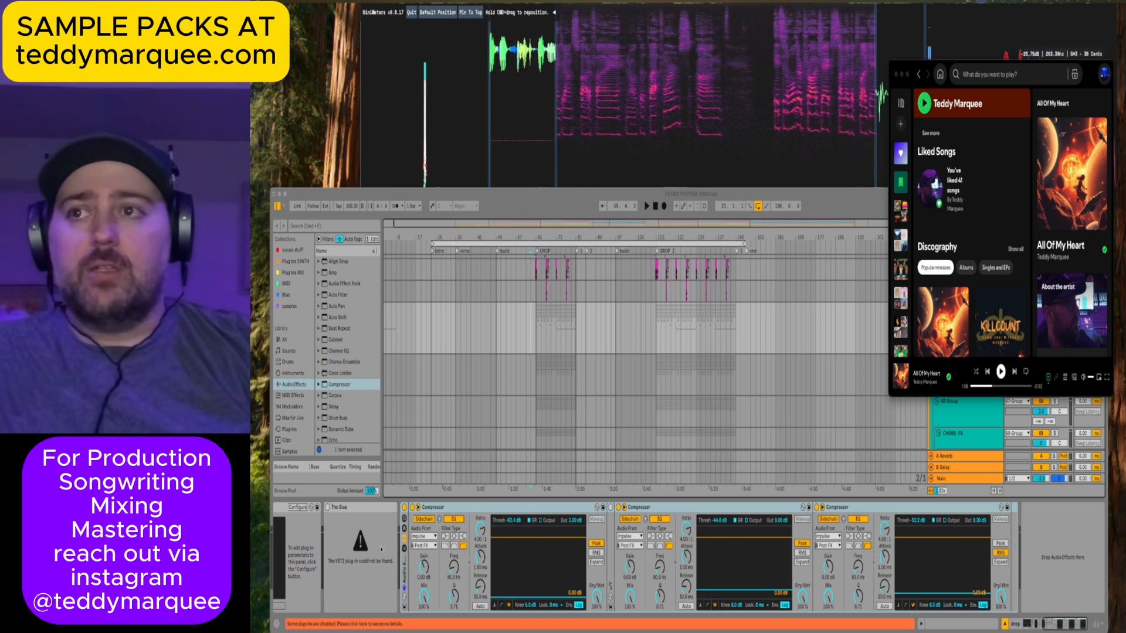
# Play the finished track All Of My Heart in Spotify as a reference, and pause it.
pyautogui.hscroll(-5, 382, 550)
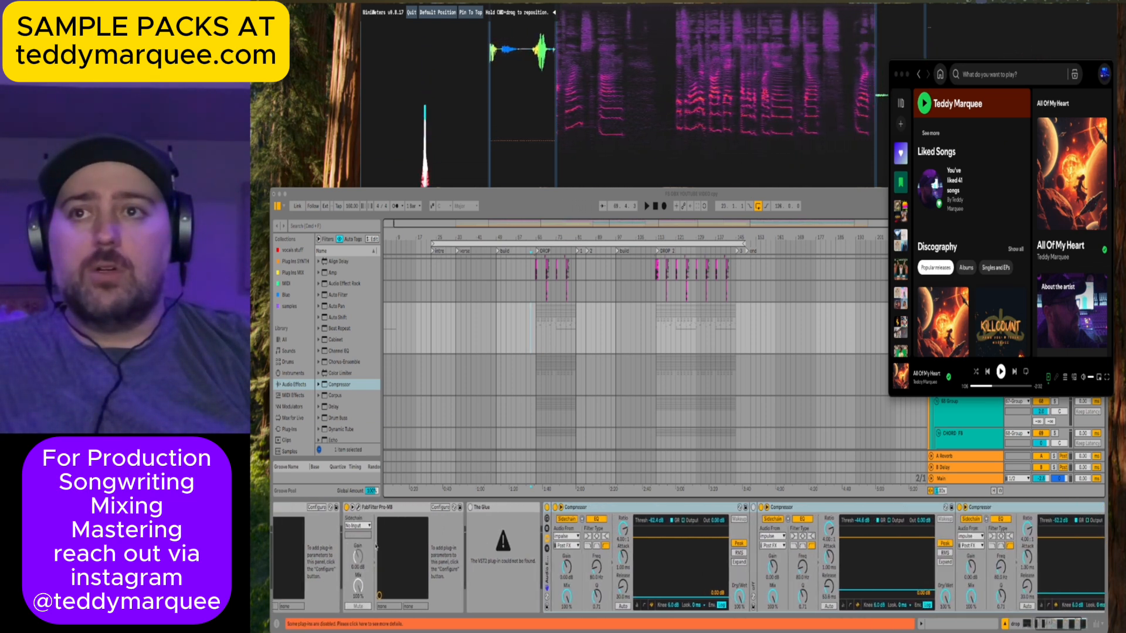
pyautogui.hscroll(2, 376, 547)
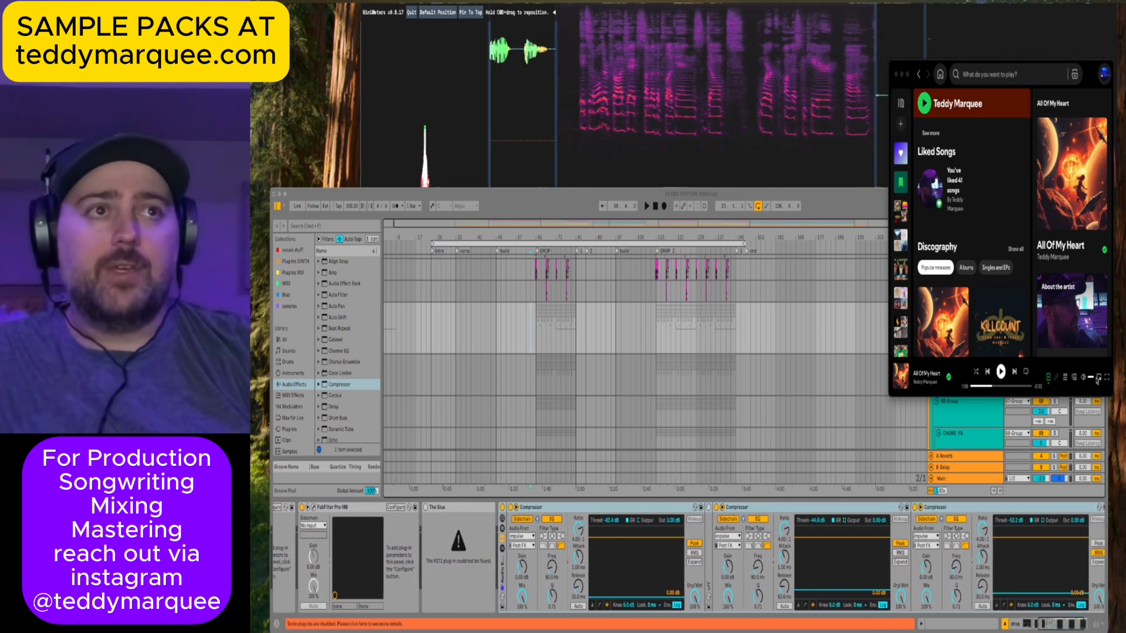
pyautogui.click(1001, 372)
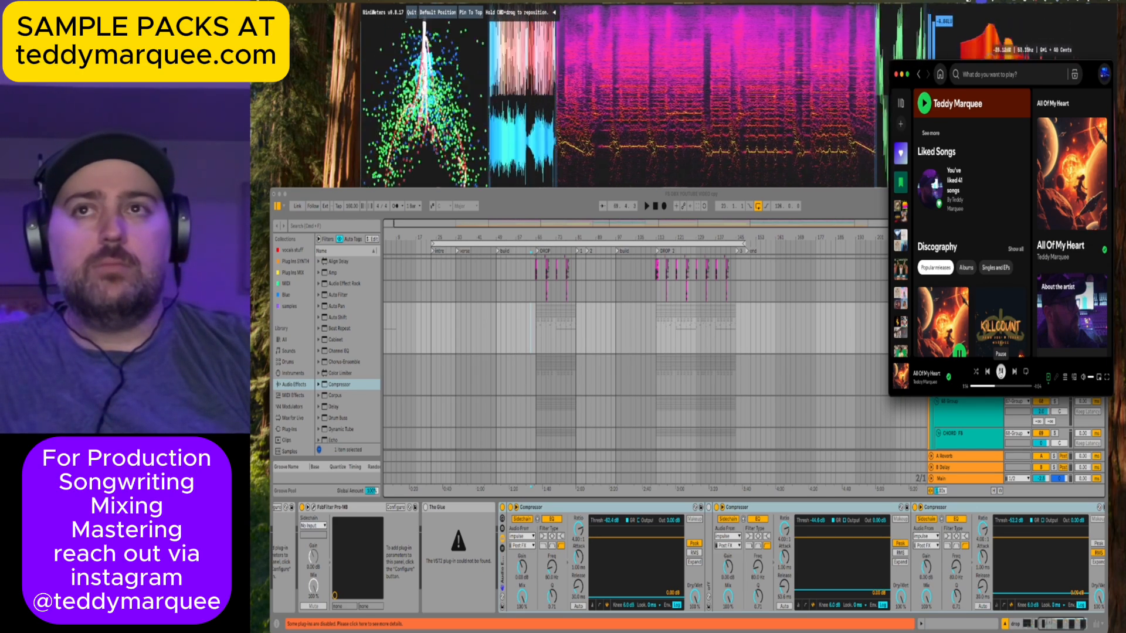
pyautogui.click(1000, 371)
# Switch to Ableton Live, play the arrangement from within the first DROP section, and dismiss the Spotify window.
pyautogui.click(545, 321)
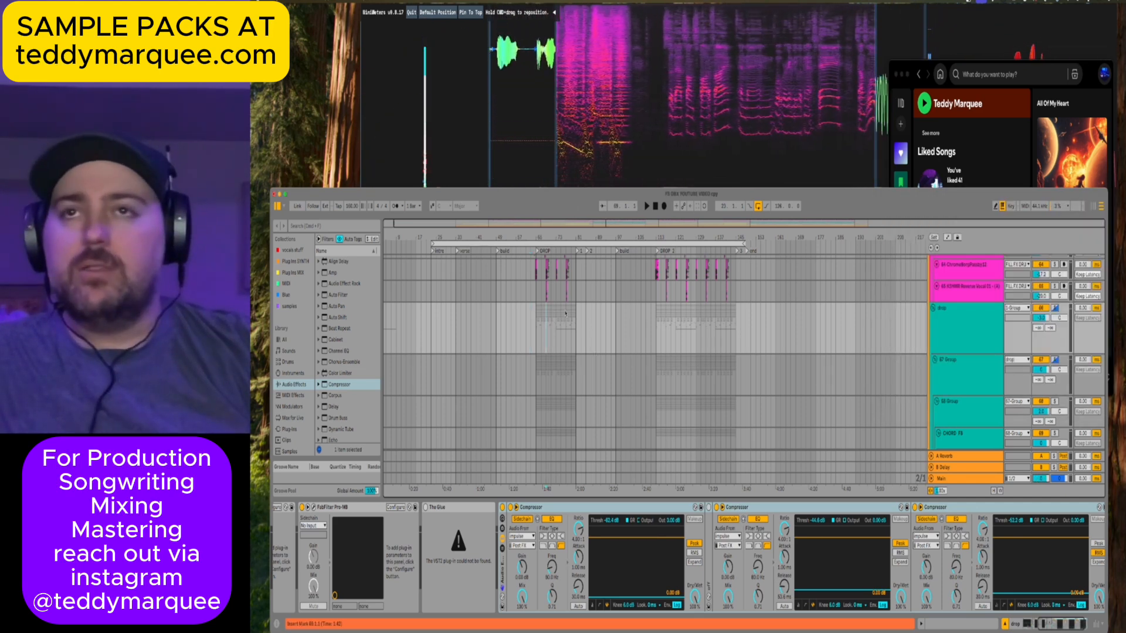
pyautogui.press('space')
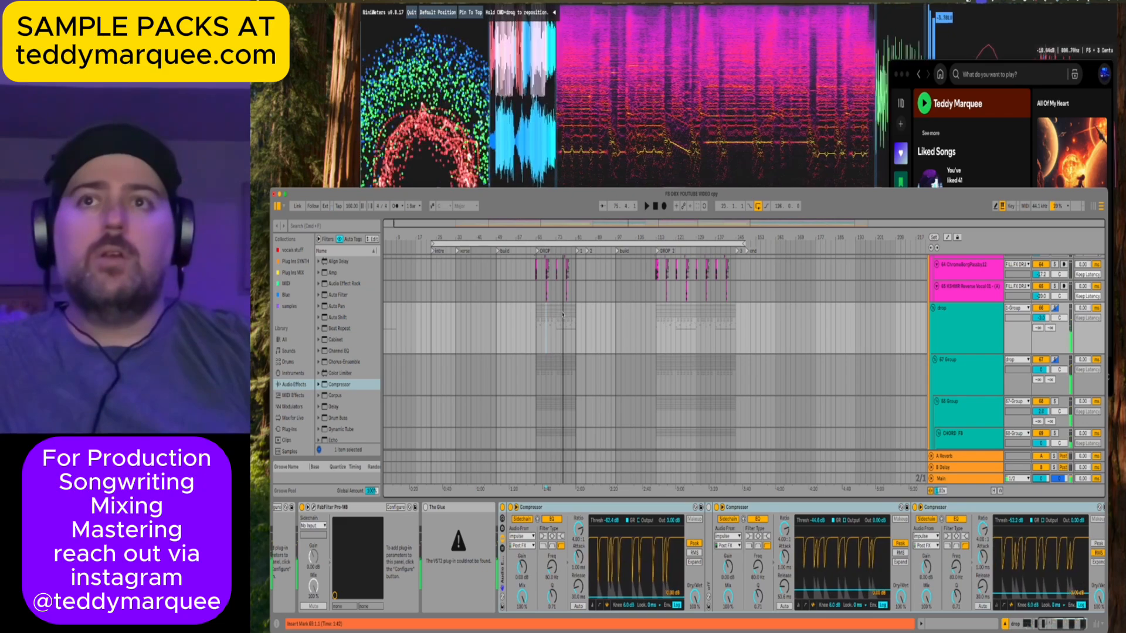
pyautogui.click(902, 76)
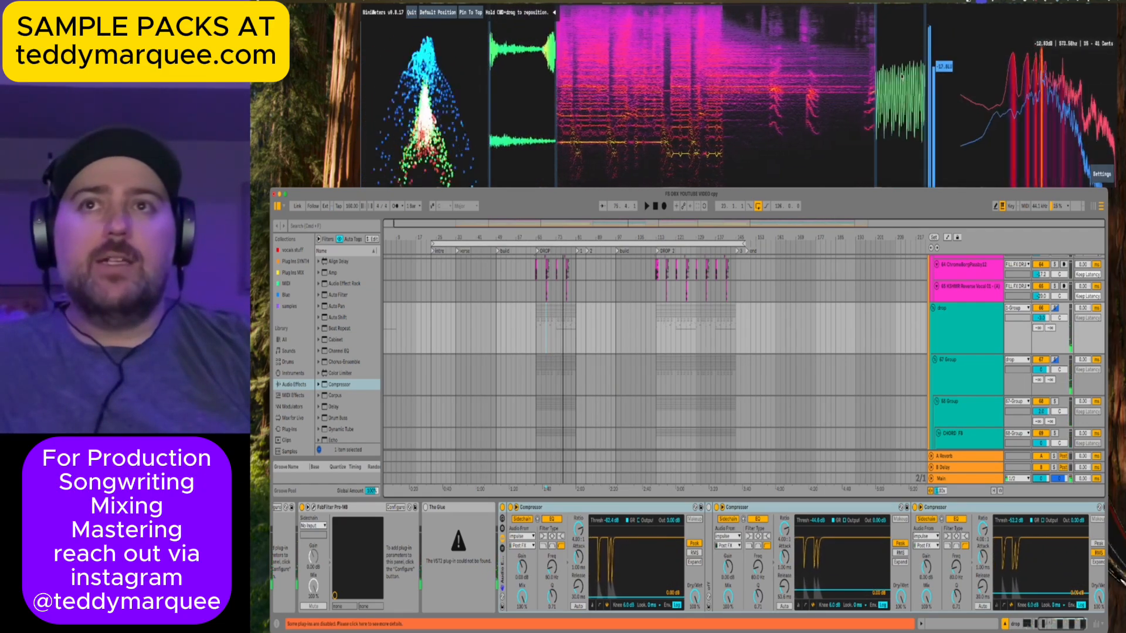
# Solo the drop group and play it from the first DROP while watching its three sidechained Compressors.
pyautogui.click(538, 329)
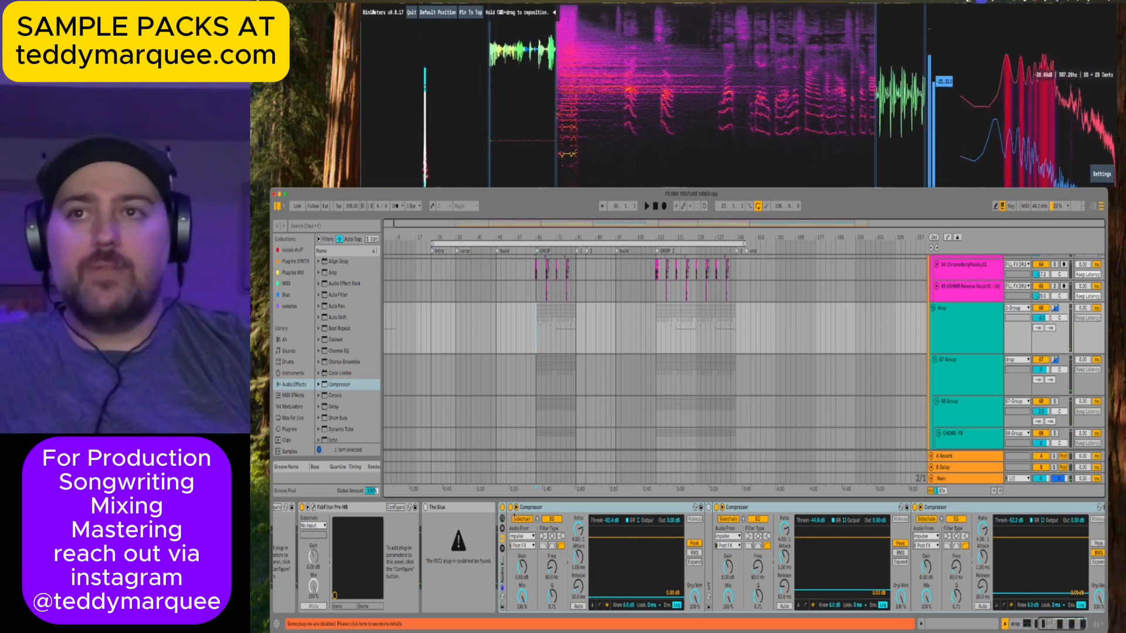
pyautogui.click(969, 326)
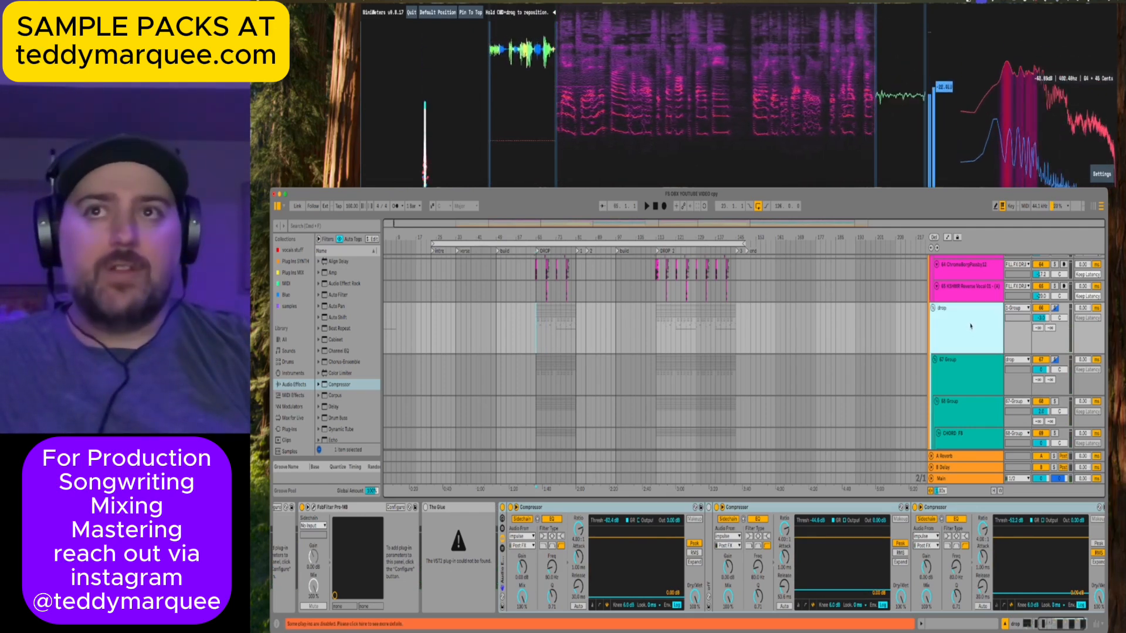
pyautogui.click(543, 338)
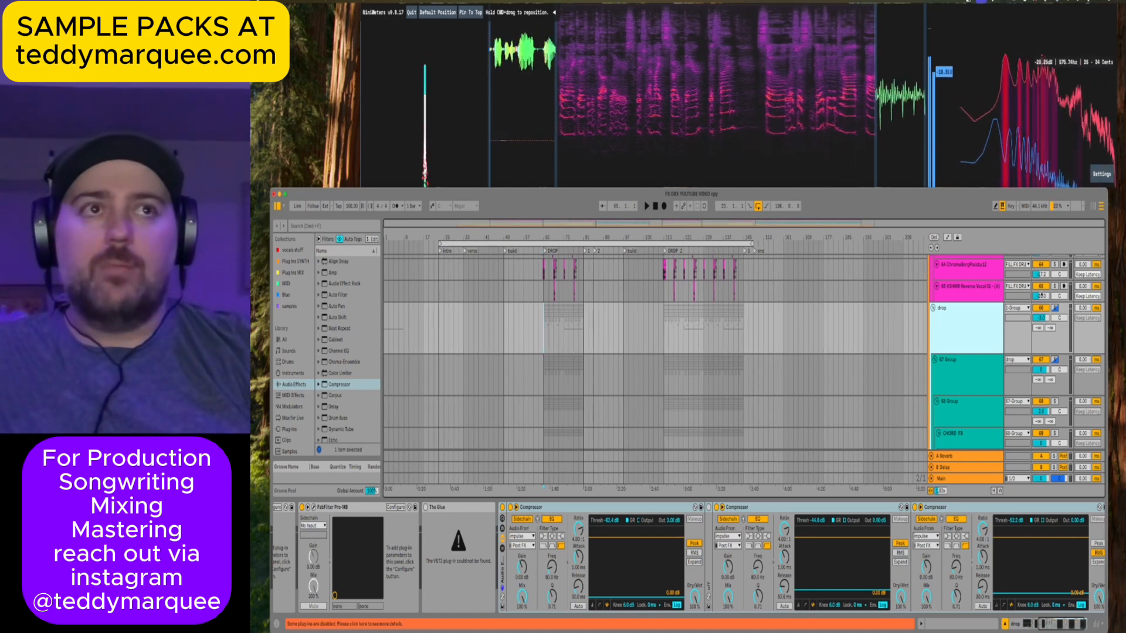
pyautogui.click(1055, 308)
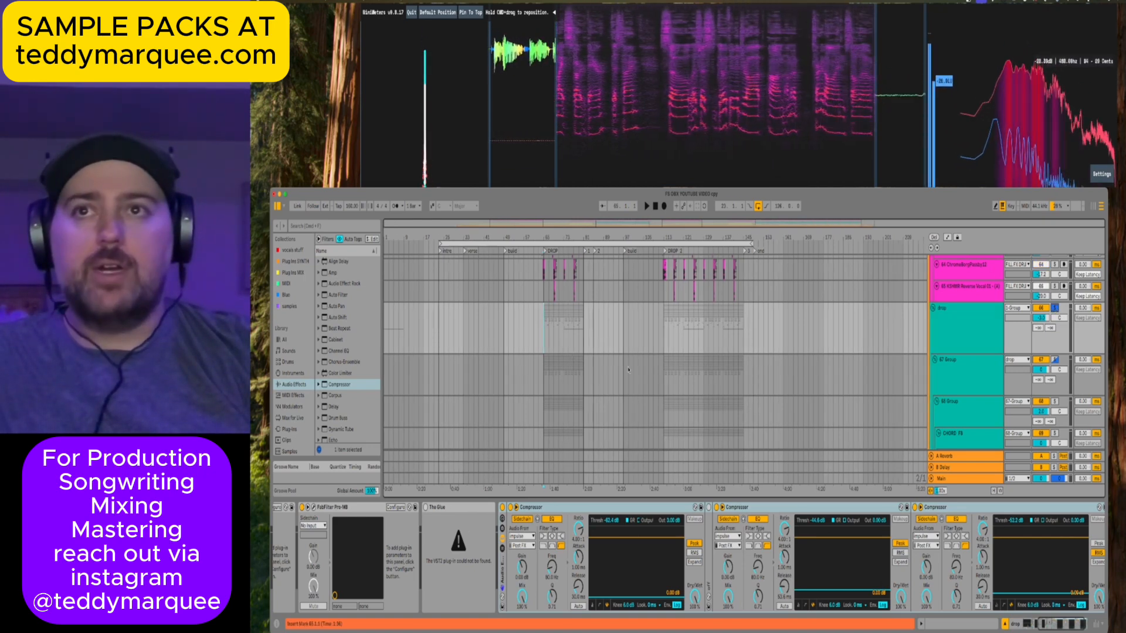
pyautogui.press('space')
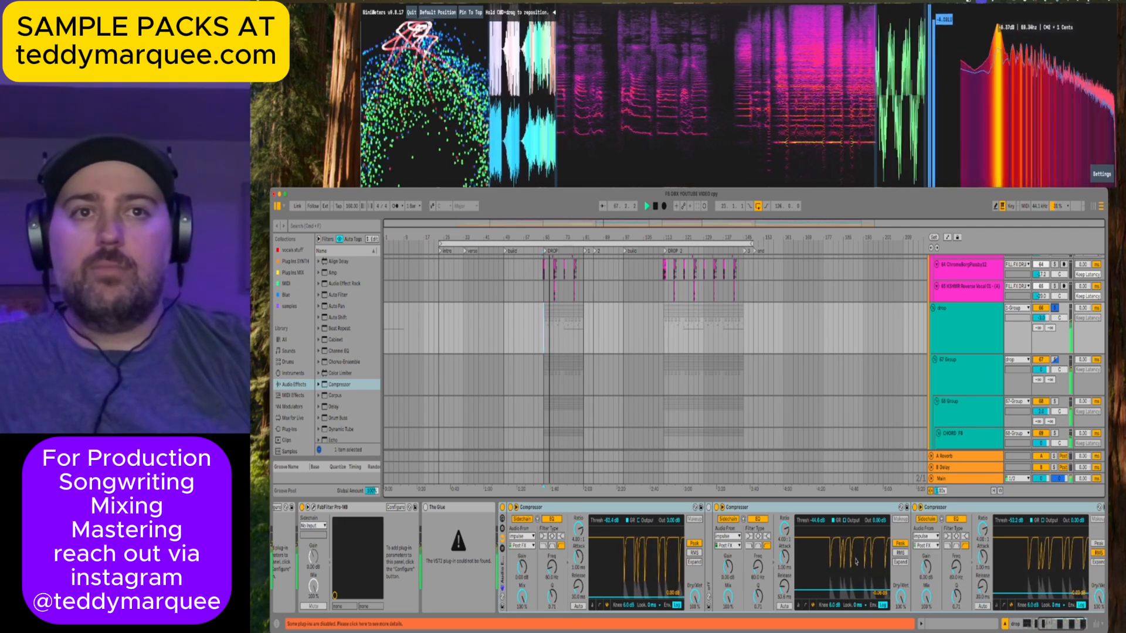
pyautogui.hscroll(3, 889, 562)
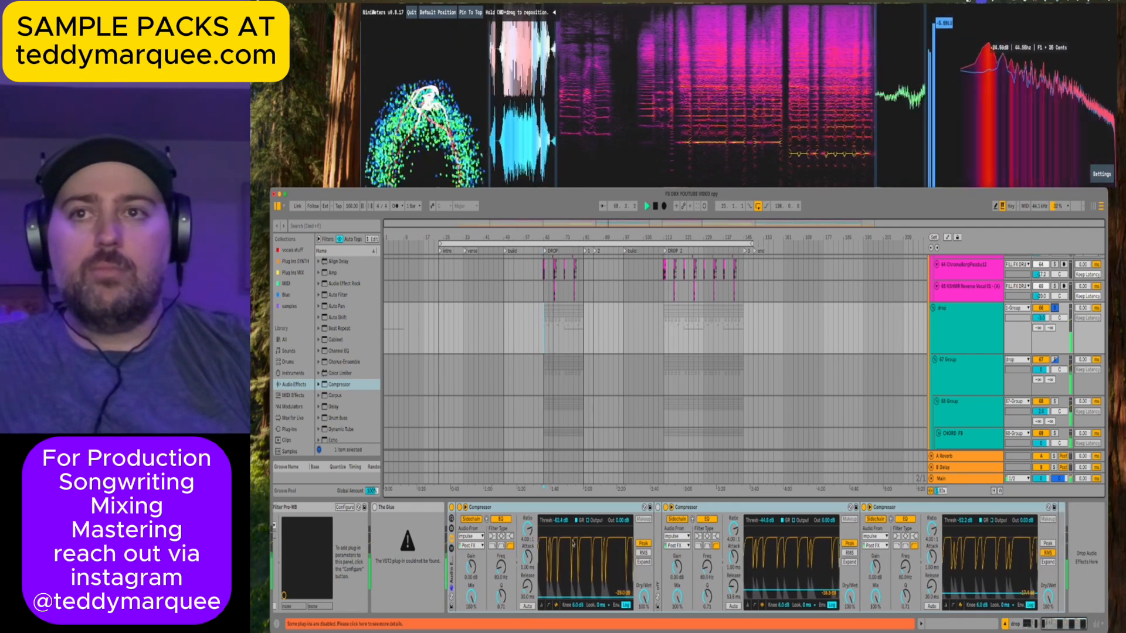
pyautogui.press('space')
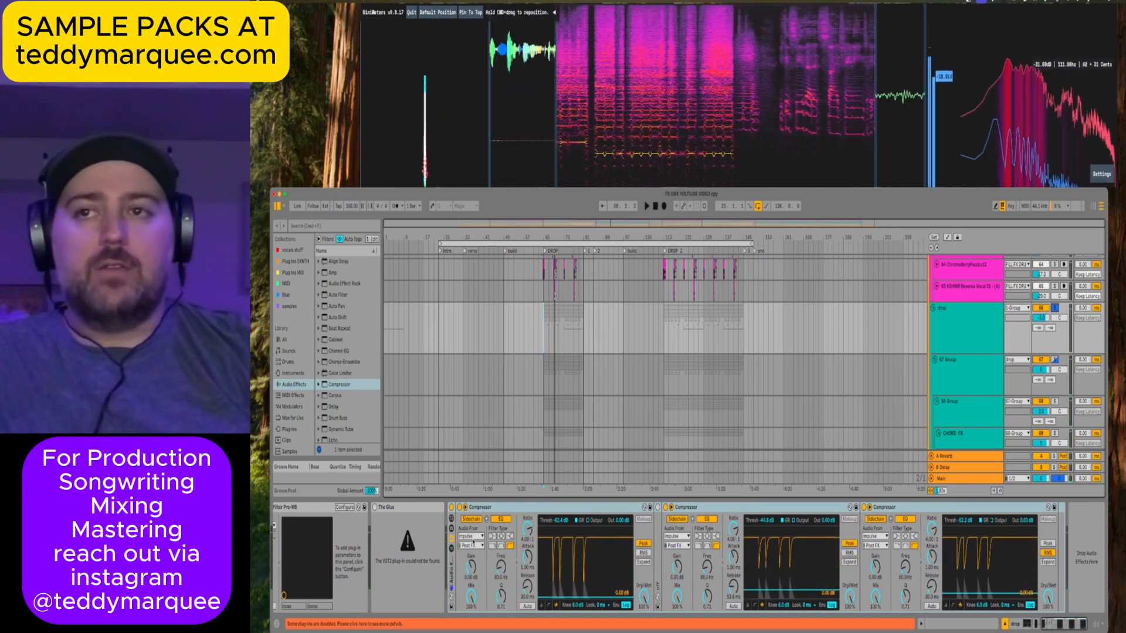
# Show the devices of the Impulse track in the drums, and display the mastering device chain of 1 Group.
pyautogui.scroll(15, 653, 380)
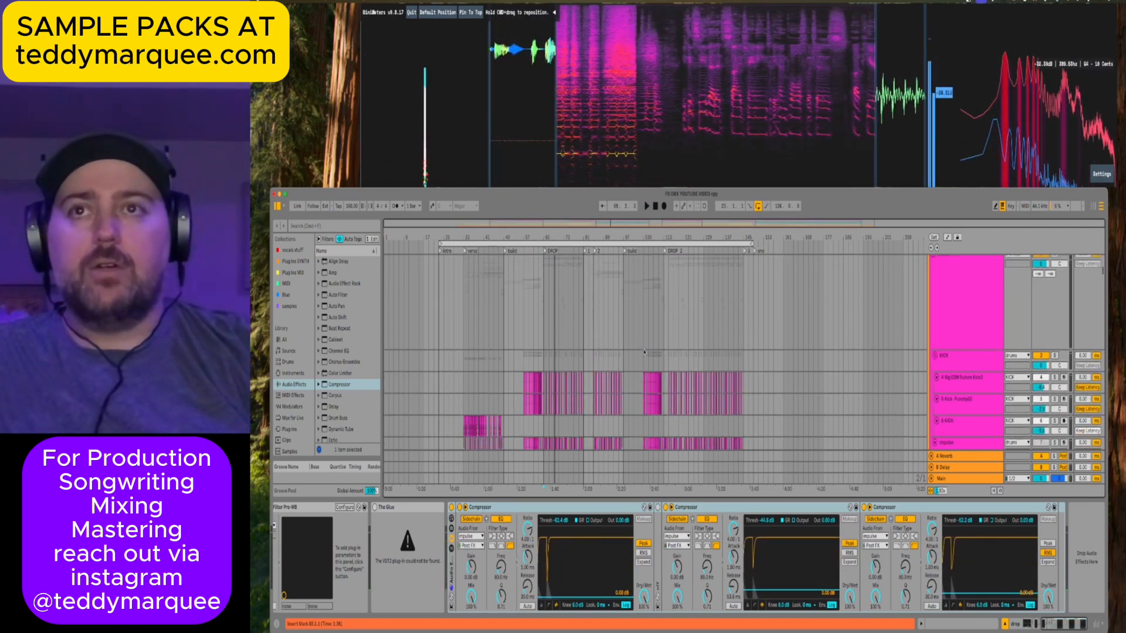
pyautogui.click(965, 325)
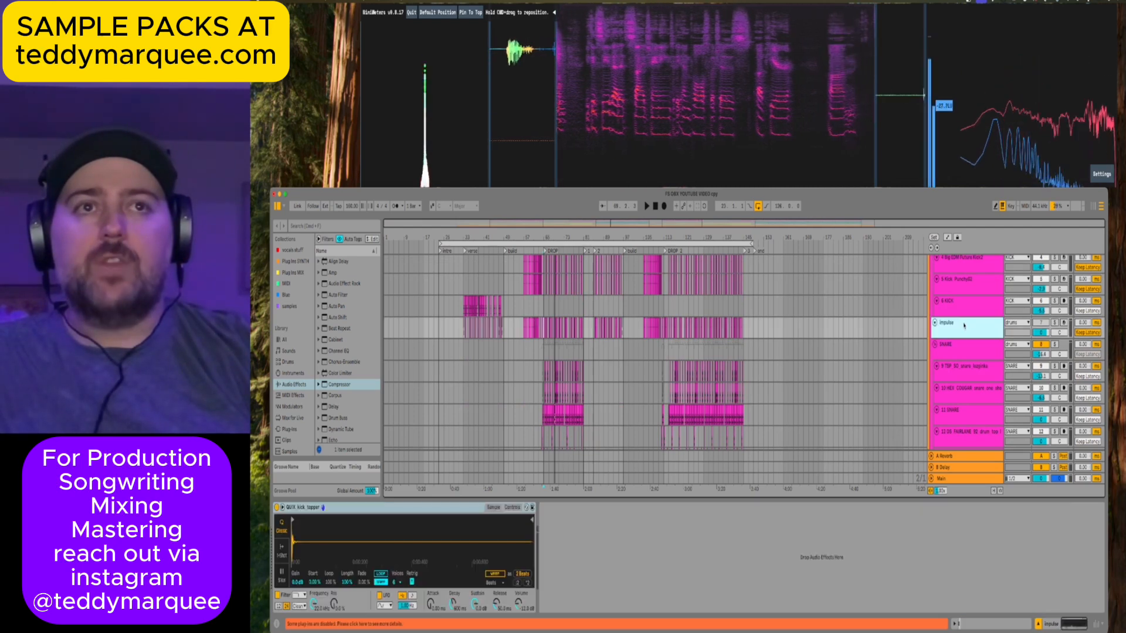
pyautogui.scroll(-10, 963, 329)
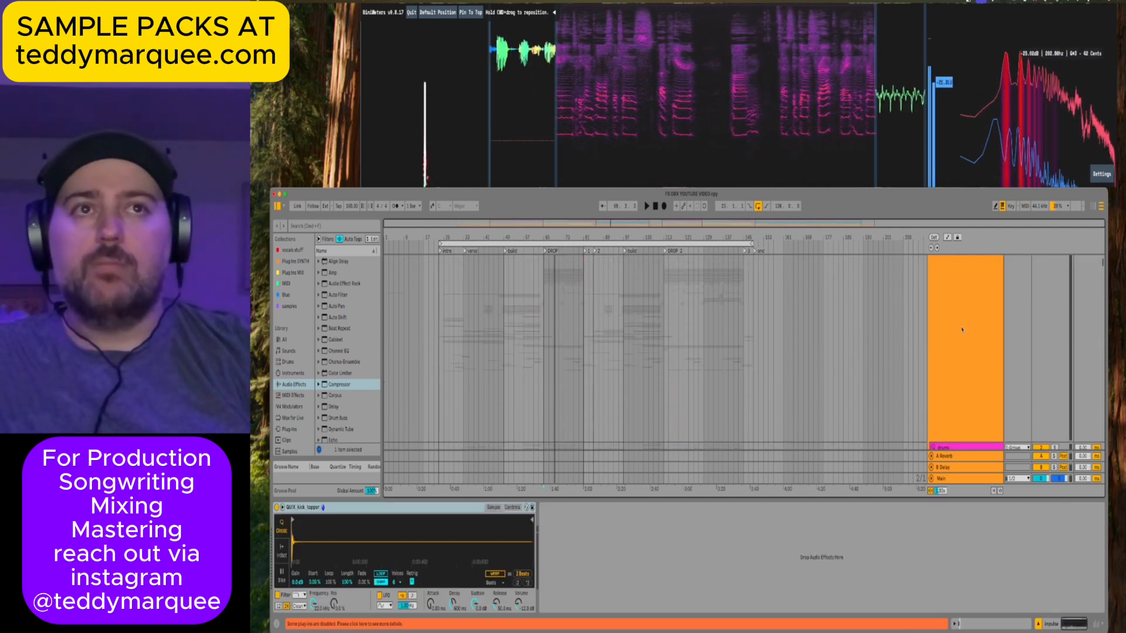
pyautogui.scroll(8, 963, 329)
pyautogui.scroll(8, 962, 330)
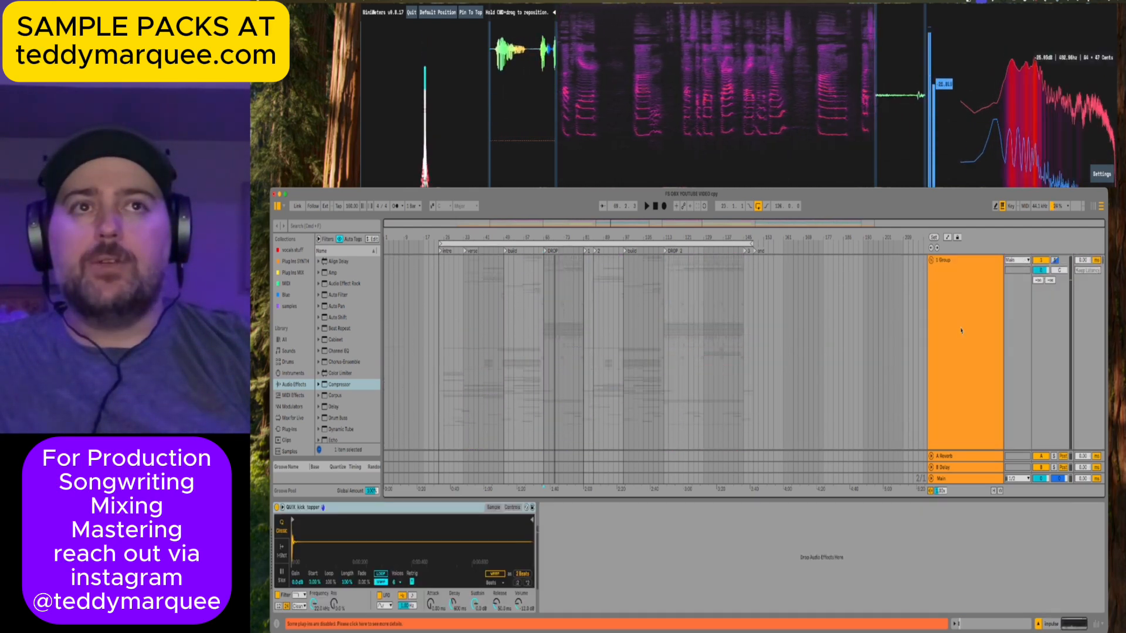
pyautogui.scroll(-6, 961, 330)
pyautogui.scroll(6, 962, 331)
pyautogui.click(962, 331)
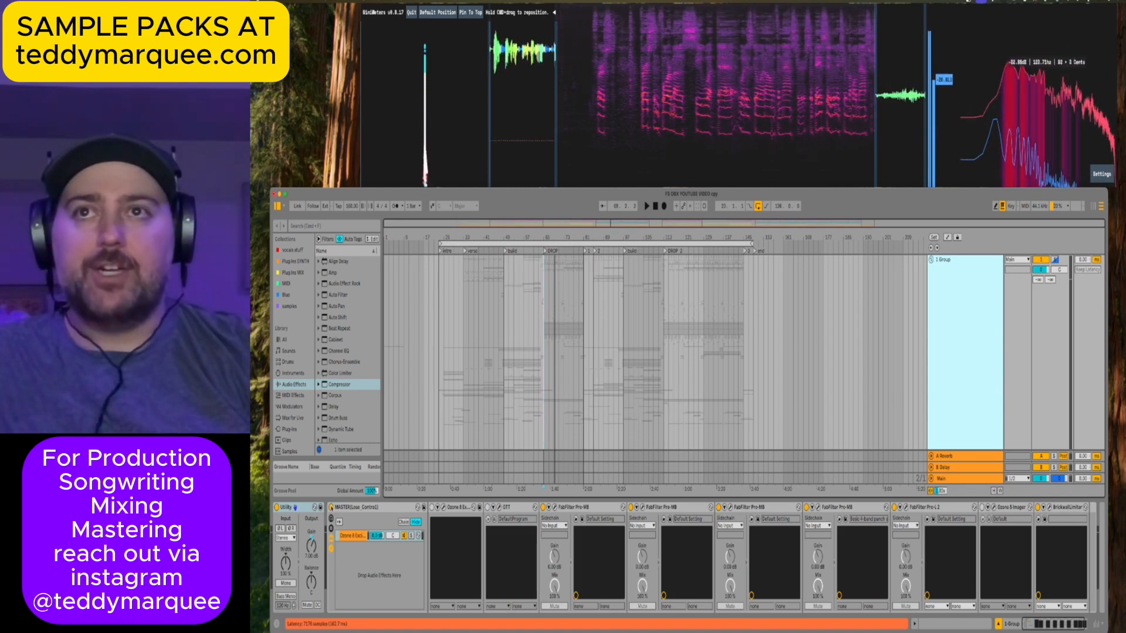
# Audition the mix from the first DROP, the first build, just before the second build, and DROP 2, and stop playback.
pyautogui.press('space')
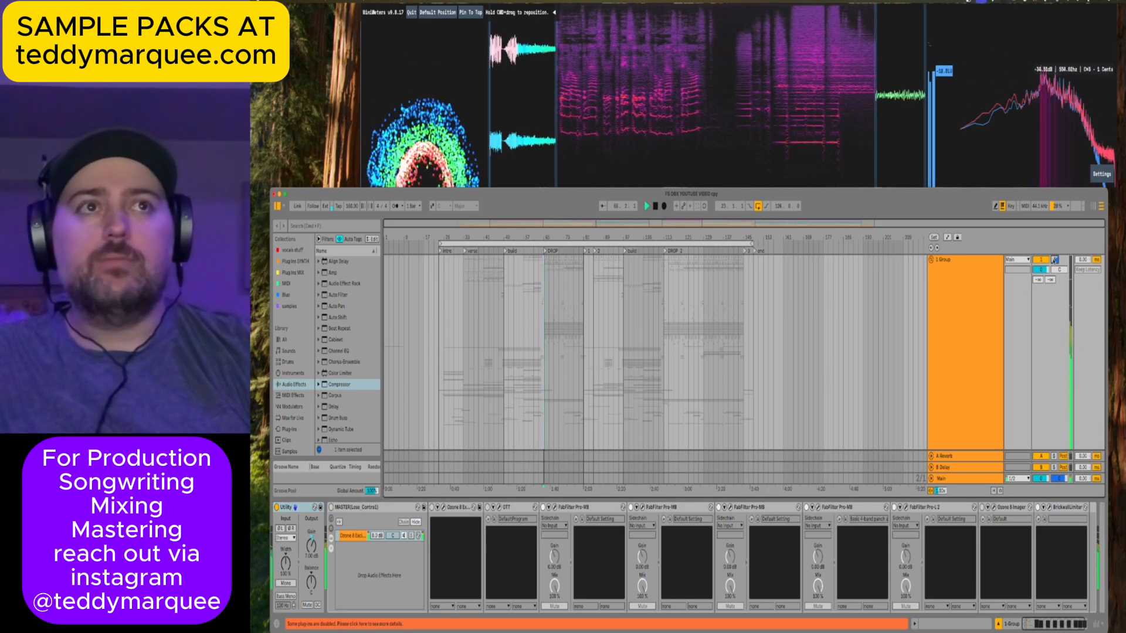
pyautogui.click(390, 508)
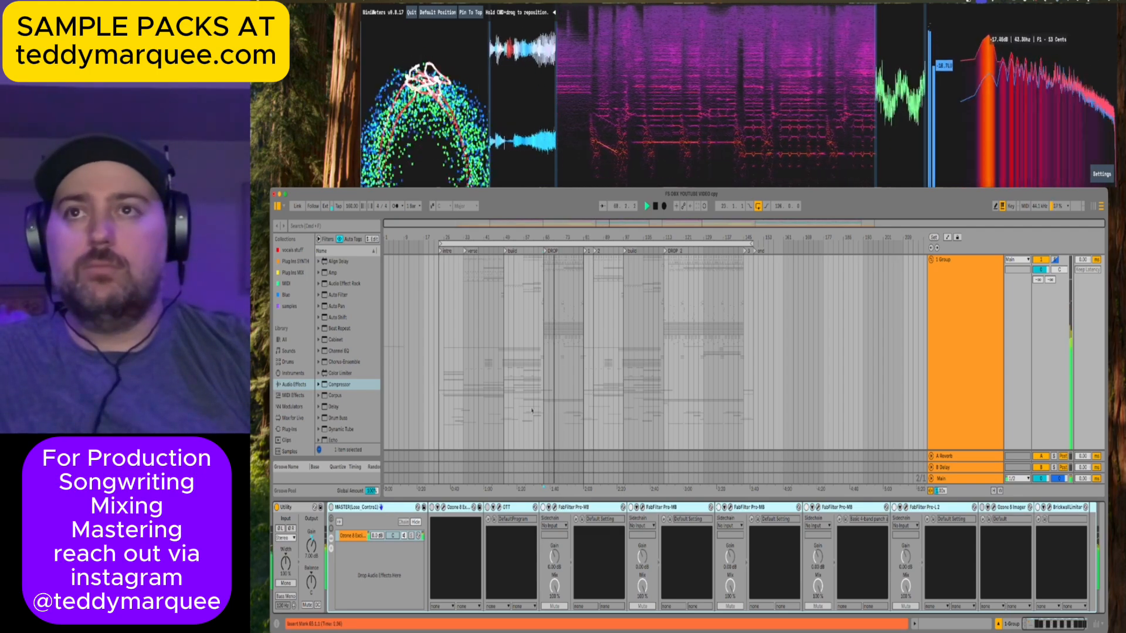
pyautogui.click(504, 396)
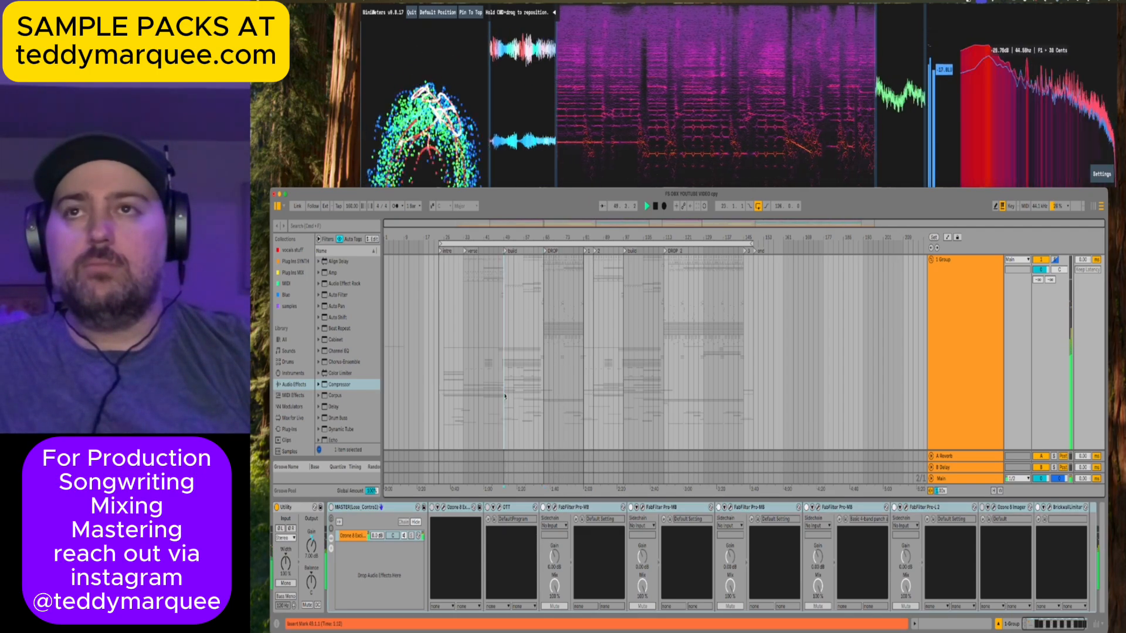
pyautogui.click(612, 380)
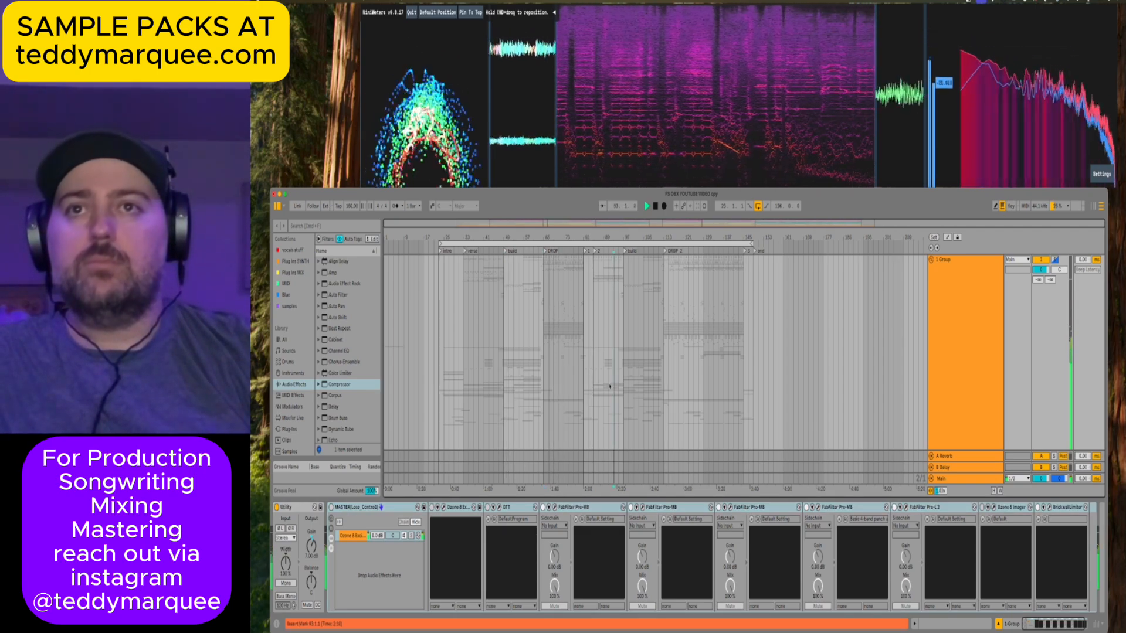
pyautogui.click(663, 380)
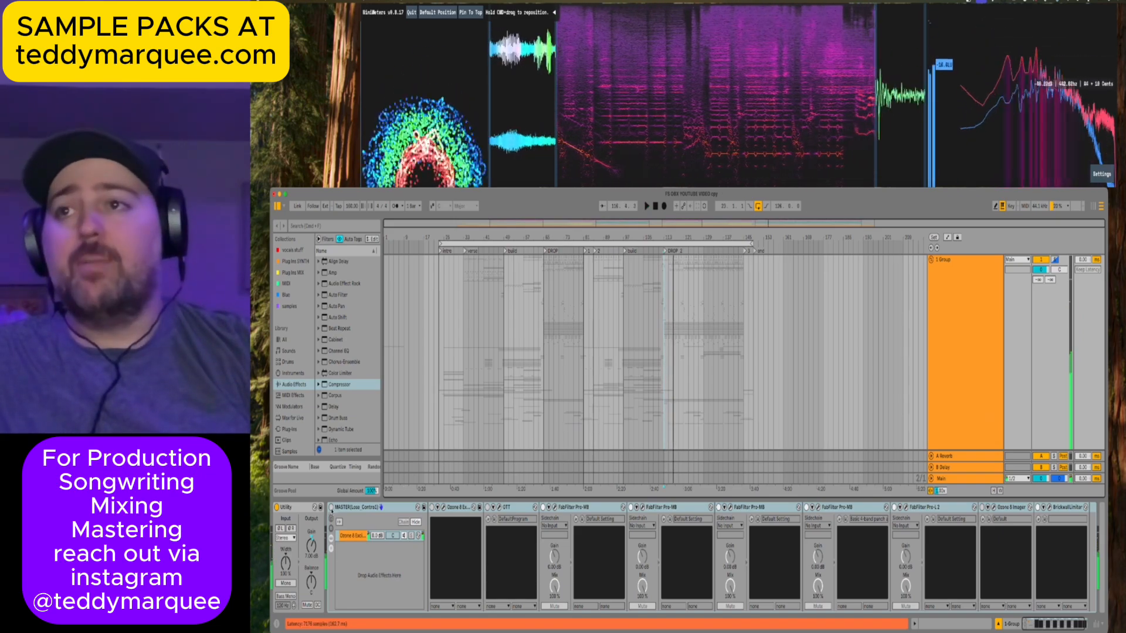
pyautogui.press('space')
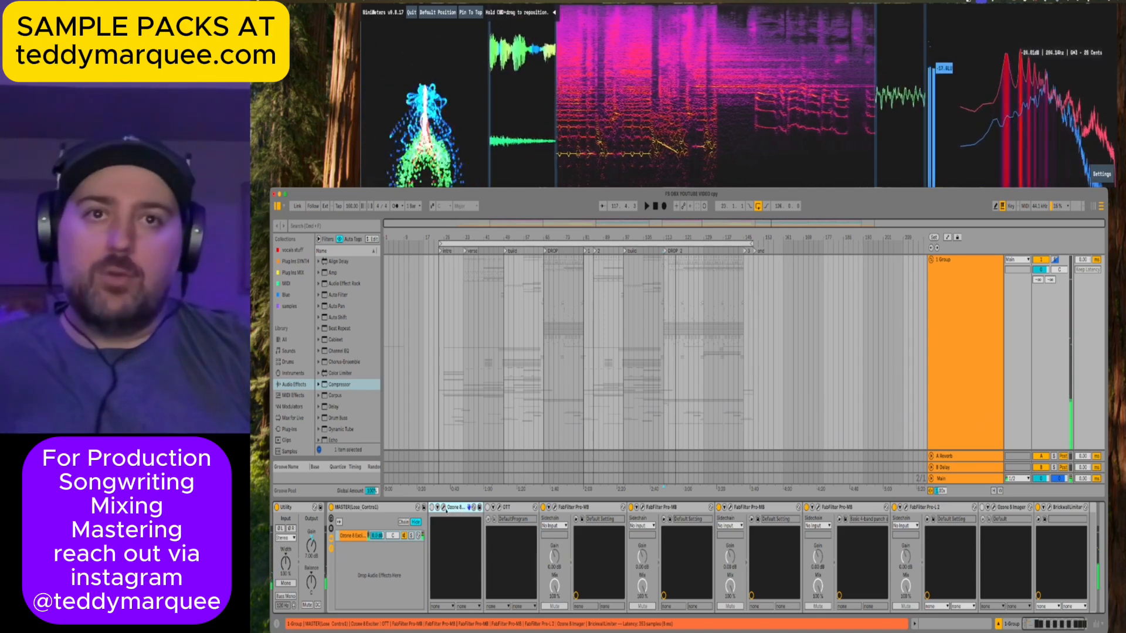
# View the Ozone Exciter and OTT plug-in windows in the master chain, and close them.
pyautogui.click(444, 508)
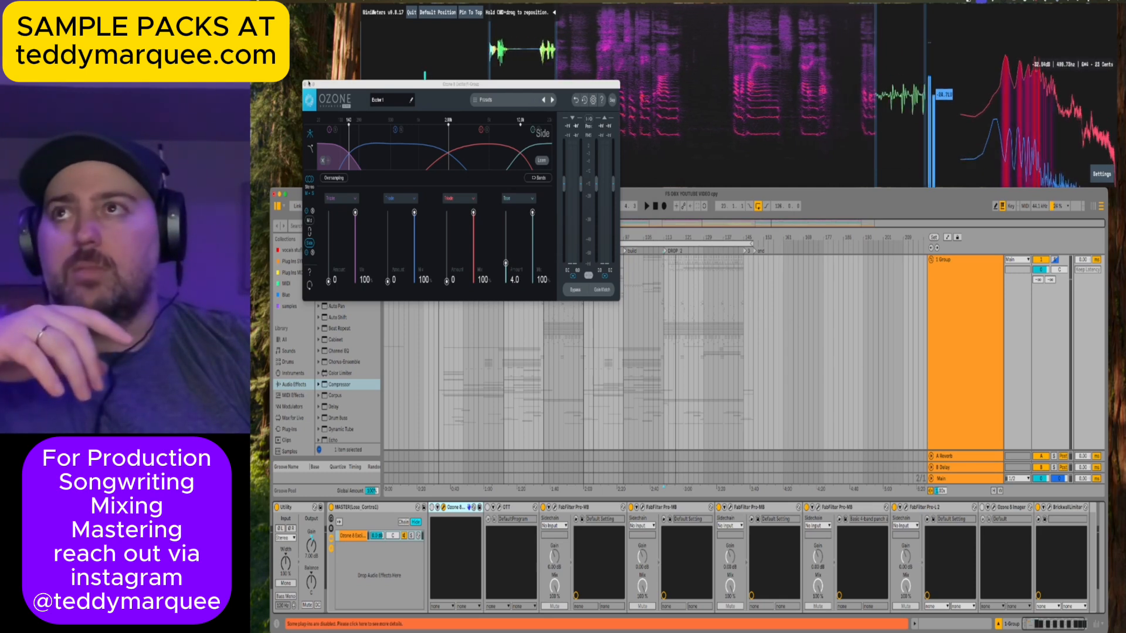
pyautogui.press('super+alt+p')
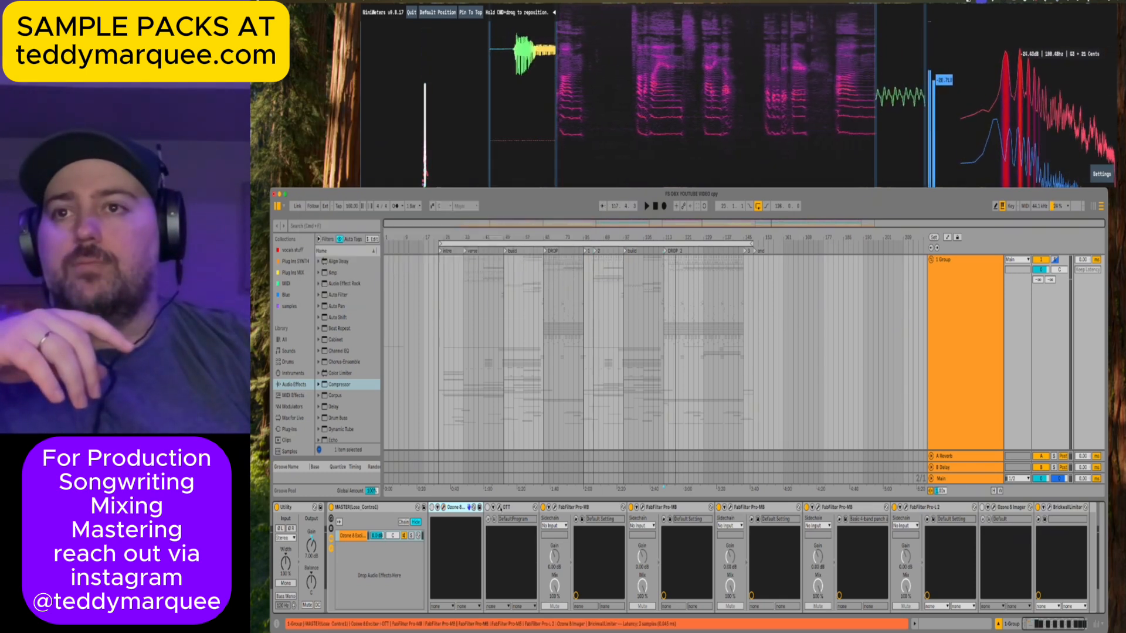
pyautogui.press('super+alt+p')
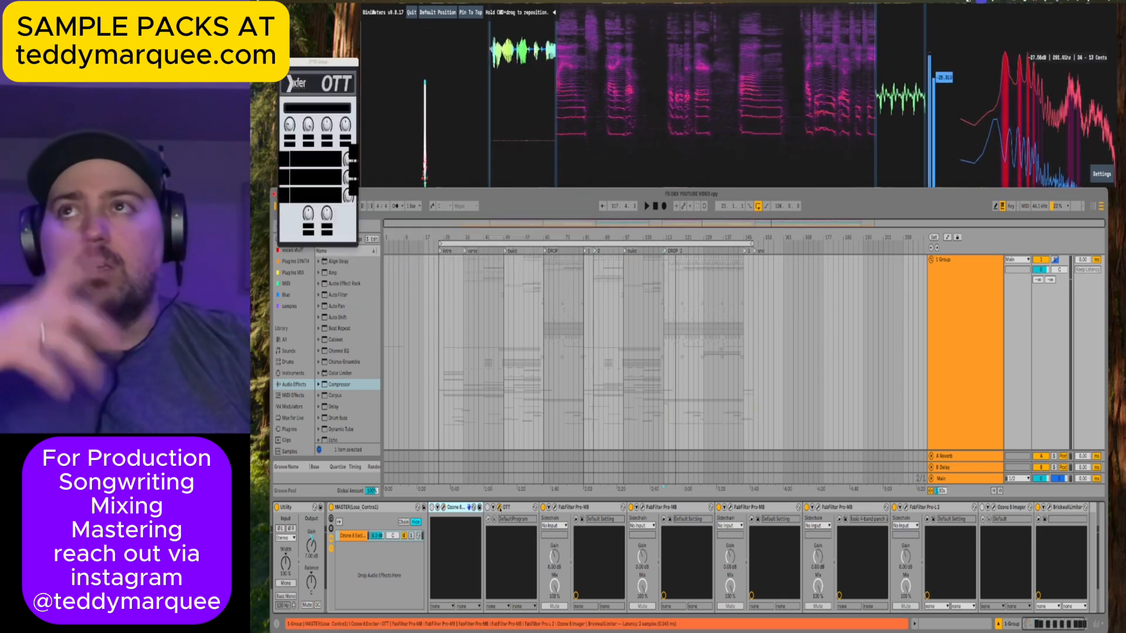
pyautogui.press('super+alt+p')
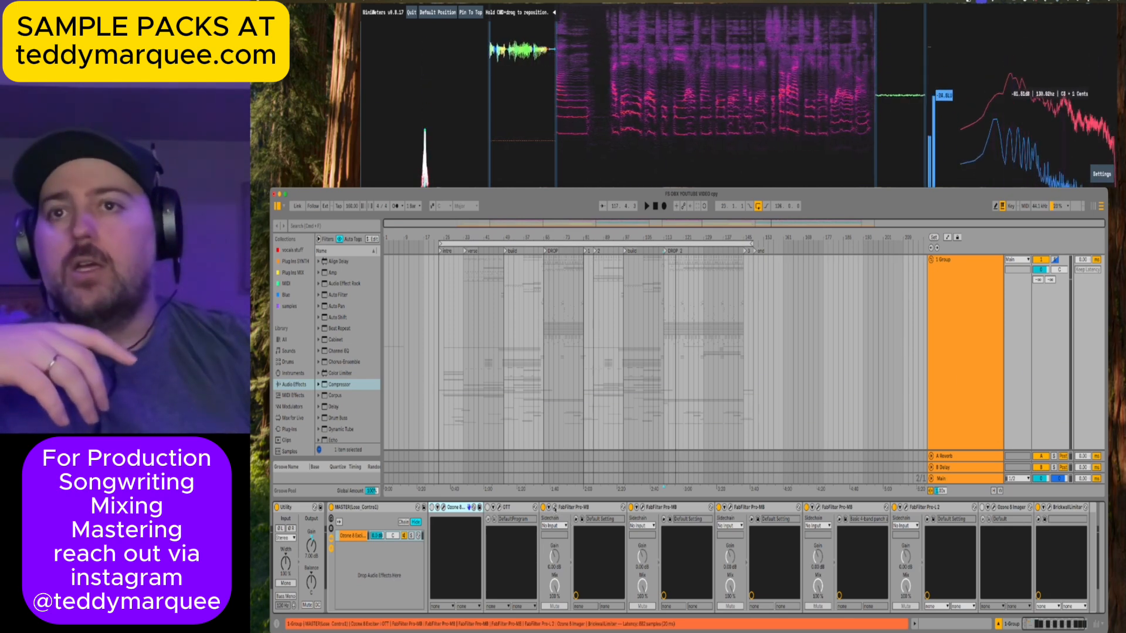
# Examine the band settings of the first three FabFilter Pro-MB instances in the master chain, closing each window.
pyautogui.click(555, 509)
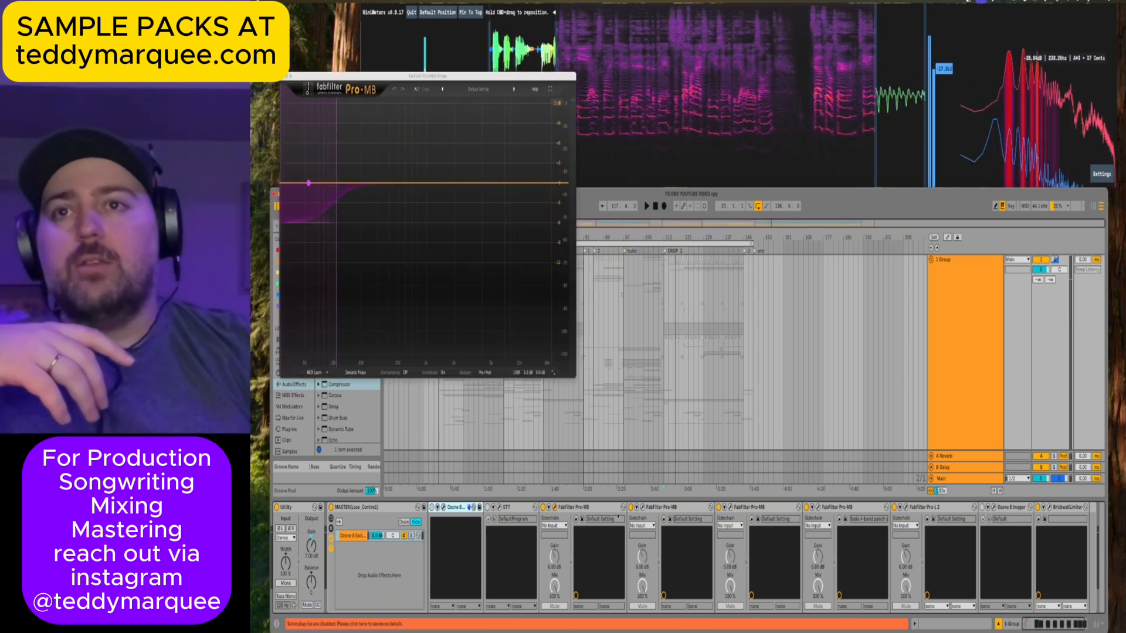
pyautogui.press('super+alt+p')
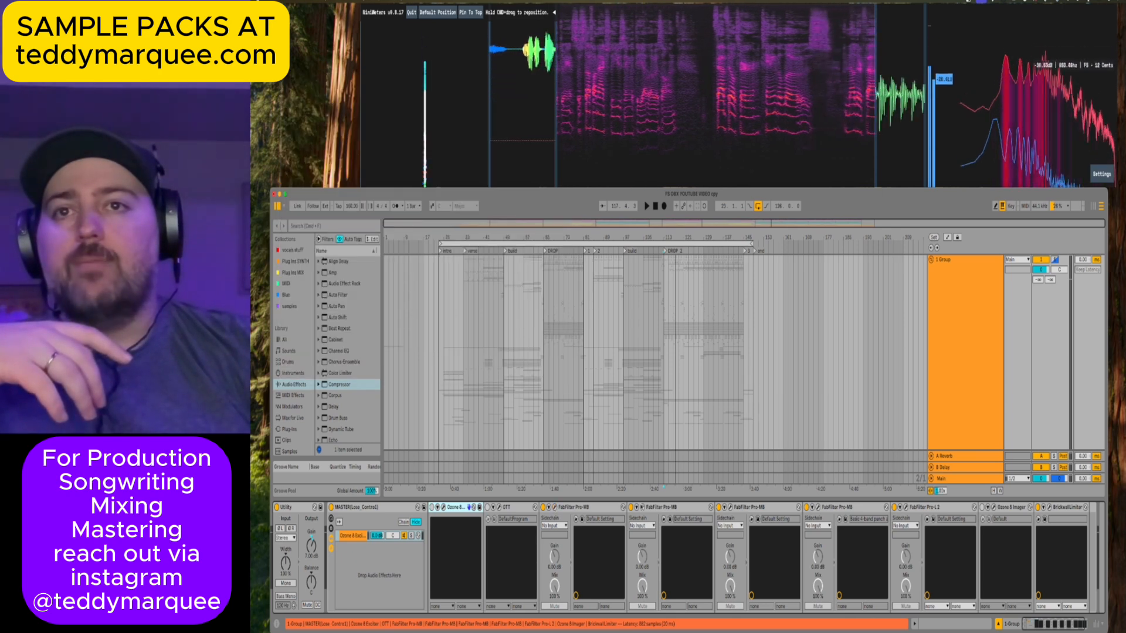
pyautogui.press('super+alt+p')
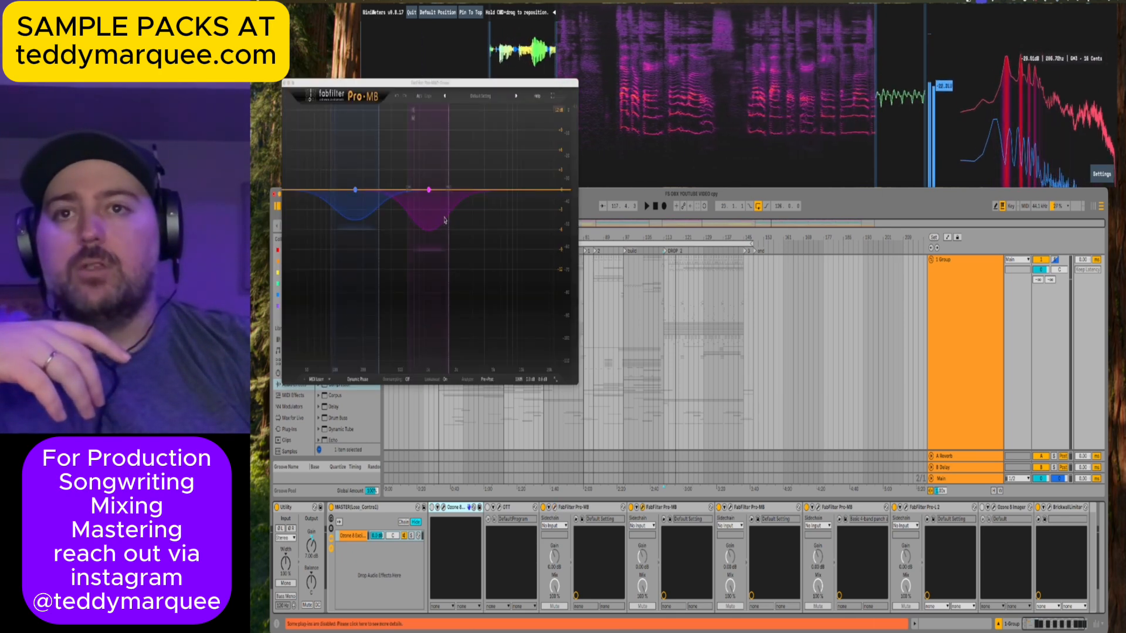
pyautogui.click(642, 508)
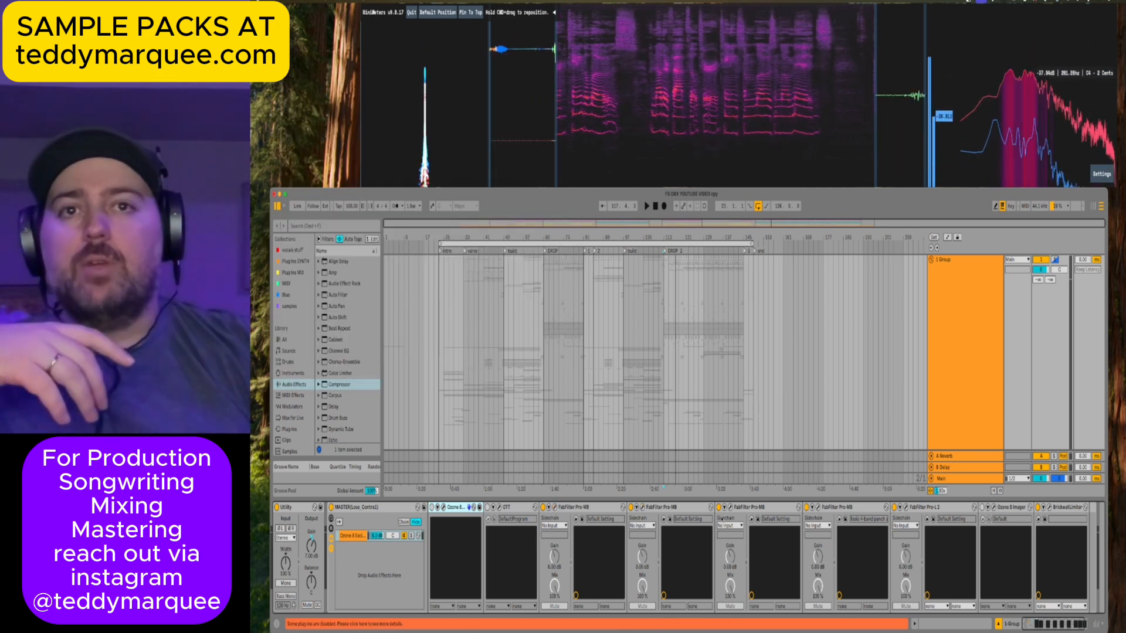
pyautogui.click(730, 508)
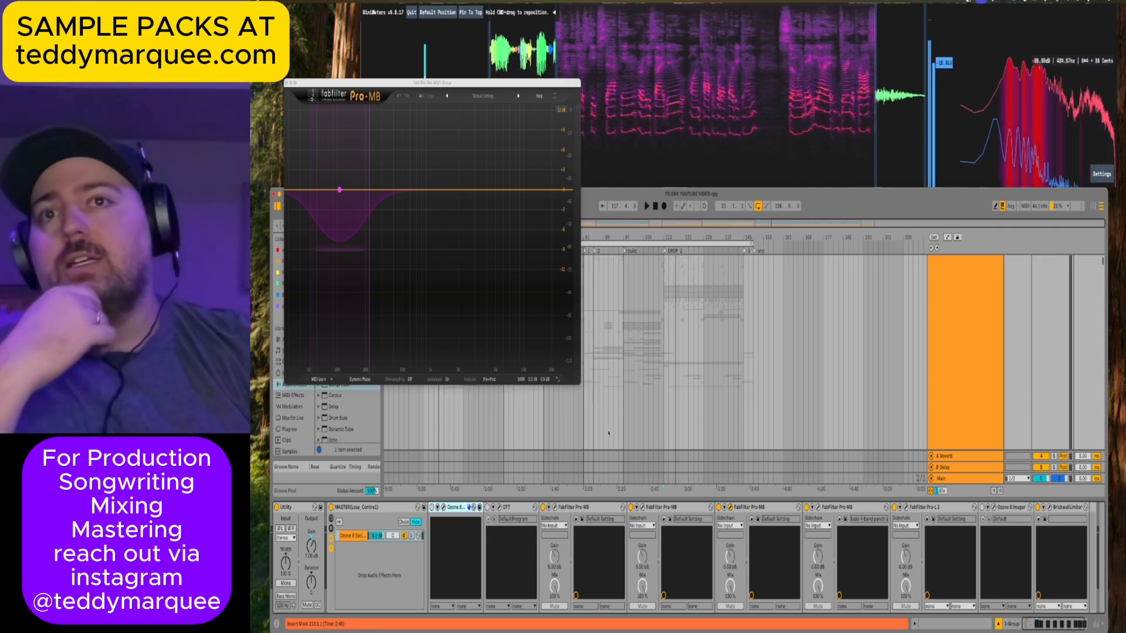
pyautogui.scroll(-5, 673, 392)
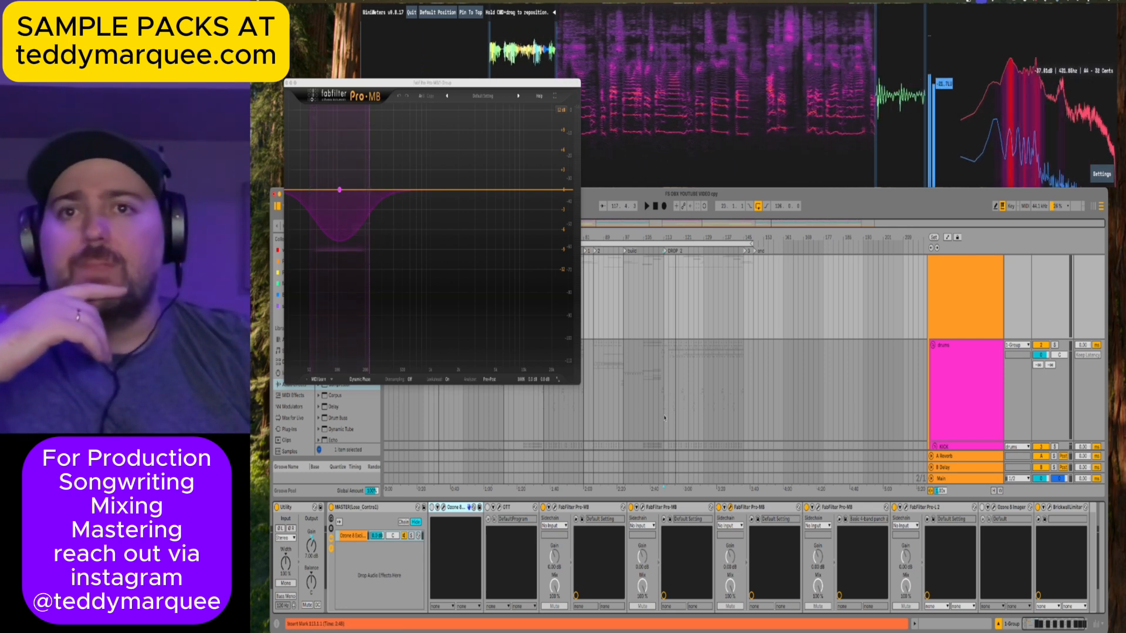
pyautogui.click(730, 508)
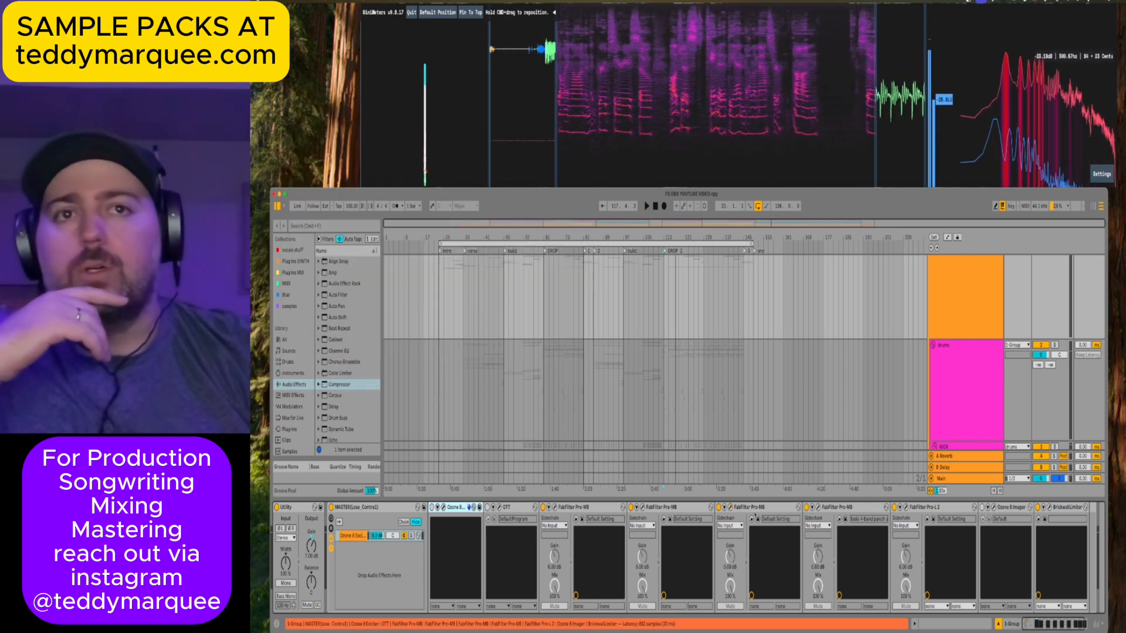
# Examine the band settings of the fourth and third FabFilter Pro-MB instances in the master chain, and close their windows.
pyautogui.click(818, 508)
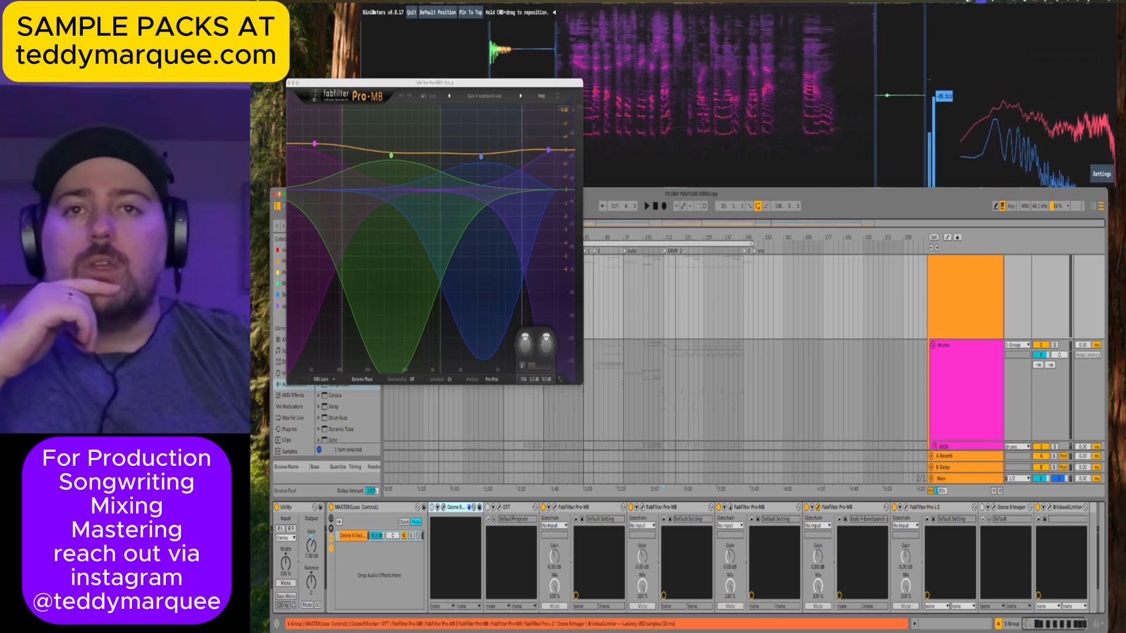
pyautogui.click(725, 507)
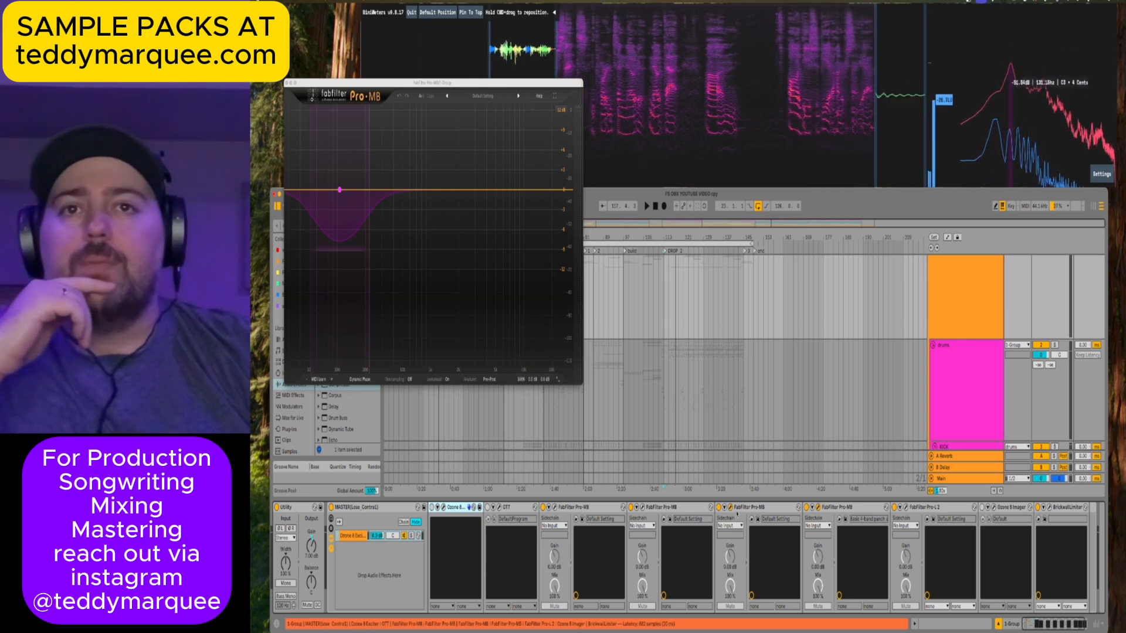
pyautogui.click(813, 507)
pyautogui.click(814, 507)
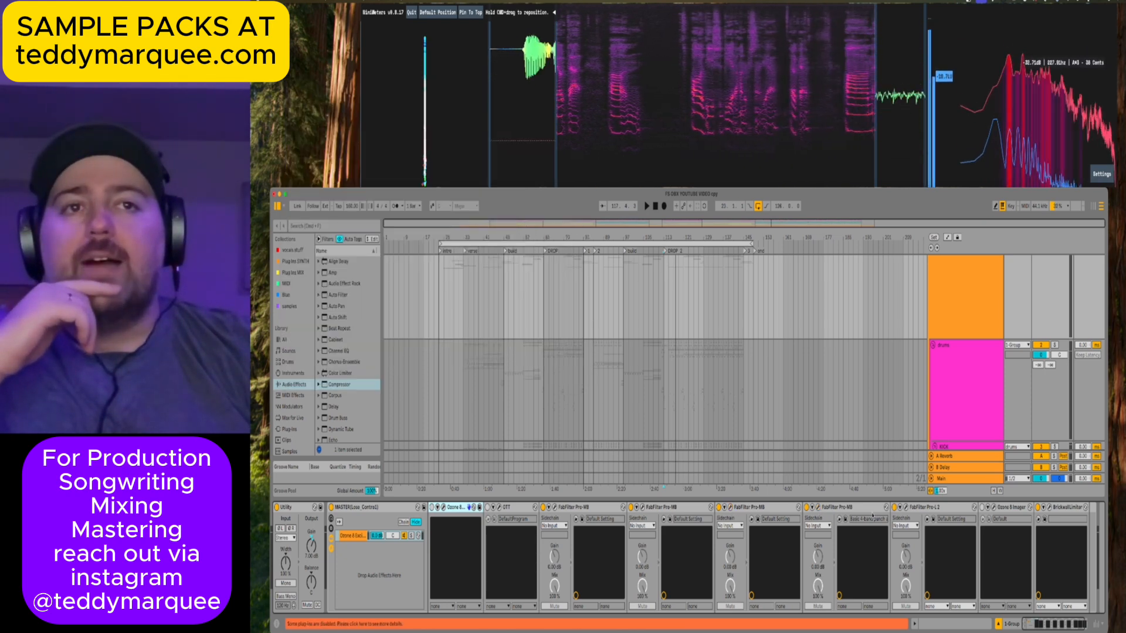
# View the FabFilter Pro-L 2 and T-RackS Brickwall Limiter windows, audition the mix through the limiter, and close the limiter window.
pyautogui.click(870, 507)
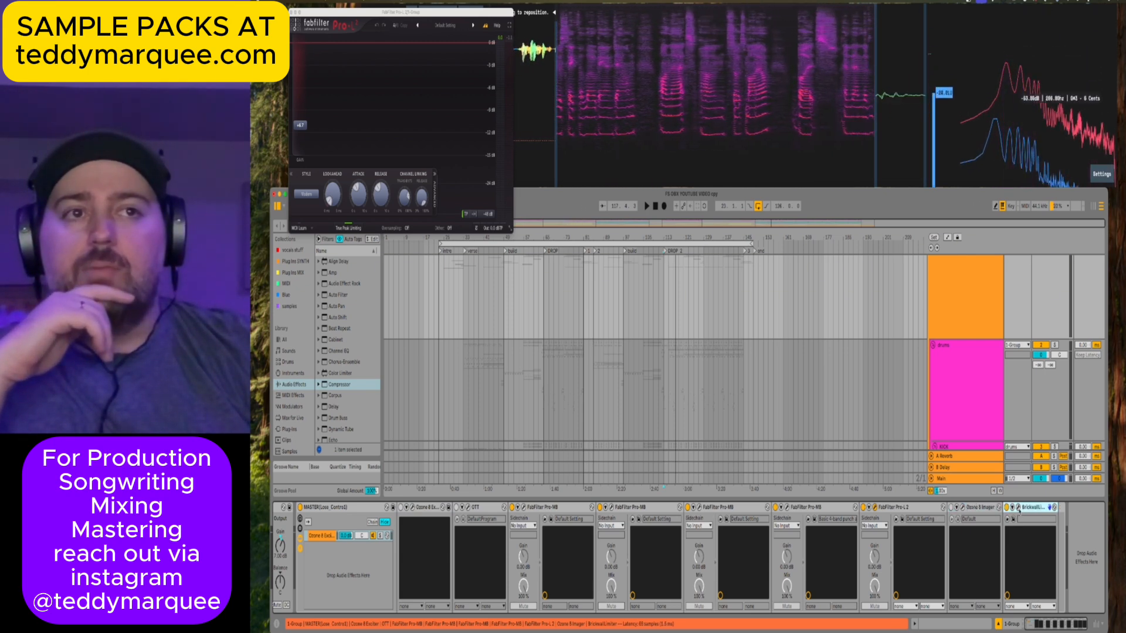
pyautogui.click(1017, 508)
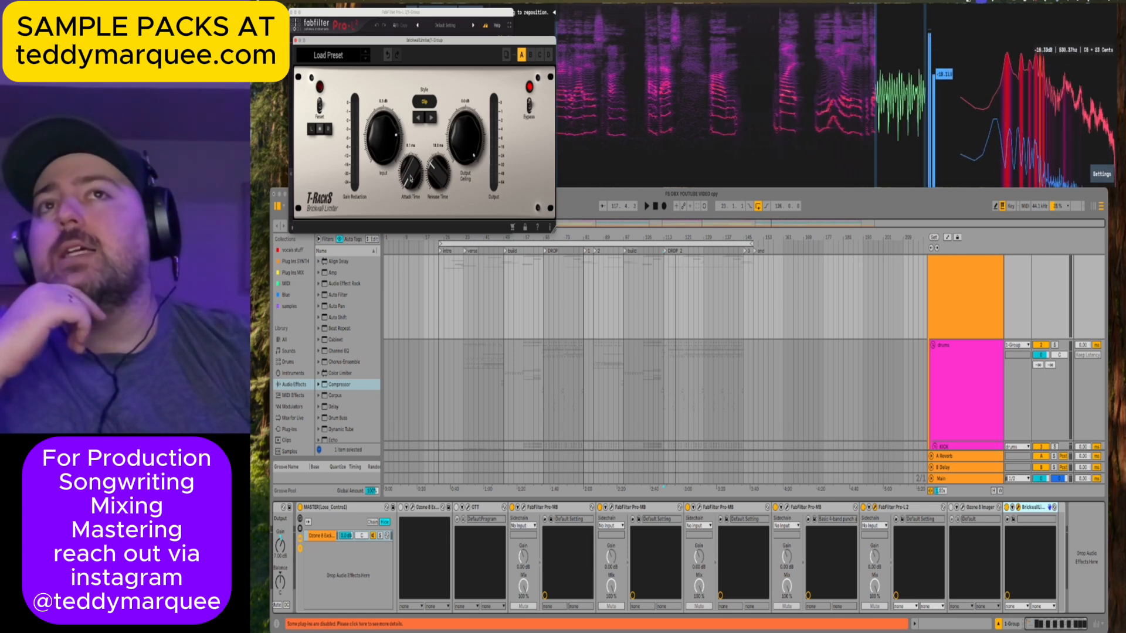
pyautogui.moveTo(410, 182); pyautogui.dragTo(417, 111)
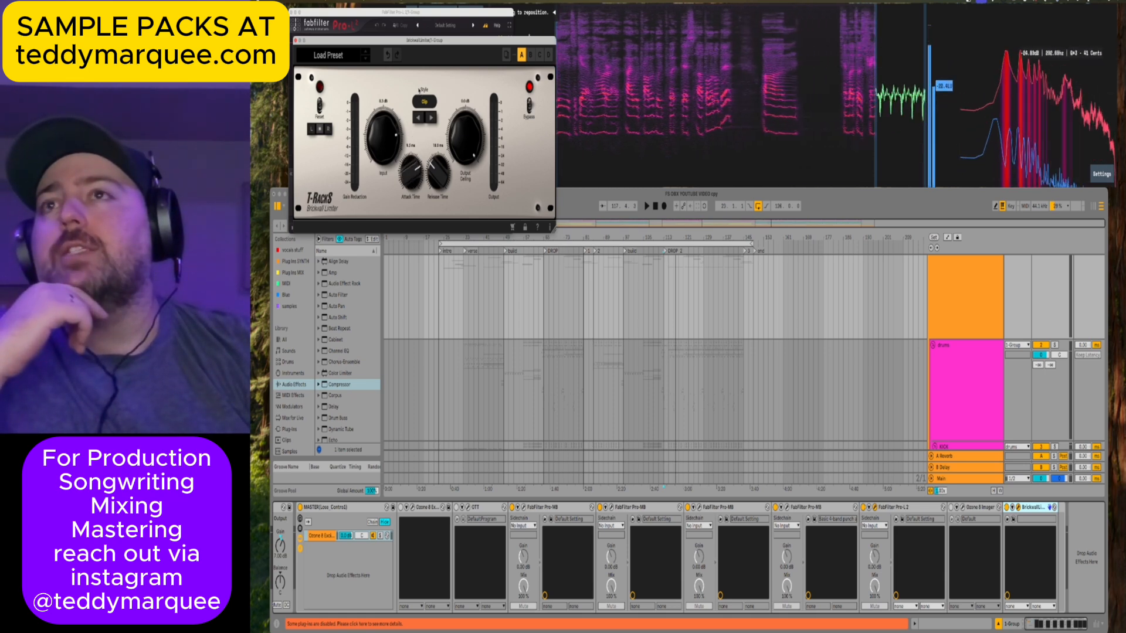
pyautogui.press('space')
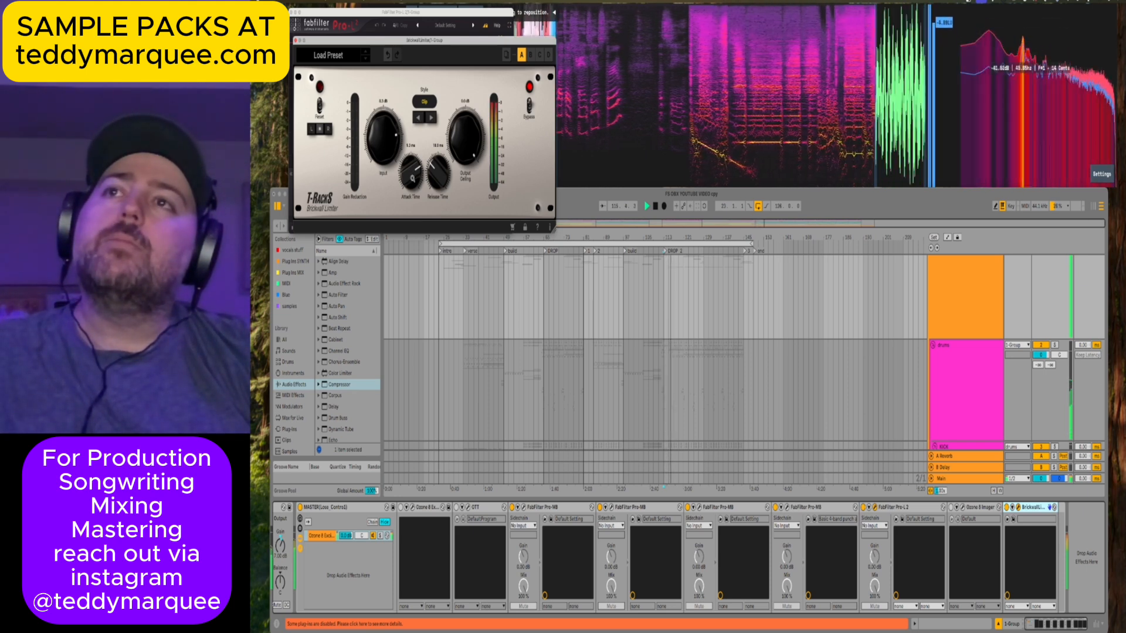
pyautogui.moveTo(412, 176); pyautogui.dragTo(413, 191)
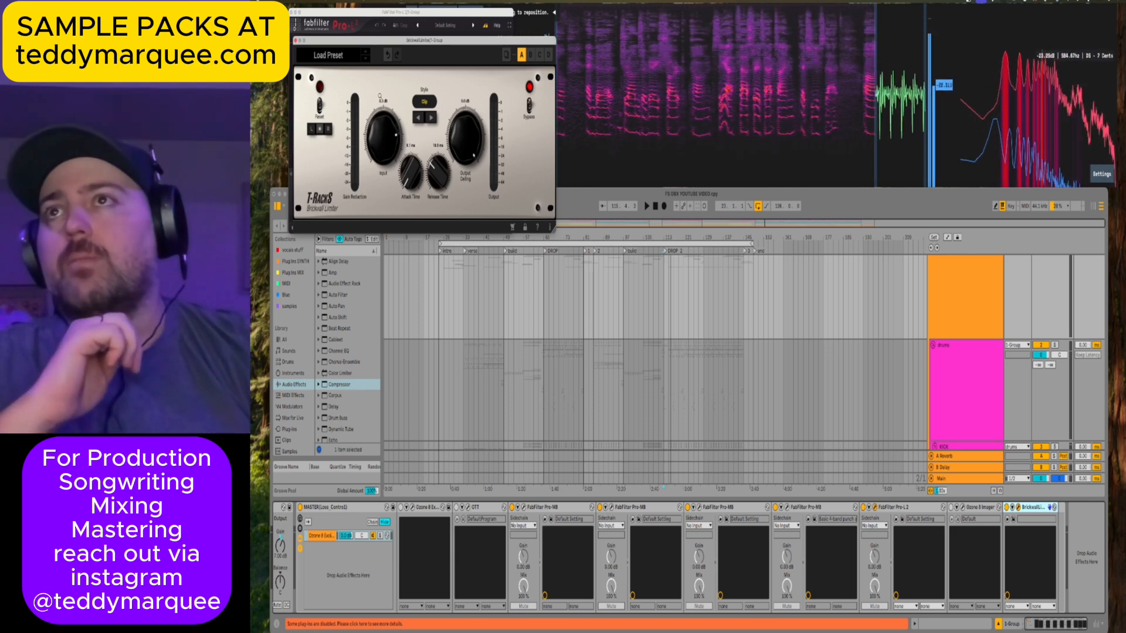
pyautogui.click(295, 40)
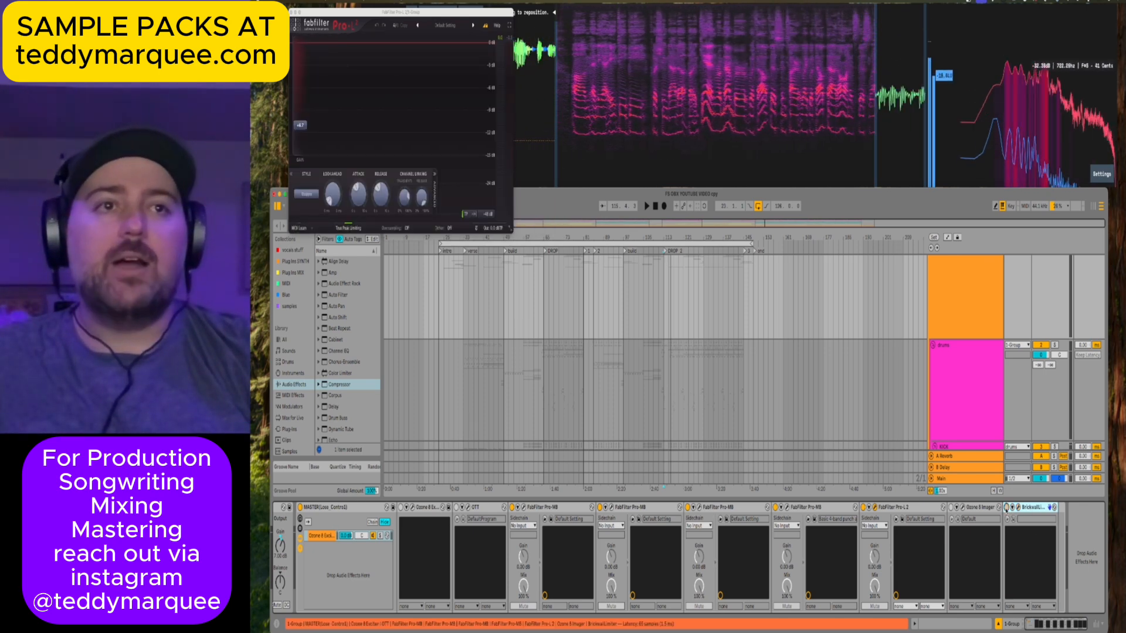
# Compare DROP 2 playback with the Brickwall Limiter off and on while watching the Pro-L 2 meter, and hide the plug-in windows.
pyautogui.press('space')
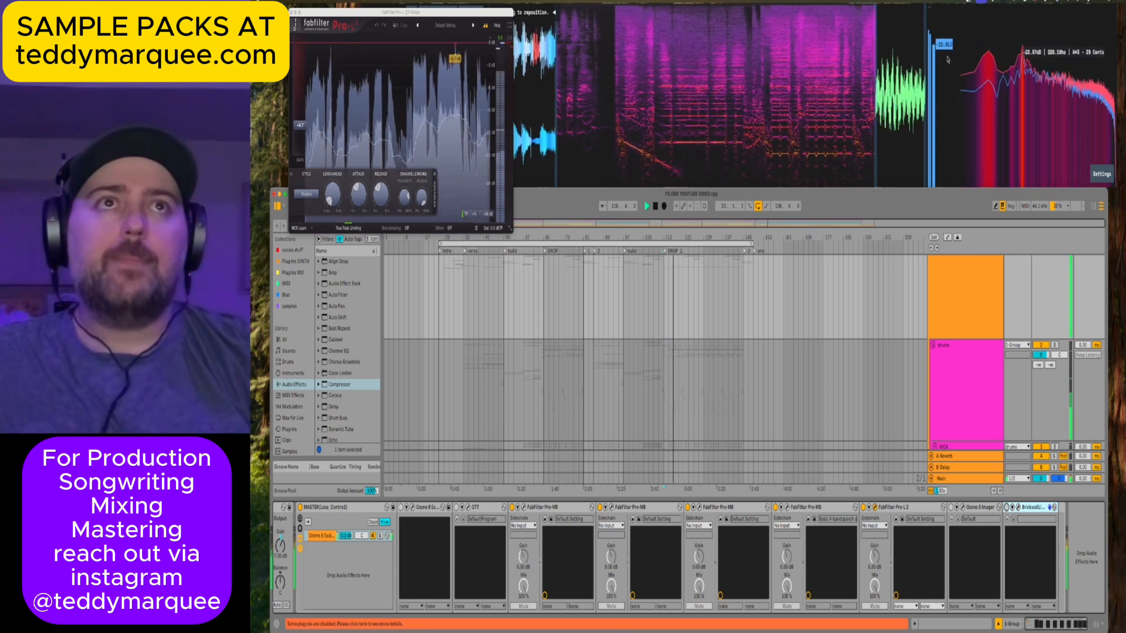
pyautogui.press('space')
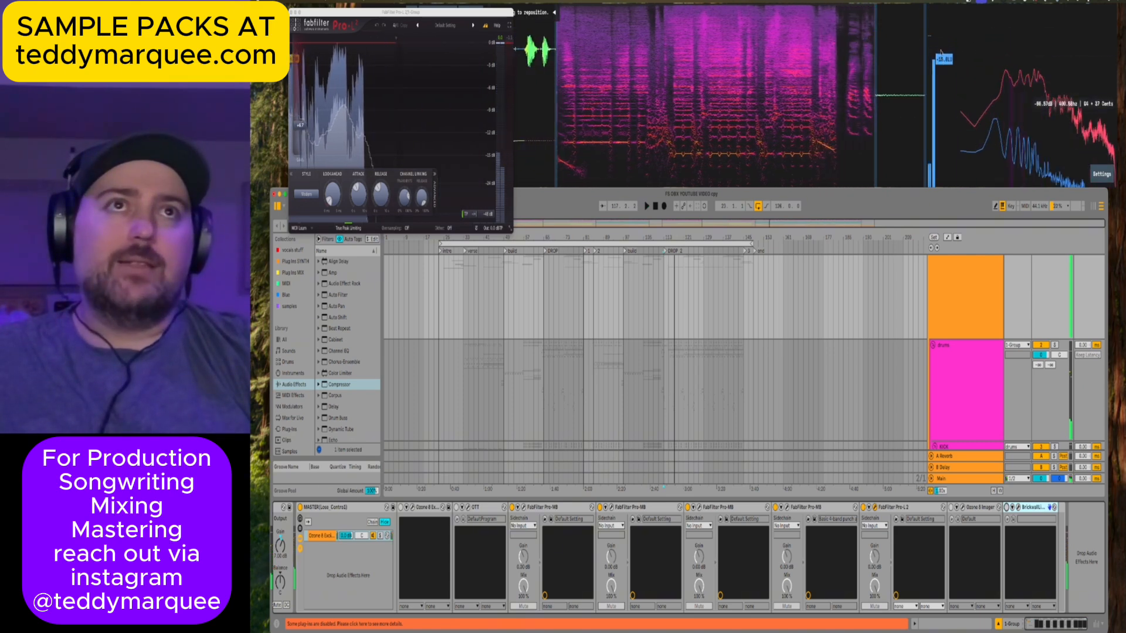
pyautogui.press('space')
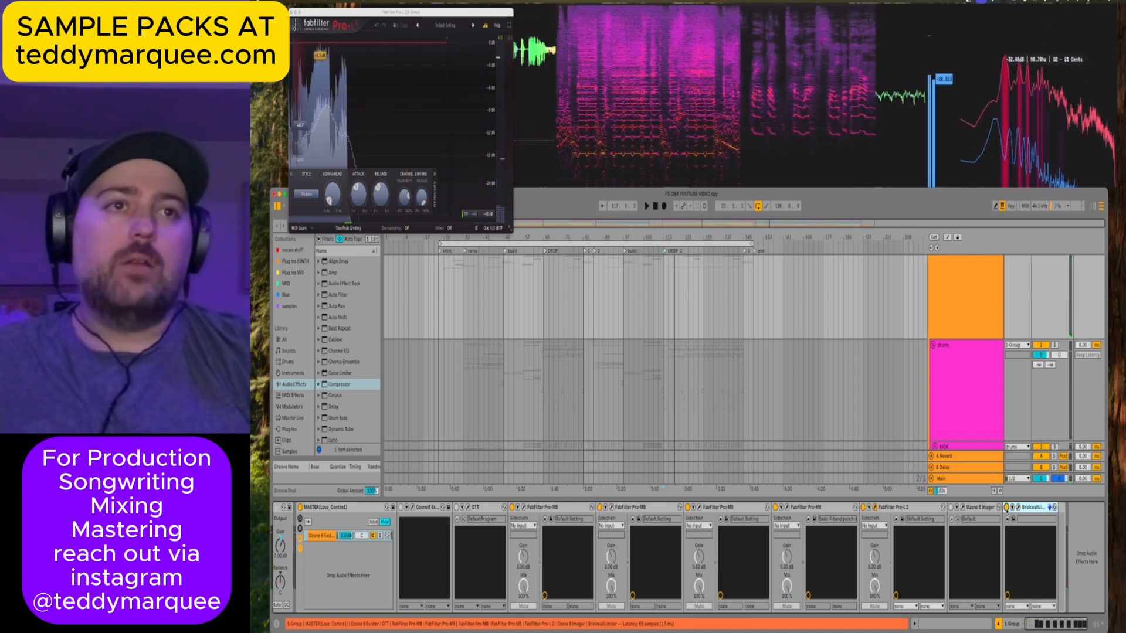
pyautogui.press('space')
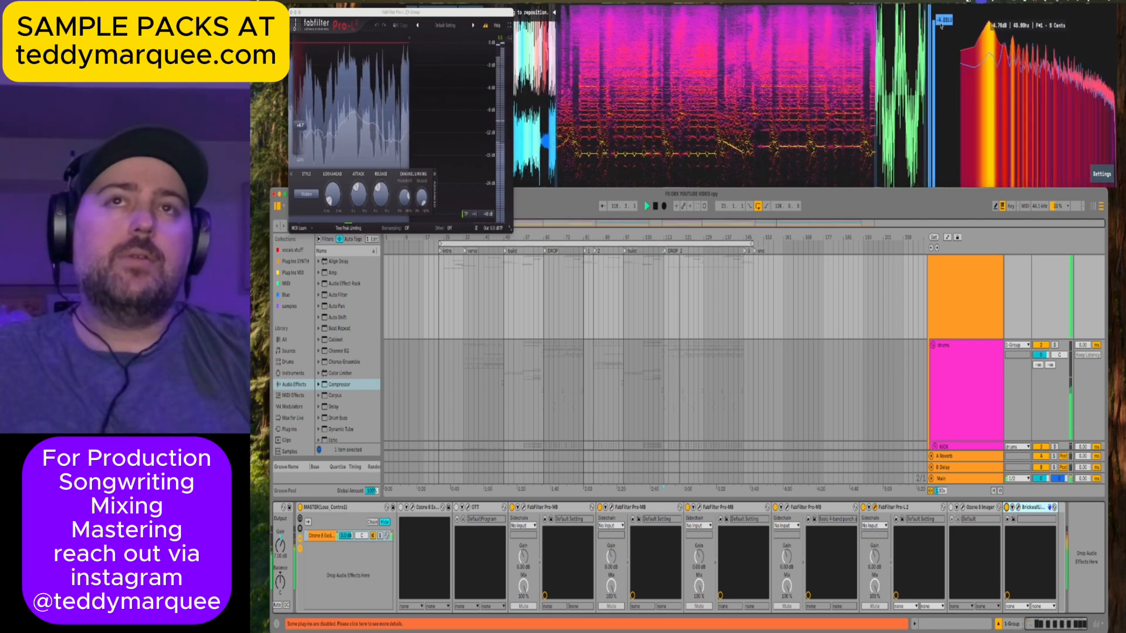
pyautogui.press('space')
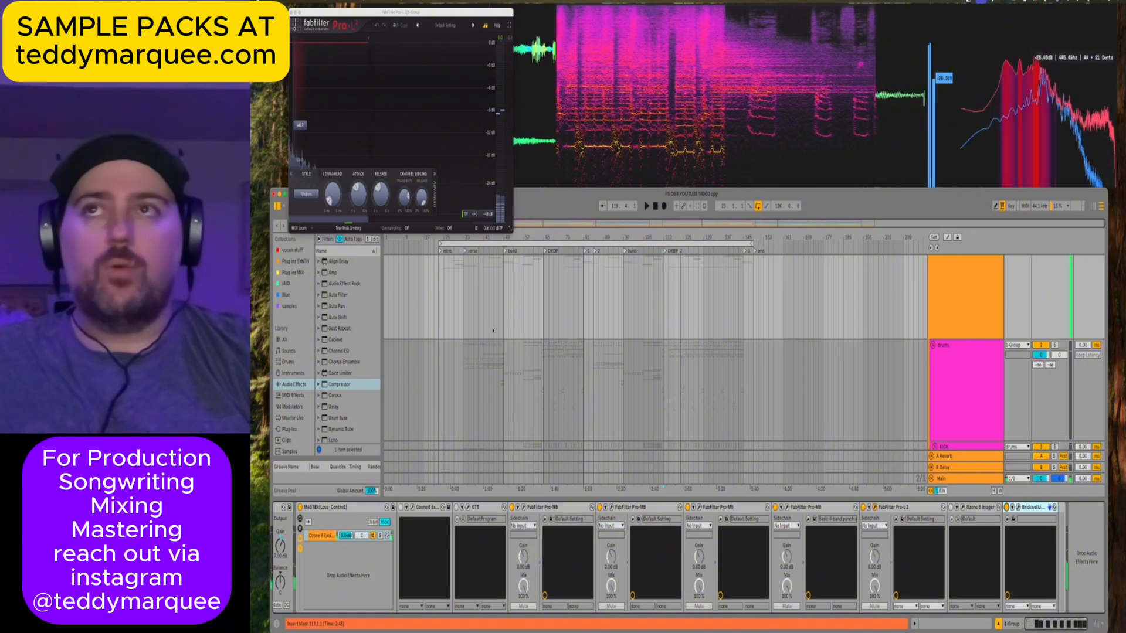
pyautogui.press('super+alt+p')
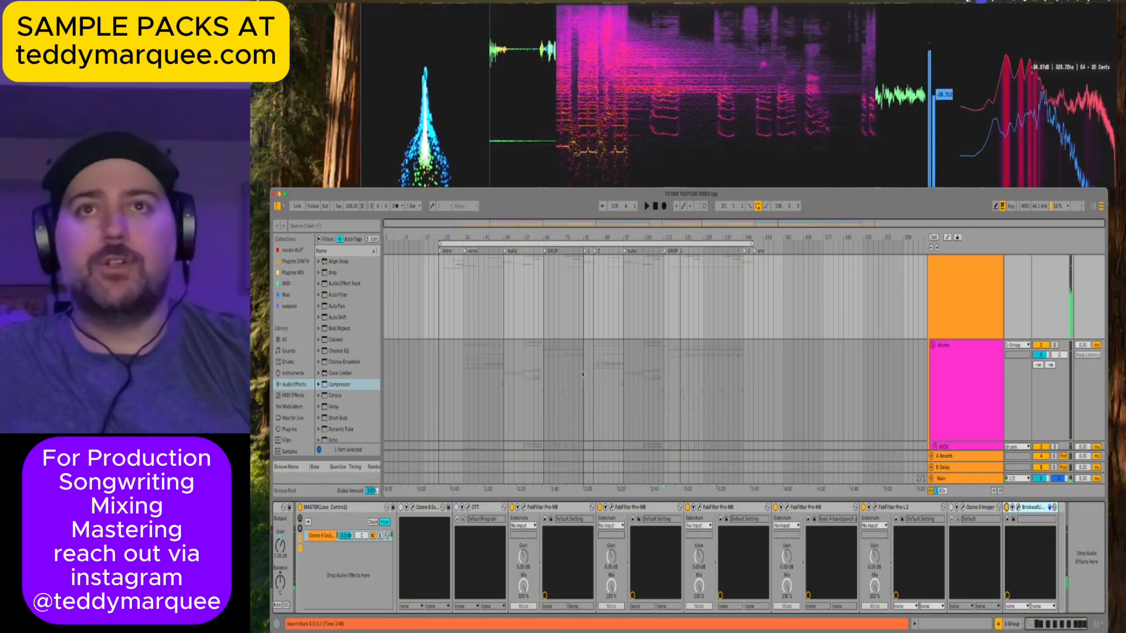
# Collapse the drums group and display the start of the drop group's device chain, with the insert marker at the first DROP.
pyautogui.scroll(-5, 518, 321)
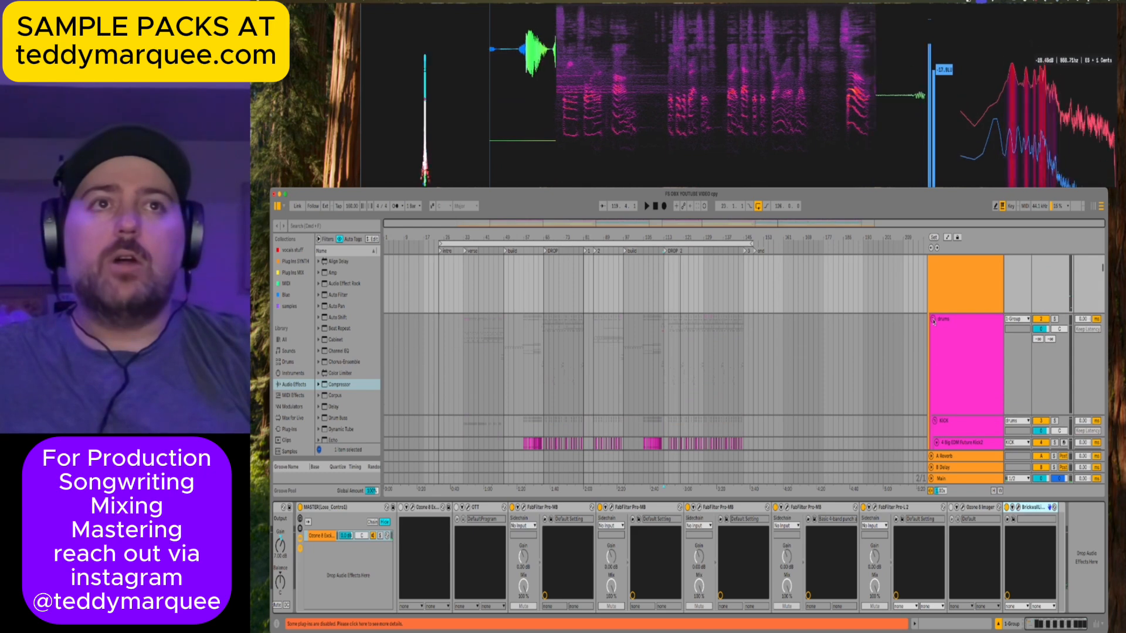
pyautogui.click(933, 320)
pyautogui.scroll(-2, 932, 328)
pyautogui.click(948, 387)
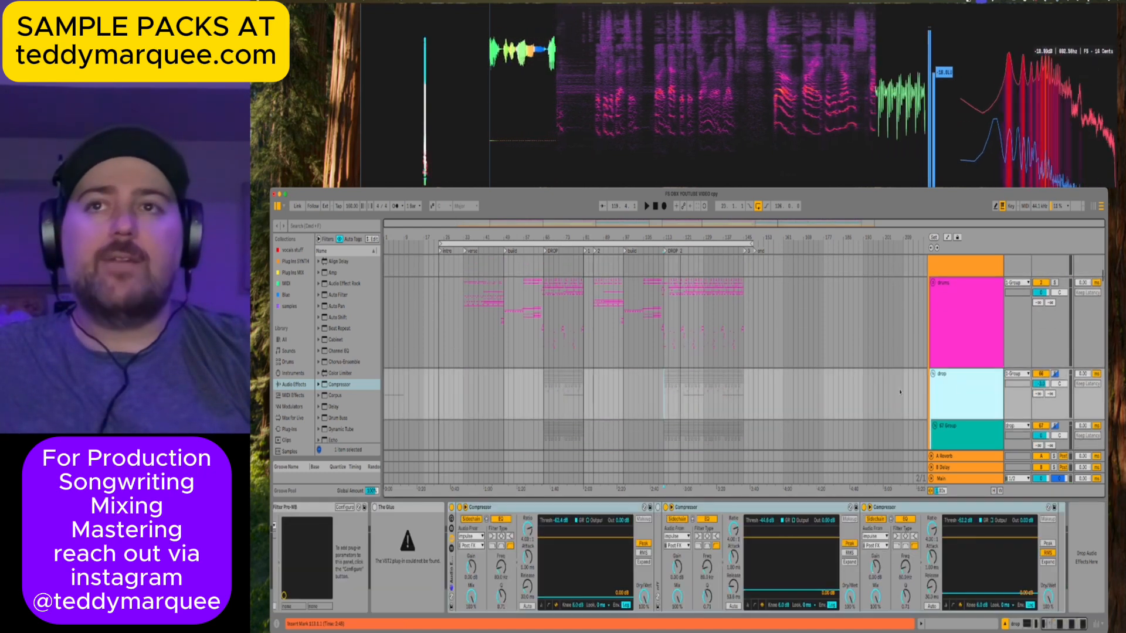
pyautogui.click(545, 382)
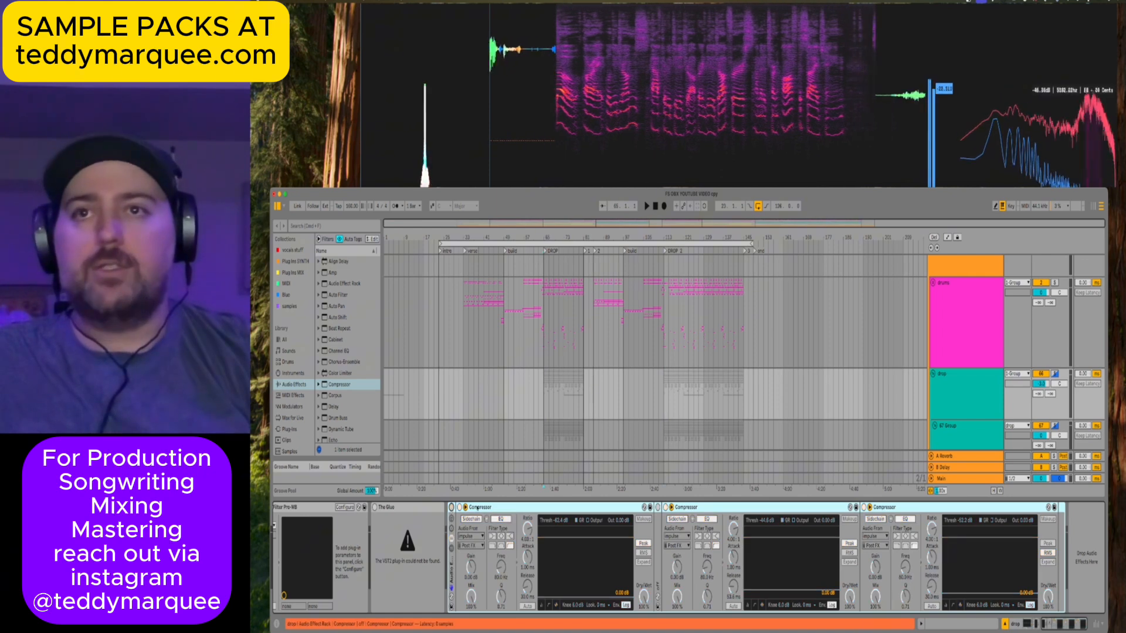
pyautogui.hscroll(-6, 495, 557)
pyautogui.hscroll(-2, 495, 557)
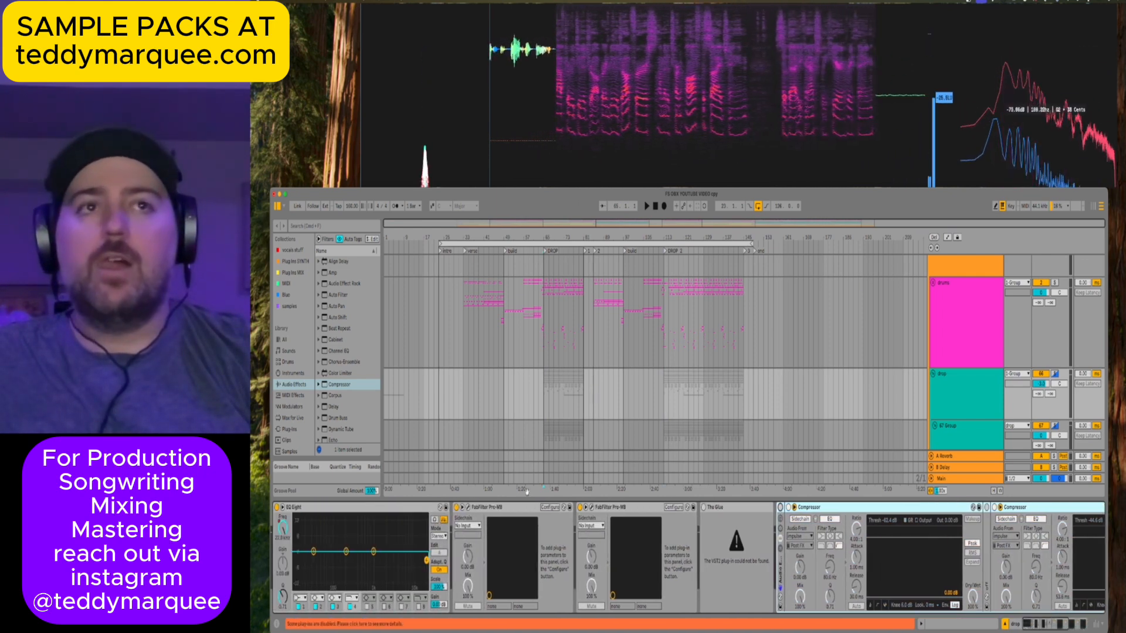
# Show the automation lane of the drop group's EQ Eight filter frequency and audition the sweep at DROP 2.
pyautogui.click(975, 398)
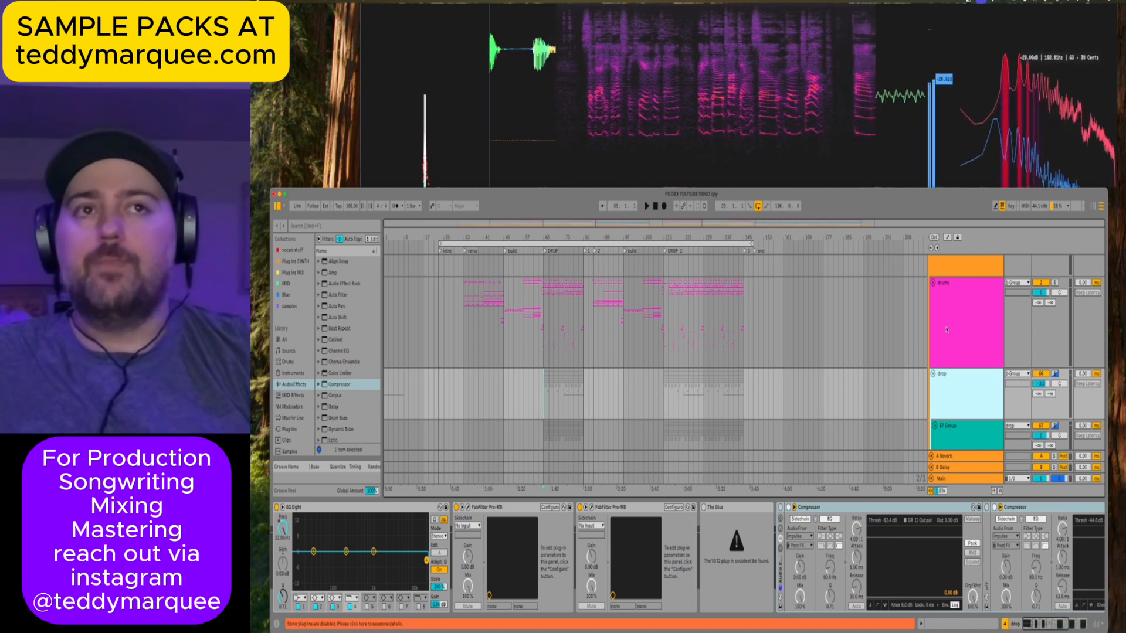
pyautogui.scroll(-2, 946, 329)
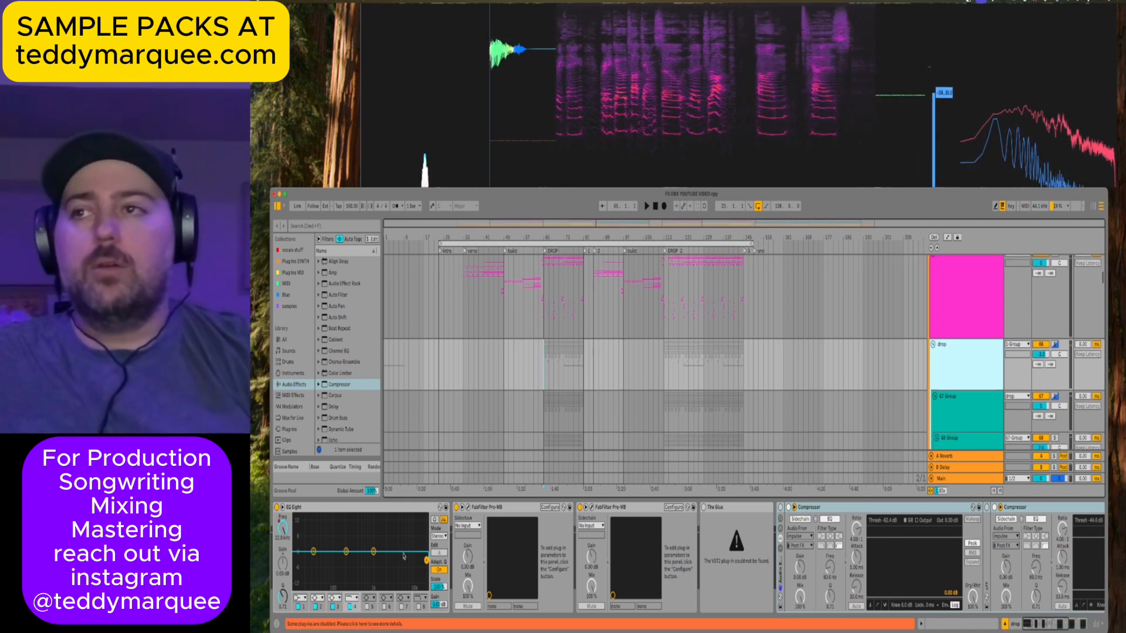
pyautogui.click(284, 531)
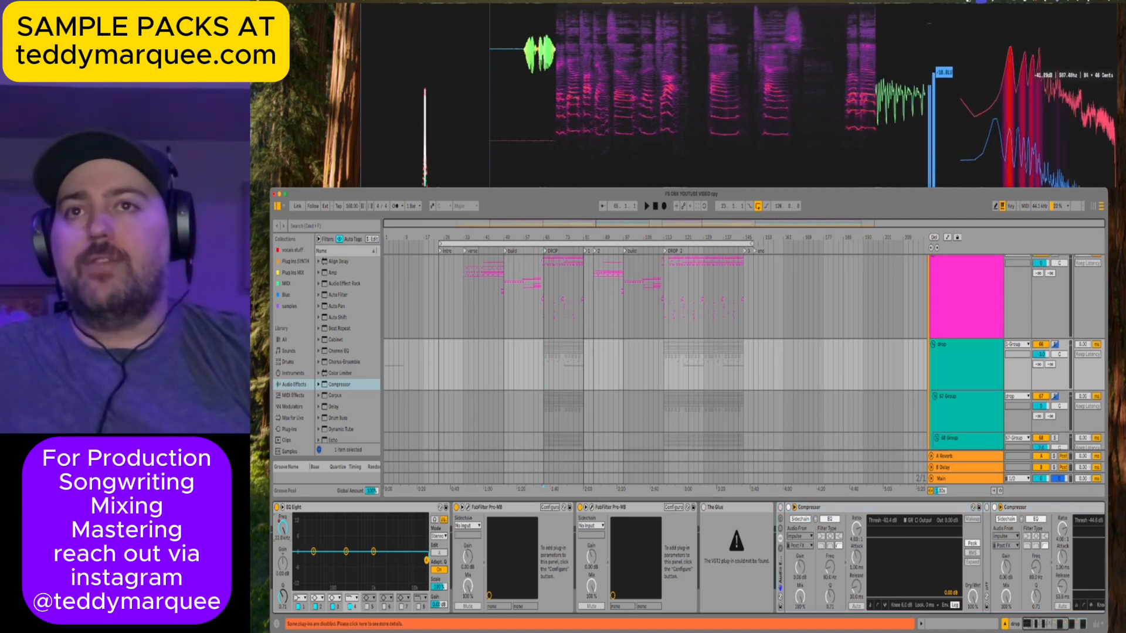
pyautogui.click(947, 237)
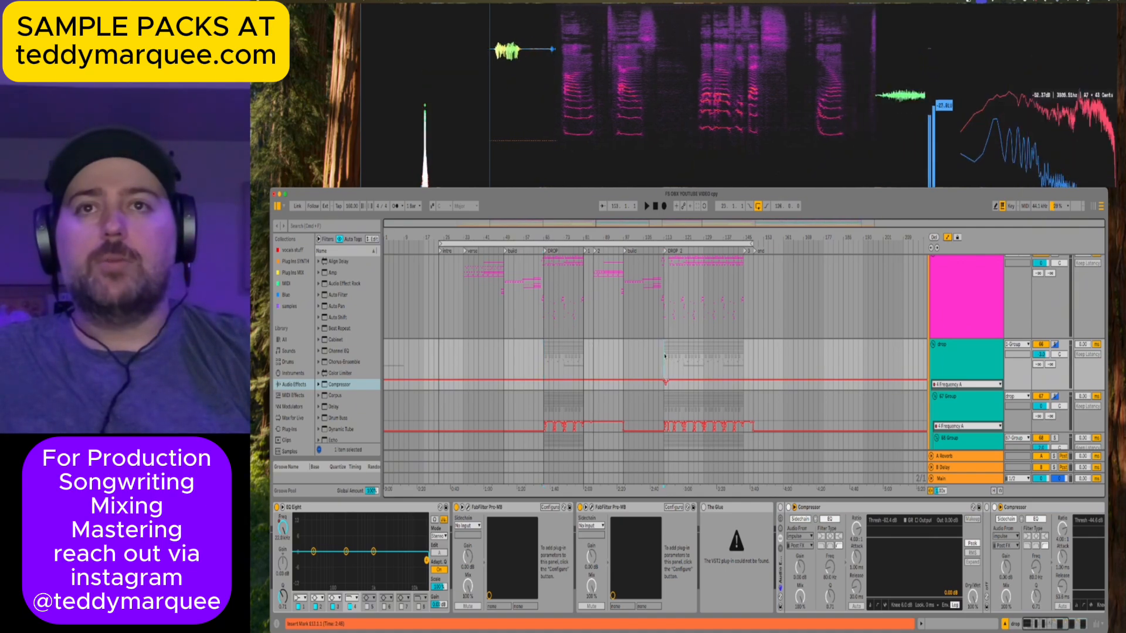
pyautogui.press('space')
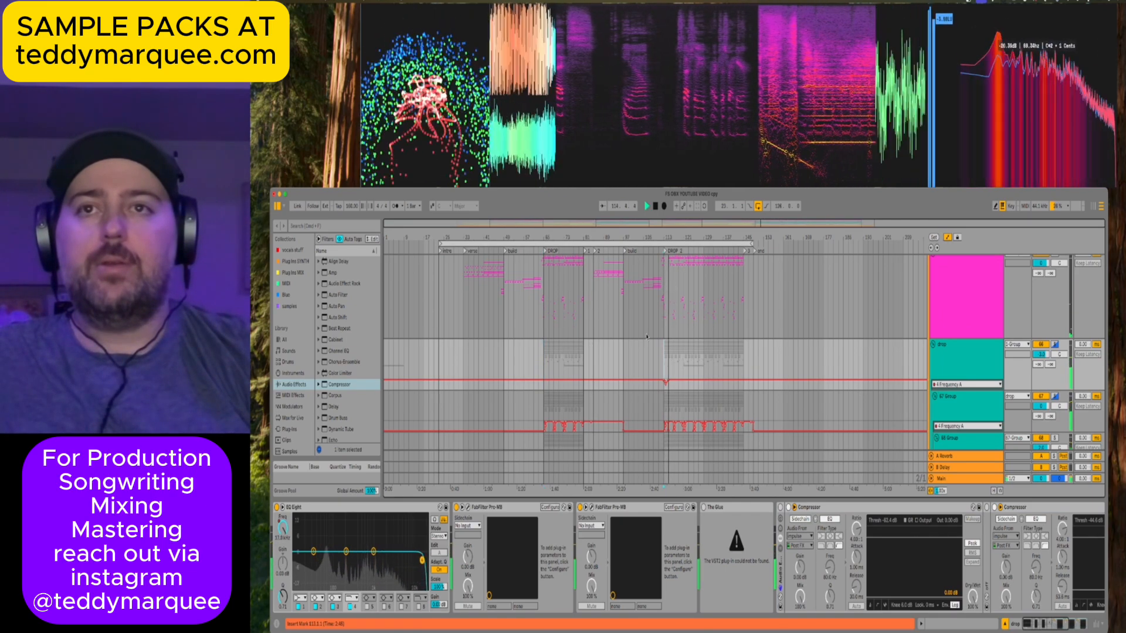
pyautogui.press('space')
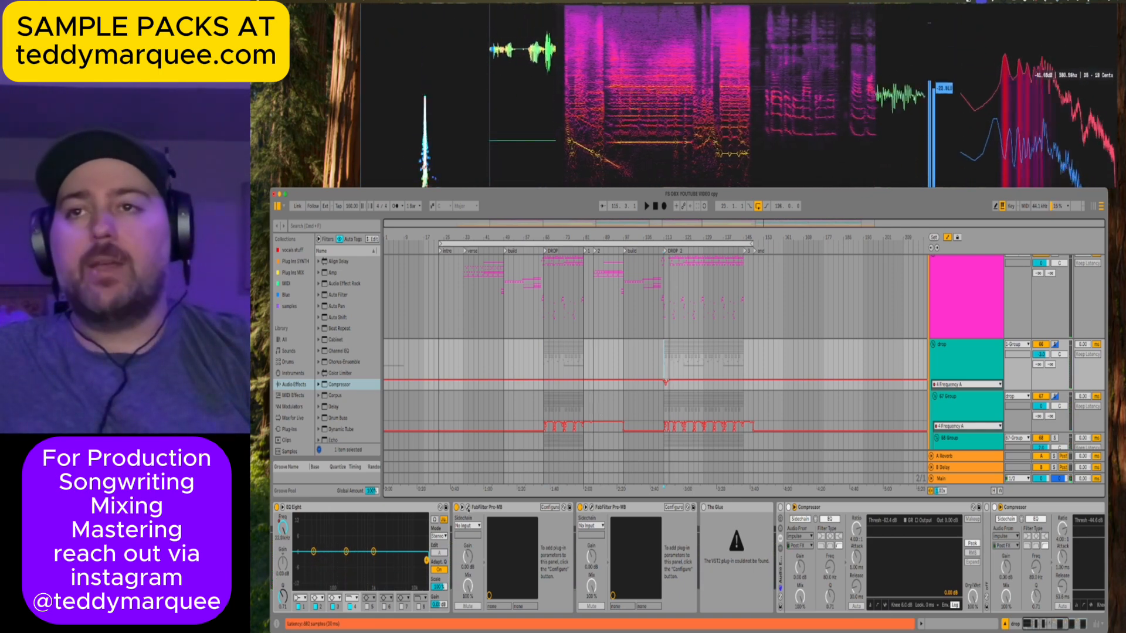
# Examine the band settings of both FabFilter Pro-MB instances in the drop group's chain, and close their windows.
pyautogui.click(468, 508)
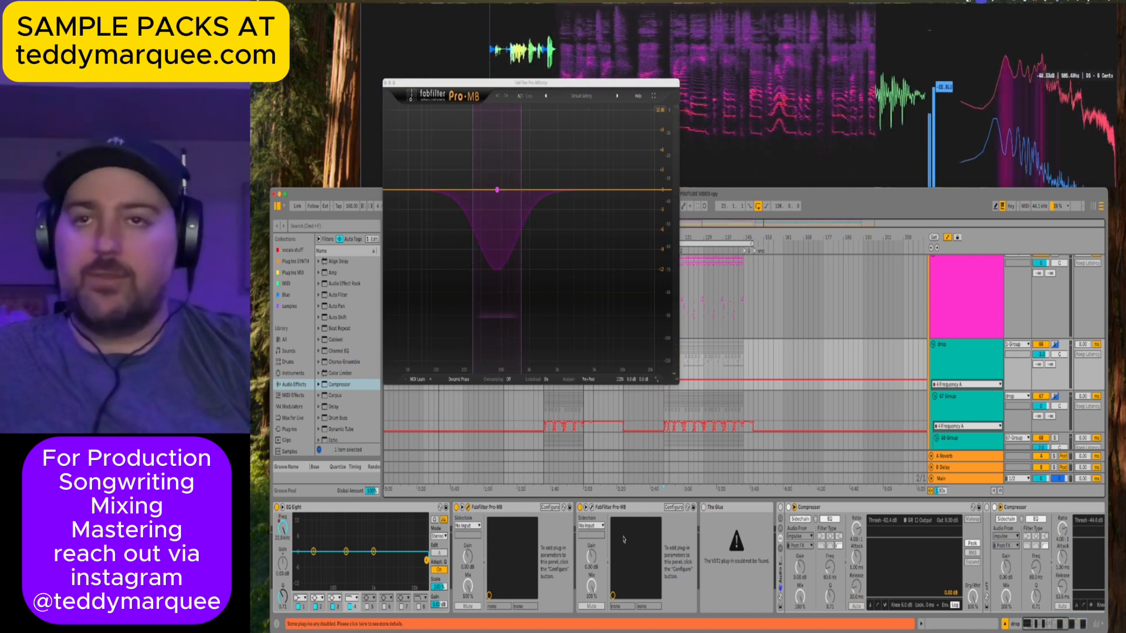
pyautogui.click(590, 507)
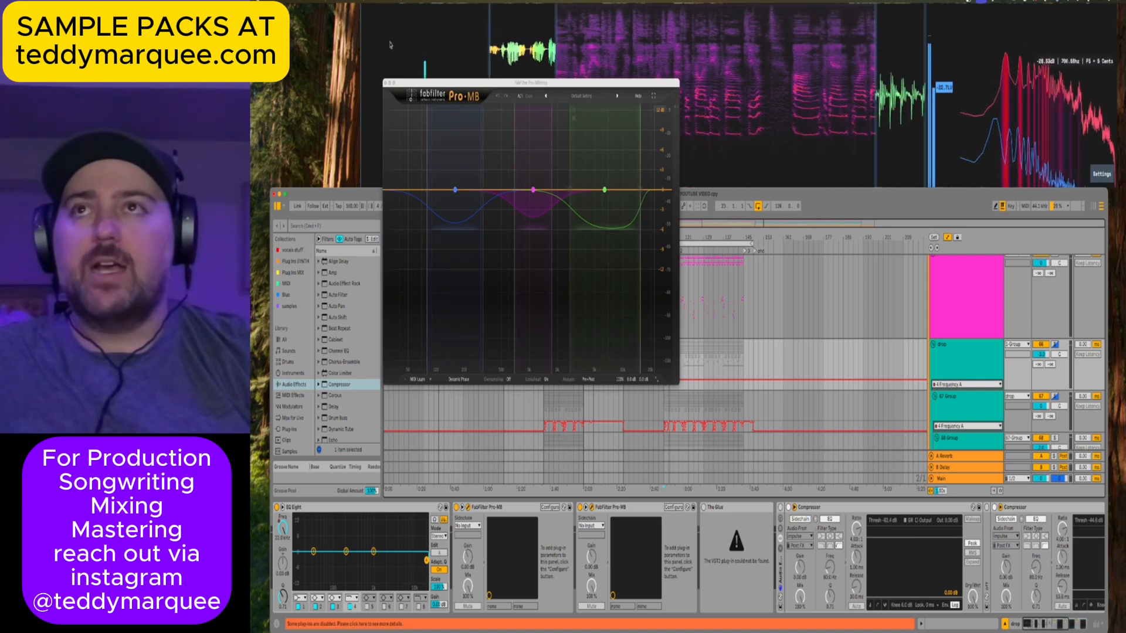
pyautogui.click(386, 84)
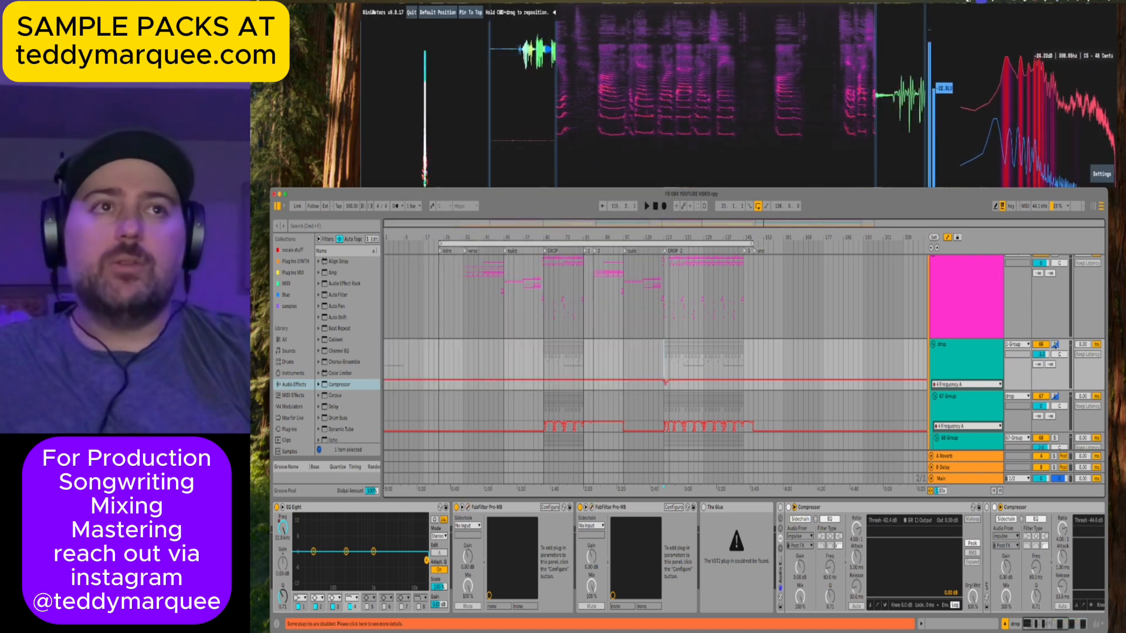
# Solo the drop group and audition it from the start of the first DROP.
pyautogui.click(544, 354)
pyautogui.press('space')
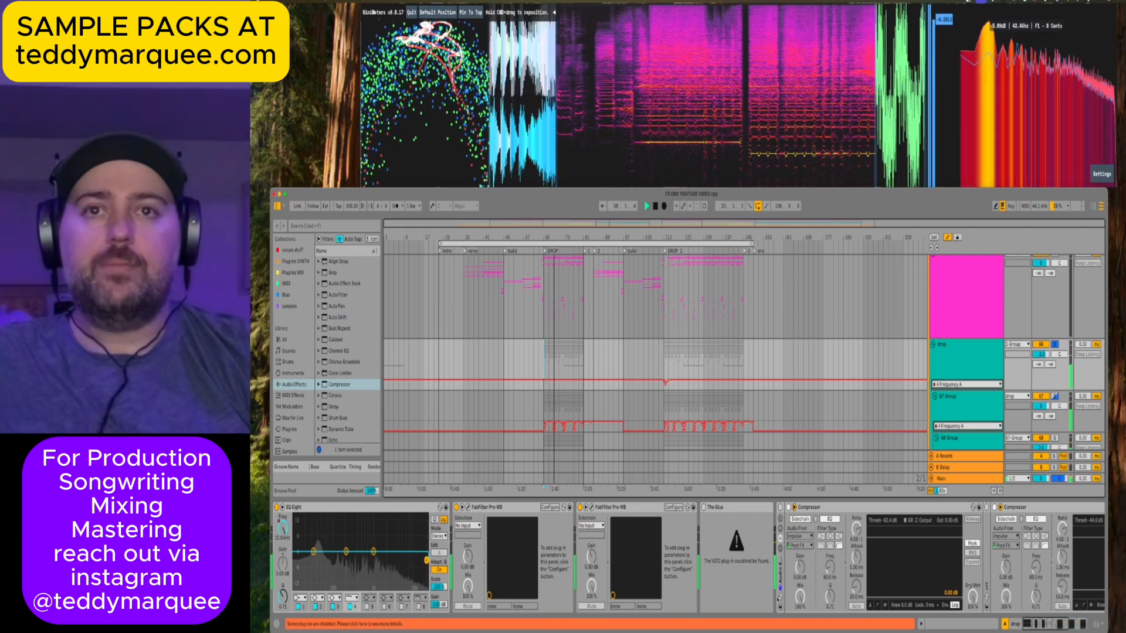
pyautogui.hscroll(1, 745, 555)
pyautogui.hscroll(4, 745, 555)
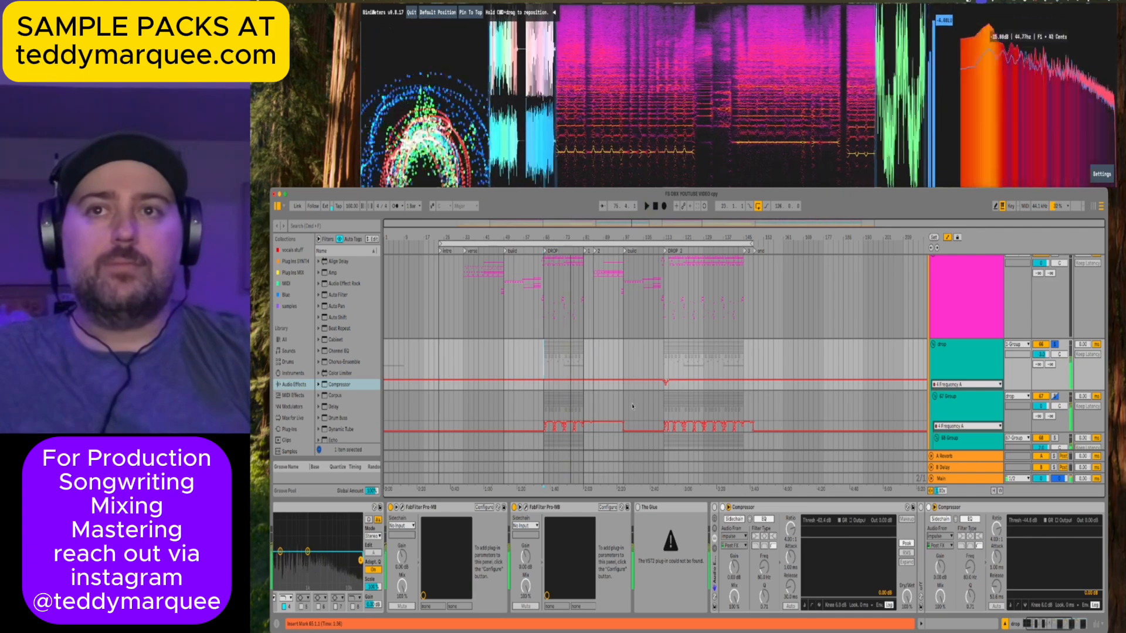
# Inspect The Glue and the first sidechained Compressor in the drop group's device chain.
pyautogui.click(662, 509)
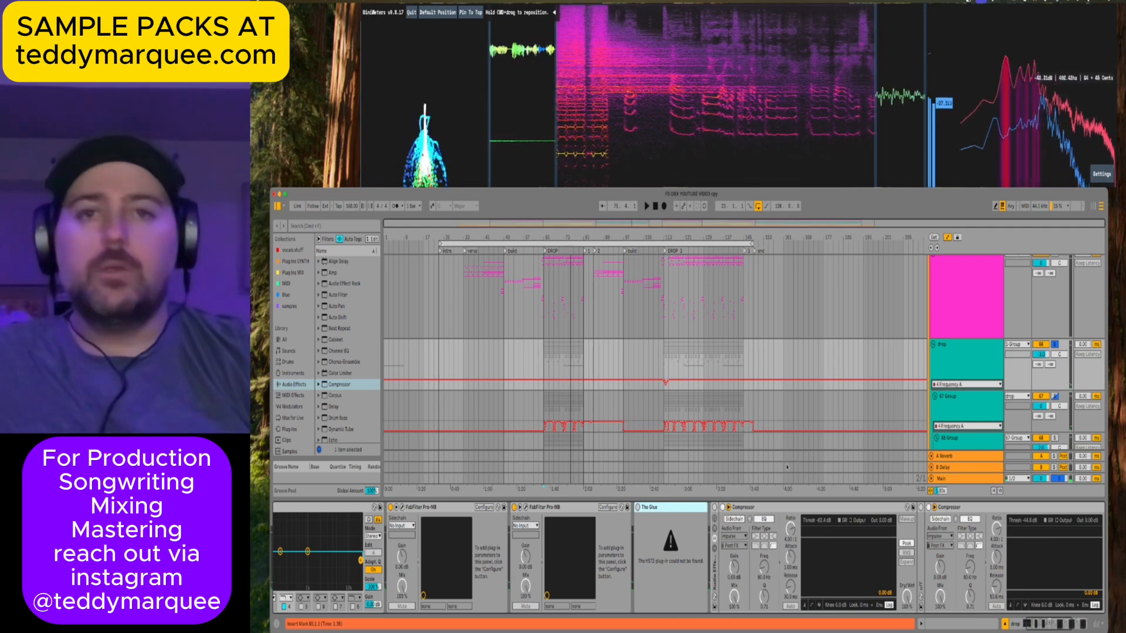
pyautogui.click(746, 508)
pyautogui.hscroll(5, 746, 508)
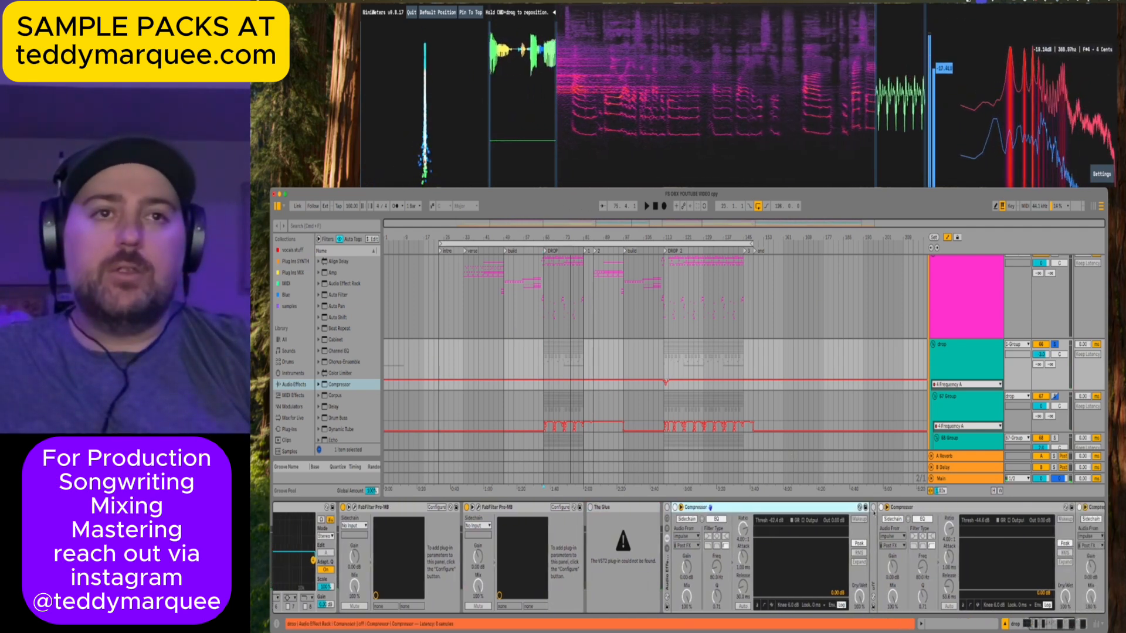
pyautogui.hscroll(-4, 874, 513)
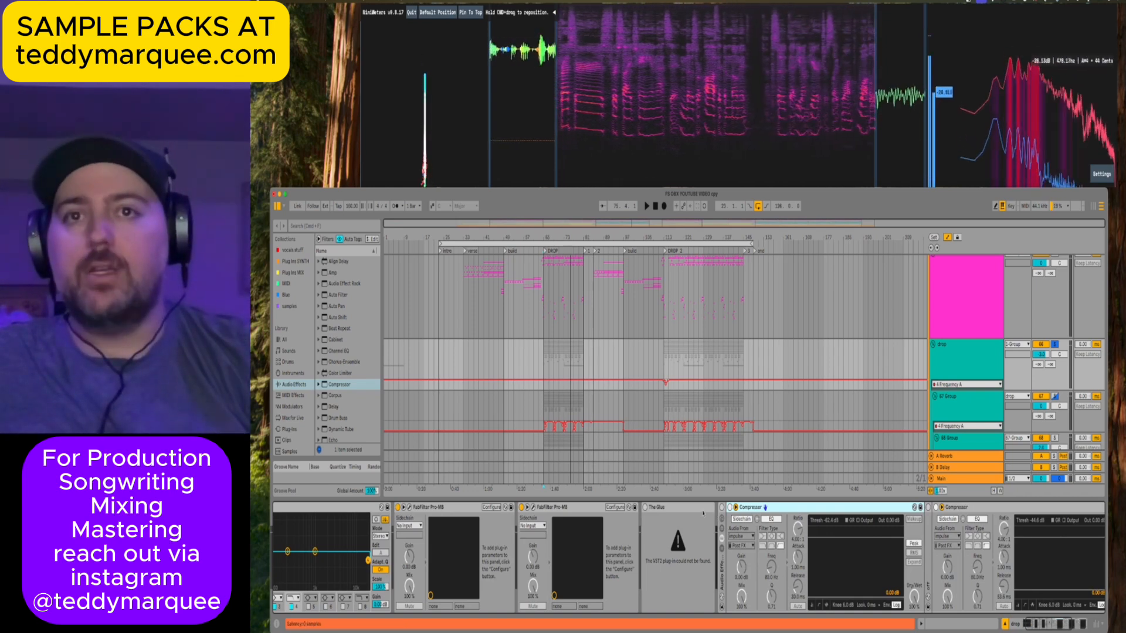
# Audition the start of the first DROP with both FabFilter Pro-MB instances on the drop group bypassed, and again with them enabled.
pyautogui.click(545, 352)
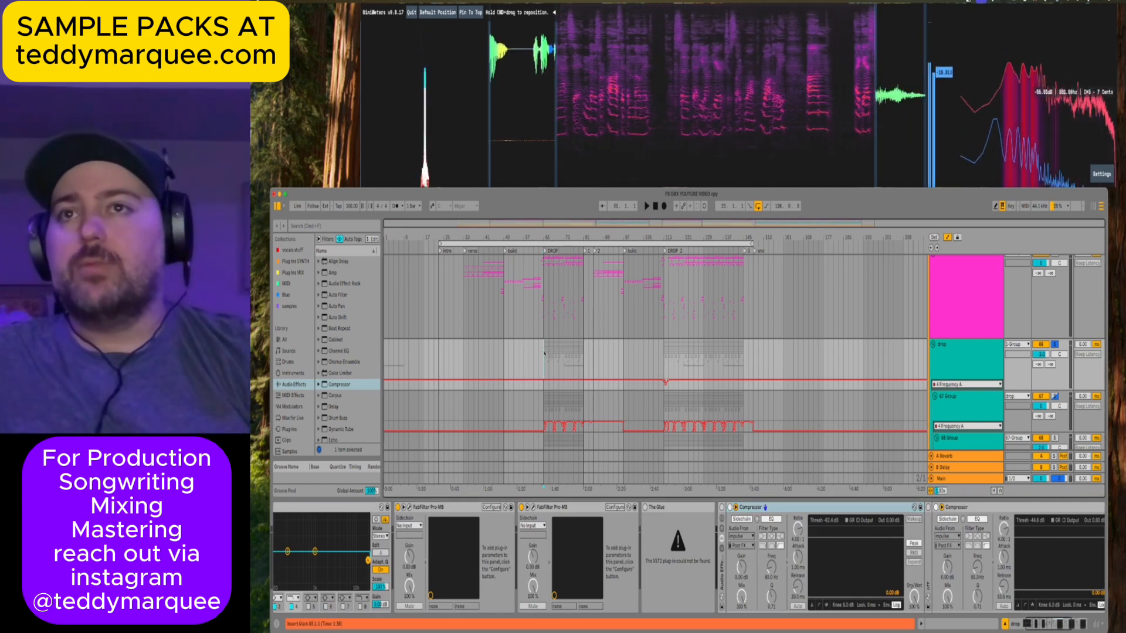
pyautogui.click(404, 516)
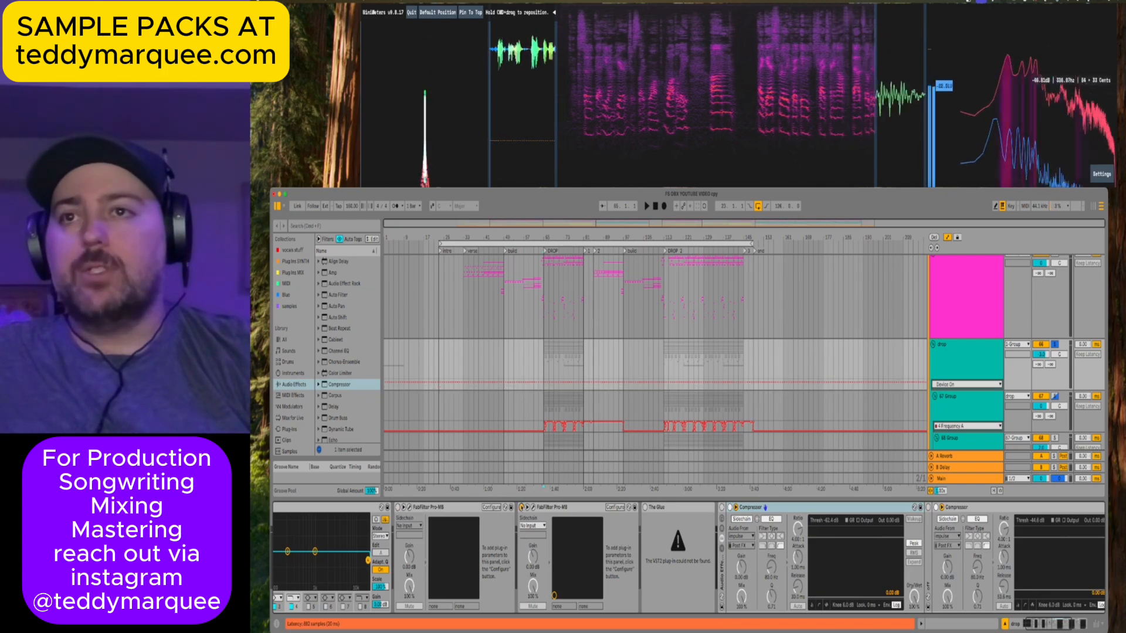
pyautogui.press('space')
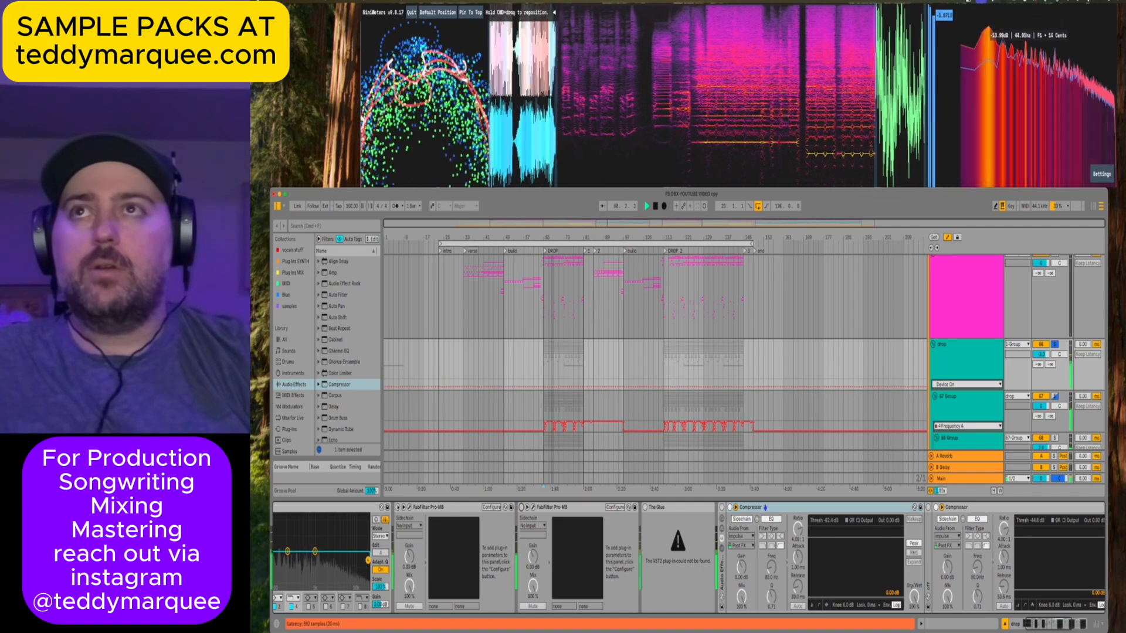
pyautogui.press('space')
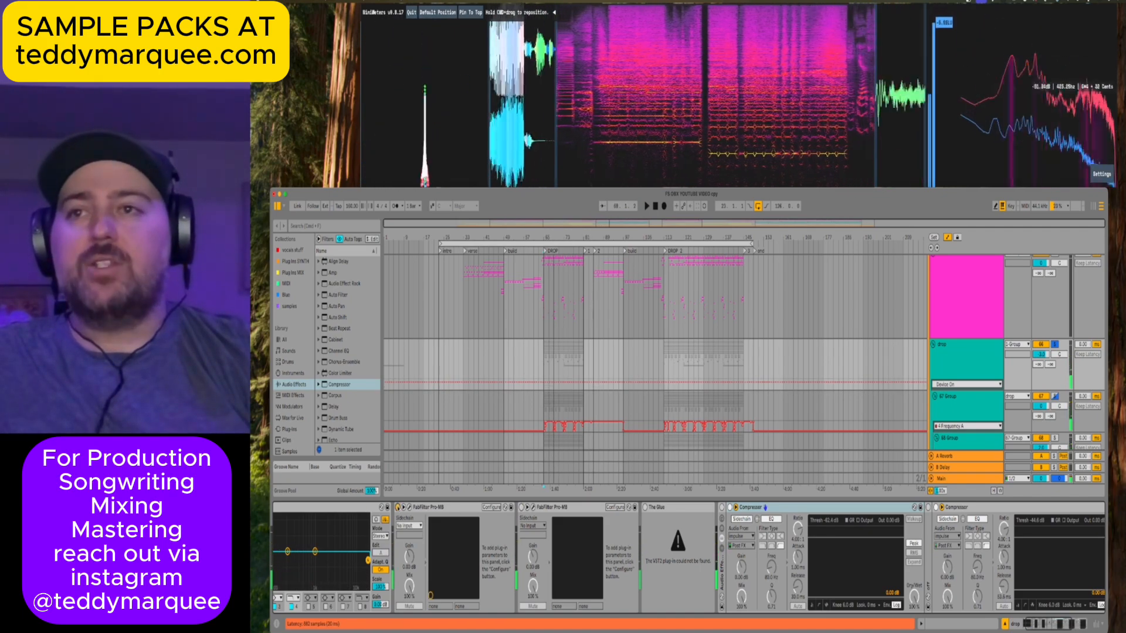
pyautogui.press('space')
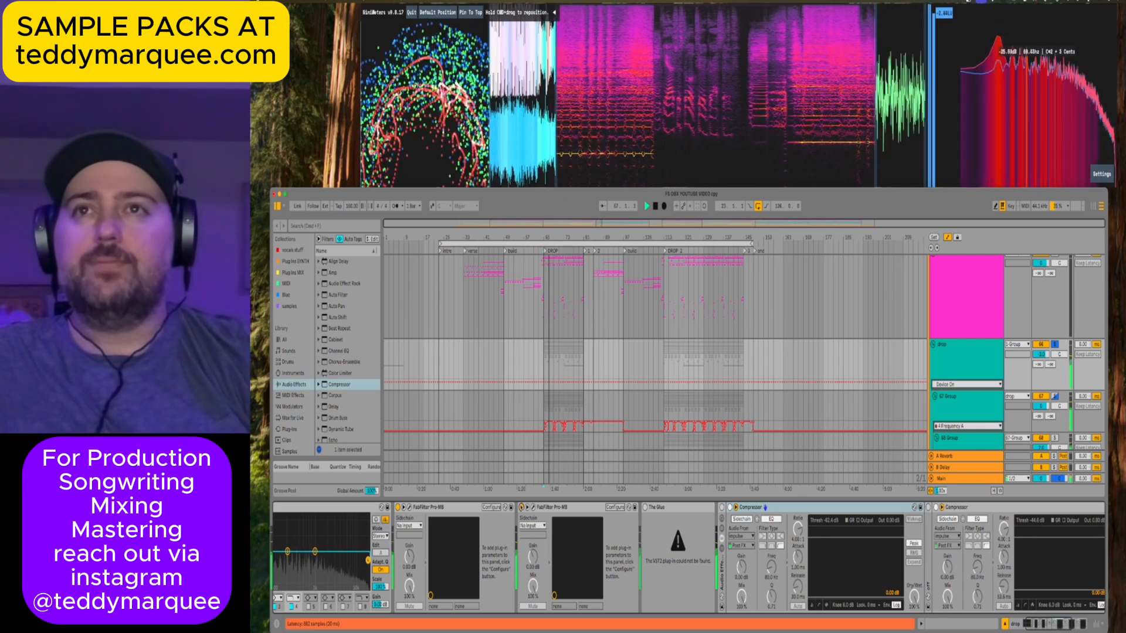
pyautogui.press('space')
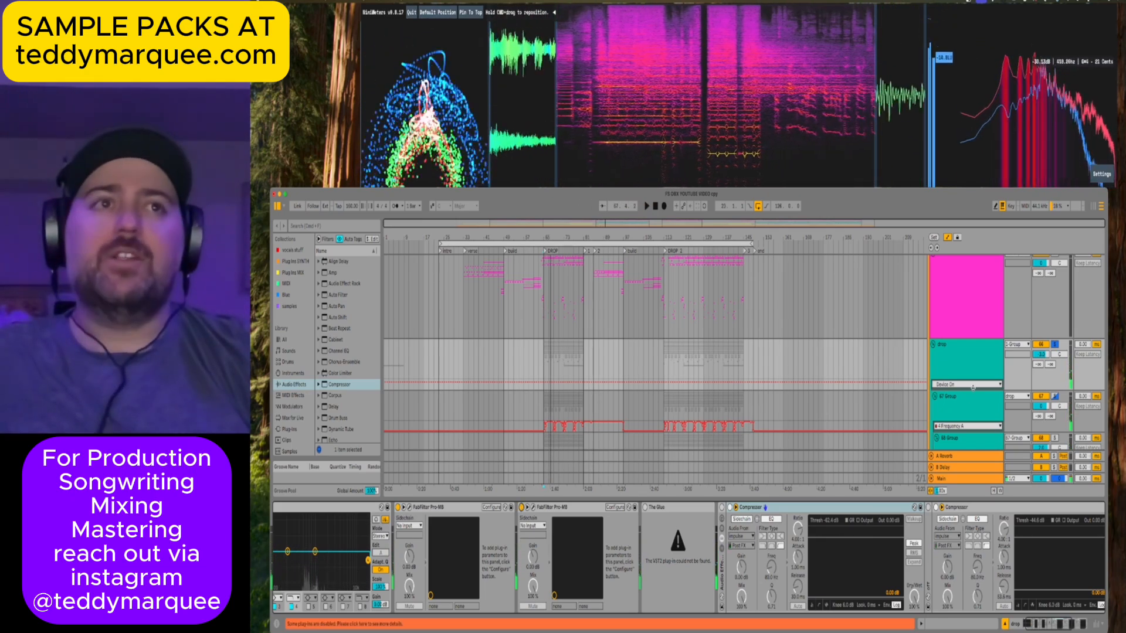
# Solo the drums group and audition it from the start of the first DROP.
pyautogui.scroll(3, 973, 387)
pyautogui.press('space')
pyautogui.click(1055, 404)
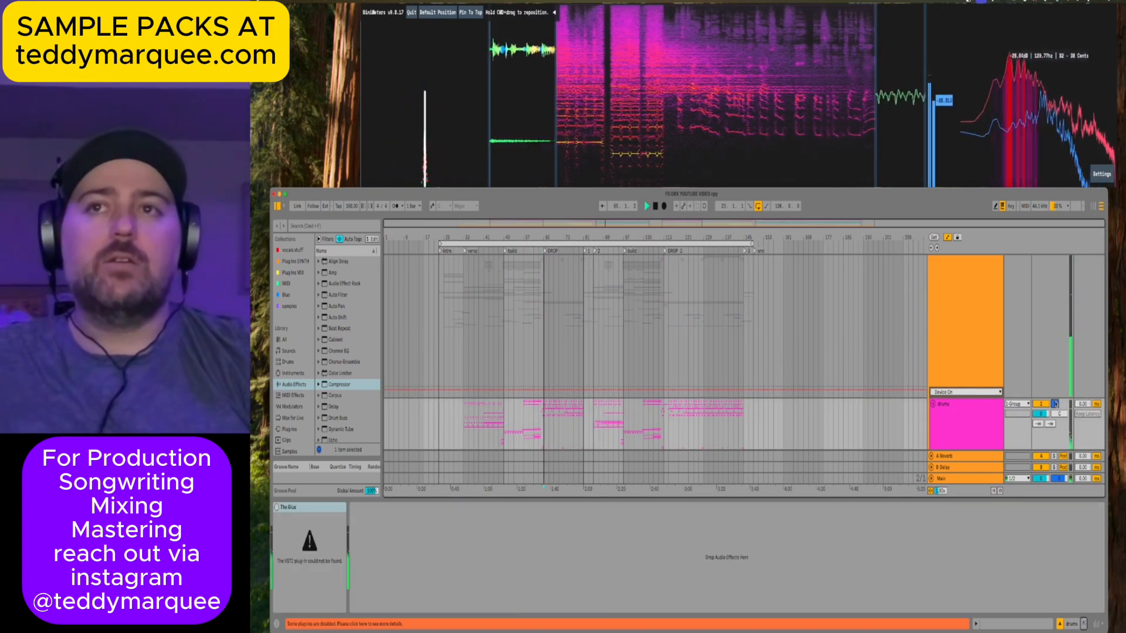
pyautogui.scroll(-2, 1050, 406)
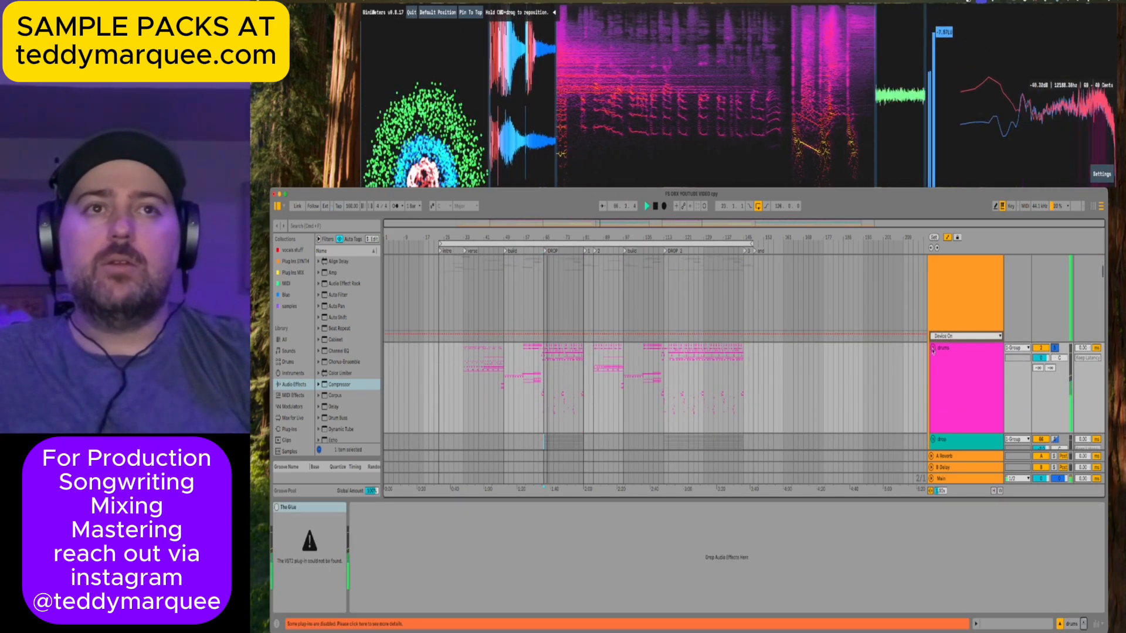
pyautogui.scroll(-4, 1050, 330)
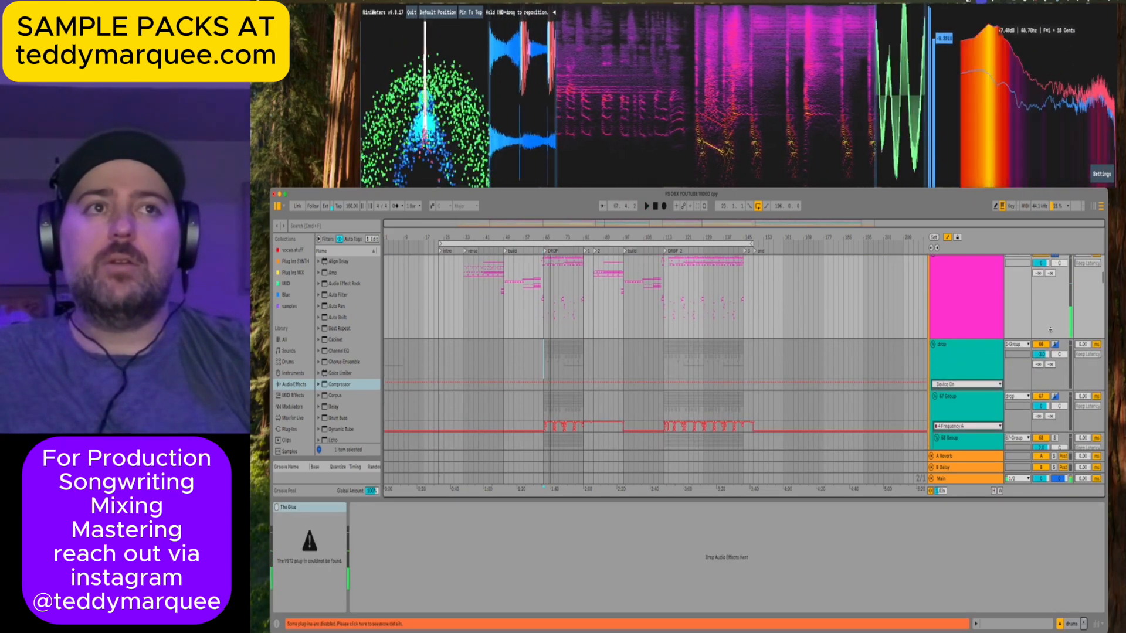
# Solo the drop group again, examine the EQ Eight frequency automation on its 67 Group in the first DROP, and audition it.
pyautogui.click(934, 371)
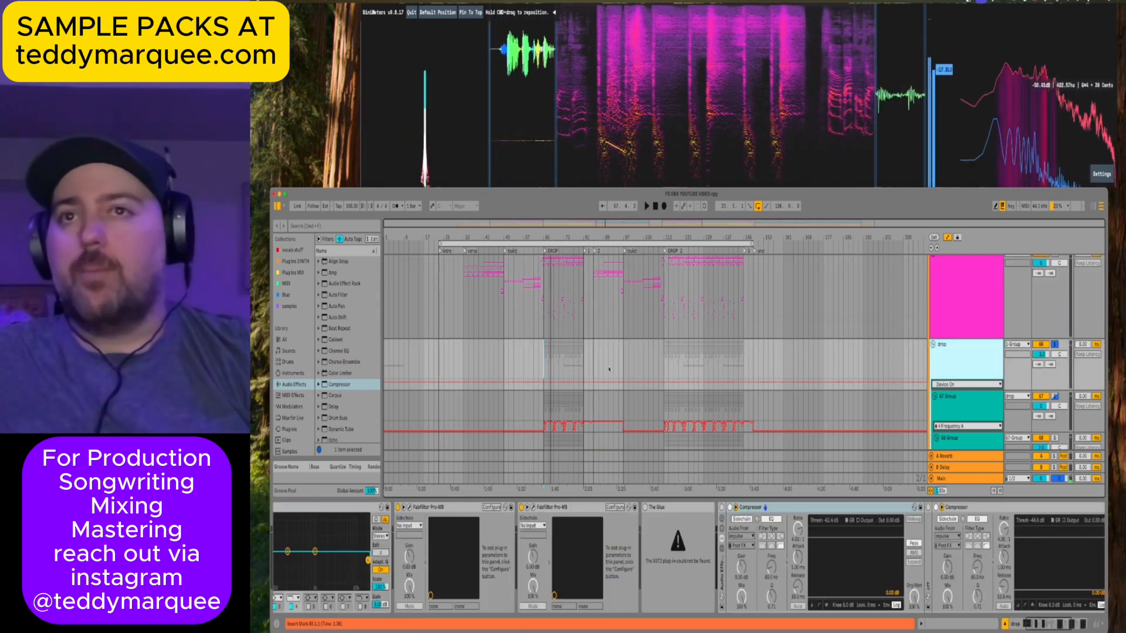
pyautogui.scroll(-1, 530, 435)
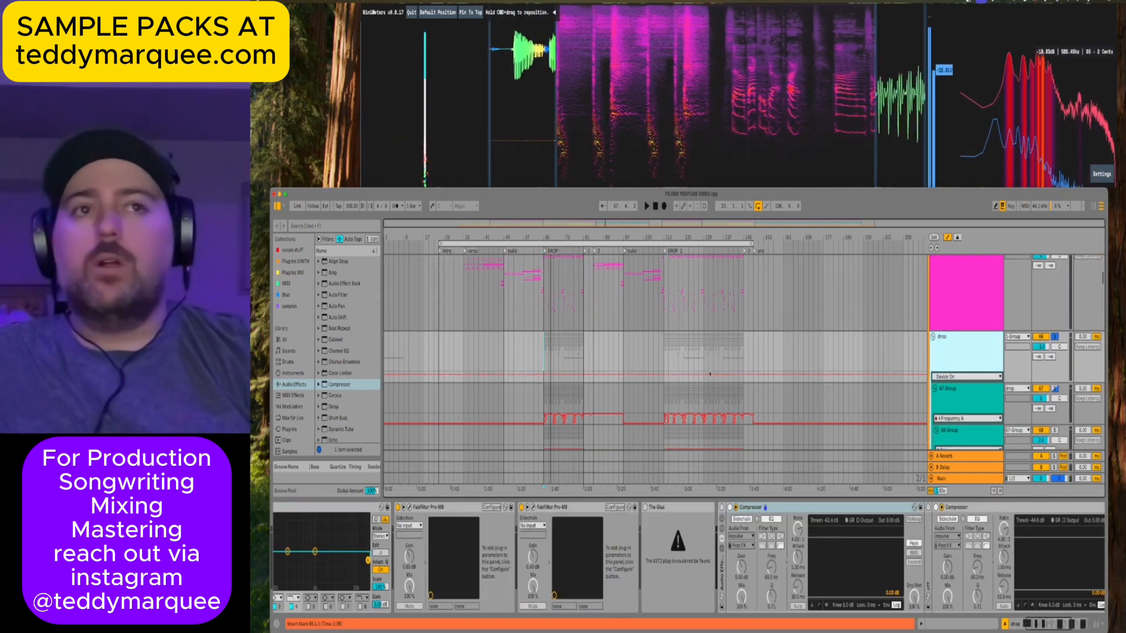
pyautogui.scroll(-2, 898, 375)
pyautogui.click(948, 386)
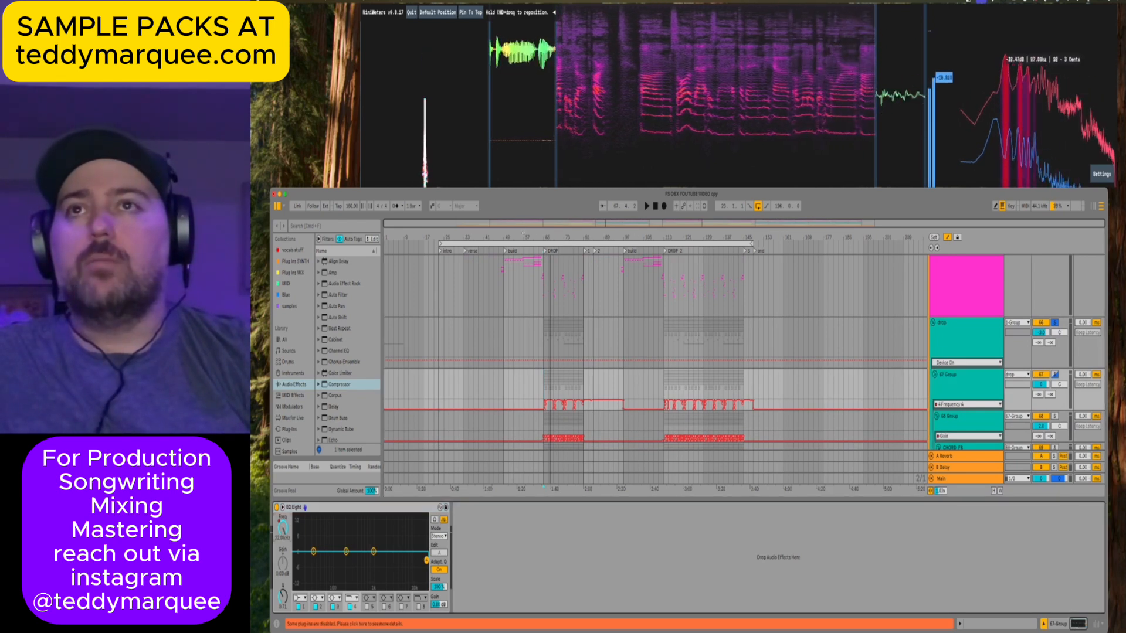
pyautogui.scroll(4, 751, 333)
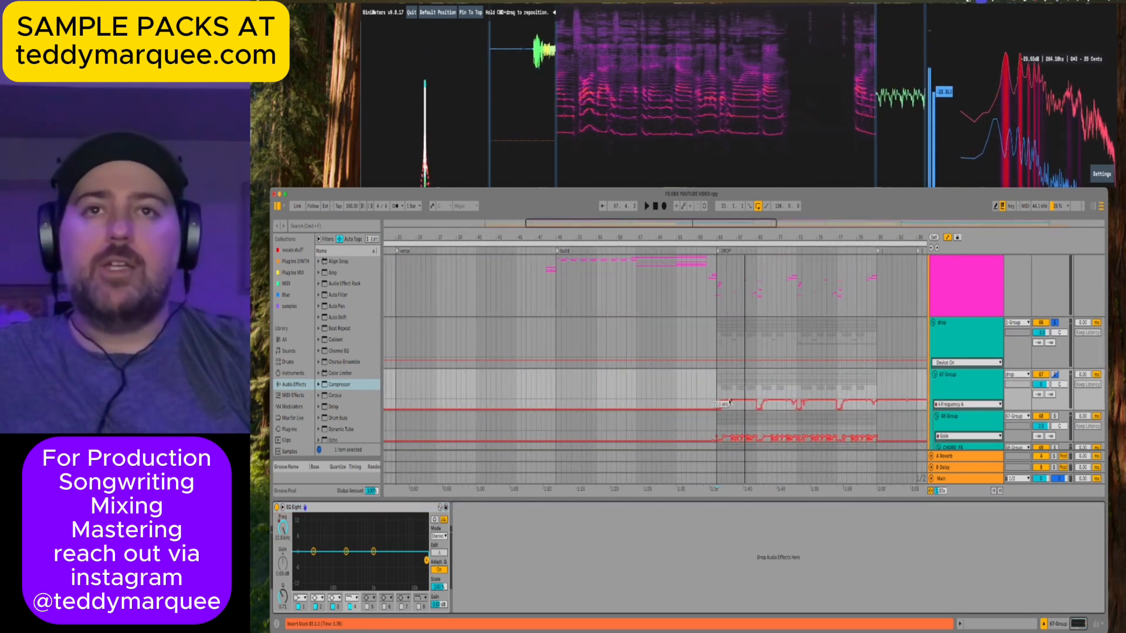
pyautogui.hscroll(3, 717, 380)
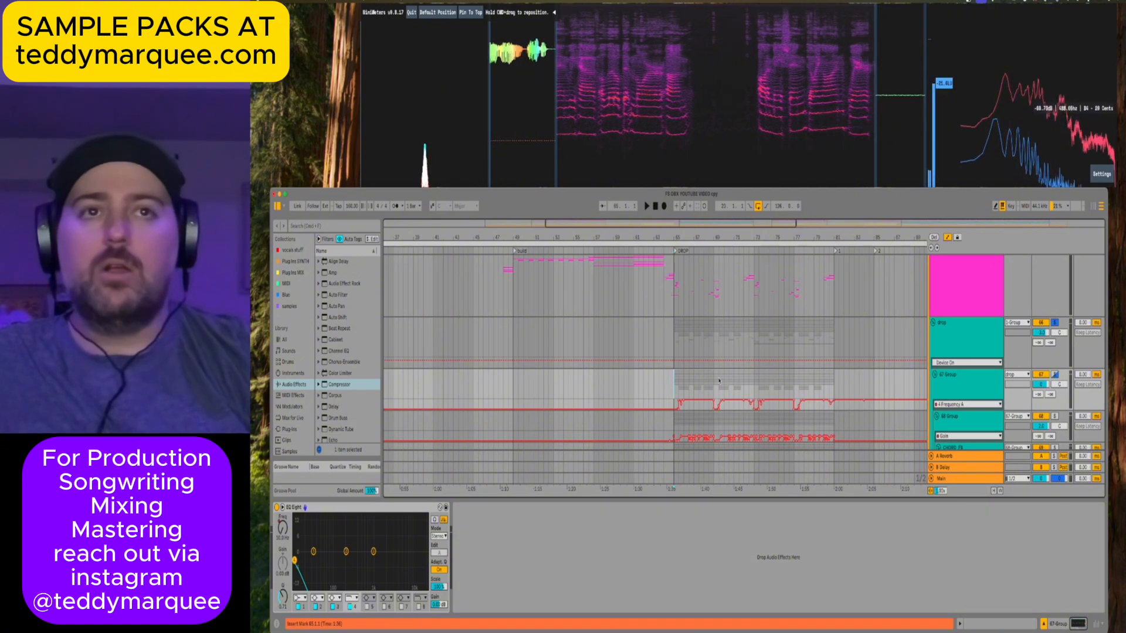
pyautogui.hscroll(3, 673, 374)
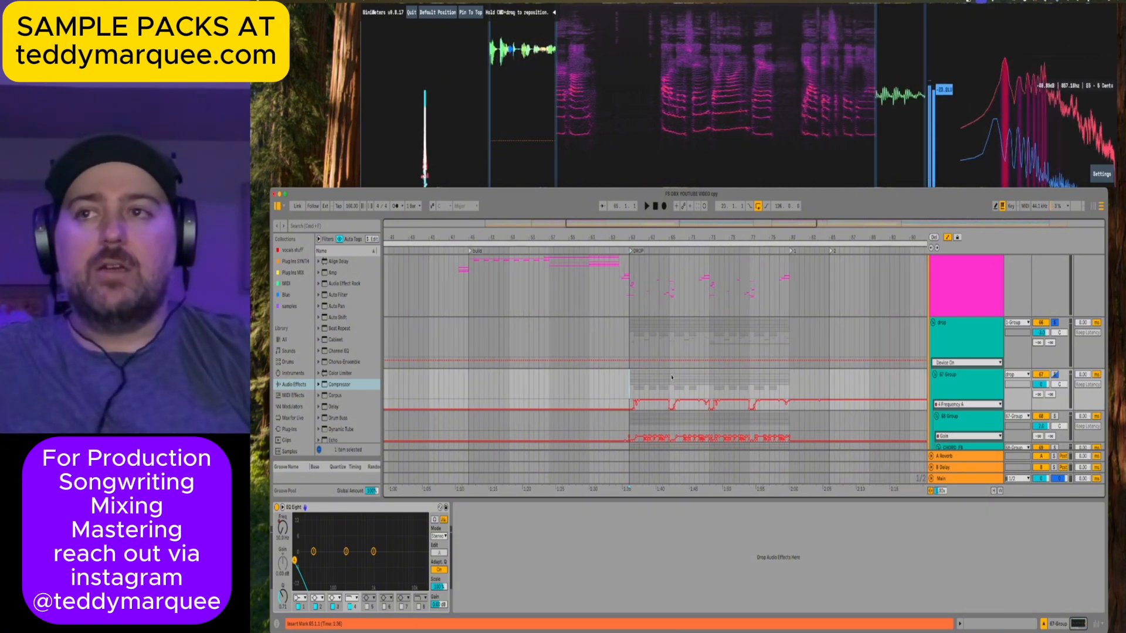
pyautogui.scroll(2, 655, 370)
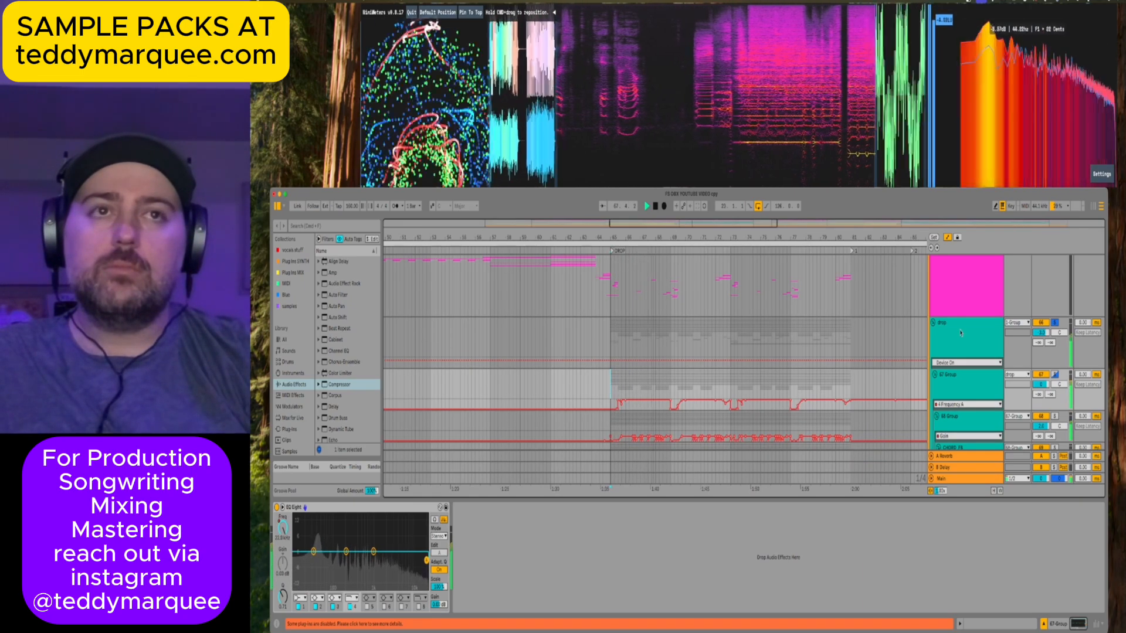
pyautogui.press('space')
# Solo and audition the 67 Group and the TONAL FX group in turn from the start of the first DROP, collapsing the 67 Group.
pyautogui.click(949, 380)
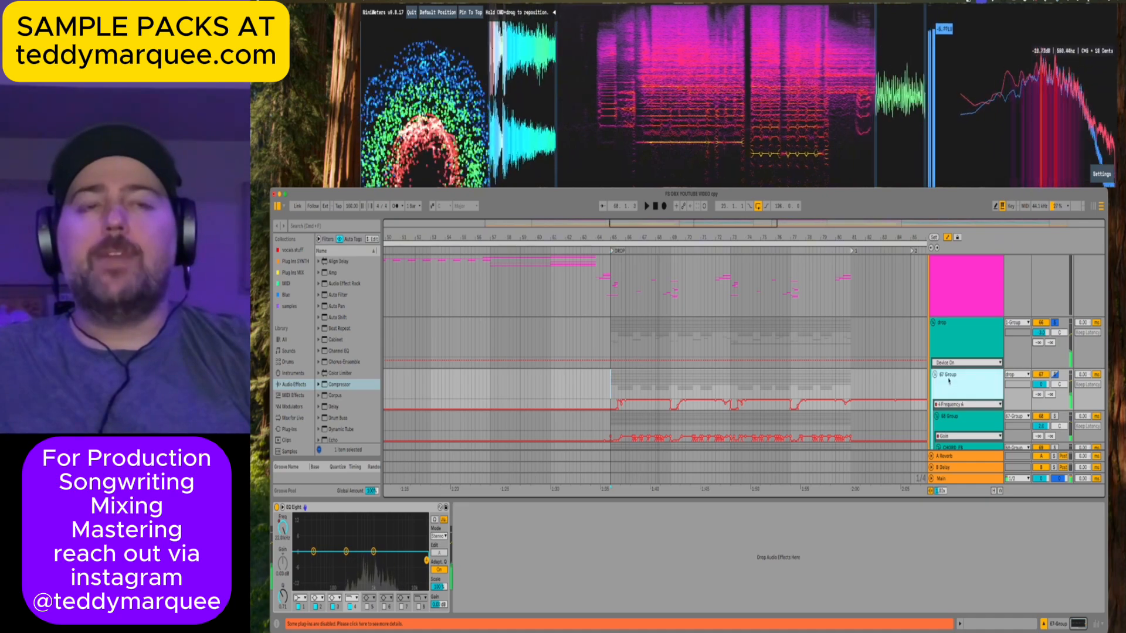
pyautogui.scroll(-2, 973, 364)
pyautogui.press('space')
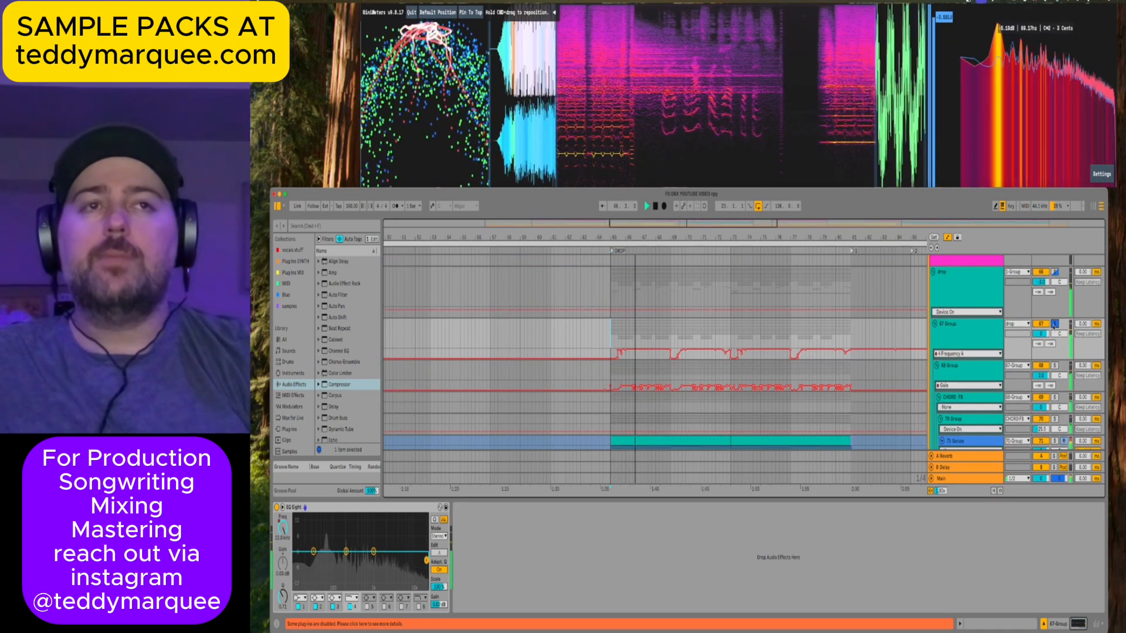
pyautogui.click(935, 324)
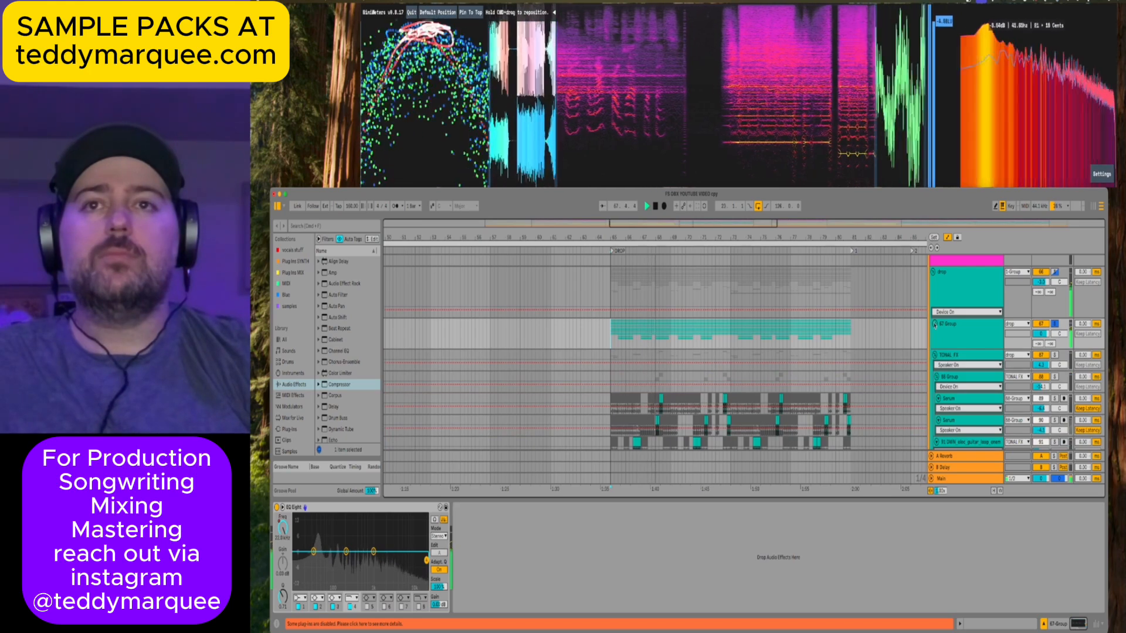
pyautogui.click(1055, 355)
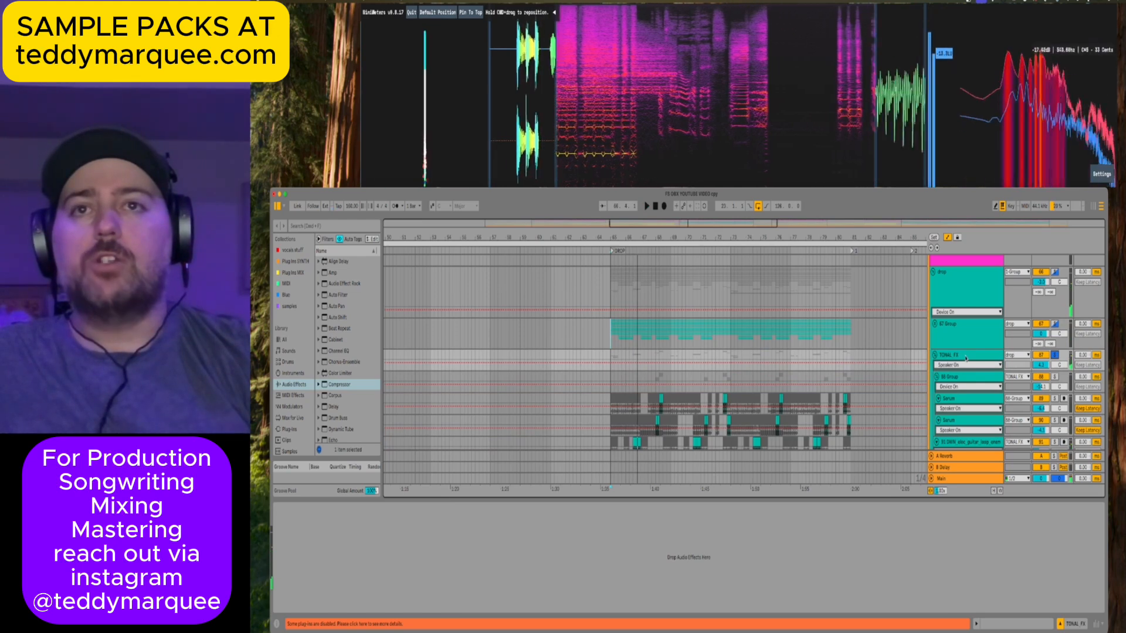
pyautogui.scroll(-3, 966, 358)
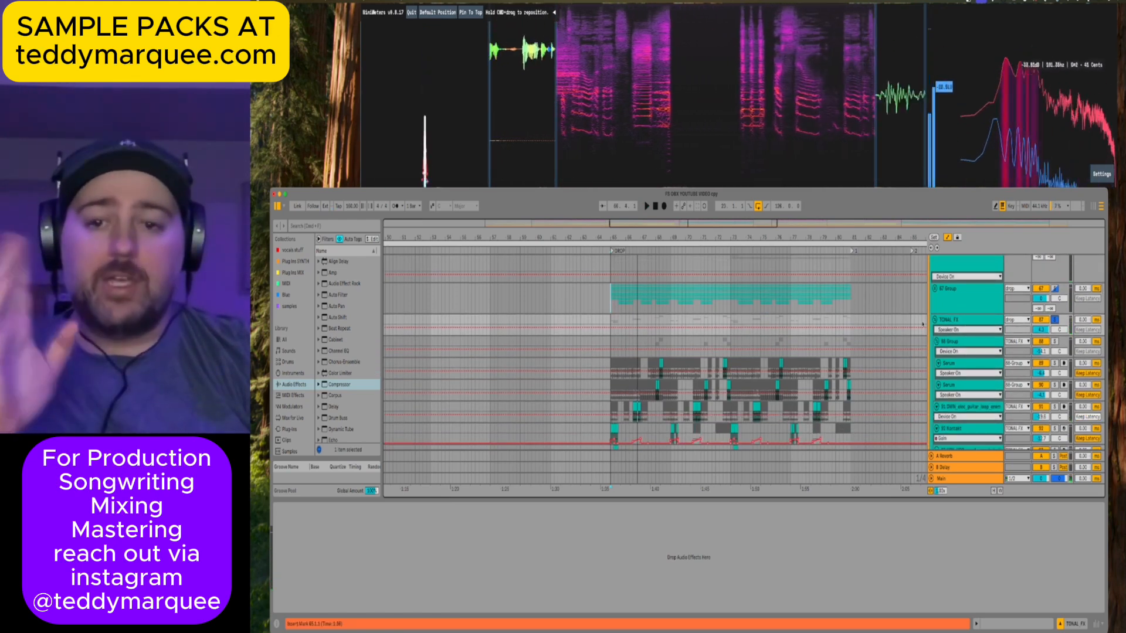
# Rename the 67 Group inside the drop group to "synths".
pyautogui.scroll(6, 936, 321)
pyautogui.click(952, 329)
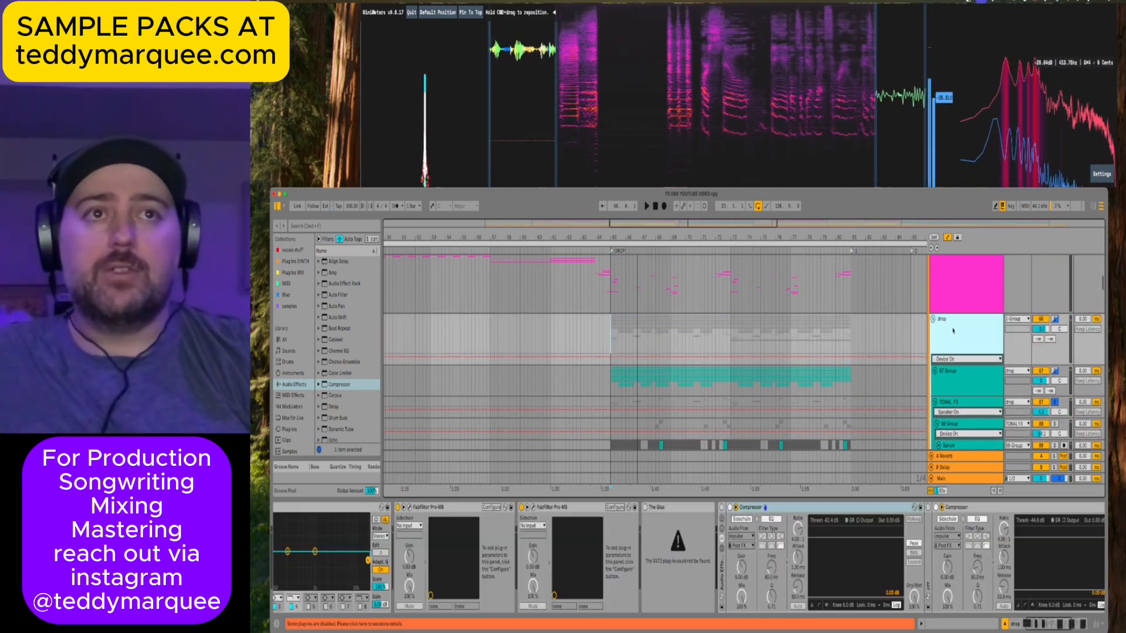
pyautogui.click(960, 382)
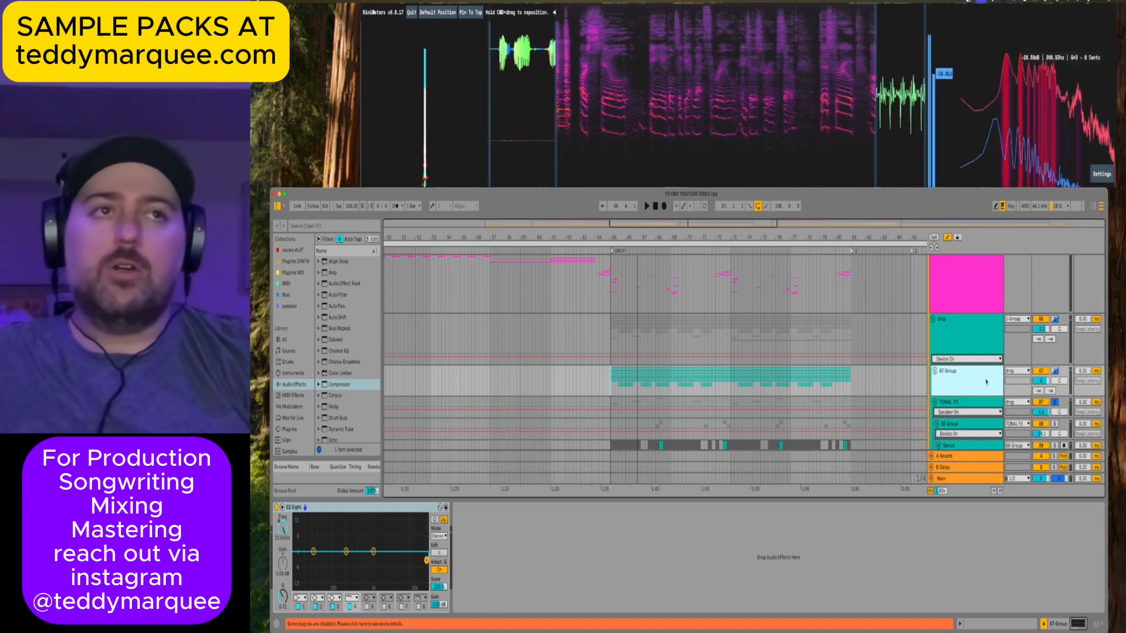
pyautogui.scroll(1, 976, 383)
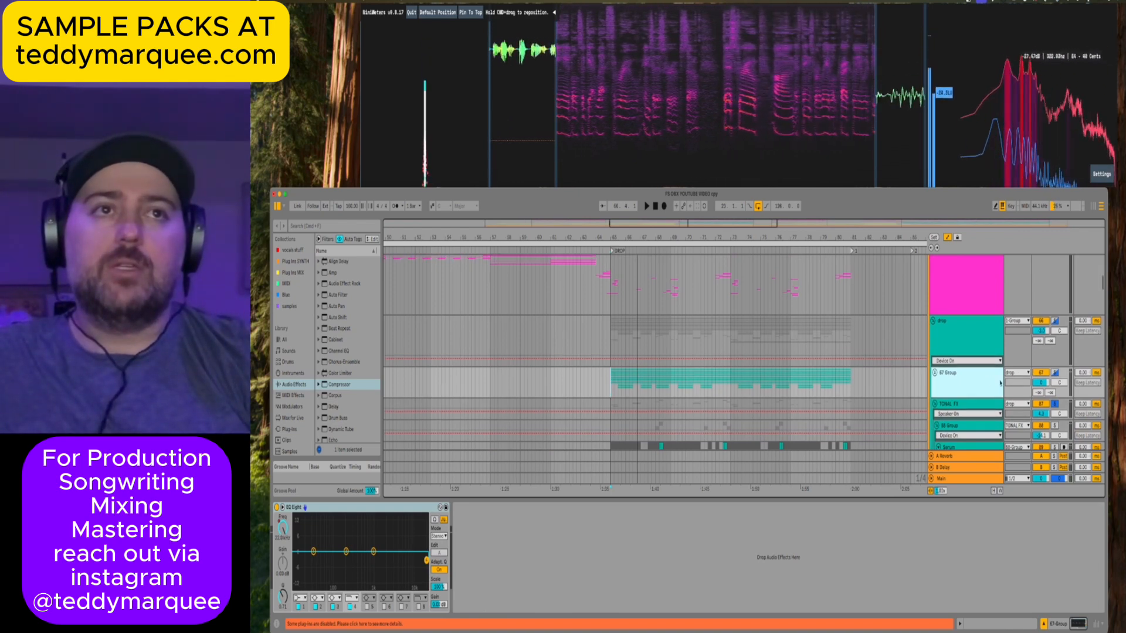
pyautogui.write('syt')
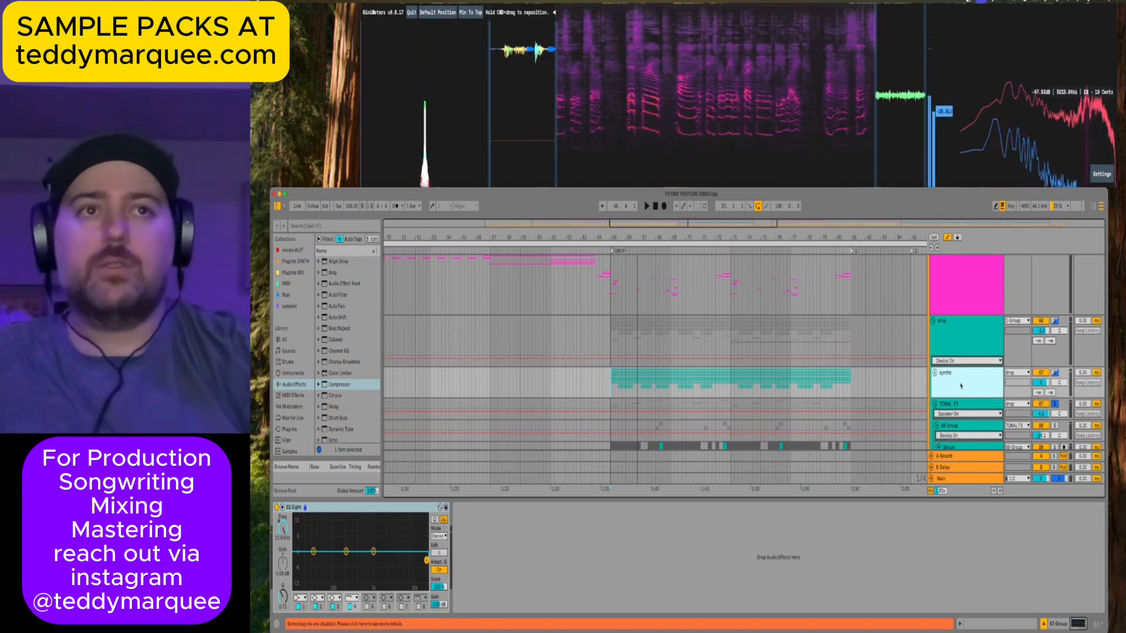
pyautogui.press('Return')
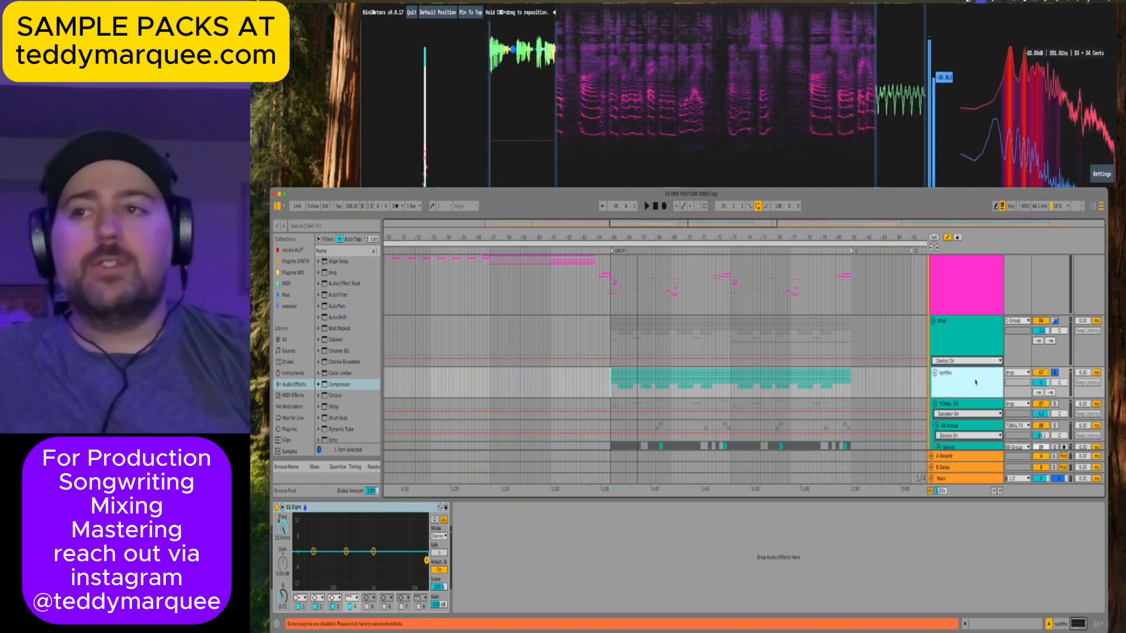
# Audition the soloed synths group through its EQ Eight from the start of the first DROP, and expand the group.
pyautogui.press('space')
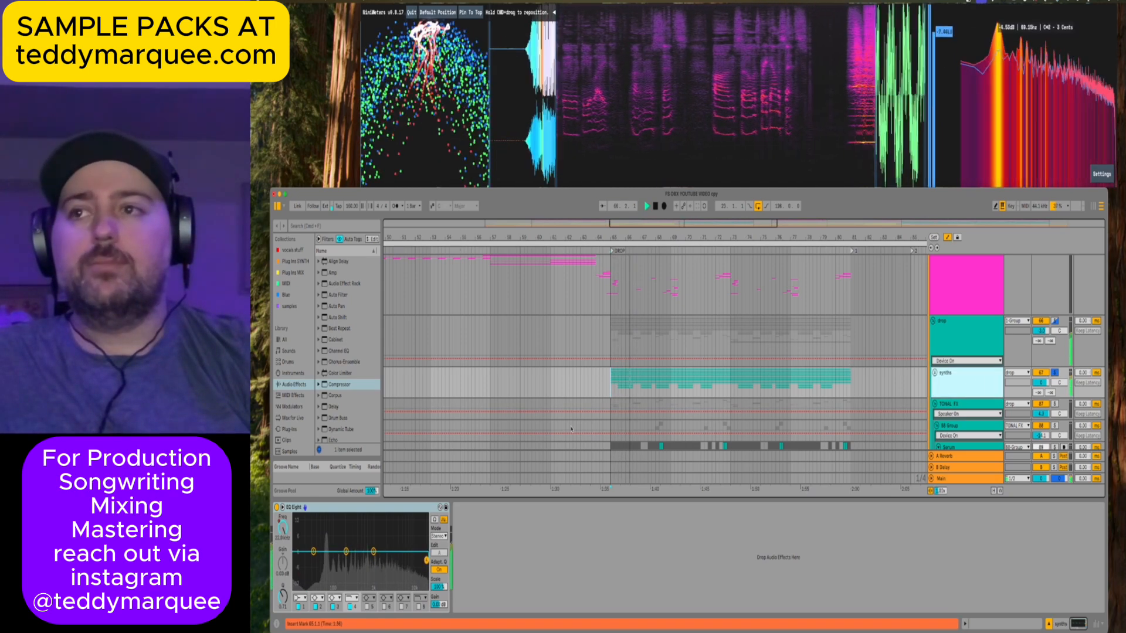
pyautogui.moveTo(283, 536); pyautogui.dragTo(288, 529)
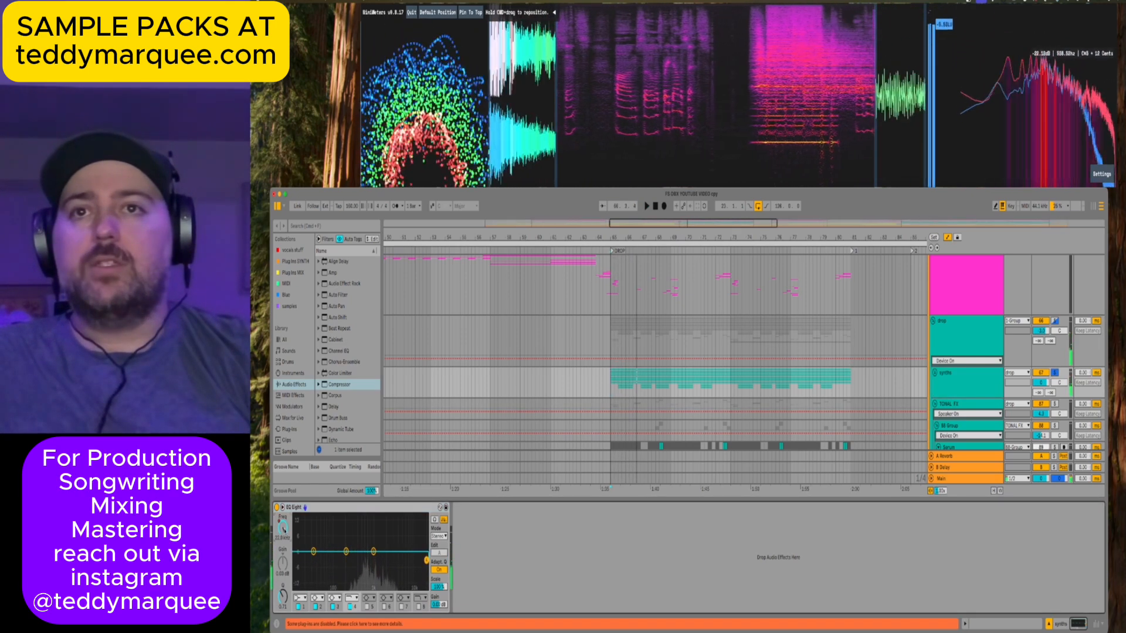
pyautogui.scroll(-3, 681, 395)
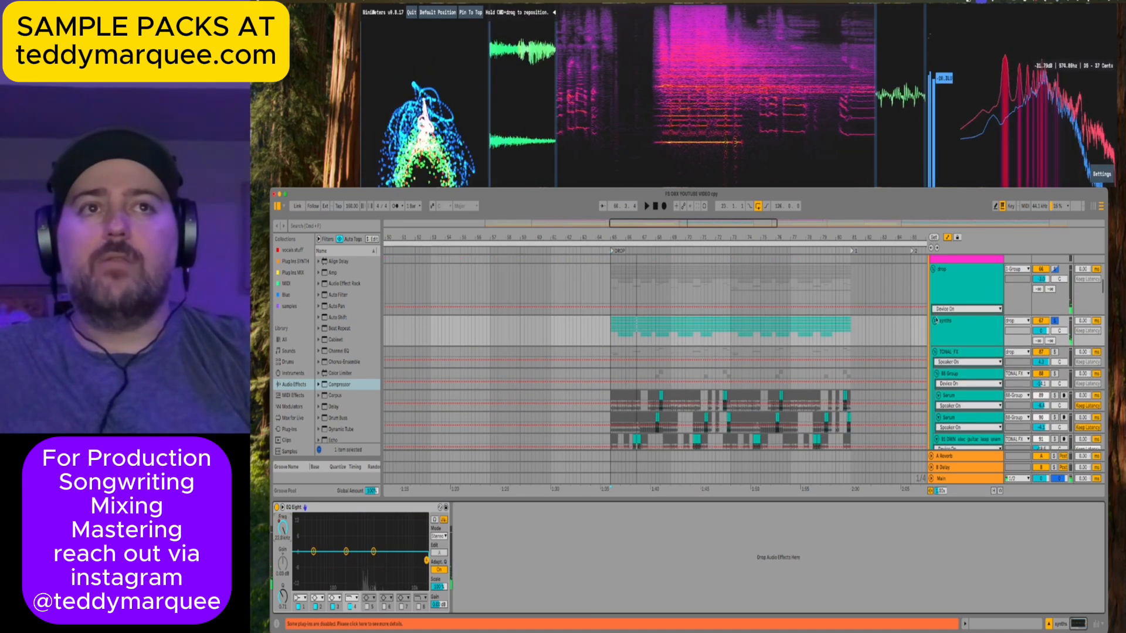
pyautogui.click(960, 364)
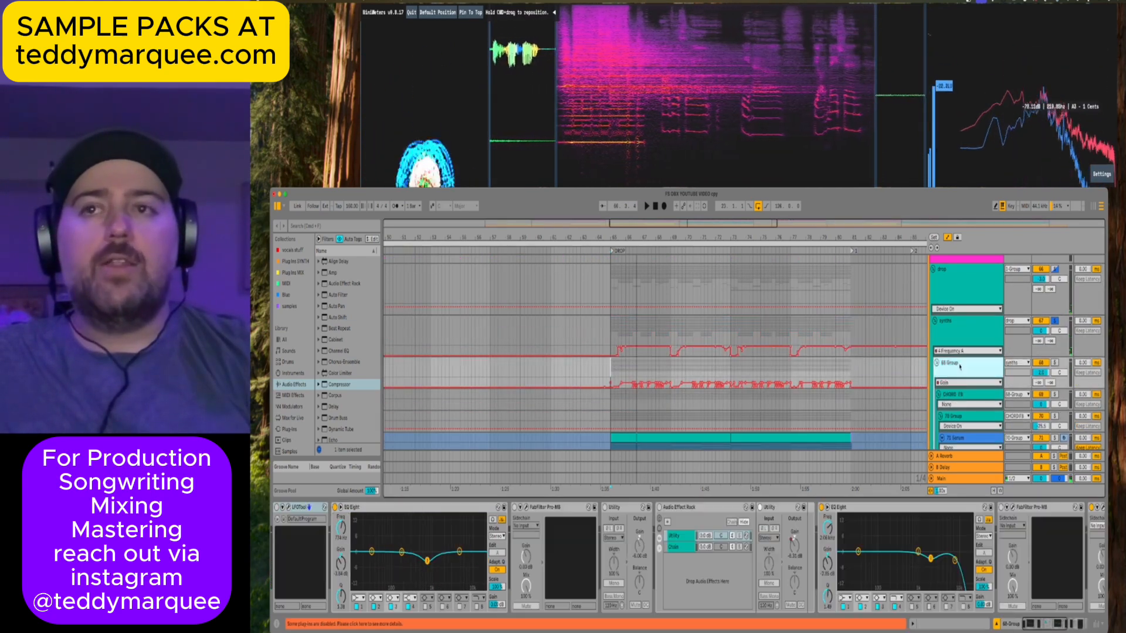
pyautogui.scroll(-3, 785, 330)
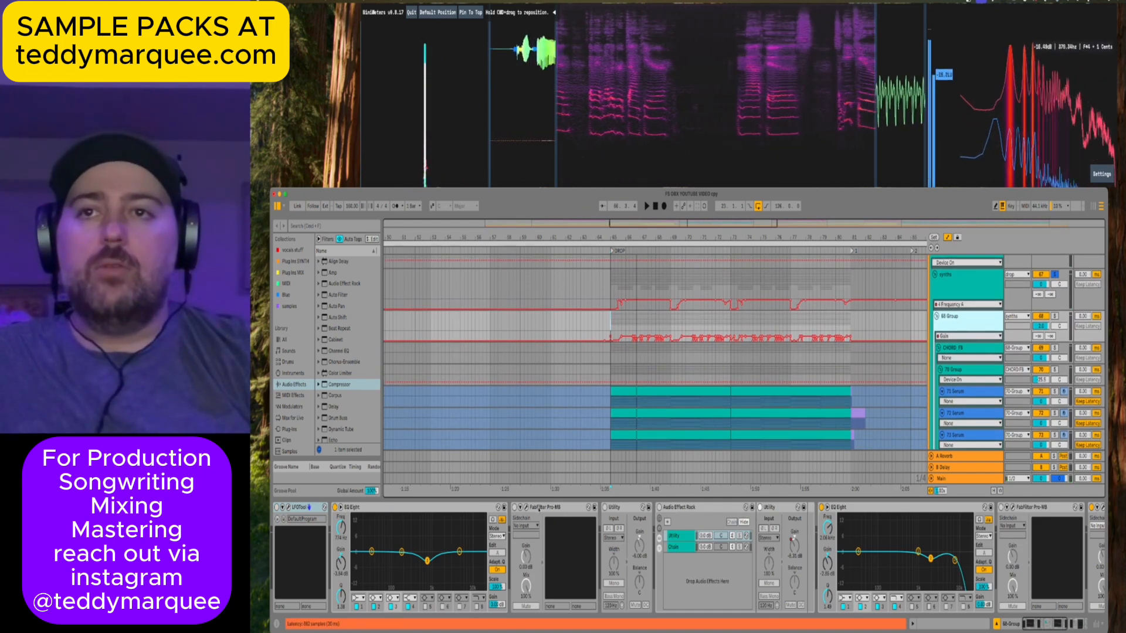
pyautogui.hscroll(5, 684, 511)
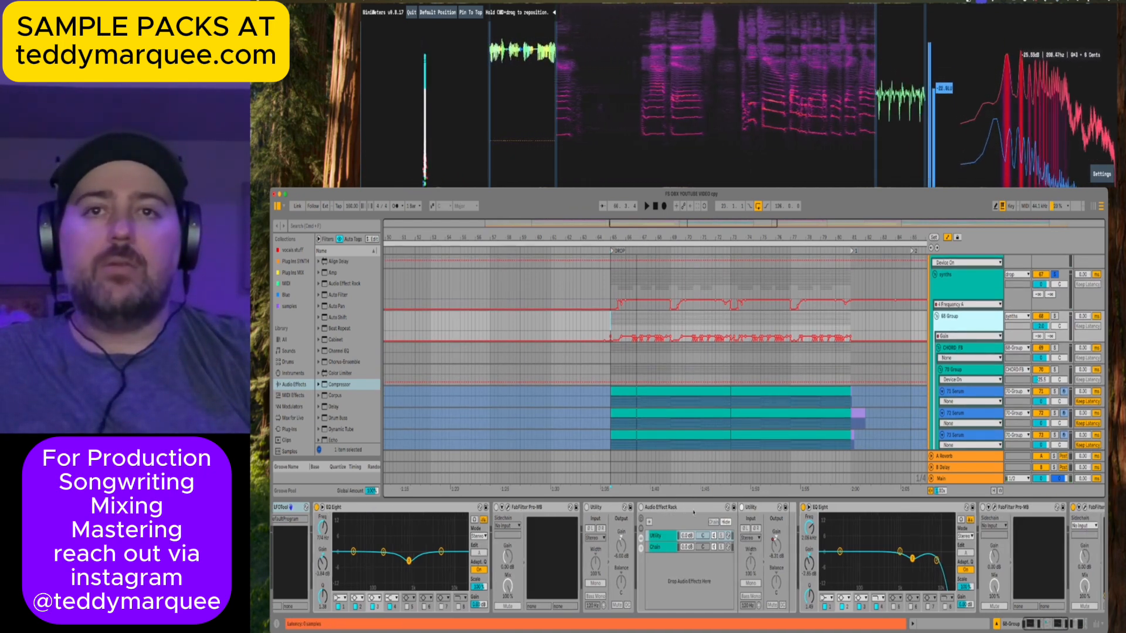
pyautogui.hscroll(6, 689, 515)
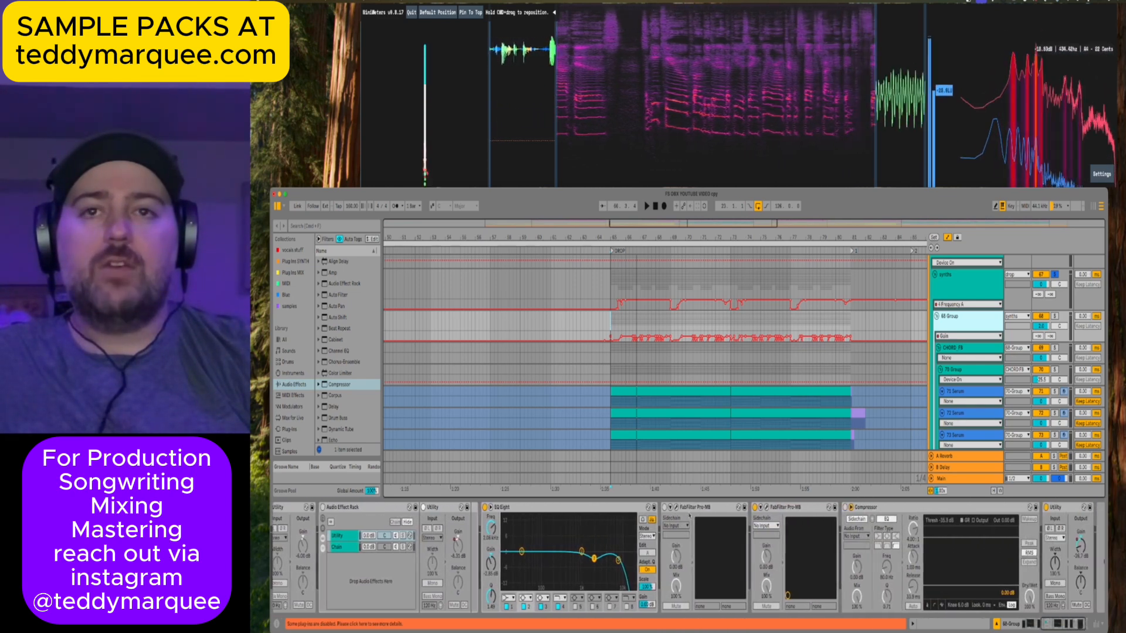
pyautogui.click(739, 509)
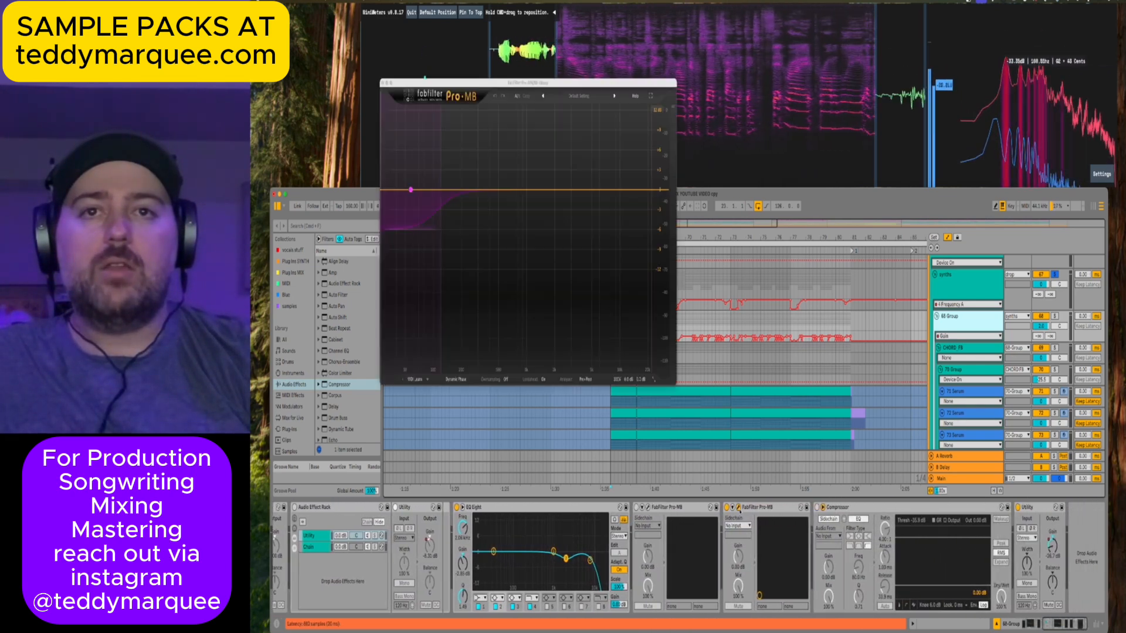
pyautogui.click(738, 508)
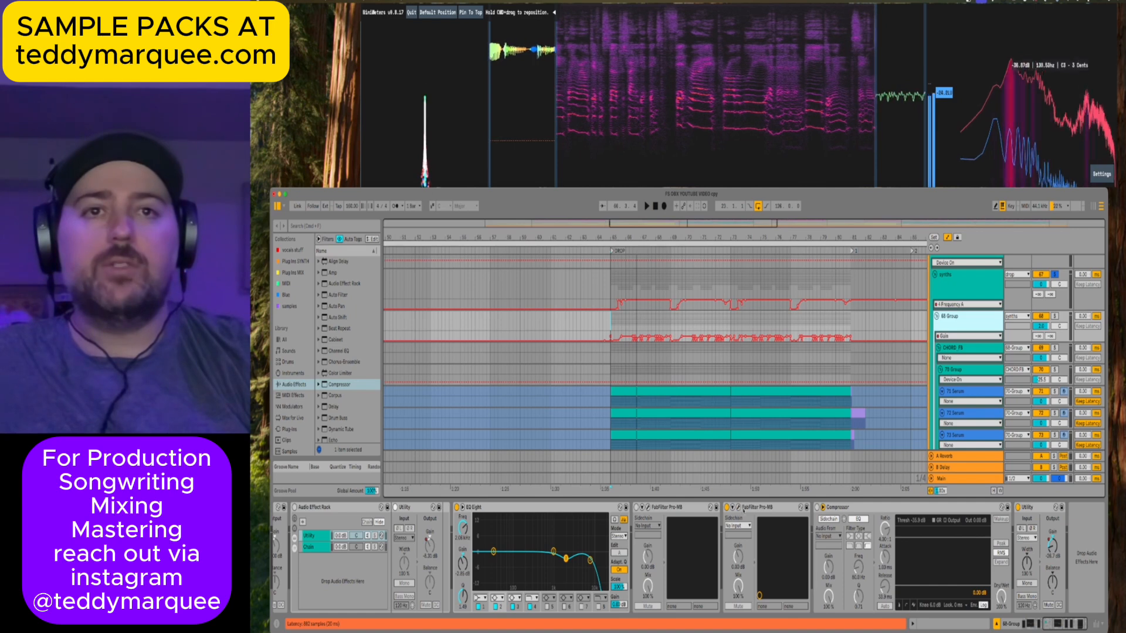
pyautogui.click(853, 509)
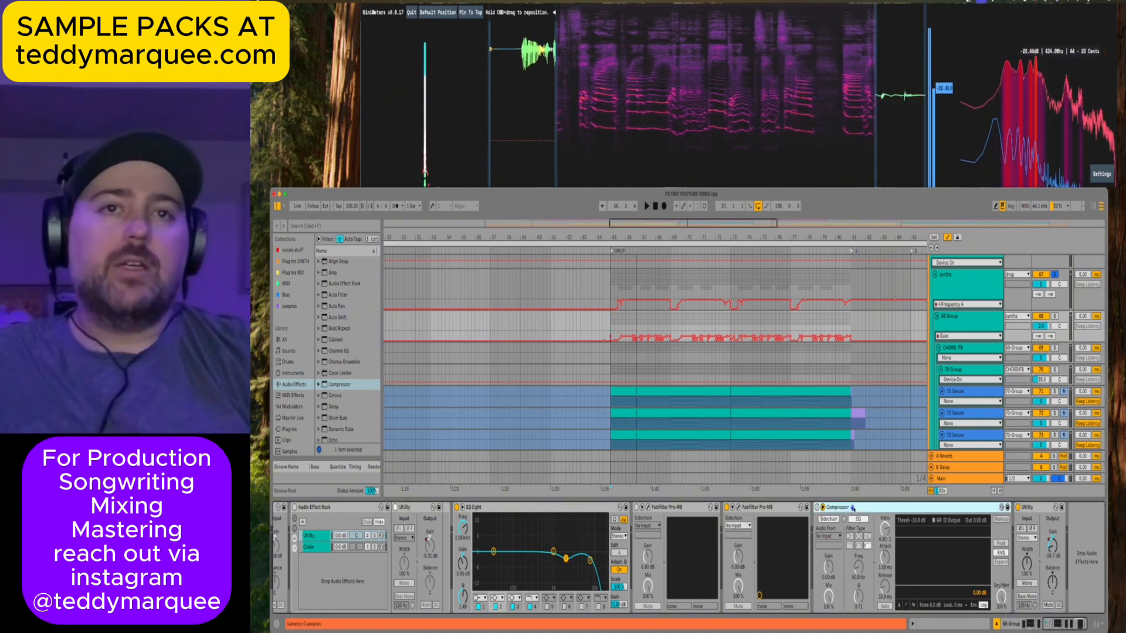
pyautogui.hscroll(-10, 838, 557)
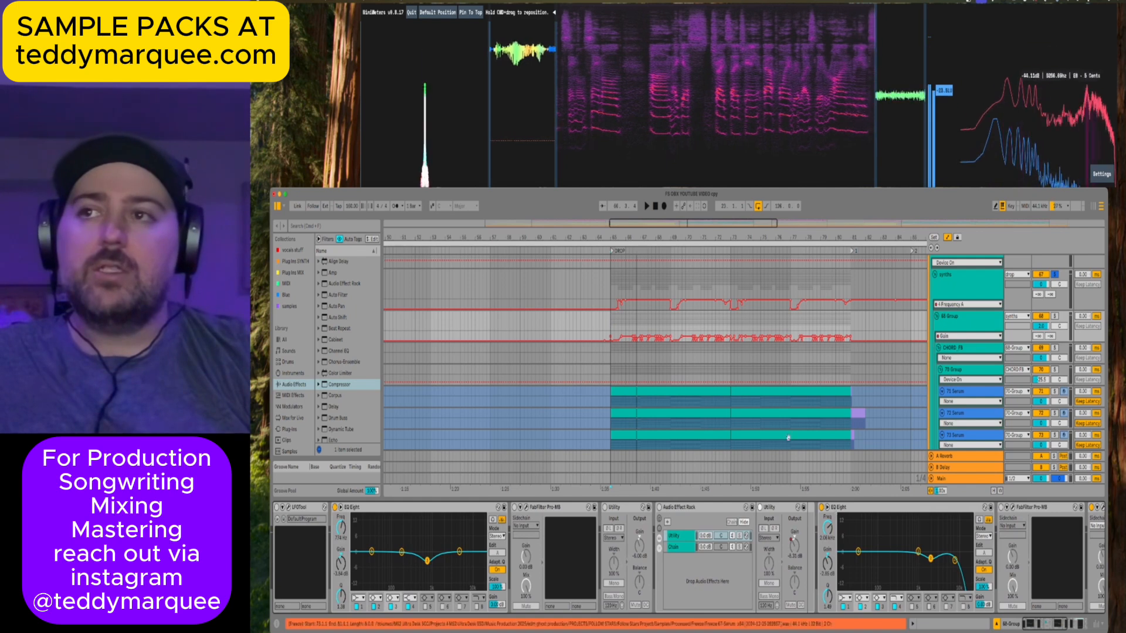
pyautogui.hscroll(-3, 880, 446)
pyautogui.click(990, 322)
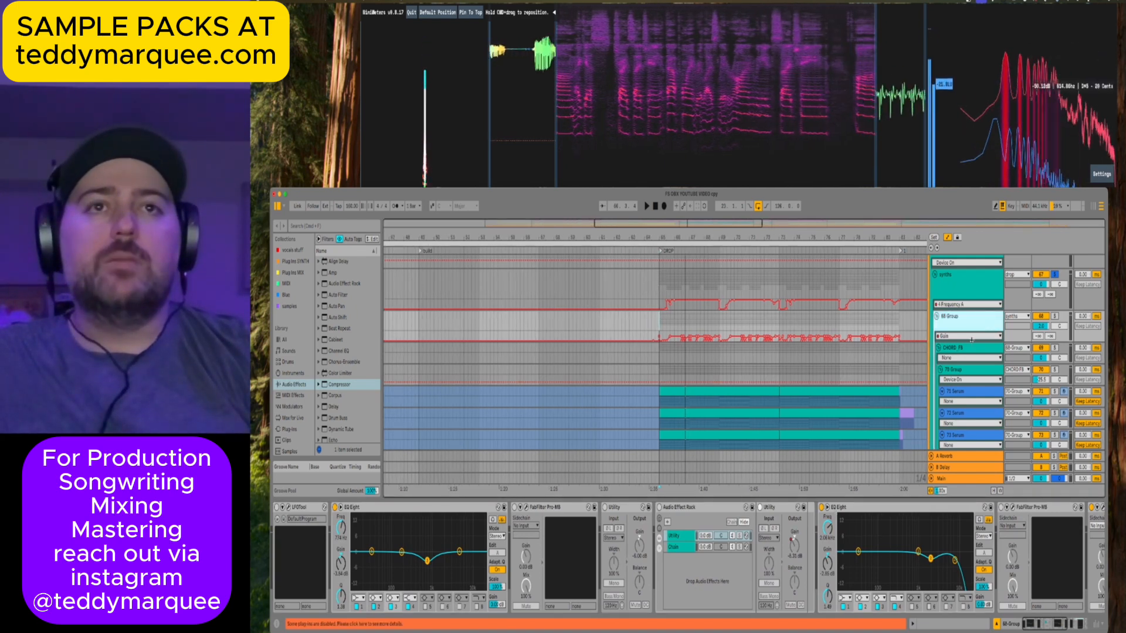
pyautogui.scroll(-1, 964, 355)
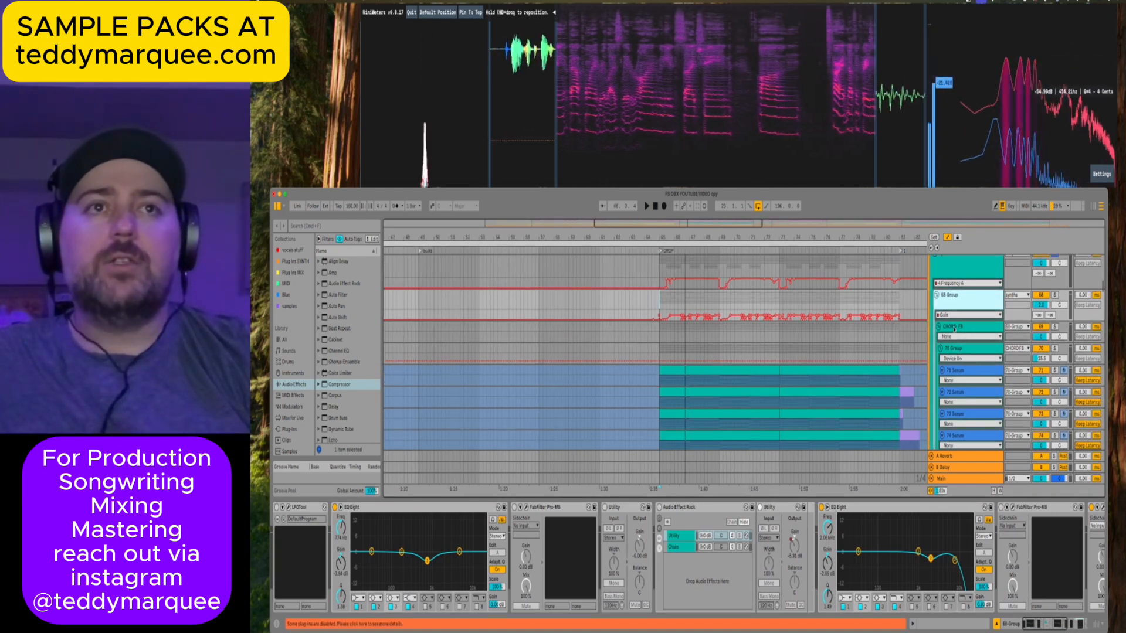
# Solo and audition the chord group inside the 68 Group from the start of the DROP, and collapse the group.
pyautogui.click(955, 329)
pyautogui.hscroll(3, 867, 334)
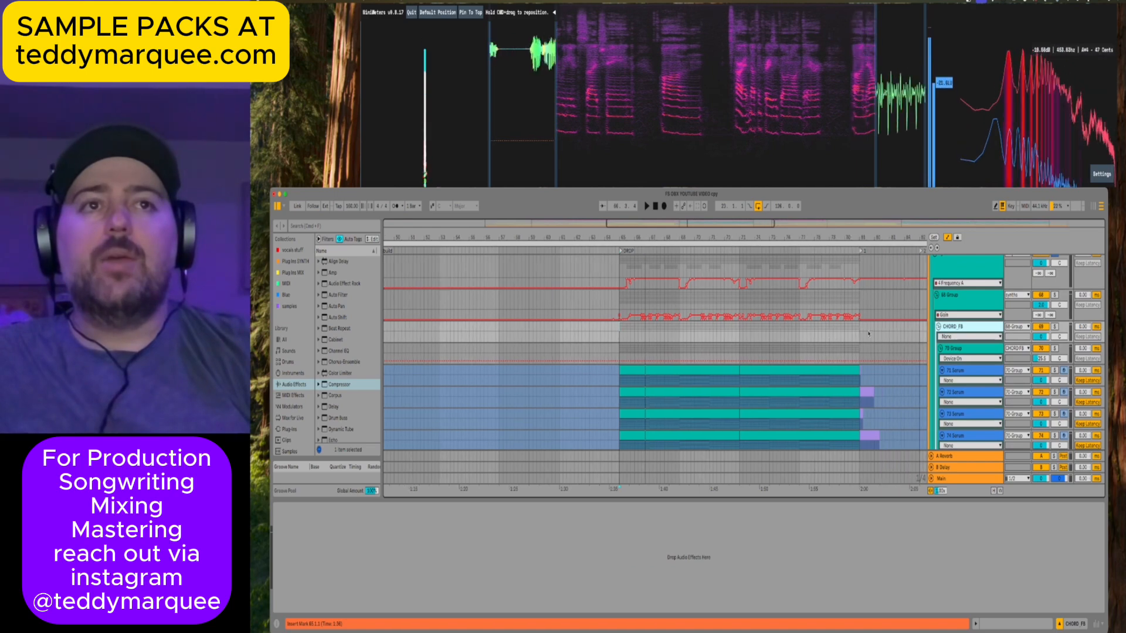
pyautogui.click(1054, 327)
pyautogui.press('space')
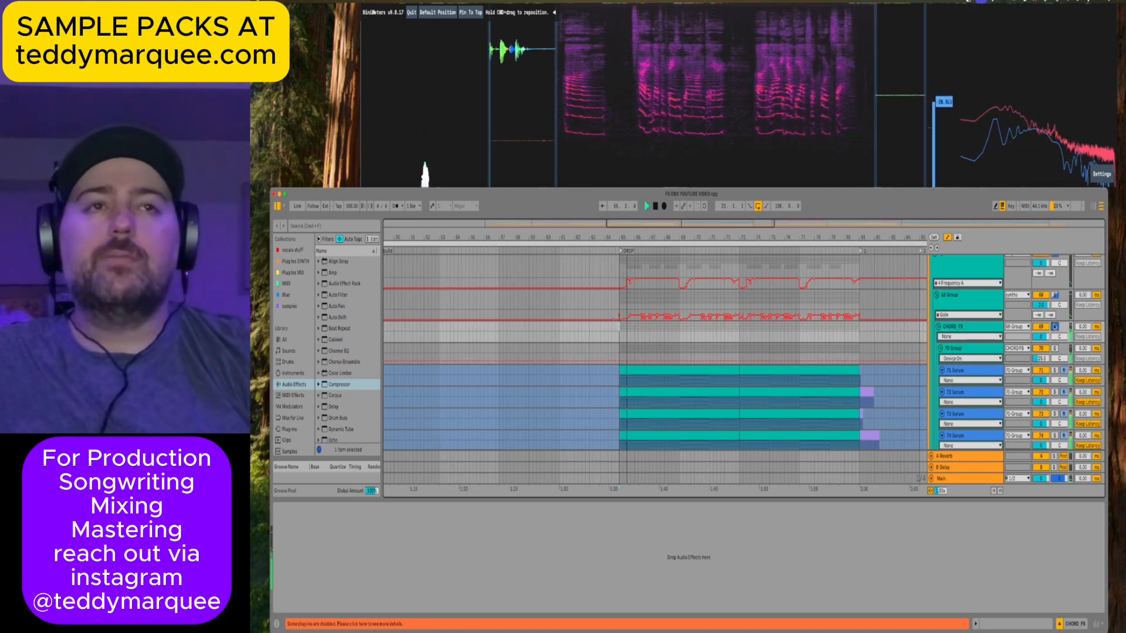
pyautogui.click(938, 326)
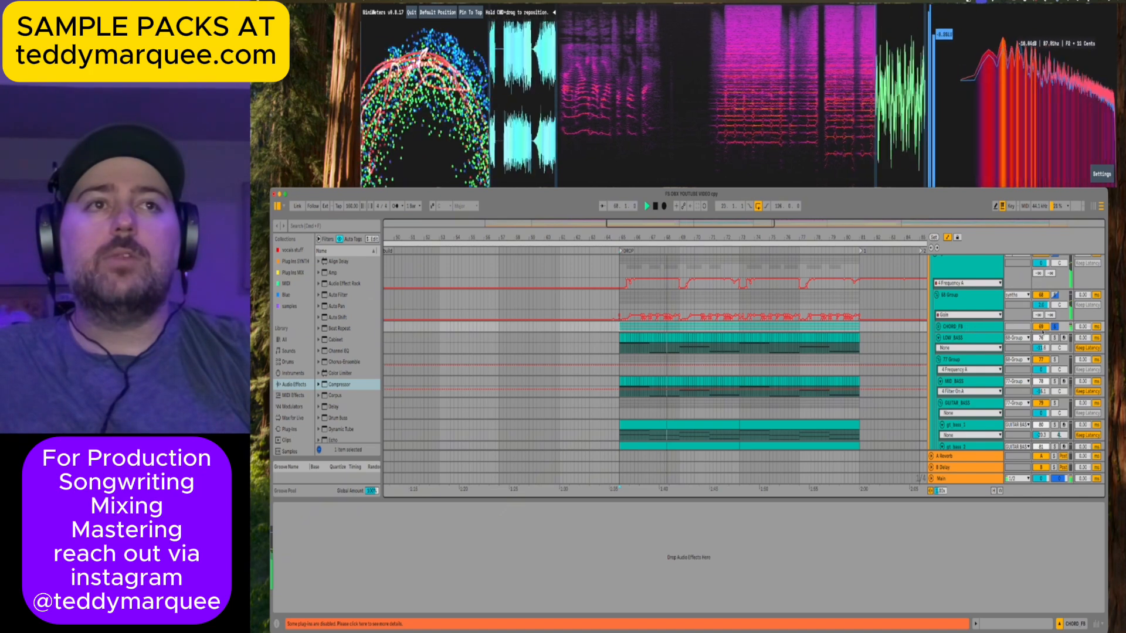
pyautogui.press('space')
# Colour the chord group bright pink and assign that colour to its grouped tracks and clips.
pyautogui.rightClick(959, 328)
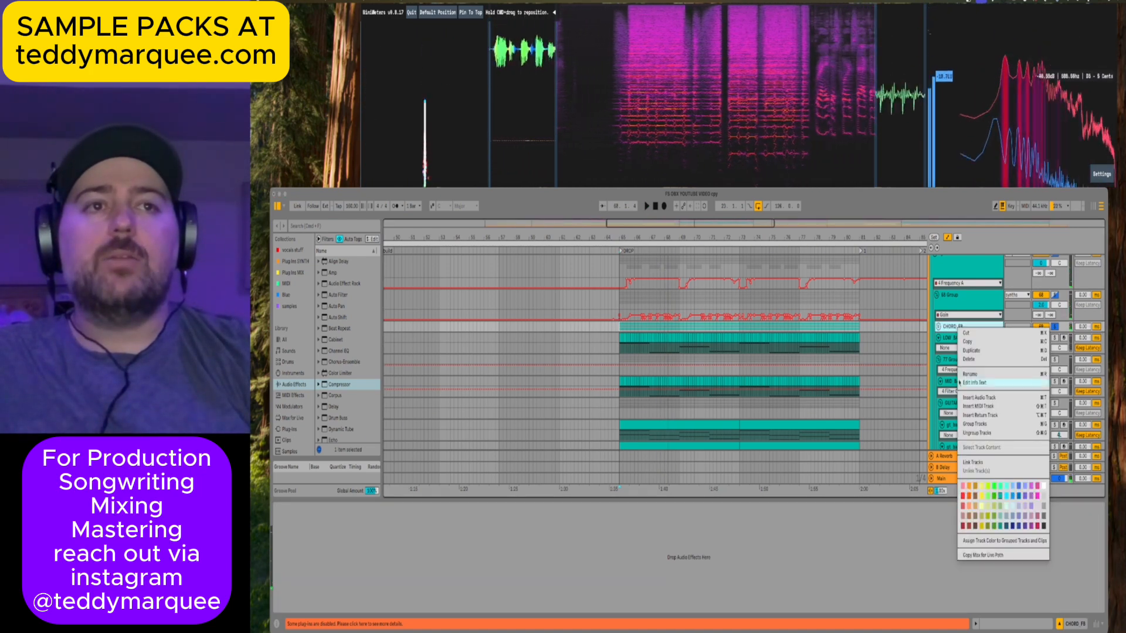
pyautogui.click(1037, 496)
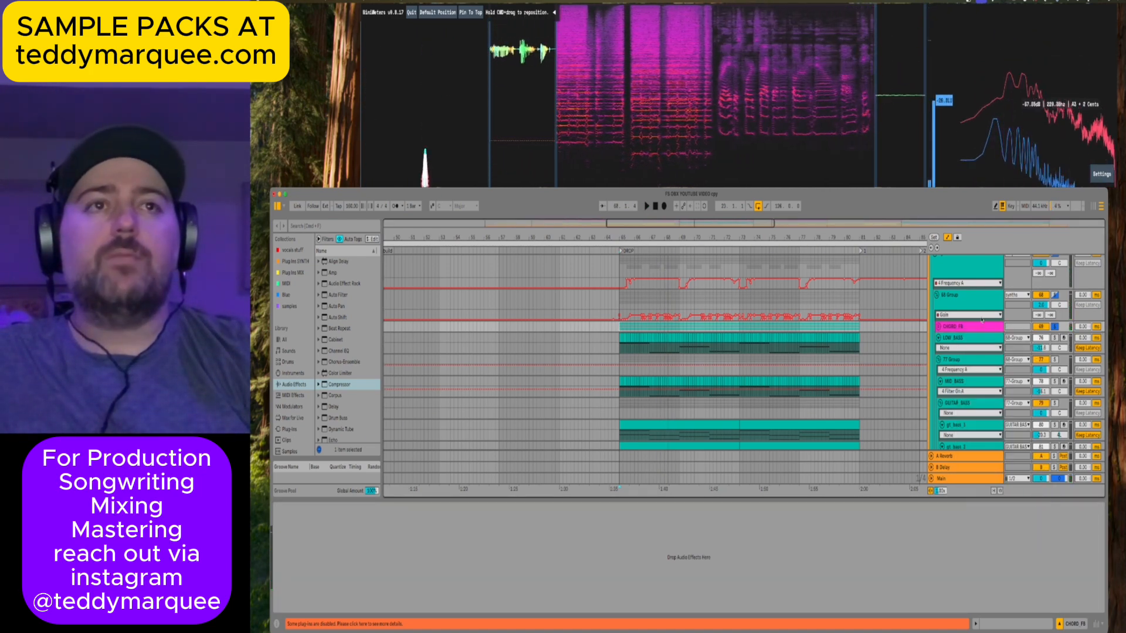
pyautogui.rightClick(946, 328)
pyautogui.click(967, 541)
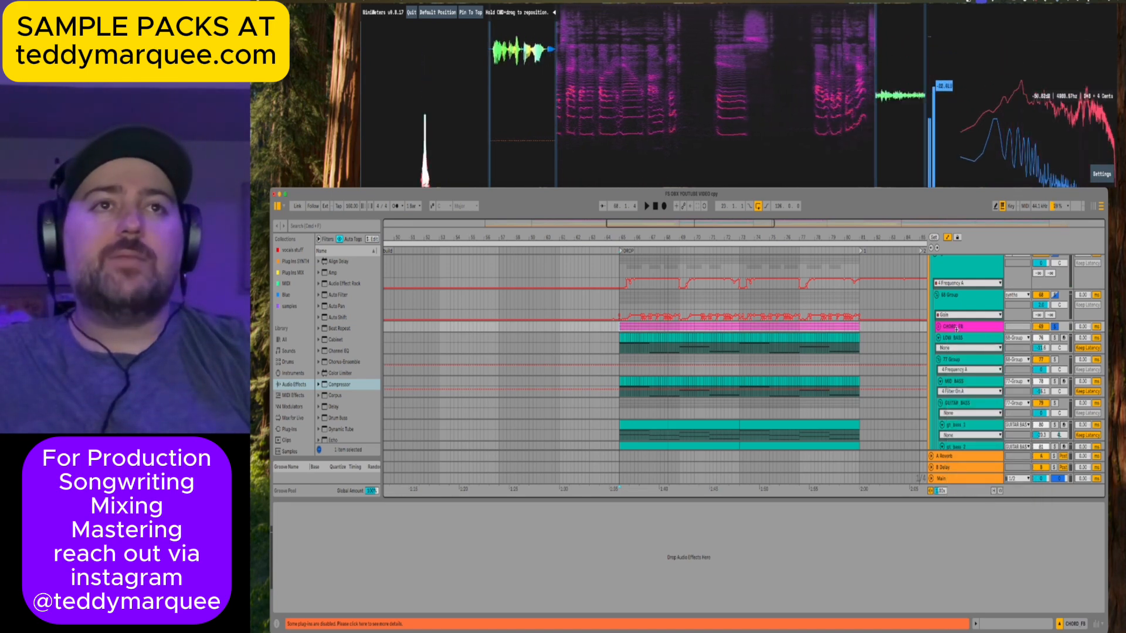
# Expand the chord group and enlarge the 71 Serum track to show the notes of its first DROP clip.
pyautogui.click(939, 327)
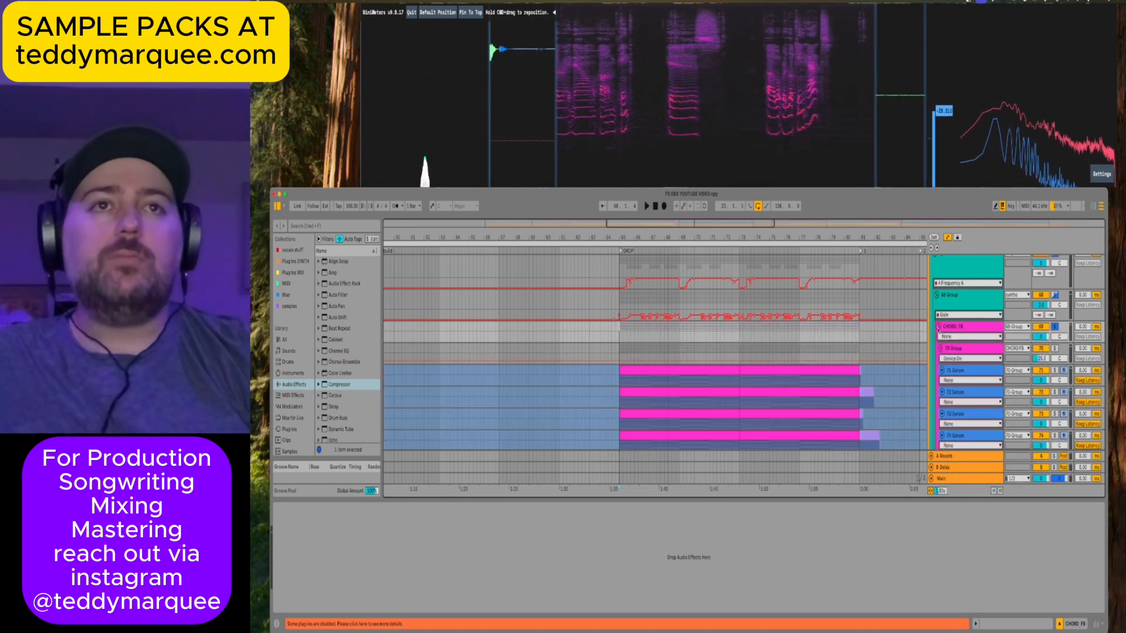
pyautogui.click(961, 371)
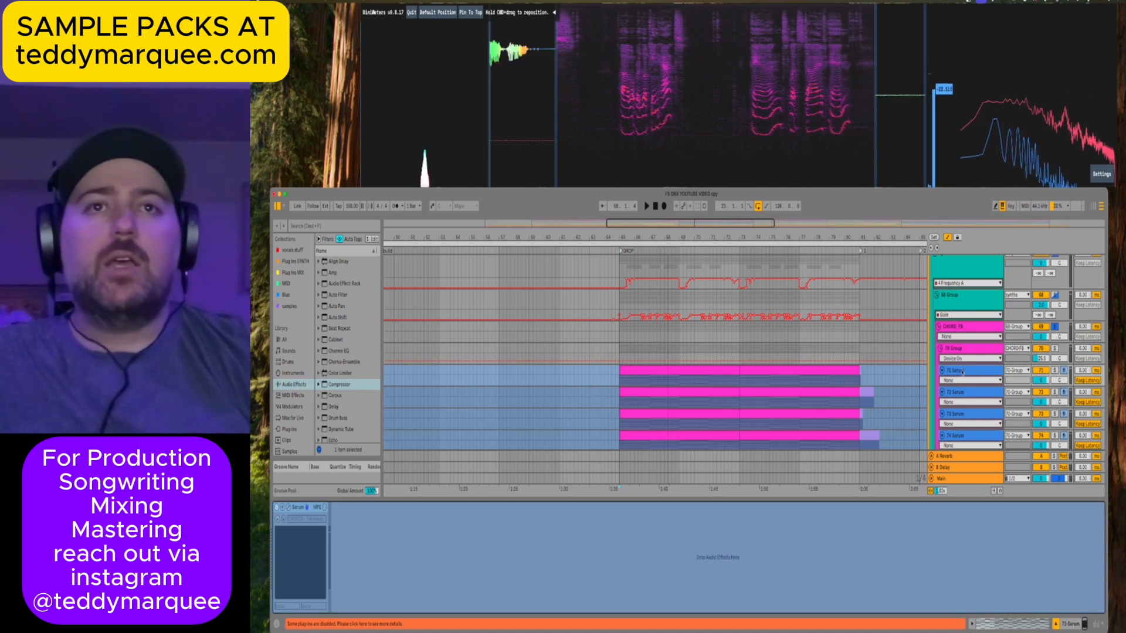
pyautogui.click(641, 371)
pyautogui.scroll(-2, 644, 363)
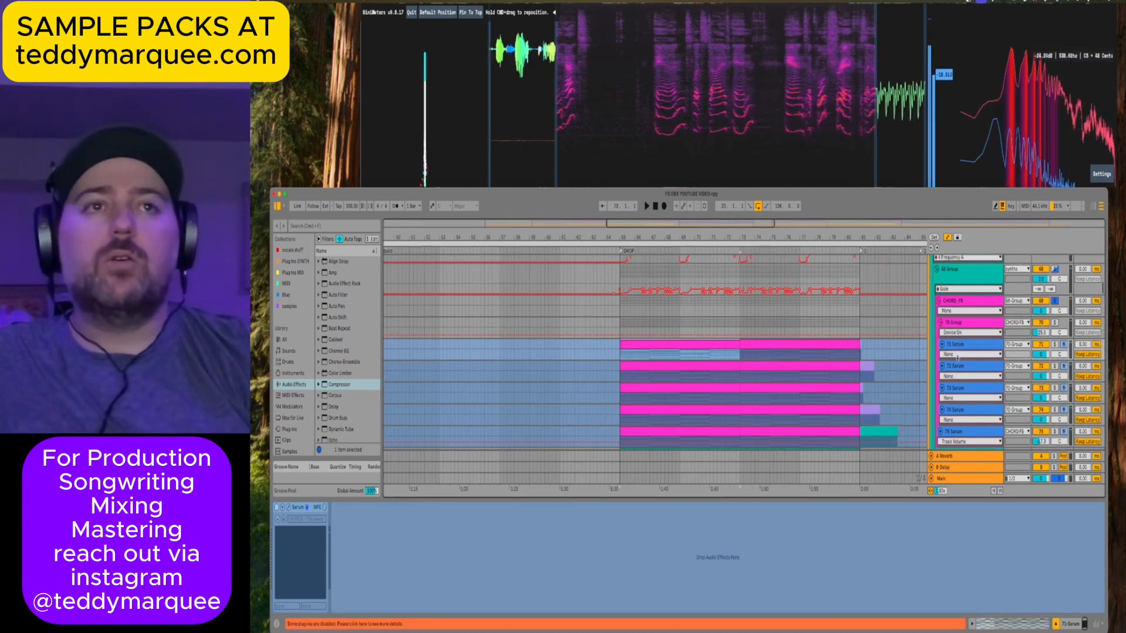
pyautogui.moveTo(960, 357); pyautogui.dragTo(961, 418)
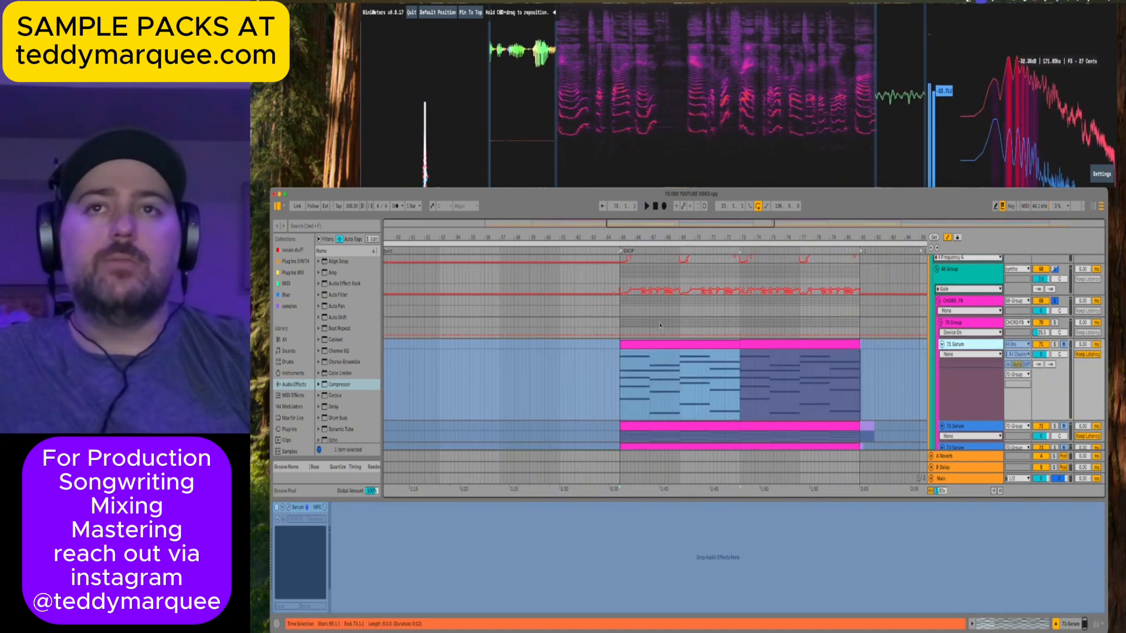
pyautogui.click(649, 348)
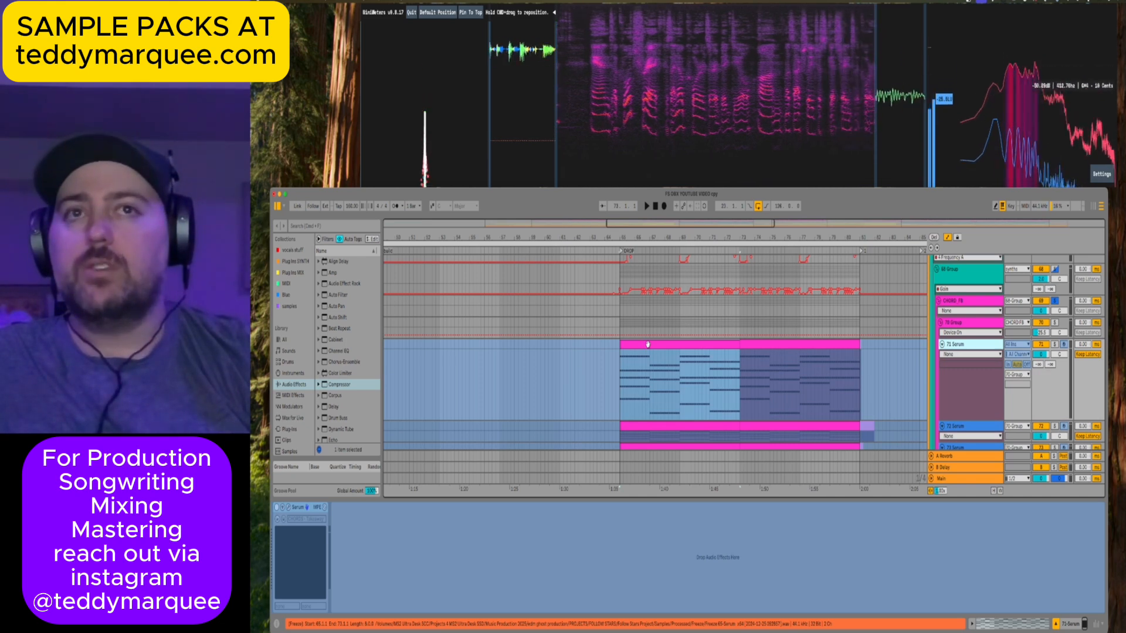
# Unfreeze the 71 Serum track and audition it soloed from the start of the DROP.
pyautogui.rightClick(974, 344)
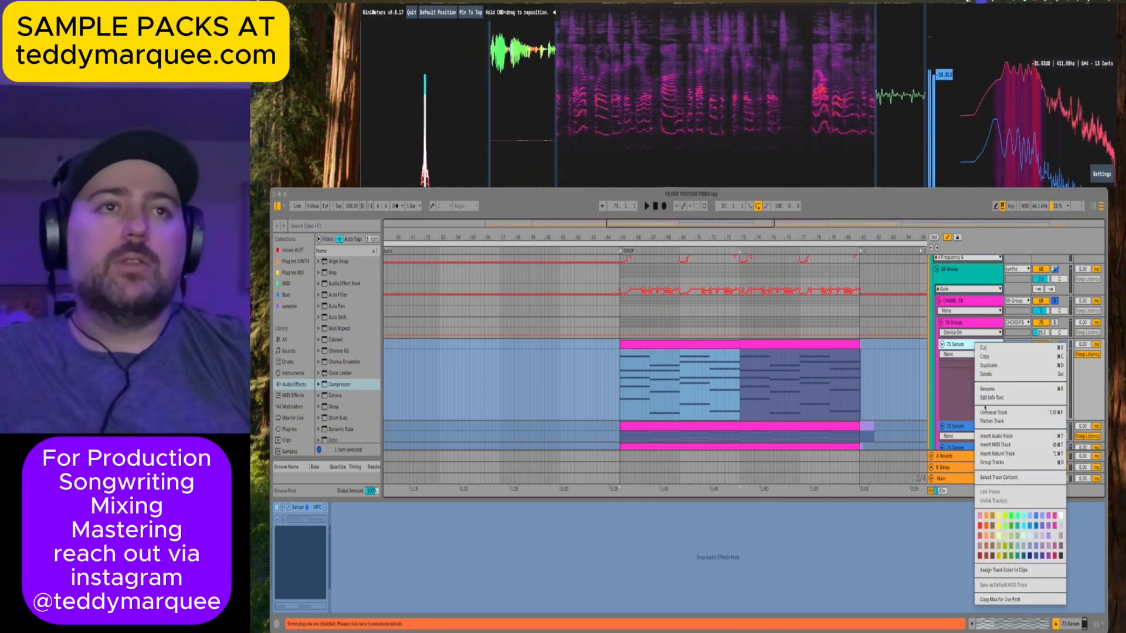
pyautogui.click(991, 413)
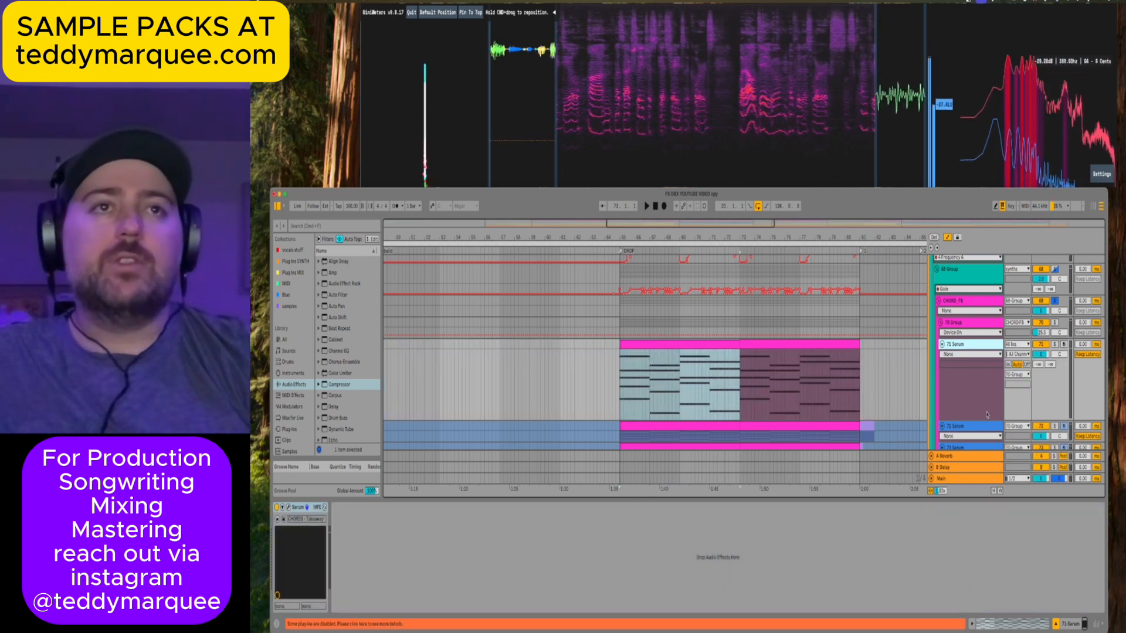
pyautogui.press('space')
pyautogui.click(1055, 344)
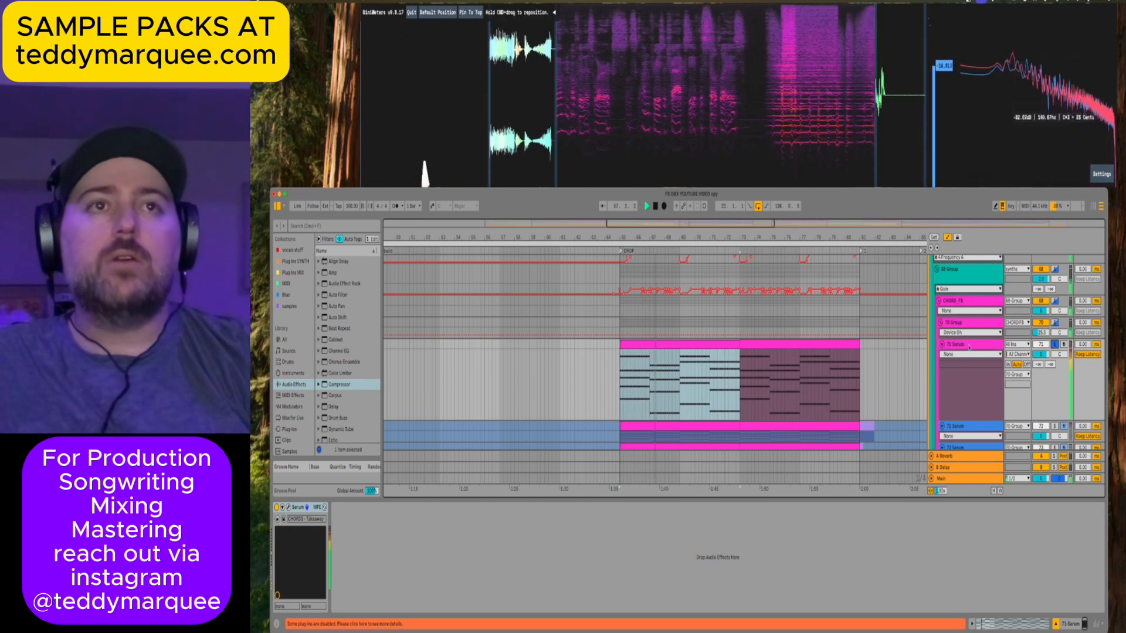
pyautogui.press('space')
# Widen the browser and add the MIDI Monitor effect to the 71 Serum track, in front of Serum.
pyautogui.scroll(-1, 655, 355)
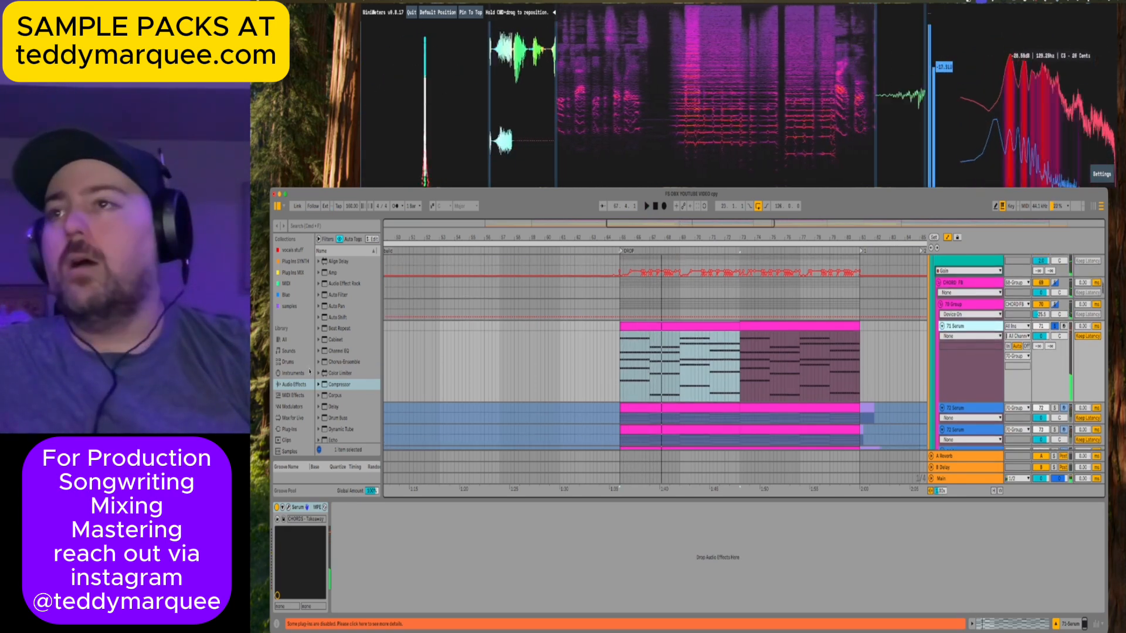
pyautogui.click(288, 398)
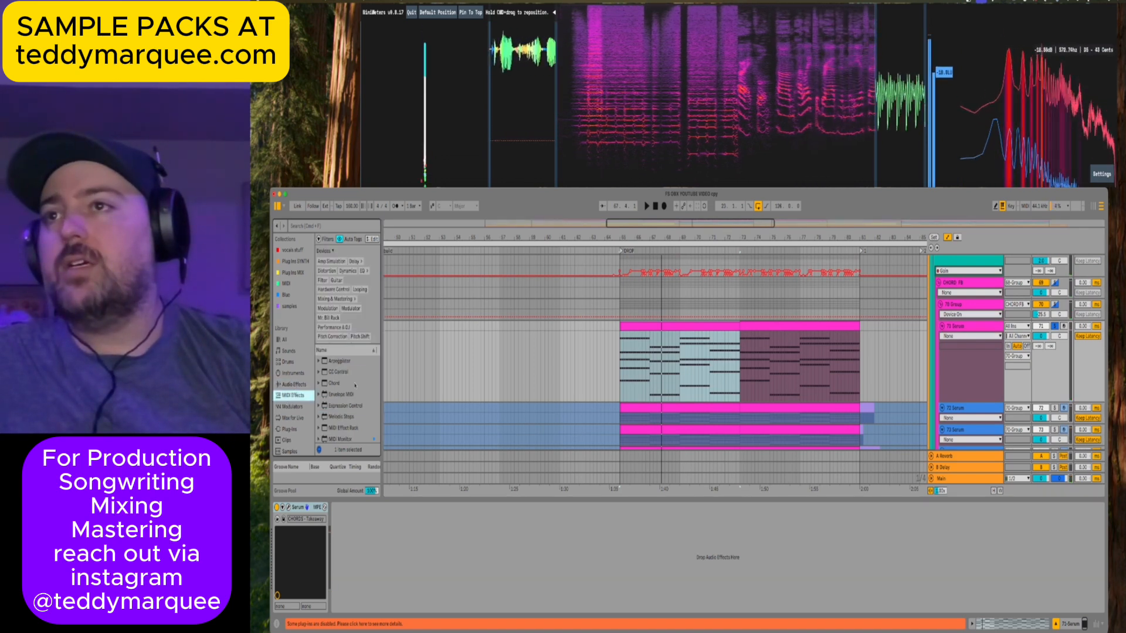
pyautogui.moveTo(382, 378); pyautogui.dragTo(406, 378)
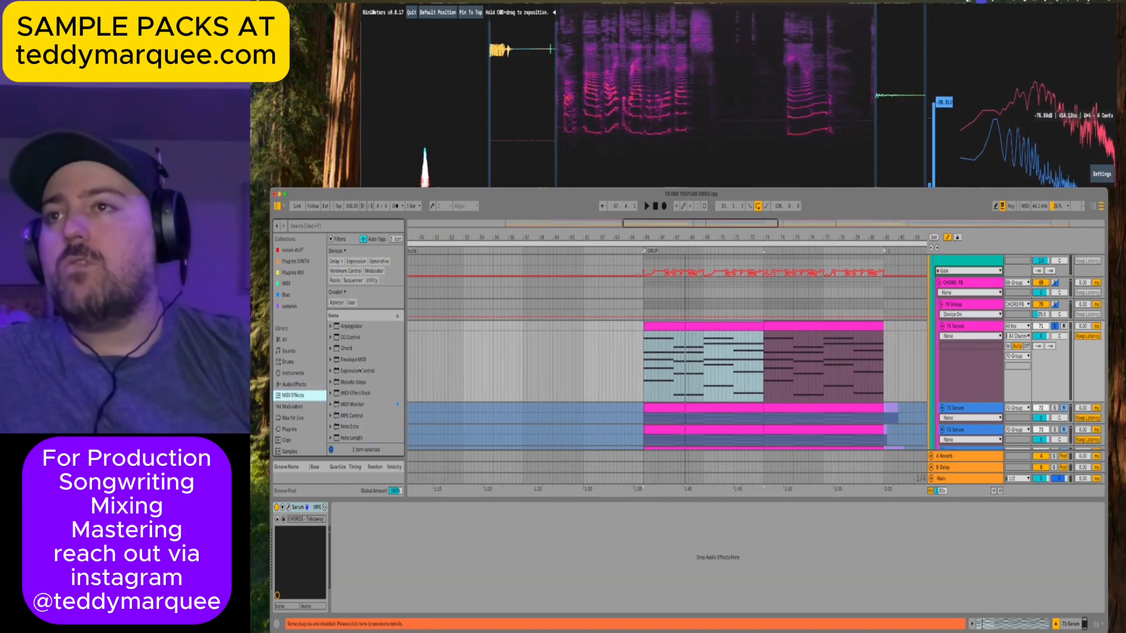
pyautogui.scroll(-3, 354, 375)
pyautogui.click(353, 379)
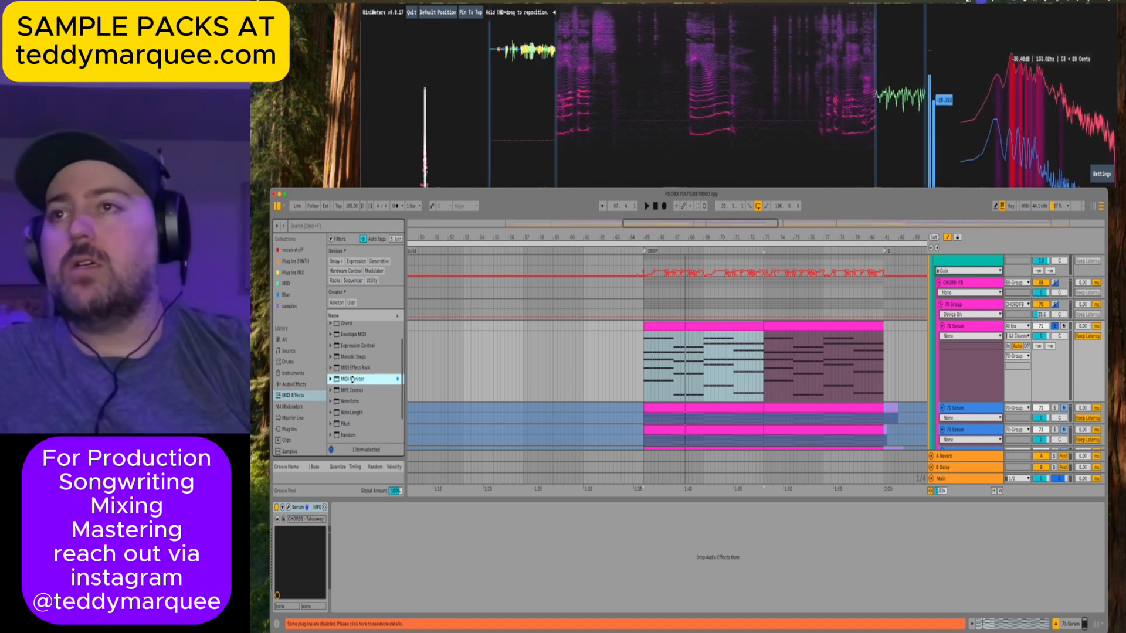
# Play the soloed 71 Serum clip from the start of the DROP to read its chords in MIDI Monitor.
pyautogui.moveTo(670, 324); pyautogui.dragTo(661, 328)
pyautogui.press('space')
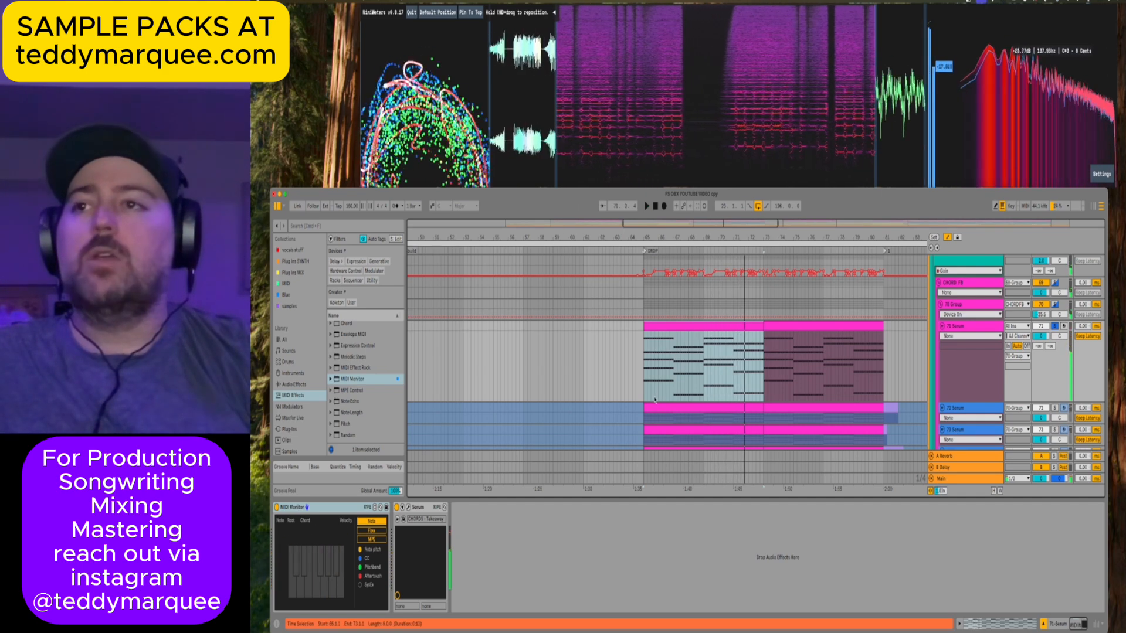
pyautogui.press('space')
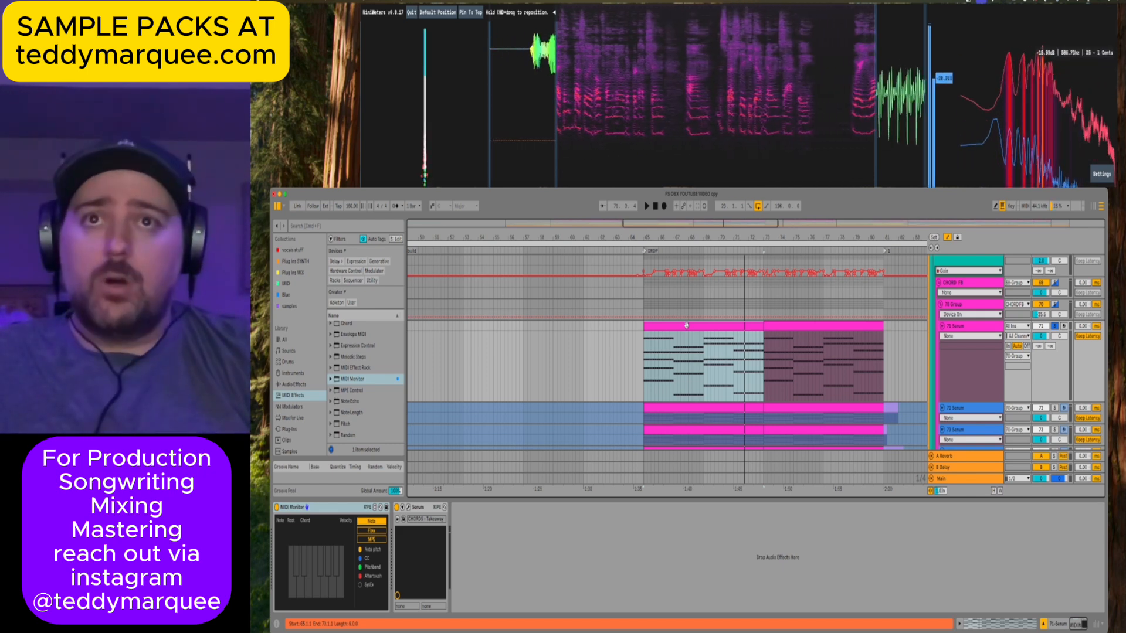
pyautogui.click(644, 379)
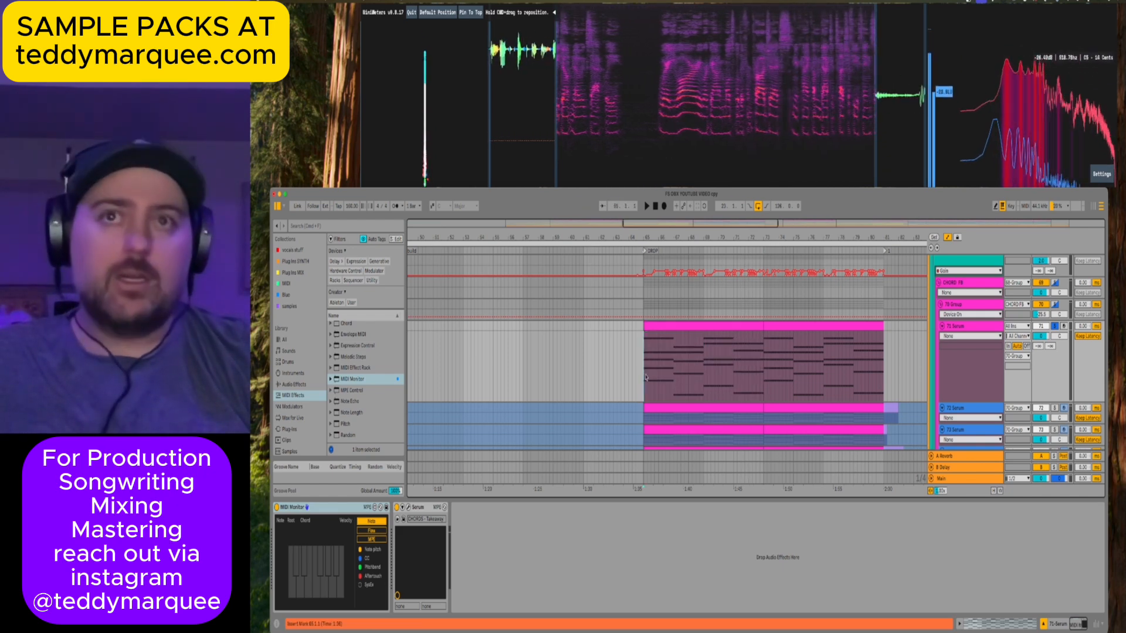
pyautogui.hscroll(3, 647, 377)
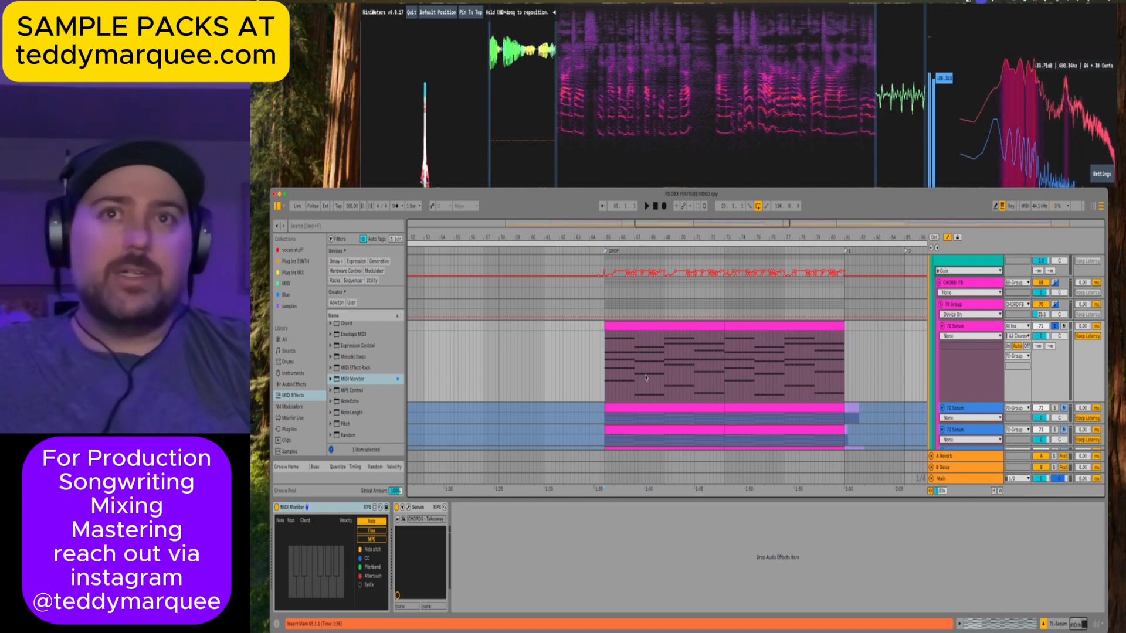
pyautogui.scroll(1, 632, 327)
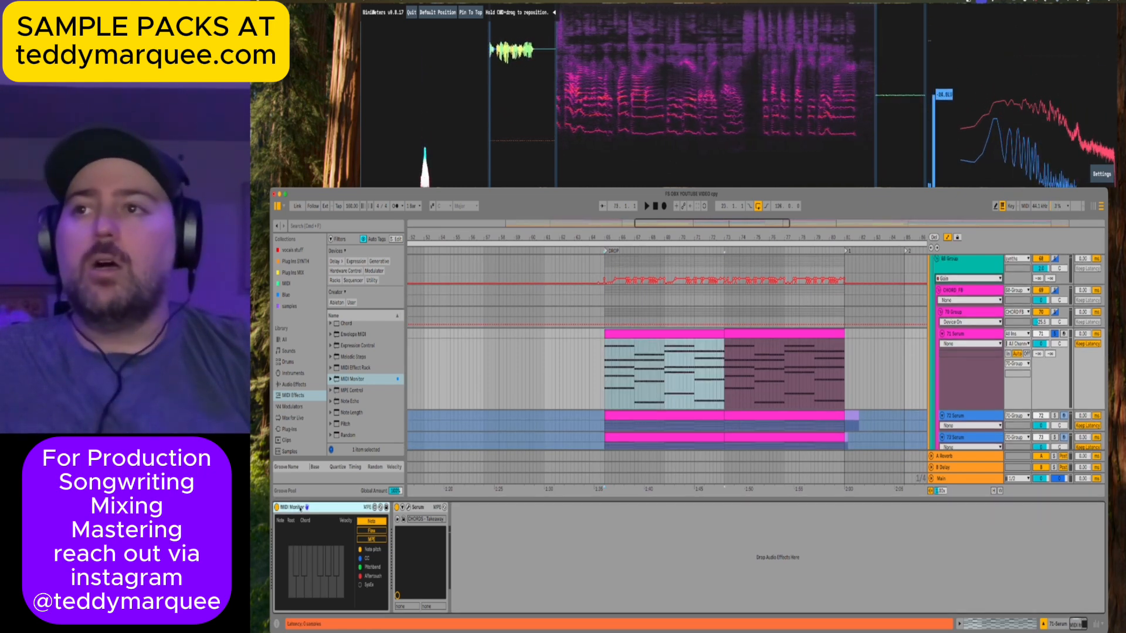
pyautogui.press('space')
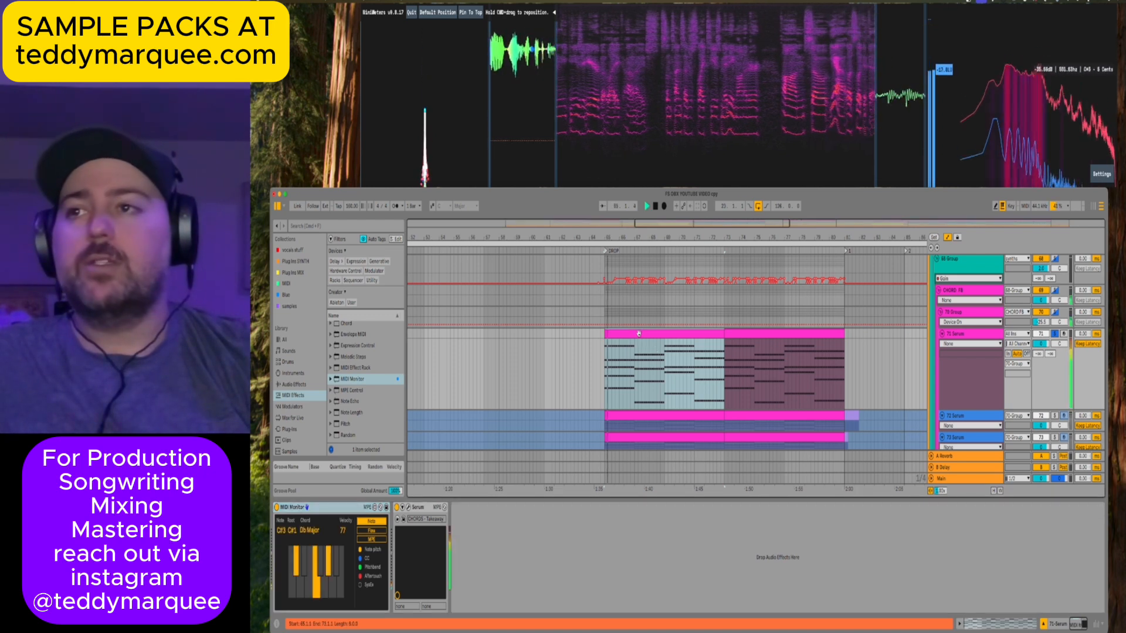
pyautogui.press('space')
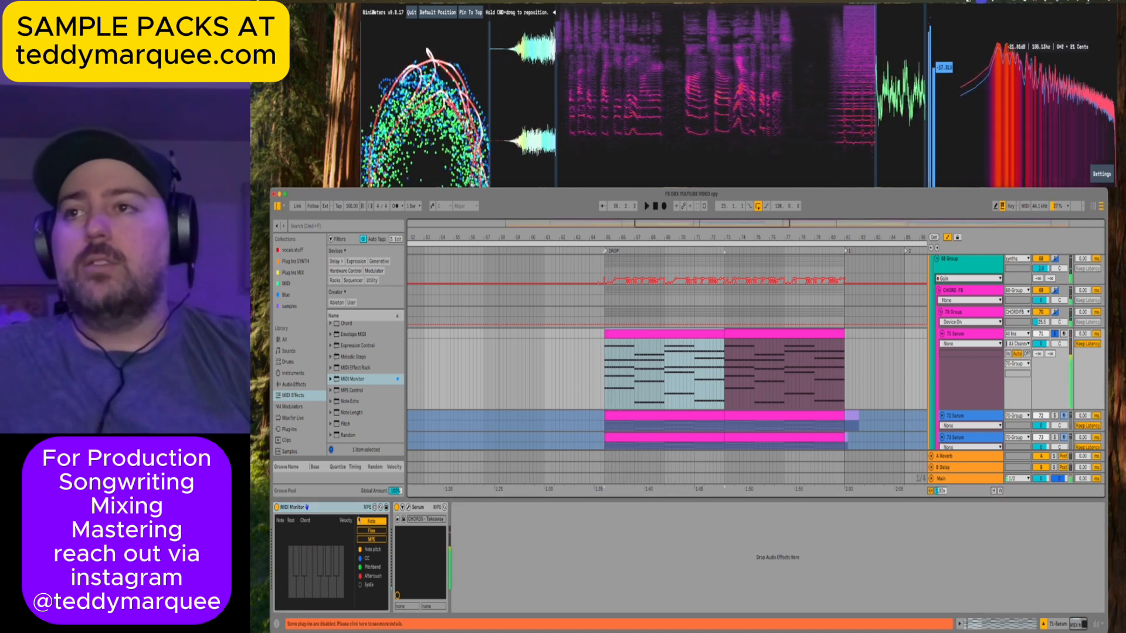
# Open the first 71 Serum DROP clip in the note editor and select the lowest notes of the first chord.
pyautogui.click(633, 336)
pyautogui.doubleClick(634, 335)
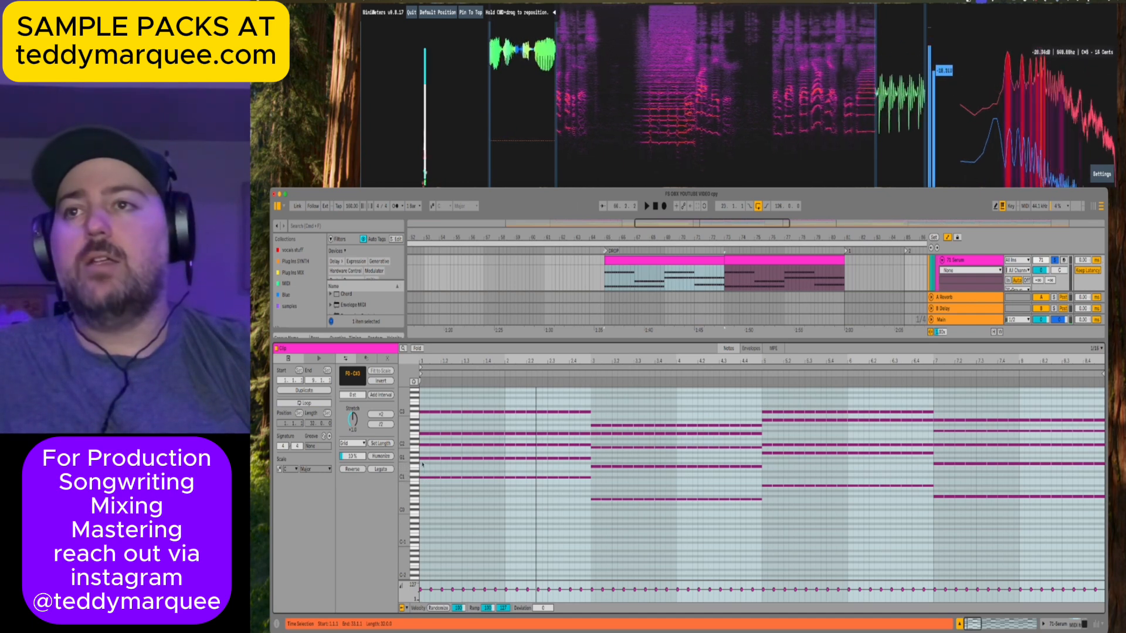
pyautogui.moveTo(425, 470); pyautogui.dragTo(575, 487)
pyautogui.press('Up')
pyautogui.press('Up')
pyautogui.press('Up')
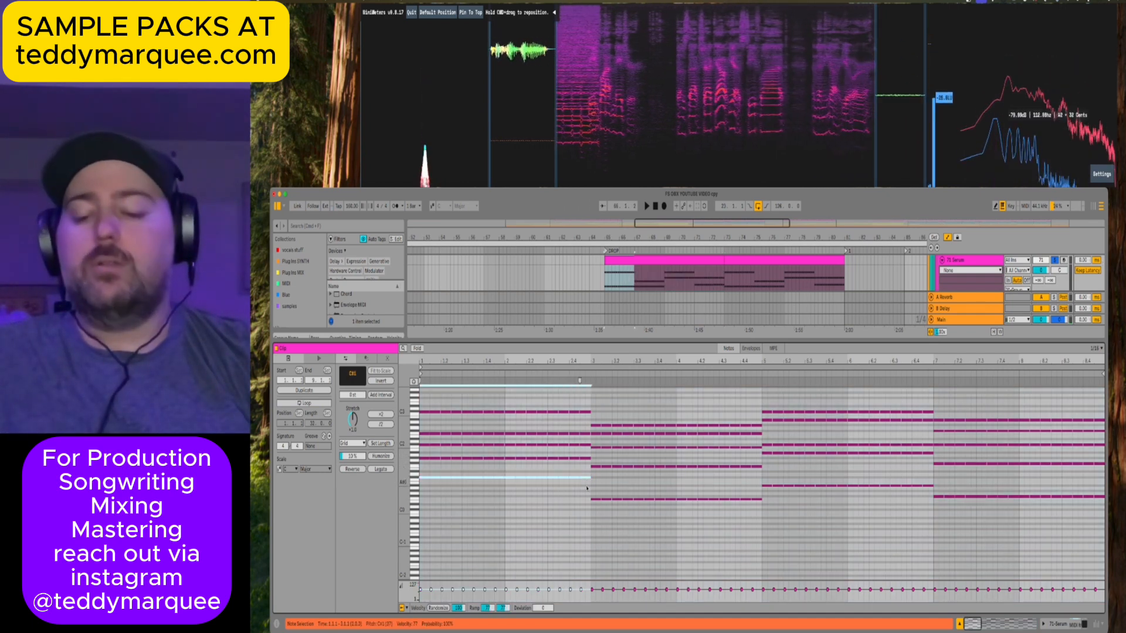
# Step up through the lower notes of the first 71 Serum chord to read their pitches.
pyautogui.press('Up')
pyautogui.press('Up')
pyautogui.press('Up')
pyautogui.press('Up')
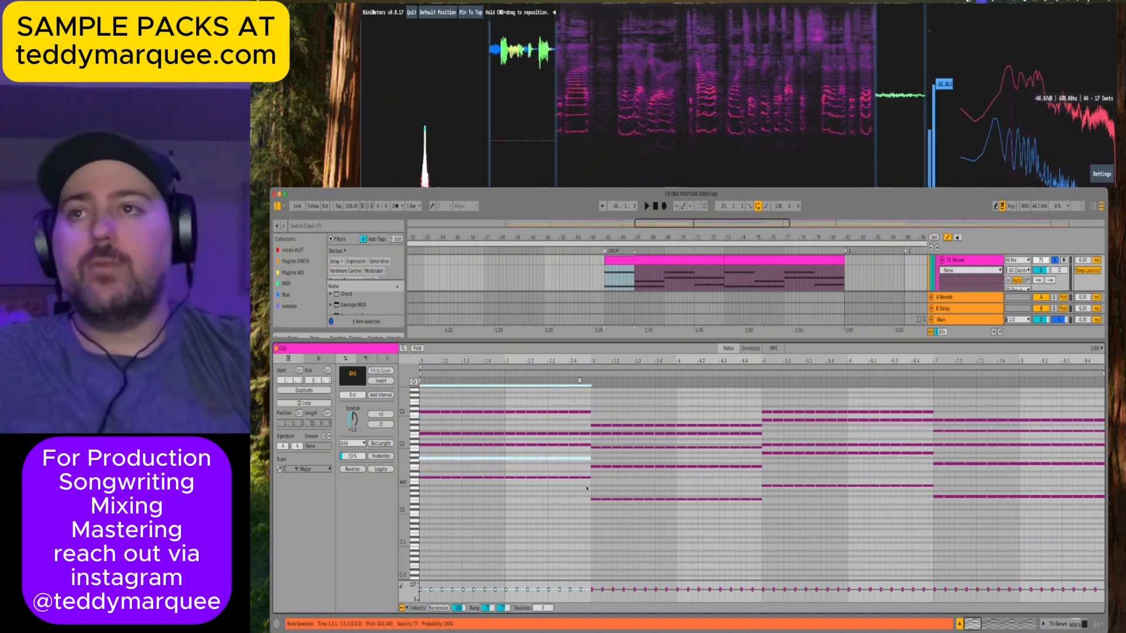
pyautogui.press('Up')
pyautogui.press('Up')
pyautogui.press('Up')
pyautogui.press('Up')
pyautogui.press('Up')
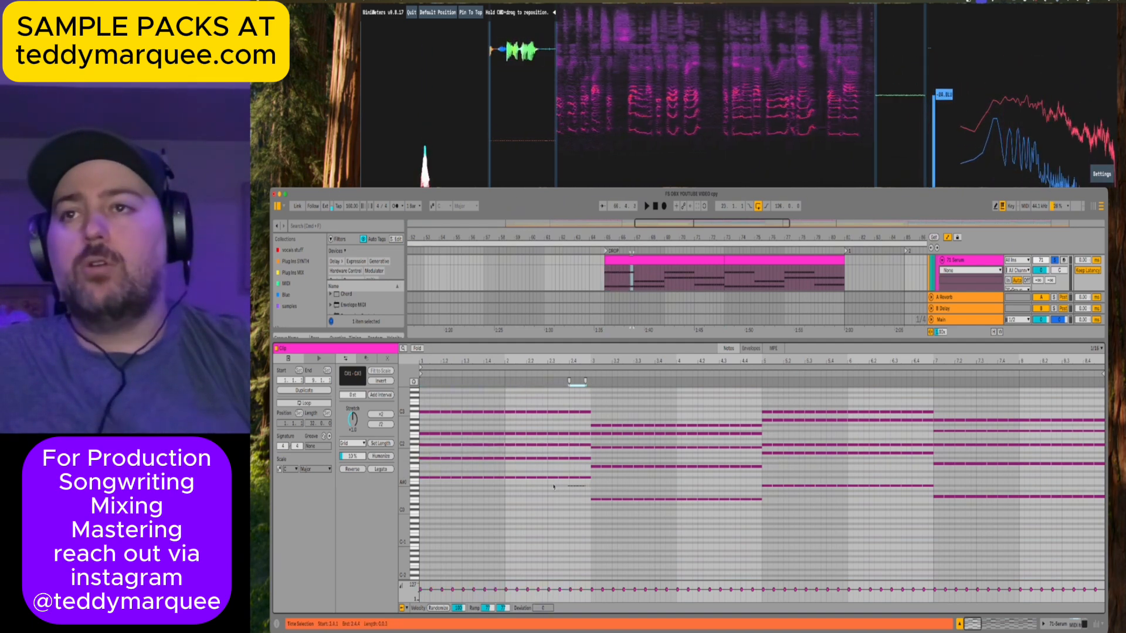
# Select the middle and upper notes of the first chord one after another to read their pitches.
pyautogui.moveTo(423, 463); pyautogui.dragTo(590, 456)
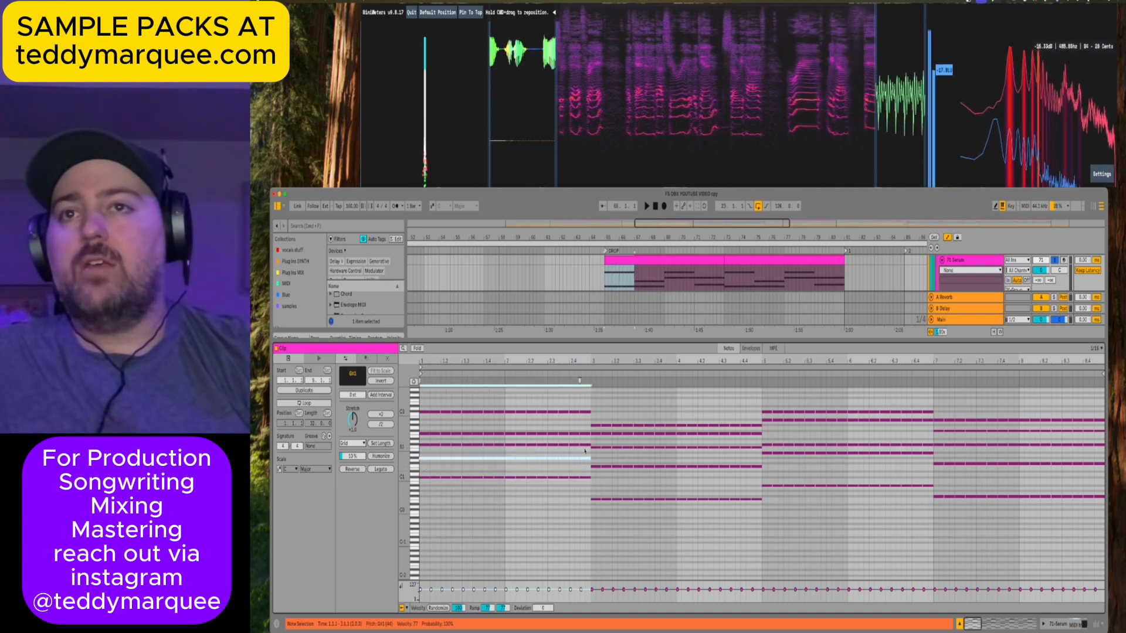
pyautogui.click(423, 444)
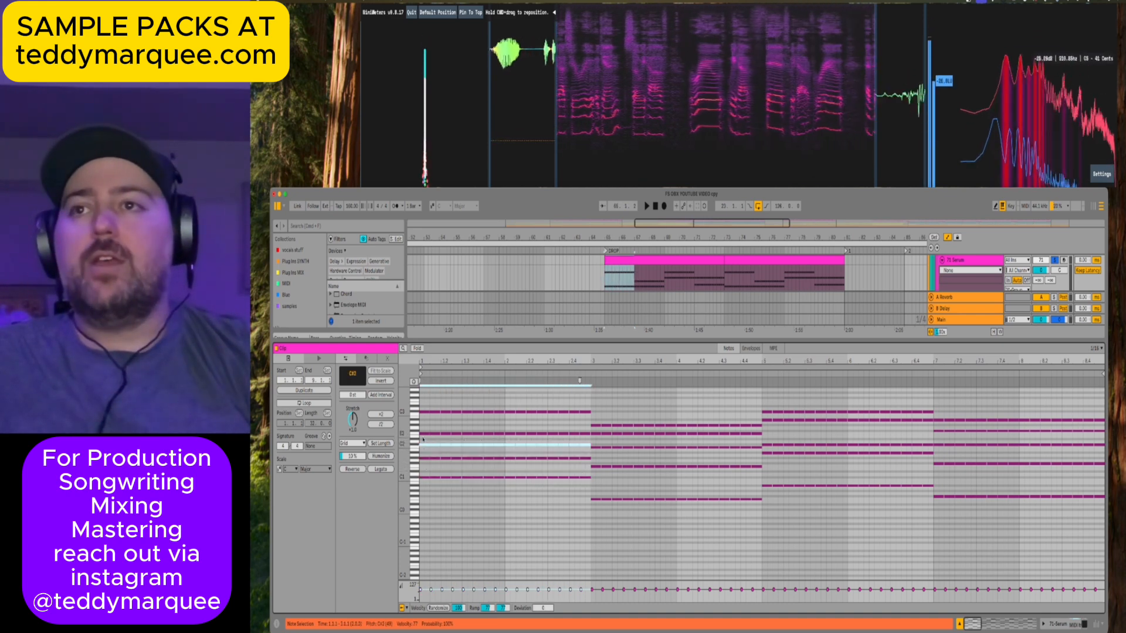
pyautogui.moveTo(423, 437); pyautogui.dragTo(590, 434)
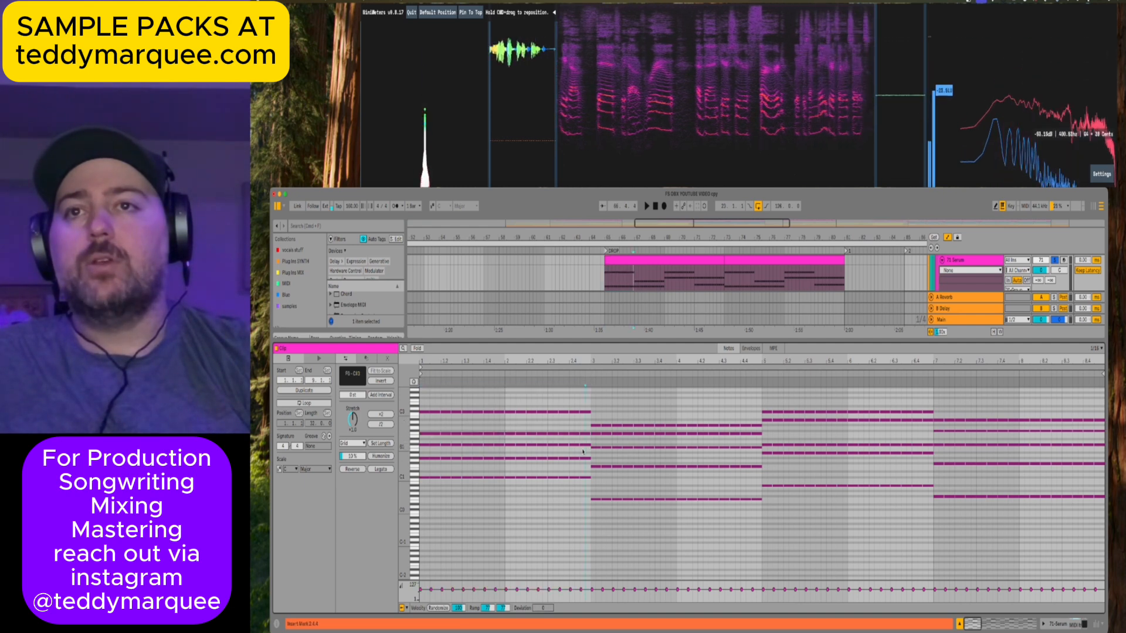
pyautogui.click(415, 441)
pyautogui.press('Up')
pyautogui.press('Up')
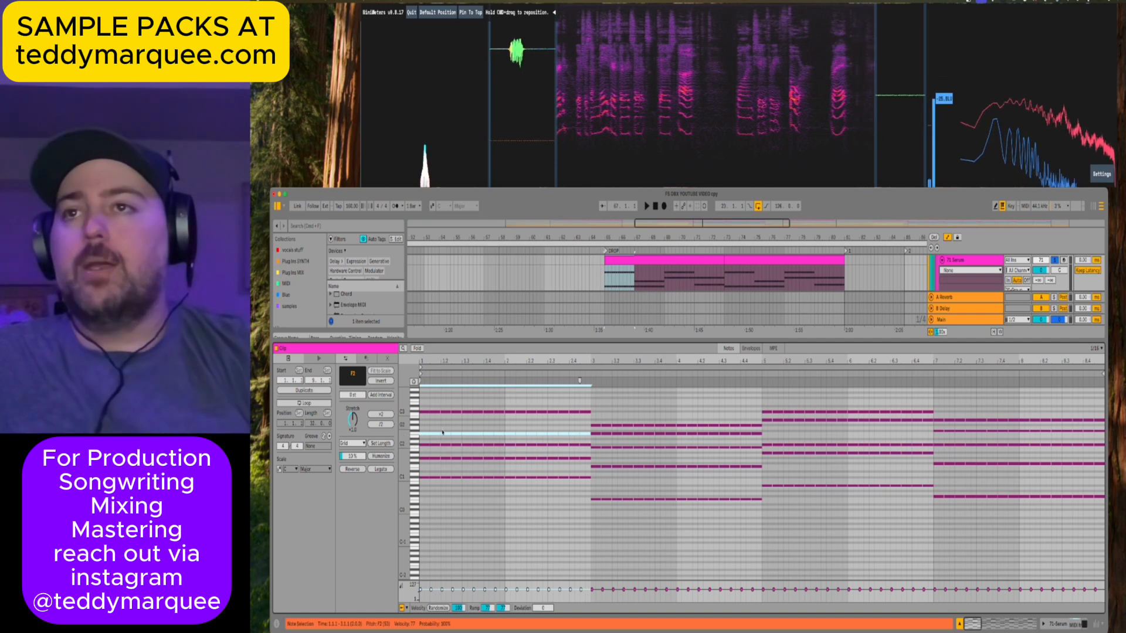
pyautogui.doubleClick(437, 413)
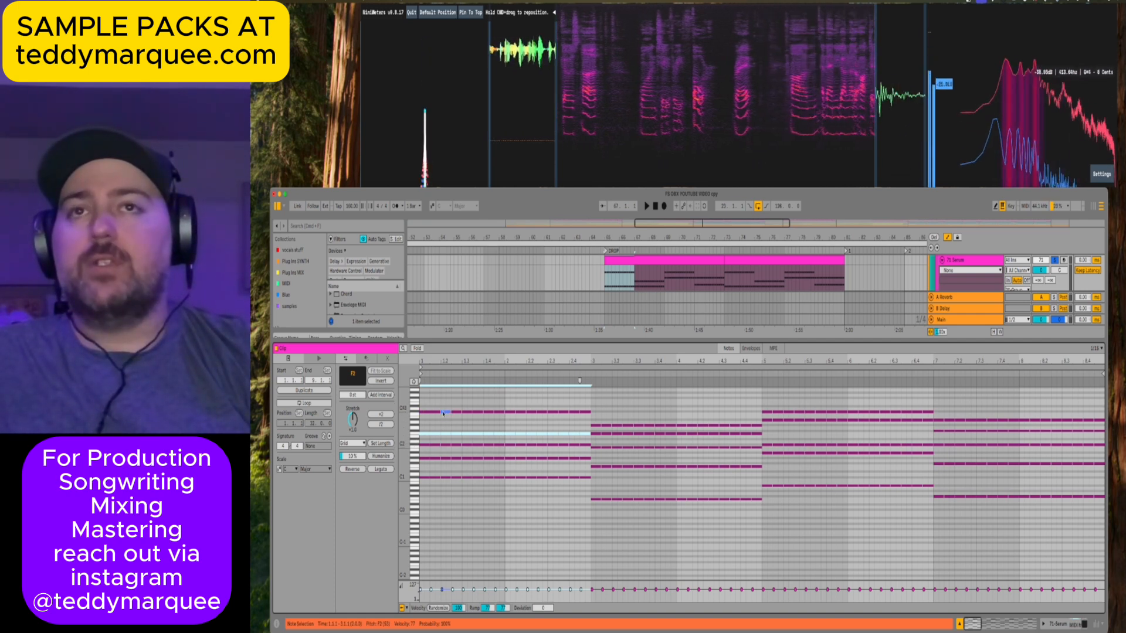
# Show the 71 Serum track's devices, play its clip from the DROP, and place the insert marker at the second chord.
pyautogui.click(964, 261)
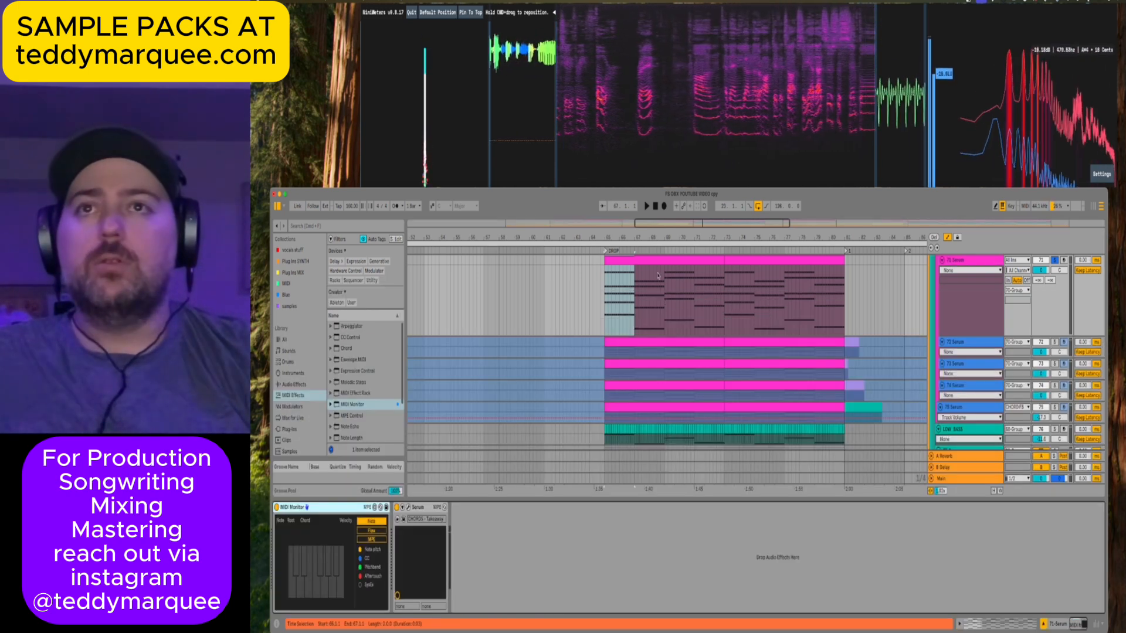
pyautogui.click(623, 261)
pyautogui.press('space')
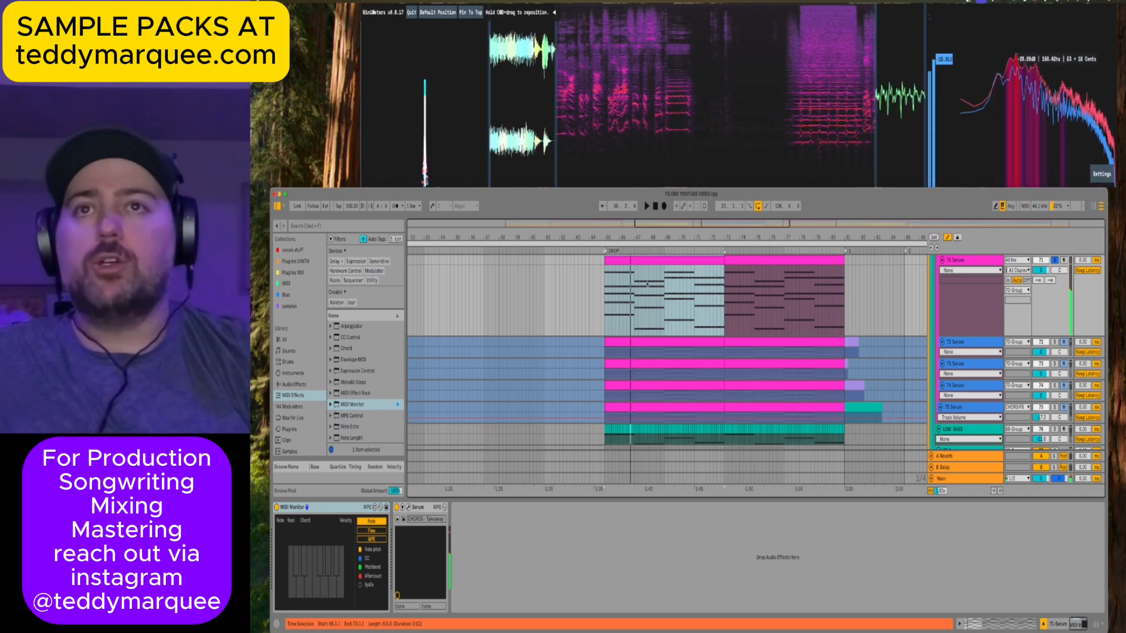
pyautogui.click(636, 296)
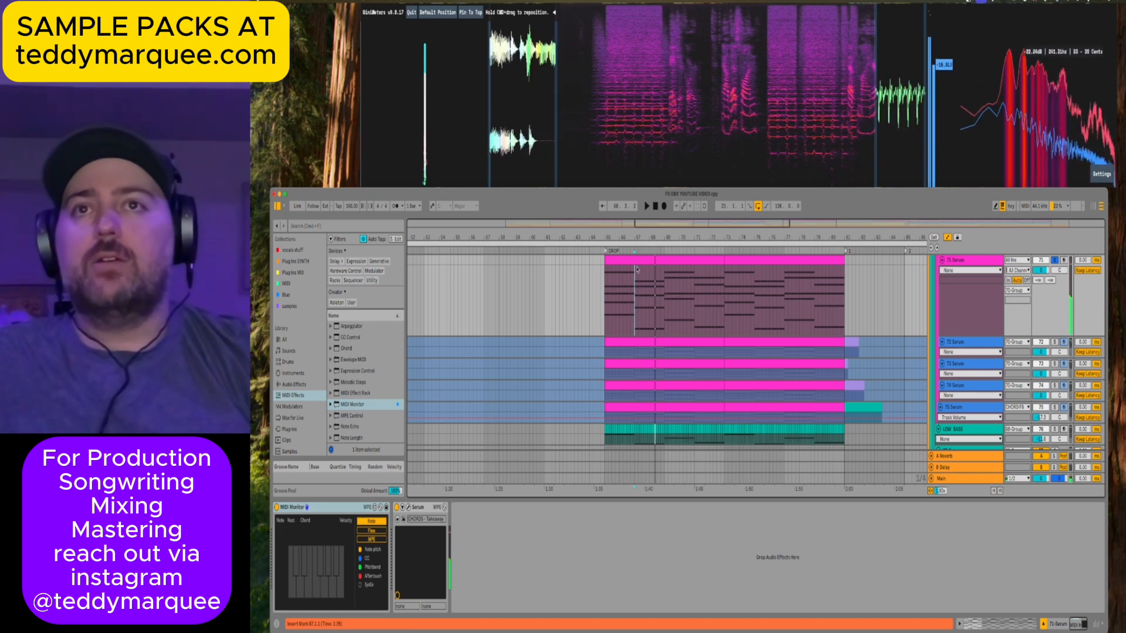
# Reopen the clip's notes and step through the second chord from its lowest note to its highest.
pyautogui.doubleClick(633, 293)
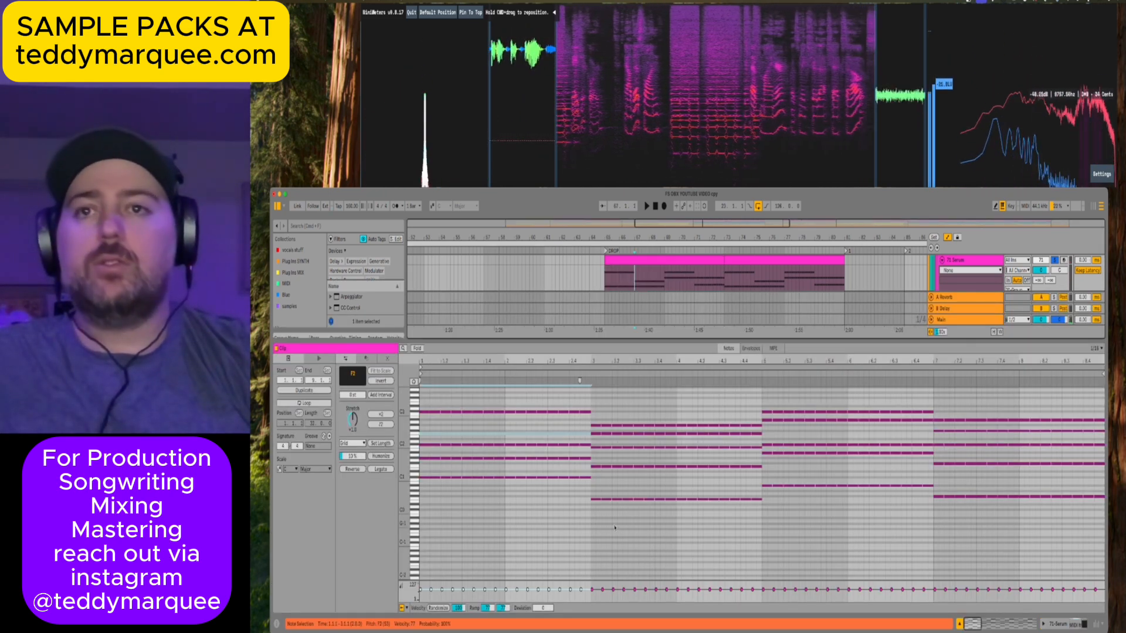
pyautogui.moveTo(591, 508); pyautogui.dragTo(757, 491)
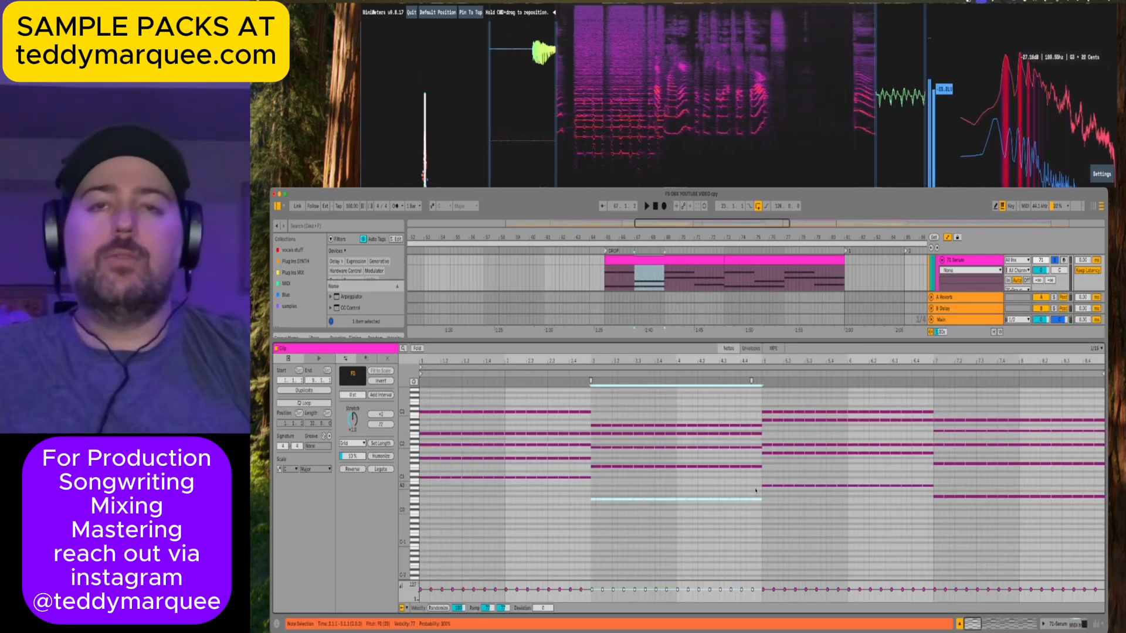
pyautogui.hotkey('shift', 'Up')
pyautogui.press('Up')
pyautogui.press('Up')
pyautogui.press('Up')
pyautogui.press('Up')
pyautogui.press('Up')
pyautogui.press('Up')
pyautogui.press('Up')
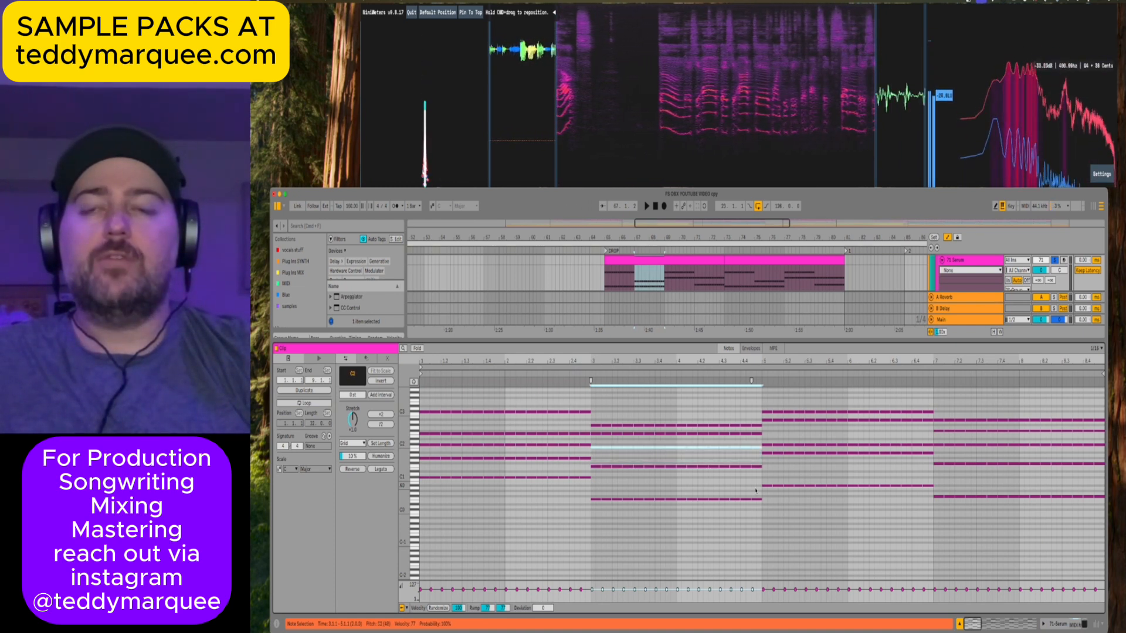
pyautogui.press('Up')
pyautogui.press('Up')
pyautogui.press('Up')
pyautogui.press('Up')
pyautogui.press('Up')
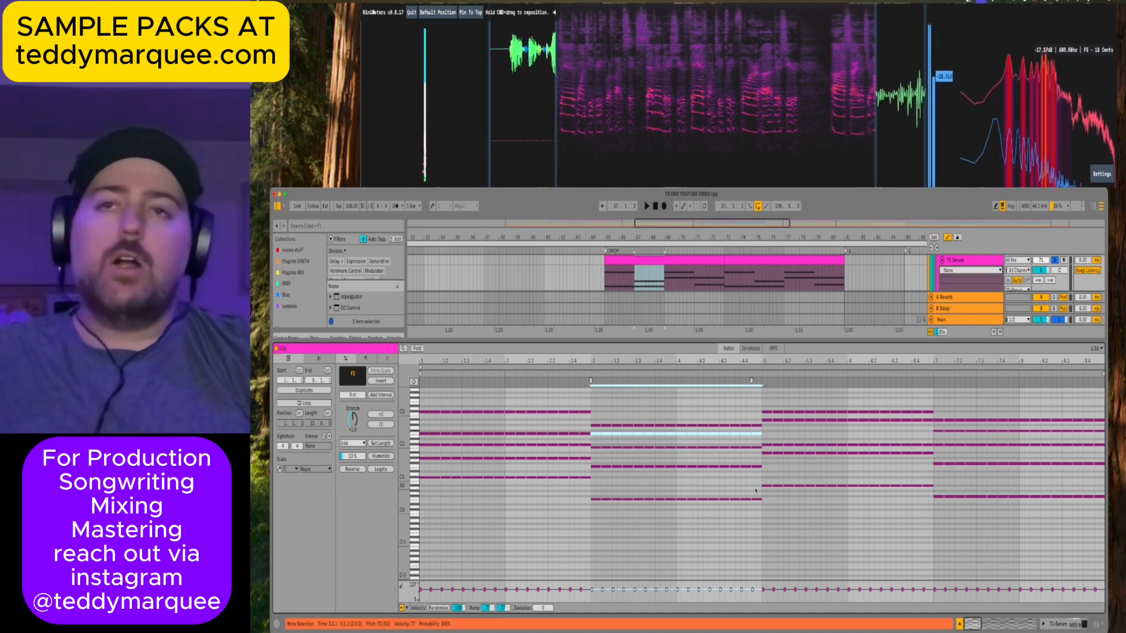
pyautogui.press('Up')
pyautogui.press('Up')
pyautogui.press('Up')
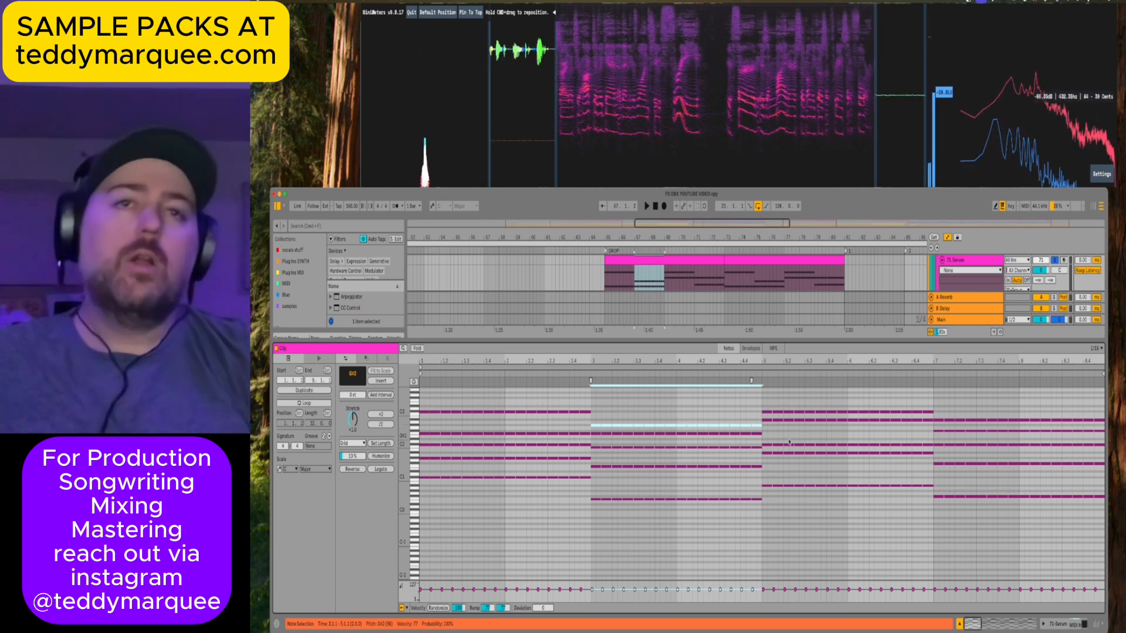
# Play the 71 Serum clip from the start of the third chord with the track's MIDI Monitor in view.
pyautogui.click(664, 274)
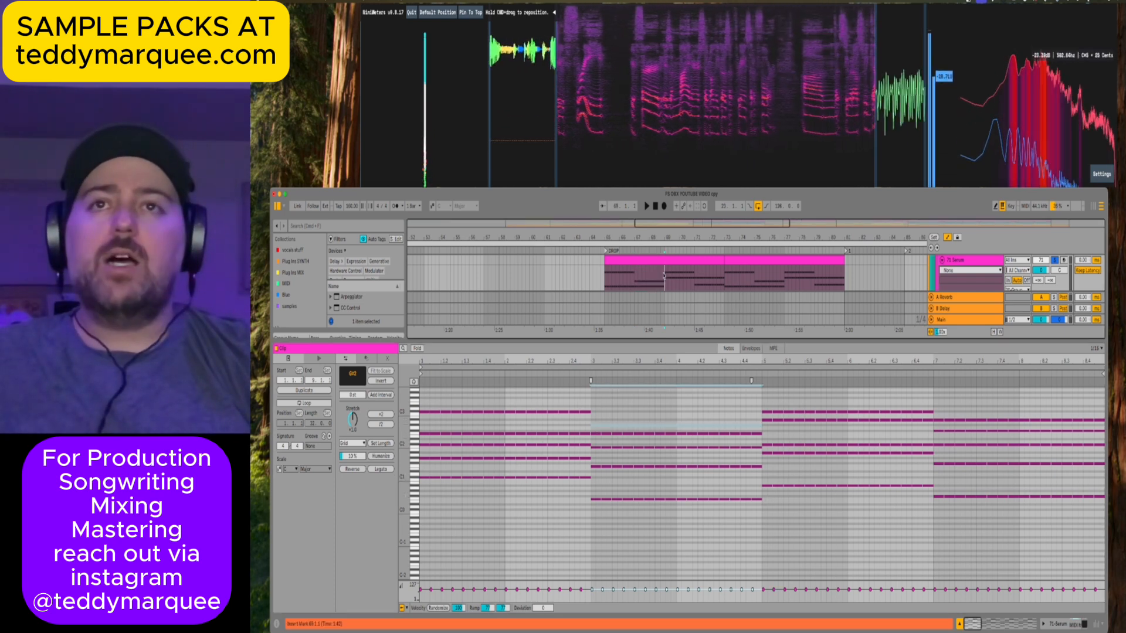
pyautogui.click(962, 260)
pyautogui.press('space')
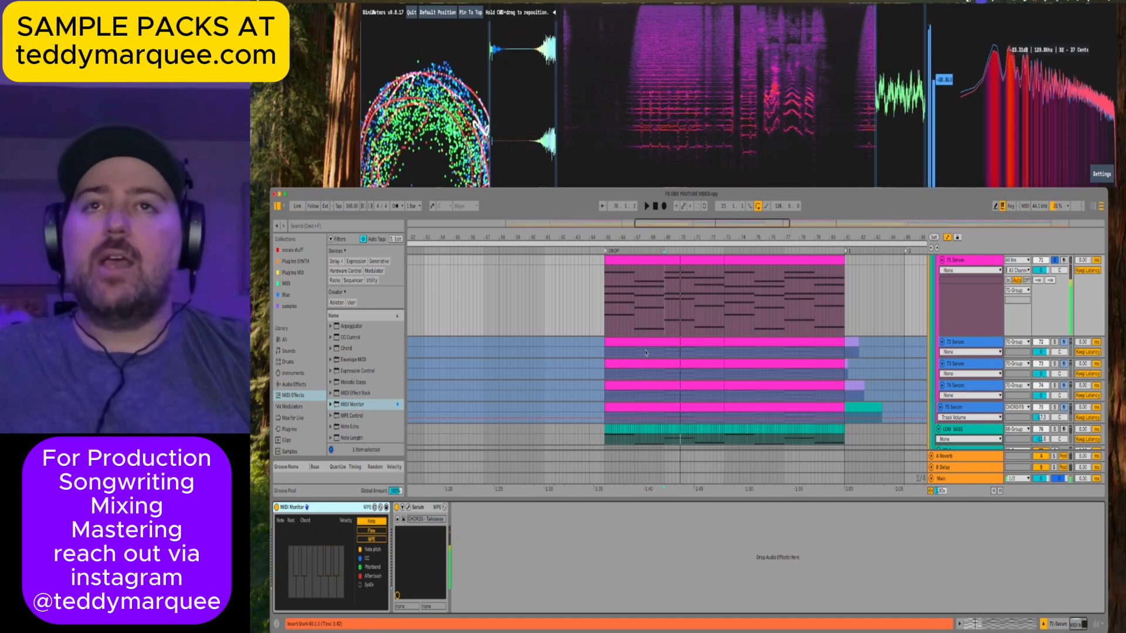
# Reopen the clip's notes and step through the third chord from its lowest note to its highest.
pyautogui.doubleClick(664, 280)
pyautogui.click(664, 281)
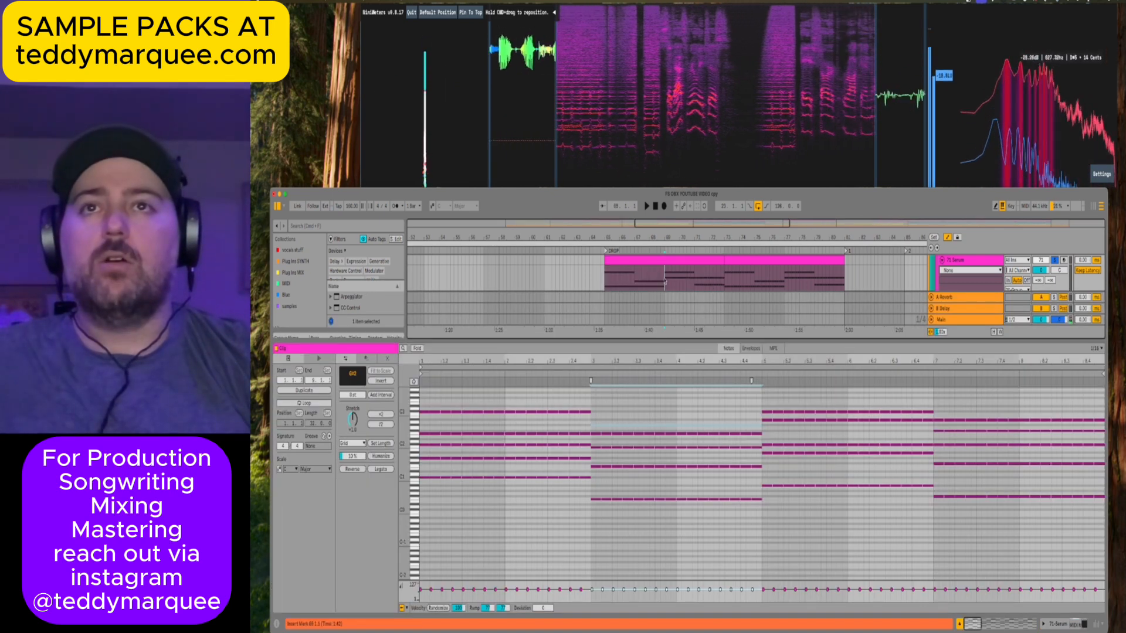
pyautogui.click(769, 486)
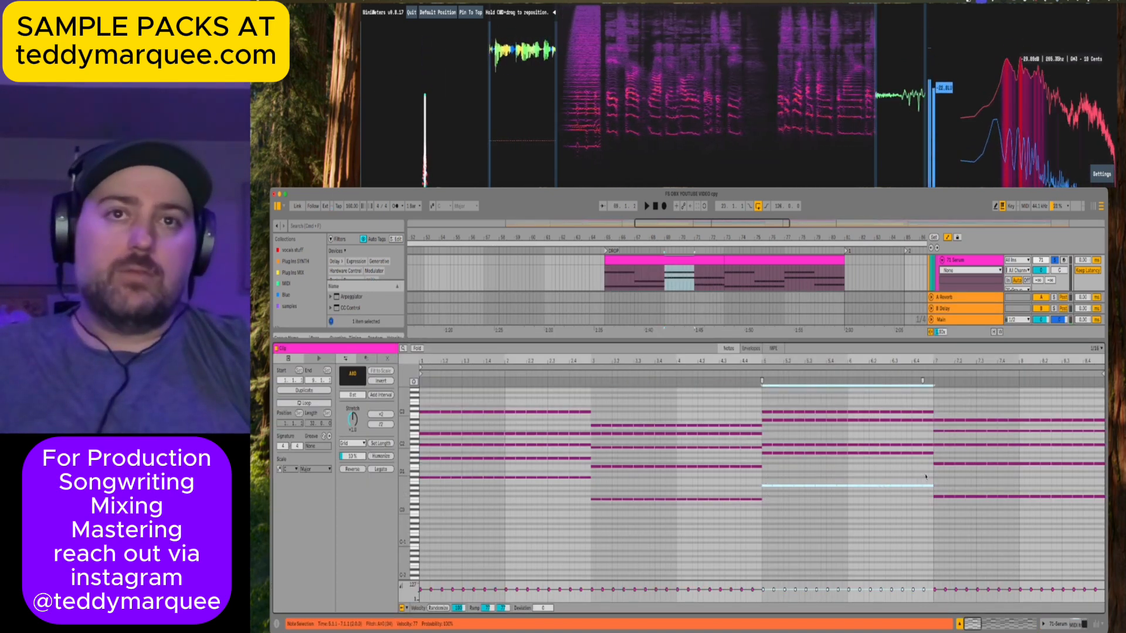
pyautogui.hotkey('alt', 'Up')
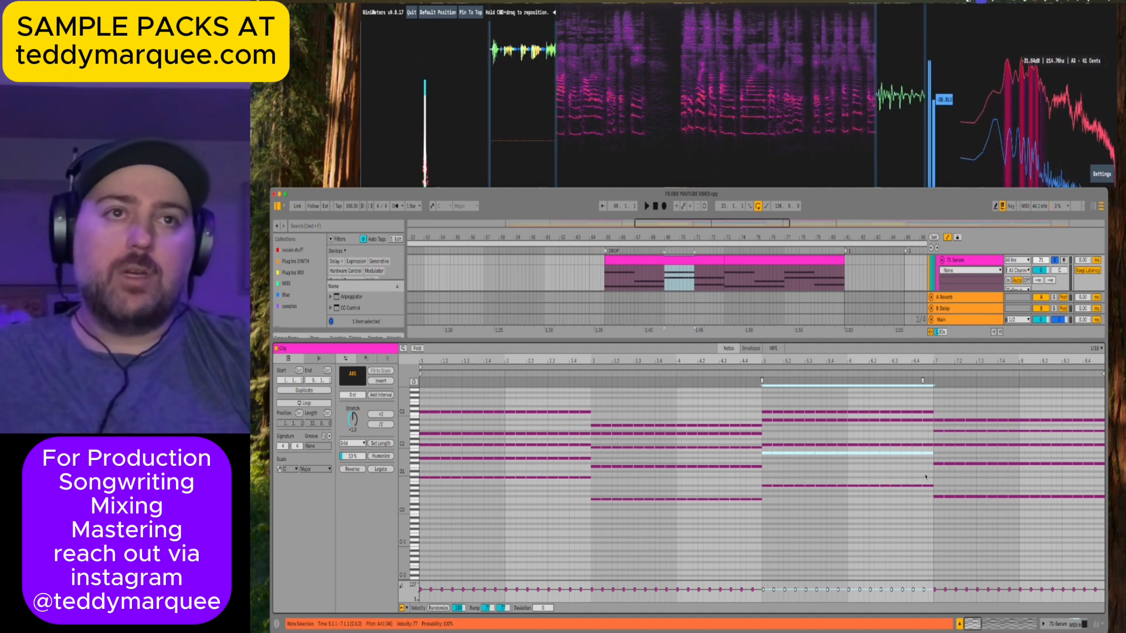
pyautogui.hotkey('alt', 'Up')
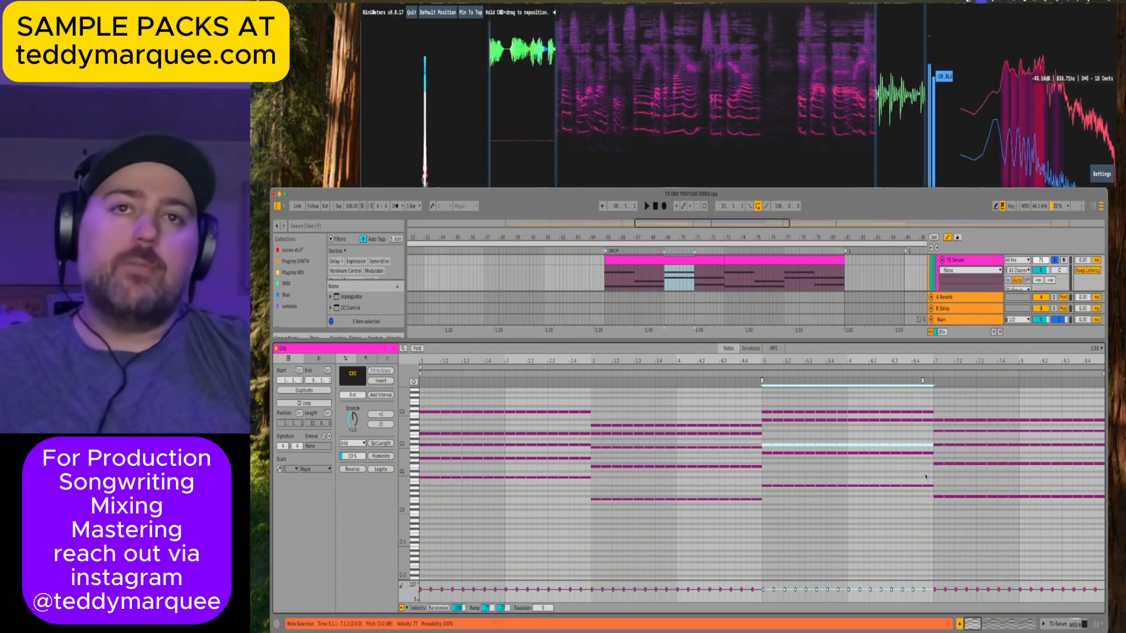
pyautogui.press('Up')
pyautogui.press('Up')
pyautogui.press('Up')
pyautogui.press('Up')
pyautogui.press('Up')
pyautogui.press('Up')
pyautogui.press('Up')
pyautogui.press('Up')
pyautogui.press('Up')
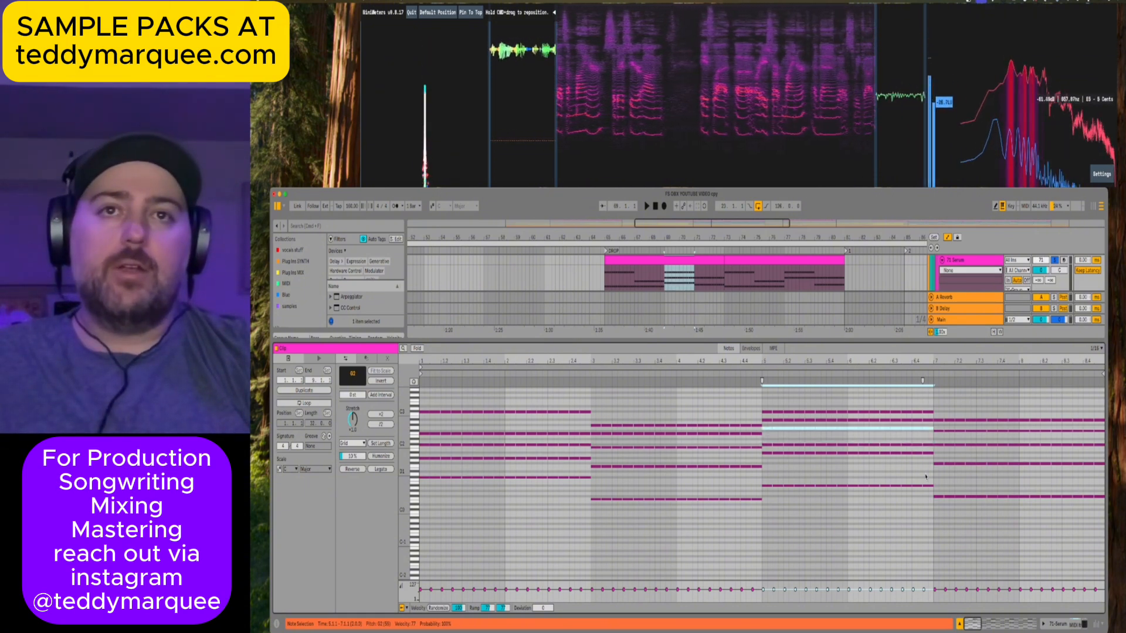
pyautogui.press('Up')
pyautogui.press('Up')
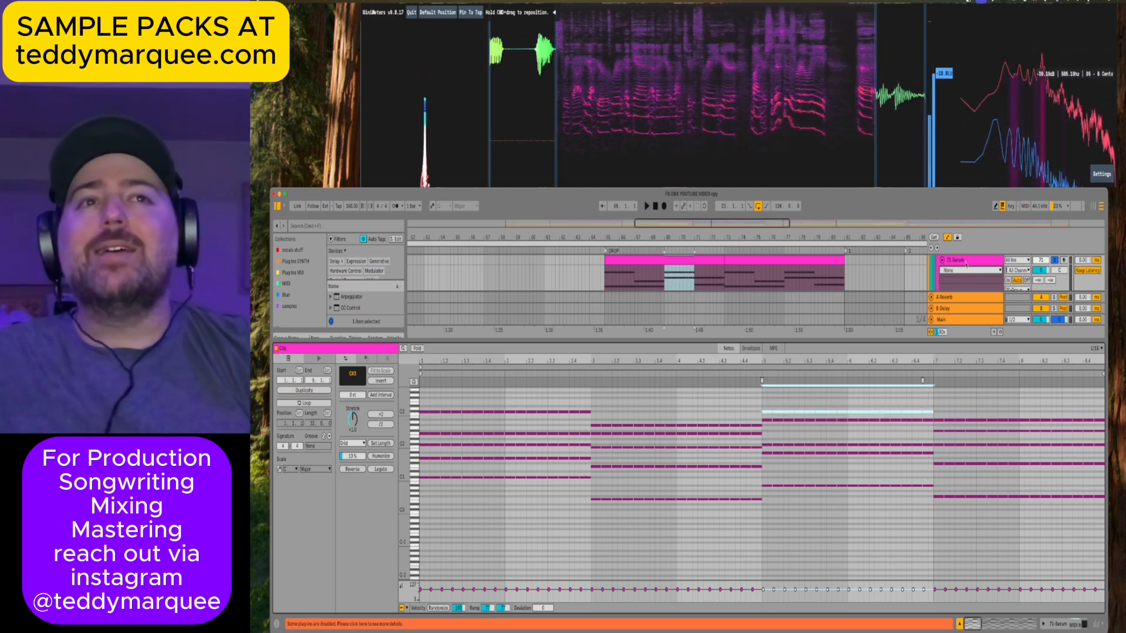
# Show the 71 Serum devices again and play the third and fourth chords in turn to read them in MIDI Monitor.
pyautogui.click(899, 272)
pyautogui.click(661, 284)
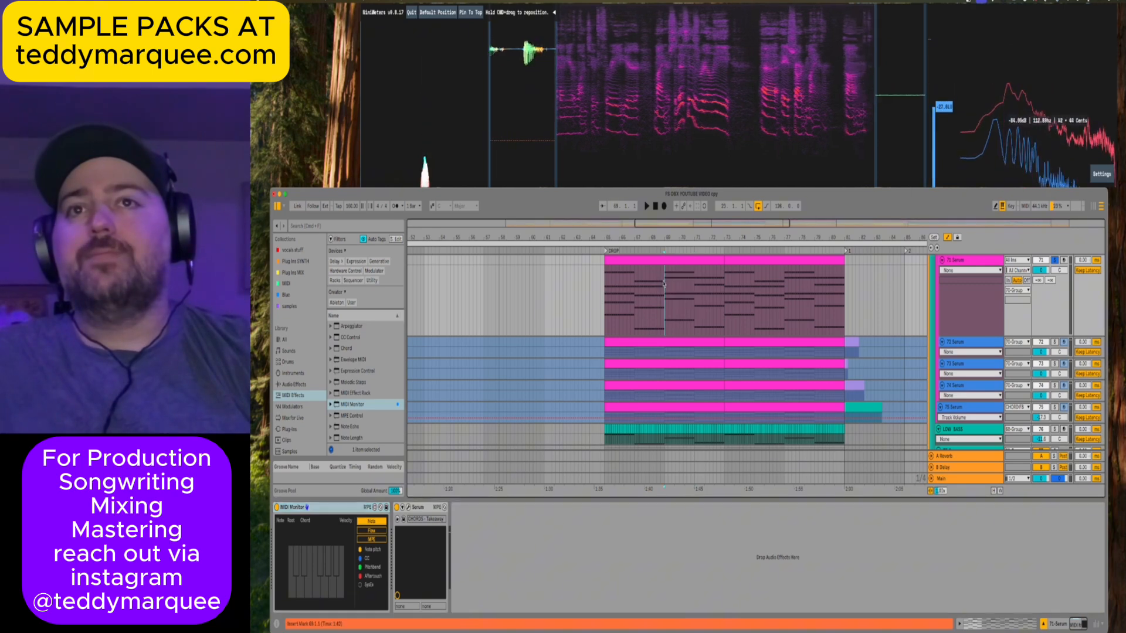
pyautogui.press('space')
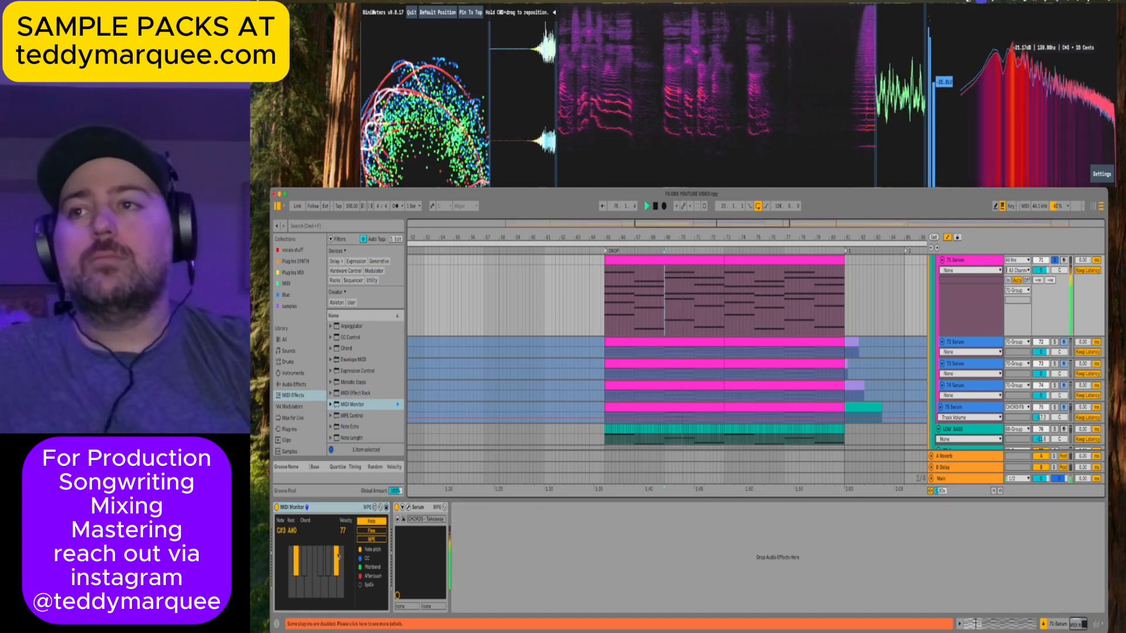
pyautogui.press('space')
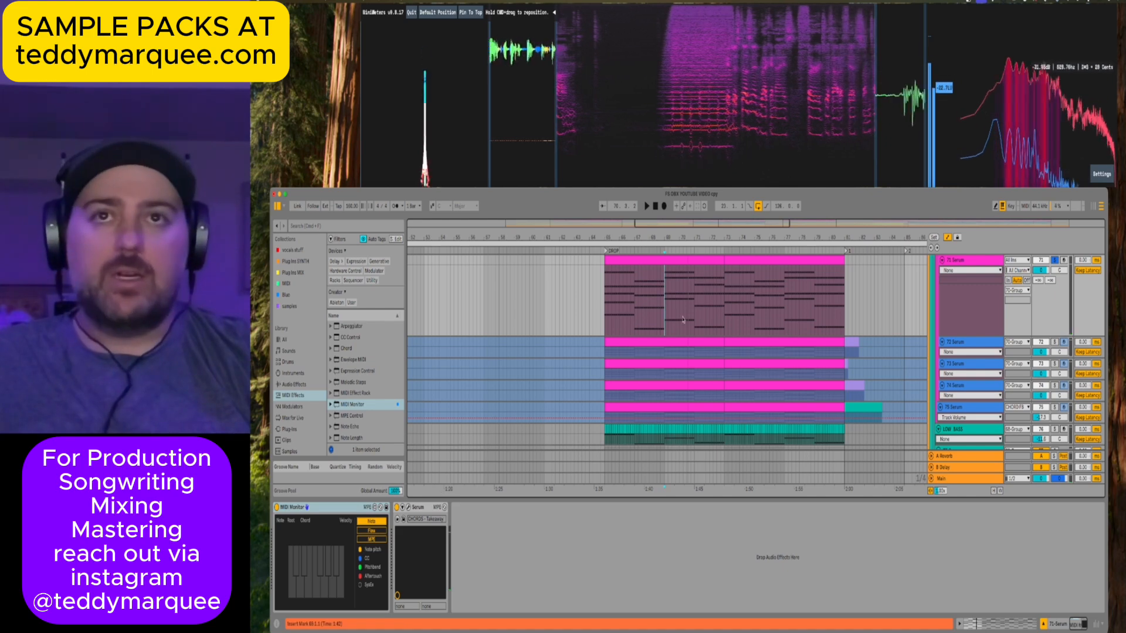
pyautogui.press('space')
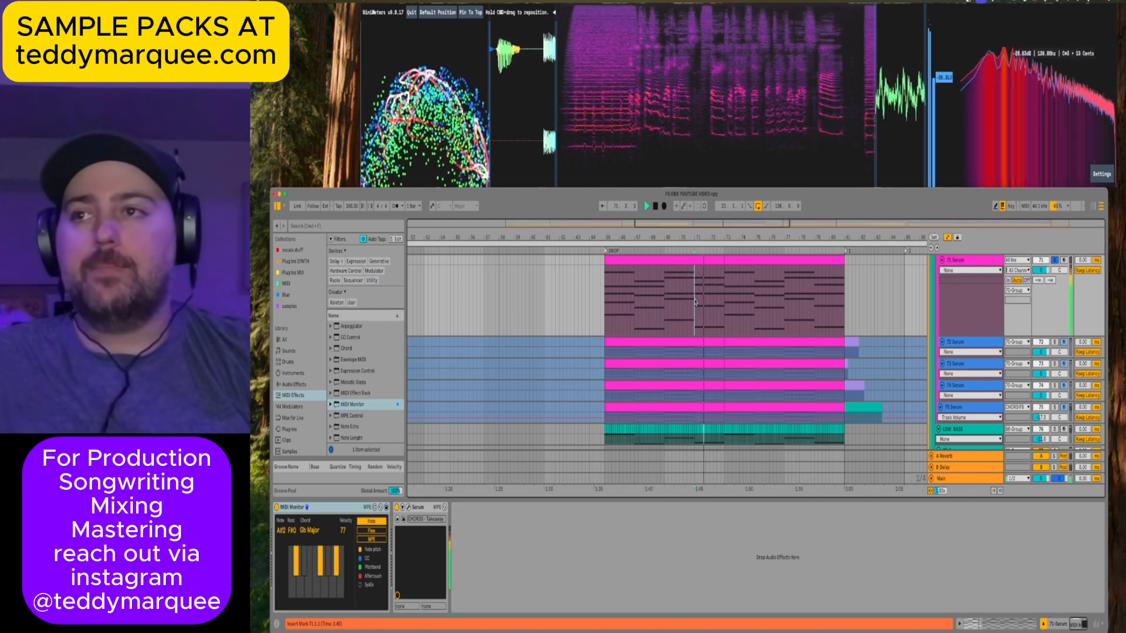
pyautogui.press('space')
# Reopen the clip's notes, play the fourth chord, and step upward from its lowest note to read the pitches.
pyautogui.doubleClick(697, 288)
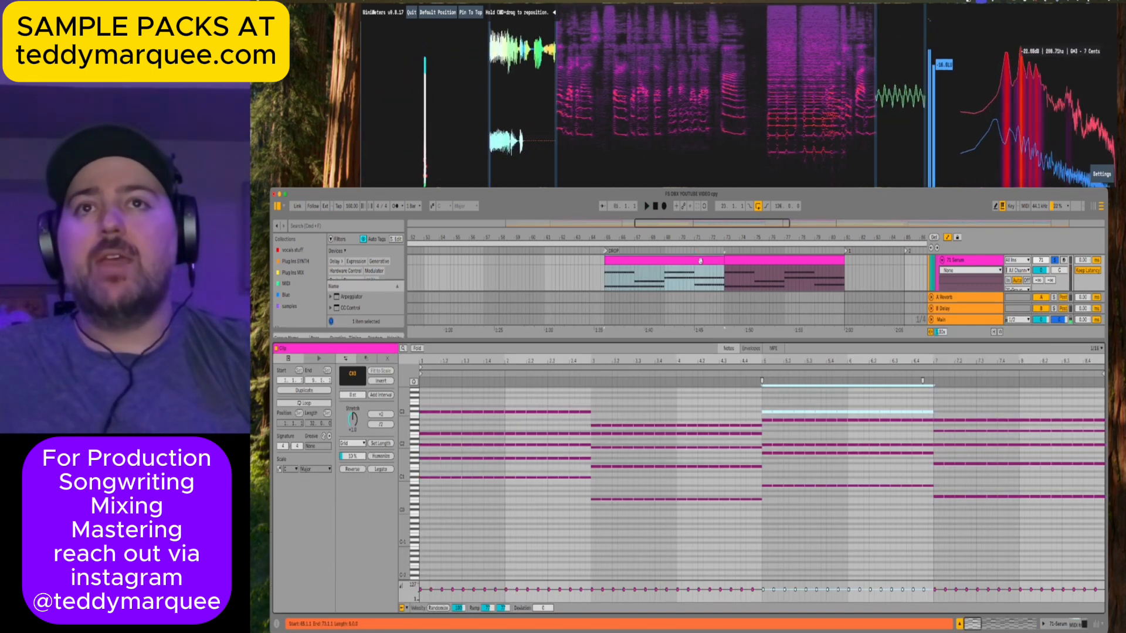
pyautogui.press('space')
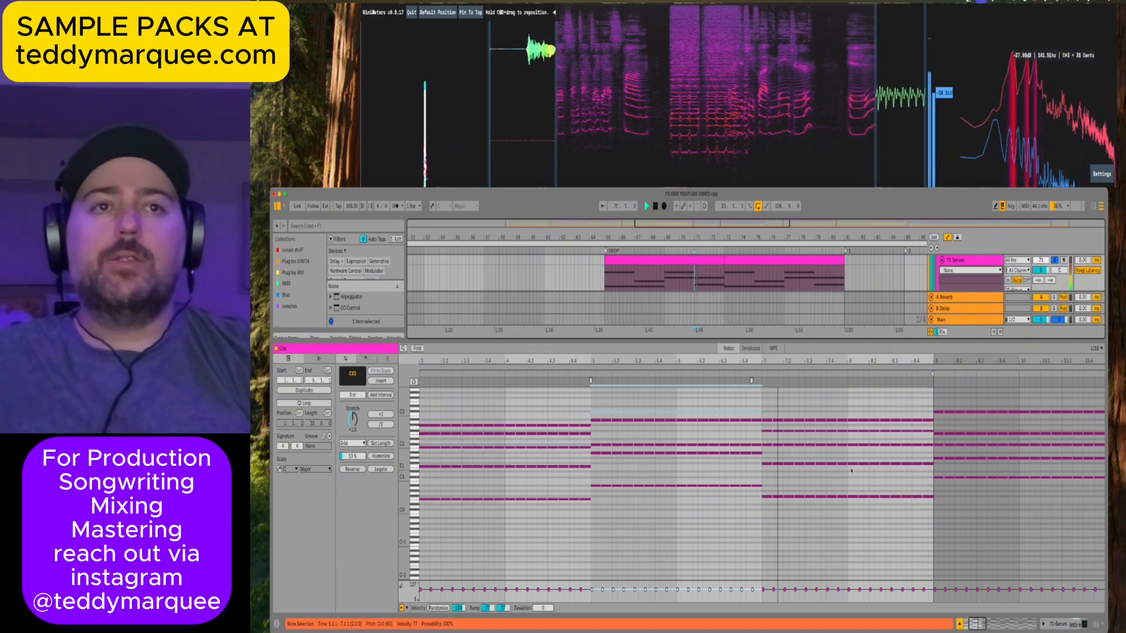
pyautogui.click(767, 497)
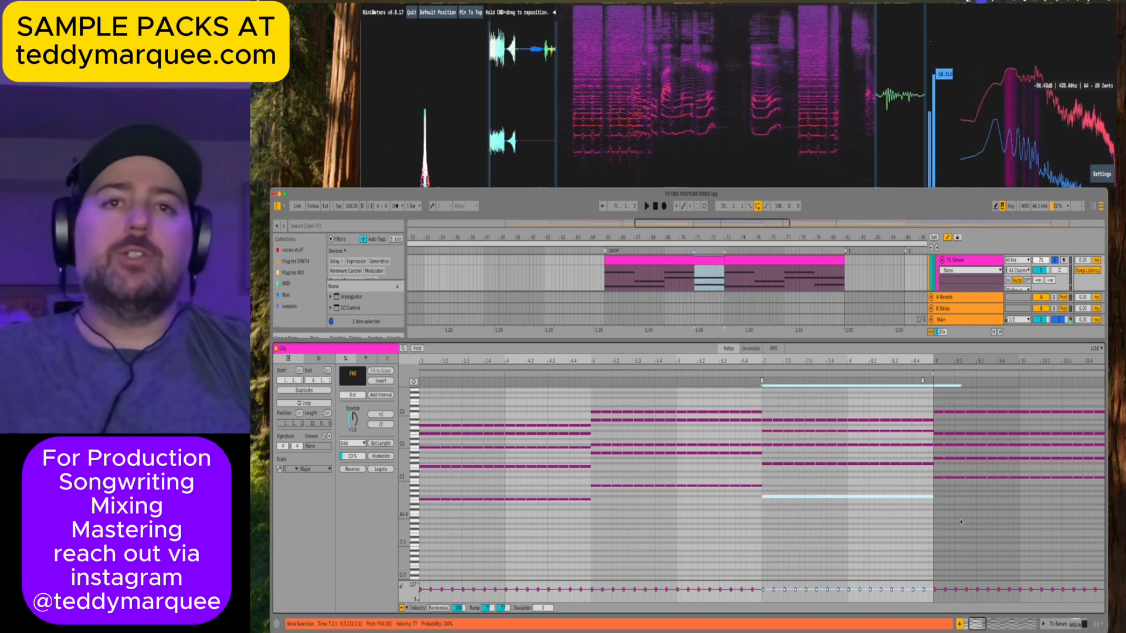
pyautogui.hotkey('alt', 'Up')
pyautogui.hotkey('alt', 'Up')
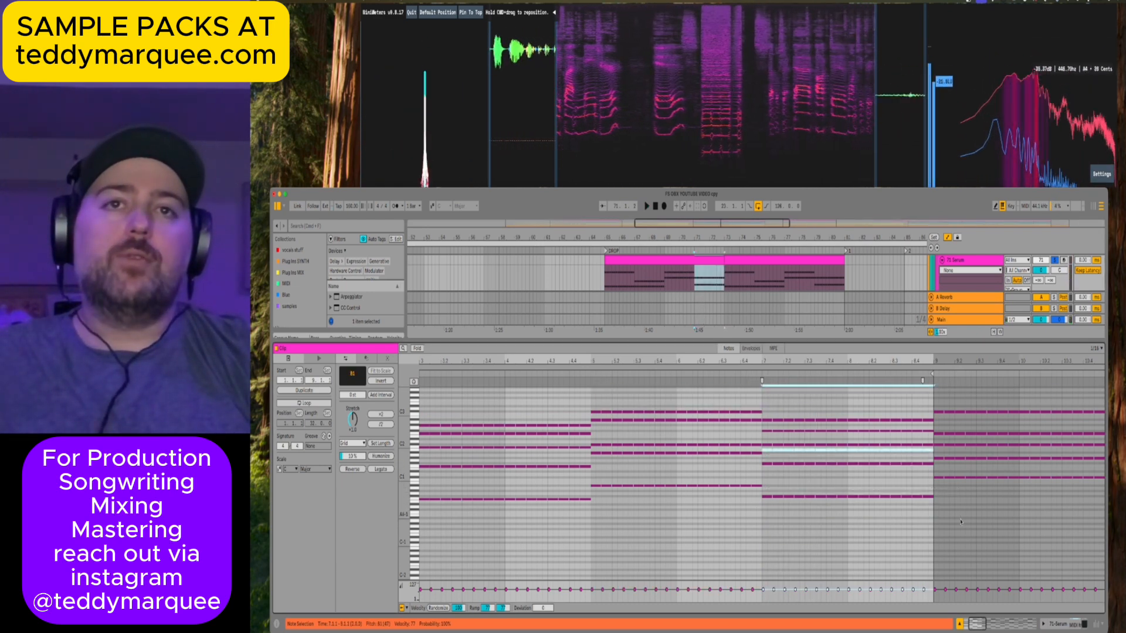
pyautogui.press('Up')
pyautogui.press('Up')
pyautogui.press('Up')
pyautogui.press('Up')
pyautogui.press('Up')
pyautogui.press('Up')
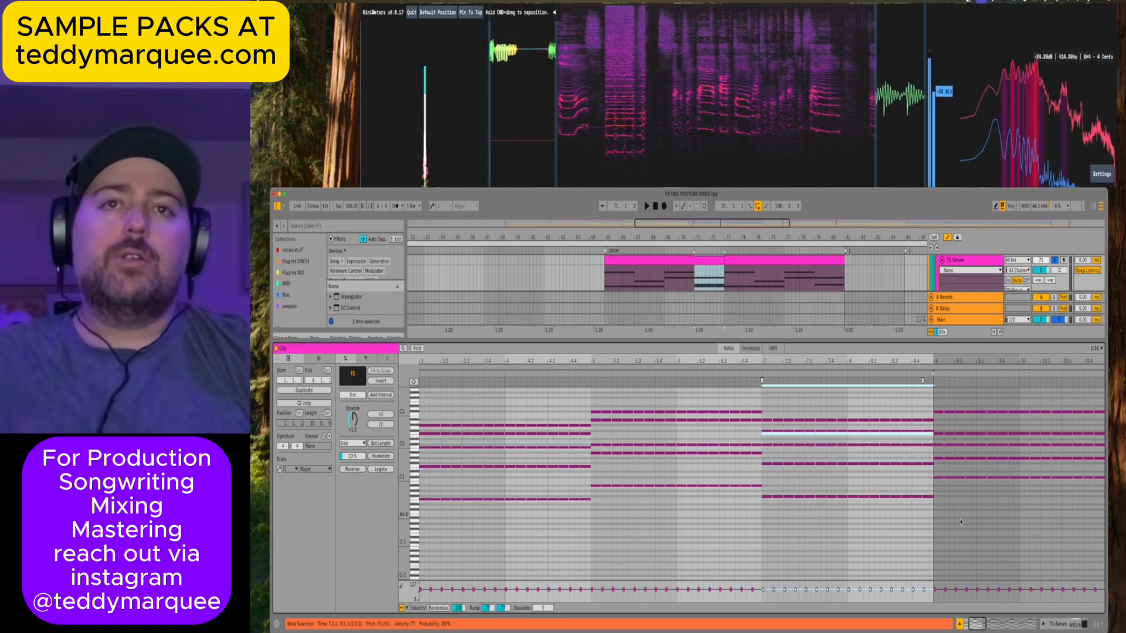
# Move back and forth among the fourth chord's notes up to its highest note to examine the voicing.
pyautogui.hotkey('alt', 'Down')
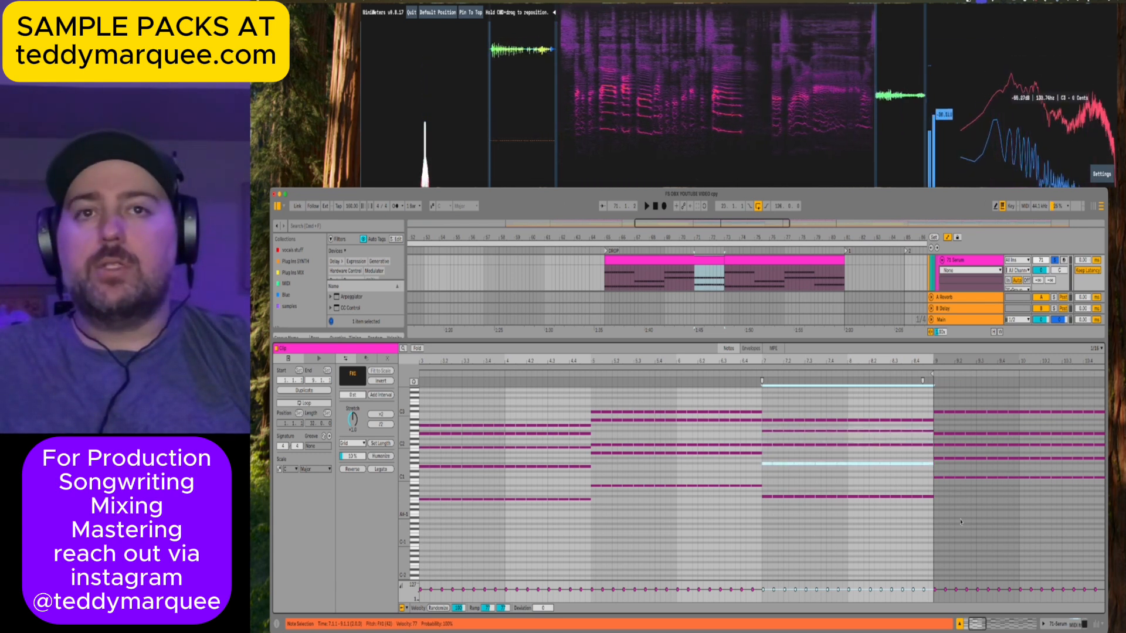
pyautogui.hotkey('alt', 'Up')
pyautogui.hotkey('alt', 'Up')
pyautogui.hotkey('alt', 'Down')
pyautogui.hotkey('alt', 'Down')
pyautogui.hotkey('alt', 'Down')
pyautogui.hotkey('alt', 'Up')
pyautogui.hotkey('alt', 'Up')
pyautogui.hotkey('alt', 'Up')
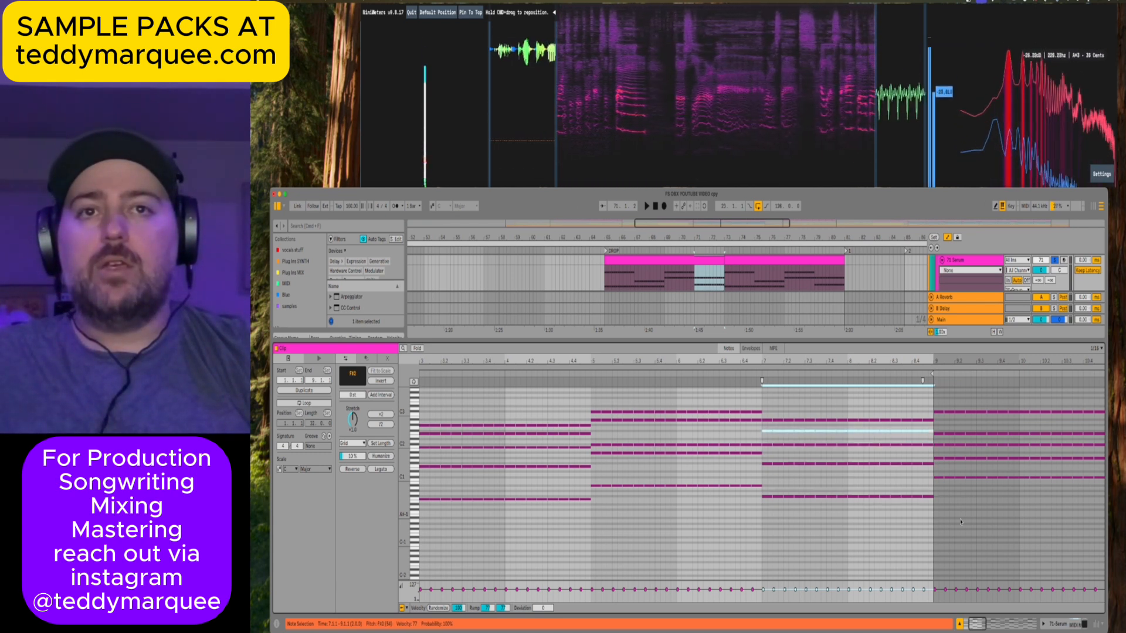
pyautogui.hotkey('alt', 'Up')
pyautogui.hotkey('alt', 'Down')
pyautogui.hotkey('alt', 'Up')
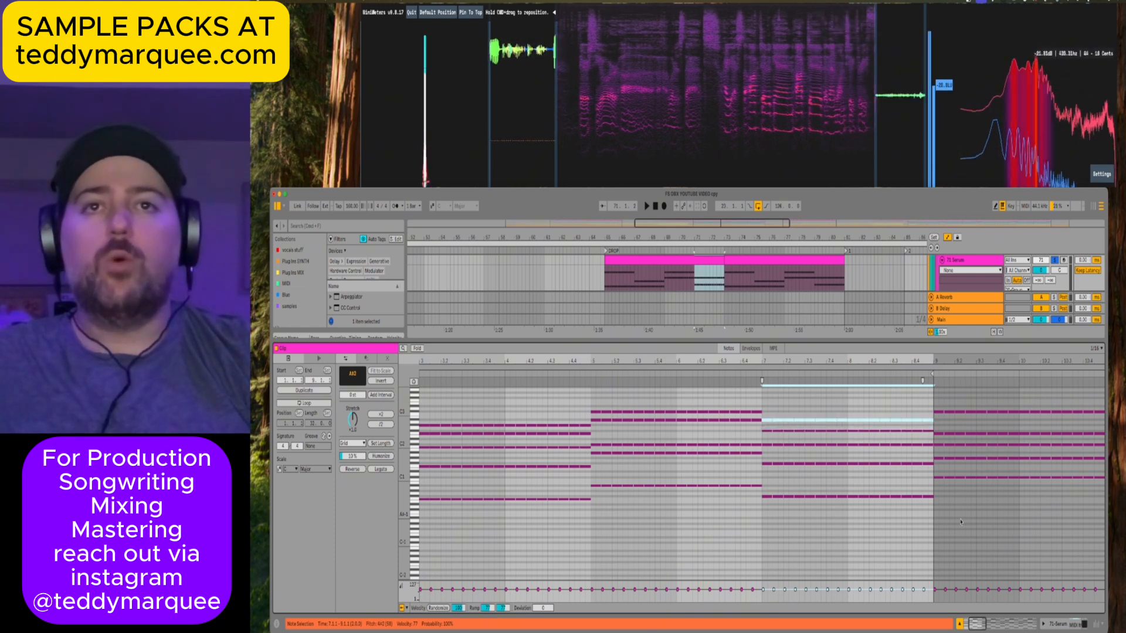
# Show the 71 Serum track's devices and play the fourth chord to read it in MIDI Monitor.
pyautogui.click(981, 259)
pyautogui.press('space')
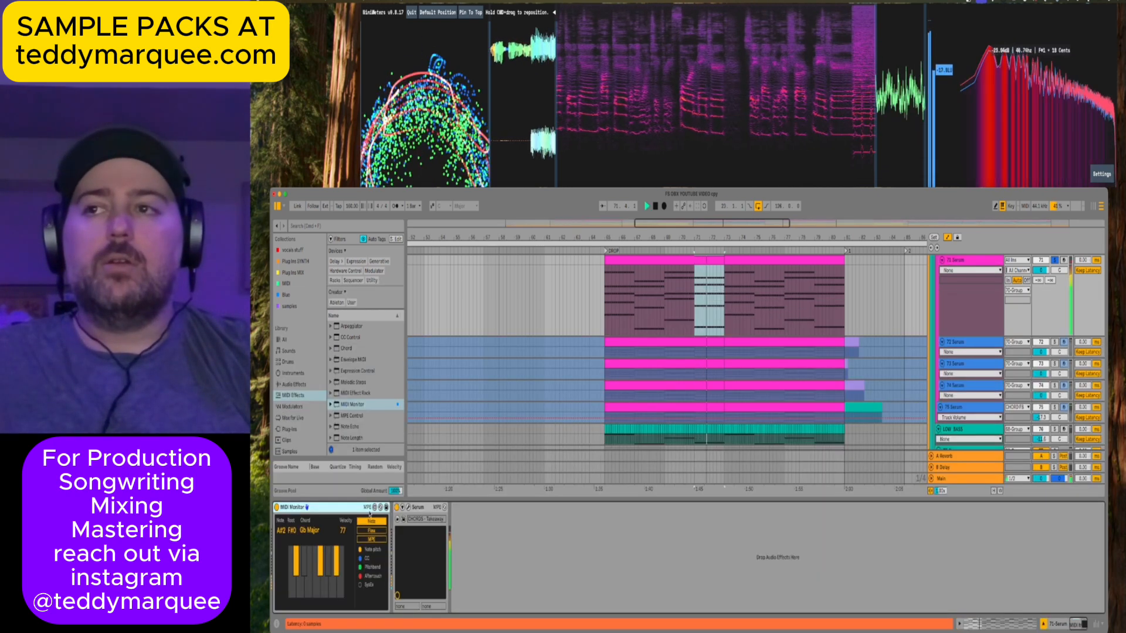
pyautogui.press('space')
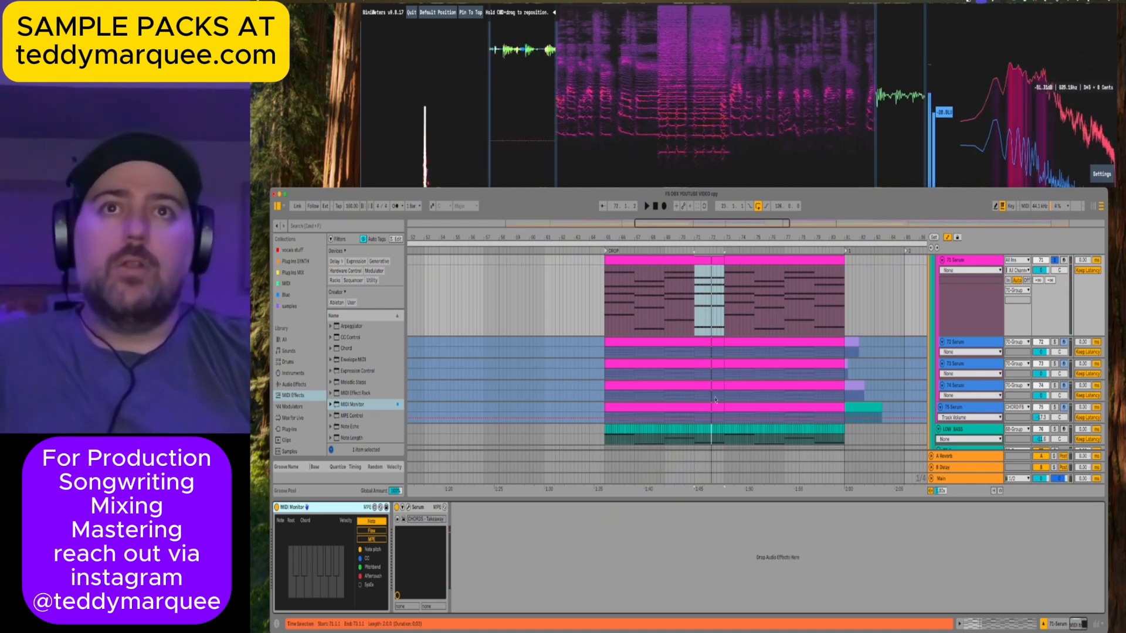
# Select the first eight bars of the 71 Serum clip and look over the notes of its full chord progression.
pyautogui.click(655, 260)
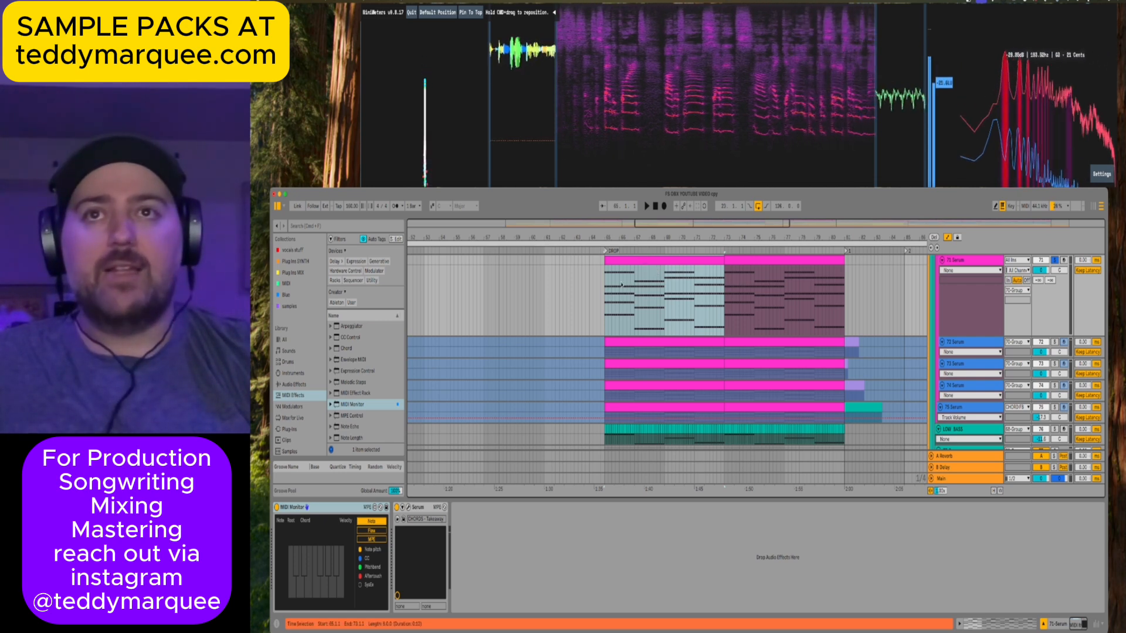
pyautogui.doubleClick(626, 257)
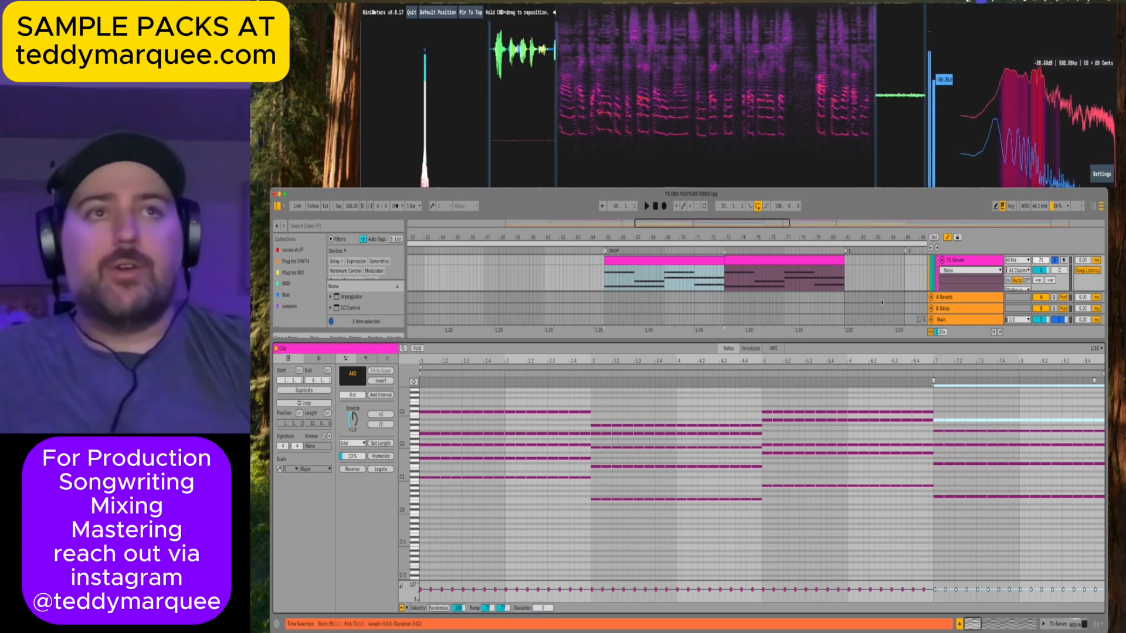
pyautogui.hotkey('shift', 'Tab')
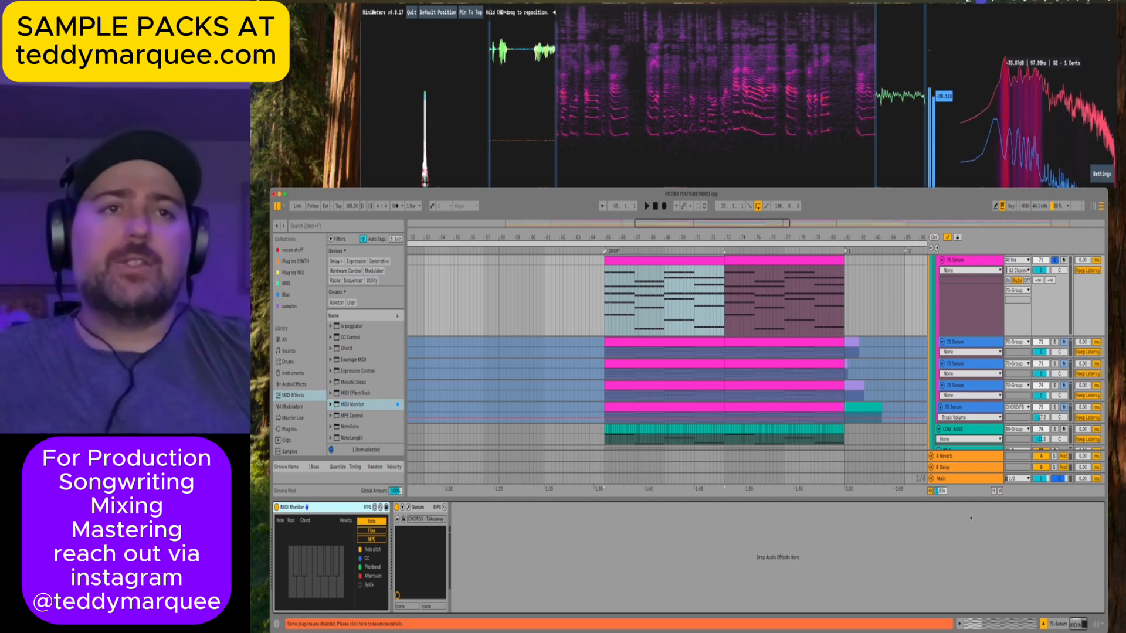
# Open the clips on the 72, 73, 74 and 75 Serum tracks in turn to compare their chord notes.
pyautogui.scroll(2, 650, 283)
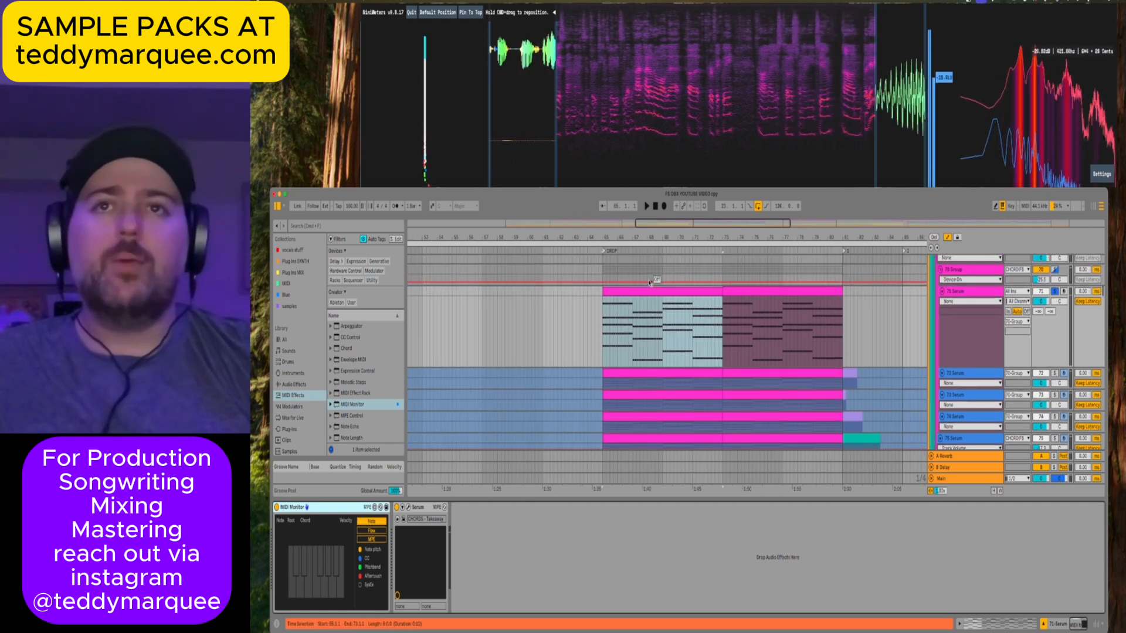
pyautogui.doubleClick(666, 370)
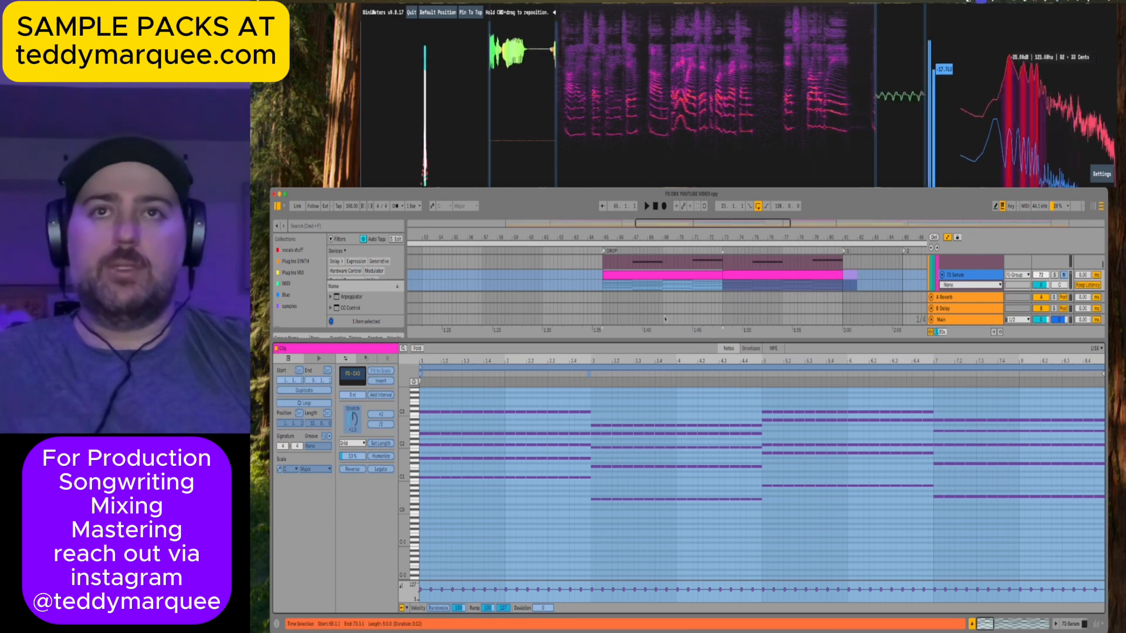
pyautogui.scroll(-1, 659, 270)
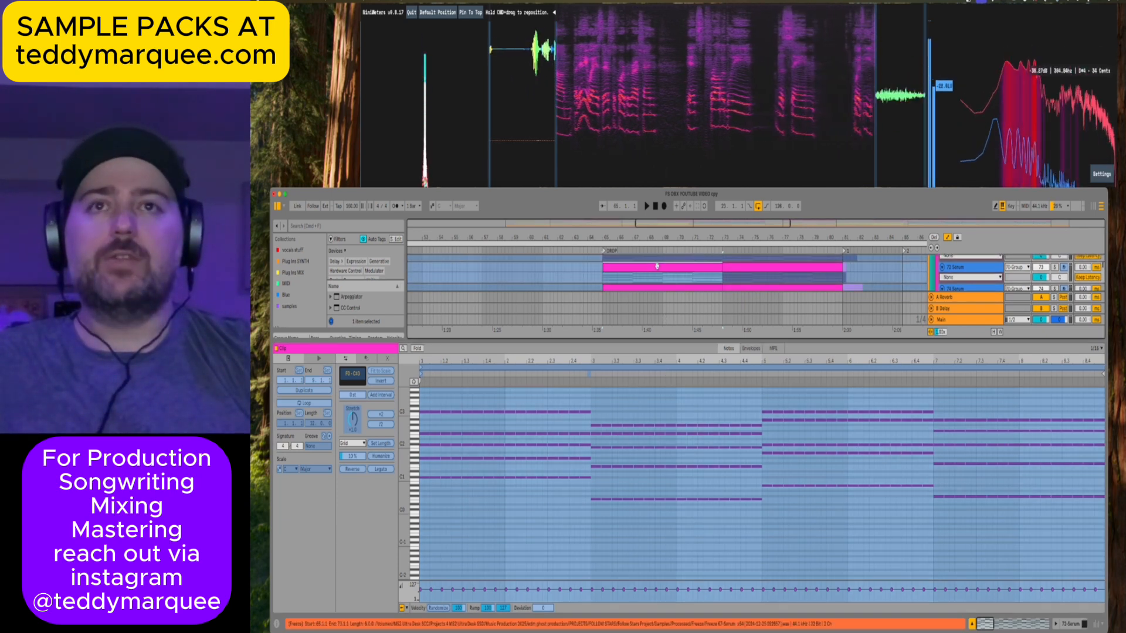
pyautogui.scroll(-2, 657, 270)
pyautogui.click(656, 280)
pyautogui.scroll(-1, 655, 279)
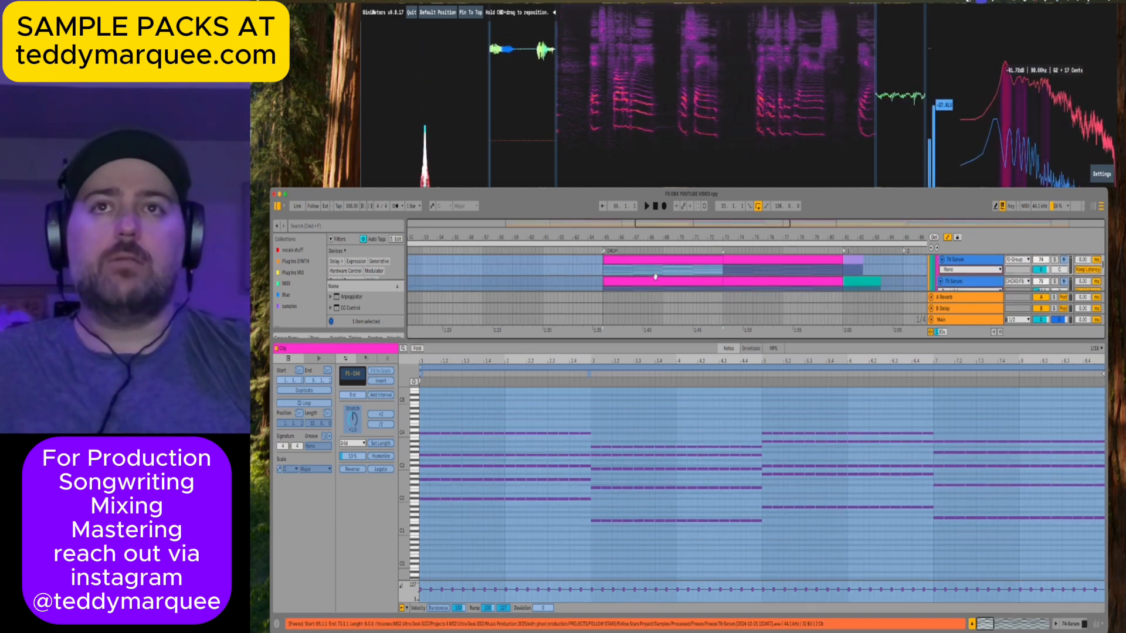
pyautogui.click(656, 279)
pyautogui.scroll(-2, 656, 280)
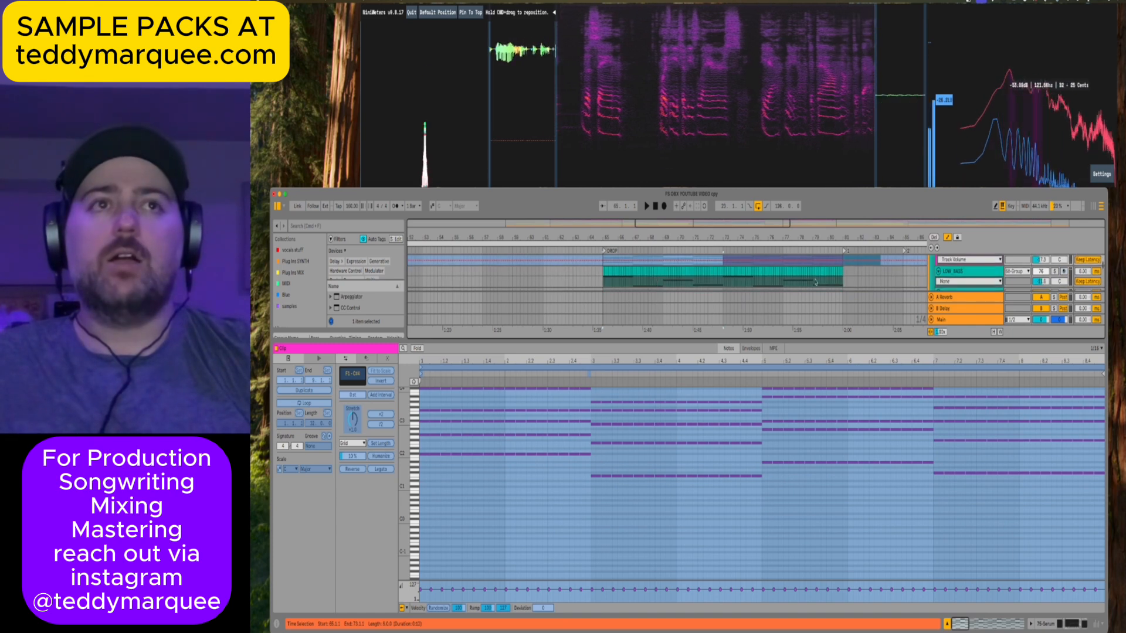
# Check the LOW BASS track's devices and open the Serum synth on the 71 Serum track to examine its patch.
pyautogui.click(967, 273)
pyautogui.scroll(5, 716, 330)
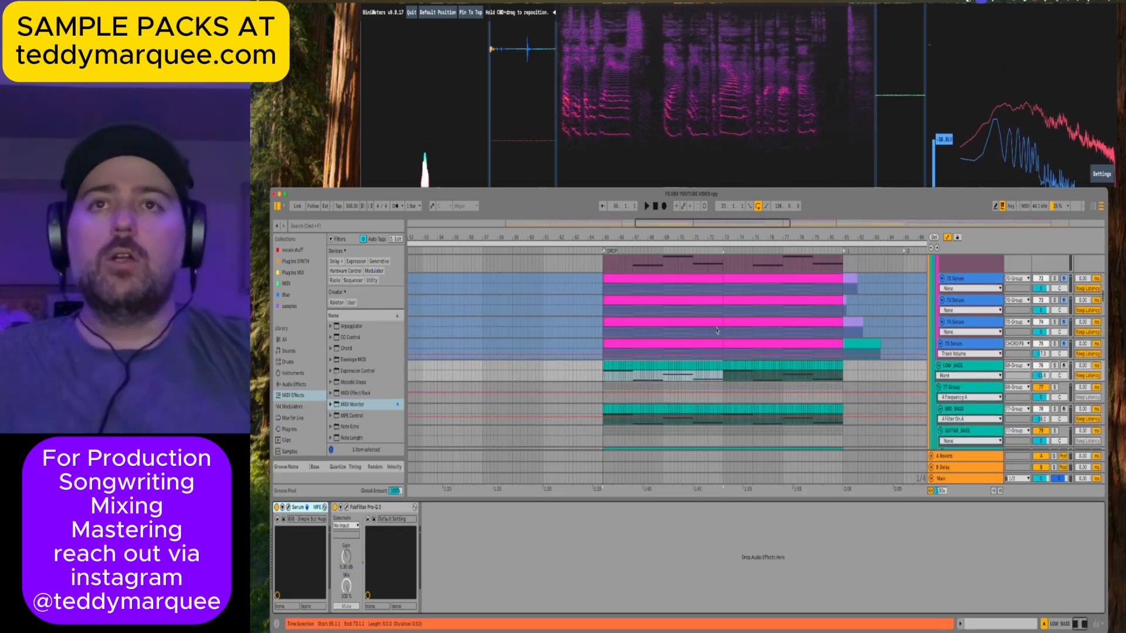
pyautogui.click(715, 327)
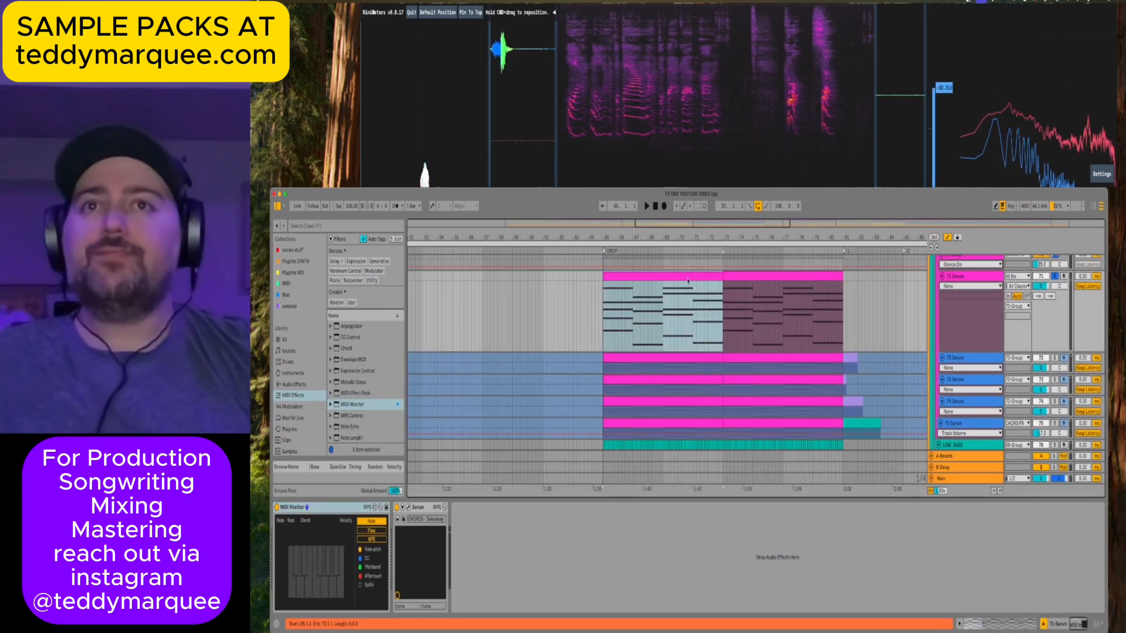
pyautogui.click(978, 276)
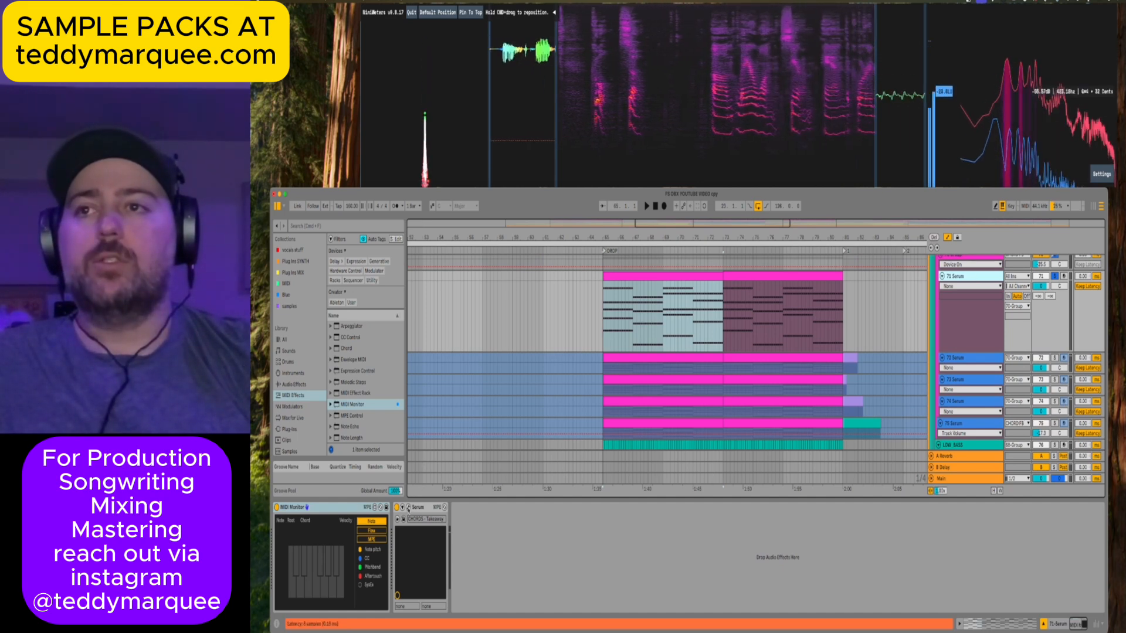
pyautogui.click(408, 508)
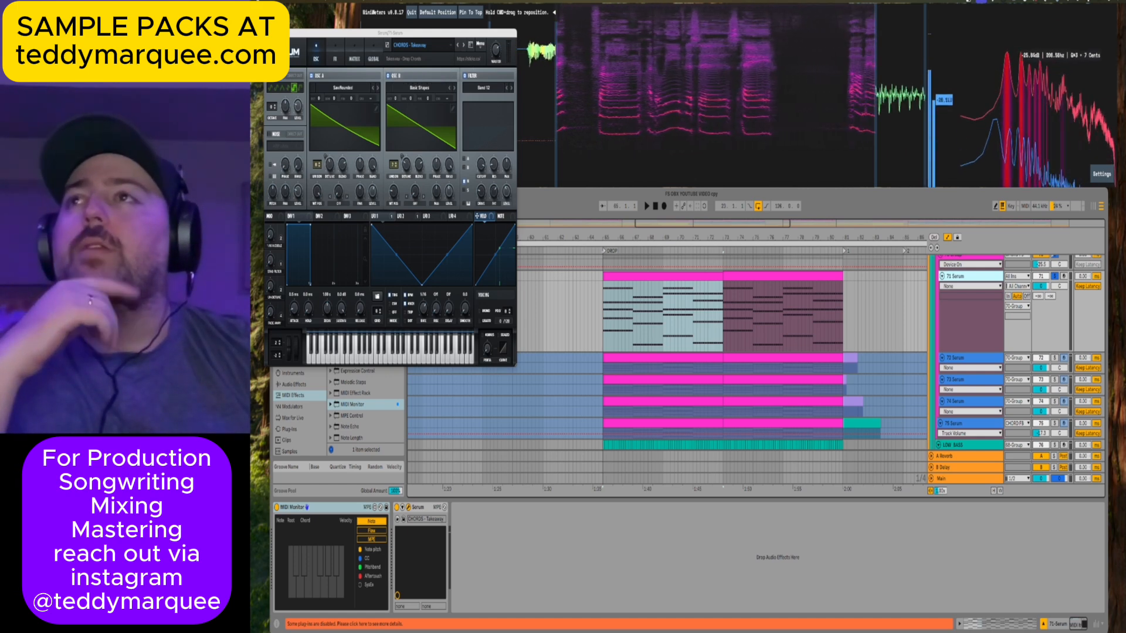
pyautogui.press('super+alt+p')
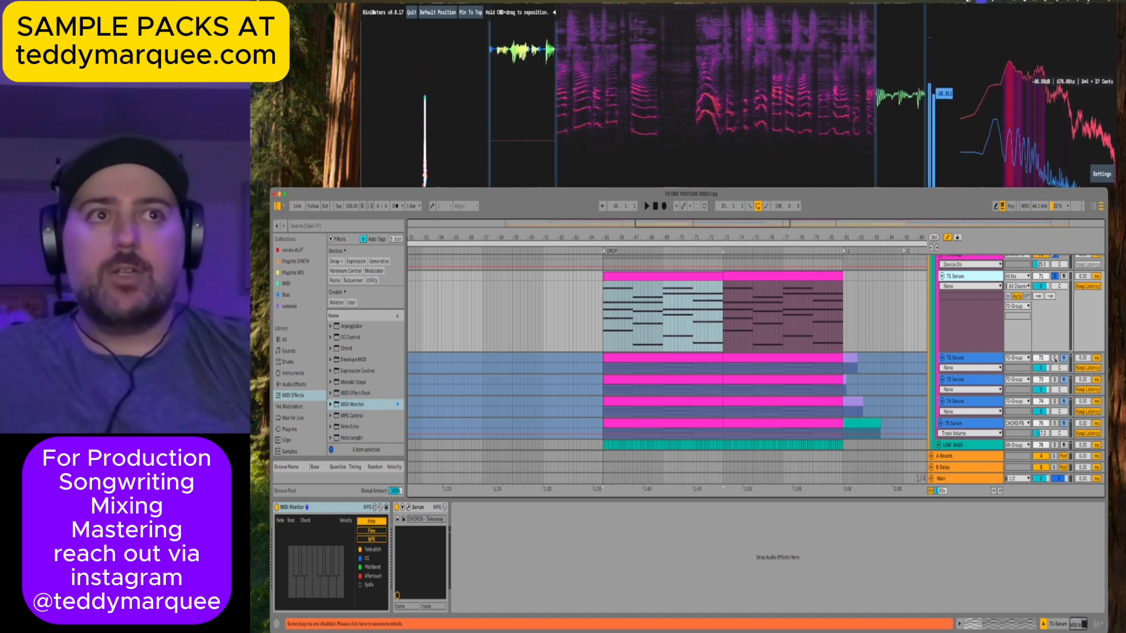
# Play the drop chords while soloing the 71, 72 and 73 Serum tracks in turn to hear each layer.
pyautogui.click(1055, 358)
pyautogui.click(1054, 275)
pyautogui.press('space')
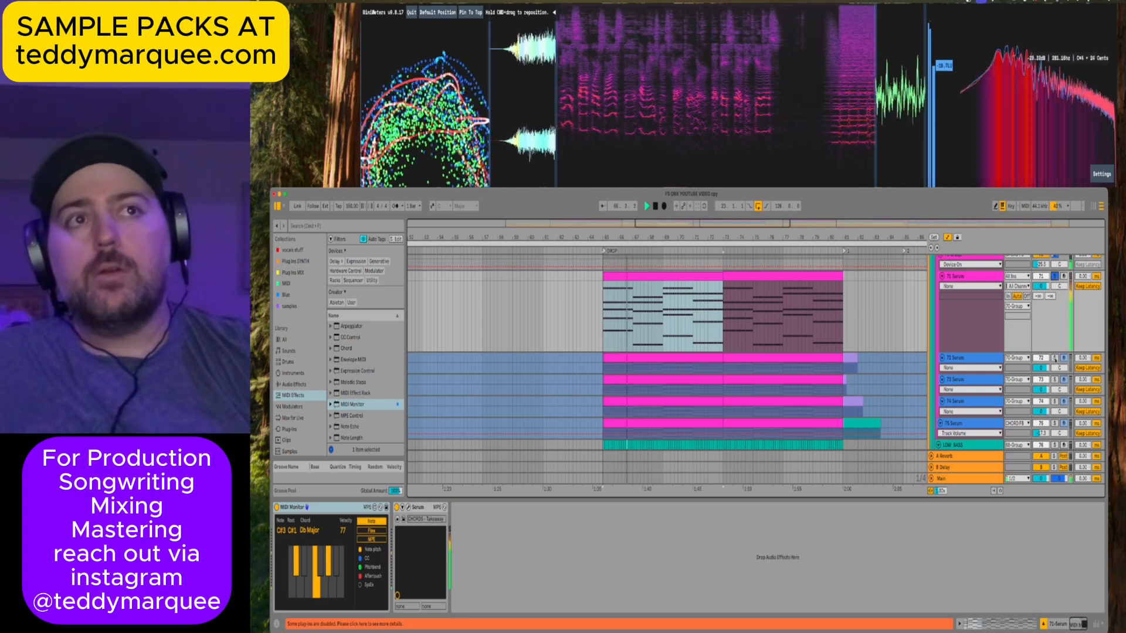
pyautogui.click(1055, 358)
pyautogui.scroll(-2, 1054, 355)
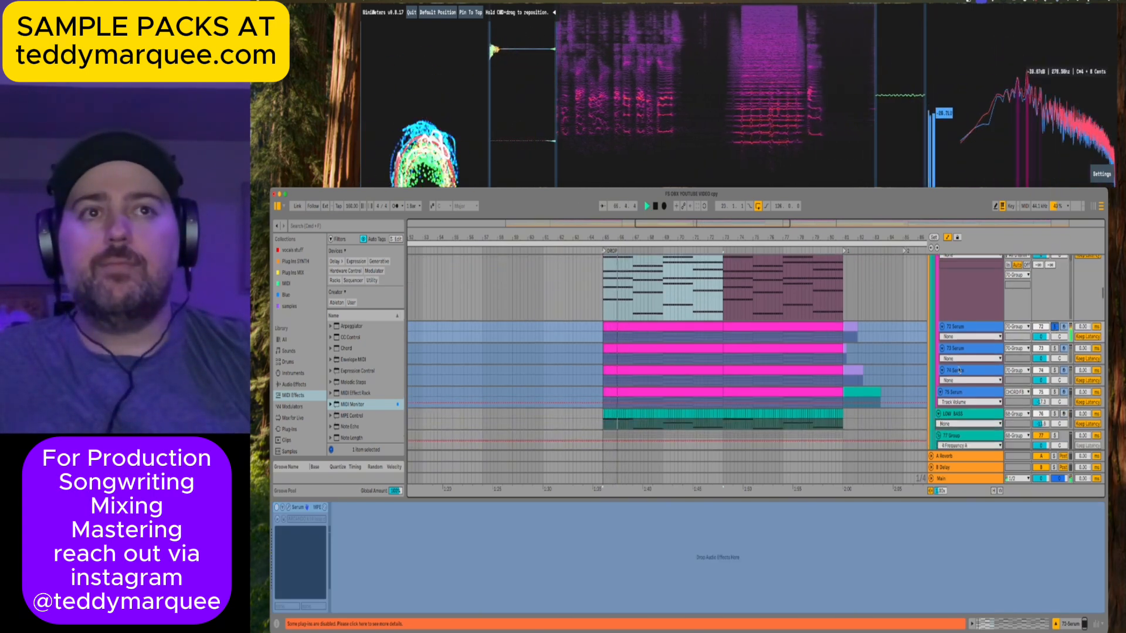
pyautogui.click(1054, 349)
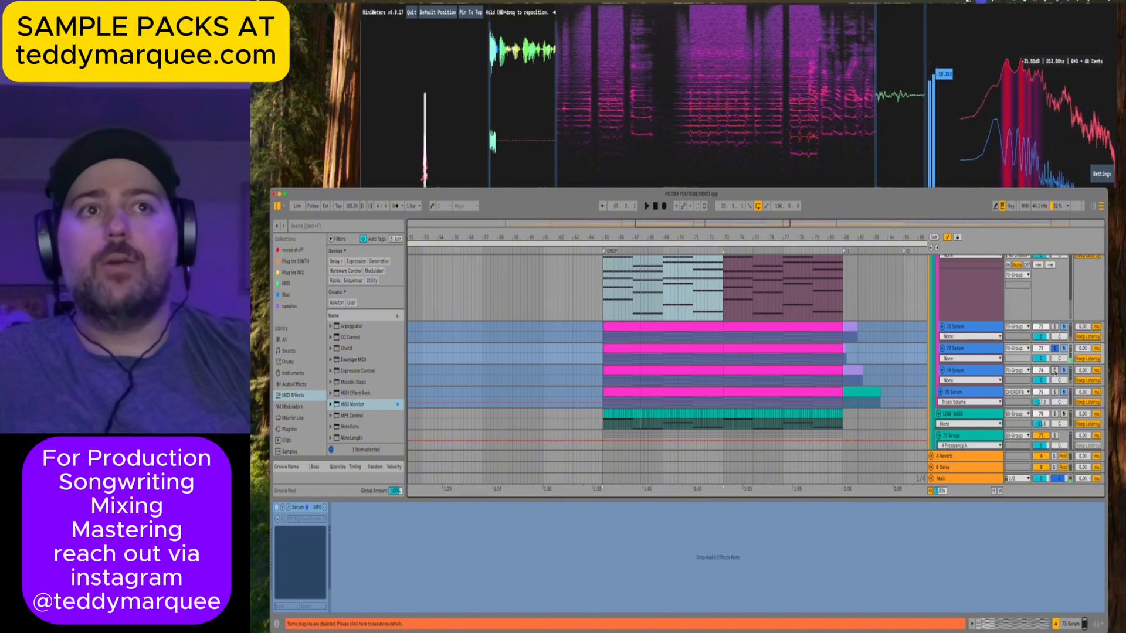
# Solo the 74 and 75 Serum tracks in turn during playback and show each track's devices.
pyautogui.click(1054, 371)
pyautogui.press('space')
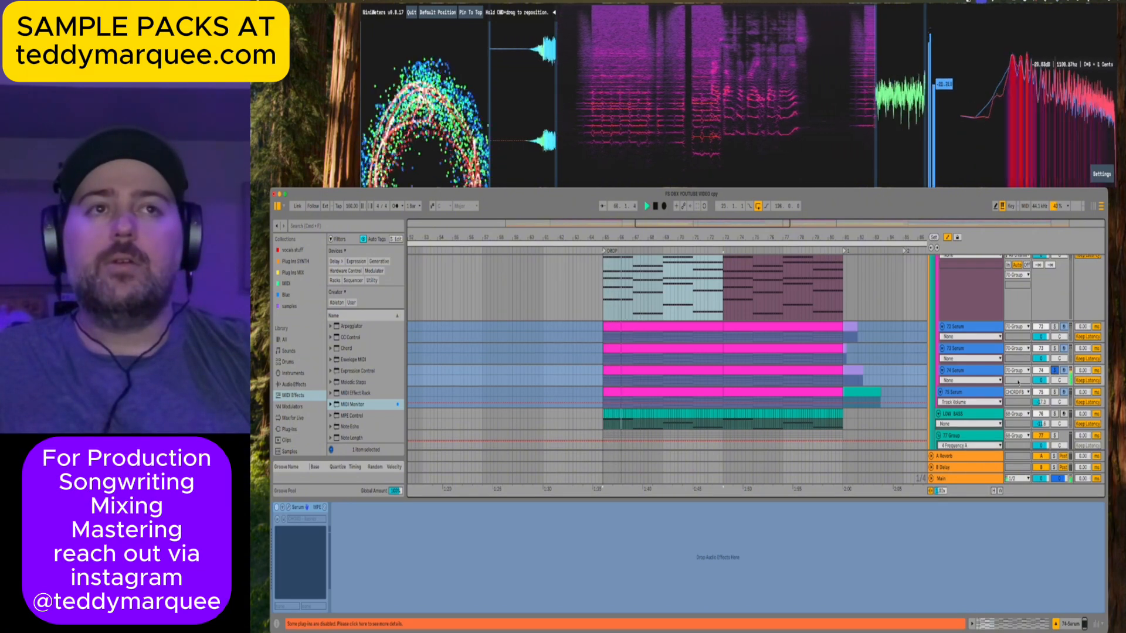
pyautogui.click(980, 371)
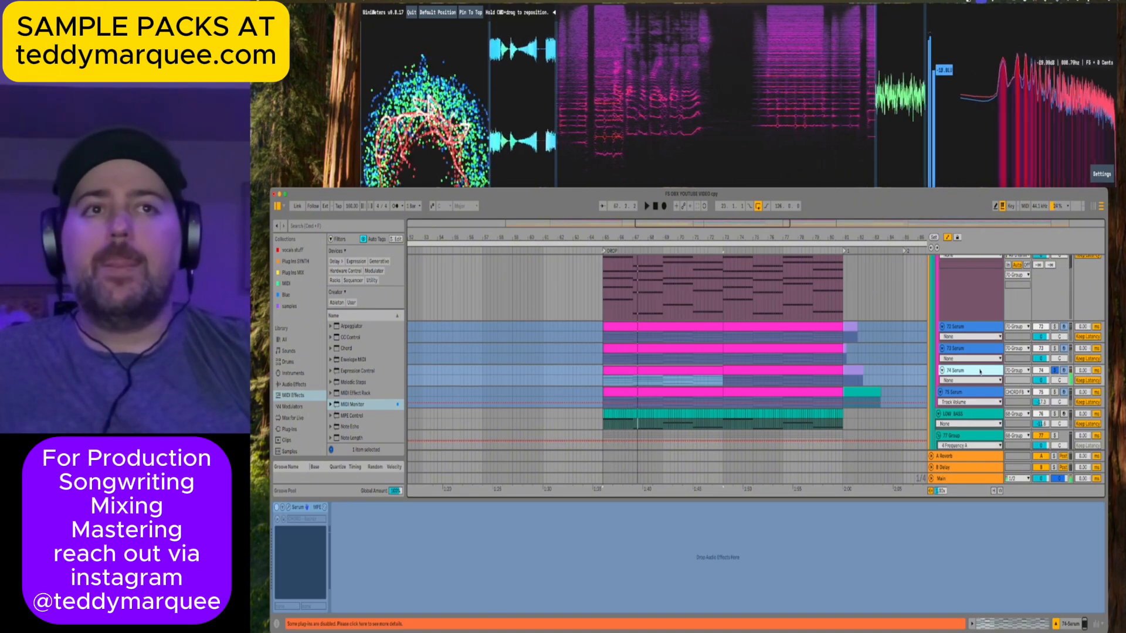
pyautogui.click(1055, 392)
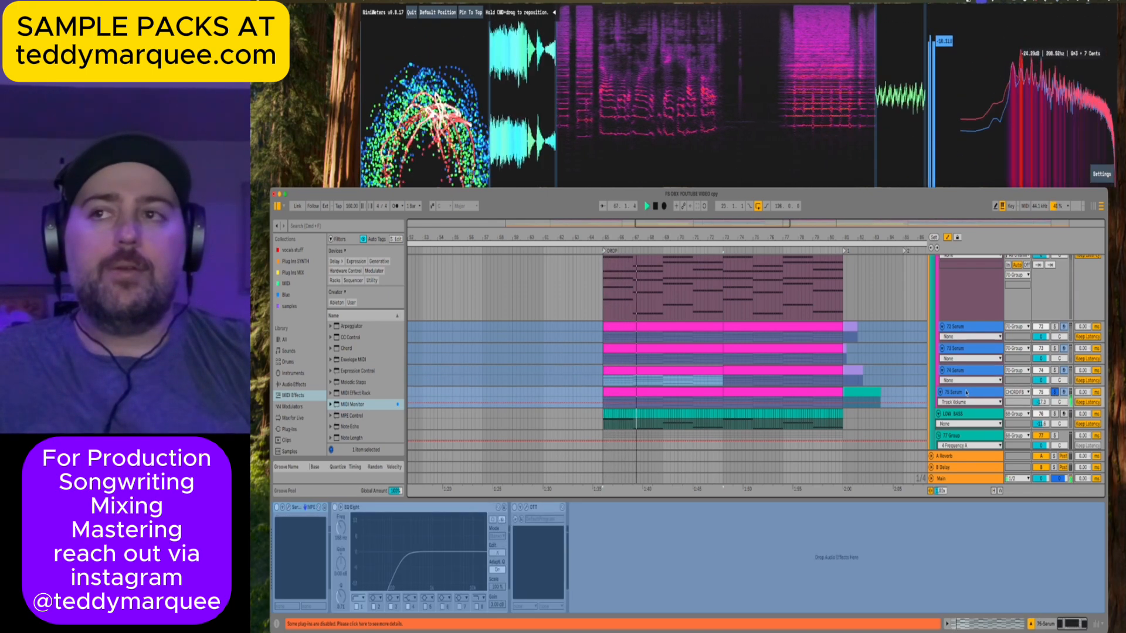
pyautogui.click(967, 391)
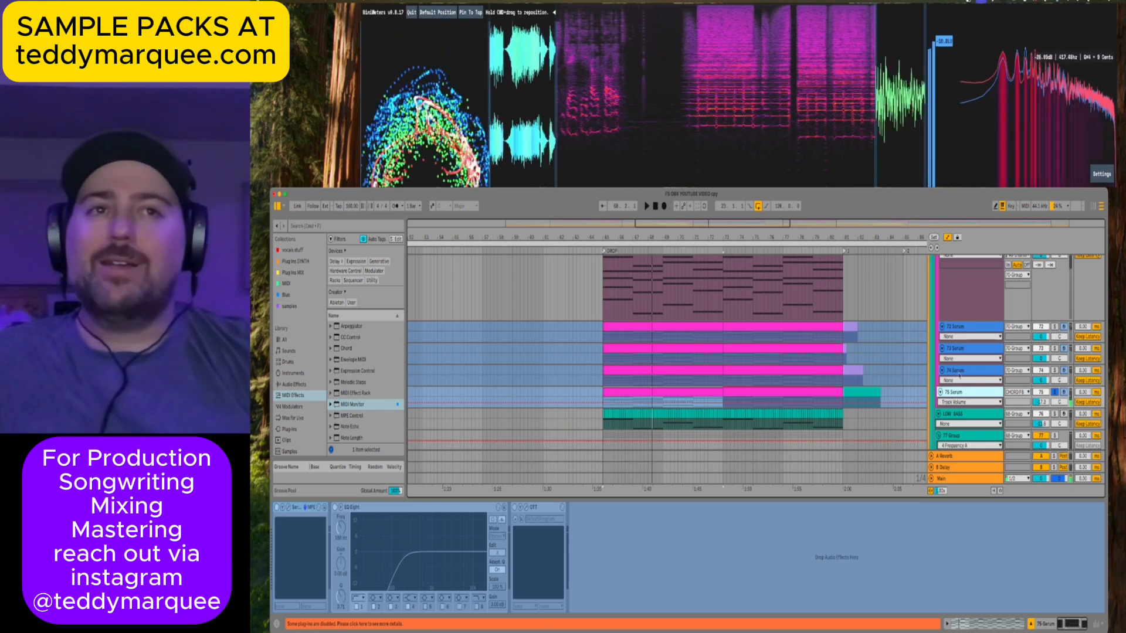
# Look over the tracks inside the CHORD FB group and show the 70 Group's effect chain with EQ Eight.
pyautogui.scroll(3, 958, 384)
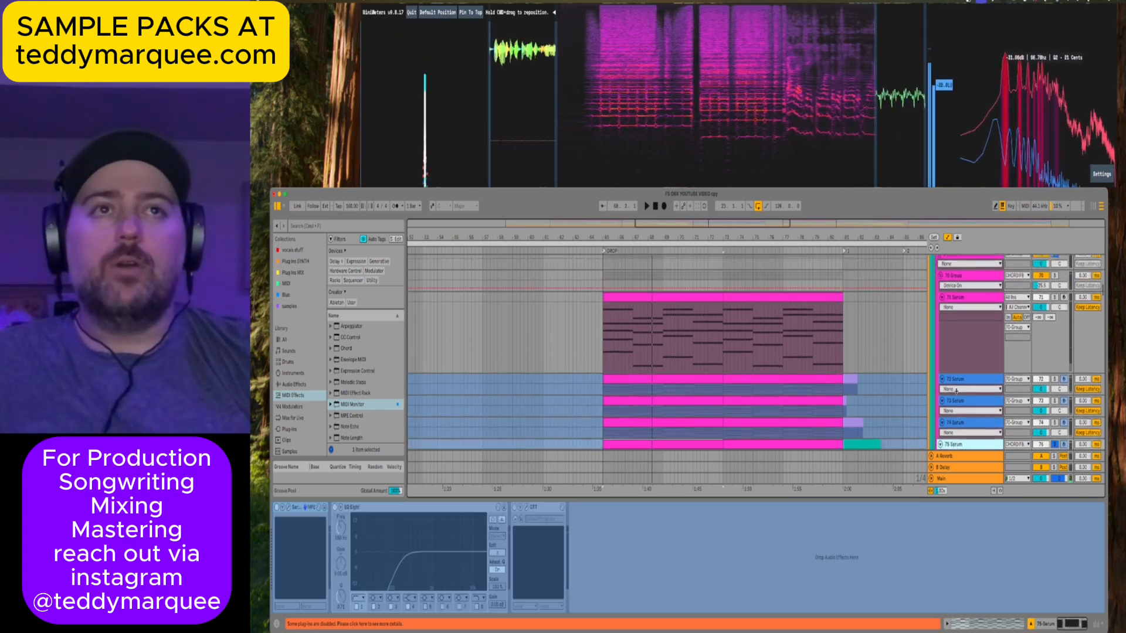
pyautogui.scroll(3, 956, 390)
pyautogui.scroll(-5, 949, 314)
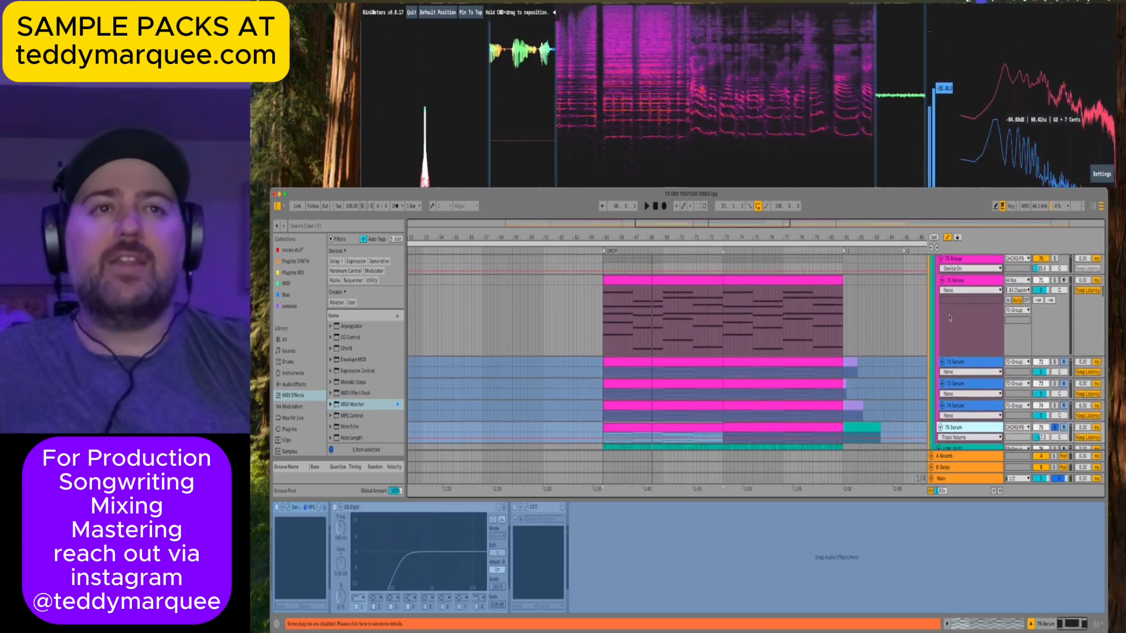
pyautogui.click(1031, 623)
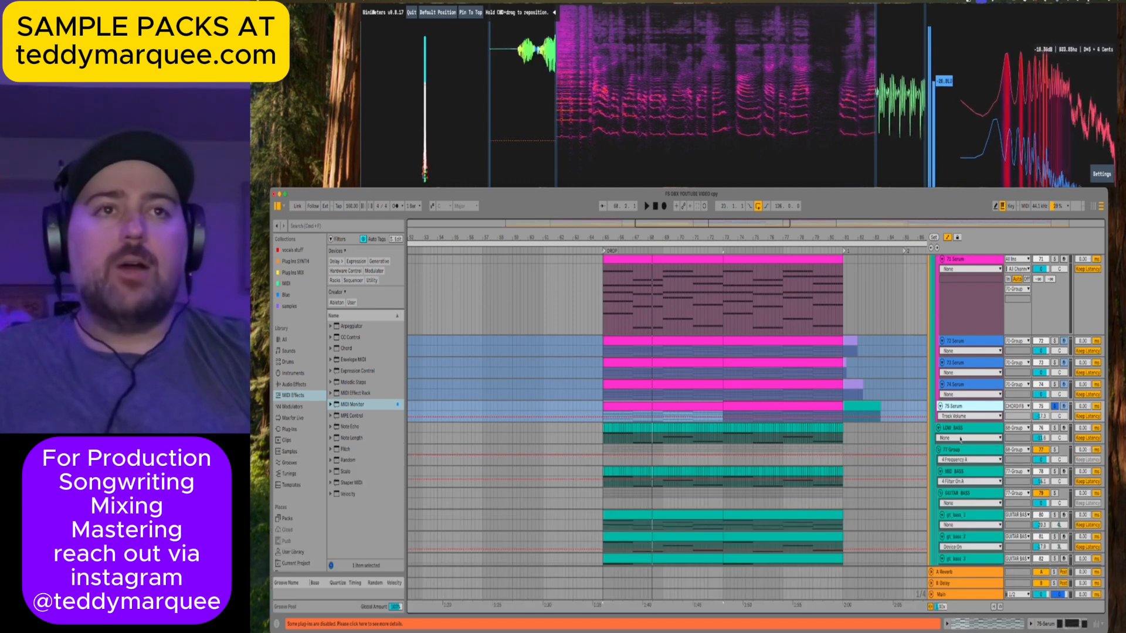
pyautogui.scroll(6, 960, 407)
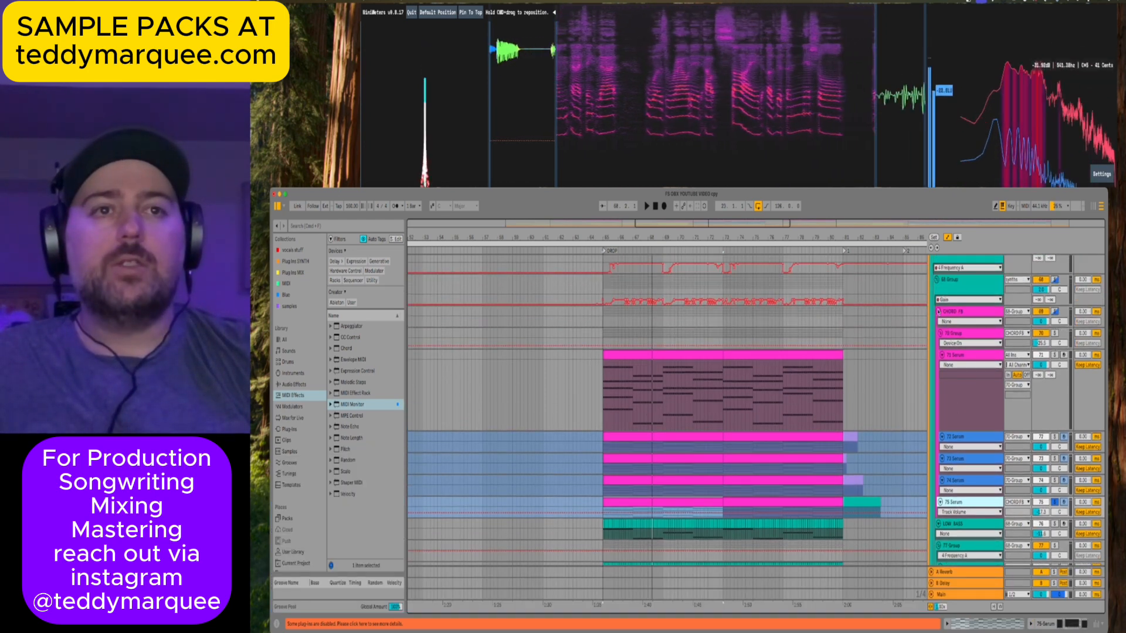
pyautogui.click(939, 312)
pyautogui.click(939, 312)
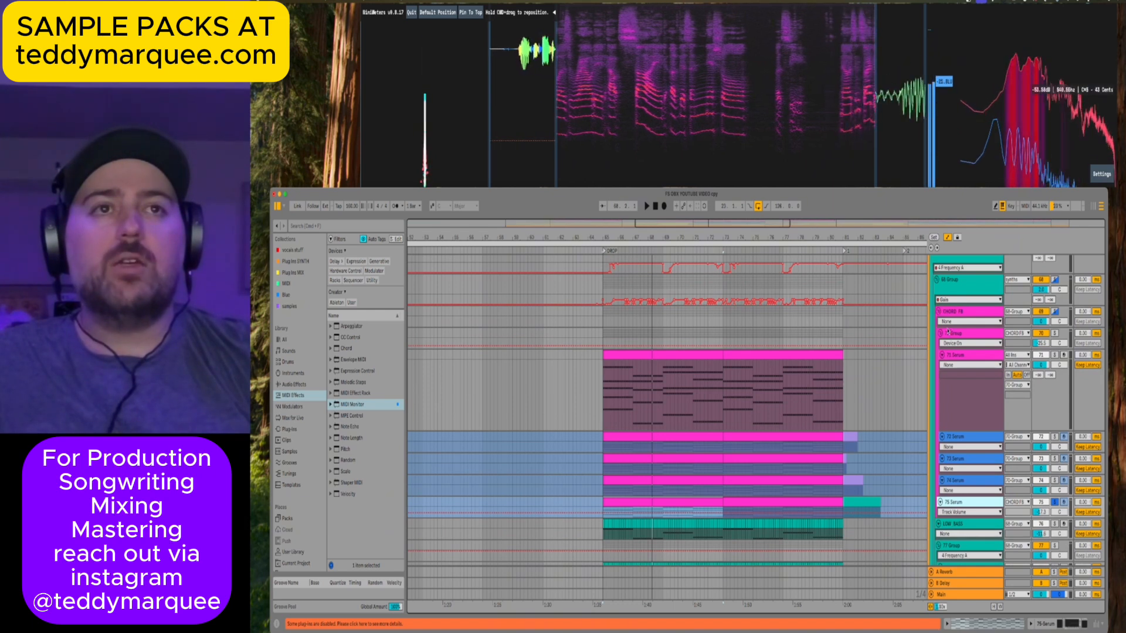
pyautogui.click(950, 333)
pyautogui.doubleClick(951, 334)
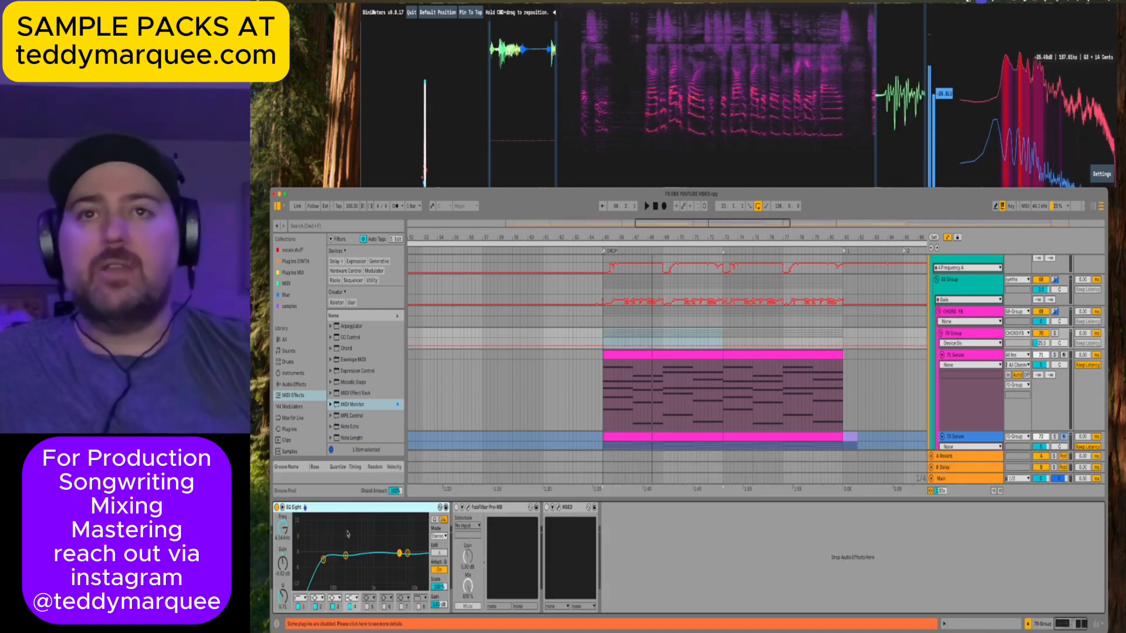
# Show the 75 Serum track's chain with EQ Eight and OTT, and review where the track sits among the chord layers.
pyautogui.scroll(-5, 978, 349)
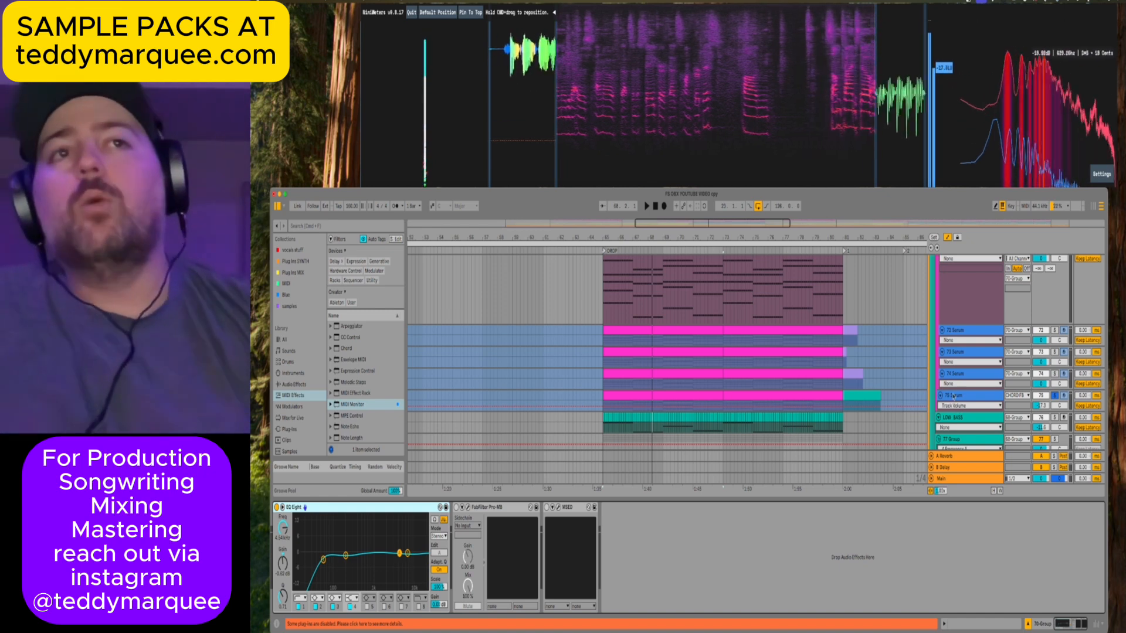
pyautogui.scroll(1, 951, 402)
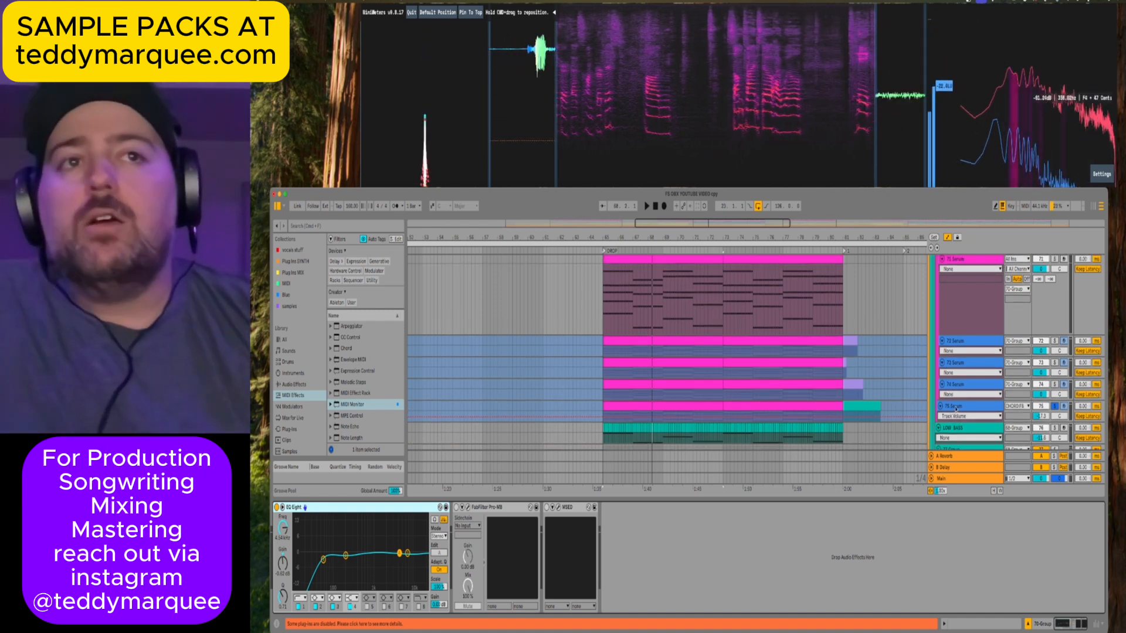
pyautogui.click(955, 407)
pyautogui.click(681, 407)
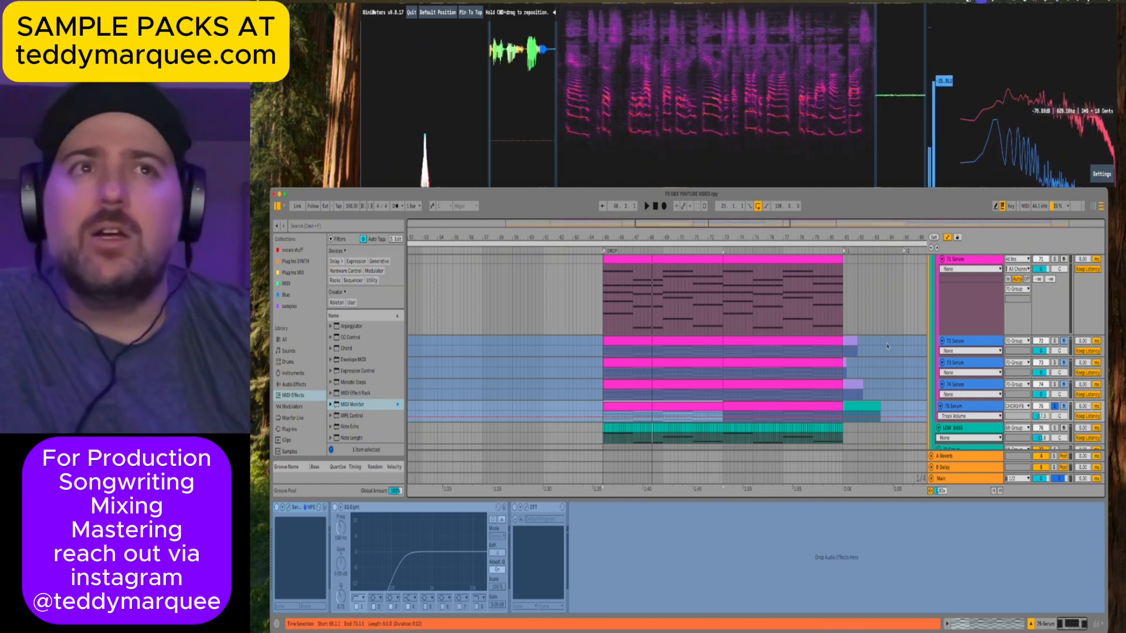
pyautogui.scroll(1, 888, 347)
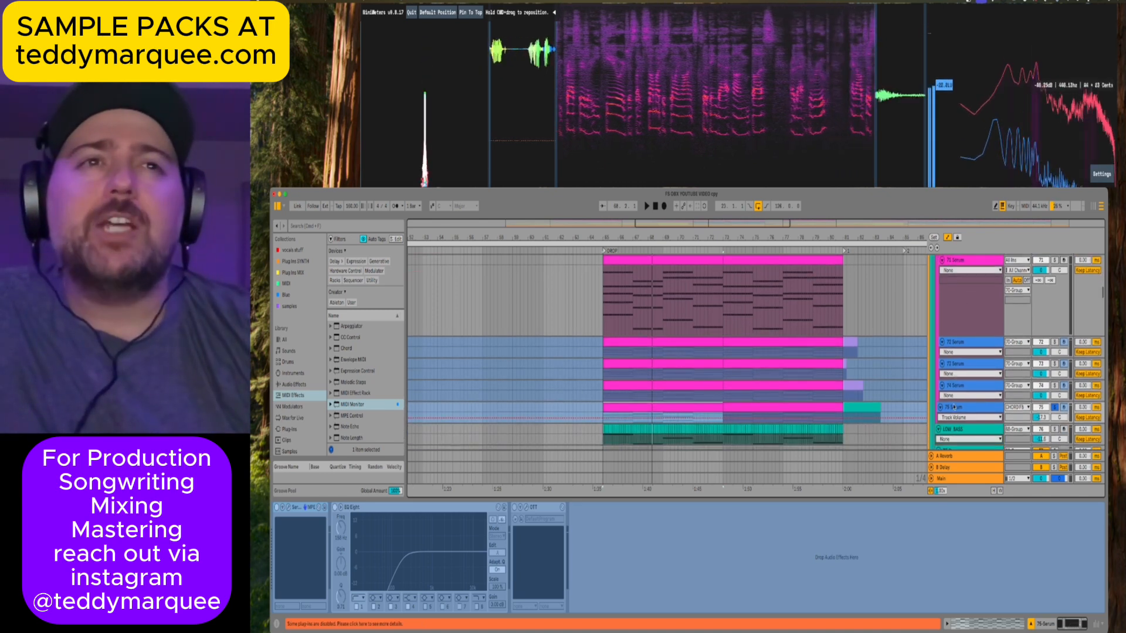
pyautogui.click(954, 407)
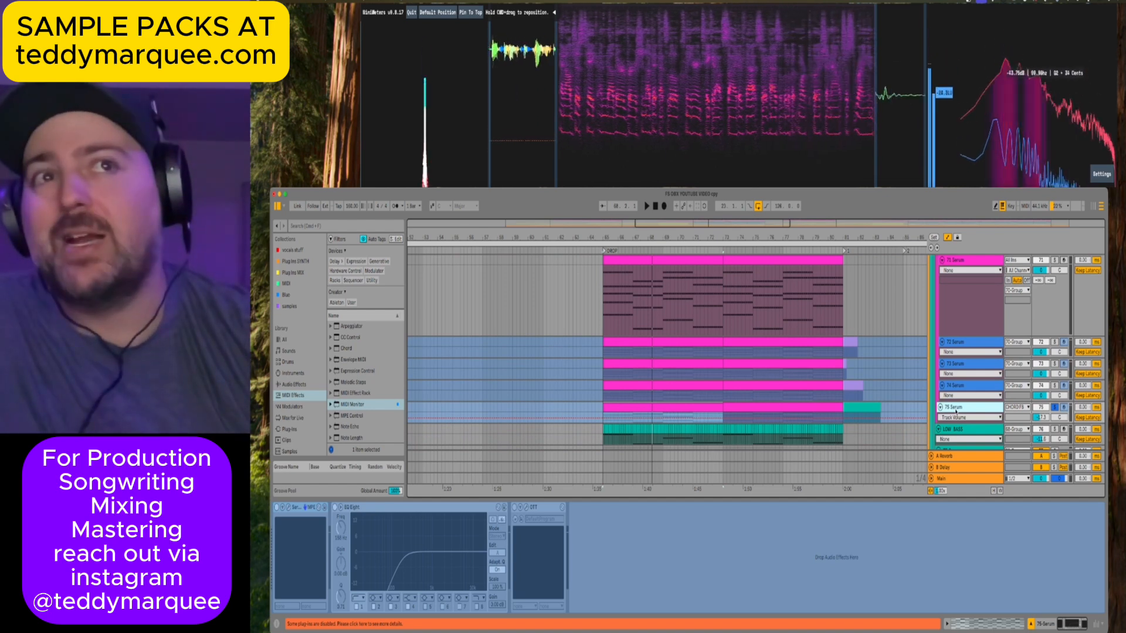
pyautogui.press('super+g')
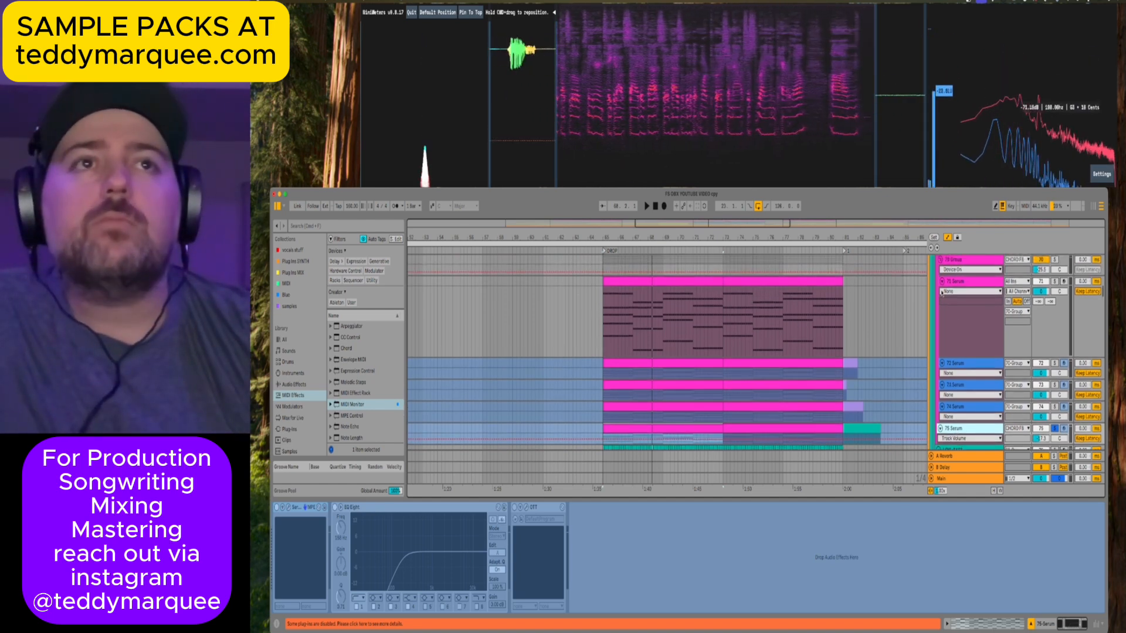
pyautogui.scroll(1, 942, 293)
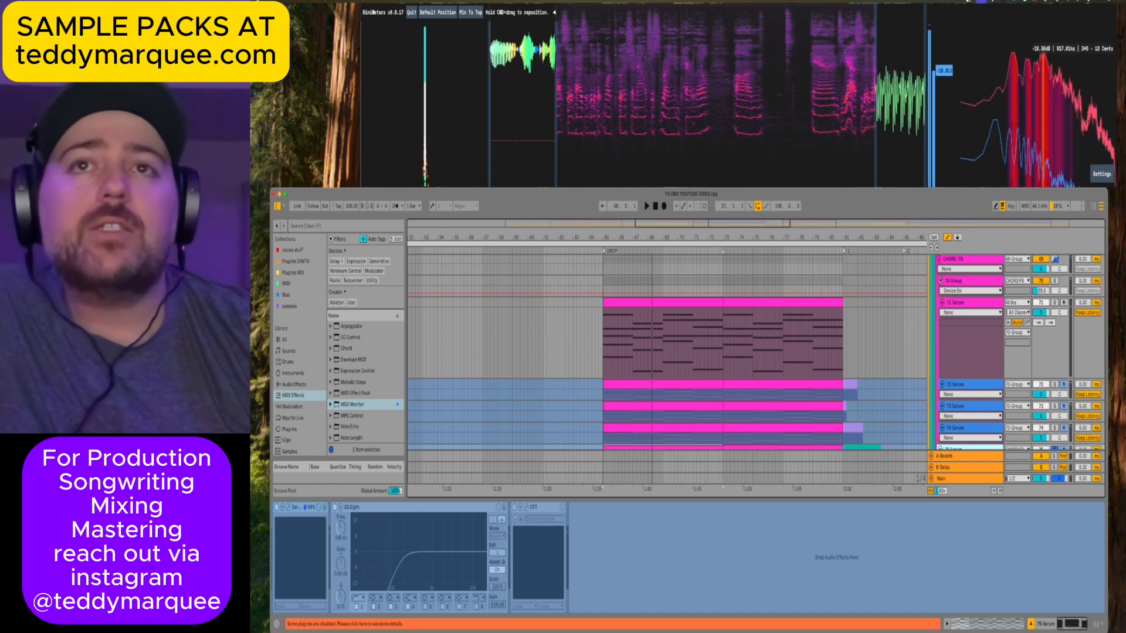
# Collapse the 70 Group, solo the LOW BASS track and play it from the start of the drop.
pyautogui.moveTo(649, 221); pyautogui.dragTo(656, 246)
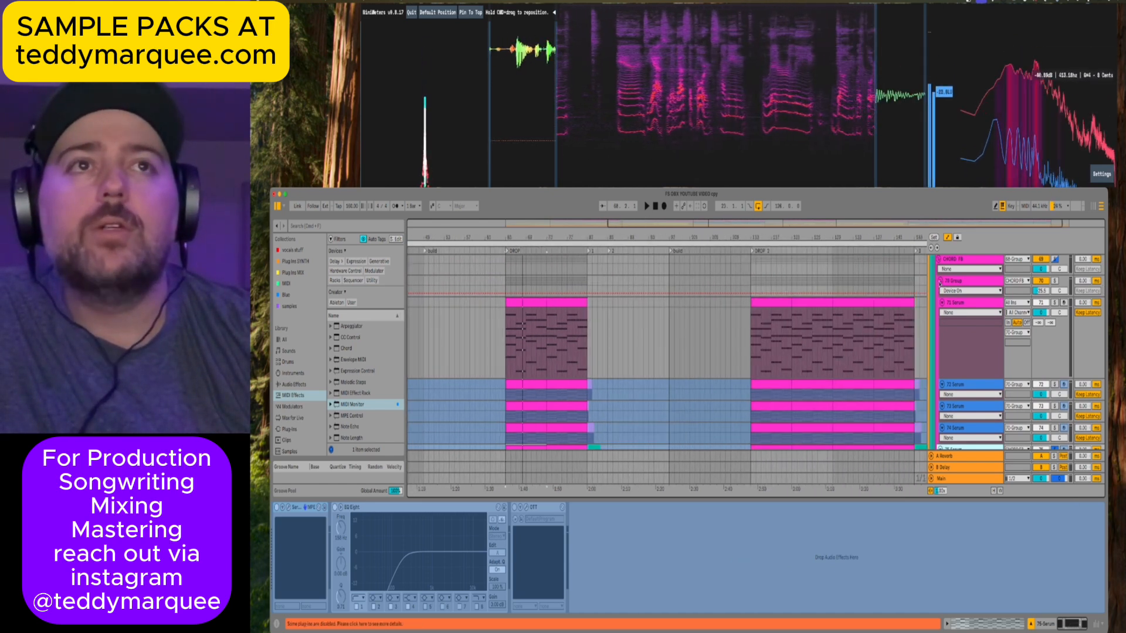
pyautogui.click(940, 282)
pyautogui.scroll(1, 941, 284)
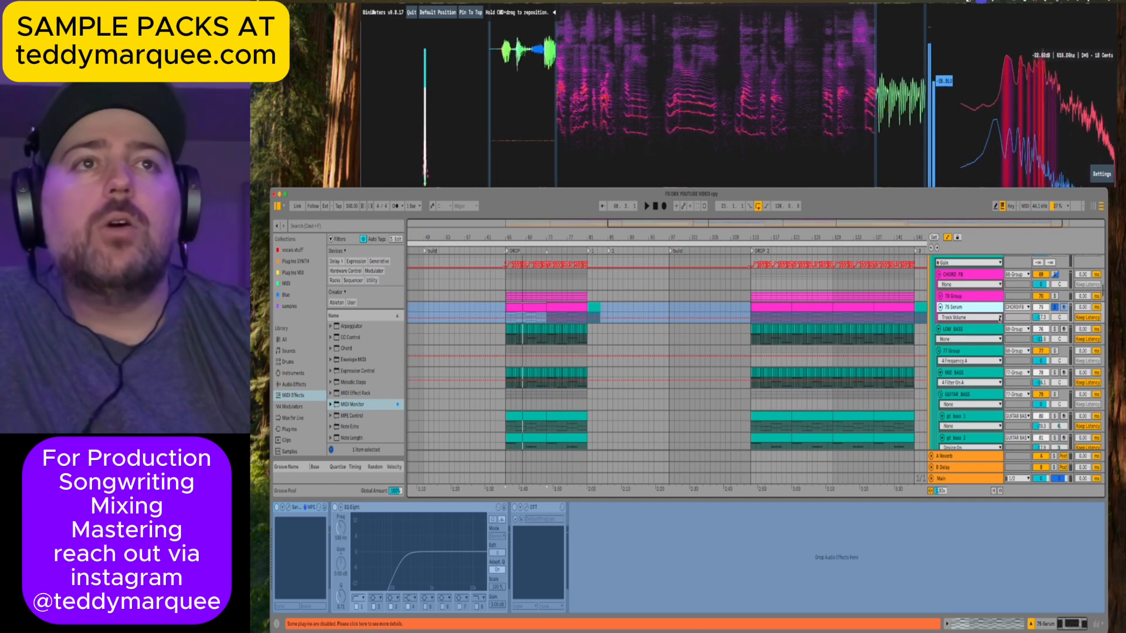
pyautogui.click(499, 339)
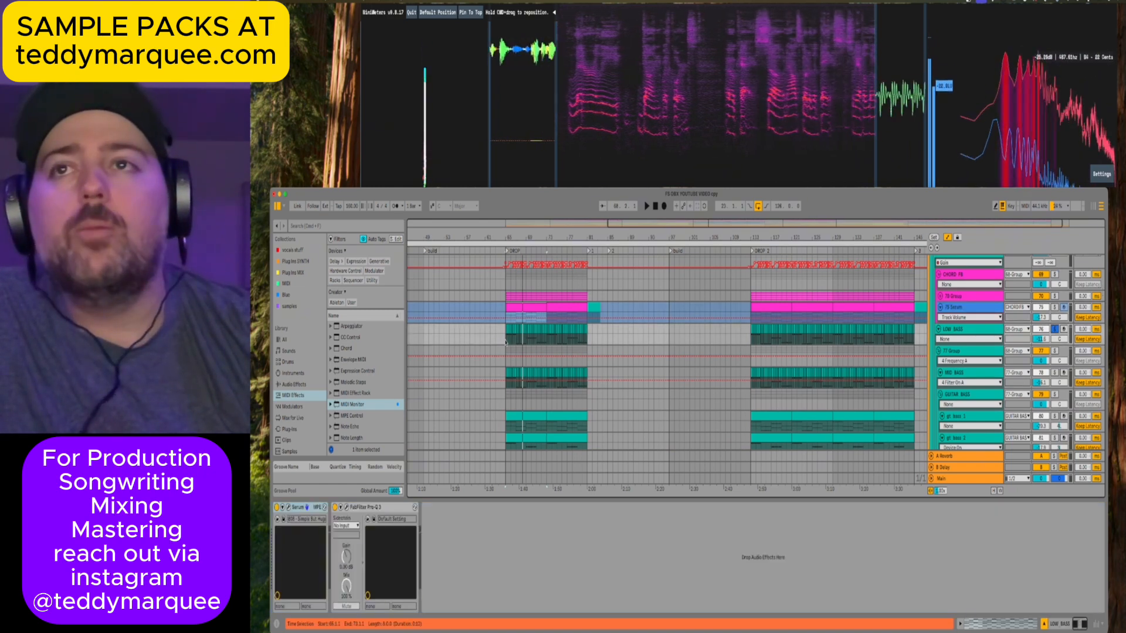
pyautogui.press('space')
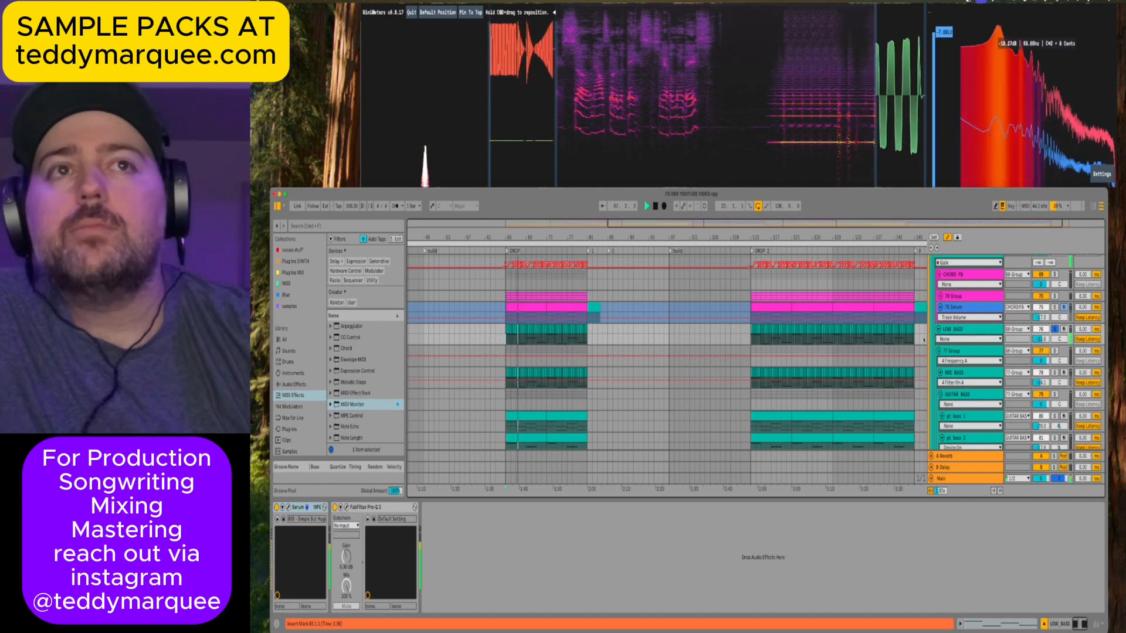
# Enlarge the LOW BASS track and show the MIDI notes of the first eight bars of its drop clips.
pyautogui.moveTo(943, 345); pyautogui.dragTo(943, 395)
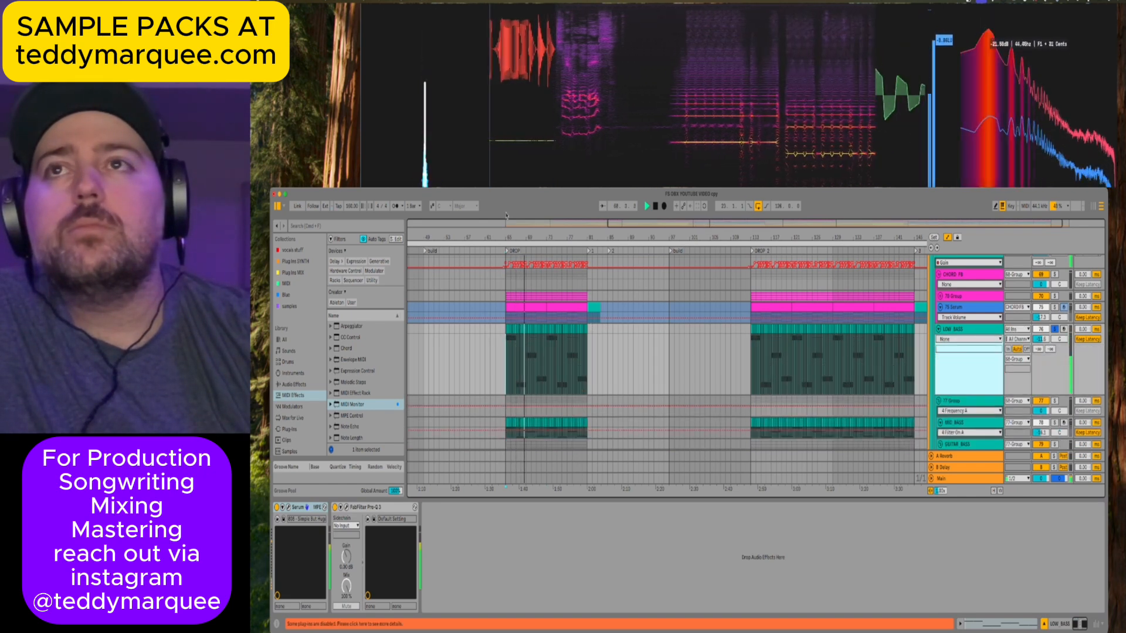
pyautogui.scroll(5, 756, 348)
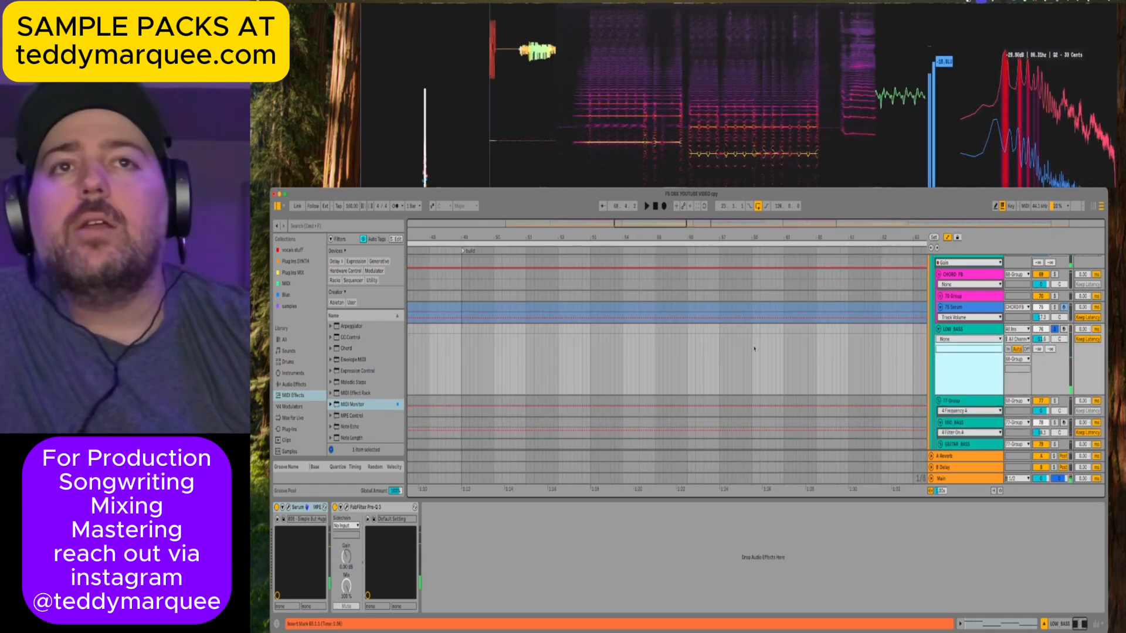
pyautogui.hscroll(3, 656, 341)
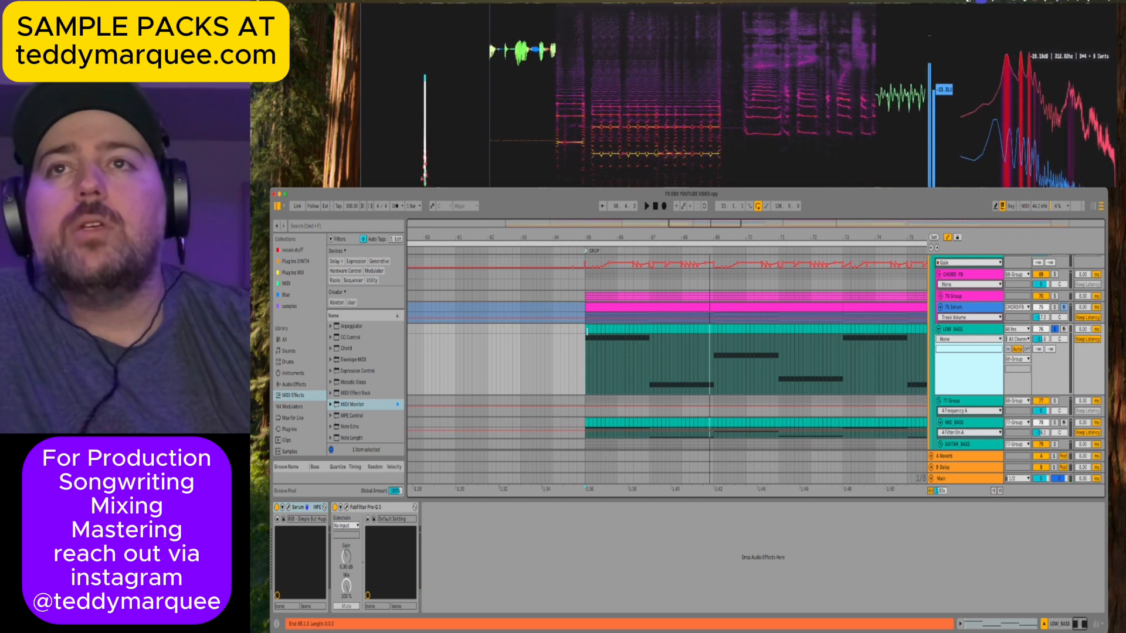
pyautogui.hscroll(8, 596, 330)
pyautogui.hscroll(-3, 714, 354)
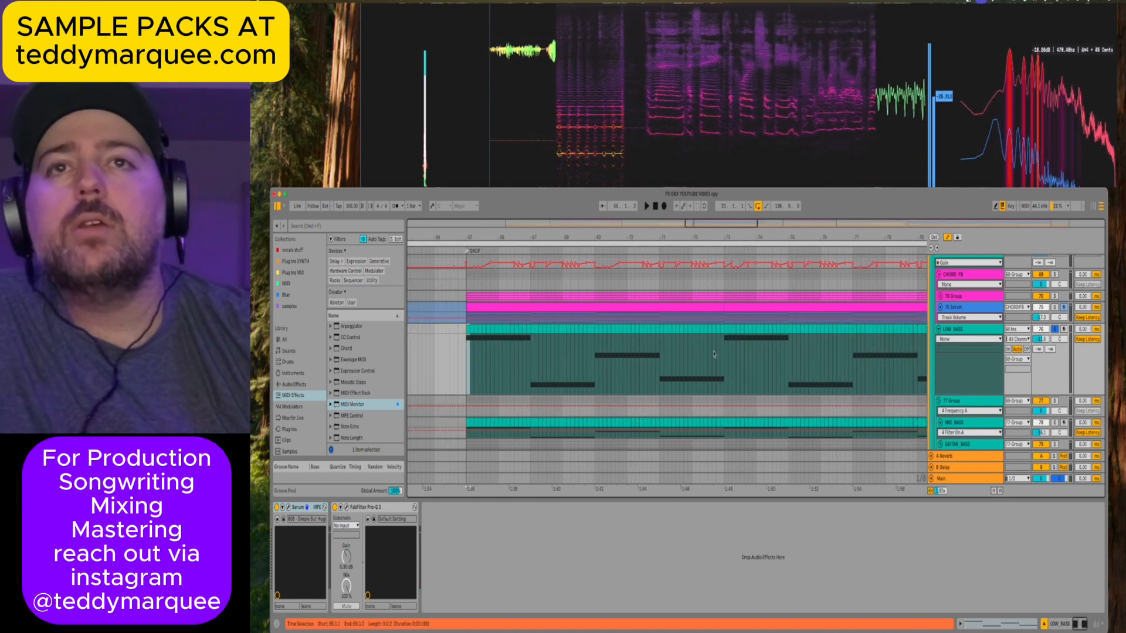
pyautogui.keyDown('shift'); pyautogui.click(724, 350); pyautogui.keyUp('shift')
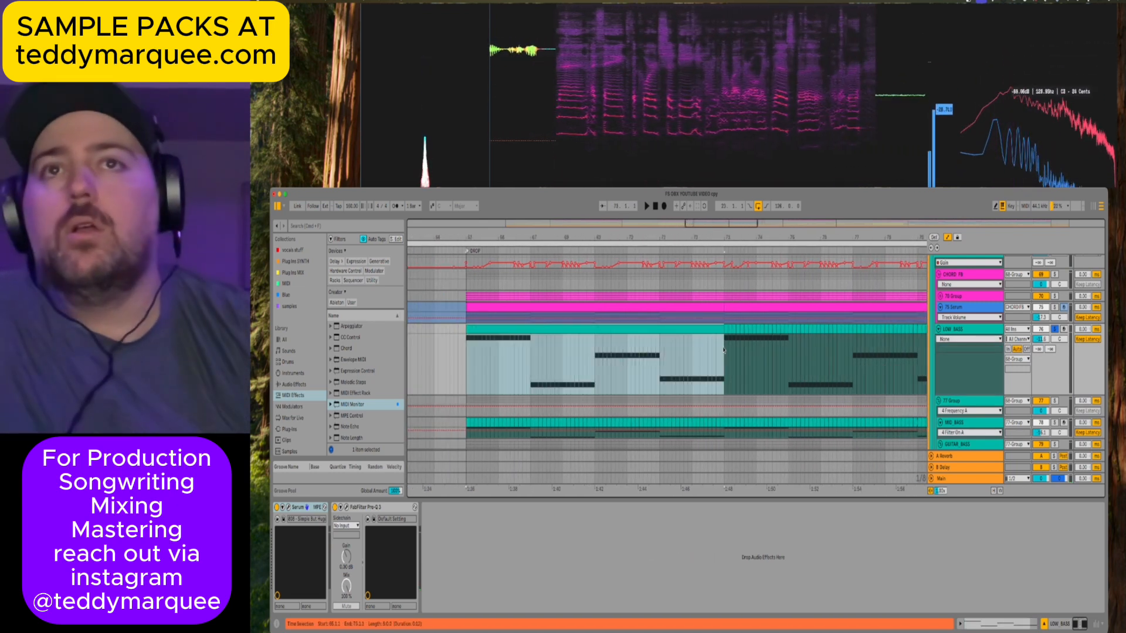
pyautogui.doubleClick(690, 329)
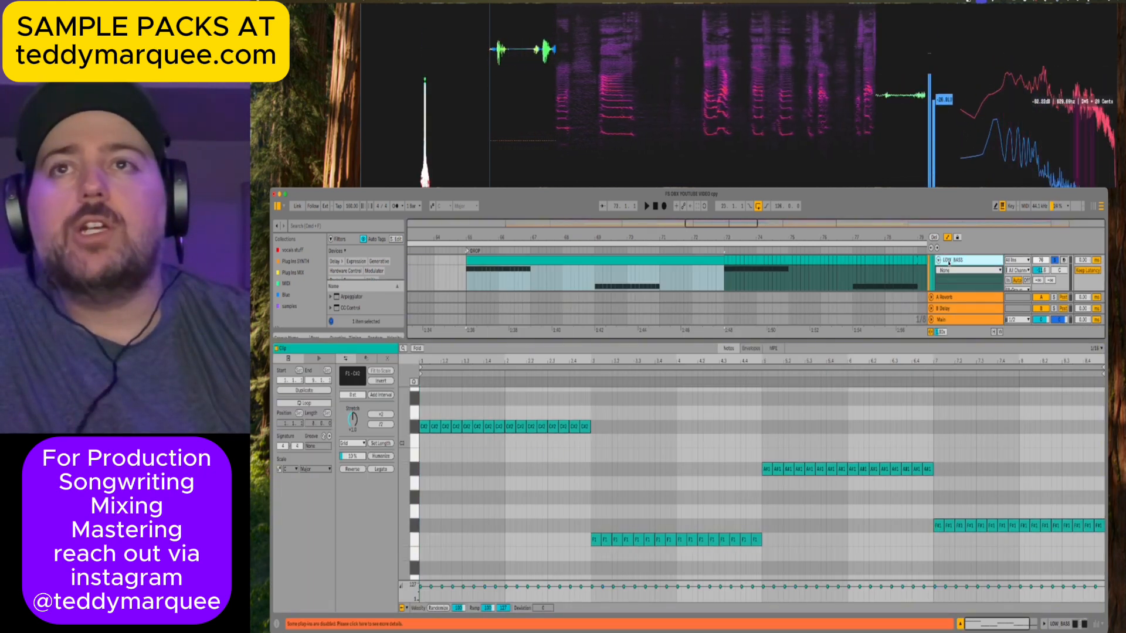
pyautogui.hotkey('shift', 'Tab')
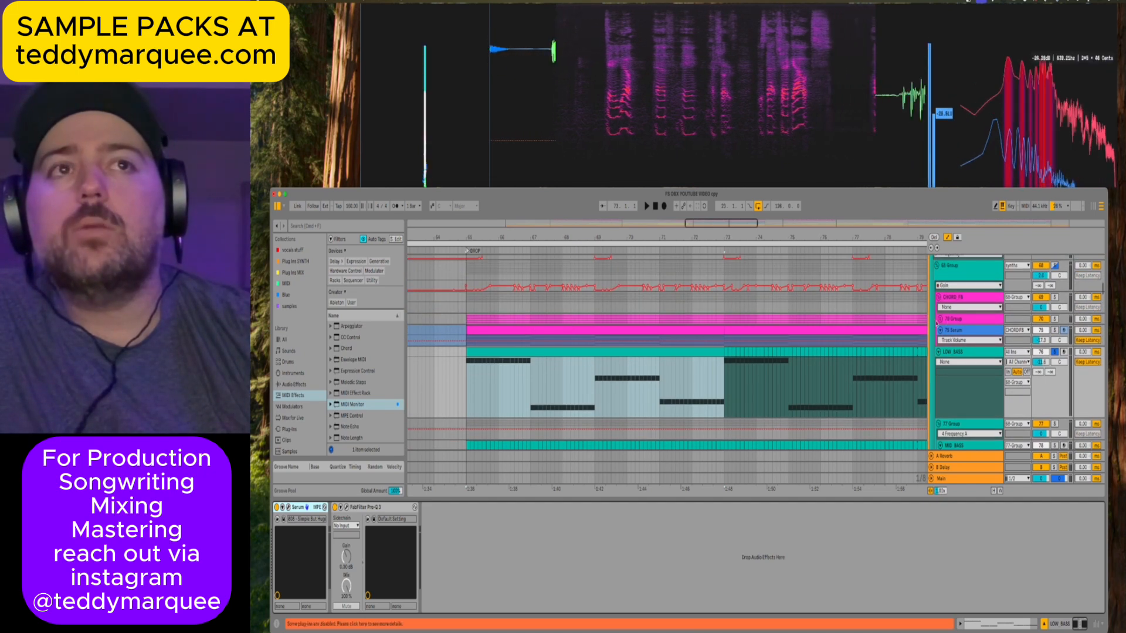
# Expand the 70 Group and show the 71 Serum chord notes for the same eight bars to compare them with the bass.
pyautogui.click(941, 319)
pyautogui.doubleClick(720, 333)
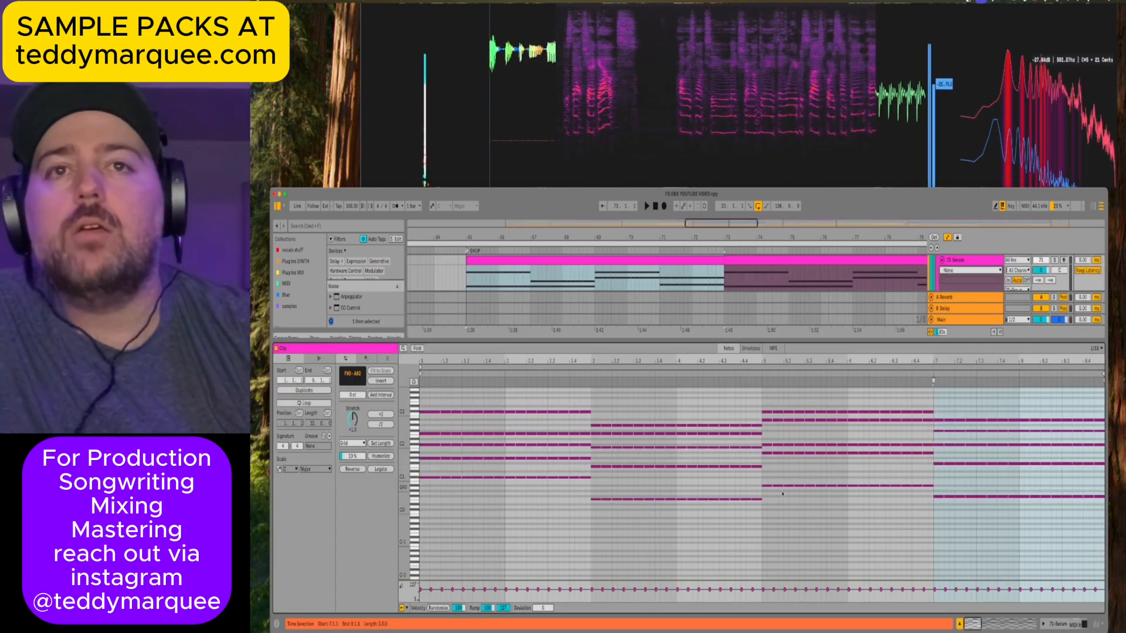
pyautogui.hotkey('shift', 'Tab')
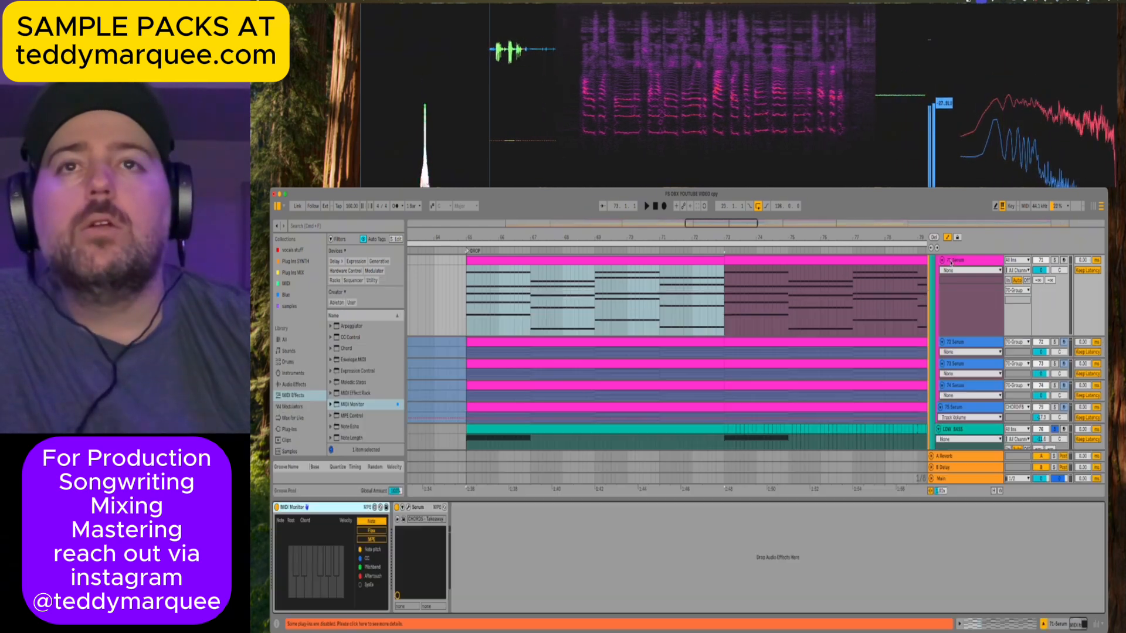
pyautogui.scroll(-3, 610, 376)
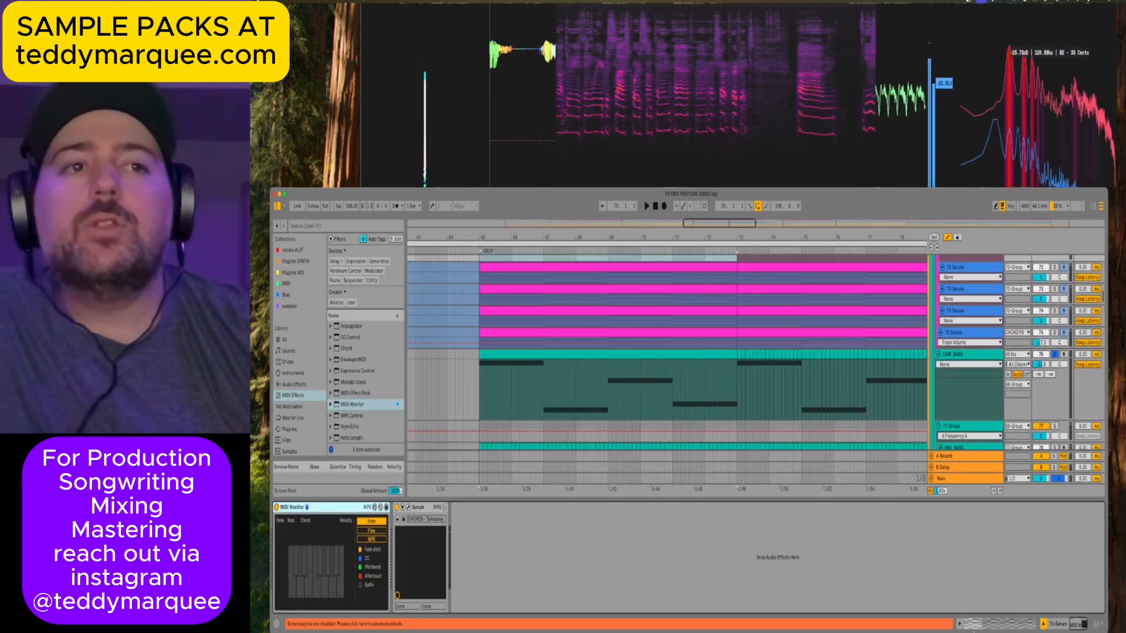
# Hide the device view and look over the whole drop's chord and bass clips in the arrangement.
pyautogui.press('super+alt+l')
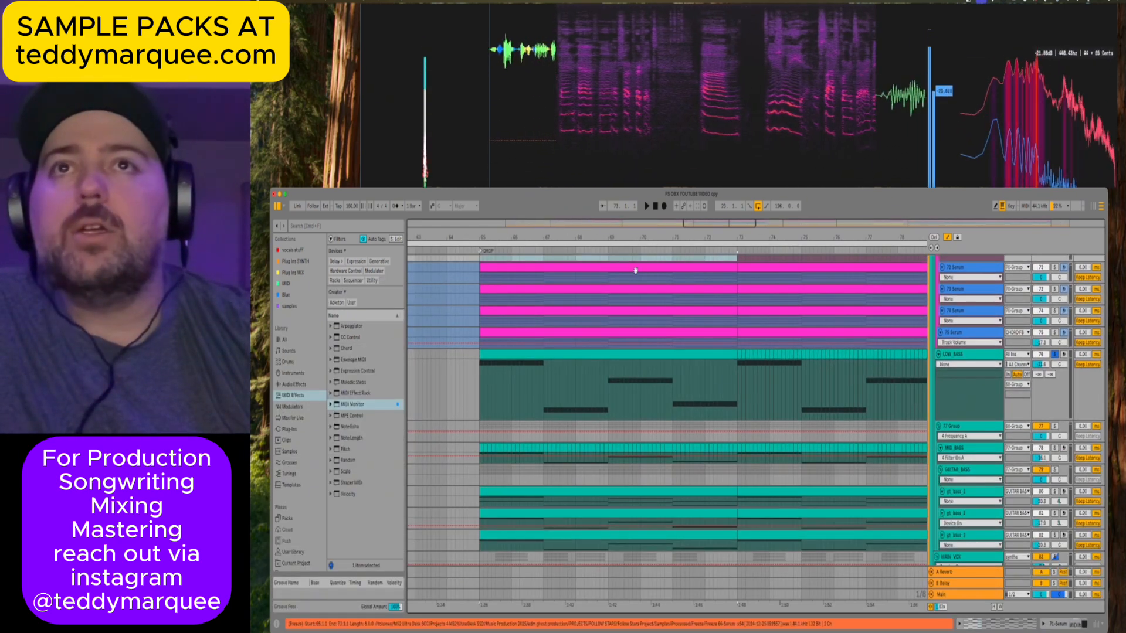
pyautogui.press('-')
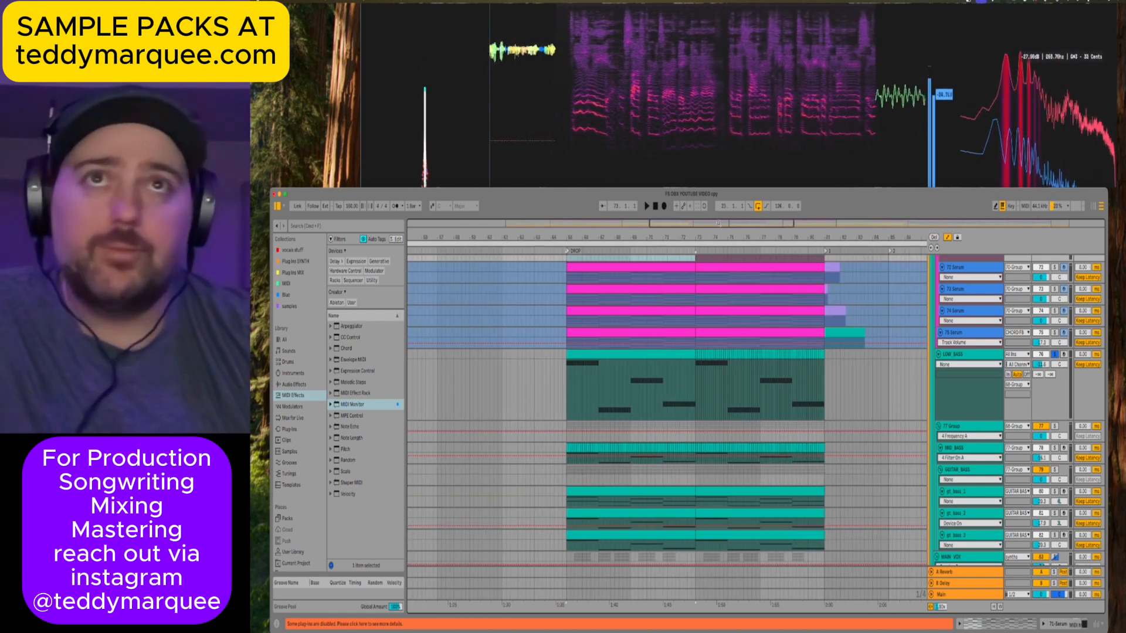
pyautogui.click(587, 354)
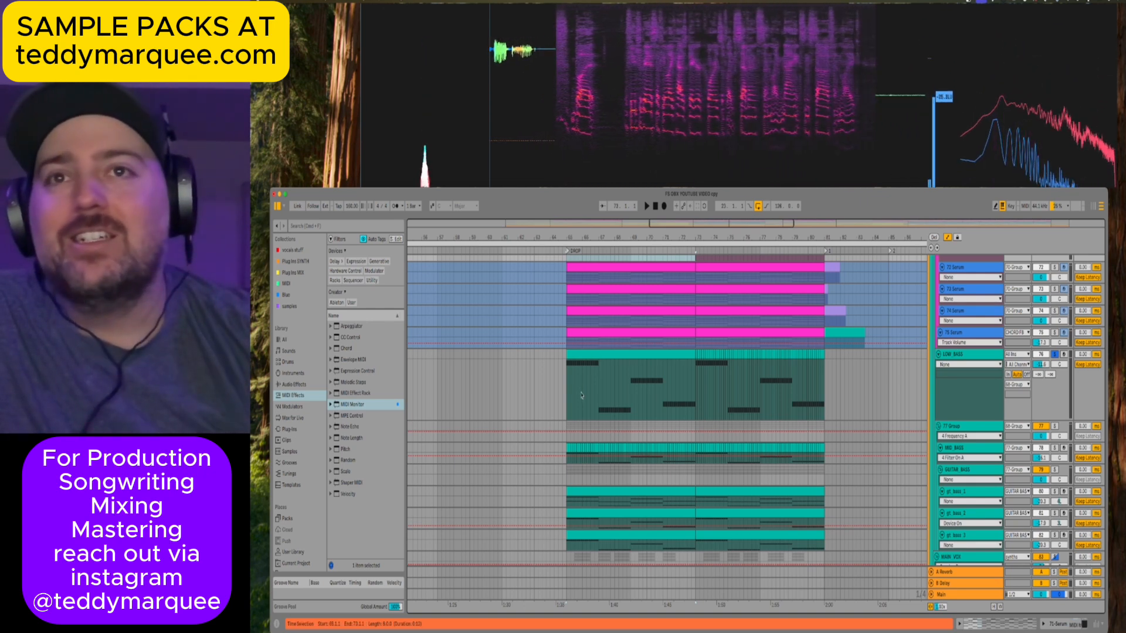
pyautogui.scroll(-1, 603, 368)
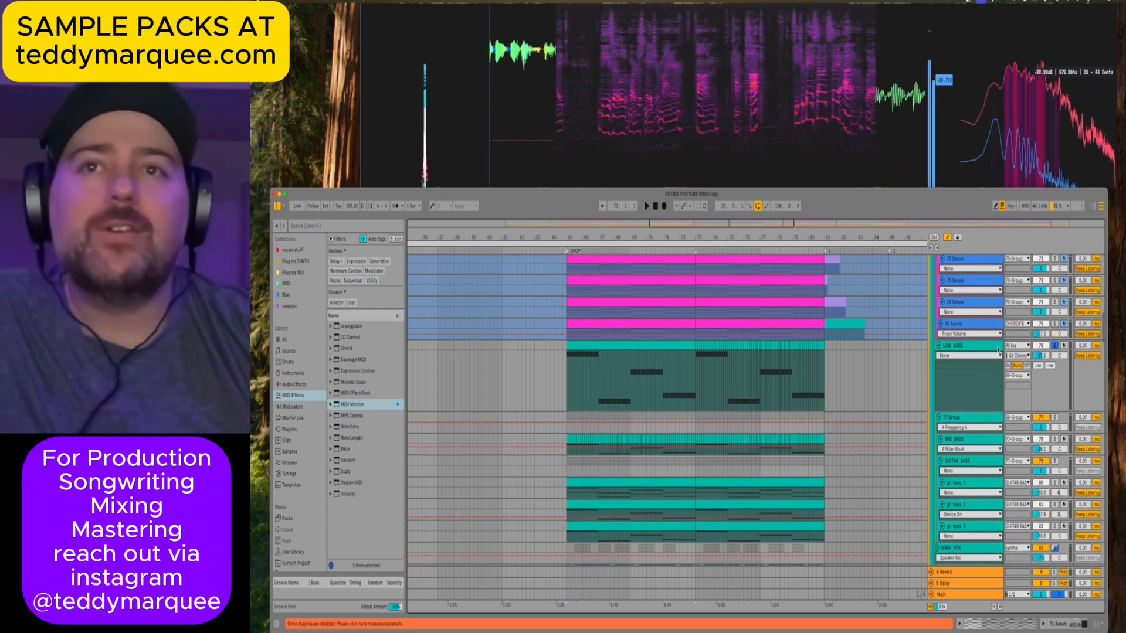
# Show the LOW BASS track's devices, inspecting the Serum patch and the FabFilter Pro-Q 3 curve.
pyautogui.doubleClick(997, 349)
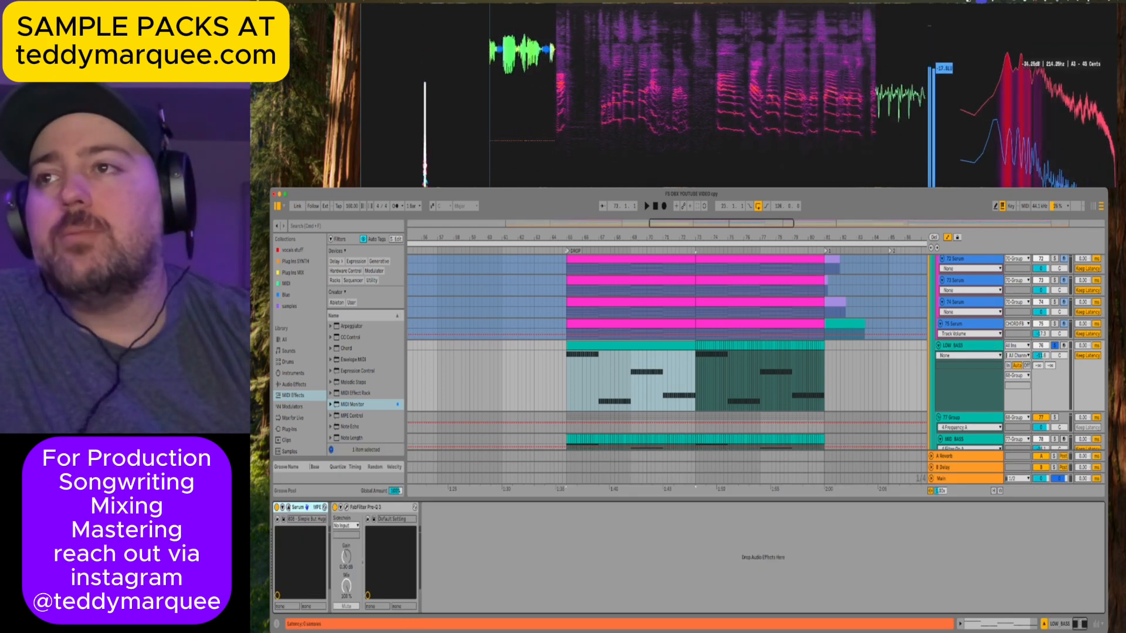
pyautogui.click(288, 507)
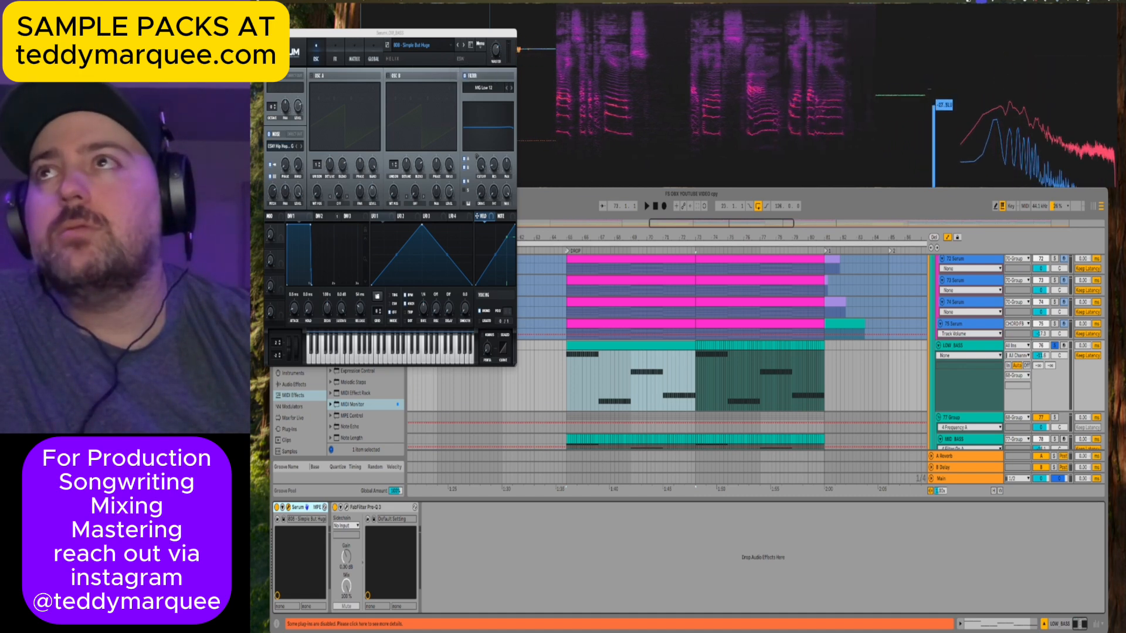
pyautogui.press('super+w')
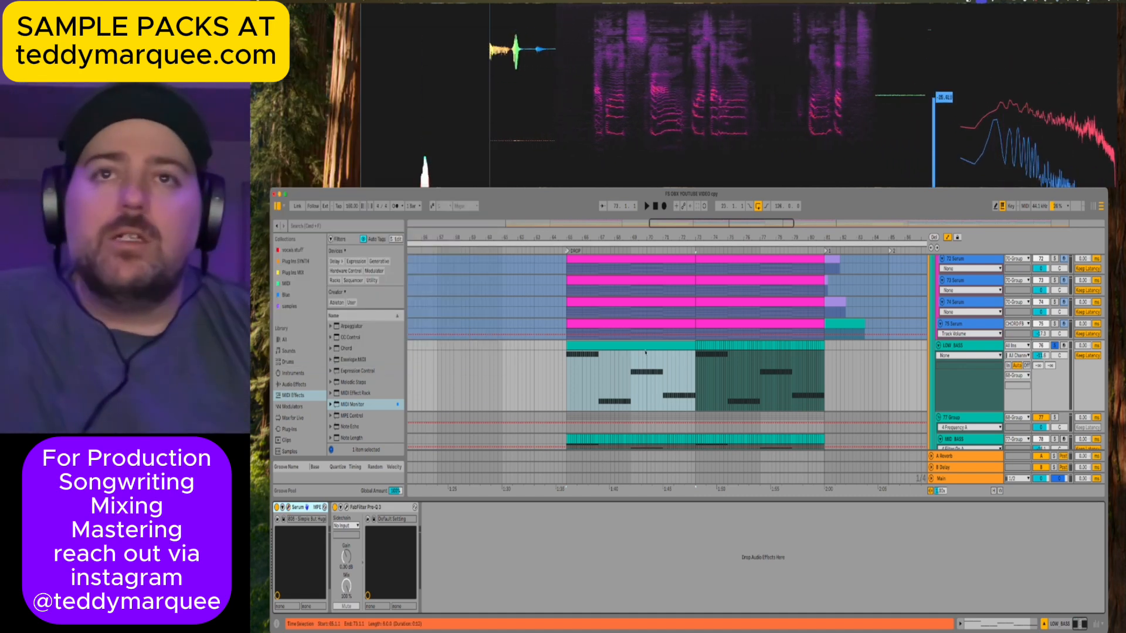
pyautogui.click(347, 508)
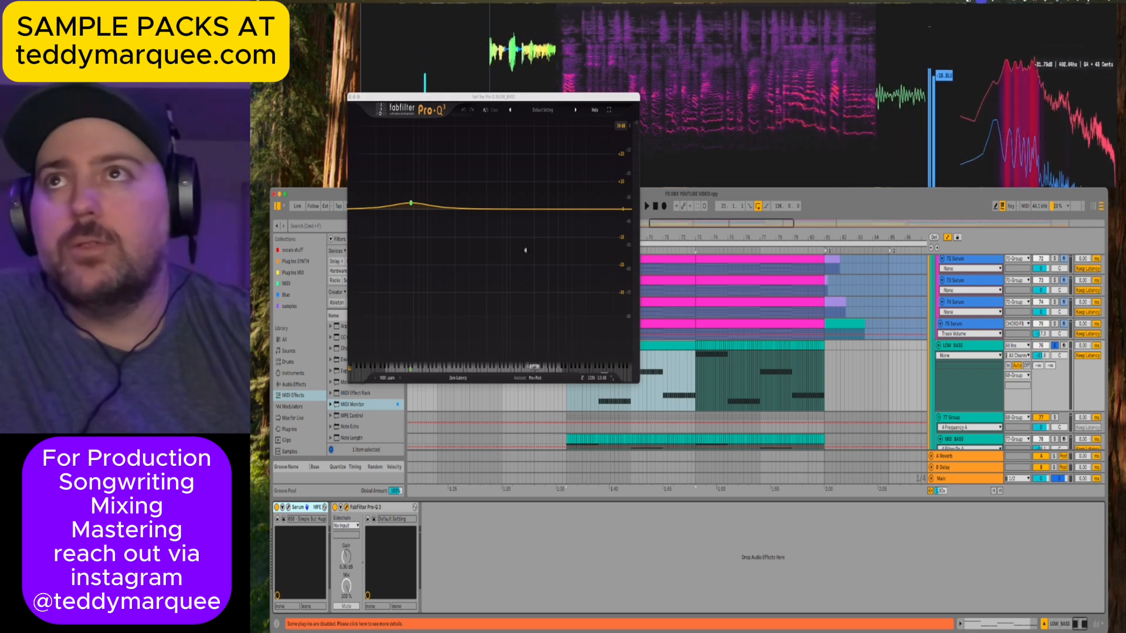
pyautogui.moveTo(413, 192)
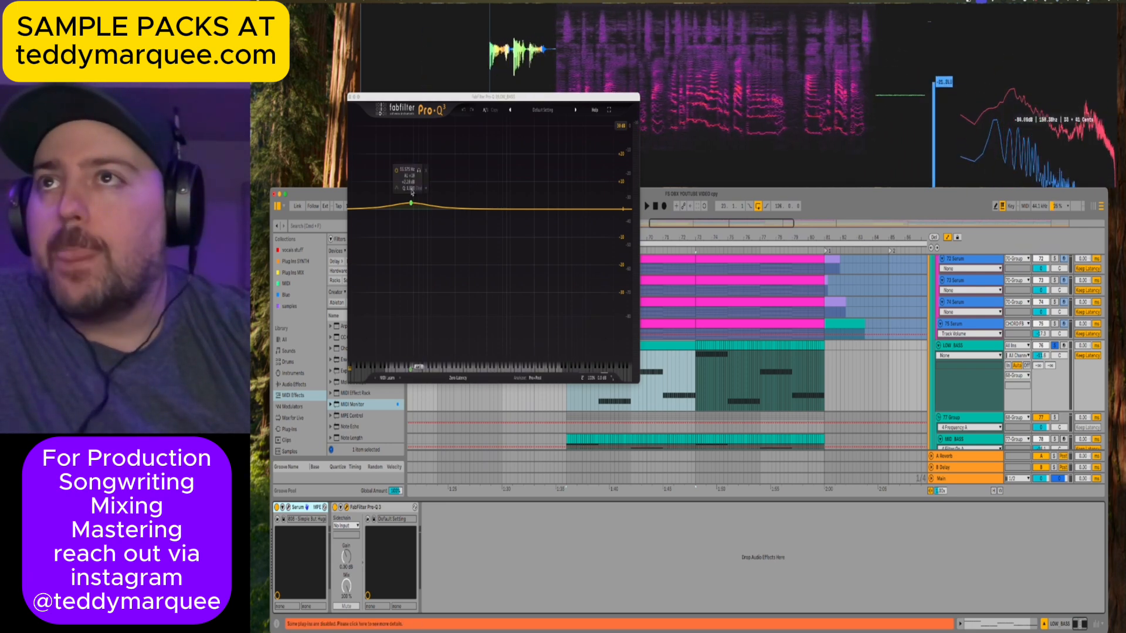
pyautogui.click(351, 96)
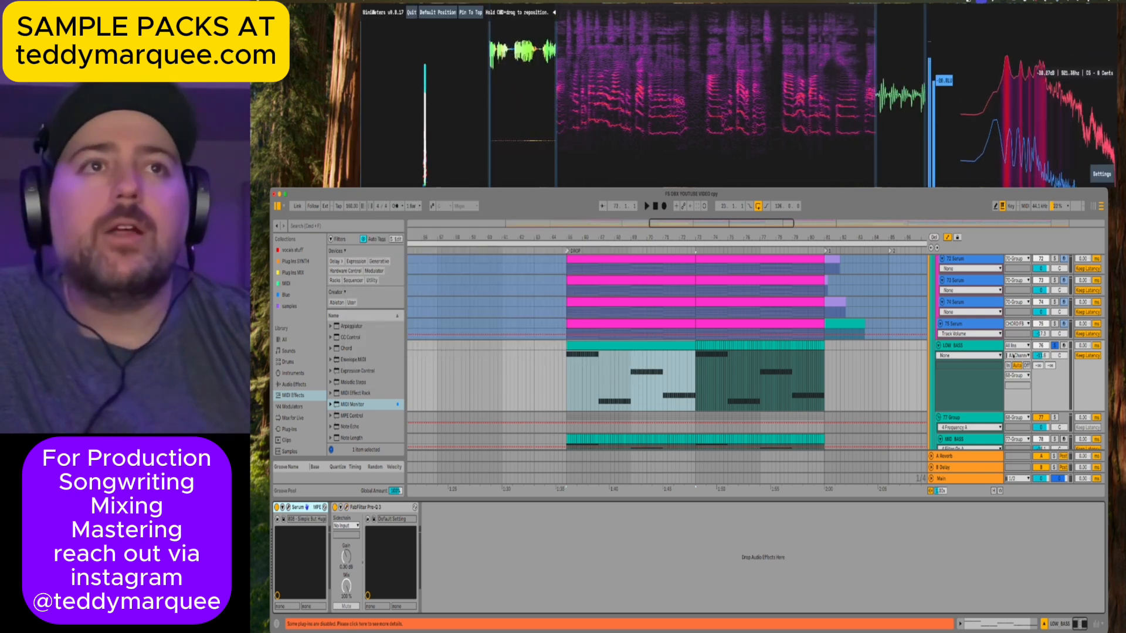
# Solo and play the 77 Group, showing its effect chain and the MID BASS track's devices.
pyautogui.scroll(-3, 1013, 355)
pyautogui.click(964, 340)
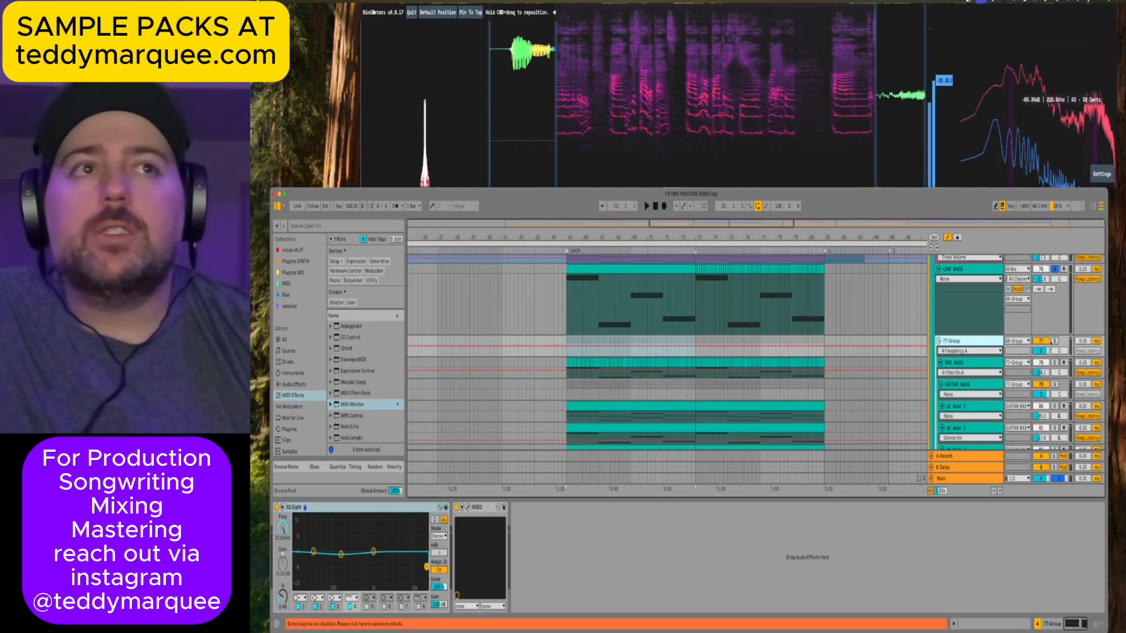
pyautogui.press('space')
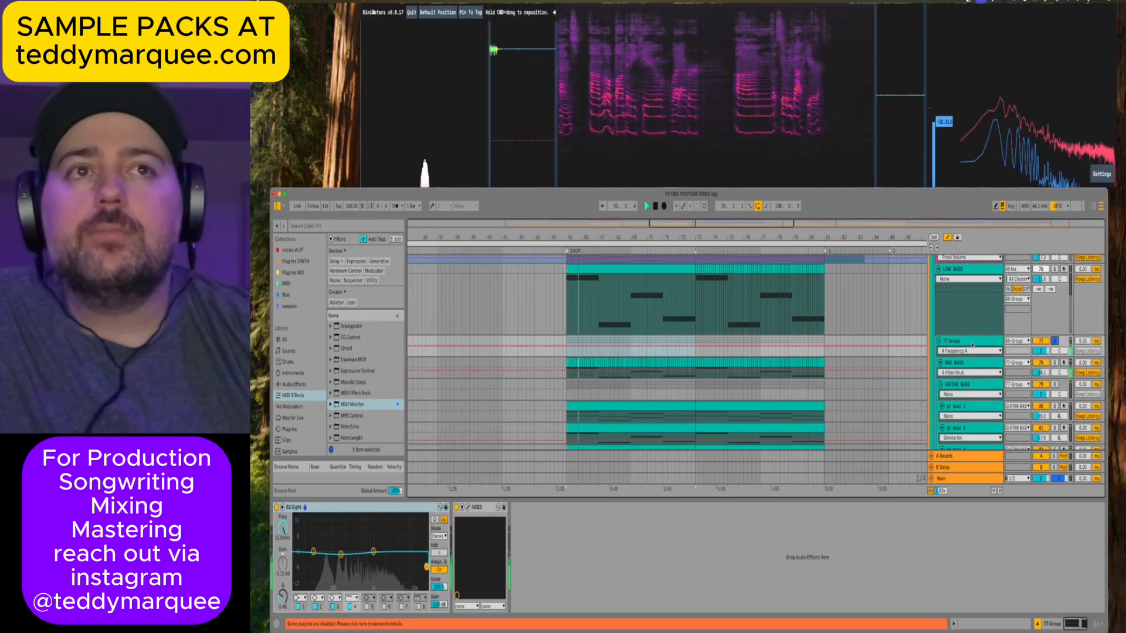
pyautogui.click(962, 363)
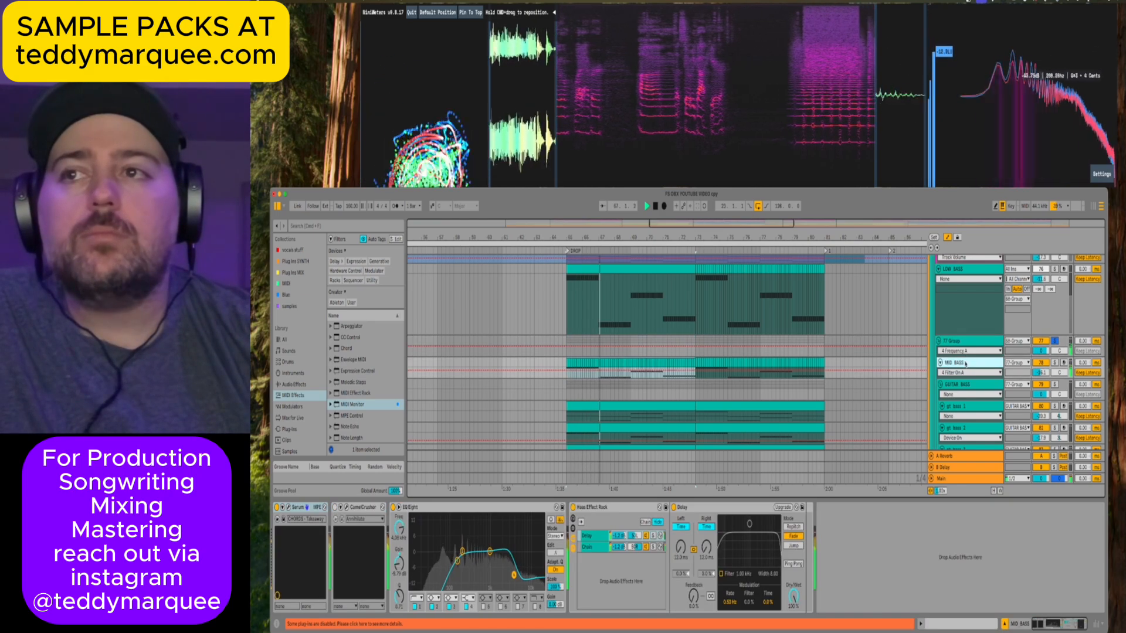
pyautogui.scroll(-1, 962, 364)
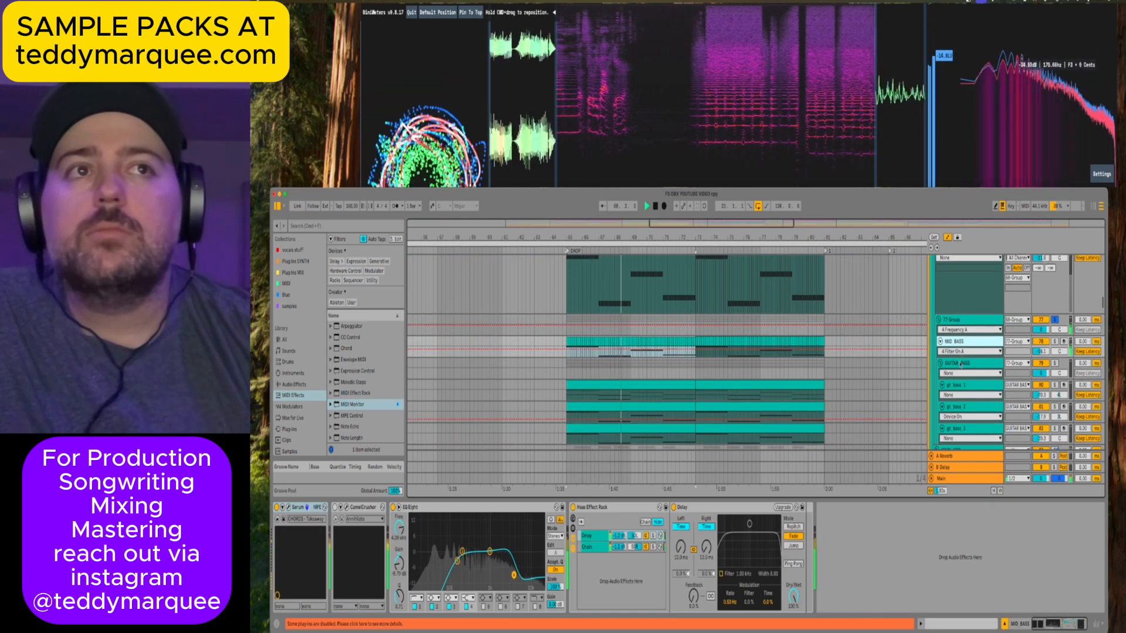
# Color the 77 Group yellow and assign that color to its grouped tracks and clips.
pyautogui.click(939, 320)
pyautogui.click(939, 320)
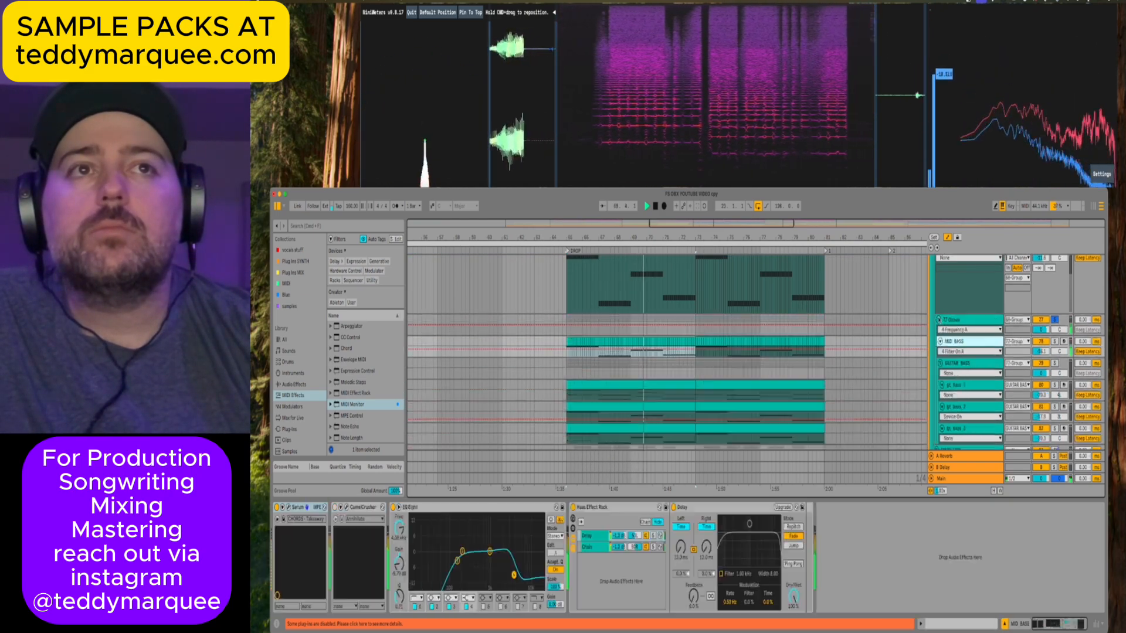
pyautogui.rightClick(954, 320)
pyautogui.click(960, 321)
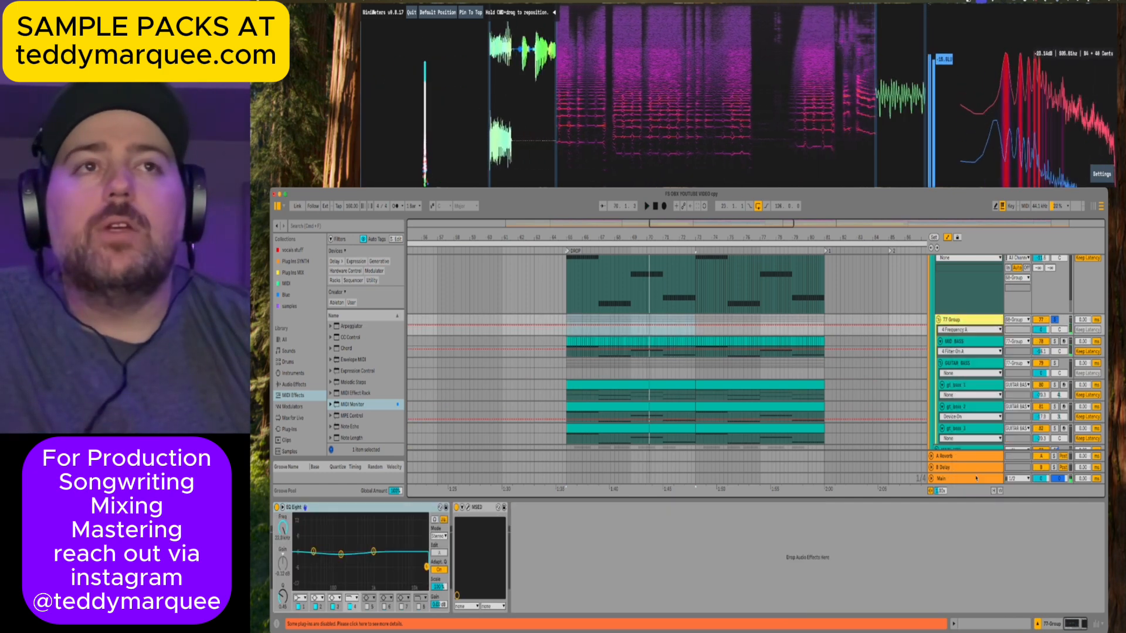
pyautogui.rightClick(961, 321)
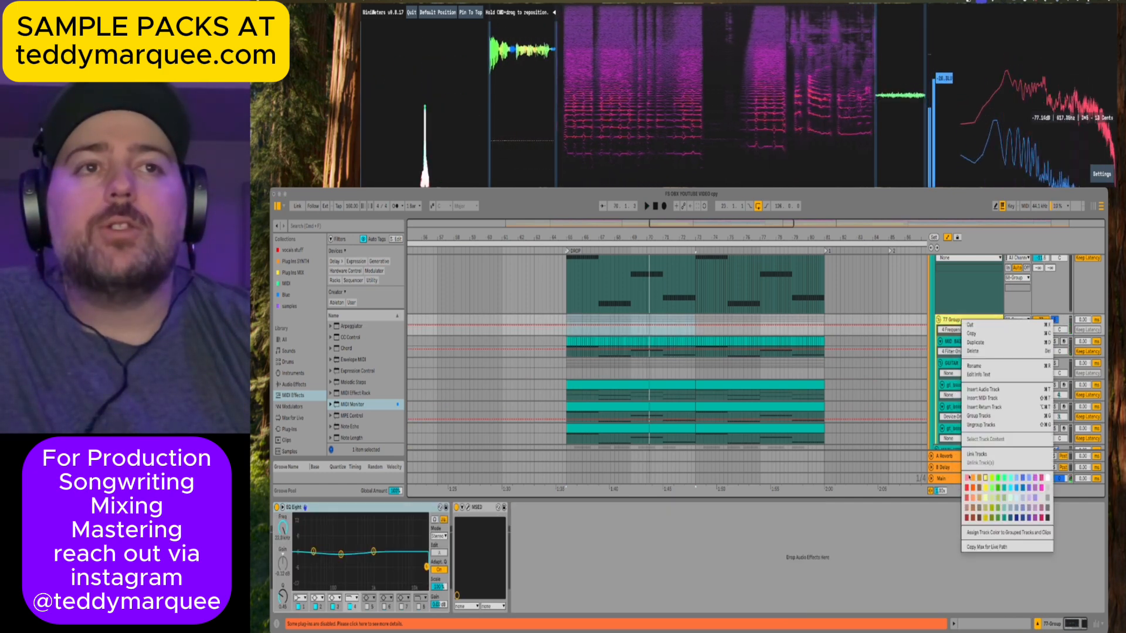
pyautogui.click(975, 532)
pyautogui.scroll(-1, 580, 296)
# Play the soloed 77 Group from the drop and inspect its MSED plug-in settings.
pyautogui.press('space')
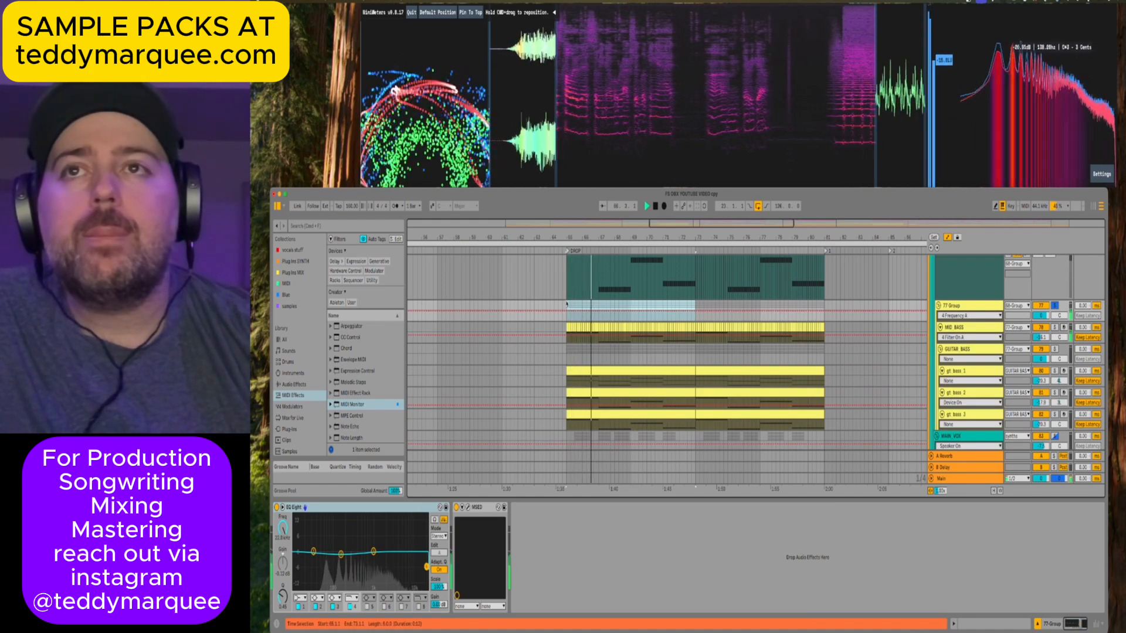
pyautogui.click(467, 507)
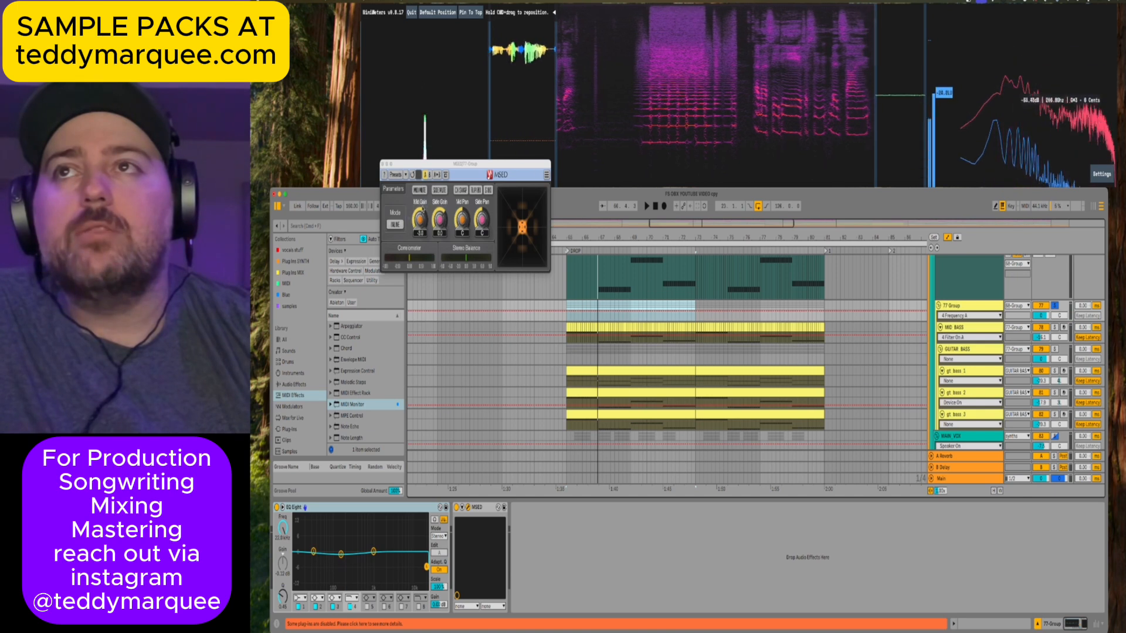
pyautogui.click(383, 165)
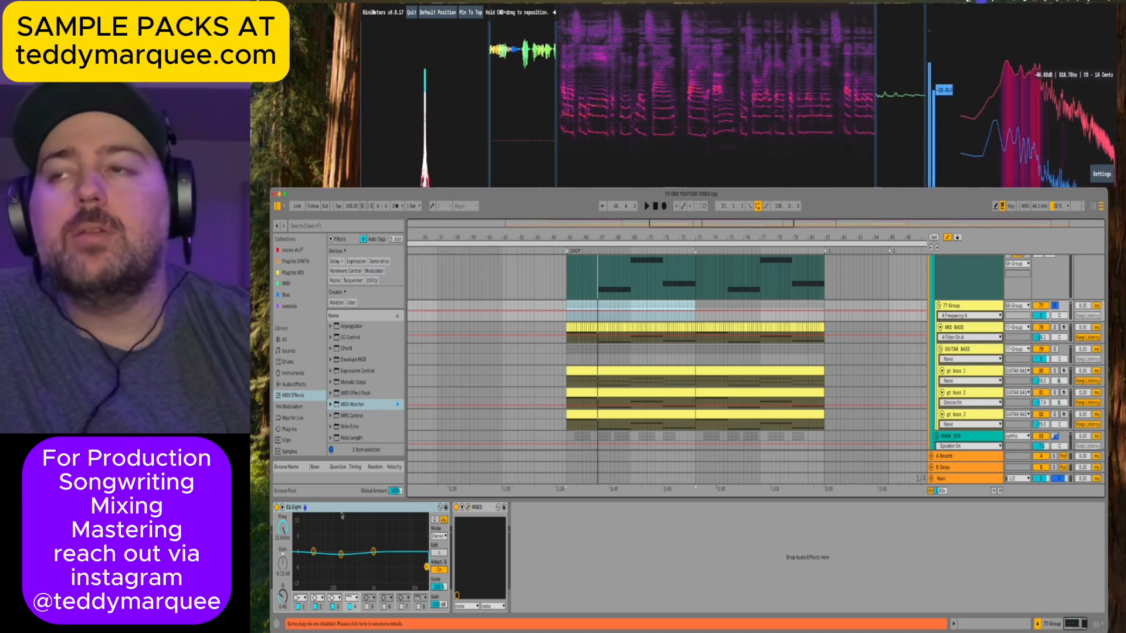
# Play the MID BASS track from the drop and inspect its Serum patch, EQ Eight and Haas Effect Rack.
pyautogui.click(565, 326)
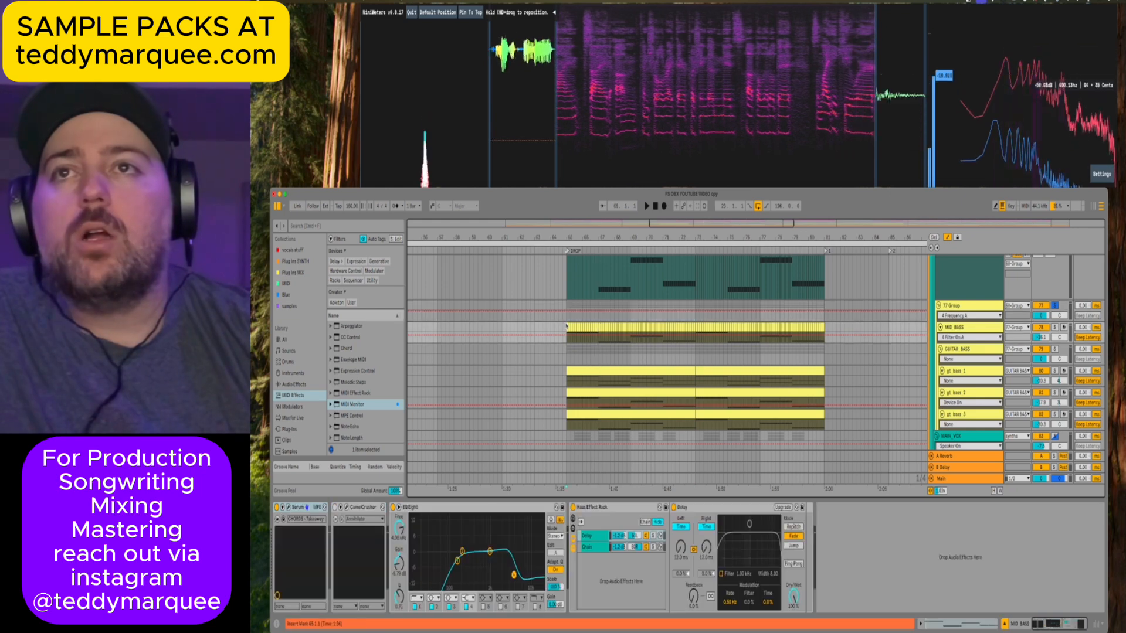
pyautogui.press('space')
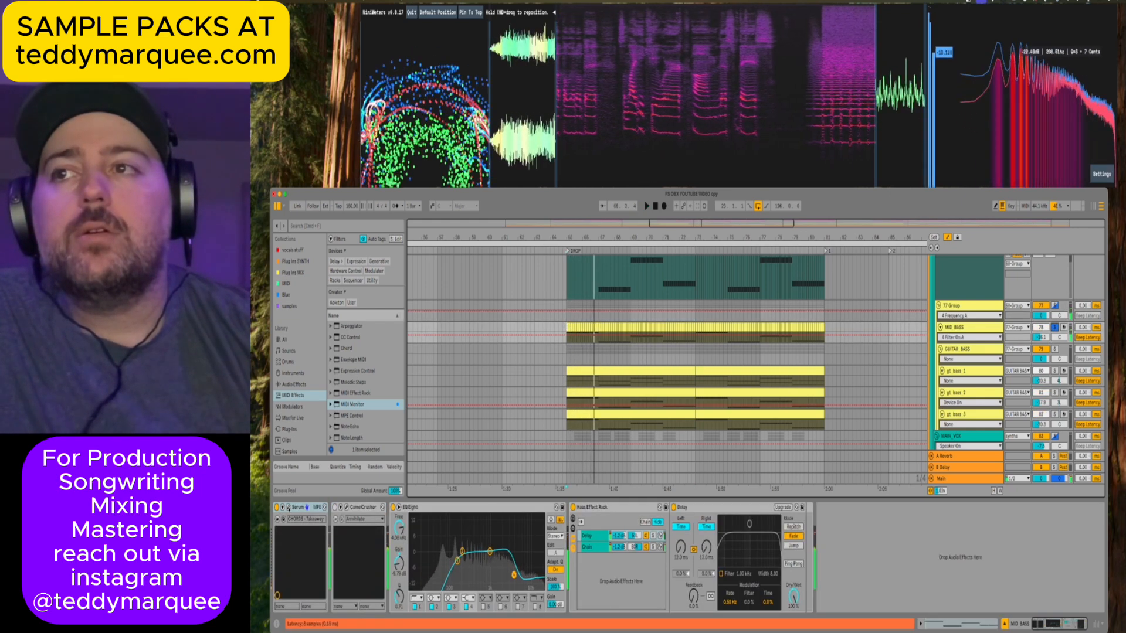
pyautogui.press('super+alt+p')
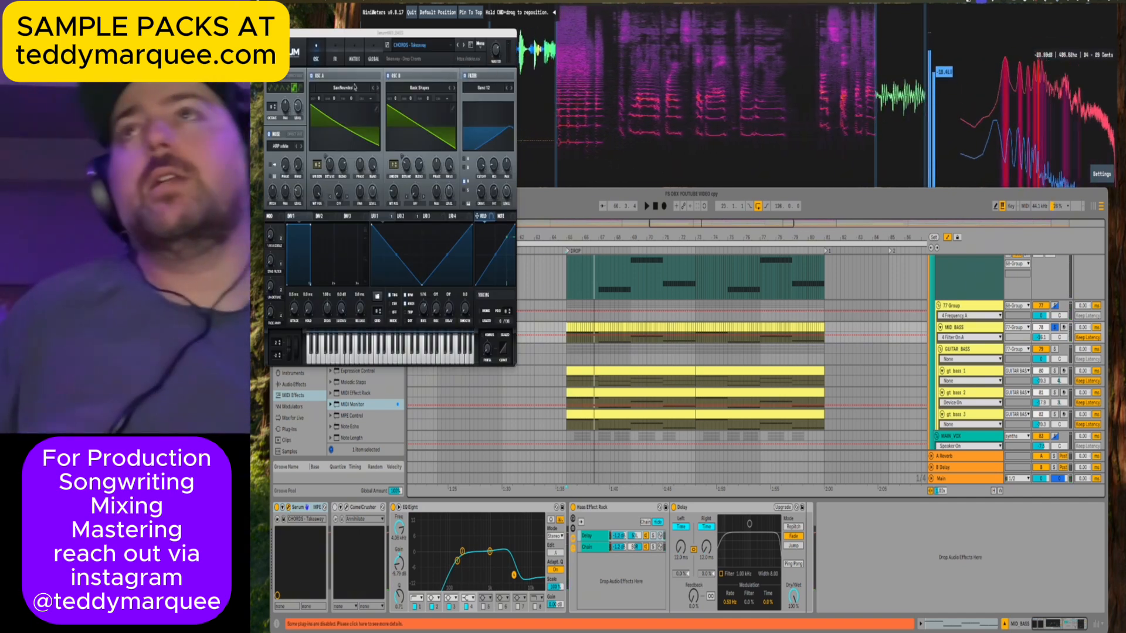
pyautogui.press('super+alt+p')
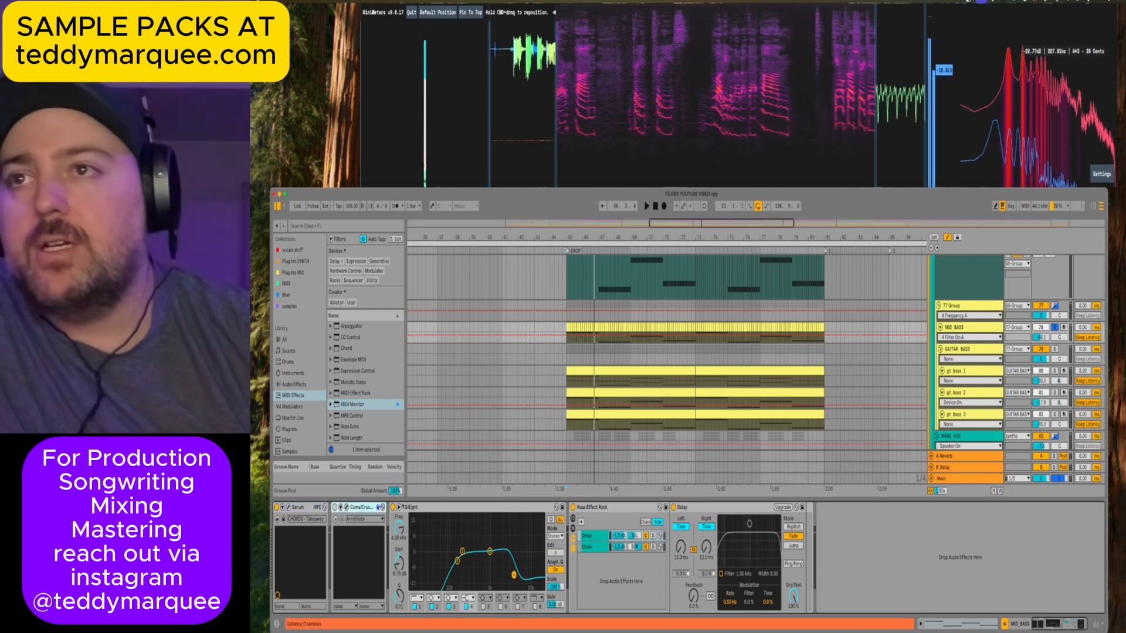
pyautogui.click(414, 507)
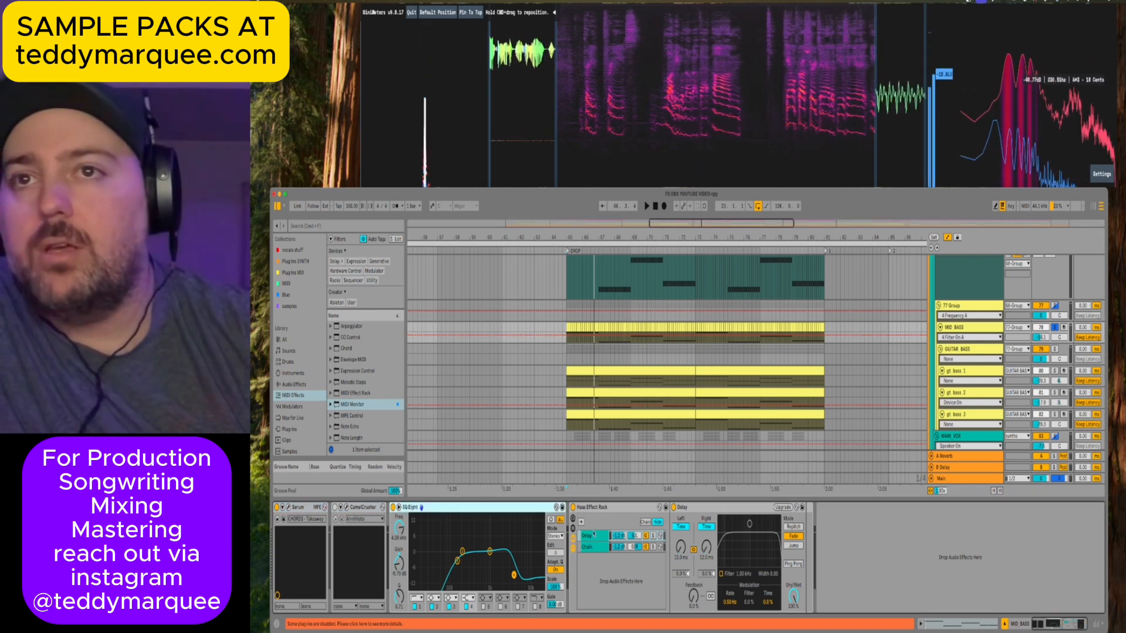
pyautogui.click(615, 507)
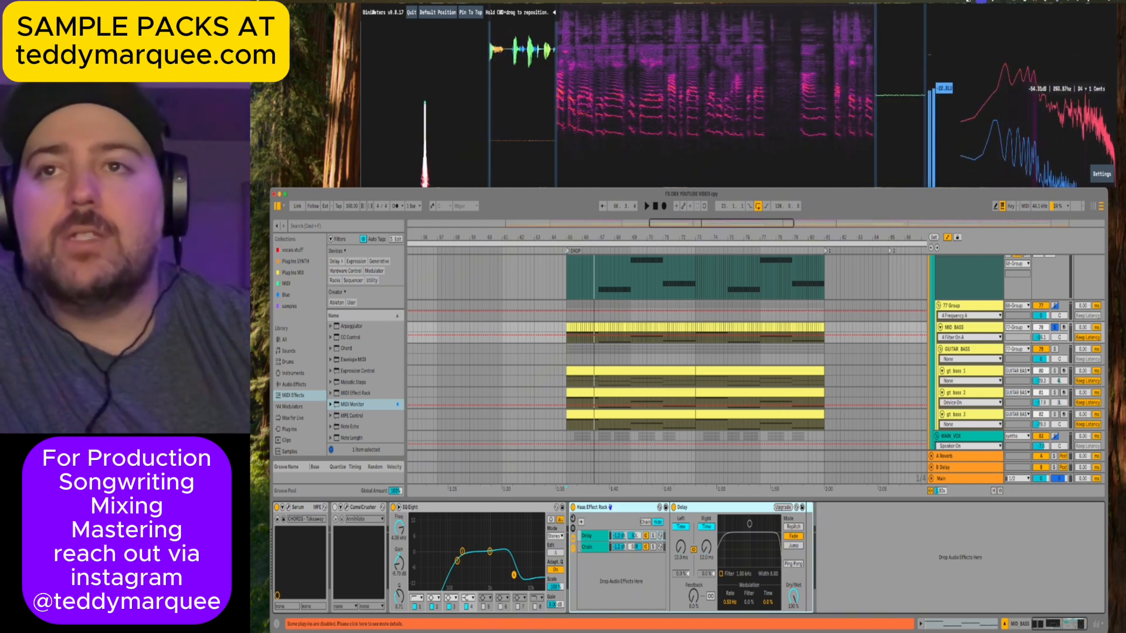
pyautogui.press('space')
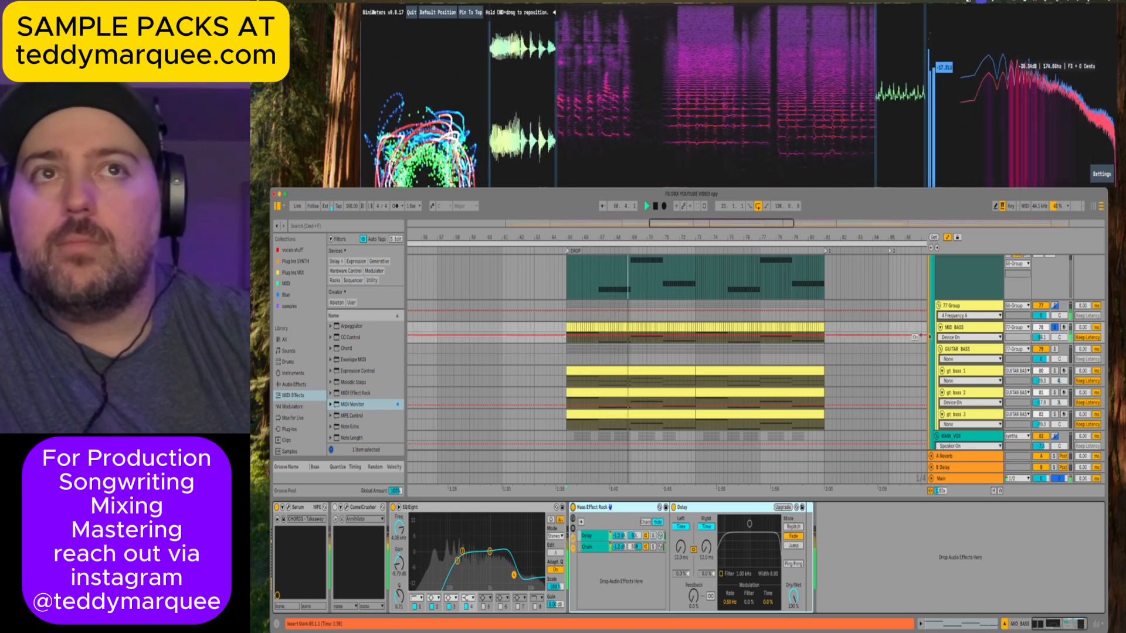
pyautogui.press('space')
# Play the GUITAR BASS group soloed and show the gt bass 1 track's device chain.
pyautogui.click(957, 350)
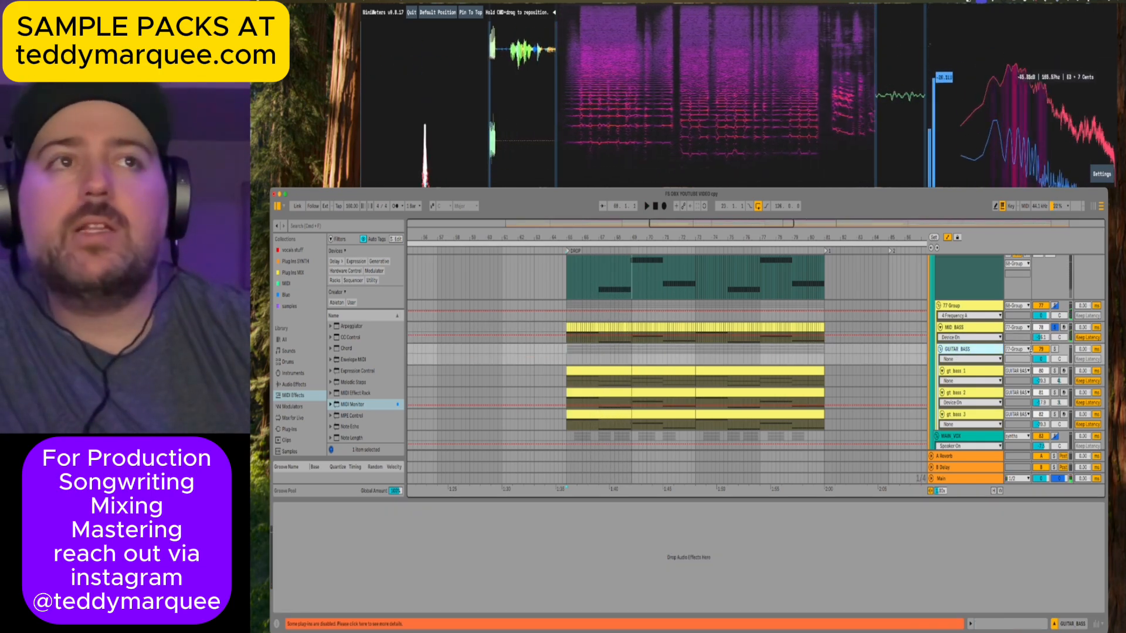
pyautogui.scroll(-1, 959, 360)
pyautogui.press('space')
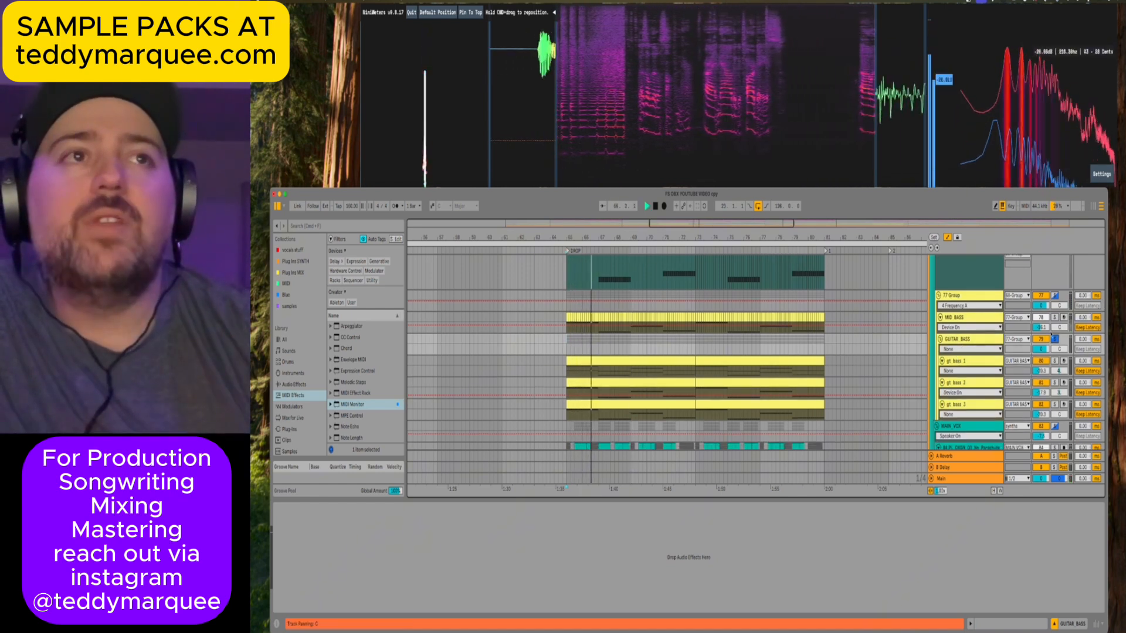
pyautogui.press('space')
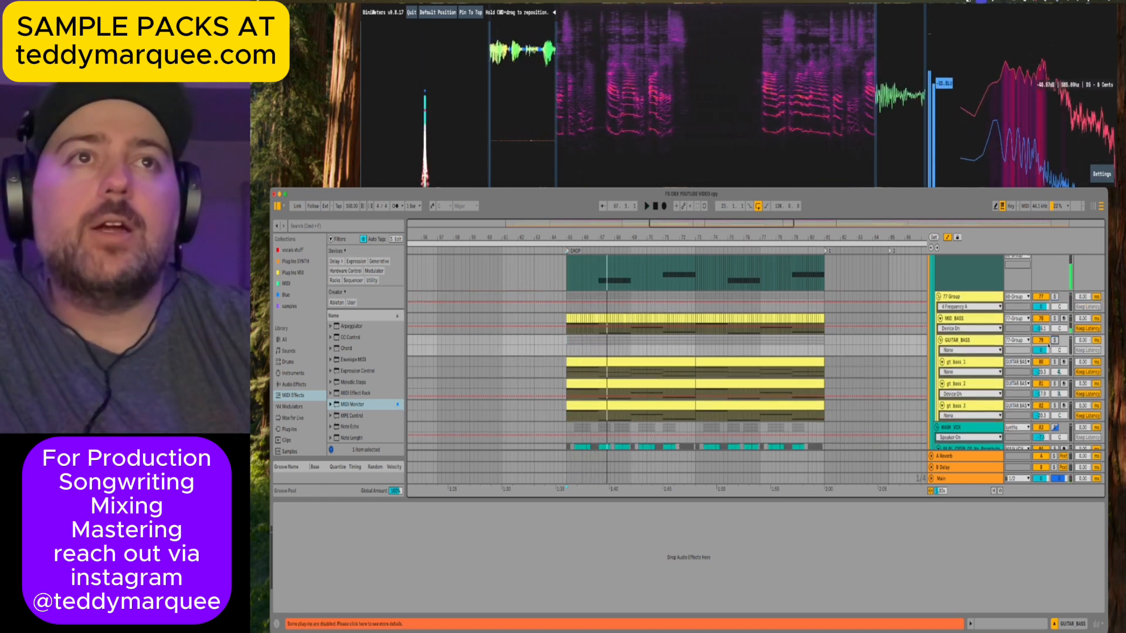
pyautogui.click(979, 363)
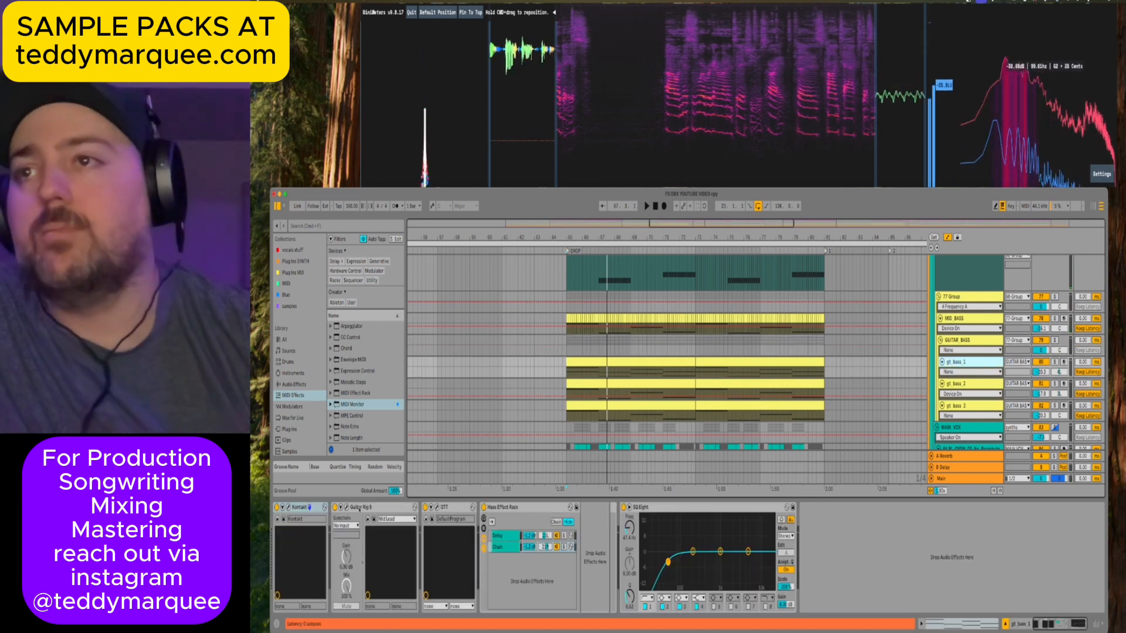
pyautogui.scroll(-2, 925, 301)
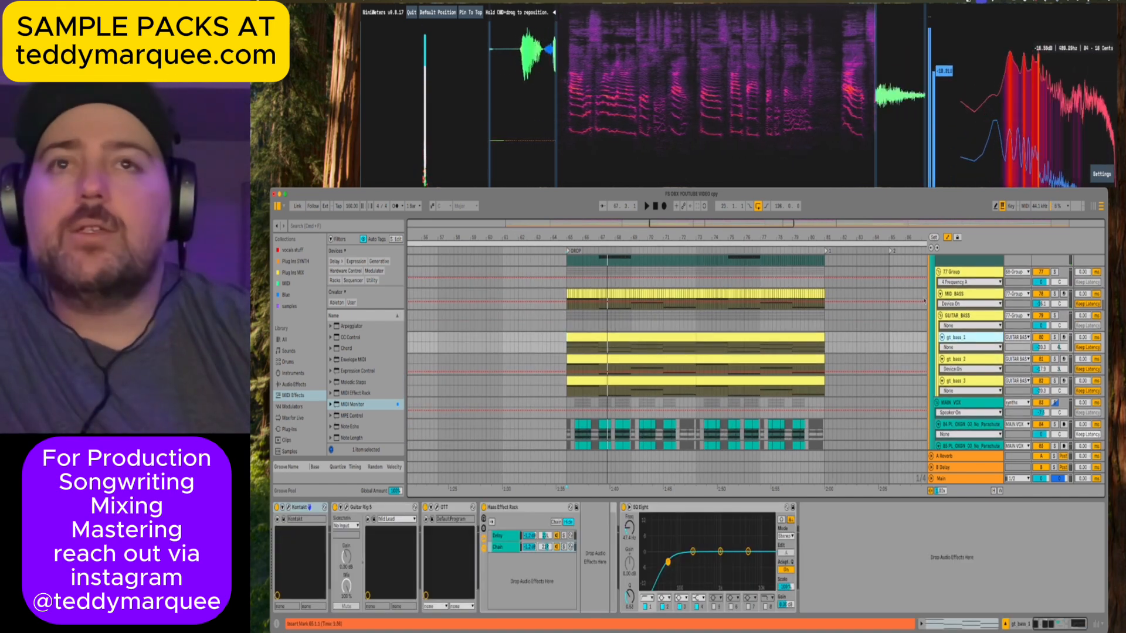
# Group gt bass 1's Kontakt into an Instrument Rack, search the plug-ins for "kont" and add Kontakt 8 as a second chain.
pyautogui.click(298, 507)
pyautogui.press('super+g')
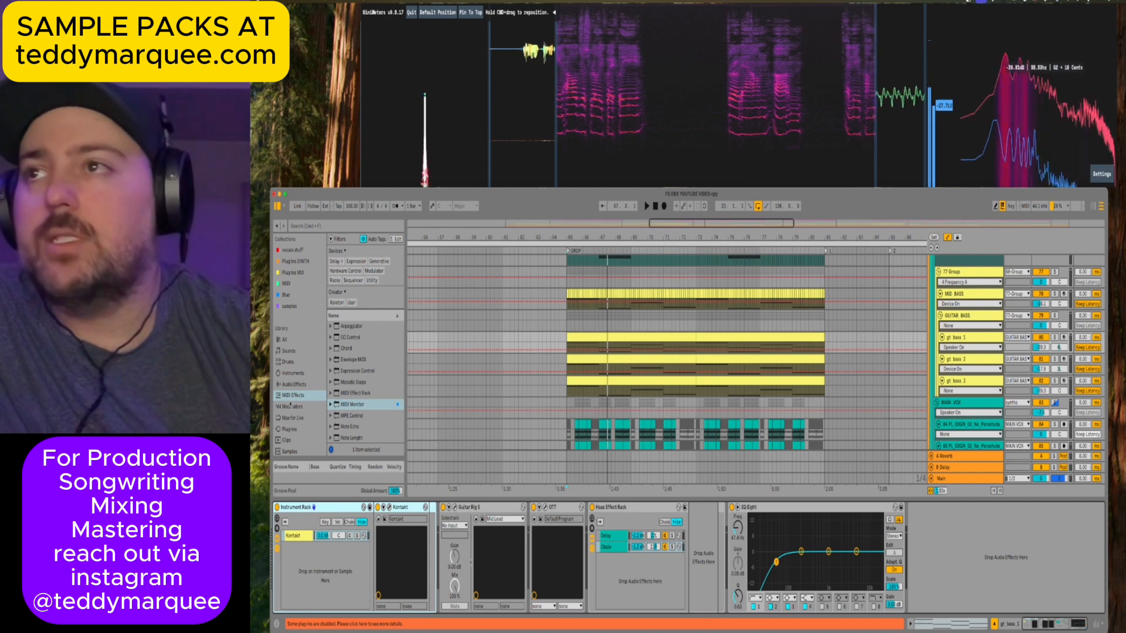
pyautogui.scroll(-1, 291, 400)
pyautogui.click(289, 419)
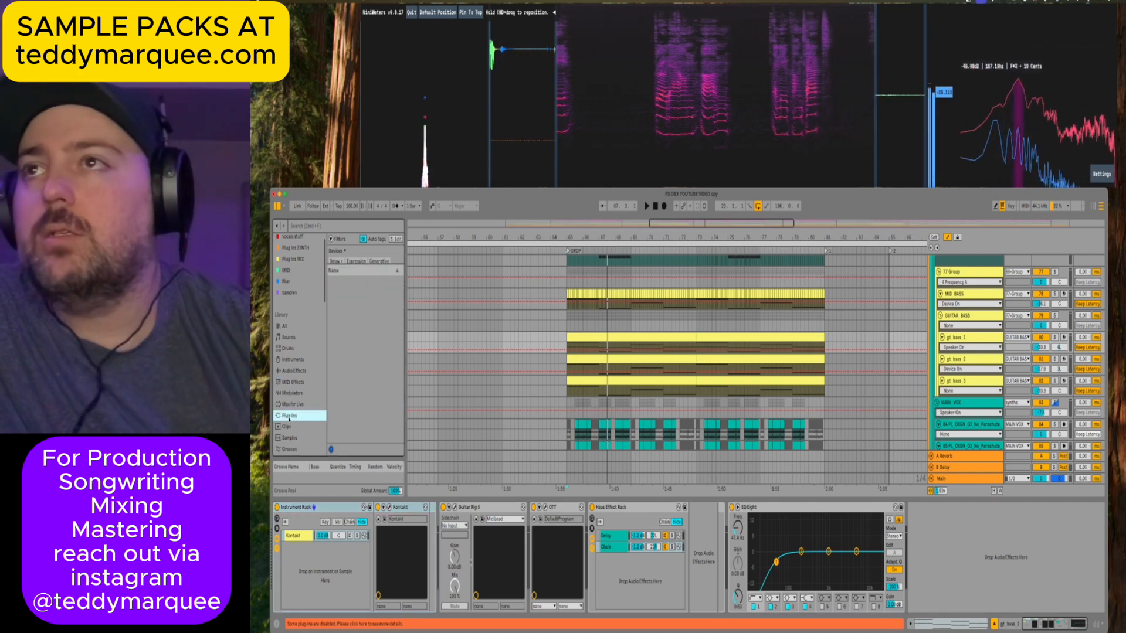
pyautogui.click(345, 223)
pyautogui.write('kosat')
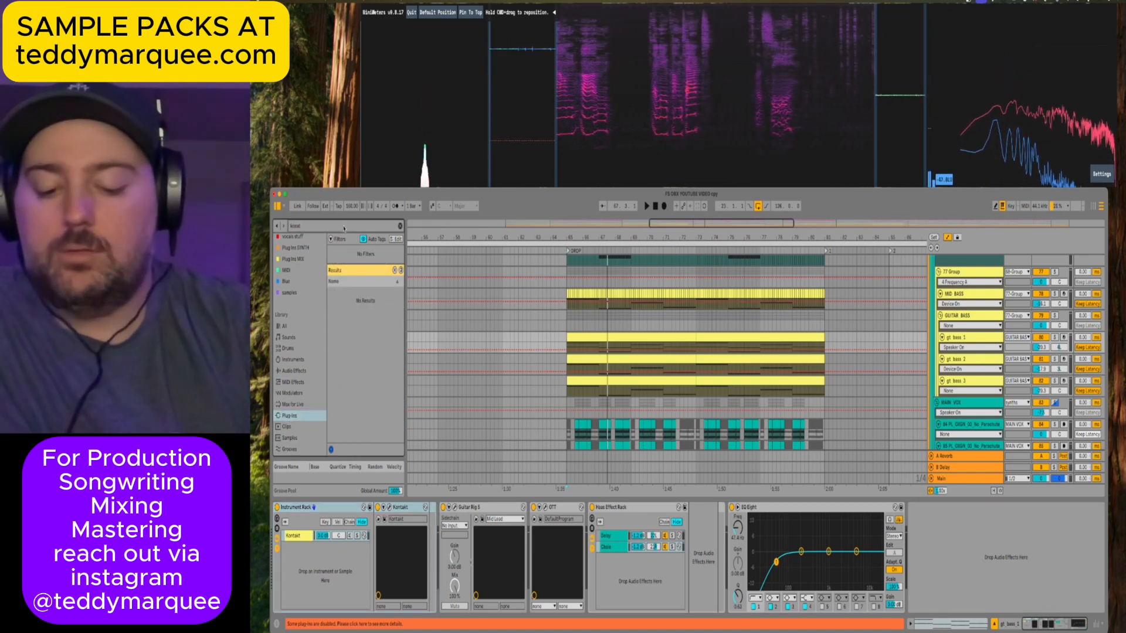
pyautogui.press('BackSpace')
pyautogui.press('BackSpace')
pyautogui.press('BackSpace')
pyautogui.write('n')
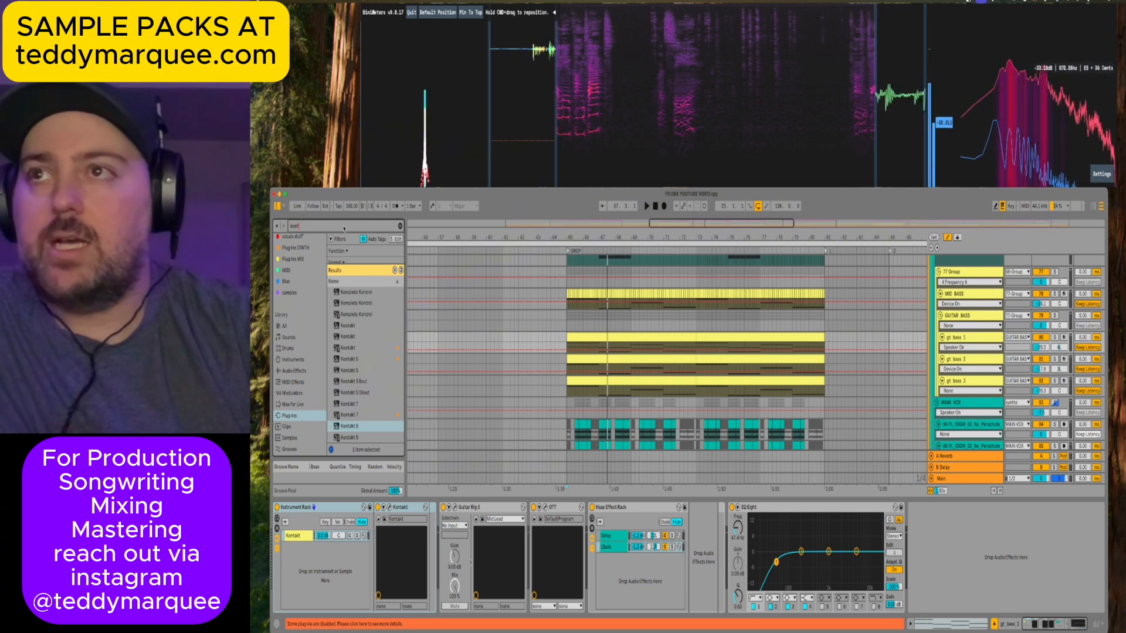
pyautogui.click(357, 439)
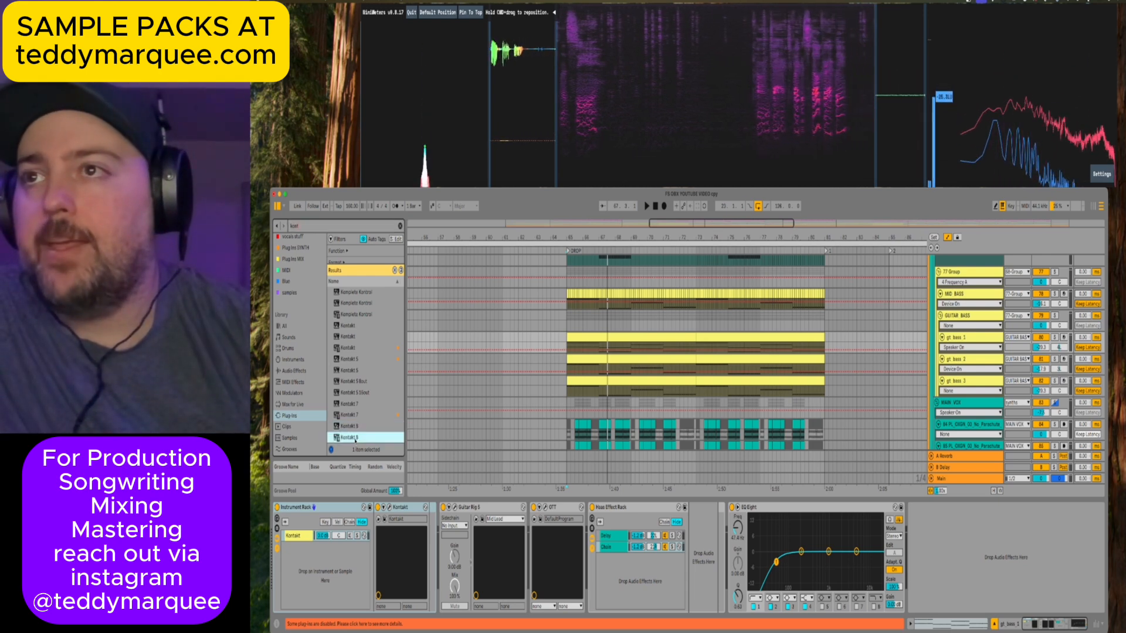
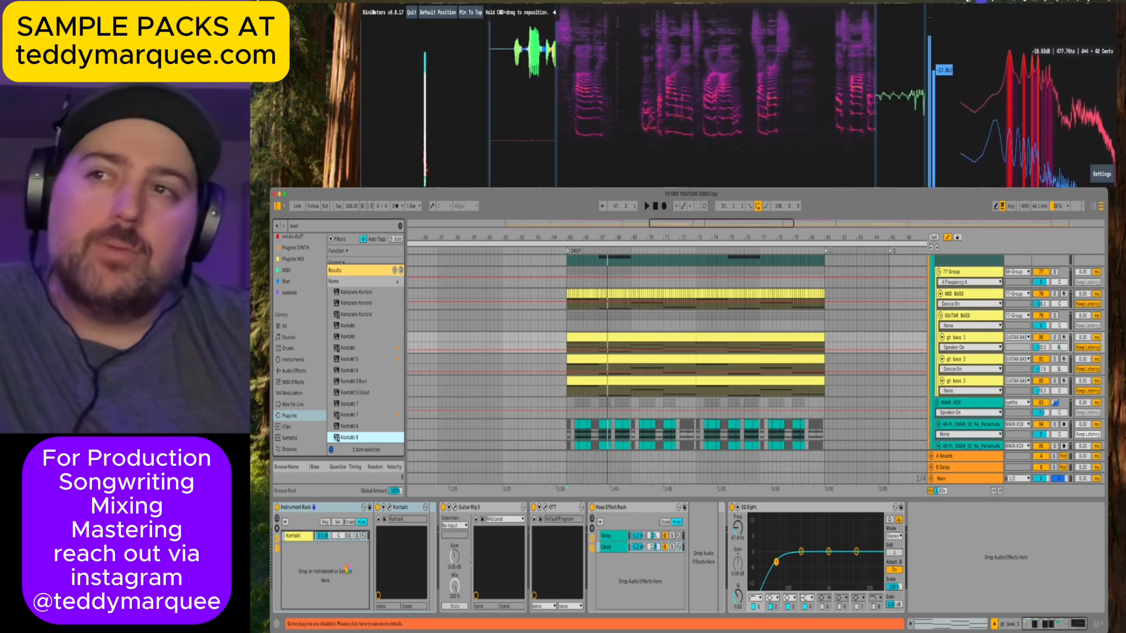
pyautogui.moveTo(347, 569); pyautogui.dragTo(347, 570)
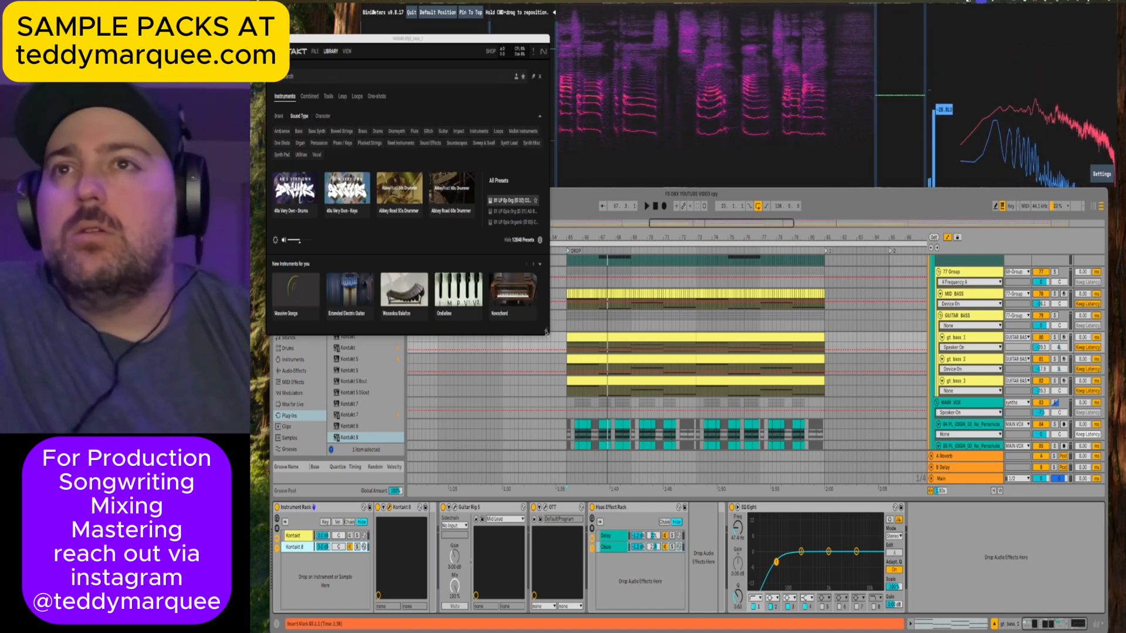
# Enlarge the Kontakt 8 window and browse its instrument library down to the guitar and bass instruments.
pyautogui.moveTo(546, 333); pyautogui.dragTo(567, 565)
pyautogui.scroll(-5, 384, 316)
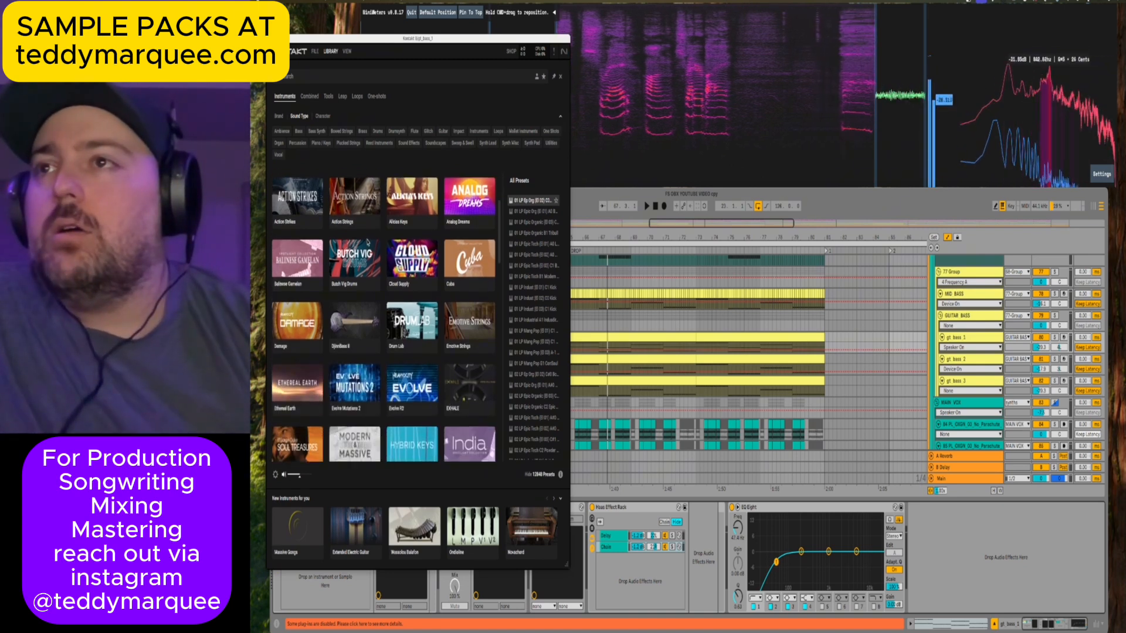
pyautogui.scroll(-4, 367, 245)
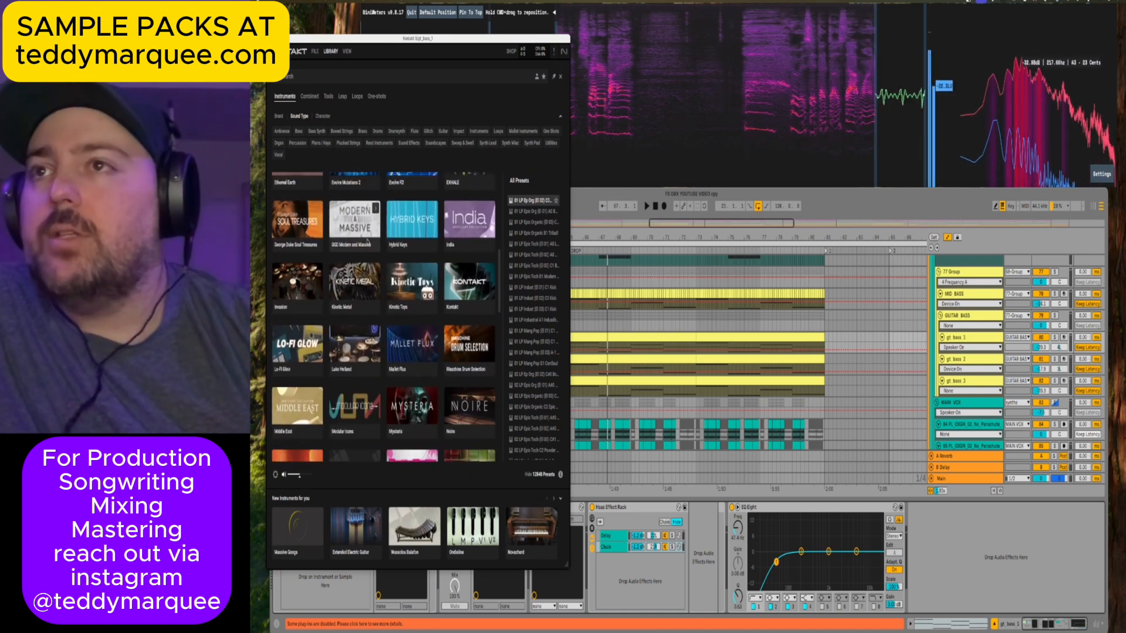
pyautogui.scroll(-5, 367, 244)
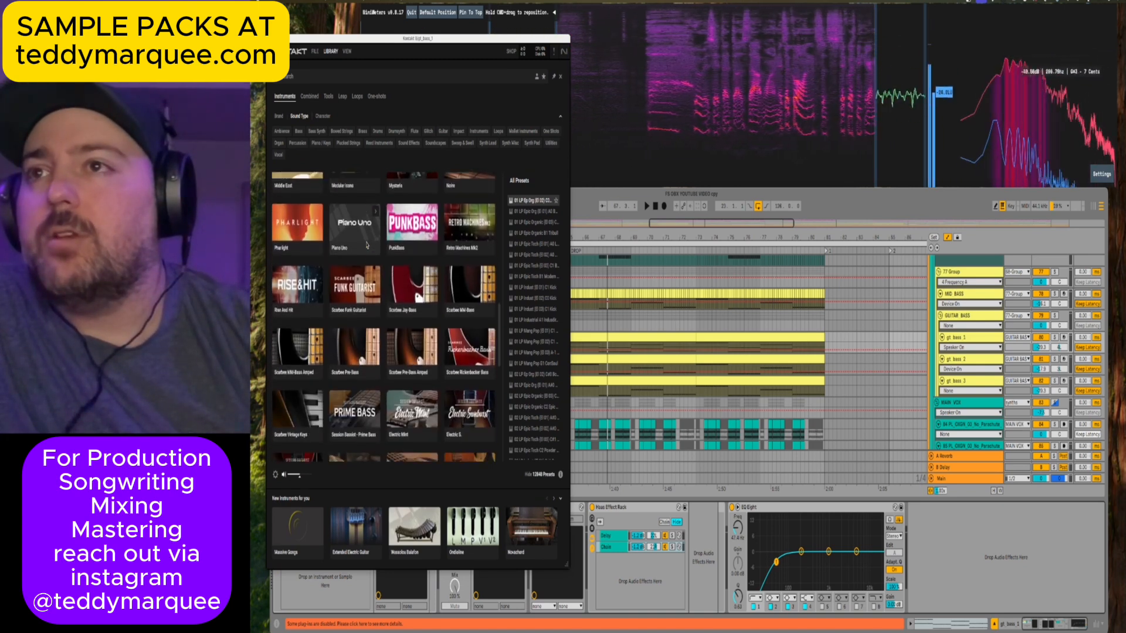
pyautogui.scroll(-1, 466, 400)
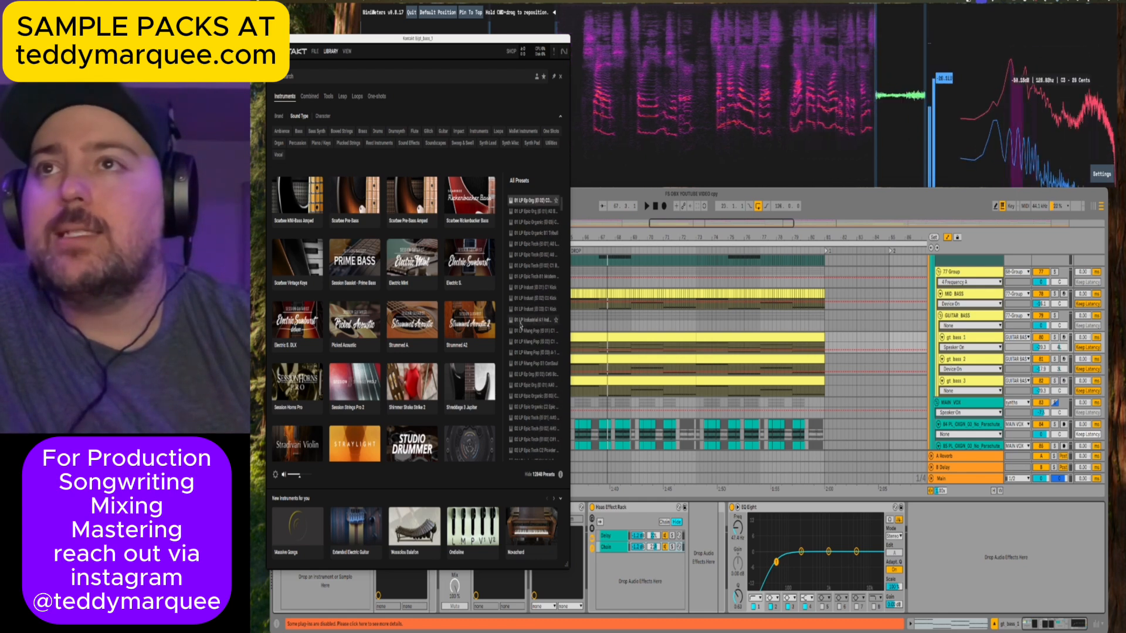
pyautogui.scroll(-1, 383, 316)
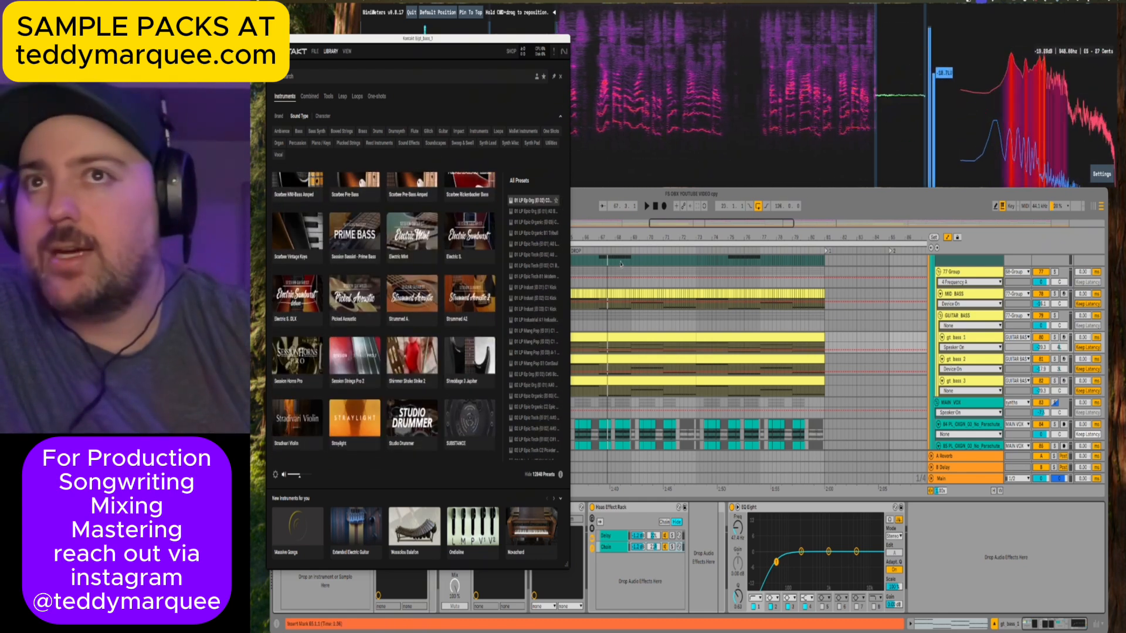
# Select the first eight bars of gt bass 1 and load Electric Sunburst Deluxe (Melody) in Kontakt 8.
pyautogui.hscroll(-3, 625, 328)
pyautogui.moveTo(614, 347); pyautogui.dragTo(745, 347)
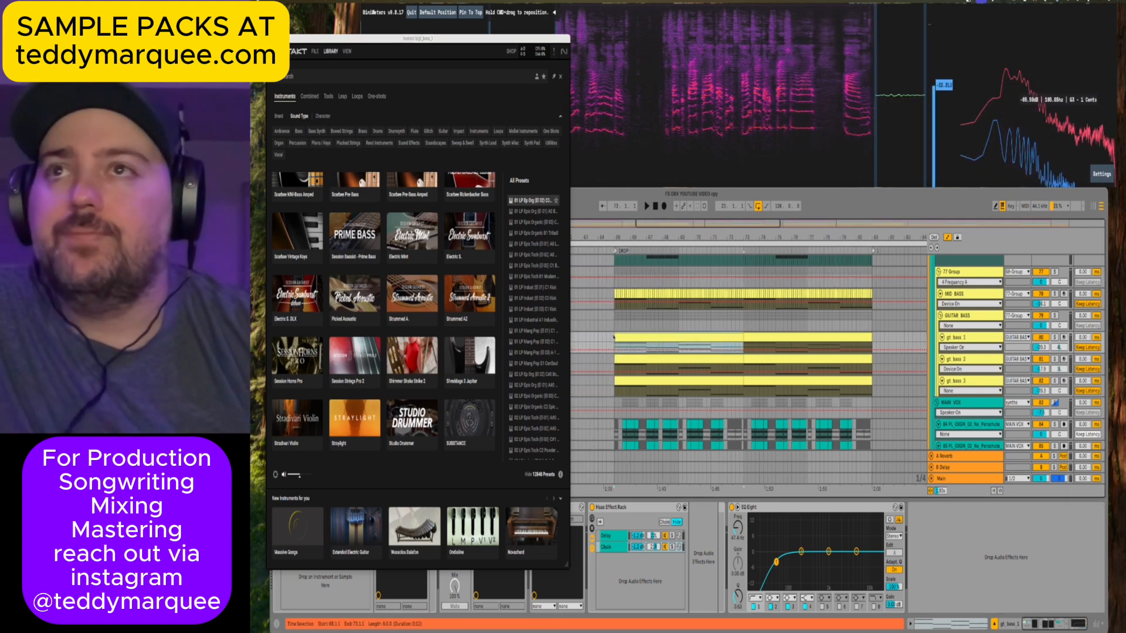
pyautogui.click(457, 252)
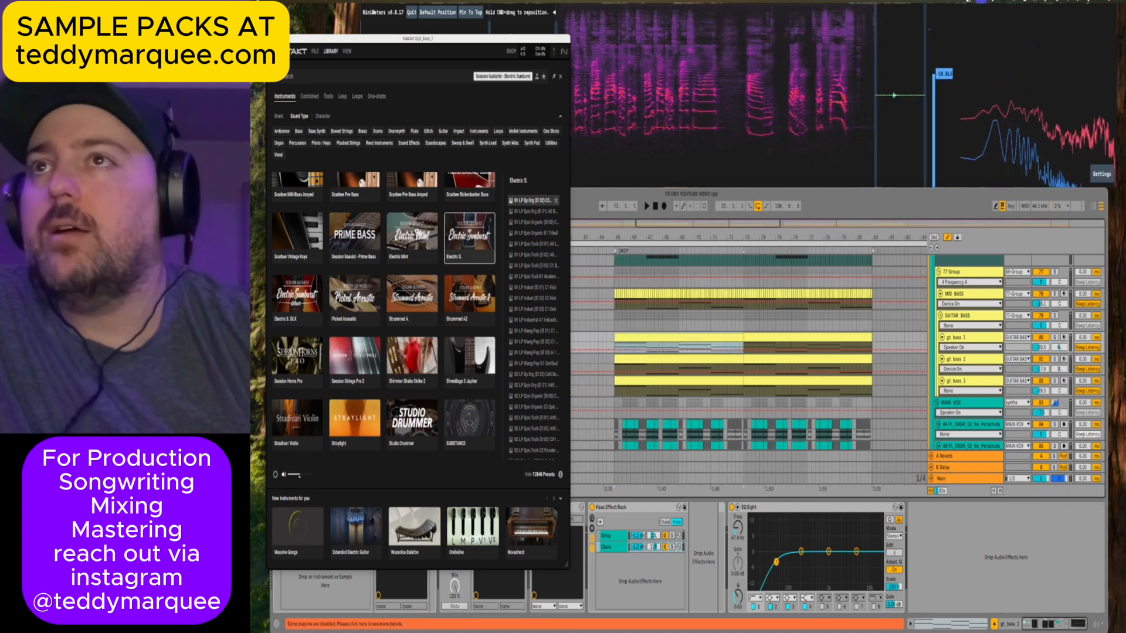
pyautogui.scroll(1, 456, 252)
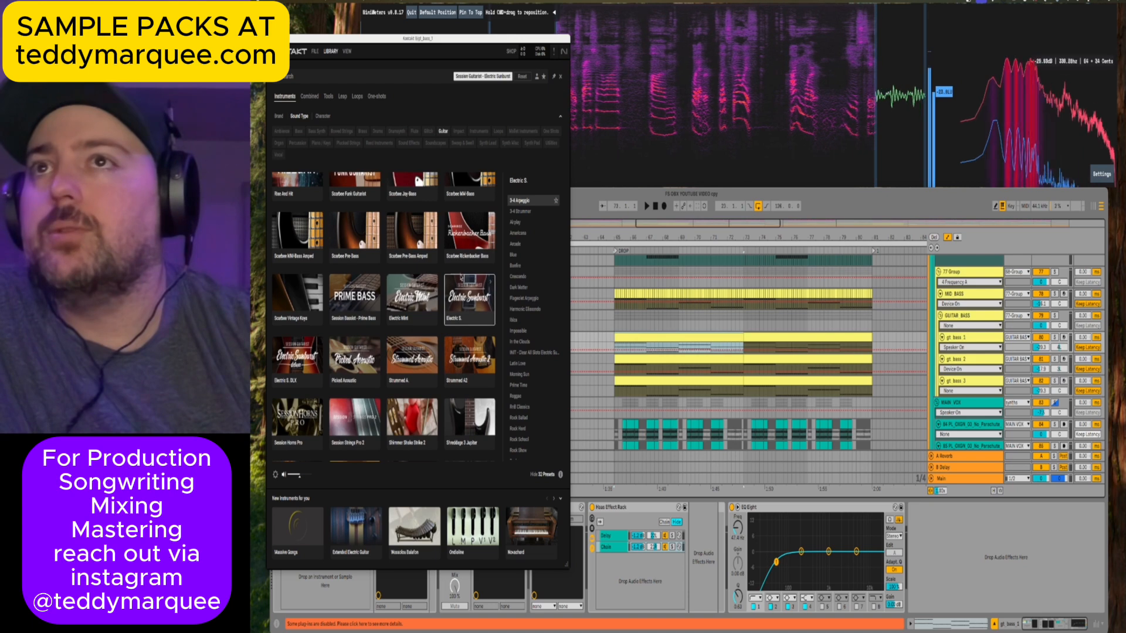
pyautogui.click(301, 364)
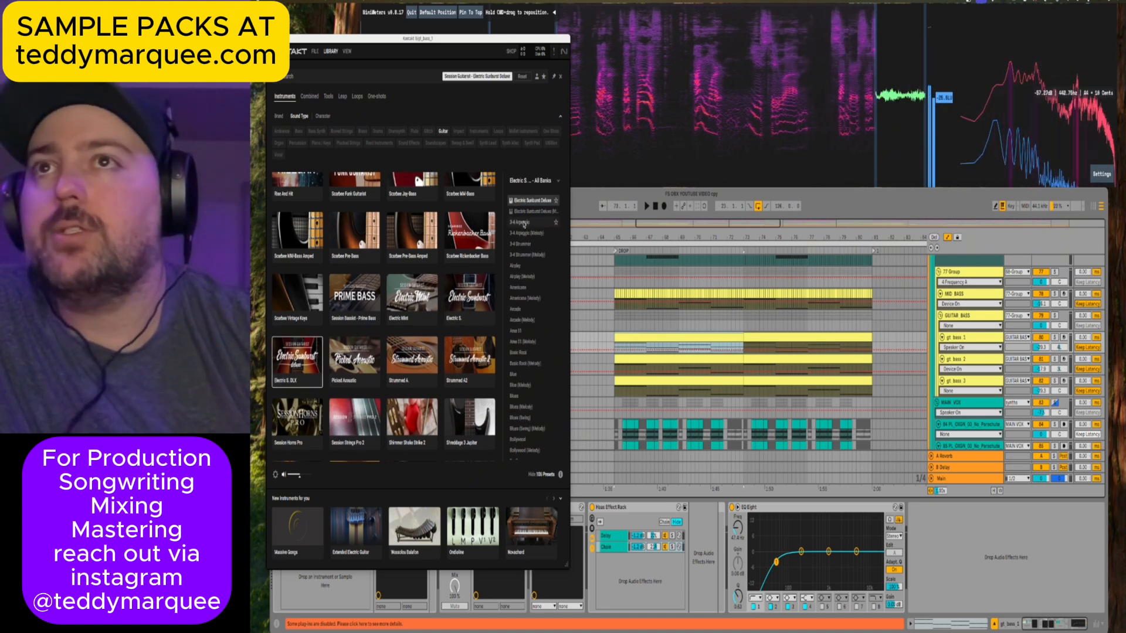
pyautogui.click(531, 212)
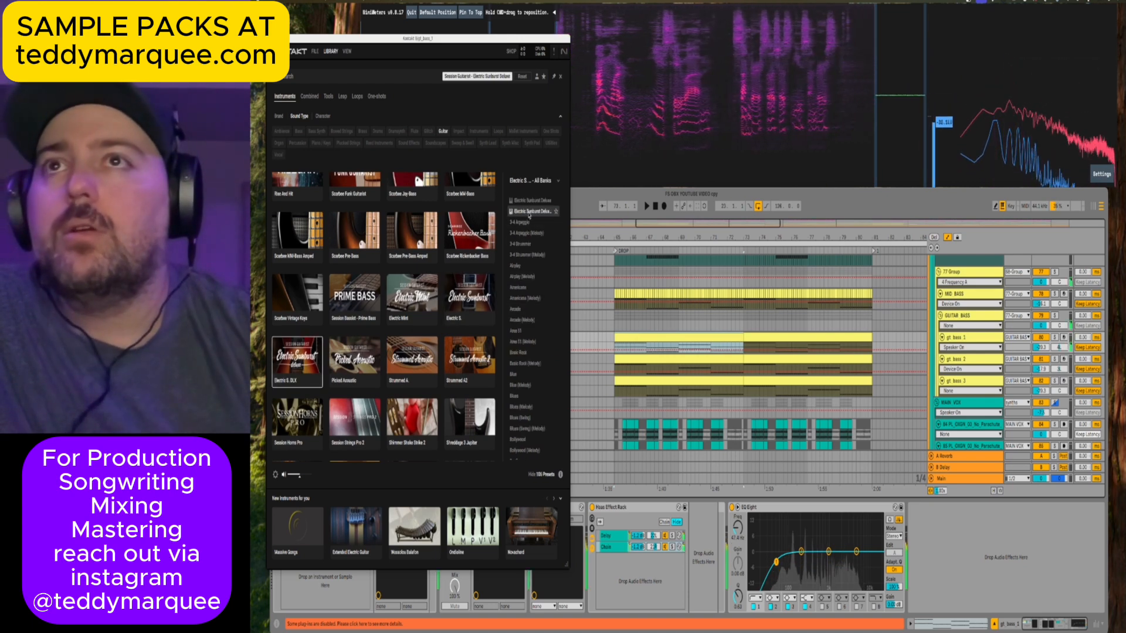
pyautogui.moveTo(567, 568); pyautogui.dragTo(574, 565)
pyautogui.moveTo(508, 240); pyautogui.dragTo(481, 238)
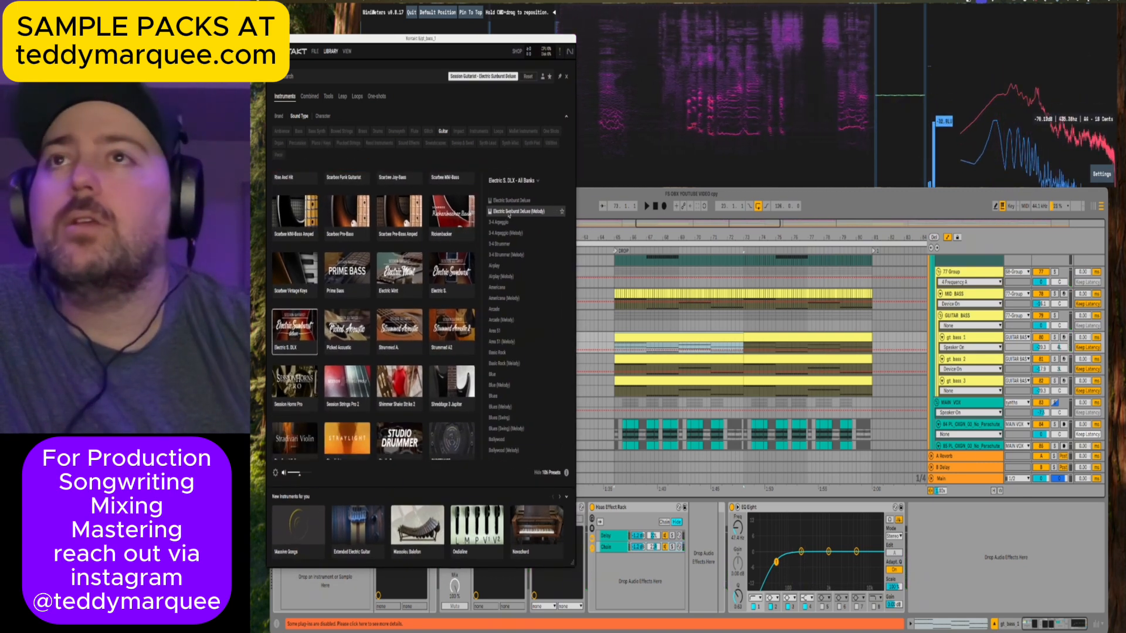
# Solo gt bass 1, play it with the Electric Sunburst Deluxe patch and move the Kontakt window clear of the rack's chain list.
pyautogui.click(654, 345)
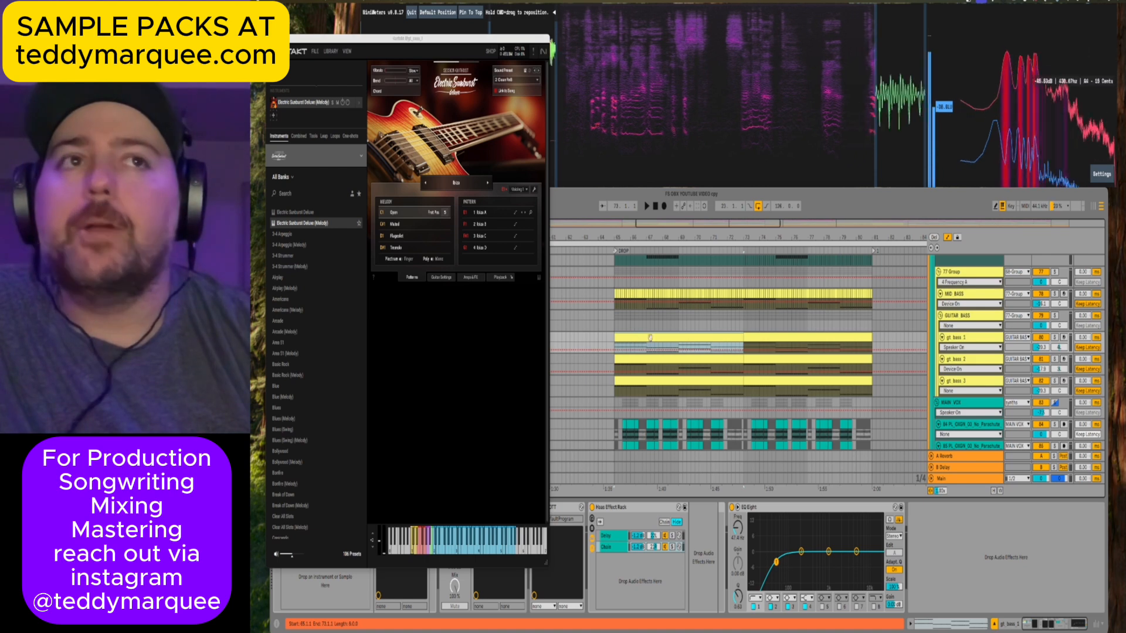
pyautogui.click(1055, 338)
pyautogui.press('space')
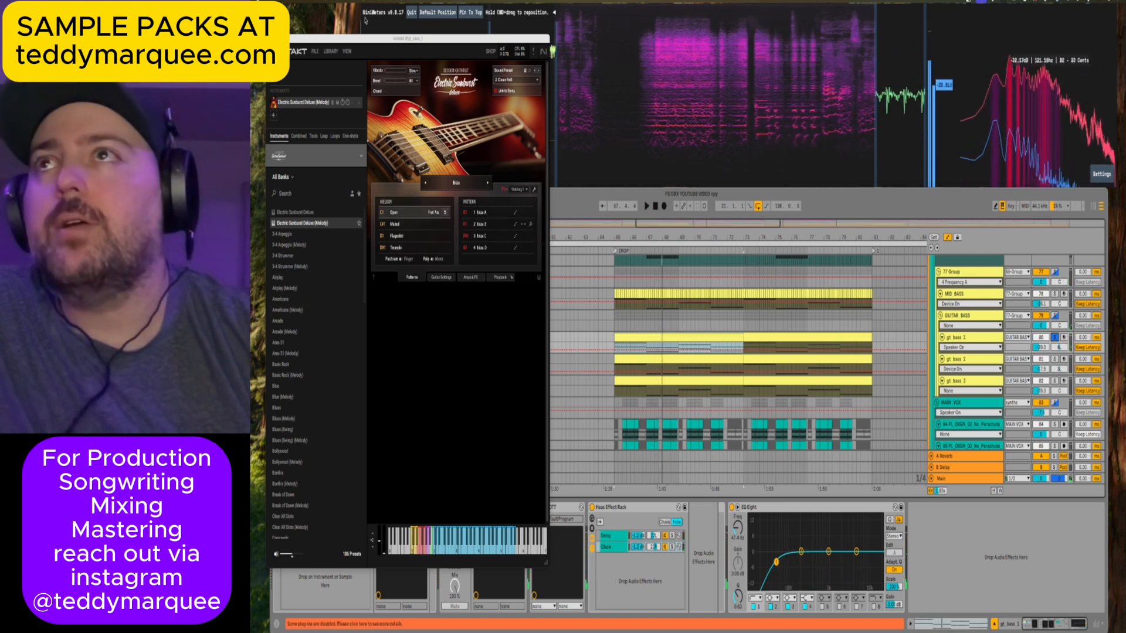
pyautogui.moveTo(369, 38); pyautogui.dragTo(459, 34)
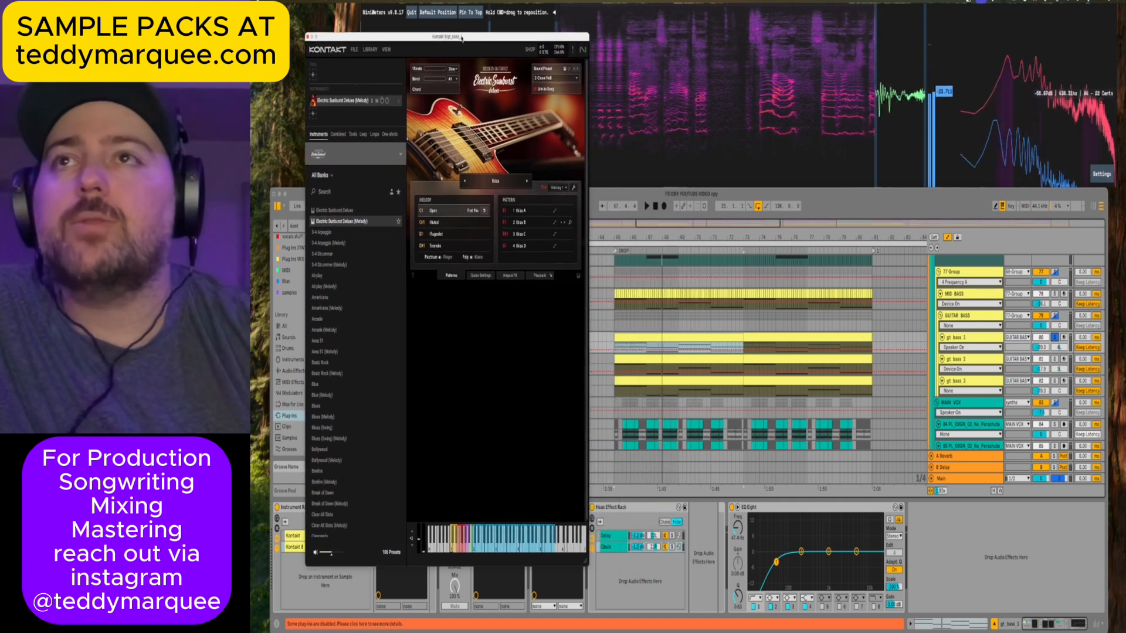
# Open the gt bass 1 clip, transpose all its notes up and play the result.
pyautogui.doubleClick(669, 346)
pyautogui.press('super+a')
pyautogui.press('Up')
pyautogui.press('Up')
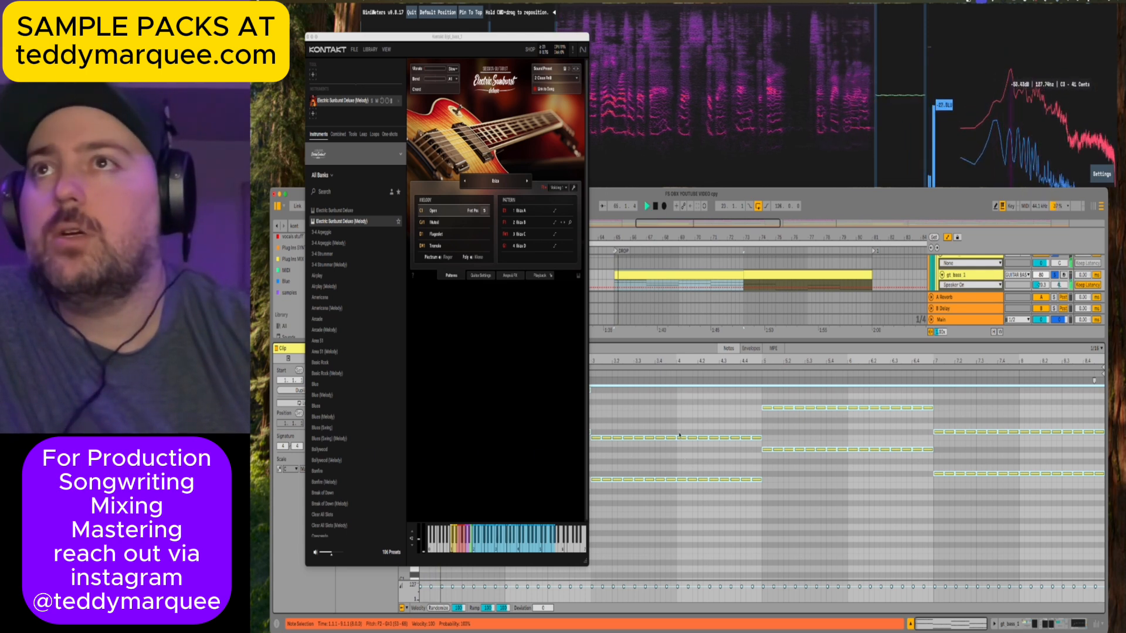
pyautogui.press('space')
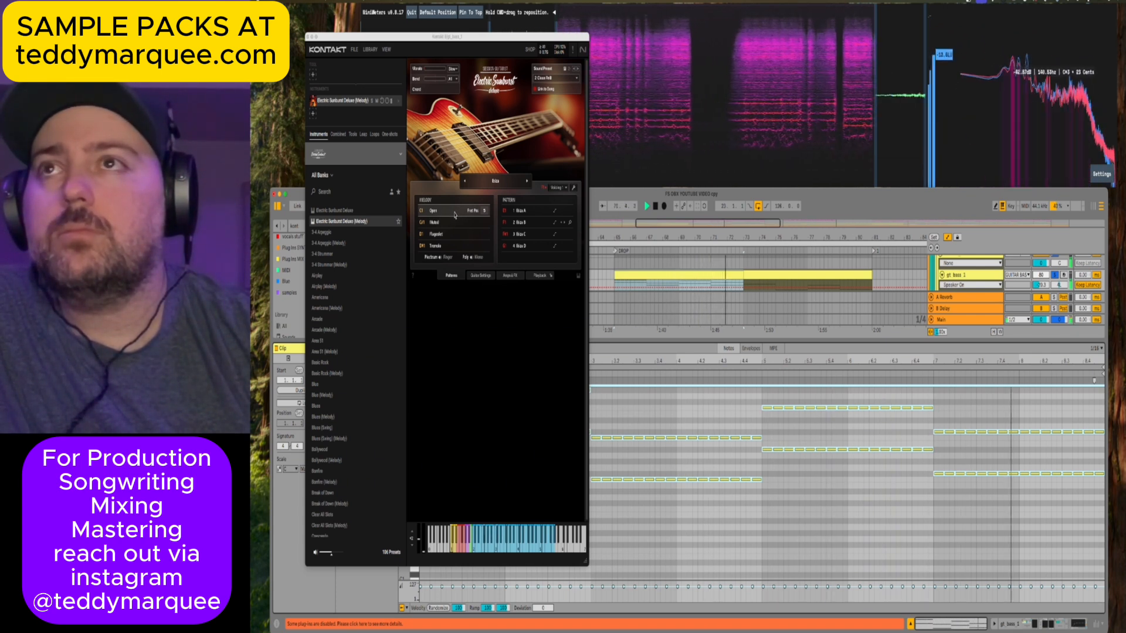
# Try a Hi Gain sound preset on the Electric Sunburst guitar, play it, and return to the clean preset.
pyautogui.press('space')
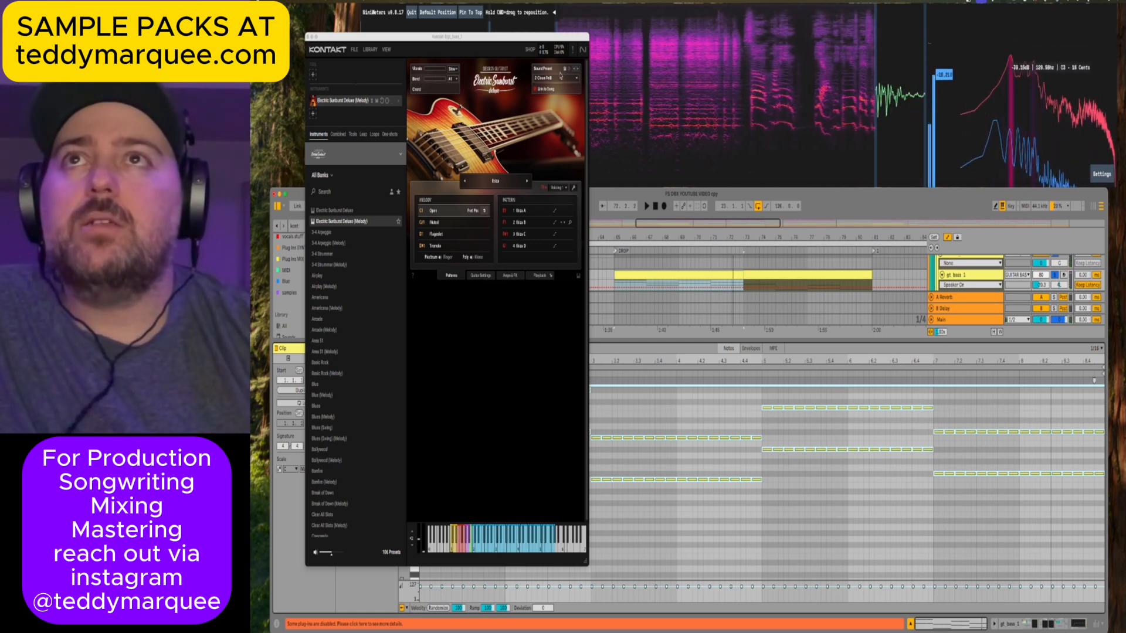
pyautogui.click(575, 79)
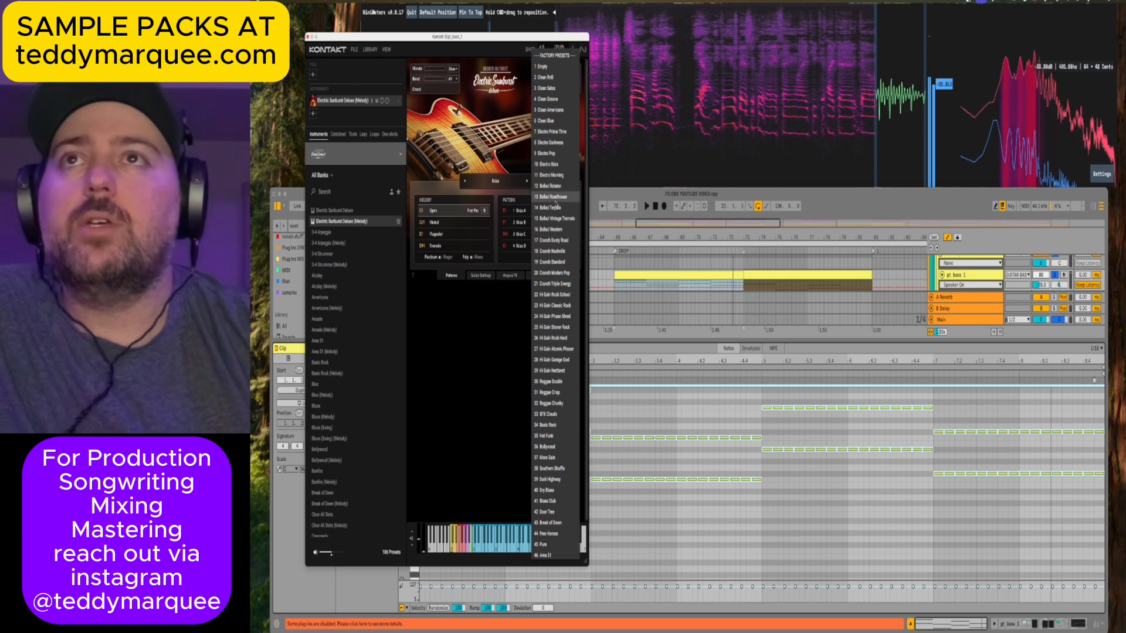
pyautogui.click(550, 375)
pyautogui.press('space')
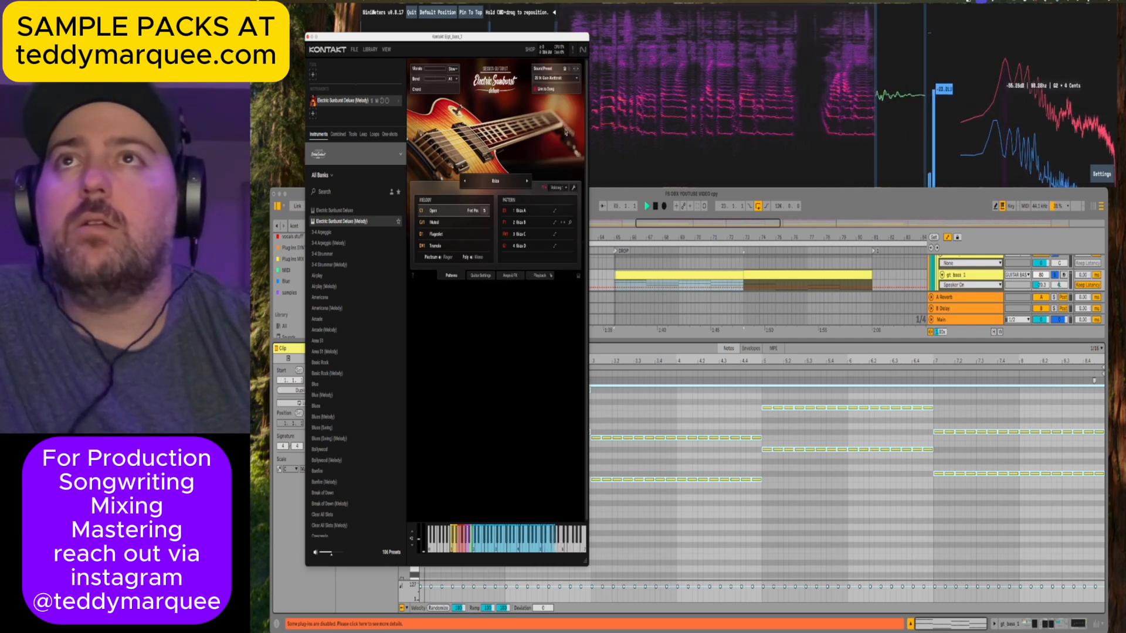
pyautogui.click(577, 80)
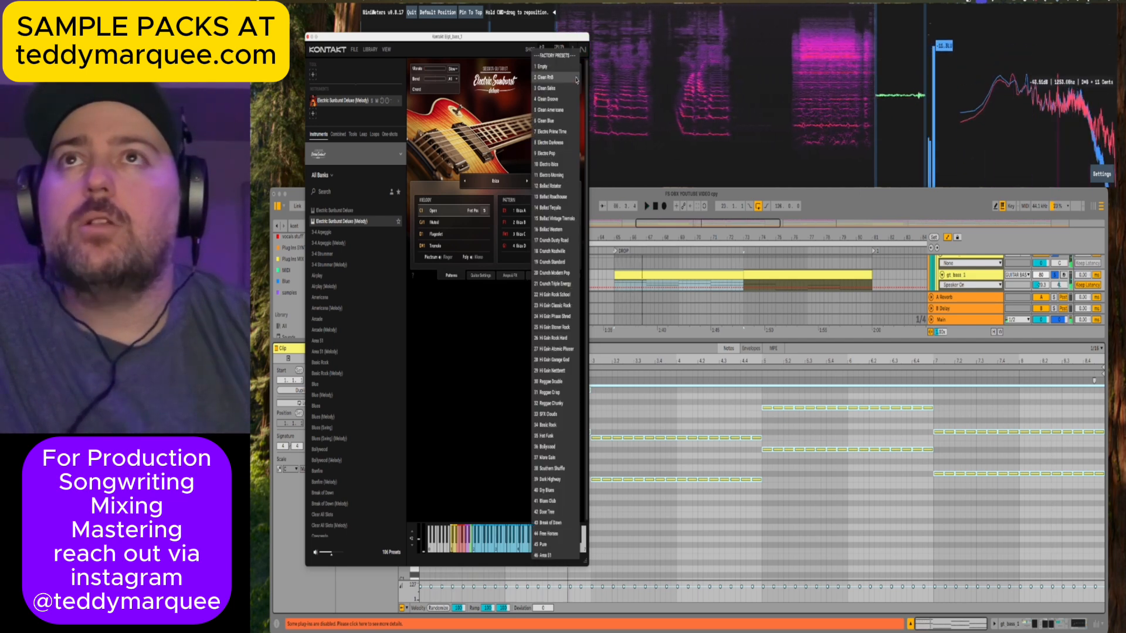
pyautogui.click(561, 76)
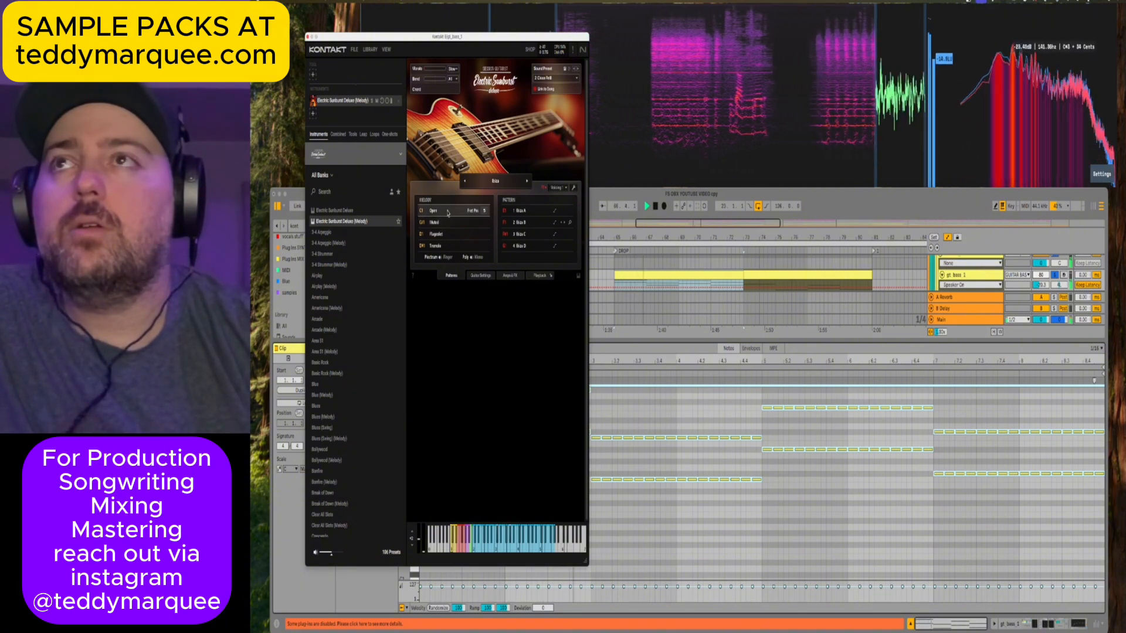
# Close the Kontakt window, duplicate the eight-bar clip on gt bass 1 and select the track's first eight bars.
pyautogui.click(307, 37)
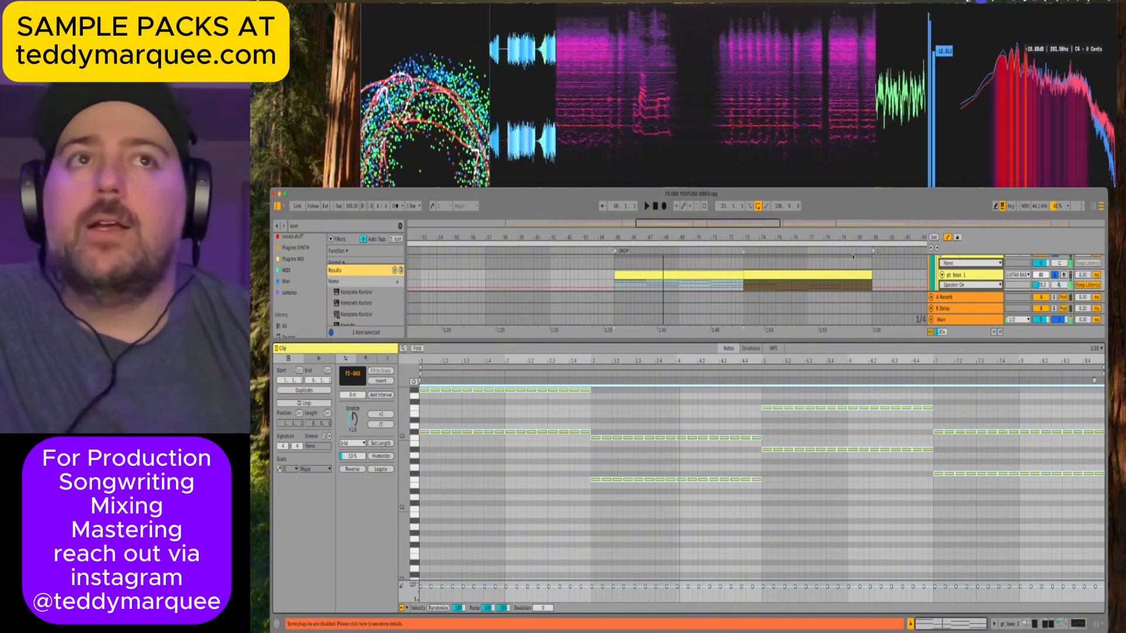
pyautogui.click(968, 276)
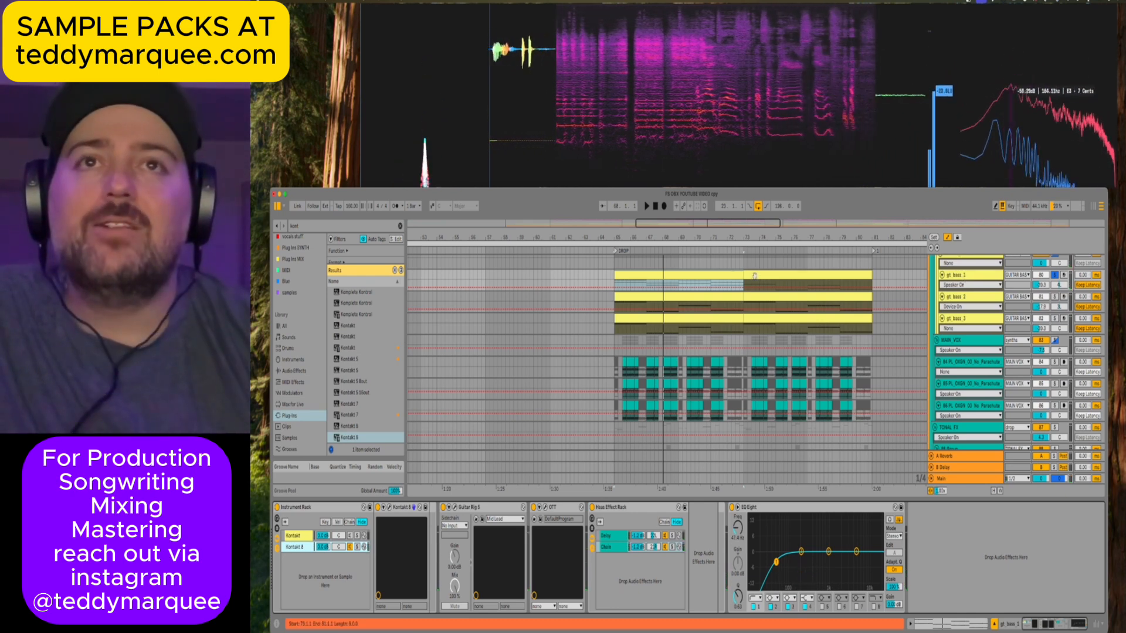
pyautogui.hotkey('ctrl', 'd')
pyautogui.click(727, 274)
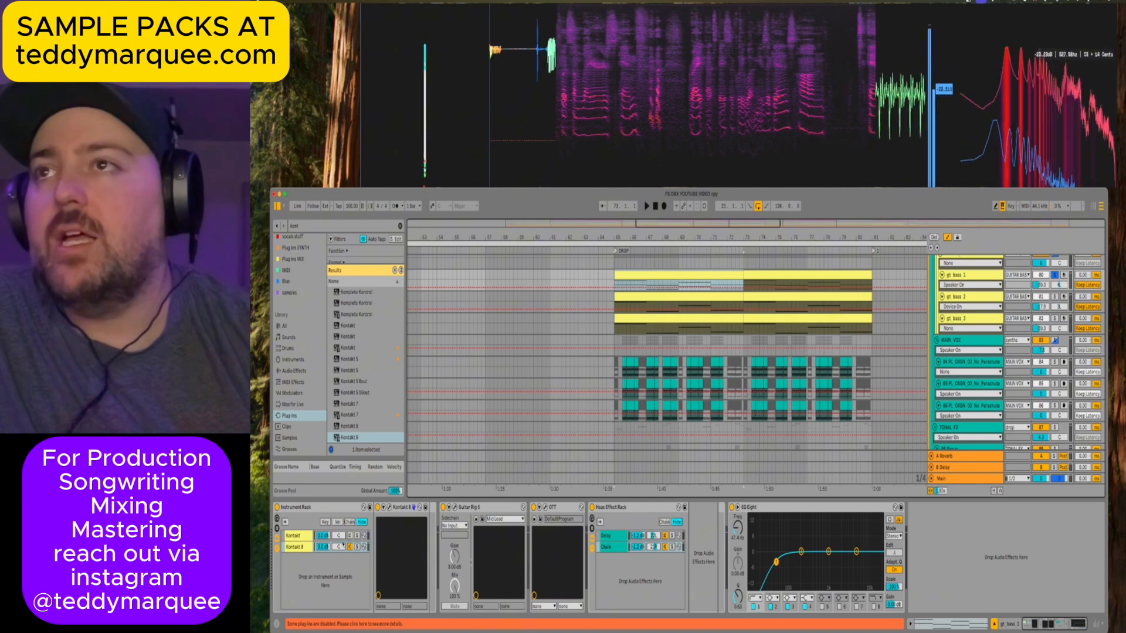
# Clear the browser search, add the Pitch MIDI effect ahead of gt bass 1's Instrument Rack and raise its pitch by 12 semitones.
pyautogui.click(293, 371)
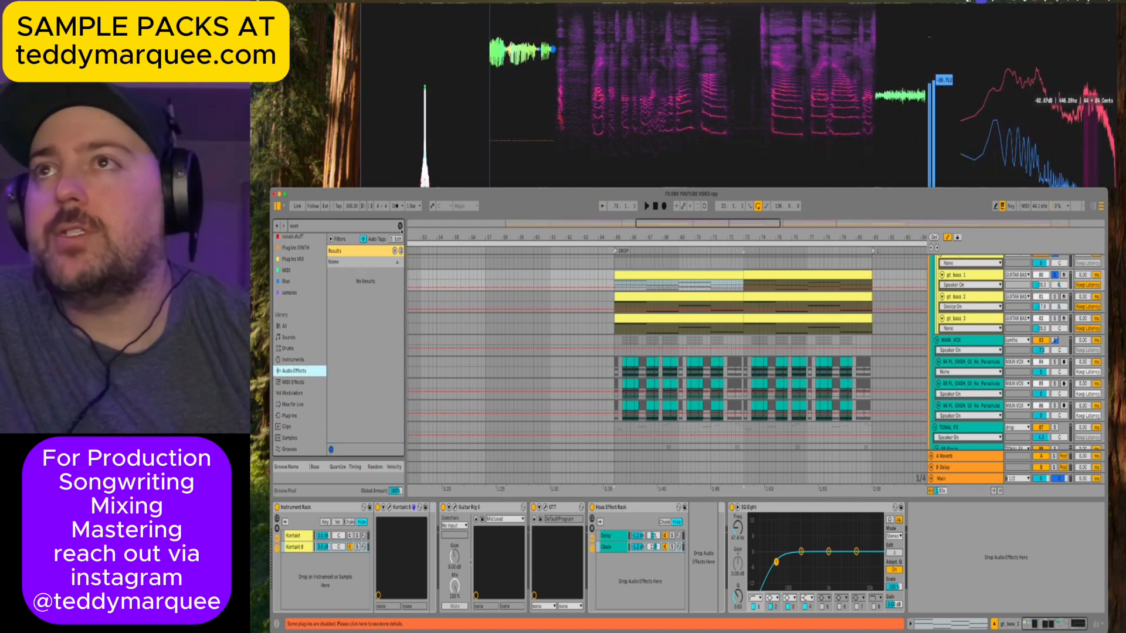
pyautogui.click(401, 226)
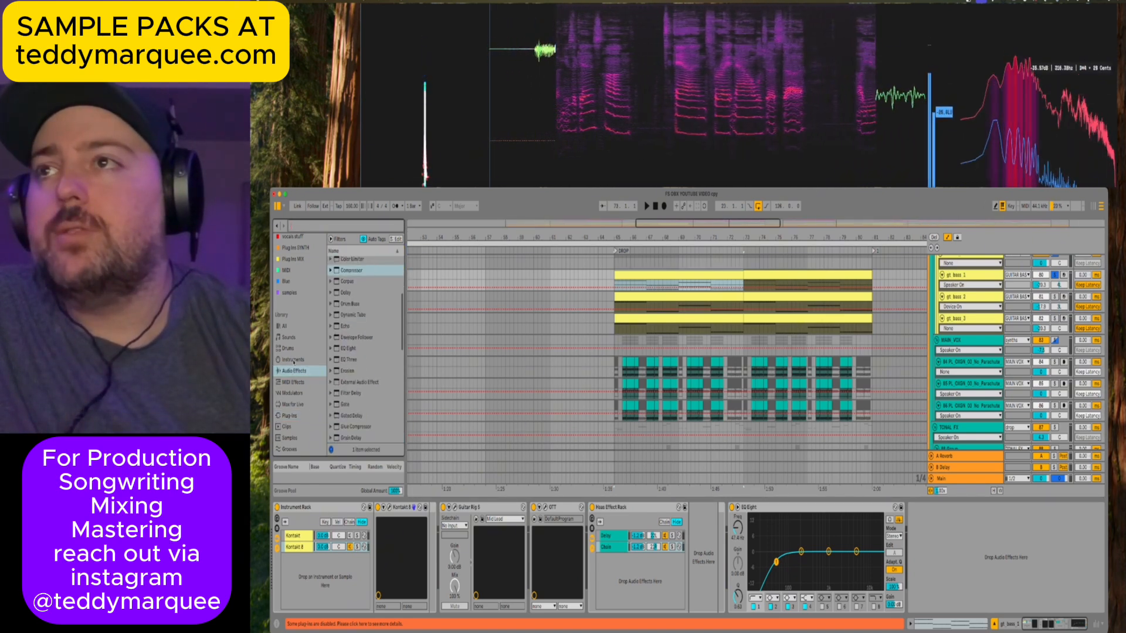
pyautogui.click(293, 383)
pyautogui.scroll(-3, 346, 397)
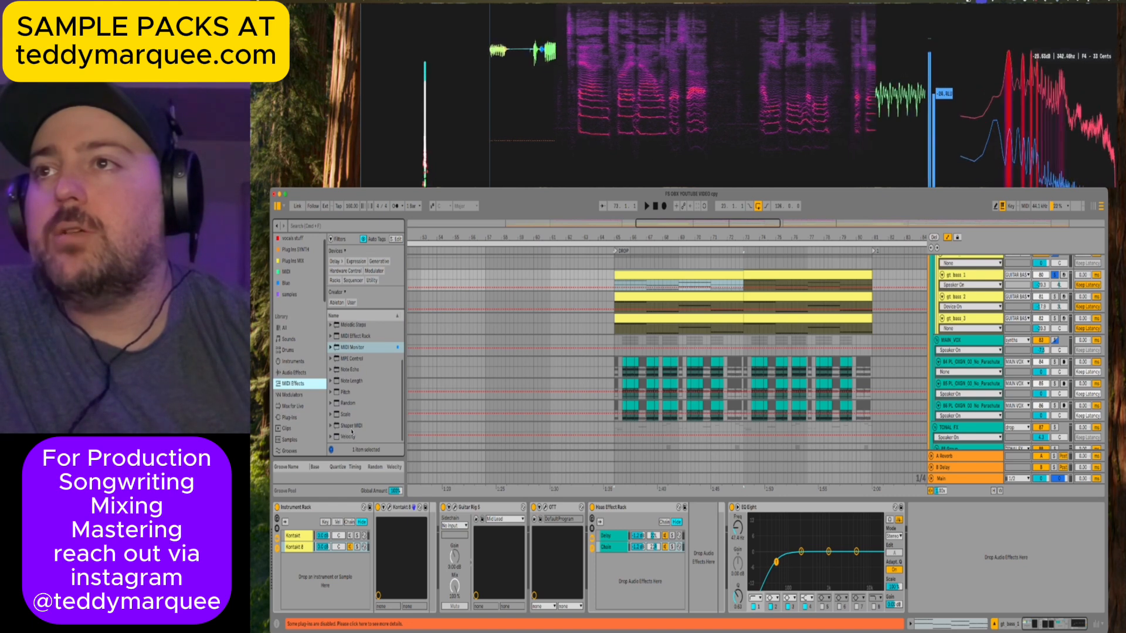
pyautogui.click(349, 392)
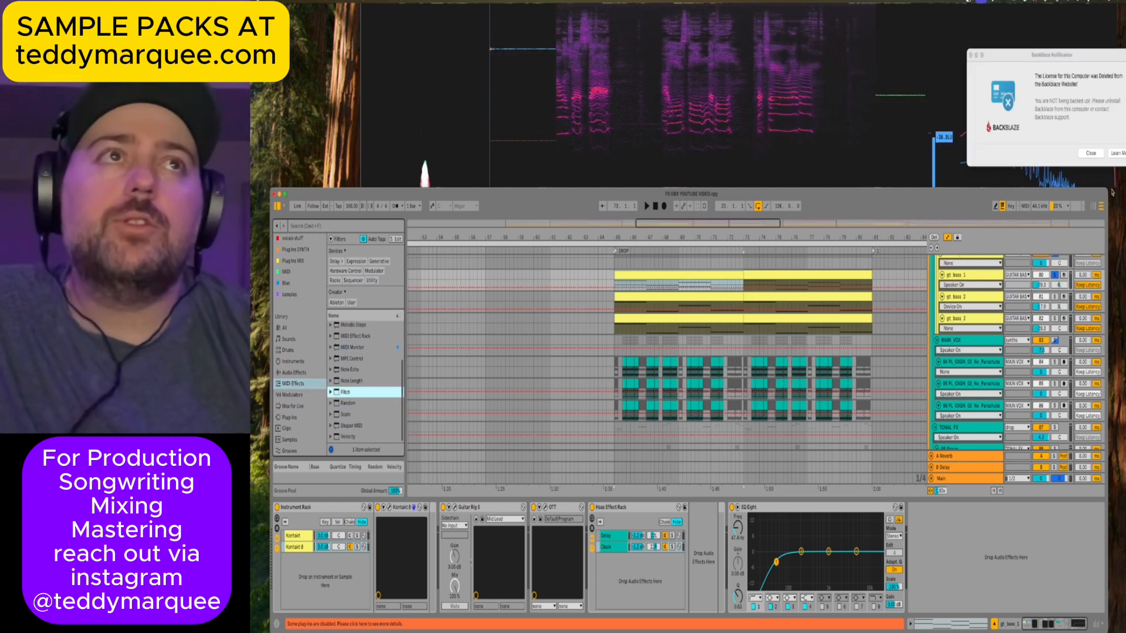
pyautogui.press('Return')
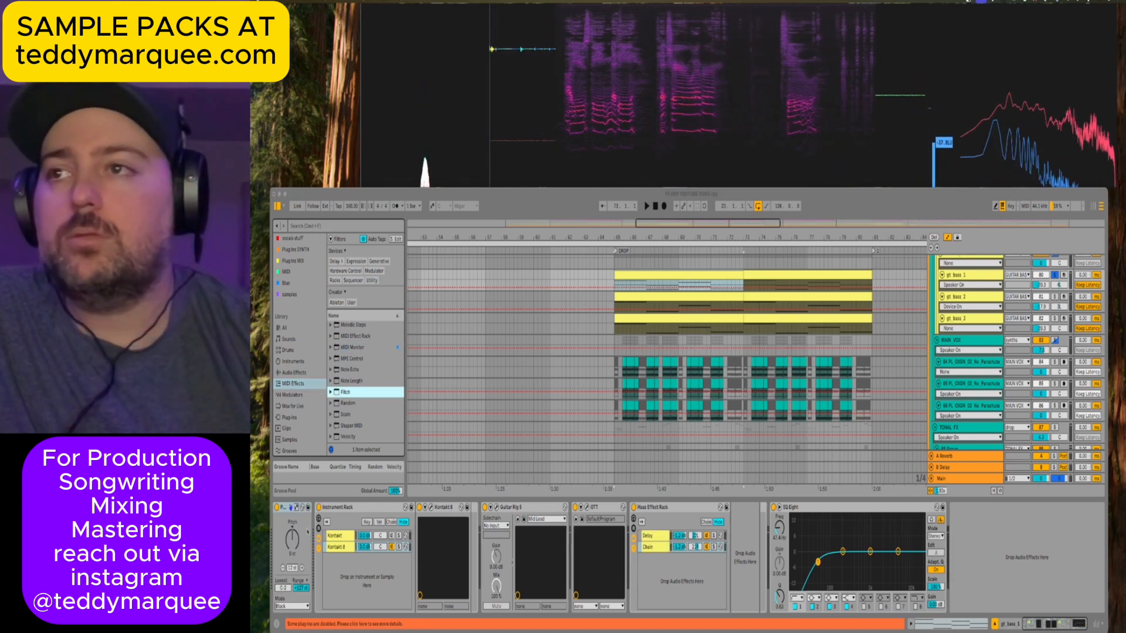
pyautogui.hotkey('shift', 'Up')
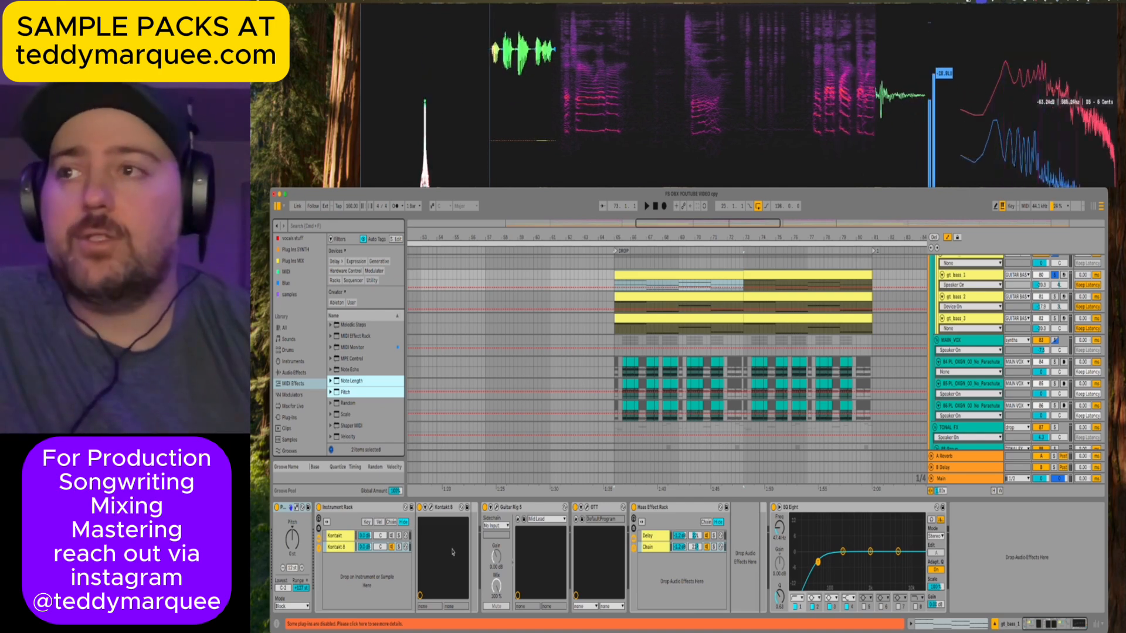
pyautogui.click(295, 540)
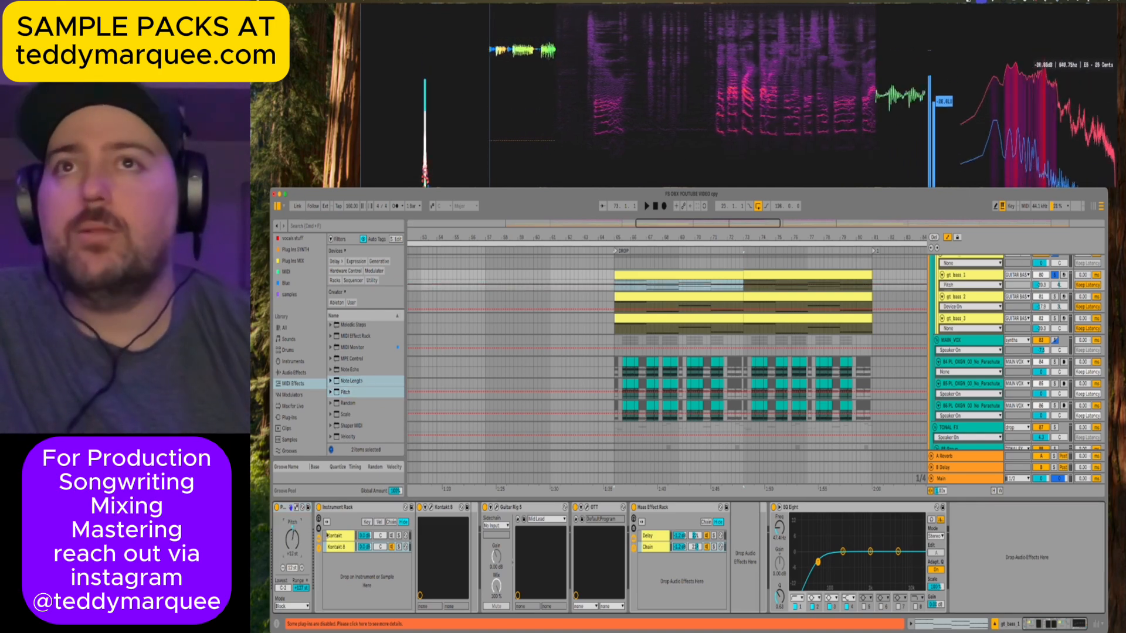
# Play the pitched gt bass 1, then show the GUITAR BASS group's chain and the last eight bars of gt bass 3.
pyautogui.press('space')
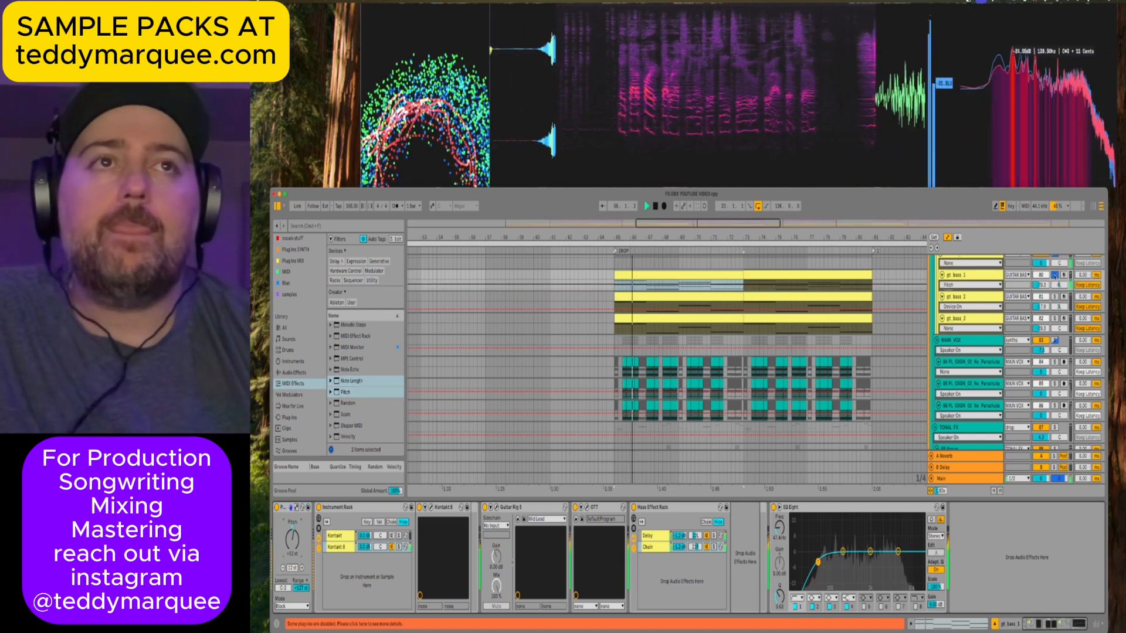
pyautogui.scroll(3, 963, 300)
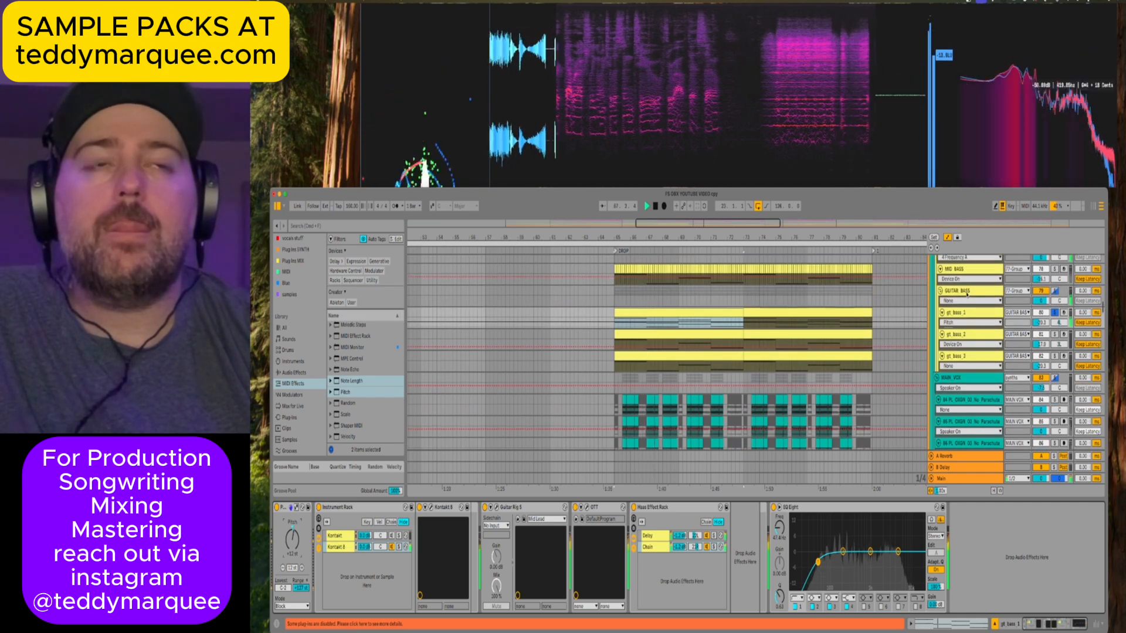
pyautogui.click(967, 292)
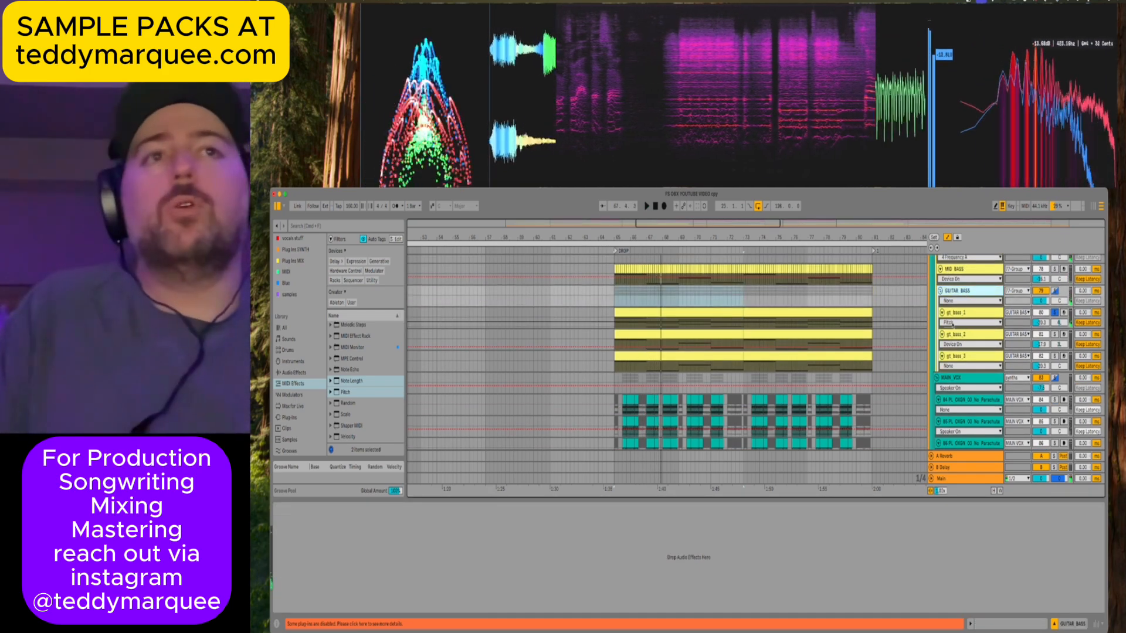
pyautogui.click(796, 348)
pyautogui.click(796, 359)
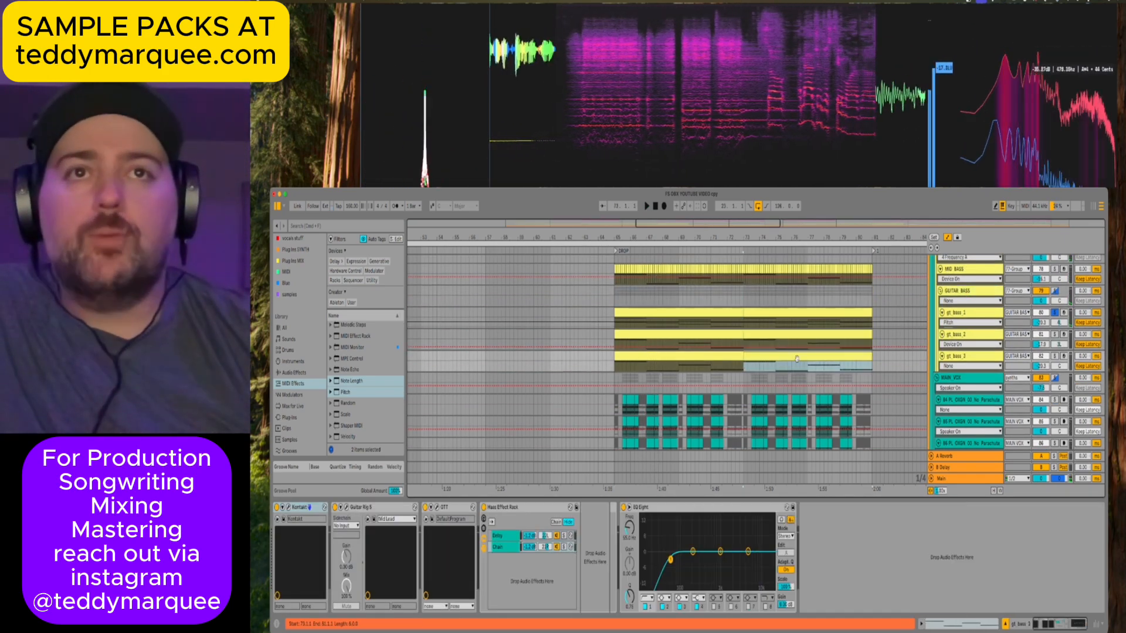
pyautogui.scroll(1, 979, 349)
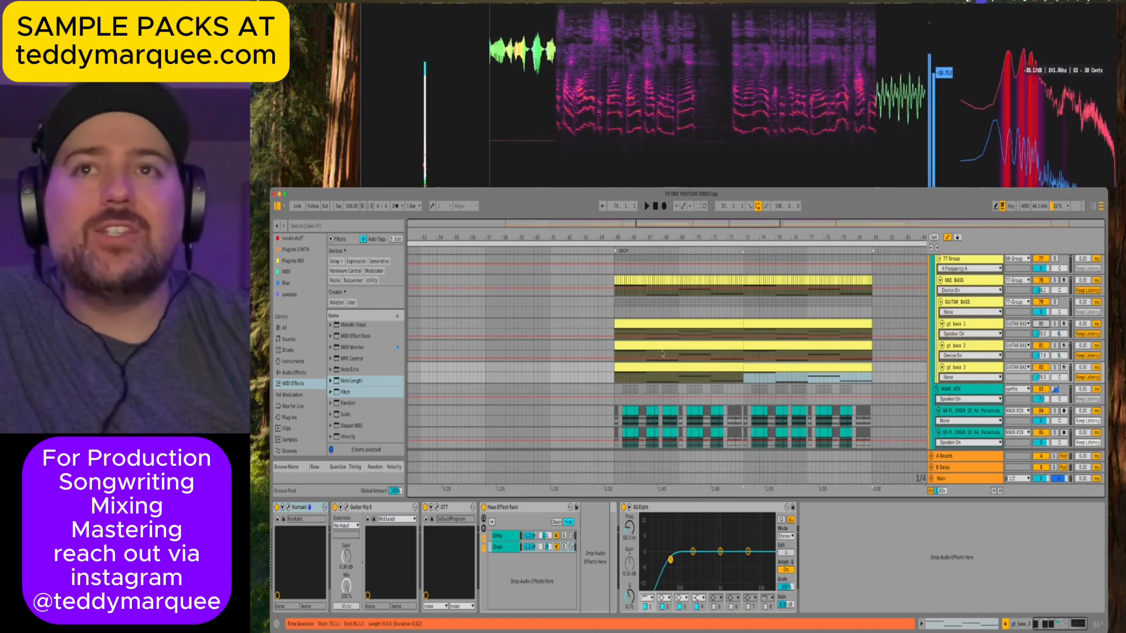
# Play the drop with all layers, checking the 75 Serum track and then gt bass 1's device chain.
pyautogui.click(636, 324)
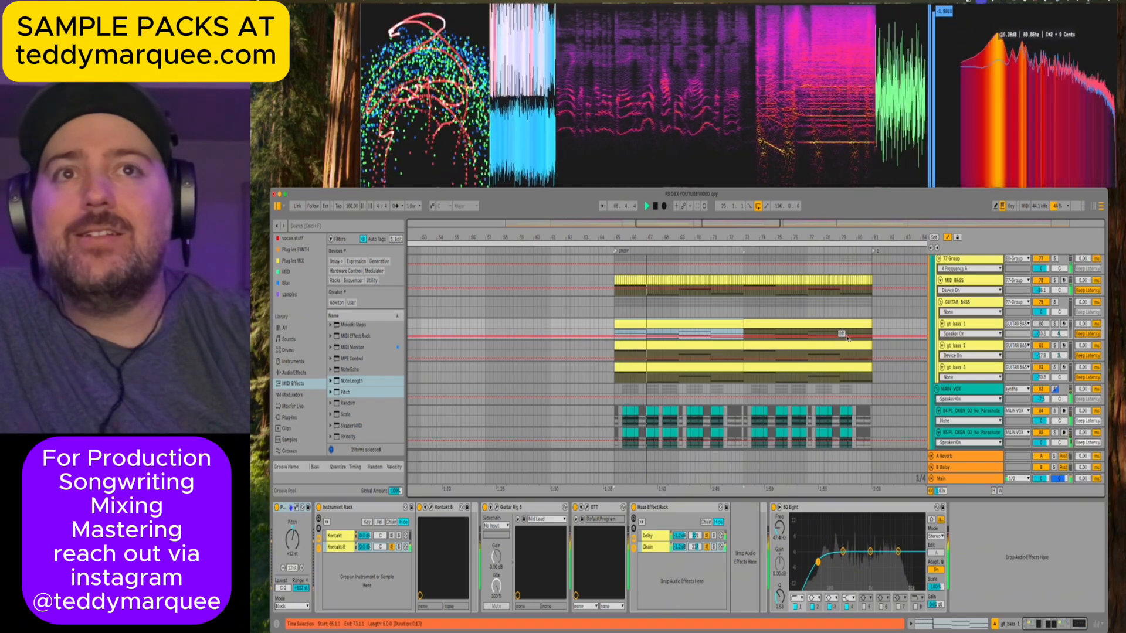
pyautogui.scroll(1, 850, 339)
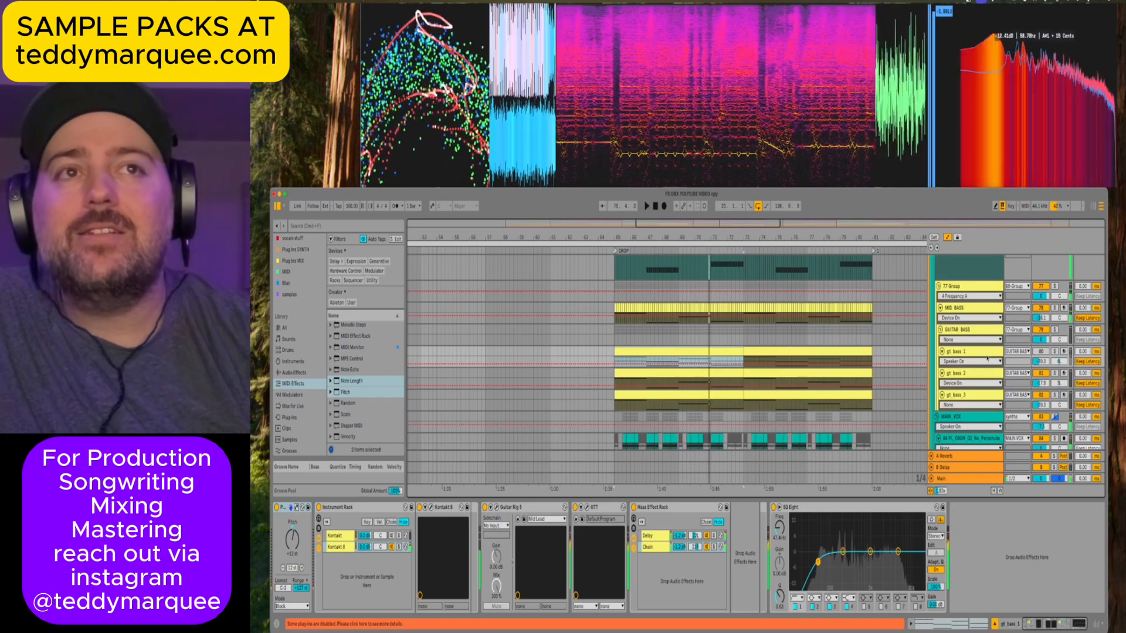
pyautogui.scroll(5, 1041, 352)
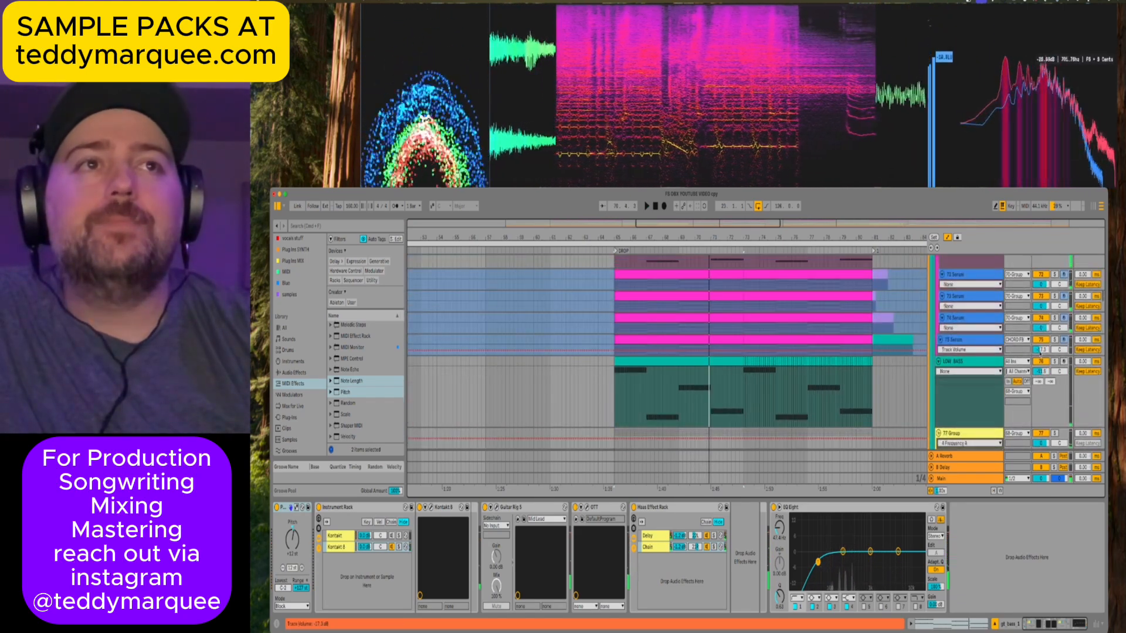
pyautogui.click(1055, 340)
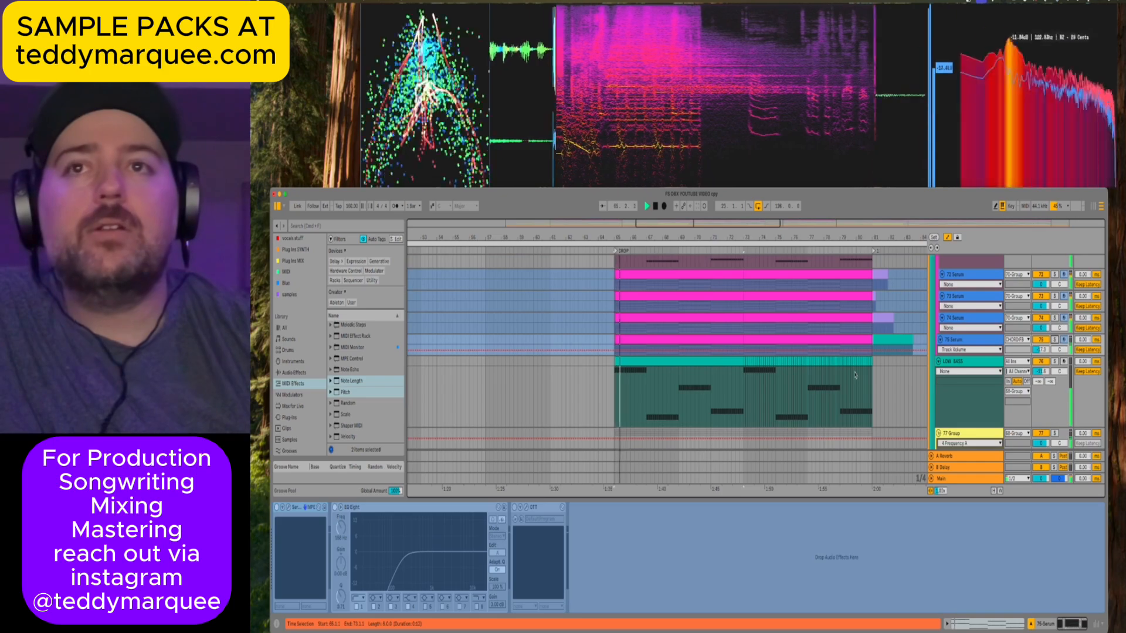
pyautogui.scroll(-5, 829, 365)
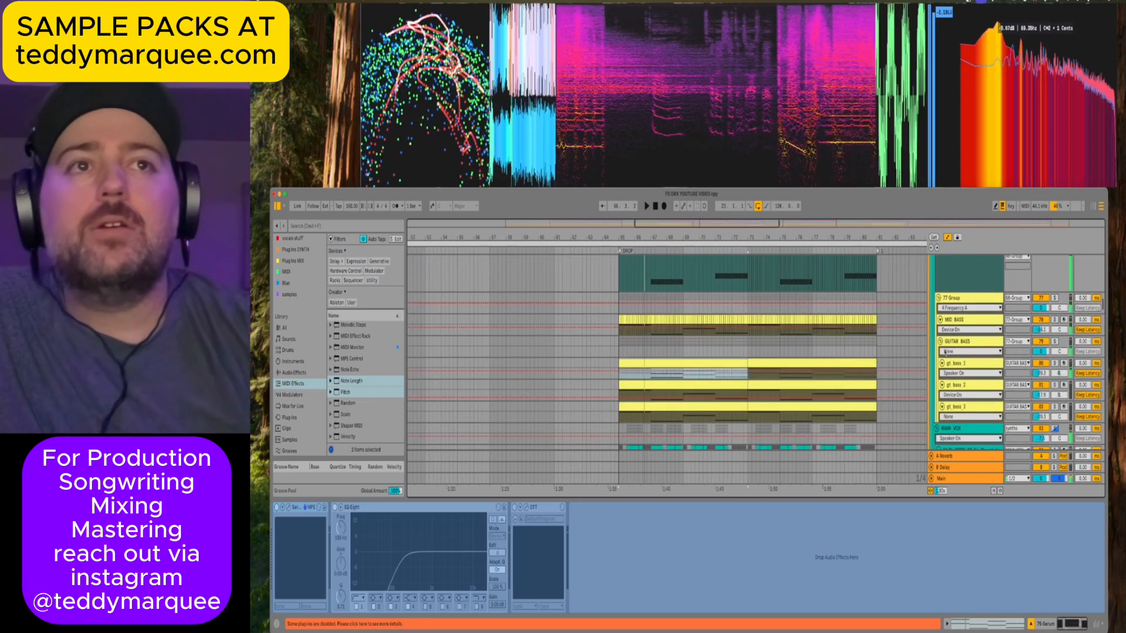
pyautogui.click(965, 363)
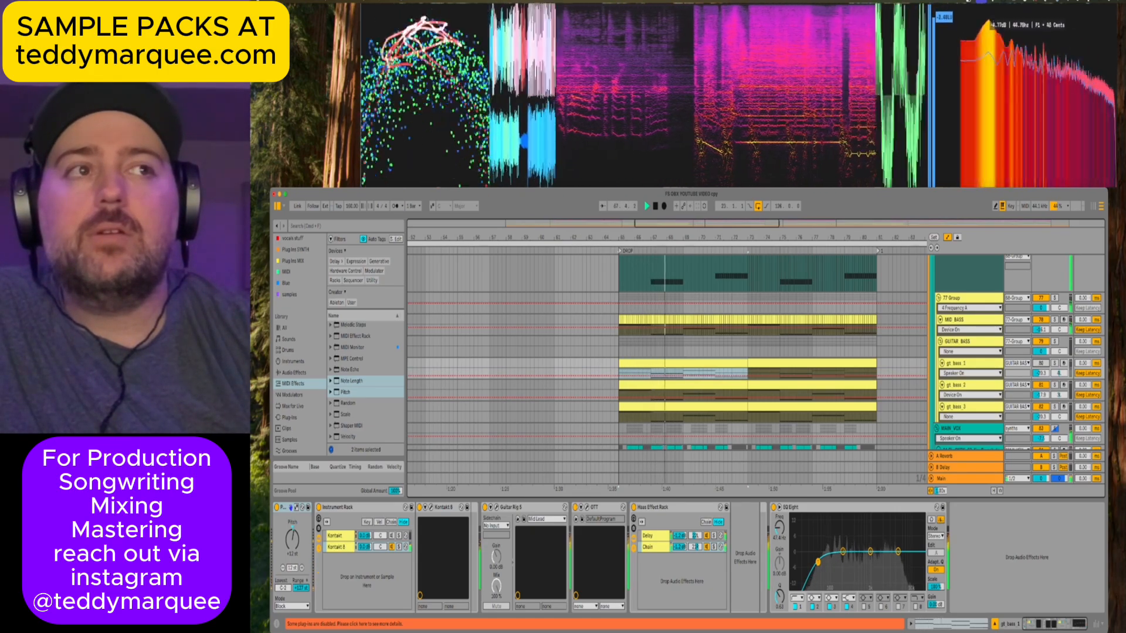
pyautogui.press('super+Tab')
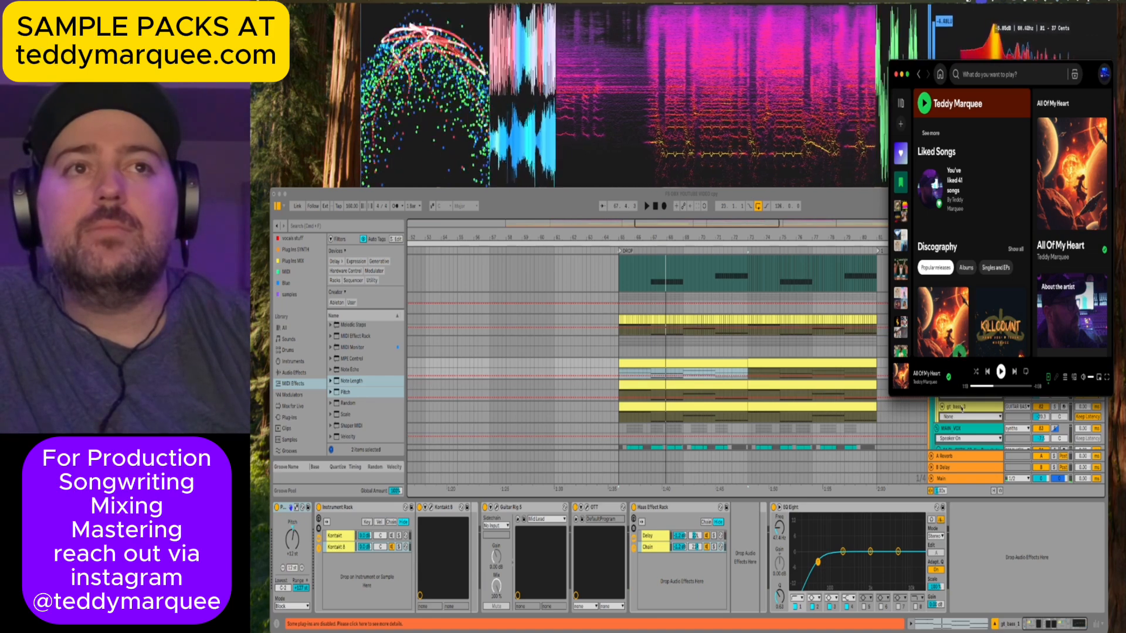
pyautogui.press('super+Tab')
# Show the drop group's device chain and turn on its sidechain compressor rack.
pyautogui.scroll(5, 674, 347)
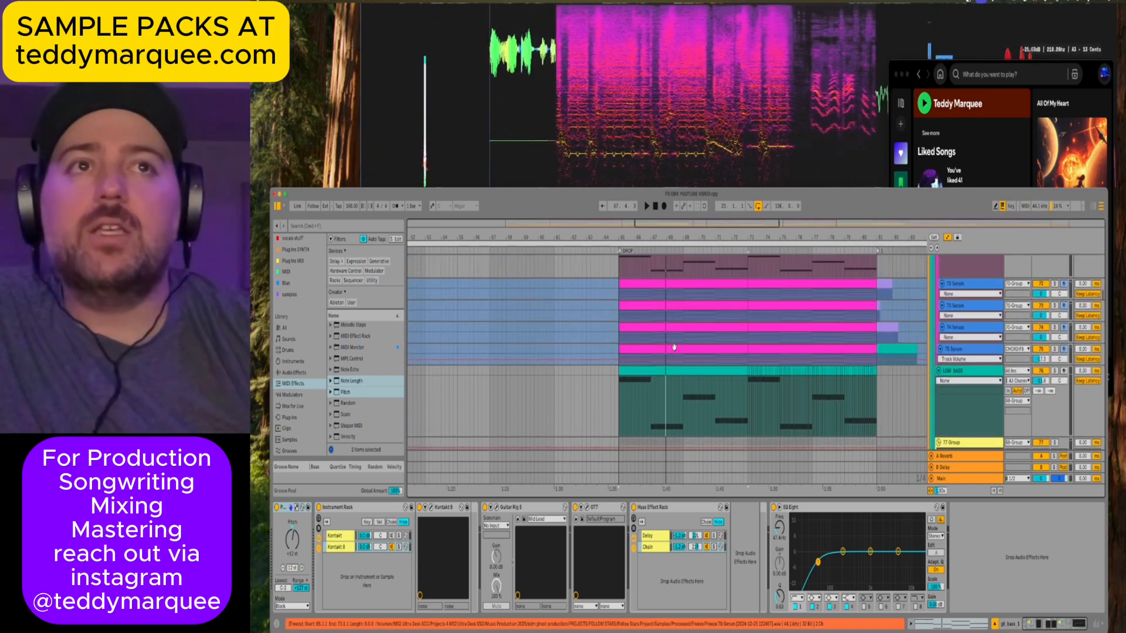
pyautogui.scroll(5, 674, 348)
pyautogui.scroll(3, 918, 294)
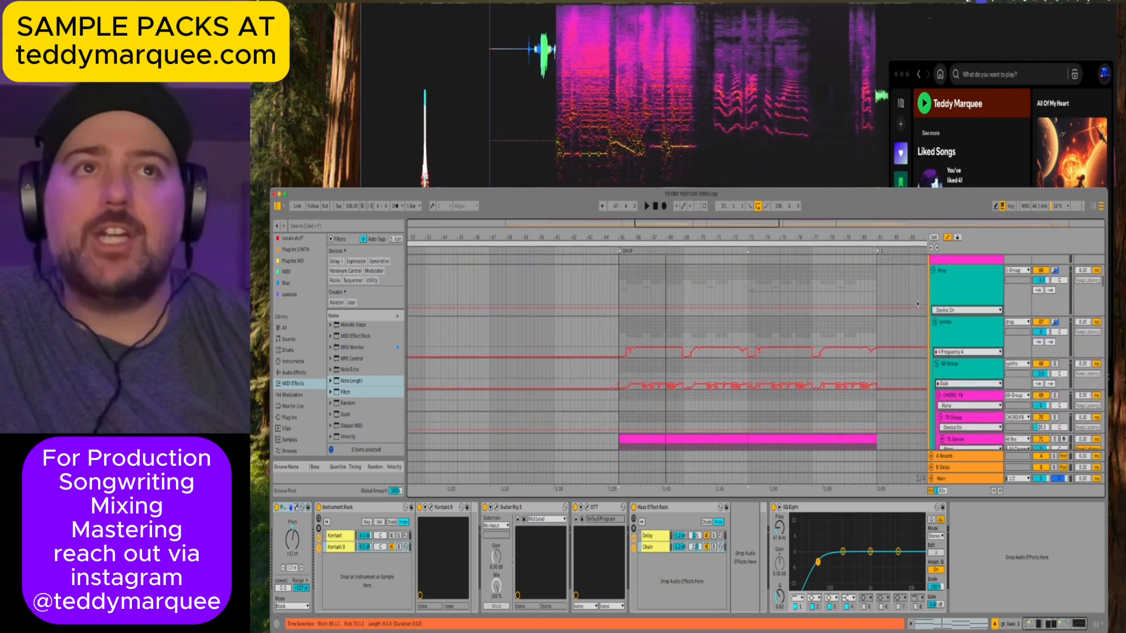
pyautogui.click(670, 319)
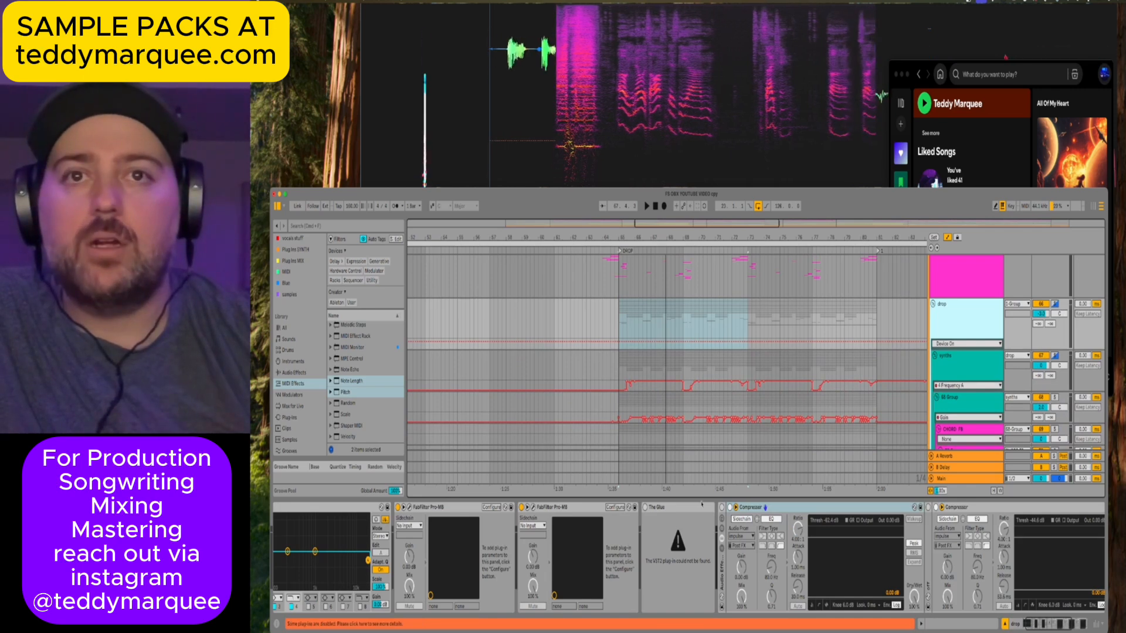
pyautogui.click(721, 514)
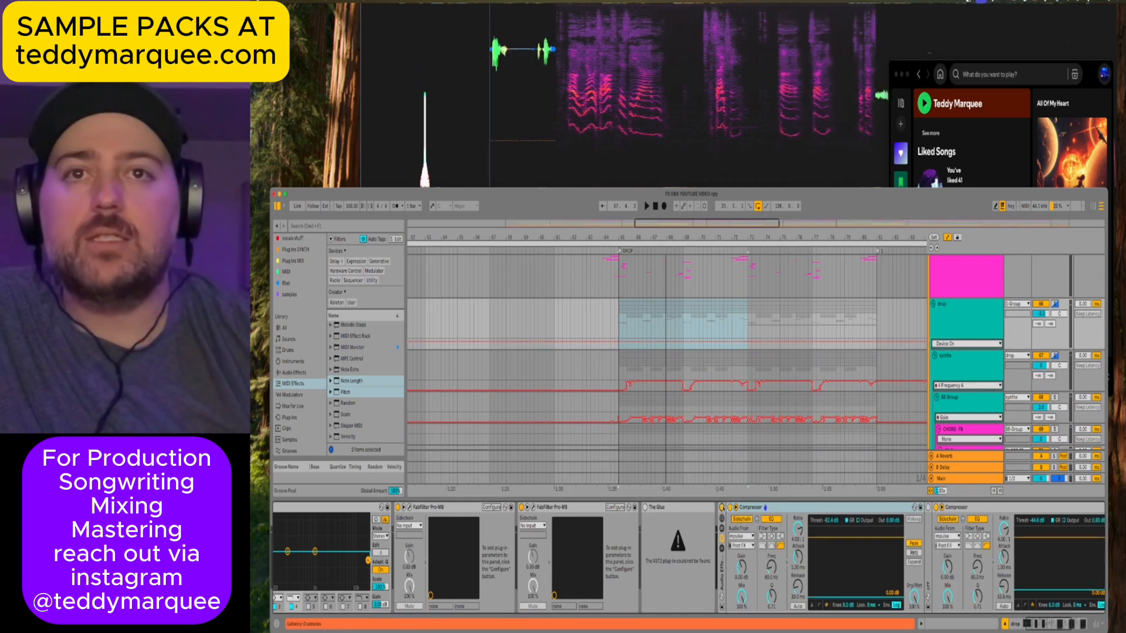
# Play the drop from its start while examining the bass tracks, then stop and show gt bass 1's device chain.
pyautogui.click(651, 307)
pyautogui.click(617, 309)
pyautogui.scroll(-5, 646, 322)
pyautogui.press('space')
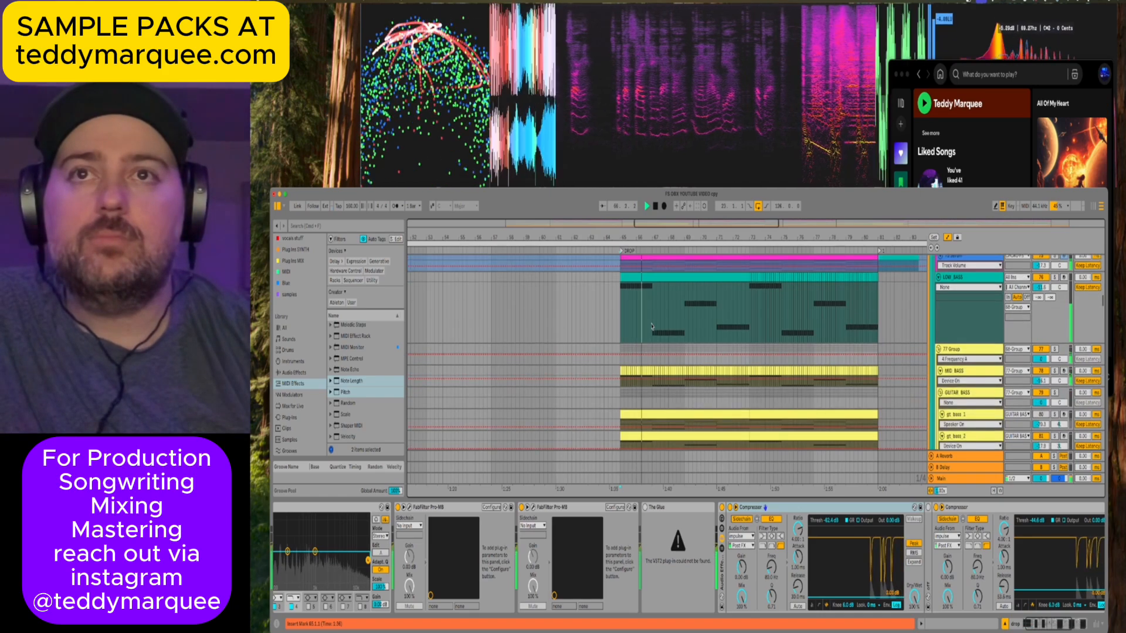
pyautogui.scroll(-2, 652, 326)
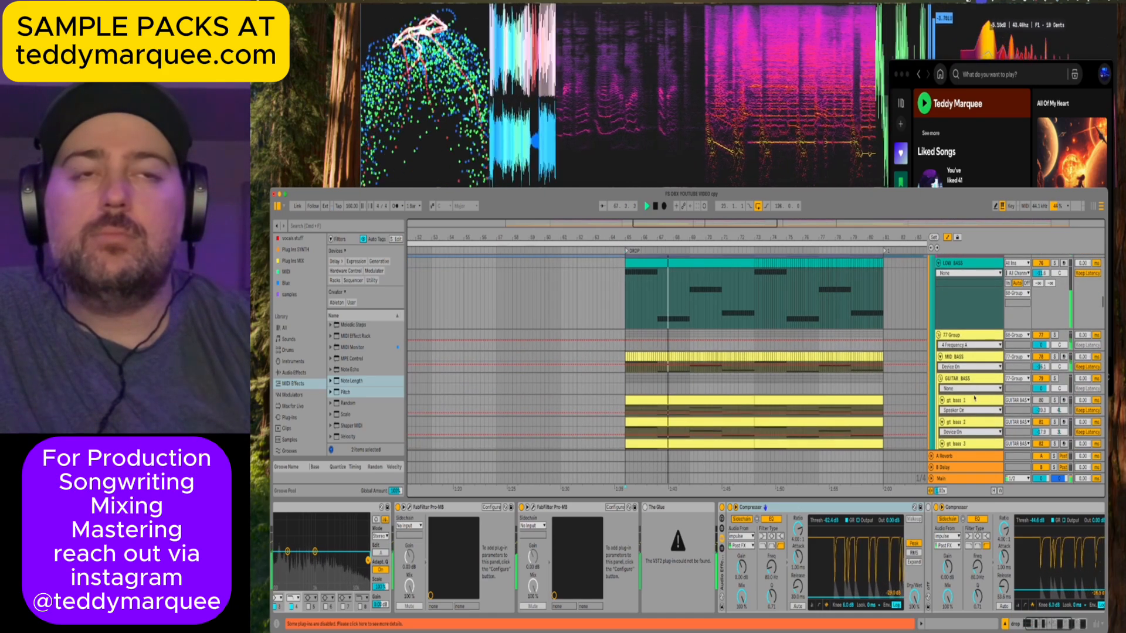
pyautogui.click(1001, 400)
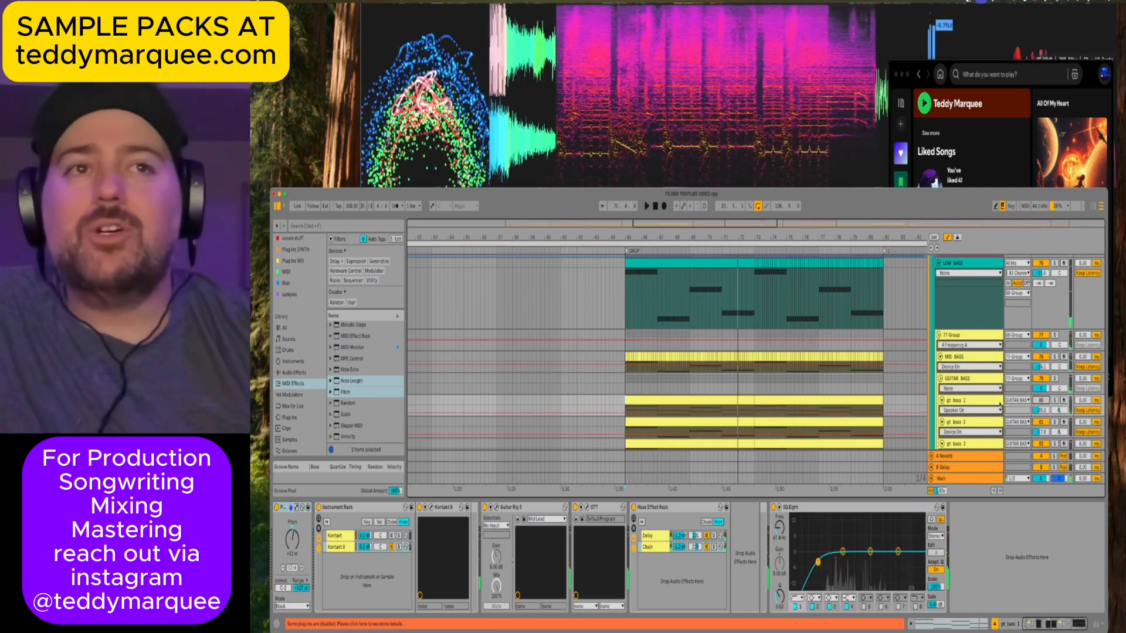
pyautogui.scroll(-3, 948, 401)
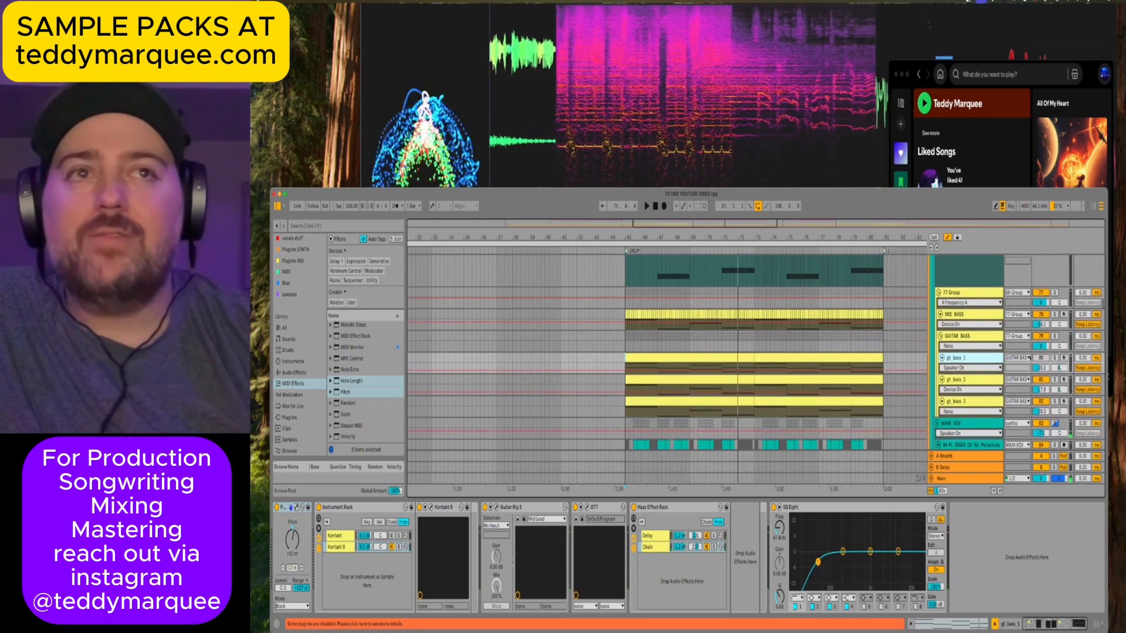
# Play the opening bars of the drop twice to hear gt bass 1 within the mix, then stop playback.
pyautogui.click(656, 356)
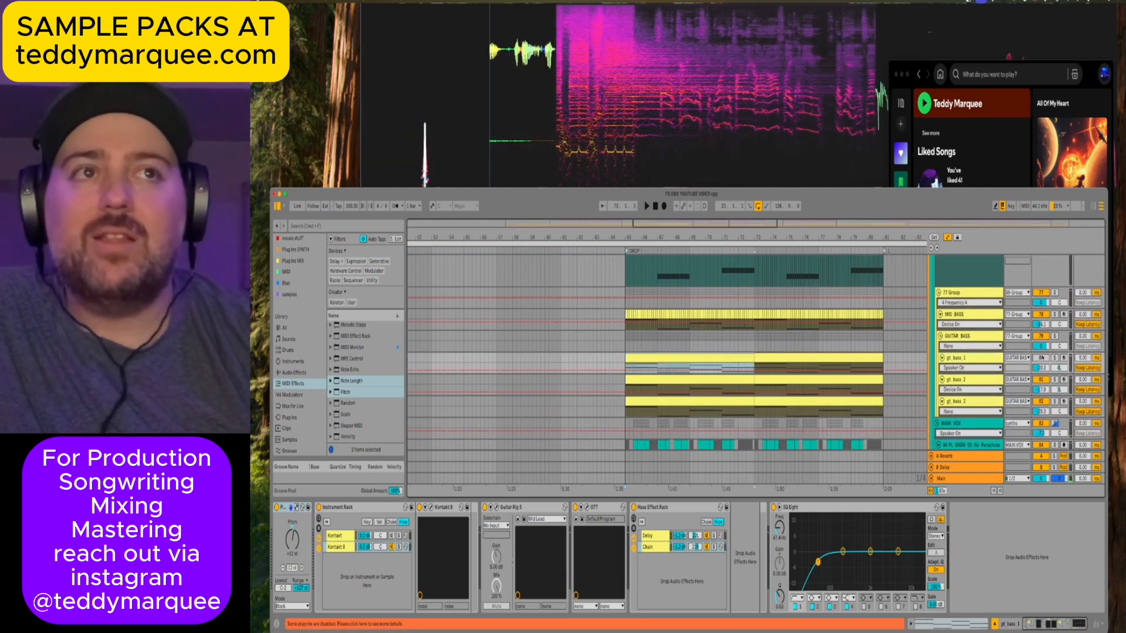
pyautogui.press('space')
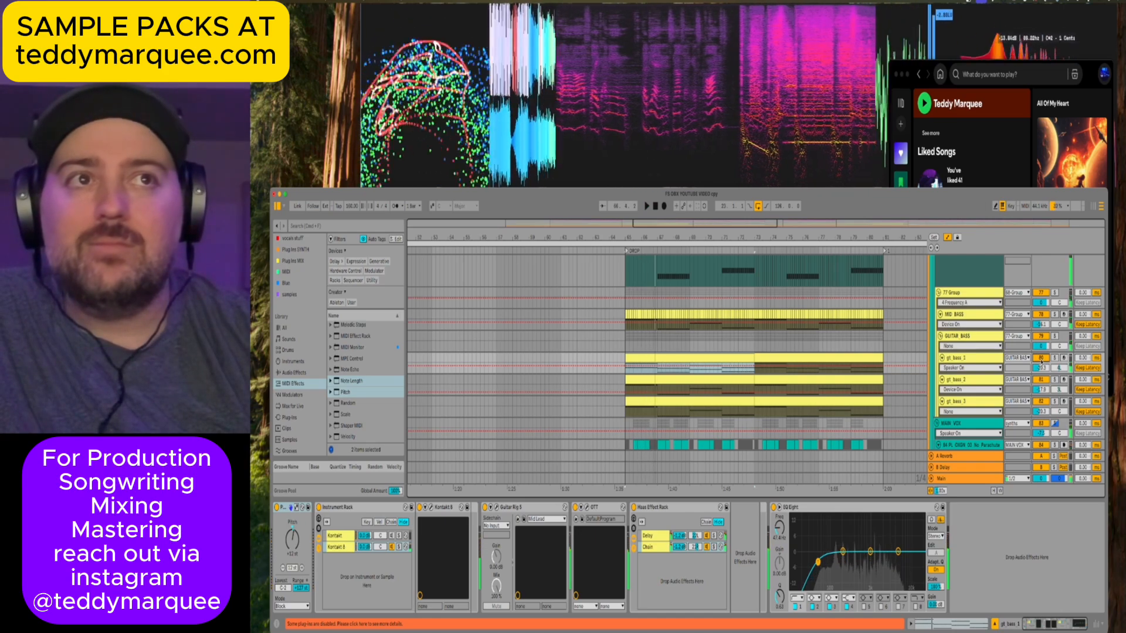
pyautogui.press('space')
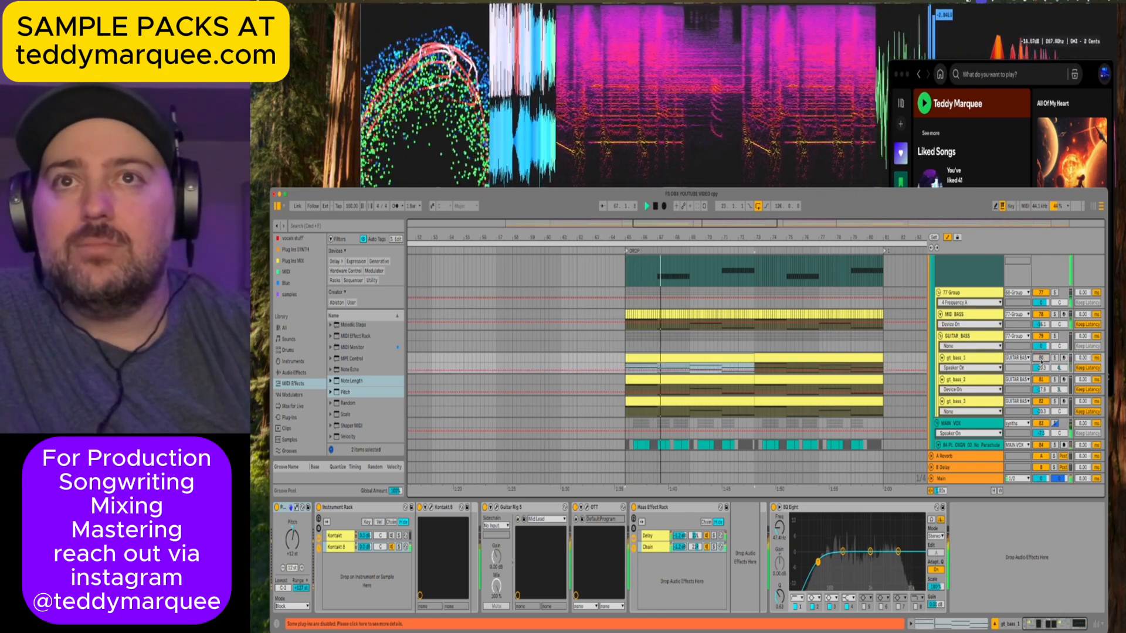
pyautogui.press('space')
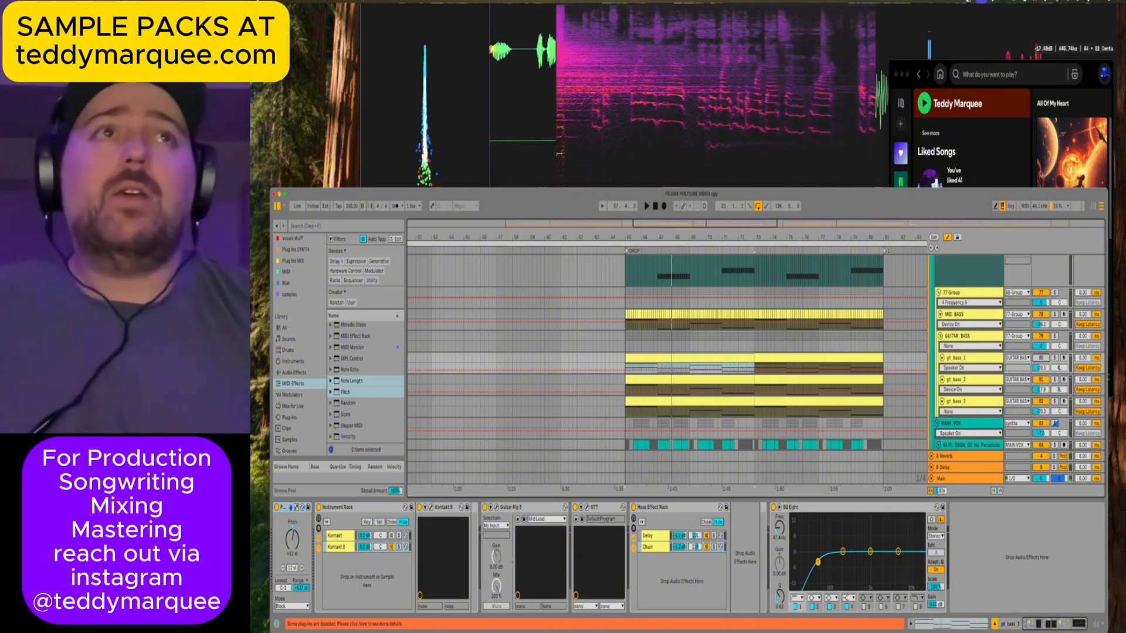
# Switch to Spotify to play part of the finished song All Of My Heart, then return to the Ableton Live project.
pyautogui.click(1018, 155)
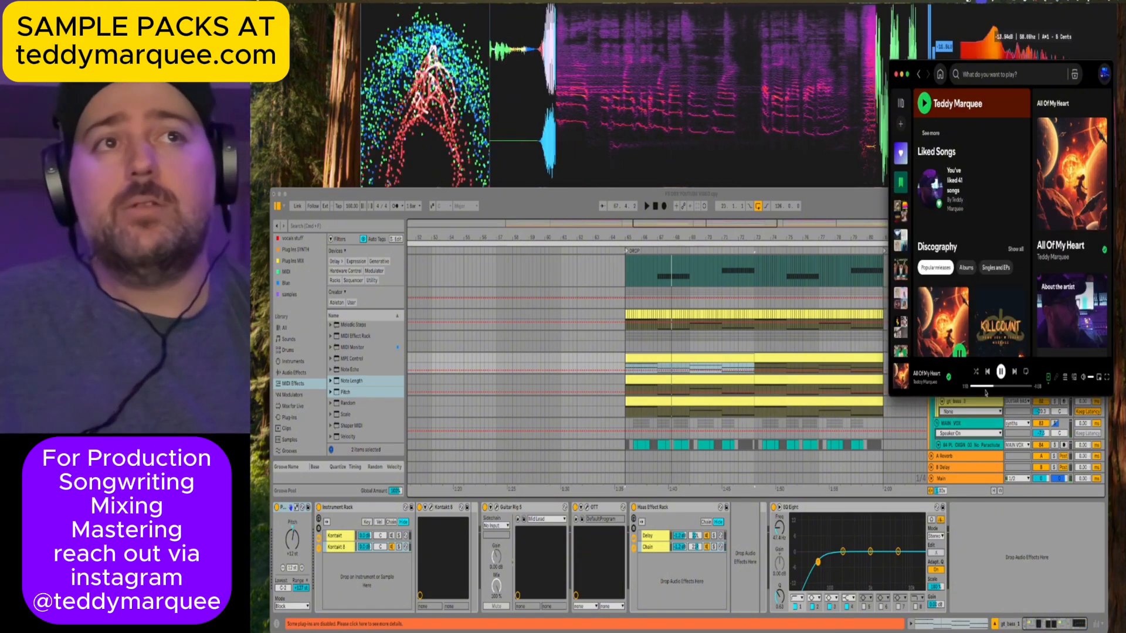
pyautogui.press('space')
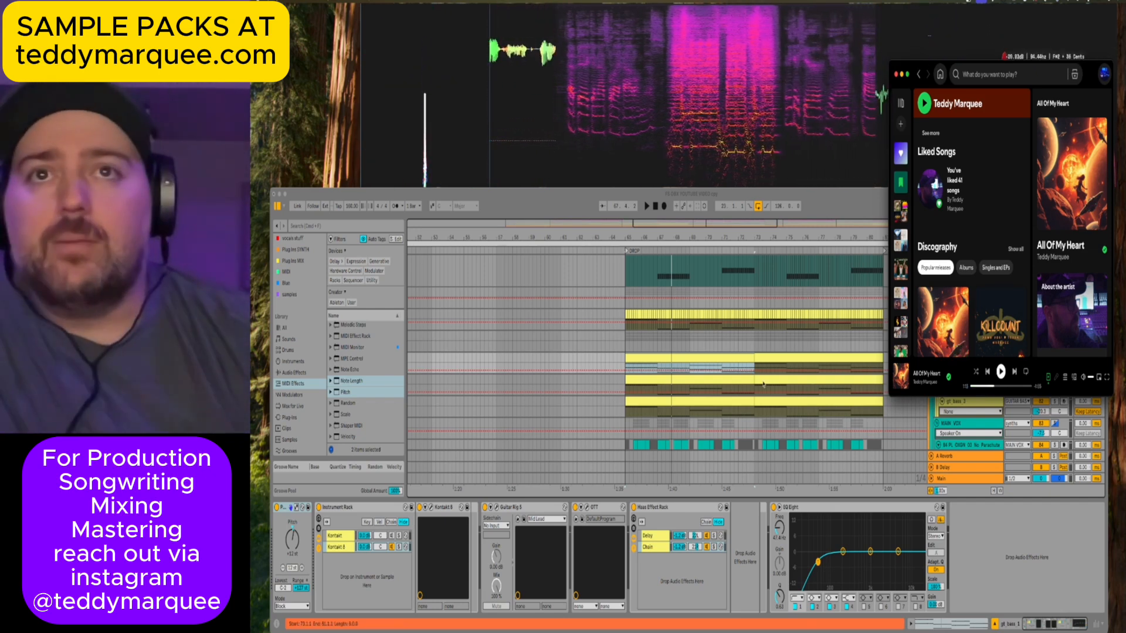
pyautogui.click(655, 359)
pyautogui.click(656, 358)
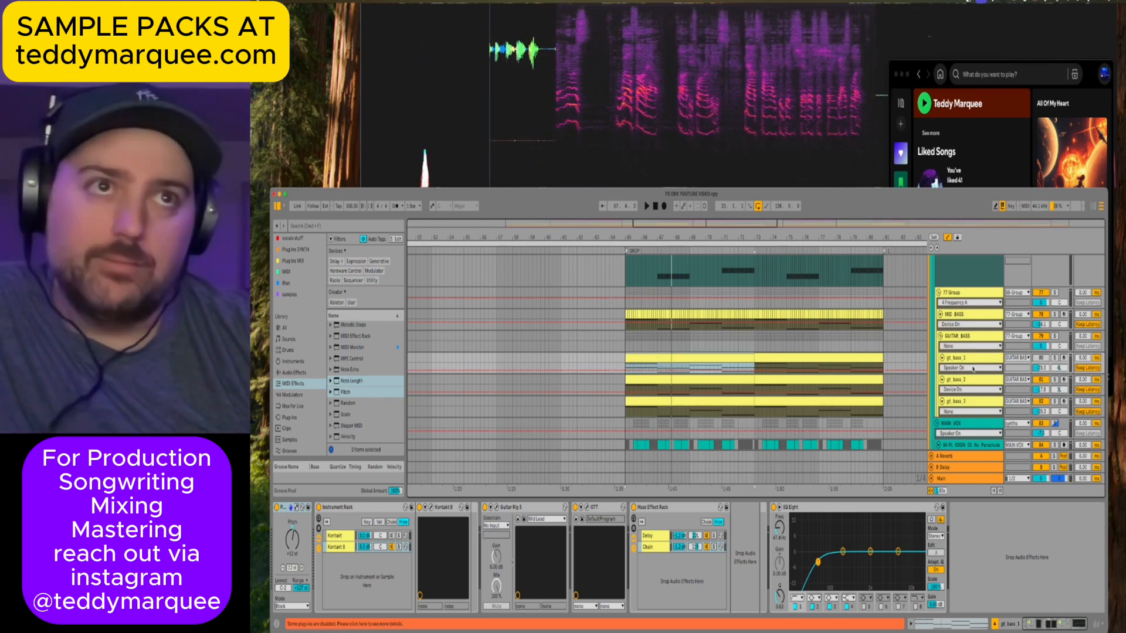
# Examine the MIDI notes of the first drop clips on gt bass 1, gt bass 2 and gt bass 3 in turn.
pyautogui.scroll(-1, 975, 370)
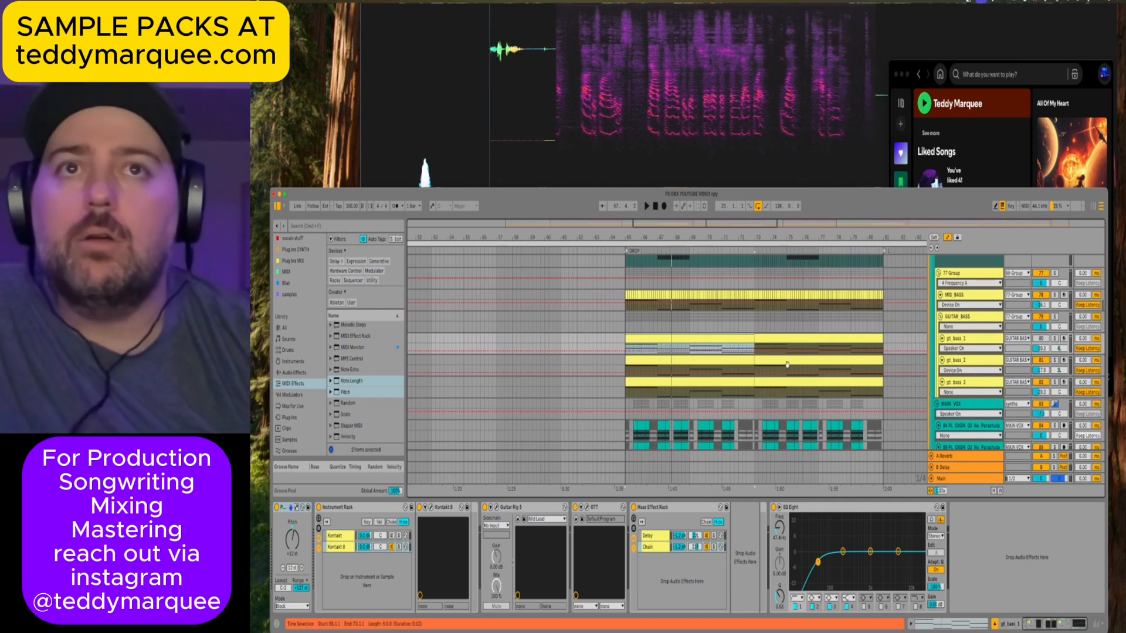
pyautogui.doubleClick(688, 351)
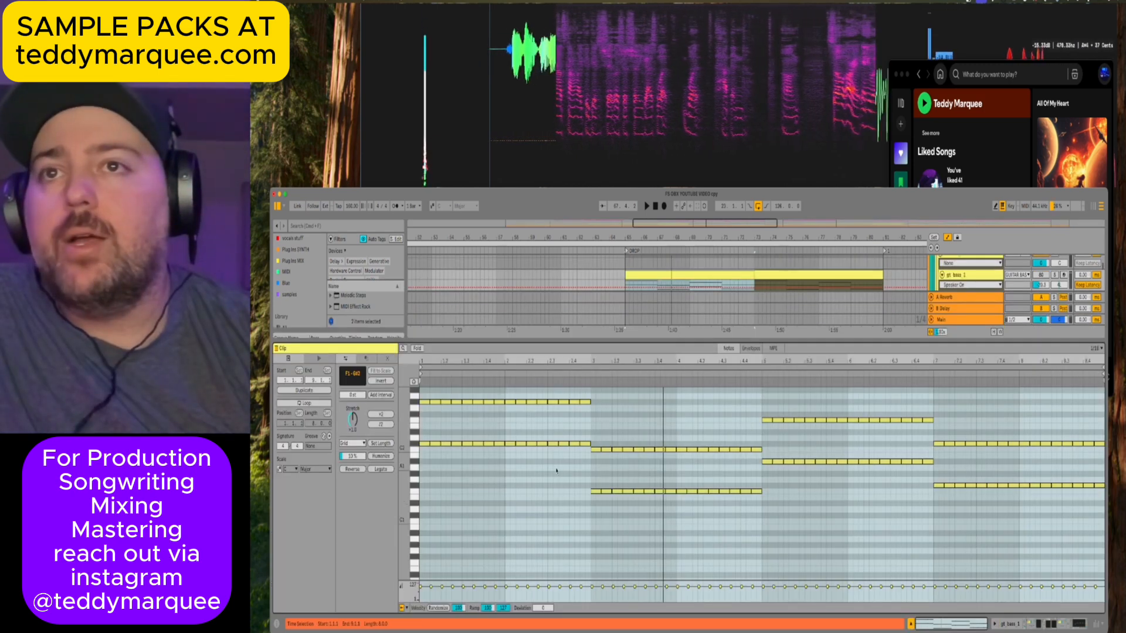
pyautogui.scroll(2, 582, 450)
pyautogui.click(579, 380)
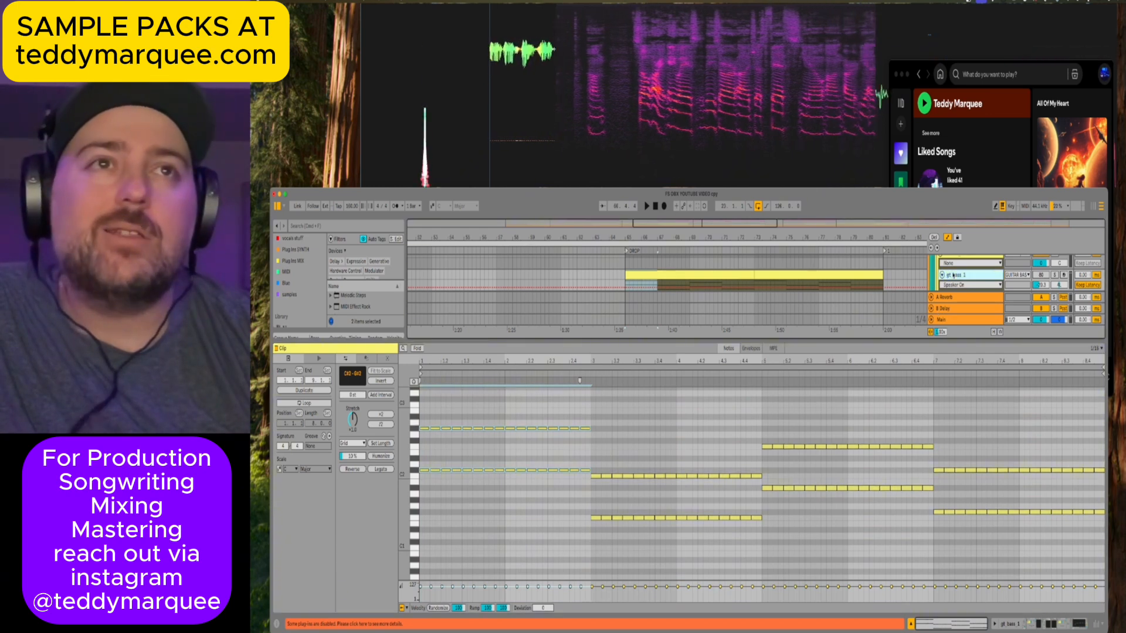
pyautogui.hotkey('shift', 'Tab')
pyautogui.doubleClick(662, 306)
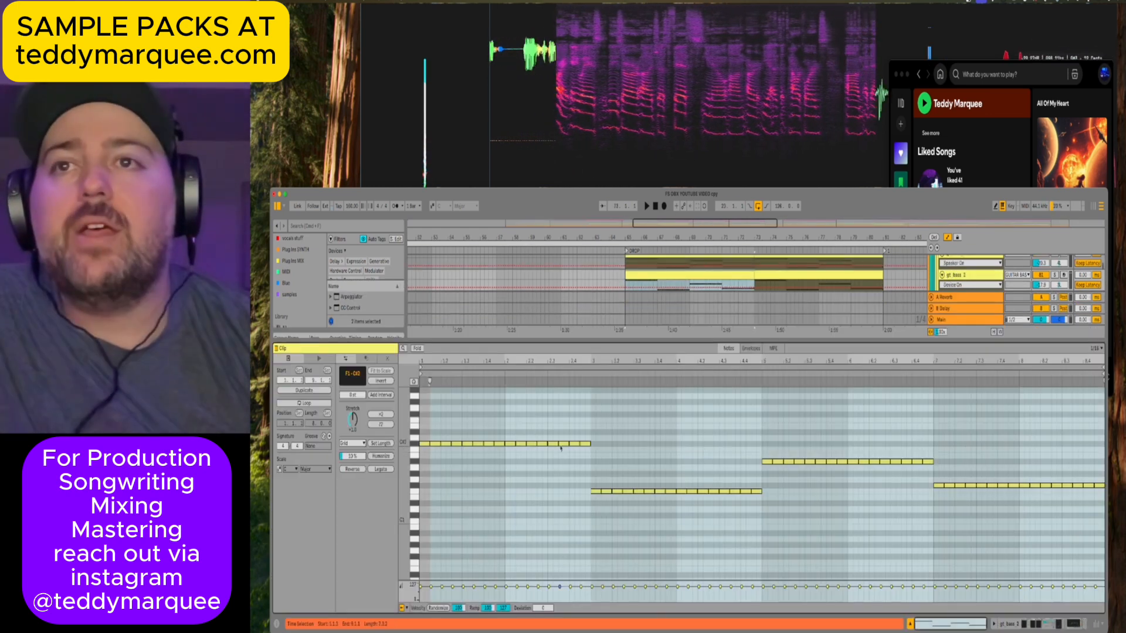
pyautogui.hotkey('shift', 'Tab')
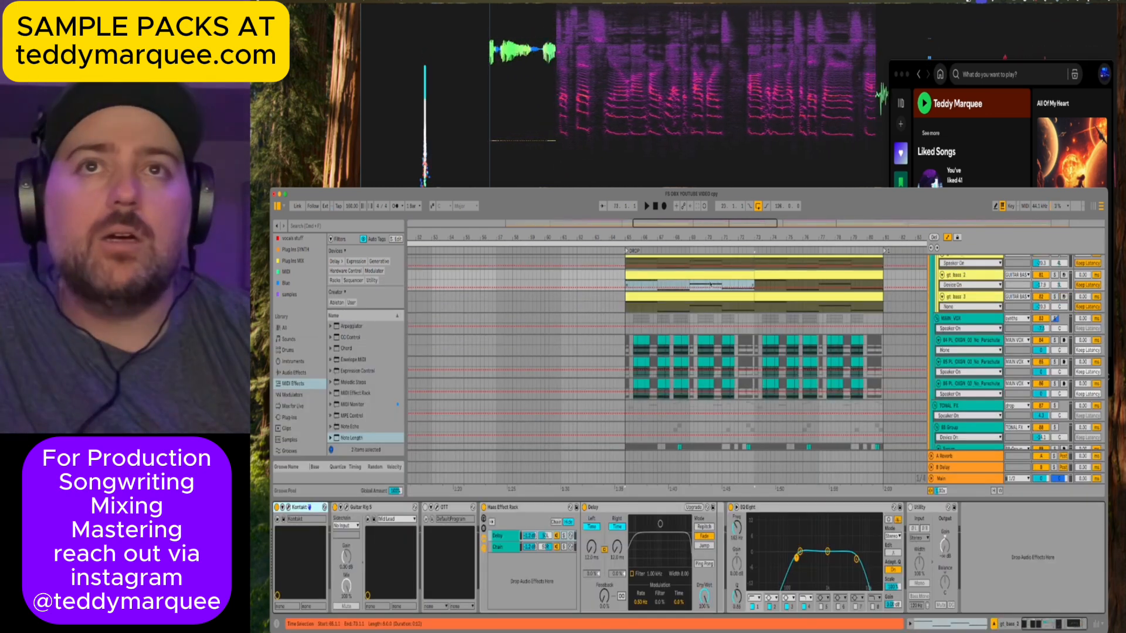
pyautogui.doubleClick(696, 305)
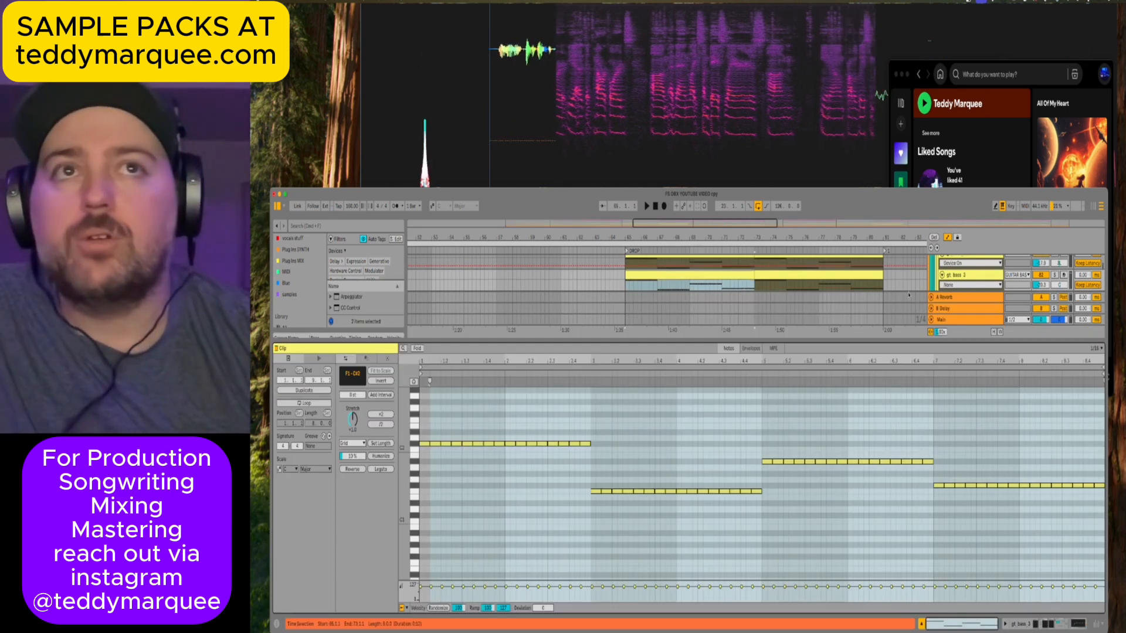
pyautogui.hotkey('shift', 'Tab')
pyautogui.scroll(2, 965, 287)
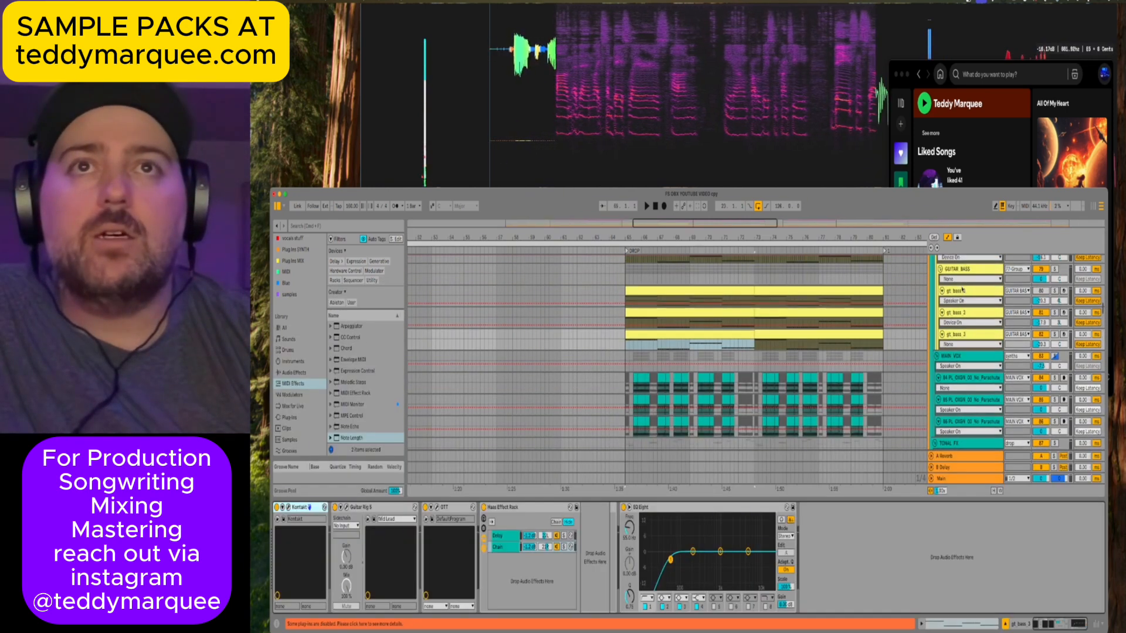
# Solo gt bass 1 and play it from the drop's start while checking its Guitar Rig, OTT and effect rack.
pyautogui.click(960, 291)
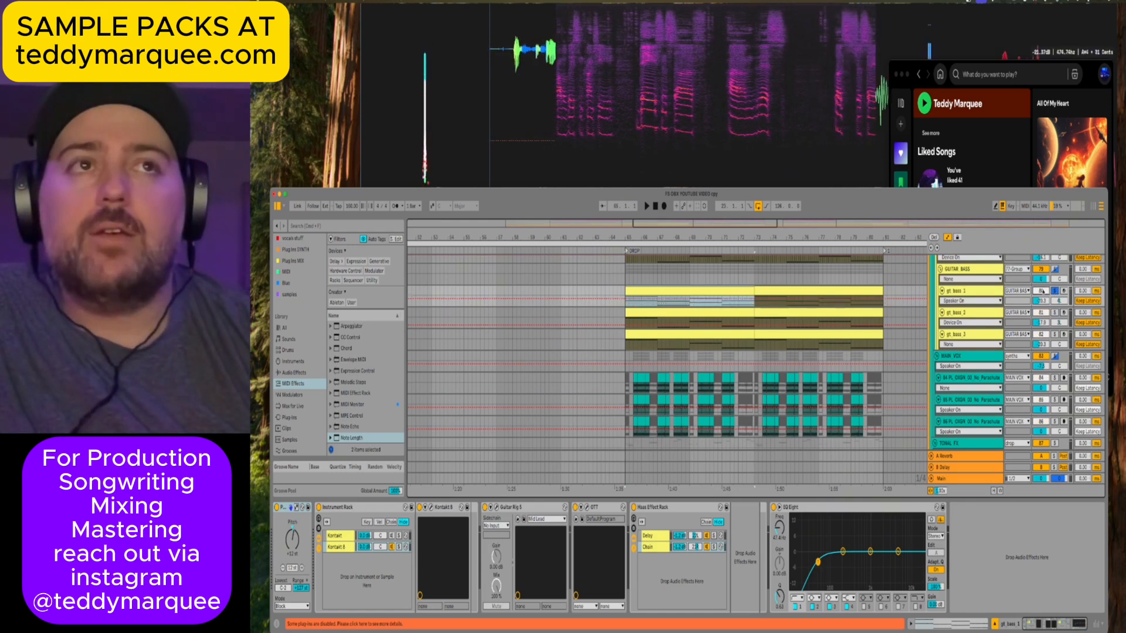
pyautogui.press('space')
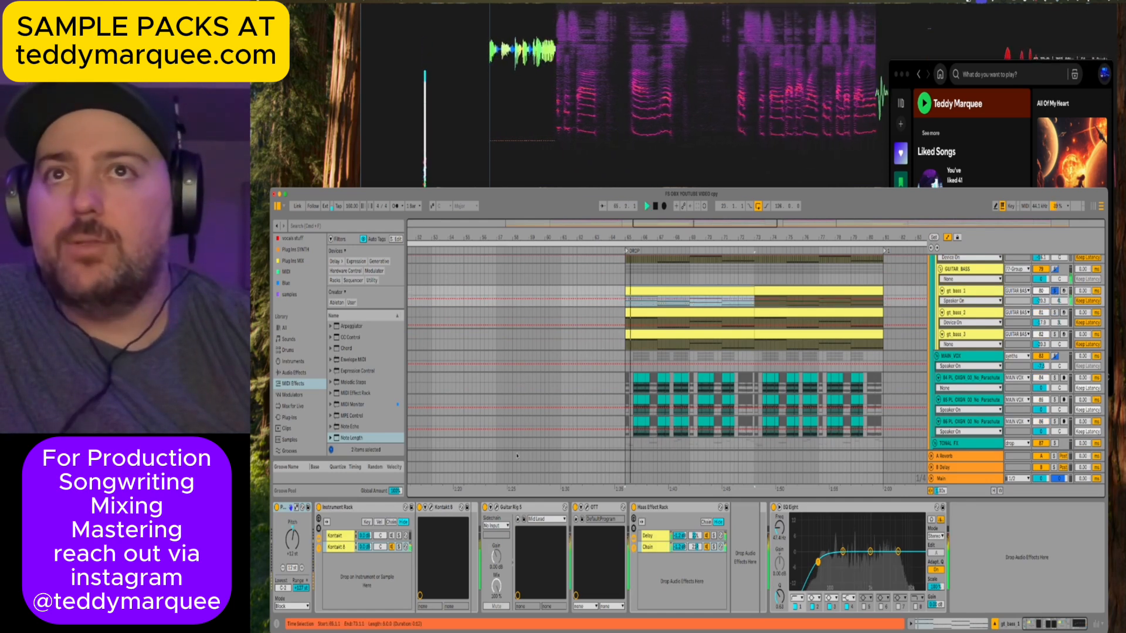
pyautogui.click(491, 507)
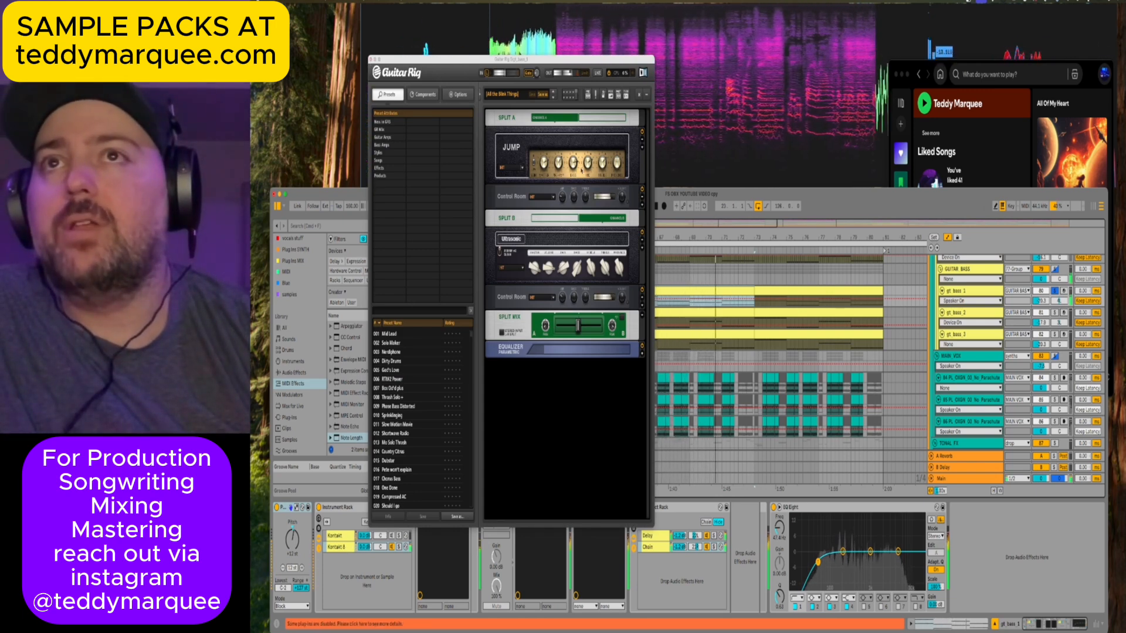
pyautogui.click(371, 59)
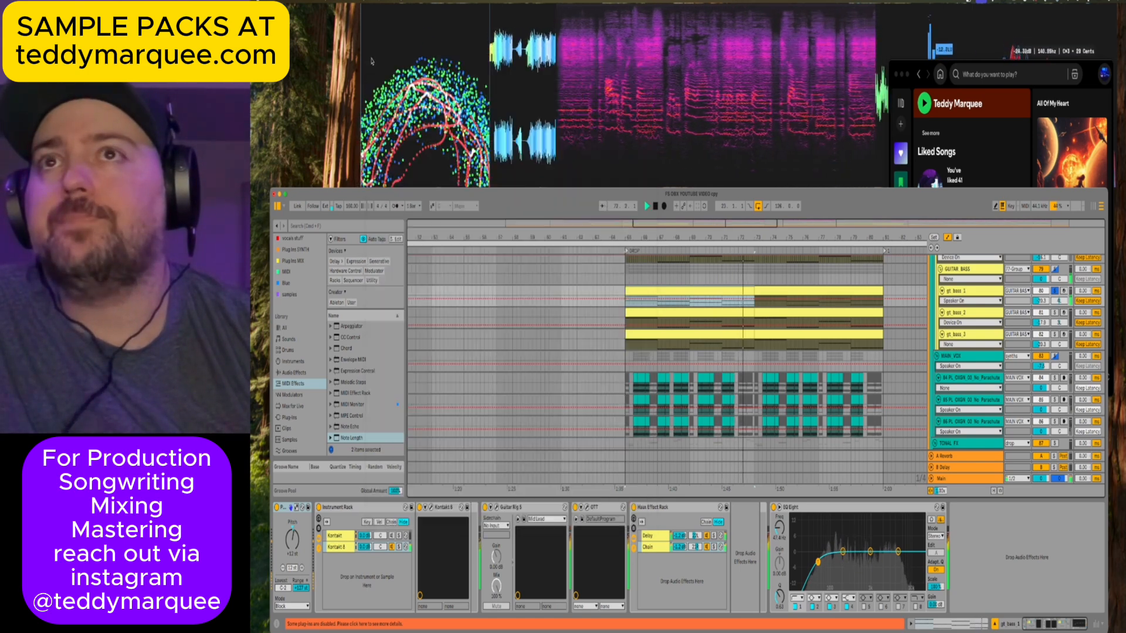
pyautogui.click(587, 508)
pyautogui.click(587, 508)
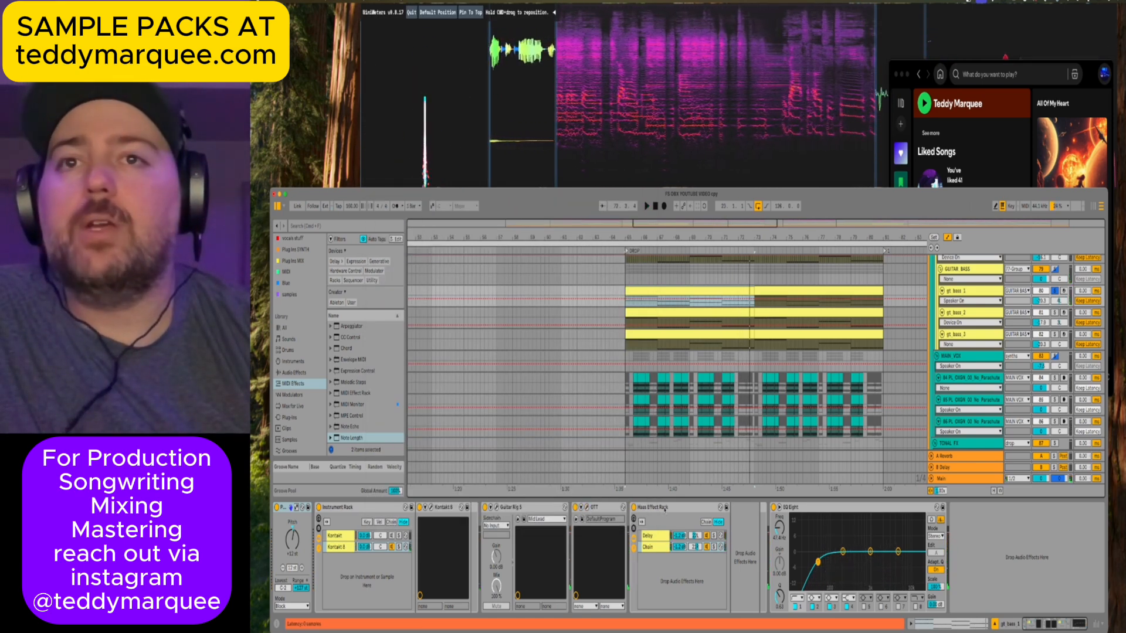
pyautogui.click(653, 507)
# Show gt bass 2's device chain and Guitar Rig settings, then show gt bass 3's device chain.
pyautogui.click(962, 312)
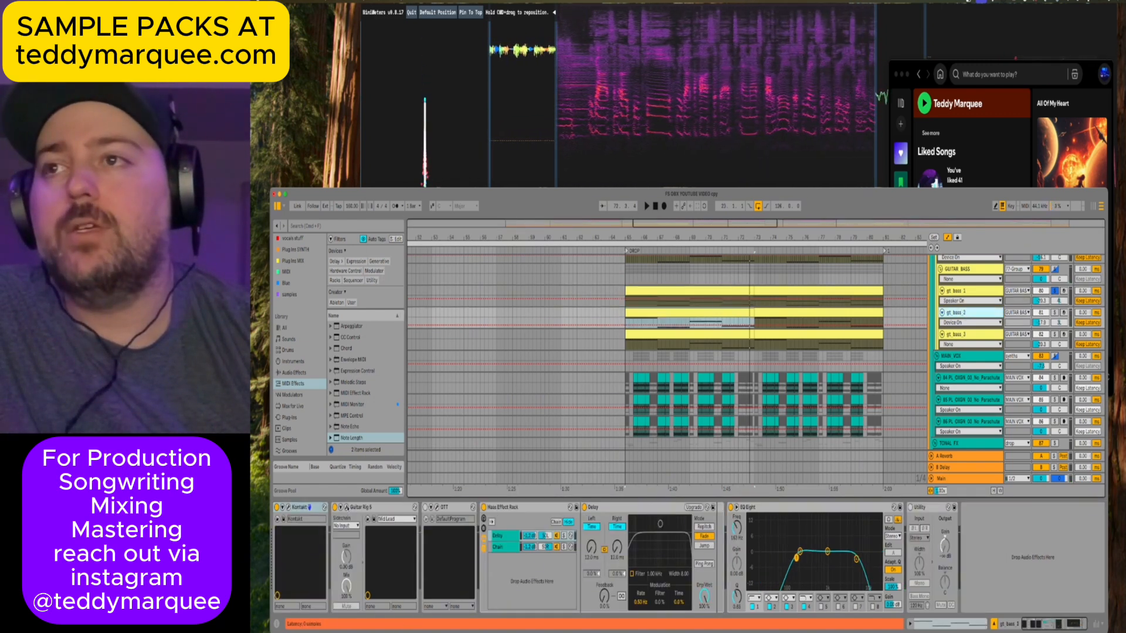
pyautogui.press('super+alt+p')
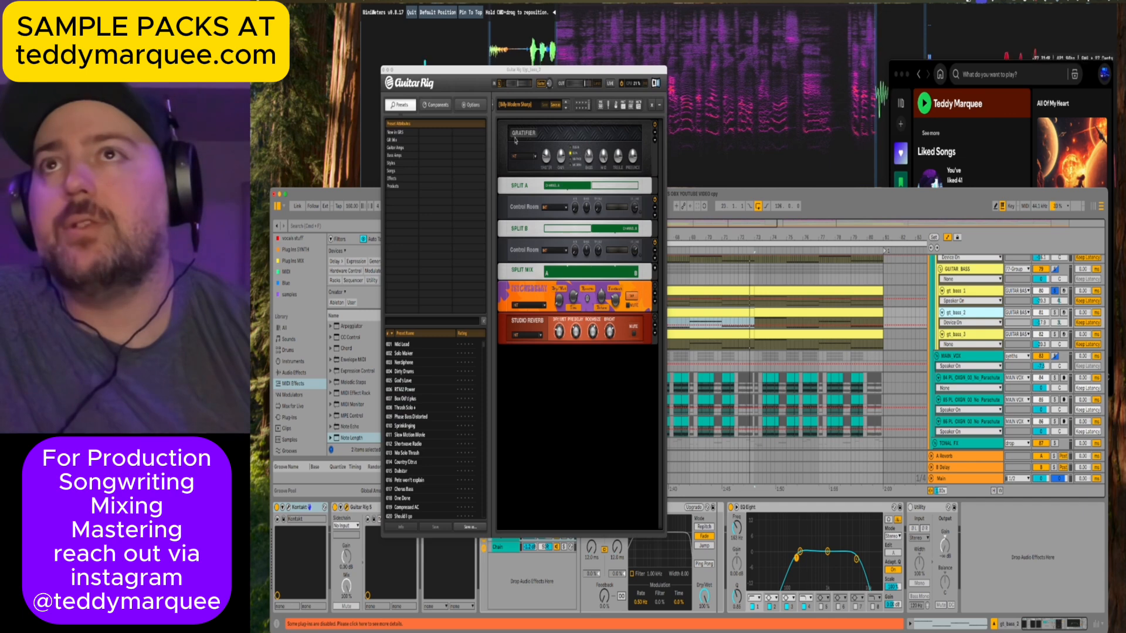
pyautogui.press('super+alt+p')
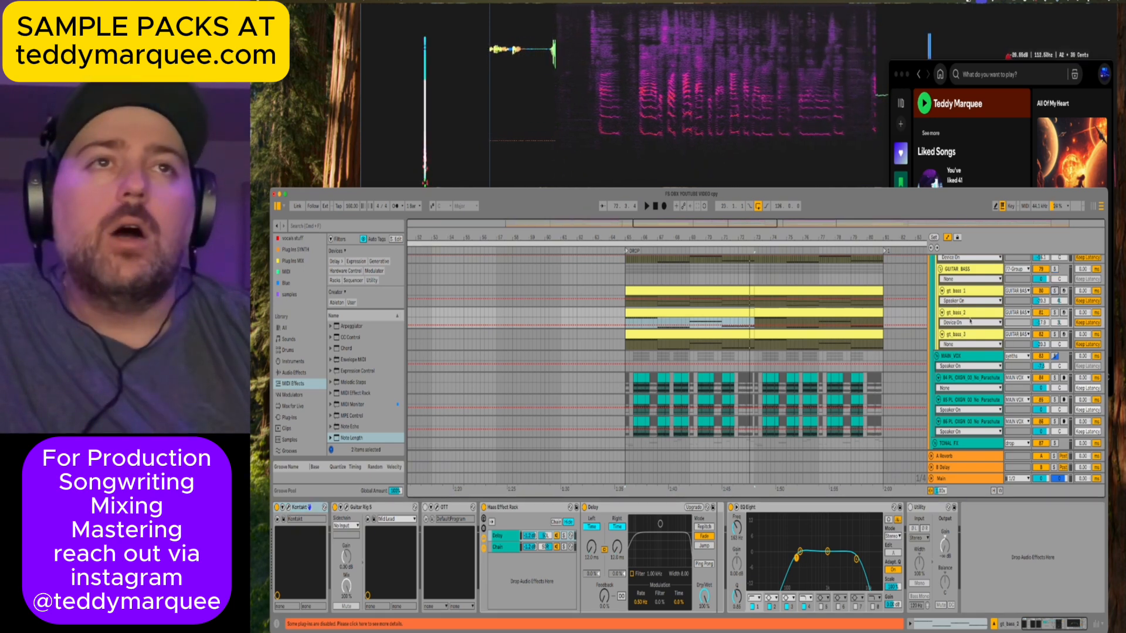
pyautogui.scroll(-3, 971, 320)
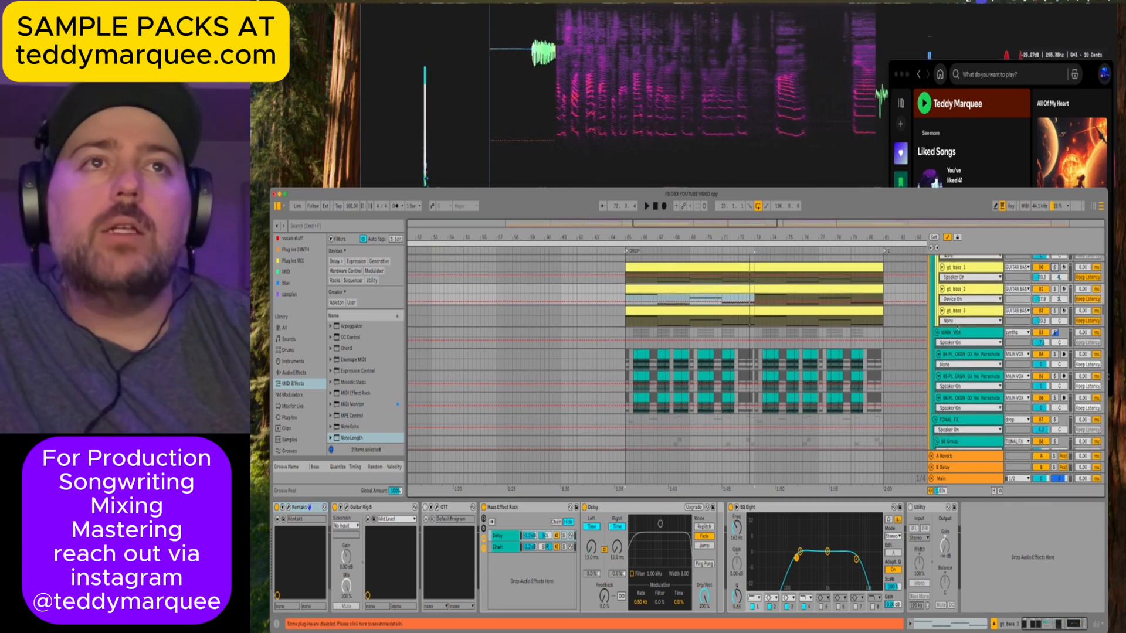
pyautogui.click(954, 311)
# Solo LOW BASS and play it from the drop's start, then solo the 77 Group and play its bass layers.
pyautogui.scroll(5, 954, 311)
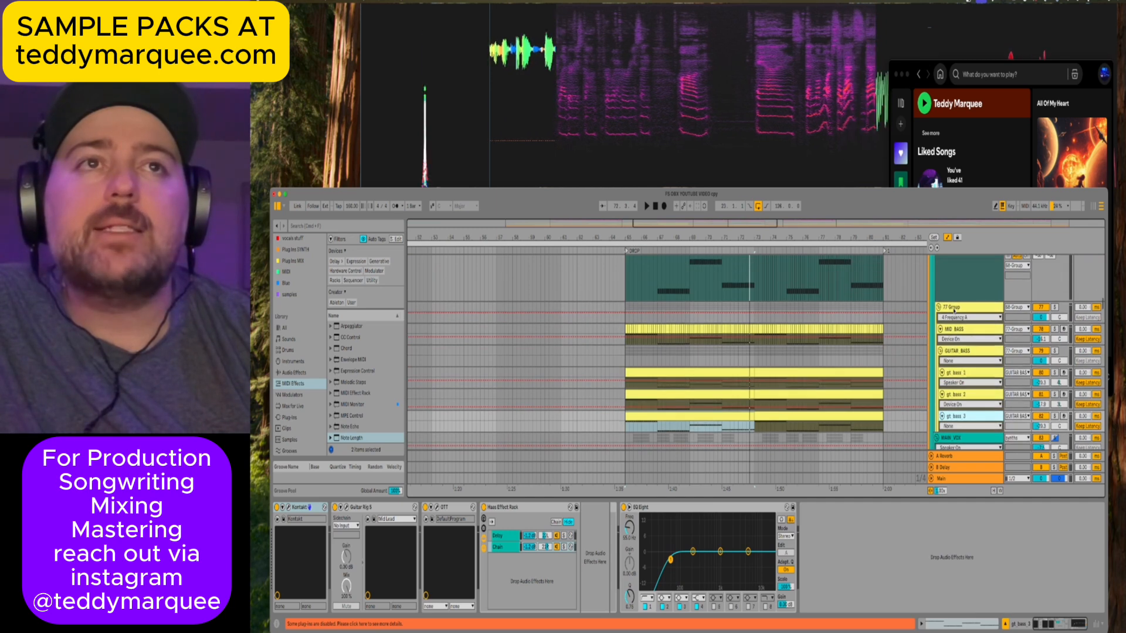
pyautogui.click(915, 318)
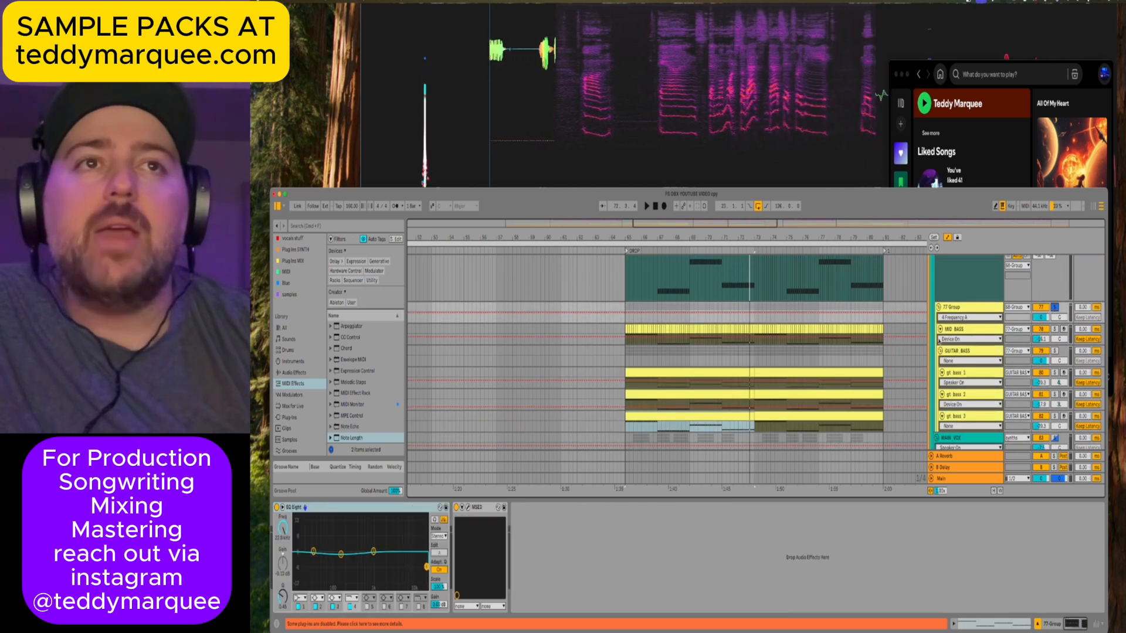
pyautogui.scroll(3, 869, 338)
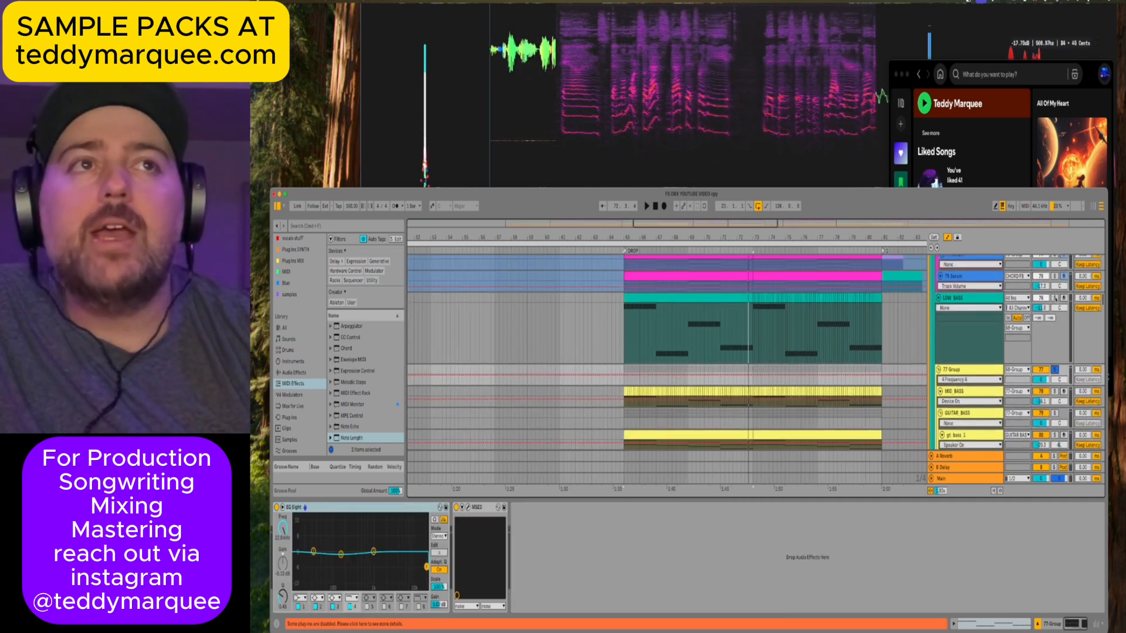
pyautogui.click(644, 316)
pyautogui.click(625, 325)
pyautogui.press('space')
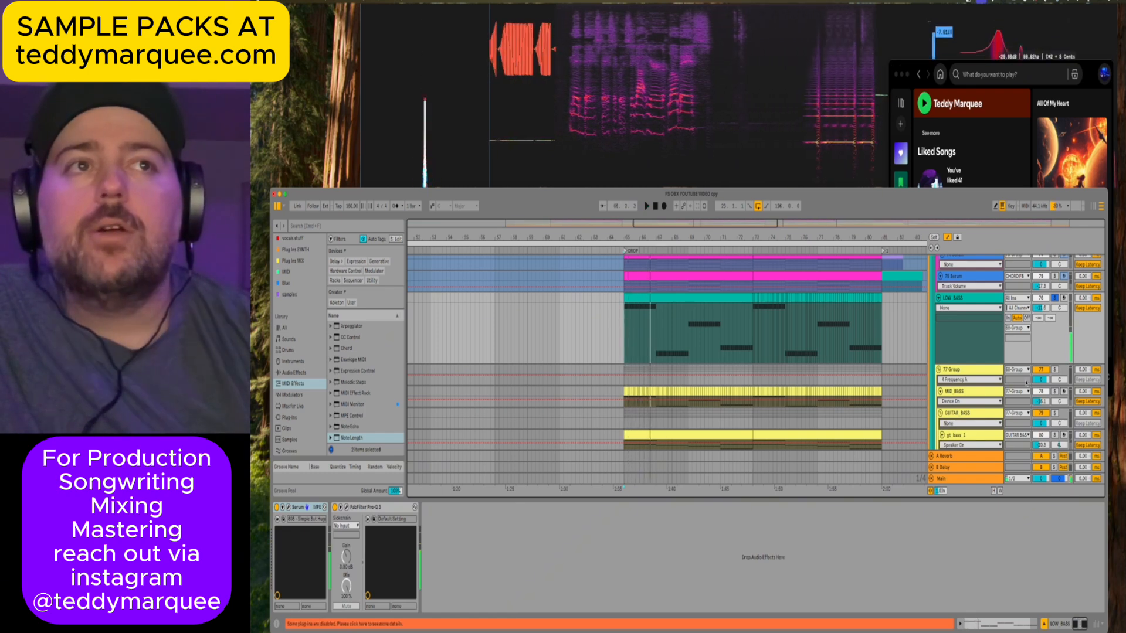
pyautogui.click(1054, 370)
pyautogui.press('space')
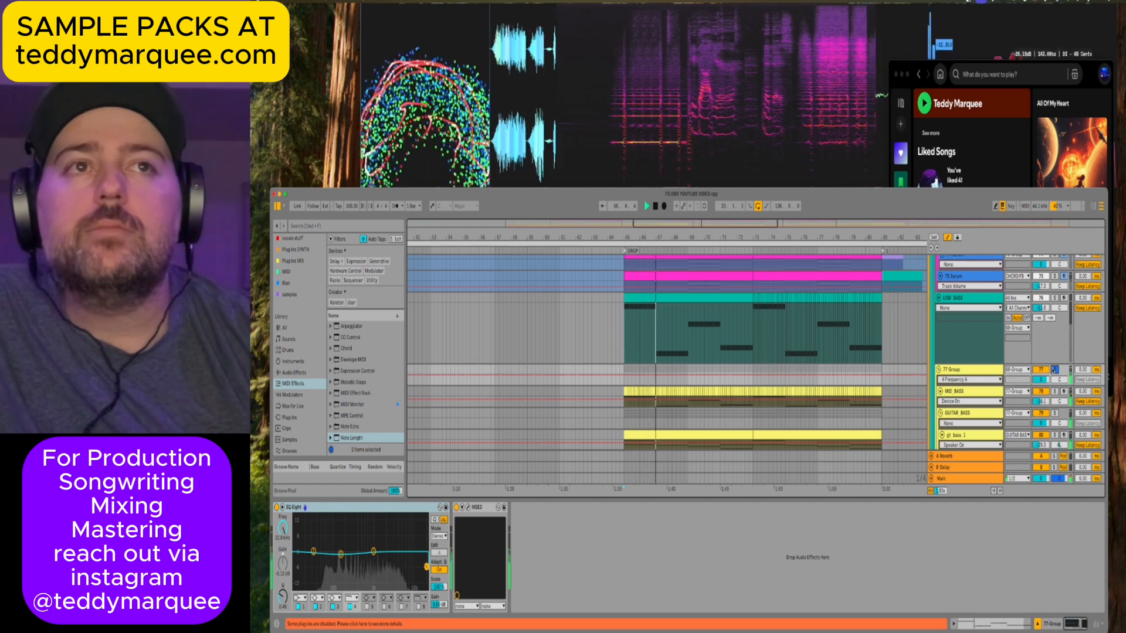
# Check the GUITAR BASS group for effects and show gt bass 1's device chain again.
pyautogui.scroll(-1, 1055, 370)
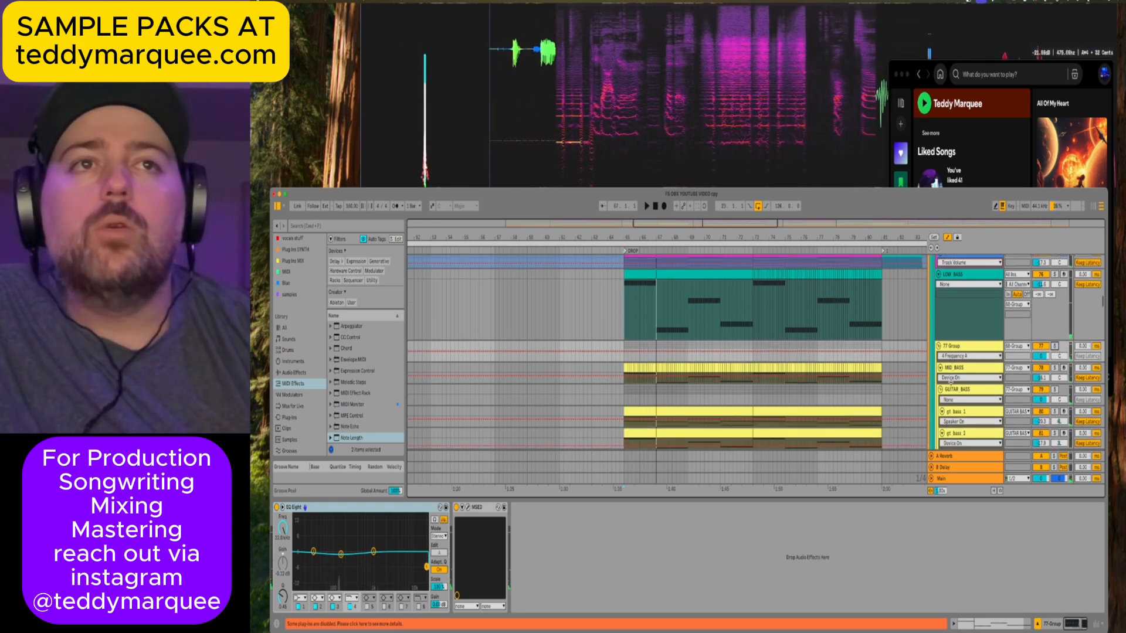
pyautogui.scroll(-2, 959, 350)
pyautogui.click(958, 351)
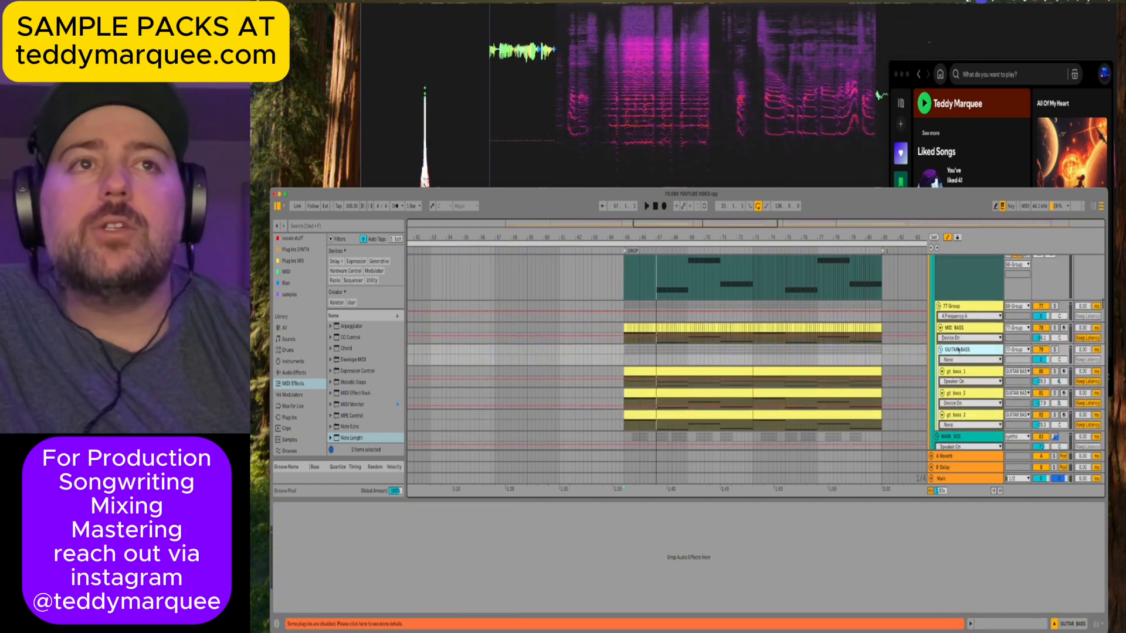
pyautogui.click(989, 373)
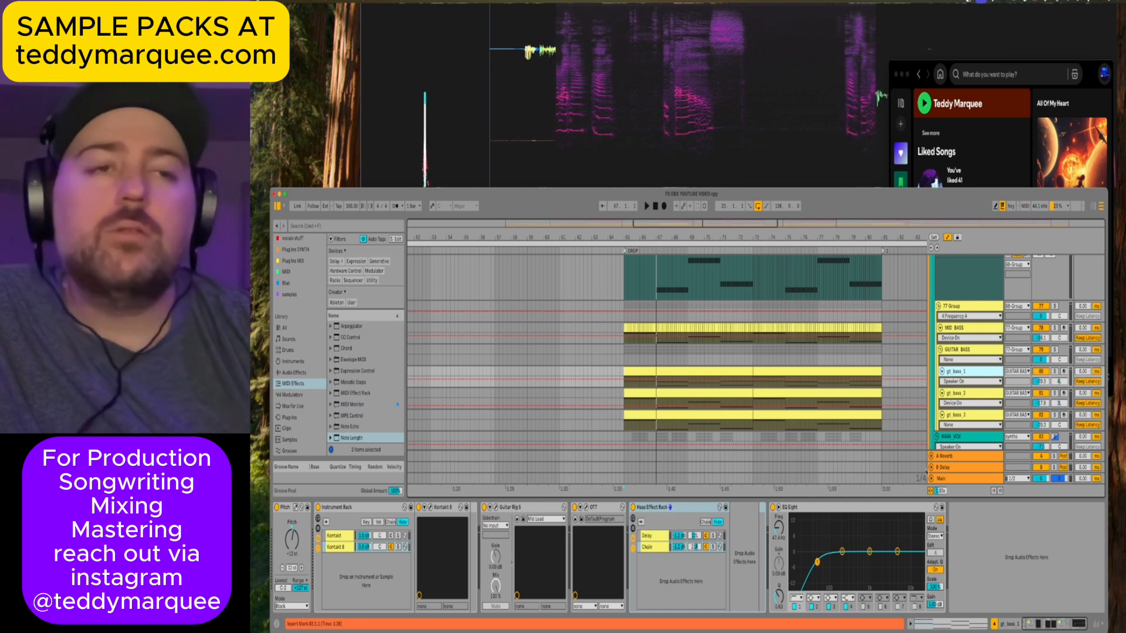
# Hide the device chain, then solo the MAIN VOX group and play it from the drop's start.
pyautogui.click(996, 625)
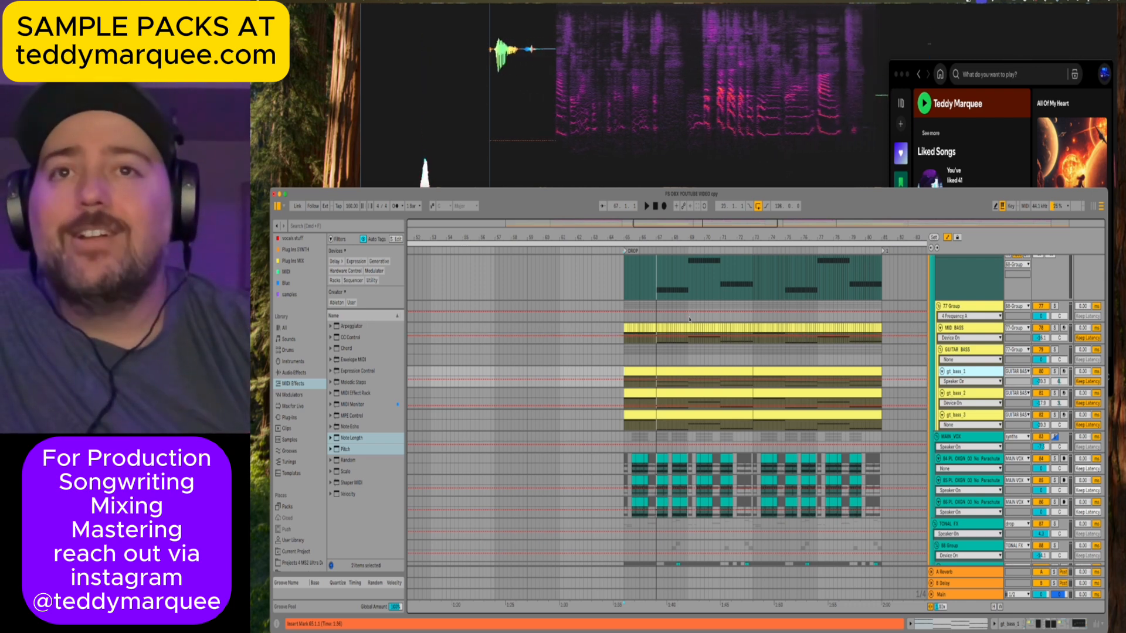
pyautogui.scroll(-2, 884, 396)
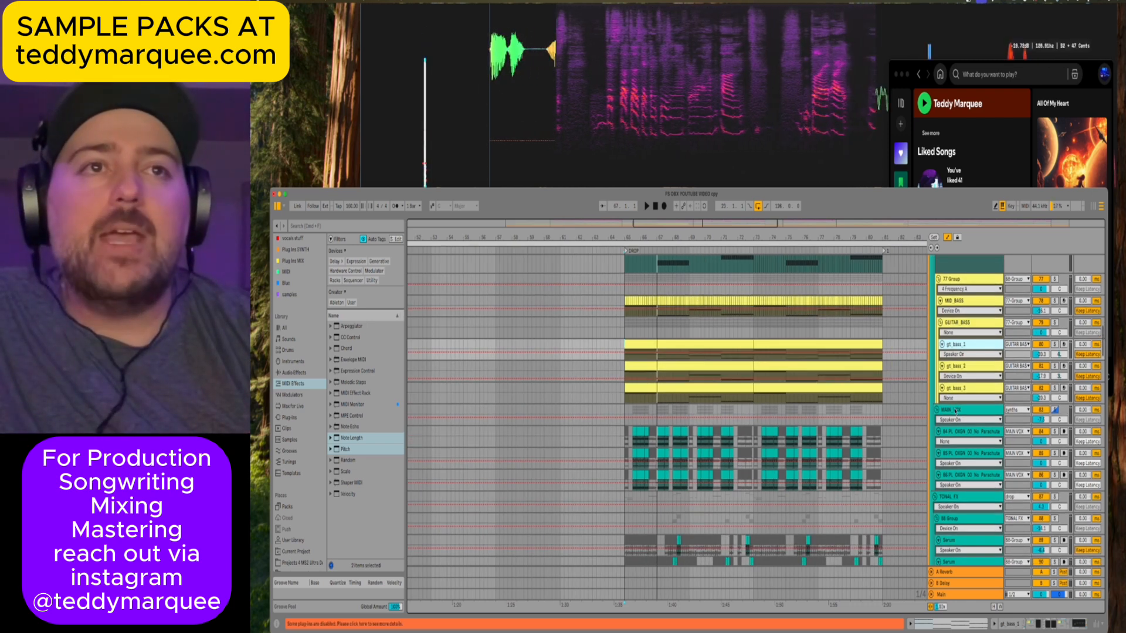
pyautogui.click(956, 411)
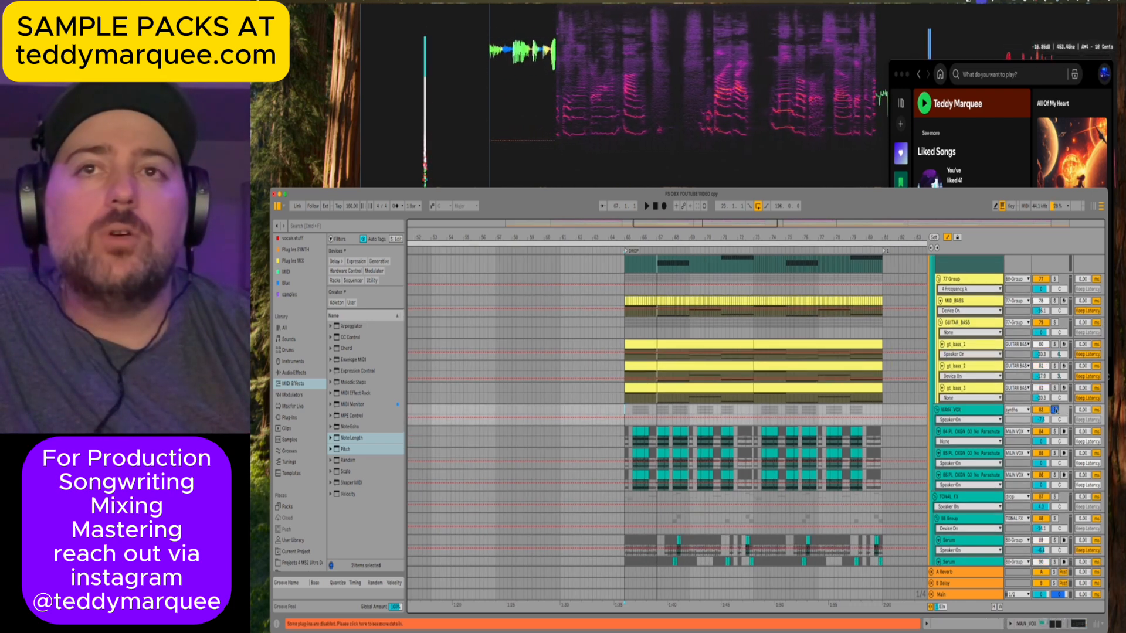
pyautogui.press('space')
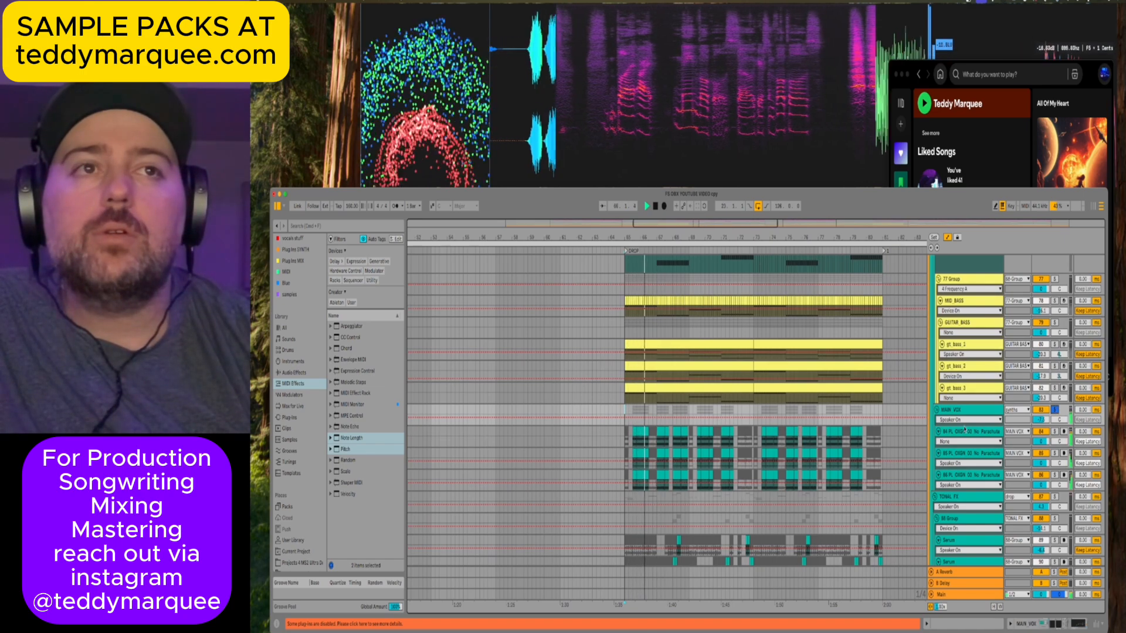
# Show the MAIN VOX group's device chain and the first Manipulator chain in its Audio Effect Rack.
pyautogui.scroll(-2, 962, 422)
pyautogui.scroll(-1, 958, 406)
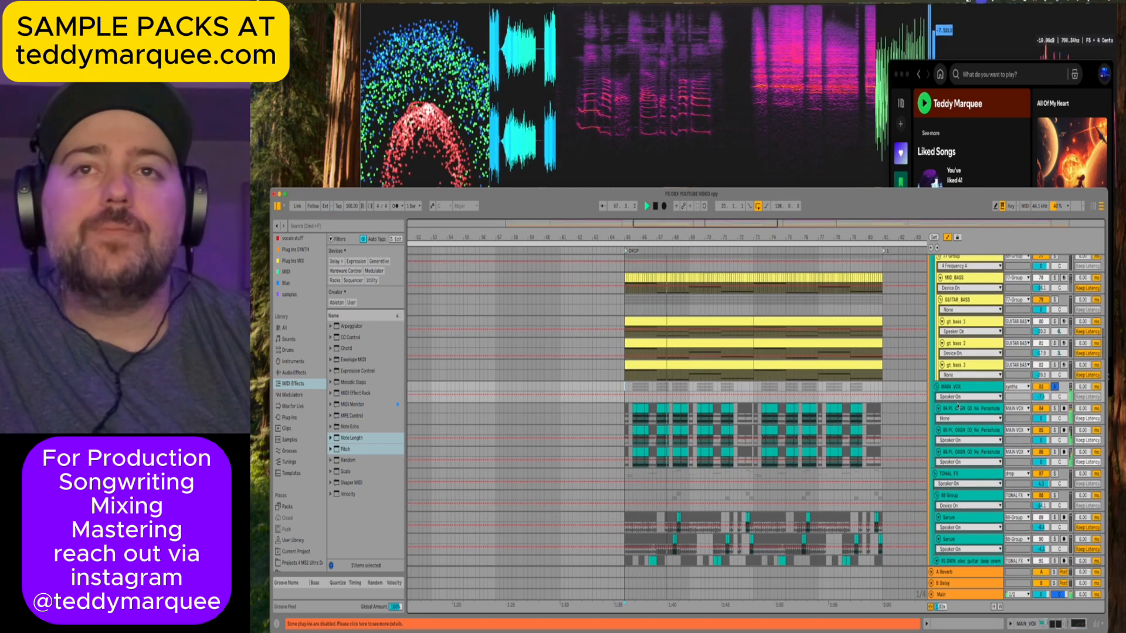
pyautogui.scroll(-1, 956, 381)
pyautogui.doubleClick(954, 362)
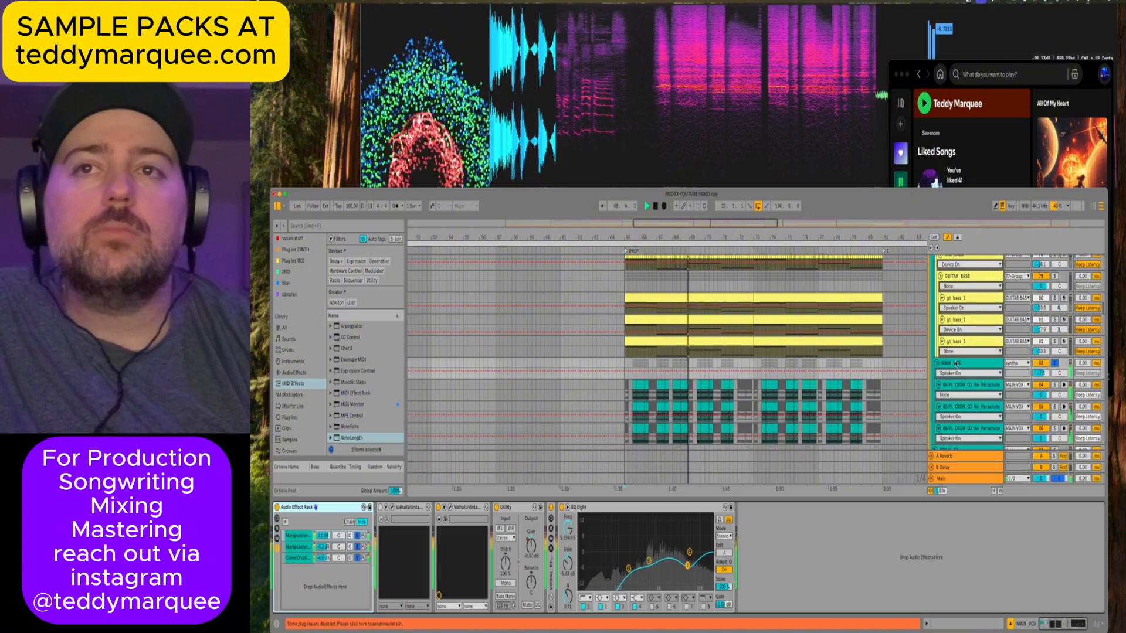
pyautogui.click(303, 536)
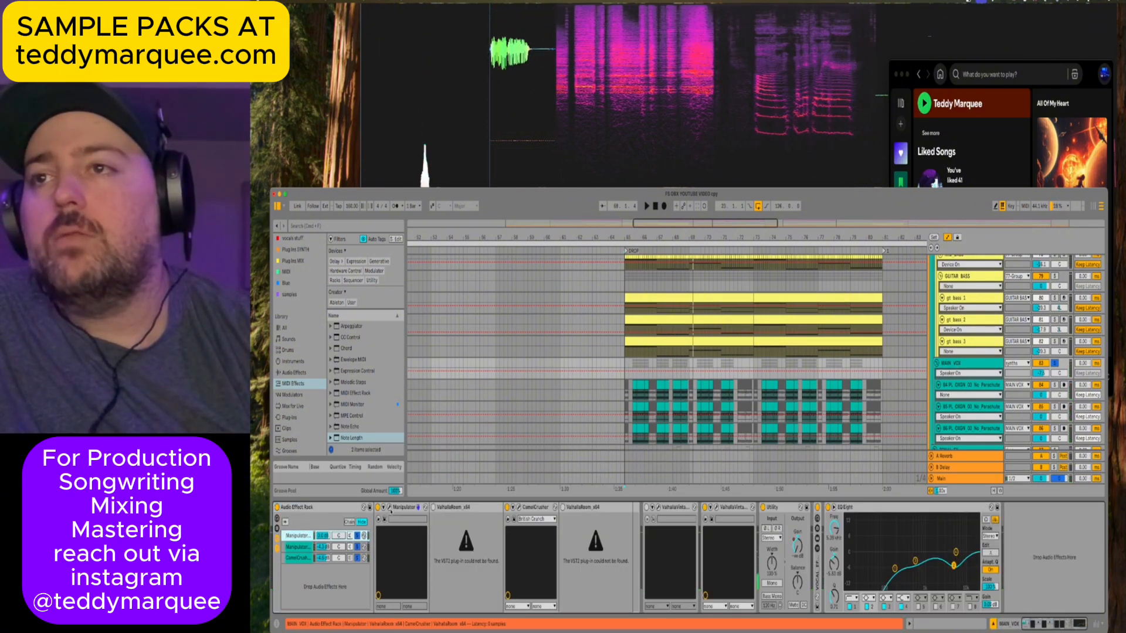
# Show the Manipulator plug-in's settings while playing the main vocals, and close its window.
pyautogui.click(390, 508)
pyautogui.press('space')
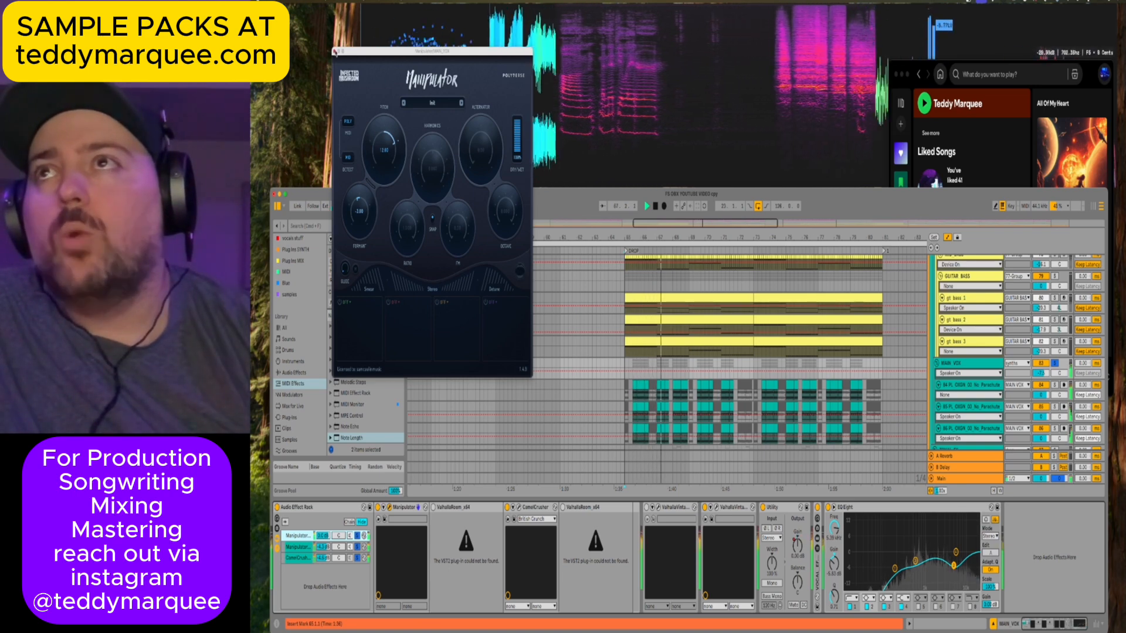
pyautogui.click(335, 52)
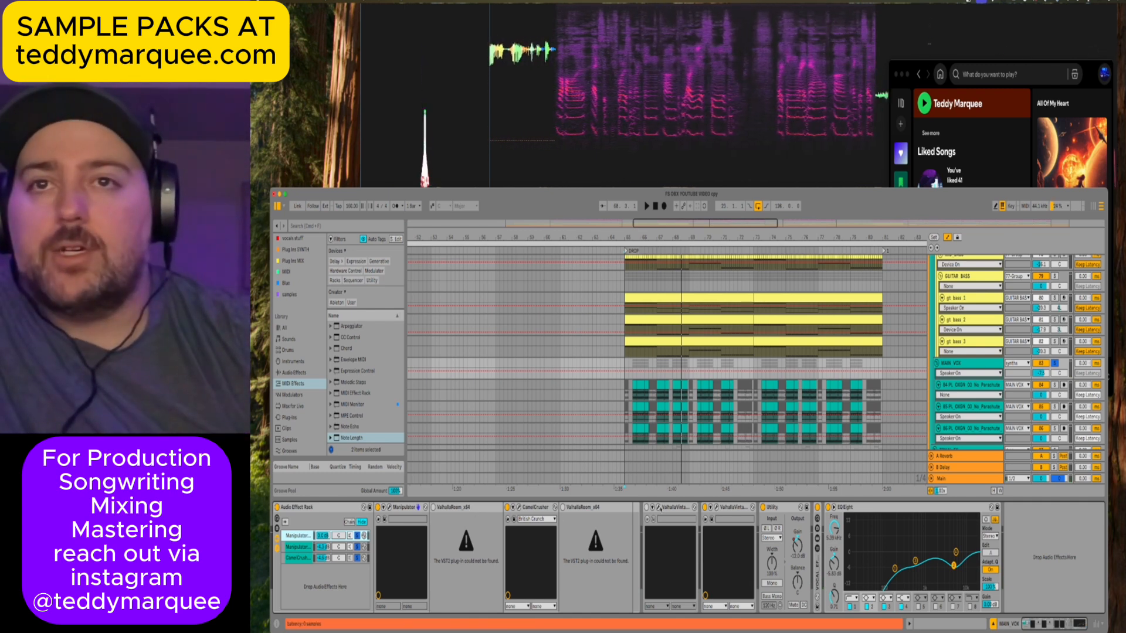
# Show the settings of the two ValhallaVintageVerb reverbs in the MAIN VOX chain.
pyautogui.click(659, 507)
pyautogui.click(659, 508)
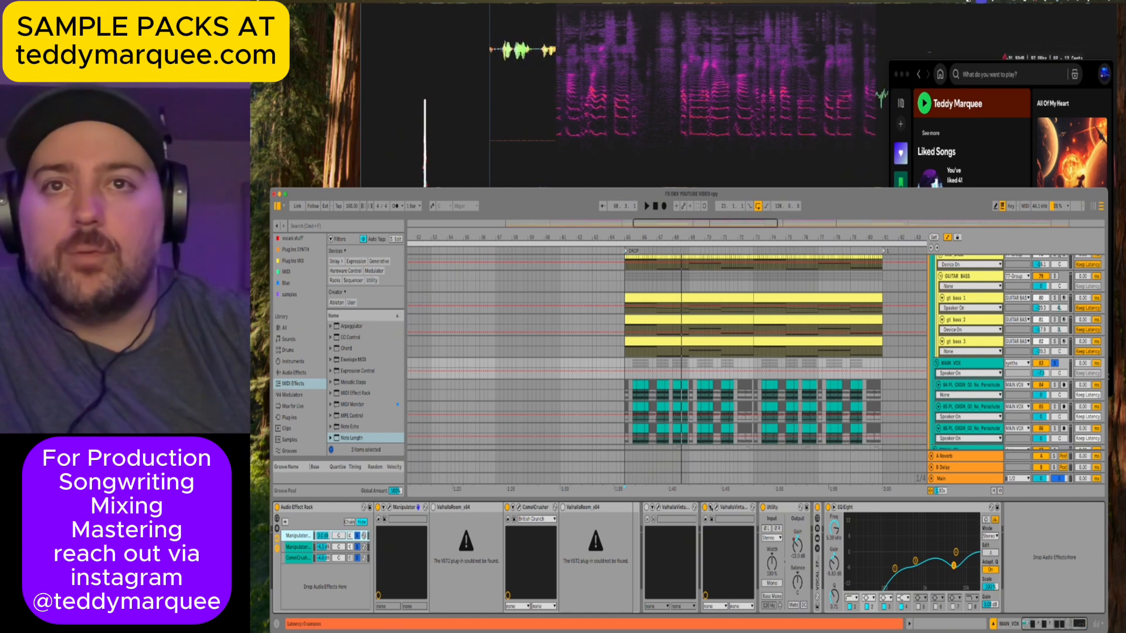
pyautogui.click(659, 508)
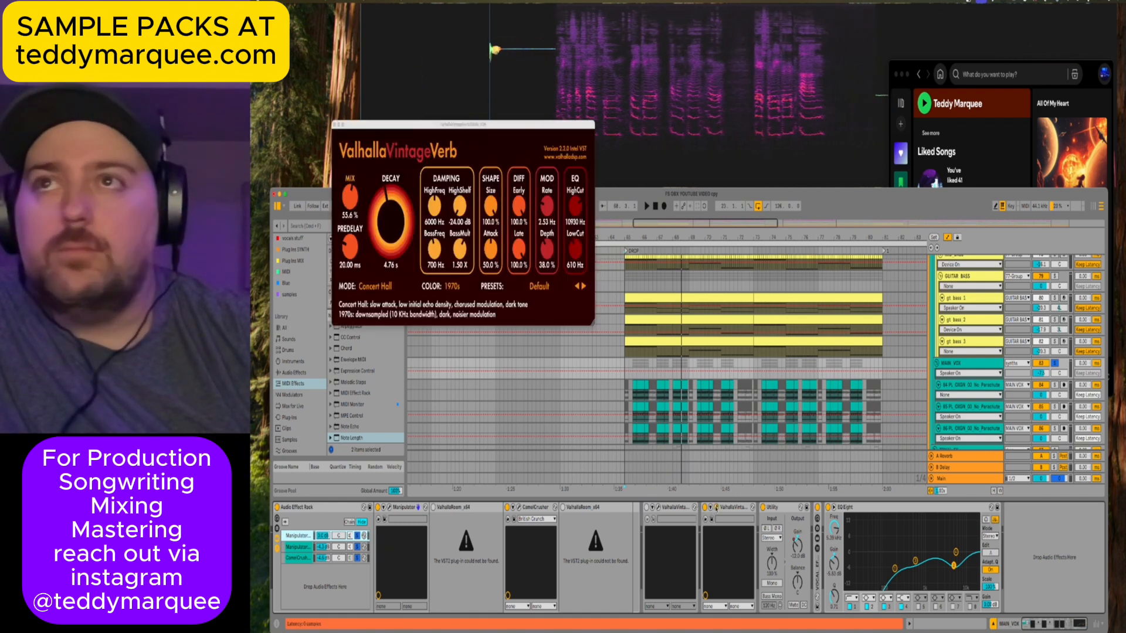
pyautogui.click(717, 508)
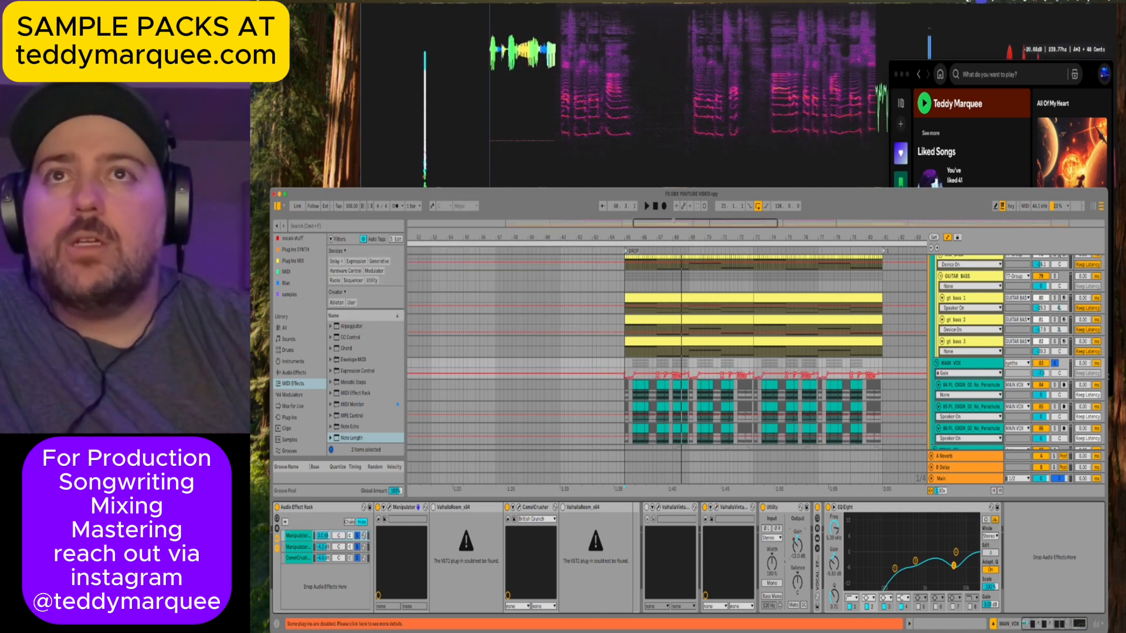
# Examine the Gain automation on MAIN VOX in the drop and play the section.
pyautogui.scroll(3, 699, 307)
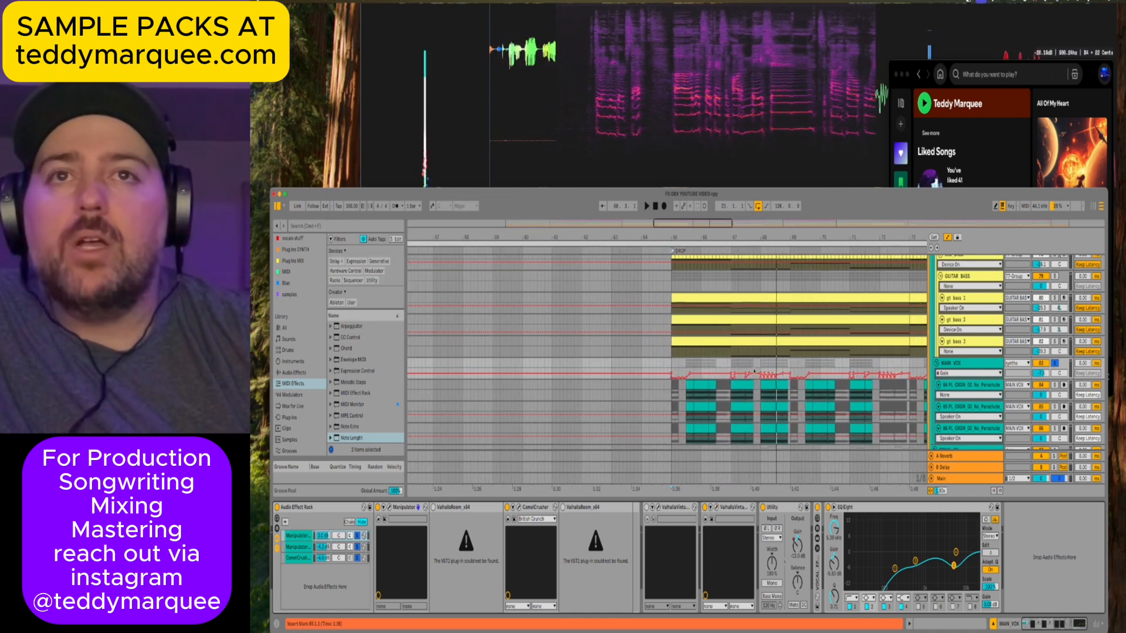
pyautogui.scroll(1, 754, 371)
pyautogui.scroll(2, 688, 362)
pyautogui.scroll(-3, 689, 361)
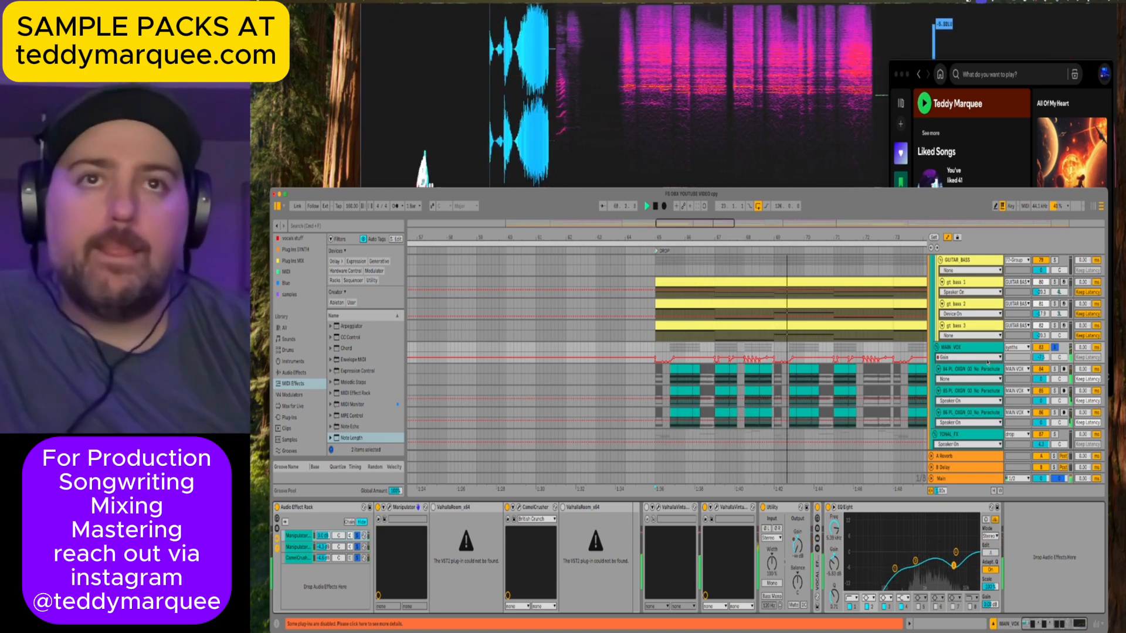
# Select the MAIN VOX group and show the VOCAL_EFFECT_HARD rack further along its device chain.
pyautogui.scroll(-5, 863, 364)
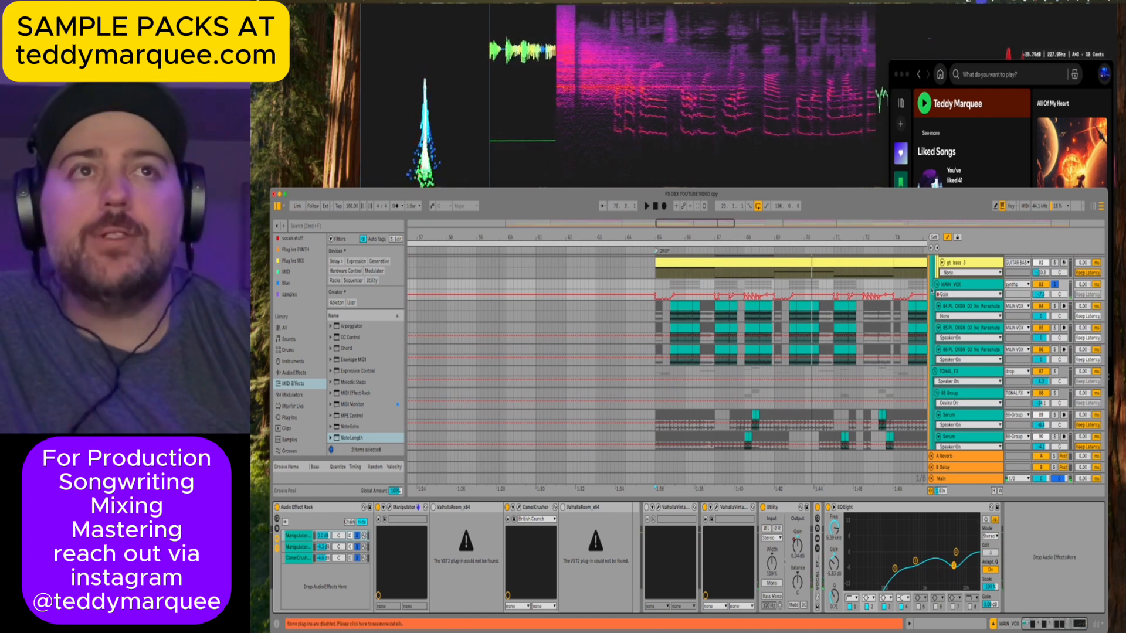
pyautogui.click(951, 286)
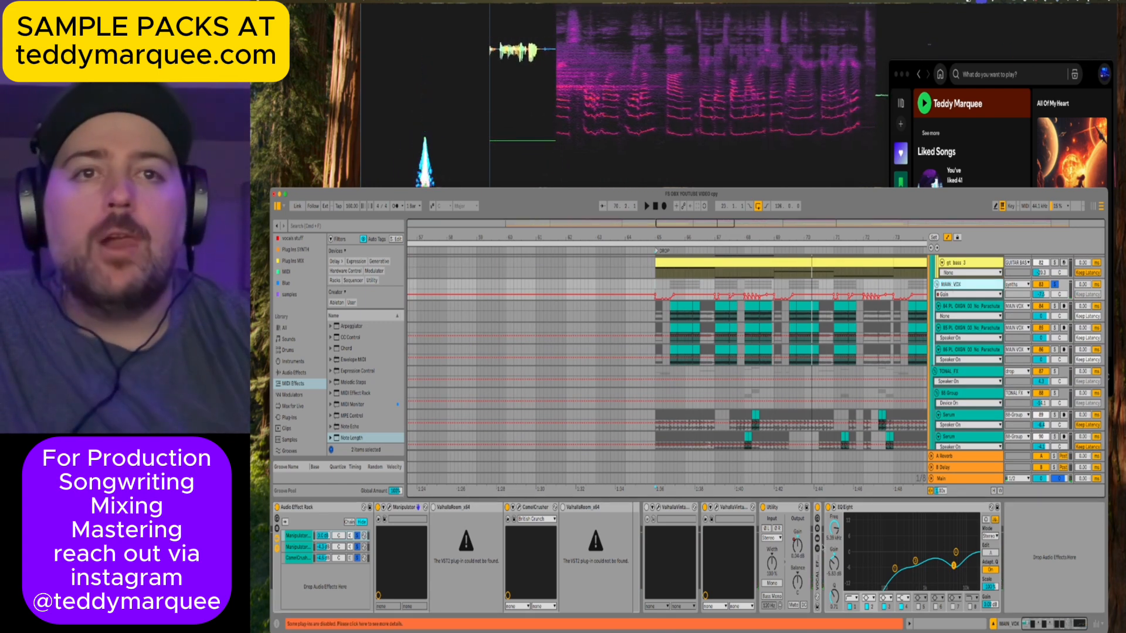
pyautogui.hscroll(5, 838, 522)
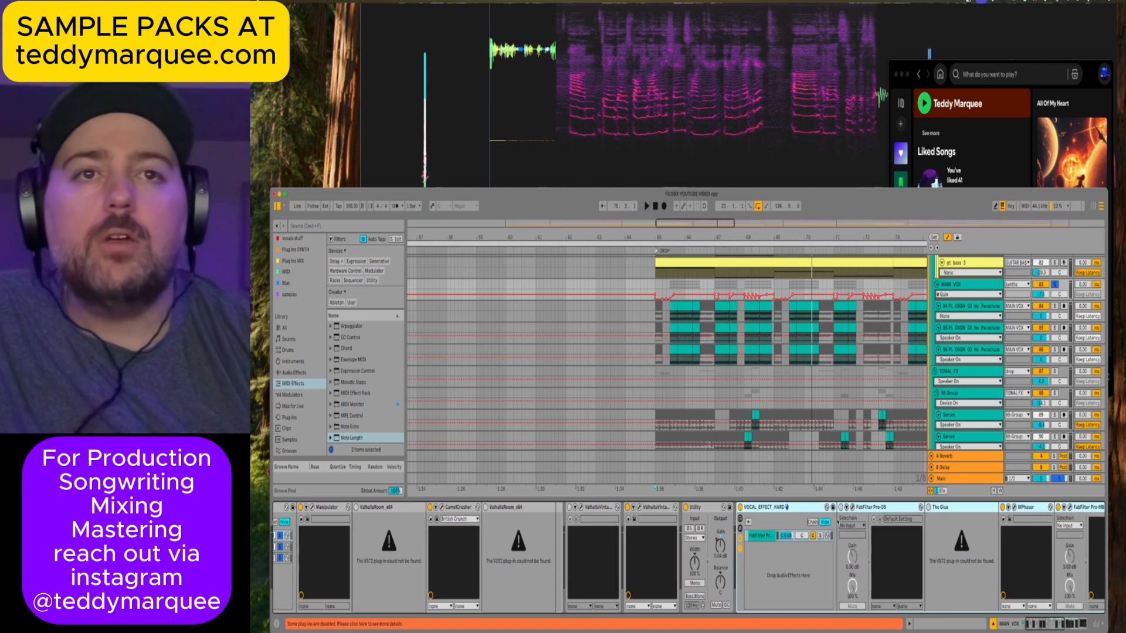
pyautogui.hscroll(2, 671, 508)
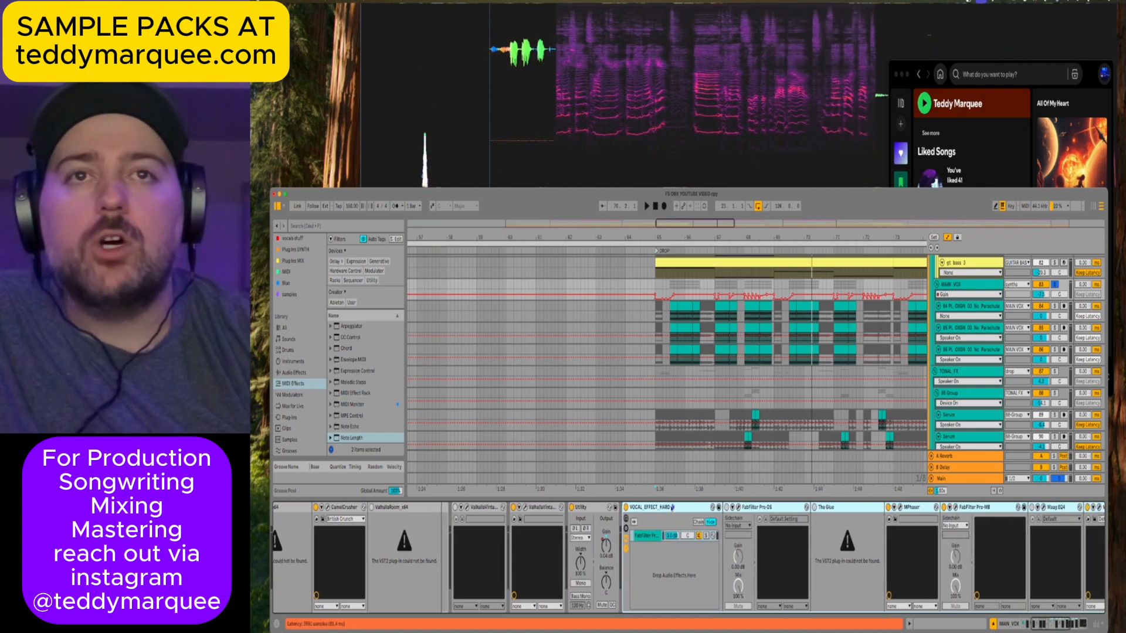
# Play the main vocals from near the drop's start, and stop playback.
pyautogui.click(667, 346)
pyautogui.press('space')
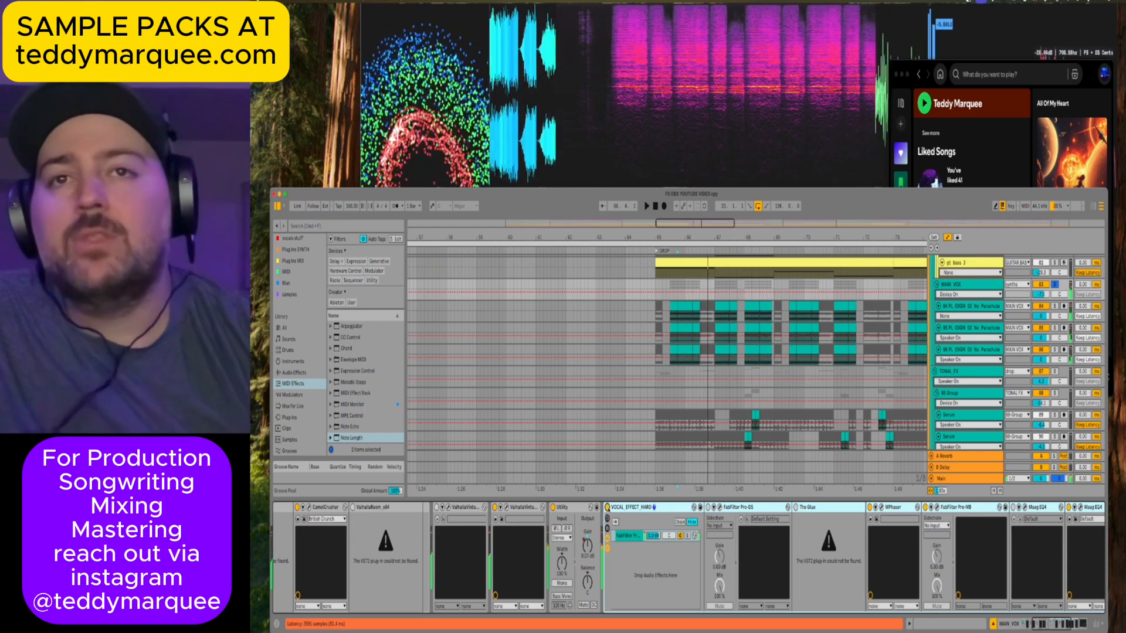
pyautogui.press('space')
# Show the settings of MPhaser, FabFilter Pro-MB and the Maag EQ4 plug-ins in the VOCAL_EFFECT_HARD rack.
pyautogui.hscroll(4, 795, 558)
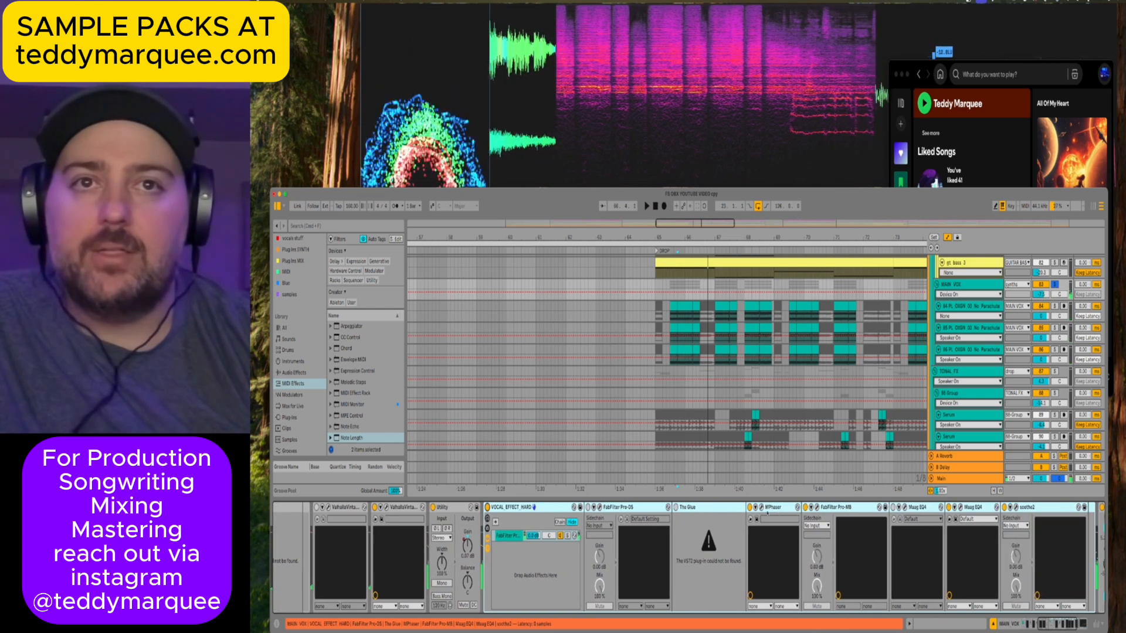
pyautogui.click(761, 507)
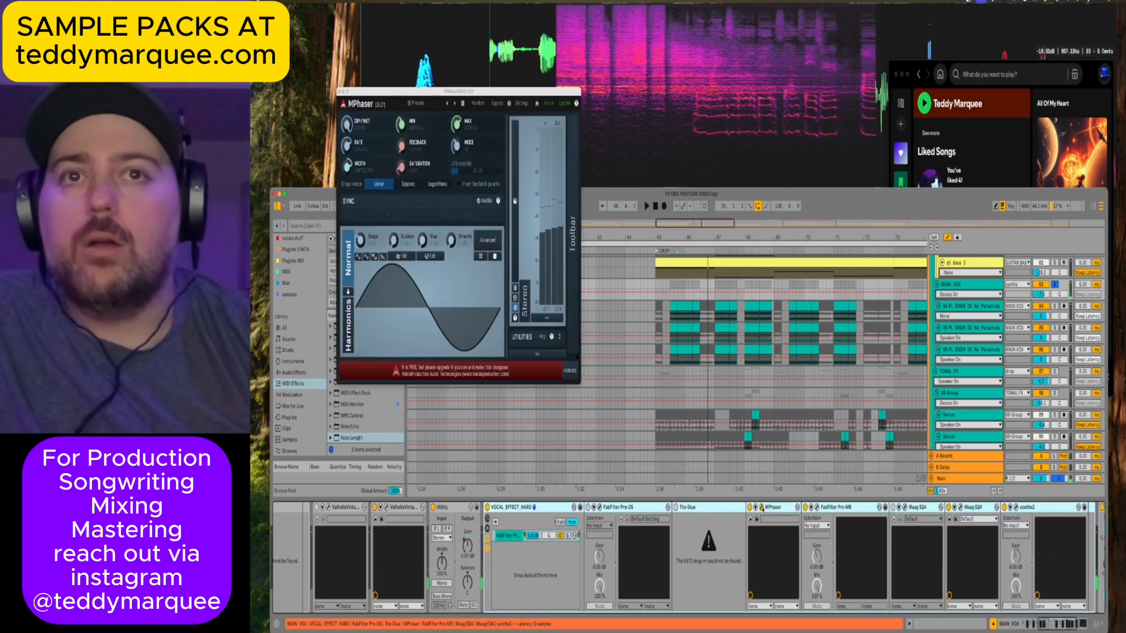
pyautogui.click(761, 507)
pyautogui.click(817, 508)
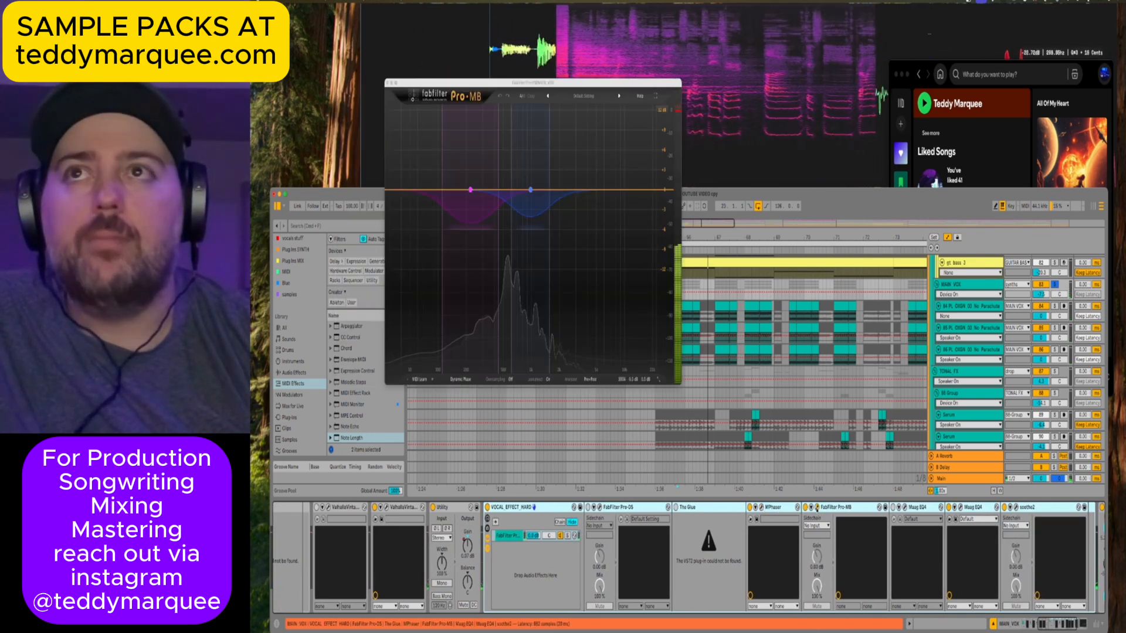
pyautogui.click(898, 508)
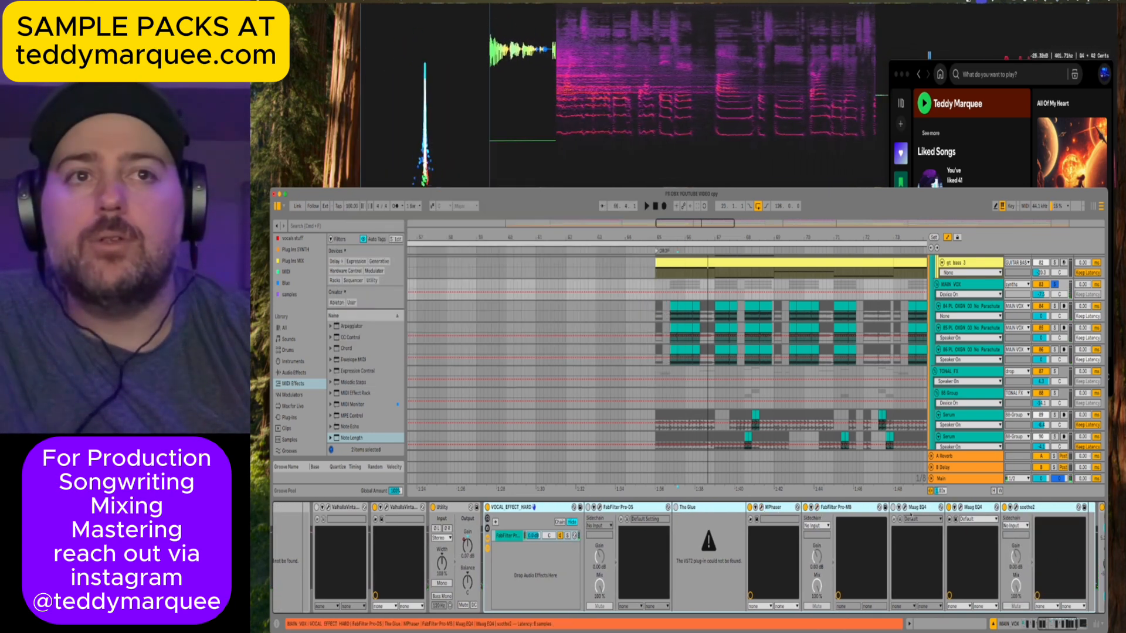
pyautogui.click(960, 508)
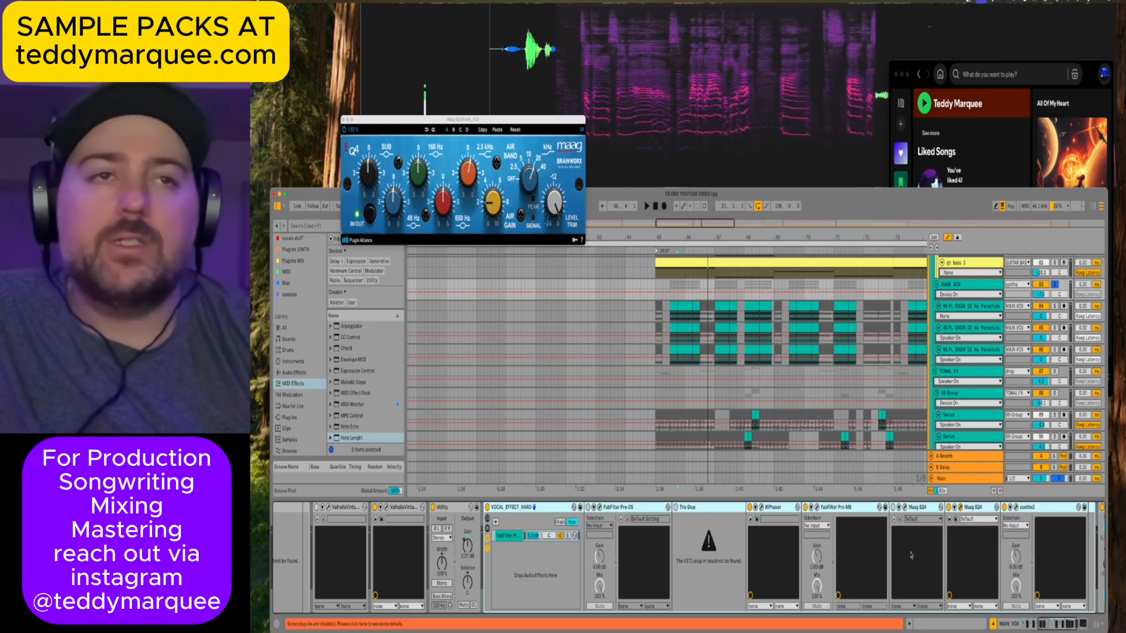
pyautogui.hotkey('ctrl', 'alt', 'p')
# Show soothe2's settings and the EQ Eight at the chain's end, and hide the plug-in window.
pyautogui.hscroll(3, 948, 511)
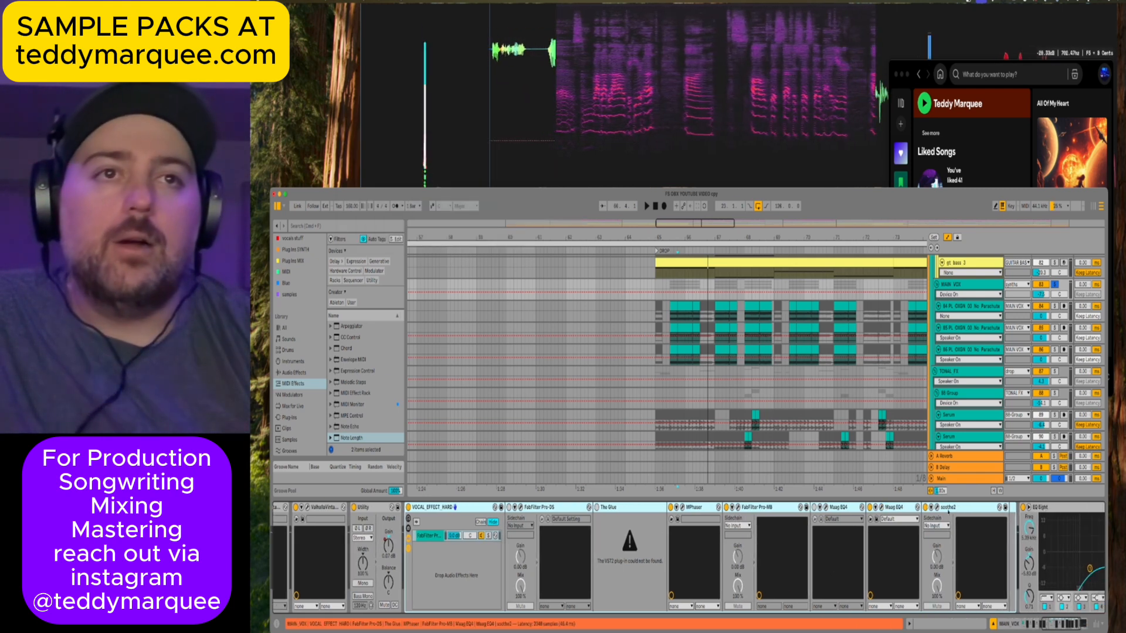
pyautogui.hotkey('ctrl', 'alt', 'p')
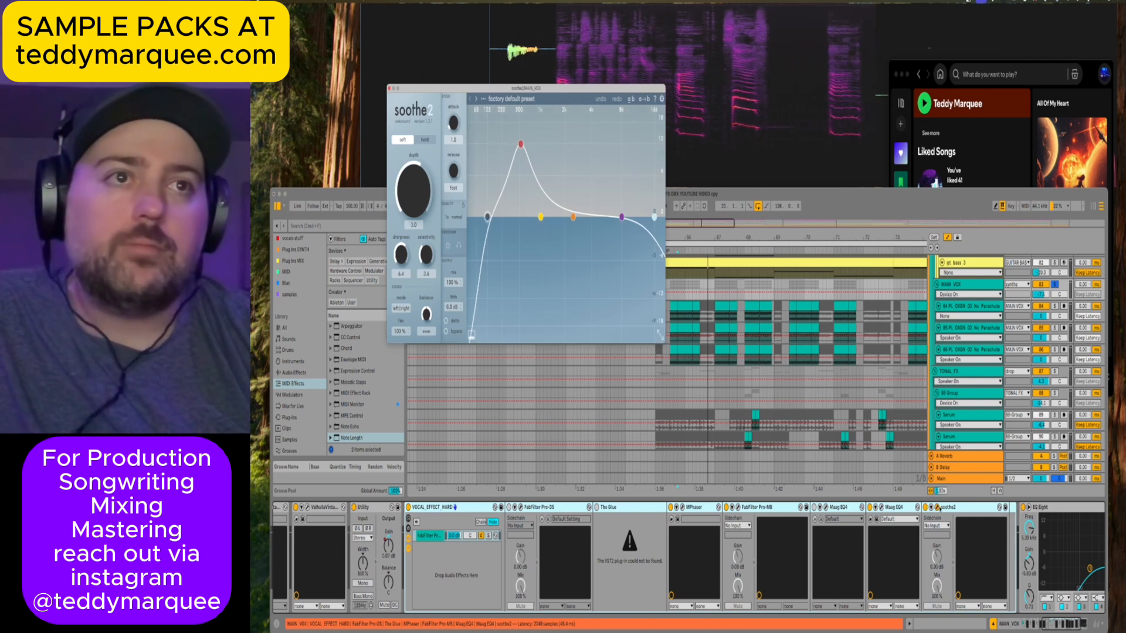
pyautogui.hscroll(4, 985, 516)
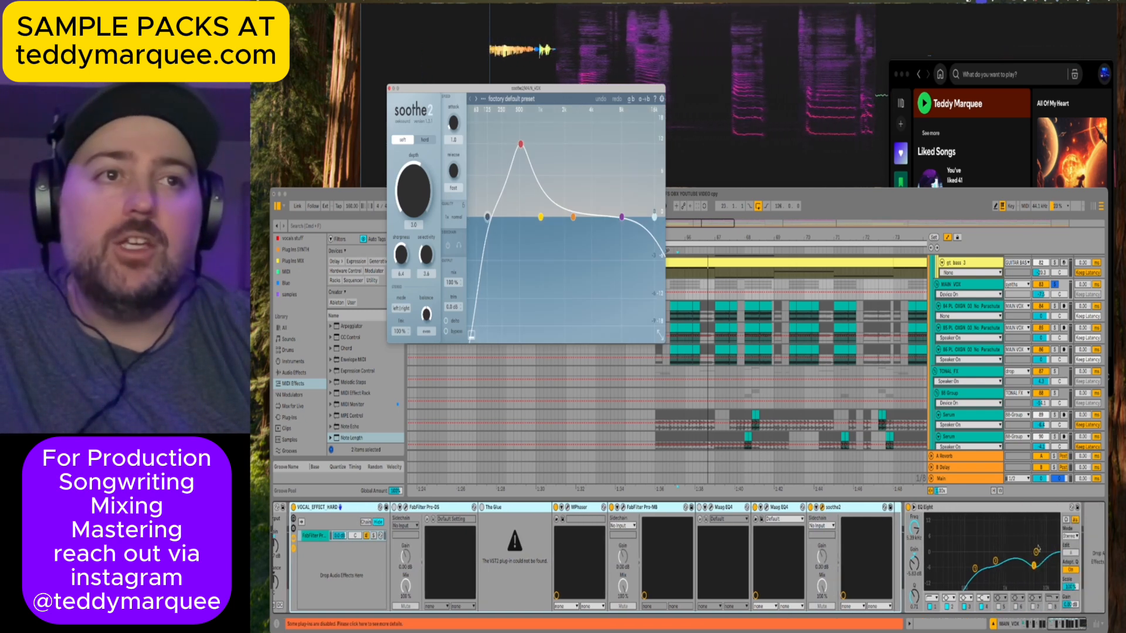
pyautogui.hotkey('ctrl', 'alt', 'p')
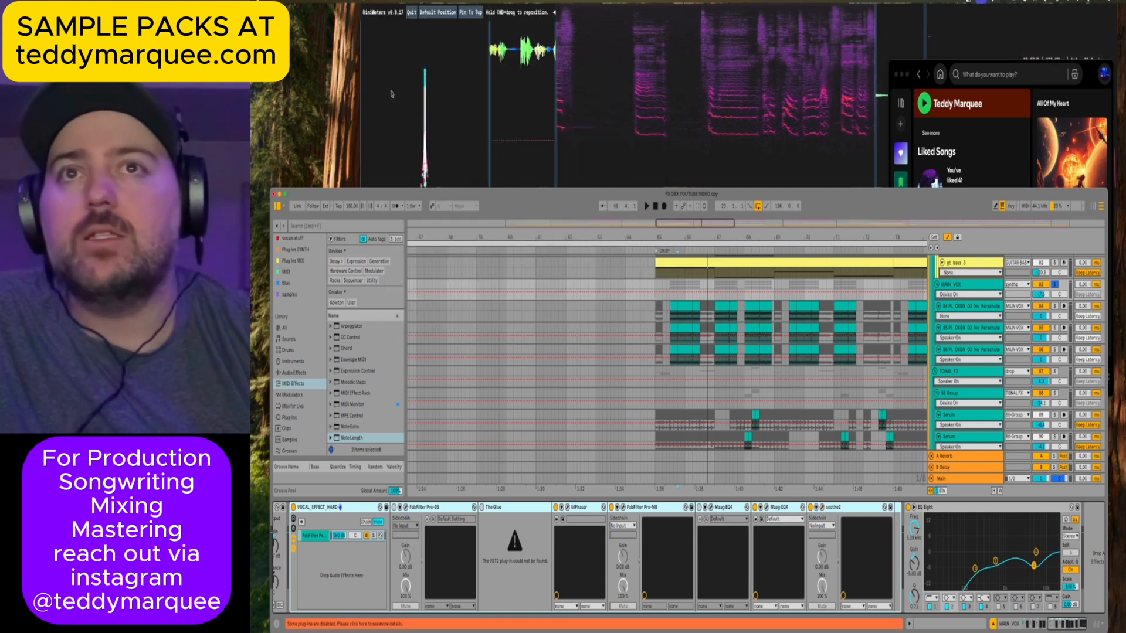
# Bypass the final EQ Eight on MAIN VOX while playing the vocals, and switch it back on.
pyautogui.click(908, 507)
pyautogui.press('space')
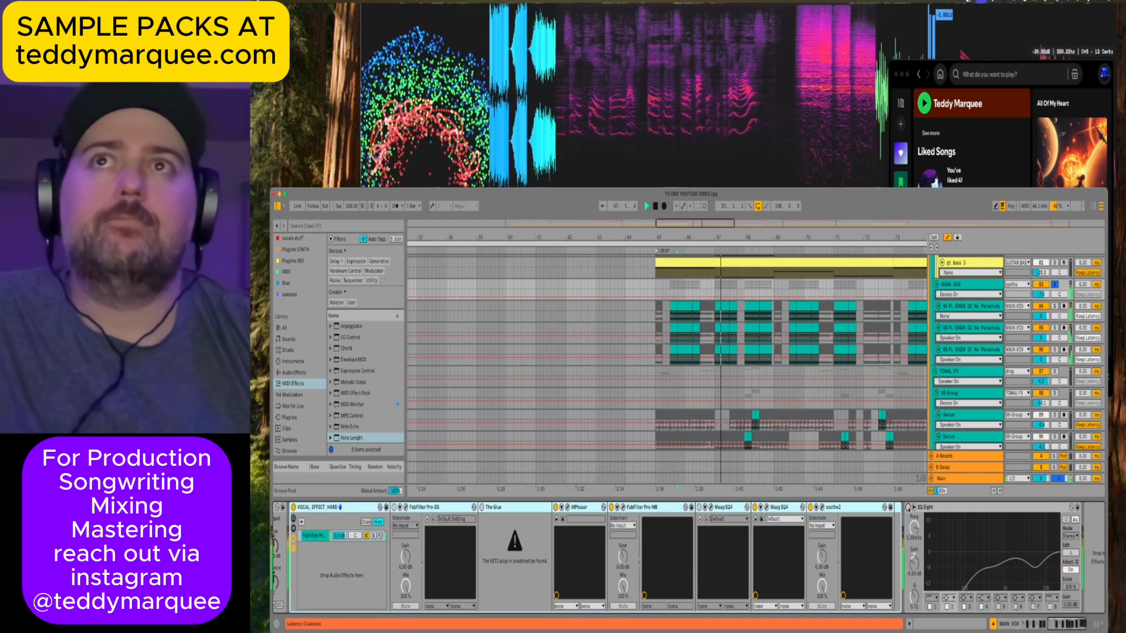
pyautogui.click(908, 507)
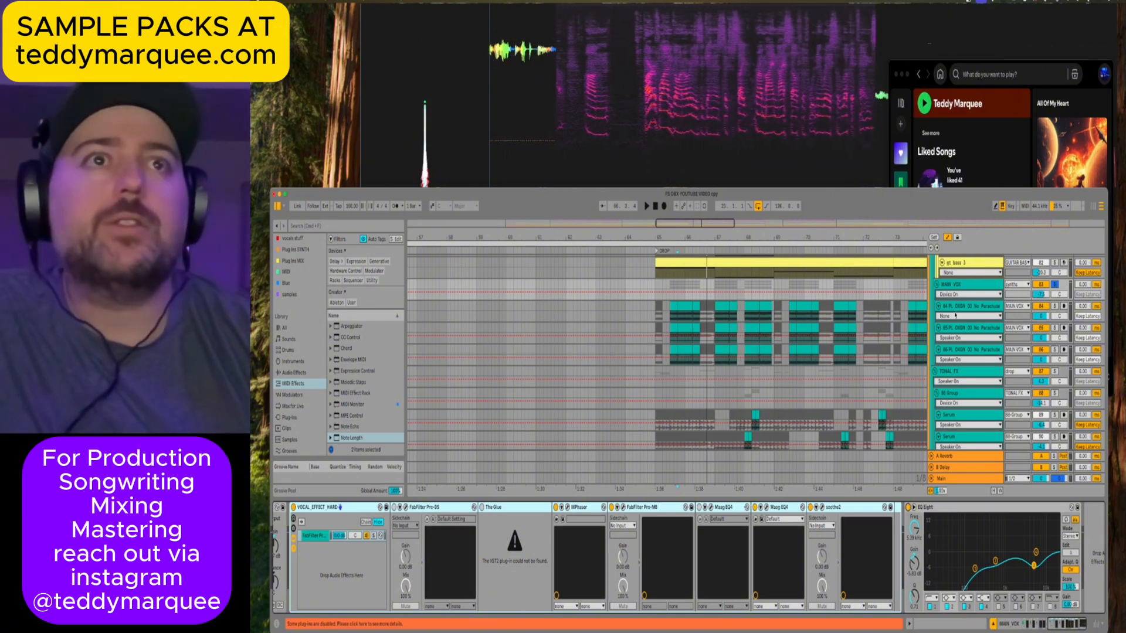
# Check the first vocal layer under MAIN VOX for effects and show the group's device chain again.
pyautogui.click(953, 311)
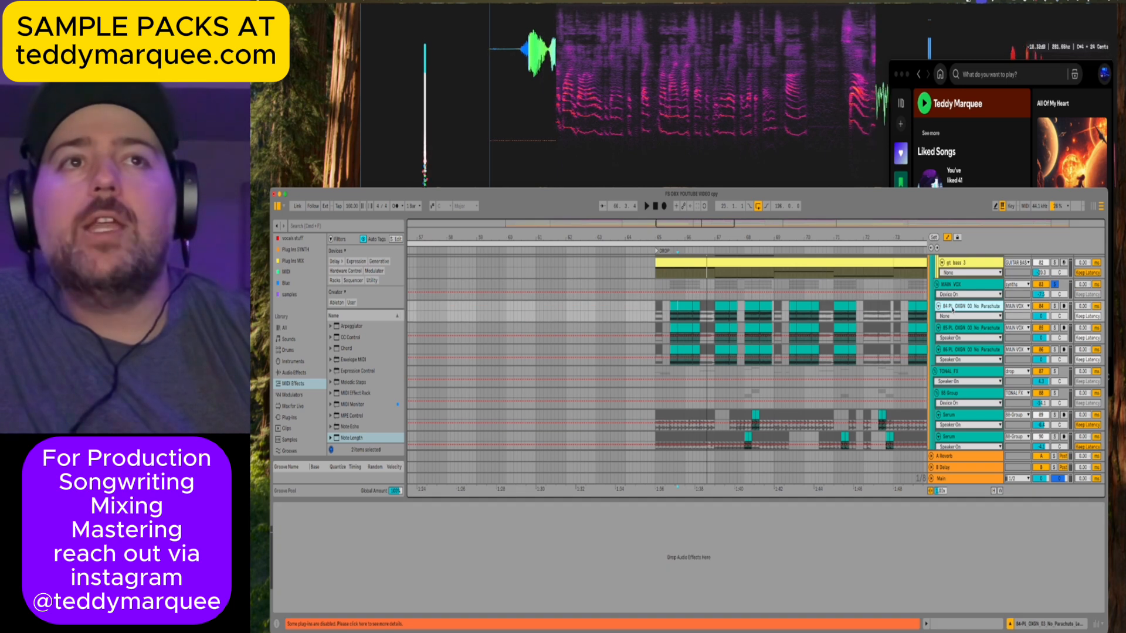
pyautogui.click(694, 303)
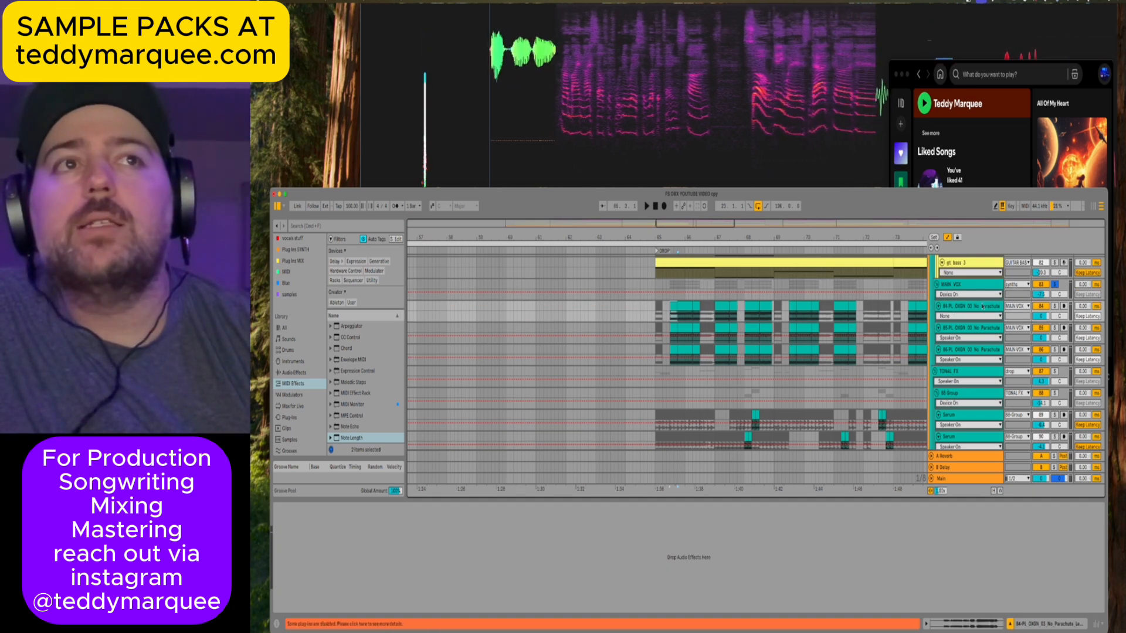
pyautogui.click(950, 284)
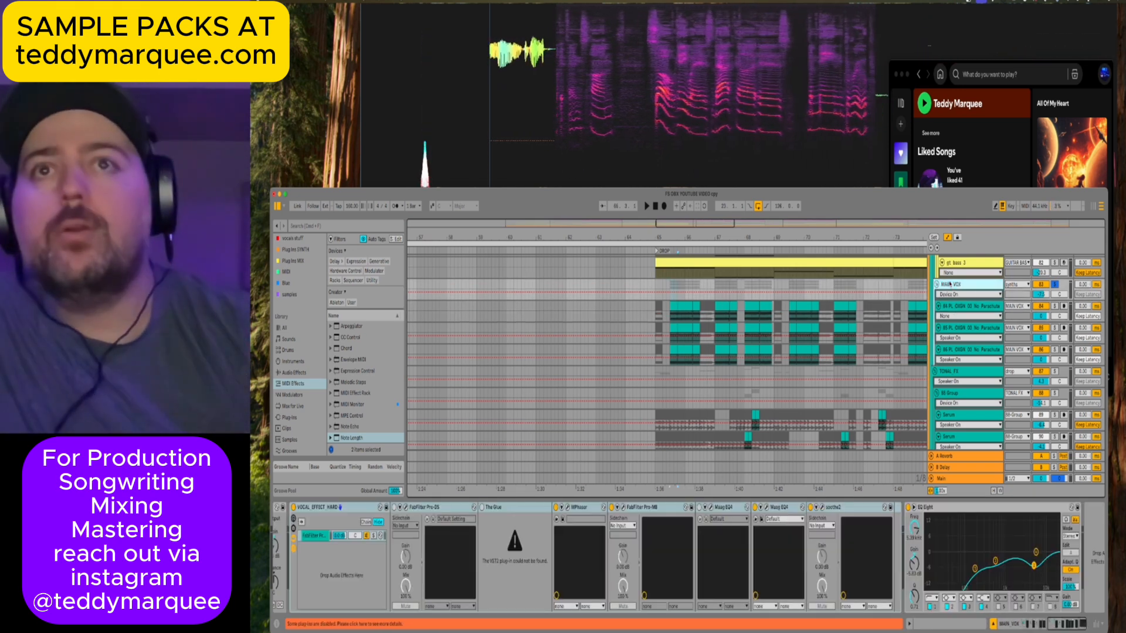
# Solo the three vocal layers of MAIN VOX one after another while playing the drop.
pyautogui.click(959, 306)
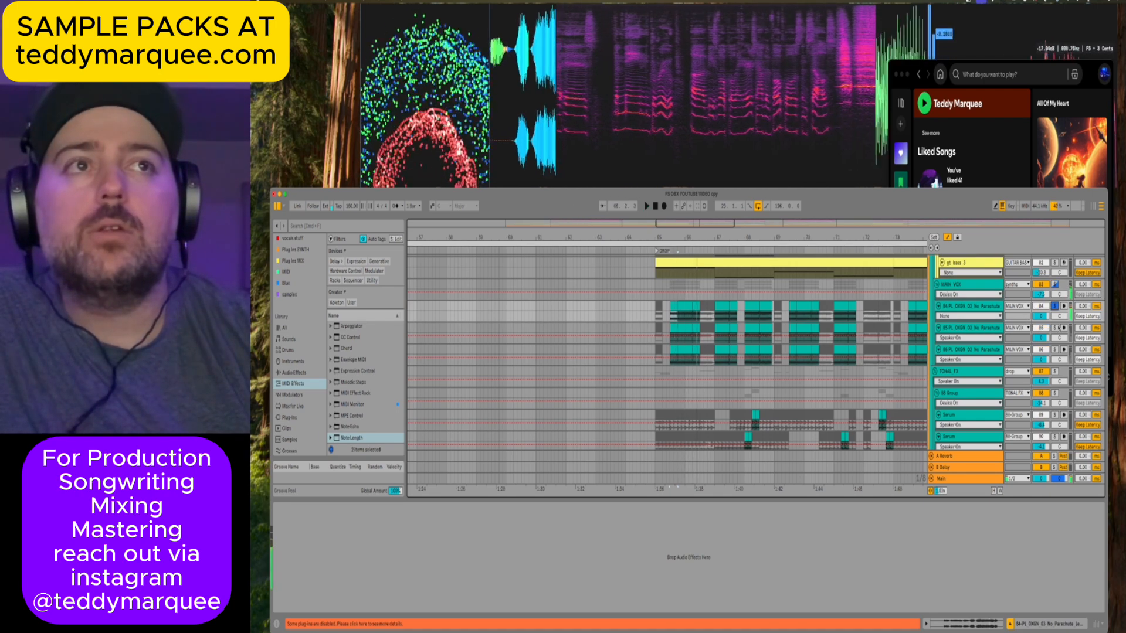
pyautogui.click(1054, 328)
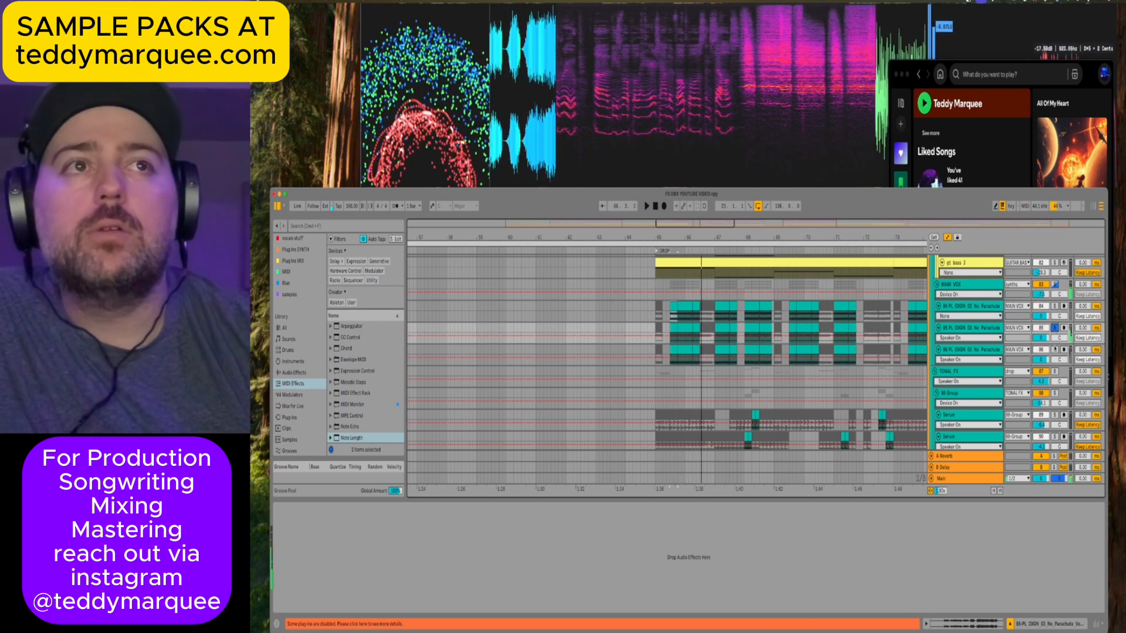
pyautogui.click(1054, 349)
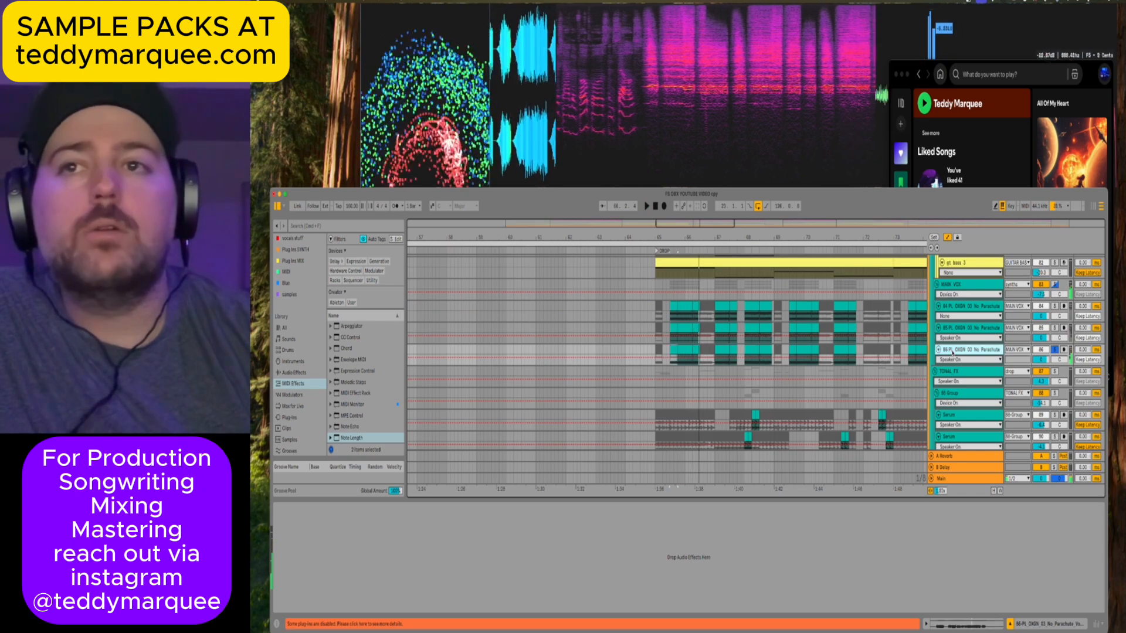
# Show the sample clips of the third and second vocal layers, reducing the clip view's height.
pyautogui.click(673, 349)
pyautogui.doubleClick(672, 348)
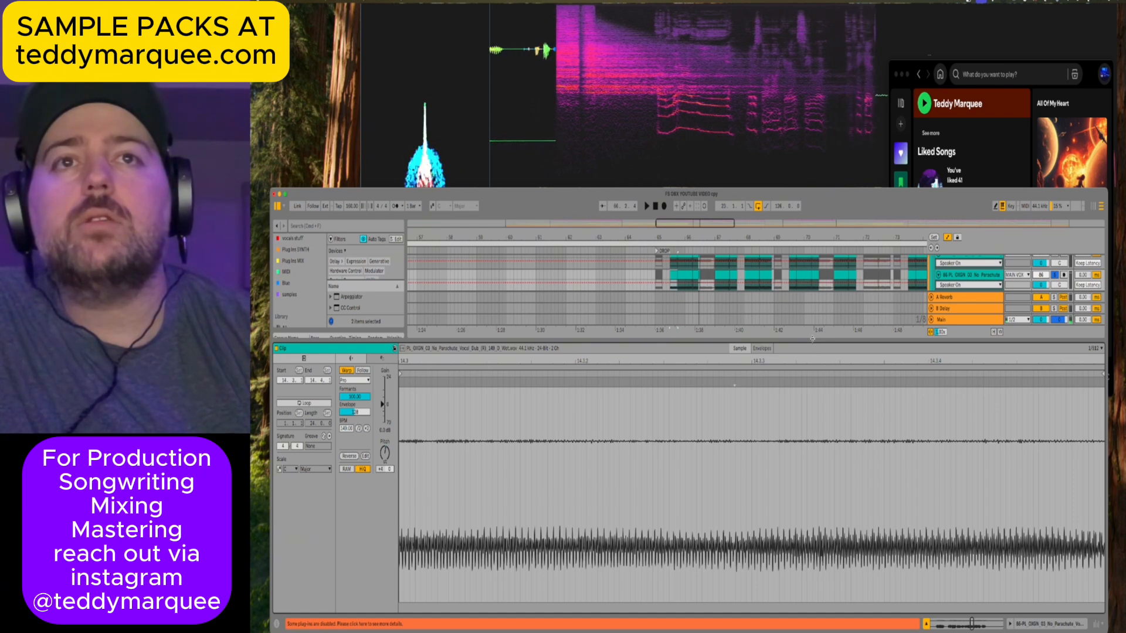
pyautogui.moveTo(812, 339); pyautogui.dragTo(812, 468)
pyautogui.scroll(3, 687, 278)
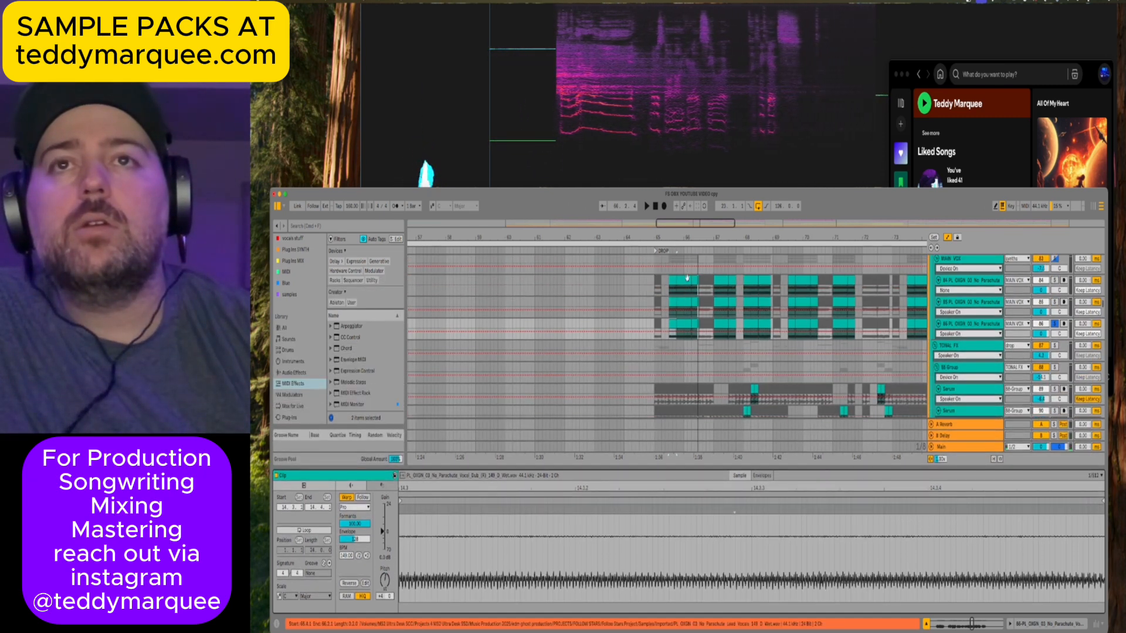
pyautogui.click(673, 303)
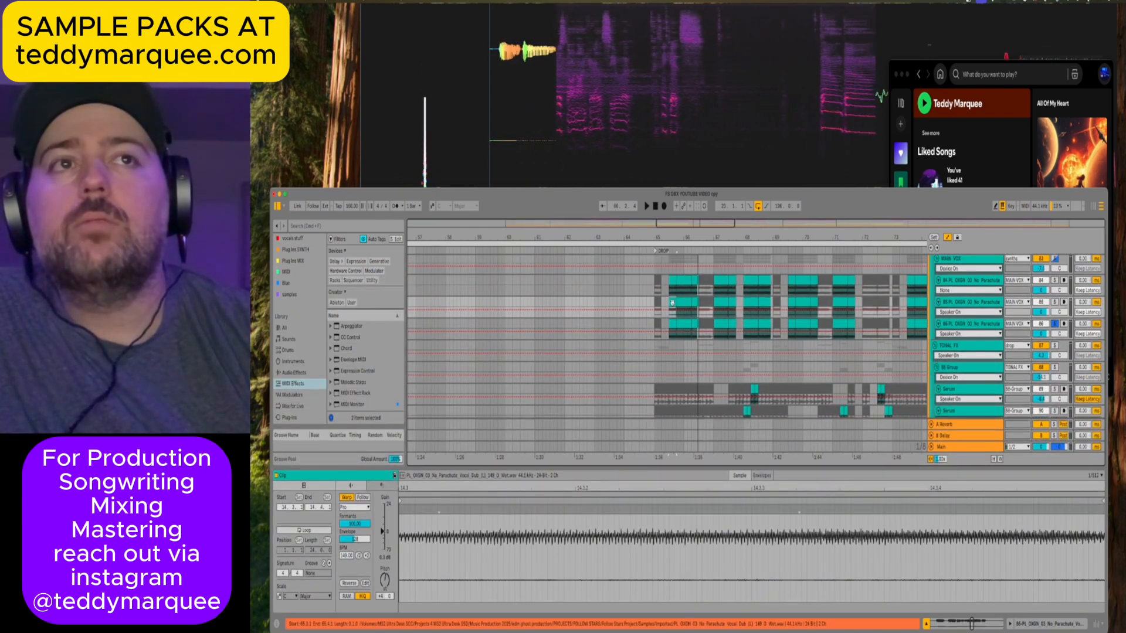
# Compare the sample clips at the start of the drop on the three vocal layers under MAIN VOX.
pyautogui.scroll(1, 673, 303)
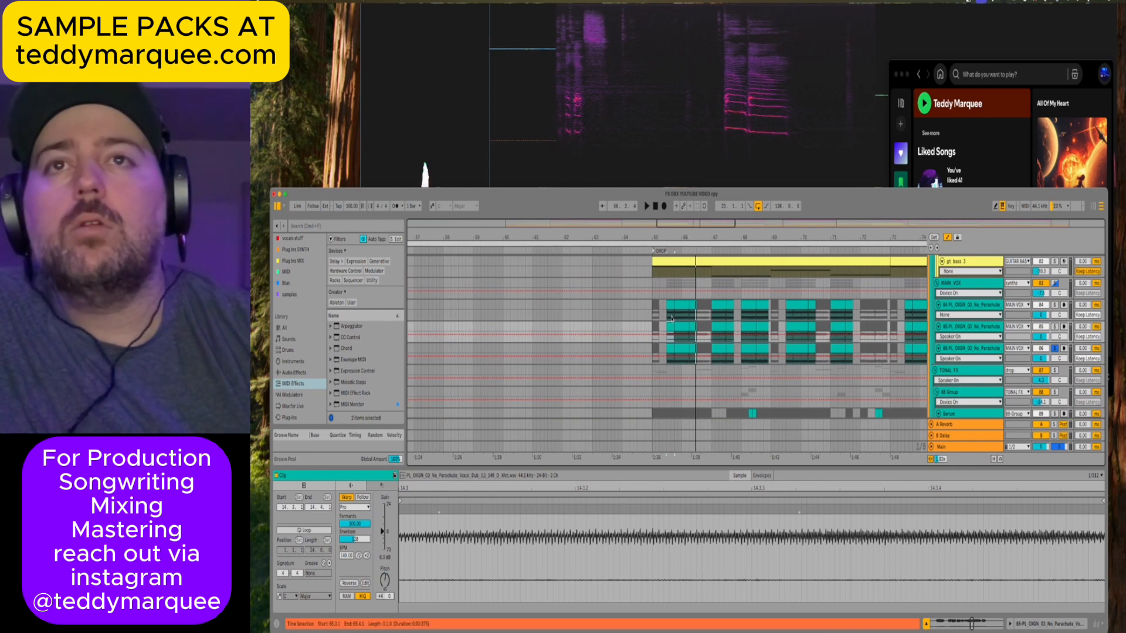
pyautogui.click(670, 304)
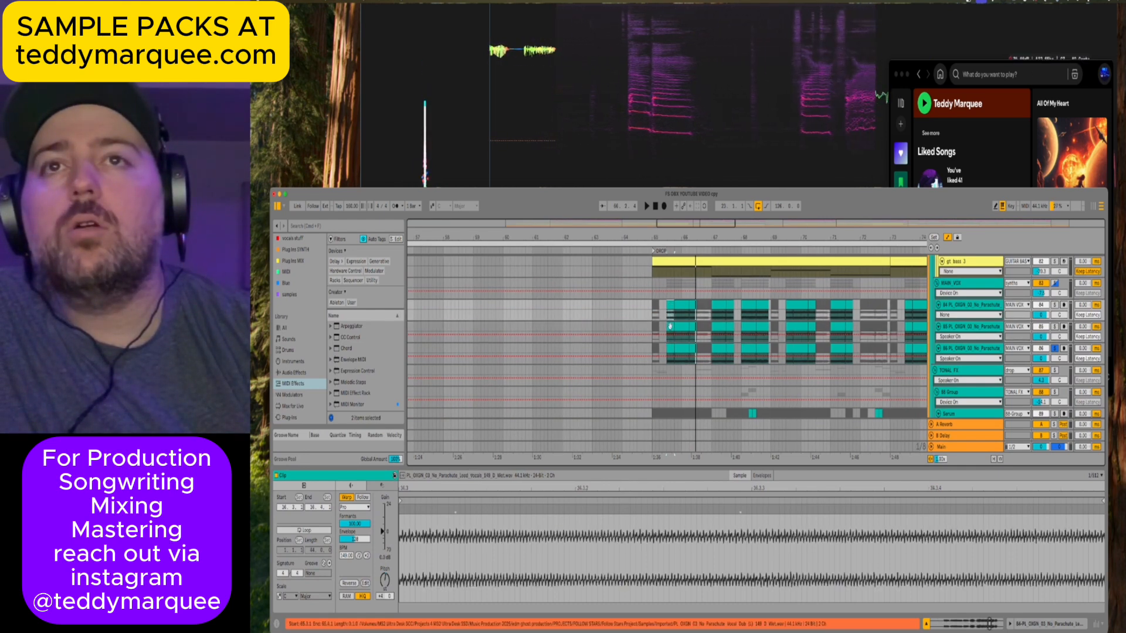
pyautogui.click(670, 326)
pyautogui.click(671, 305)
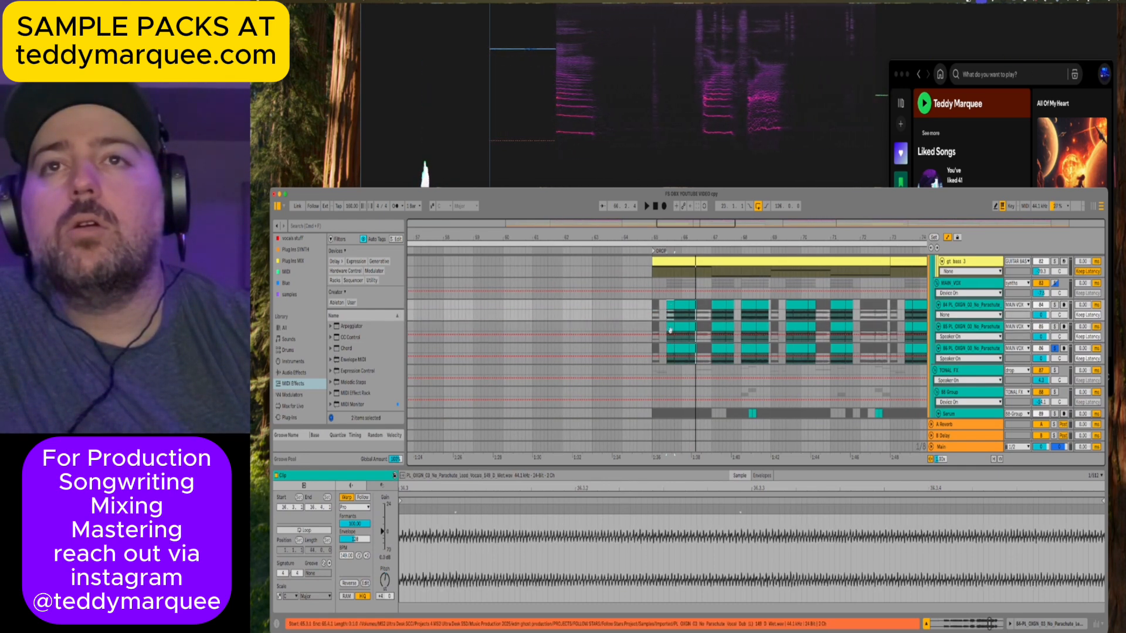
pyautogui.click(669, 347)
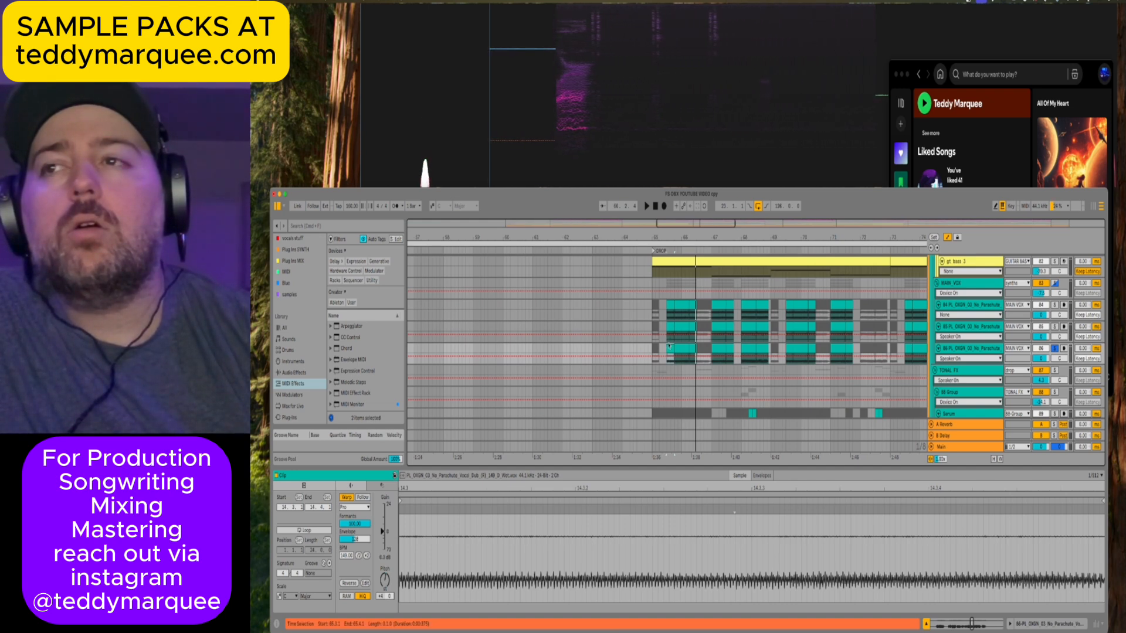
# Route the first vocal layer's output to Ext. Out, bypassing the MAIN VOX group, and play it soloed in the drop.
pyautogui.click(962, 306)
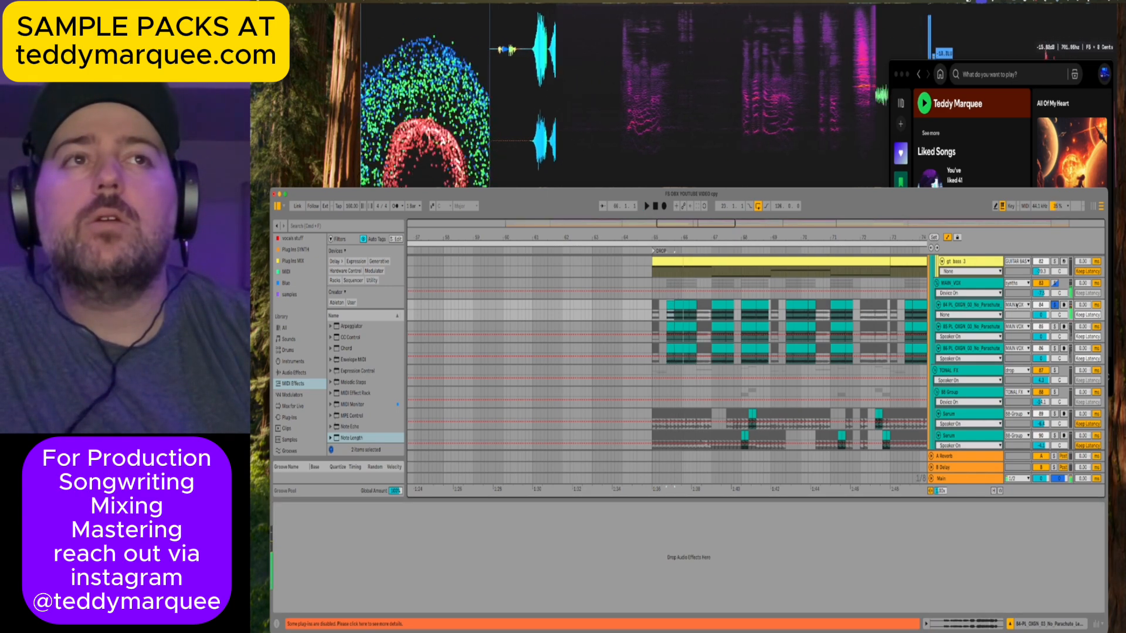
pyautogui.click(1020, 304)
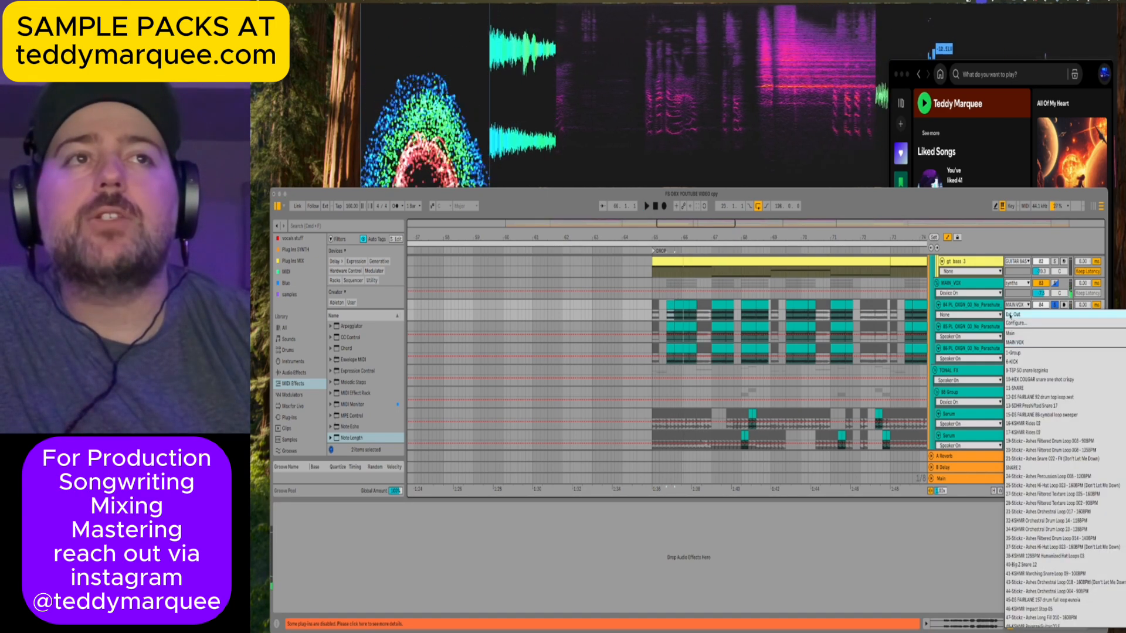
pyautogui.click(1008, 315)
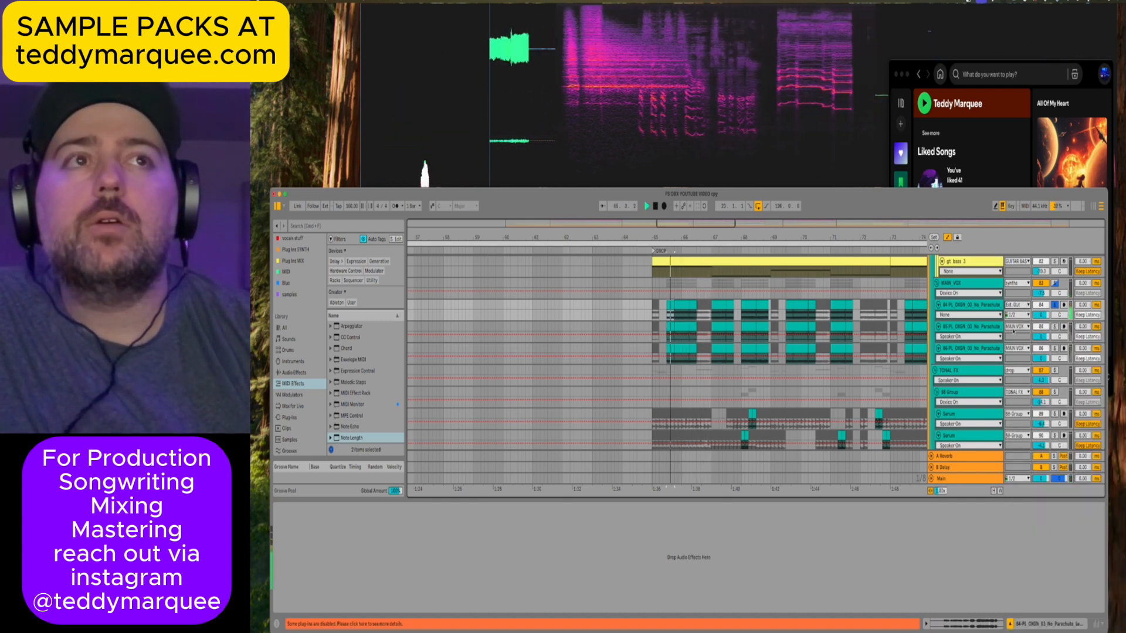
pyautogui.press('space')
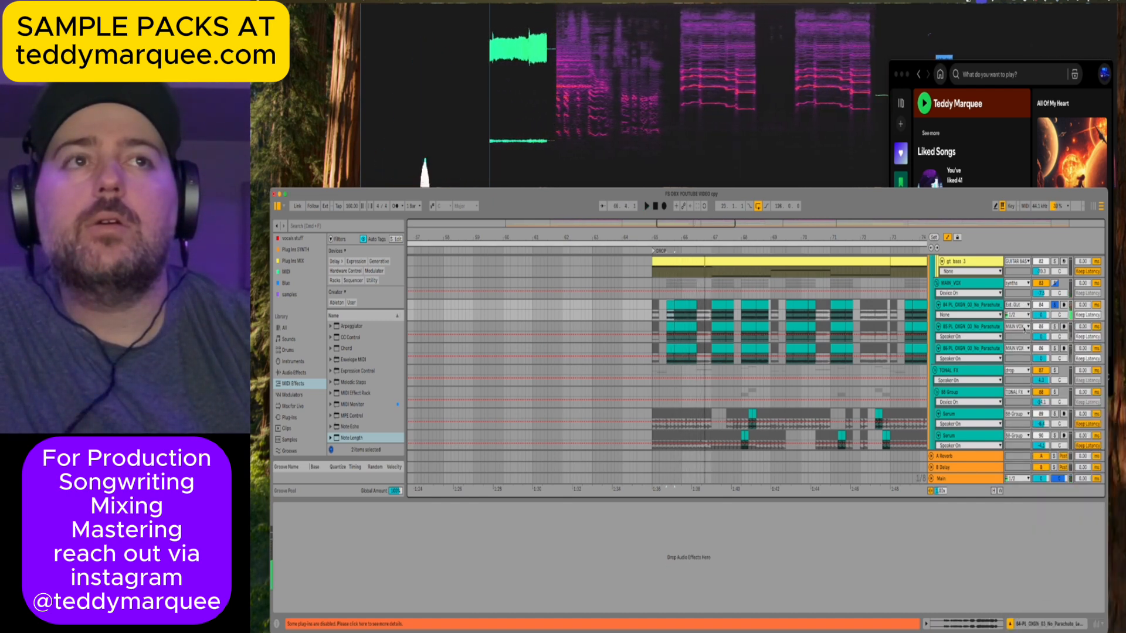
# Route the second vocal layer's output to Ext. Out, solo it and play the drop to hear it without the group effects.
pyautogui.click(1020, 329)
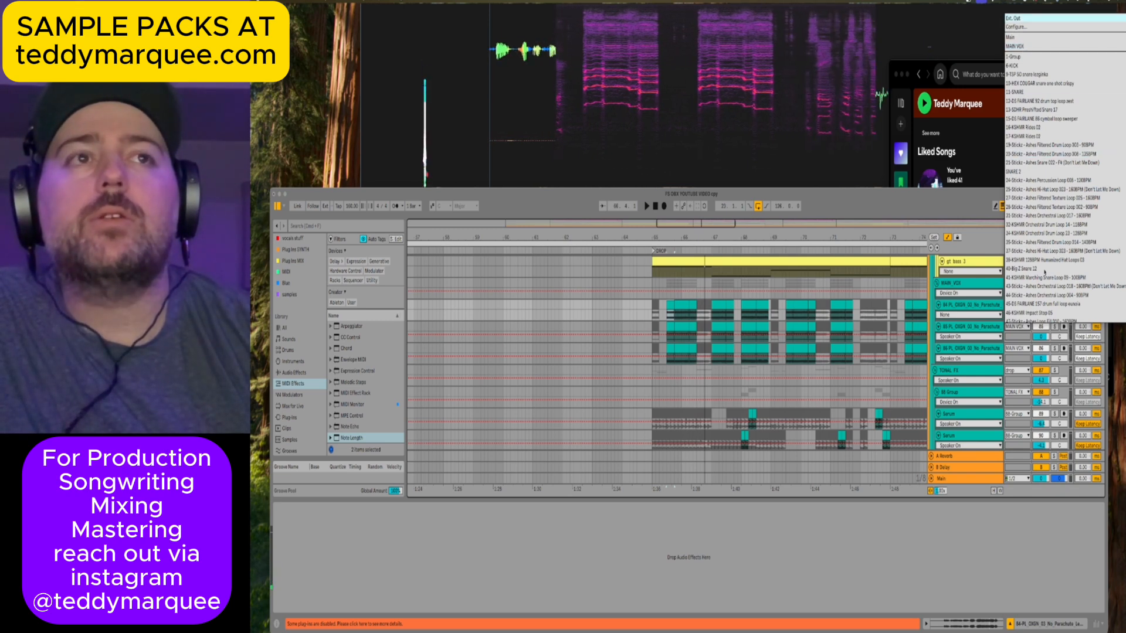
pyautogui.click(1014, 19)
pyautogui.click(1055, 327)
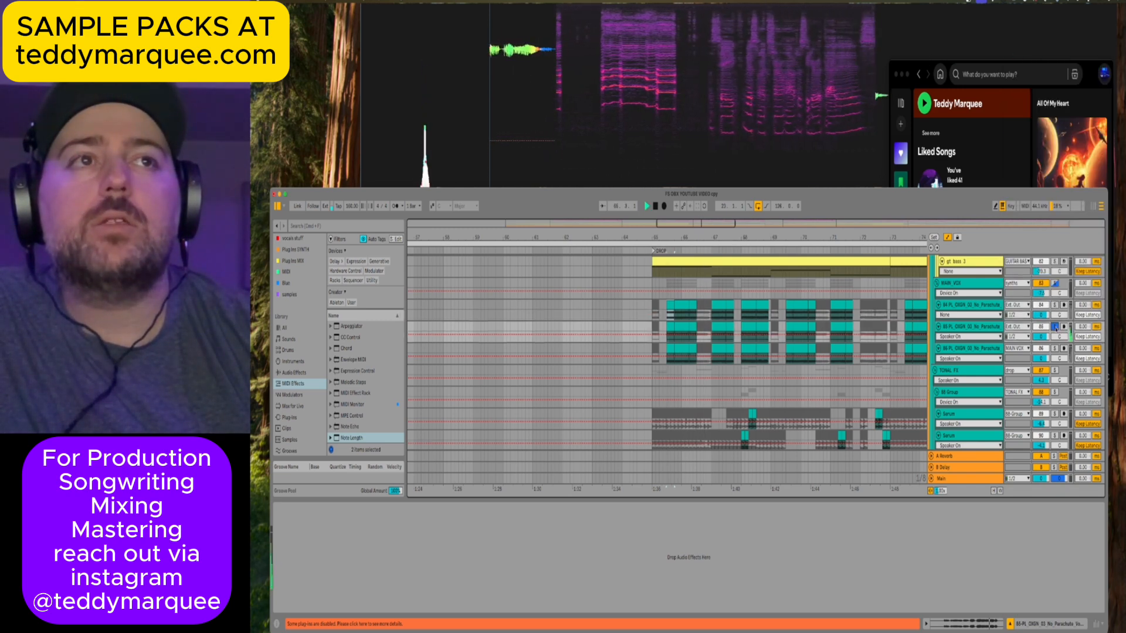
pyautogui.press('space')
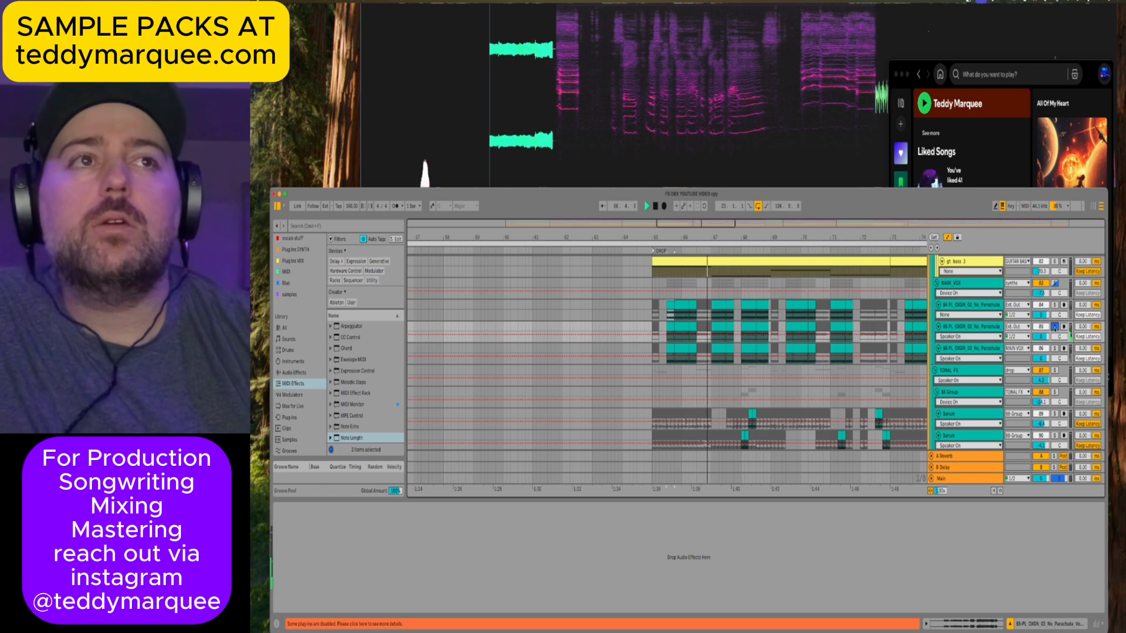
pyautogui.press('space')
pyautogui.press('space')
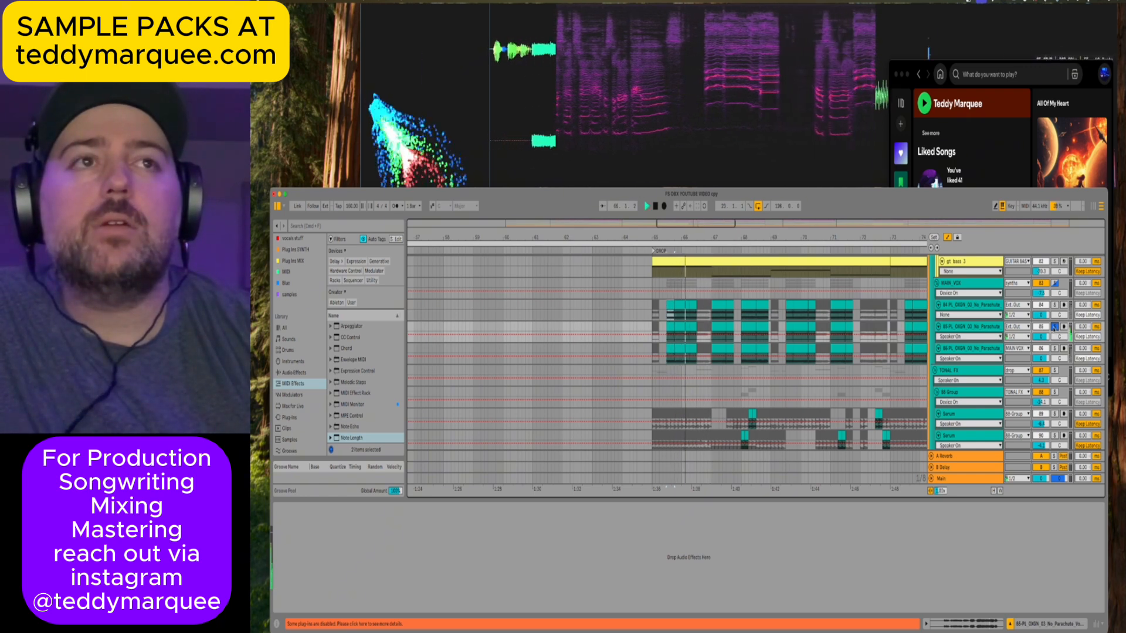
pyautogui.press('space')
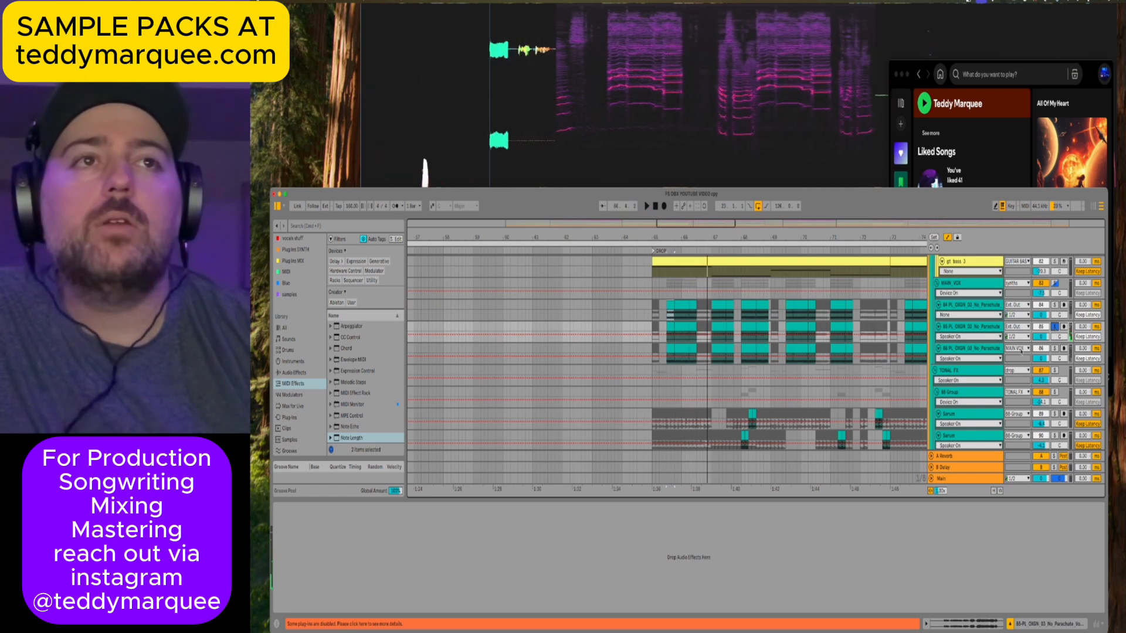
# Open the output routing choices for the third vocal layer under MAIN VOX.
pyautogui.click(1018, 349)
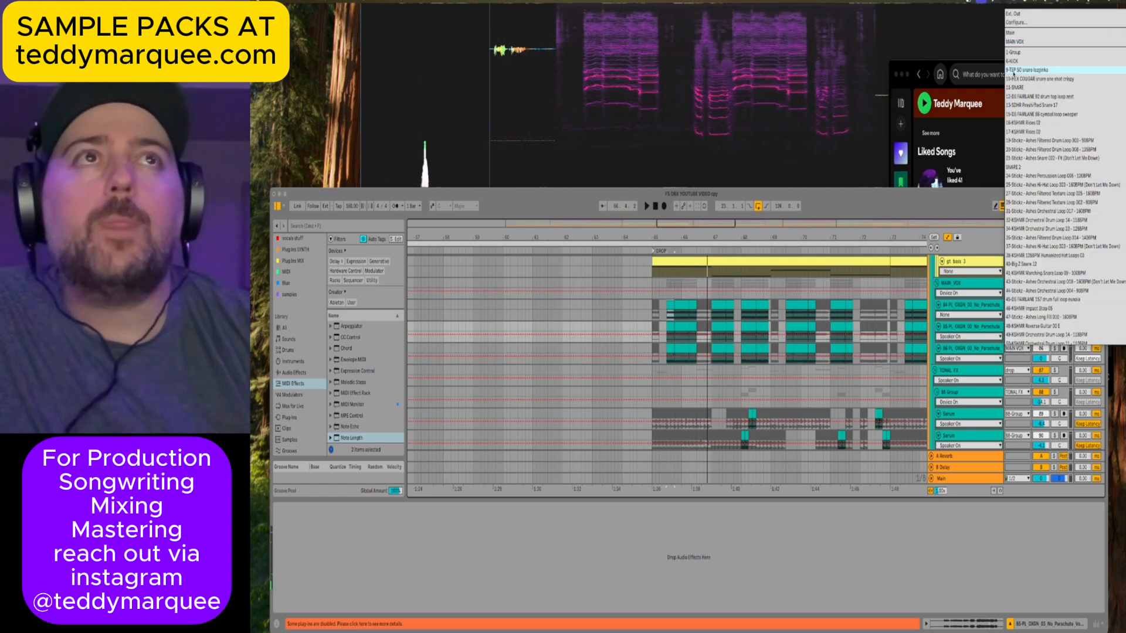
# Set the three vocal tracks' output to Ext. Out and audition the third one soloed.
pyautogui.press('Return')
pyautogui.click(1055, 348)
pyautogui.press('space')
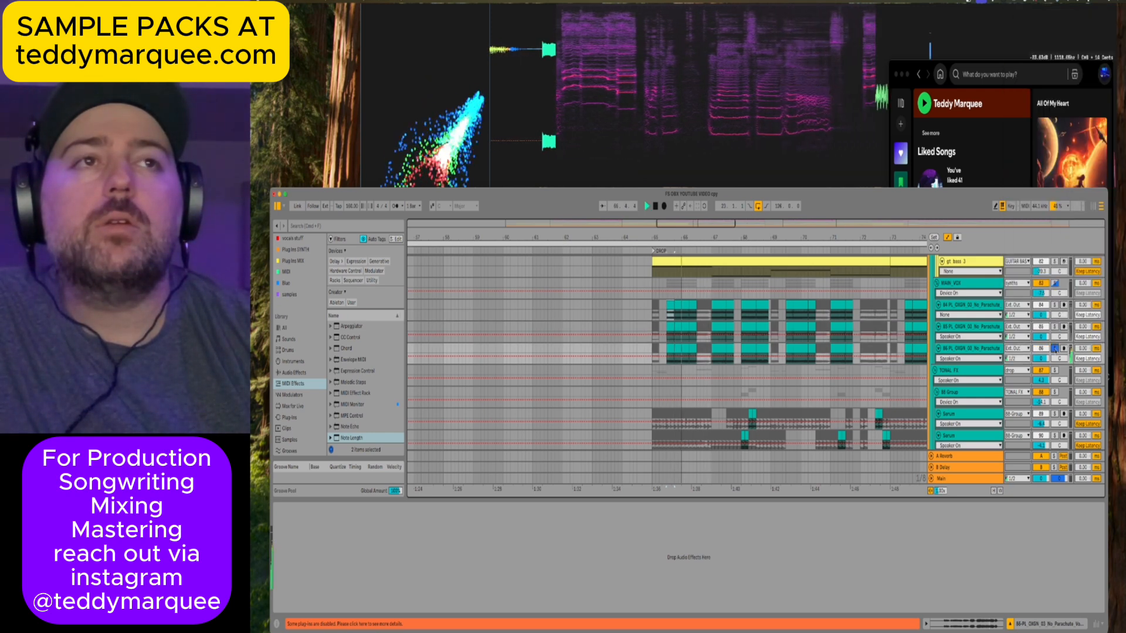
pyautogui.press('space')
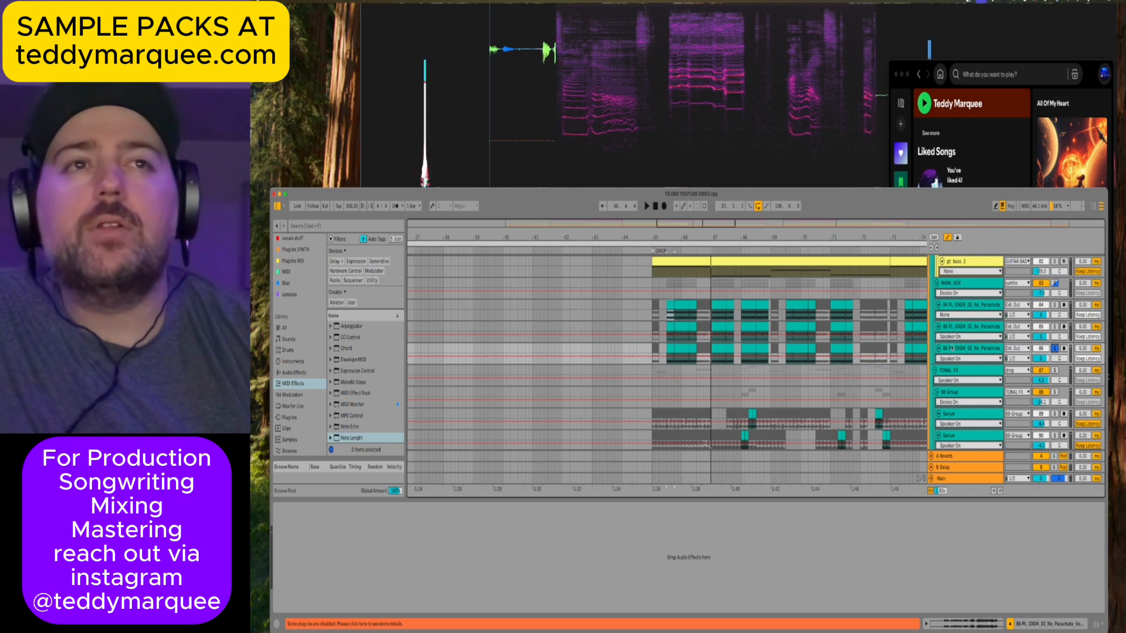
# Select the three PL_OXGN vocal tracks and enlarge them around the first chops after the DROP marker.
pyautogui.click(721, 327)
pyautogui.press('+')
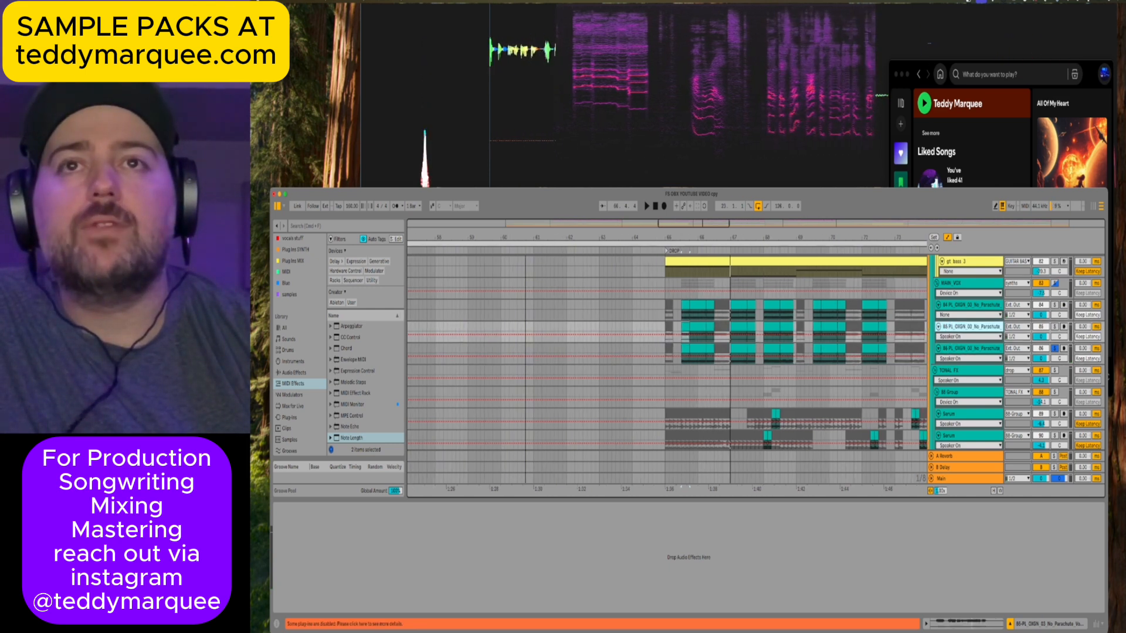
pyautogui.click(948, 306)
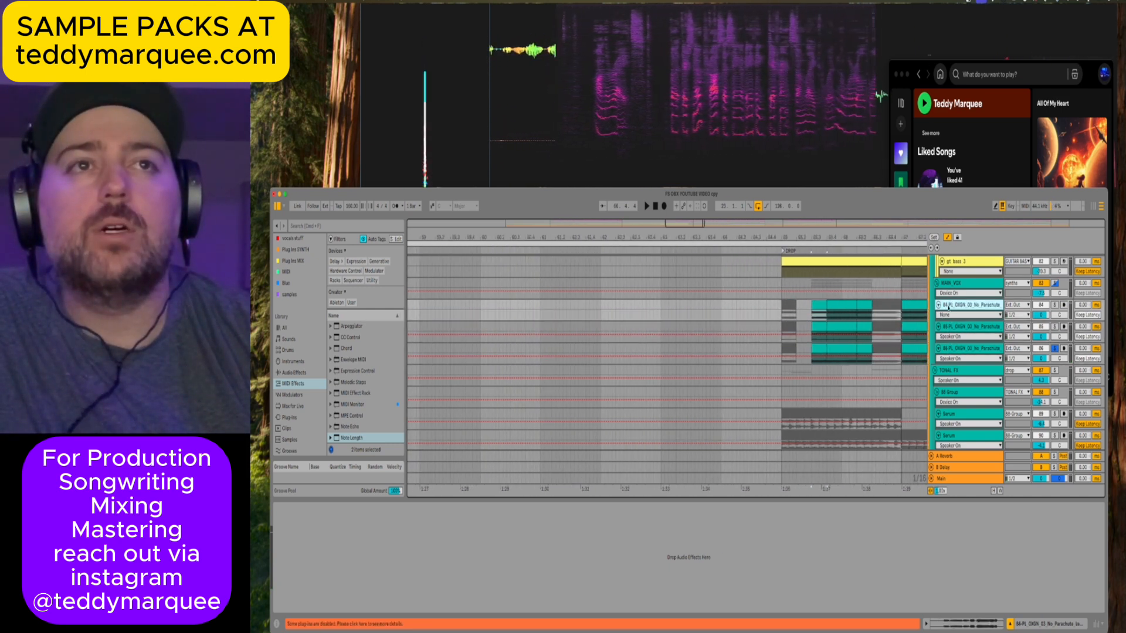
pyautogui.click(950, 350)
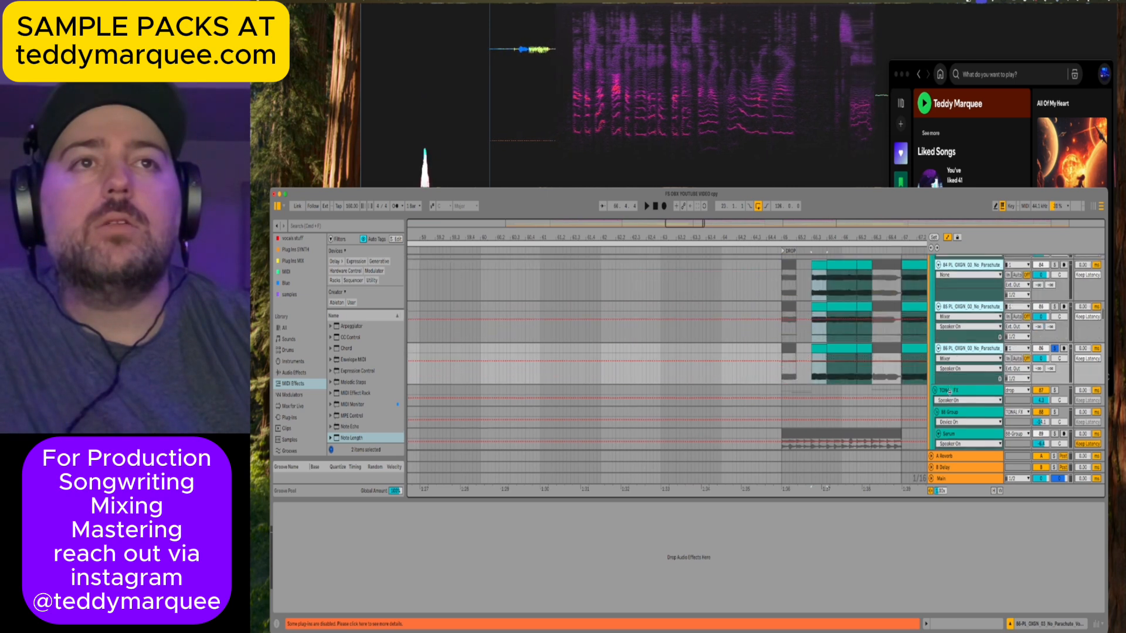
pyautogui.press('z')
pyautogui.hscroll(2, 854, 318)
pyautogui.scroll(2, 855, 318)
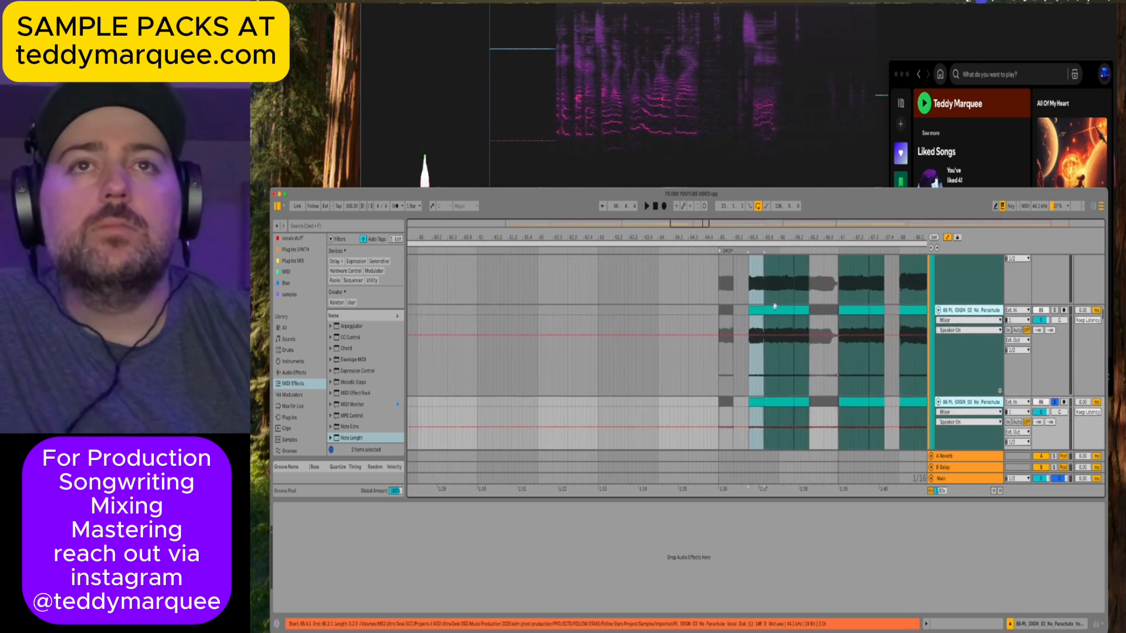
# Play the start of the drop and inspect the first clips on the second and third vocal tracks.
pyautogui.press('space')
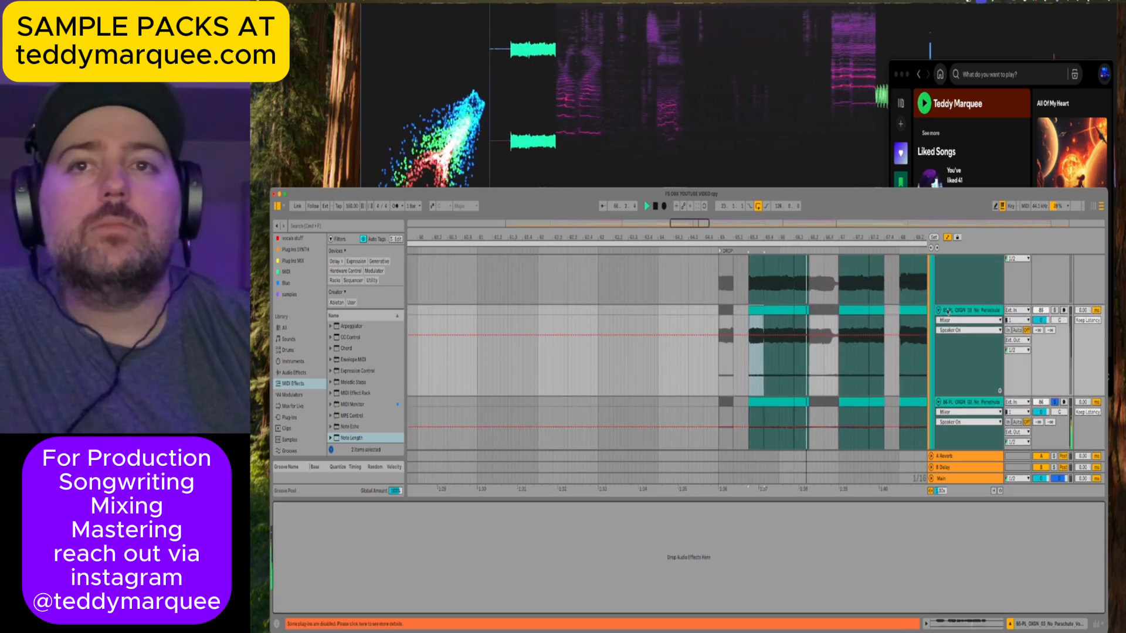
pyautogui.click(756, 311)
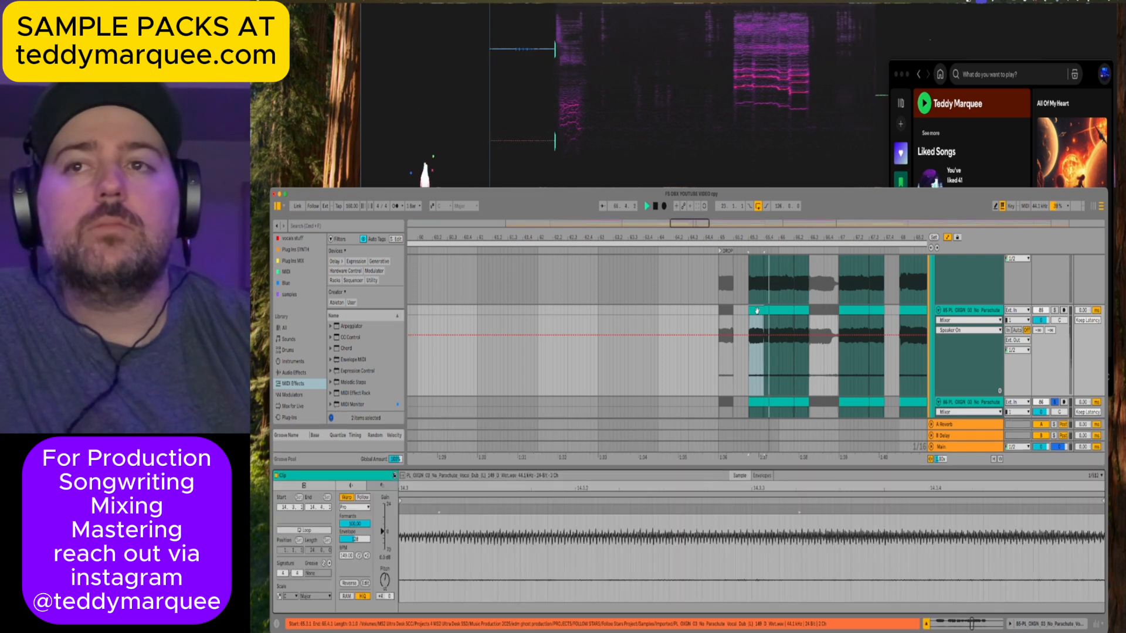
pyautogui.scroll(-2, 758, 335)
pyautogui.click(760, 356)
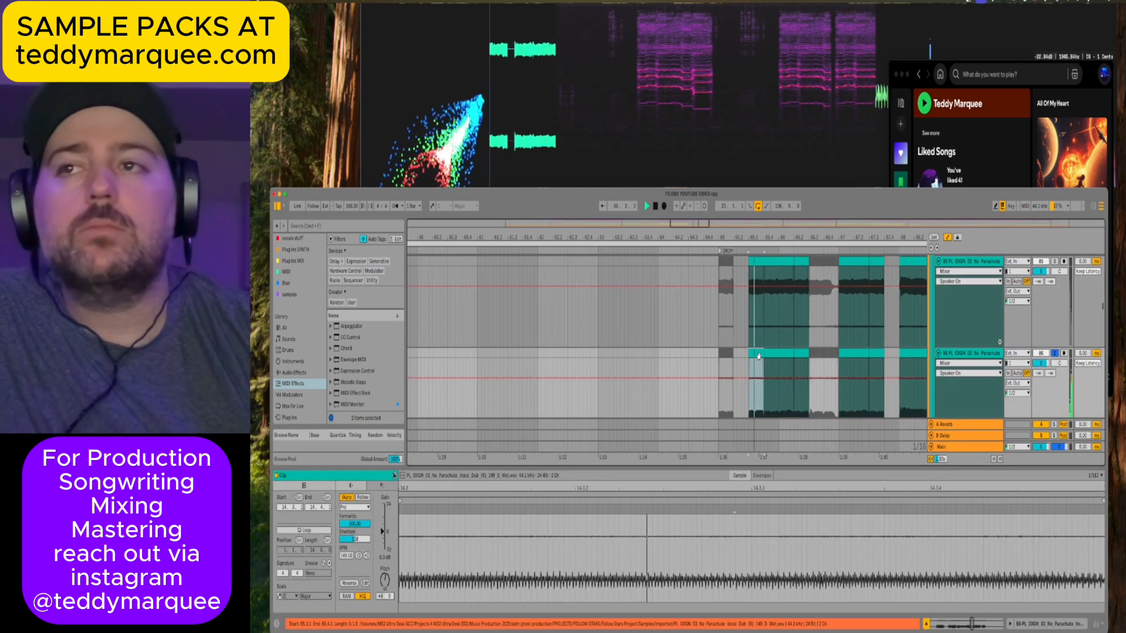
pyautogui.scroll(-2, 756, 352)
pyautogui.scroll(3, 756, 352)
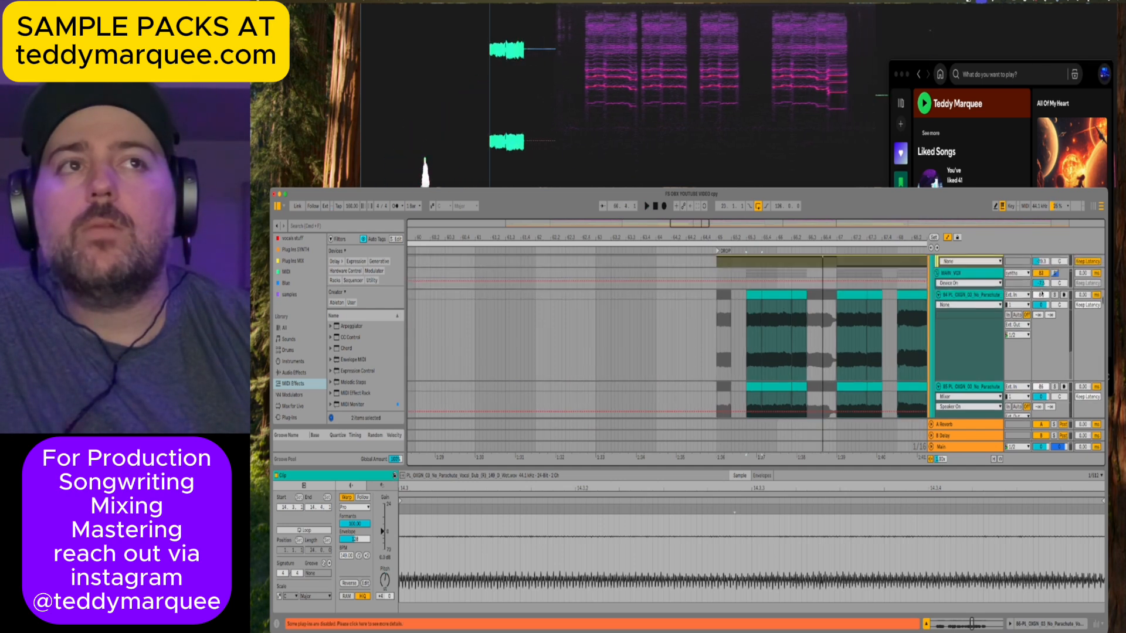
# Solo the first vocal track and display the whole drop section with all three vocal tracks in view.
pyautogui.click(1050, 295)
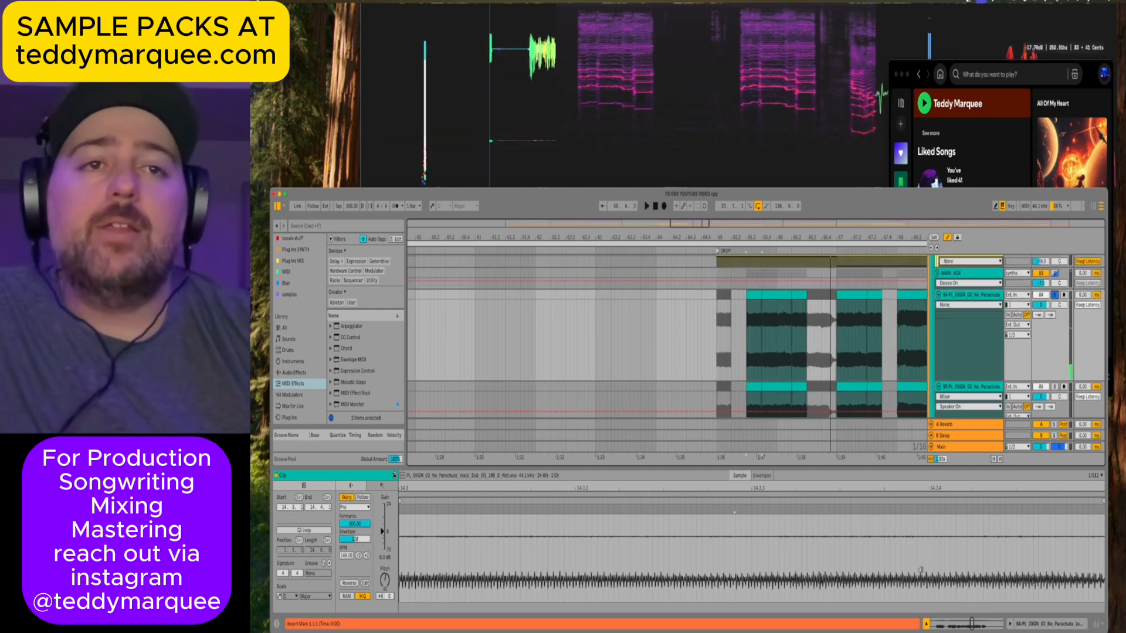
pyautogui.press('super+alt+l')
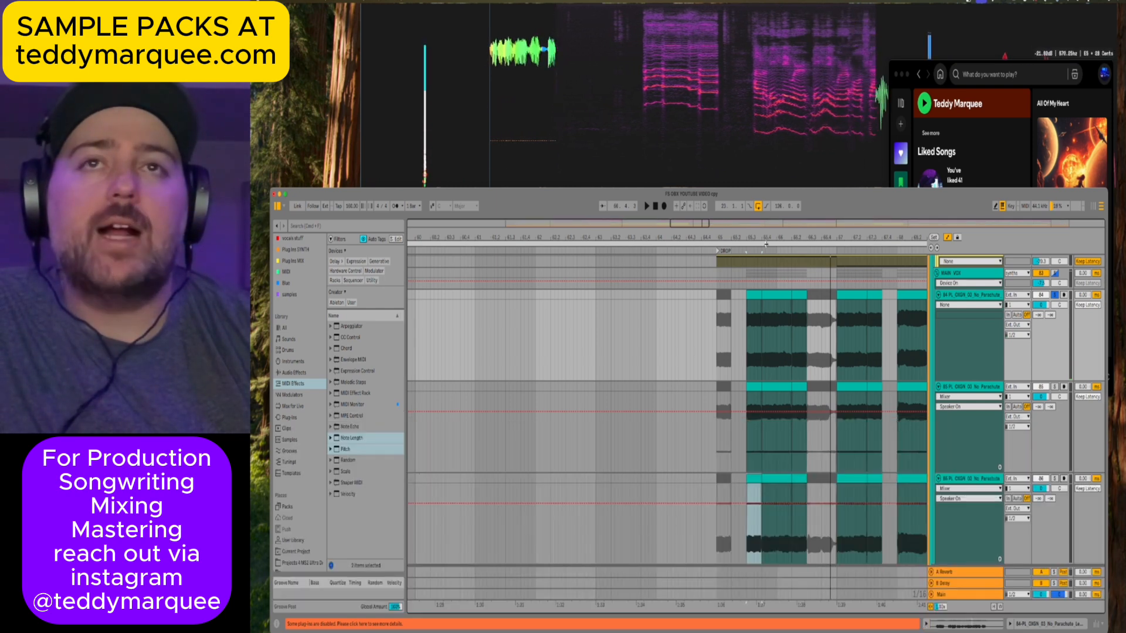
pyautogui.moveTo(679, 217); pyautogui.dragTo(668, 248)
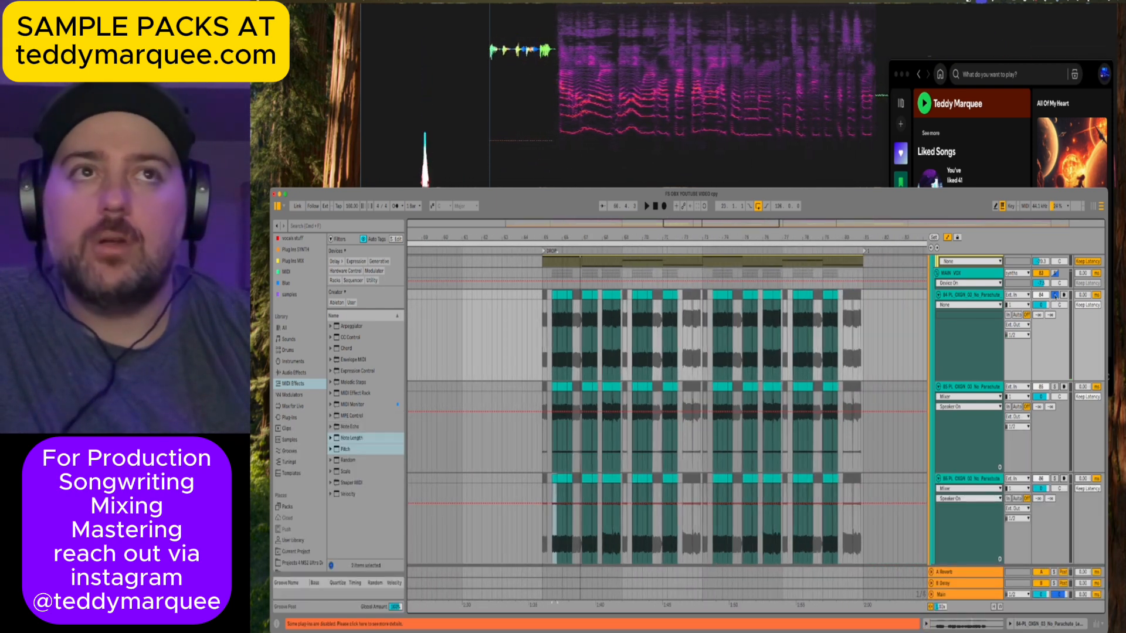
# Route the output of all three vocal tracks to the MAIN VOX group.
pyautogui.click(960, 274)
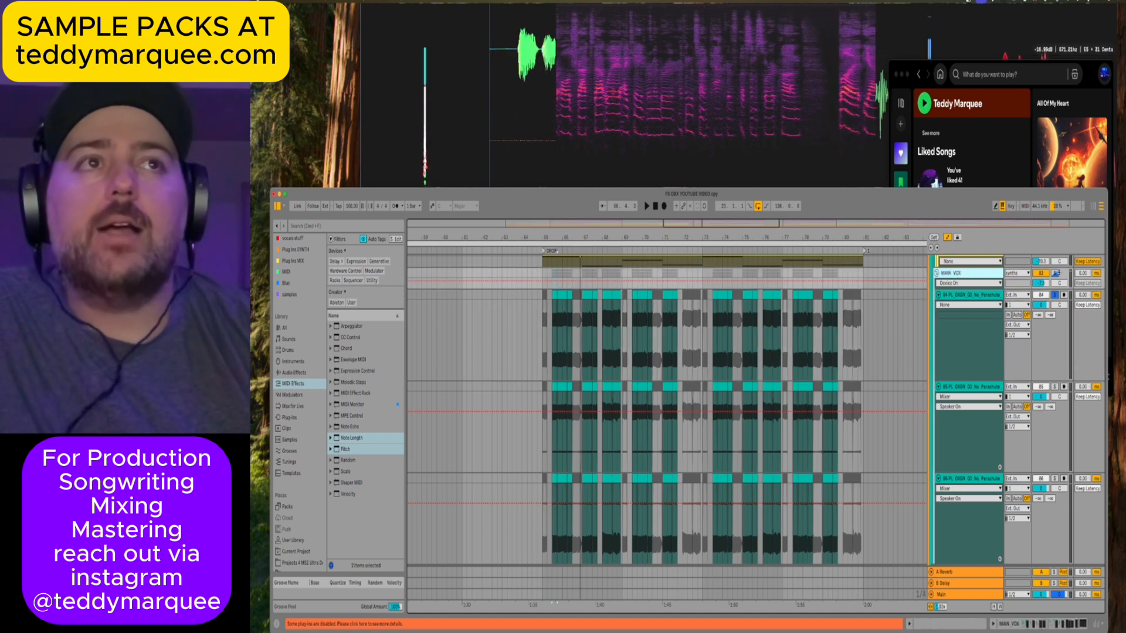
pyautogui.click(981, 340)
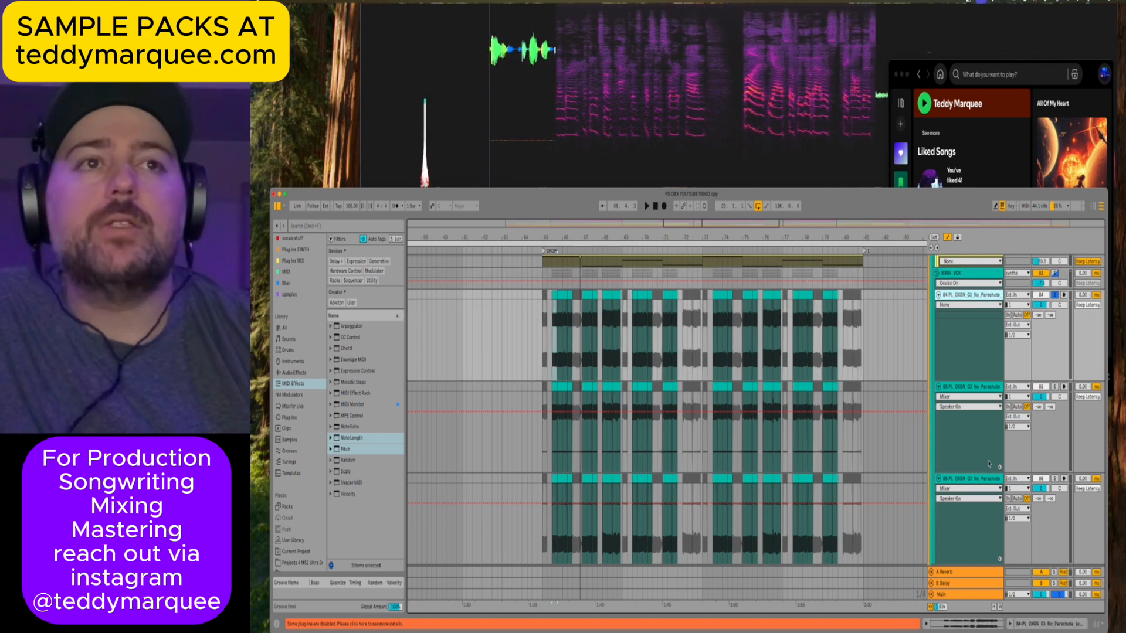
pyautogui.click(995, 479)
pyautogui.click(1018, 508)
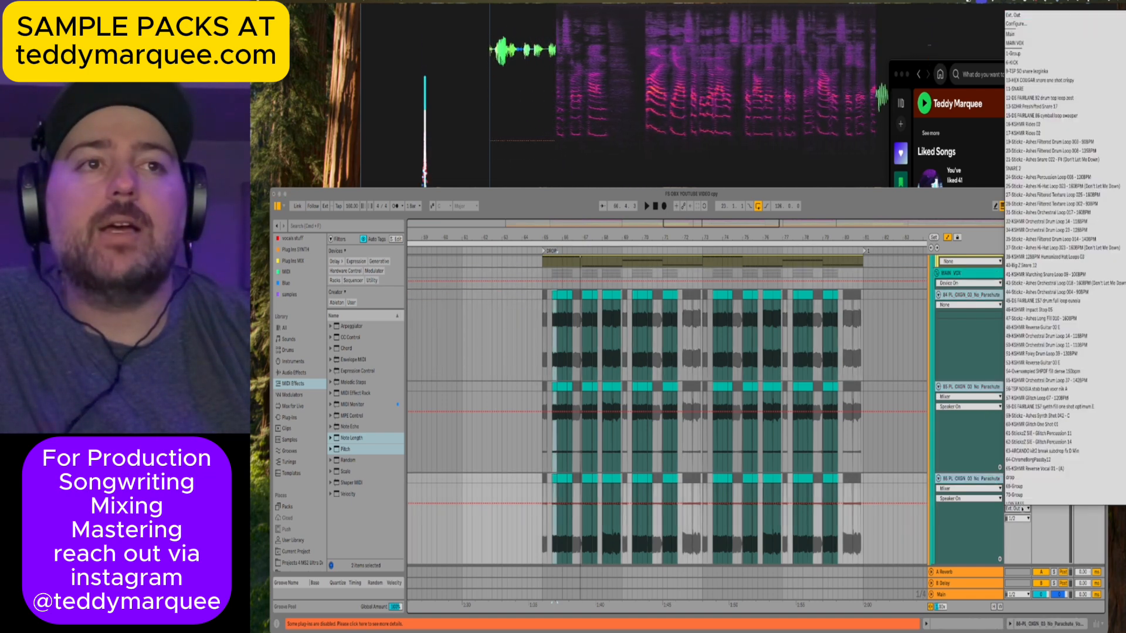
pyautogui.click(1019, 36)
pyautogui.click(1017, 509)
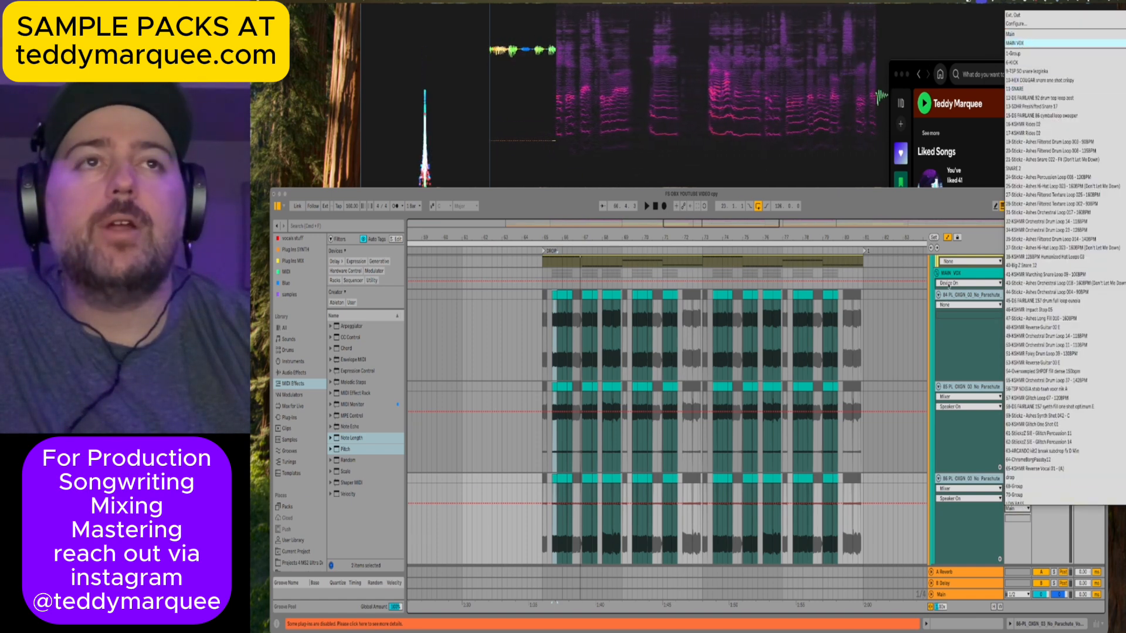
pyautogui.click(1018, 42)
# Play the drop through the MAIN VOX group and display the start of its effect chain.
pyautogui.click(950, 273)
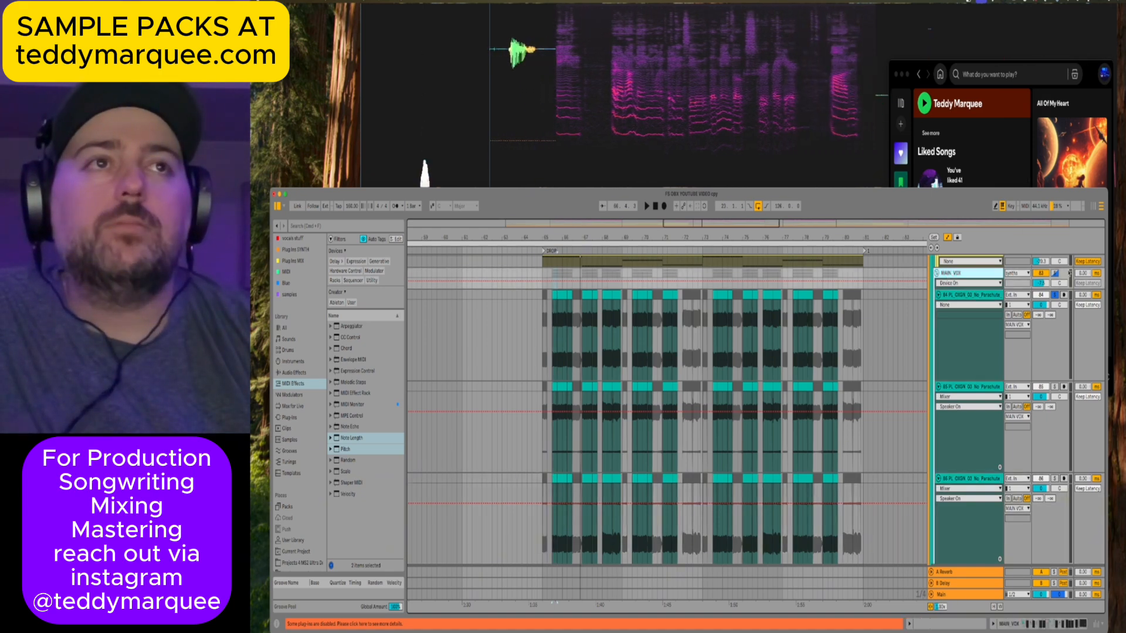
pyautogui.press('space')
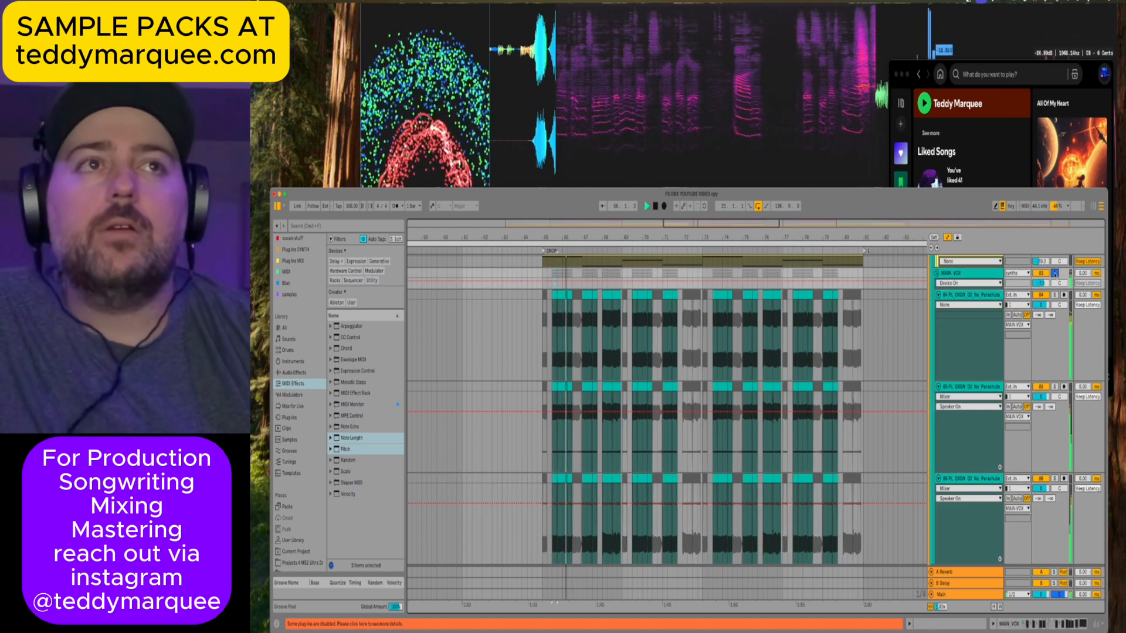
pyautogui.doubleClick(985, 275)
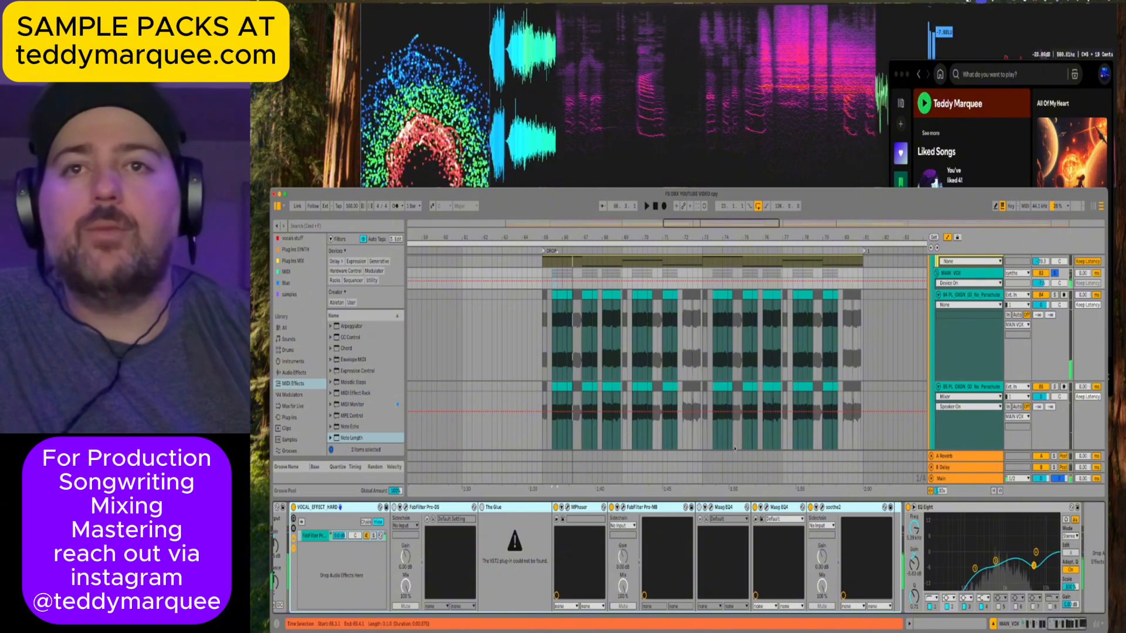
pyautogui.hscroll(-10, 424, 559)
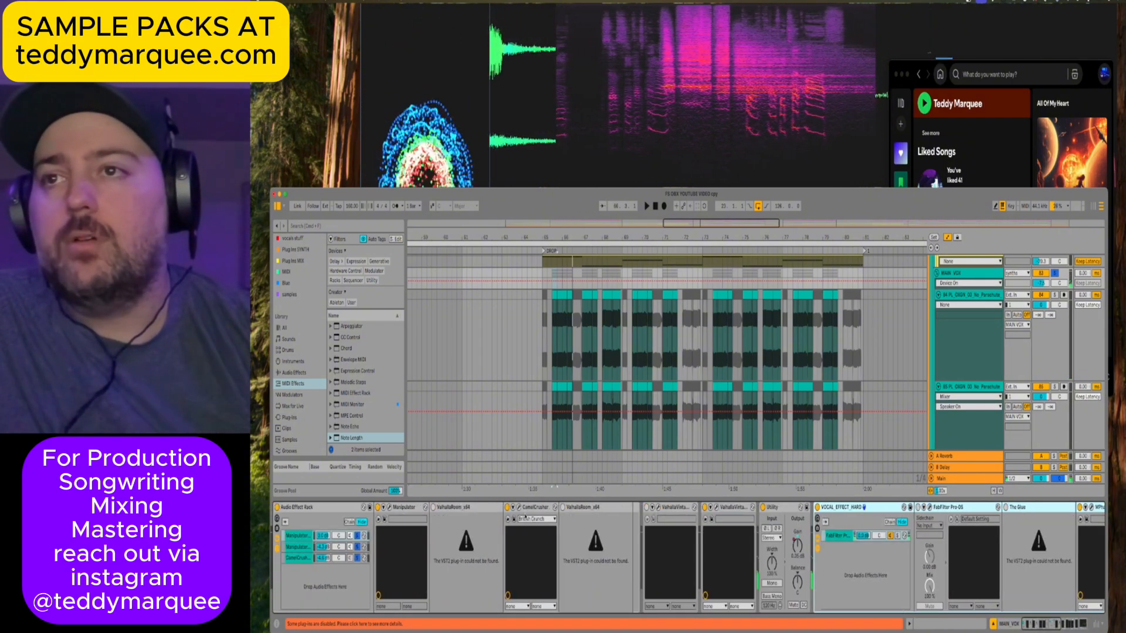
pyautogui.press('space')
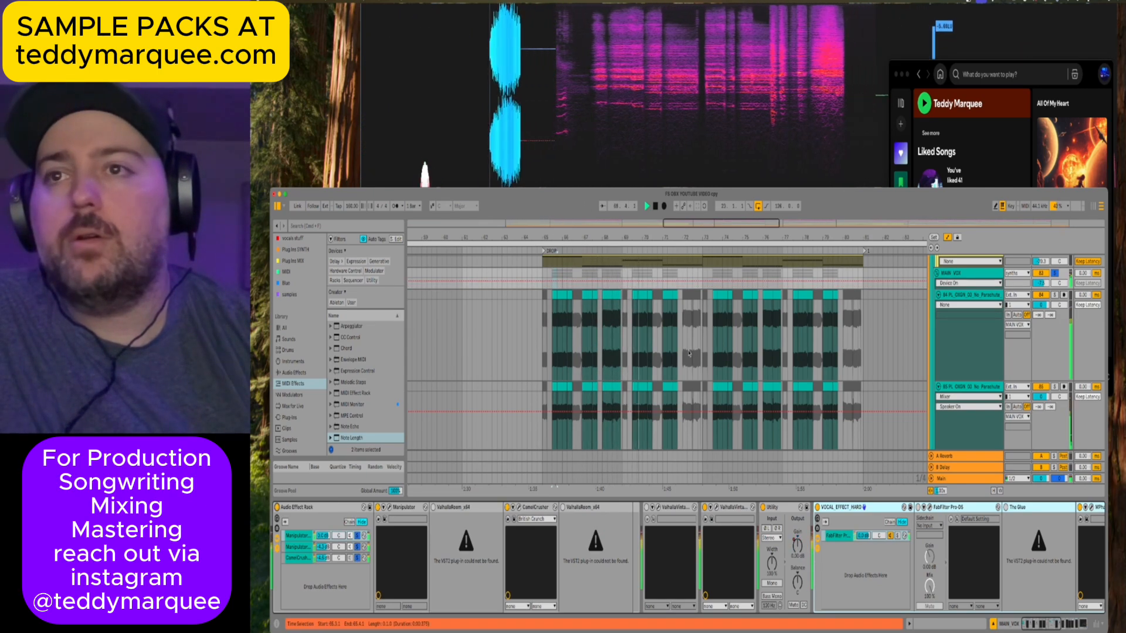
pyautogui.press('space')
# Examine the audio effect rack's two Manipulator chains and the CamelCrusher chain, including its Guitar Rig 6 and EQ Eight settings.
pyautogui.click(297, 546)
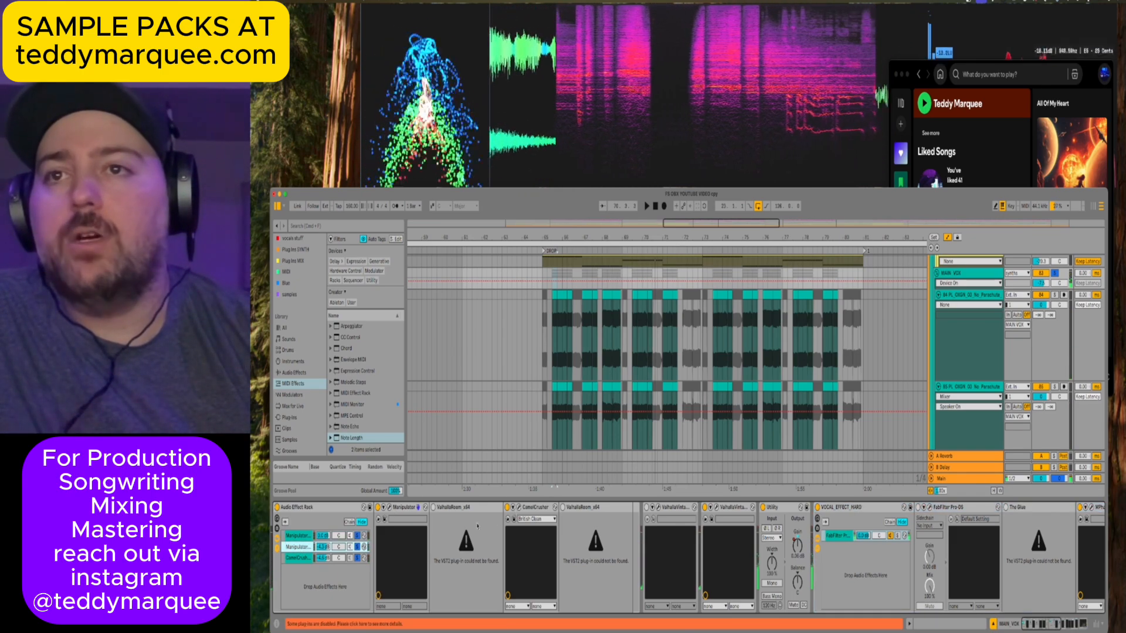
pyautogui.click(298, 536)
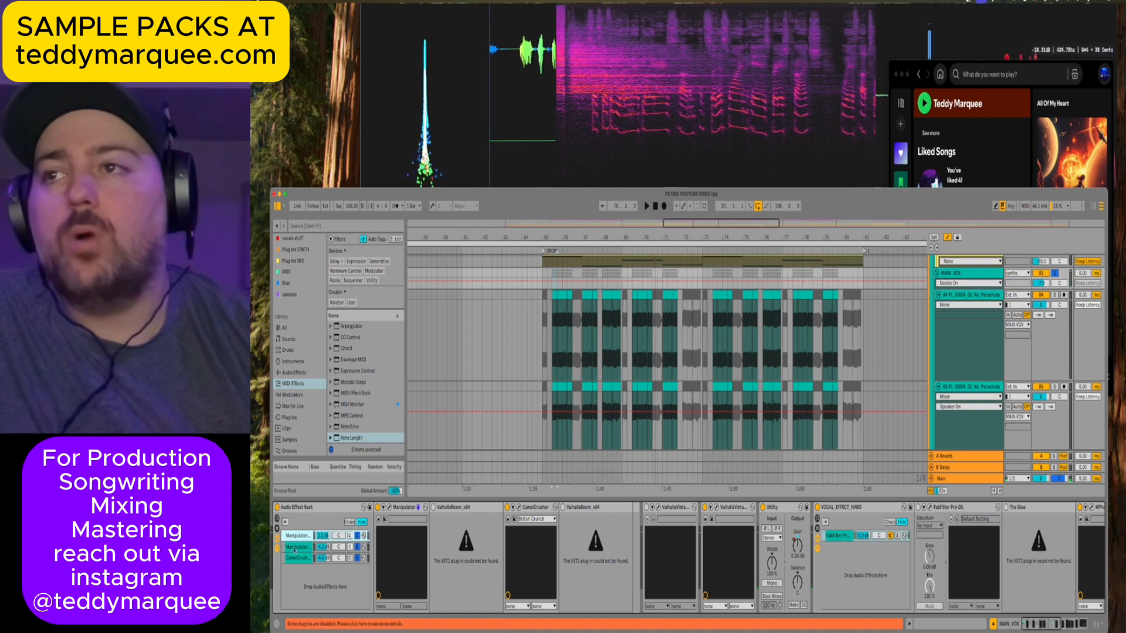
pyautogui.press('Down')
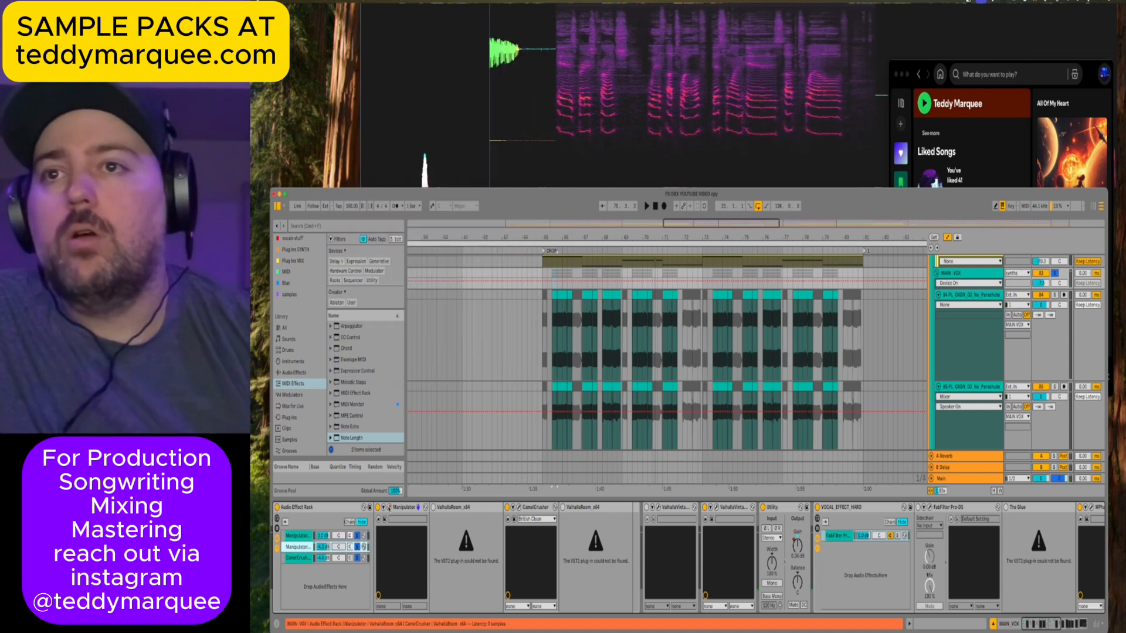
pyautogui.click(308, 560)
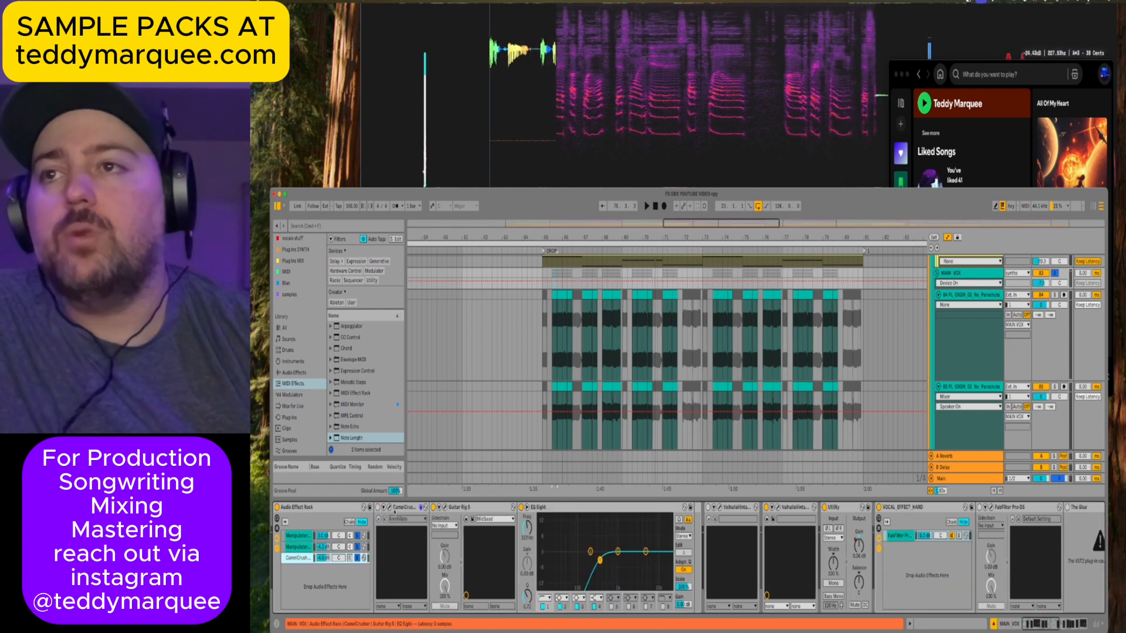
pyautogui.click(469, 508)
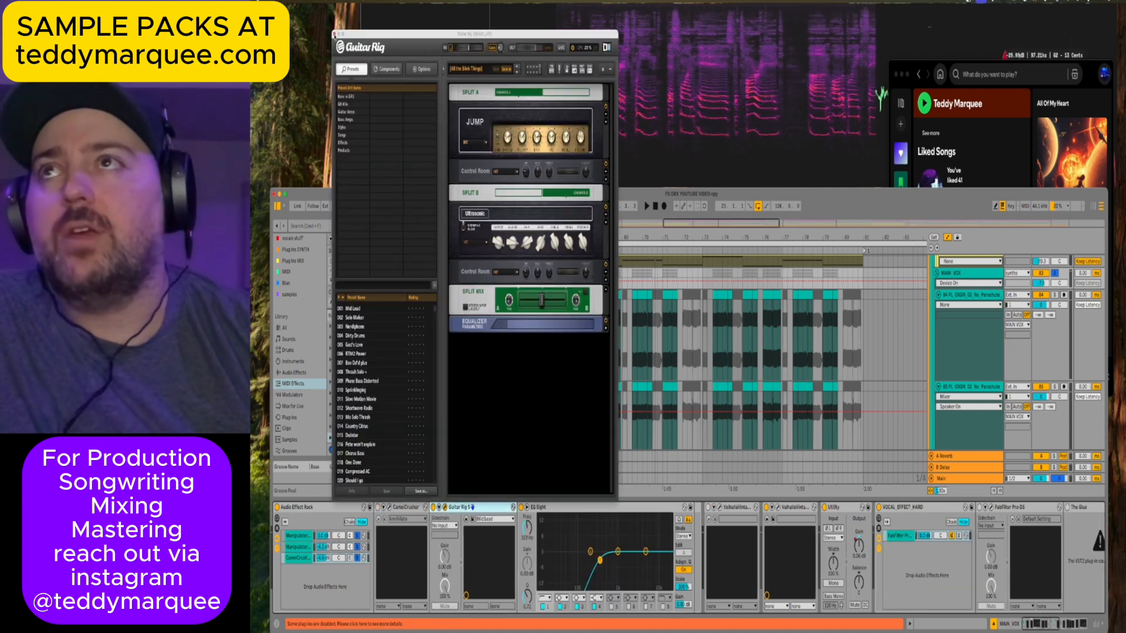
pyautogui.click(335, 34)
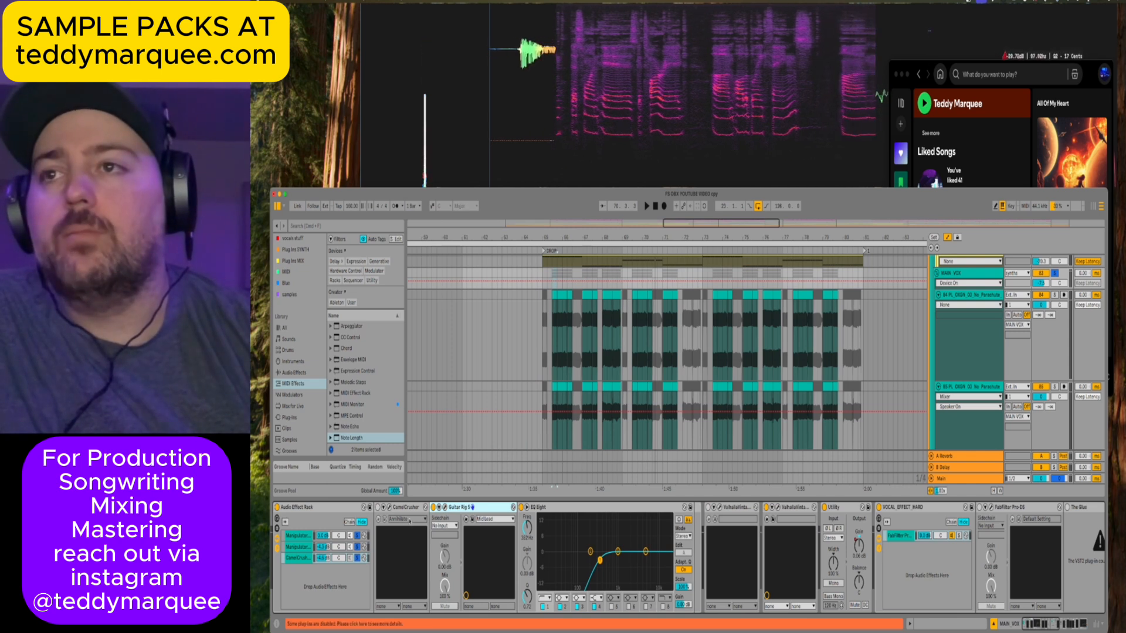
pyautogui.click(558, 512)
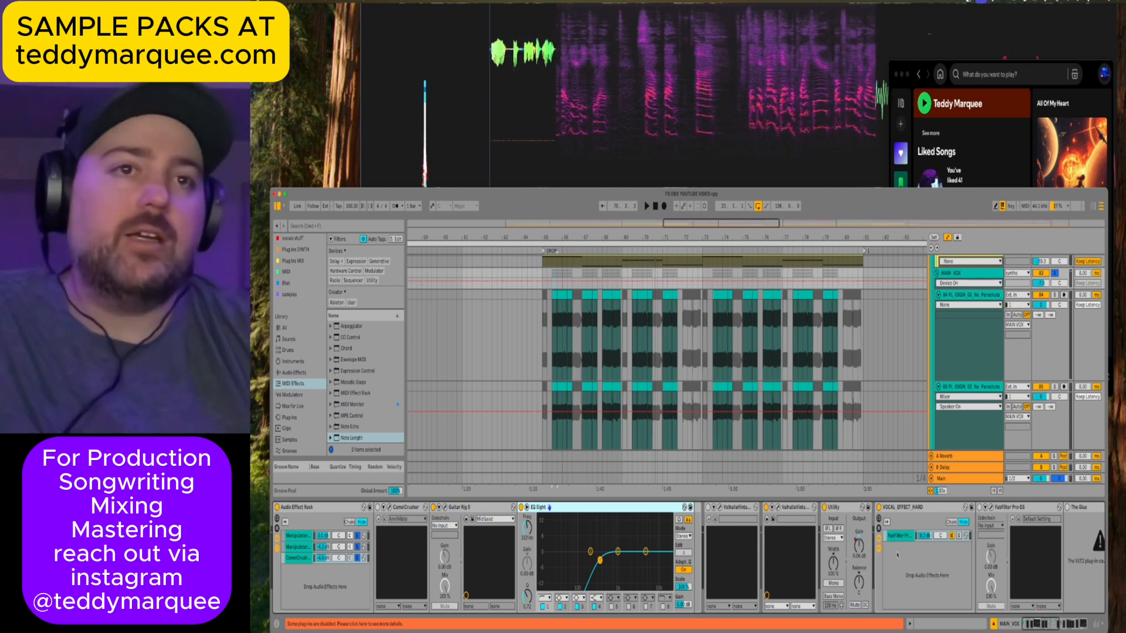
# Reopen the MAIN VOX devices and compare the first Manipulator chain with the CamelCrusher chain, continuing to VOCAL_EFFECT_HARD and the devices after it.
pyautogui.press('super+alt+l')
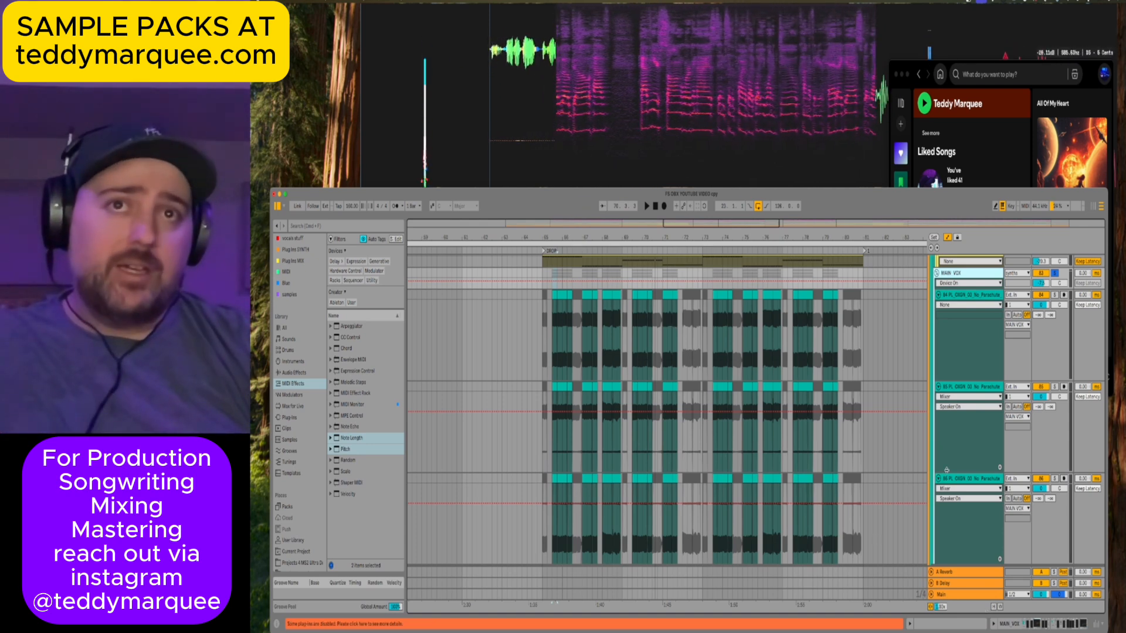
pyautogui.doubleClick(951, 274)
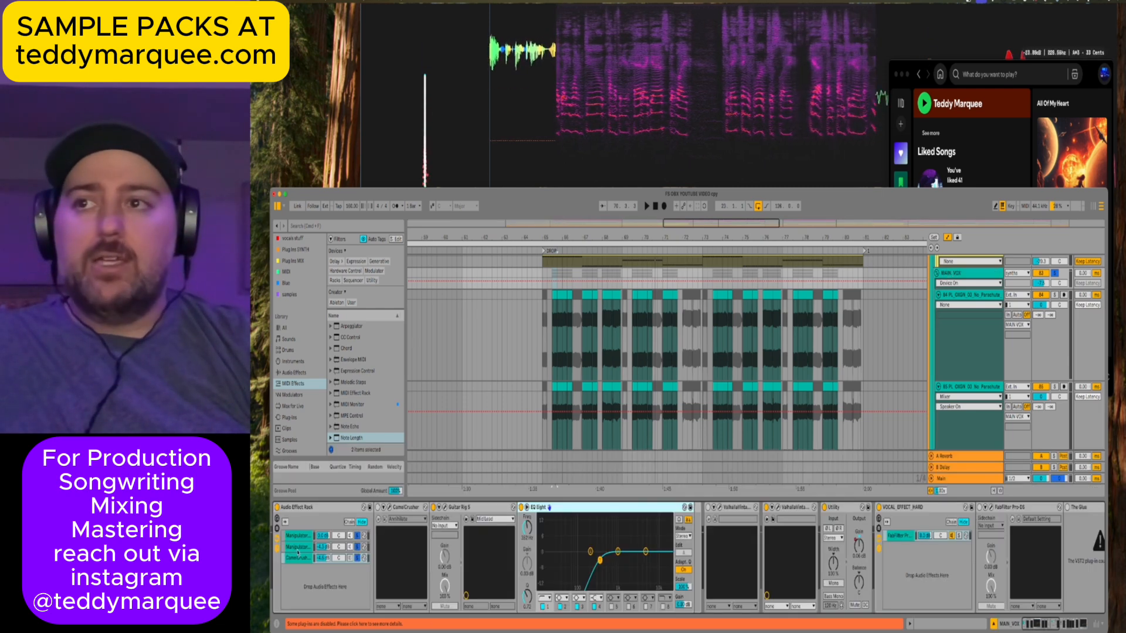
pyautogui.click(297, 536)
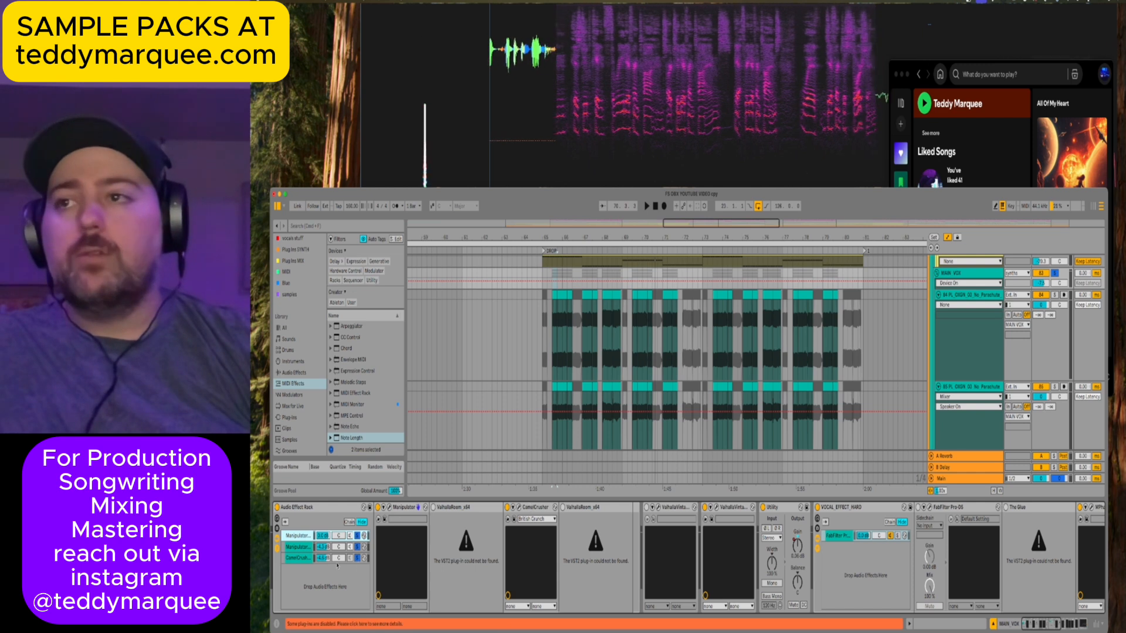
pyautogui.click(301, 559)
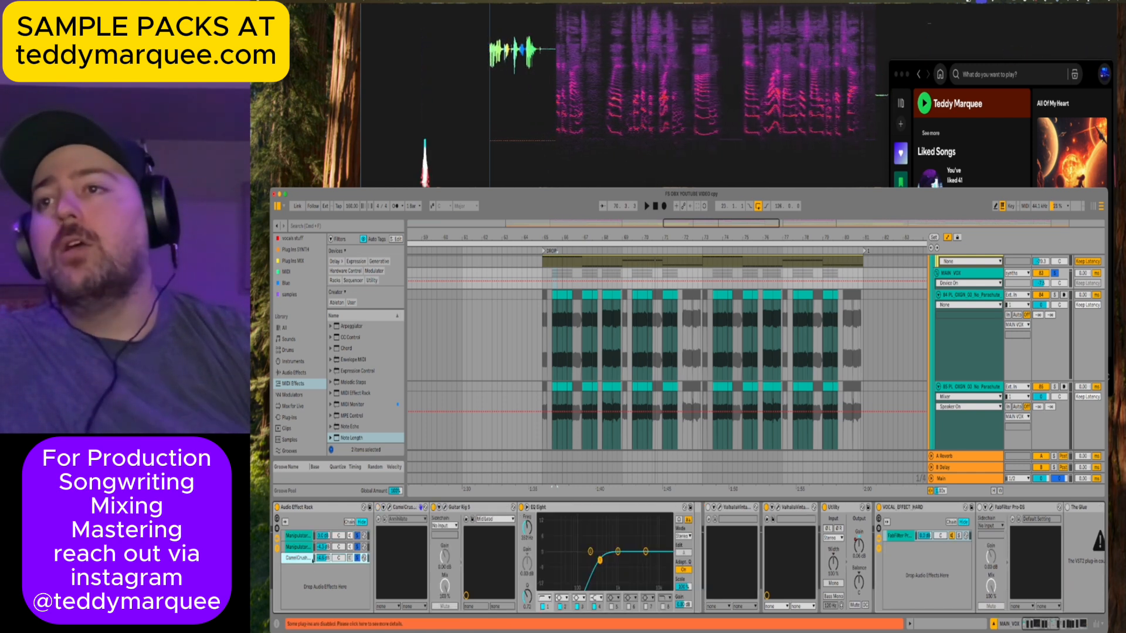
pyautogui.click(302, 535)
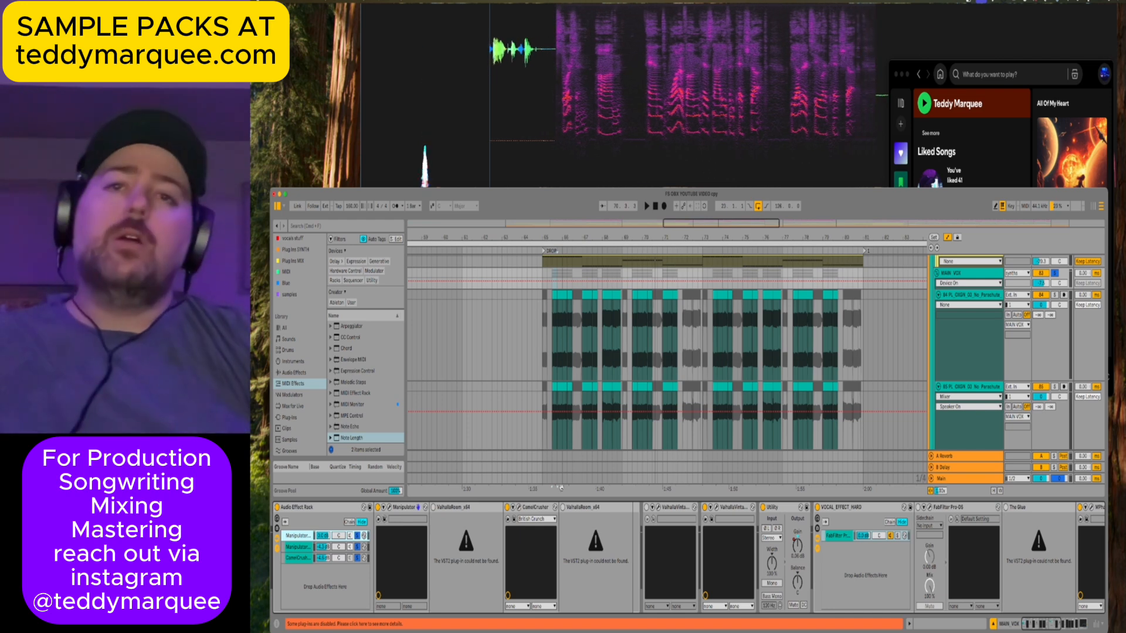
pyautogui.hscroll(10, 699, 541)
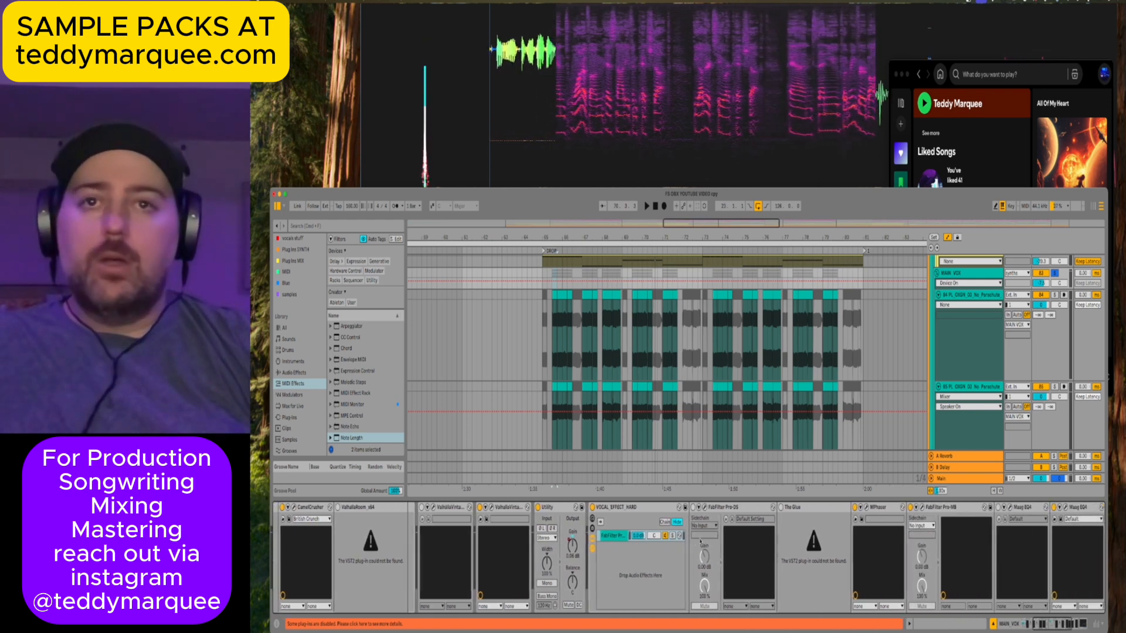
# Examine the MAIN VOX devices from VOCAL_EFFECT_HARD through the final EQ Eight and play the drop through the group.
pyautogui.hscroll(10, 700, 542)
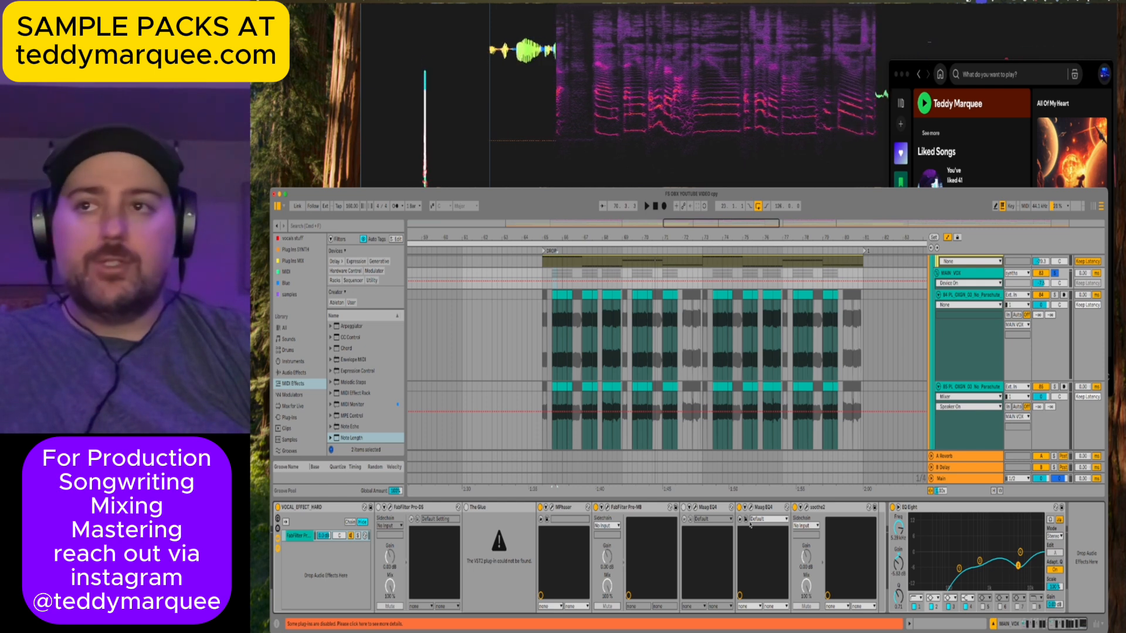
pyautogui.hscroll(-1, 750, 524)
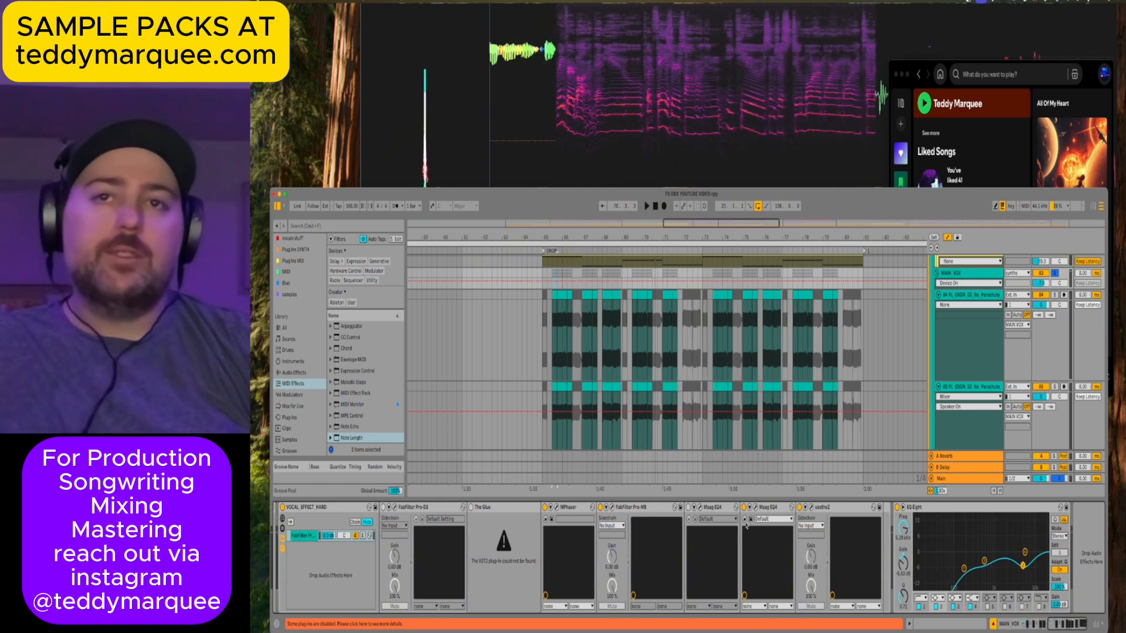
pyautogui.click(962, 273)
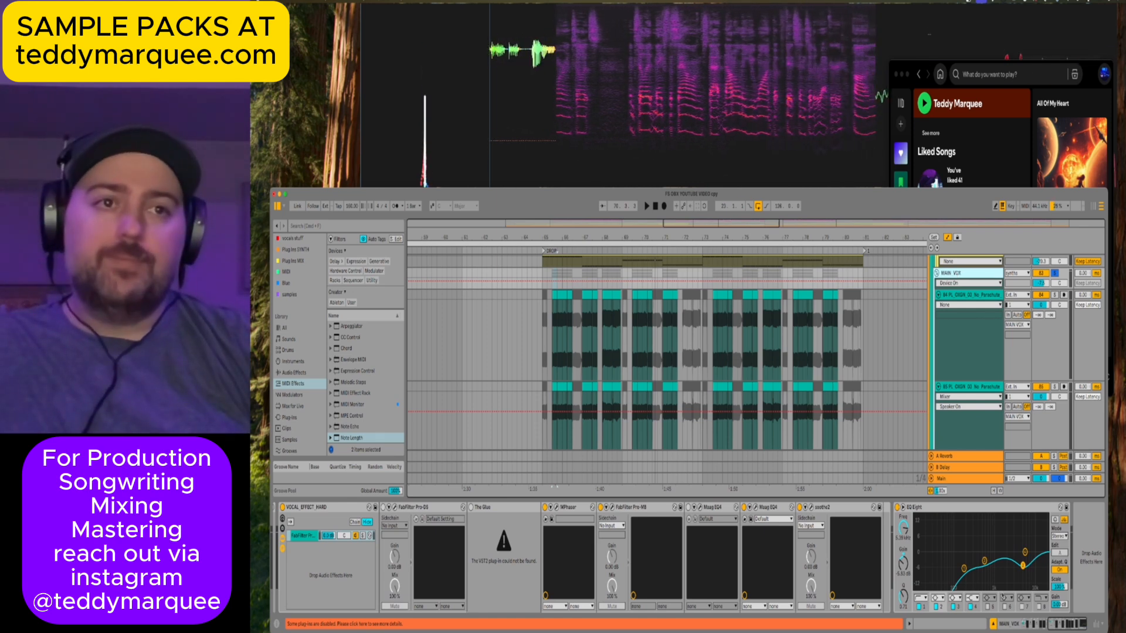
pyautogui.press('space')
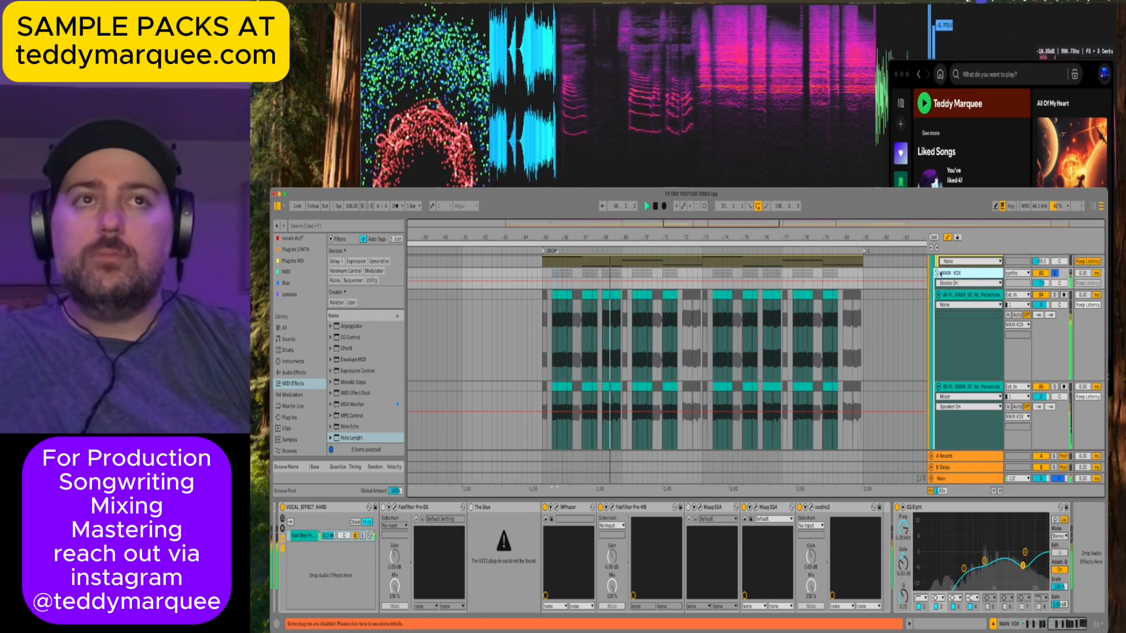
# Solo the TONAL_FX group, play the drop and review the tracks inside it.
pyautogui.scroll(-2, 937, 276)
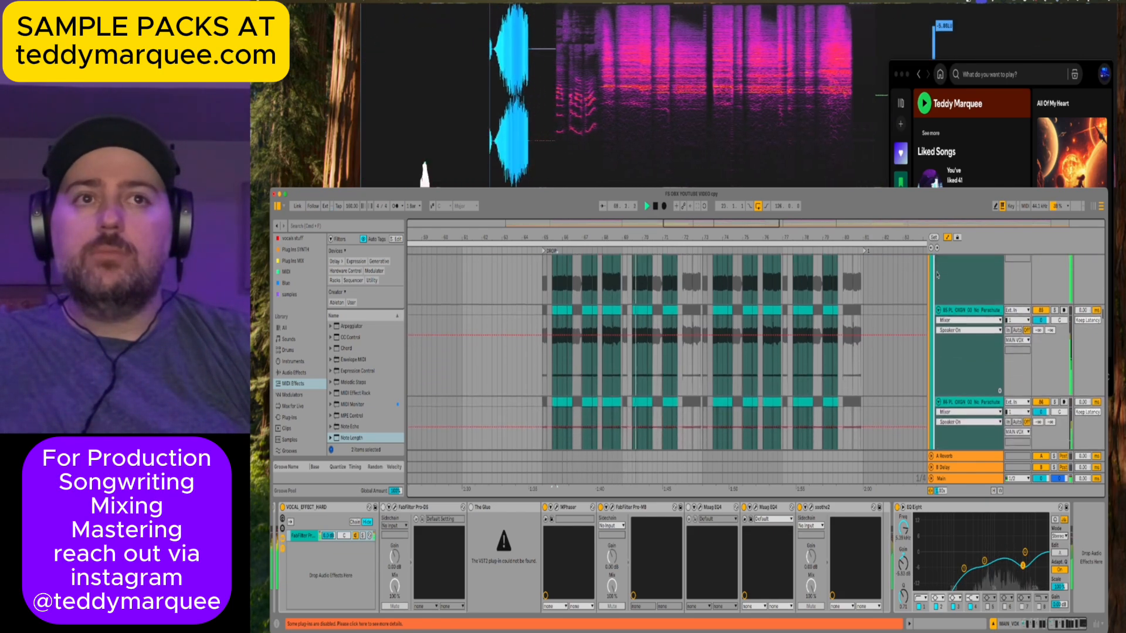
pyautogui.scroll(-4, 887, 338)
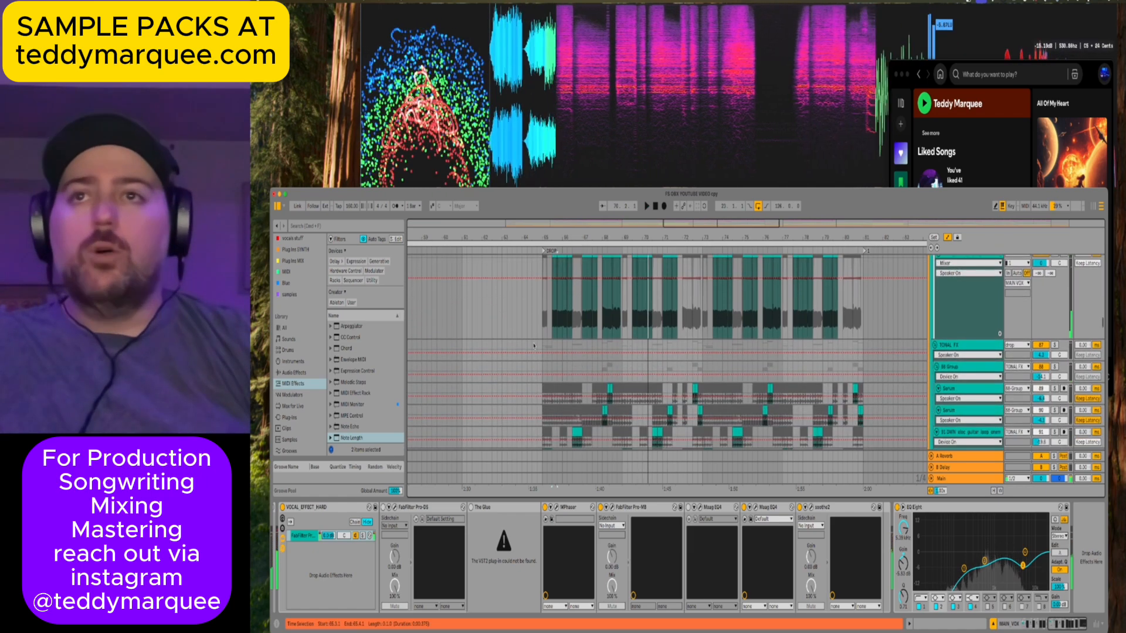
pyautogui.click(1040, 344)
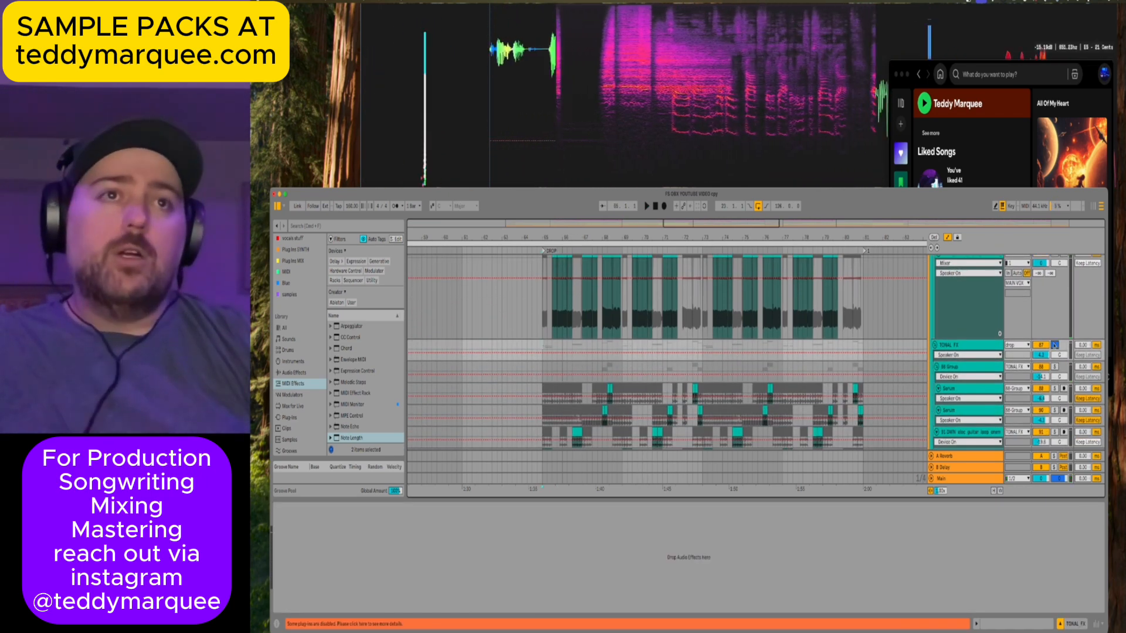
pyautogui.scroll(-2, 948, 330)
pyautogui.press('space')
pyautogui.scroll(-1, 948, 329)
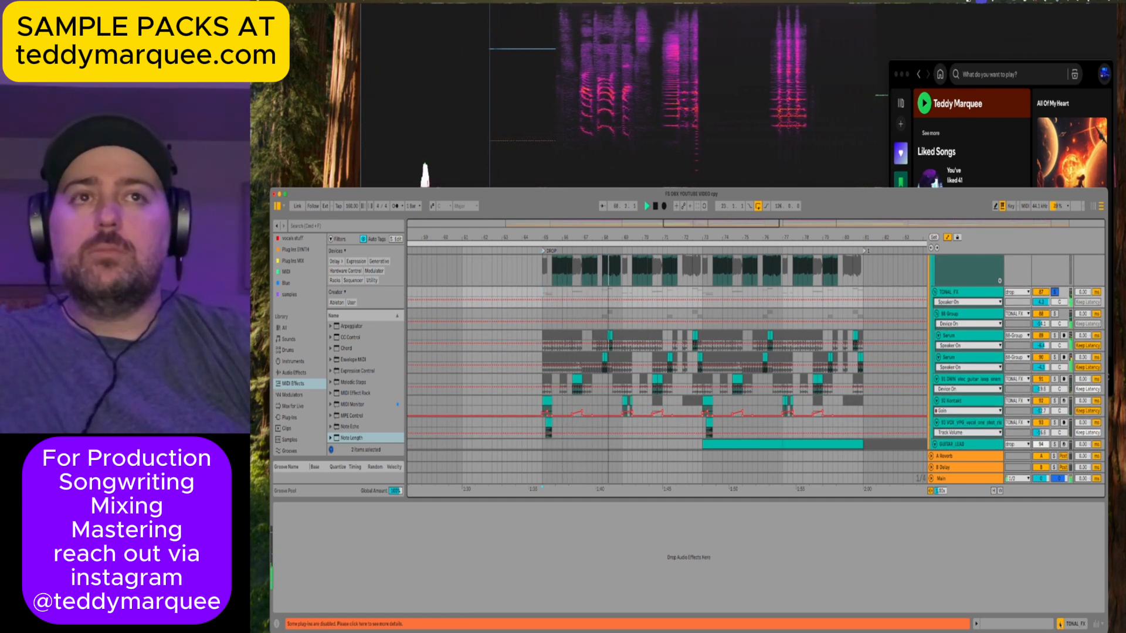
pyautogui.scroll(-4, 733, 340)
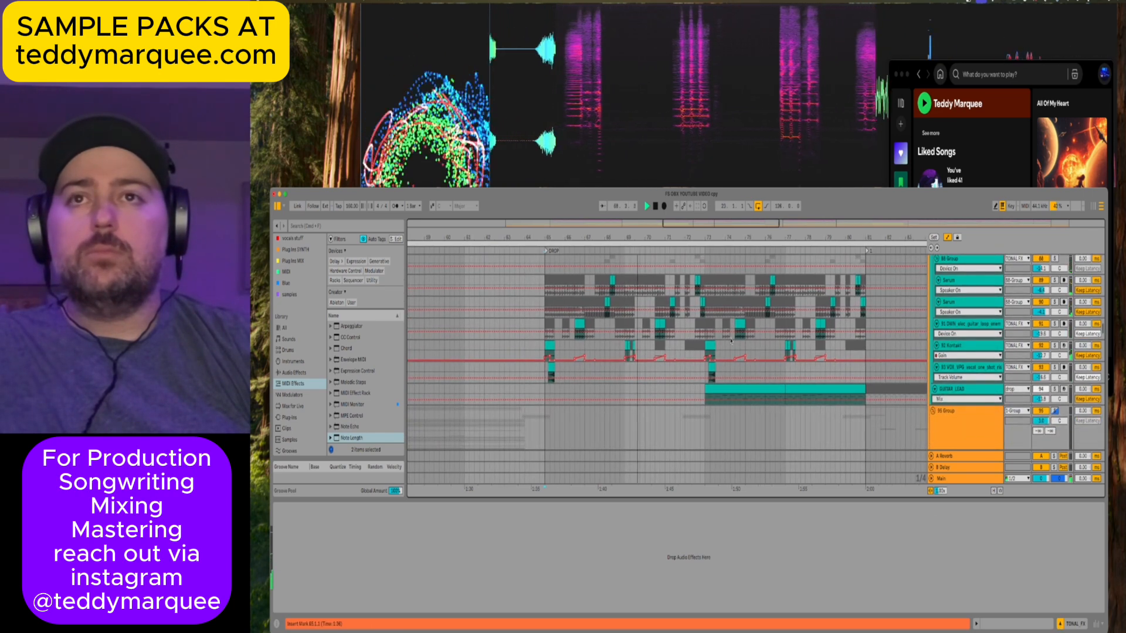
pyautogui.scroll(-2, 733, 340)
pyautogui.scroll(3, 731, 339)
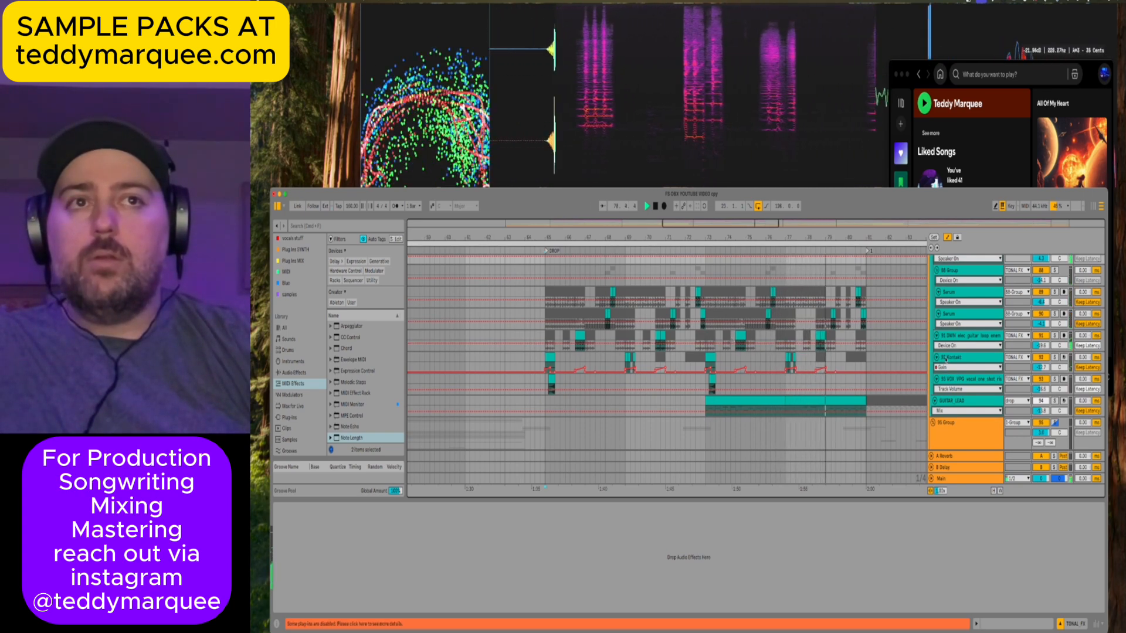
# Select the Kontakt clip at the start of the drop, solo its track and play it.
pyautogui.click(552, 356)
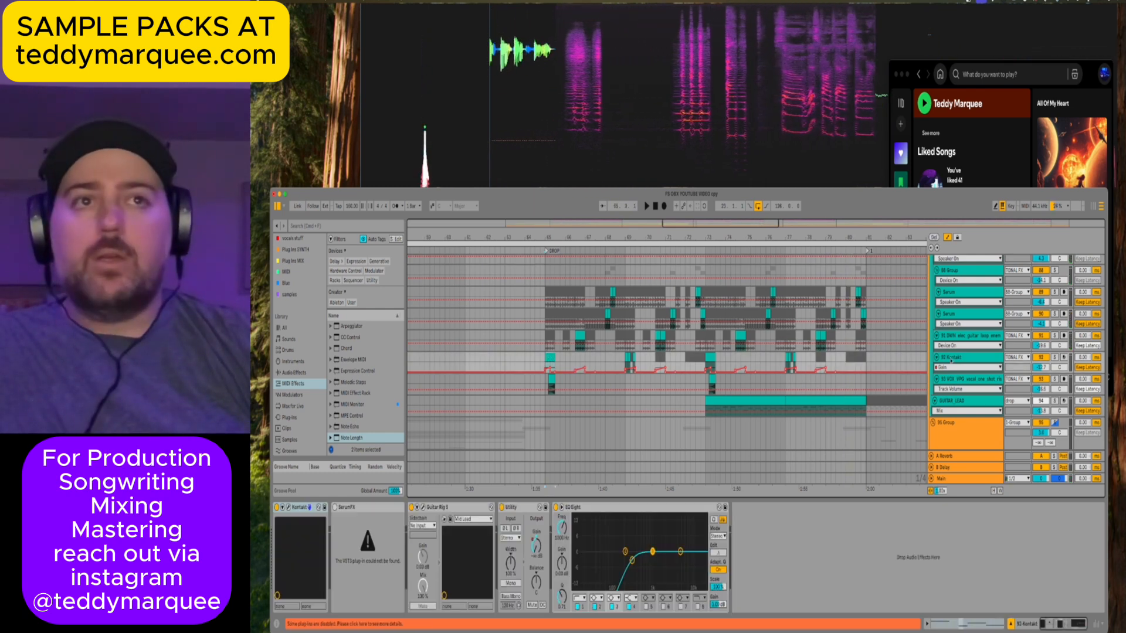
pyautogui.click(984, 358)
pyautogui.press('space')
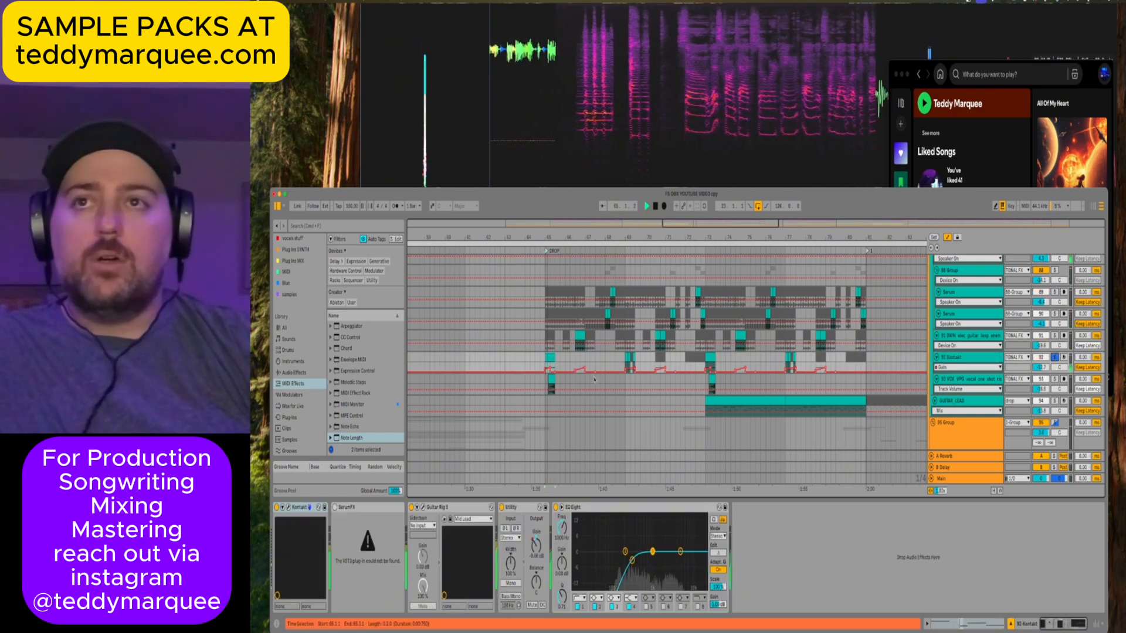
# Open the Kontakt instrument and examine the Scarbee Rickenbacker Bass's compressor, equalizer and tape sections and its preset list.
pyautogui.click(288, 508)
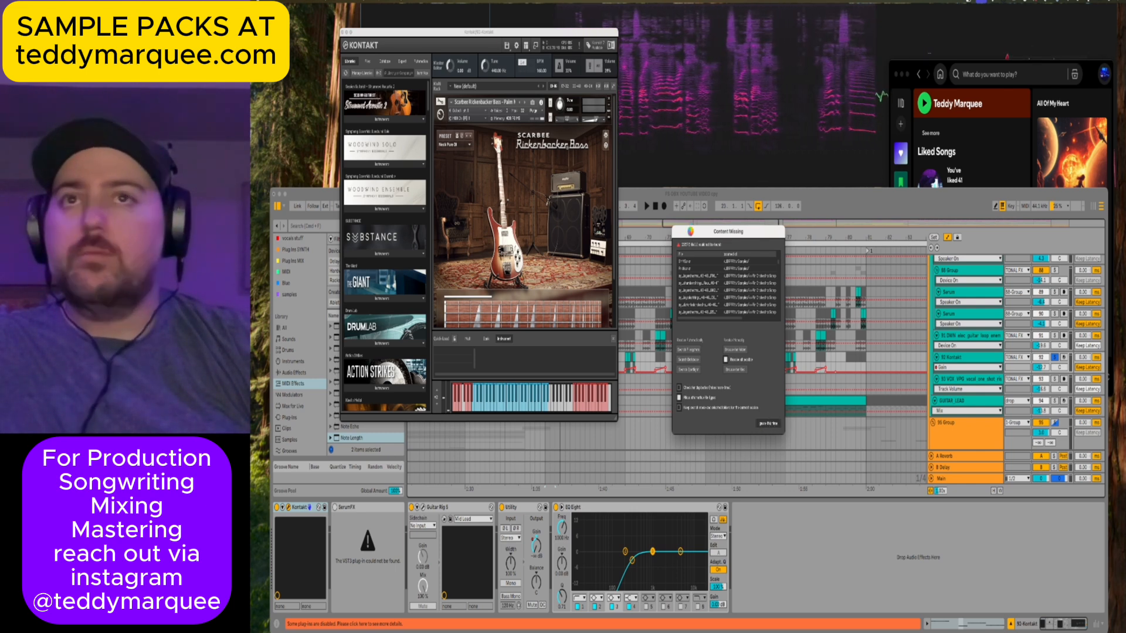
pyautogui.press('space')
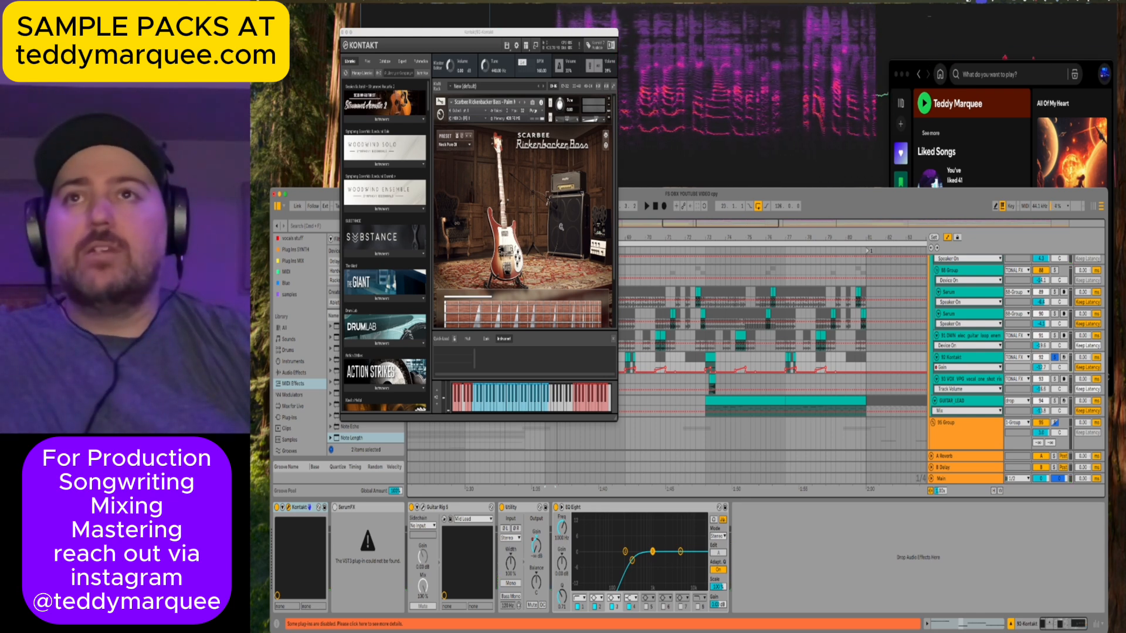
pyautogui.click(568, 223)
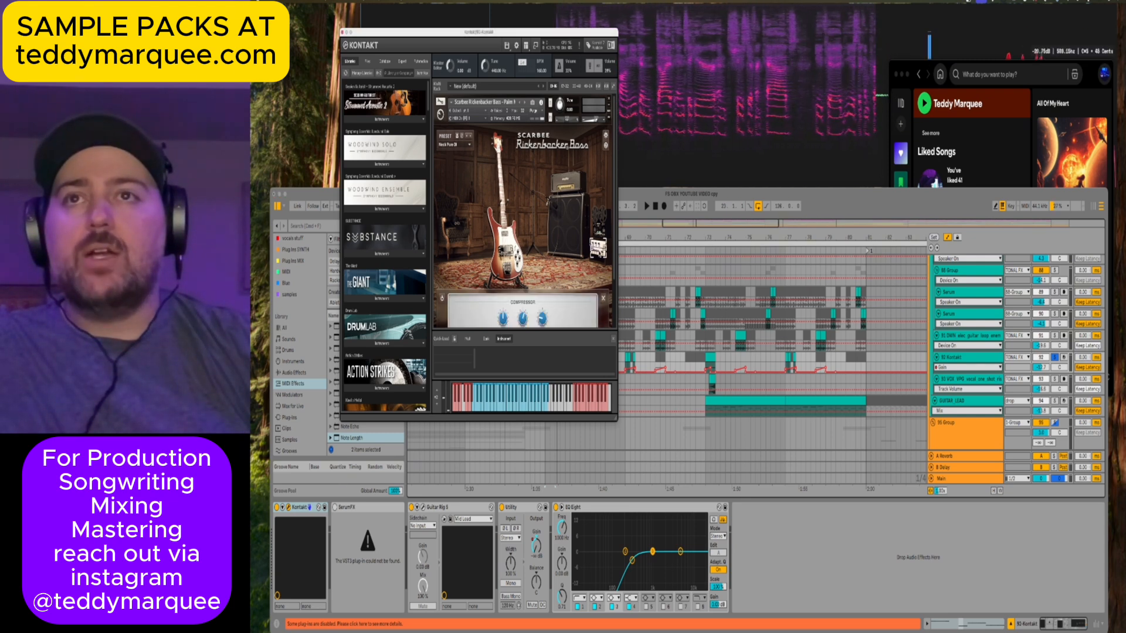
pyautogui.click(597, 252)
pyautogui.scroll(-1, 558, 288)
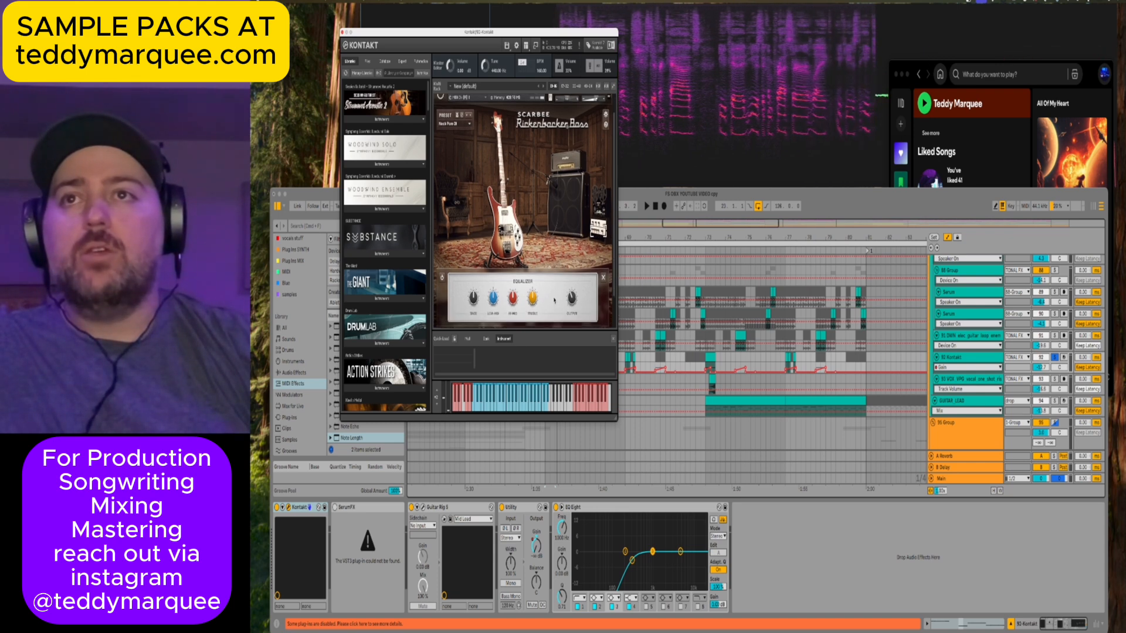
pyautogui.click(592, 228)
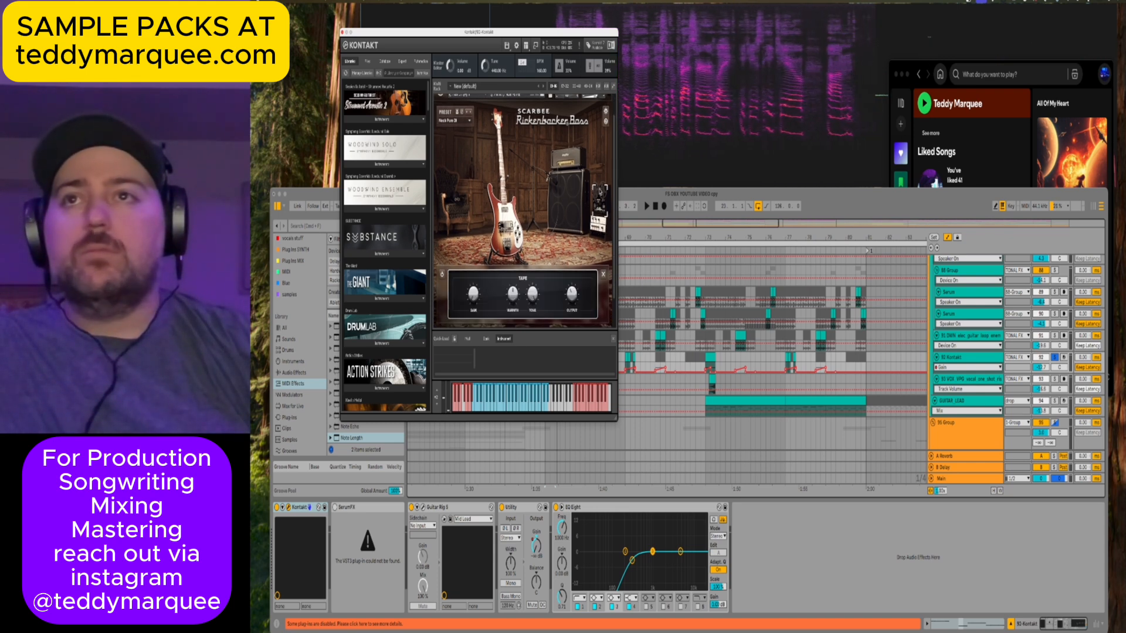
pyautogui.click(469, 123)
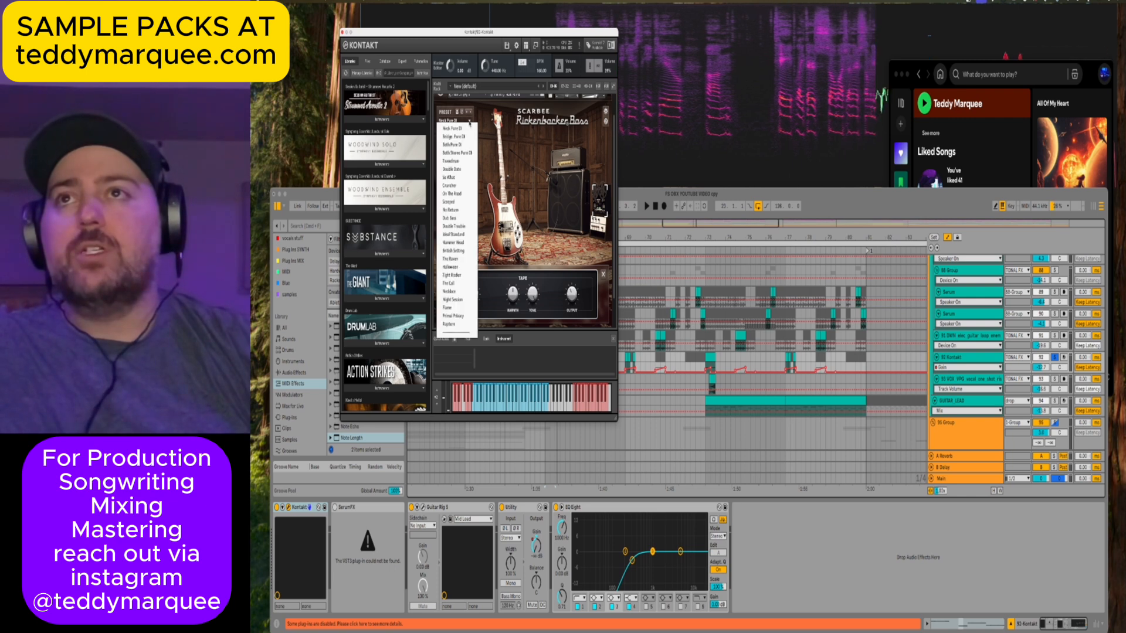
pyautogui.click(462, 201)
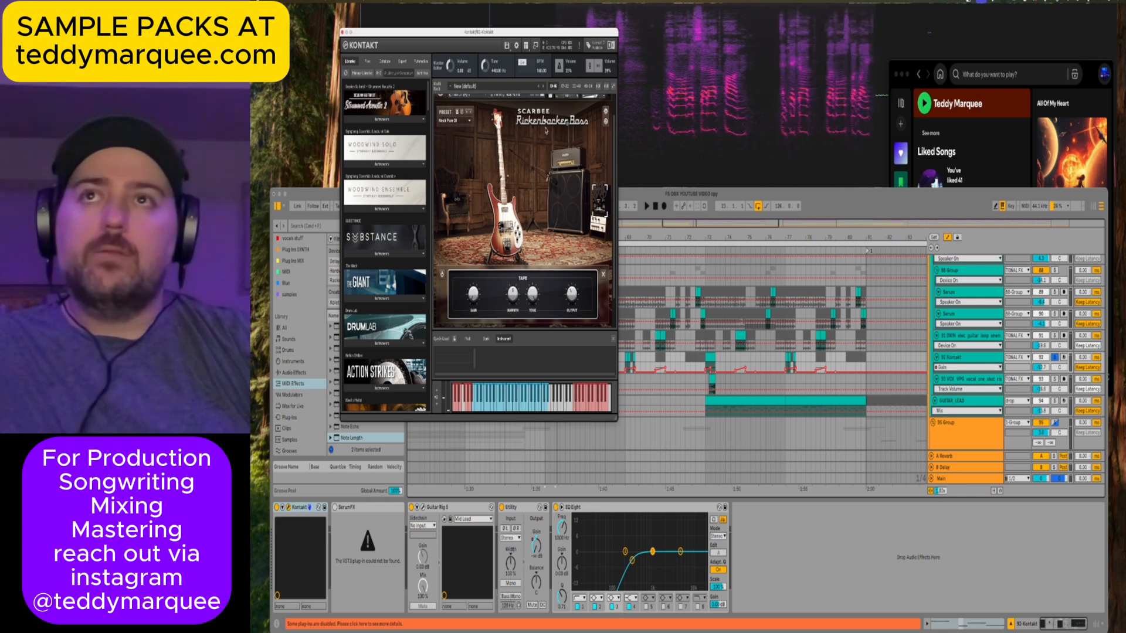
pyautogui.click(343, 32)
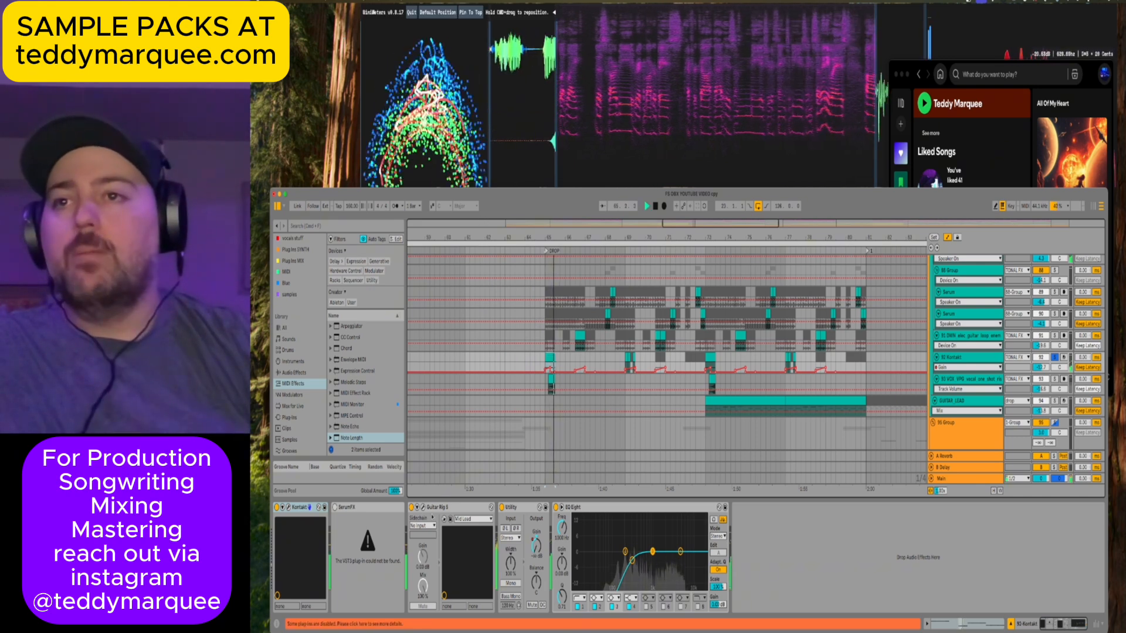
# Examine the Kontakt track's Guitar Rig 6 settings, plus its Utility and SerumFX devices.
pyautogui.click(421, 507)
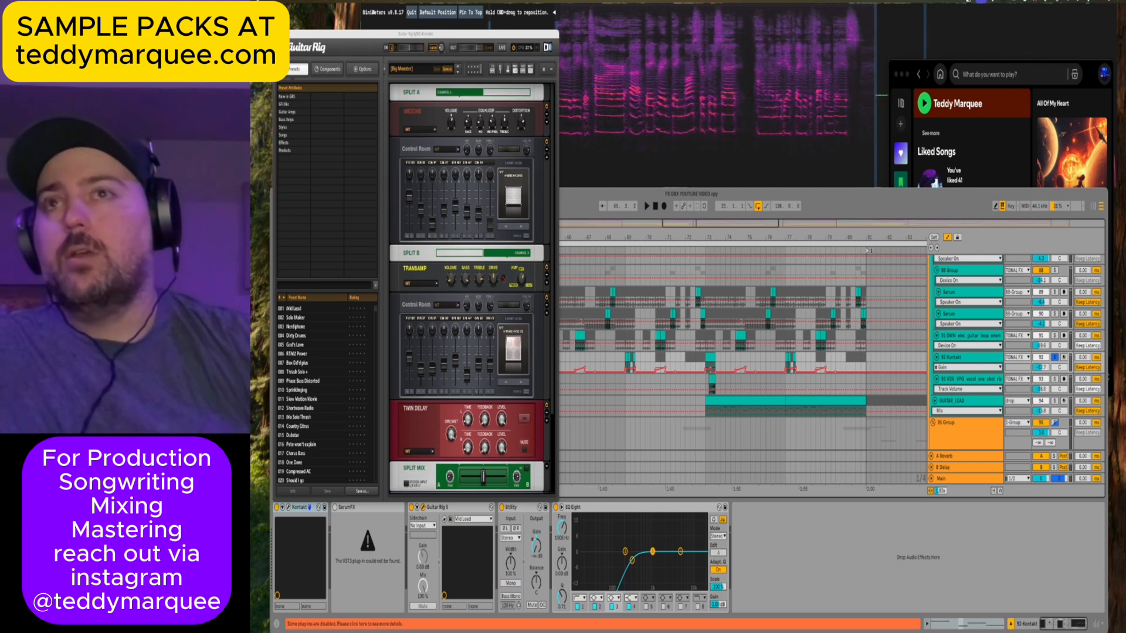
pyautogui.click(422, 507)
pyautogui.click(519, 508)
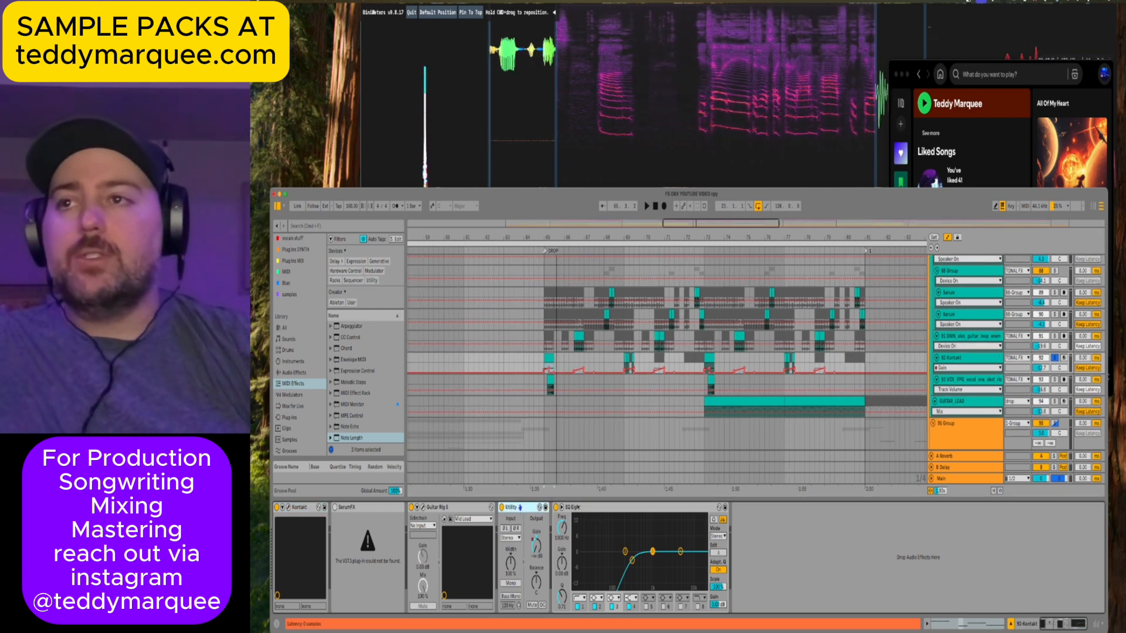
pyautogui.click(346, 508)
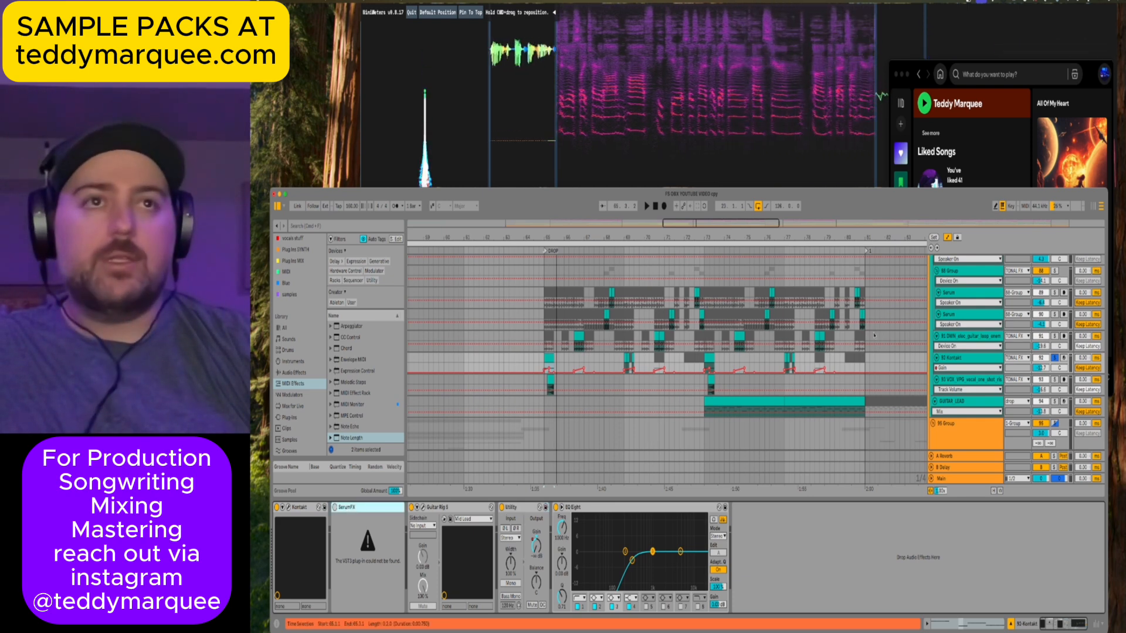
# Solo the vocal one-shot track below Kontakt and play its clip in the second half of the drop.
pyautogui.scroll(-2, 976, 307)
pyautogui.click(539, 356)
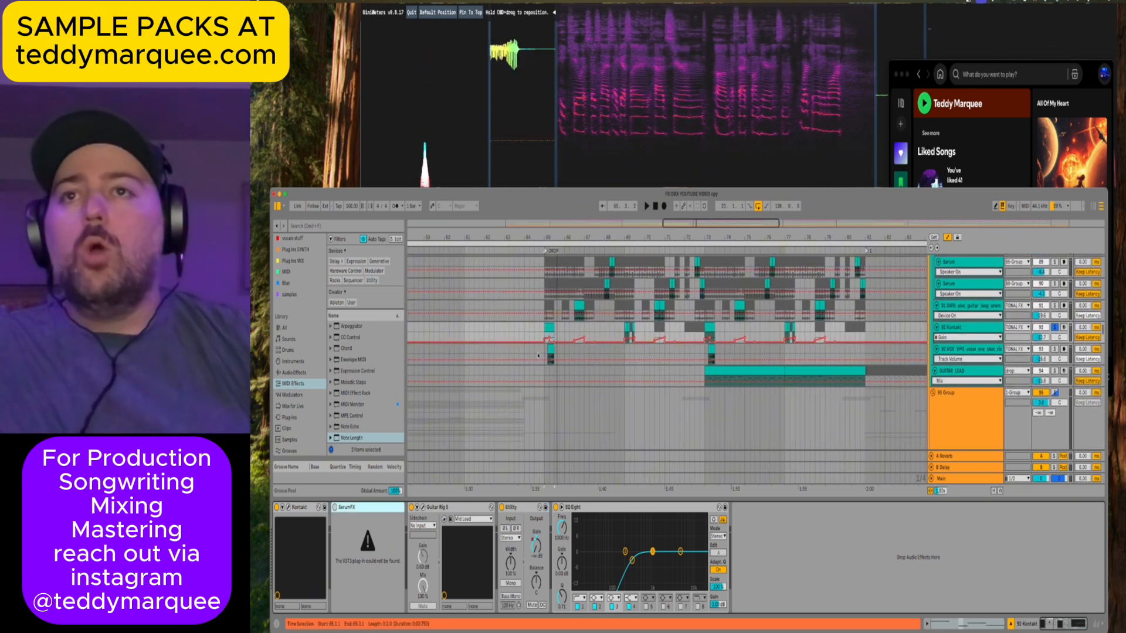
pyautogui.press('space')
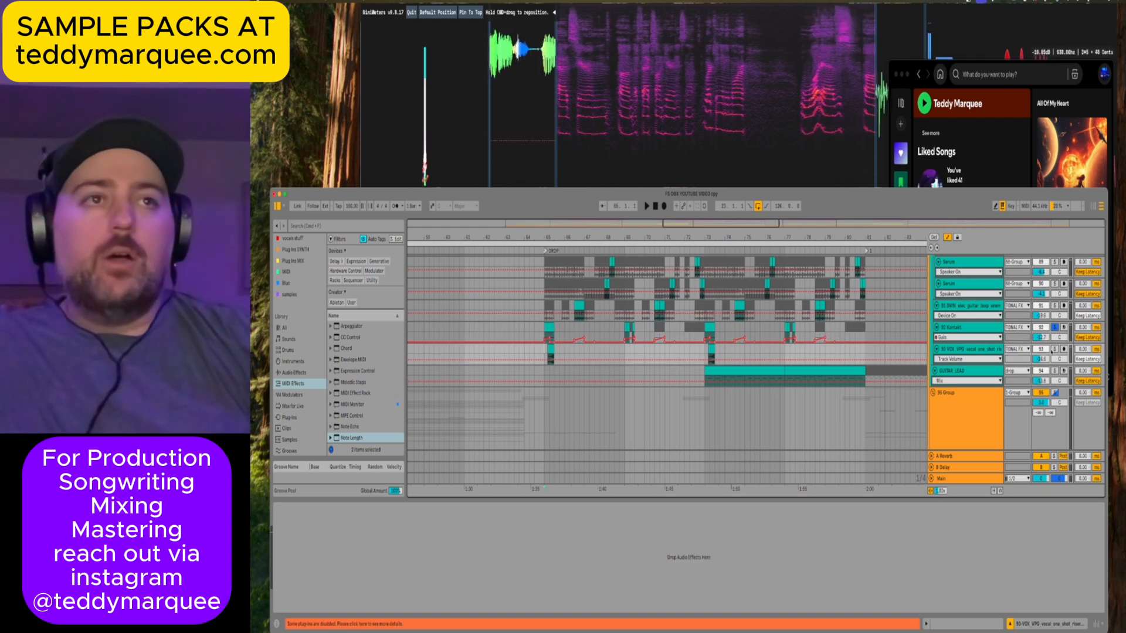
pyautogui.click(1054, 349)
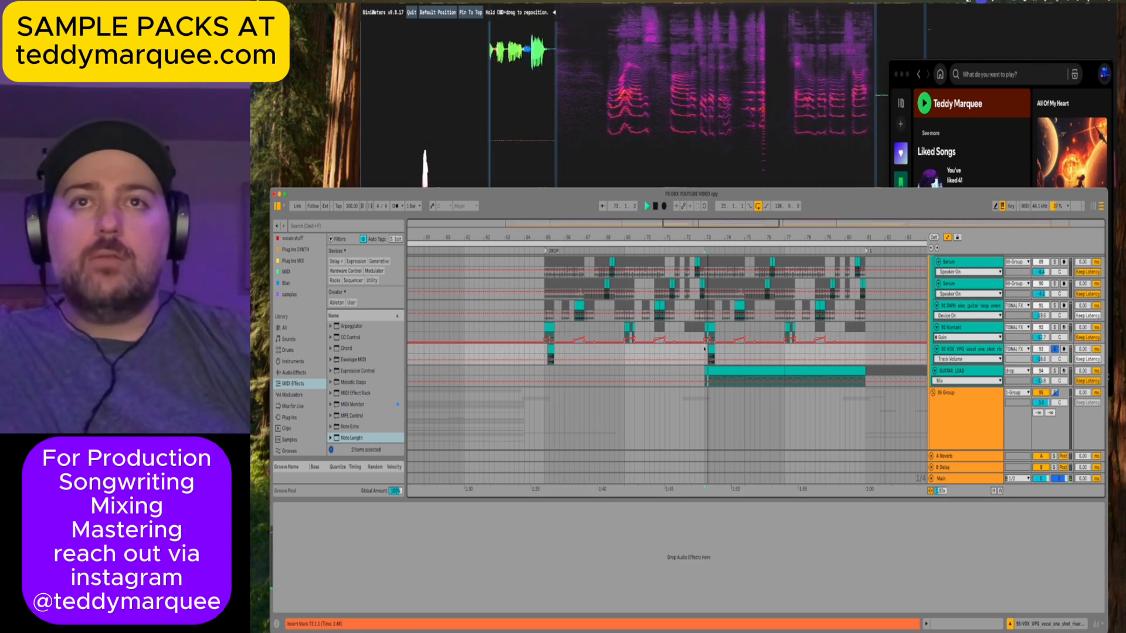
pyautogui.scroll(1, 704, 348)
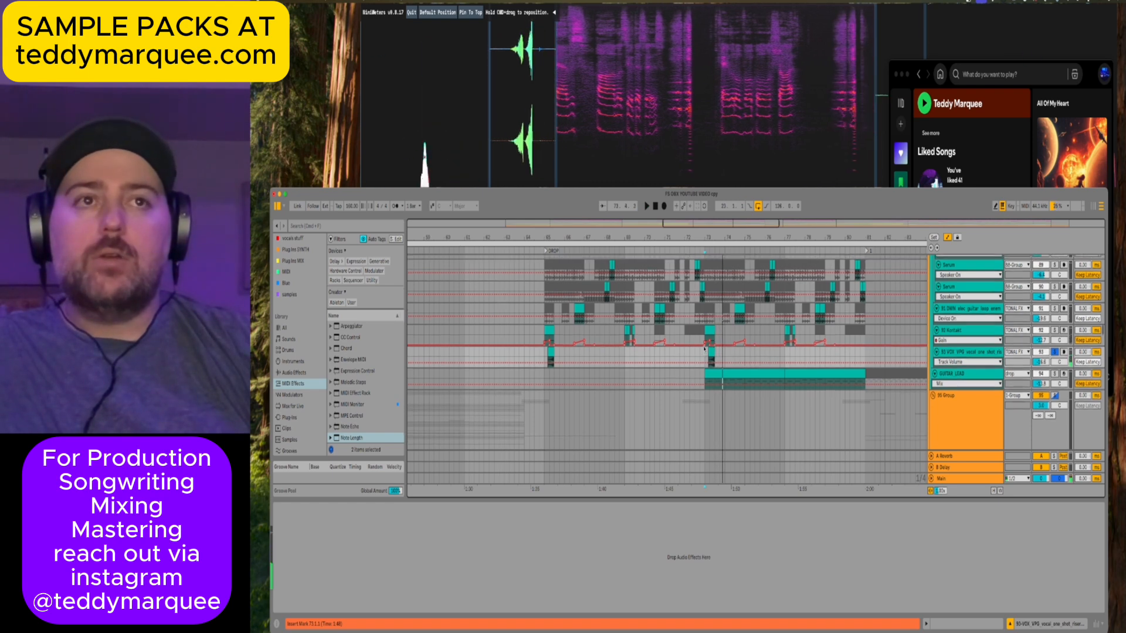
# Select the GUITAR LEAD clip, display its device chain and play the track soloed.
pyautogui.click(735, 376)
pyautogui.press('space')
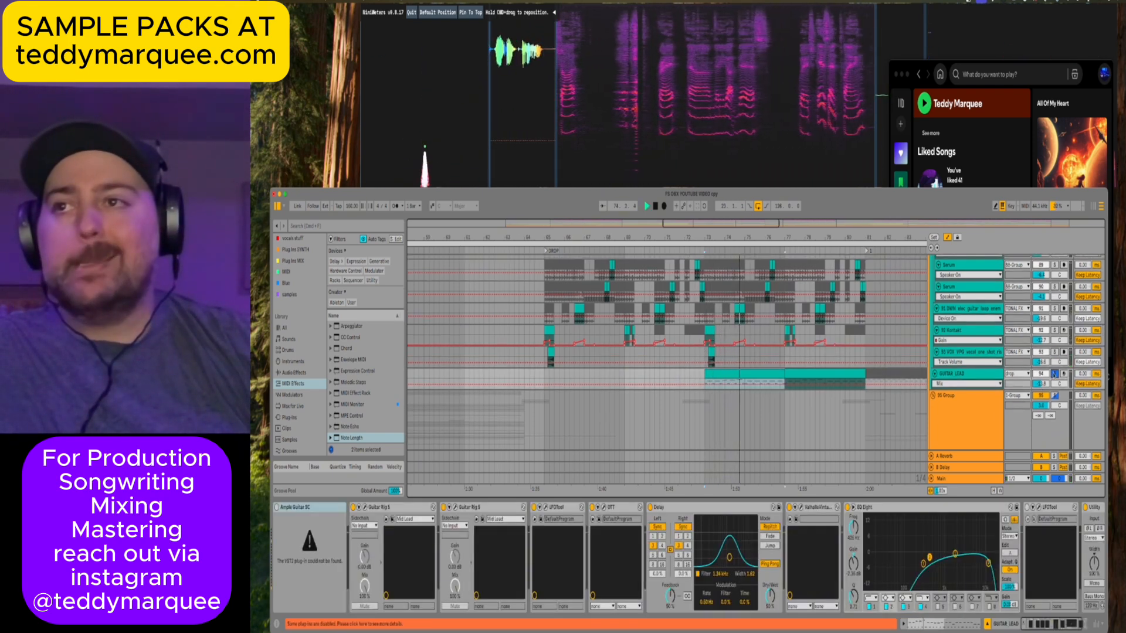
pyautogui.press('space')
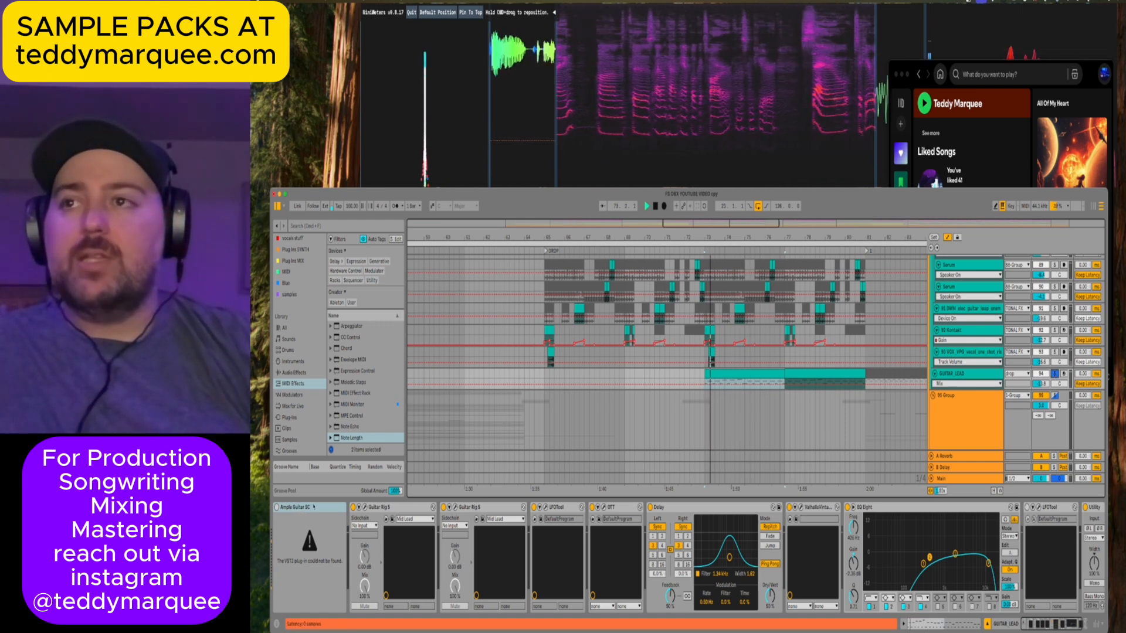
# Group the Ample Guitar SC device on GUITAR LEAD into an Instrument Rack.
pyautogui.click(315, 507)
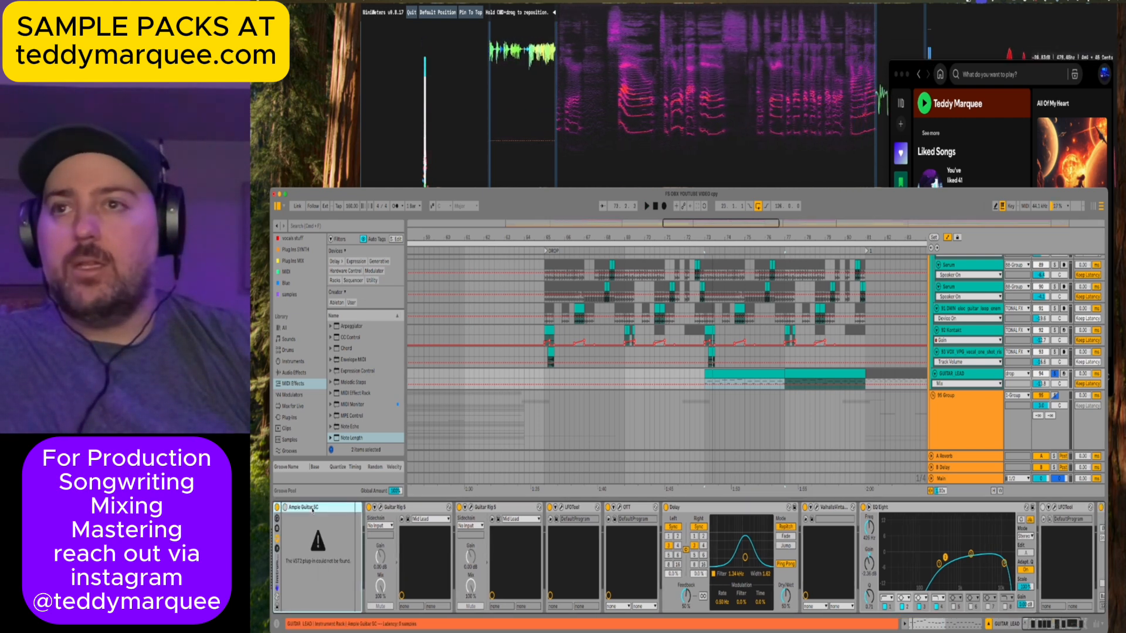
pyautogui.press('super+g')
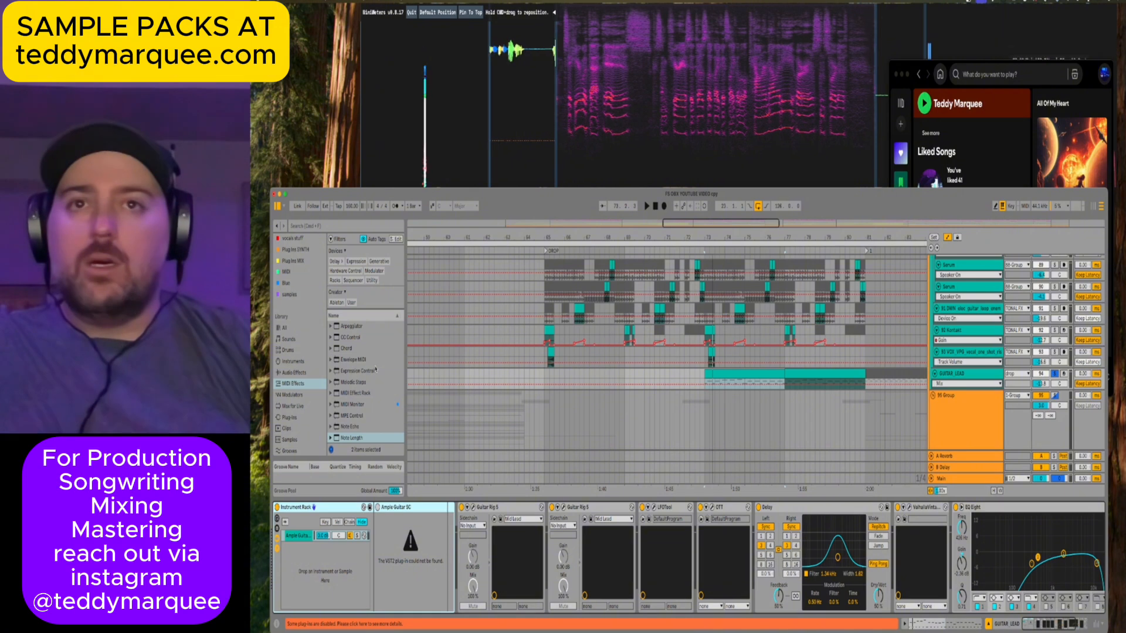
# Search the plug-ins in the browser for "kont".
pyautogui.scroll(-2, 311, 358)
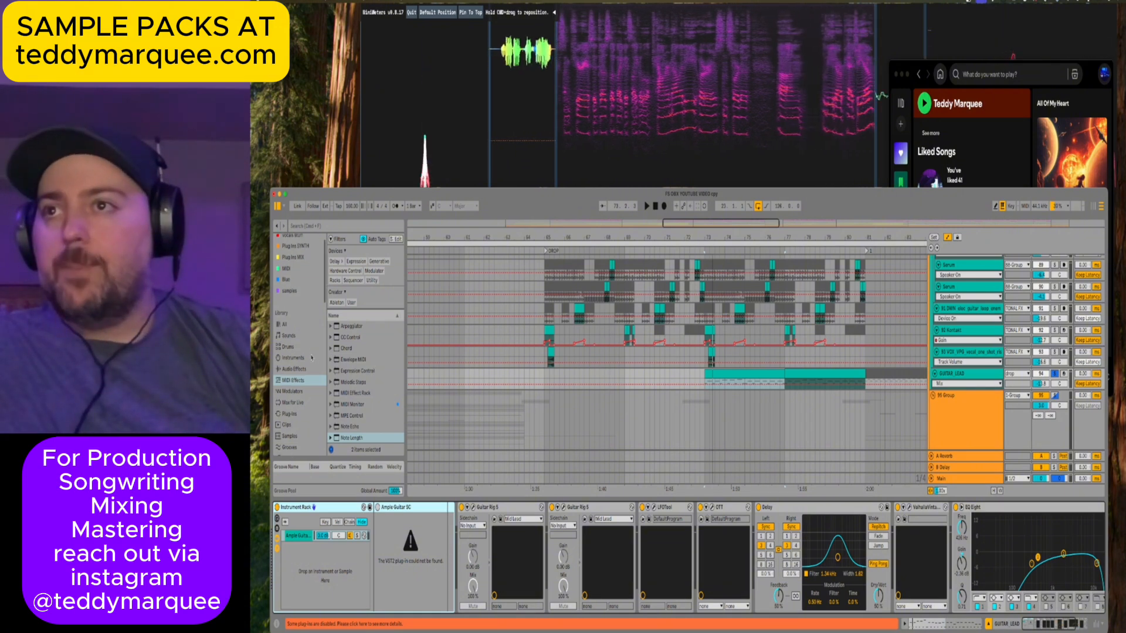
pyautogui.click(289, 400)
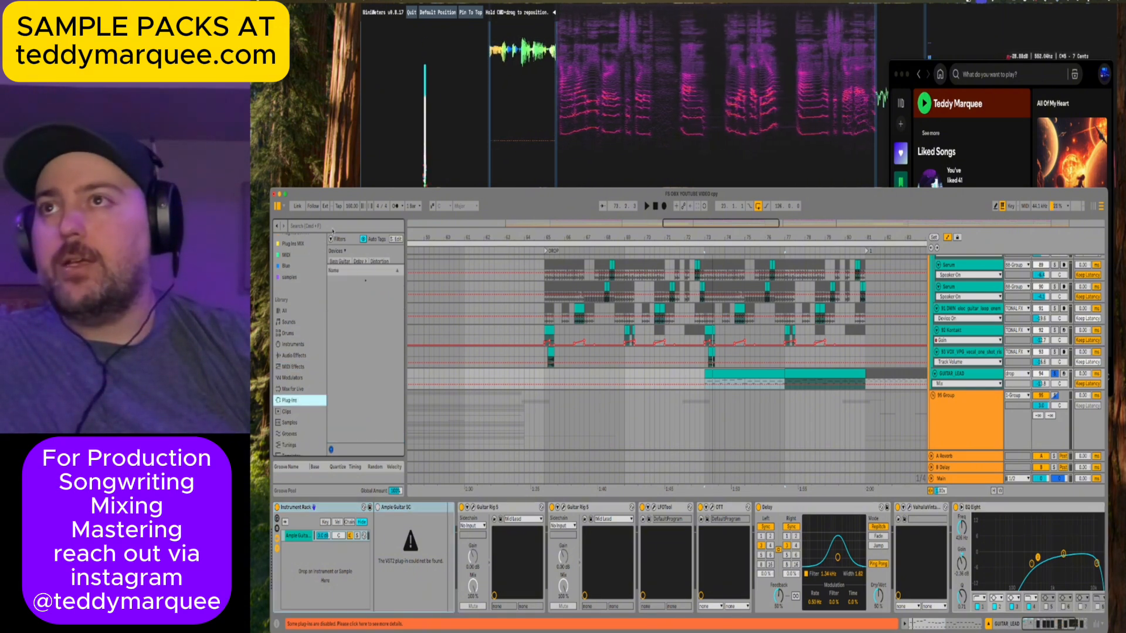
pyautogui.click(332, 230)
pyautogui.write('konatk')
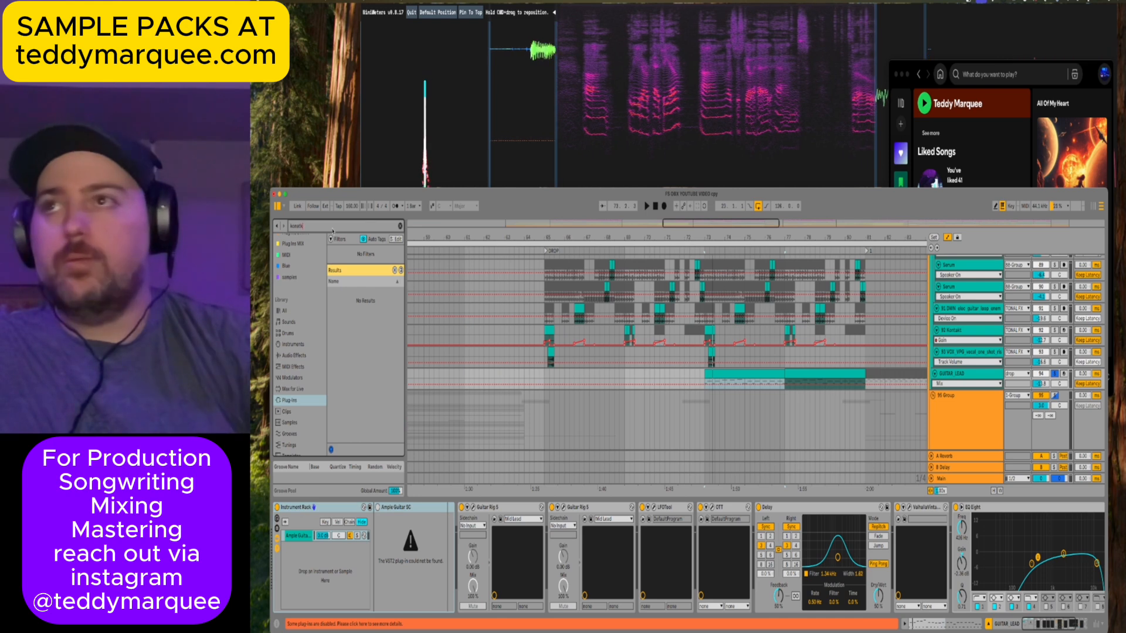
pyautogui.press('BackSpace')
pyautogui.press('BackSpace')
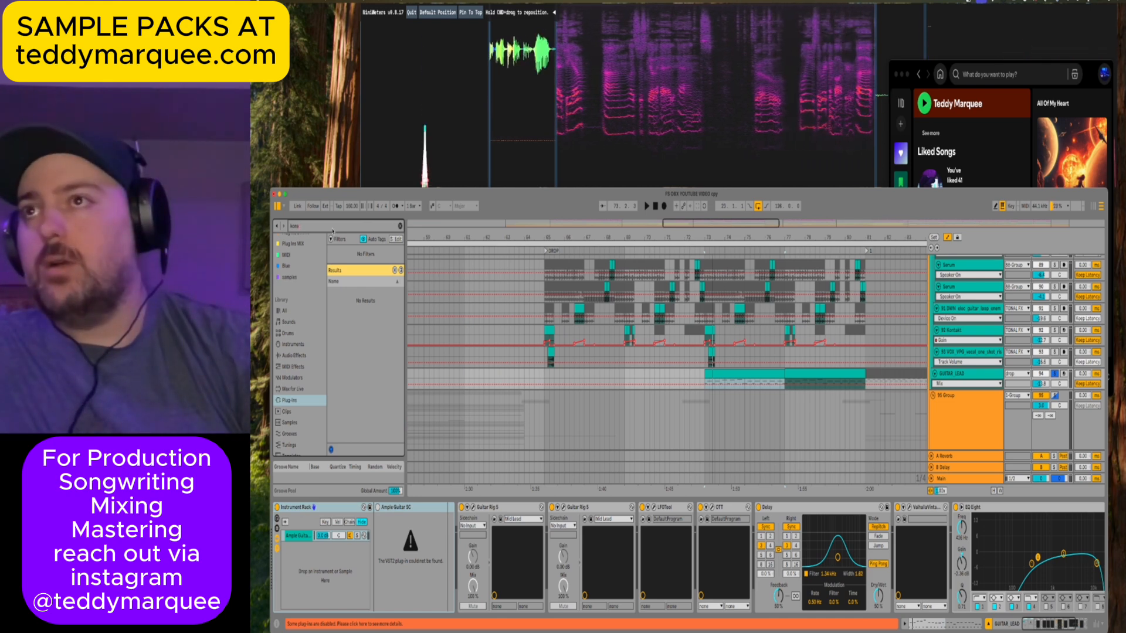
pyautogui.write('kt')
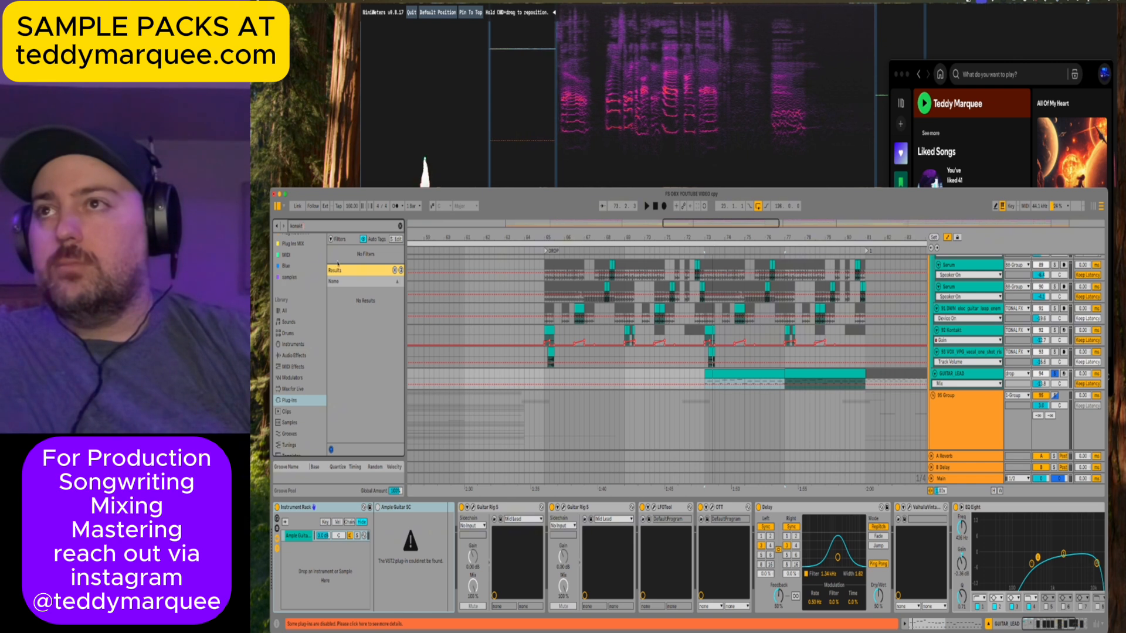
pyautogui.write('kont')
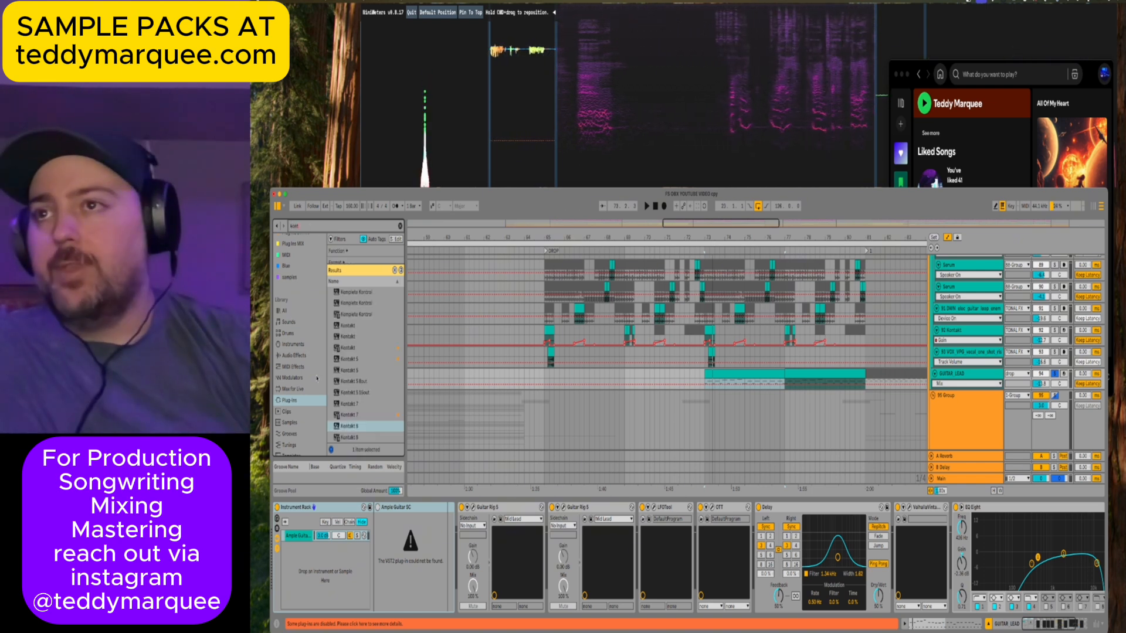
# Add the Kontakt 8 plug-in to GUITAR LEAD's Instrument Rack as a second chain beneath Ample Guitar.
pyautogui.scroll(-1, 350, 437)
pyautogui.click(350, 438)
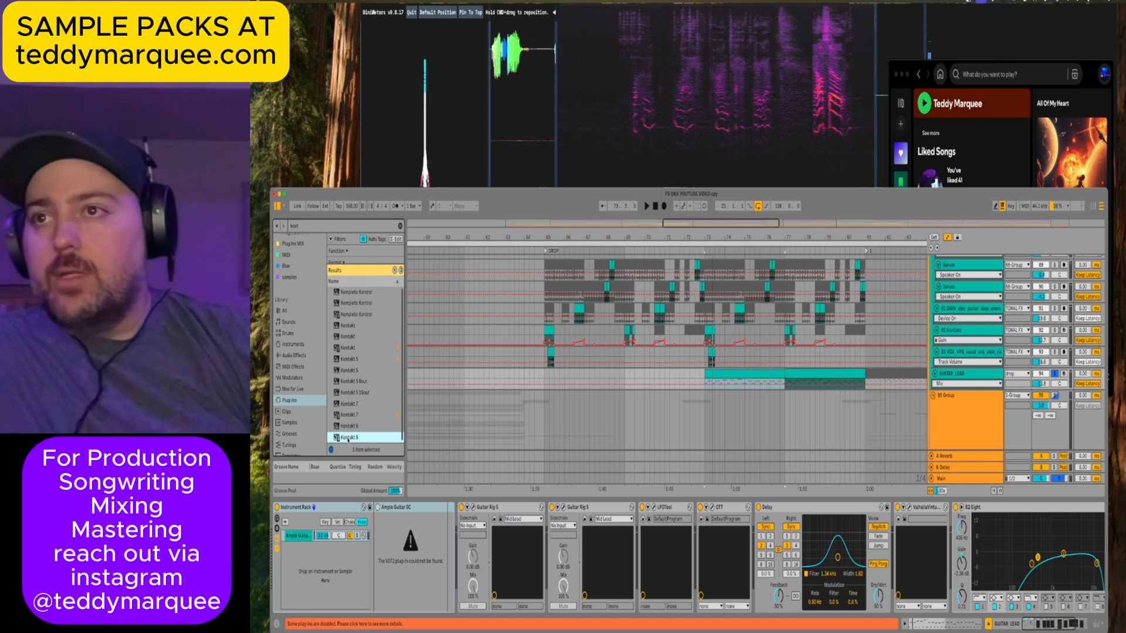
pyautogui.moveTo(350, 437); pyautogui.dragTo(345, 572)
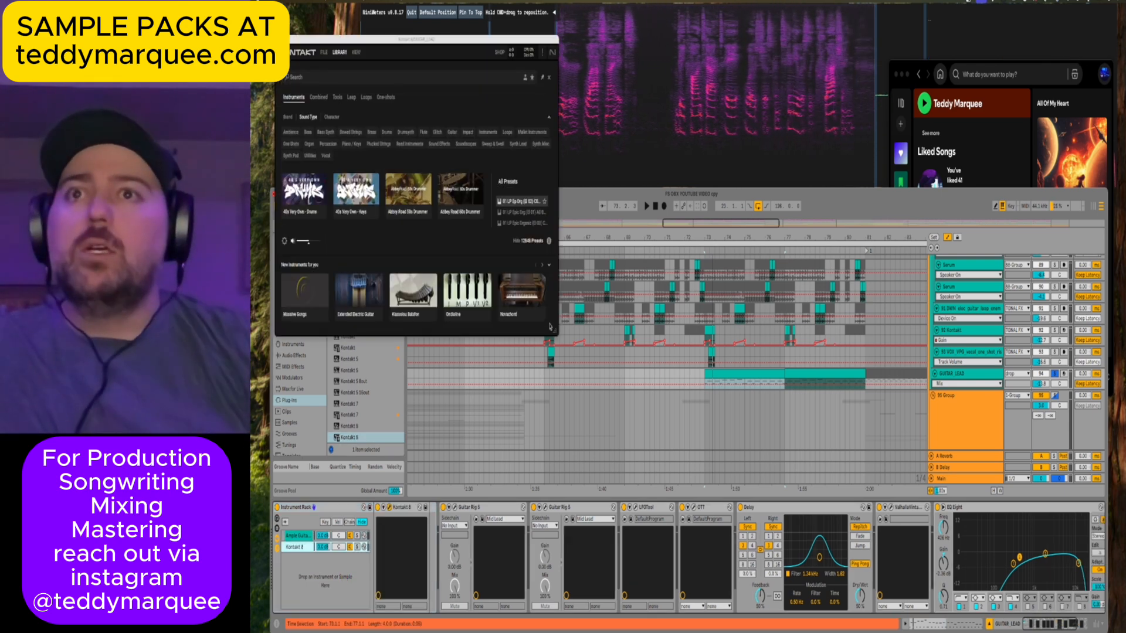
# Enlarge the Kontakt window and load the Both Pure DI preset of Scarbee Rickenbacker Bass from its instrument library.
pyautogui.moveTo(558, 335); pyautogui.dragTo(561, 477)
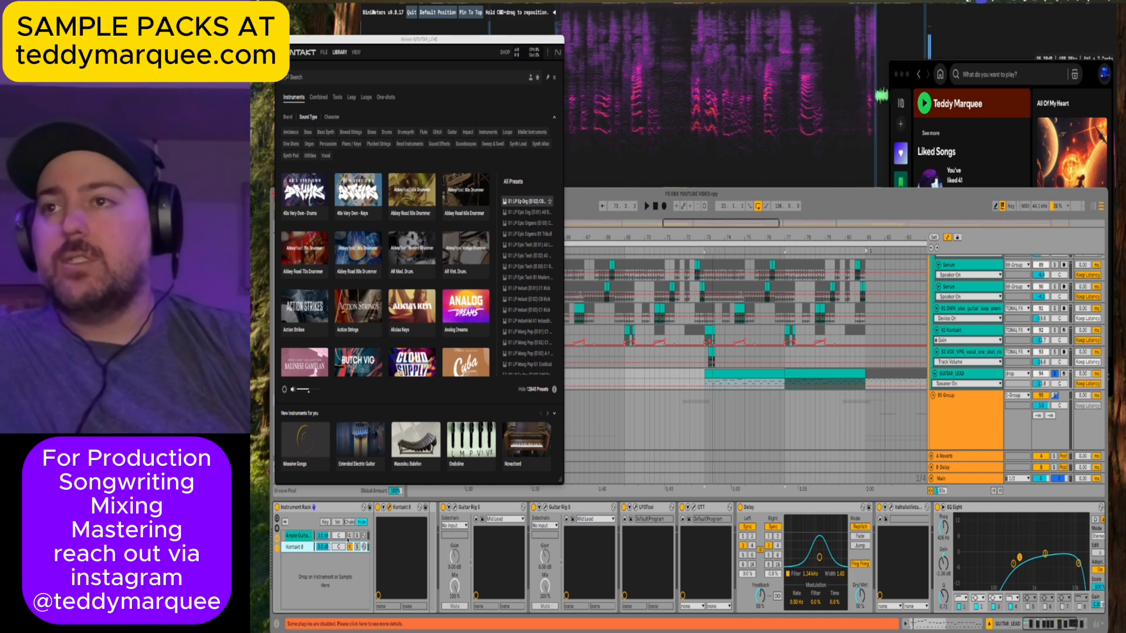
pyautogui.scroll(-5, 410, 258)
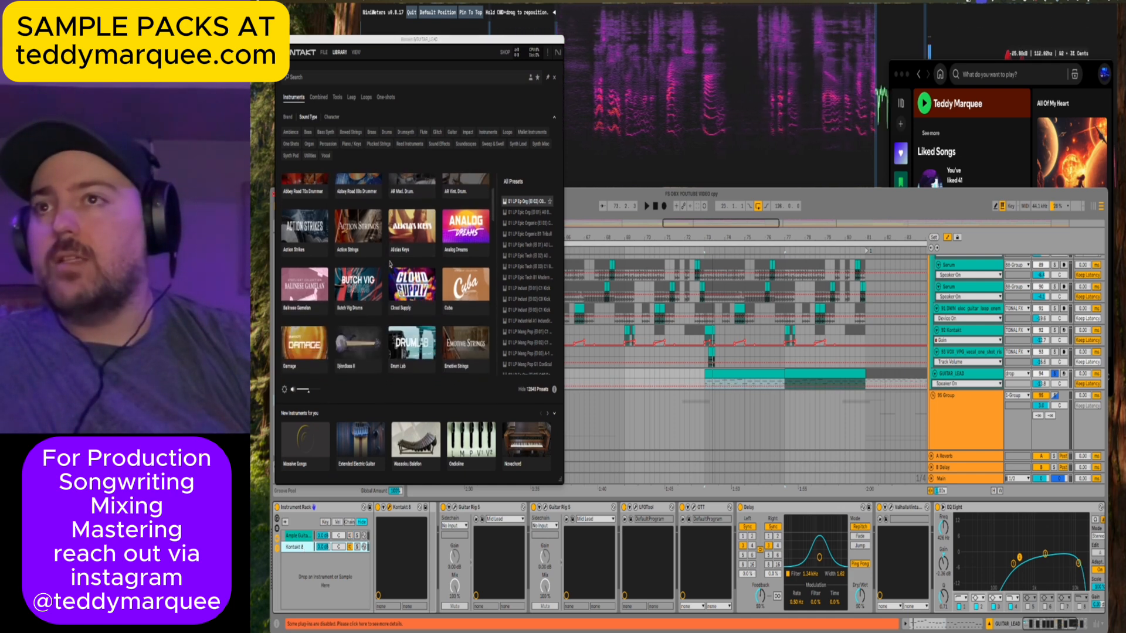
pyautogui.scroll(-10, 390, 264)
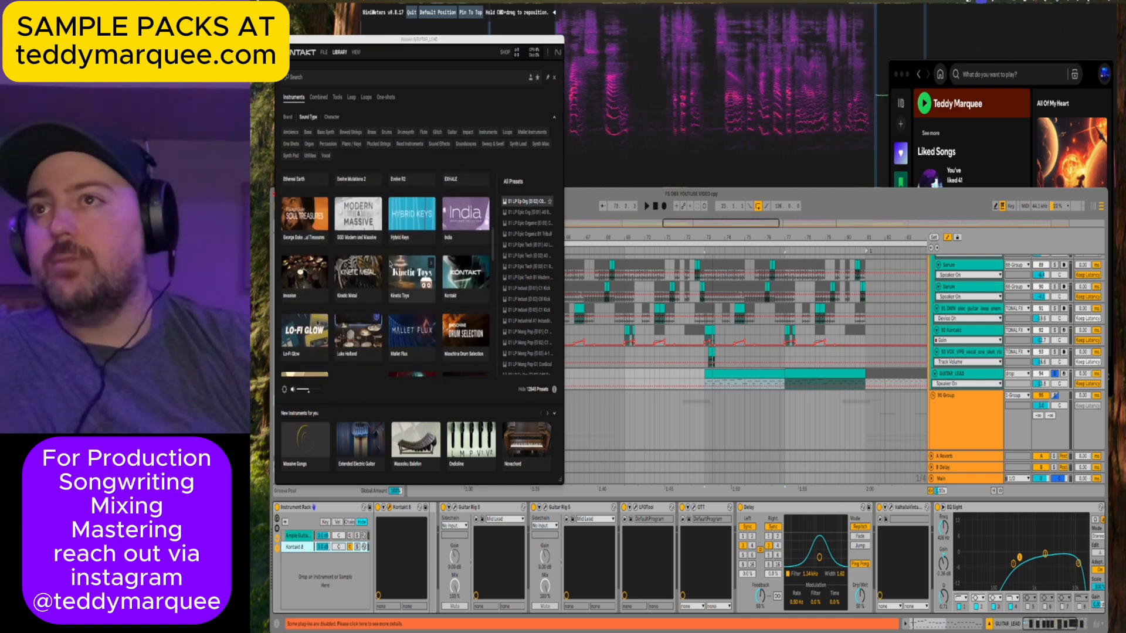
pyautogui.scroll(-4, 389, 264)
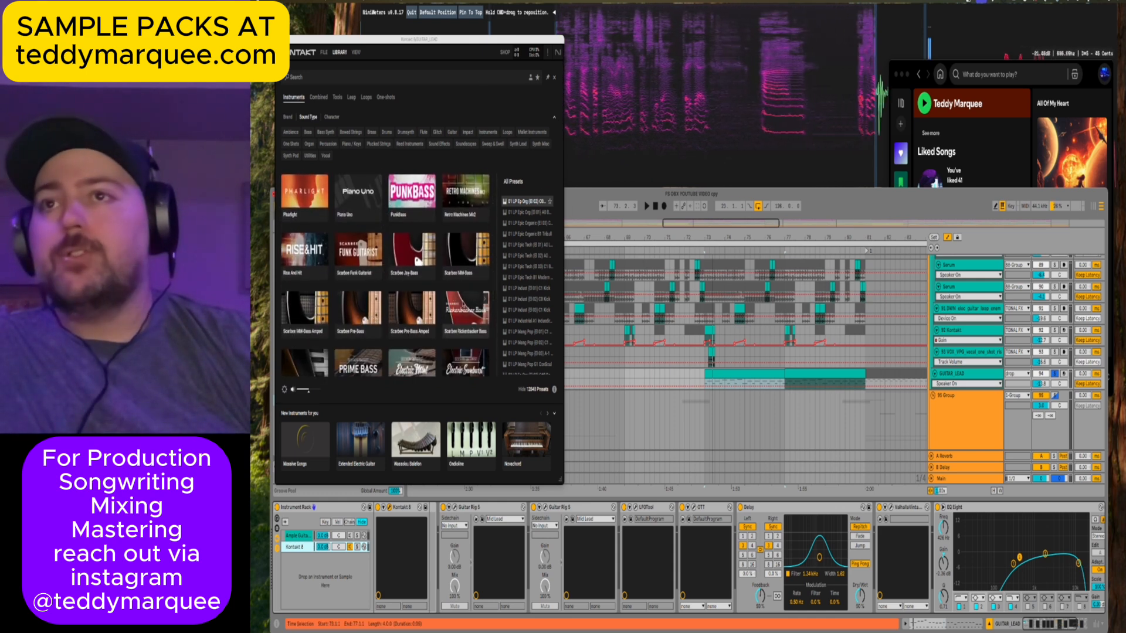
pyautogui.click(461, 306)
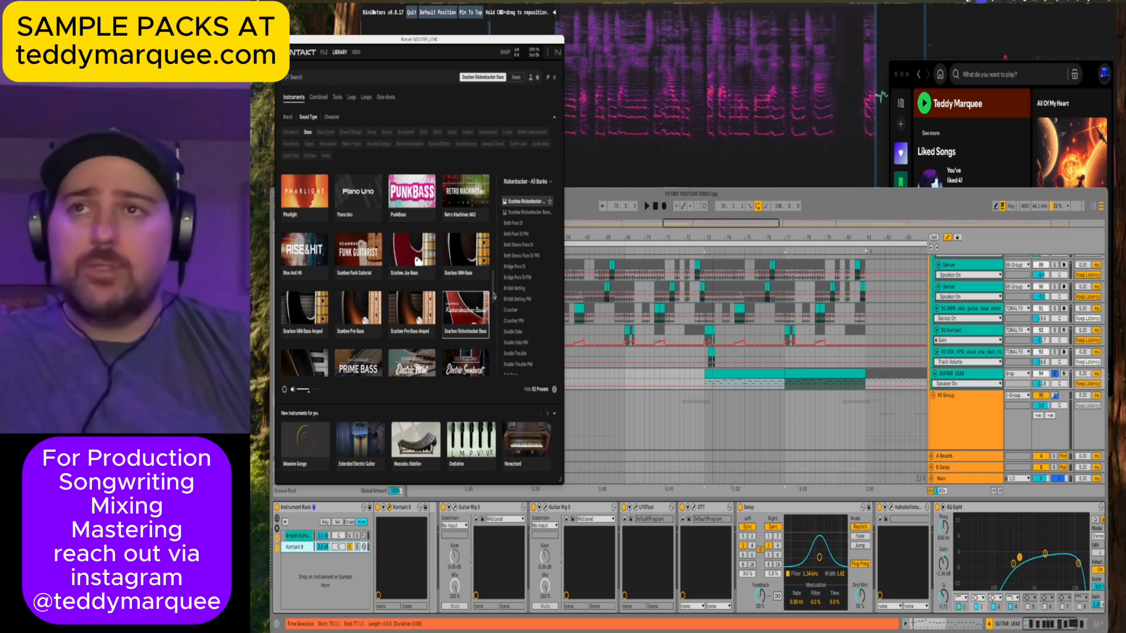
pyautogui.click(514, 225)
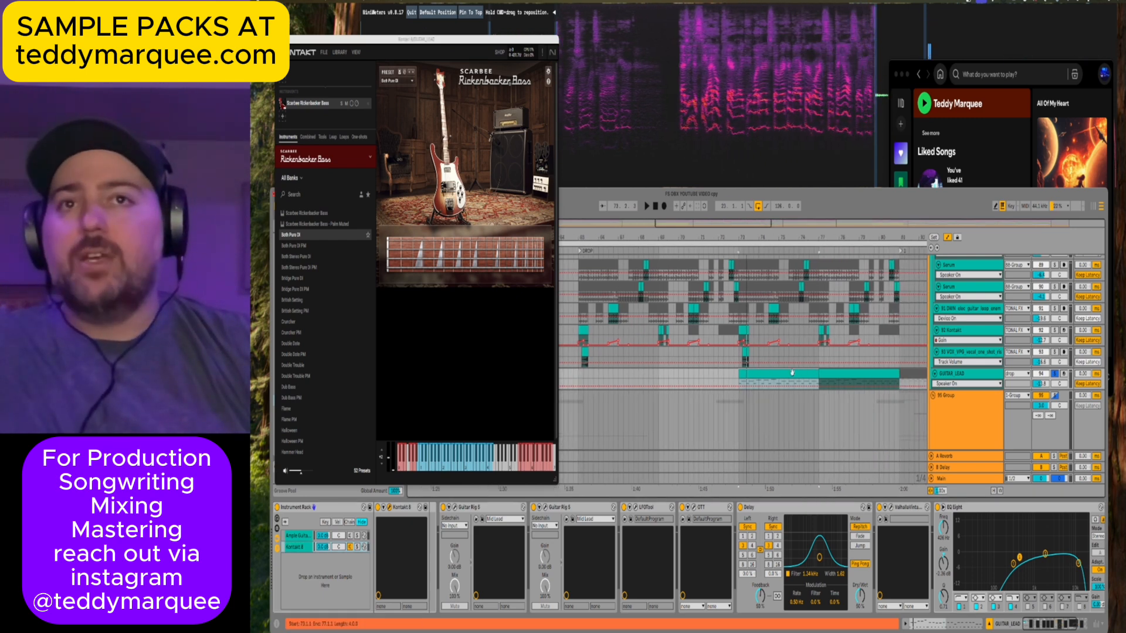
# Play the GUITAR LEAD clip soloed with the new bass sound, and unsolo the track to hear it in the full drop.
pyautogui.press('space')
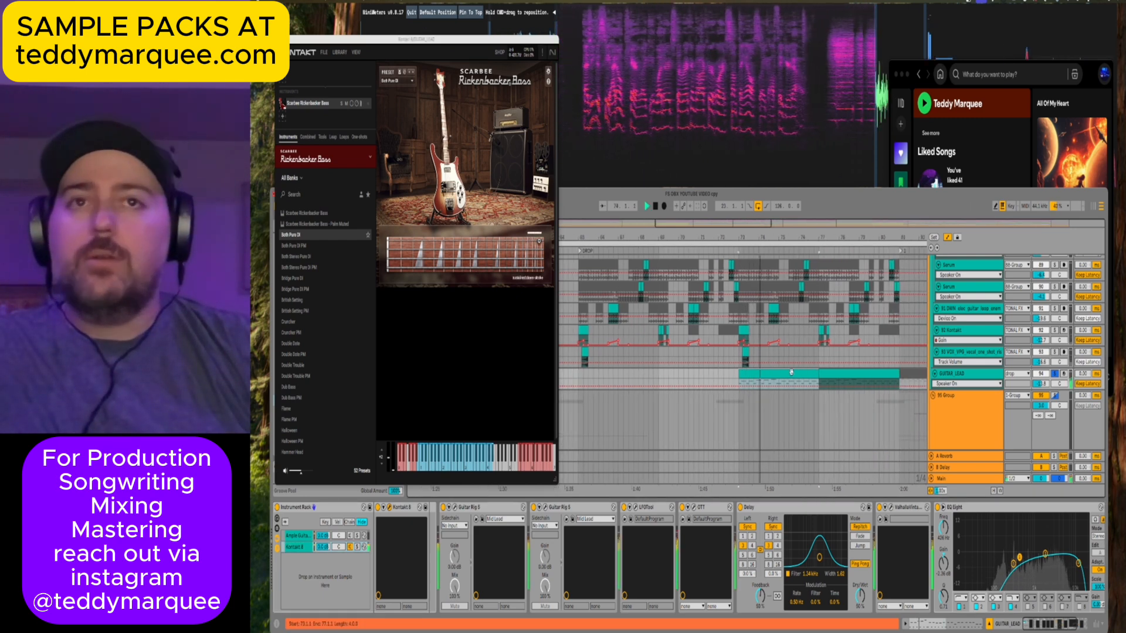
pyautogui.press('space')
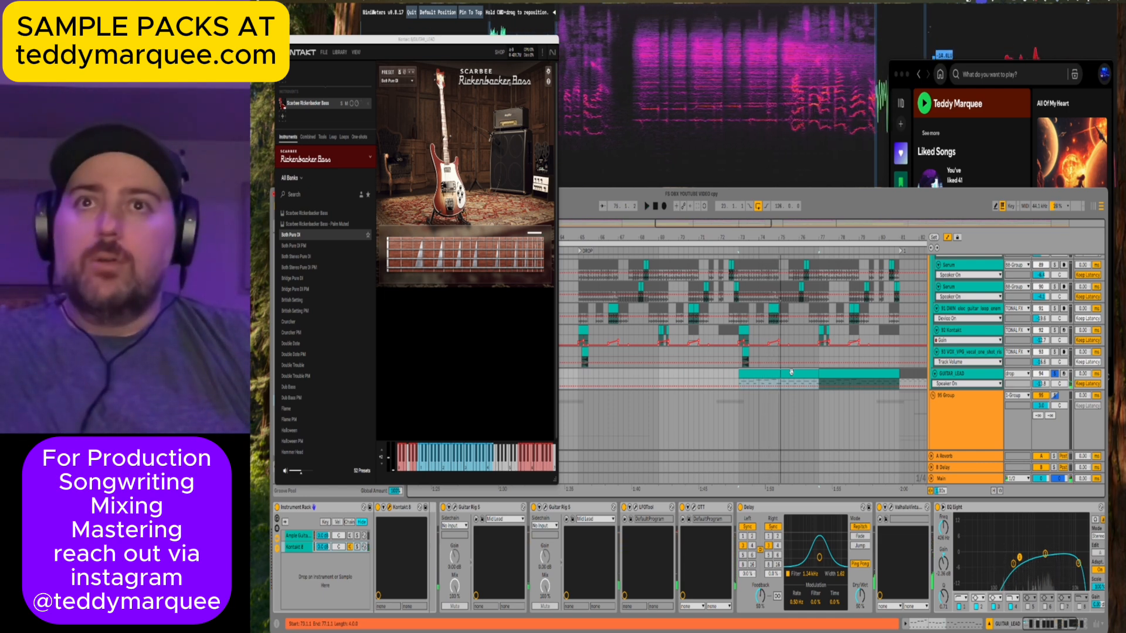
pyautogui.click(1055, 373)
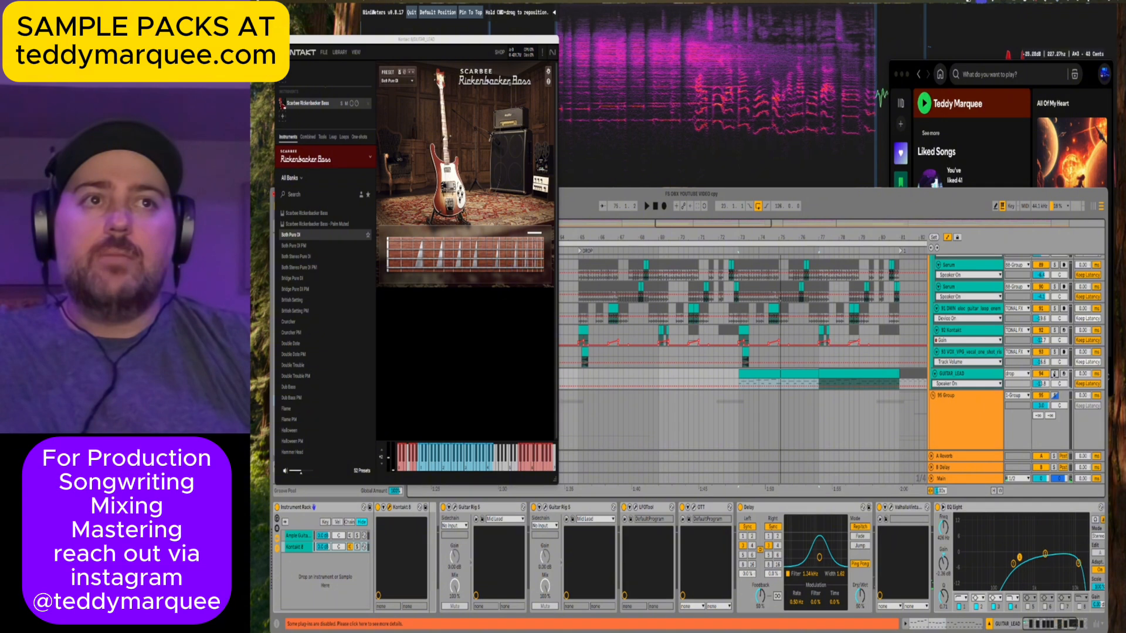
pyautogui.press('space')
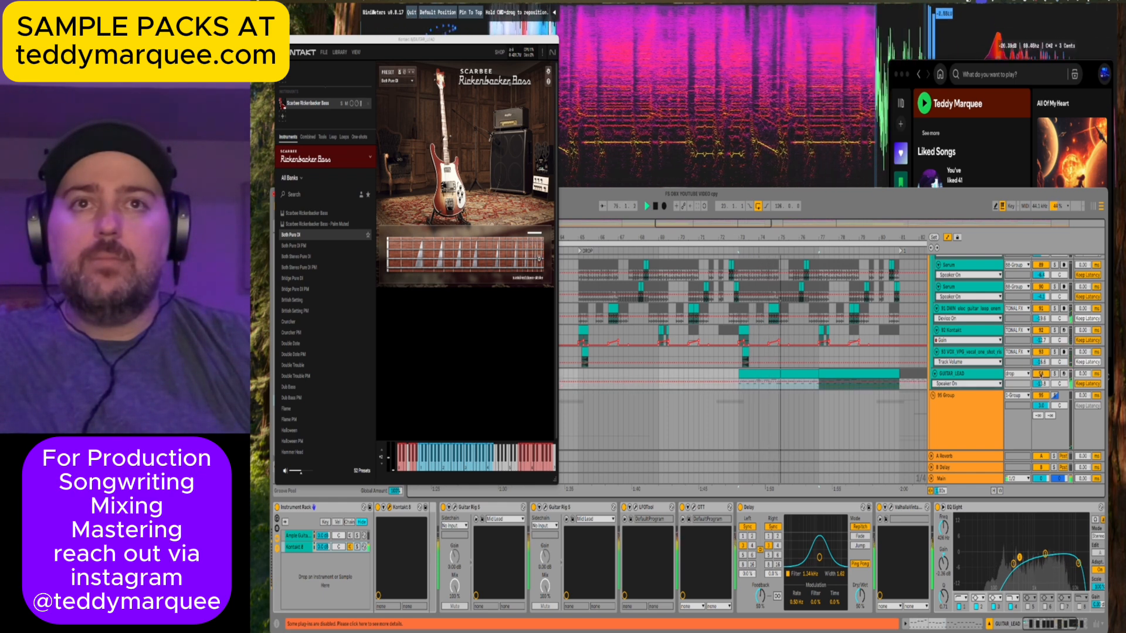
pyautogui.press('-')
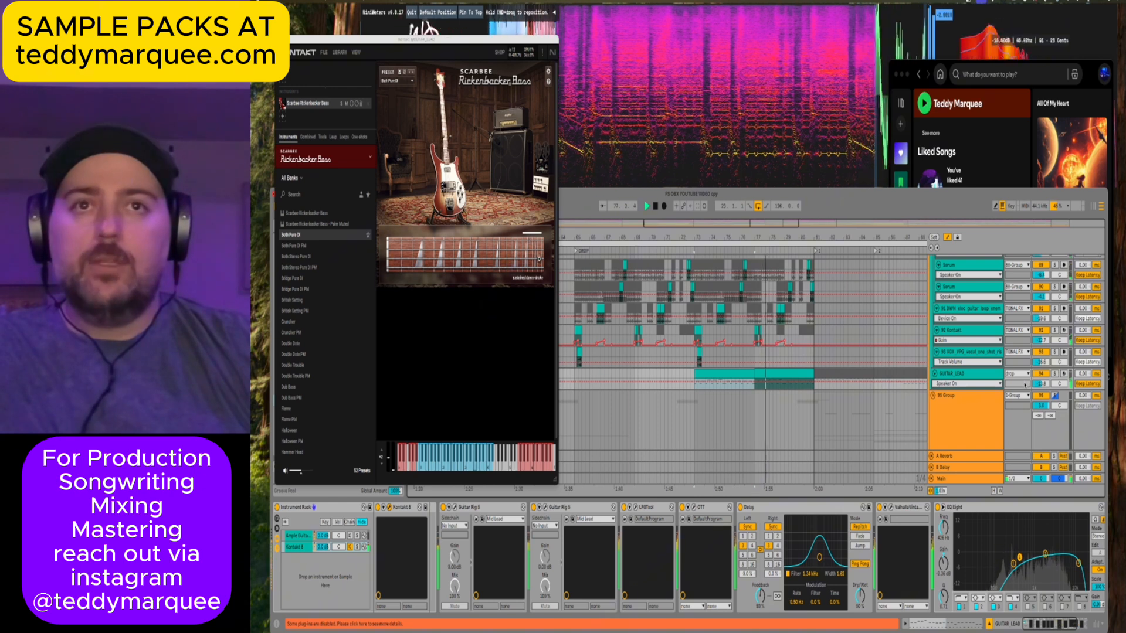
# Stop playback and display the drop group's device chain.
pyautogui.scroll(-15, 955, 366)
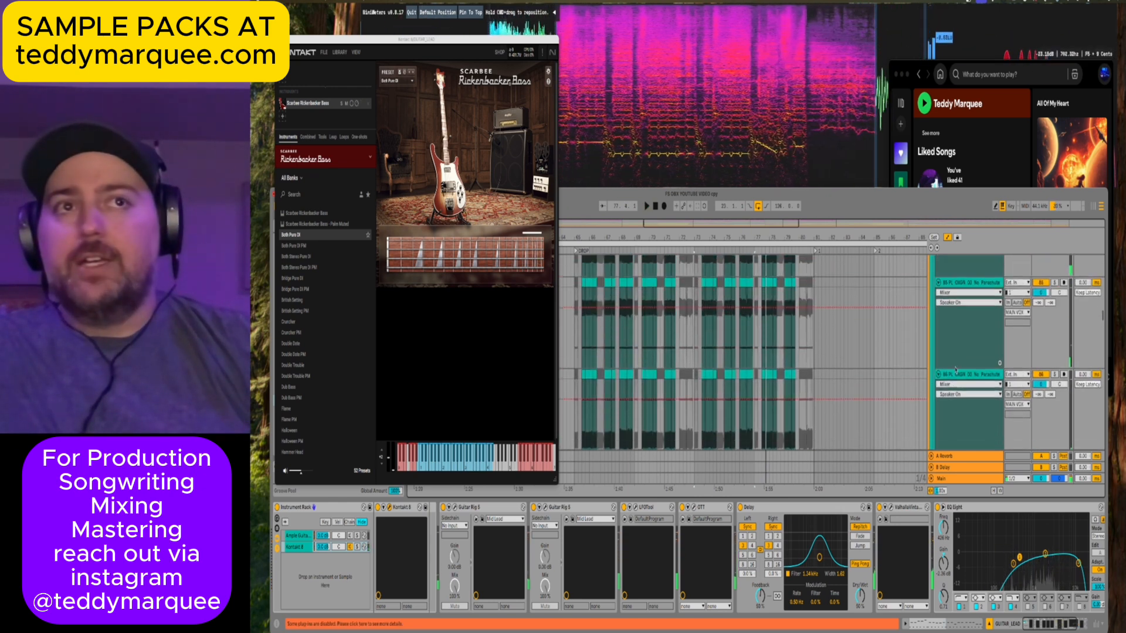
pyautogui.scroll(-5, 956, 369)
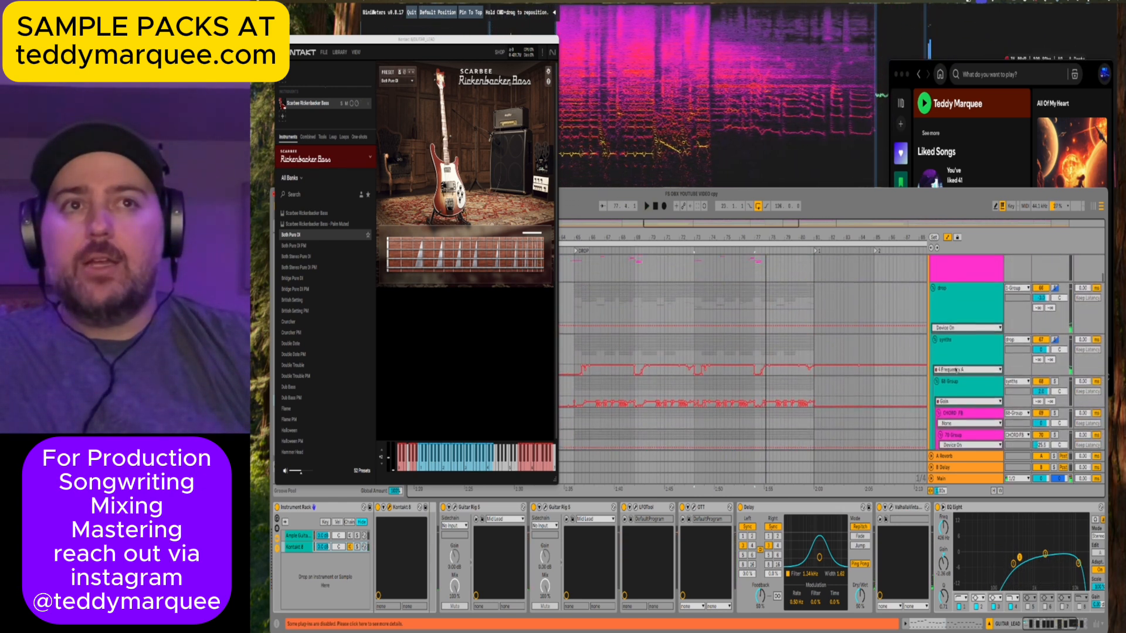
pyautogui.click(954, 352)
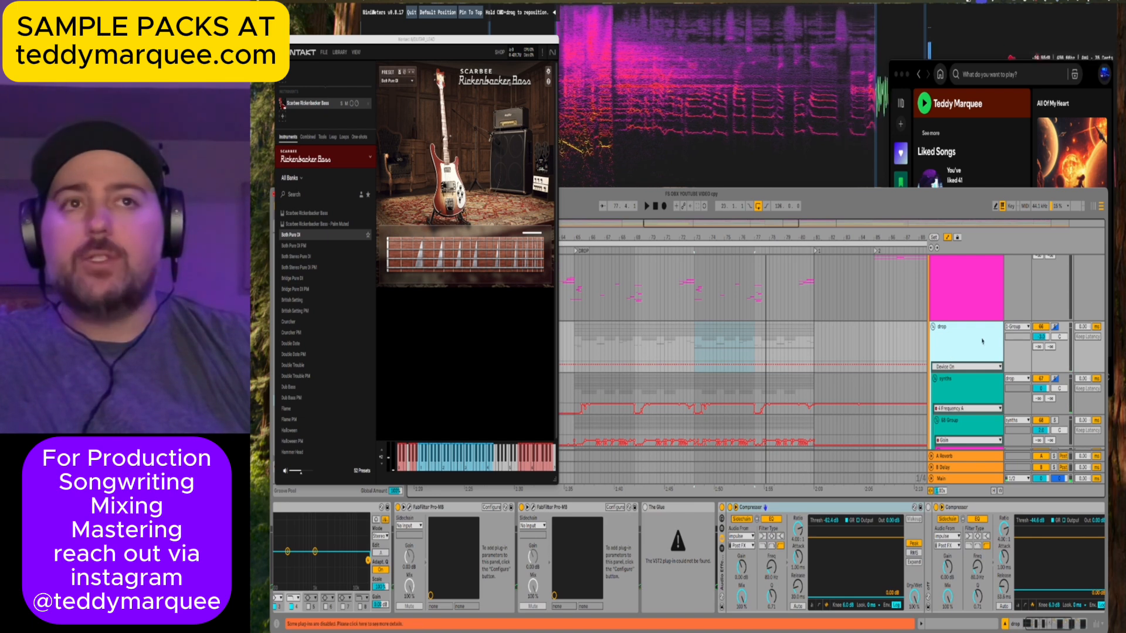
# Play the full mix from the start of the GUITAR LEAD clip and slightly raise that track's volume.
pyautogui.scroll(10, 992, 332)
pyautogui.scroll(-6, 992, 332)
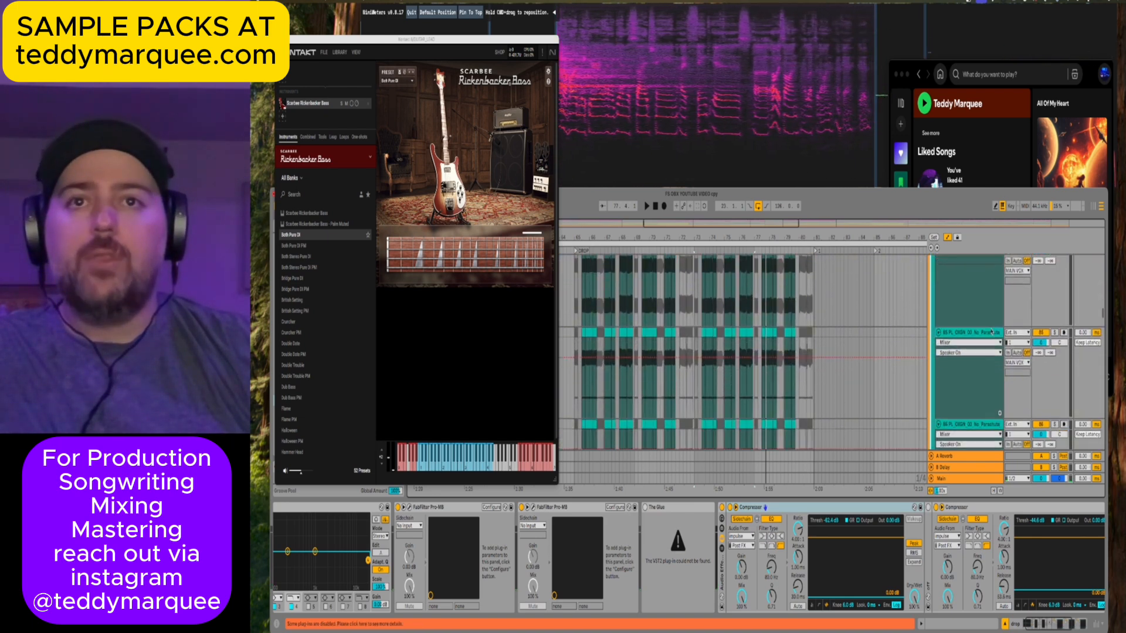
pyautogui.scroll(-2, 992, 332)
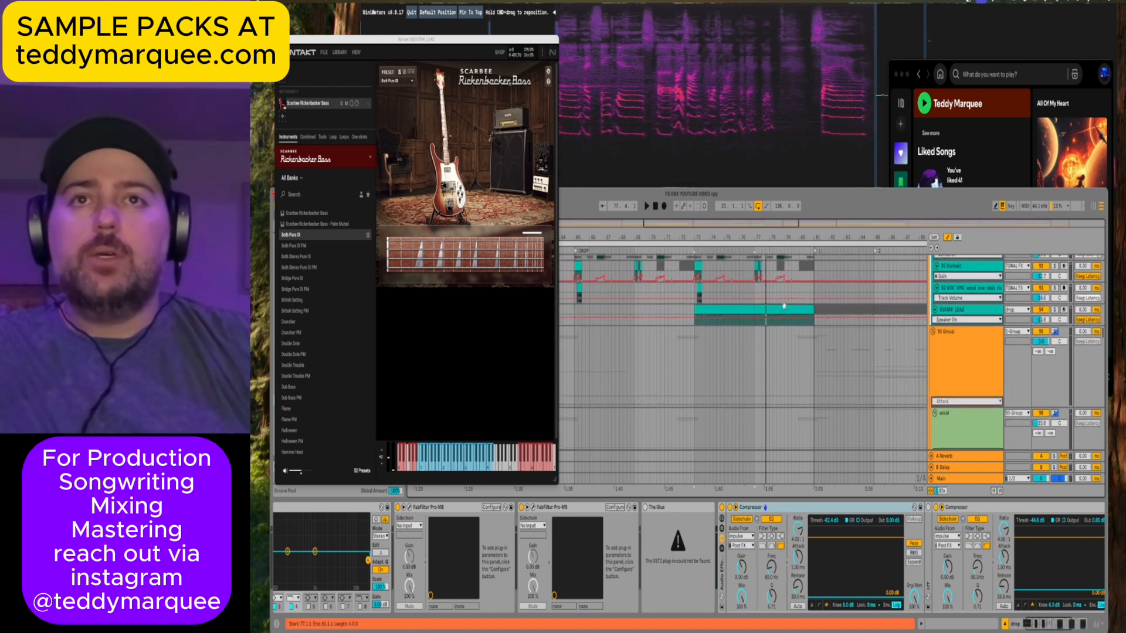
pyautogui.click(724, 320)
pyautogui.press('space')
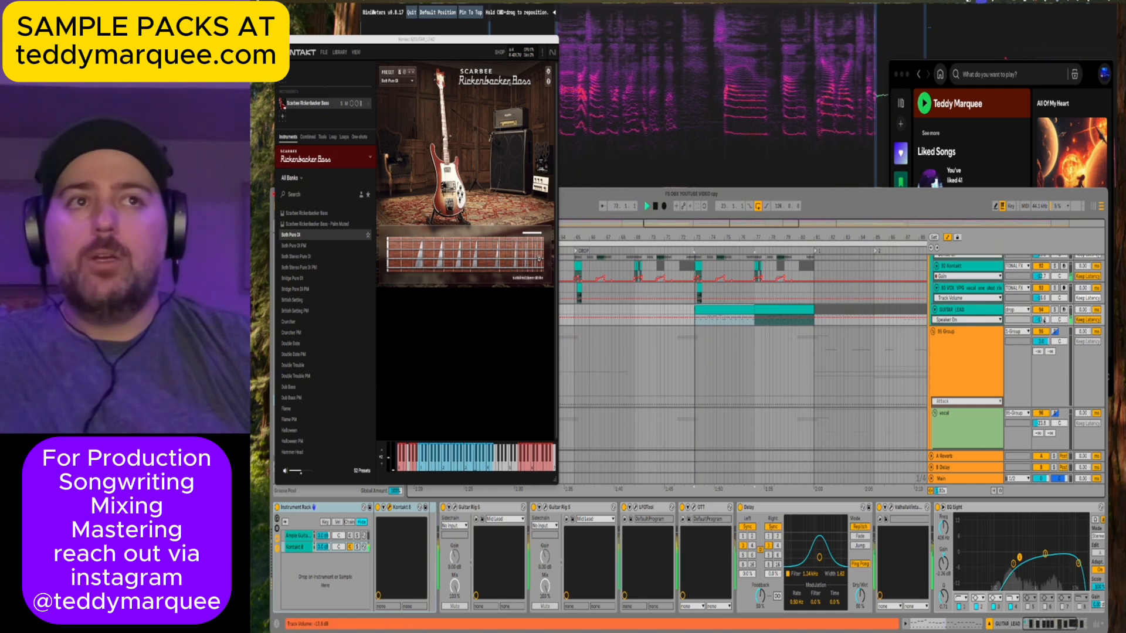
pyautogui.moveTo(1043, 321)
pyautogui.mouseDown()
pyautogui.moveTo(1042, 293)
pyautogui.moveTo(1043, 315)
pyautogui.mouseUp()
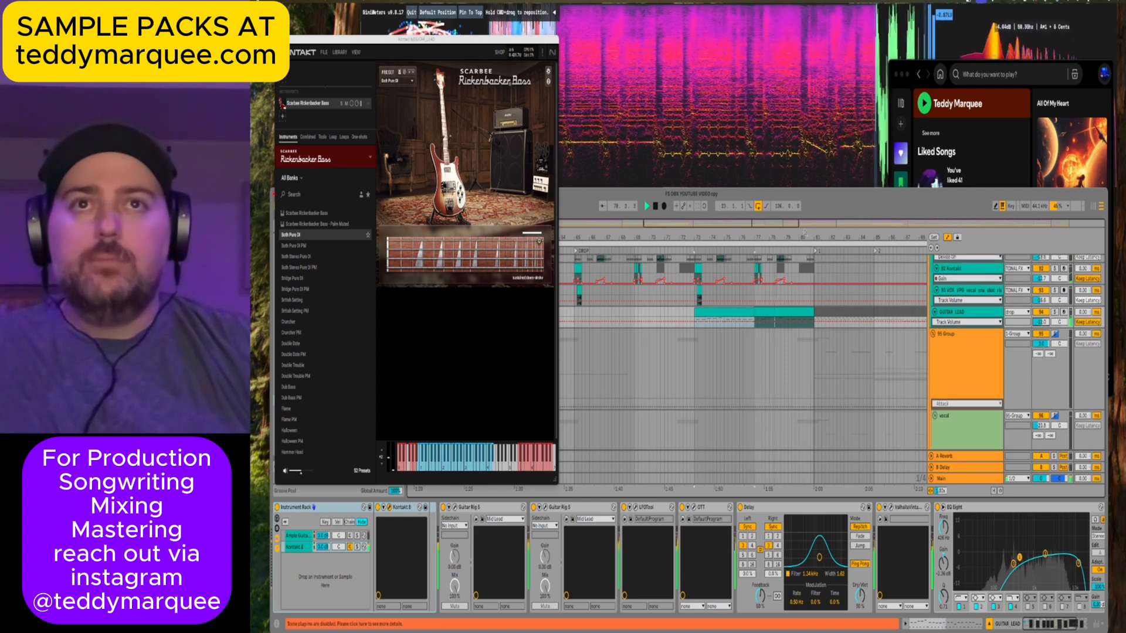
pyautogui.click(764, 285)
pyautogui.press('-')
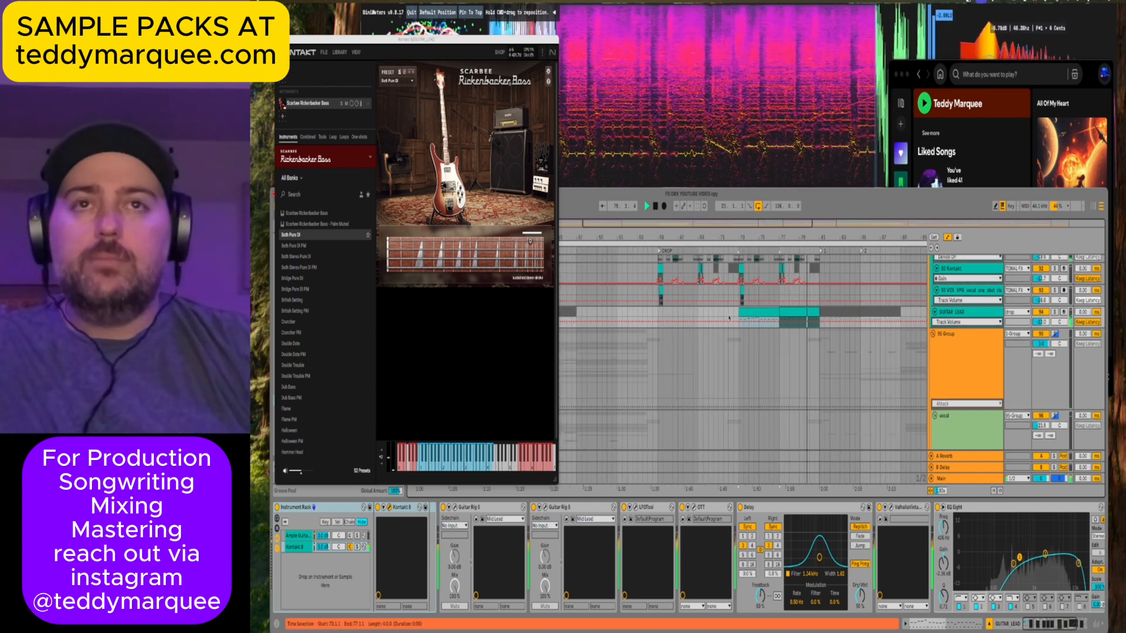
pyautogui.press('space')
# Collapse the TONAL FX group and select the GUITAR LEAD track below it.
pyautogui.scroll(5, 733, 305)
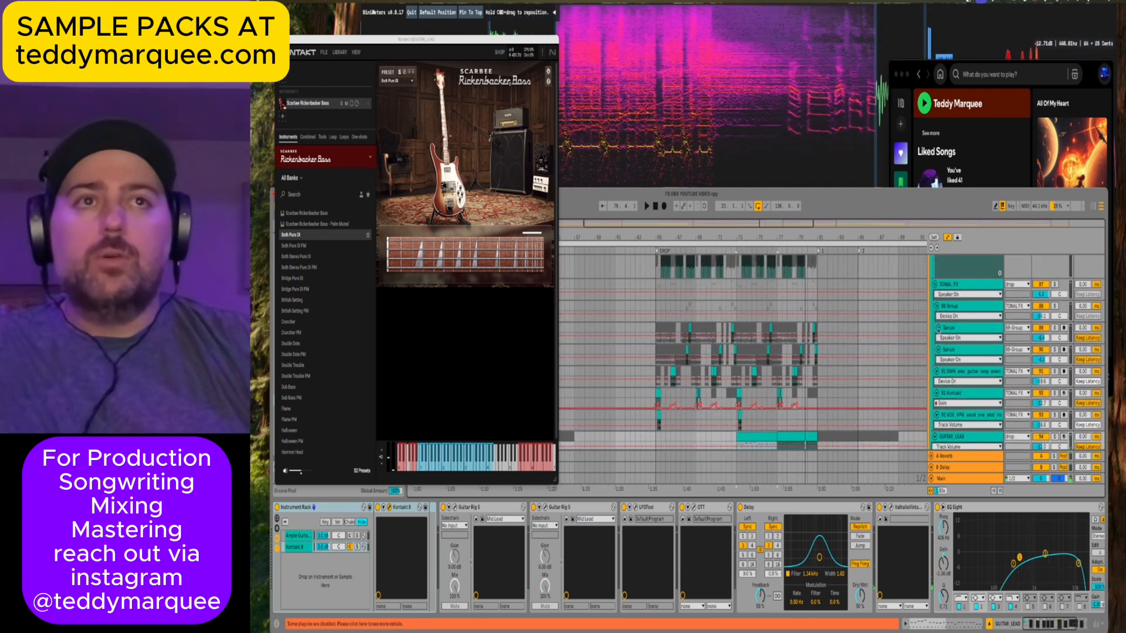
pyautogui.click(941, 284)
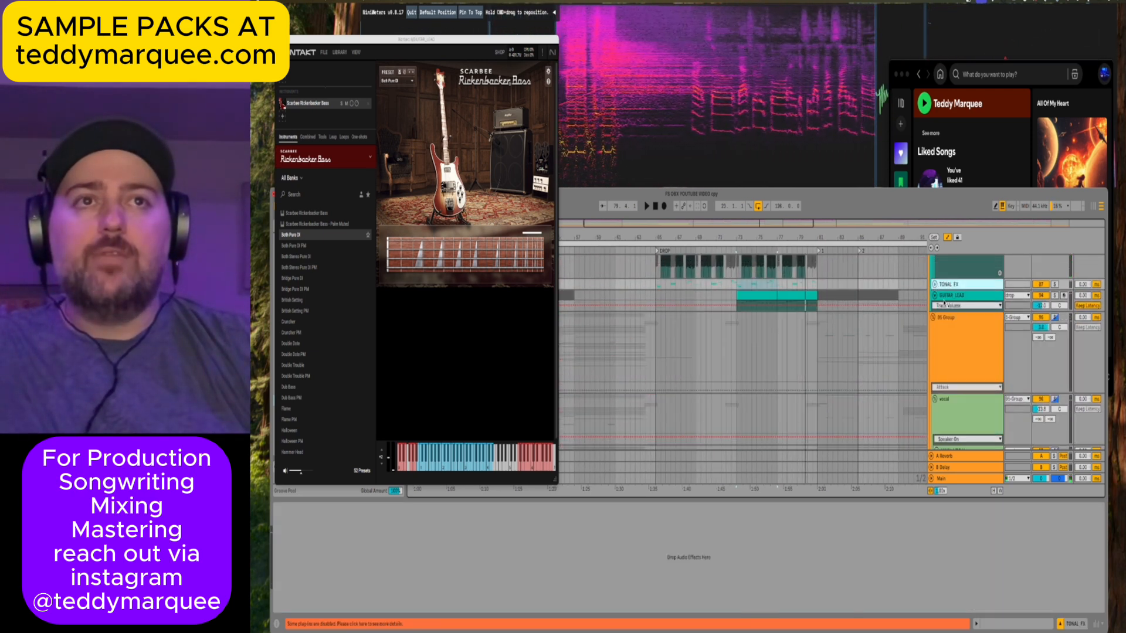
pyautogui.click(949, 297)
pyautogui.scroll(1, 950, 310)
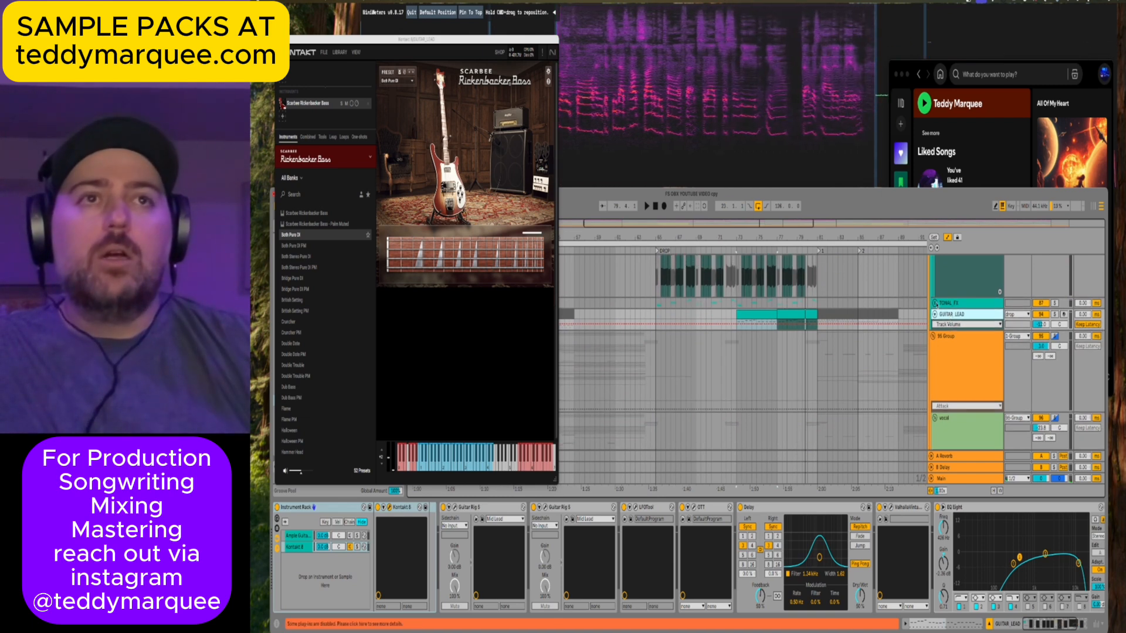
# Expand and solo the TONAL FX group, and play it from the start of the drop.
pyautogui.click(935, 303)
pyautogui.click(956, 304)
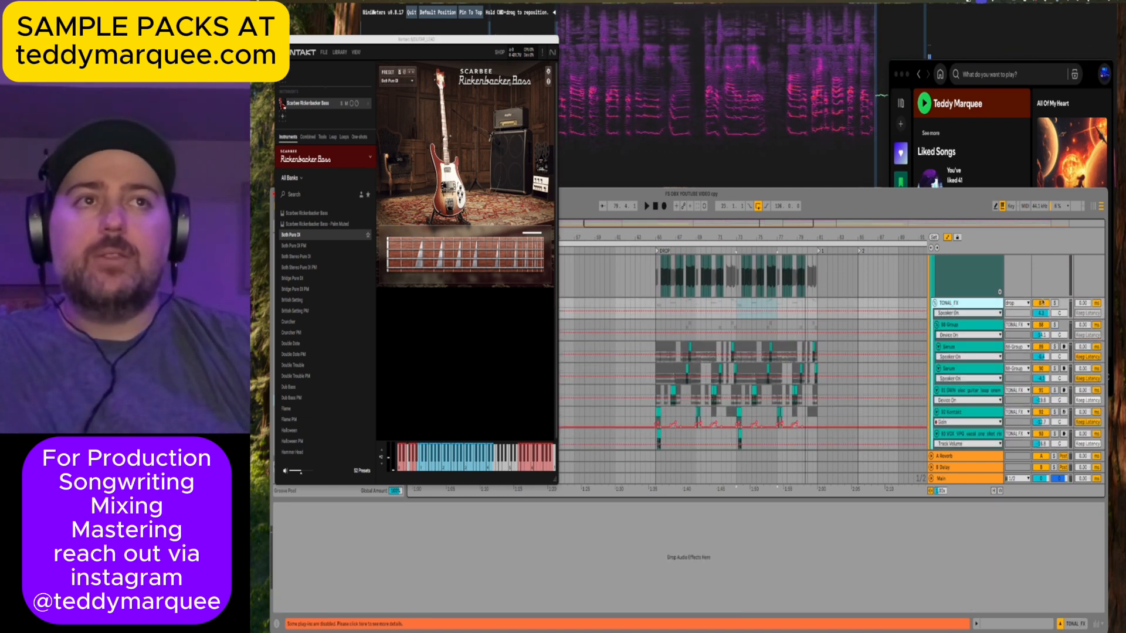
pyautogui.click(796, 308)
pyautogui.click(668, 303)
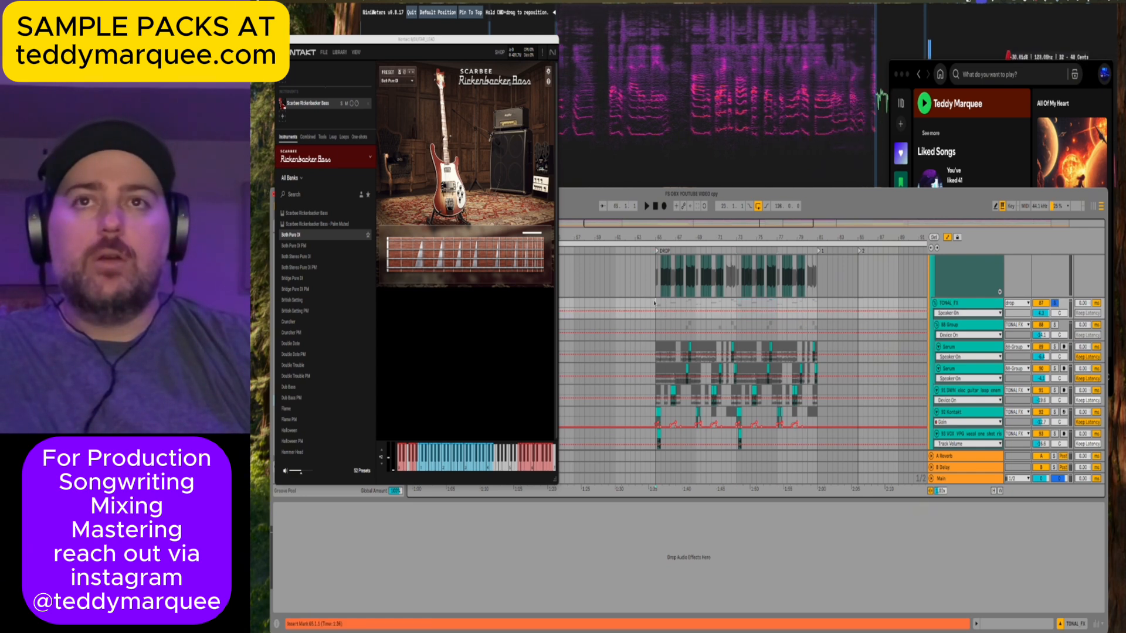
pyautogui.press('space')
pyautogui.press('+')
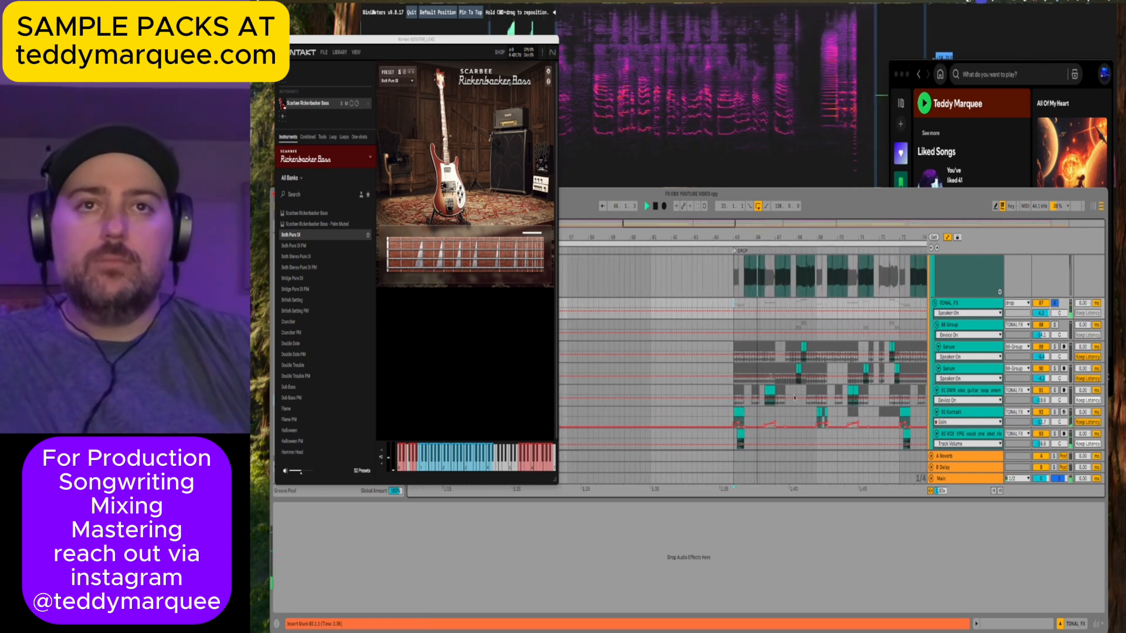
# Stop playback and select the first highlighted clip on the electric guitar loop track to display its device chain.
pyautogui.click(766, 399)
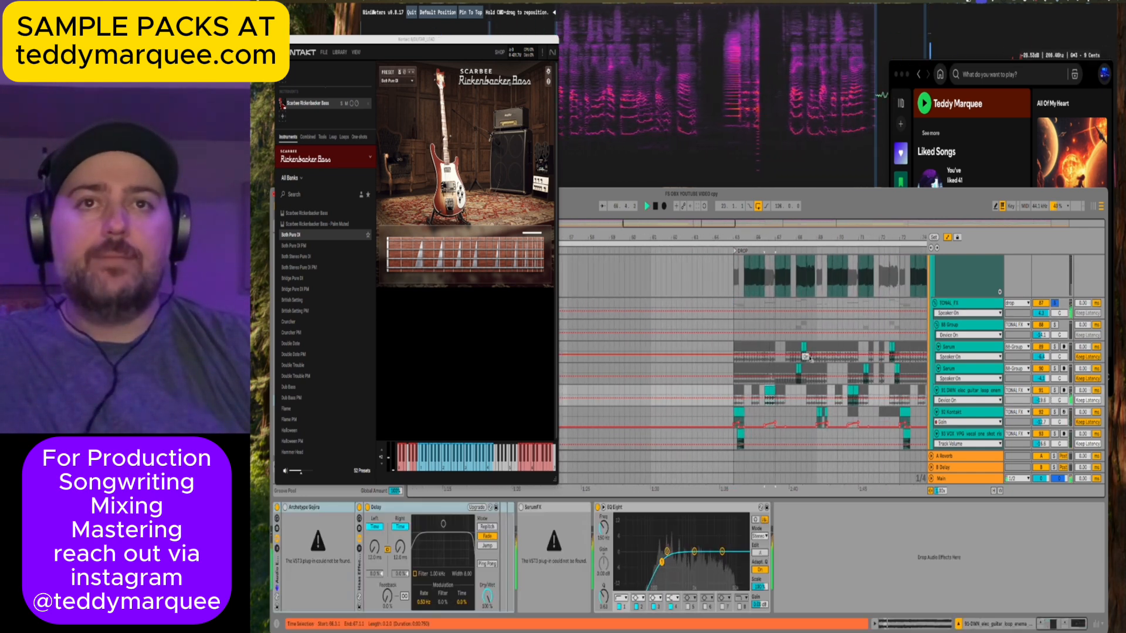
pyautogui.press('space')
pyautogui.click(766, 391)
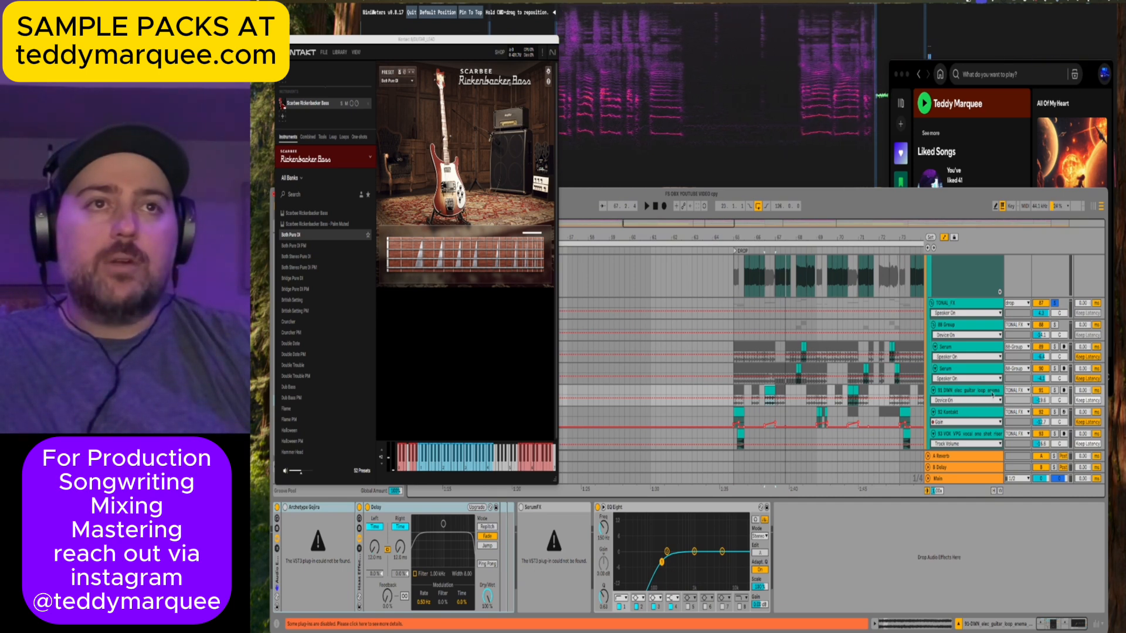
# Play the electric guitar loop's first highlighted clip and examine its effect chain, showing the chain list of the rack containing Delay.
pyautogui.click(775, 376)
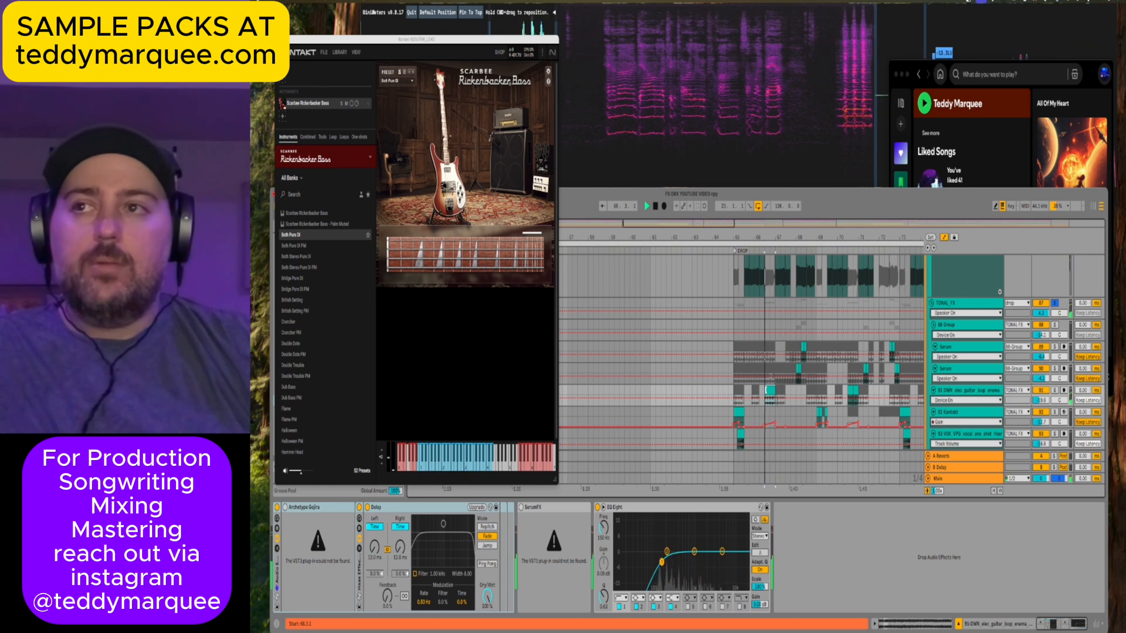
pyautogui.press('space')
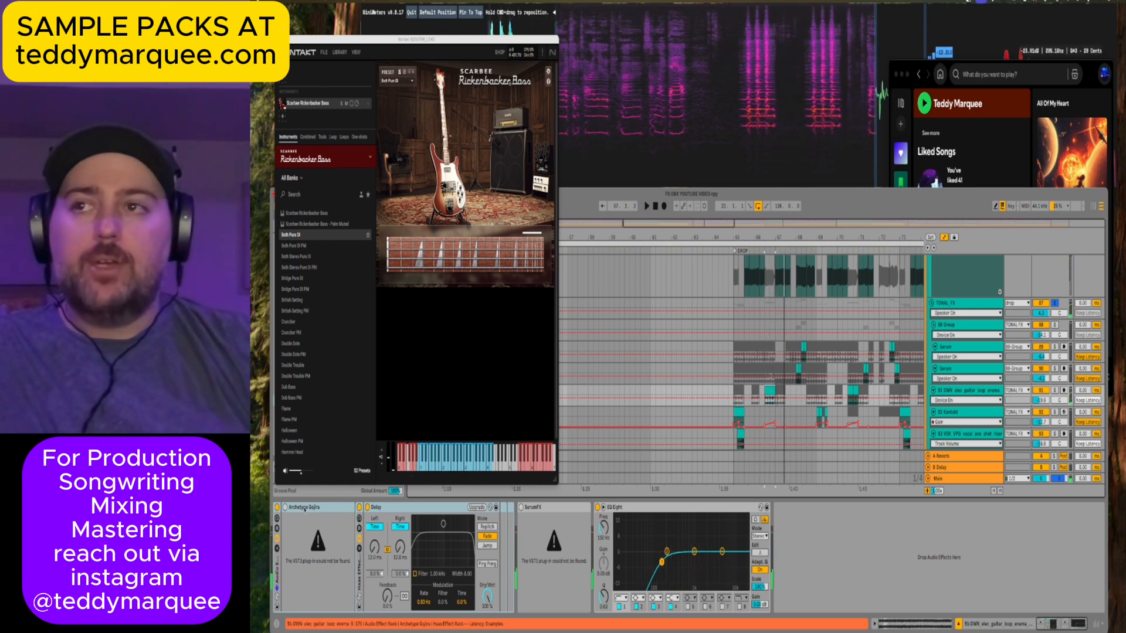
pyautogui.click(302, 508)
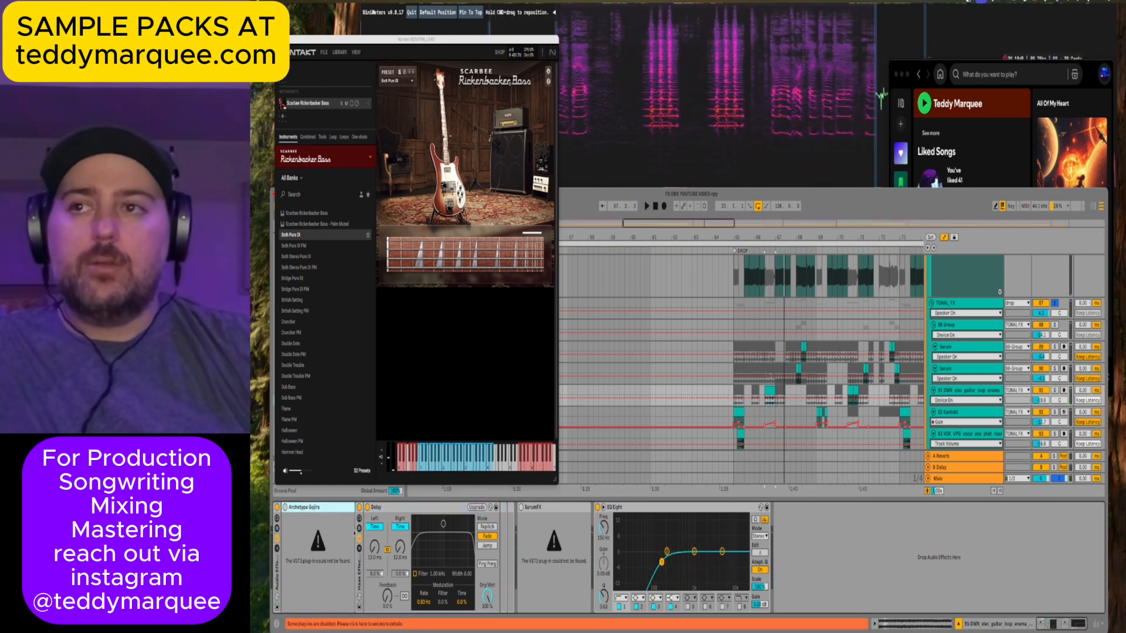
pyautogui.click(411, 508)
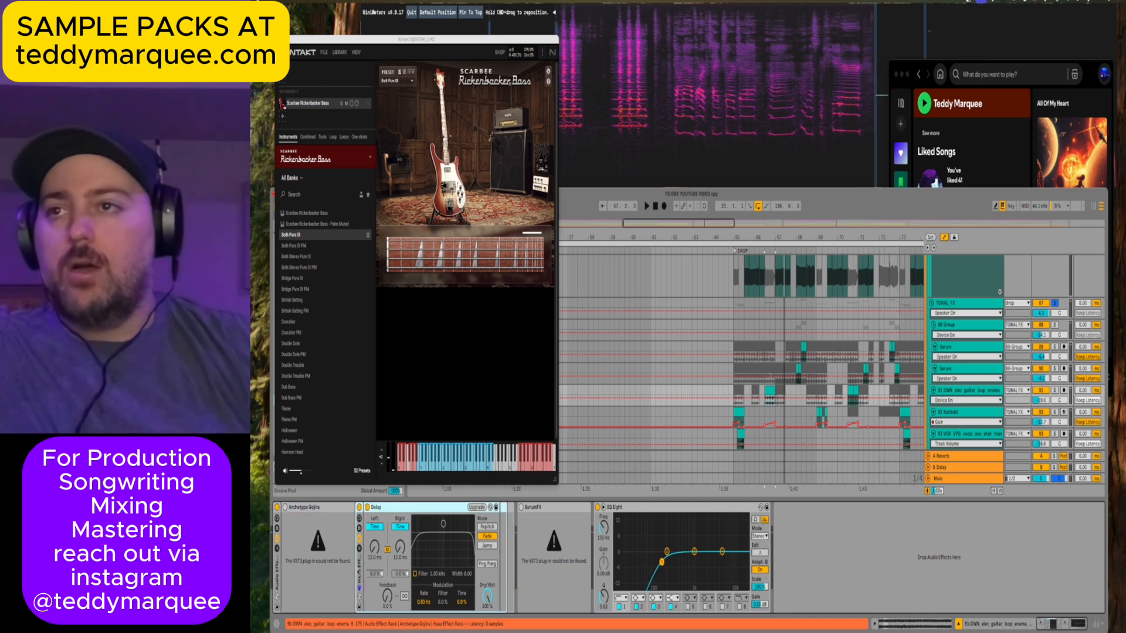
pyautogui.click(359, 549)
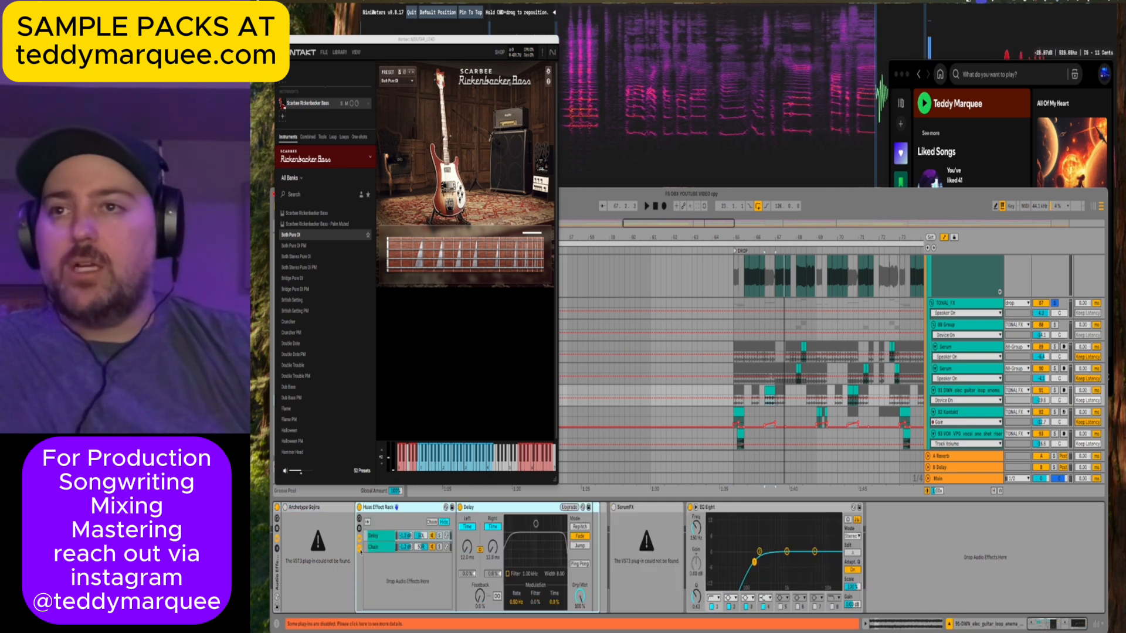
pyautogui.click(644, 514)
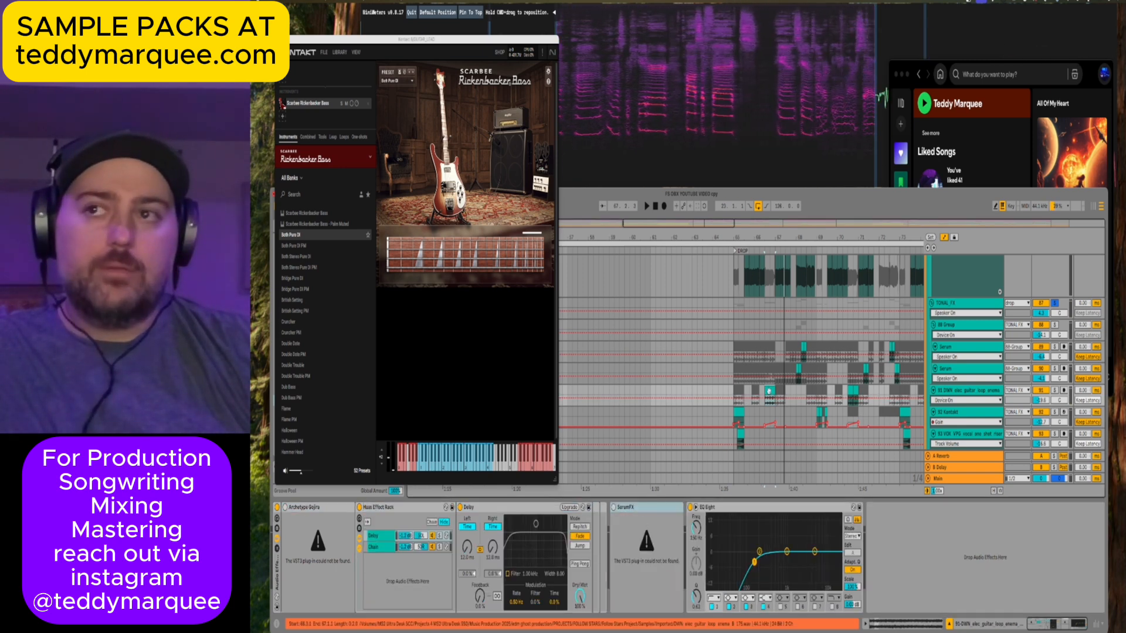
# Hide the plug-in windows, play the highlighted guitar clip and unsolo the TONAL FX group to hear it in the mix.
pyautogui.press('space')
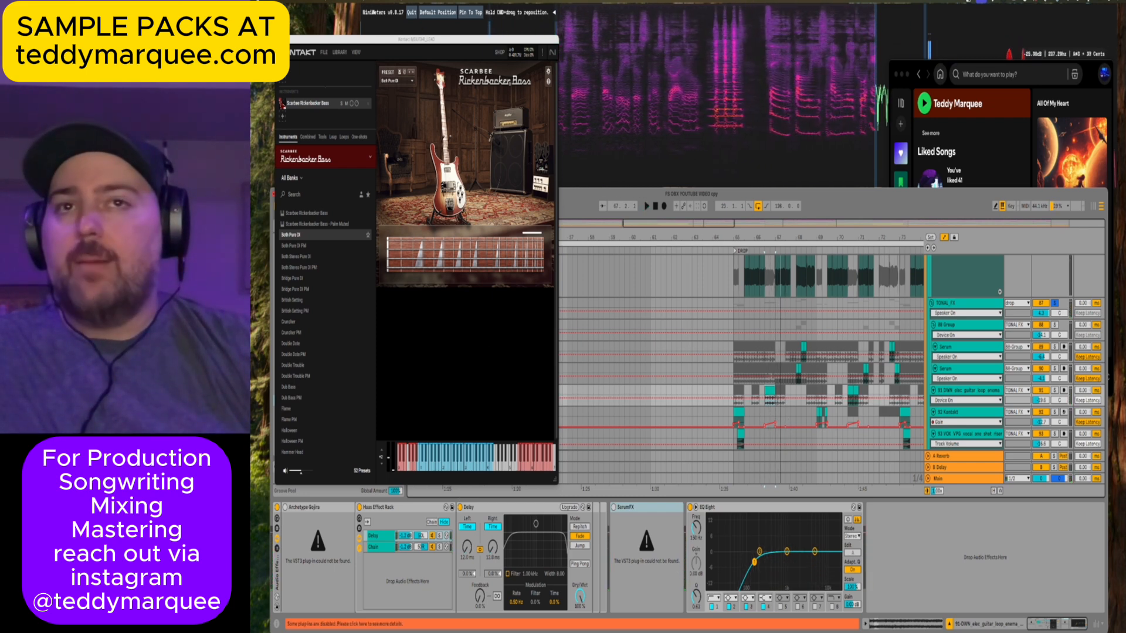
pyautogui.press('super+alt+p')
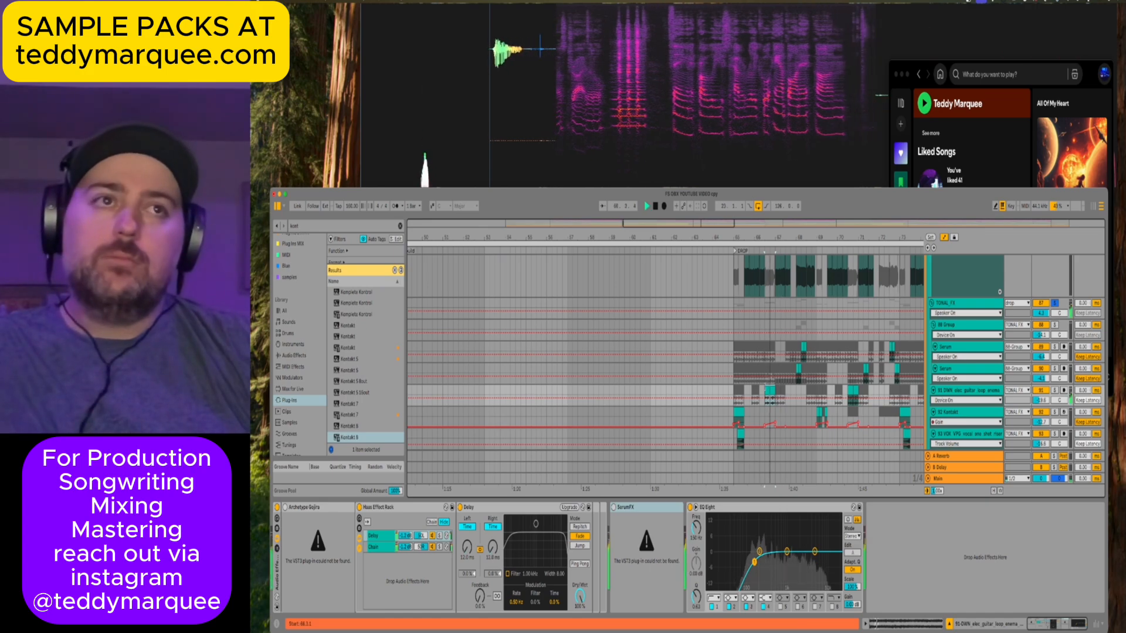
pyautogui.click(1054, 303)
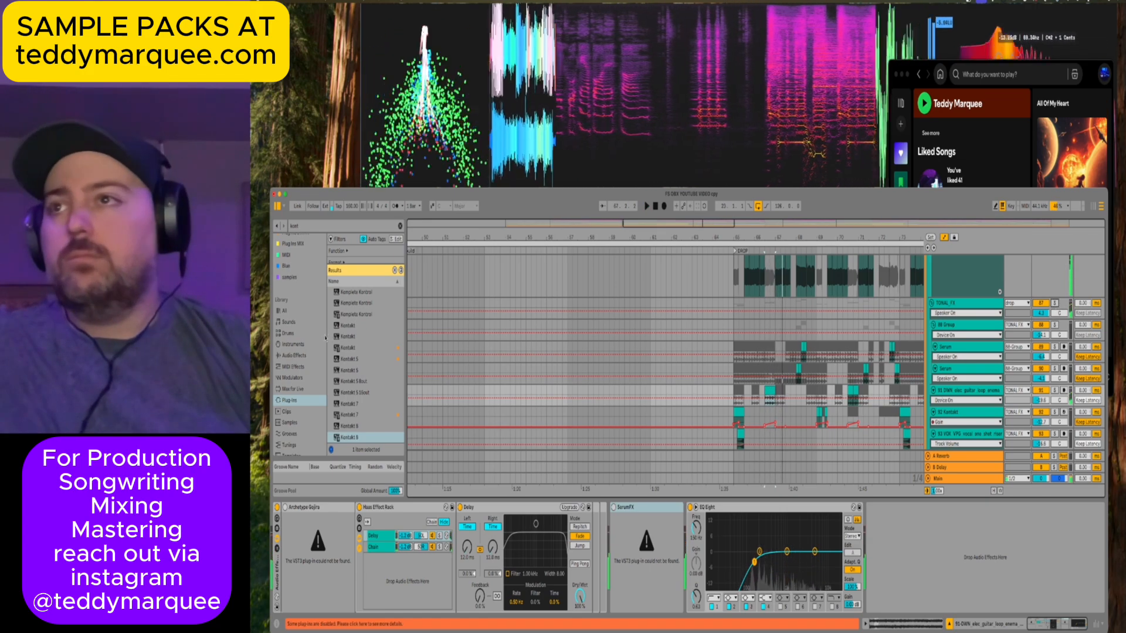
# Search the browser's plug-ins for "guitar" and insert Guitar Rig 6 directly after the missing Archetype Gojira on the electric guitar loop track.
pyautogui.click(345, 226)
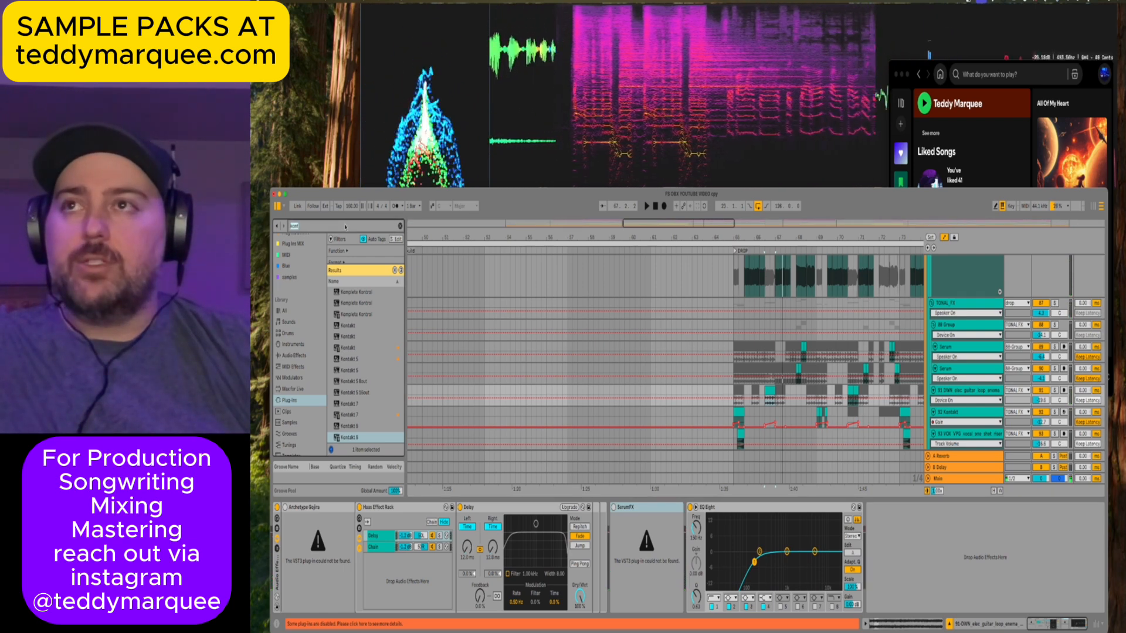
pyautogui.write('guitar')
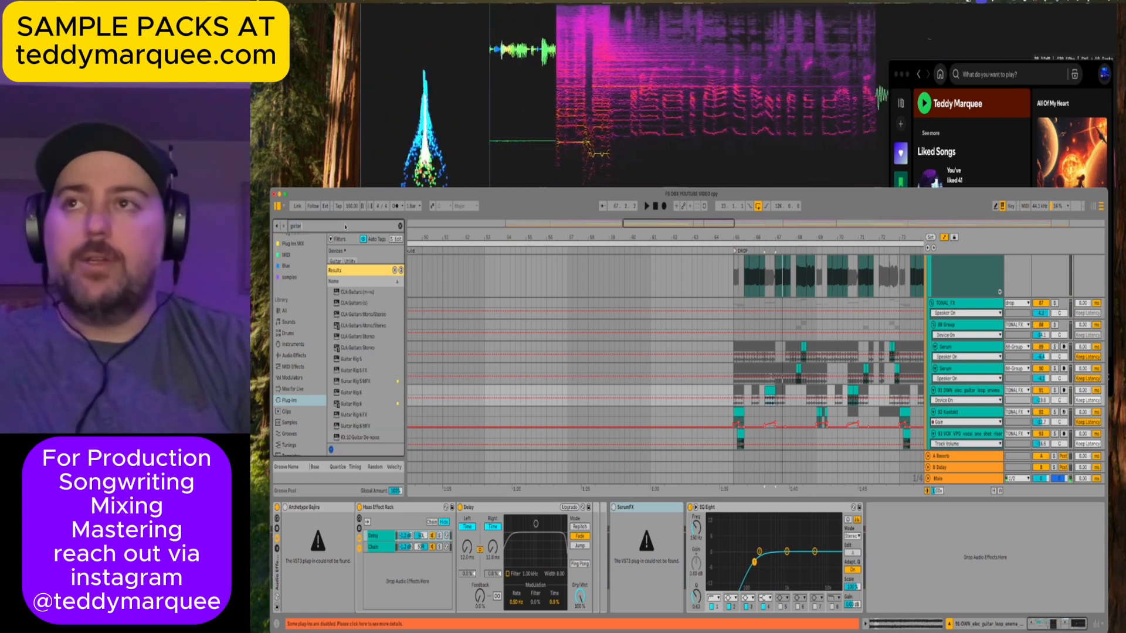
pyautogui.click(357, 404)
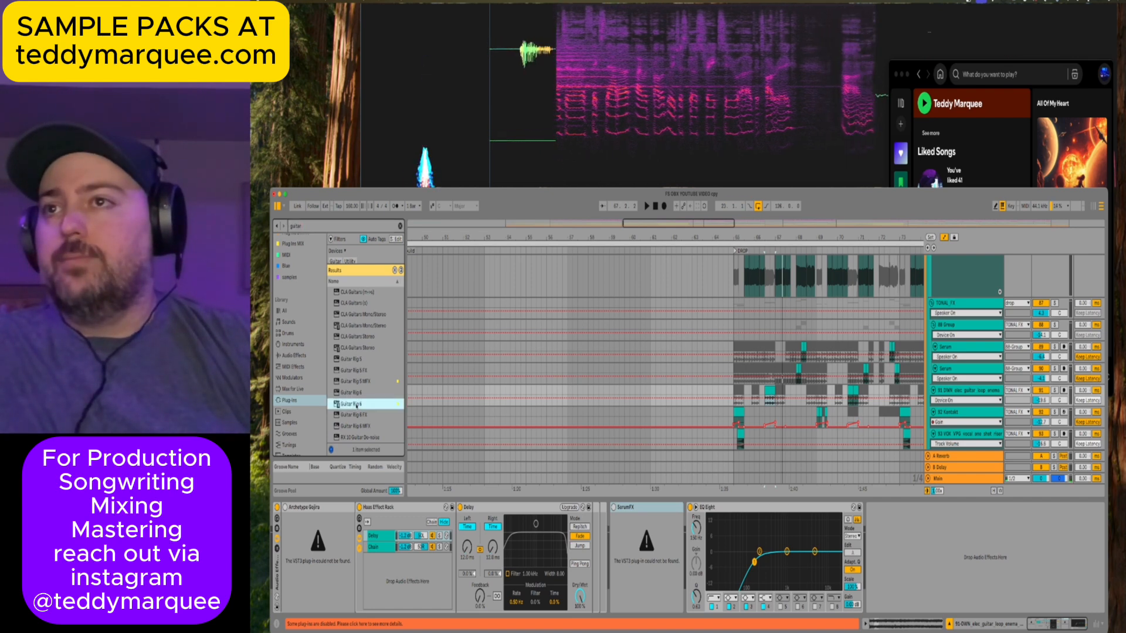
pyautogui.moveTo(352, 406); pyautogui.dragTo(359, 534)
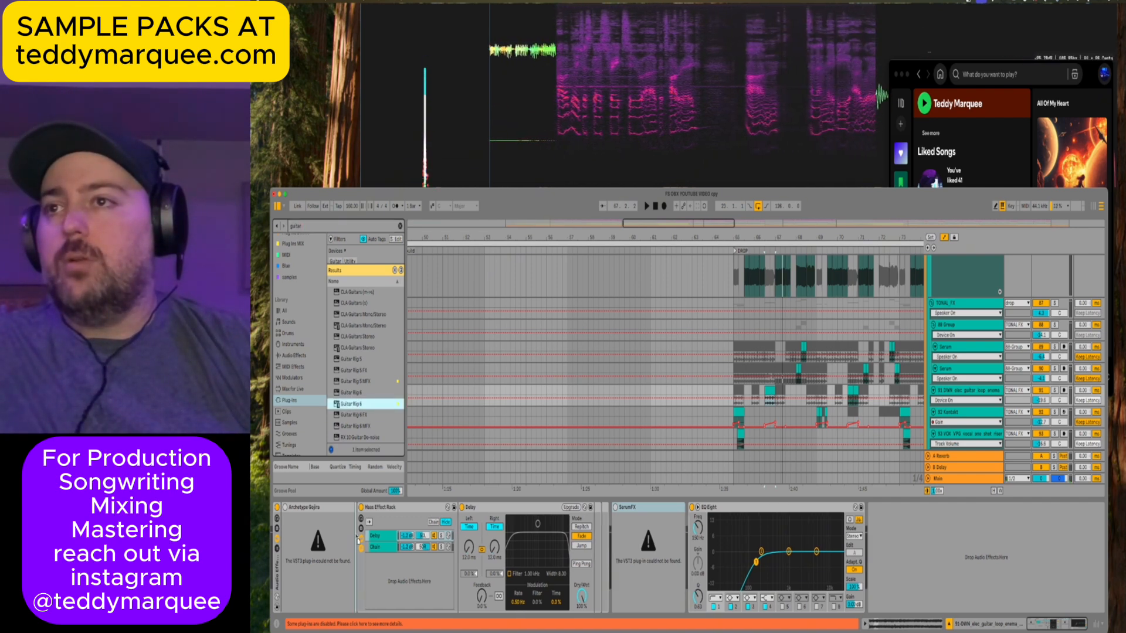
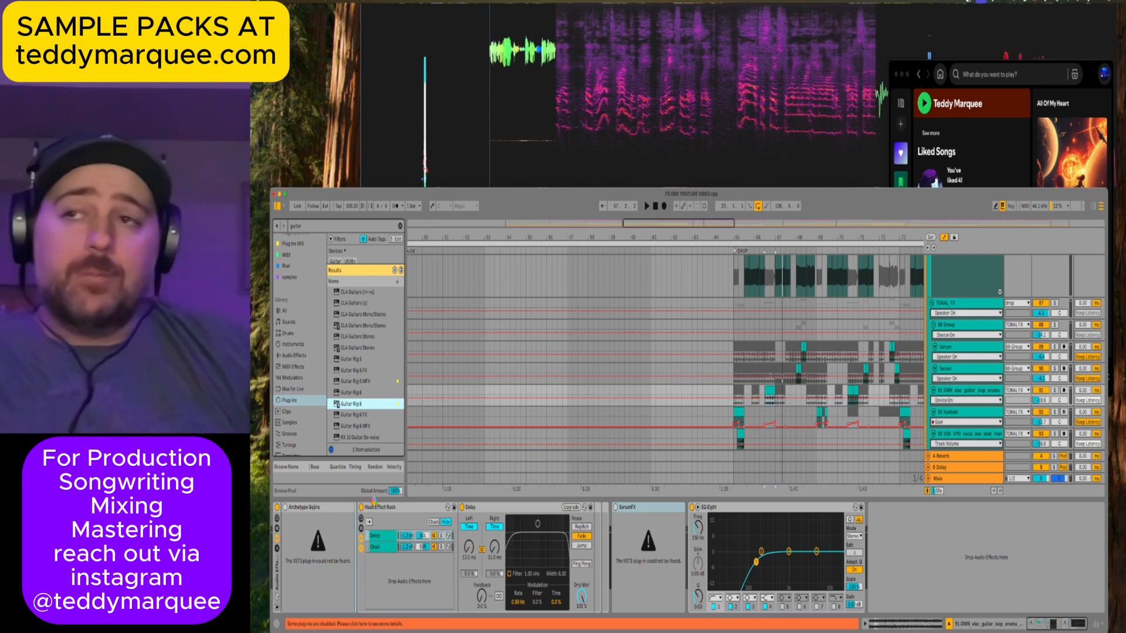
pyautogui.moveTo(373, 501); pyautogui.dragTo(374, 503)
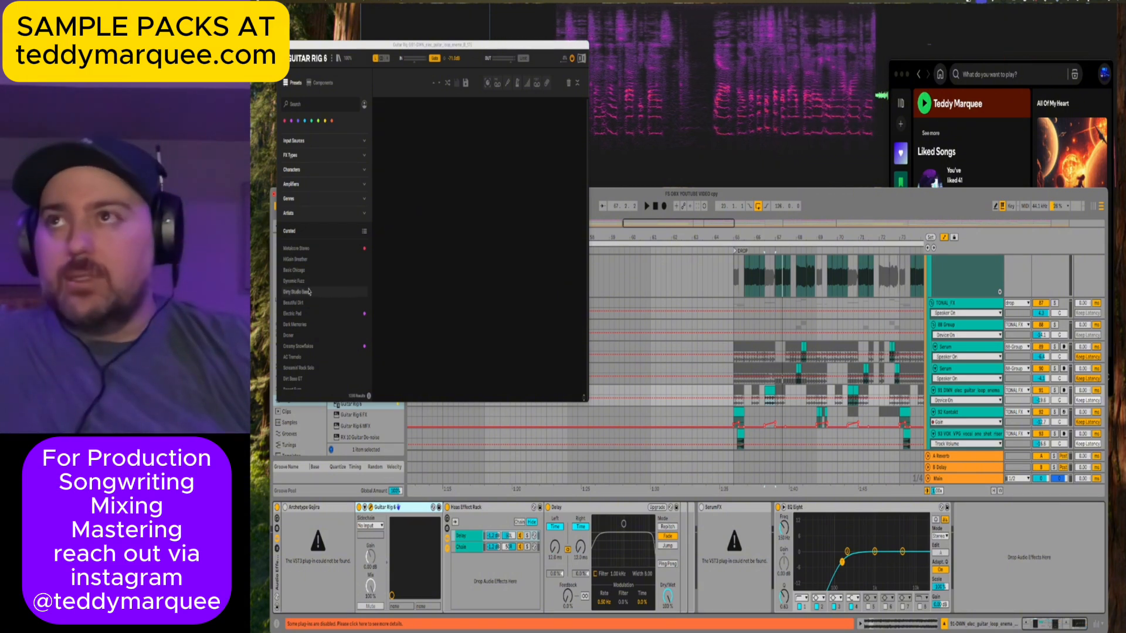
# Search the Guitar Rig presets for "all the", load All the Blink Things and audition it with the guitar loop track soloed.
pyautogui.click(301, 104)
pyautogui.write('all the')
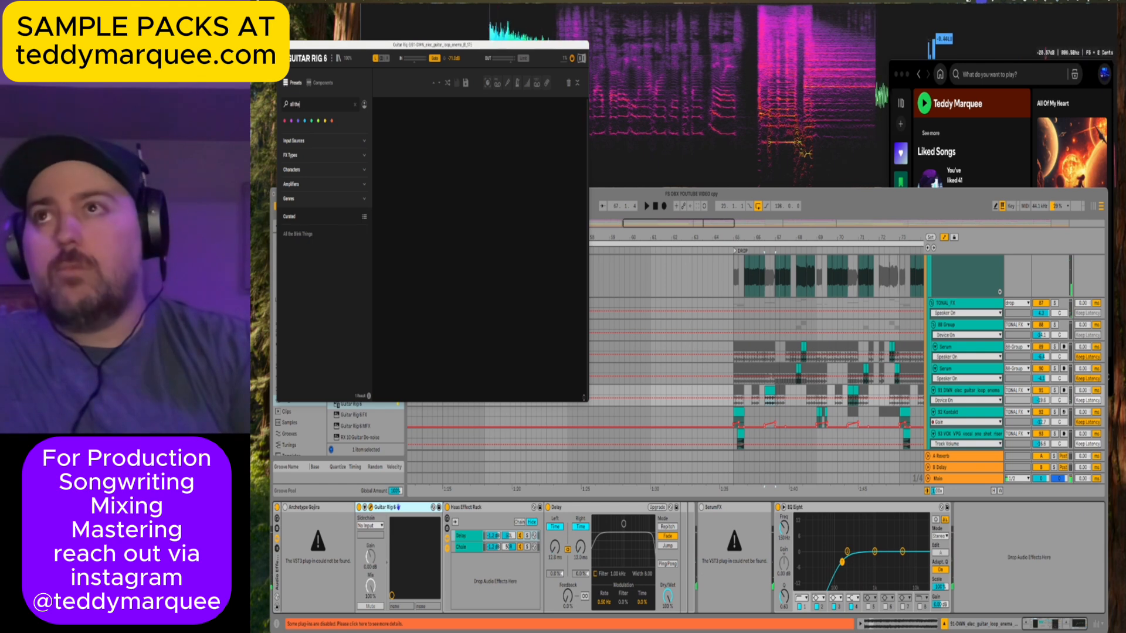
pyautogui.click(298, 234)
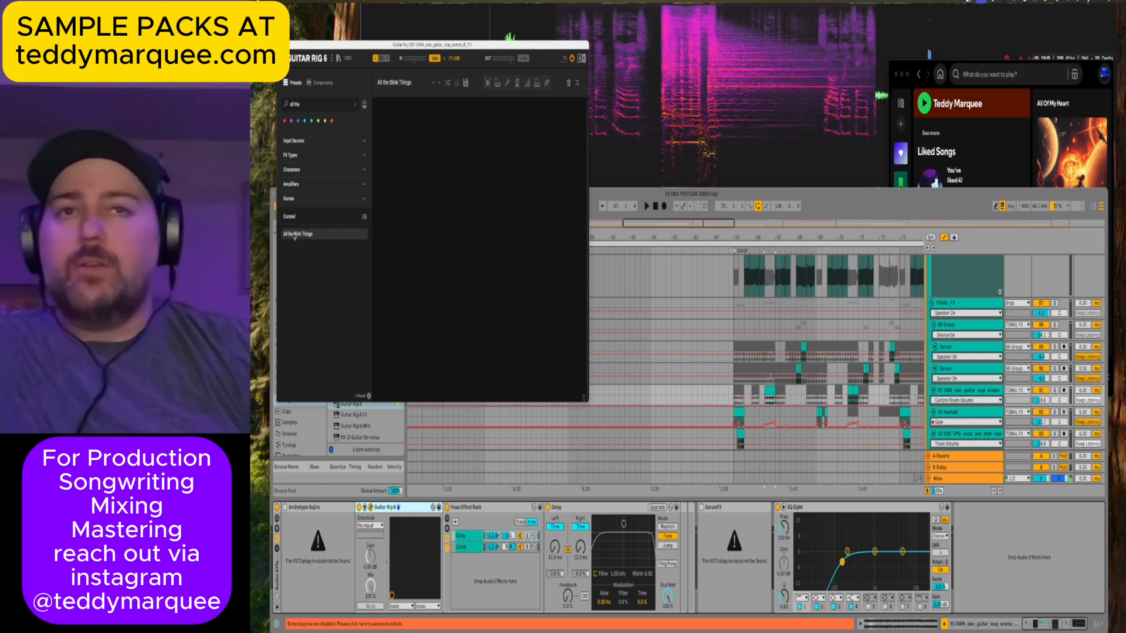
pyautogui.press('space')
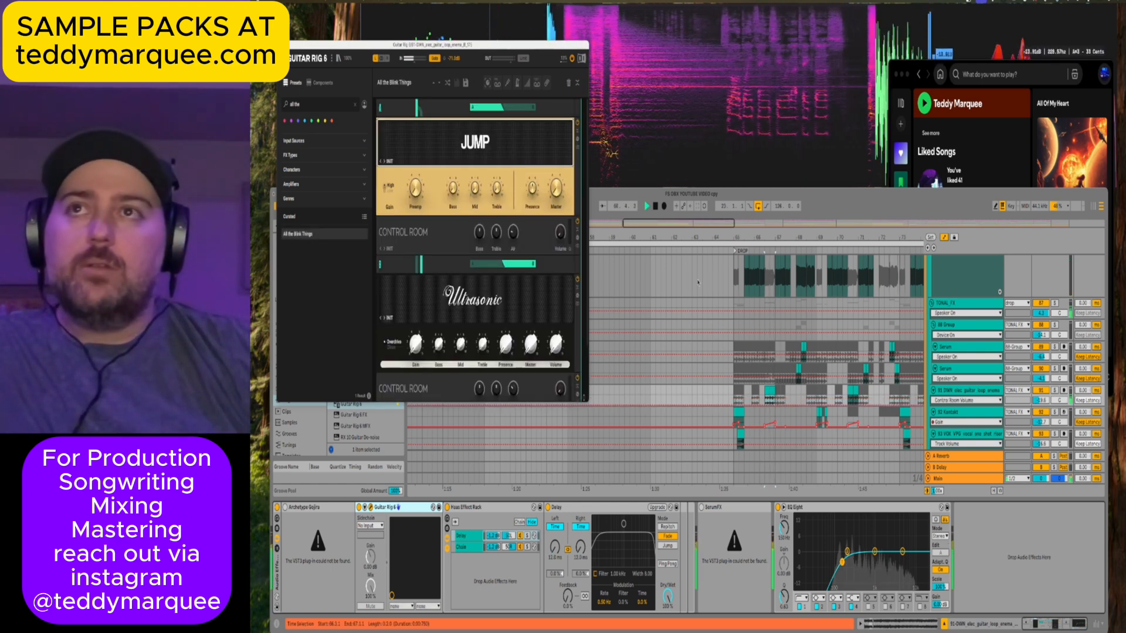
pyautogui.click(772, 312)
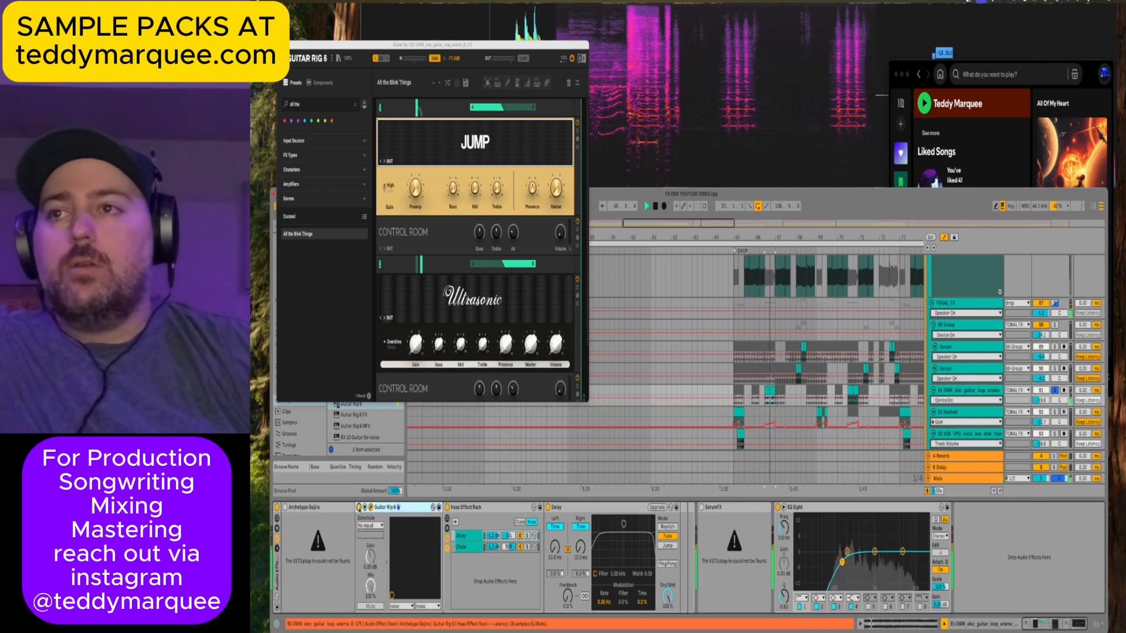
pyautogui.press('space')
# Clear the preset search, filter Guitar Rig presets by the red tag, load Metalcore Stereo and audition the guitar loop through it.
pyautogui.click(285, 122)
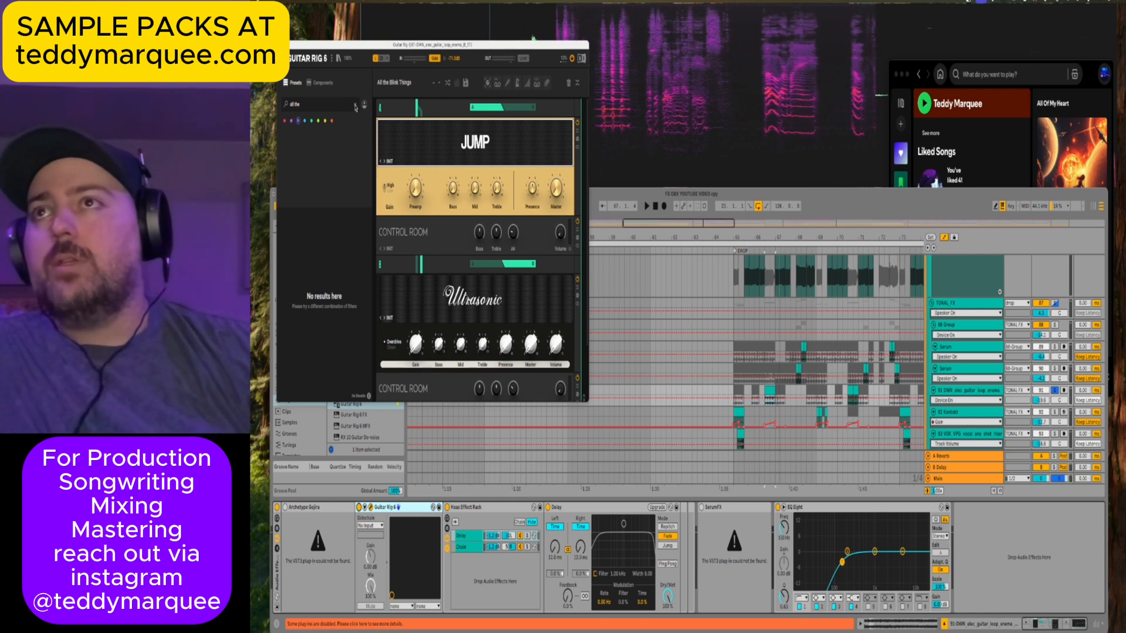
pyautogui.click(285, 121)
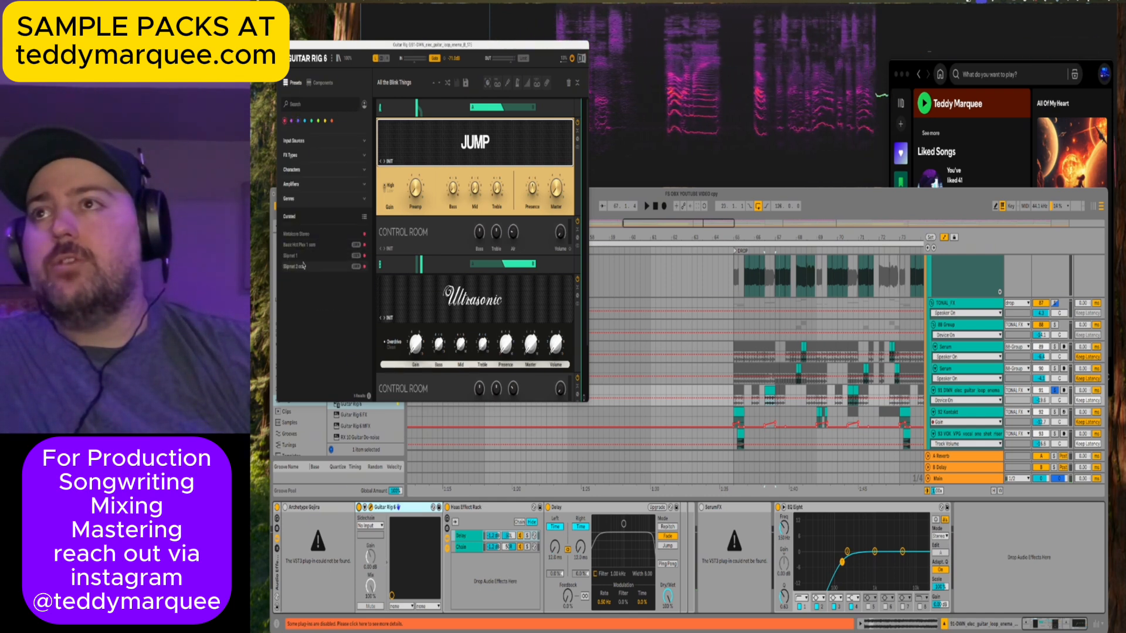
pyautogui.click(297, 234)
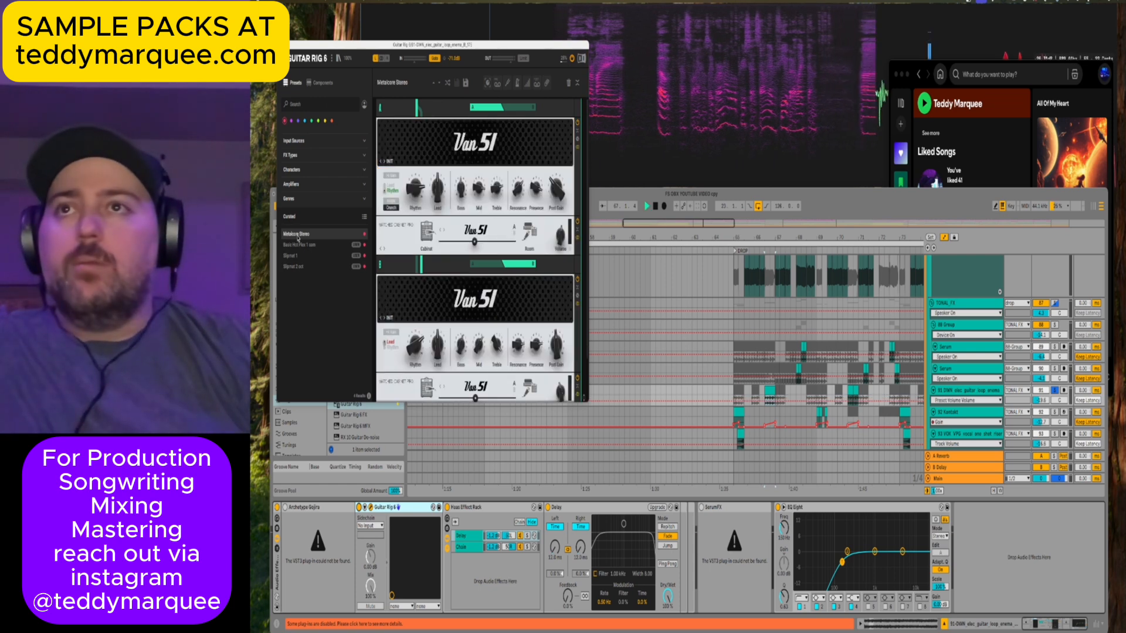
pyautogui.click(901, 295)
pyautogui.press('space')
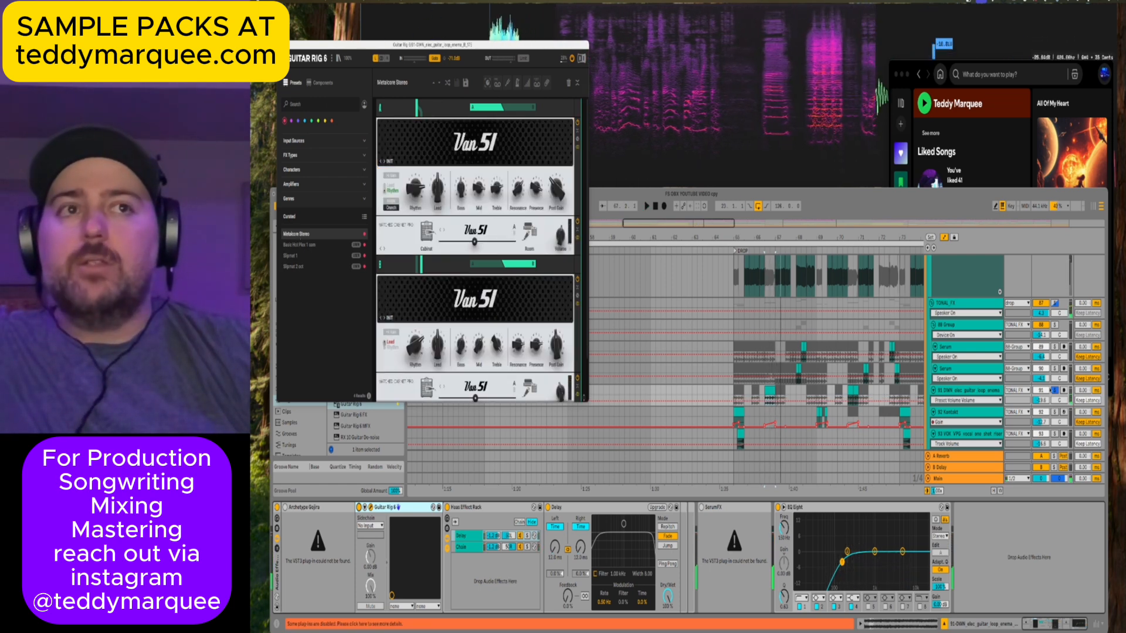
# Play the full mix from the start of the drop and compare the guitar loop with Guitar Rig 6 bypassed and active.
pyautogui.click(739, 388)
pyautogui.press('space')
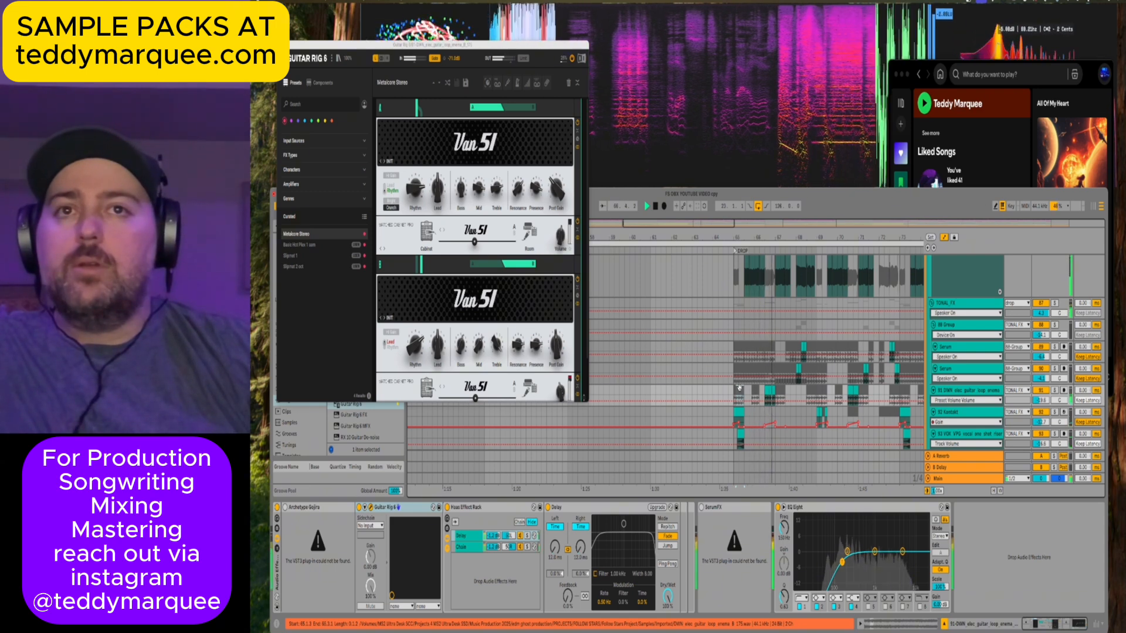
pyautogui.click(734, 391)
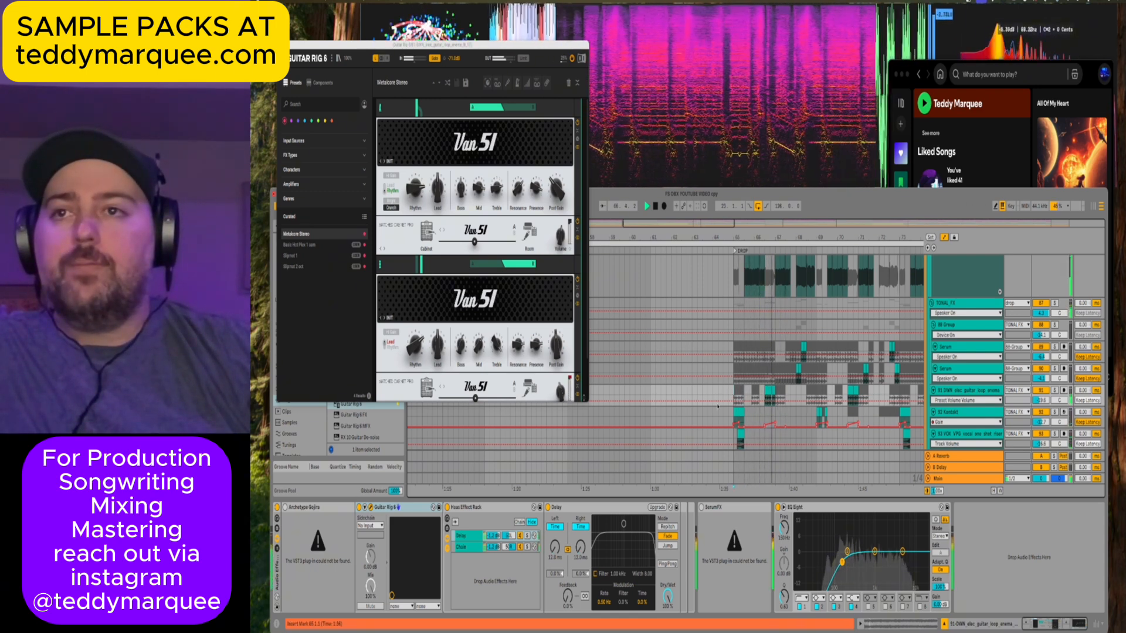
pyautogui.press('space')
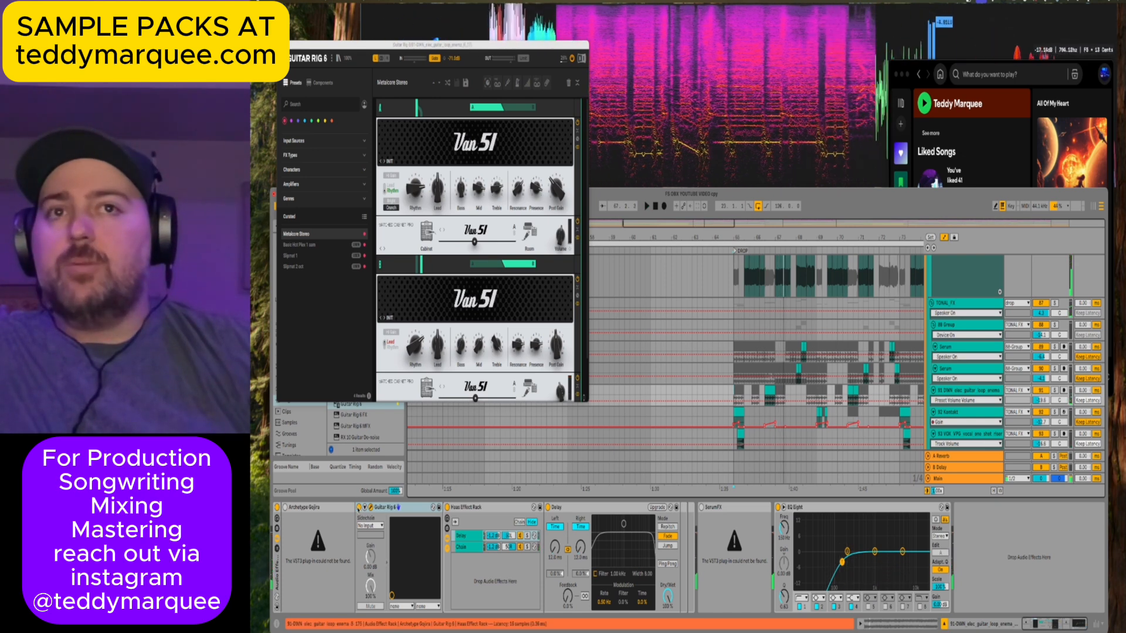
pyautogui.press('space')
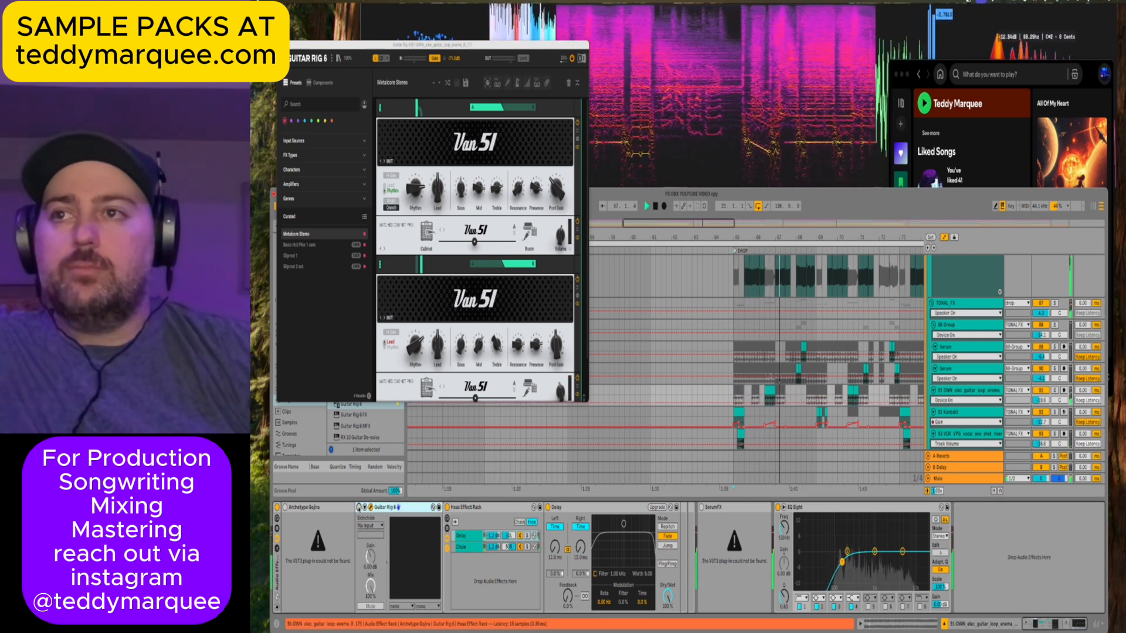
pyautogui.press('space')
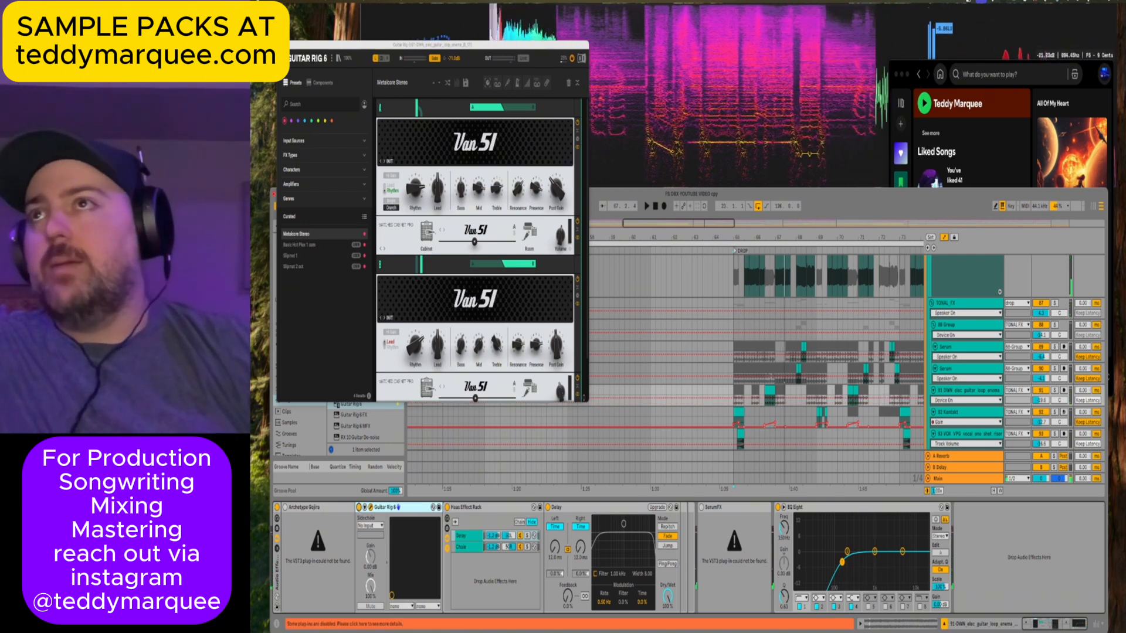
# Hide the plug-in window and play the full mix from the guitar loop's first highlighted clip.
pyautogui.hotkey('ctrl', 'alt', 'p')
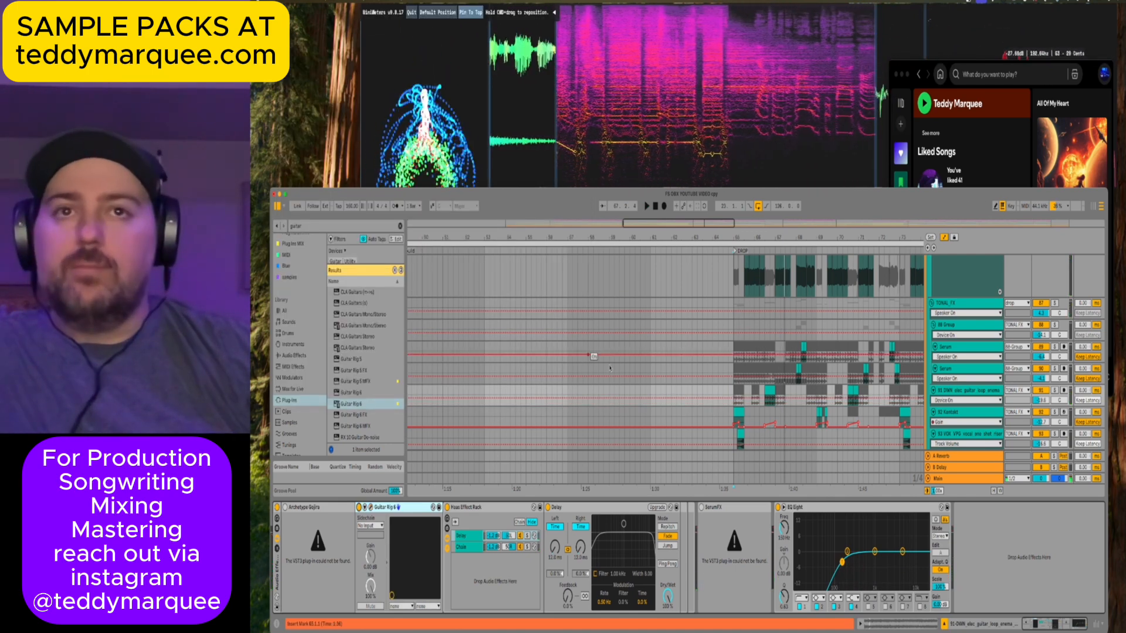
pyautogui.click(764, 389)
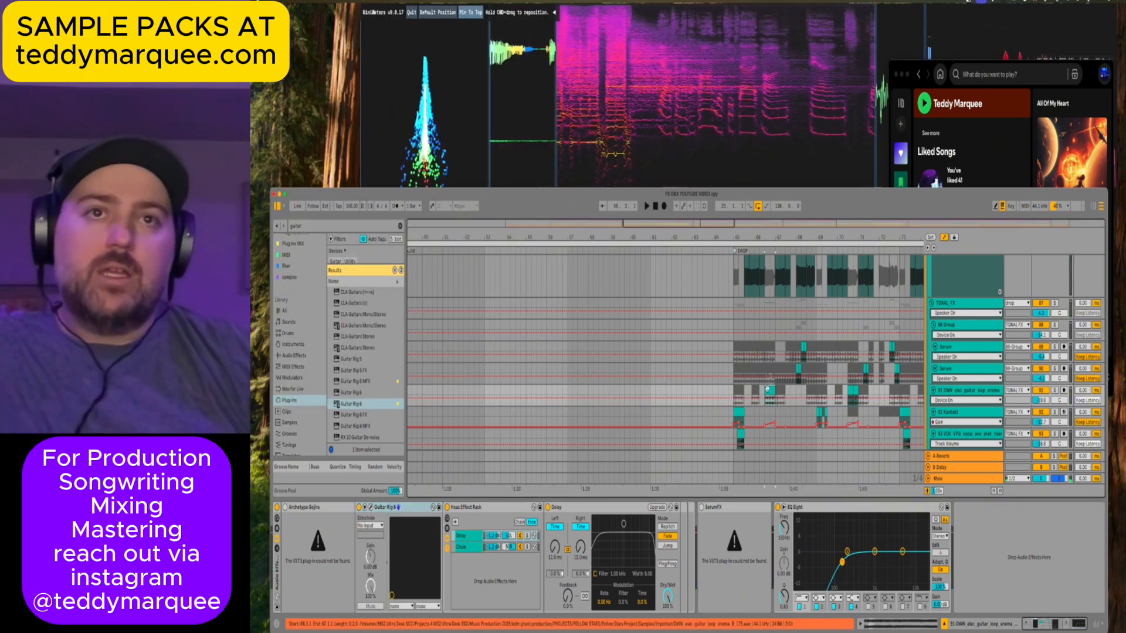
pyautogui.hscroll(3, 766, 389)
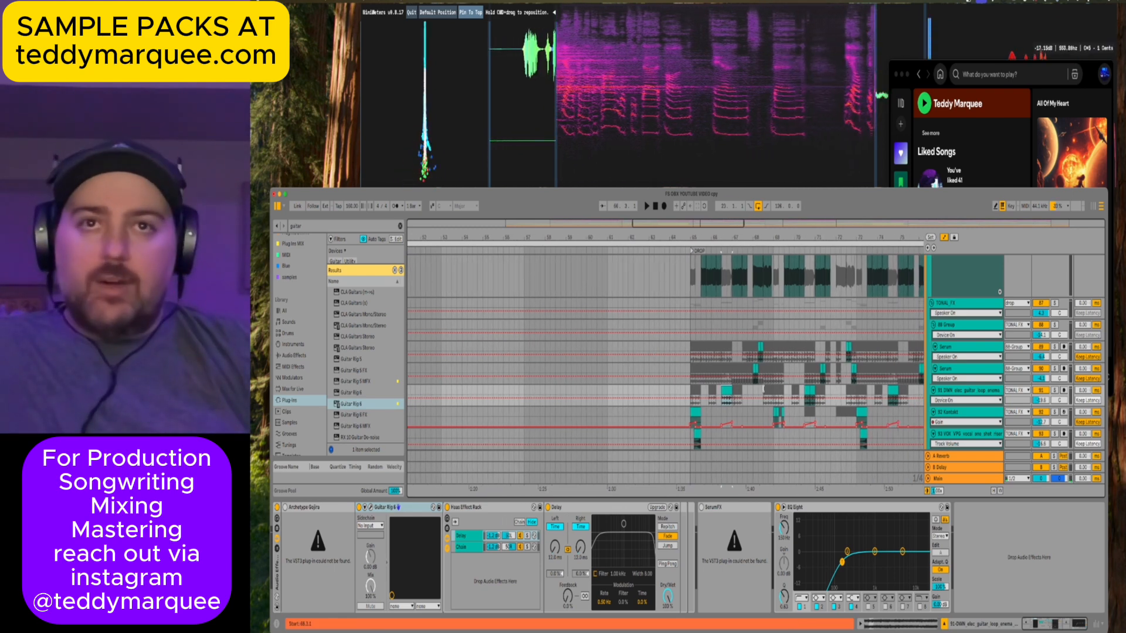
pyautogui.click(741, 418)
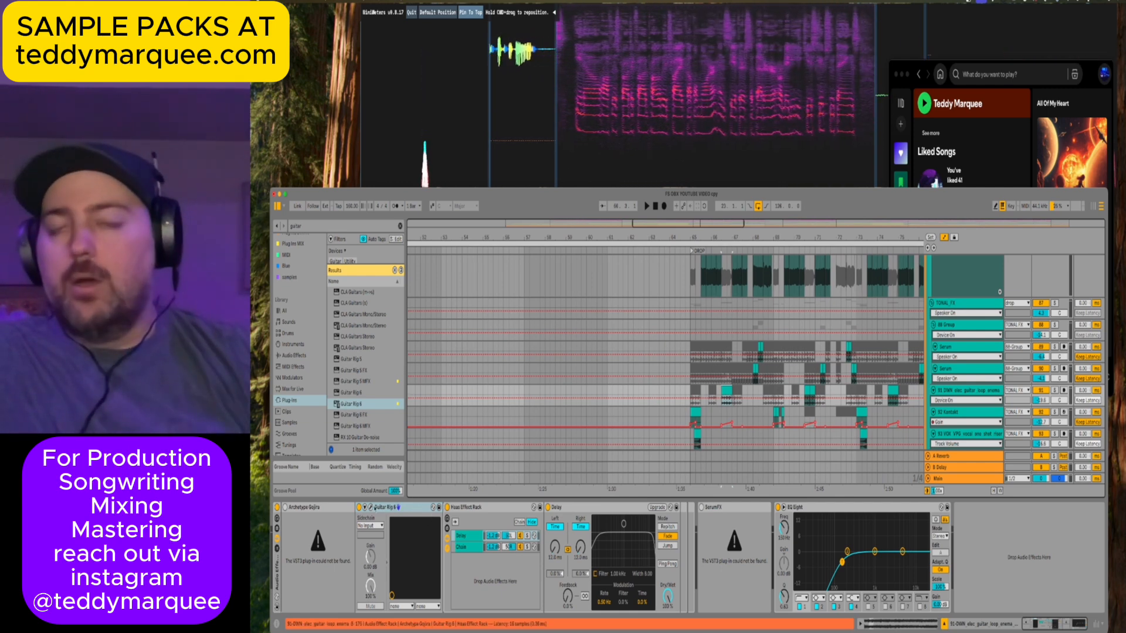
pyautogui.press('space')
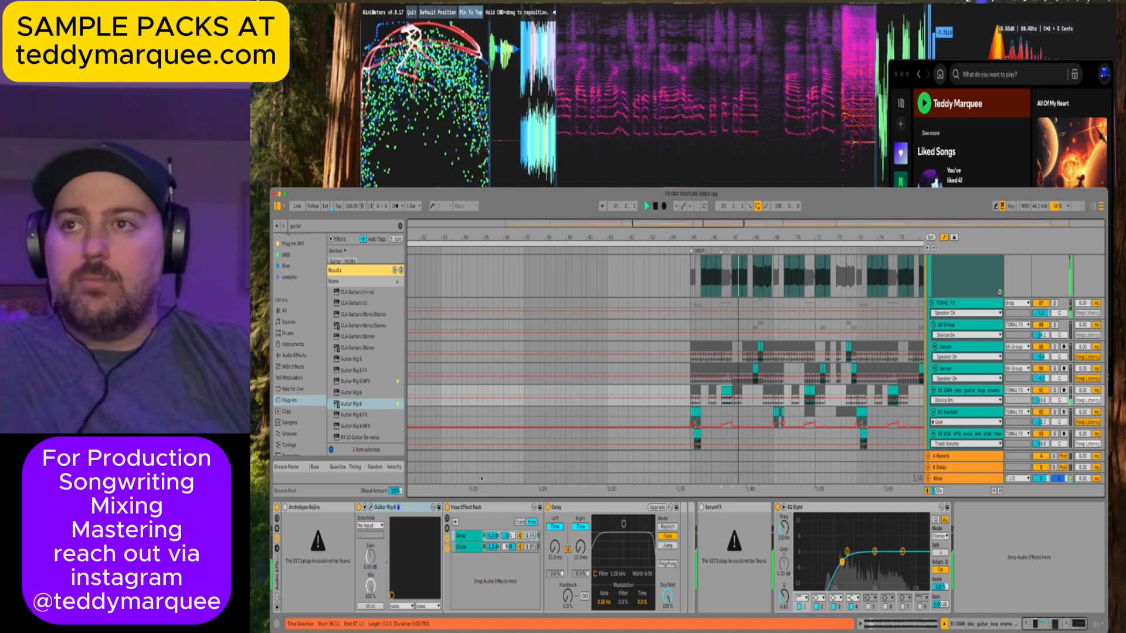
# Open Guitar Rig 6 on the guitar loop track and adjust the first Van 51 amp's treble, resonance and bass during playback.
pyautogui.click(370, 507)
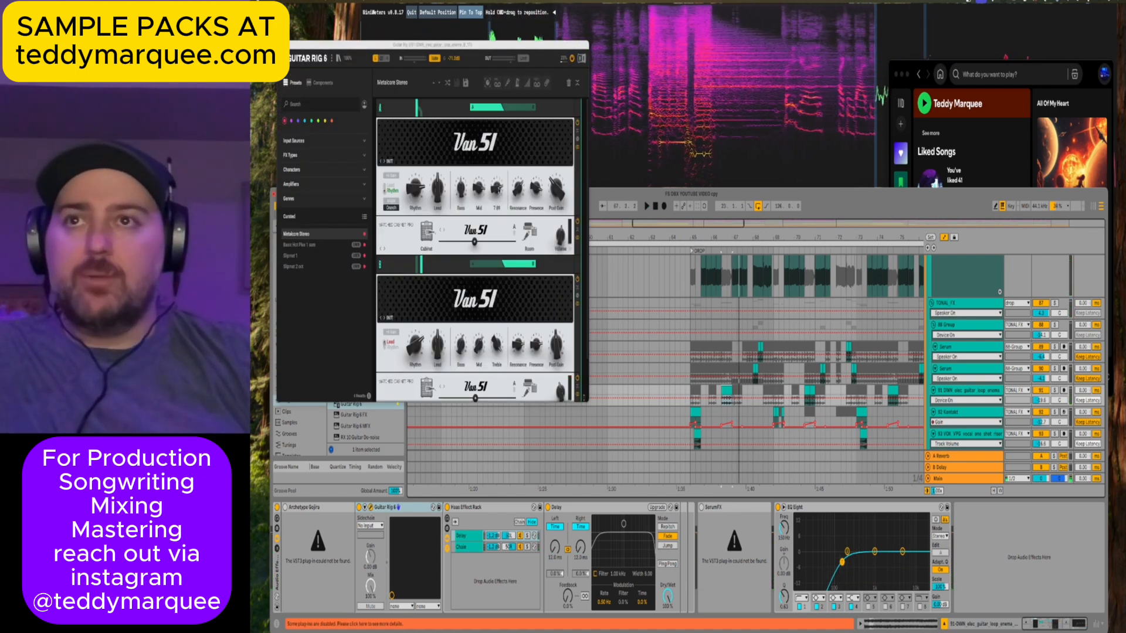
pyautogui.press('space')
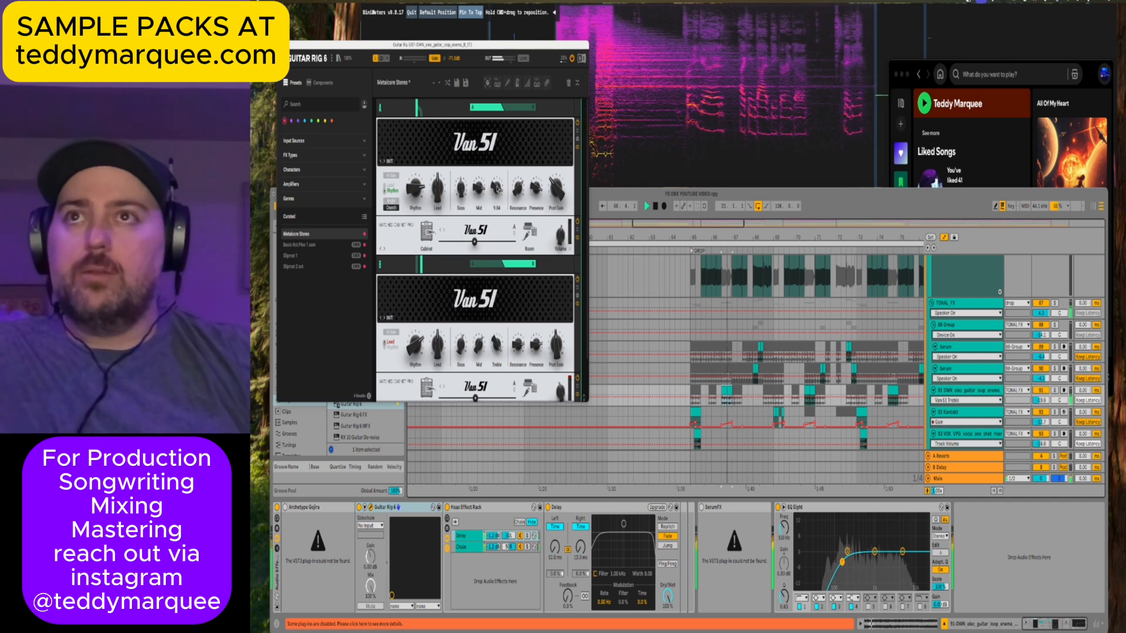
pyautogui.press('space')
pyautogui.press('space')
pyautogui.click(518, 186)
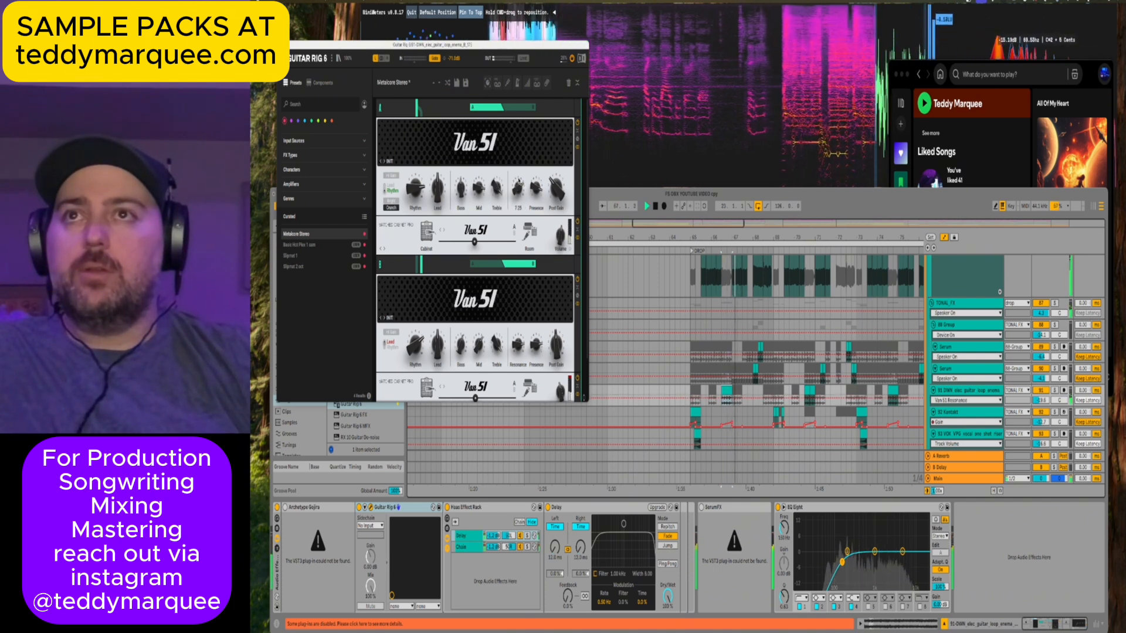
pyautogui.click(461, 188)
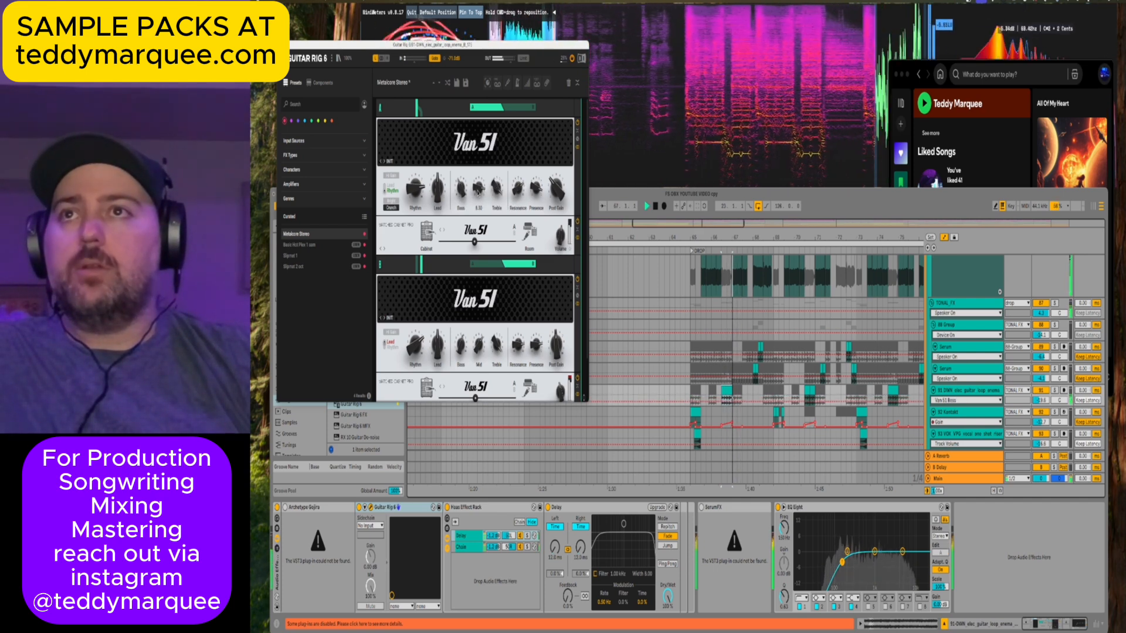
# Adjust the second Van 51 amp's mid during playback and boost the highs in the guitar loop's EQ Eight.
pyautogui.click(479, 346)
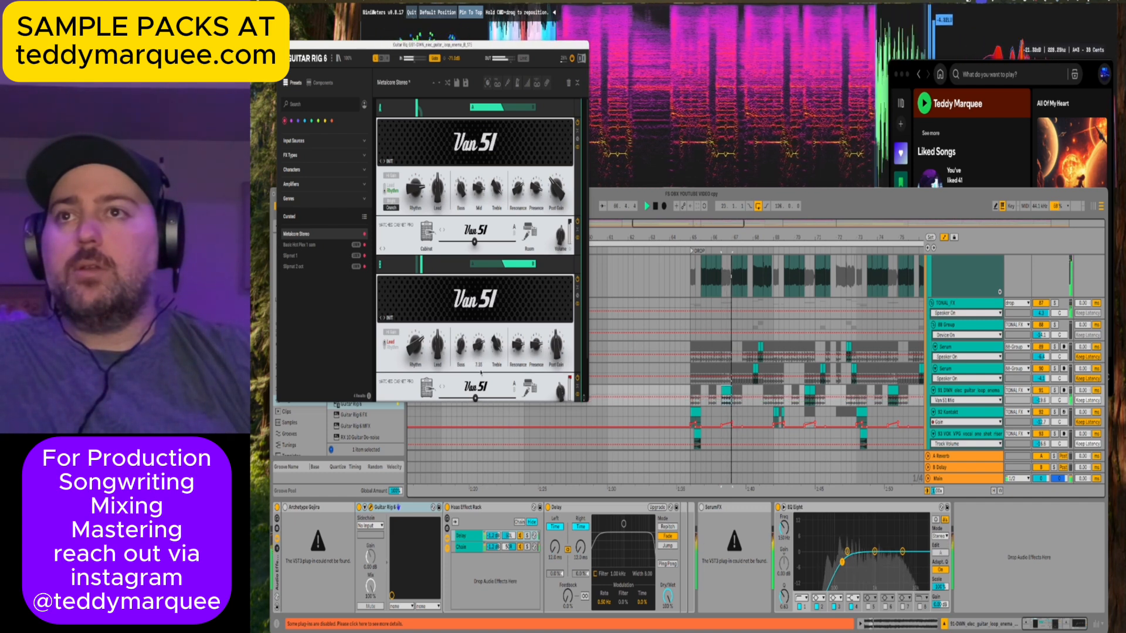
pyautogui.moveTo(480, 373); pyautogui.dragTo(481, 328)
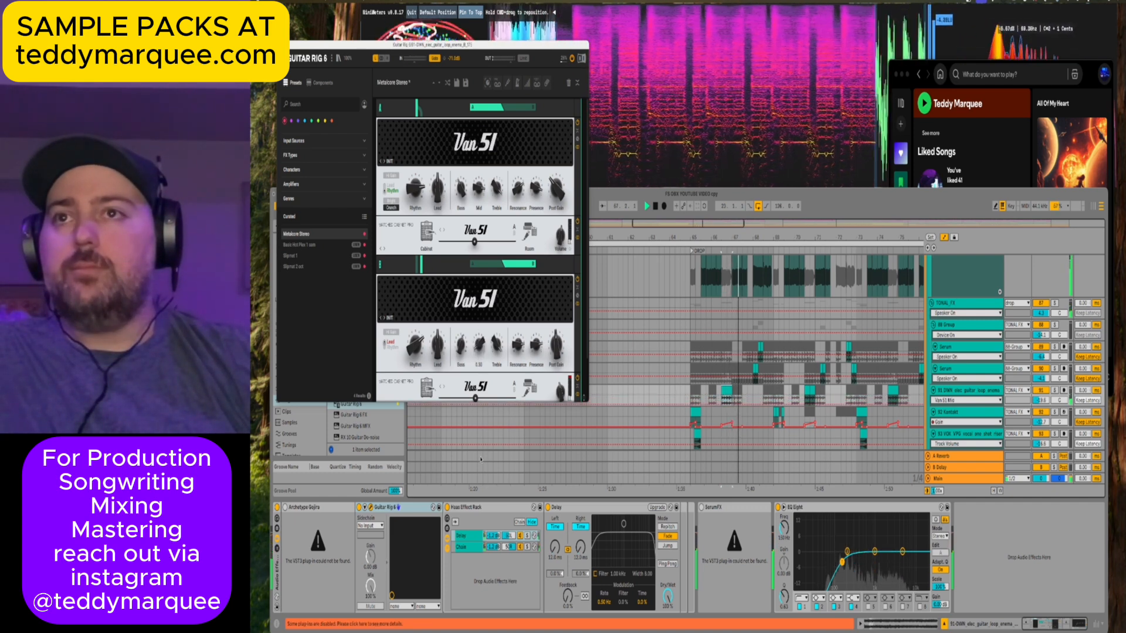
pyautogui.scroll(-2, 475, 282)
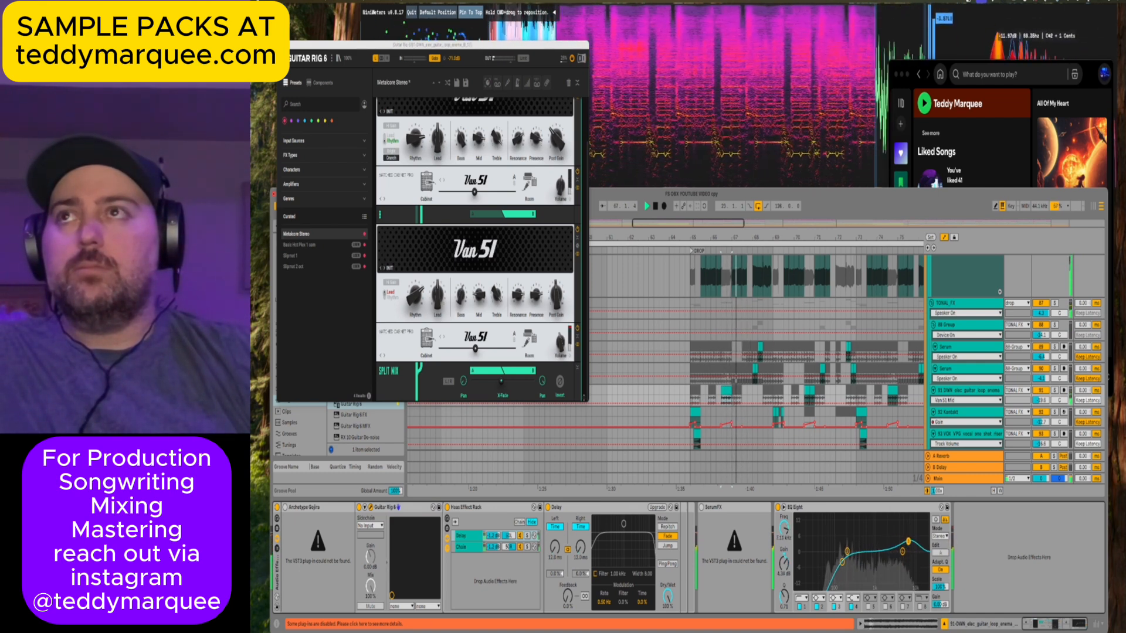
# Hide the Guitar Rig 6 window and audition the guitar loop track from its clips in the drop.
pyautogui.click(757, 445)
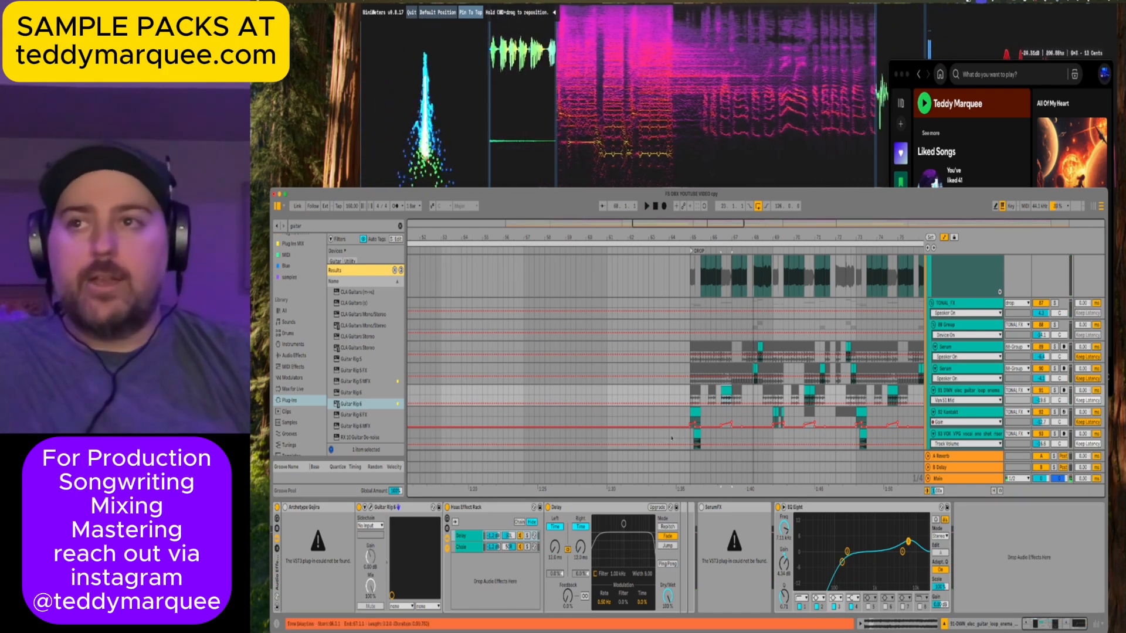
pyautogui.click(551, 401)
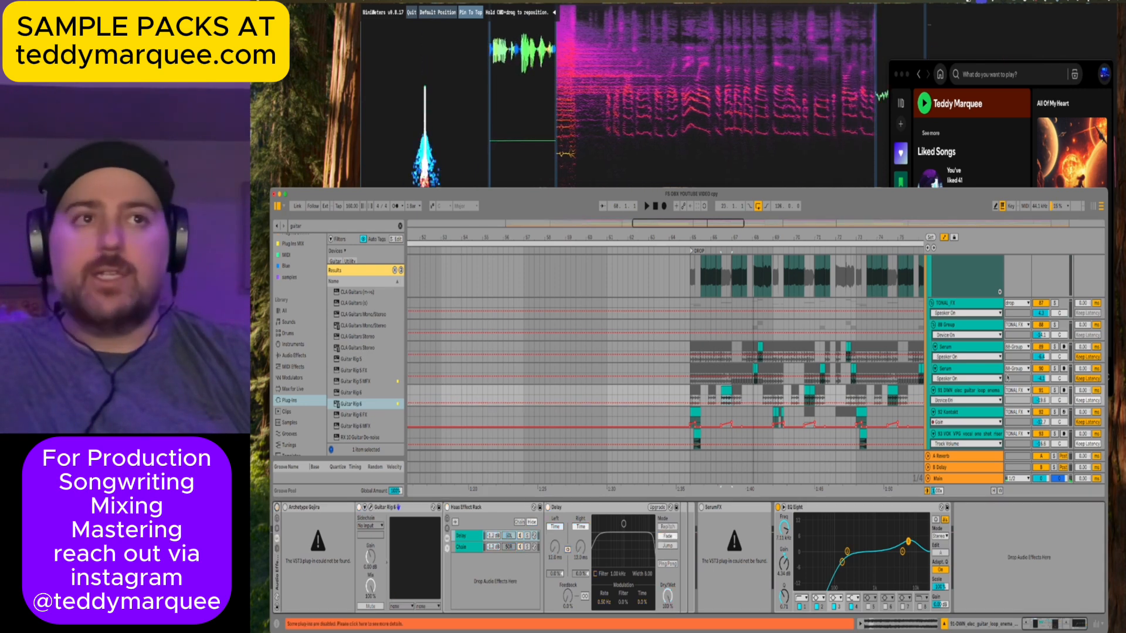
pyautogui.click(1054, 391)
pyautogui.press('space')
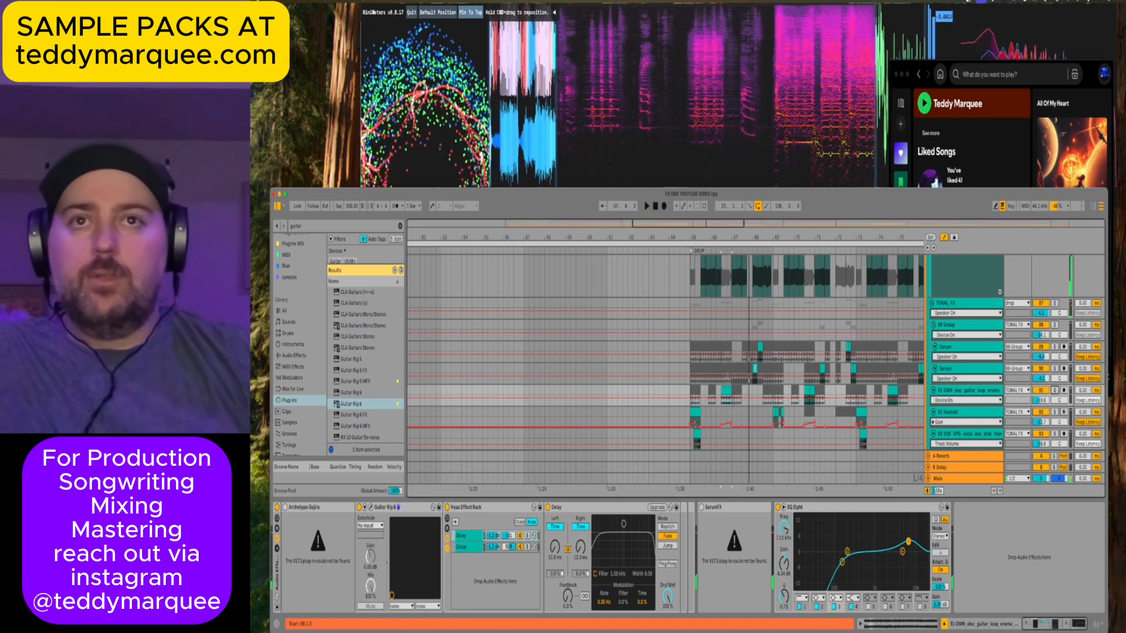
# Audition the TONAL FX group and its upper Serum track in solo, then select the Kontakt clip near bar 69.
pyautogui.click(745, 370)
pyautogui.click(1053, 303)
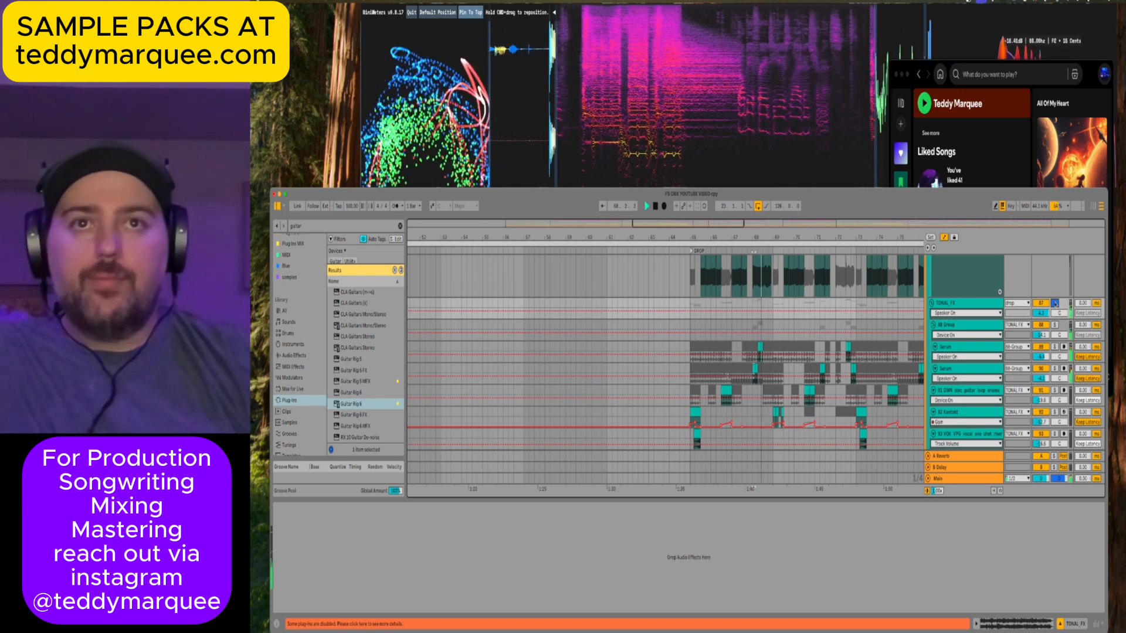
pyautogui.click(964, 371)
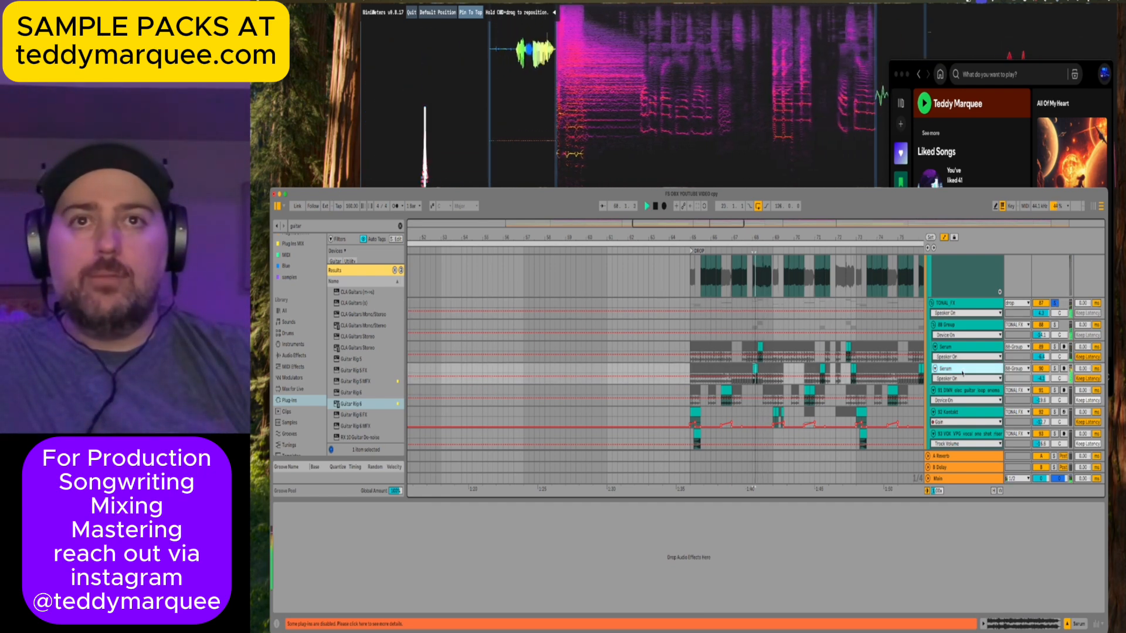
pyautogui.click(948, 347)
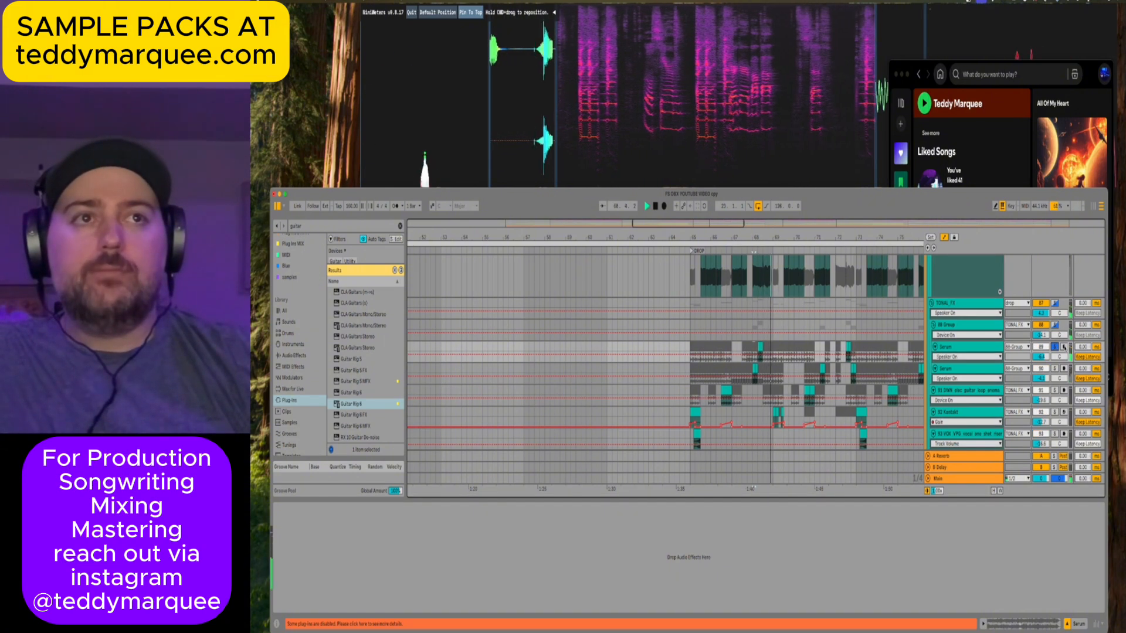
pyautogui.scroll(-2, 763, 370)
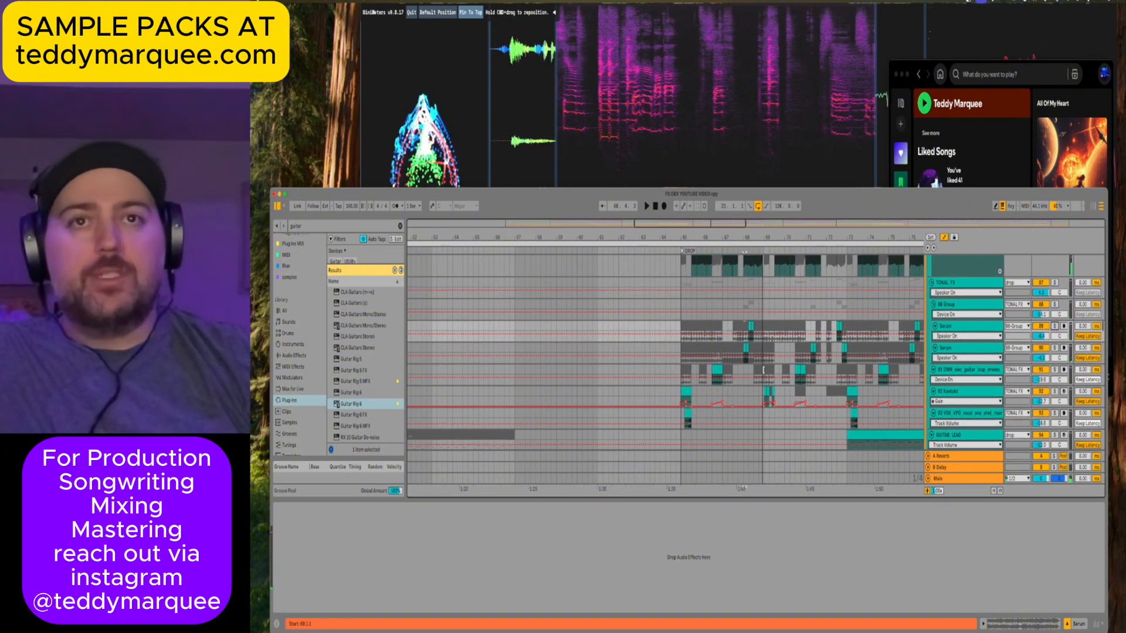
pyautogui.click(766, 393)
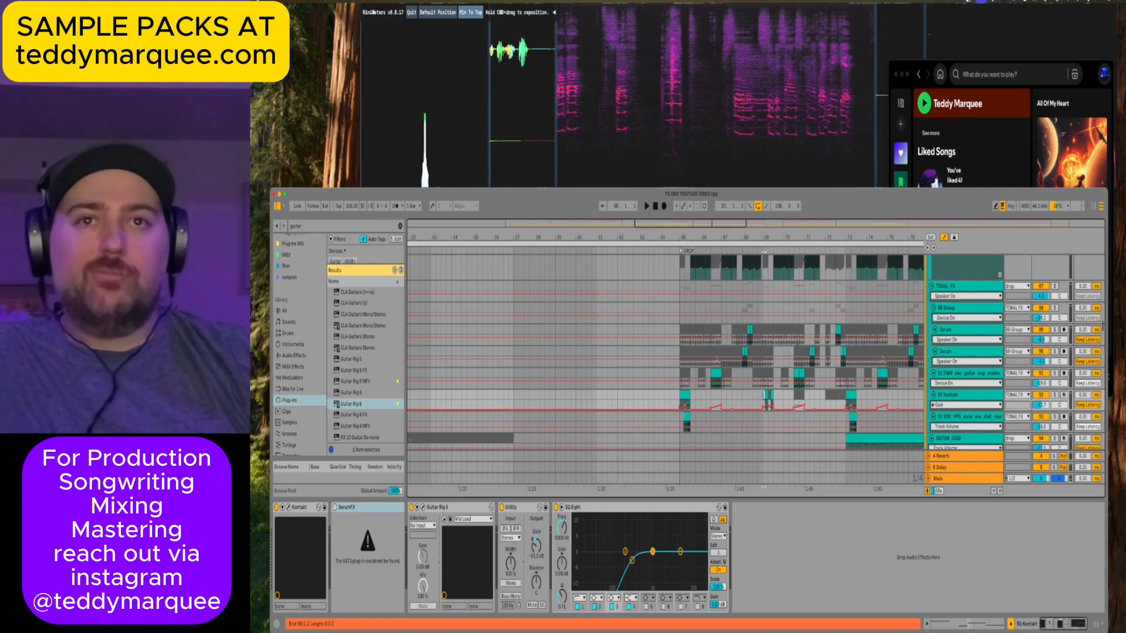
# Play the full mix from the 88 Group's first clips and compare it with the TONAL FX group muted and active.
pyautogui.scroll(1, 736, 307)
pyautogui.click(742, 310)
pyautogui.press('space')
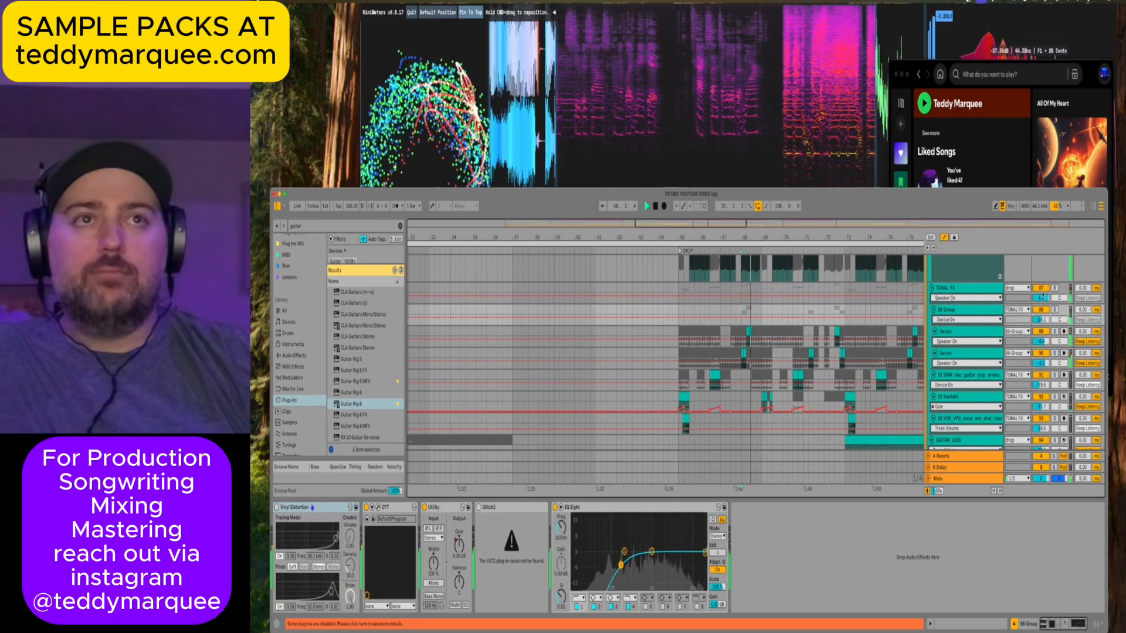
pyautogui.click(1041, 288)
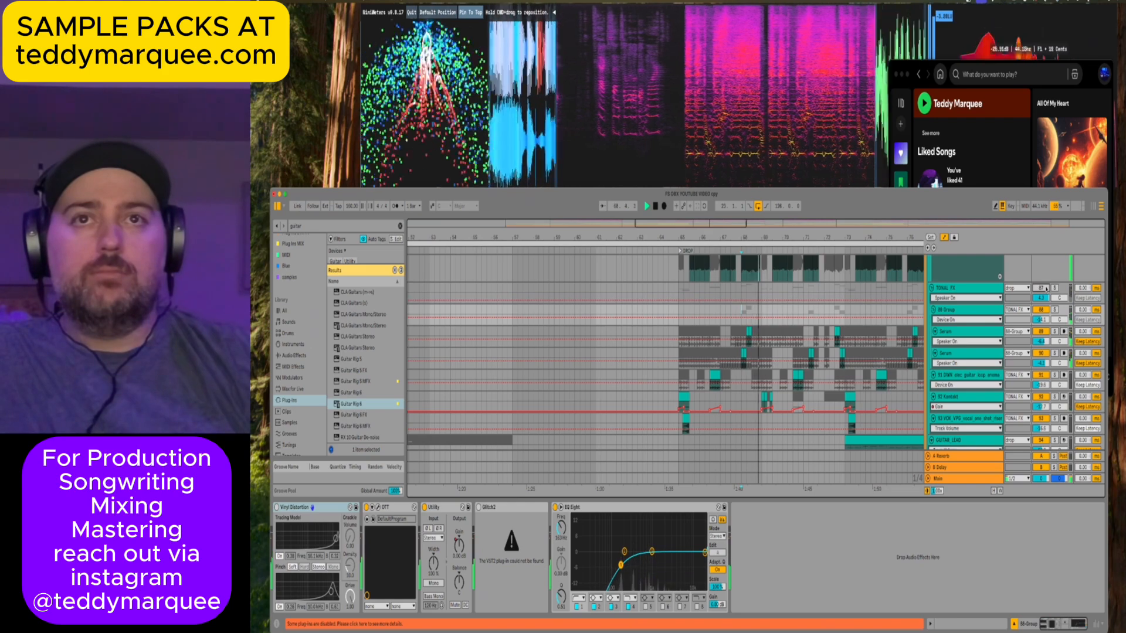
pyautogui.click(1041, 288)
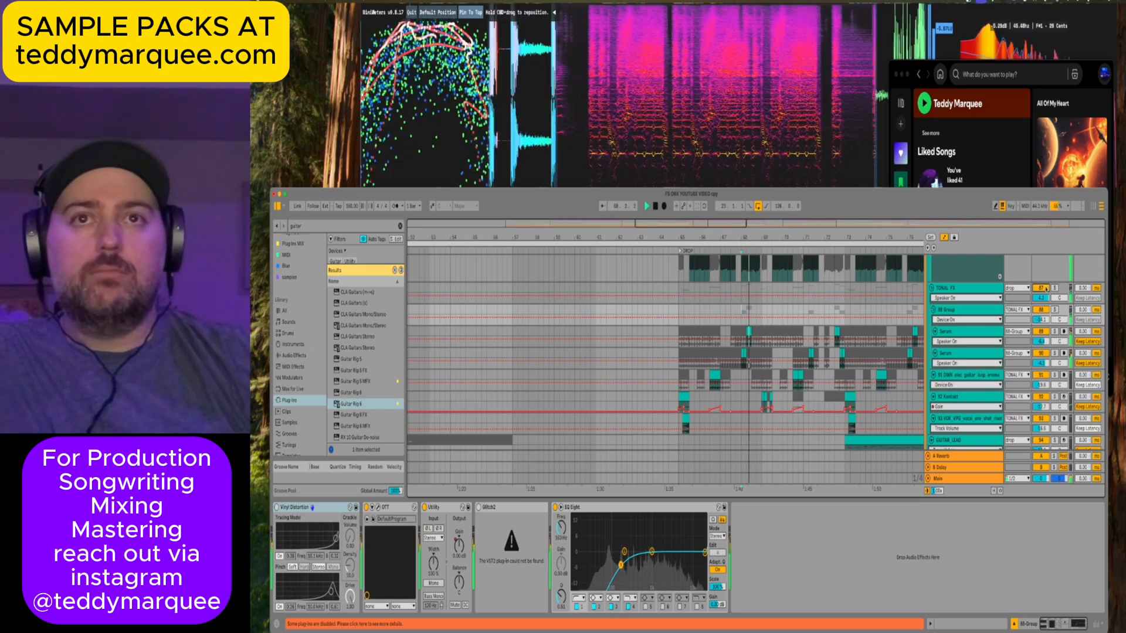
pyautogui.click(765, 399)
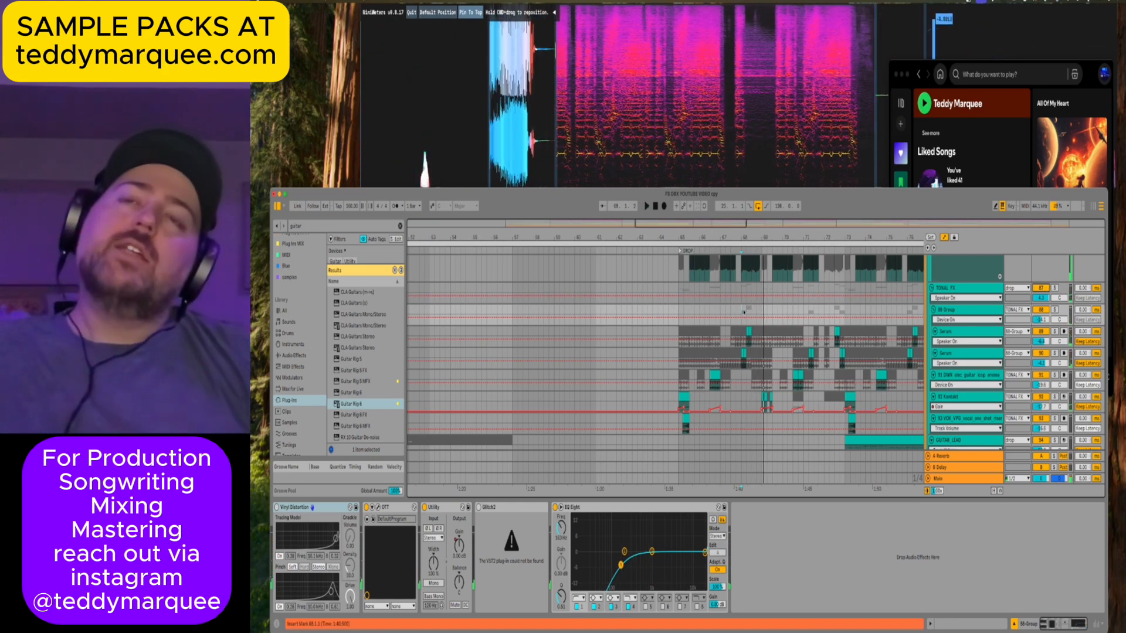
# Inspect the frozen audio clips of the two Serum tracks in the 88 Group.
pyautogui.click(740, 310)
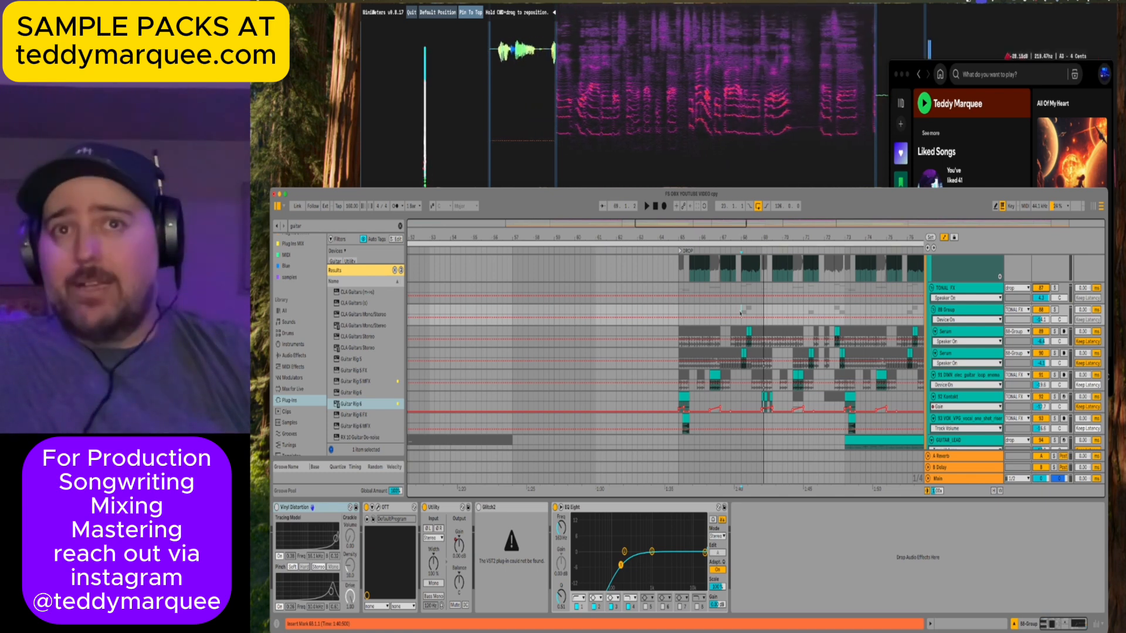
pyautogui.hscroll(3, 741, 311)
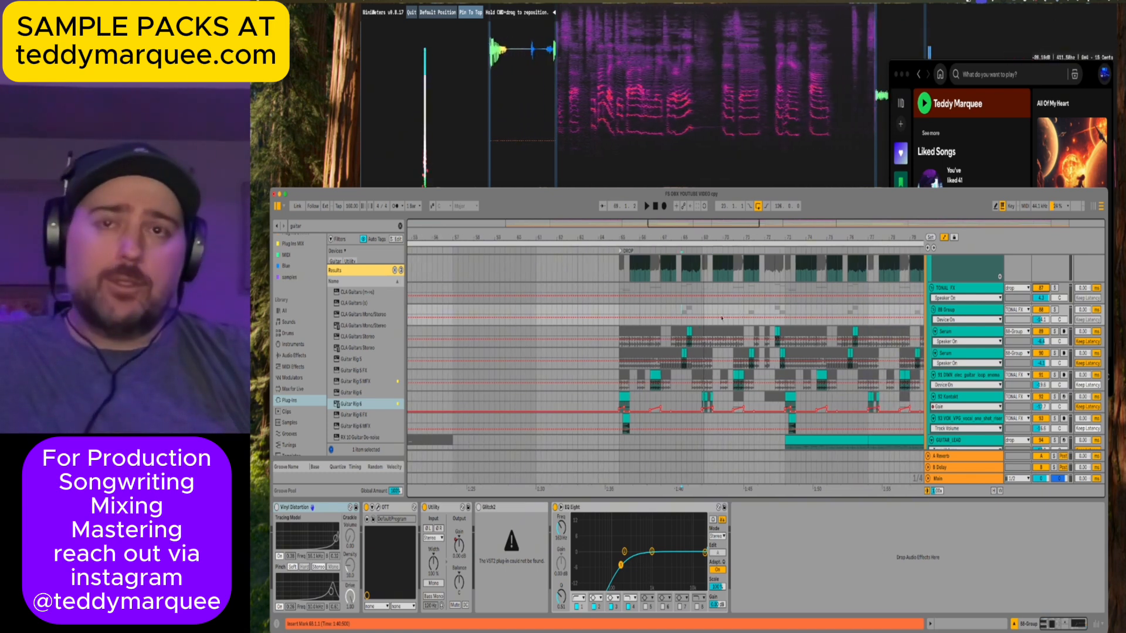
pyautogui.doubleClick(683, 350)
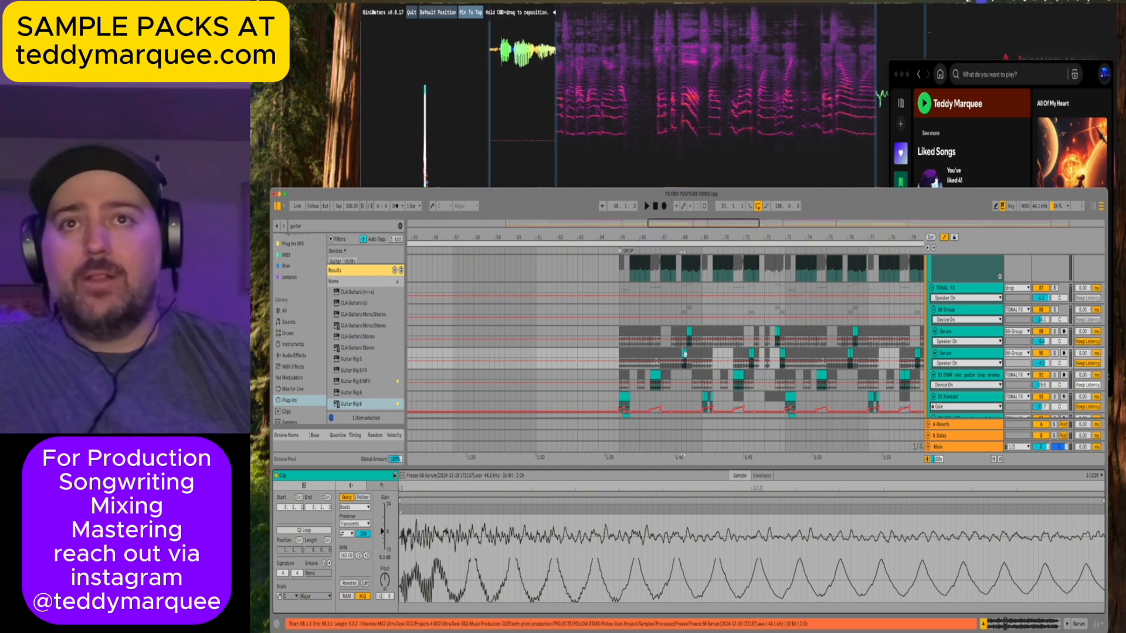
pyautogui.click(645, 332)
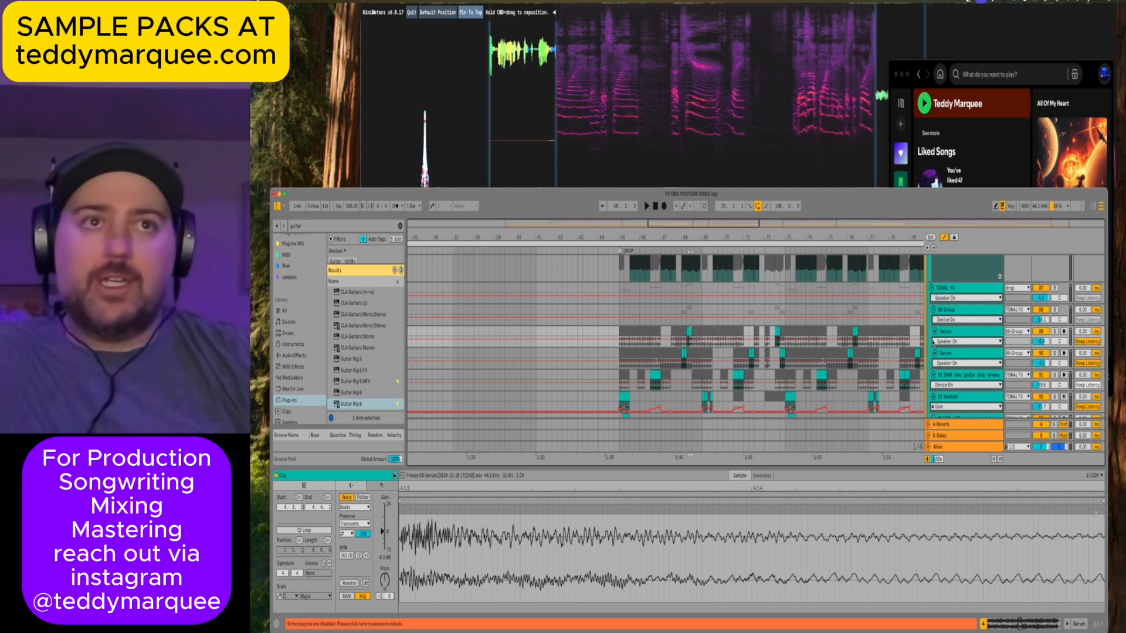
# Play the next Serum fills around bars 71 to 73, soloing the lower Serum track first and the upper one second.
pyautogui.click(695, 353)
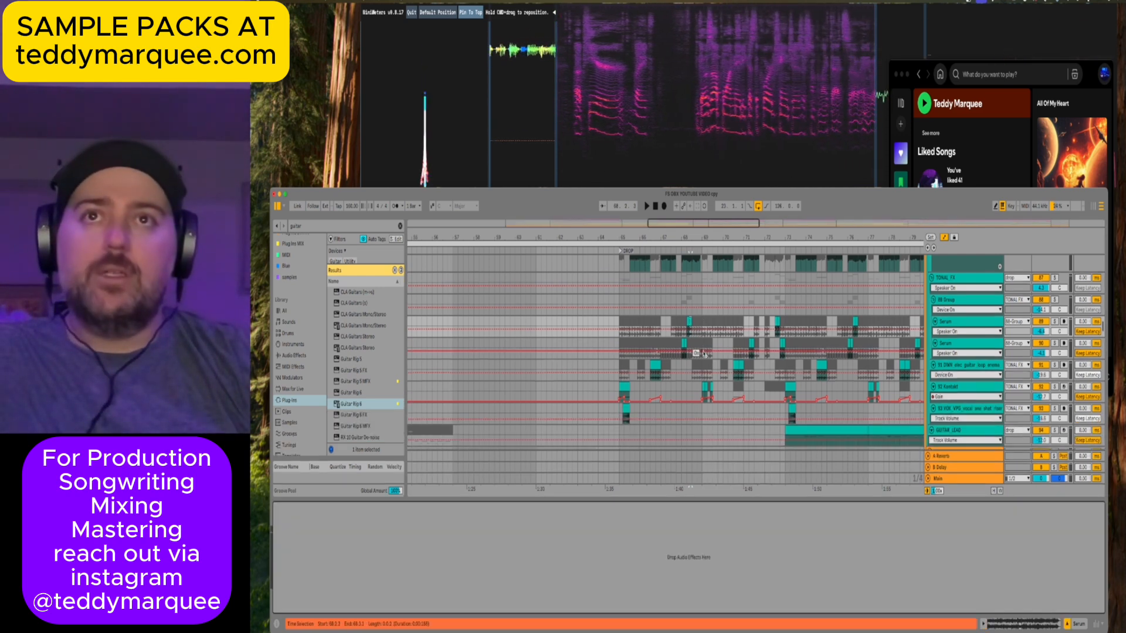
pyautogui.scroll(3, 666, 352)
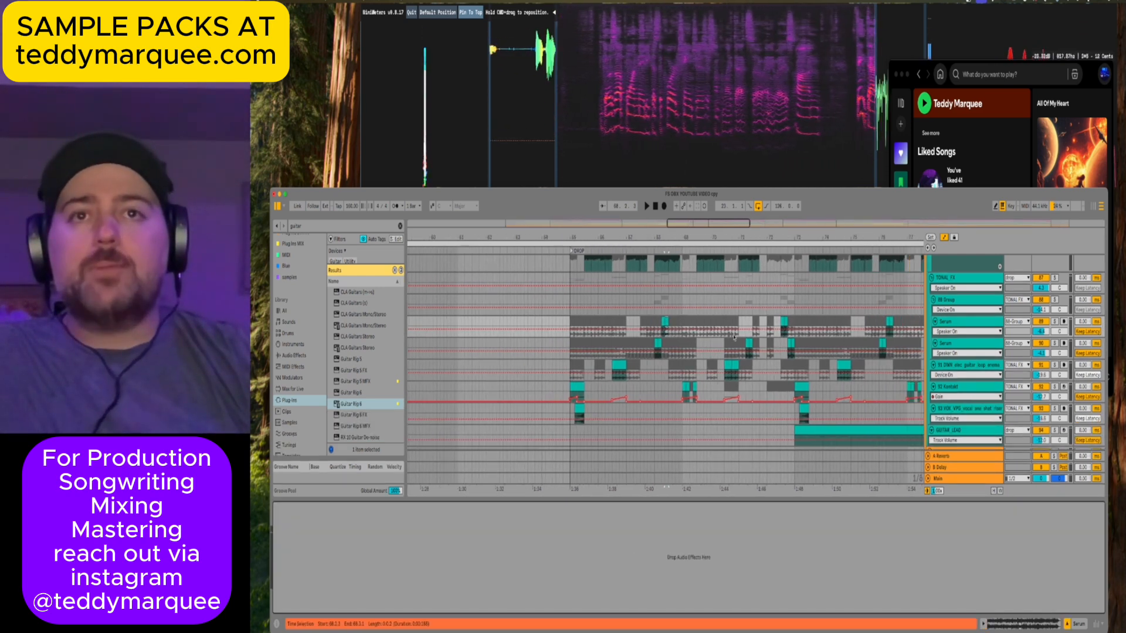
pyautogui.click(746, 343)
pyautogui.press('space')
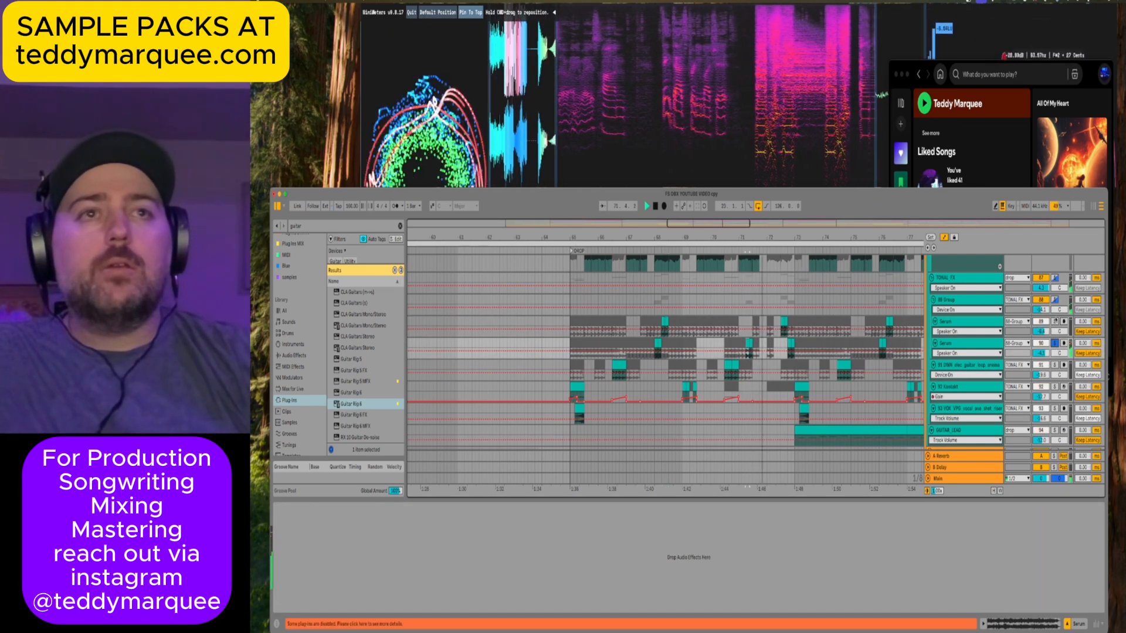
pyautogui.press('space')
pyautogui.click(1046, 329)
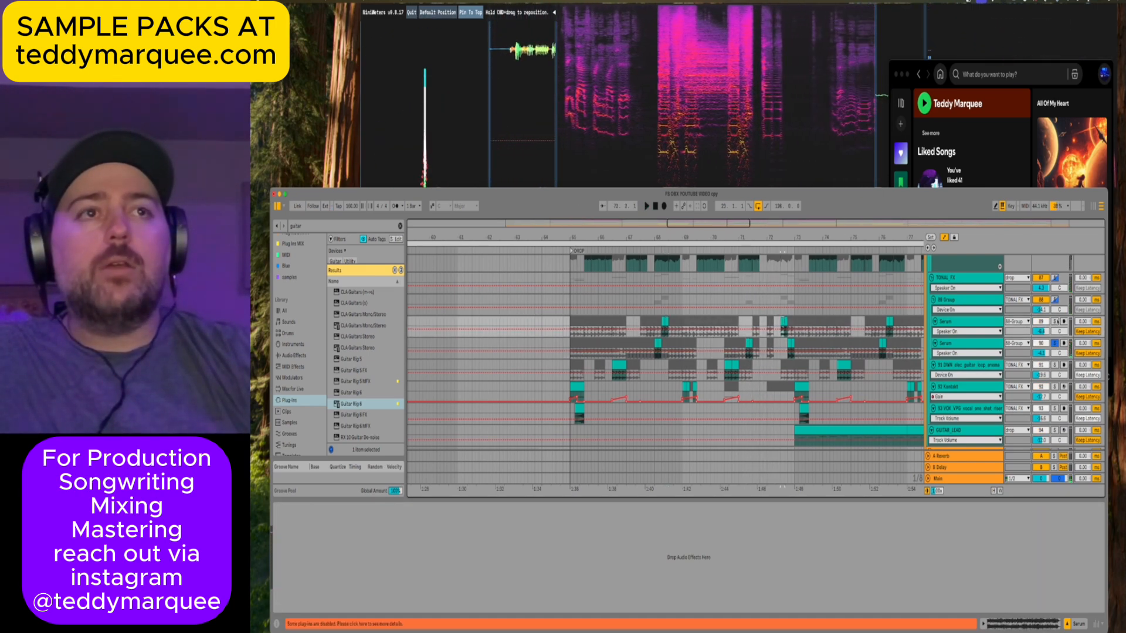
pyautogui.press('space')
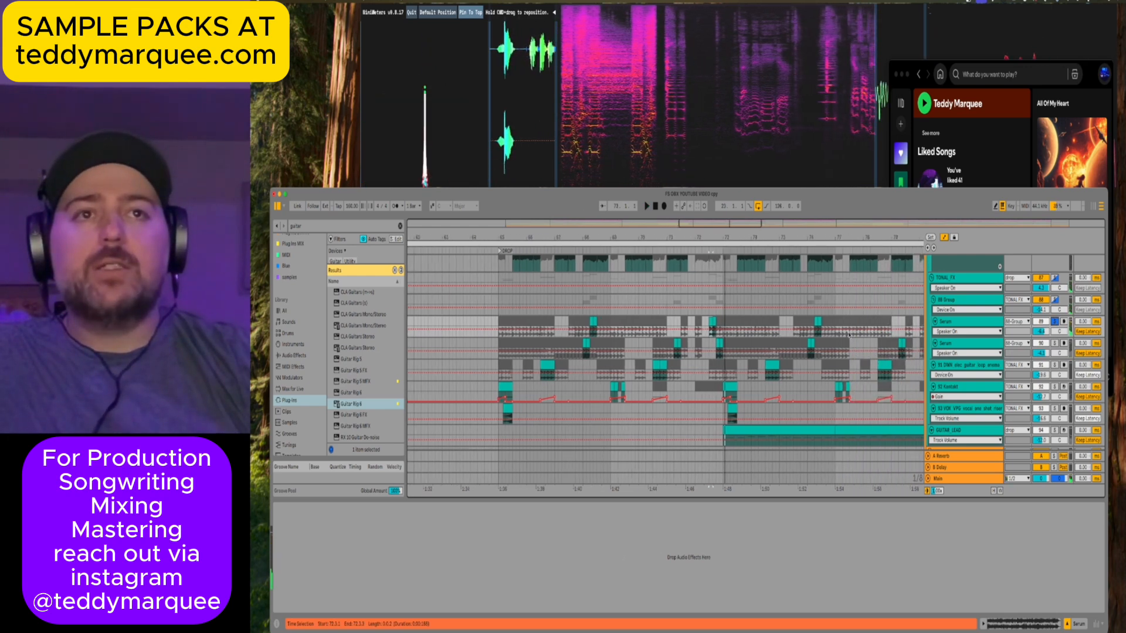
# Look over the whole drop arrangement and select the drop group track to show its effect chain.
pyautogui.hscroll(2, 848, 334)
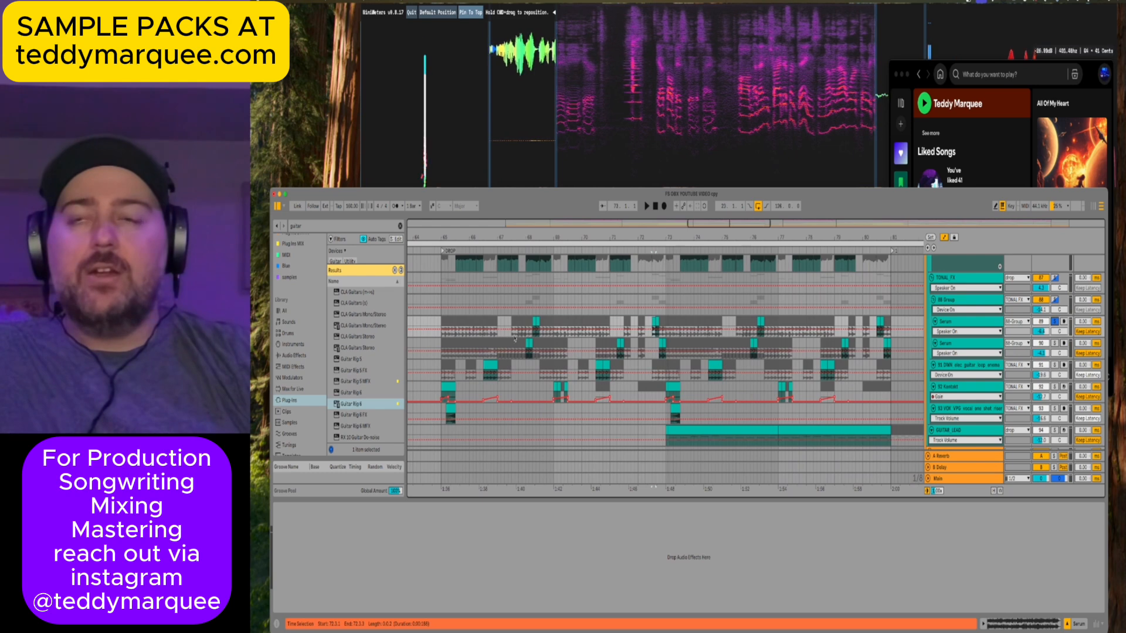
pyautogui.scroll(-5, 652, 252)
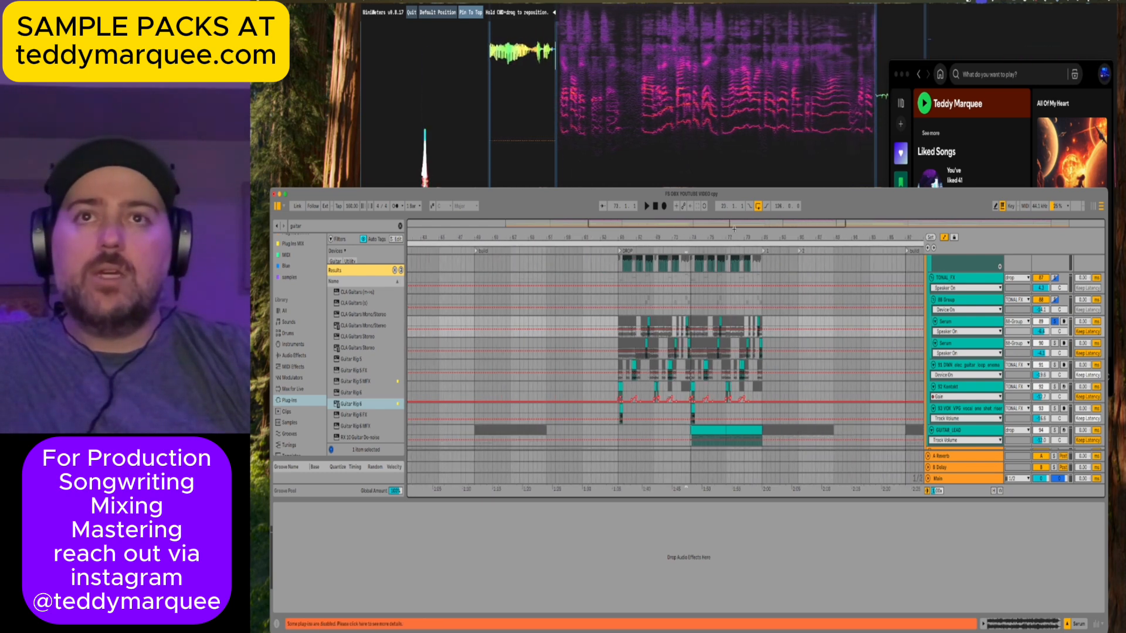
pyautogui.scroll(-2, 653, 327)
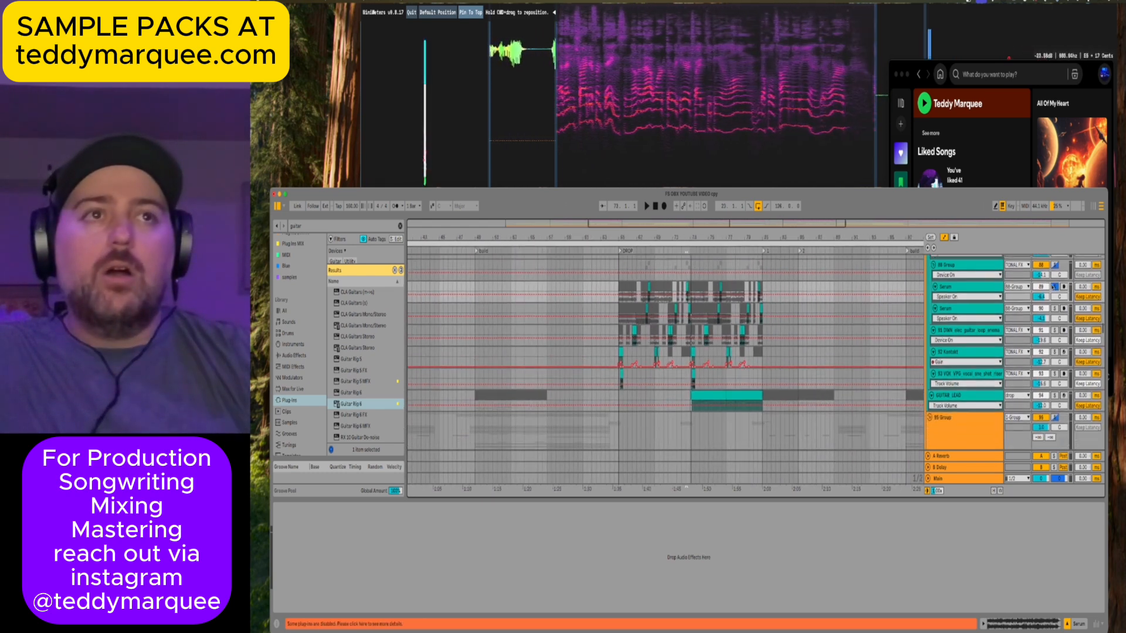
pyautogui.scroll(5, 943, 396)
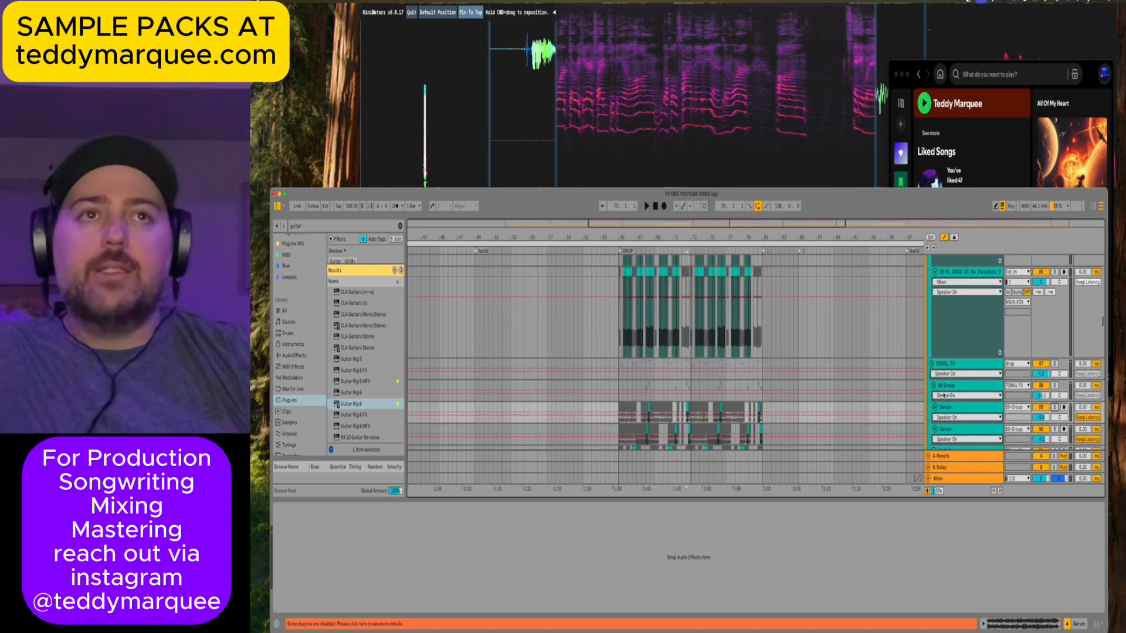
pyautogui.scroll(5, 944, 398)
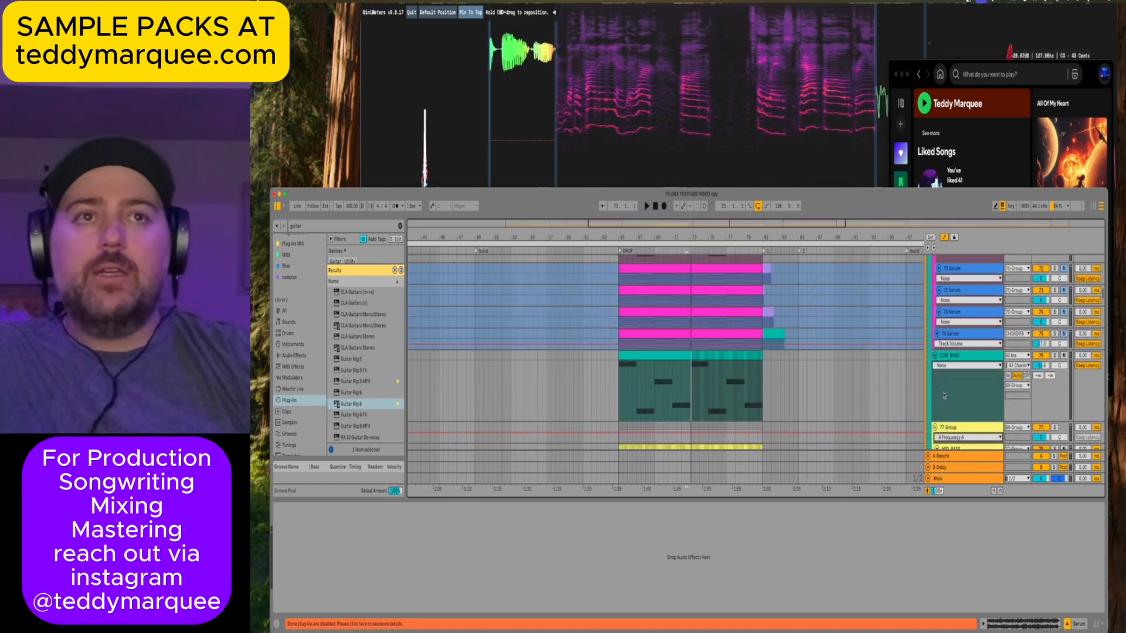
pyautogui.scroll(3, 944, 396)
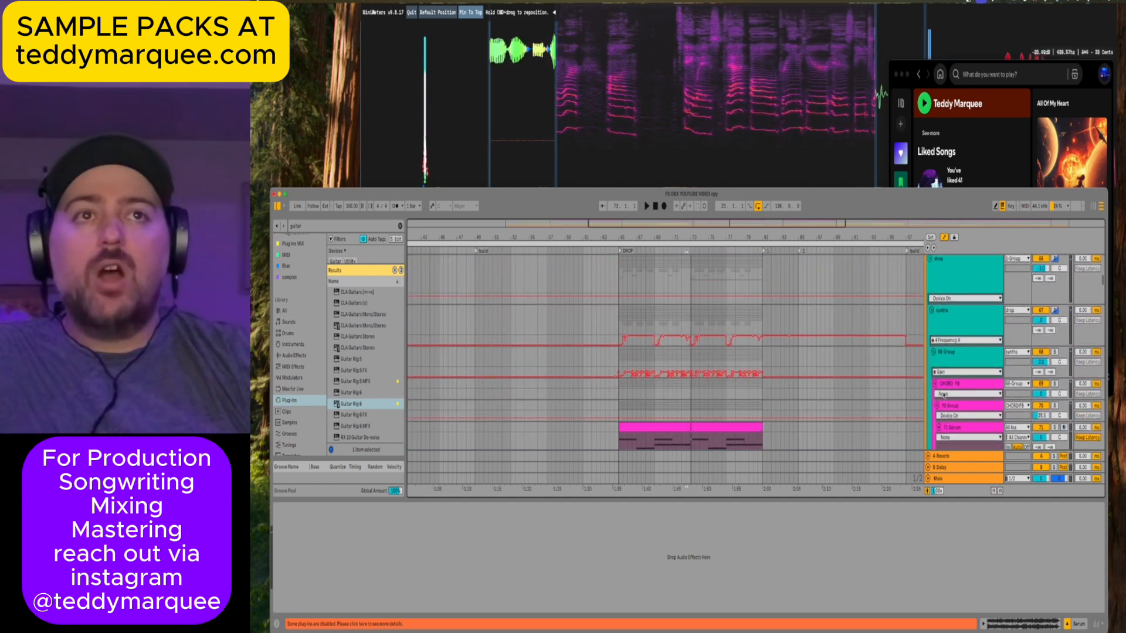
pyautogui.click(942, 324)
pyautogui.scroll(2, 939, 329)
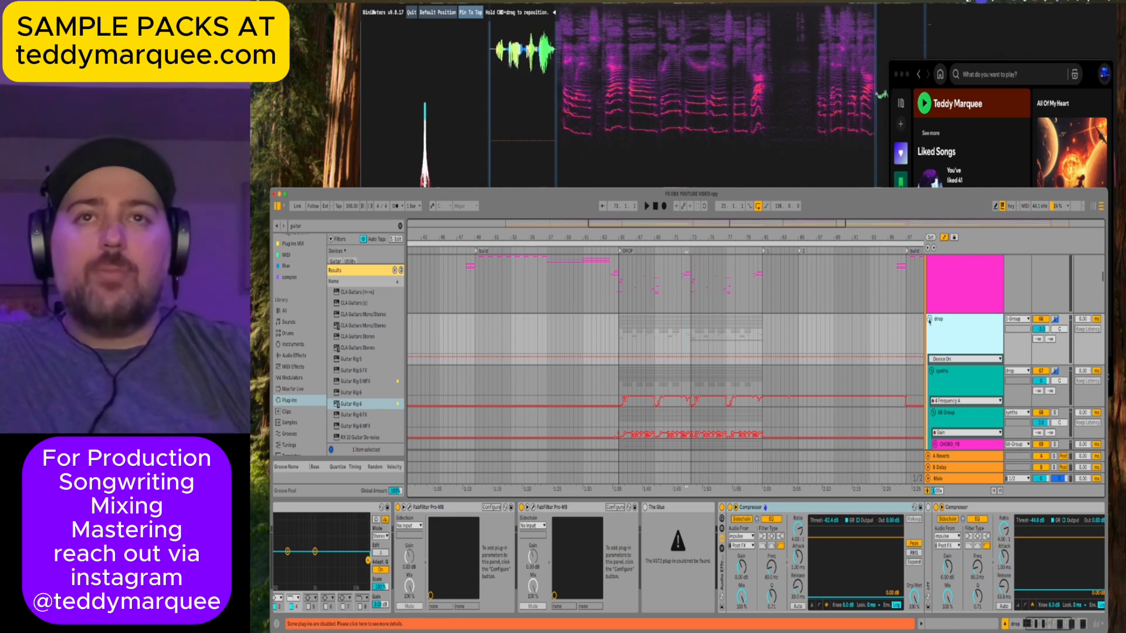
# Fold the drop group and play the full mix from the start of the drop.
pyautogui.click(930, 320)
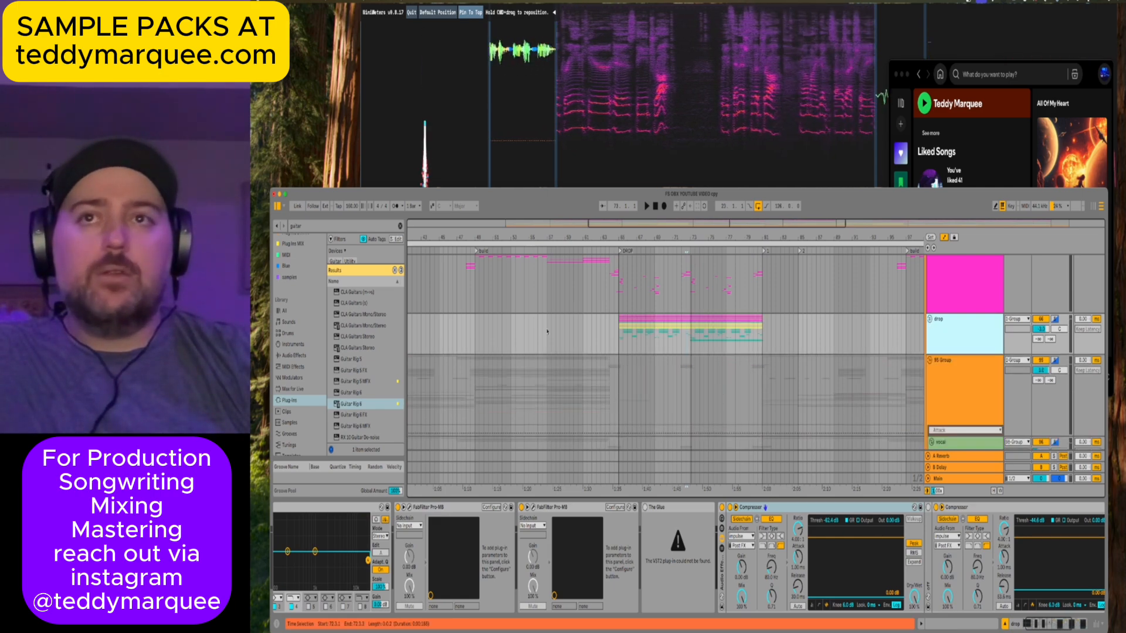
pyautogui.click(614, 325)
pyautogui.press('space')
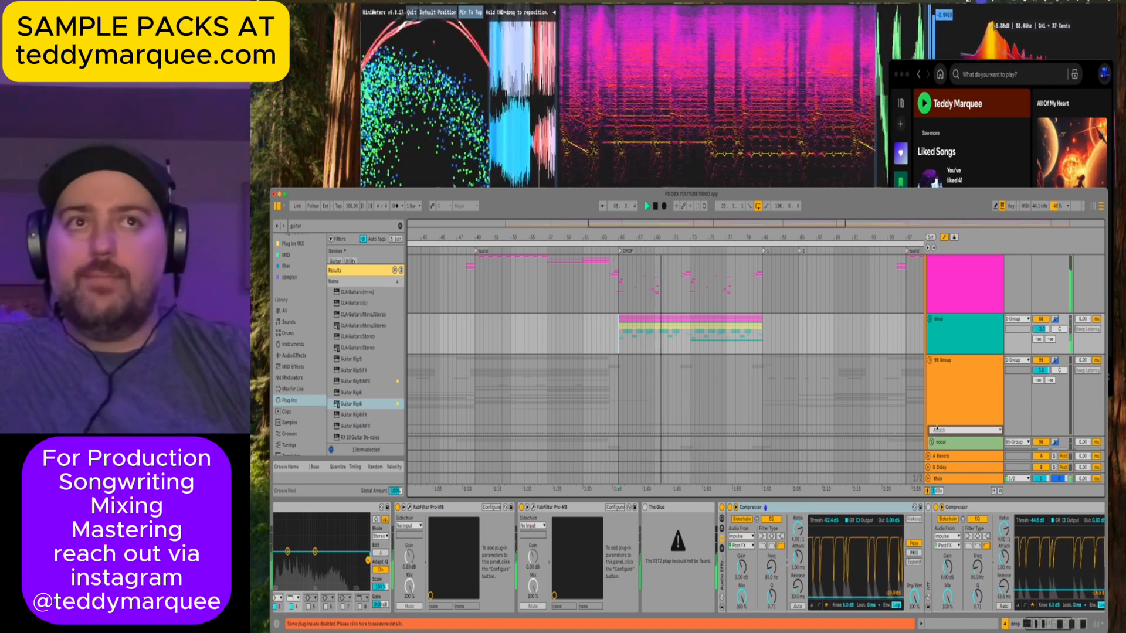
# Toggle the fold of the orange group below the drop and find the effects group, playing it soloed from the start of the drop.
pyautogui.click(929, 360)
pyautogui.scroll(-5, 934, 365)
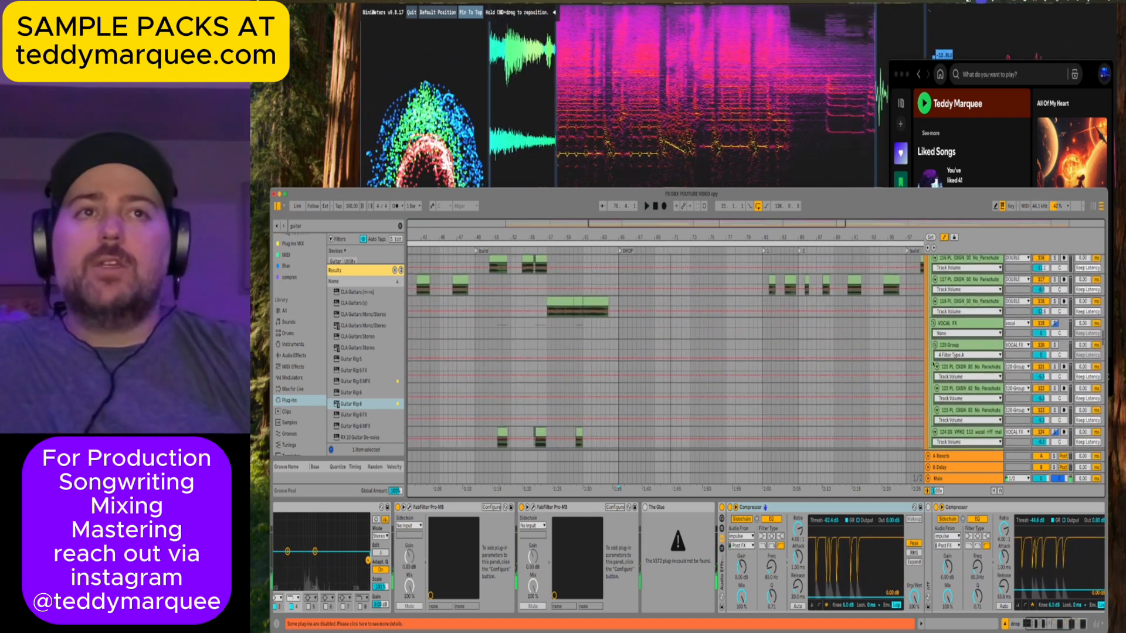
pyautogui.scroll(5, 934, 364)
pyautogui.scroll(-4, 934, 363)
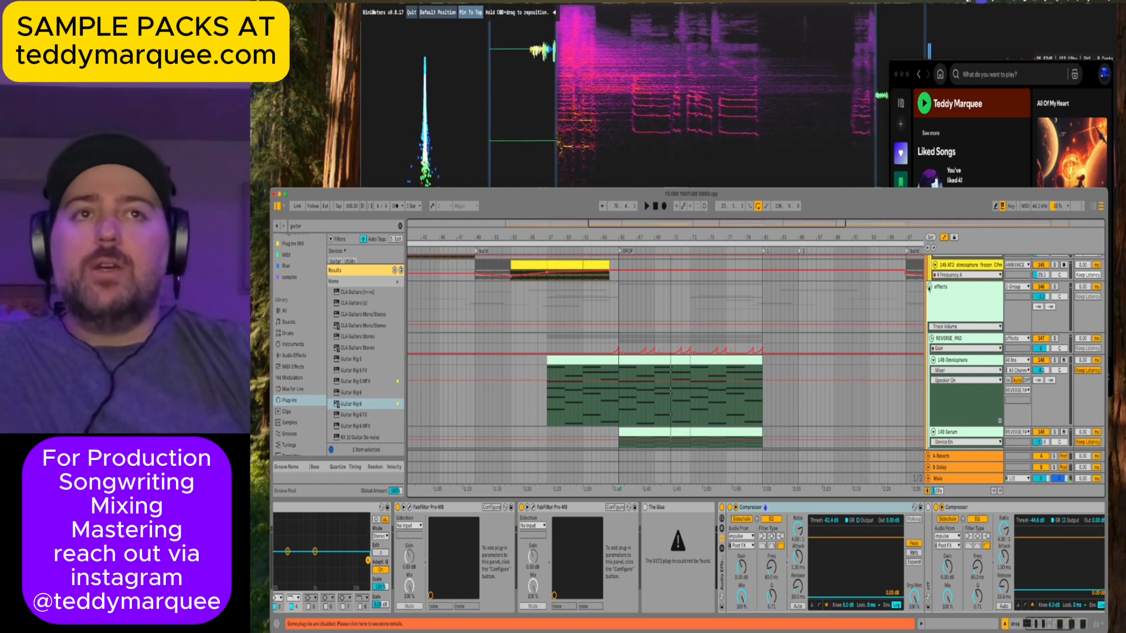
pyautogui.click(621, 294)
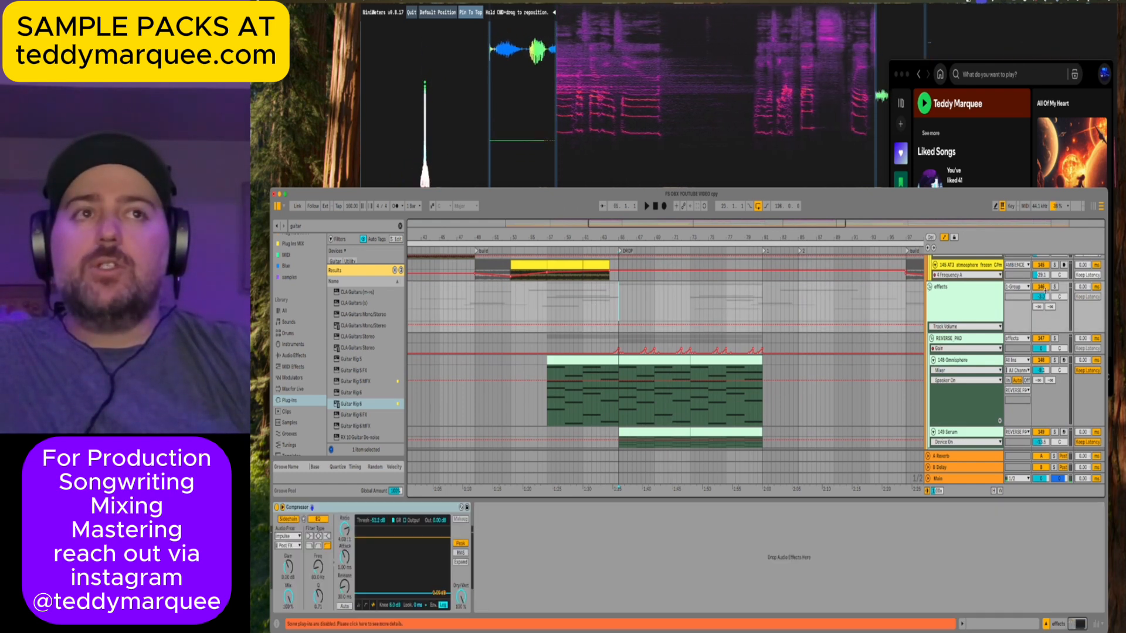
pyautogui.press('space')
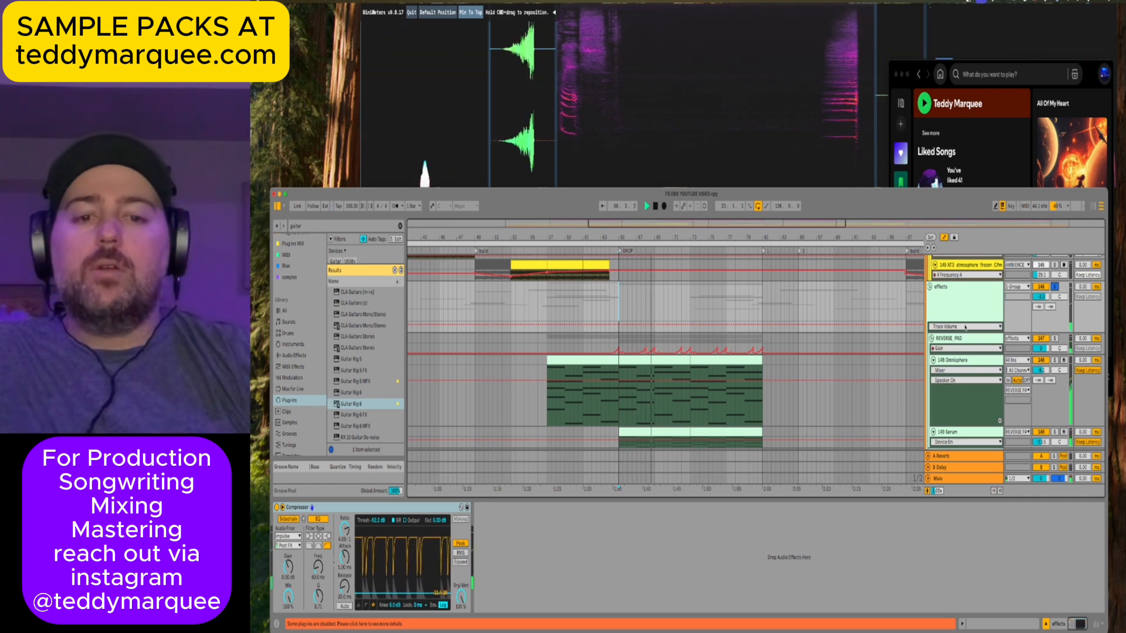
pyautogui.click(641, 310)
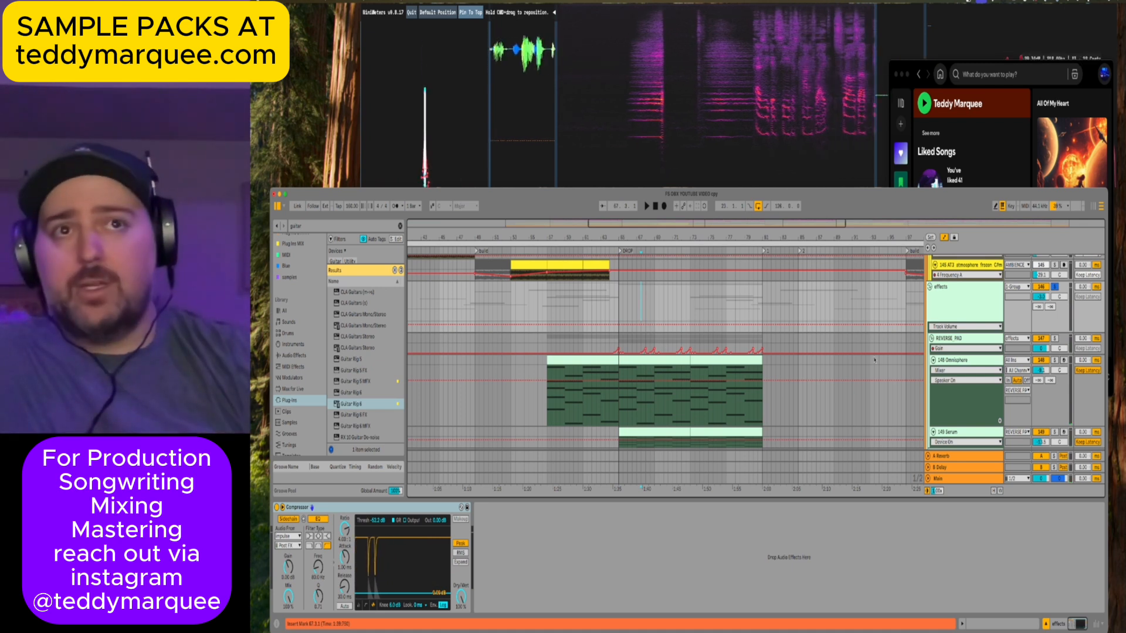
# Inspect the REVERSE PAD group's Omnisphere clip, its device chain and the Boys Choir patch, leaving the plug-in window closed.
pyautogui.click(955, 339)
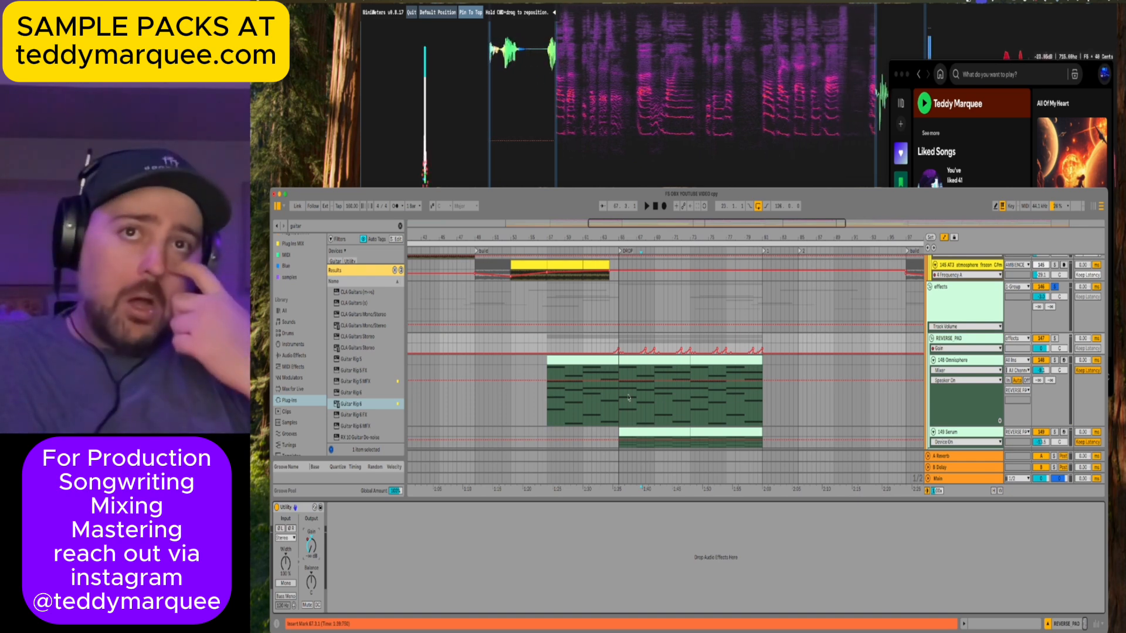
pyautogui.click(574, 359)
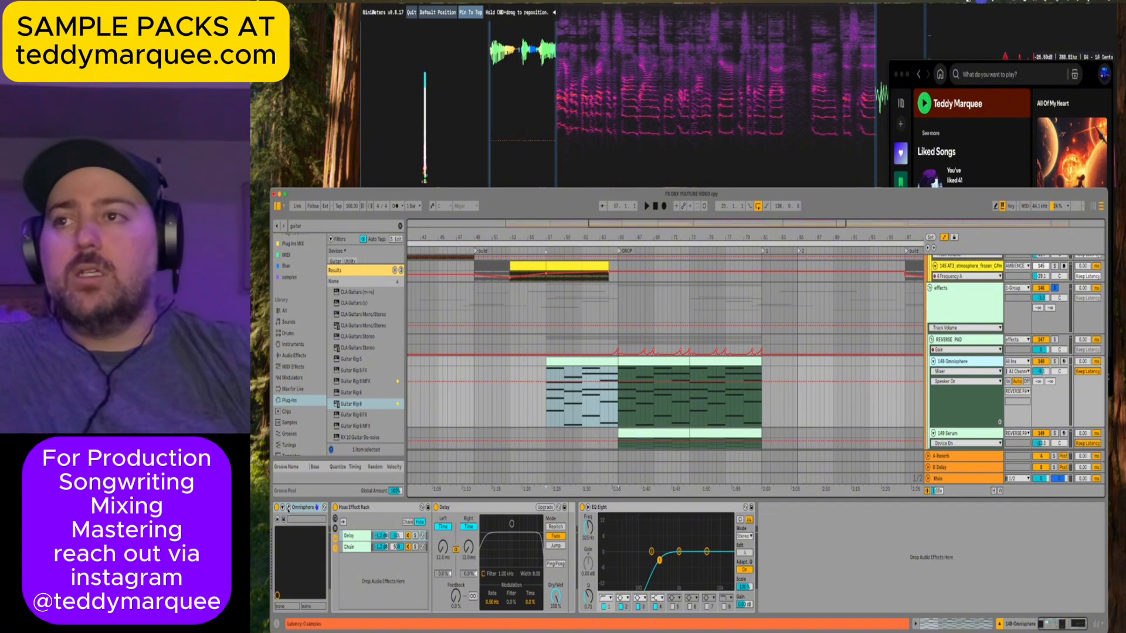
pyautogui.click(288, 508)
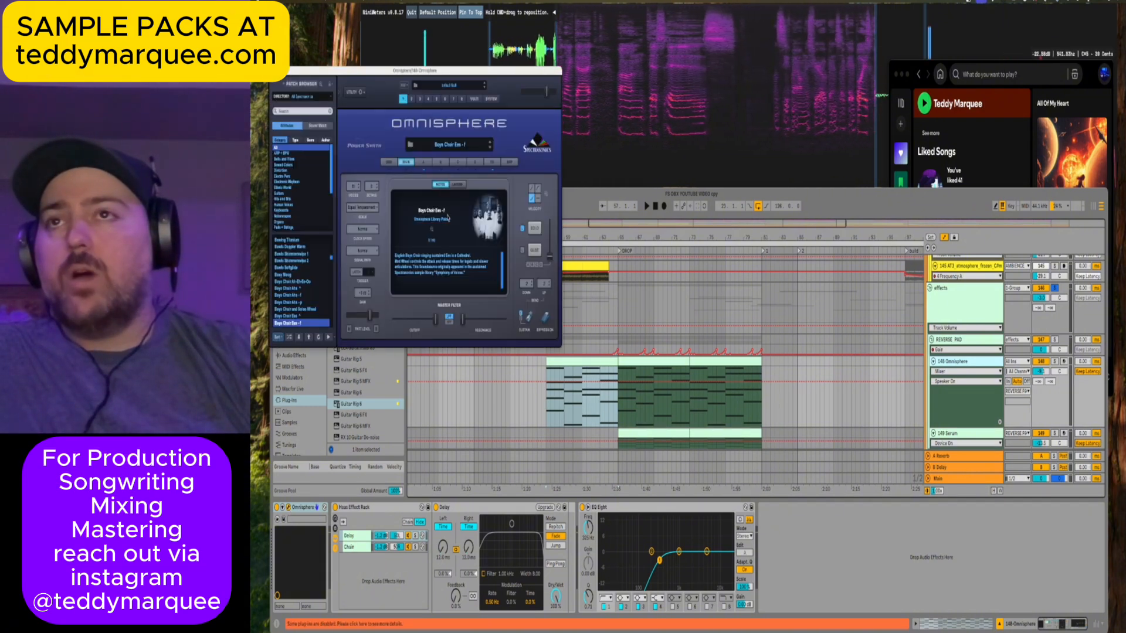
pyautogui.hotkey('ctrl', 'alt', 'p')
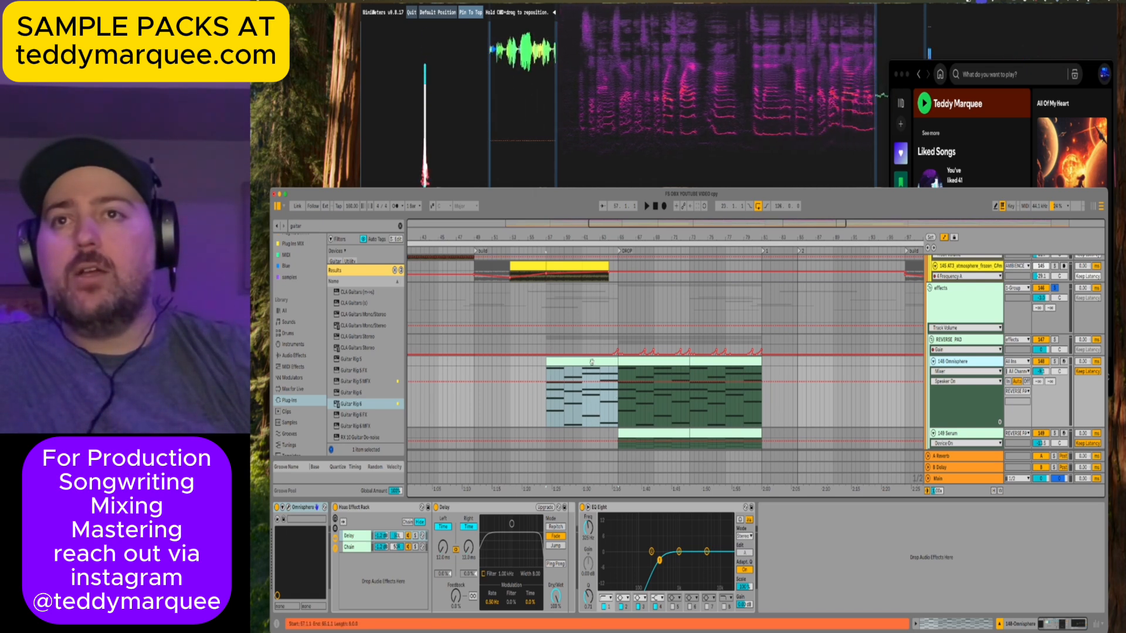
# Enlarge the REVERSE PAD group's lane to show its Utility gain automation and play the section.
pyautogui.click(551, 385)
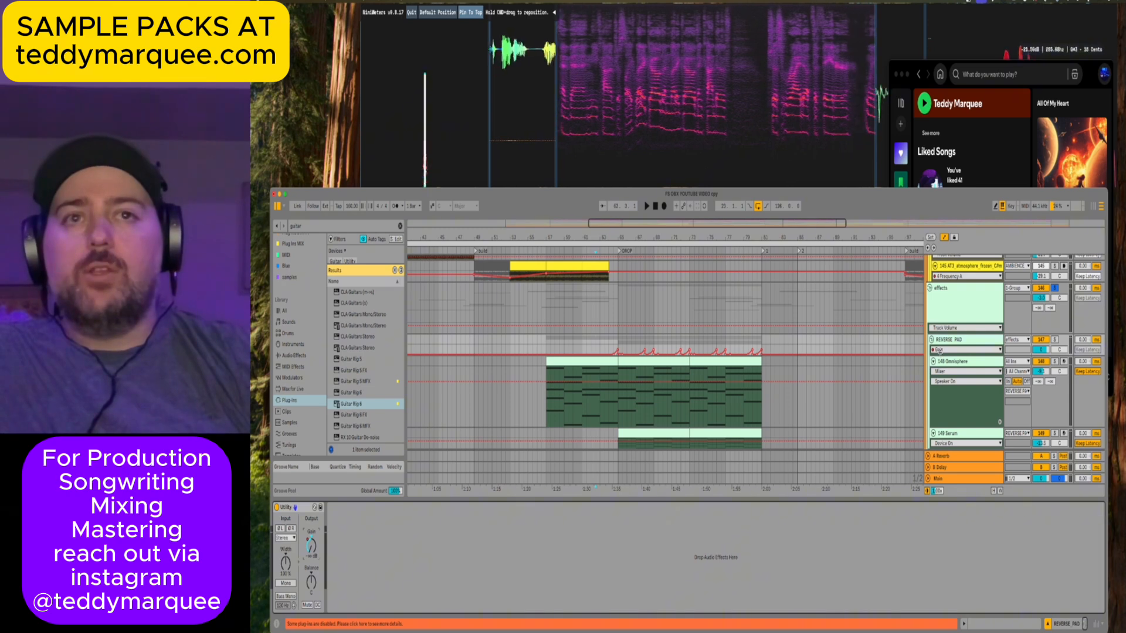
pyautogui.moveTo(939, 354); pyautogui.dragTo(939, 385)
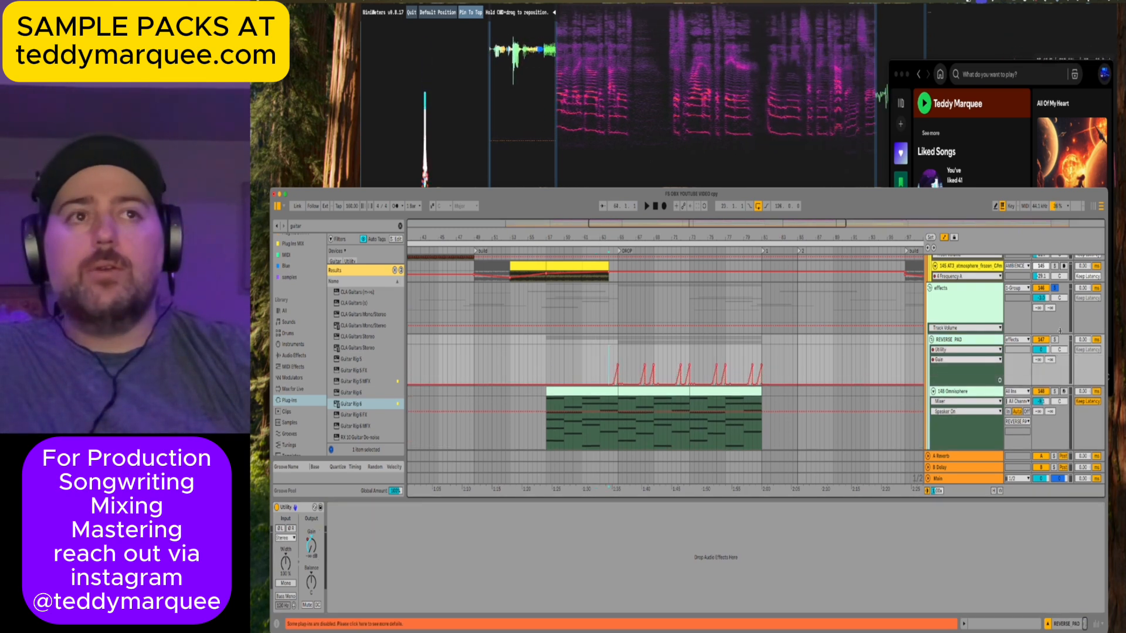
pyautogui.press('space')
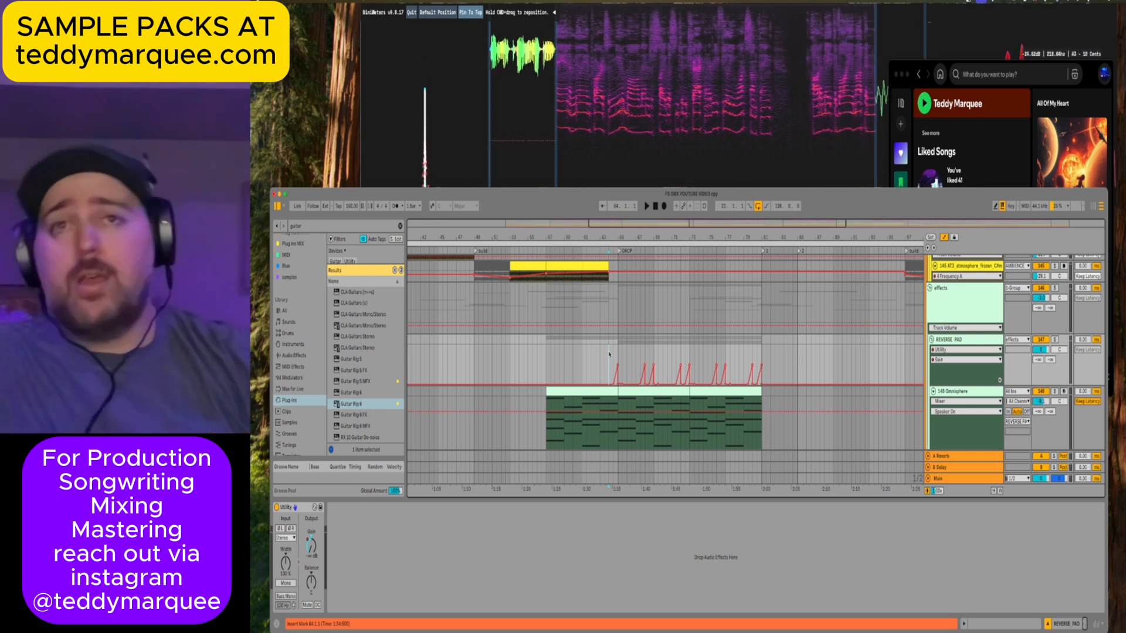
# Select the Serum clip at the start of the drop under REVERSE PAD and play its track soloed.
pyautogui.click(939, 301)
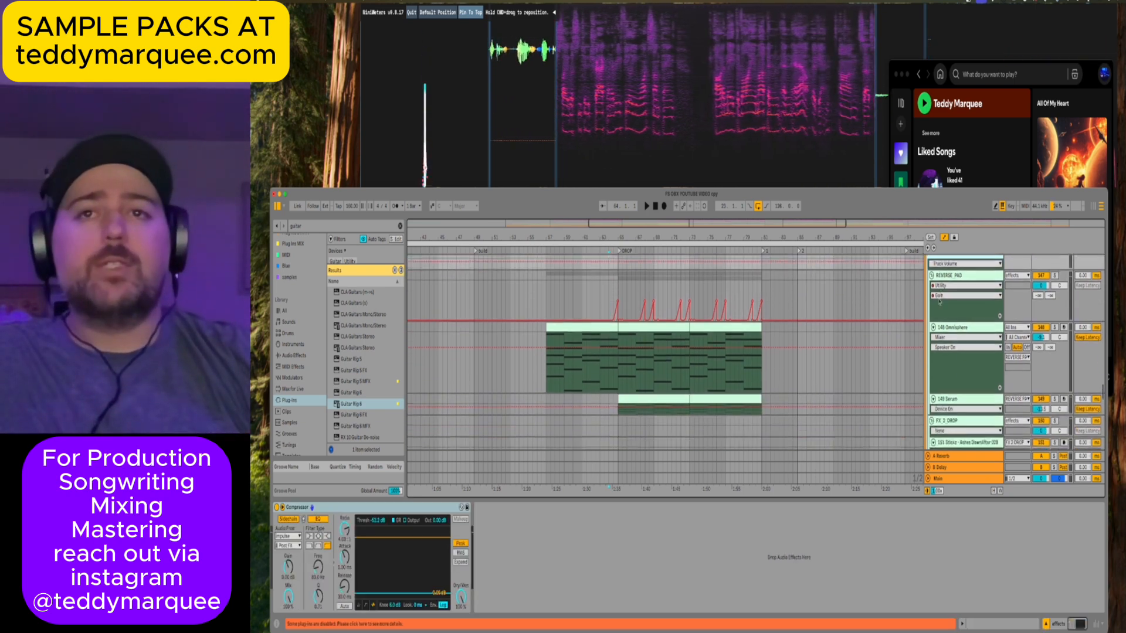
pyautogui.scroll(-4, 906, 330)
pyautogui.click(661, 343)
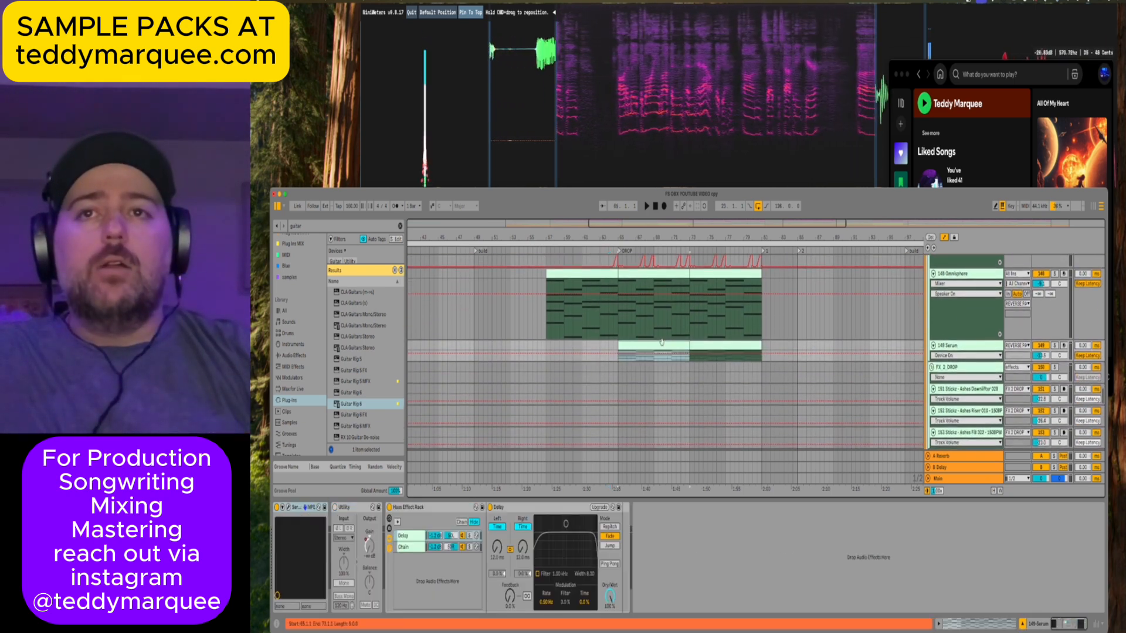
pyautogui.click(1054, 346)
pyautogui.press('space')
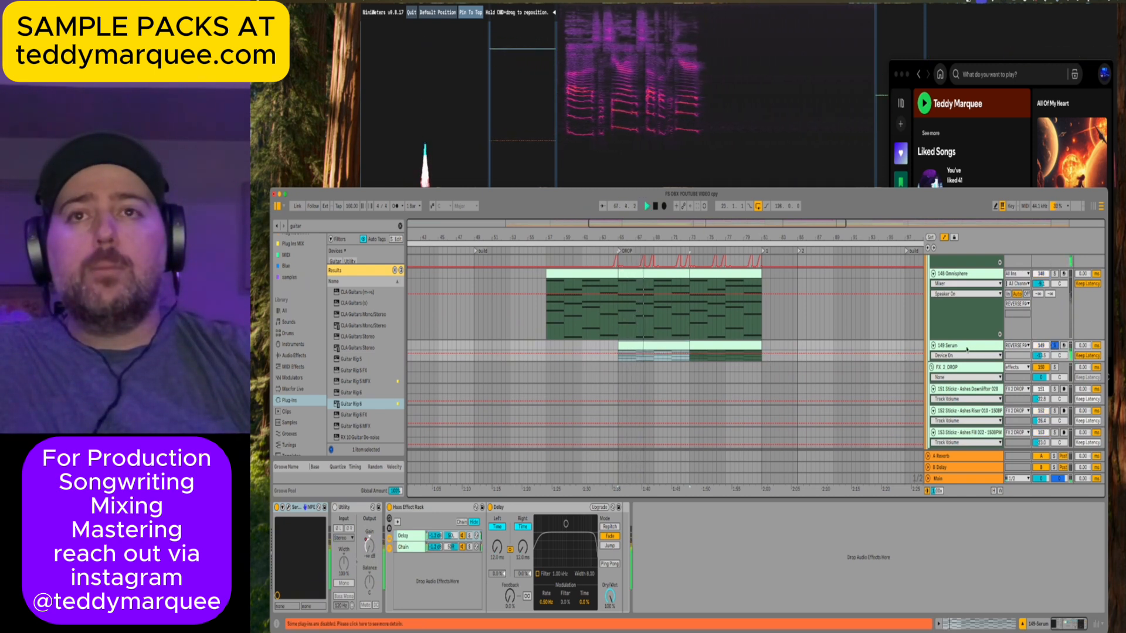
# Examine the pad chords preset in the Serum instrument of the REVERSE PAD group, leaving its window closed.
pyautogui.scroll(2, 967, 349)
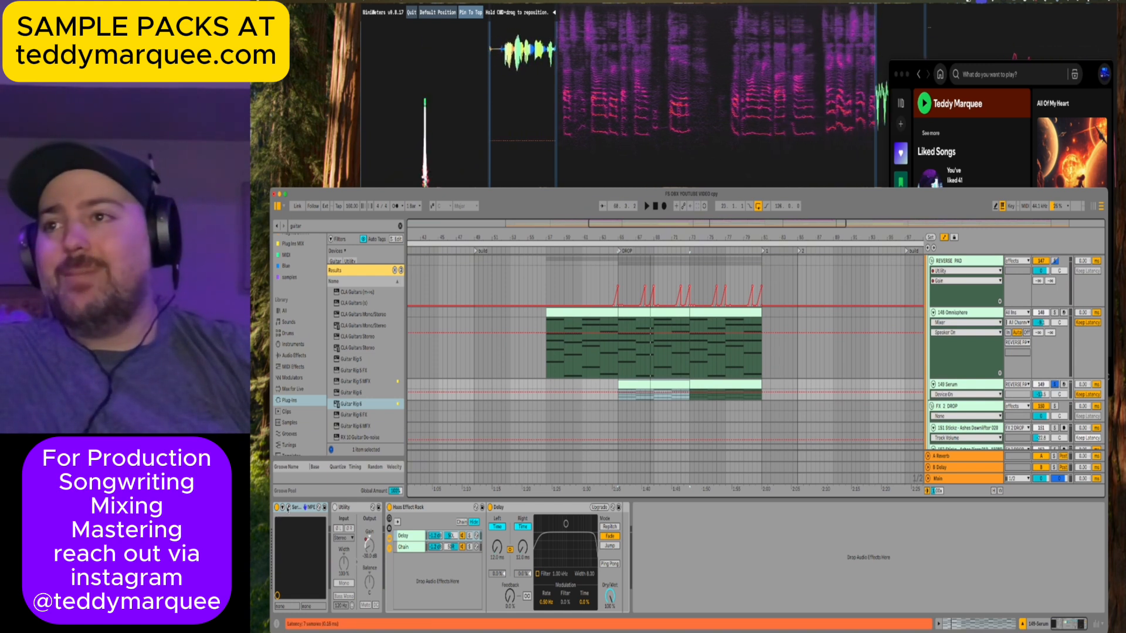
pyautogui.click(282, 507)
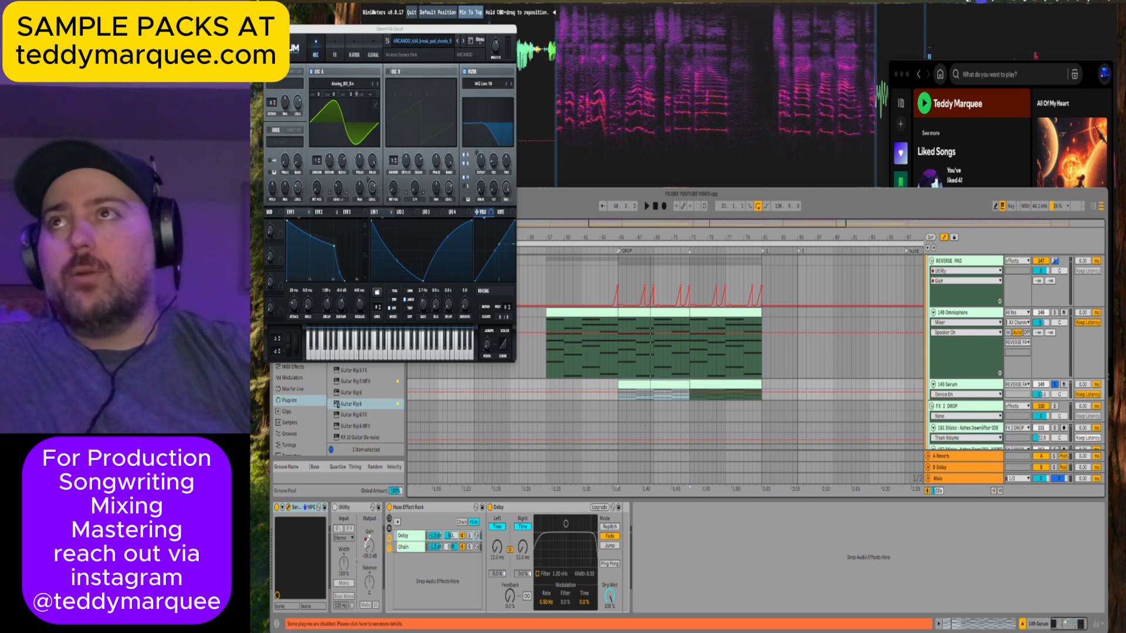
pyautogui.press('super+alt+p')
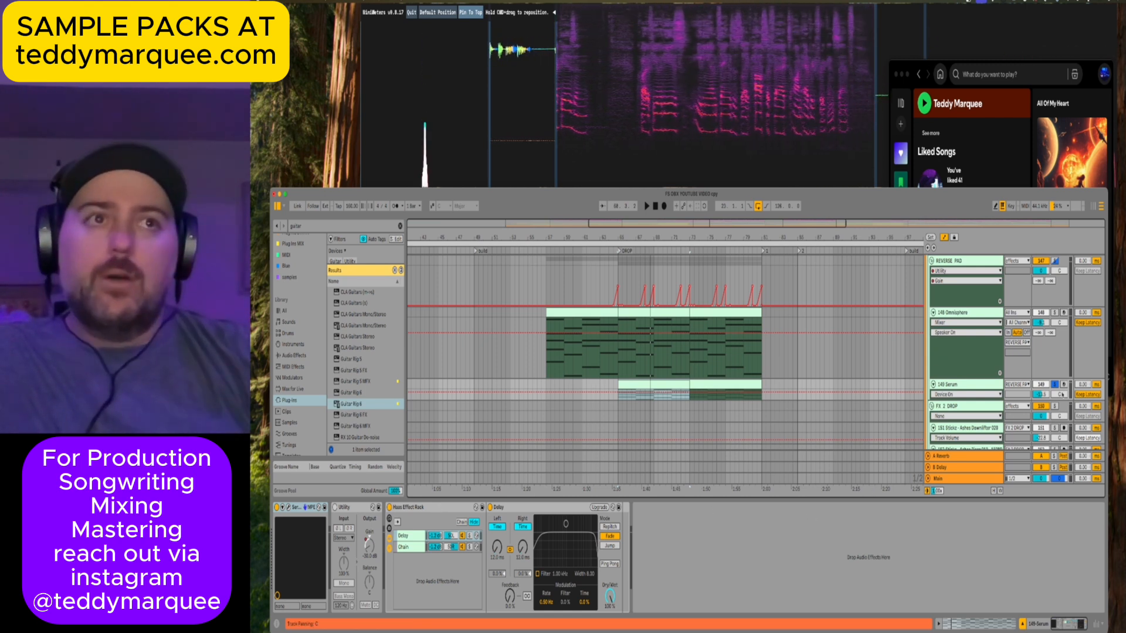
# Play the mix from the Ashes Riser 014 clip at bar 73, toggling solo on the RISER group.
pyautogui.scroll(-10, 736, 434)
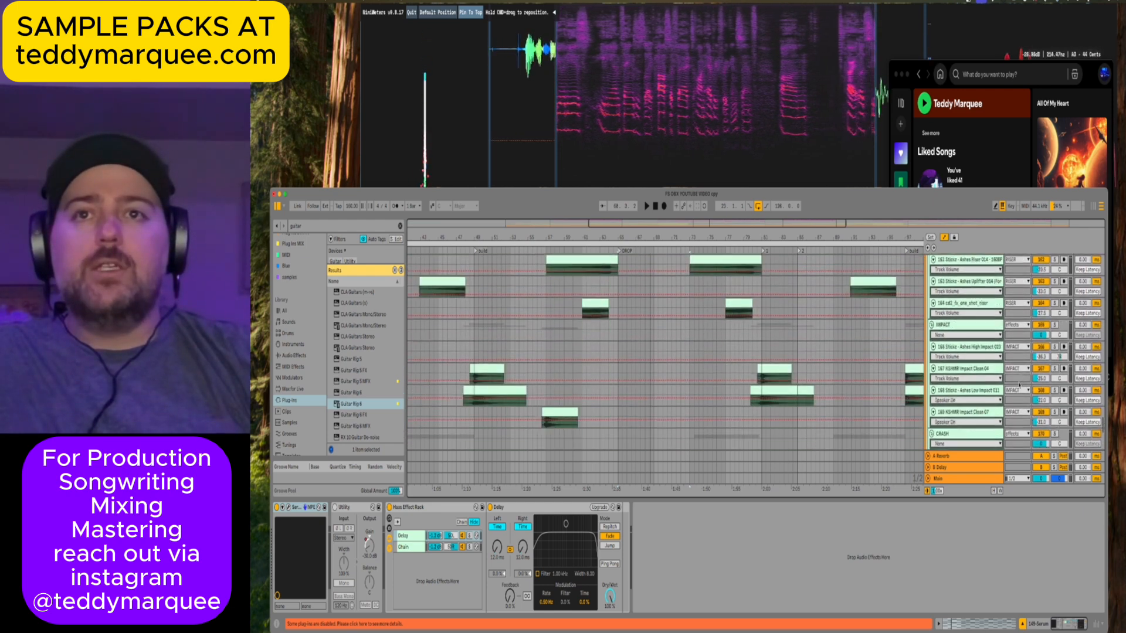
pyautogui.click(726, 414)
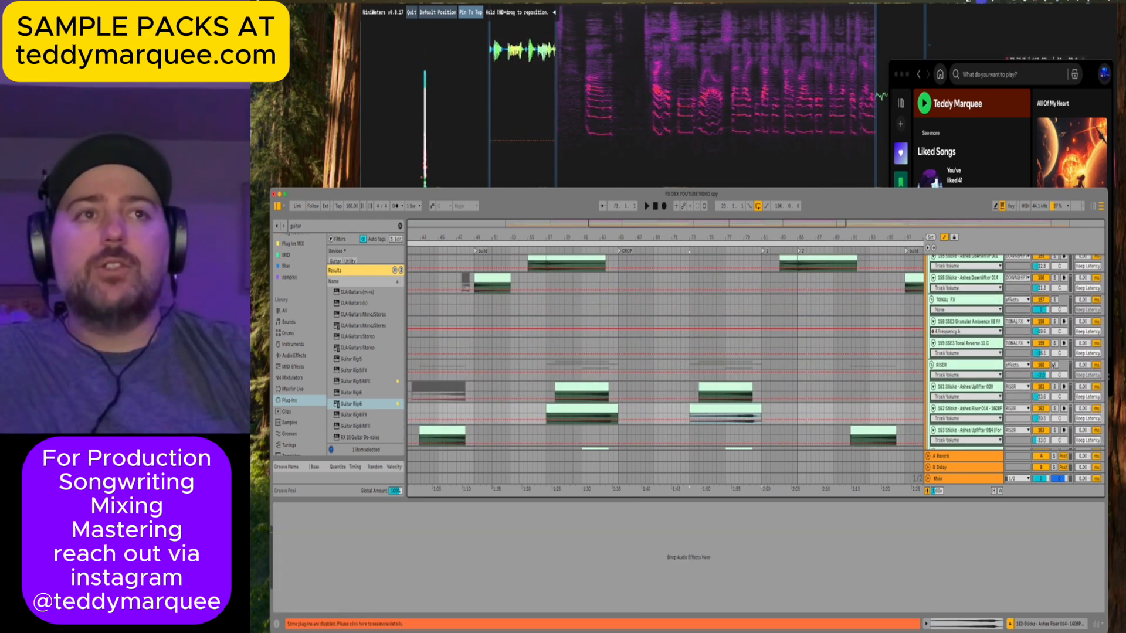
pyautogui.press('space')
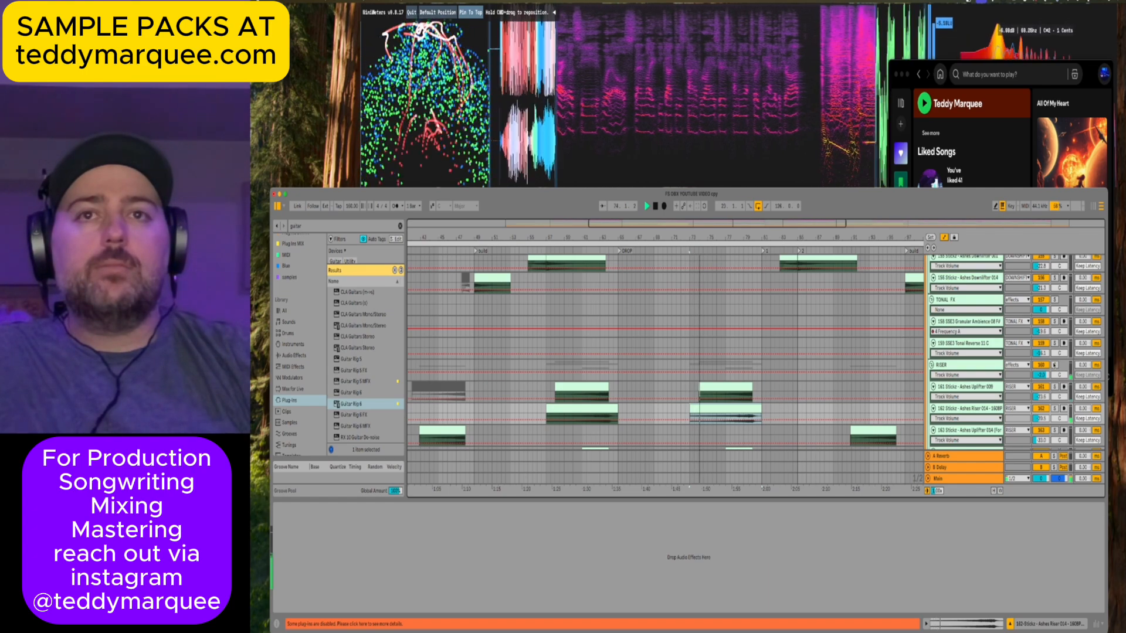
pyautogui.click(1054, 365)
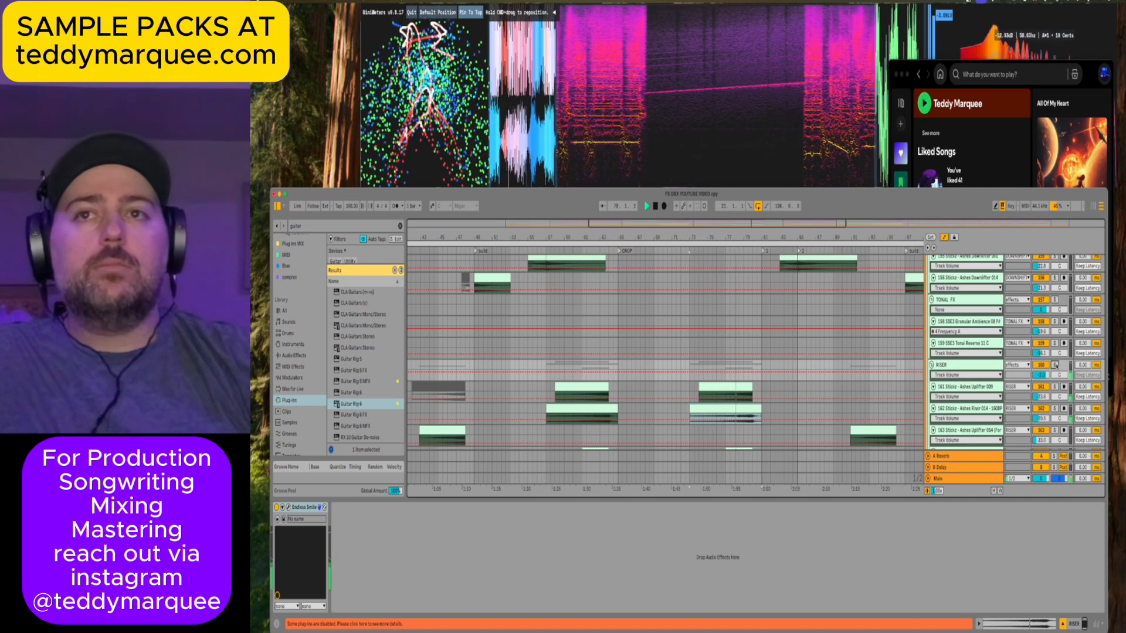
pyautogui.click(1055, 365)
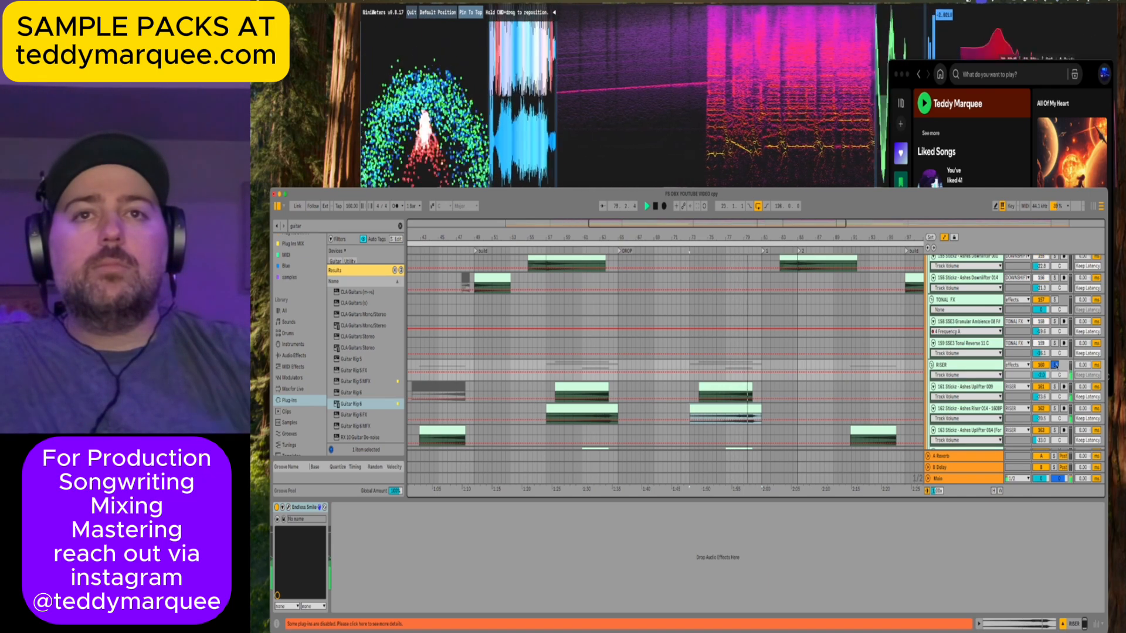
# Play the build from bar 61 into the drop, toggling the RISER group's solo to compare it with the full mix.
pyautogui.click(610, 369)
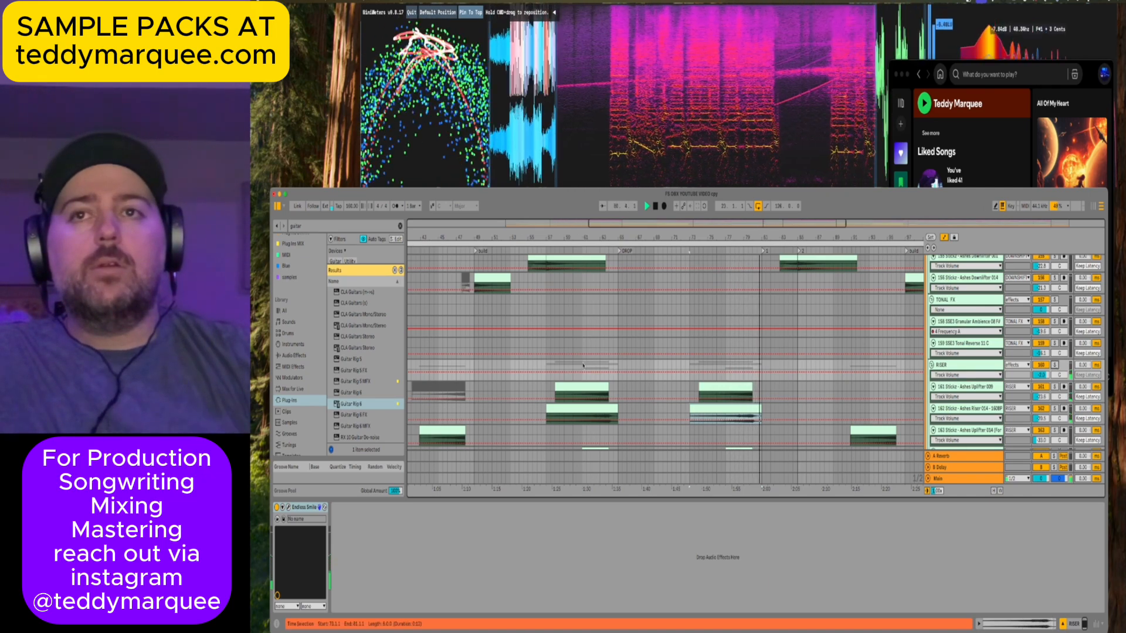
pyautogui.click(583, 366)
pyautogui.press('space')
pyautogui.press('space')
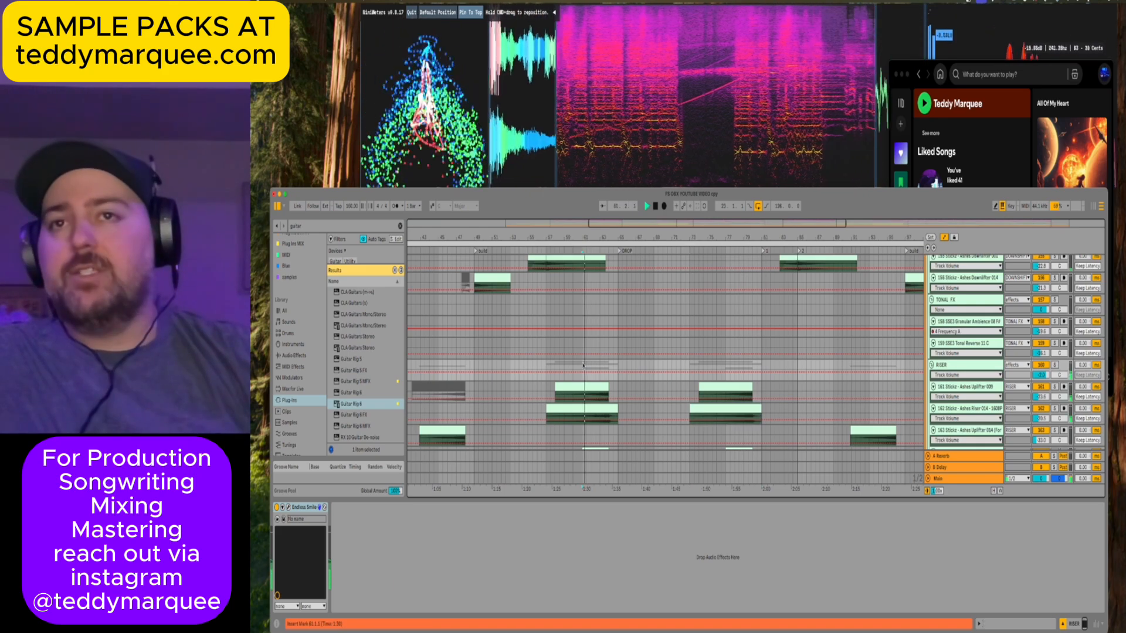
pyautogui.click(1054, 365)
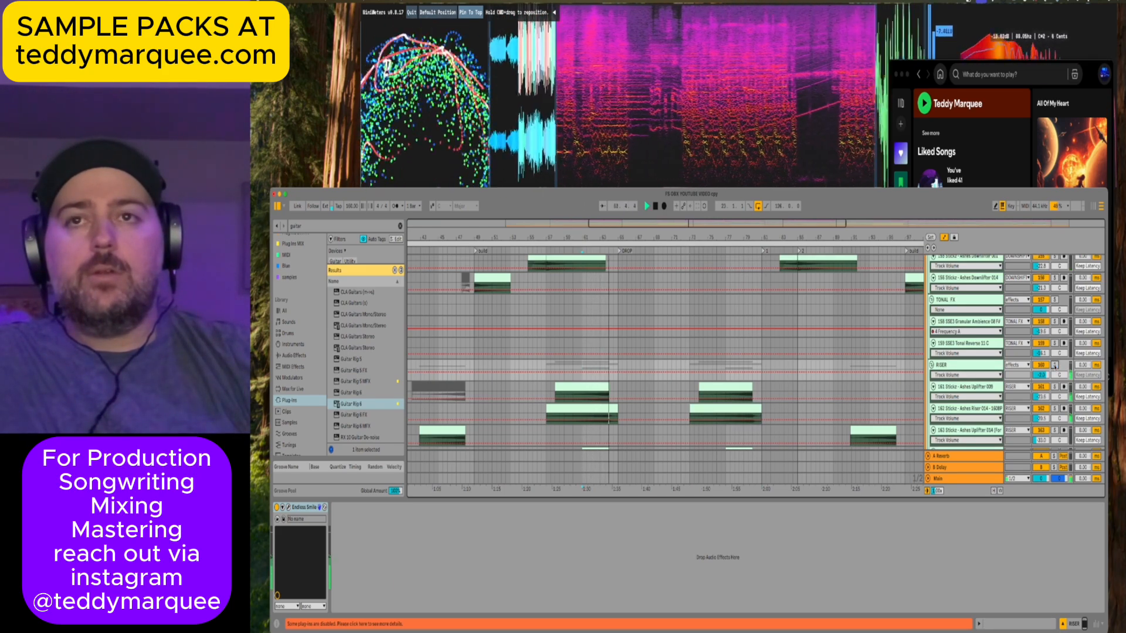
# Play the Ashes Riser 014 clip at bar 57 ahead of the drop and hide the device view.
pyautogui.scroll(-4, 696, 380)
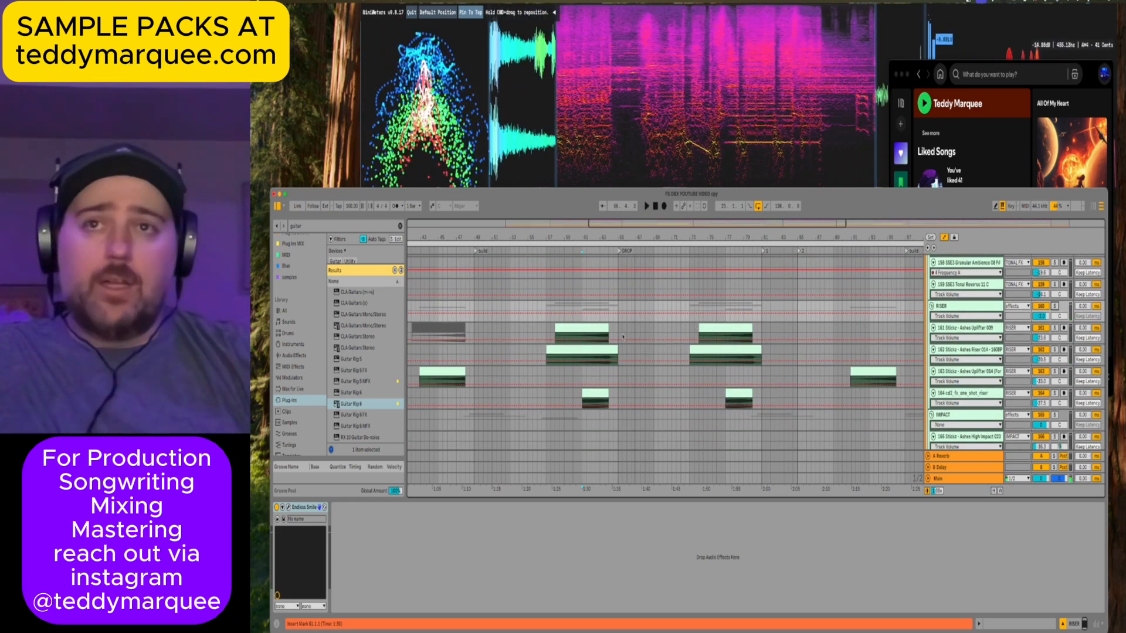
pyautogui.click(582, 355)
pyautogui.press('space')
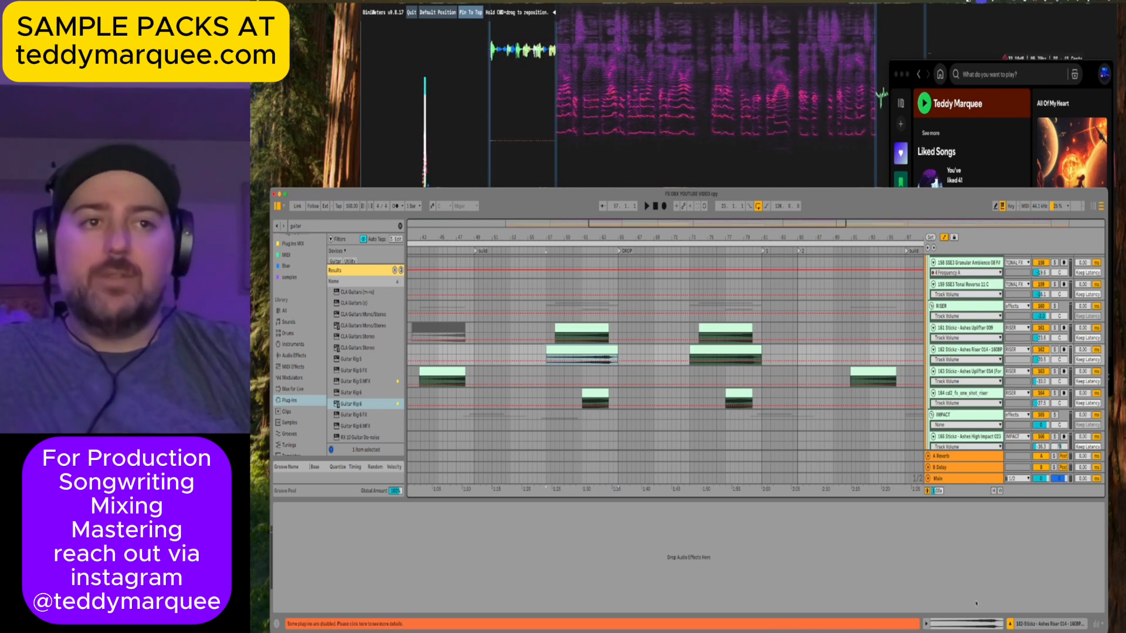
pyautogui.click(1011, 624)
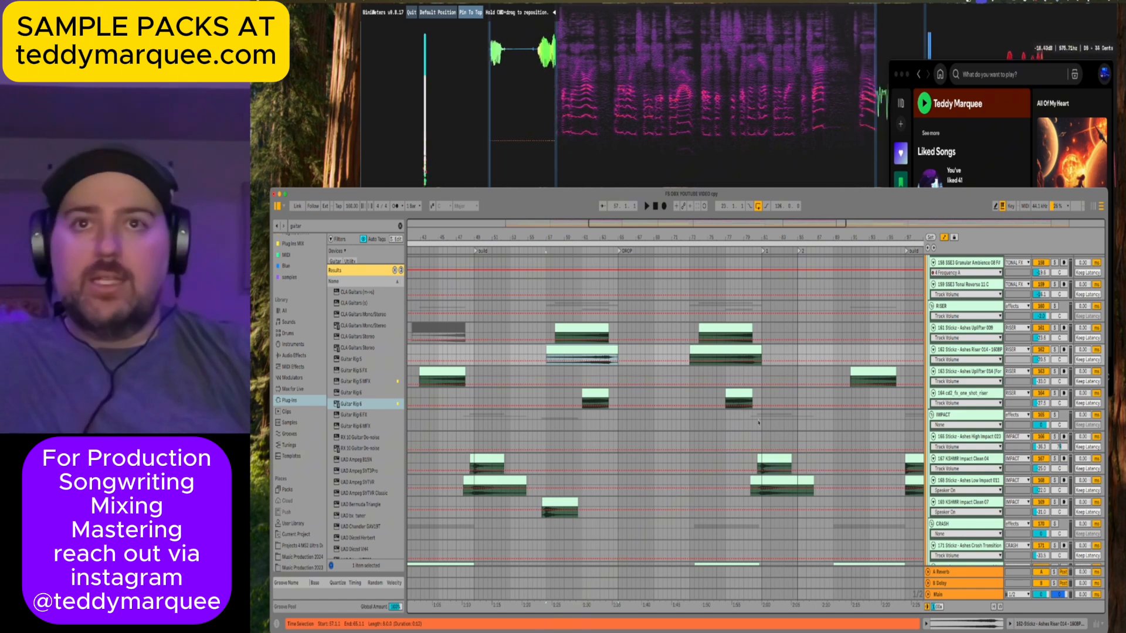
# Play from bar 77, soloing the cd2_fx_one_shot_riser, Ashes Uplifter 009 and Ashes Riser 014 tracks in turn.
pyautogui.click(1018, 393)
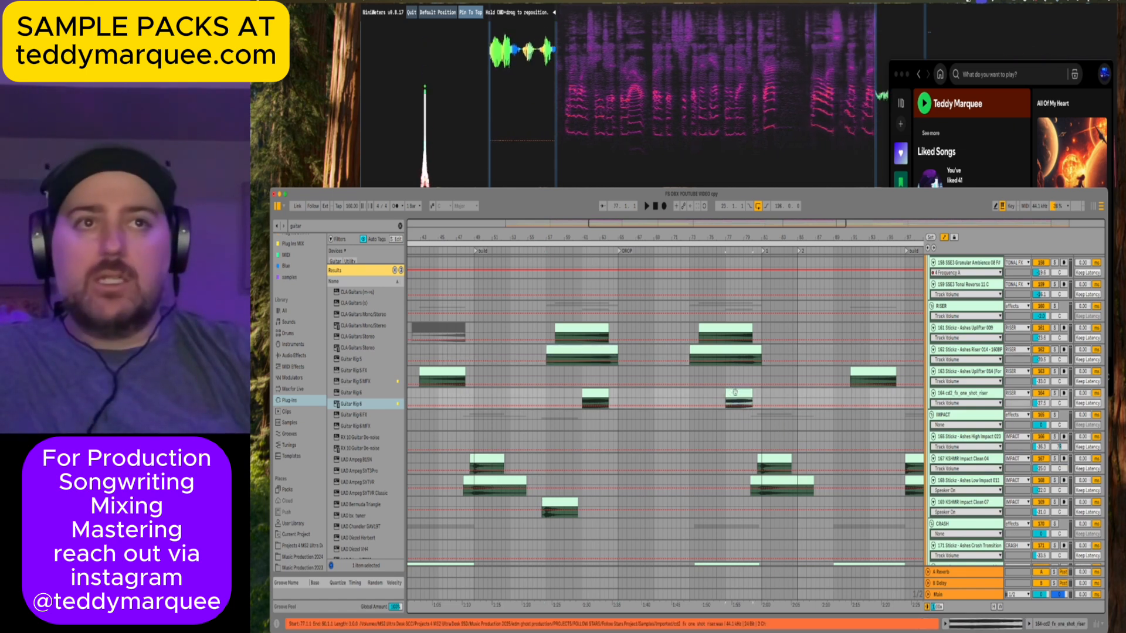
pyautogui.click(1055, 393)
pyautogui.press('space')
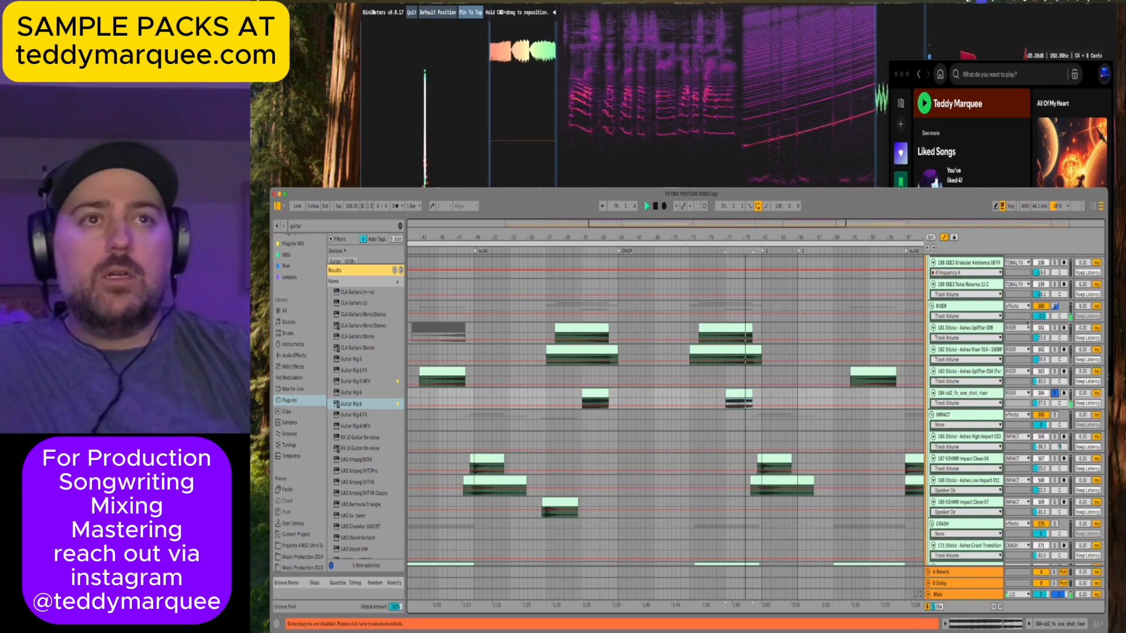
pyautogui.click(1055, 328)
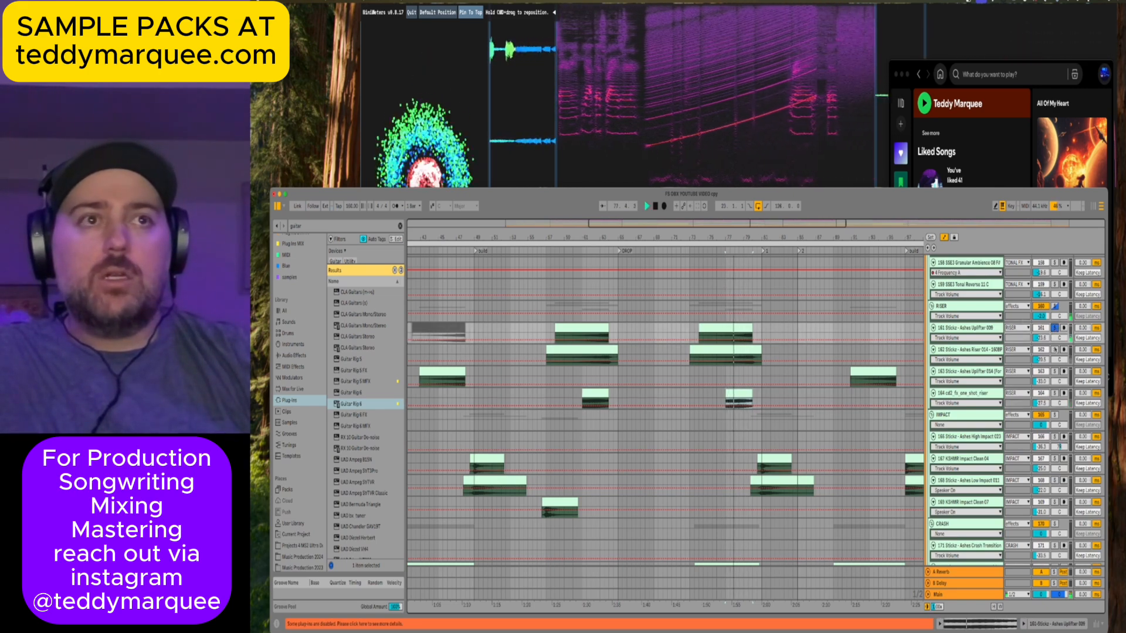
pyautogui.click(1054, 349)
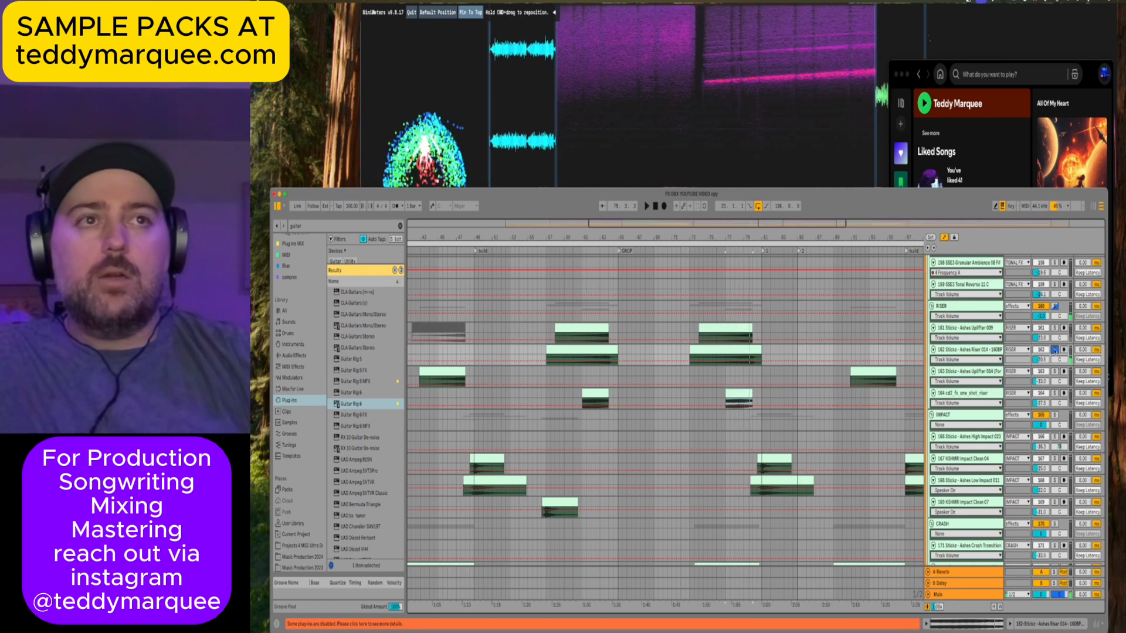
# Fold the RISER group and play from just before bar 81, soloing the IMPACT group, KSHMR Impact Clean 04 and Ashes Low Impact in turn.
pyautogui.click(1055, 349)
pyautogui.click(932, 306)
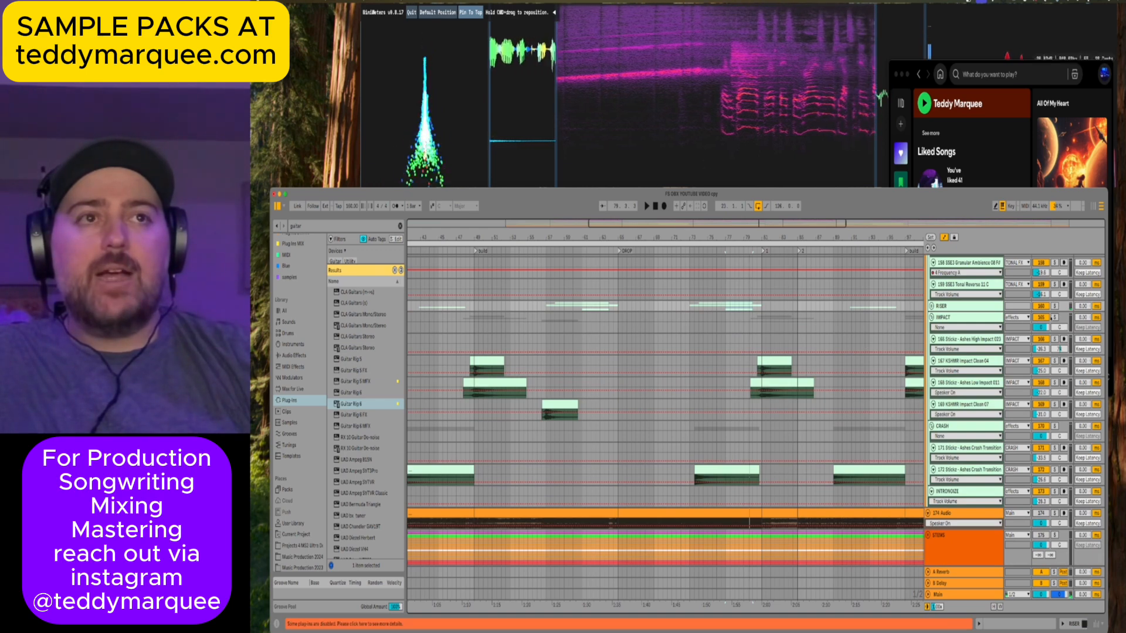
pyautogui.click(756, 321)
pyautogui.press('space')
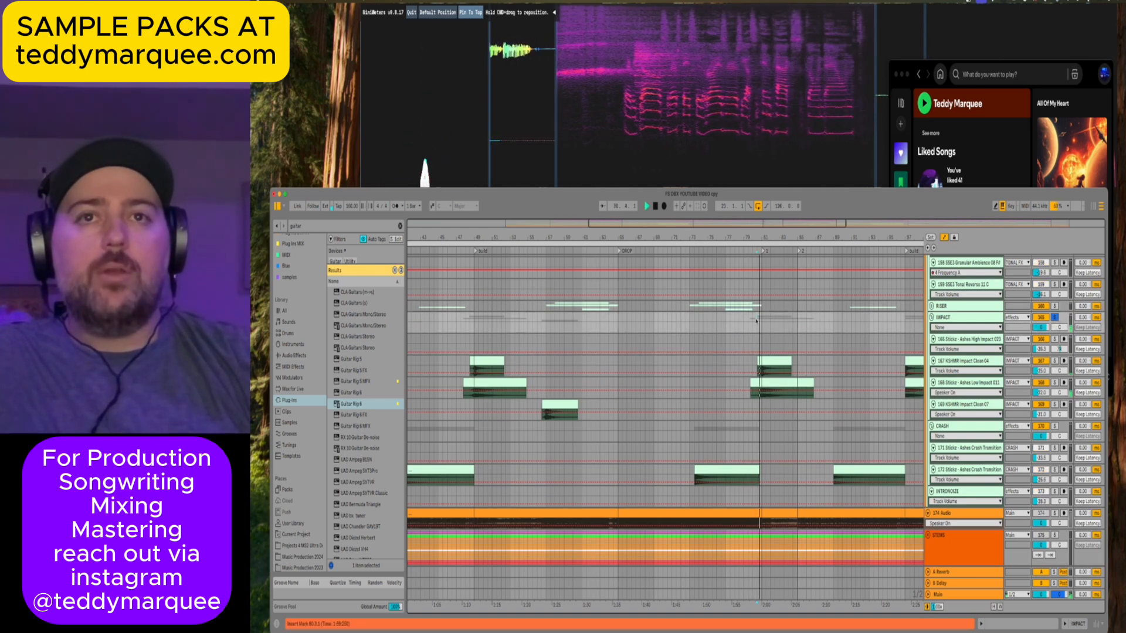
pyautogui.click(1055, 370)
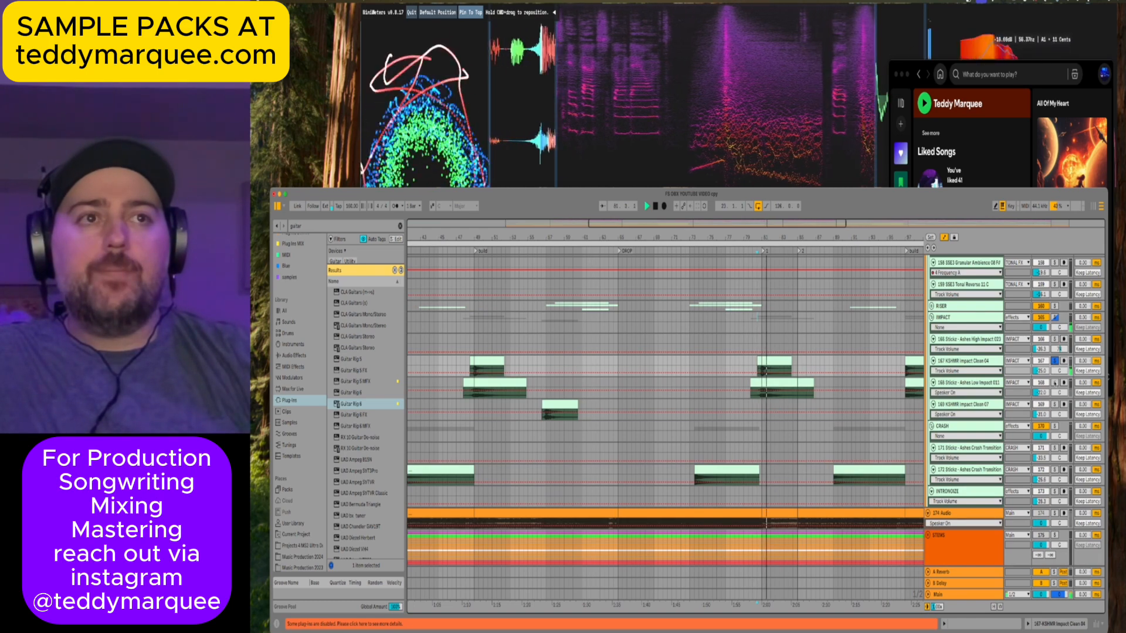
pyautogui.click(1055, 382)
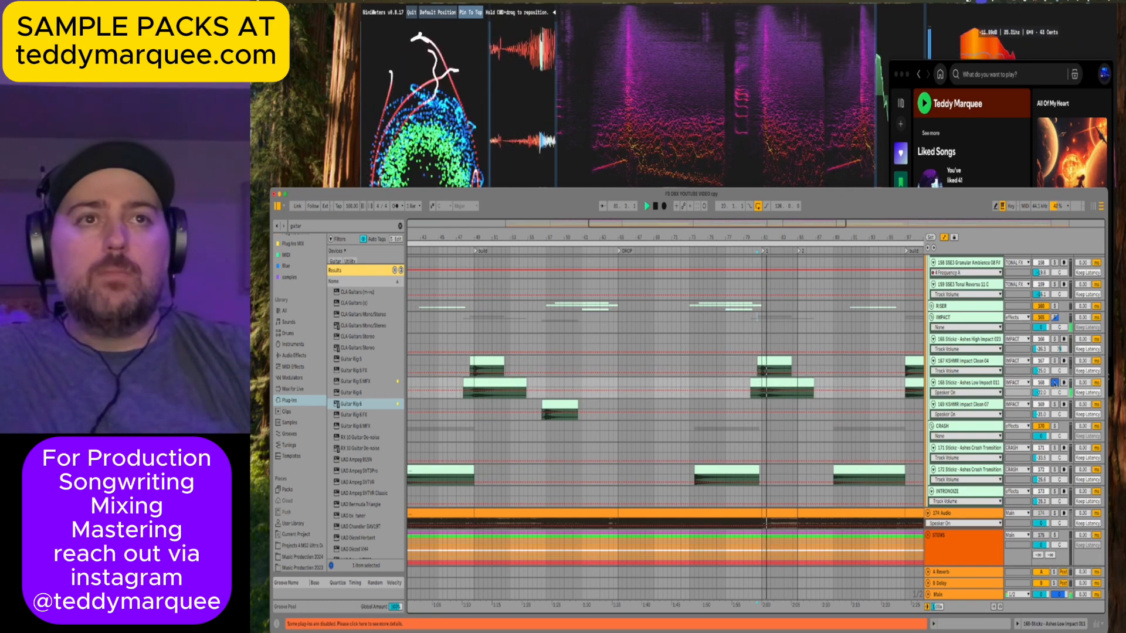
pyautogui.press('space')
# Play the Ashes Crash Transition clip leading into bar 81 with the CRASH group soloed.
pyautogui.click(735, 470)
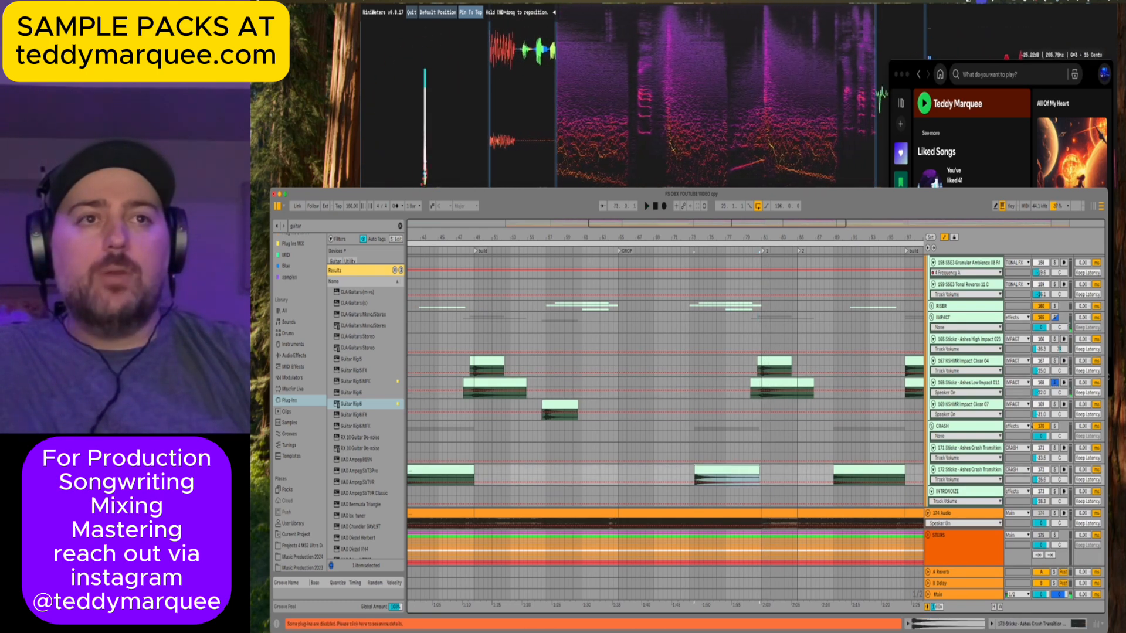
pyautogui.click(1055, 426)
pyautogui.press('space')
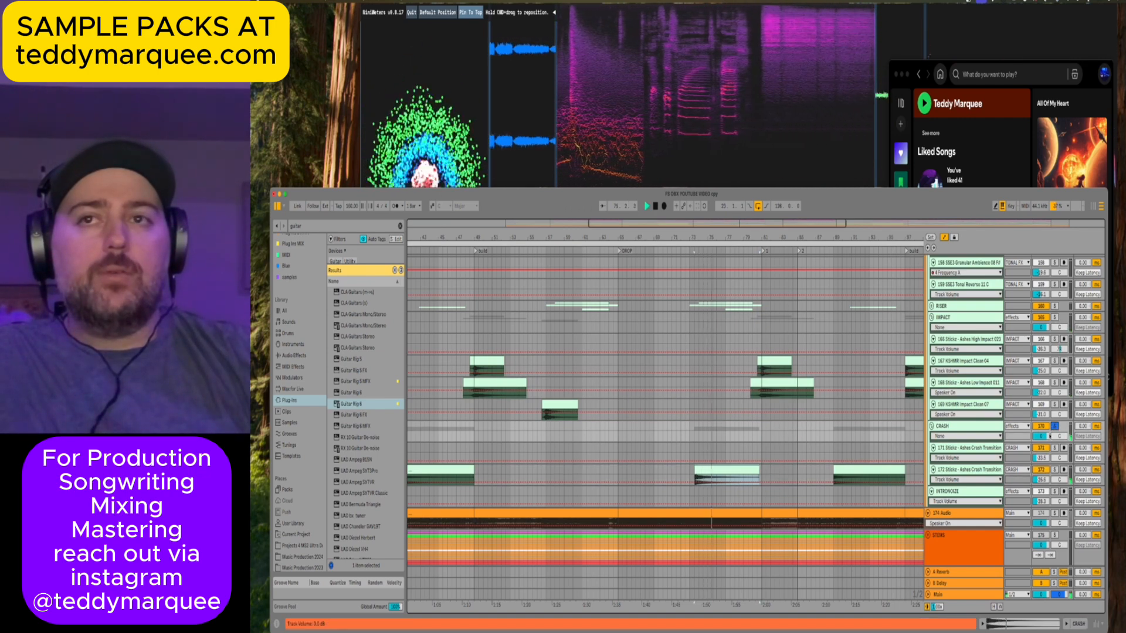
# Play the KSHMR Impact Clean 07 clip ahead of the drop several times in the full mix.
pyautogui.click(560, 411)
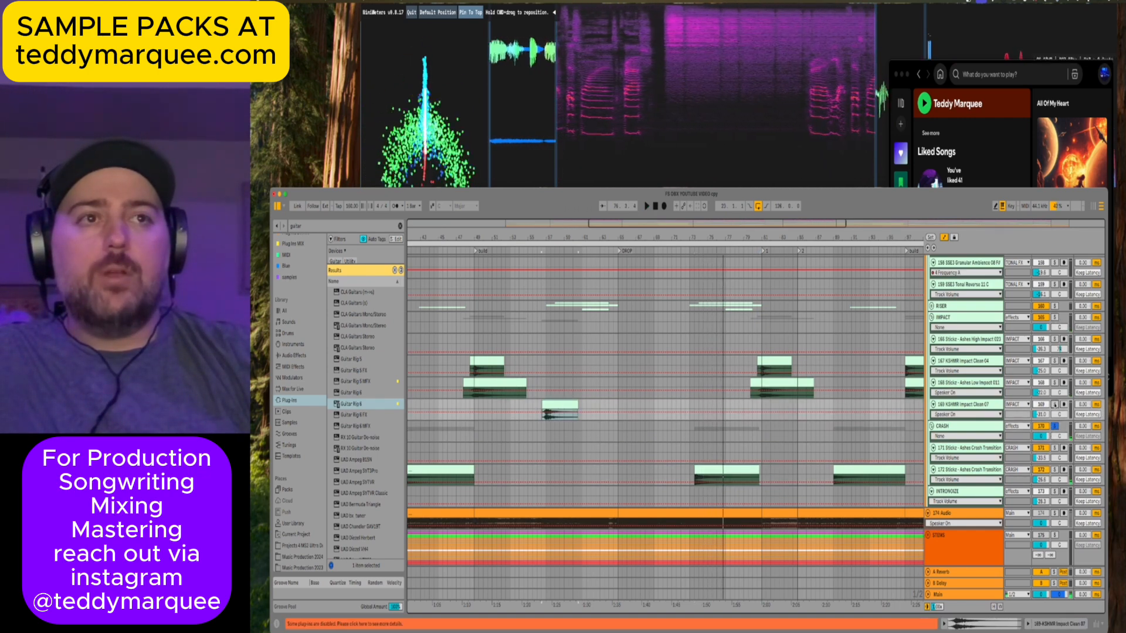
pyautogui.press('space')
pyautogui.press('space')
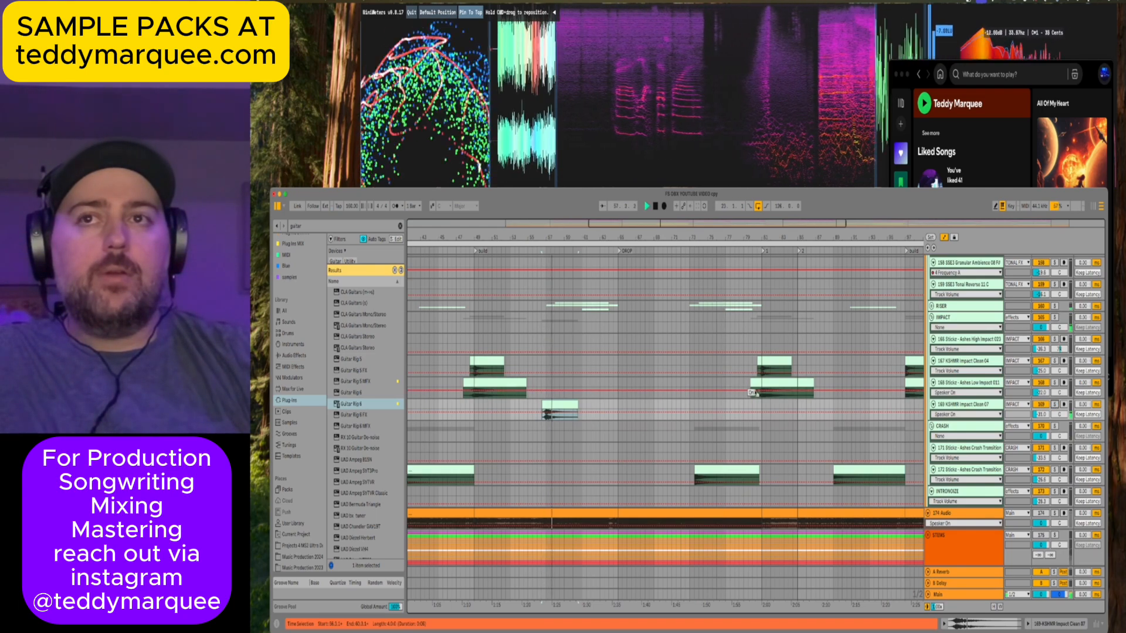
pyautogui.press('space')
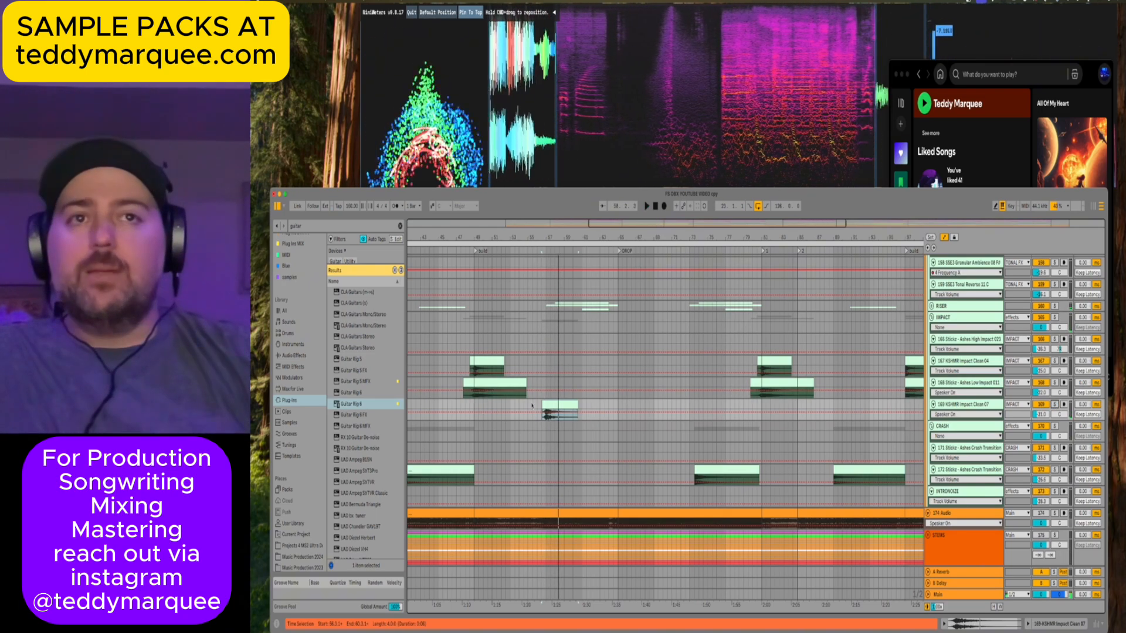
pyautogui.press('space')
pyautogui.hscroll(-5, 530, 404)
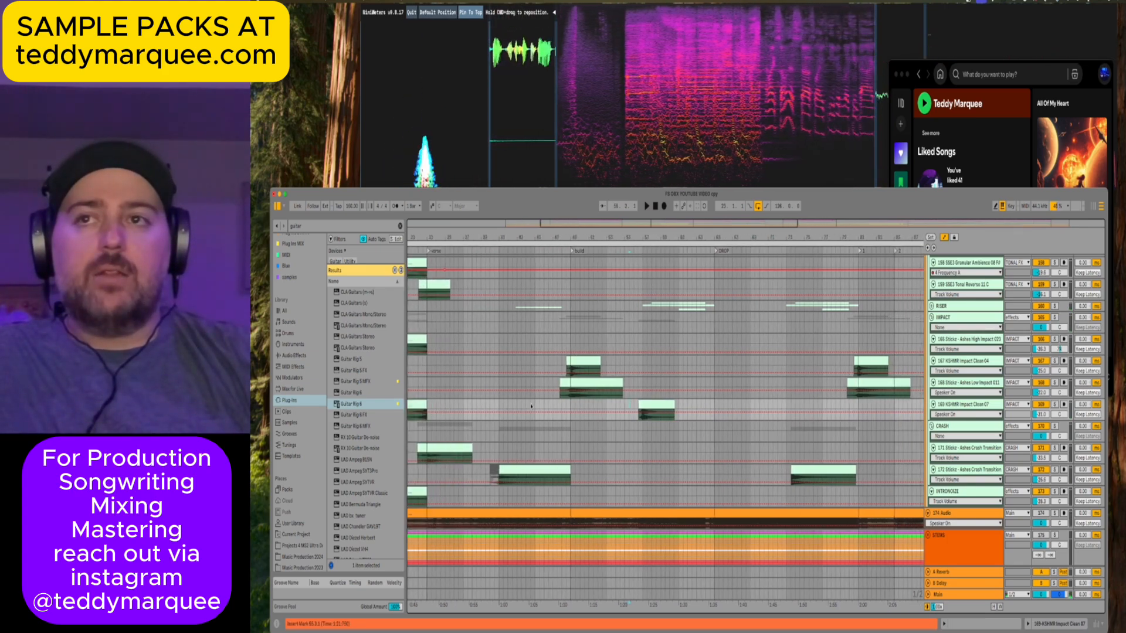
pyautogui.press('space')
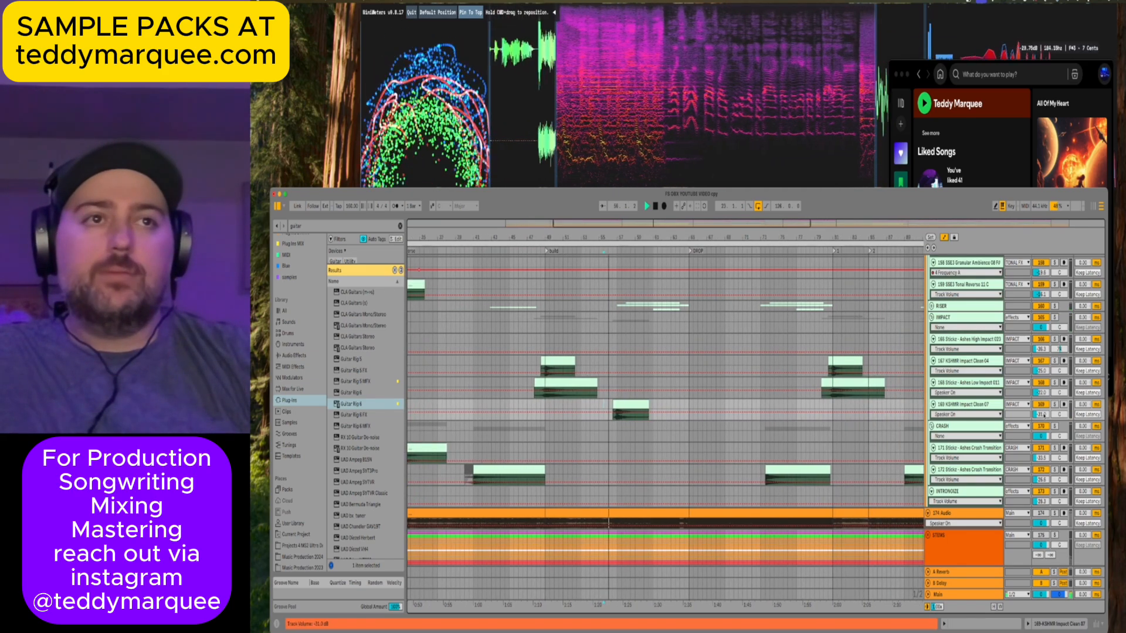
pyautogui.moveTo(1043, 418); pyautogui.dragTo(1044, 416)
pyautogui.press('space')
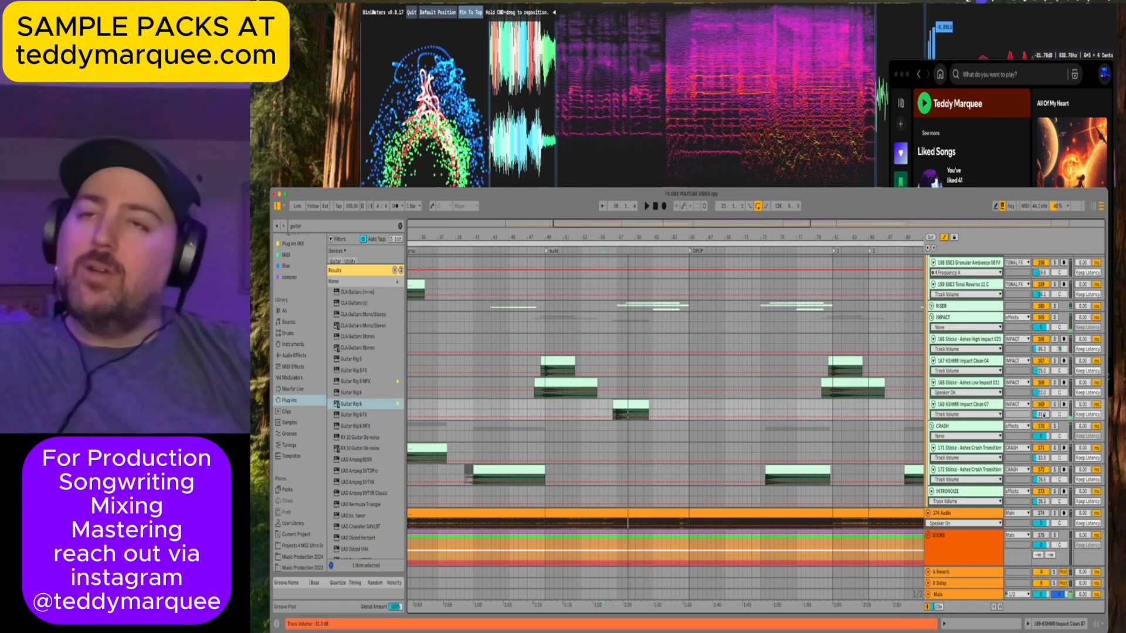
pyautogui.press('space')
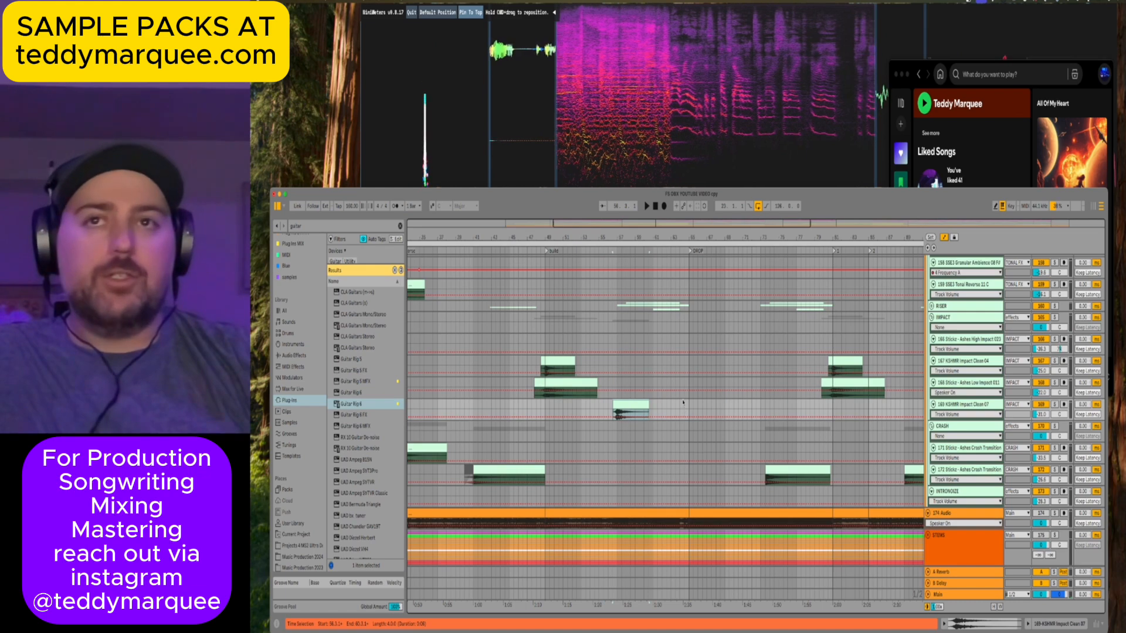
# Look through the ambience, reverse pad, downshift, tonal, impact and crash tracks across the arrangement.
pyautogui.scroll(2, 683, 403)
pyautogui.scroll(3, 628, 443)
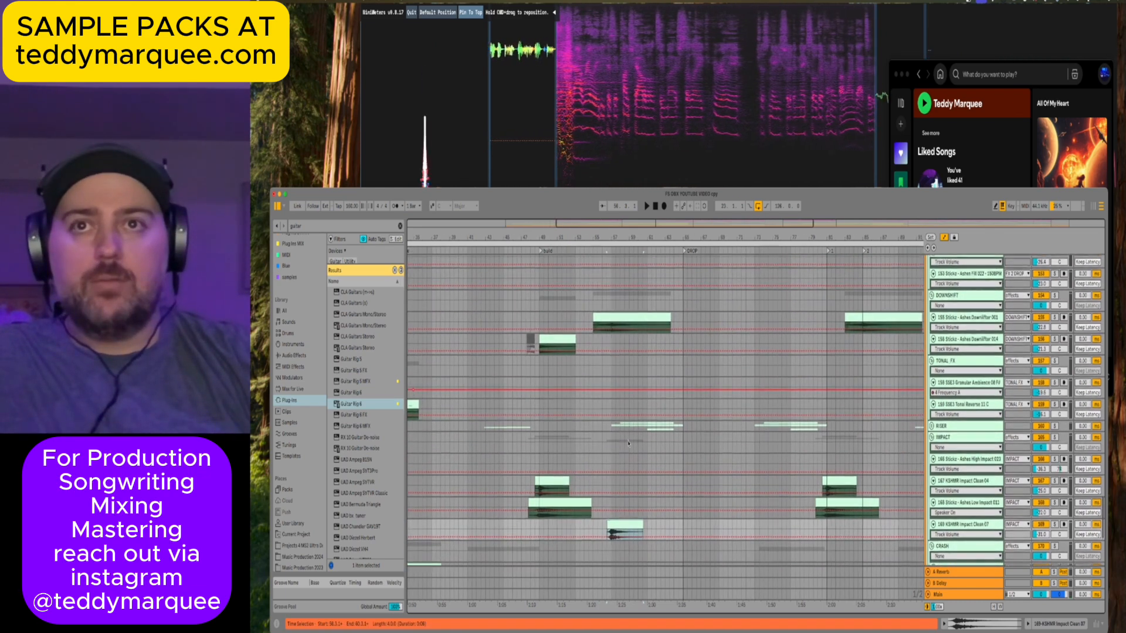
pyautogui.scroll(3, 629, 443)
pyautogui.scroll(5, 629, 443)
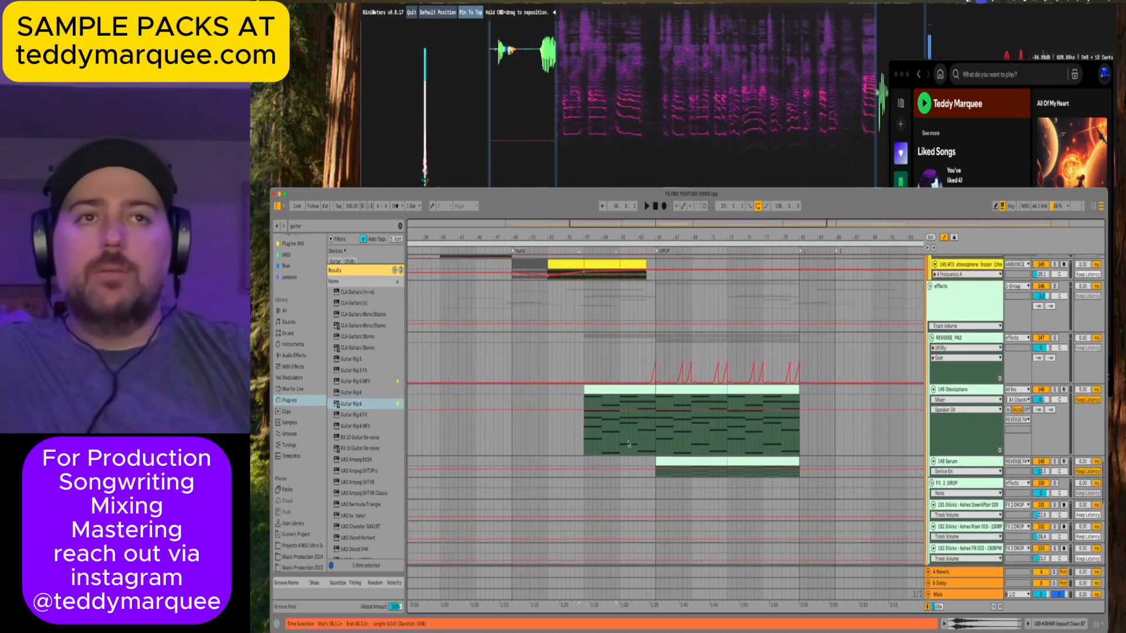
pyautogui.scroll(4, 629, 444)
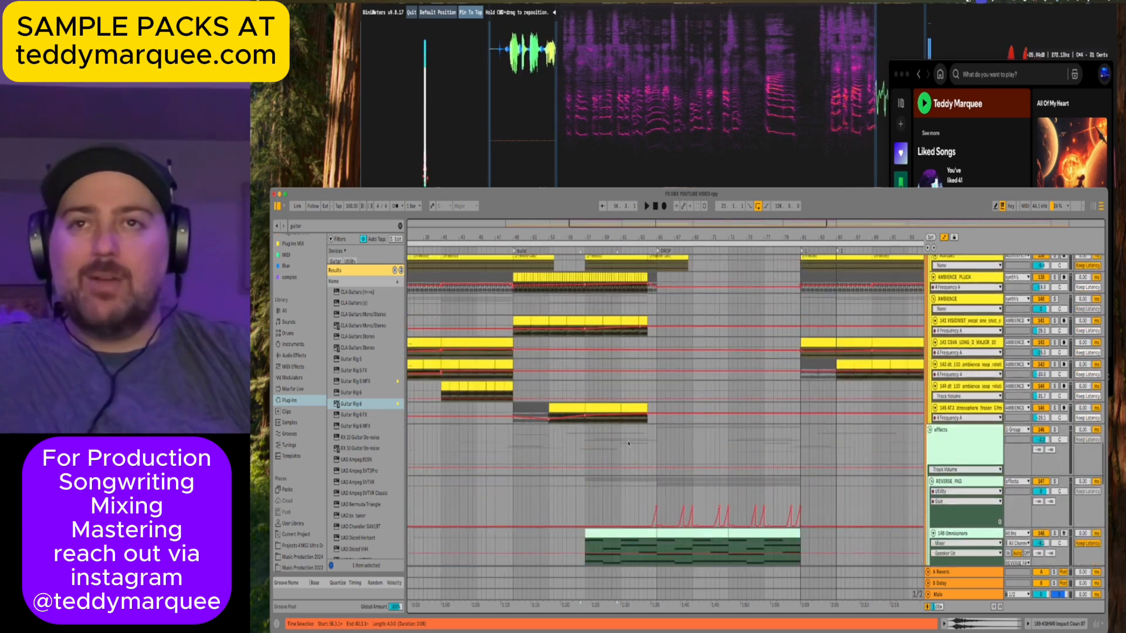
pyautogui.scroll(-10, 628, 444)
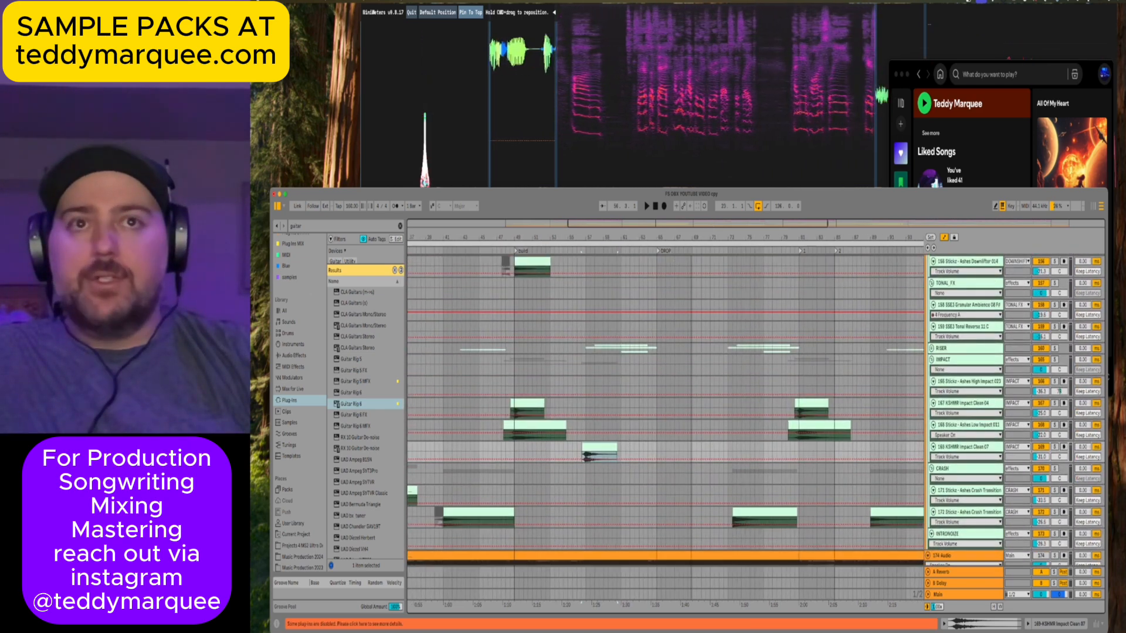
pyautogui.scroll(-5, 628, 425)
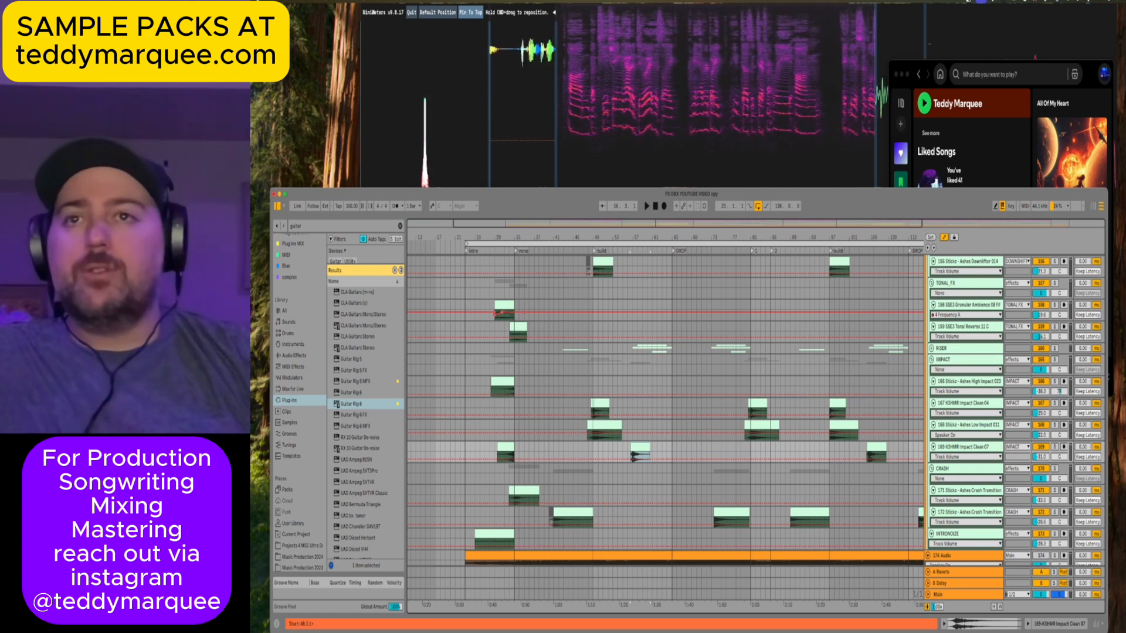
# Fold the IMPACT group and the whole effects group.
pyautogui.click(596, 426)
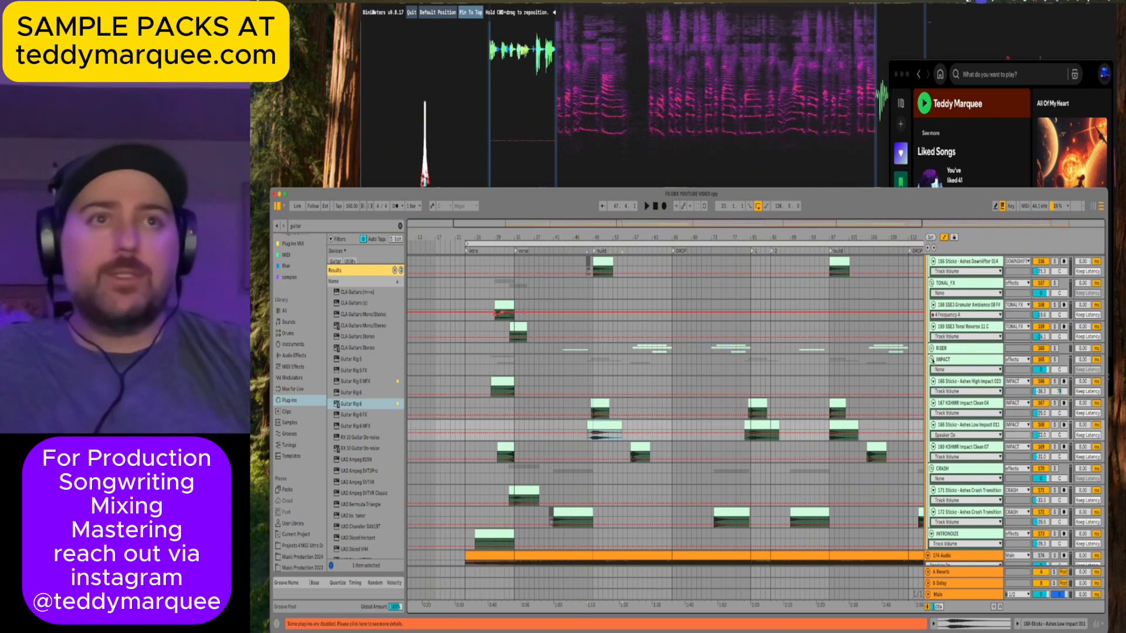
pyautogui.click(931, 359)
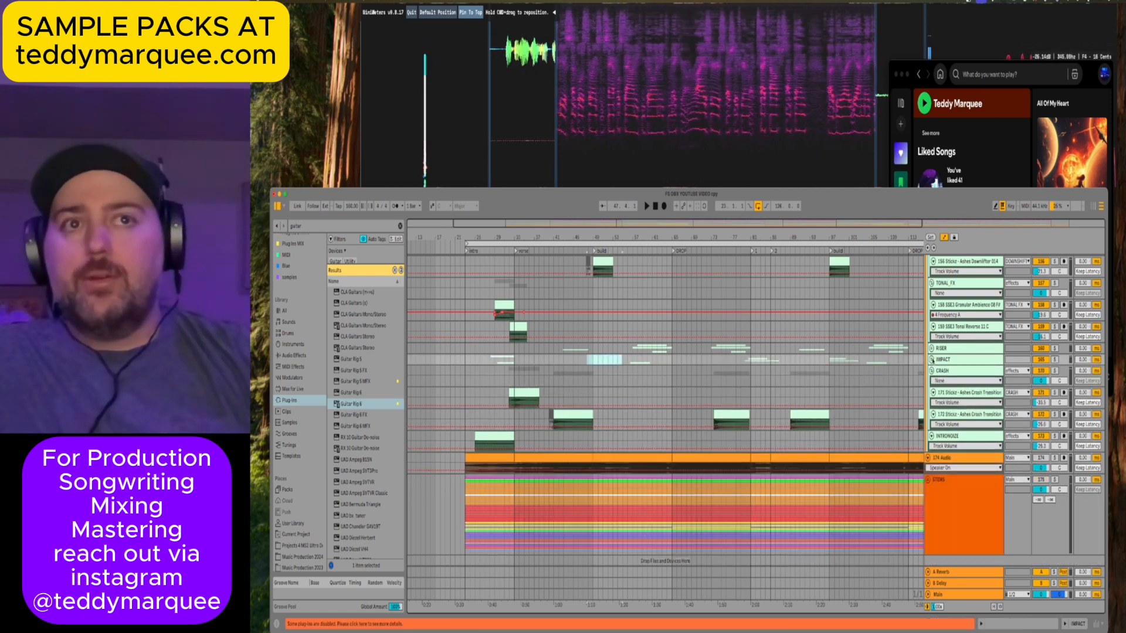
pyautogui.scroll(10, 933, 360)
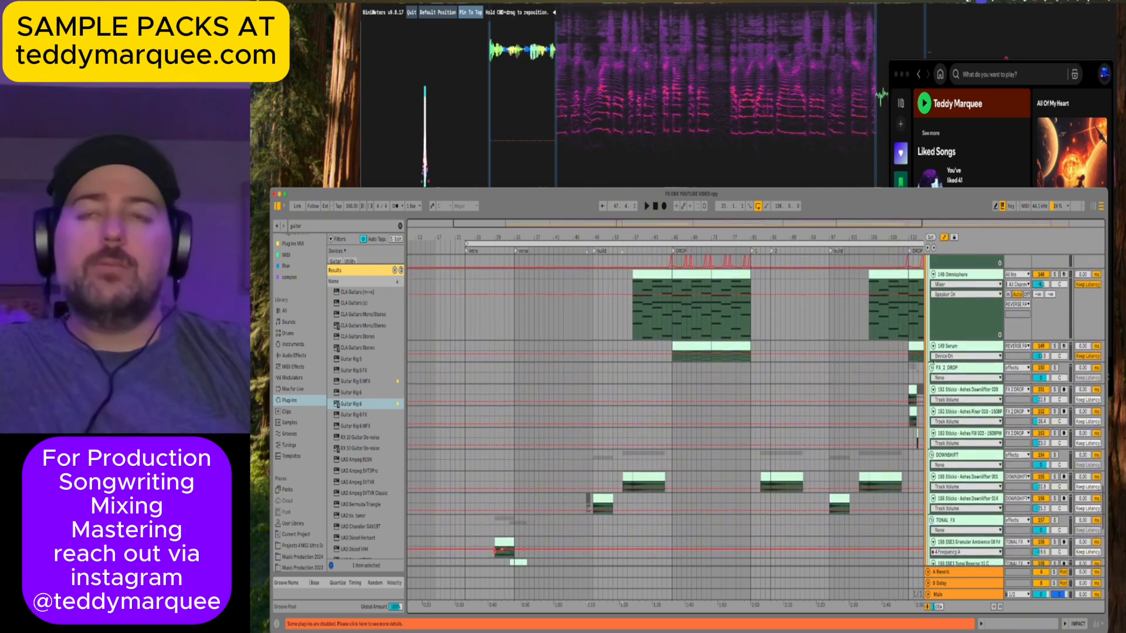
pyautogui.scroll(8, 932, 360)
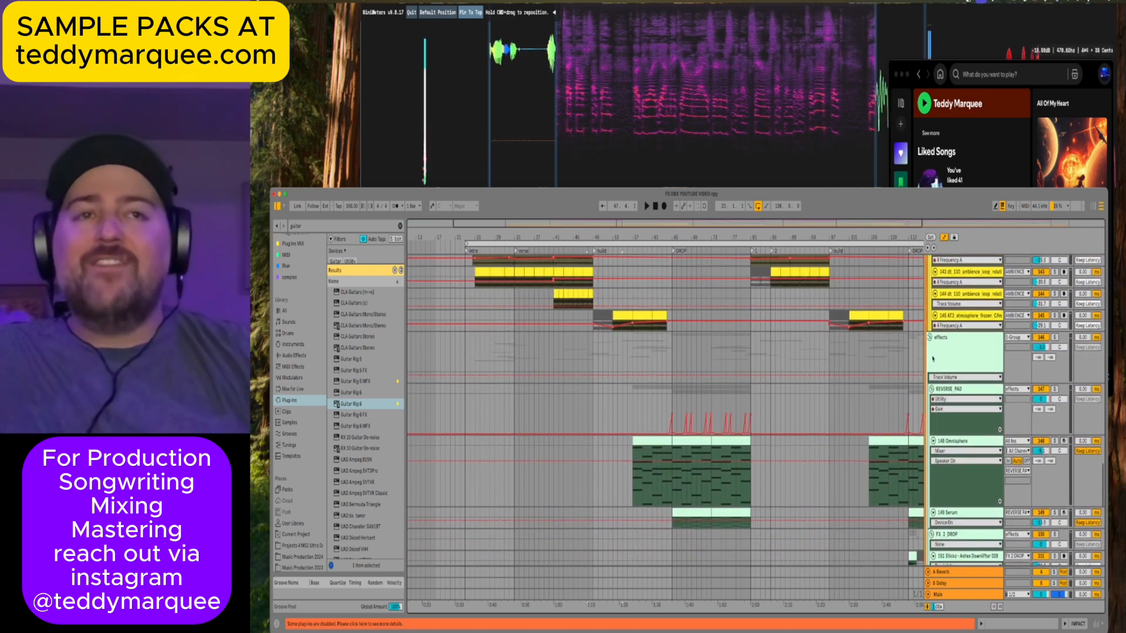
pyautogui.click(931, 347)
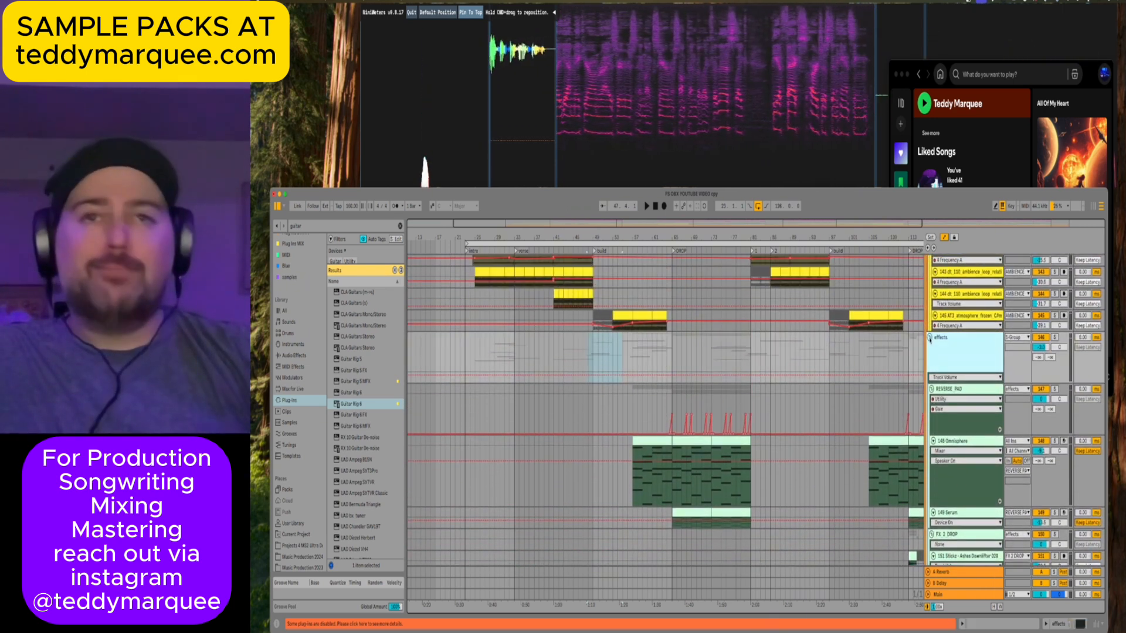
# Set the insert mark at the bar 65 drop in the drums group and show the group's device chain.
pyautogui.scroll(15, 930, 339)
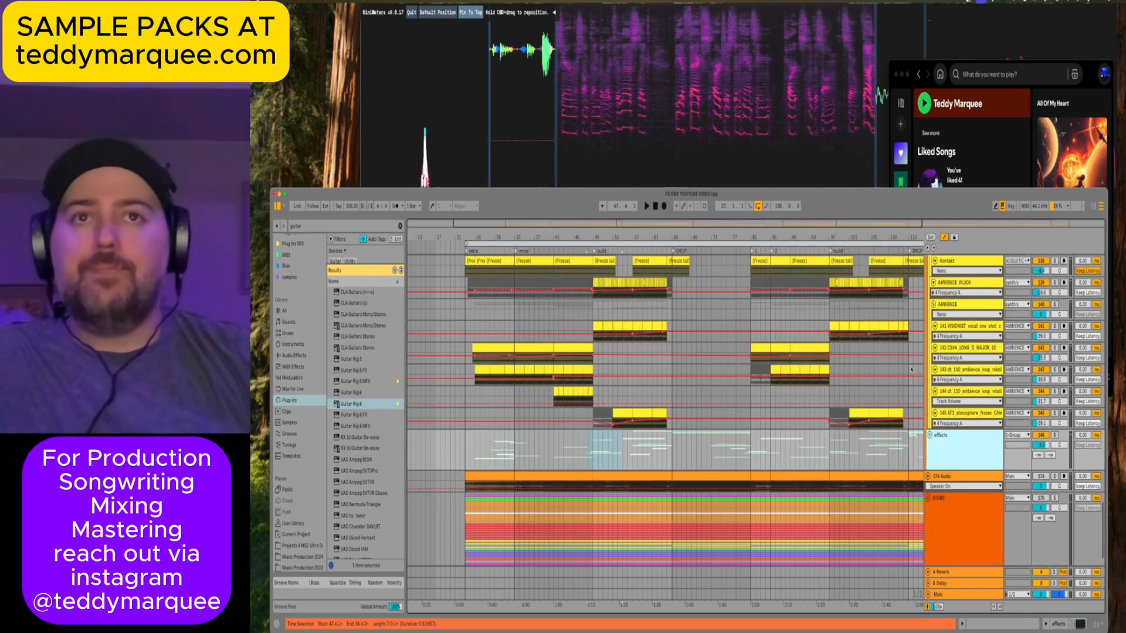
pyautogui.scroll(10, 912, 369)
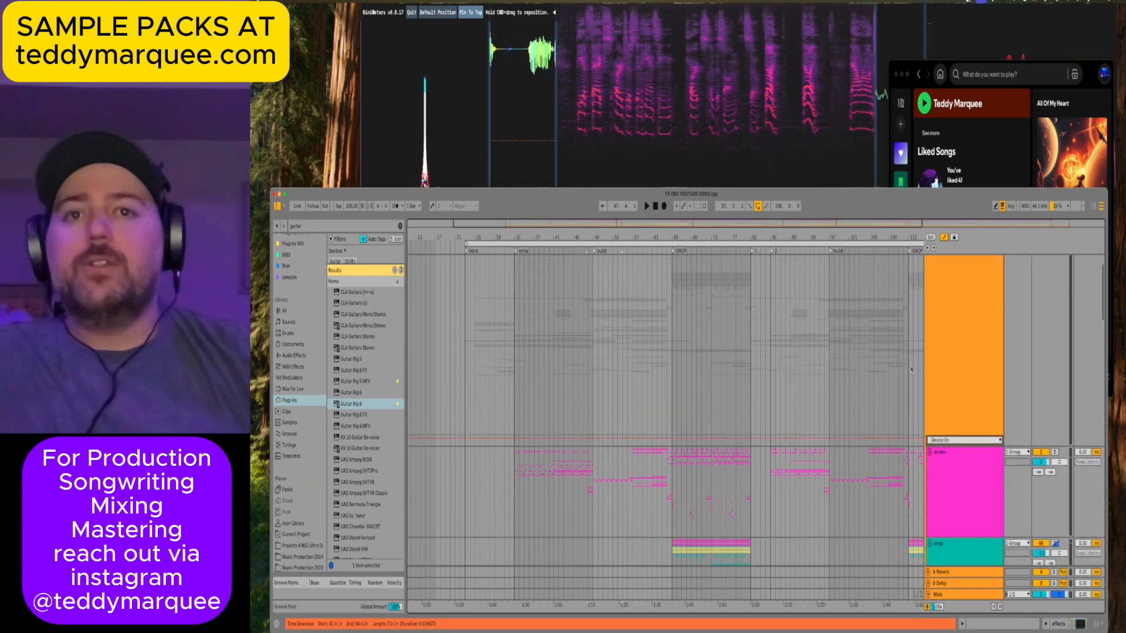
pyautogui.click(941, 360)
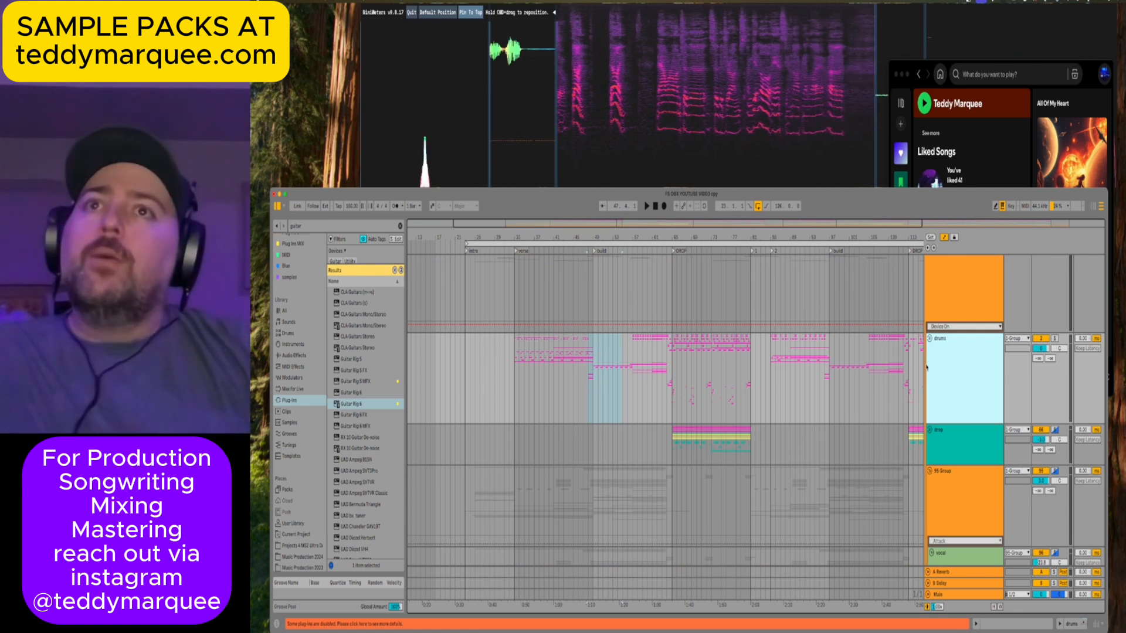
pyautogui.click(673, 355)
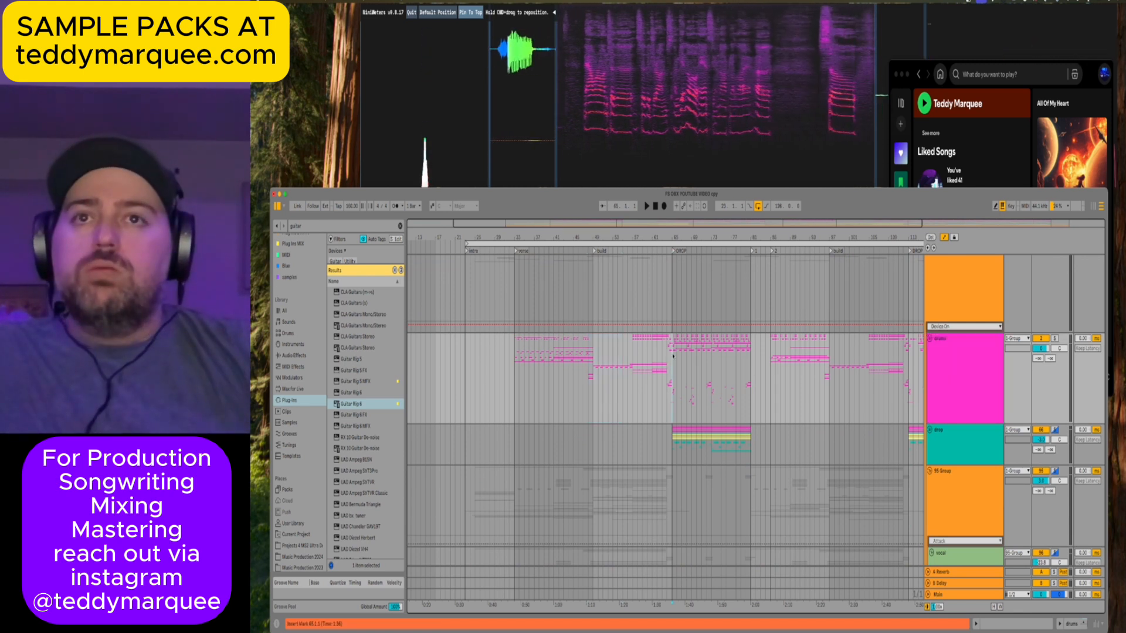
pyautogui.doubleClick(938, 343)
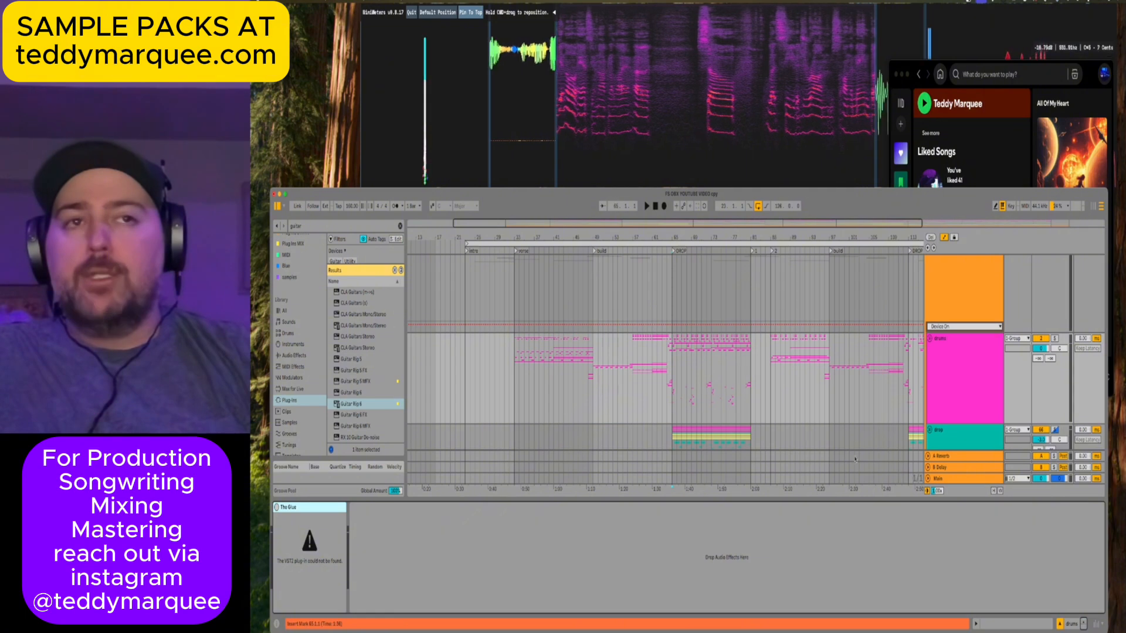
# Show the synths group's device chain and fold the group.
pyautogui.scroll(-20, 908, 409)
pyautogui.scroll(-10, 908, 410)
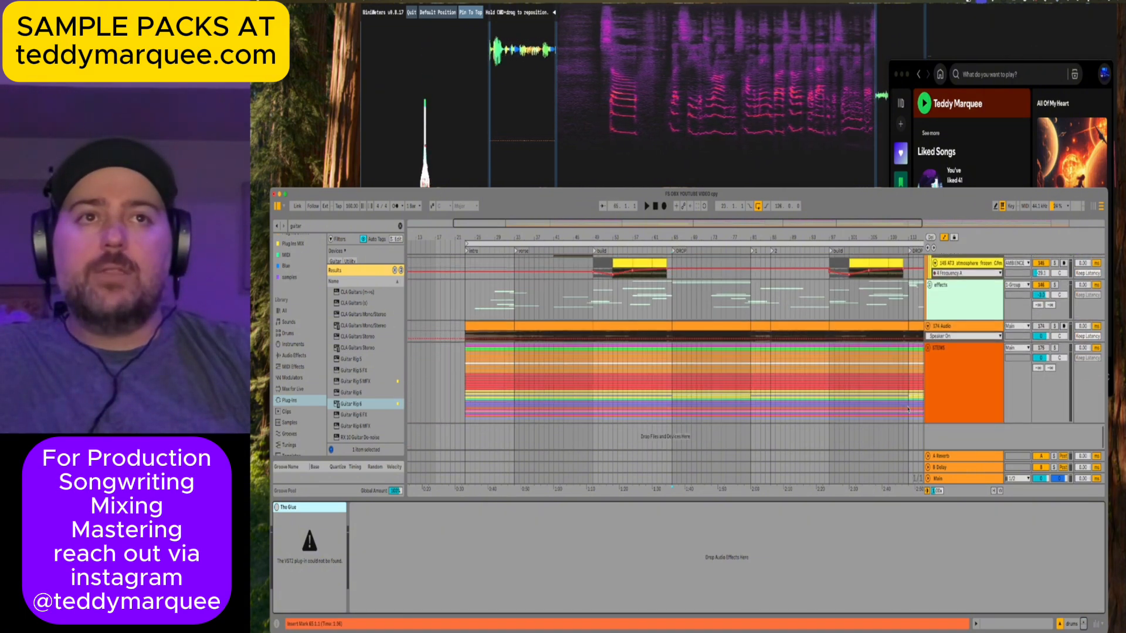
pyautogui.scroll(15, 947, 353)
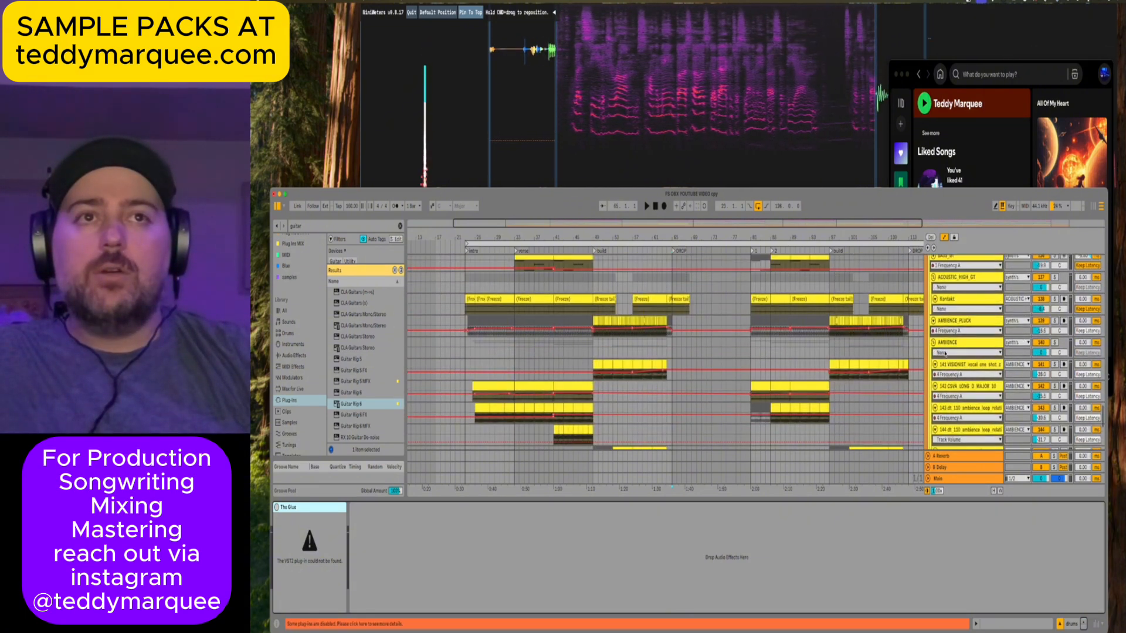
pyautogui.scroll(10, 945, 353)
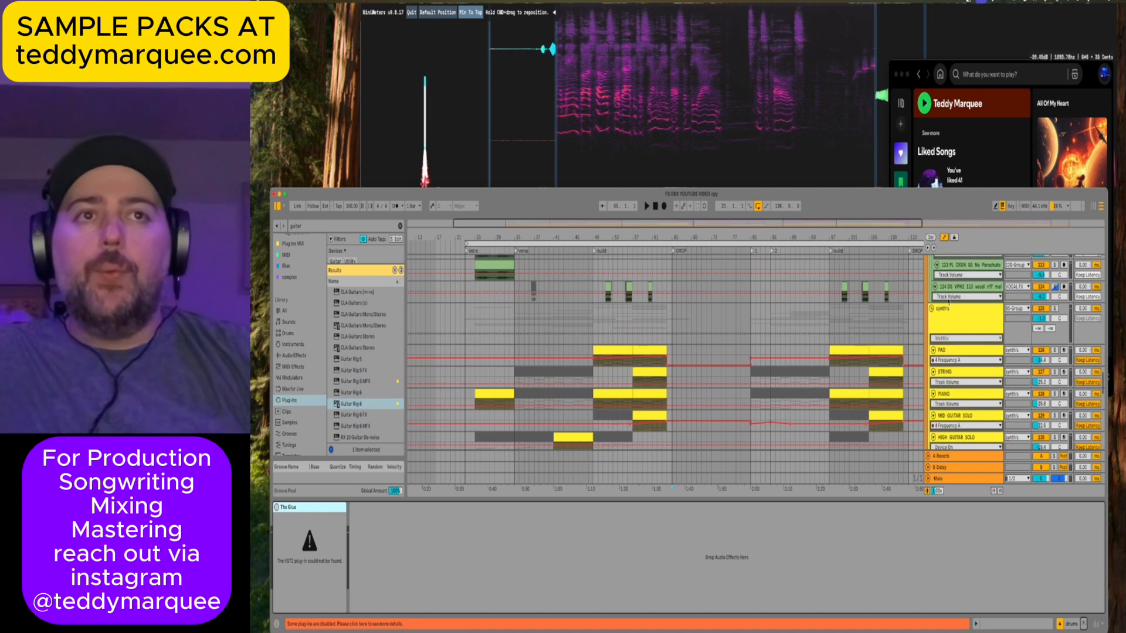
pyautogui.click(944, 317)
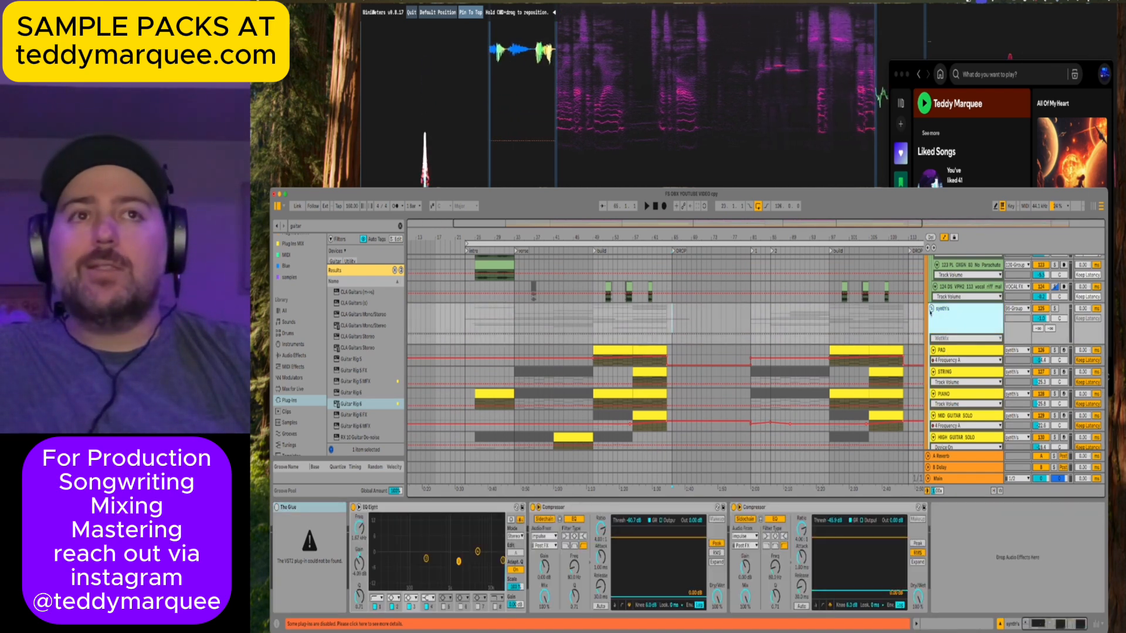
pyautogui.click(931, 309)
# Show the effects group's device chain, then select about bars 44 to 100 in the STEMS group.
pyautogui.click(946, 346)
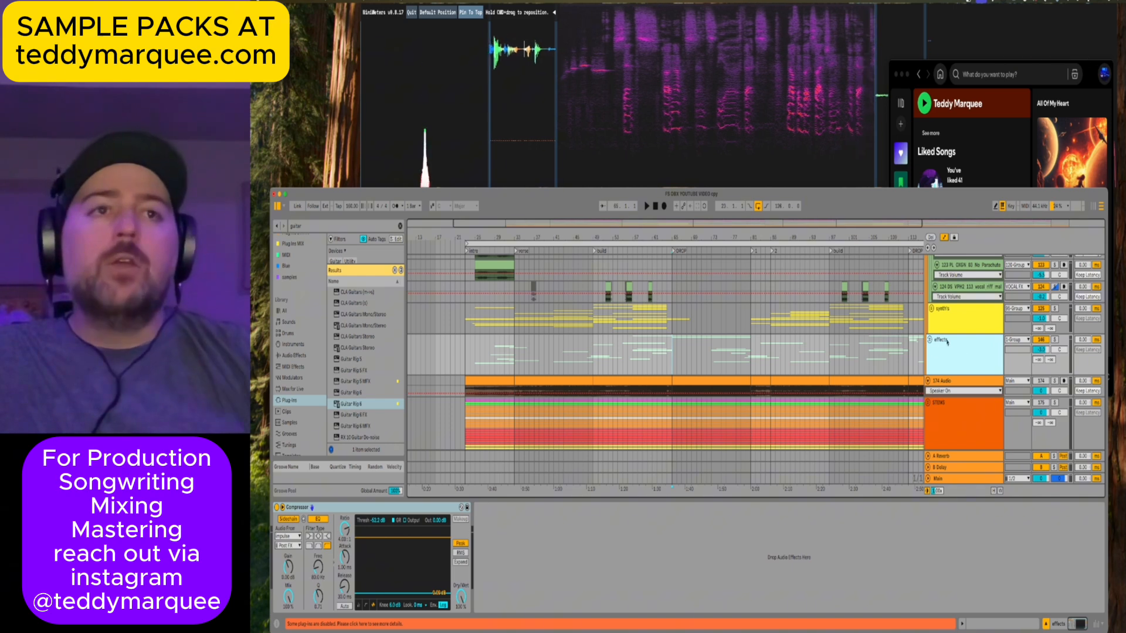
pyautogui.scroll(-3, 946, 352)
pyautogui.click(940, 365)
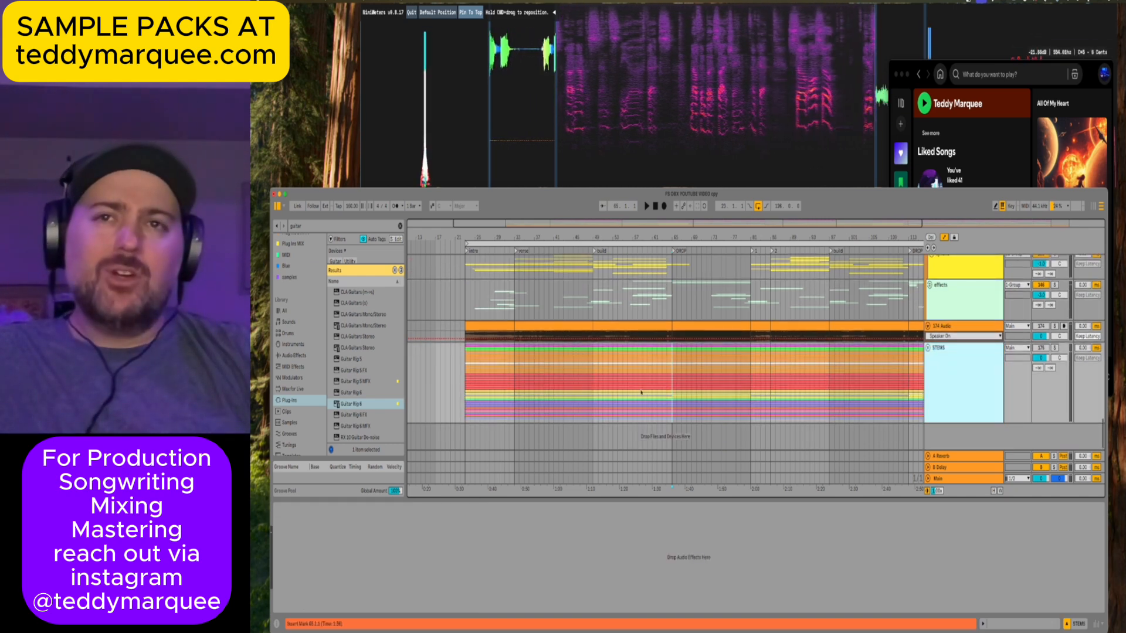
pyautogui.moveTo(568, 388); pyautogui.dragTo(845, 379)
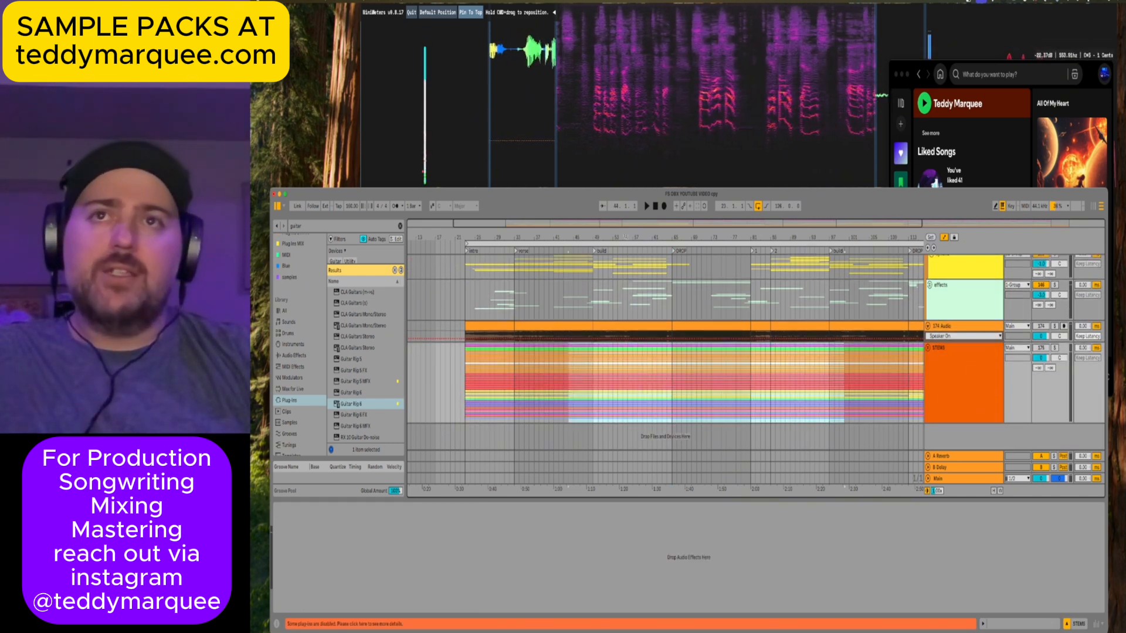
# Select about bars 31 to 125 across the stems in the STEMS group.
pyautogui.press('-')
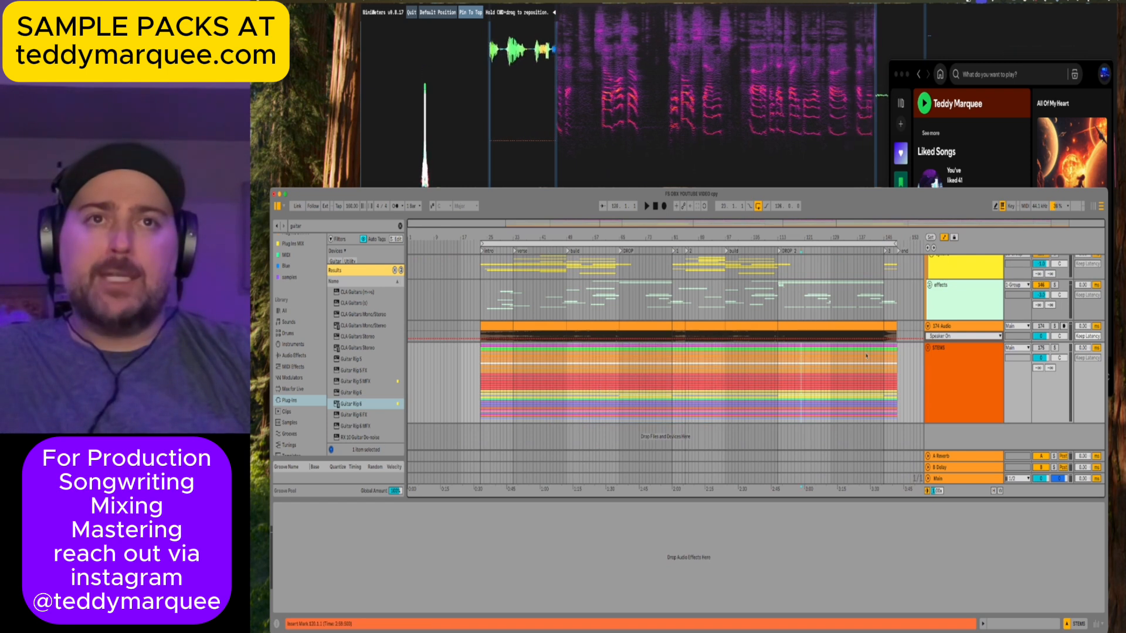
pyautogui.moveTo(867, 381)
pyautogui.mouseDown()
pyautogui.moveTo(523, 370)
pyautogui.moveTo(819, 380)
pyautogui.mouseUp()
pyautogui.click(506, 371)
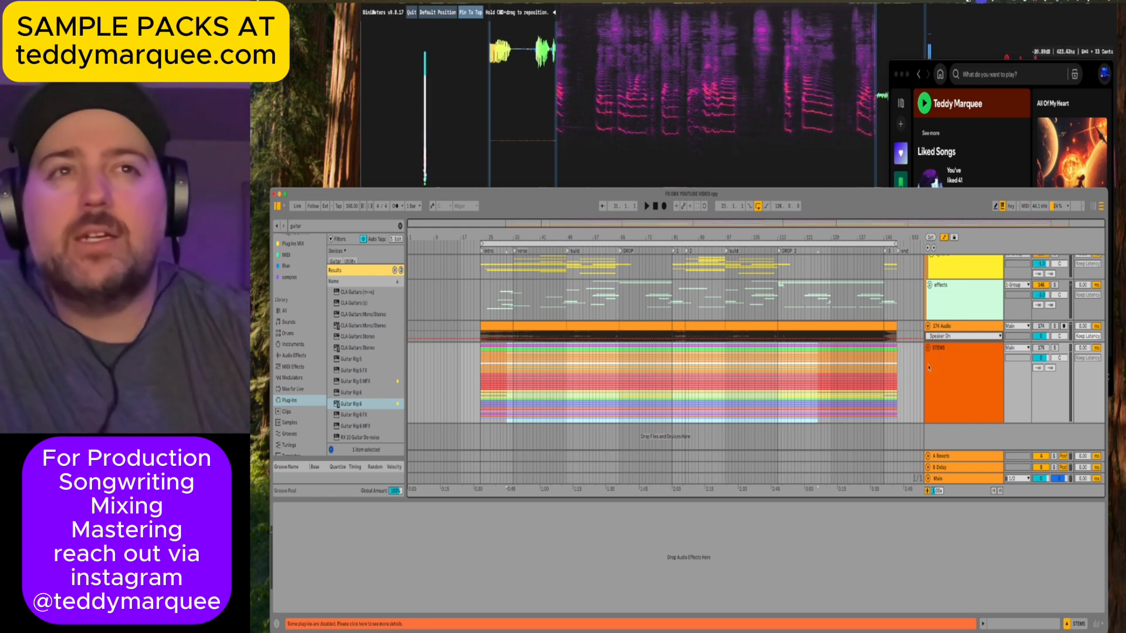
# Fold the top-level group 1 and show its mastering device chain, then hide the device view.
pyautogui.click(944, 355)
pyautogui.hotkey('ctrl', 'g')
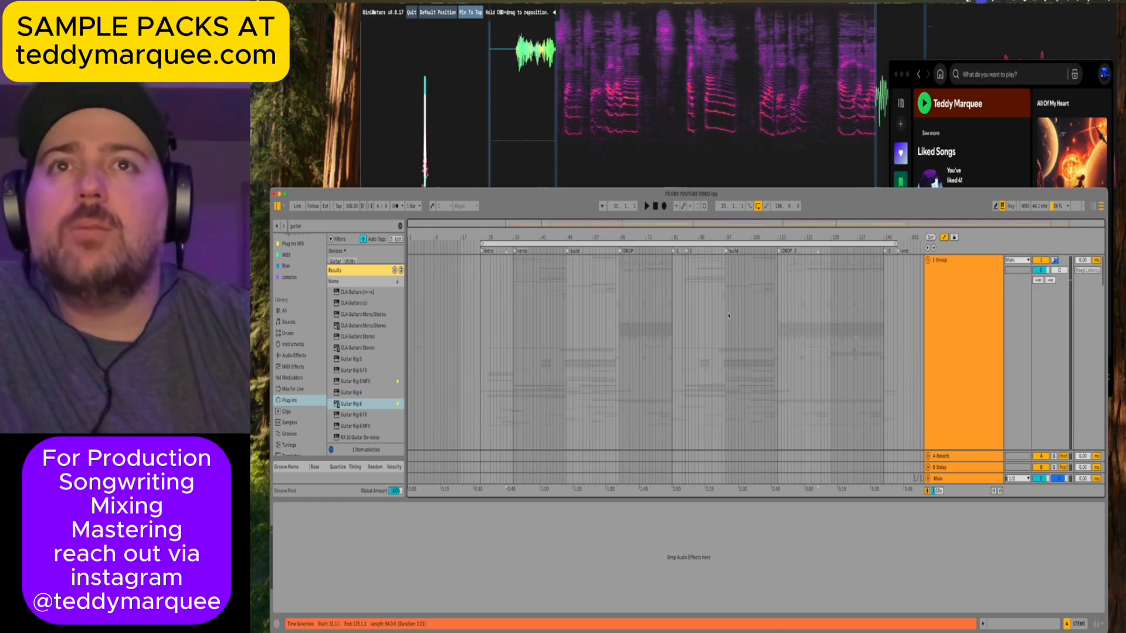
pyautogui.click(950, 322)
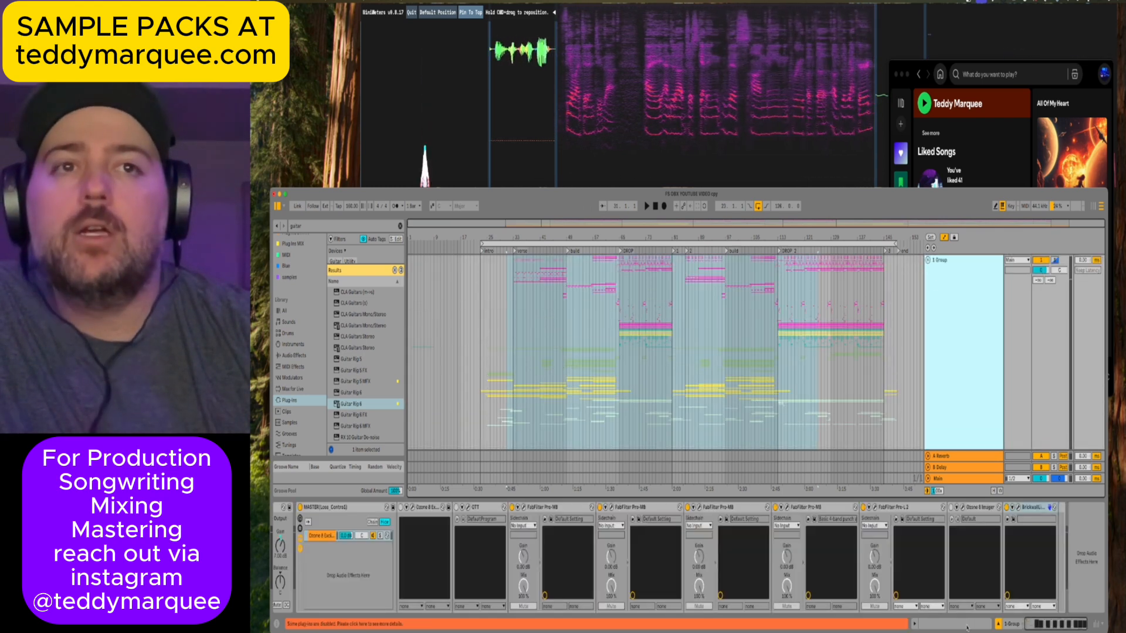
pyautogui.press('super+alt+l')
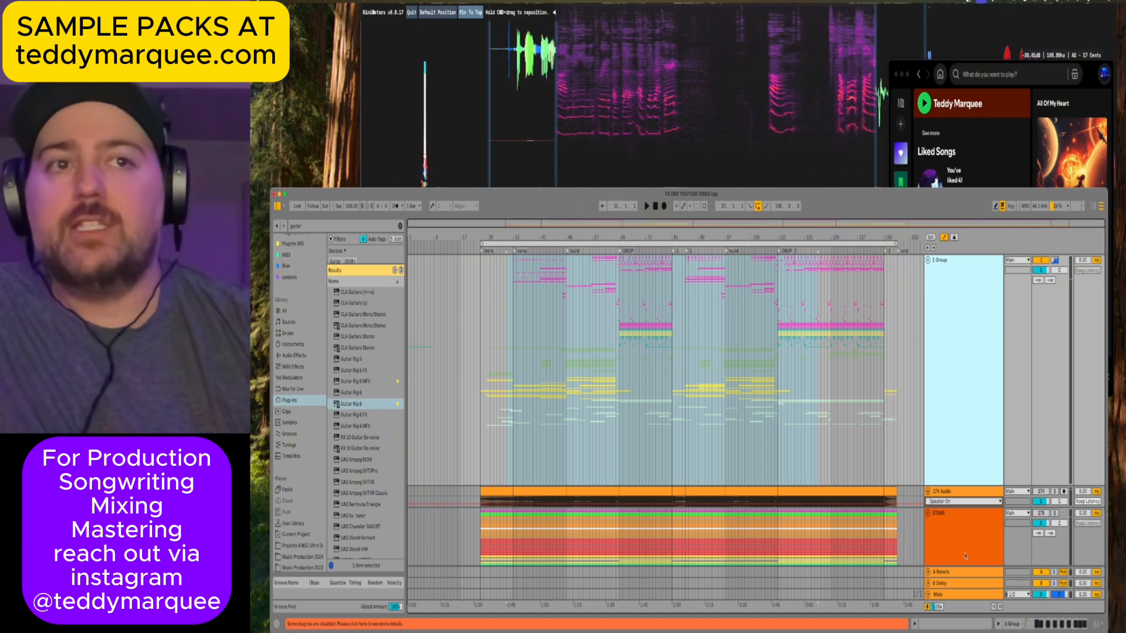
# Show the Main track's device chain, then group 1's chain for comparison, and hide the device view.
pyautogui.click(977, 594)
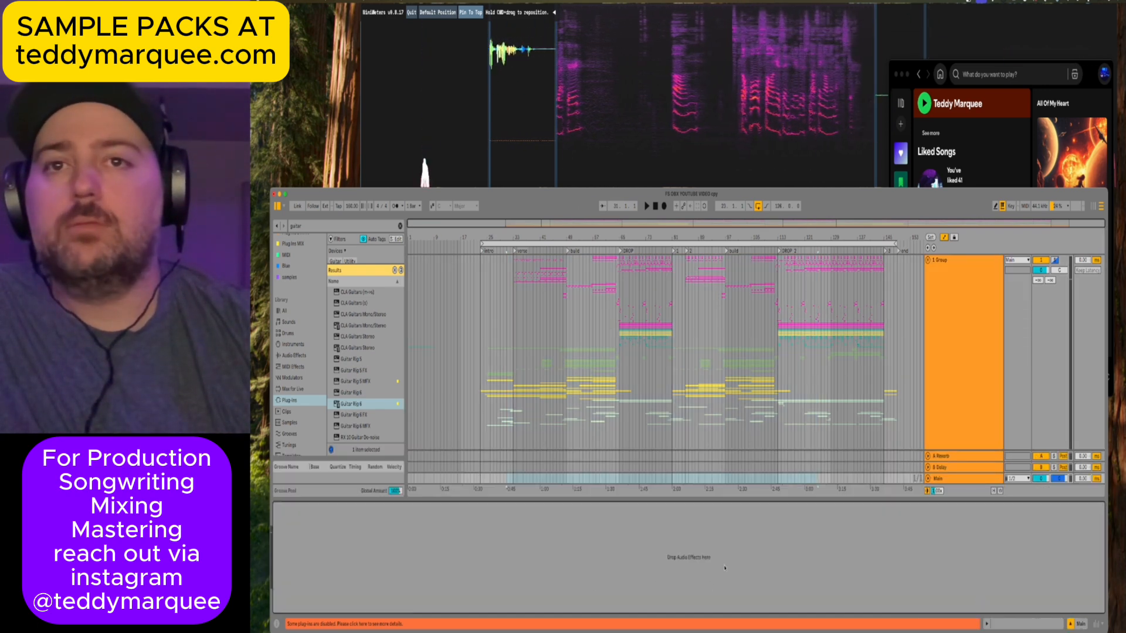
pyautogui.click(978, 478)
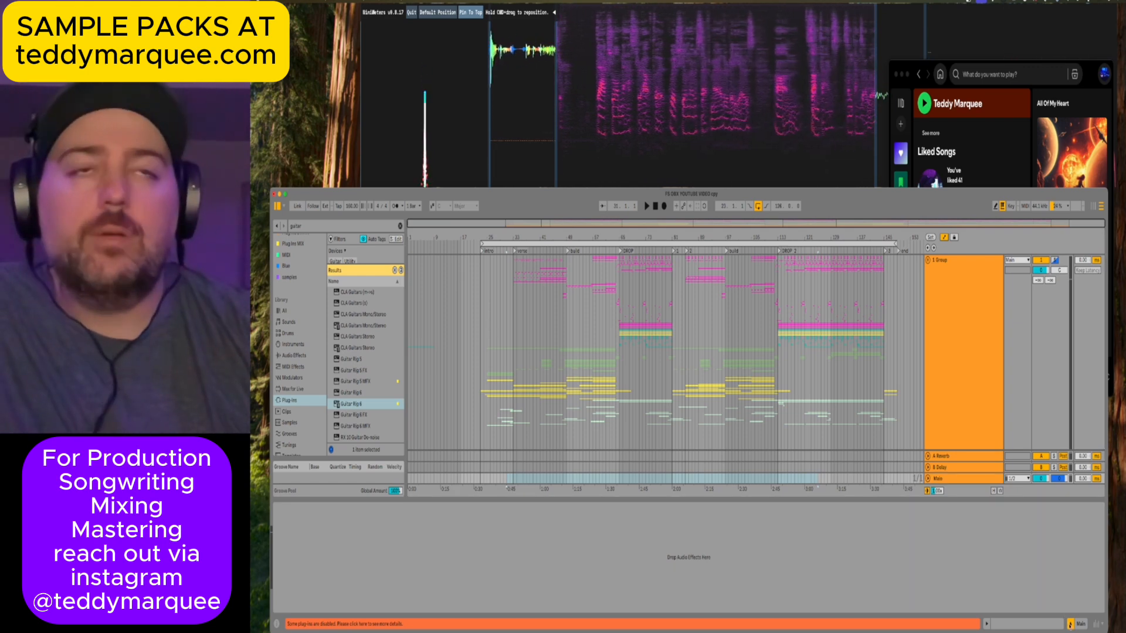
pyautogui.click(943, 295)
pyautogui.click(944, 290)
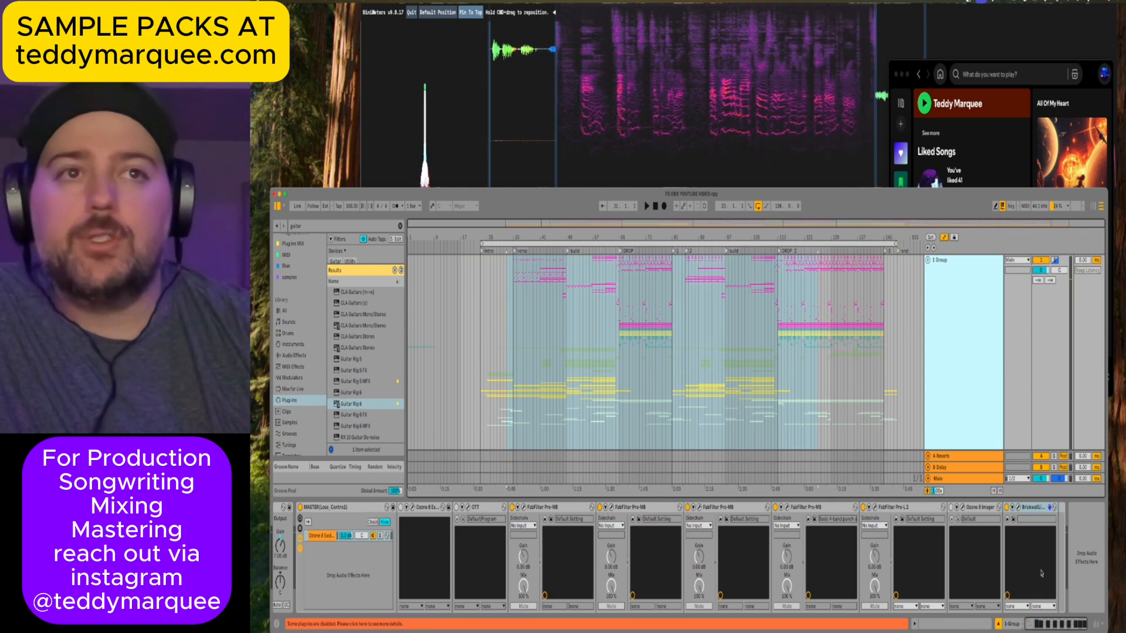
pyautogui.scroll(-2, 942, 434)
pyautogui.hotkey('ctrl', 'alt', 'l')
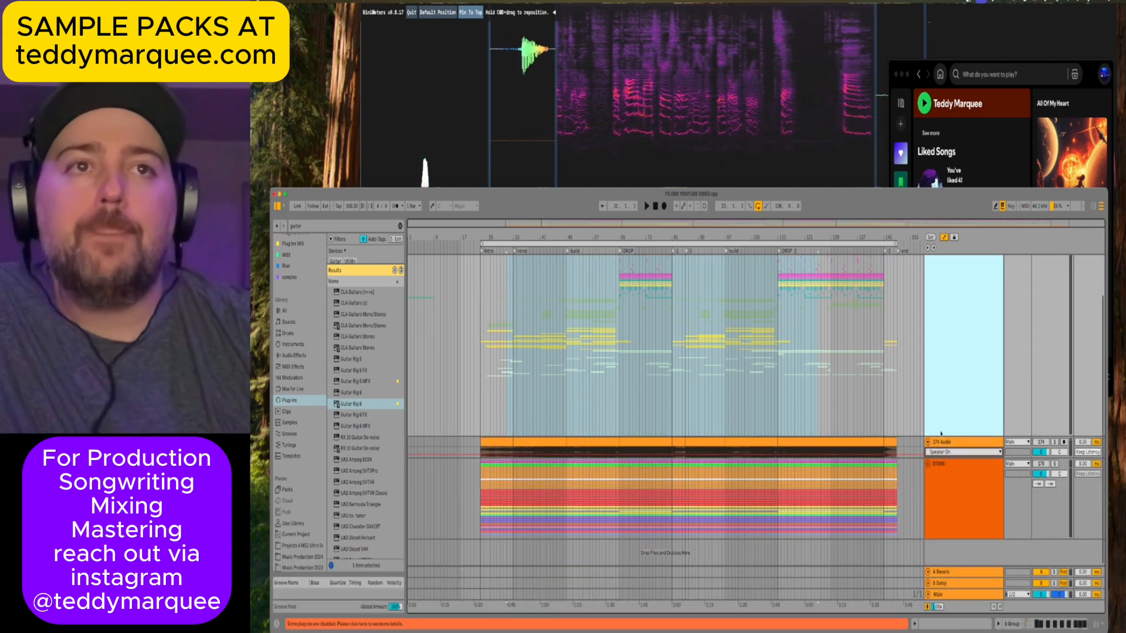
# Select the STEMS group, the audio clip above it and group 1 in turn to point out each one.
pyautogui.click(961, 485)
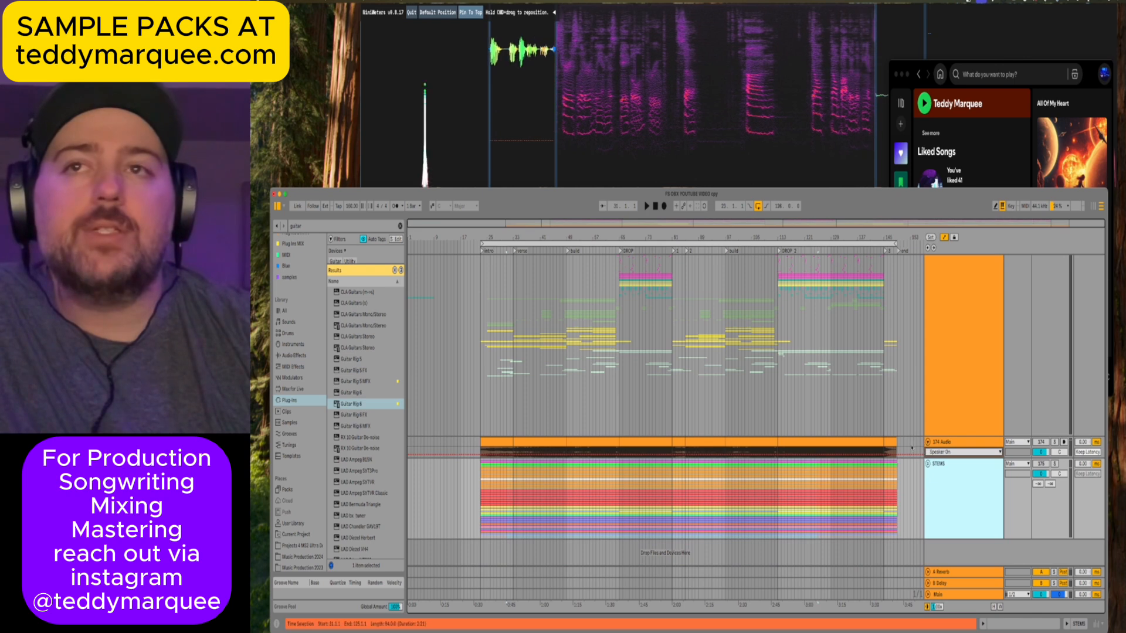
pyautogui.click(713, 452)
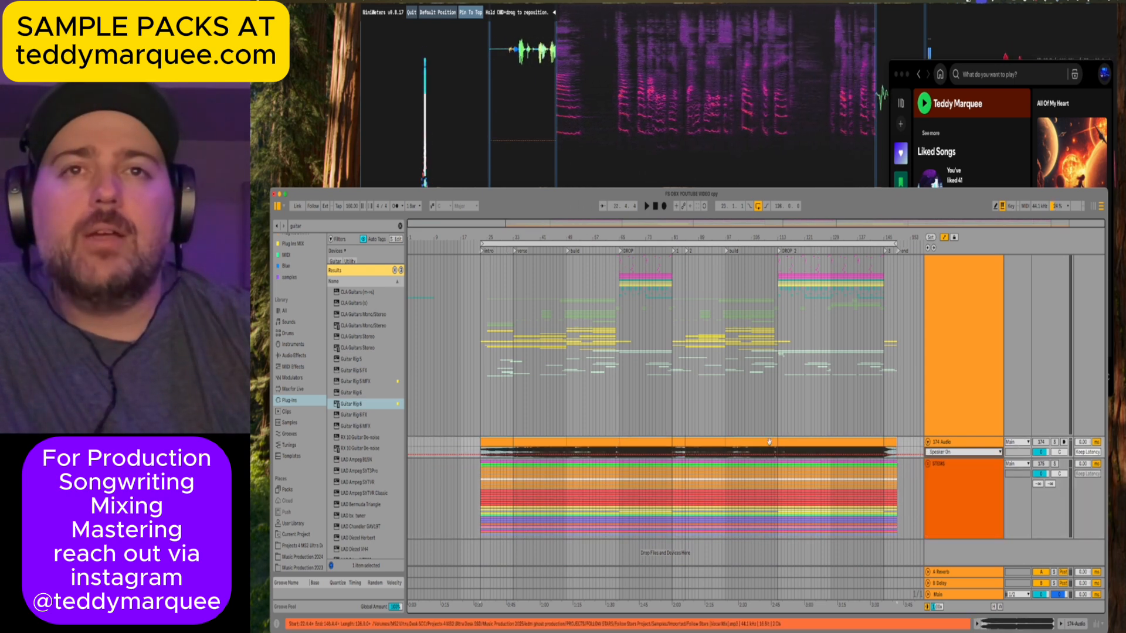
pyautogui.click(961, 382)
pyautogui.scroll(2, 948, 350)
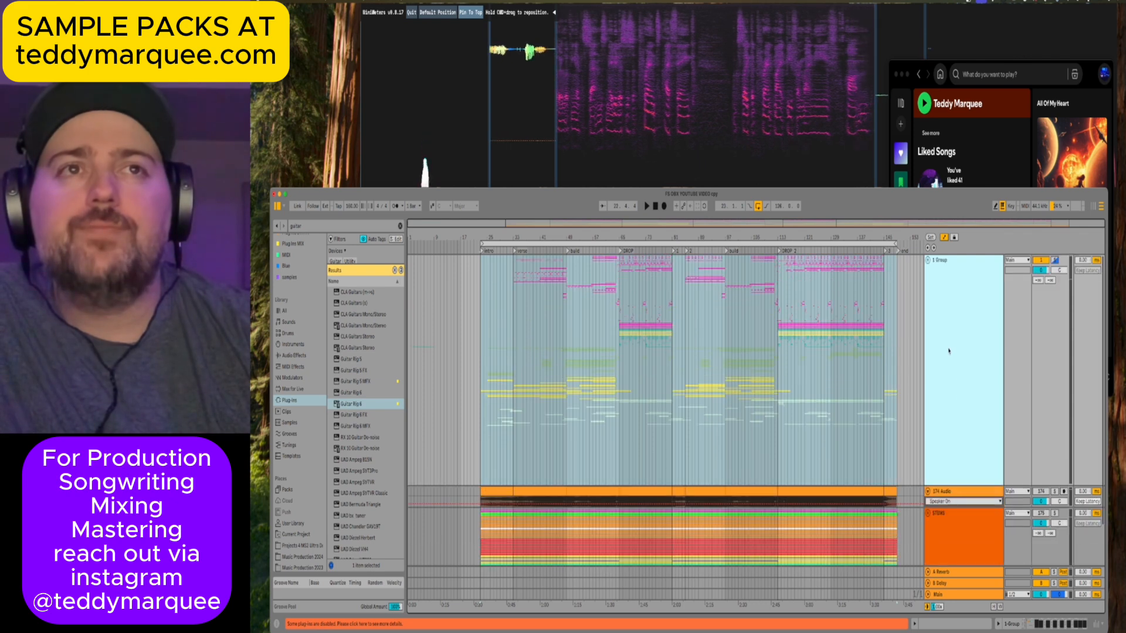
# Unfold group 1, solo the drums group and play it from the bar 65 drop.
pyautogui.click(928, 261)
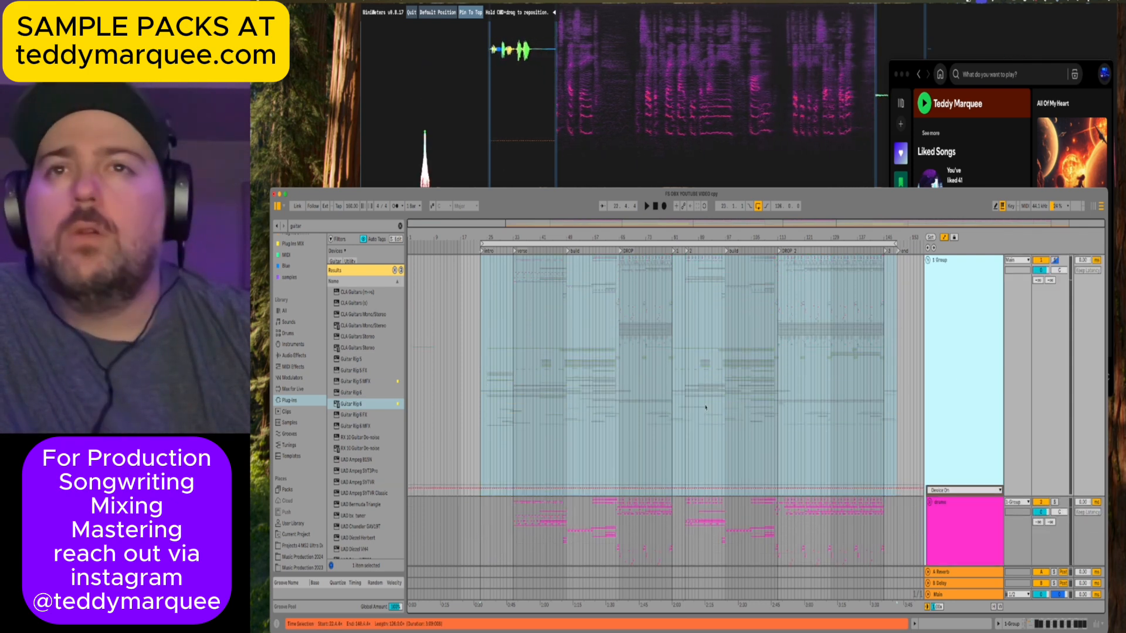
pyautogui.scroll(-5, 706, 407)
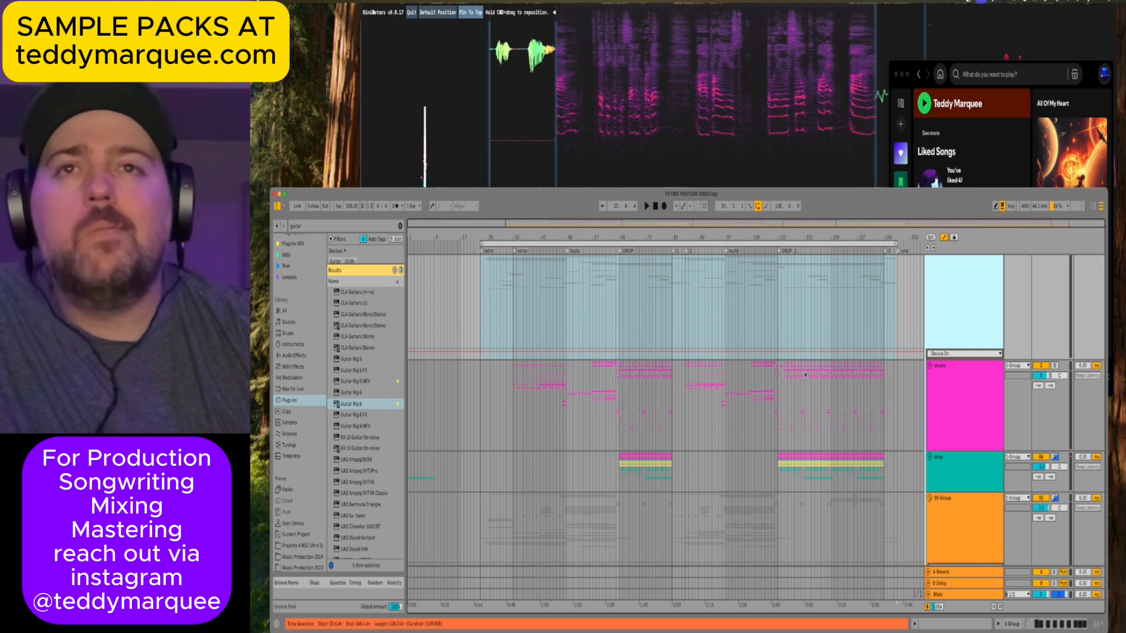
pyautogui.click(617, 380)
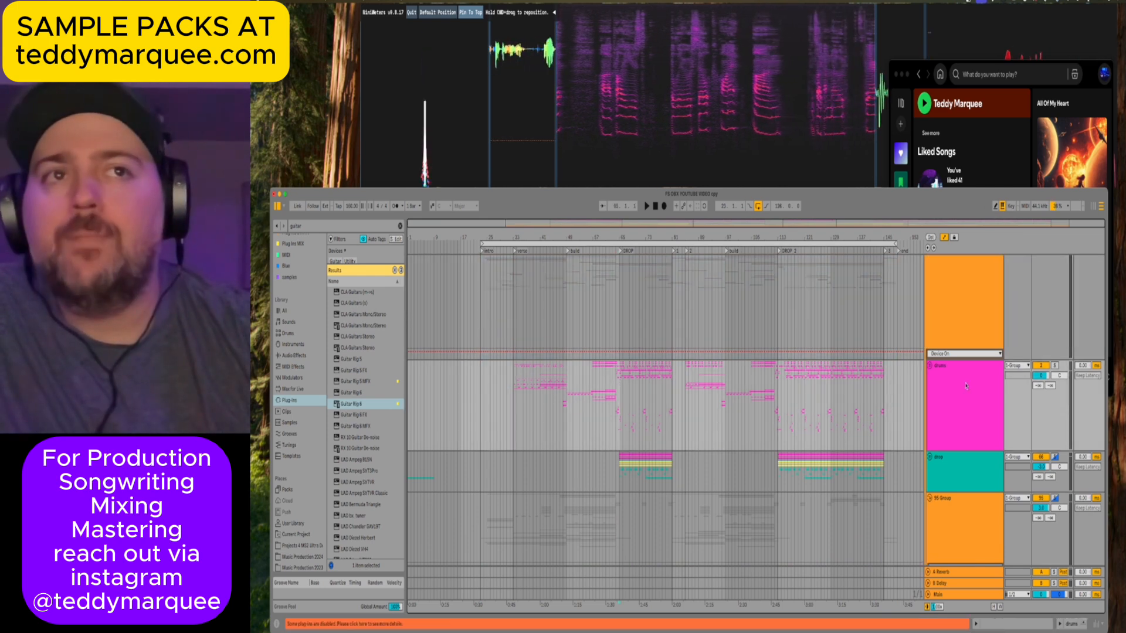
pyautogui.hotkey('shift', 'Tab')
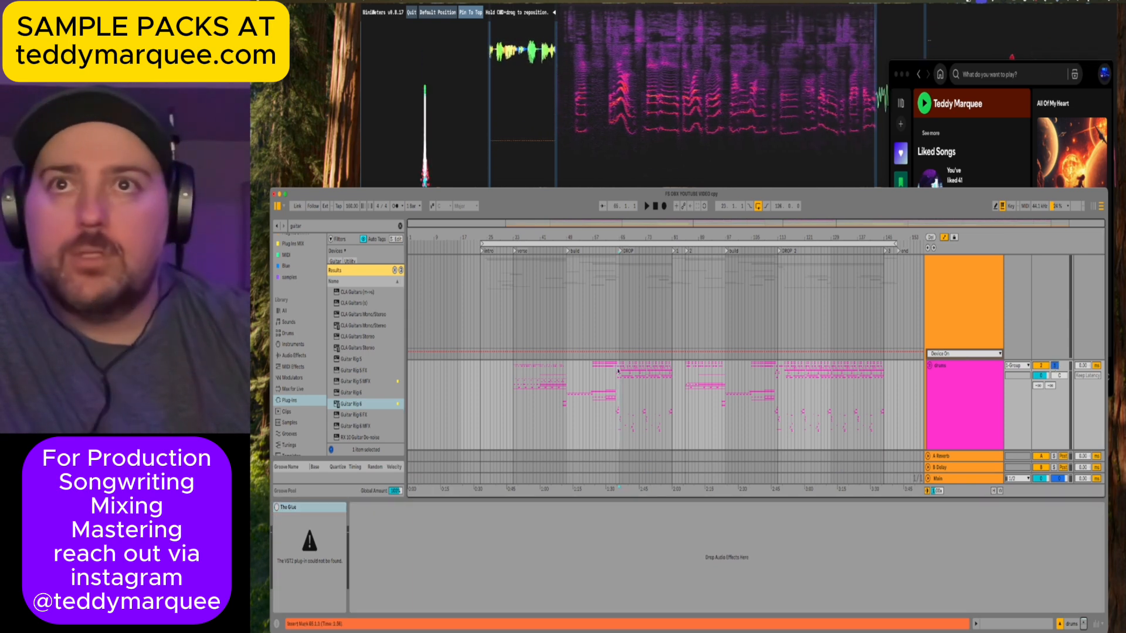
pyautogui.scroll(-2, 704, 363)
pyautogui.press('space')
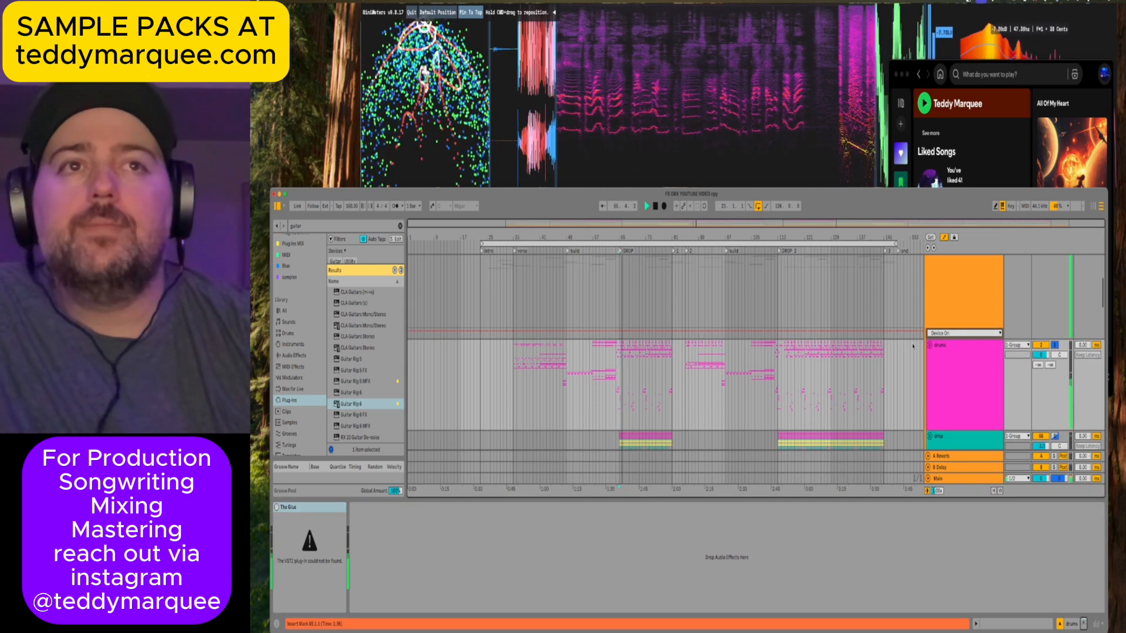
# Unfold the drums group, show the KICK group's device chain, and play KICK soloed from the drop.
pyautogui.click(929, 346)
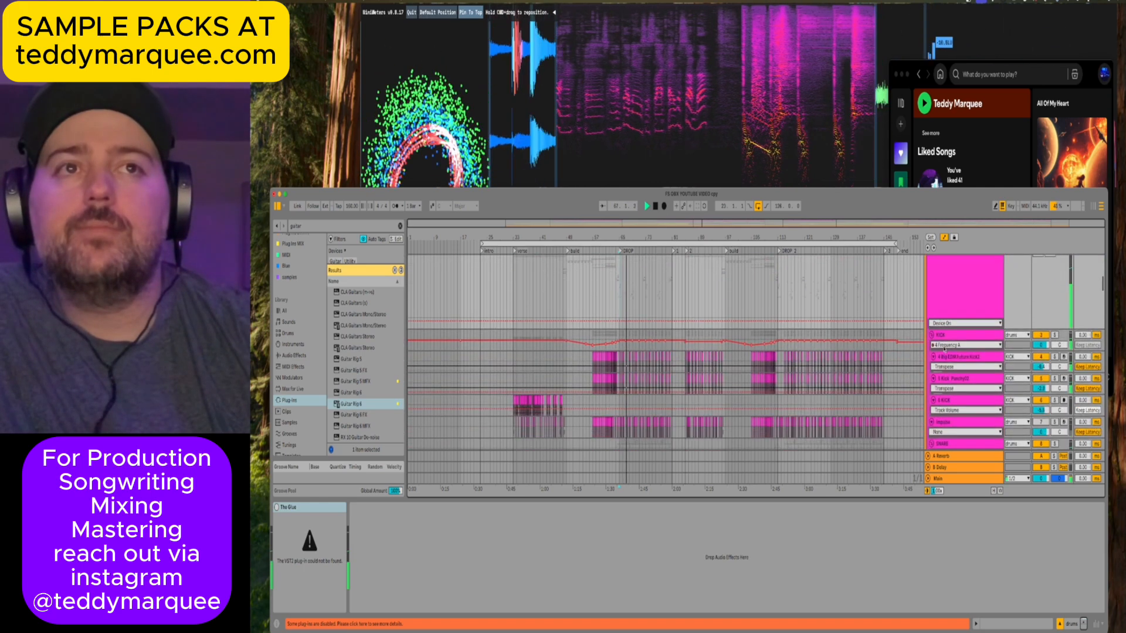
pyautogui.click(941, 339)
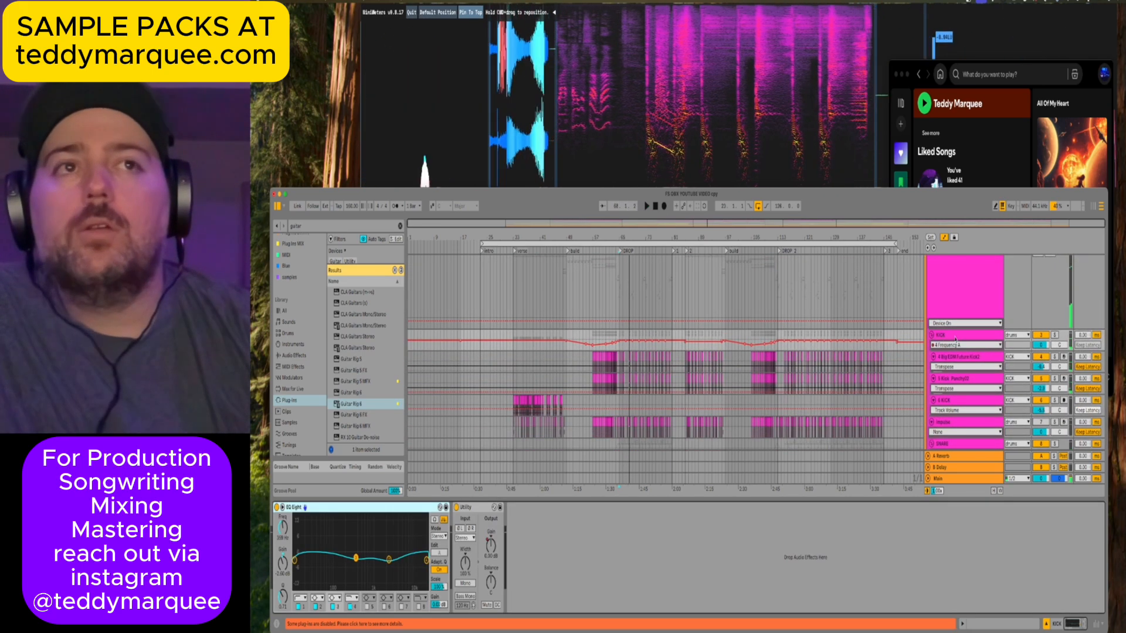
pyautogui.click(1054, 335)
pyautogui.press('space')
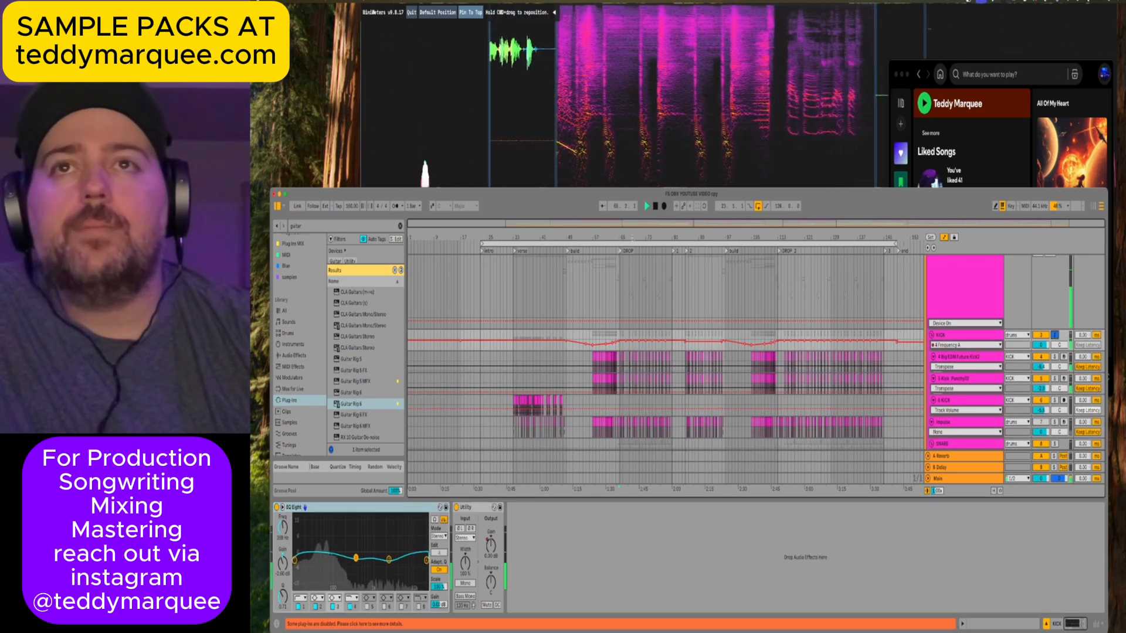
pyautogui.press('+')
pyautogui.press('+')
pyautogui.press('+')
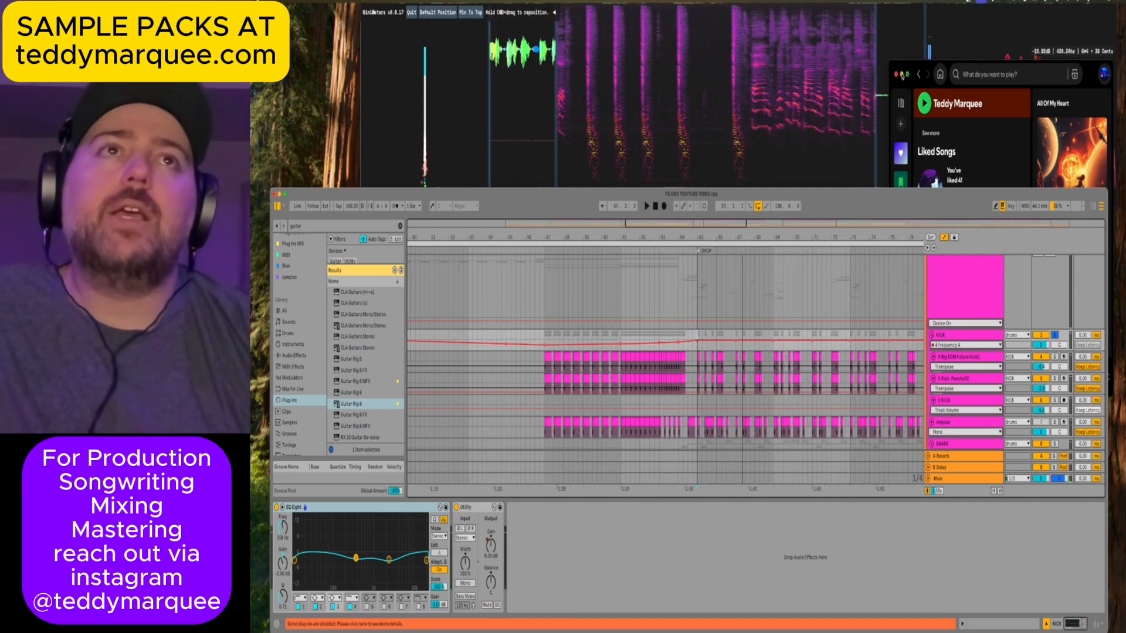
# Clear Spotify off the MiniMeters window and examine the soloed kick's low end in the spectrogram and spectrum during playback.
pyautogui.click(629, 129)
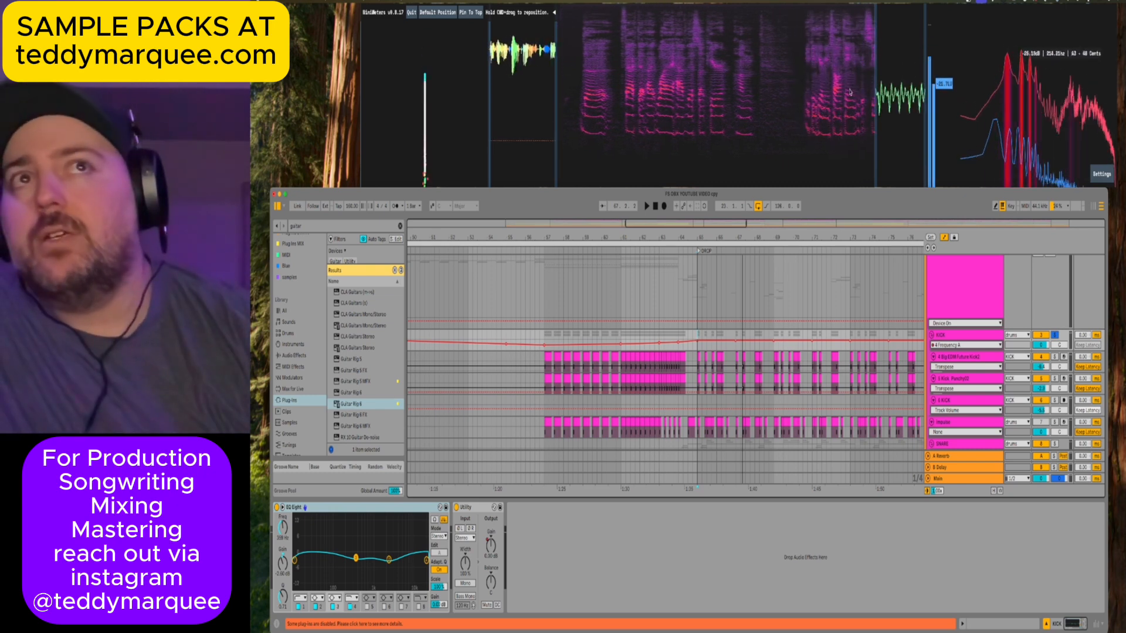
pyautogui.click(806, 137)
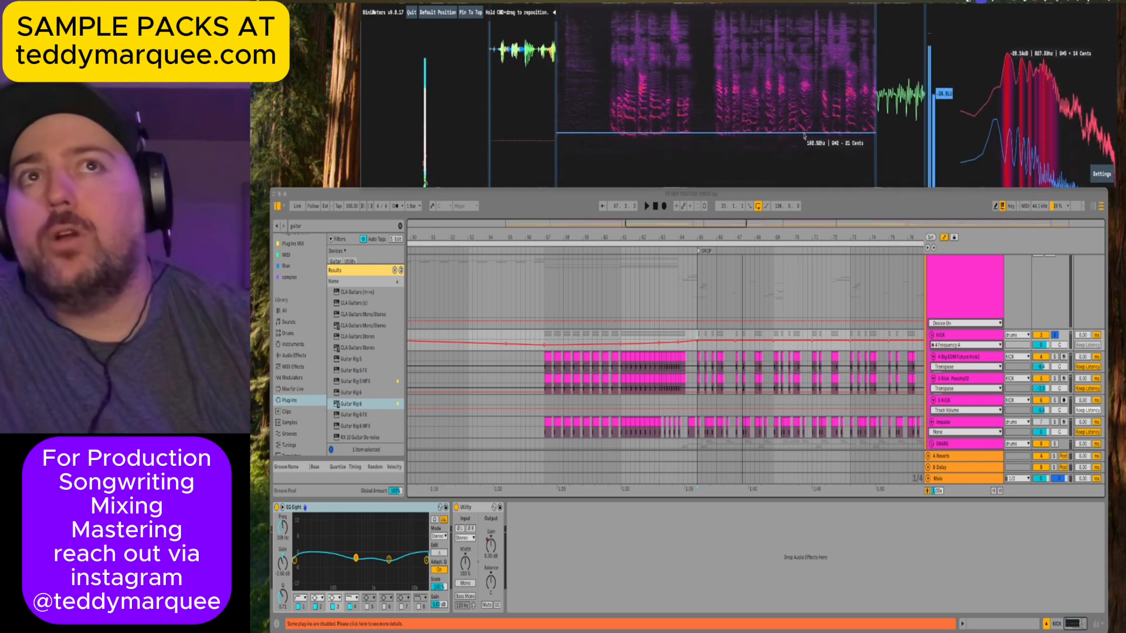
pyautogui.click(960, 337)
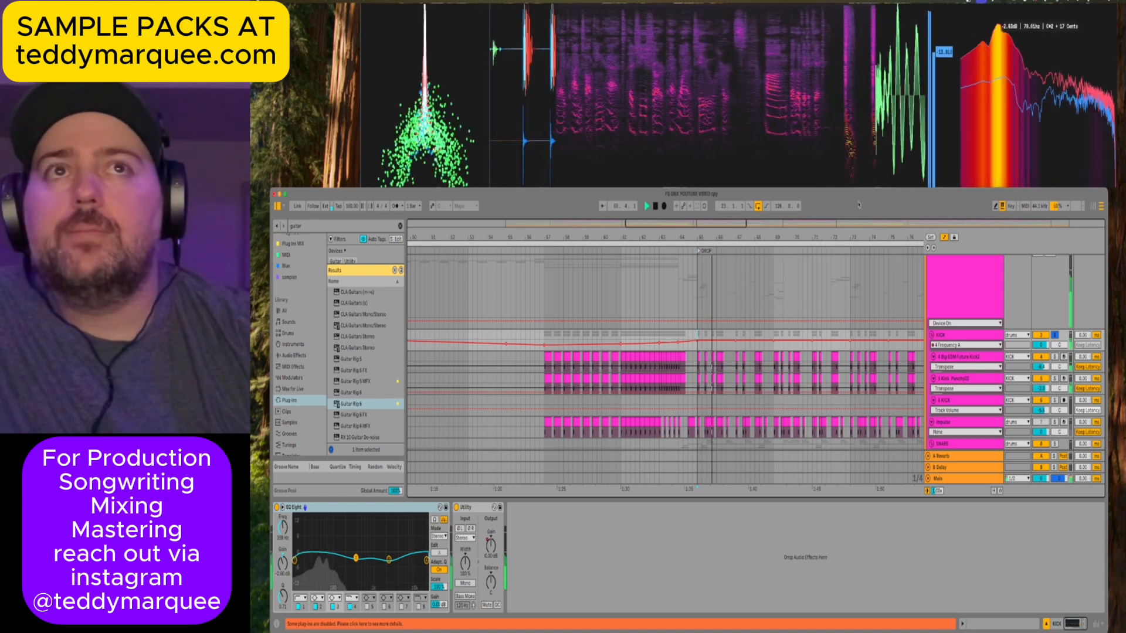
pyautogui.click(837, 160)
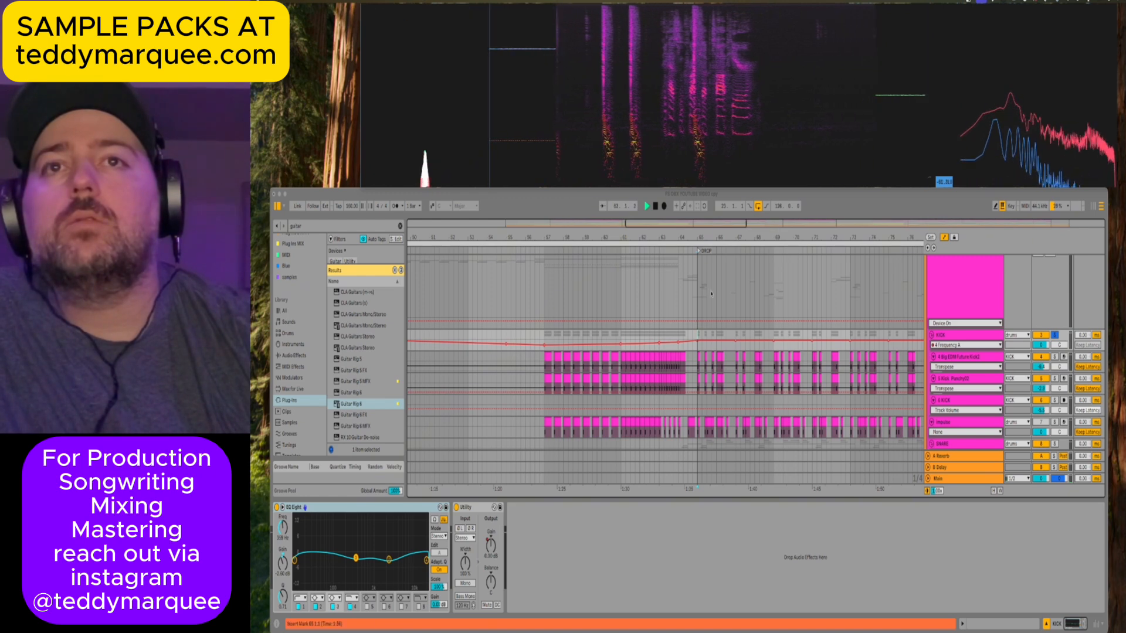
# Play the drop from bar 65 with KICK soloed, then unsolo KICK and replay it with the full drums.
pyautogui.click(695, 304)
pyautogui.press('space')
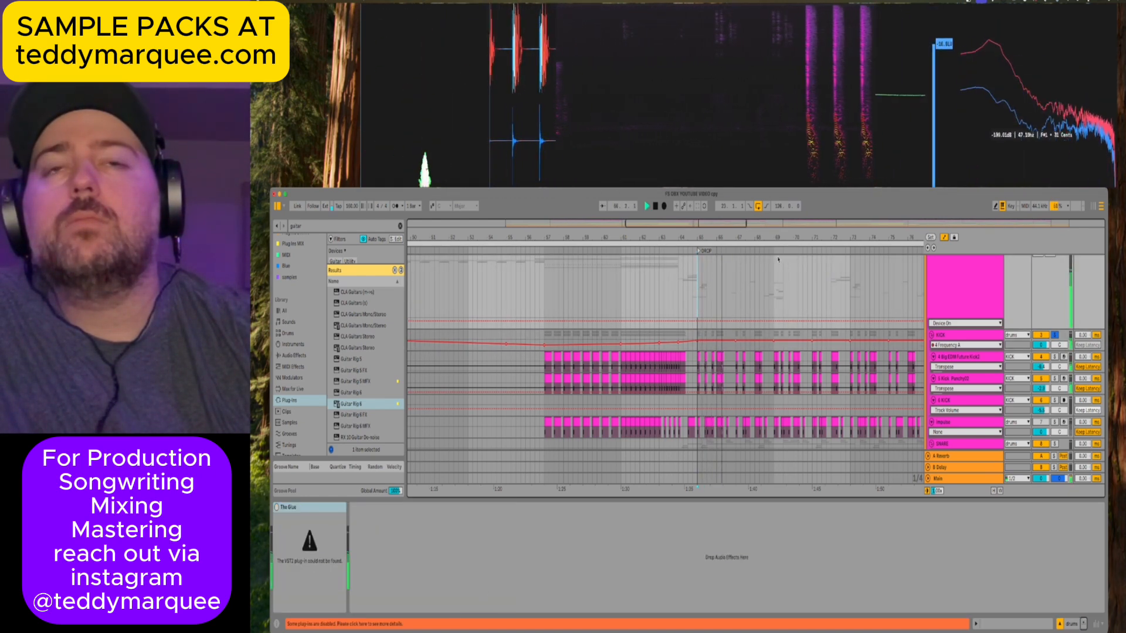
pyautogui.click(1056, 335)
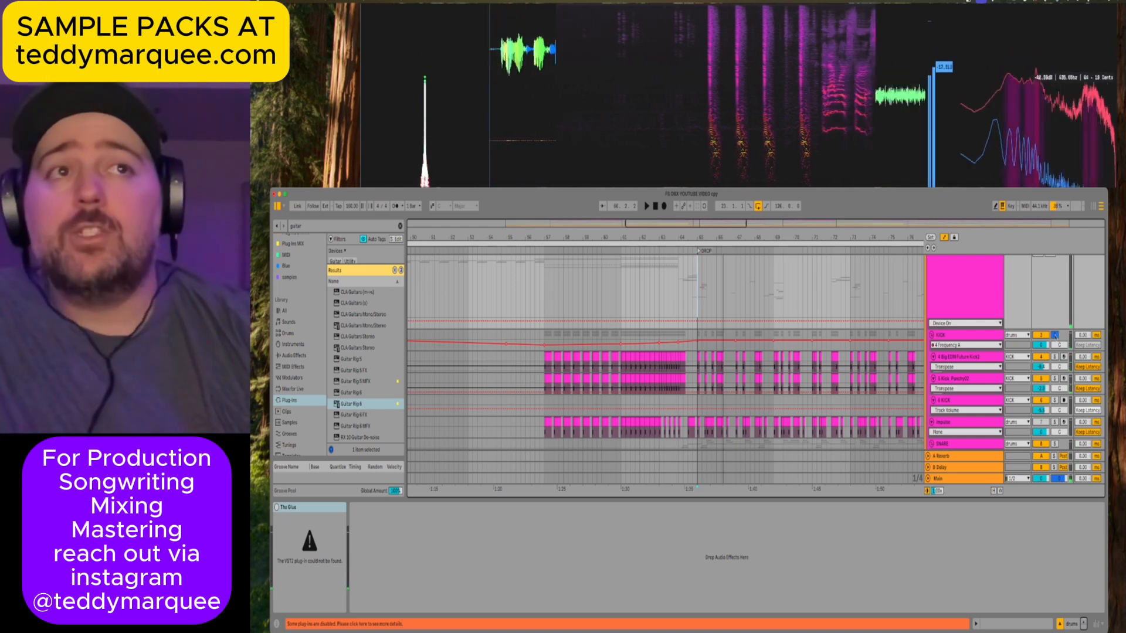
pyautogui.press('space')
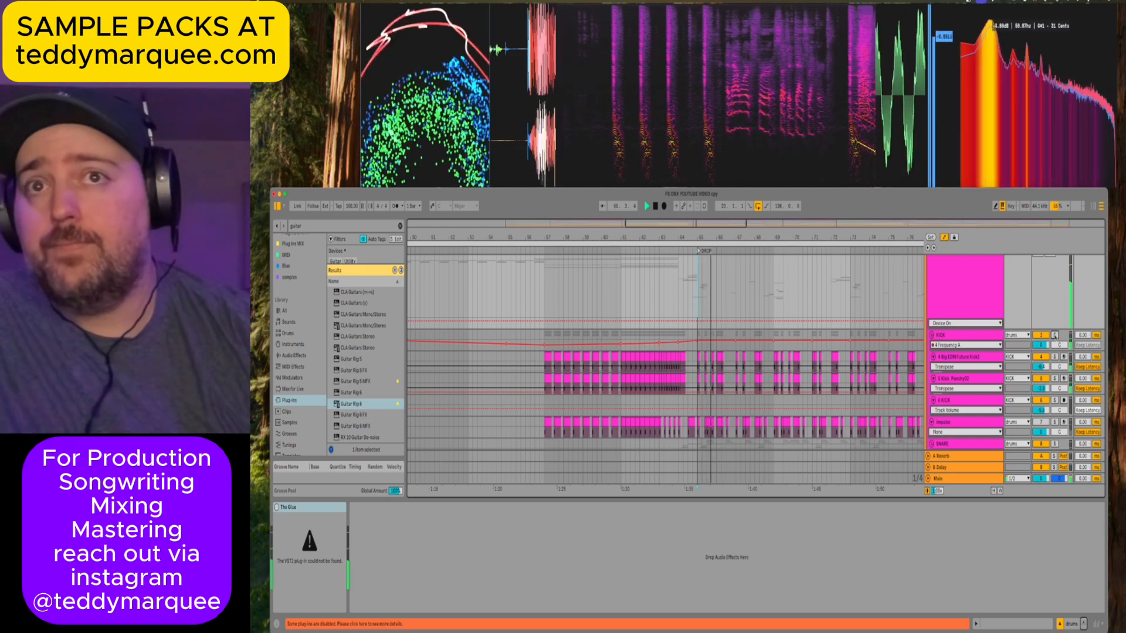
pyautogui.press('space')
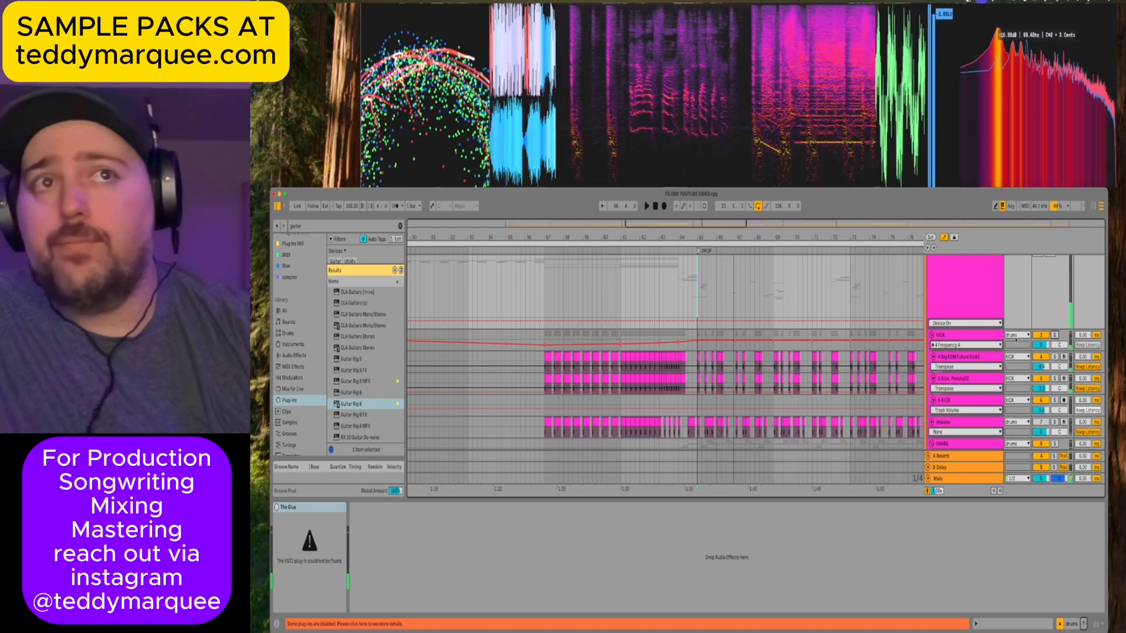
# Show the Big EDM Future Kick2 track's device chain and play that kick layer soloed from the drop.
pyautogui.click(966, 357)
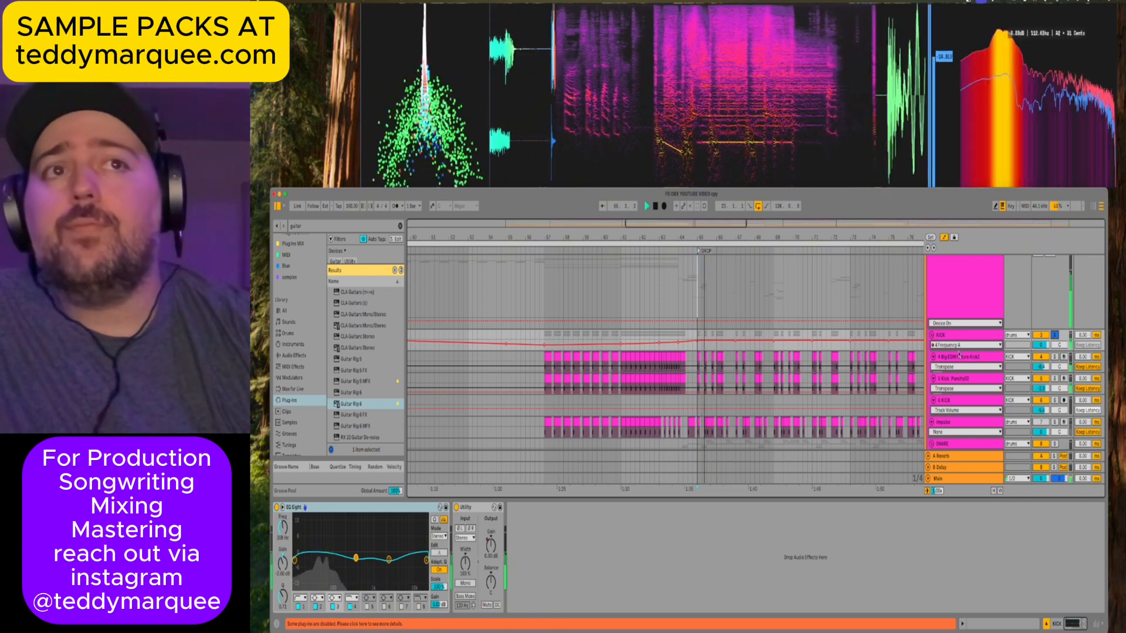
pyautogui.click(967, 358)
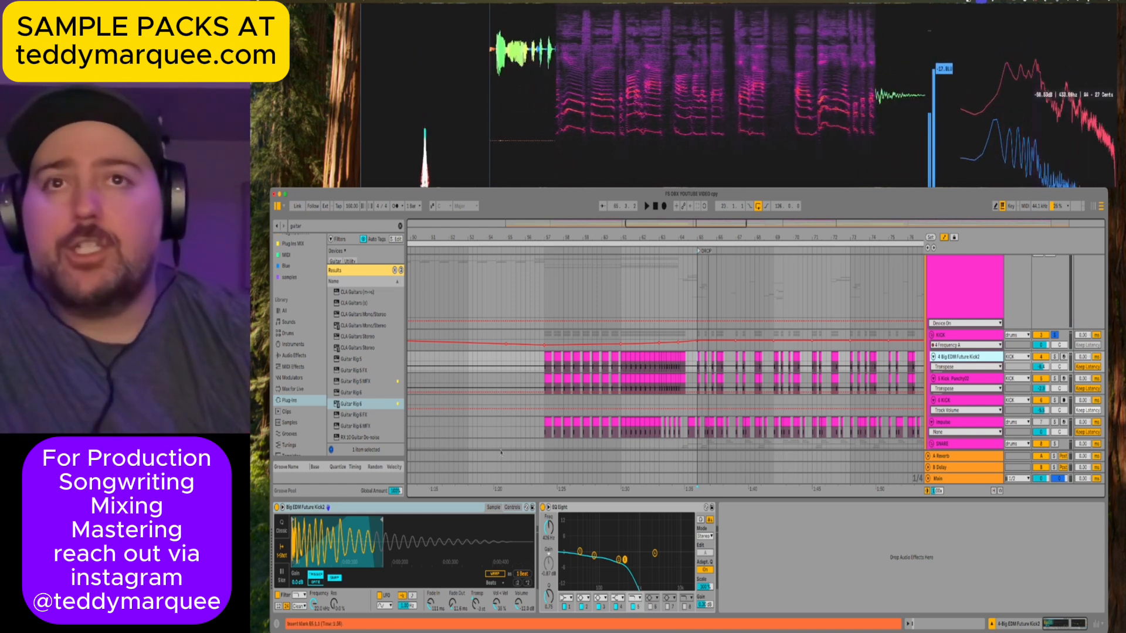
pyautogui.click(1054, 357)
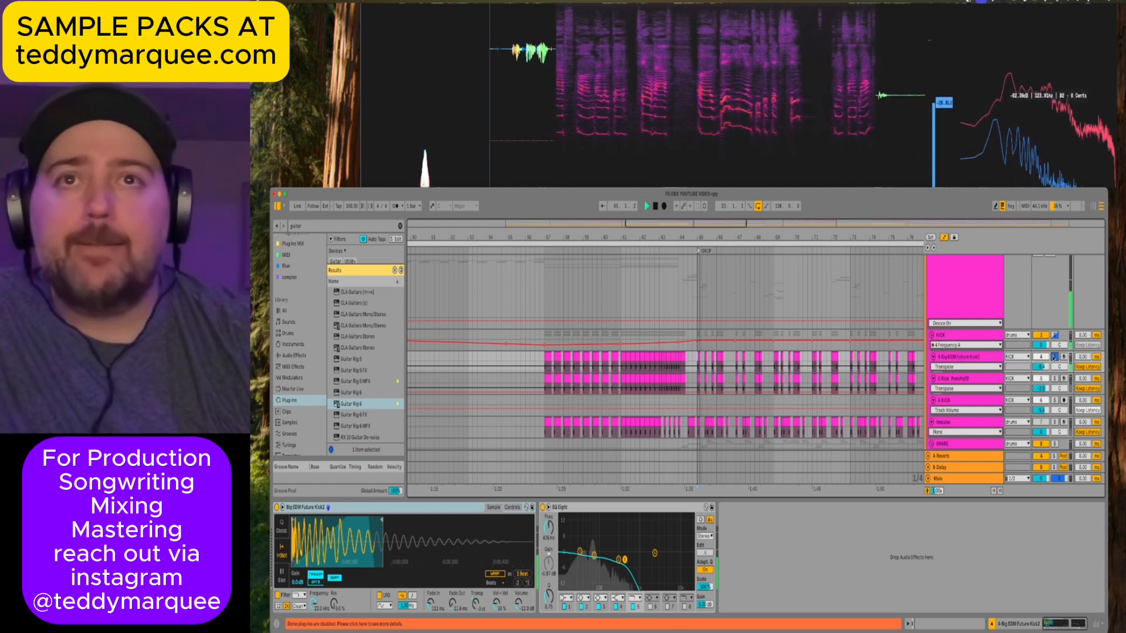
# Solo the Kick_Punchy02 layer, show its device chain and play it from the drop.
pyautogui.click(1054, 378)
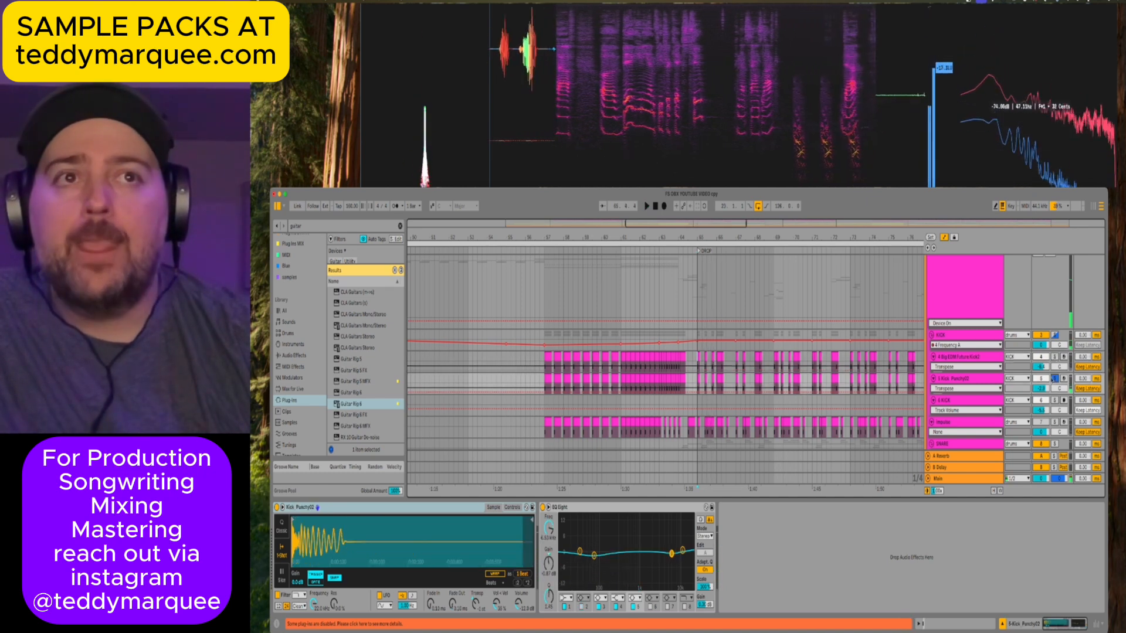
pyautogui.click(971, 381)
pyautogui.press('space')
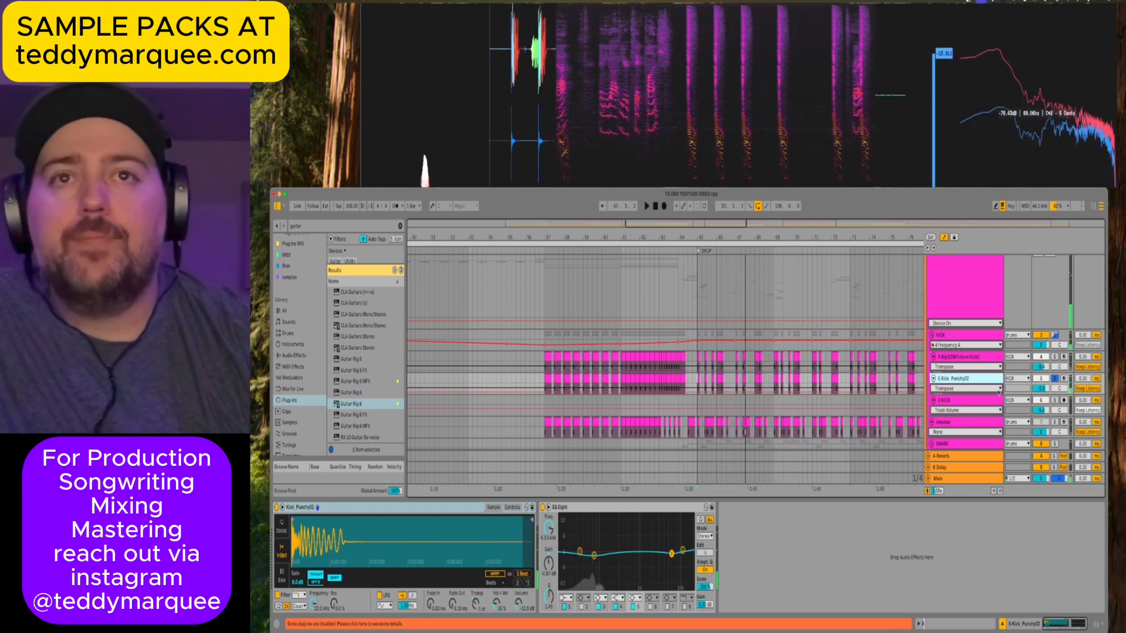
pyautogui.hscroll(15, 876, 397)
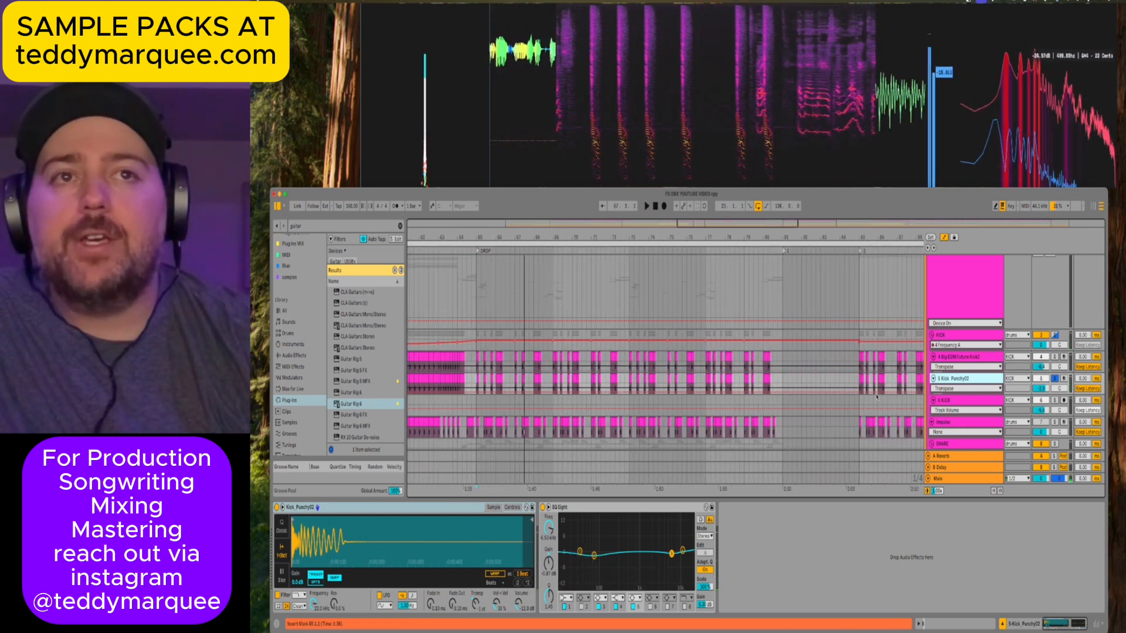
# Go back to the verse, select the 6 KICK layer and play it soloed from the verse start.
pyautogui.hscroll(-15, 877, 397)
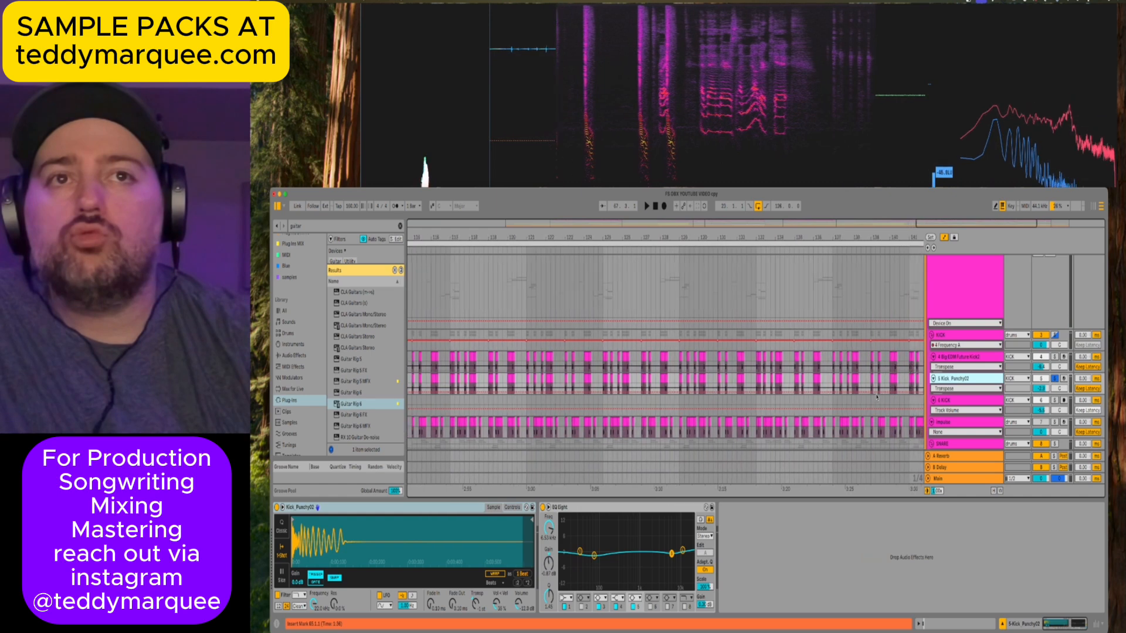
pyautogui.hscroll(-12, 877, 397)
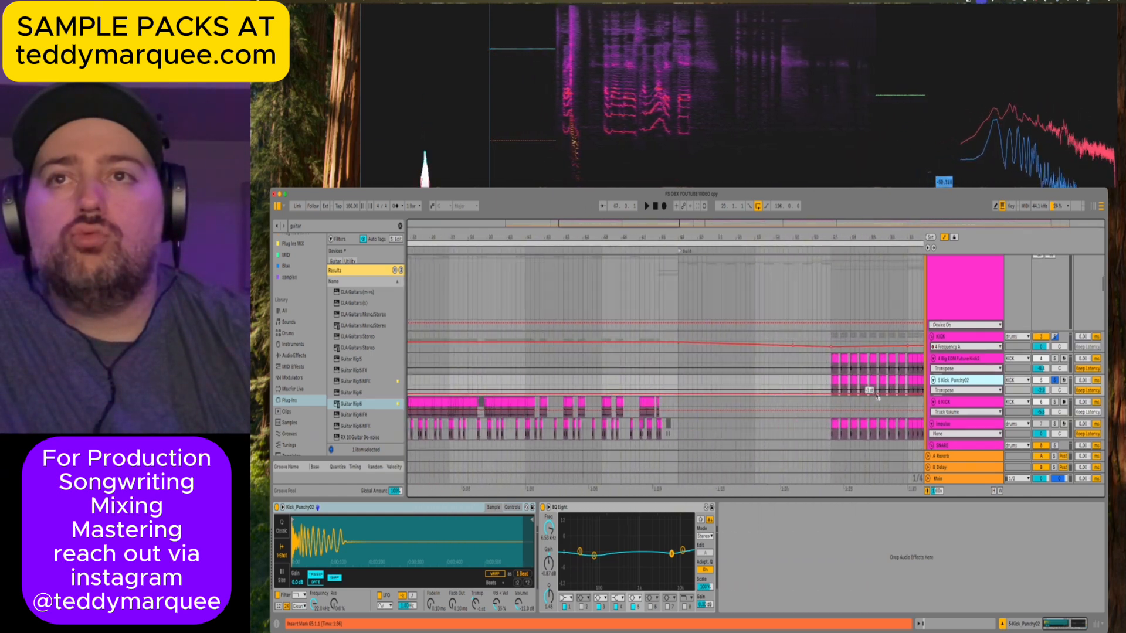
pyautogui.click(559, 402)
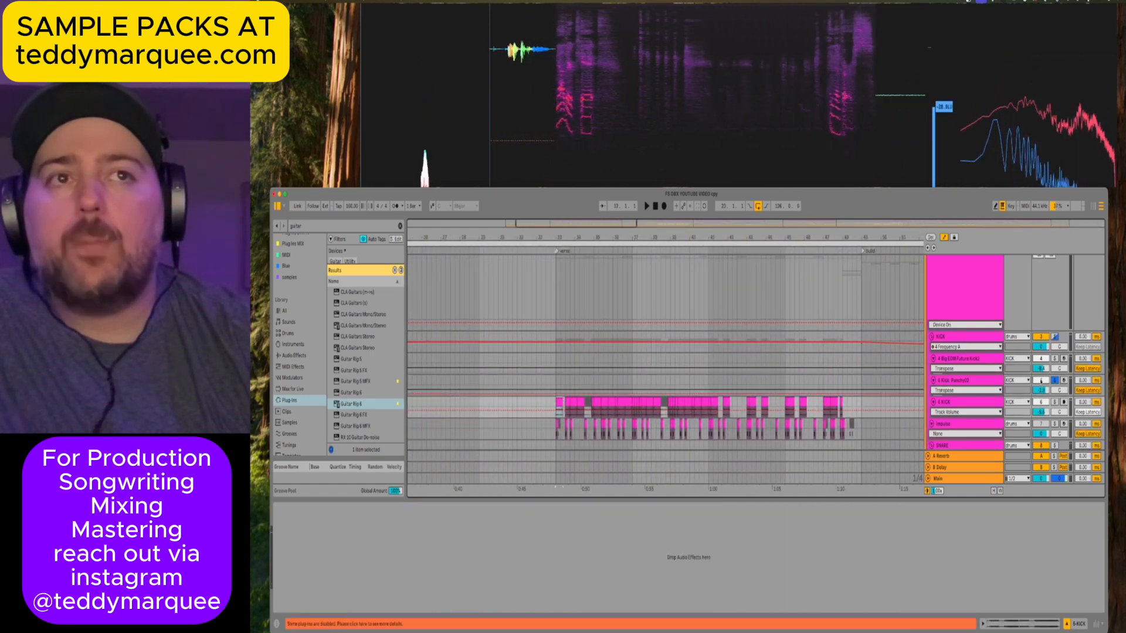
pyautogui.click(965, 403)
pyautogui.moveTo(545, 229); pyautogui.dragTo(546, 226)
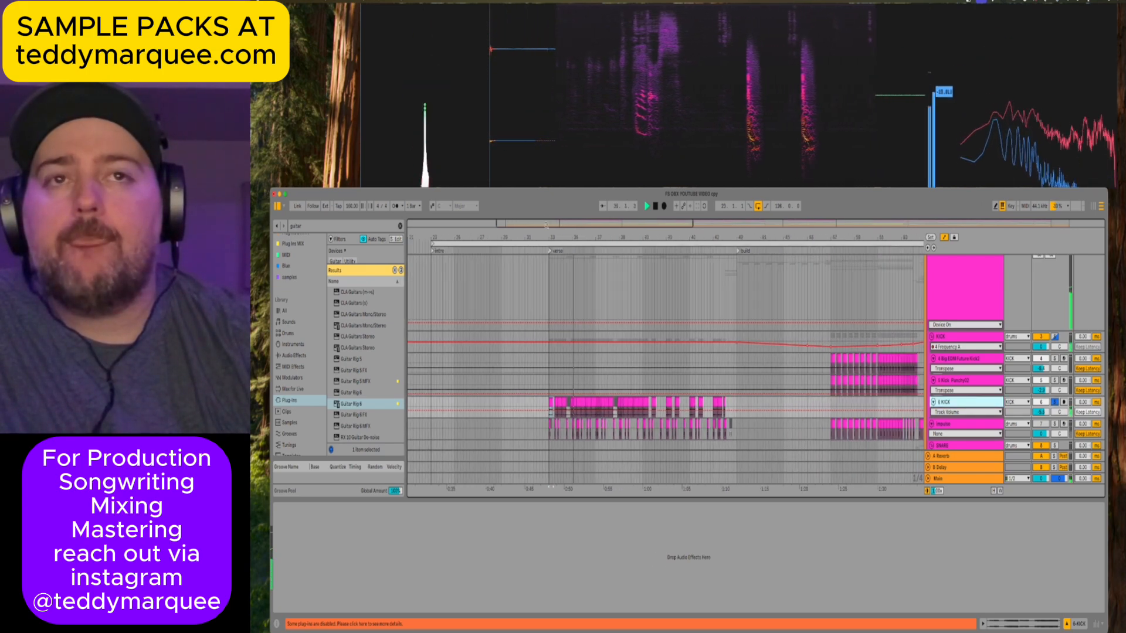
# Unsolo the 6 KICK layer to hear it in the full verse mix, then solo it again.
pyautogui.click(1055, 403)
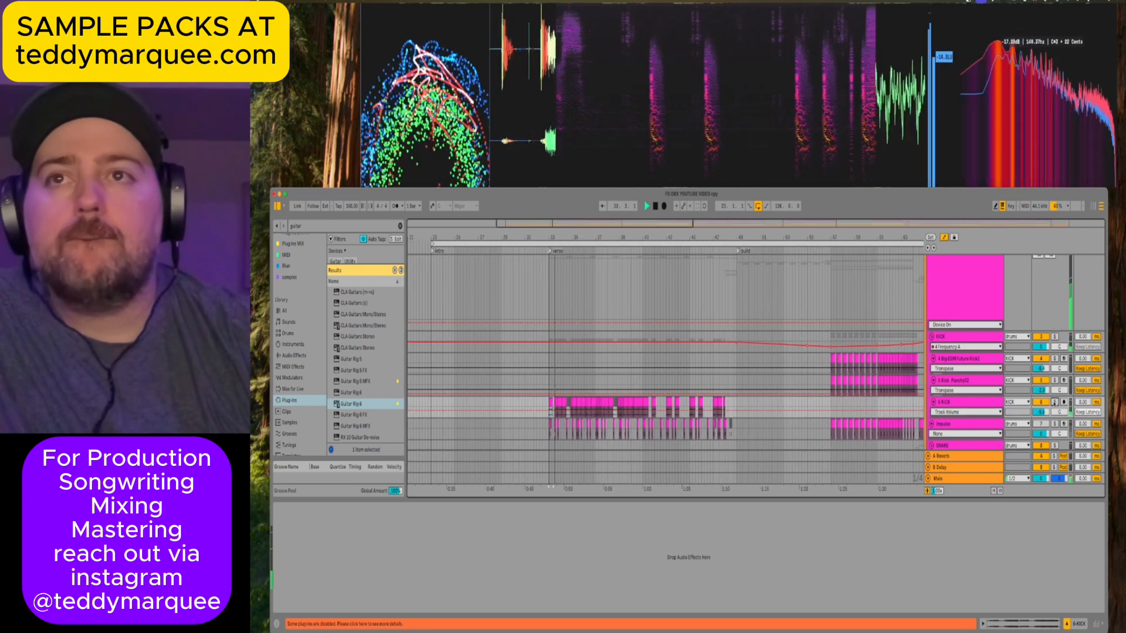
pyautogui.click(970, 404)
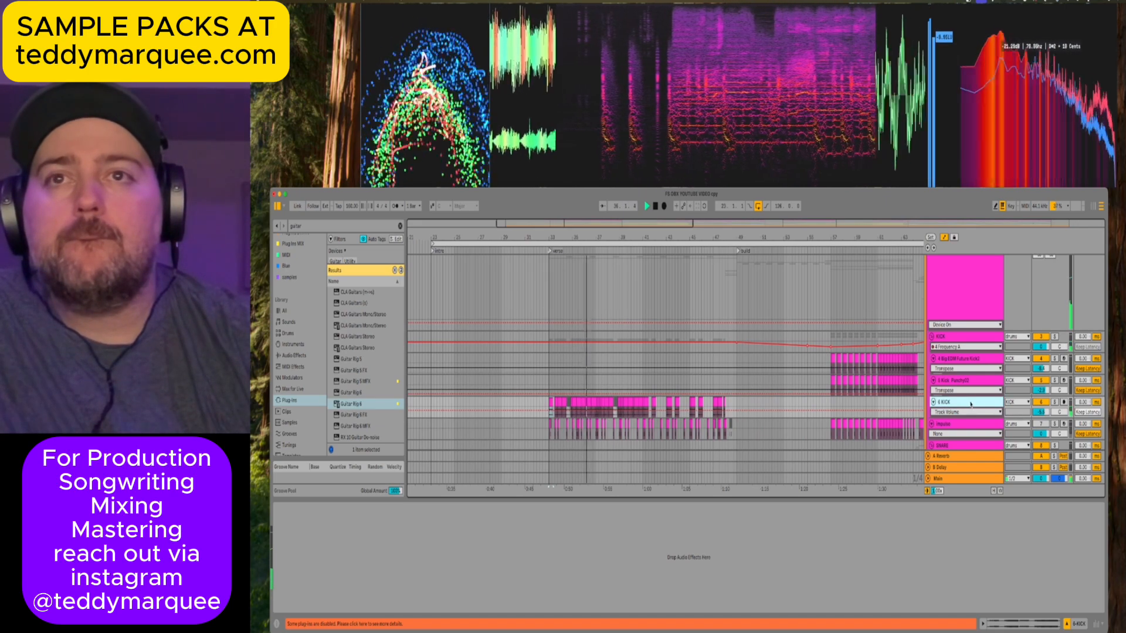
pyautogui.click(1054, 403)
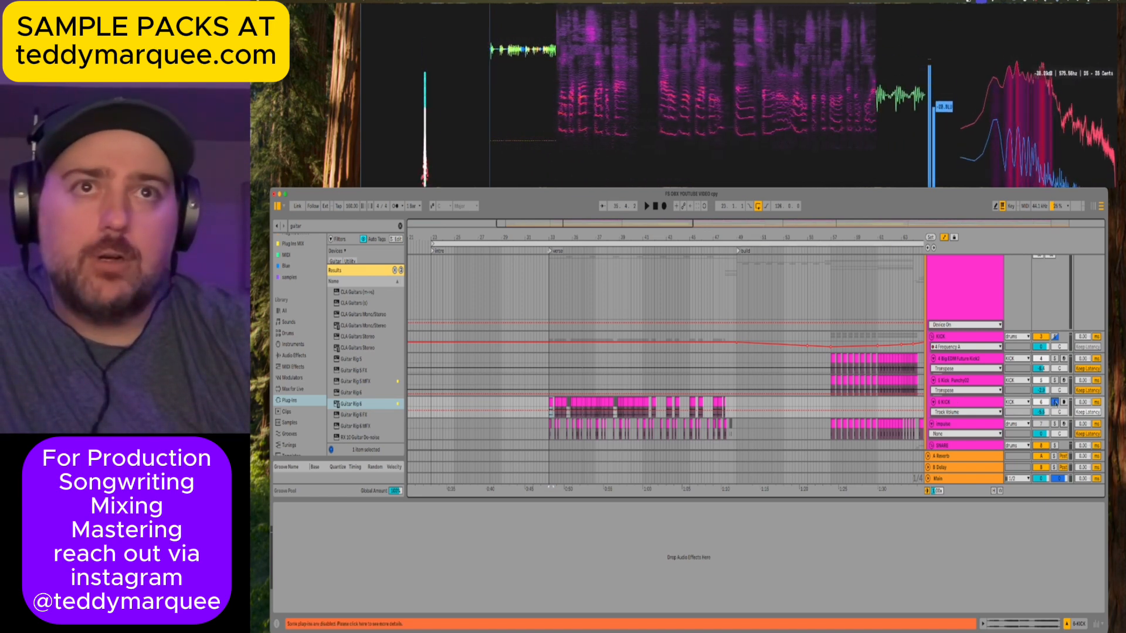
# Show the Impulse track's kick topper sample and play the track soloed from bar 57.
pyautogui.scroll(-1, 1056, 402)
pyautogui.click(938, 407)
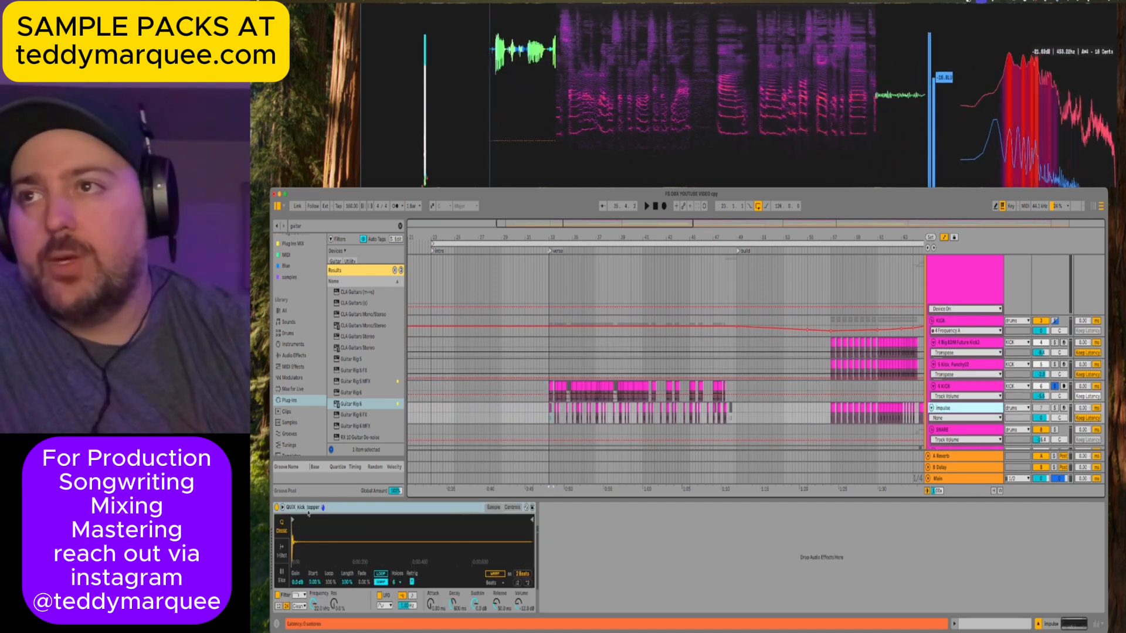
pyautogui.scroll(-4, 776, 421)
pyautogui.hscroll(5, 775, 421)
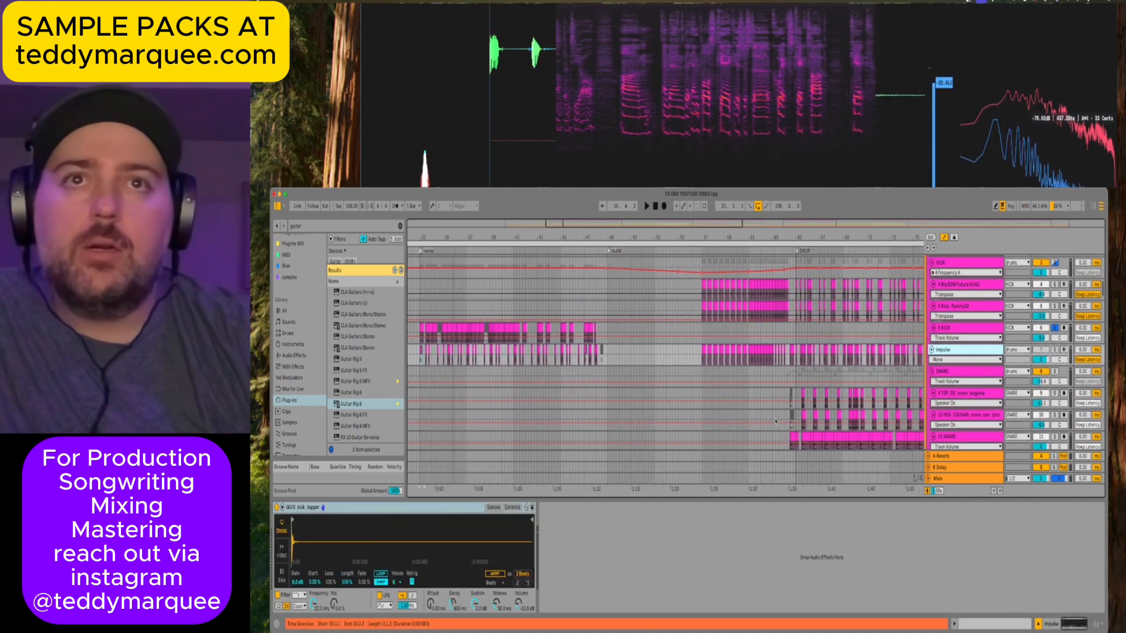
pyautogui.click(732, 366)
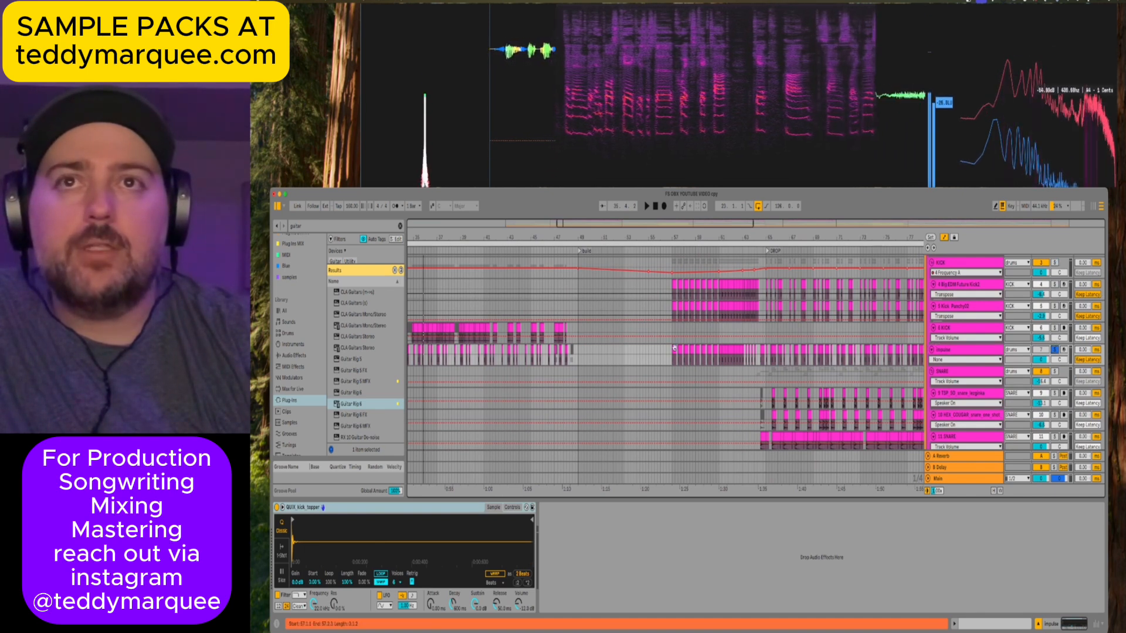
pyautogui.press('space')
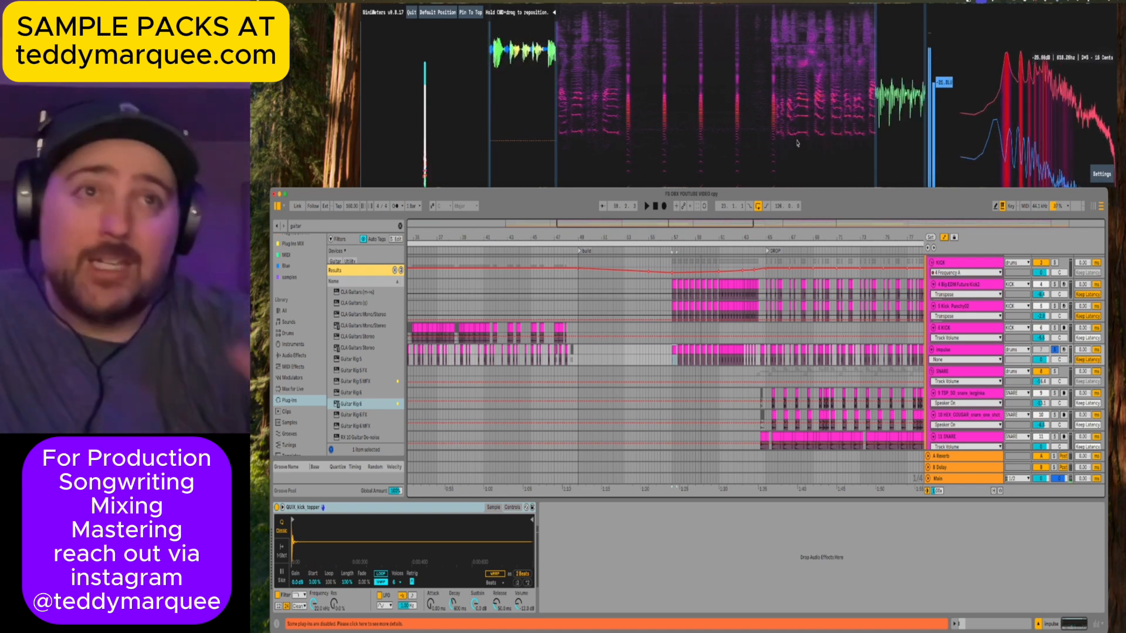
# Unsolo the Impulse track and select it to examine its kick topper device.
pyautogui.click(967, 351)
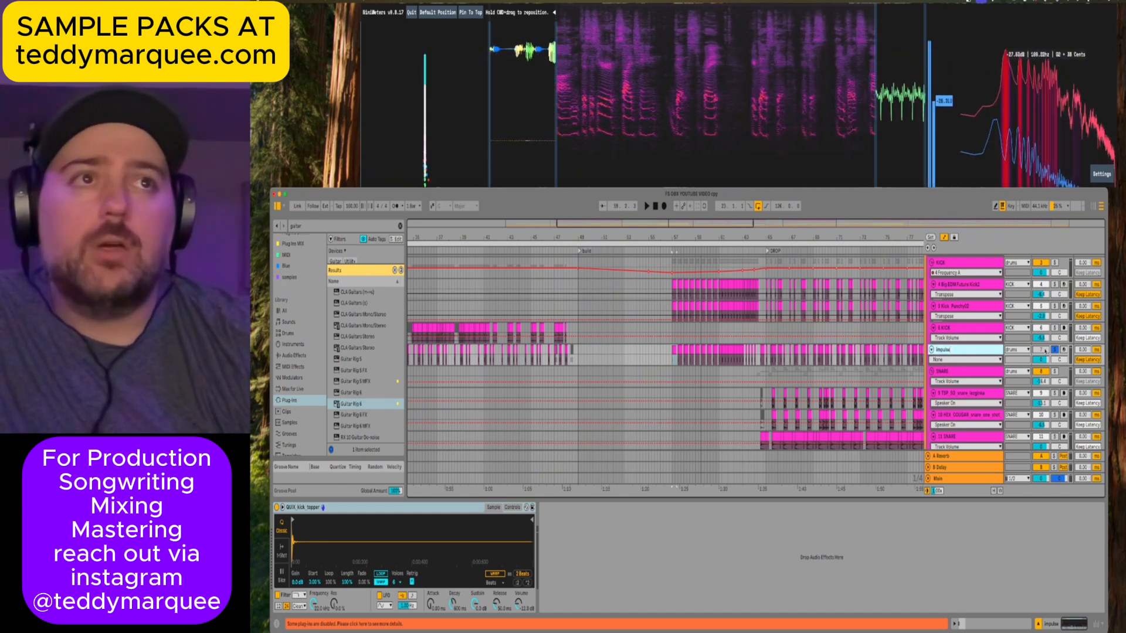
pyautogui.press('Return')
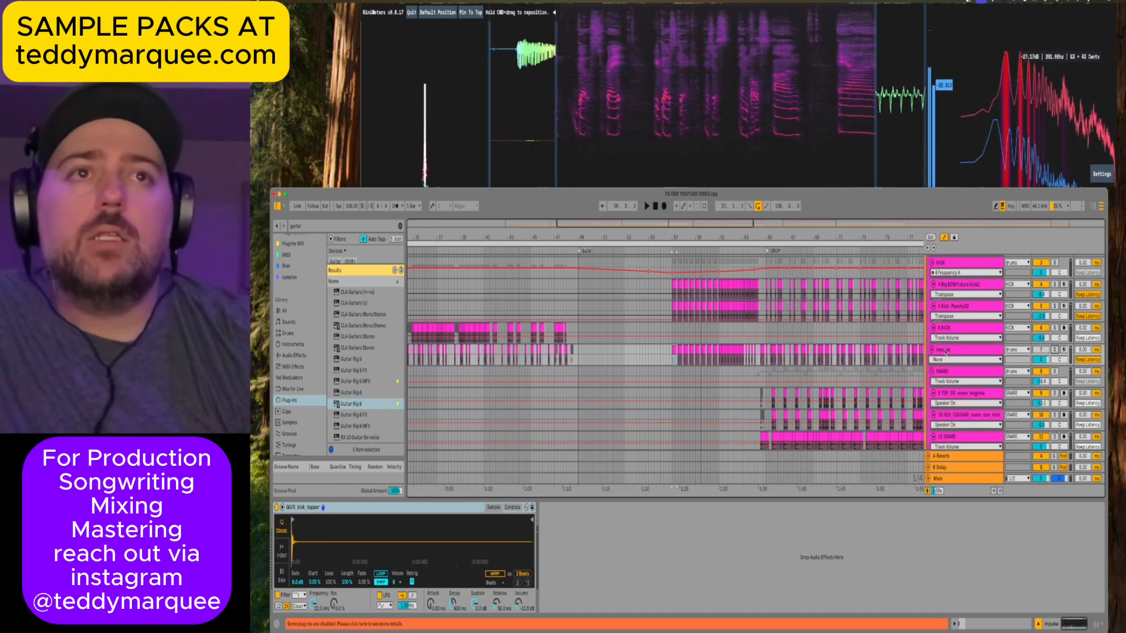
pyautogui.click(946, 352)
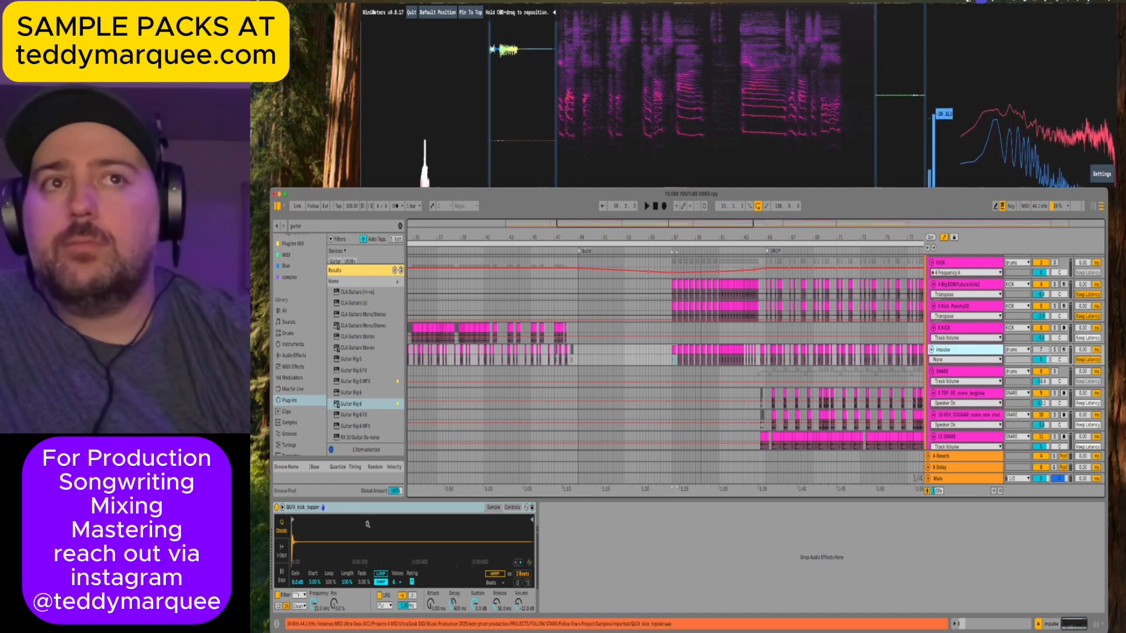
# Move on to the SNARE group at the drop, show its EQ Eight and solo the group.
pyautogui.hscroll(5, 760, 378)
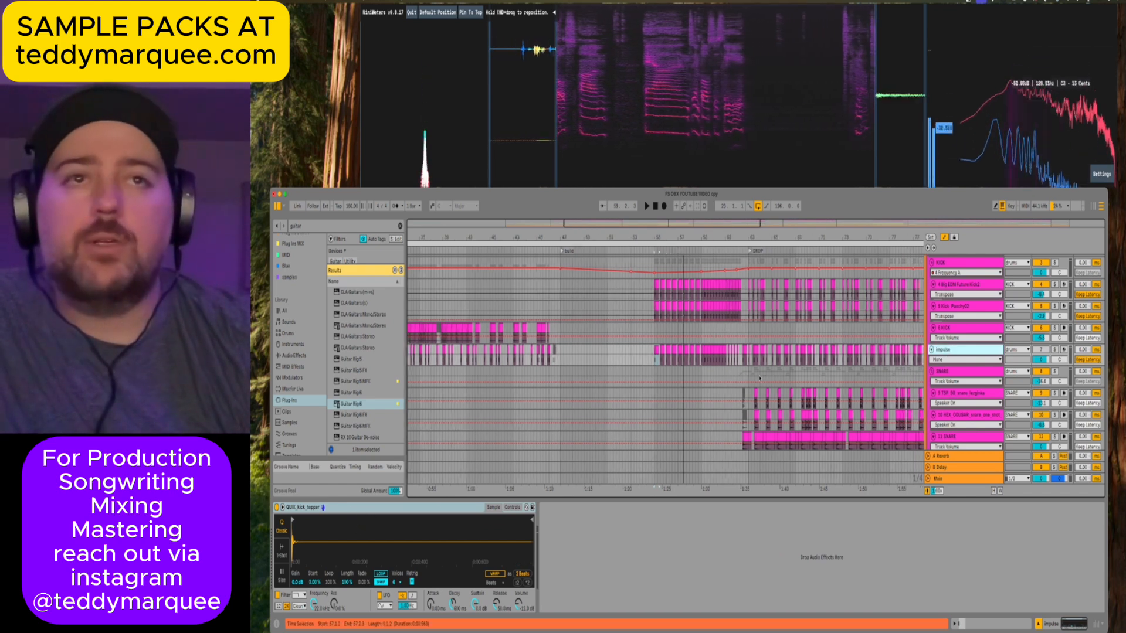
pyautogui.scroll(-1, 760, 378)
pyautogui.scroll(-2, 760, 379)
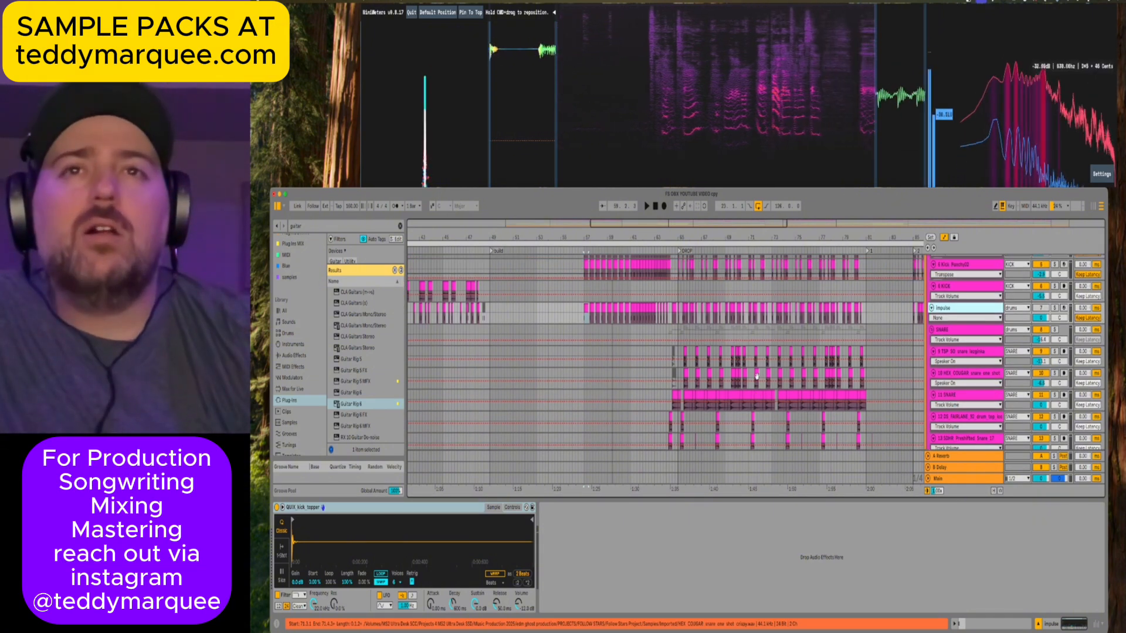
pyautogui.click(665, 285)
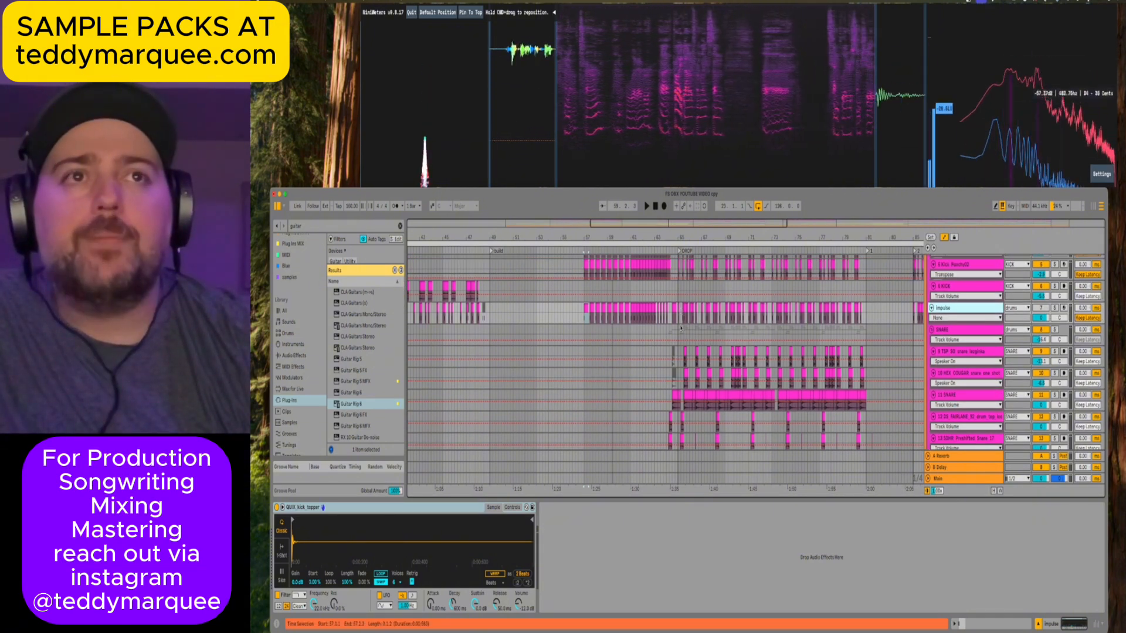
pyautogui.click(951, 331)
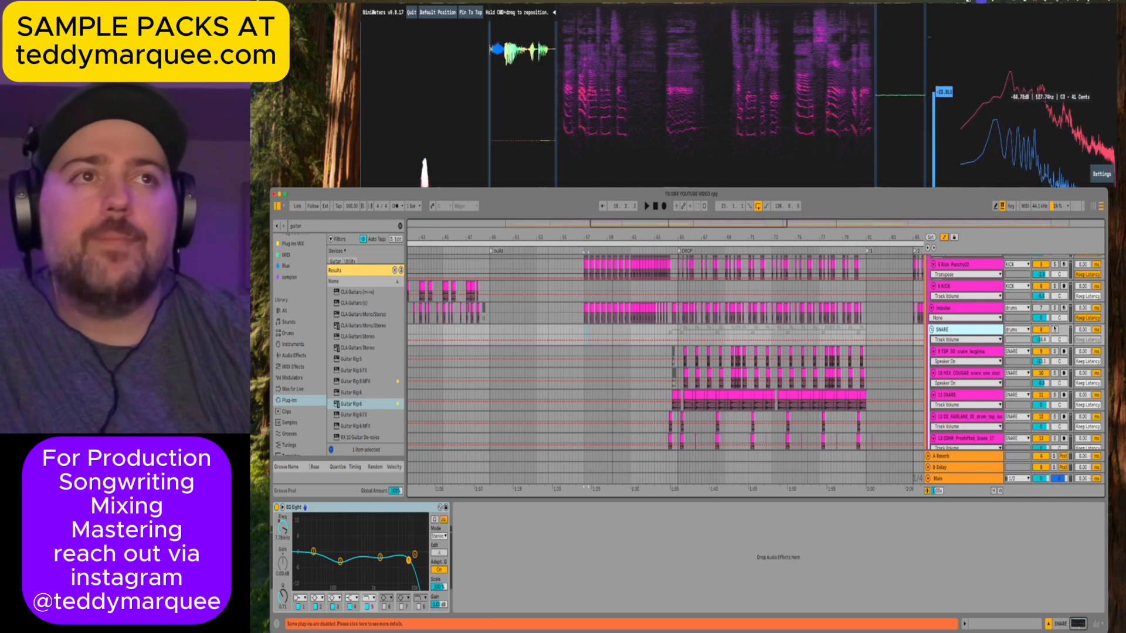
pyautogui.press('space')
pyautogui.click(1054, 329)
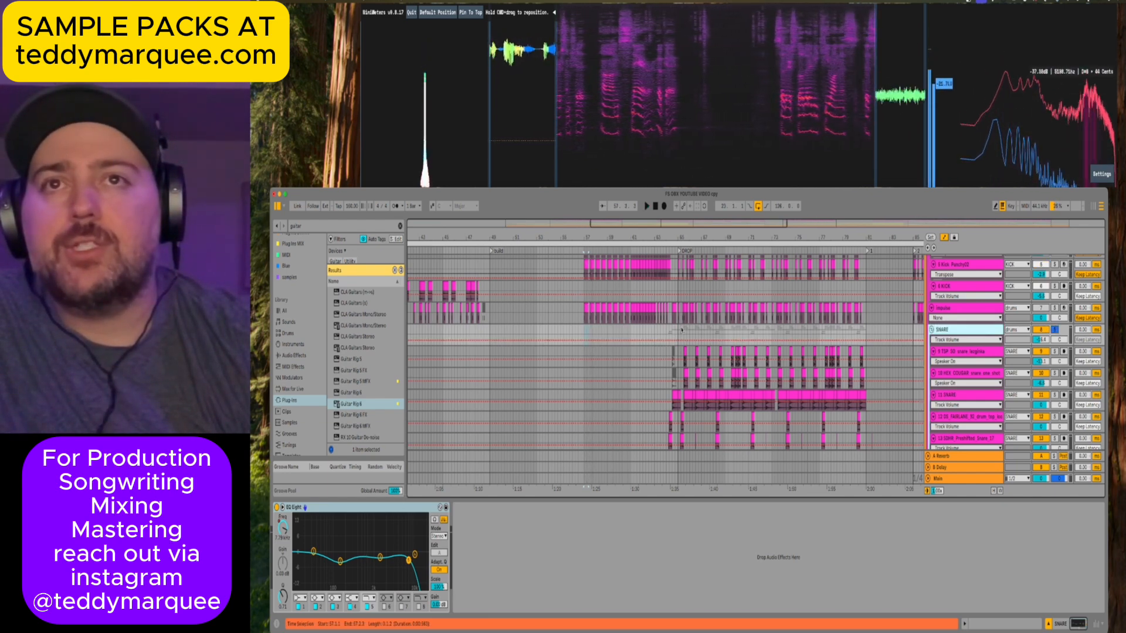
# Colour the SNARE group yellow and assign that colour to its grouped tracks and clips.
pyautogui.rightClick(946, 330)
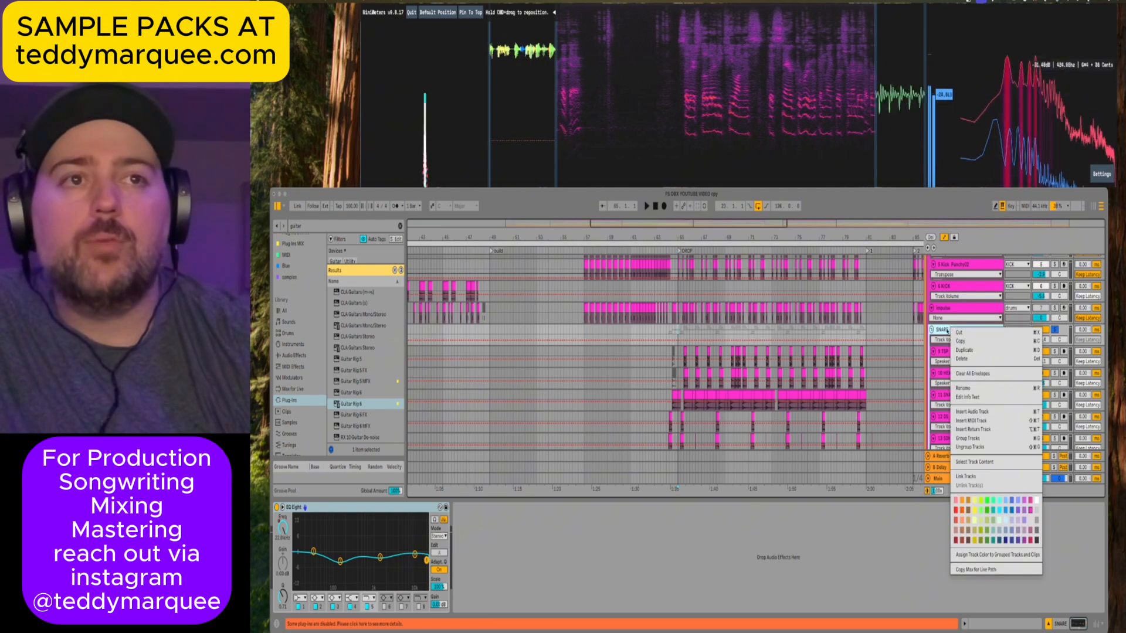
pyautogui.click(975, 500)
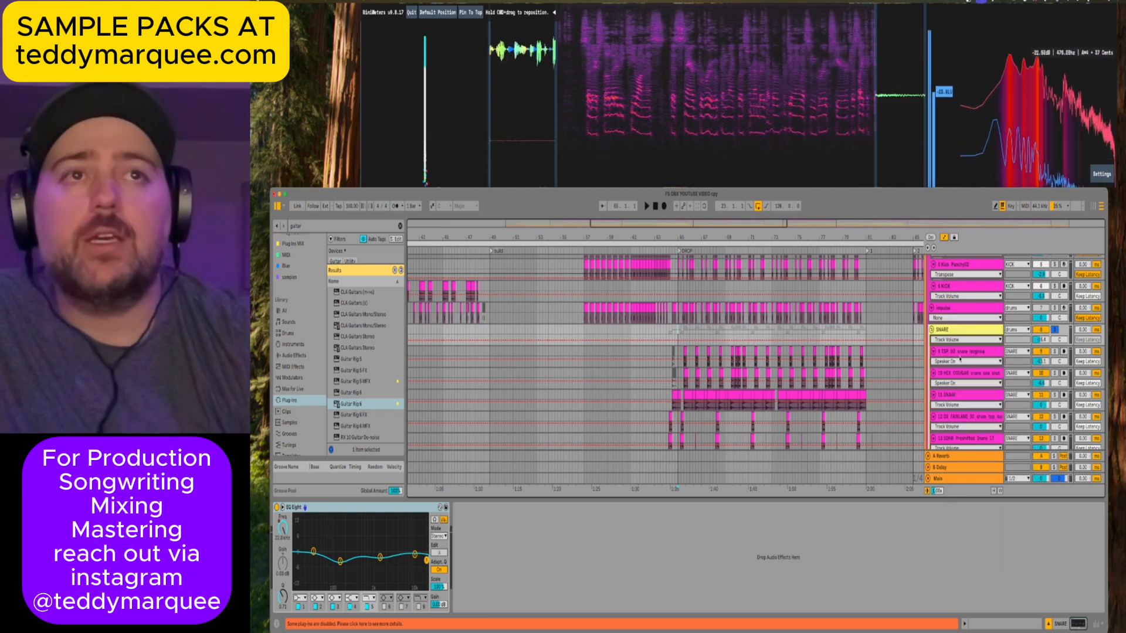
pyautogui.rightClick(946, 329)
pyautogui.click(965, 553)
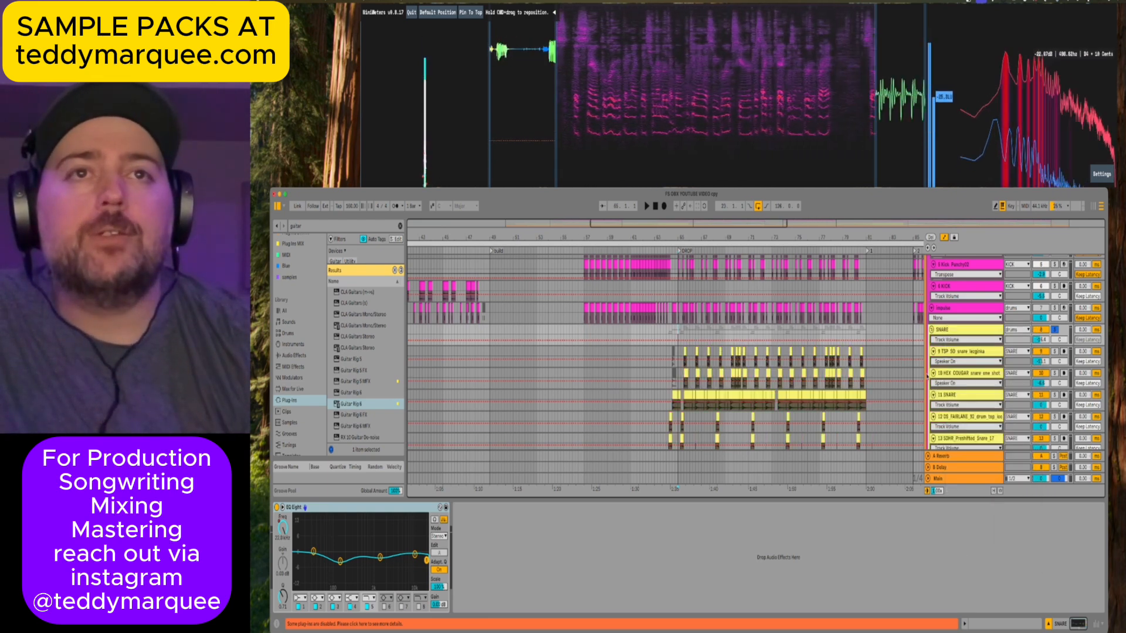
# Play the drop with the SNARE group soloed, then with only the 9 TSP snare layer soloed.
pyautogui.scroll(-2, 927, 375)
pyautogui.press('space')
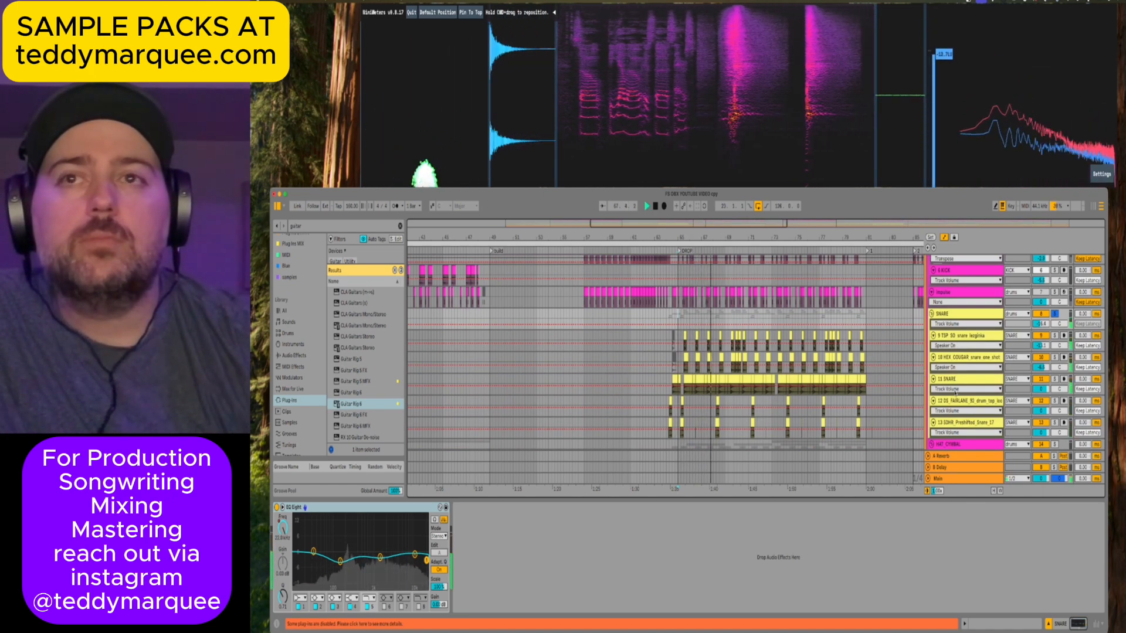
pyautogui.click(1049, 335)
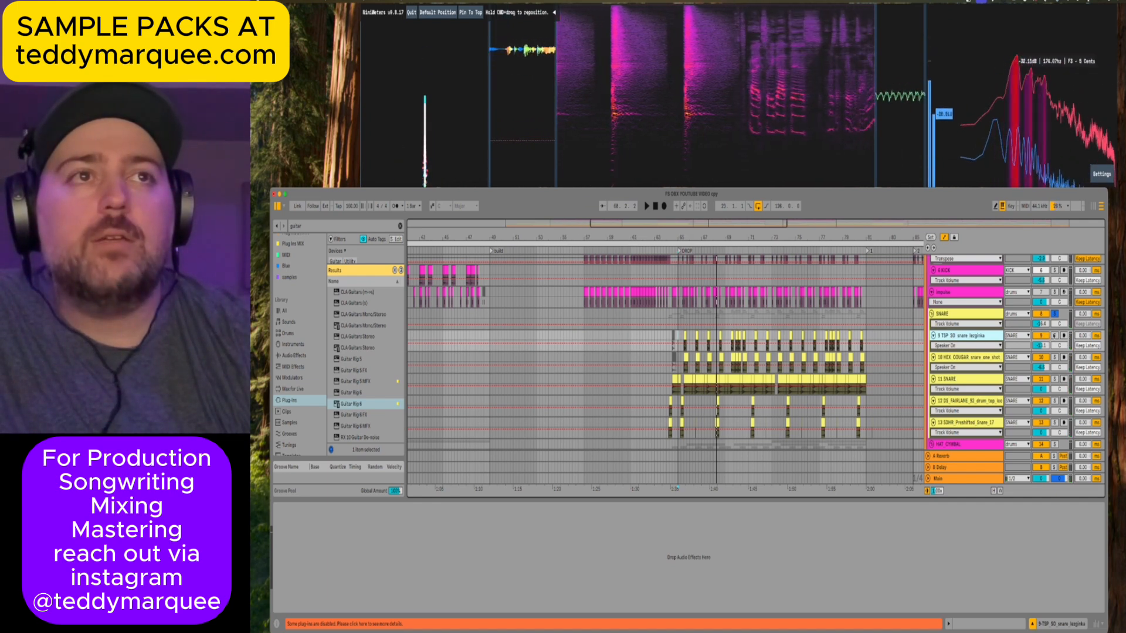
pyautogui.press('space')
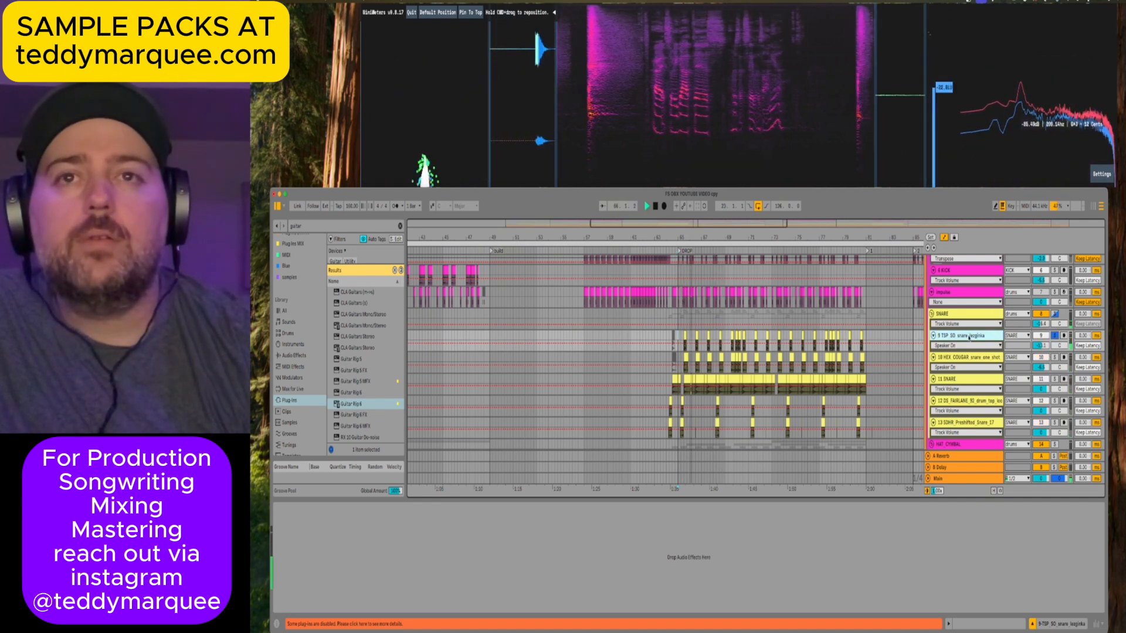
# Solo the HEX COUGAR, 11 SNARE, FAIRLANE drum top and Preshifted snare layers in turn and play each at the drop.
pyautogui.click(1055, 357)
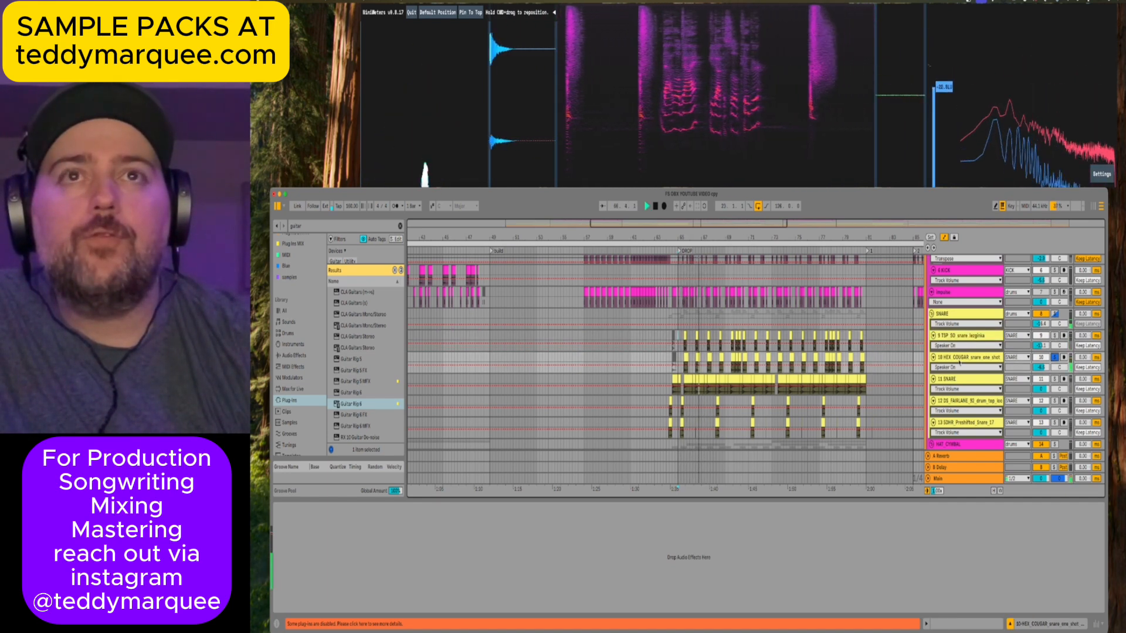
pyautogui.click(1055, 379)
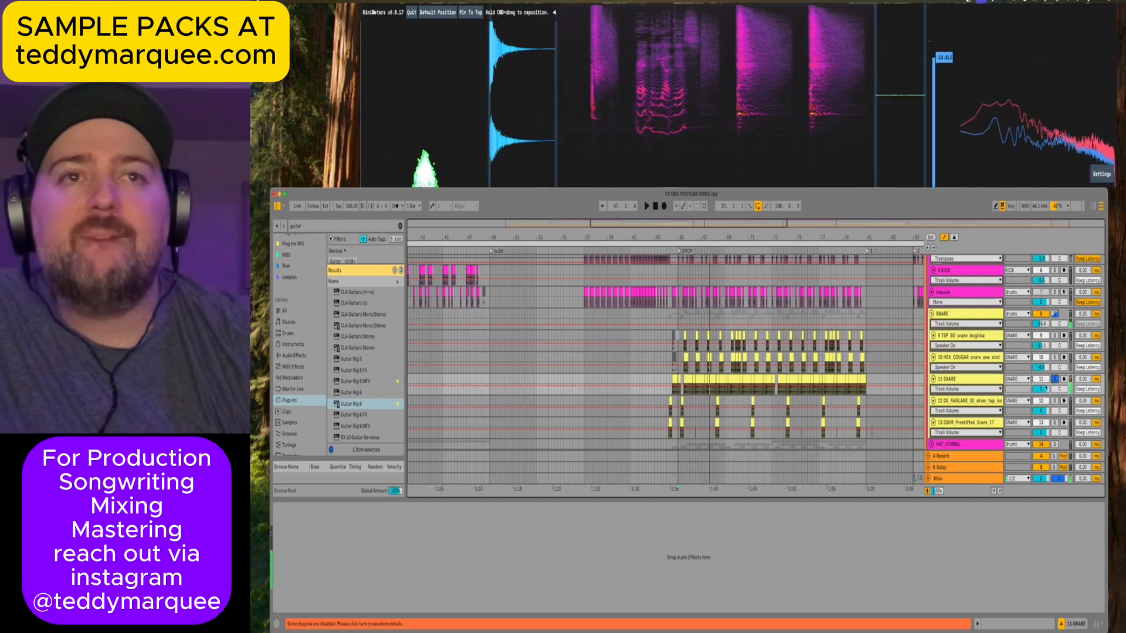
pyautogui.click(1055, 400)
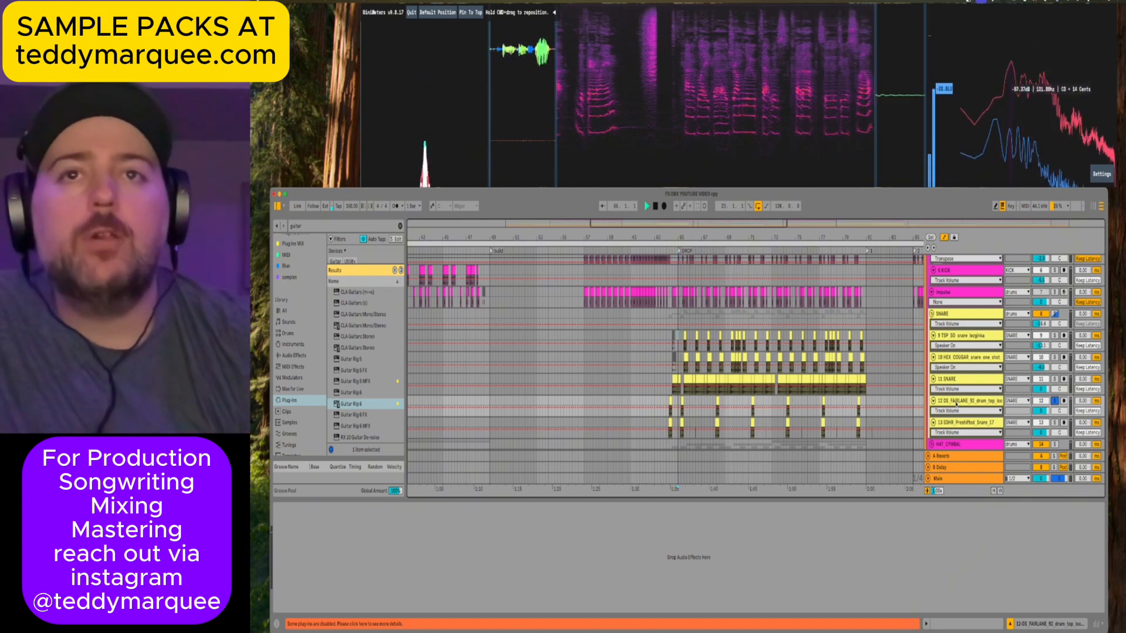
pyautogui.click(1054, 422)
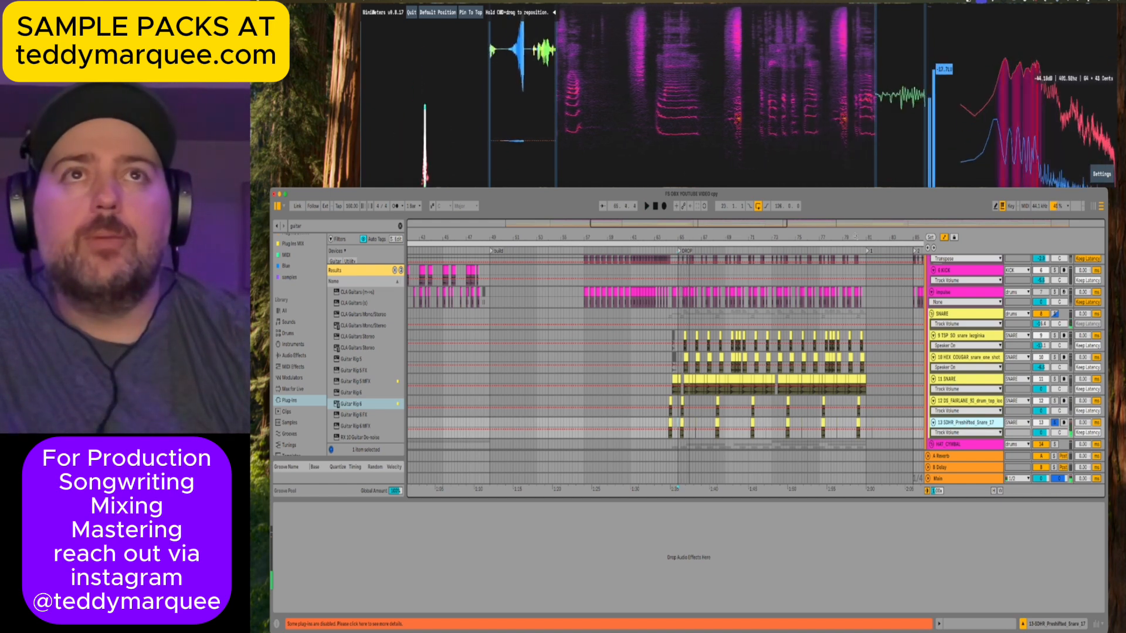
# Compare the FAIRLANE drum top and Preshifted snare layers by soloing each again from the drop.
pyautogui.click(795, 120)
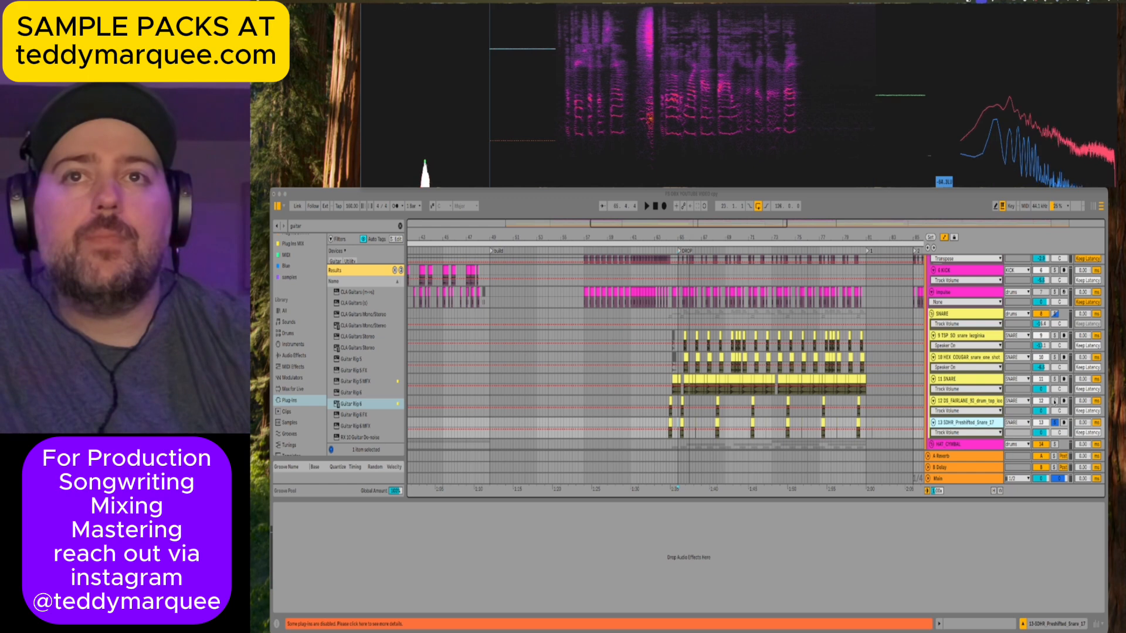
pyautogui.click(1056, 402)
pyautogui.click(1055, 401)
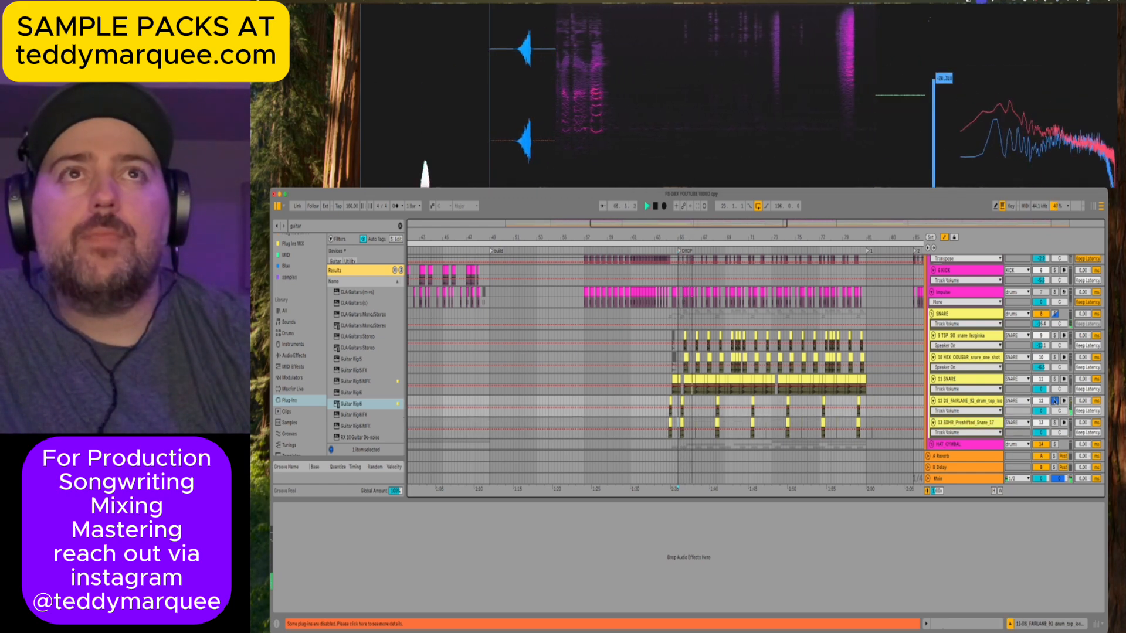
pyautogui.click(1055, 423)
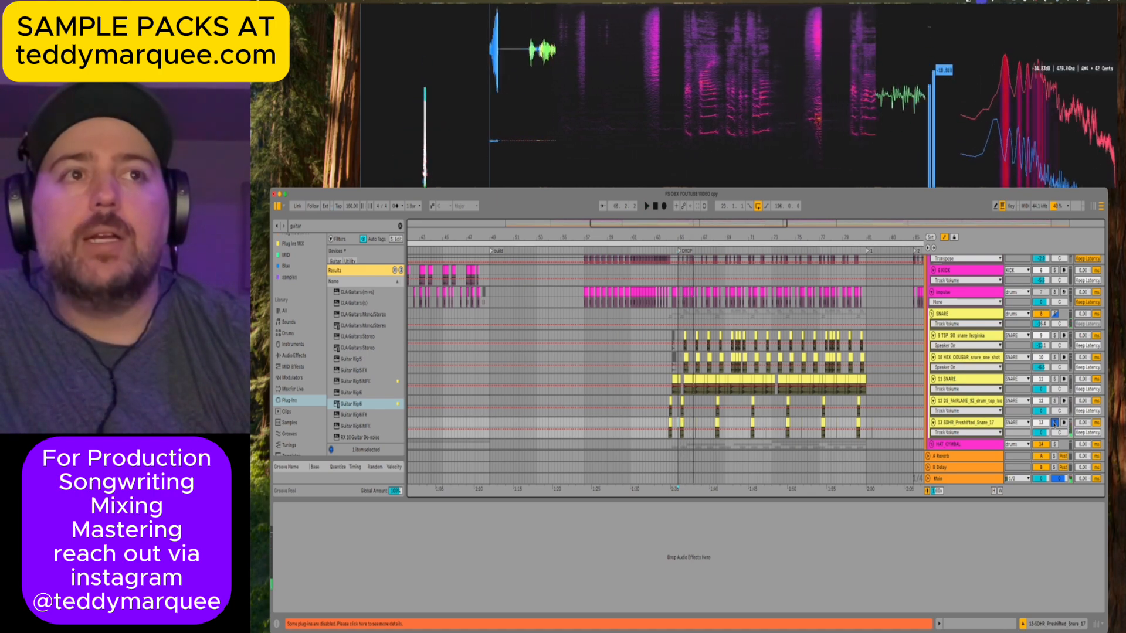
# Play the drop in the full mix, then with the SNARE group soloed, then with the whole drums group soloed.
pyautogui.press('space')
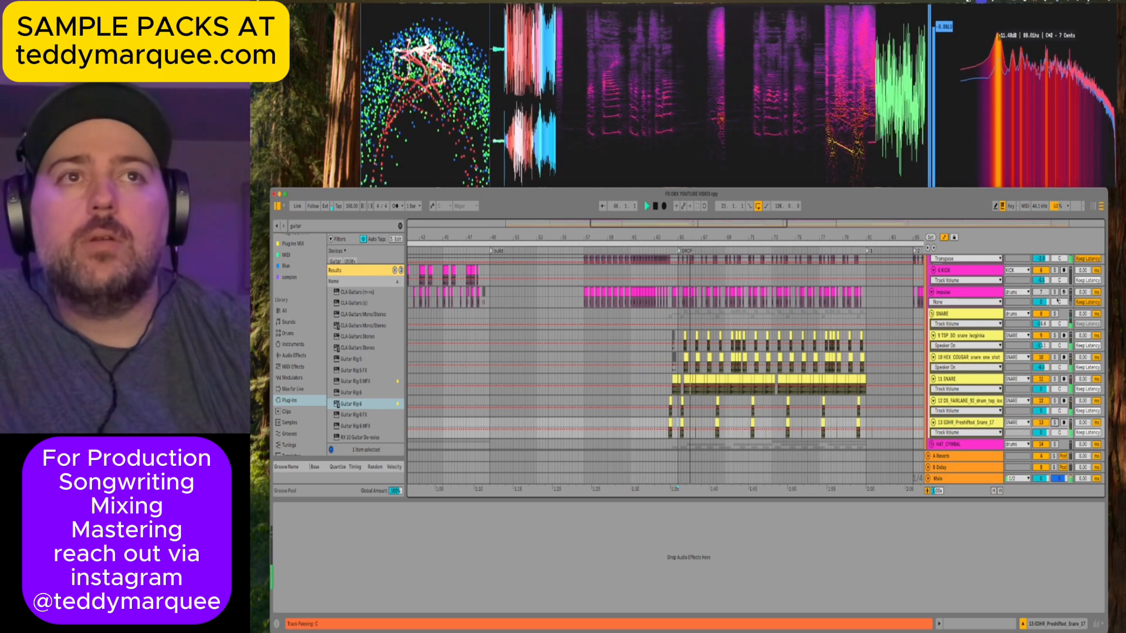
pyautogui.click(1054, 314)
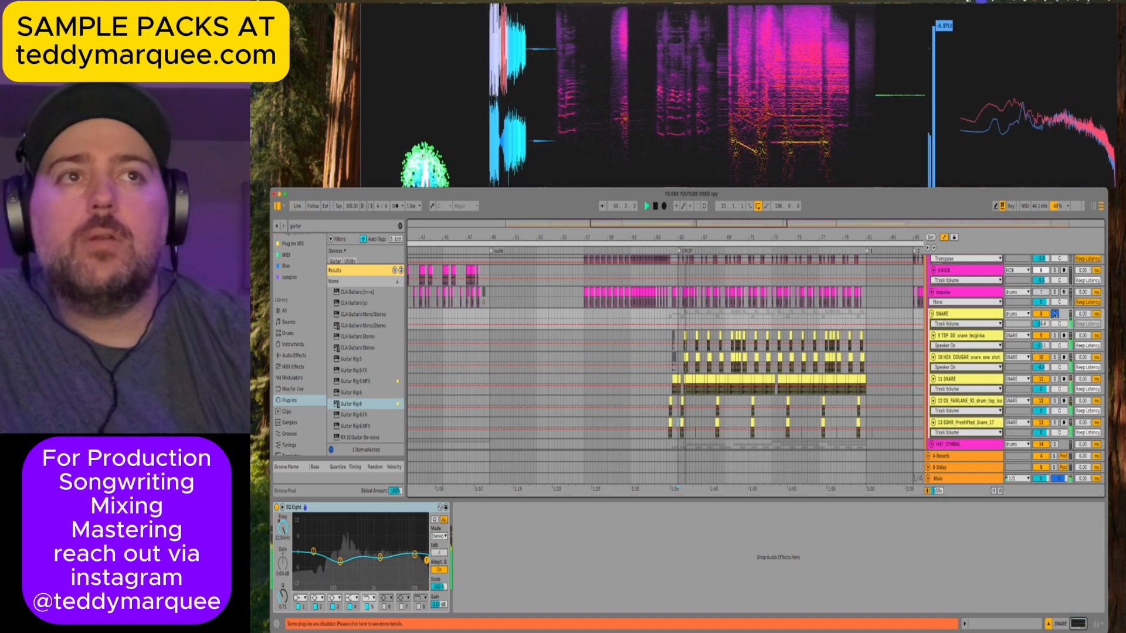
pyautogui.scroll(3, 1054, 314)
pyautogui.click(1053, 322)
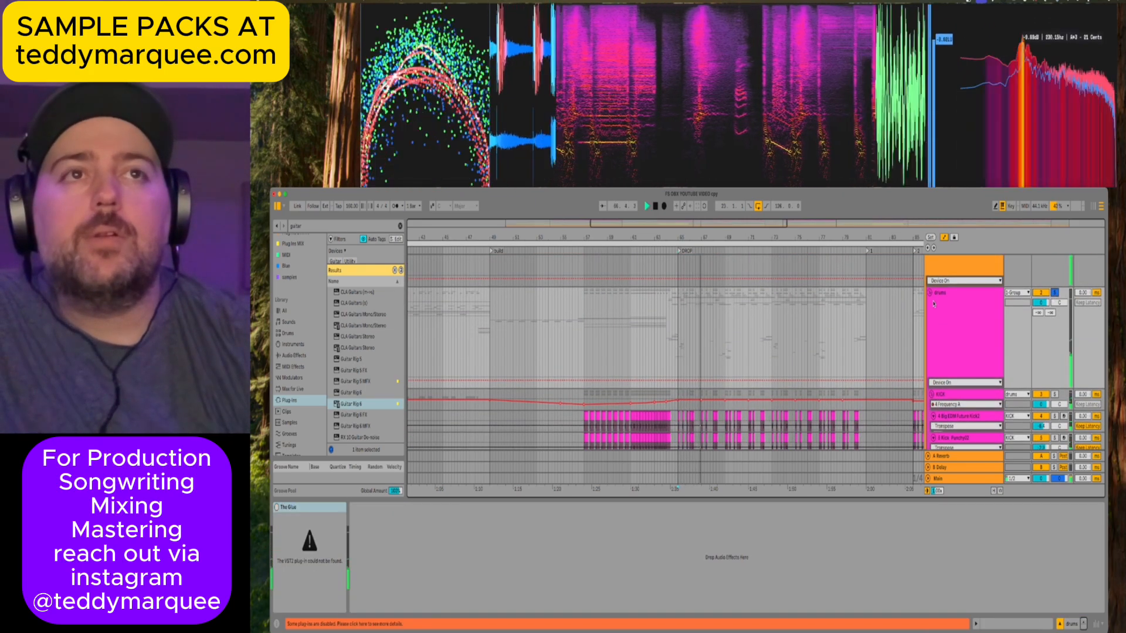
# Fold the SNARE group and play the drop with the FILL FX DRUM group soloed.
pyautogui.scroll(-5, 934, 303)
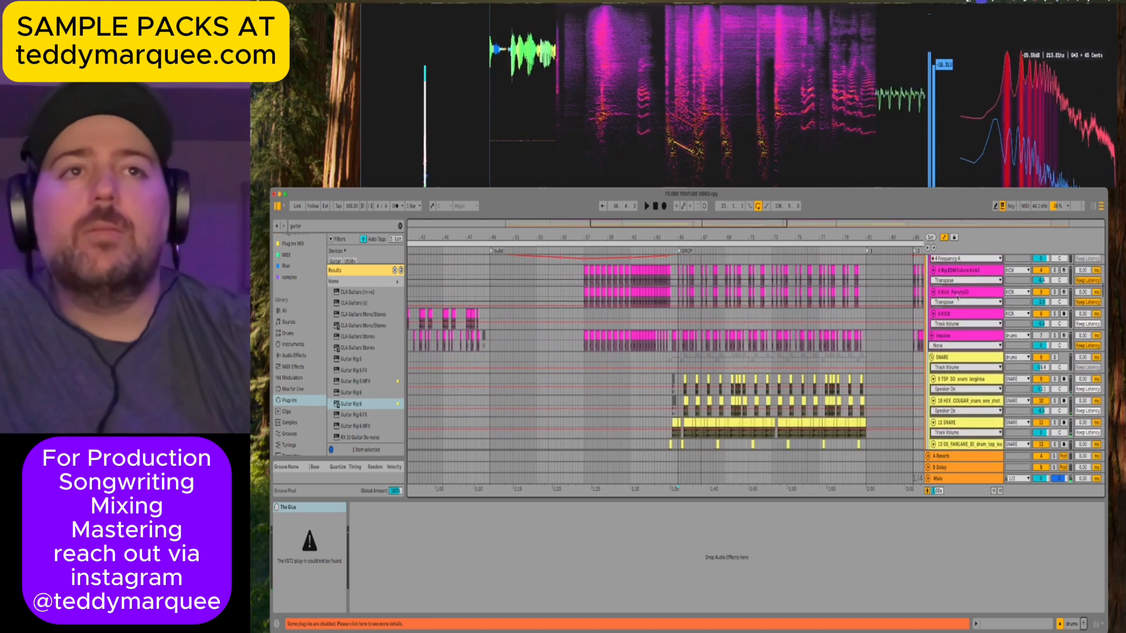
pyautogui.click(931, 358)
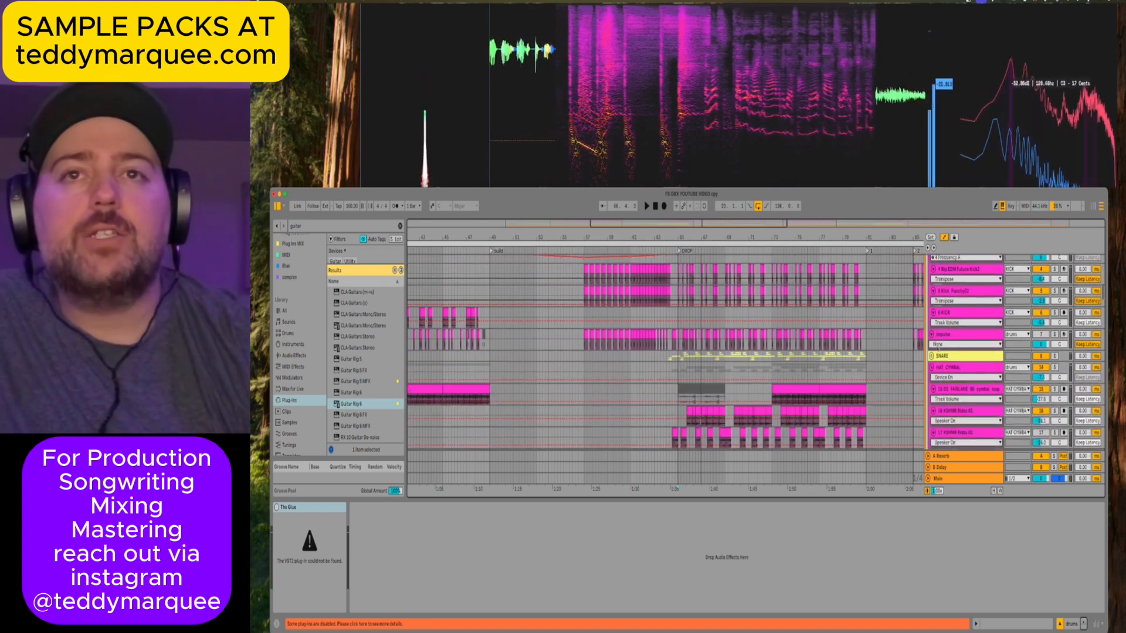
pyautogui.scroll(-6, 934, 339)
pyautogui.scroll(-15, 936, 341)
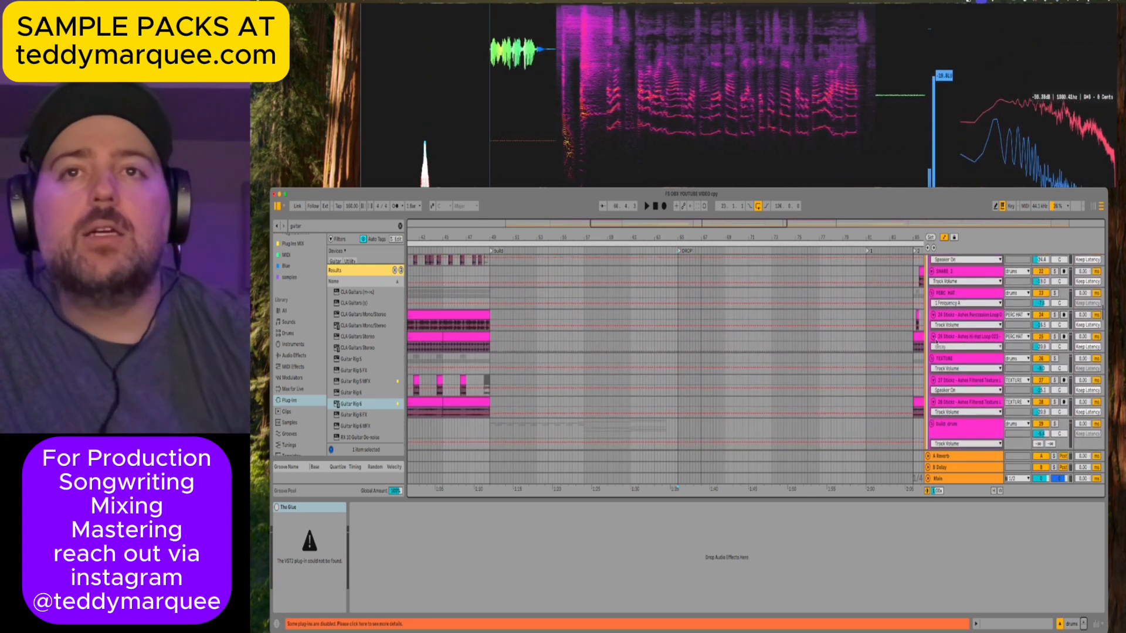
pyautogui.scroll(-5, 936, 340)
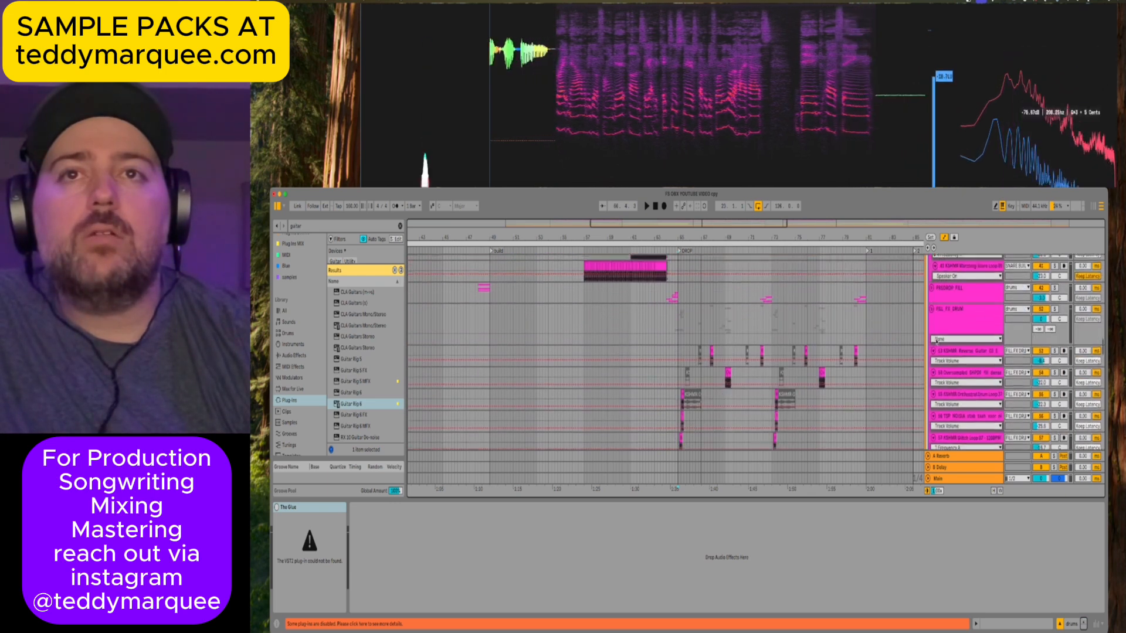
pyautogui.click(677, 309)
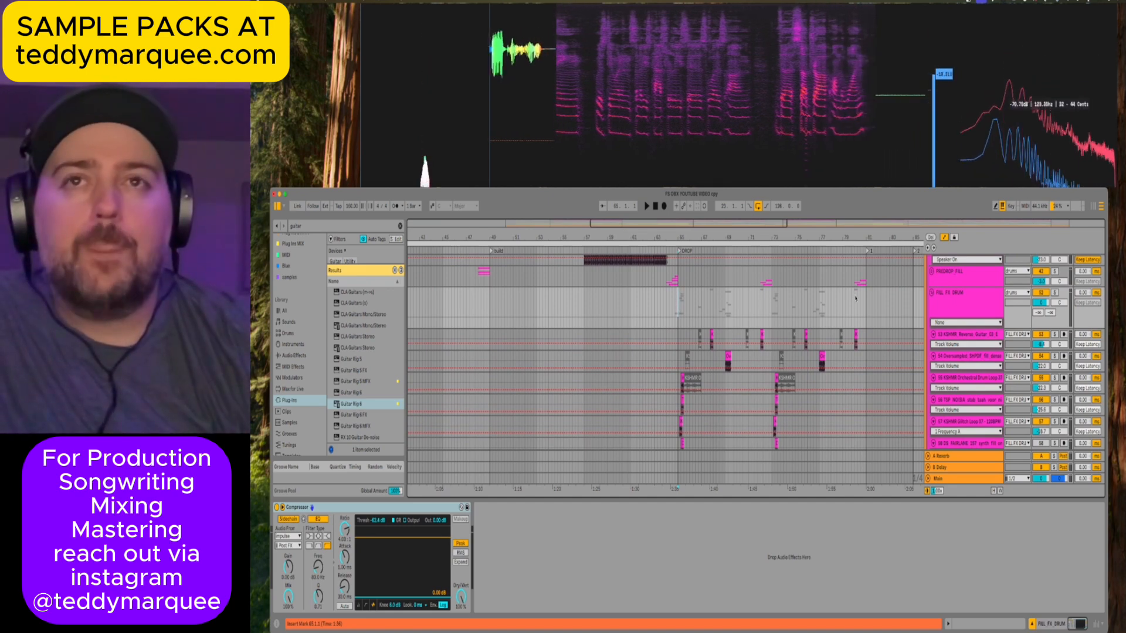
pyautogui.press('space')
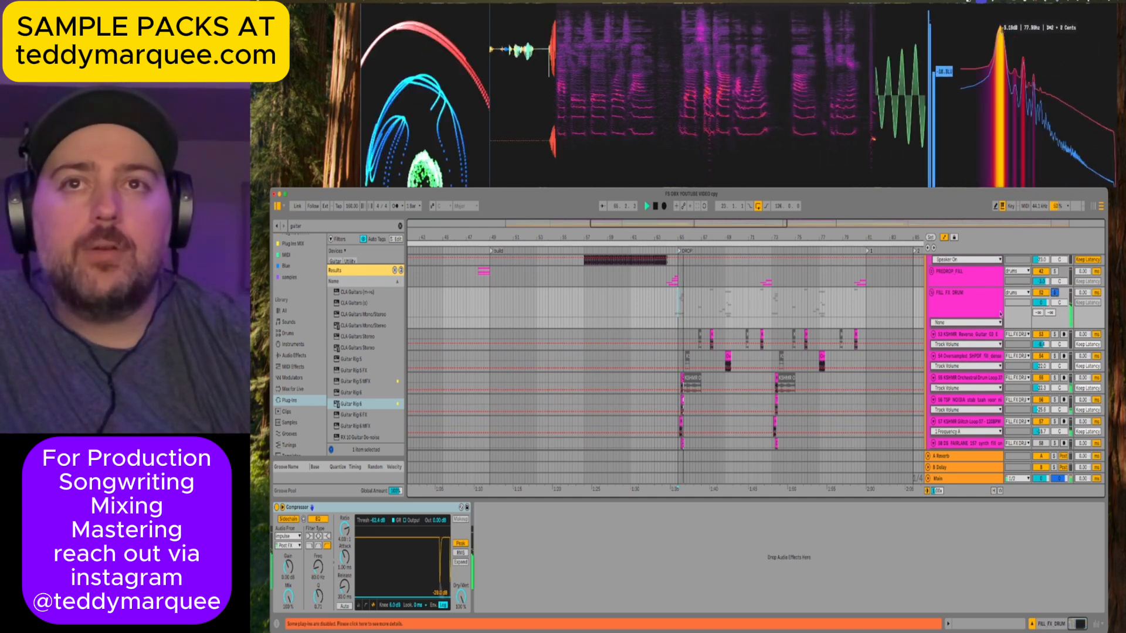
# Play the ChromeBorgPassby12 layer soloed at the drop, then play the drop again in the full mix.
pyautogui.scroll(-3, 666, 352)
pyautogui.scroll(-5, 981, 353)
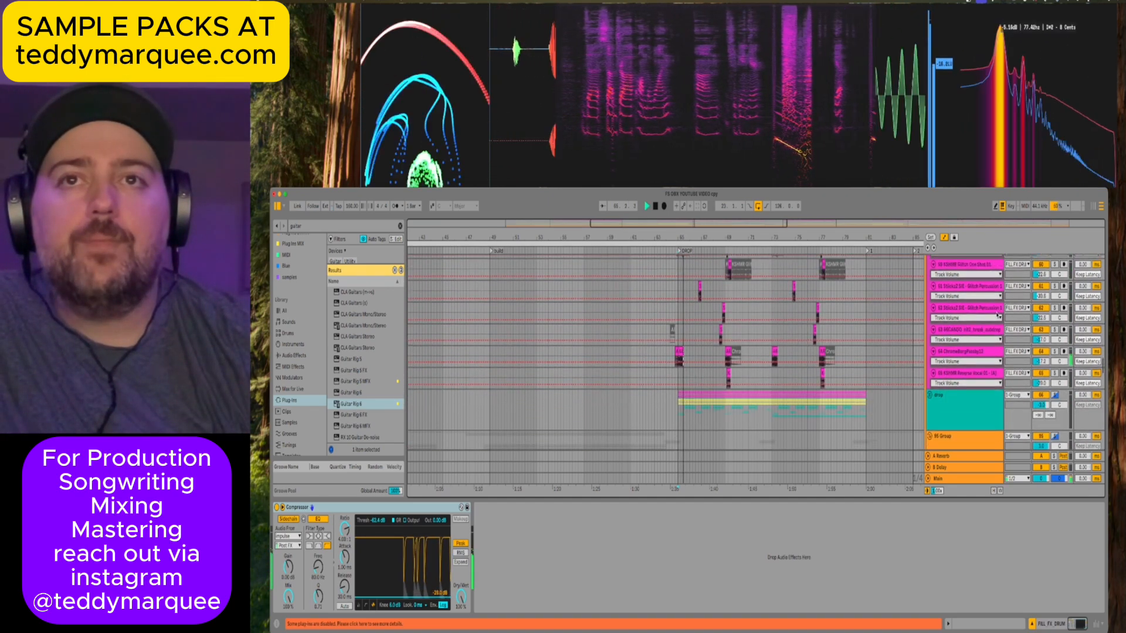
pyautogui.click(981, 352)
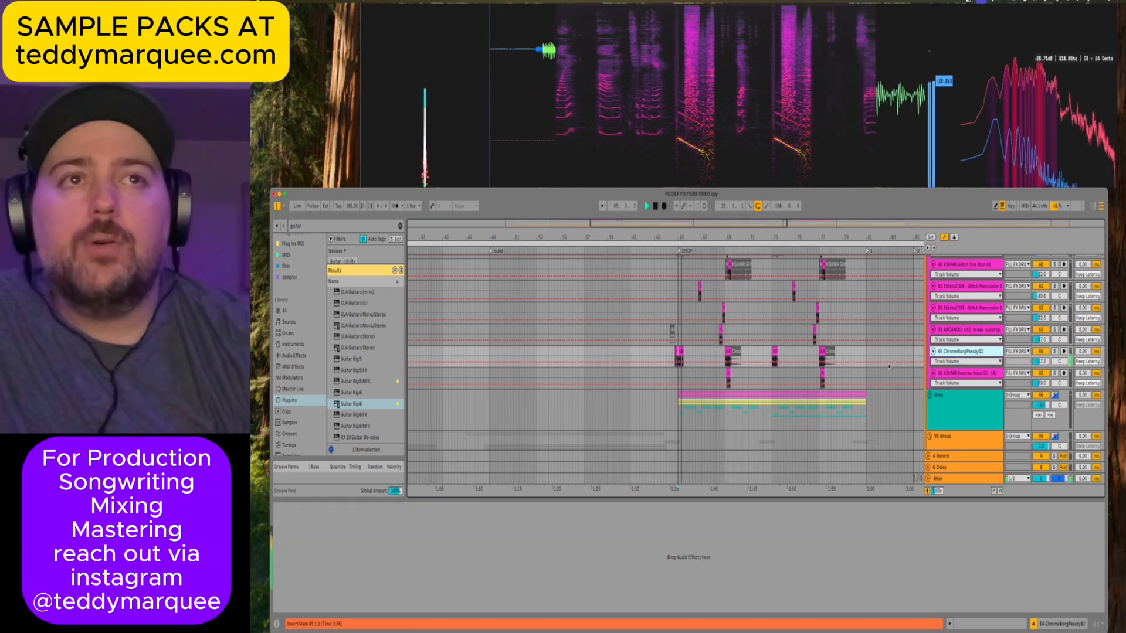
pyautogui.click(680, 350)
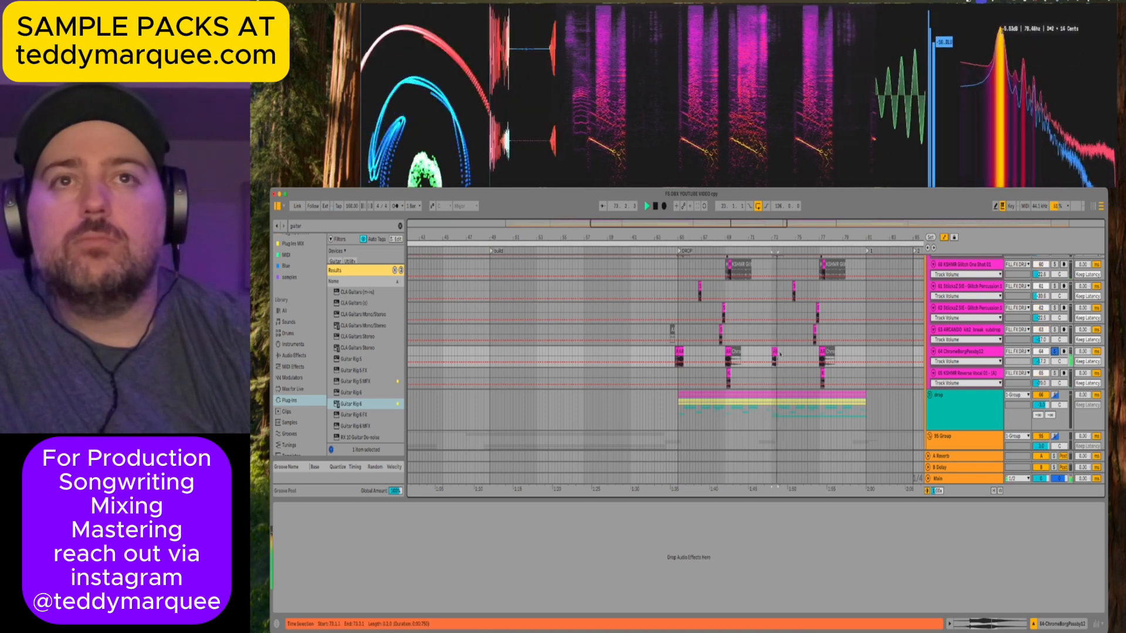
pyautogui.click(679, 352)
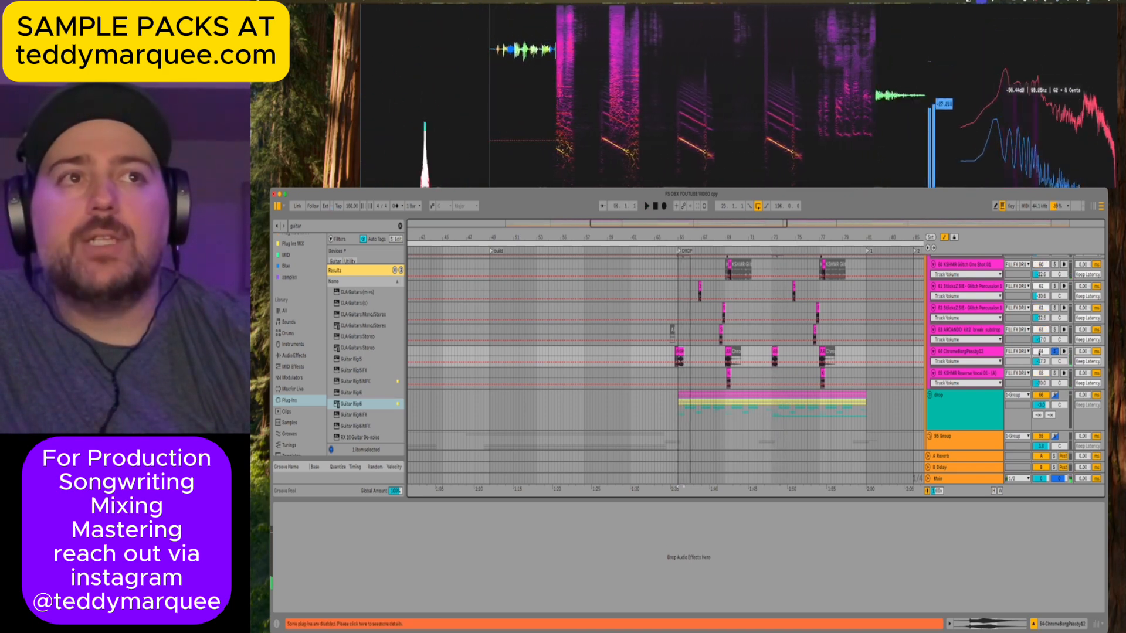
pyautogui.press('space')
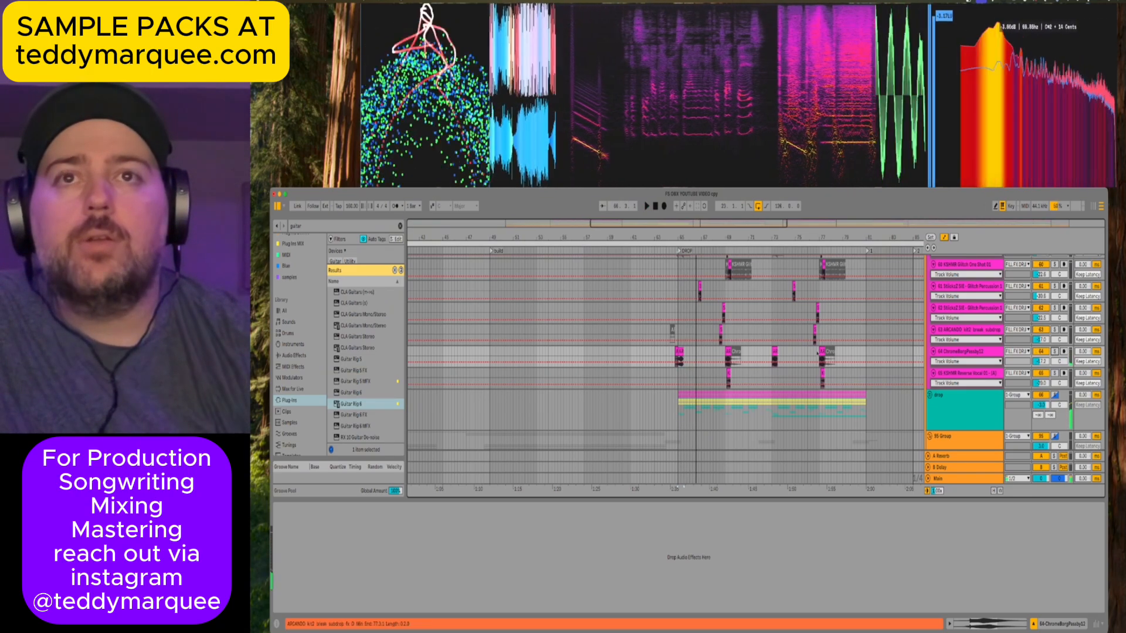
# Inspect the LOW BASS track's devices, then the 68 Group's effects chain through to its last device.
pyautogui.scroll(-6, 907, 375)
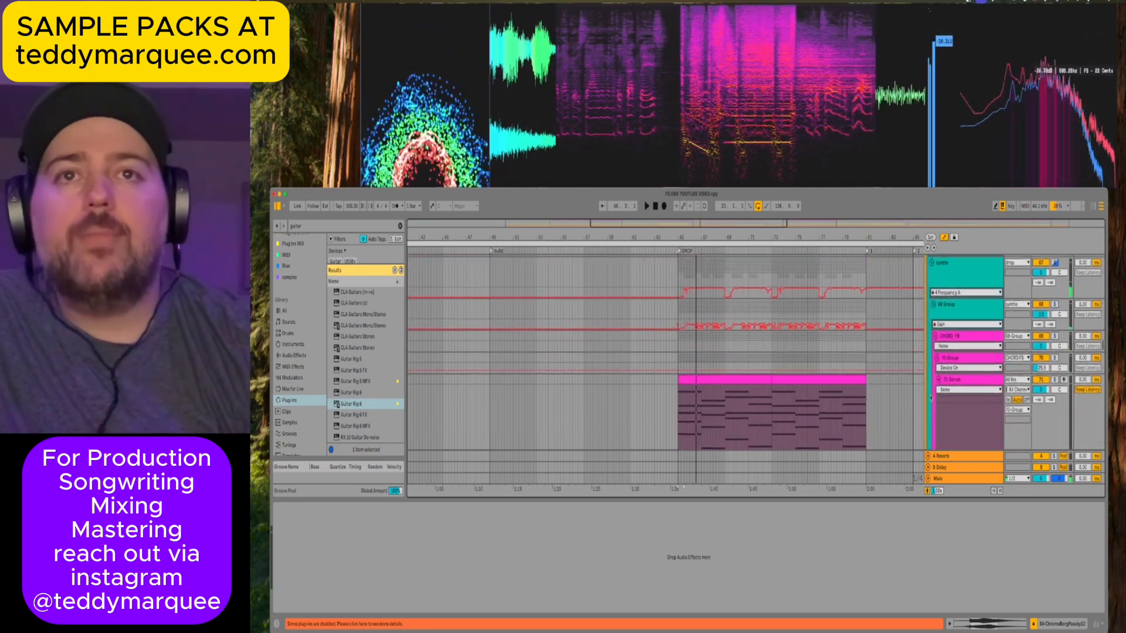
pyautogui.scroll(-5, 931, 398)
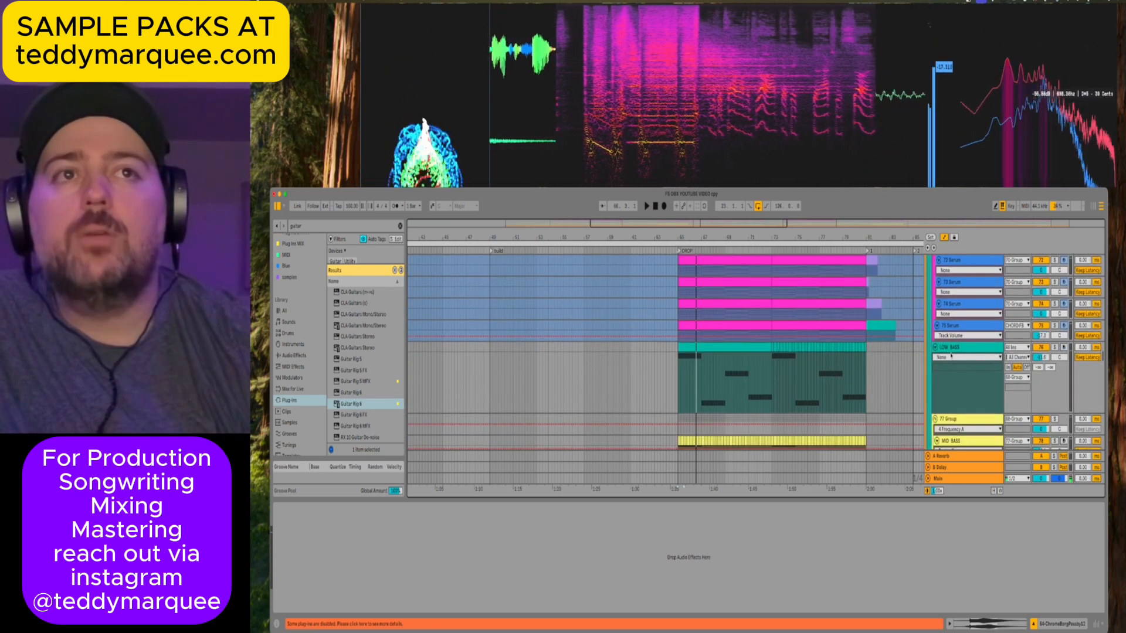
pyautogui.click(951, 350)
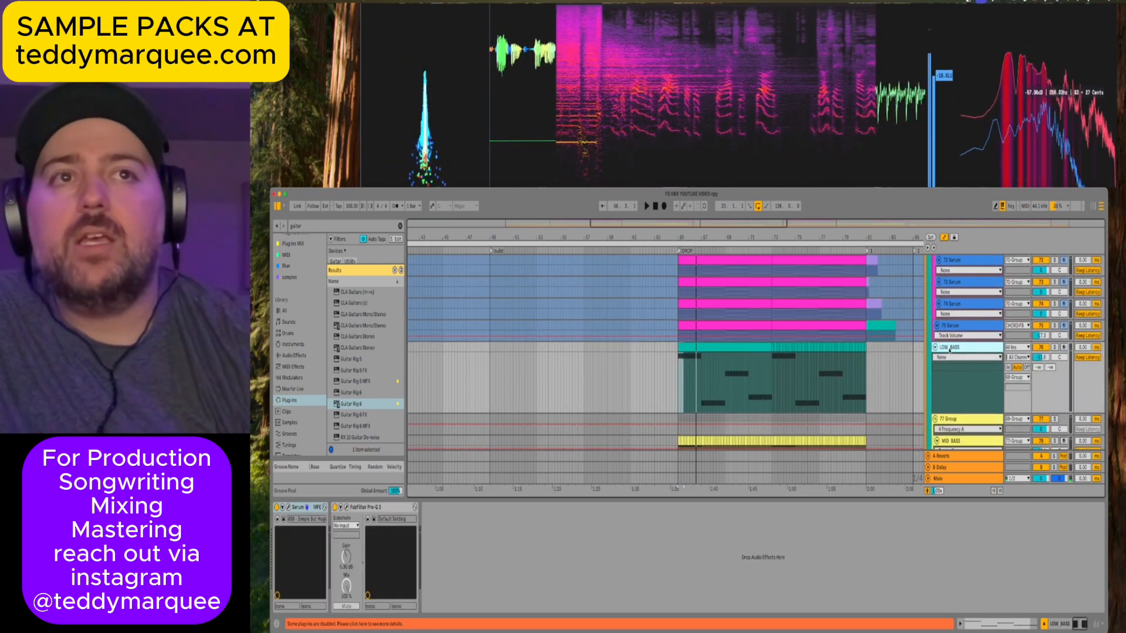
pyautogui.scroll(5, 950, 350)
pyautogui.click(949, 289)
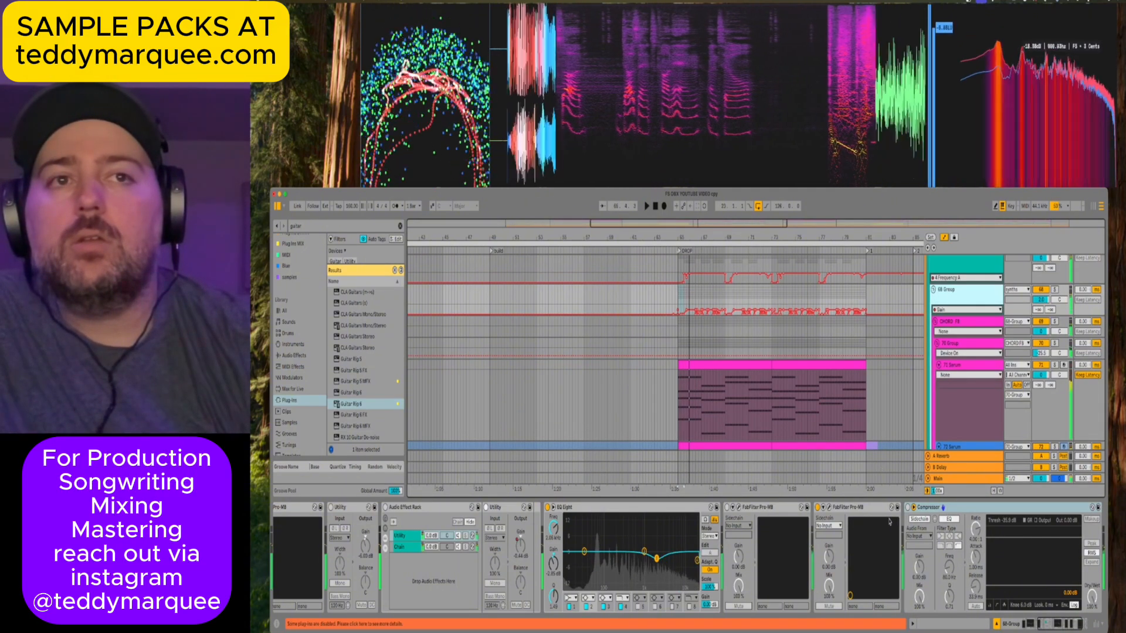
pyautogui.hscroll(3, 889, 521)
pyautogui.hscroll(2, 889, 521)
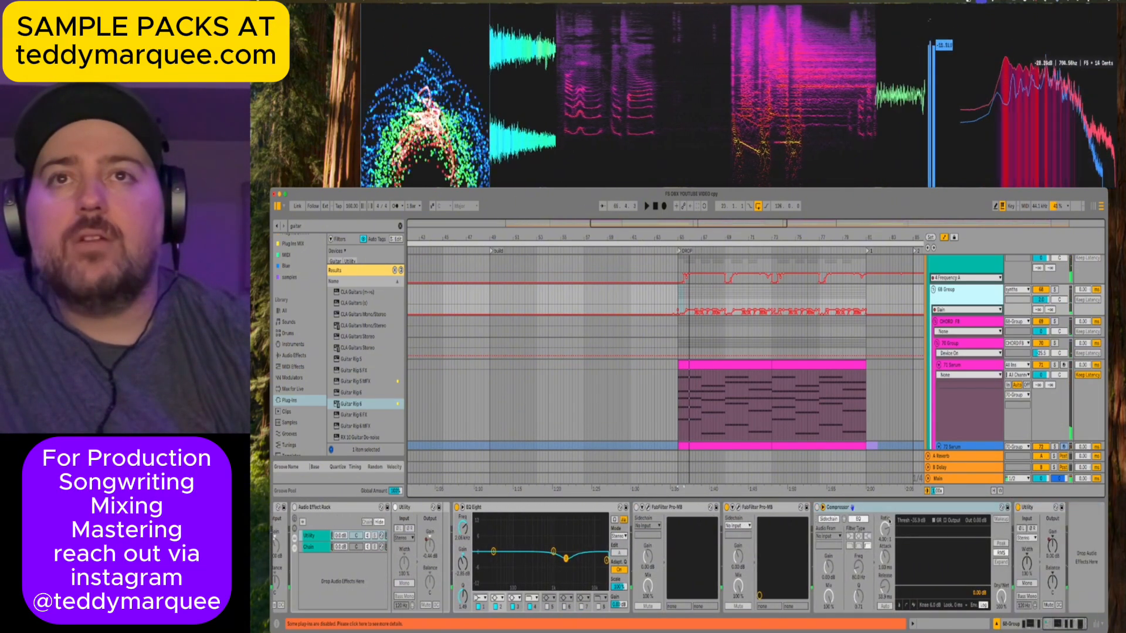
# Play the drop while following the automated filter in the synths group's EQ Eight.
pyautogui.press('Up')
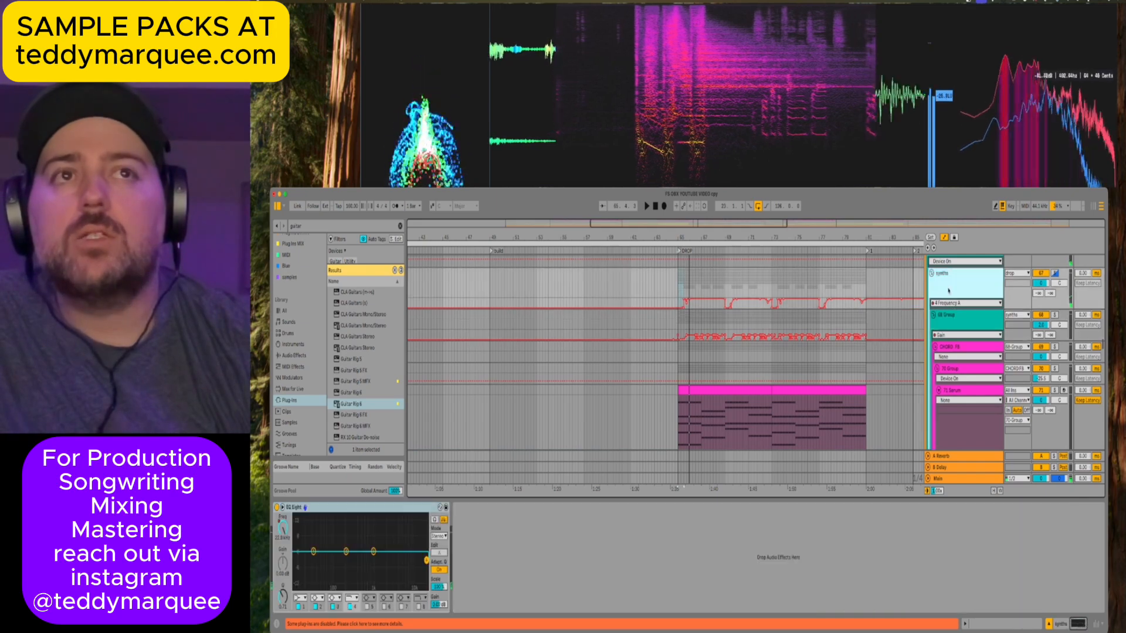
pyautogui.press('space')
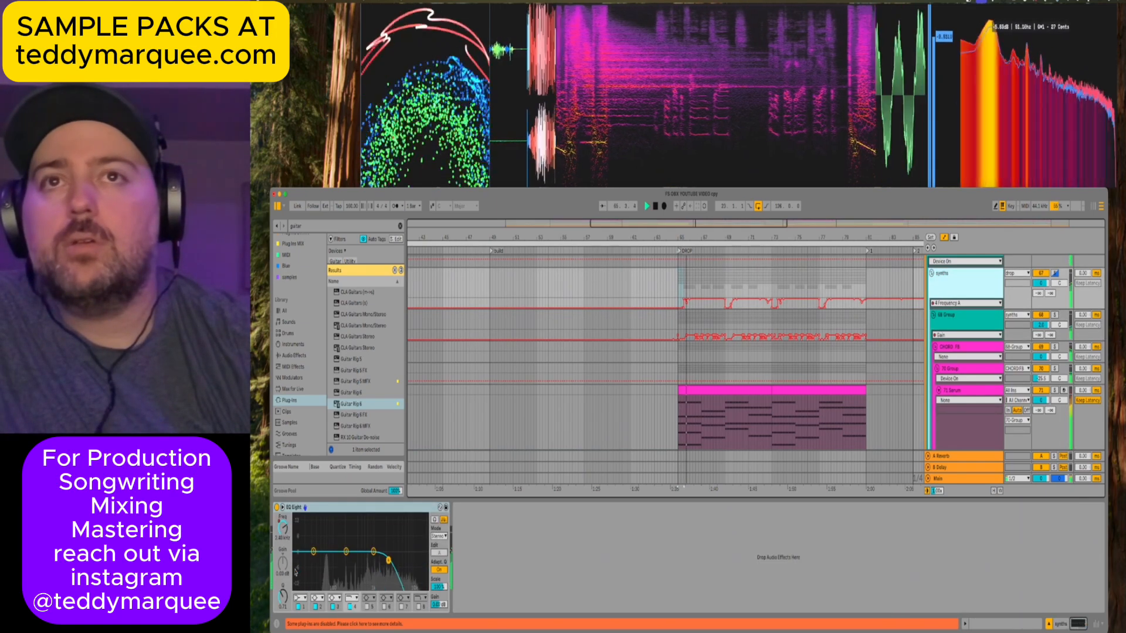
pyautogui.moveTo(323, 569); pyautogui.dragTo(307, 563)
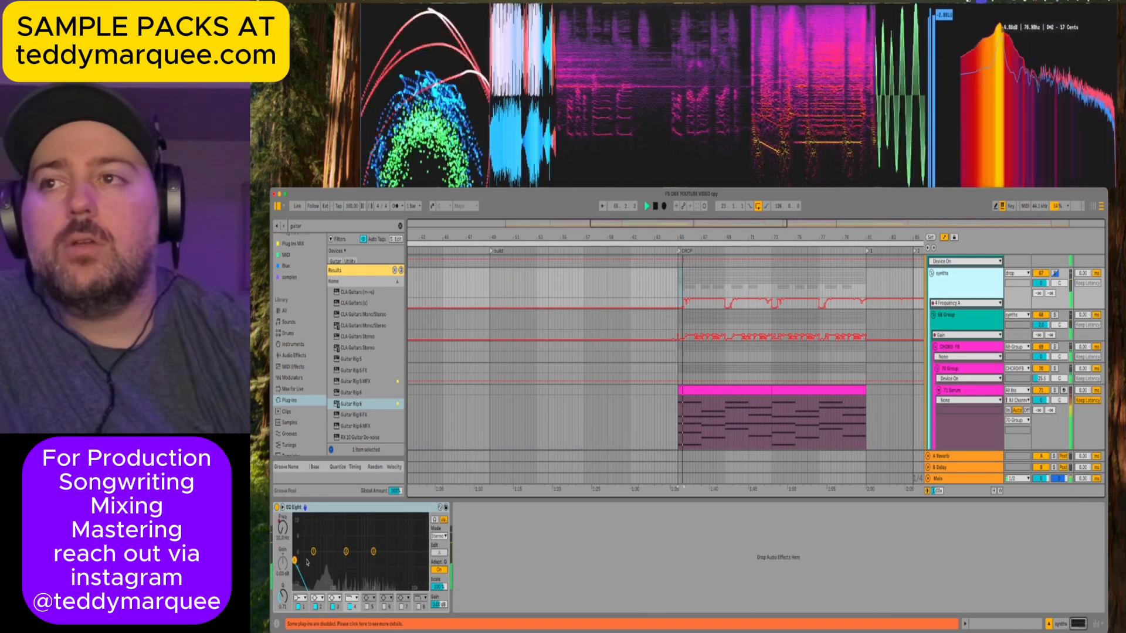
pyautogui.click(668, 383)
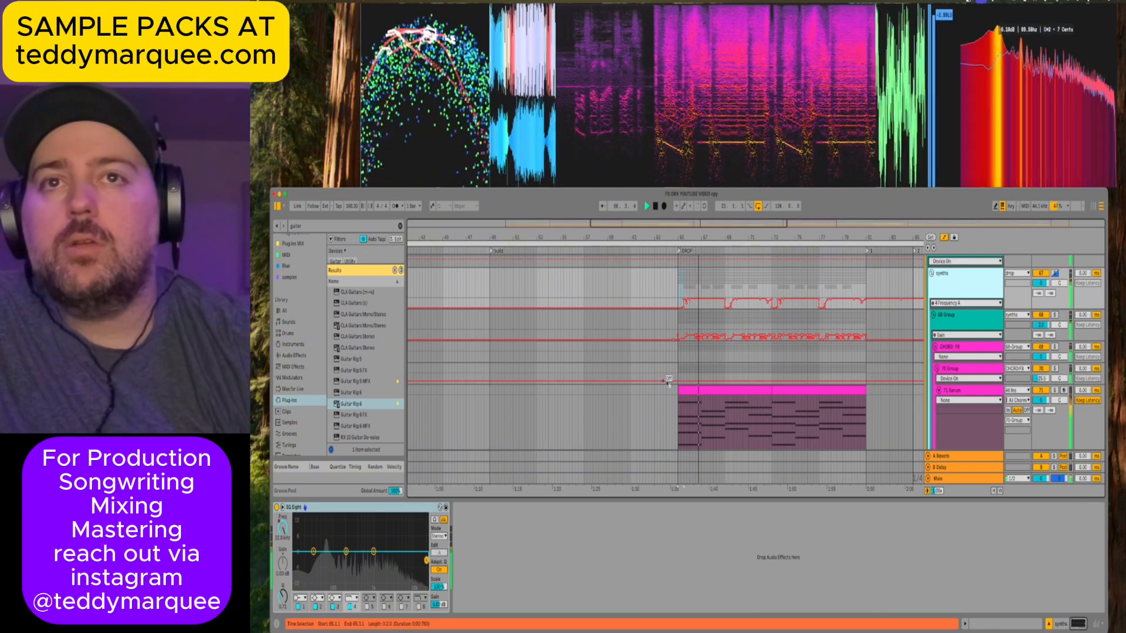
# Play the drop with the first LOW BASS clip selected, then again with the drop group's effects chain displayed.
pyautogui.scroll(-5, 675, 363)
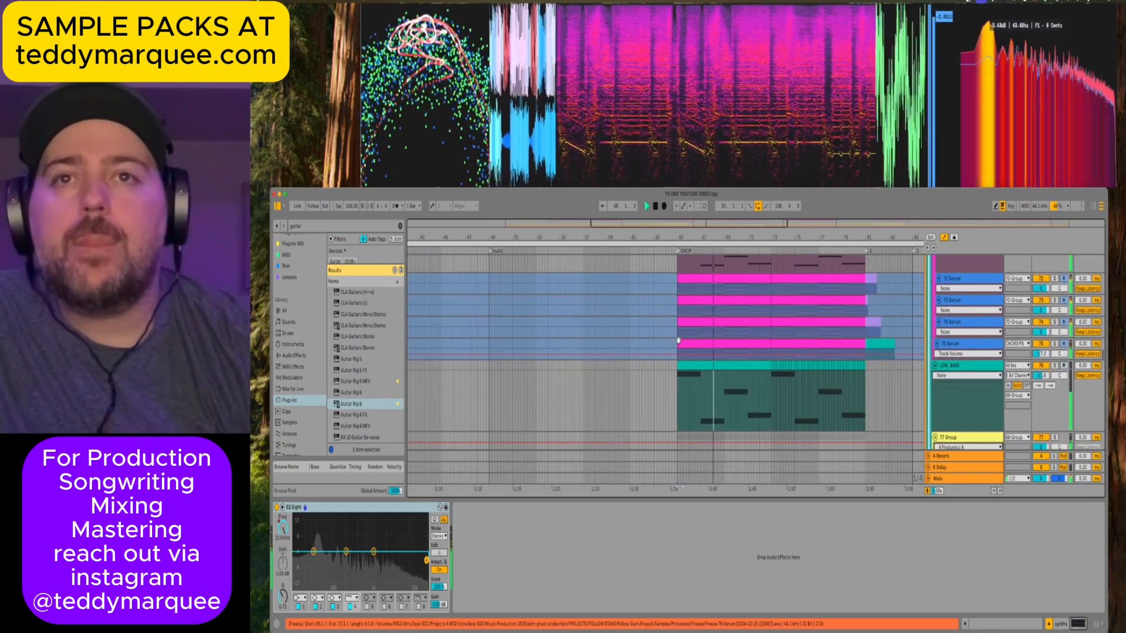
pyautogui.click(692, 366)
pyautogui.click(692, 367)
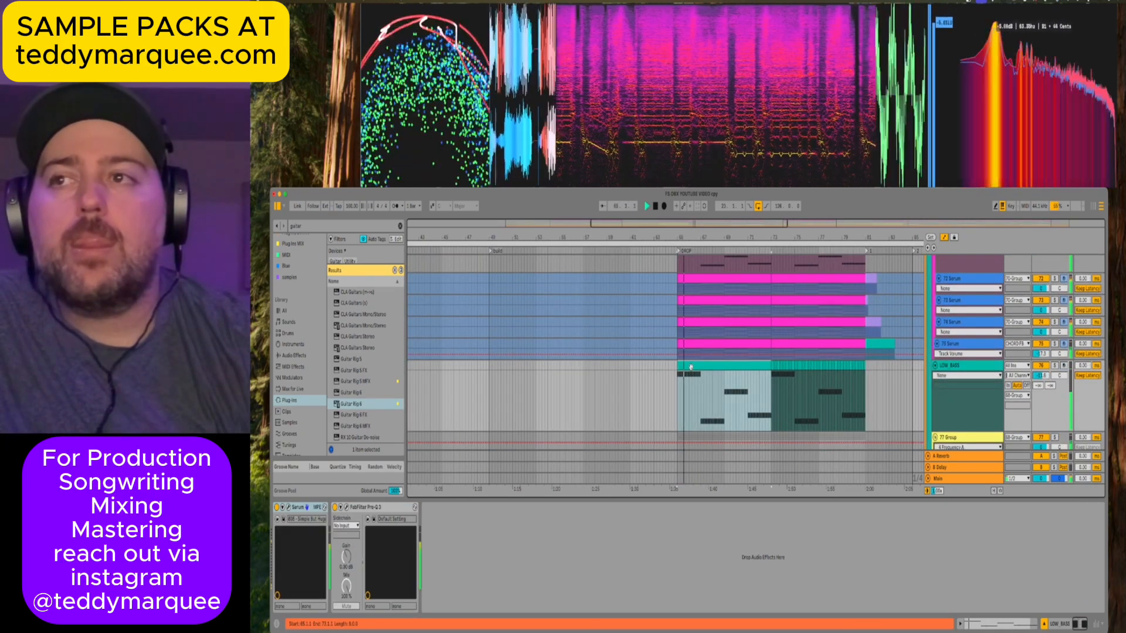
pyautogui.scroll(10, 691, 367)
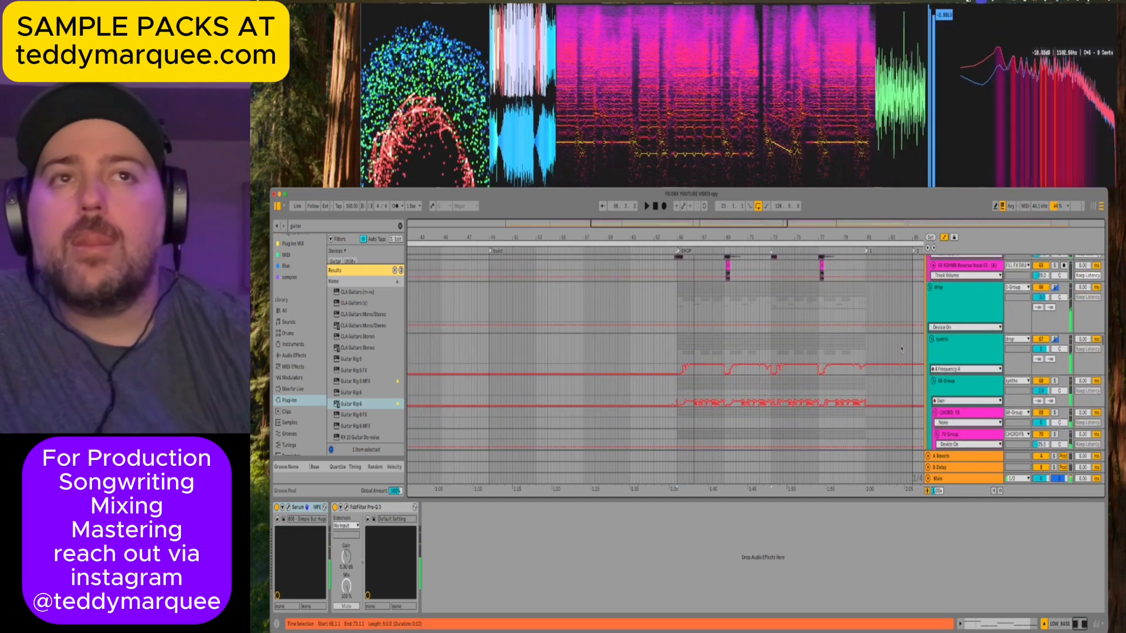
pyautogui.click(689, 305)
pyautogui.press('space')
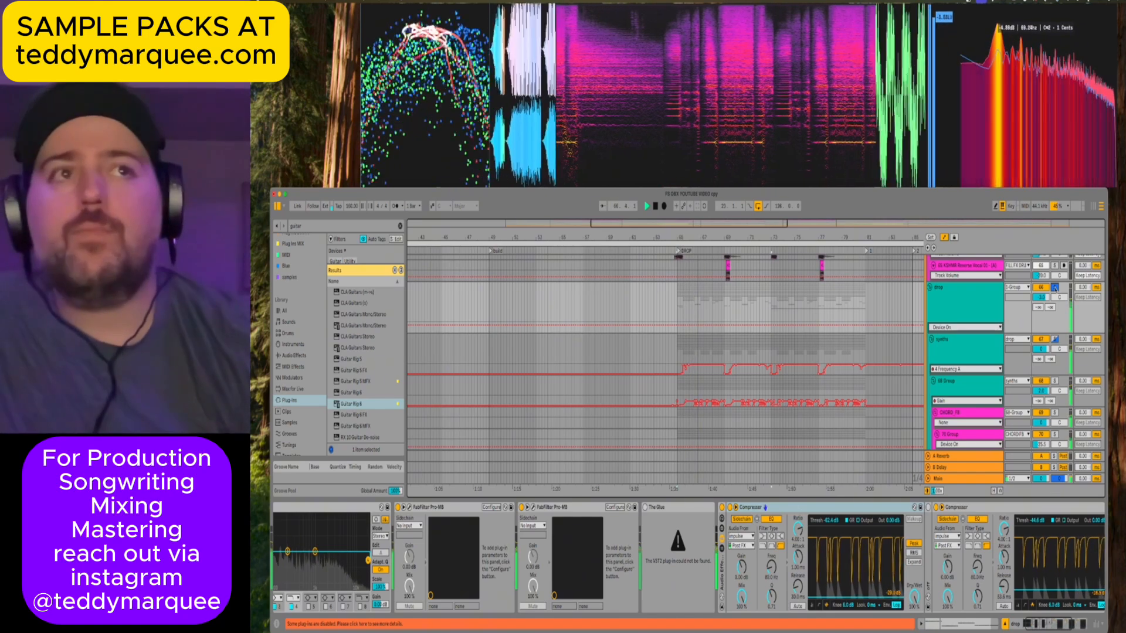
# Solo the ChromeBorgPassby12 layer together with the drop group, then compare it with the full mix.
pyautogui.scroll(1, 1055, 288)
pyautogui.scroll(5, 1055, 290)
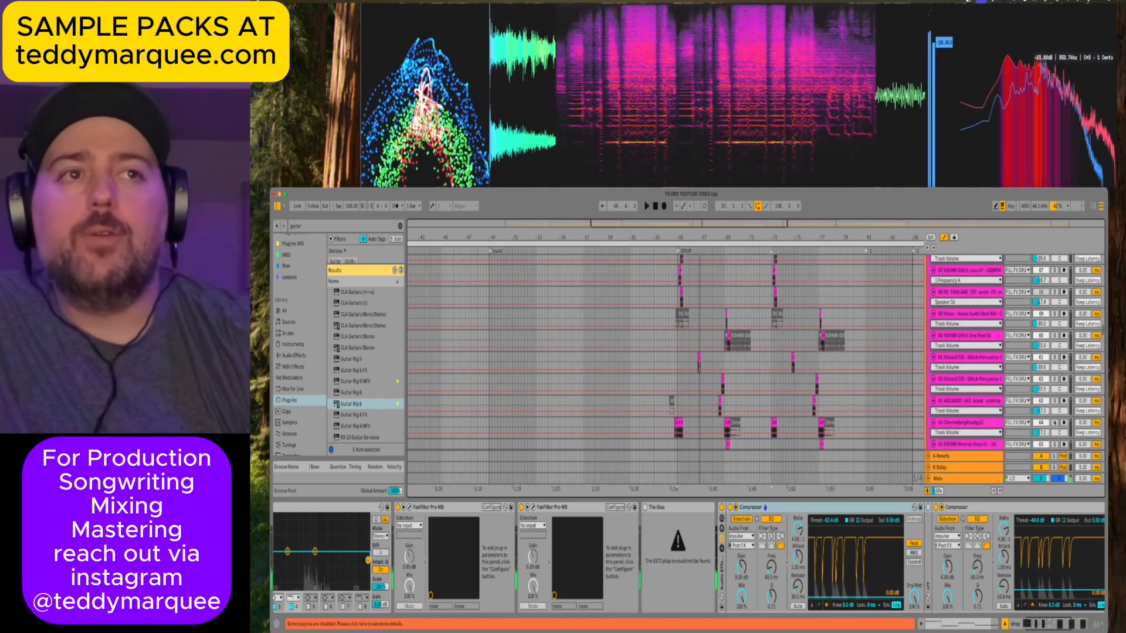
pyautogui.click(1054, 418)
pyautogui.scroll(-3, 1054, 416)
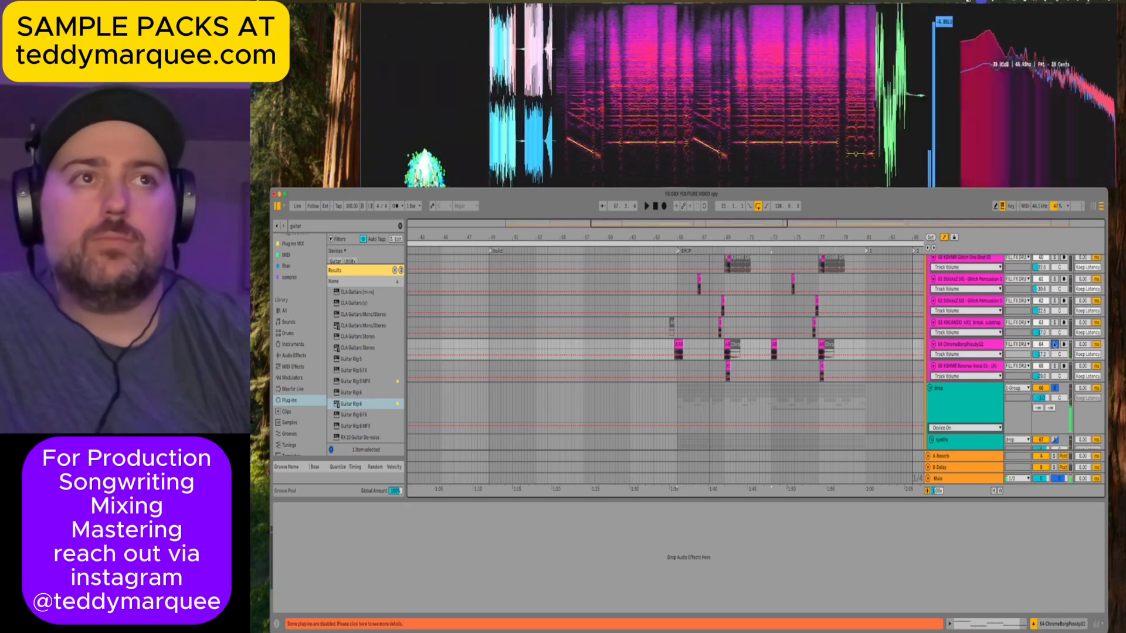
pyautogui.press('space')
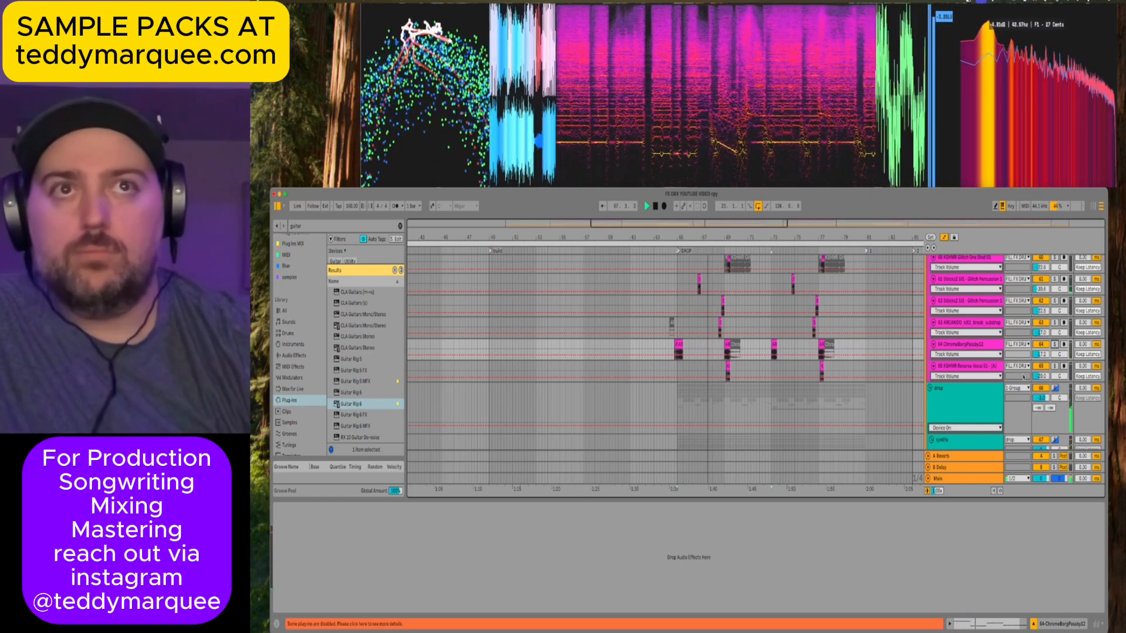
pyautogui.scroll(2, 946, 364)
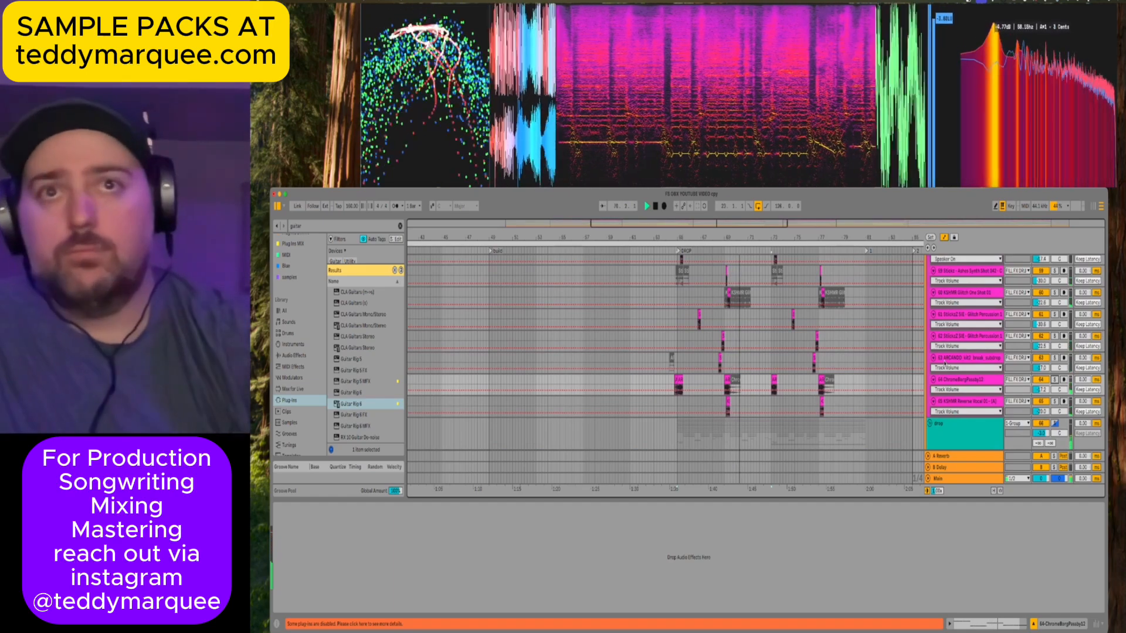
pyautogui.click(954, 380)
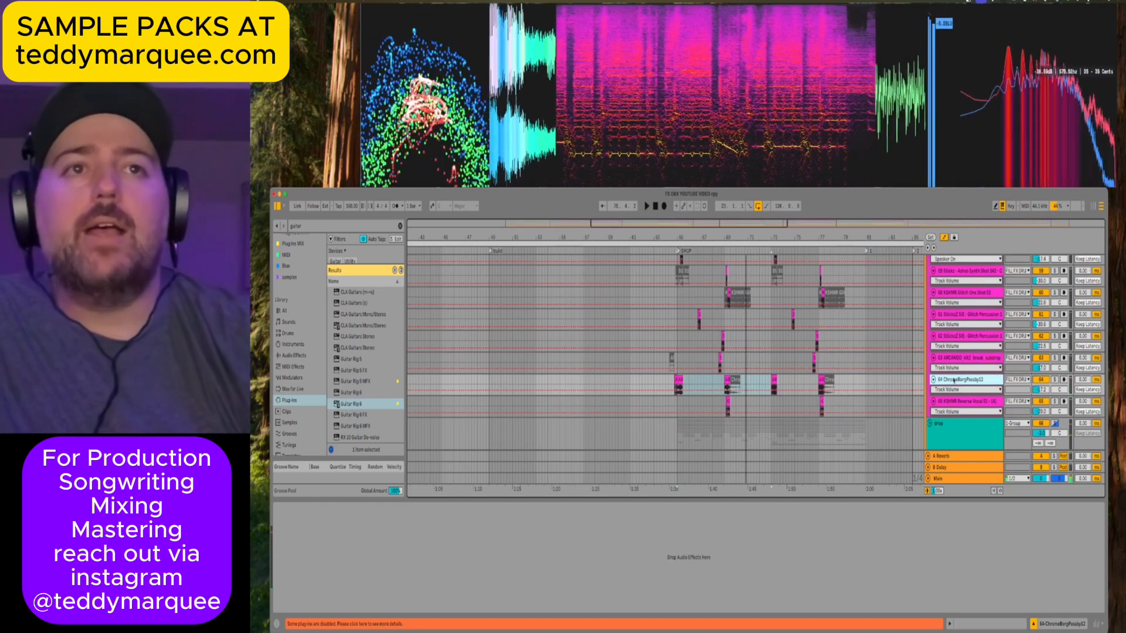
pyautogui.click(1043, 368)
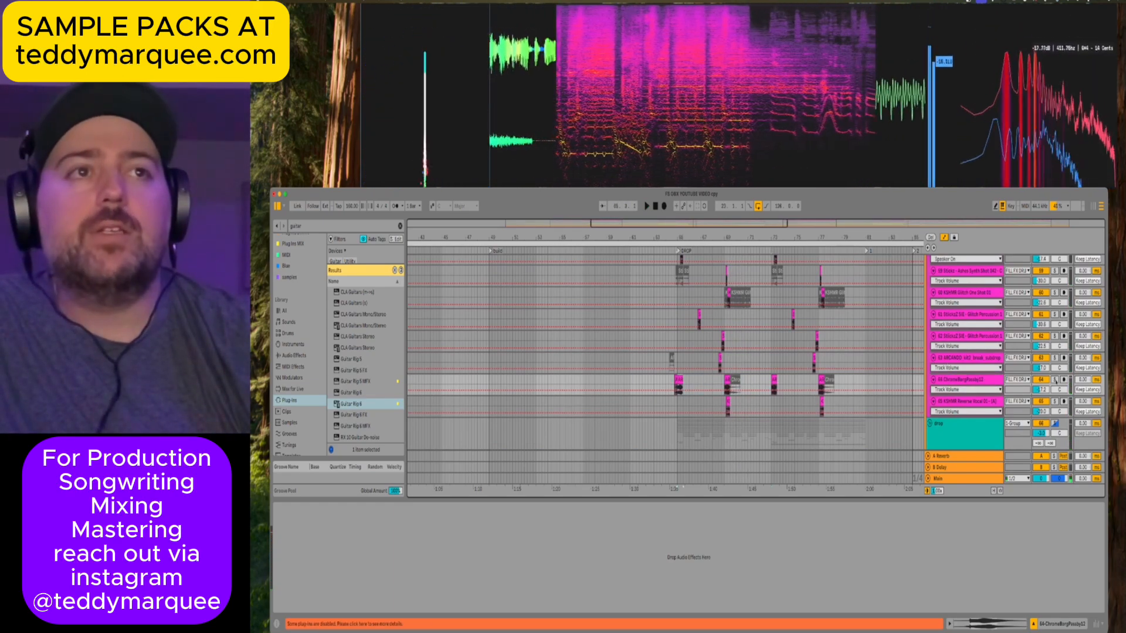
# Open the first 71 Serum chord clip in the drop to examine its notes, then display the track's devices.
pyautogui.scroll(-8, 936, 390)
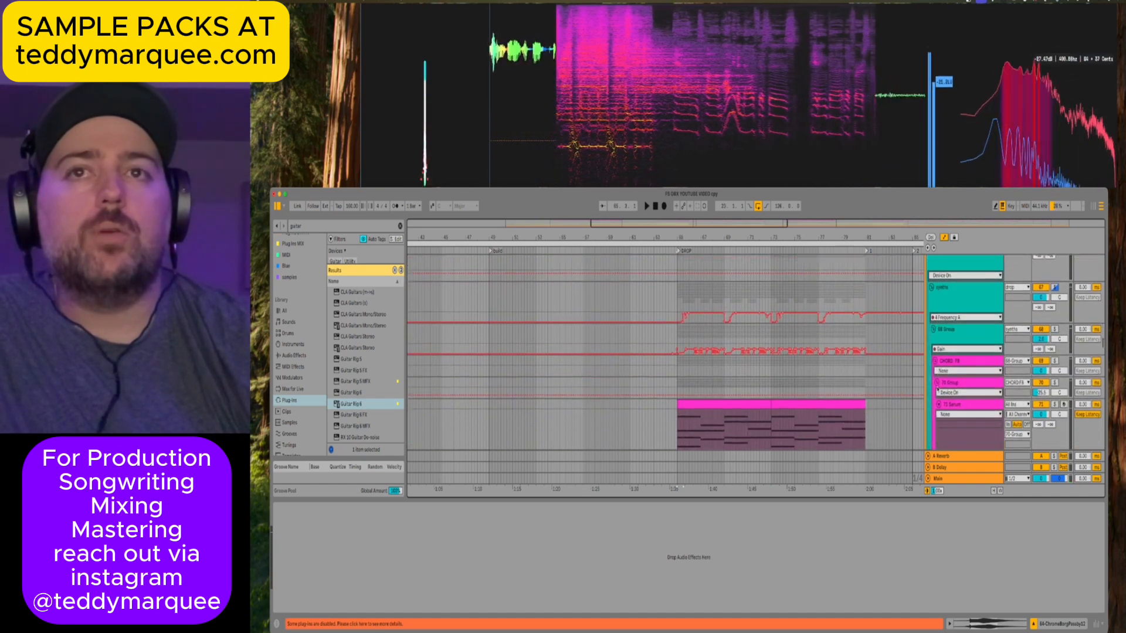
pyautogui.doubleClick(701, 382)
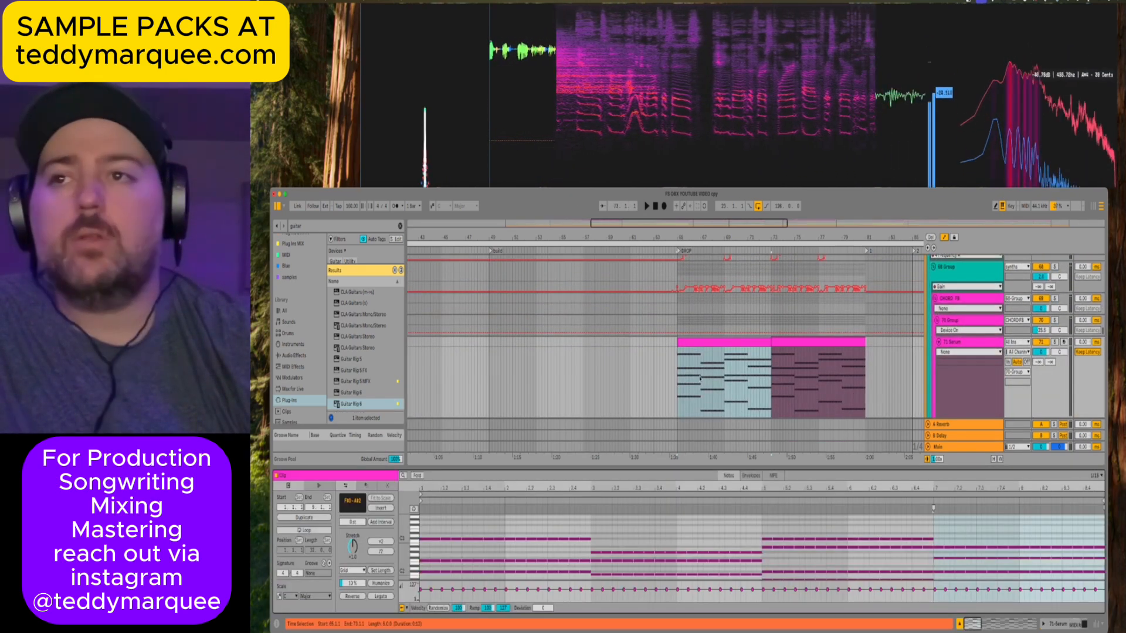
pyautogui.scroll(-3, 648, 534)
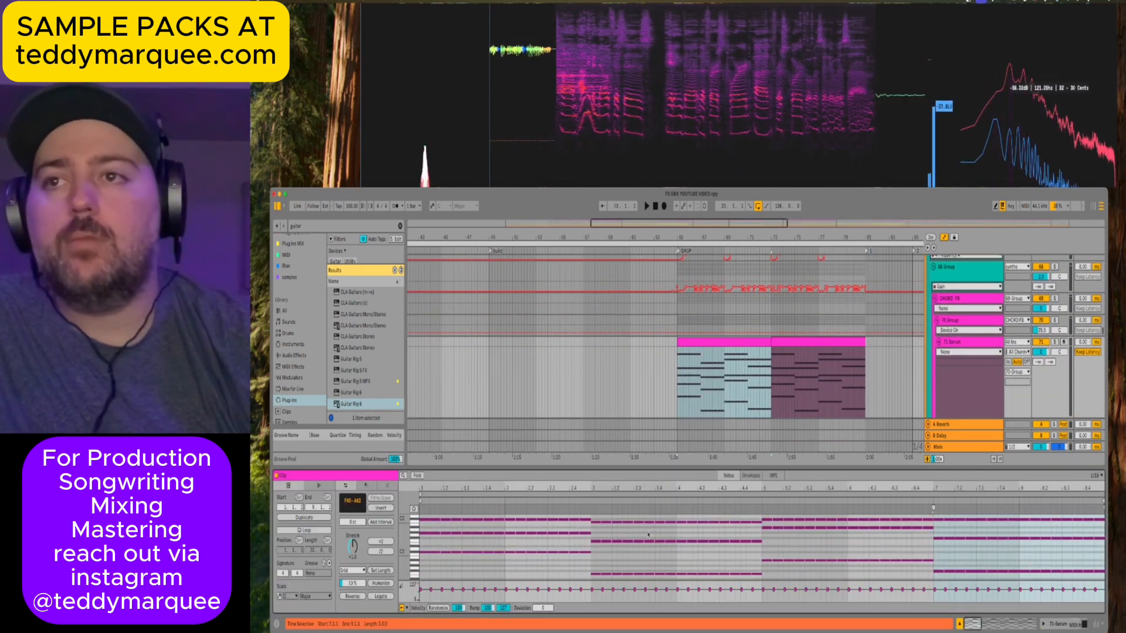
pyautogui.click(974, 343)
# Return to the ChromeBorgPassby12 layer, solo it and play it from the drop.
pyautogui.scroll(8, 788, 351)
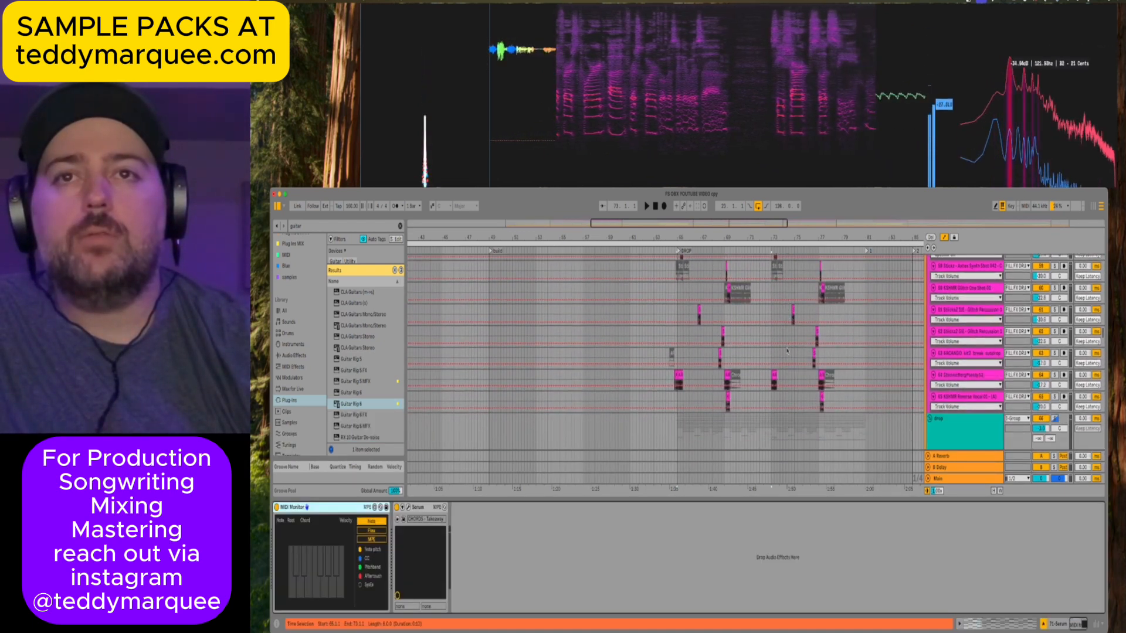
pyautogui.click(986, 374)
pyautogui.click(1054, 374)
pyautogui.press('space')
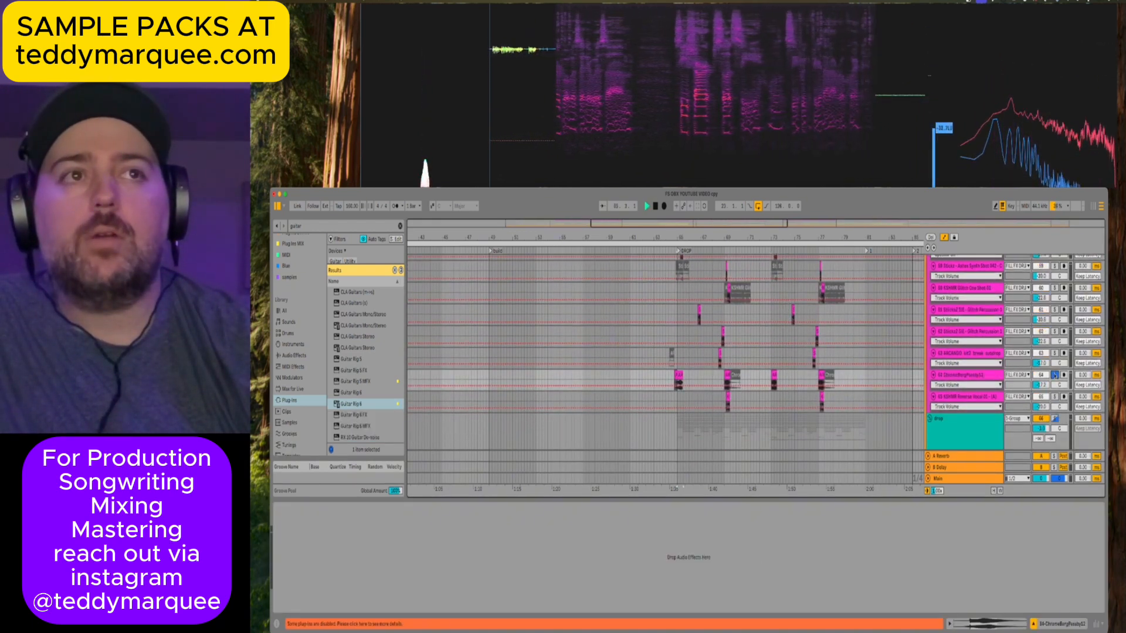
# Play the soloed ChromeBorgPassby12 layer through the drop while checking it on the MiniMeters spectrogram, then stop playback.
pyautogui.click(848, 142)
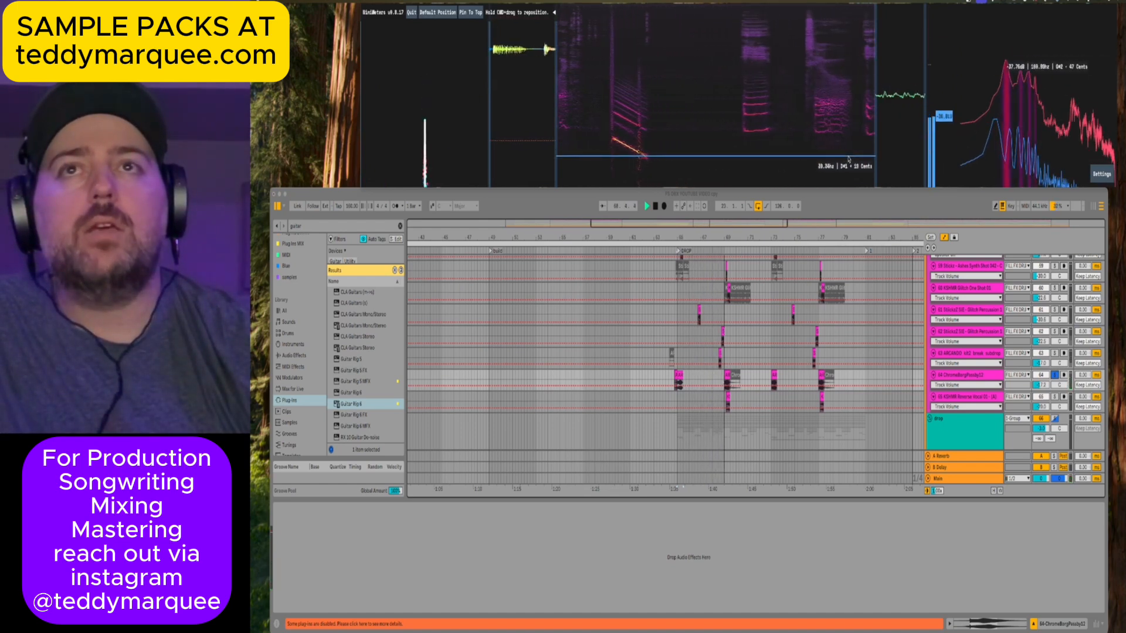
pyautogui.click(965, 353)
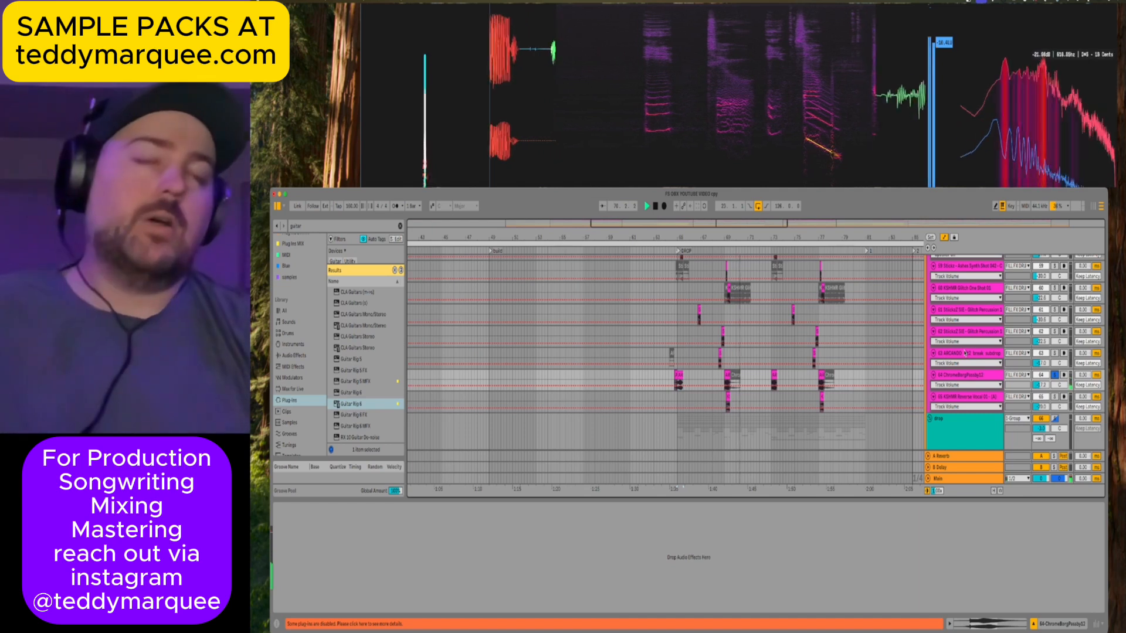
pyautogui.press('space')
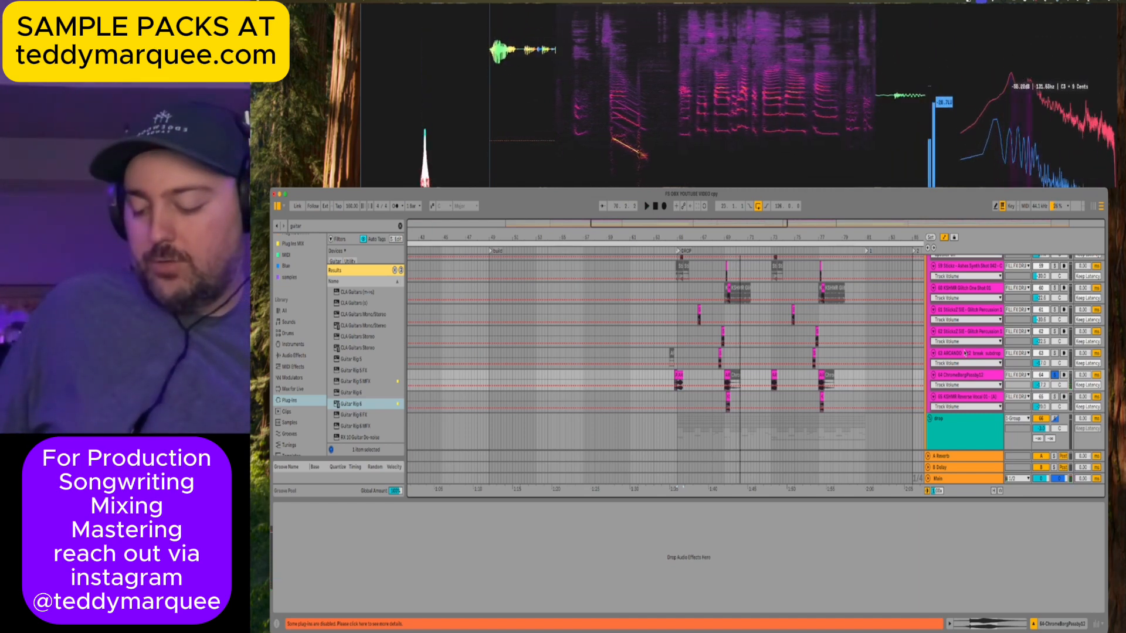
# Select the first 71 Serum chord clip in the drop and play it to check its chords, then stop playback.
pyautogui.scroll(-5, 770, 418)
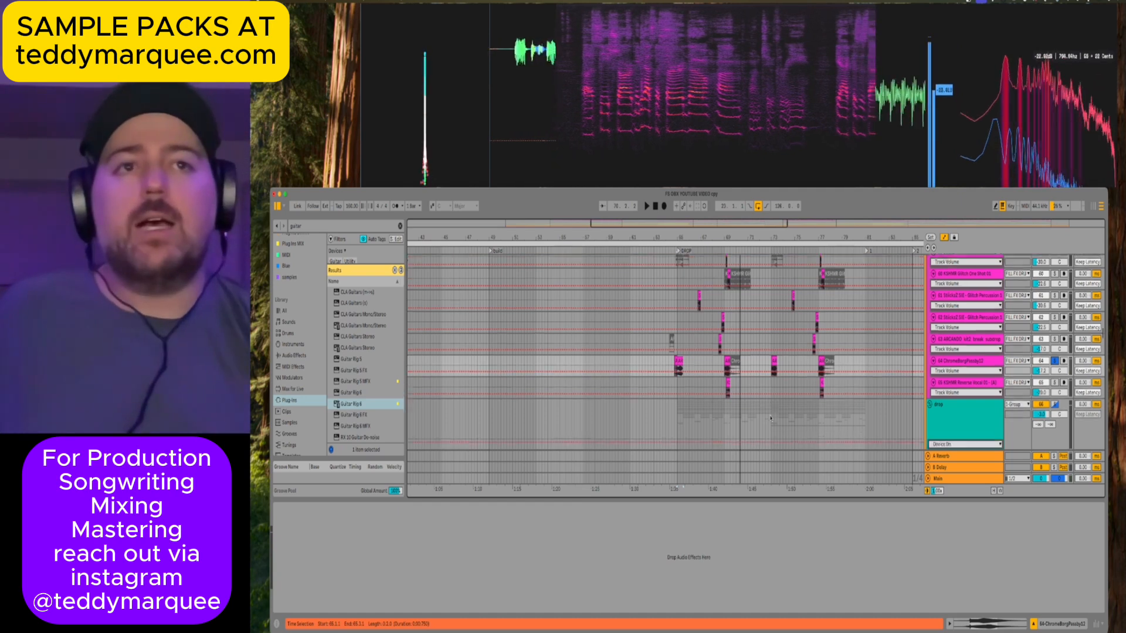
pyautogui.scroll(-5, 770, 418)
pyautogui.hscroll(2, 733, 393)
pyautogui.click(688, 368)
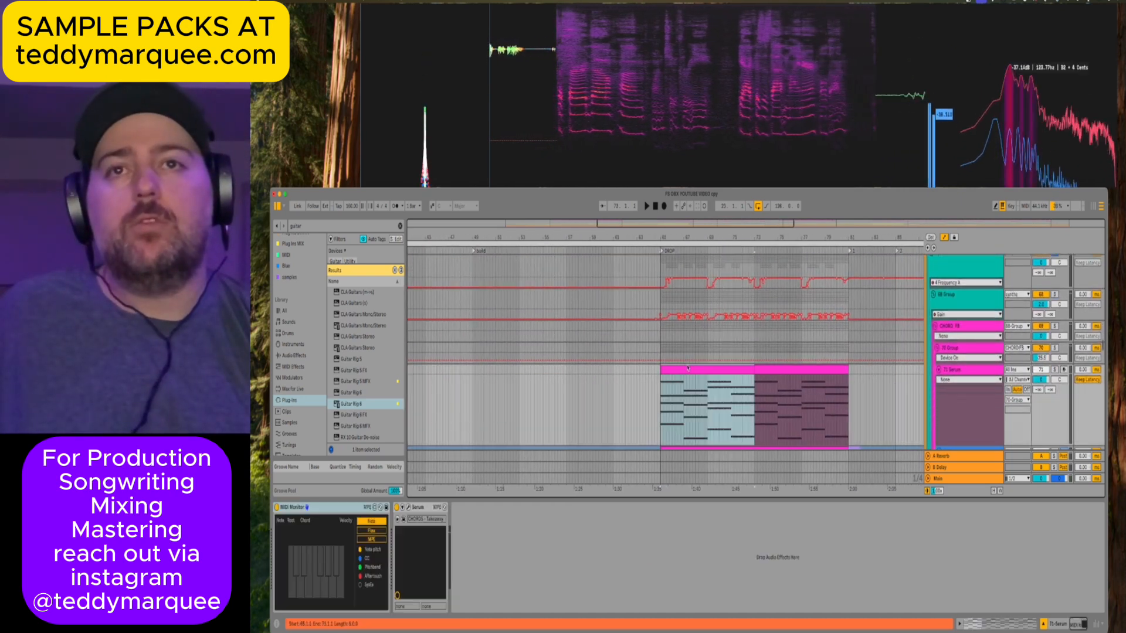
pyautogui.press('space')
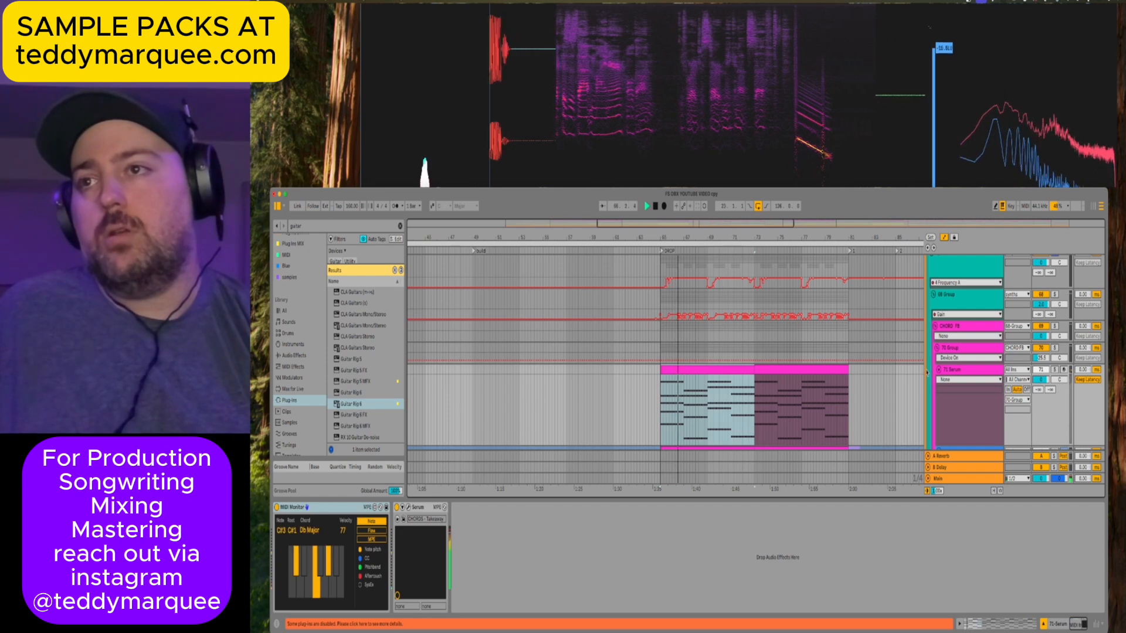
pyautogui.press('space')
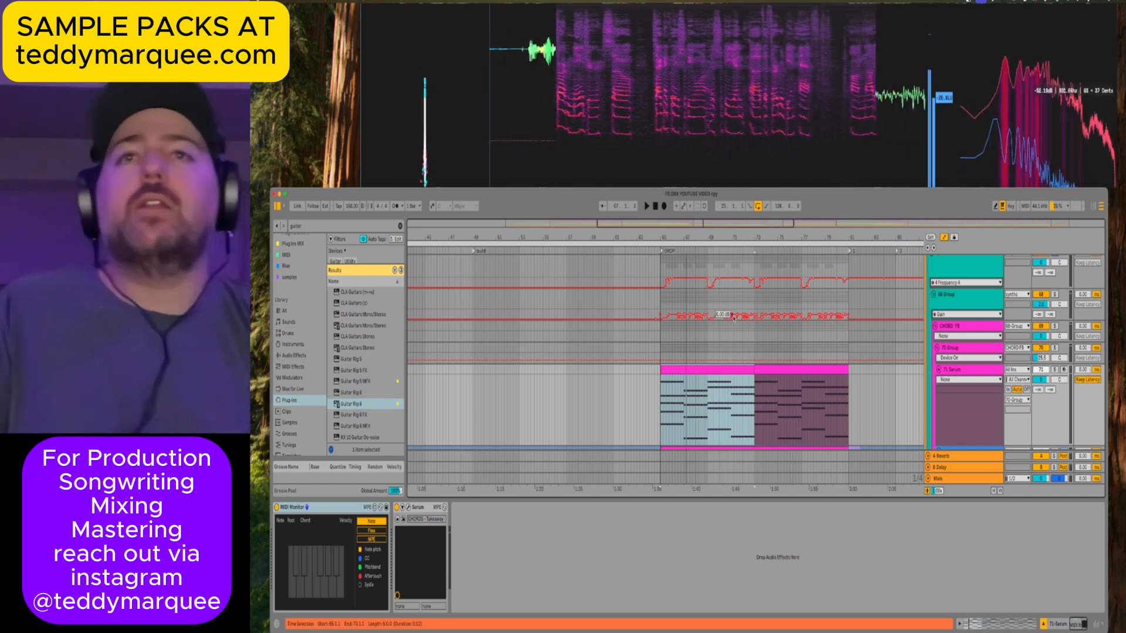
# Return to the ChromeBorgPassby12 track and open its first subdrop clip at the drop to examine the sample.
pyautogui.scroll(5, 733, 319)
pyautogui.scroll(2, 734, 320)
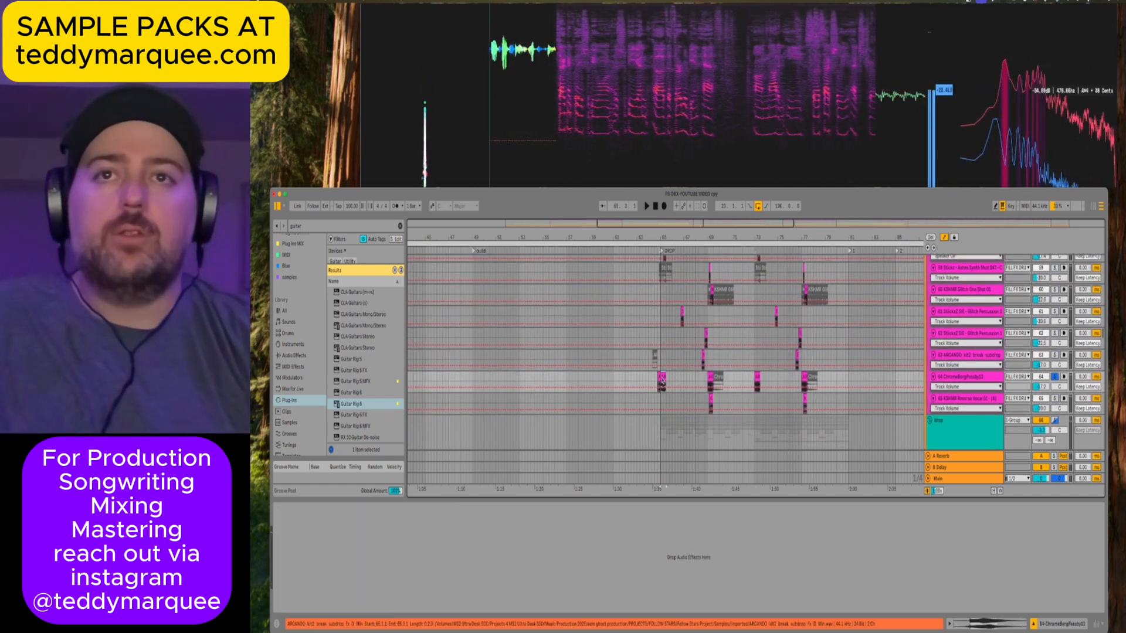
pyautogui.click(987, 375)
pyautogui.click(849, 143)
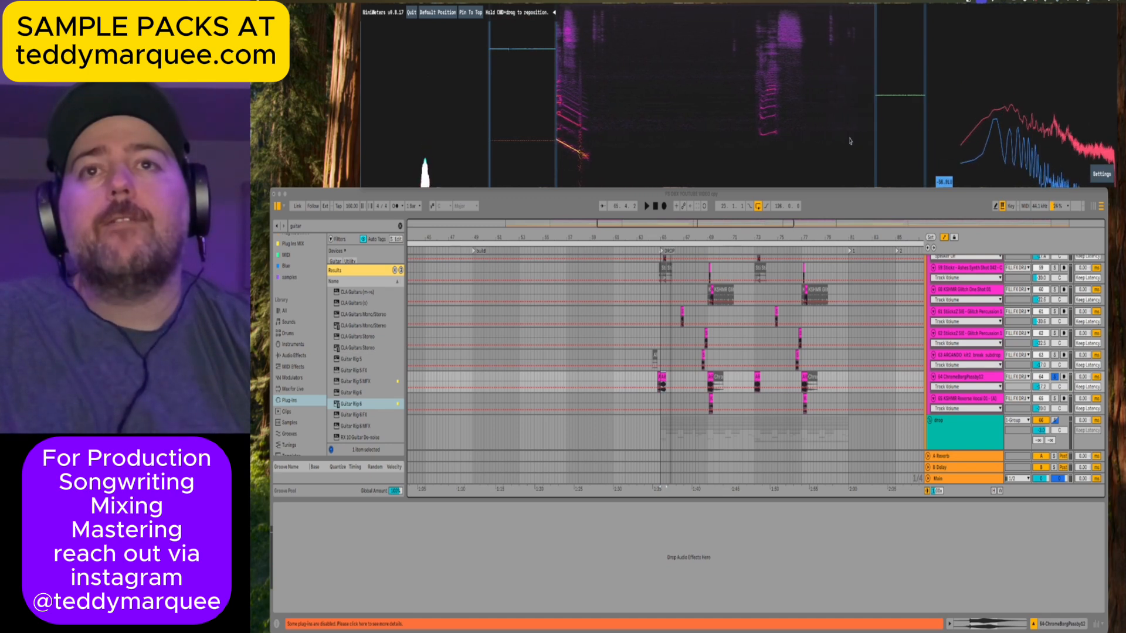
pyautogui.click(810, 359)
pyautogui.click(663, 382)
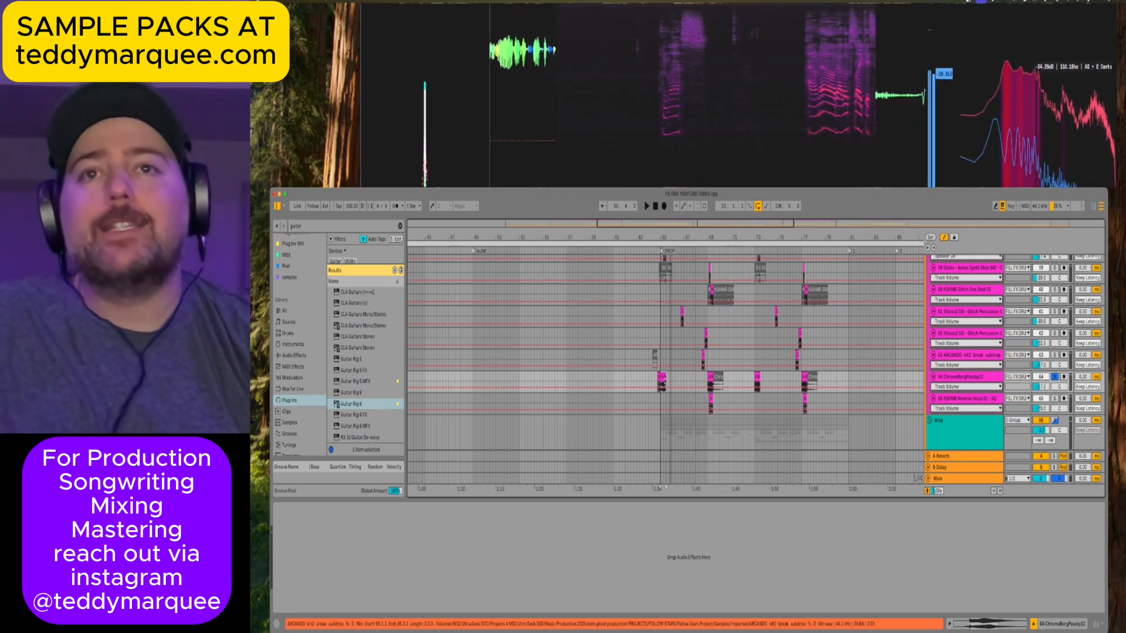
pyautogui.doubleClick(663, 376)
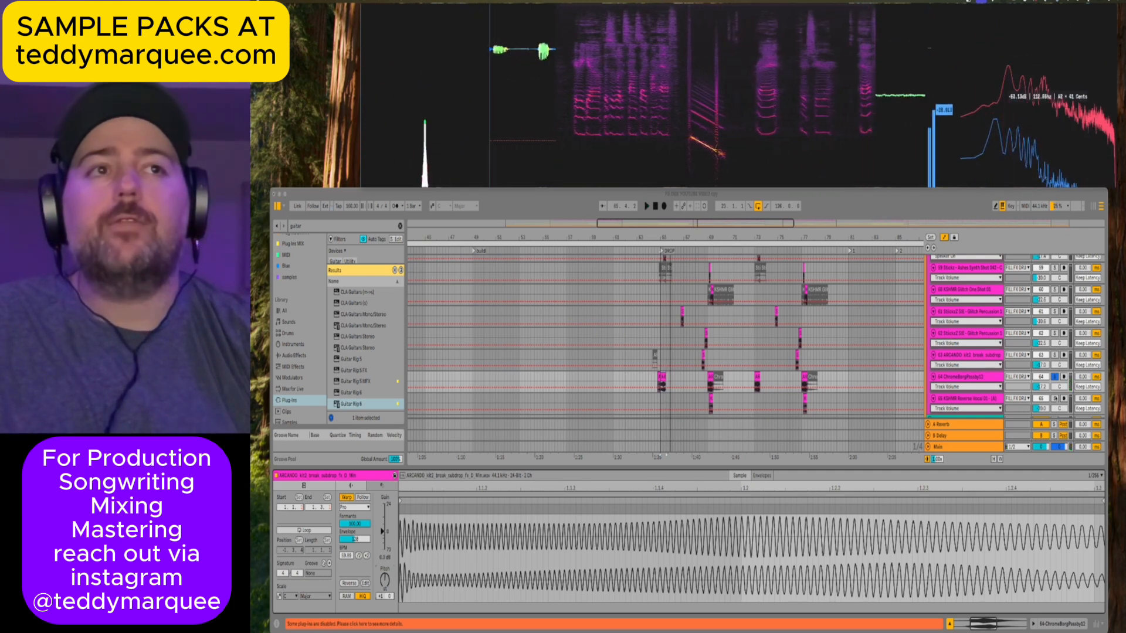
# Play the first subdrop clip soloed, then unsolo ChromeBorgPassby12 and hear the drop's start in the full mix.
pyautogui.click(978, 379)
pyautogui.press('space')
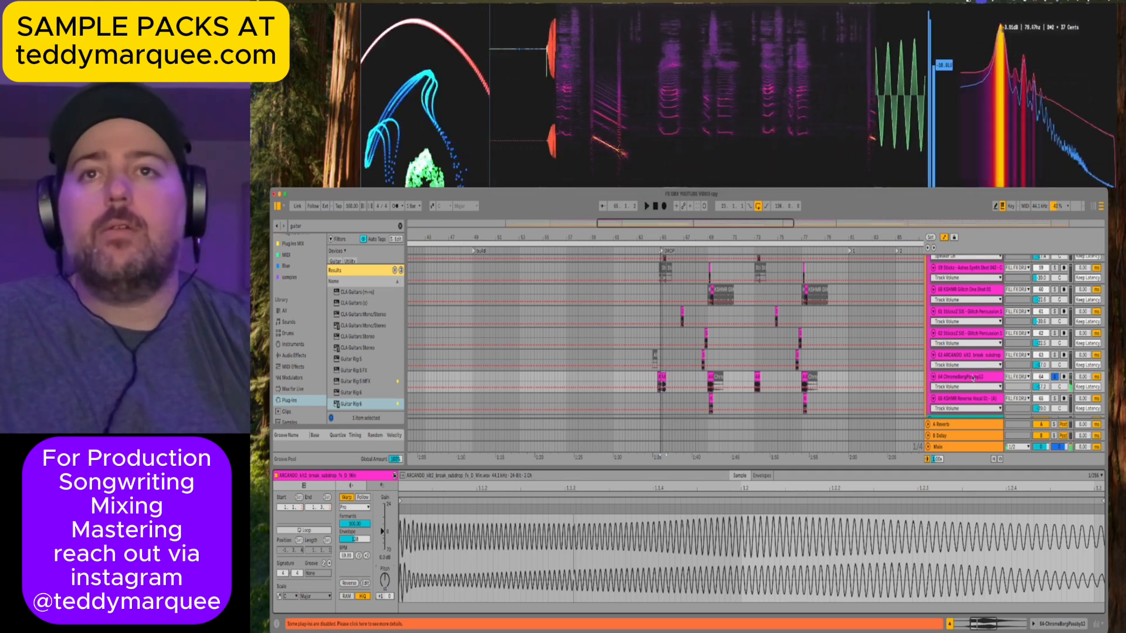
pyautogui.press('space')
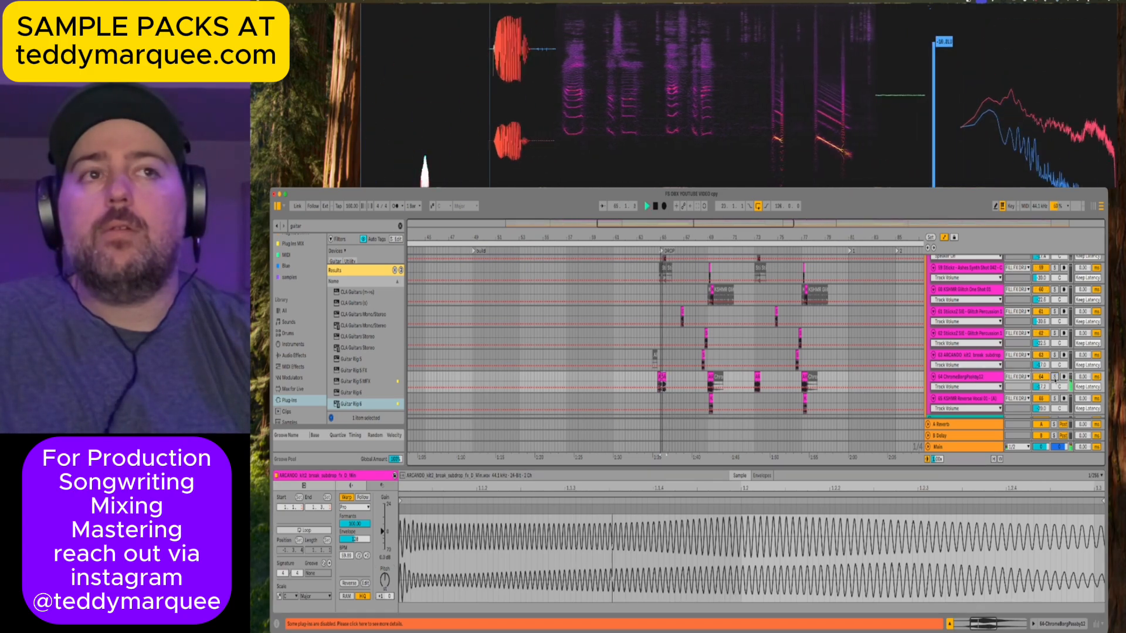
pyautogui.click(661, 376)
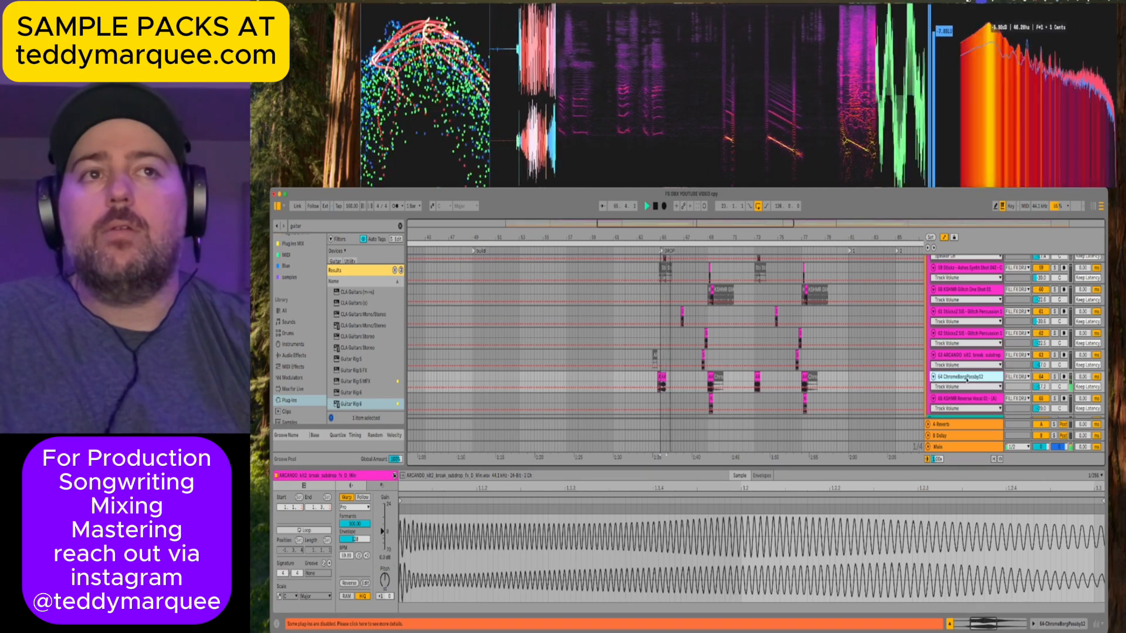
pyautogui.click(653, 380)
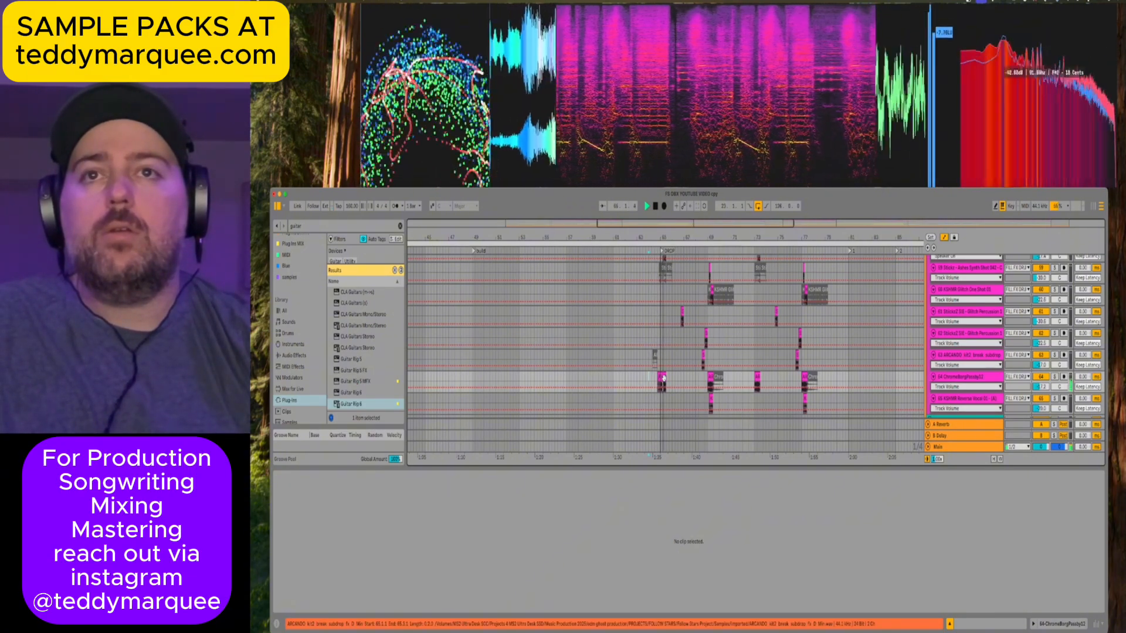
# Recheck the first subdrop clip's sample settings and replay the drop's start in the full mix from just before the clip.
pyautogui.click(663, 377)
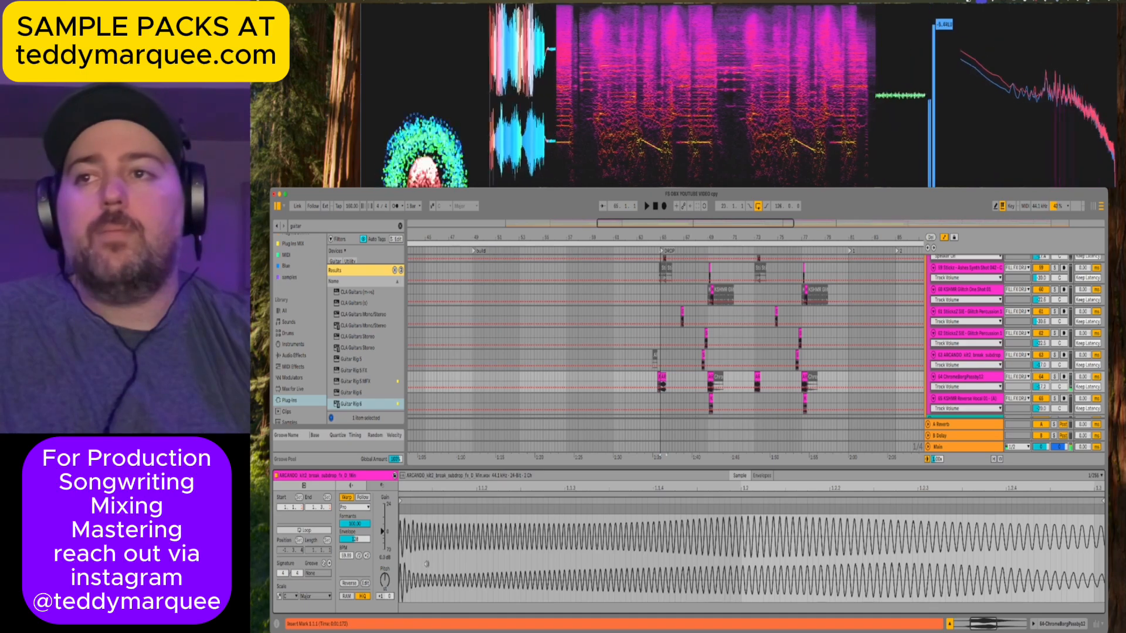
pyautogui.click(647, 380)
pyautogui.press('space')
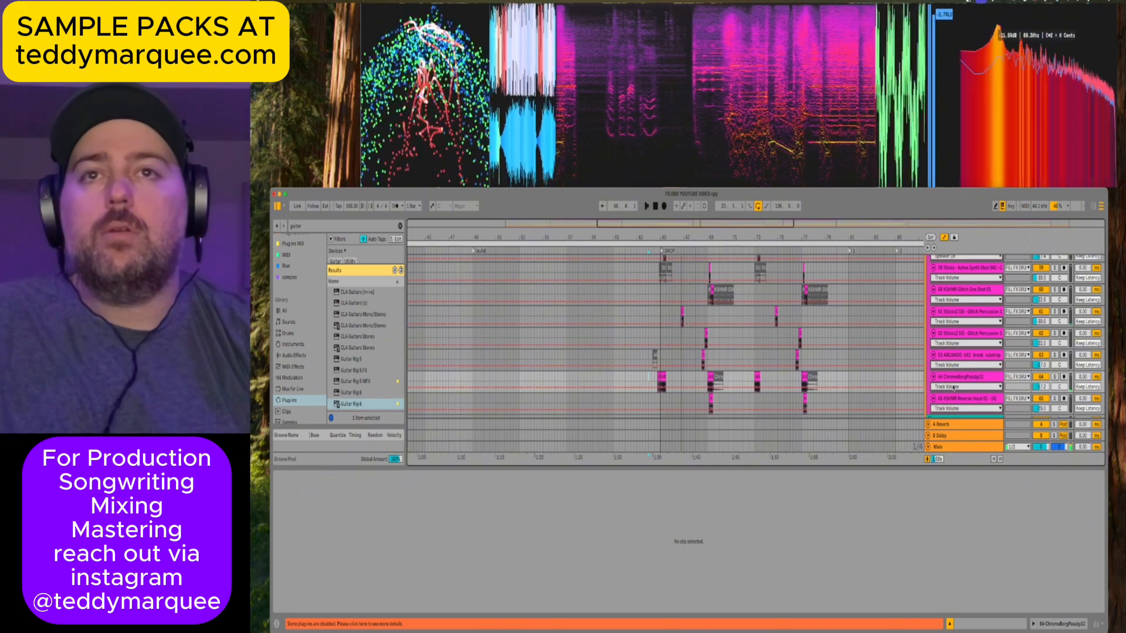
pyautogui.press('space')
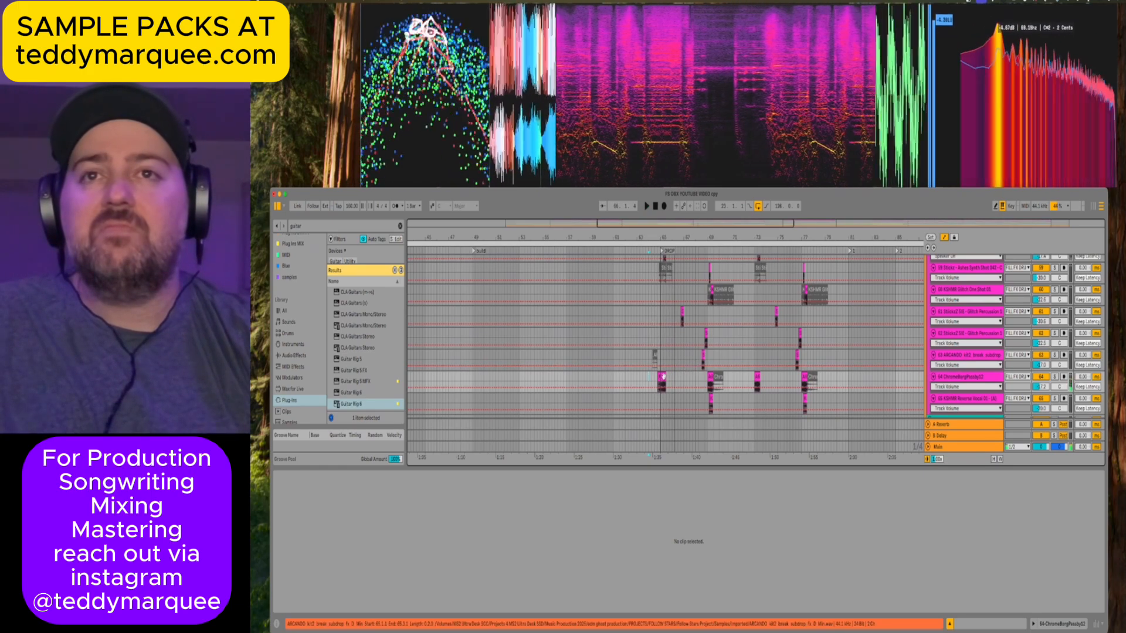
pyautogui.click(662, 376)
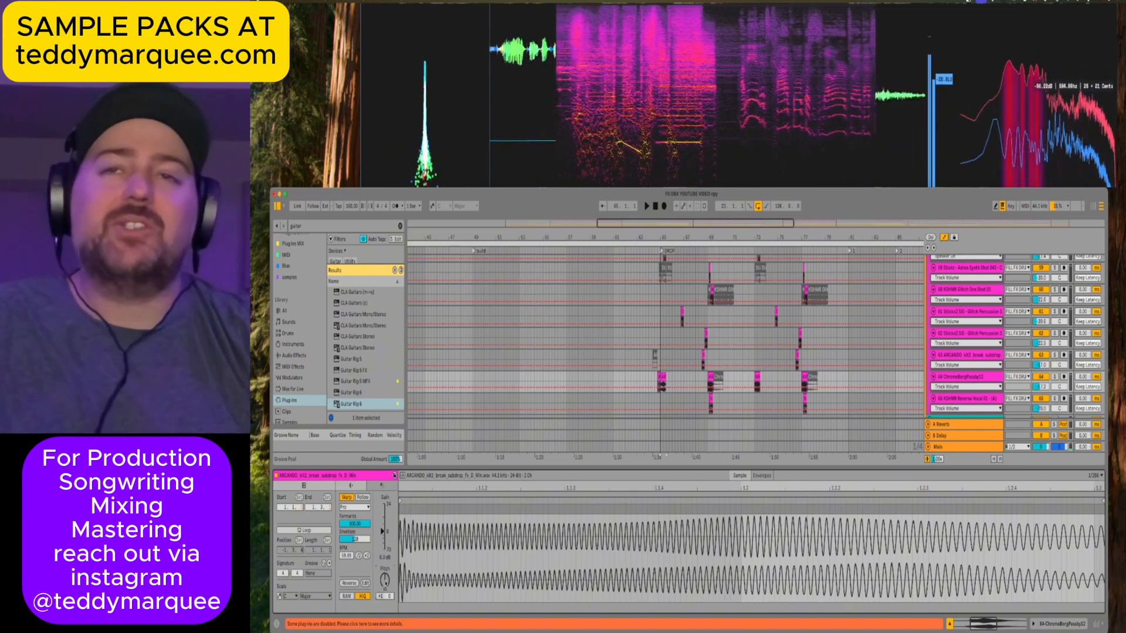
pyautogui.click(649, 380)
pyautogui.press('space')
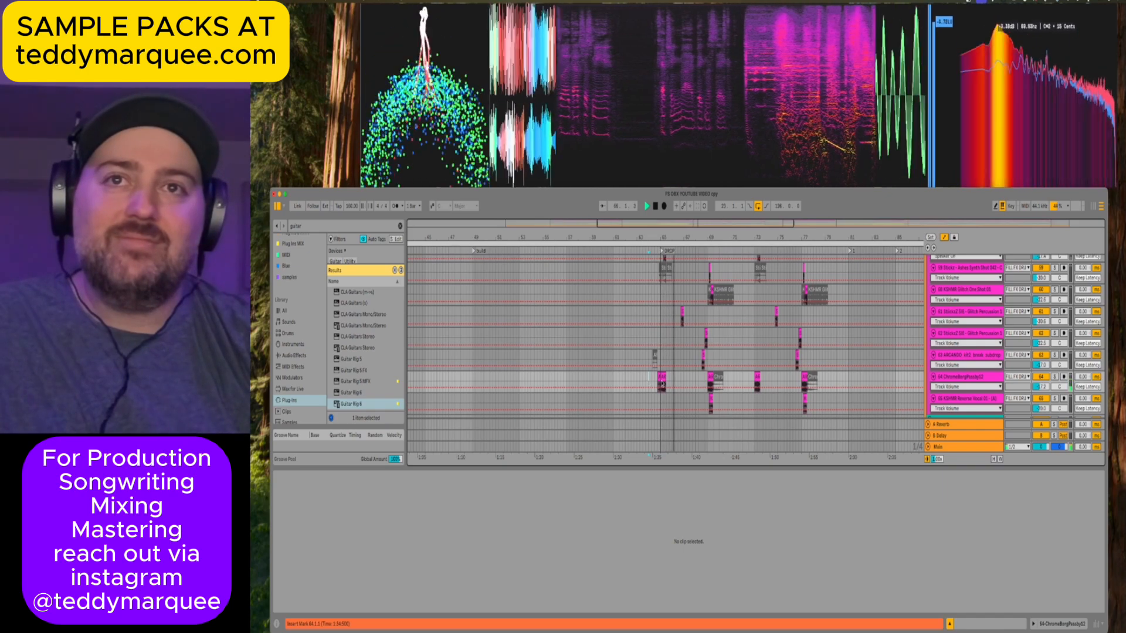
pyautogui.press('space')
# Examine the second subdrop clip at bar 69 and play it within the full mix.
pyautogui.hotkey('ctrl', 'z')
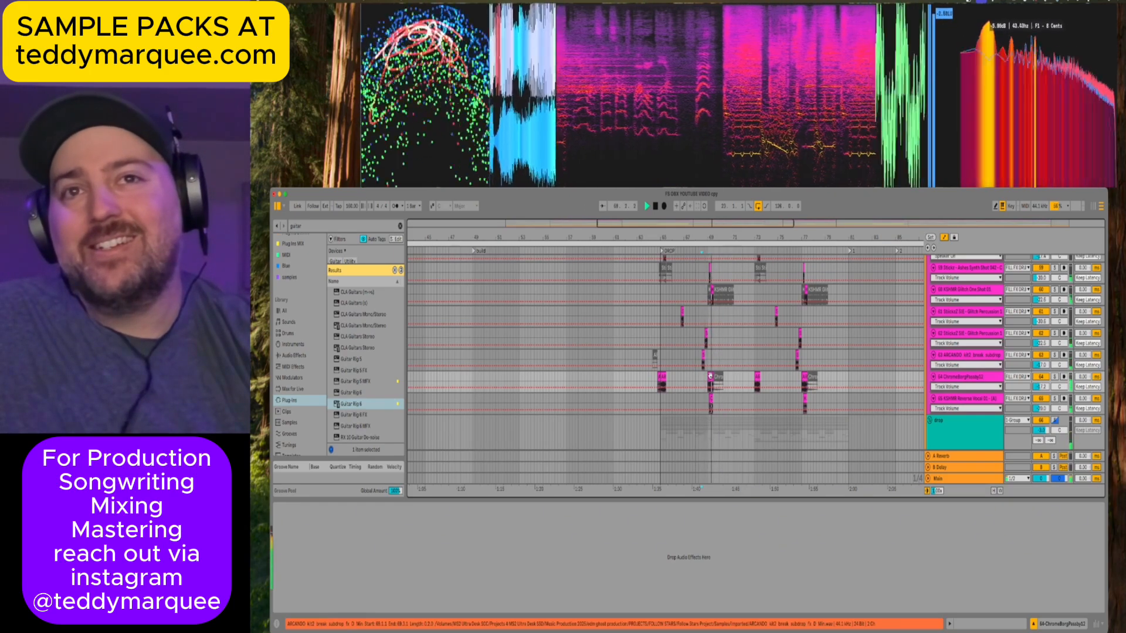
pyautogui.hotkey('ctrl', 'shift', 'z')
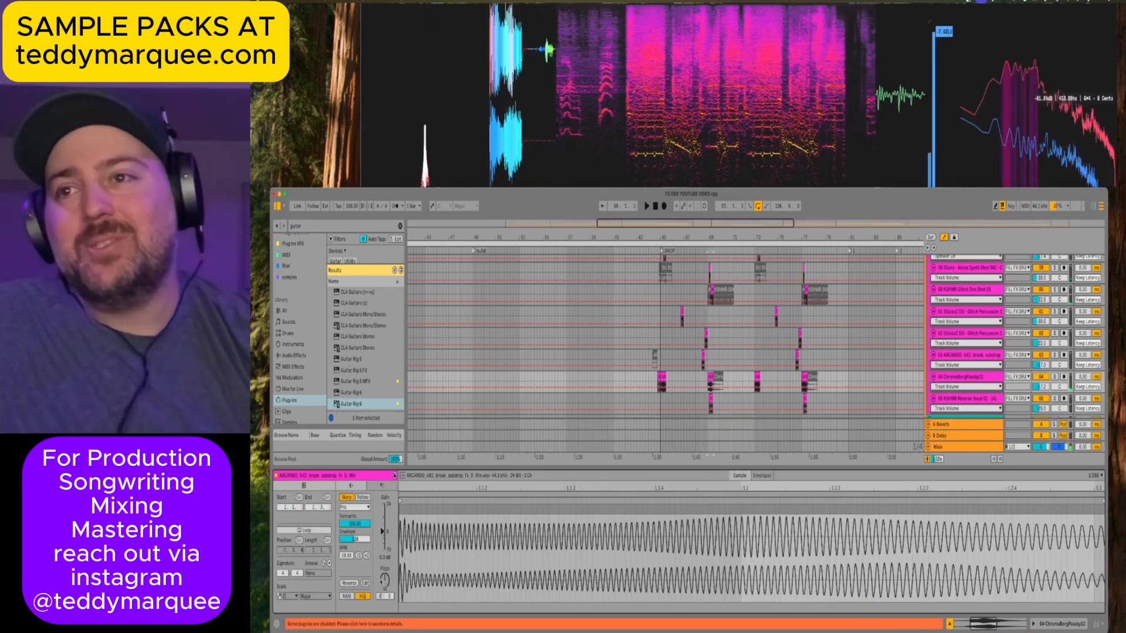
pyautogui.press('space')
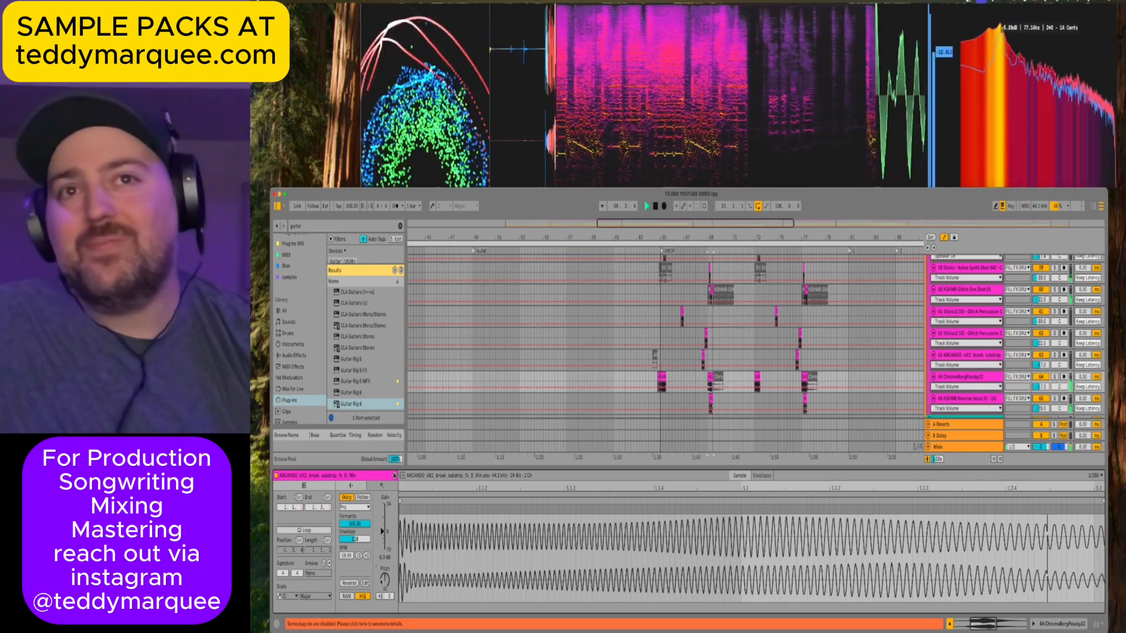
pyautogui.click(702, 380)
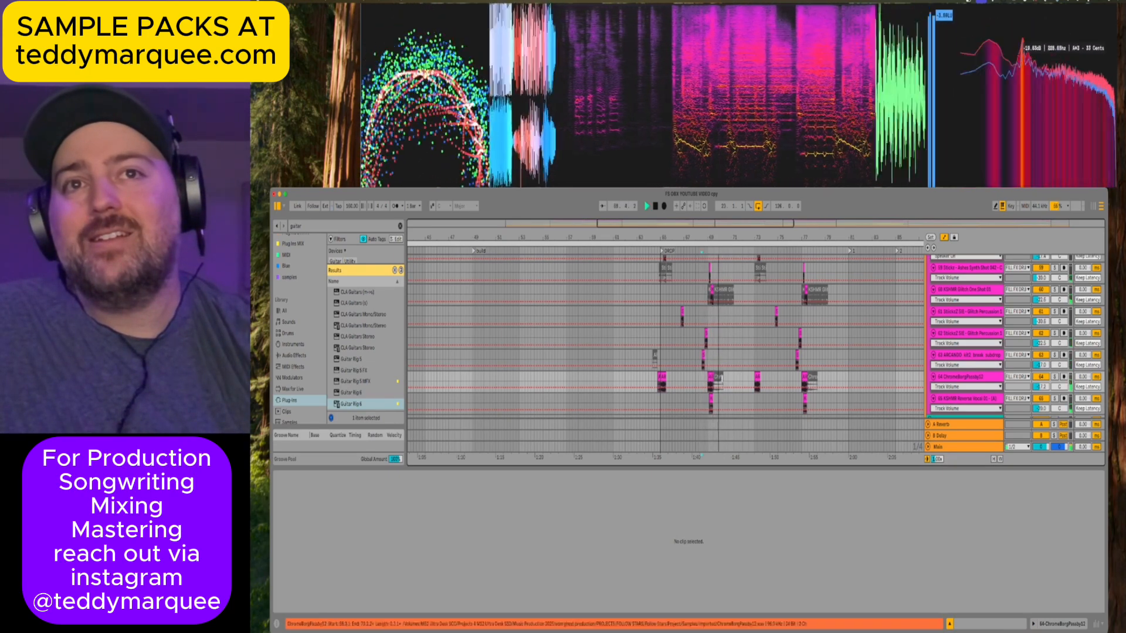
# Inspect the subdrop clips at bars 73 and 77, replaying the mix around the bar 69 clip for comparison.
pyautogui.click(803, 376)
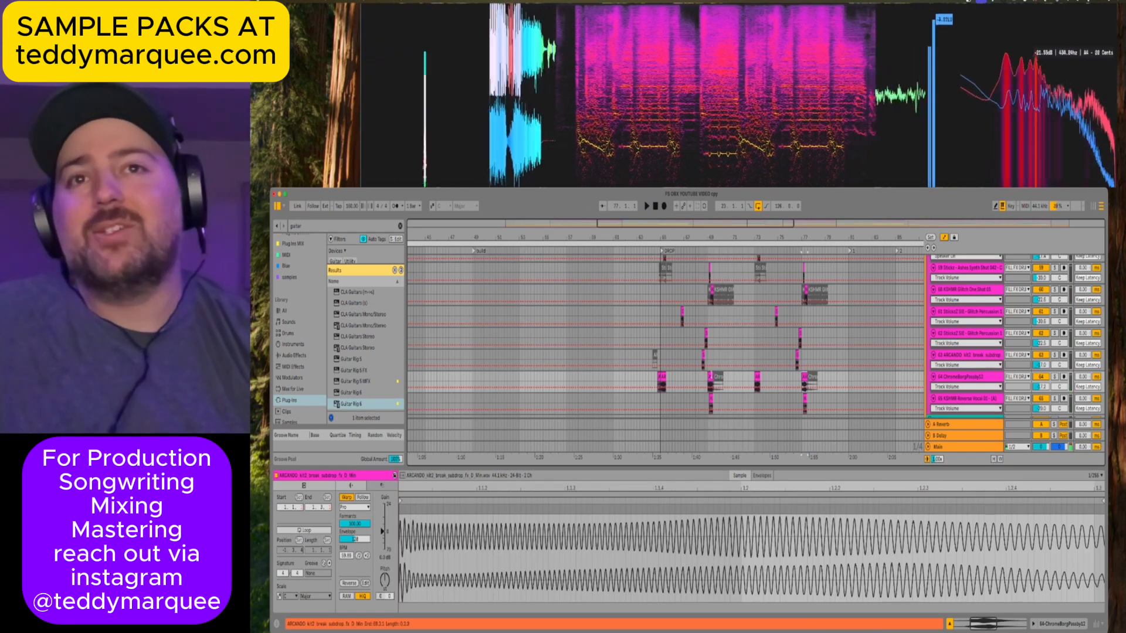
pyautogui.click(702, 378)
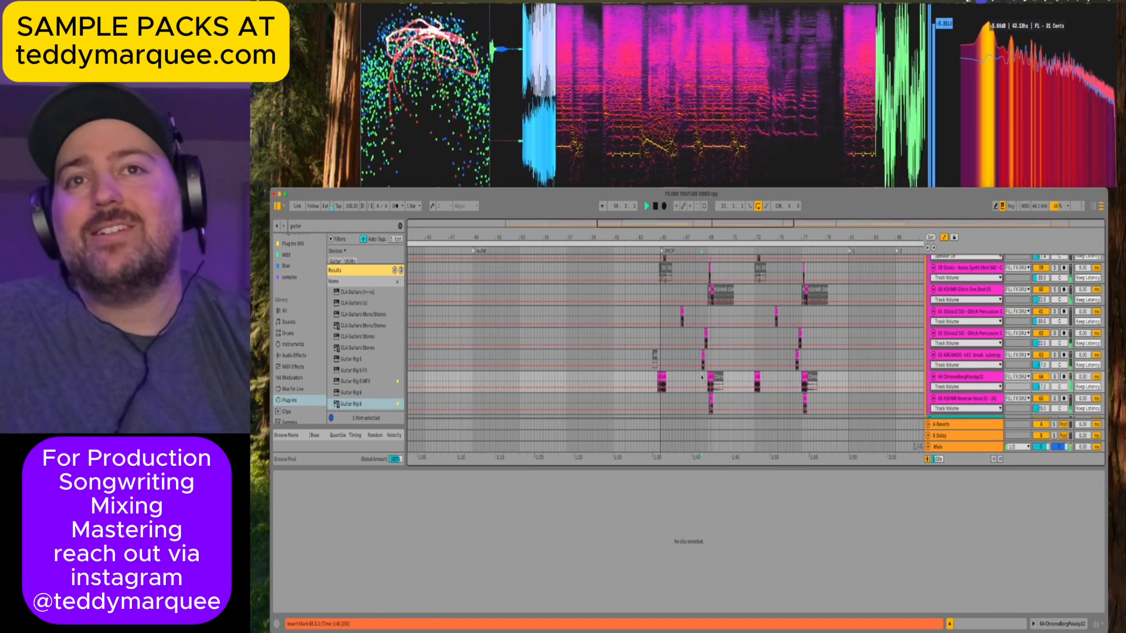
pyautogui.click(702, 376)
pyautogui.press('space')
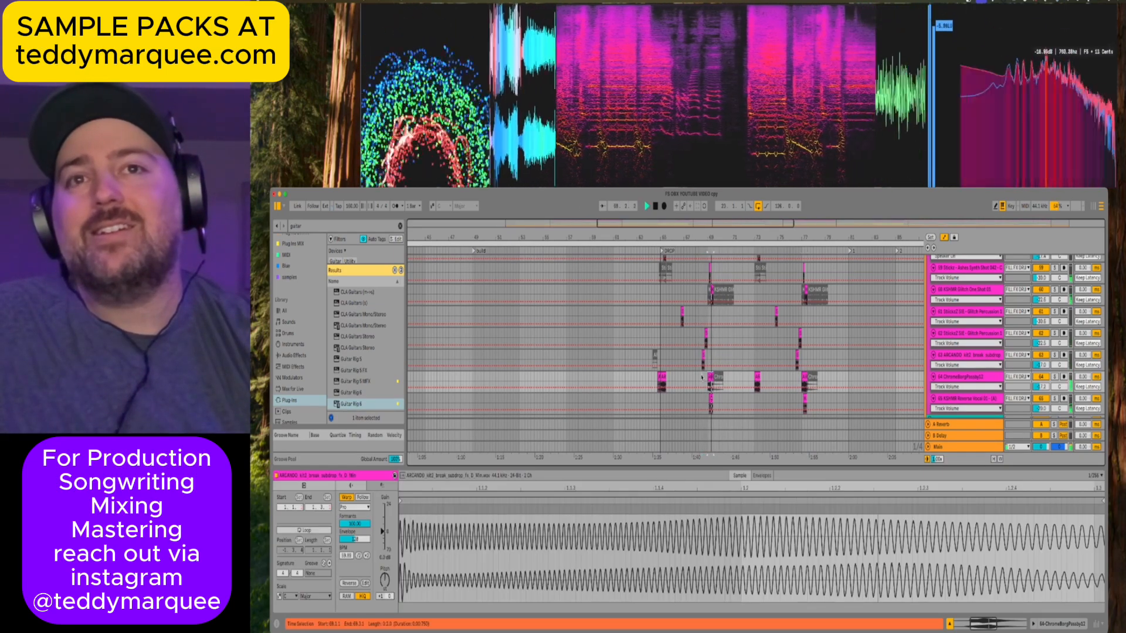
pyautogui.click(702, 377)
pyautogui.click(711, 375)
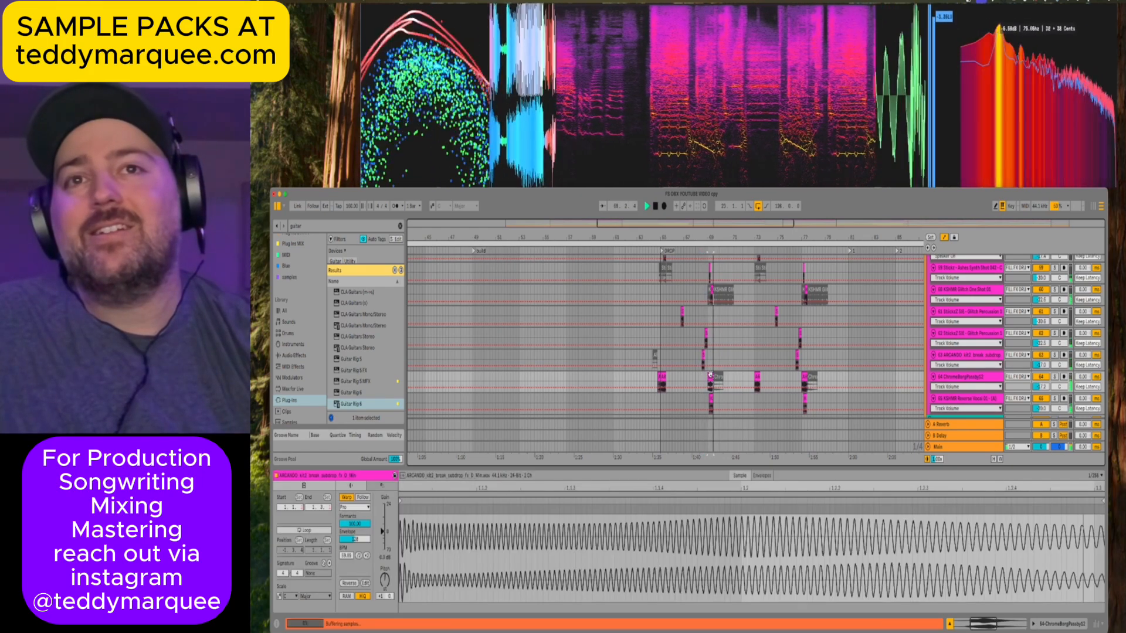
pyautogui.click(757, 376)
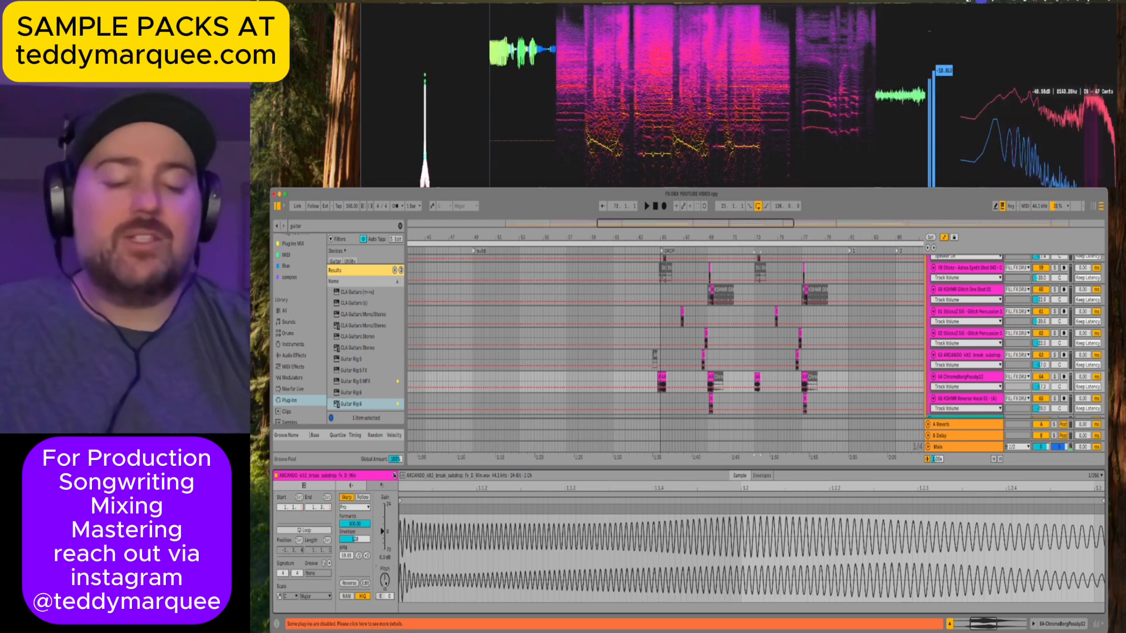
pyautogui.click(803, 380)
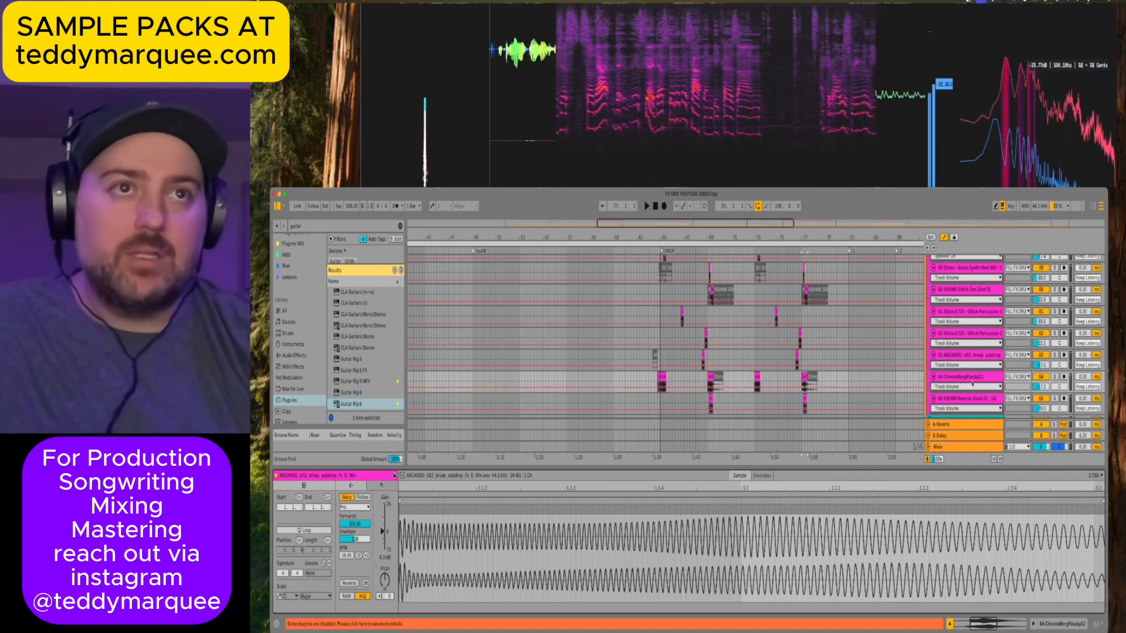
# Go to DROP 2 and play its start in the full mix, examining the ChromeBorgPassby12 subdrop clips at bars 113 and 117.
pyautogui.hotkey('ctrl', 'g')
pyautogui.hscroll(3, 820, 404)
pyautogui.hscroll(10, 821, 404)
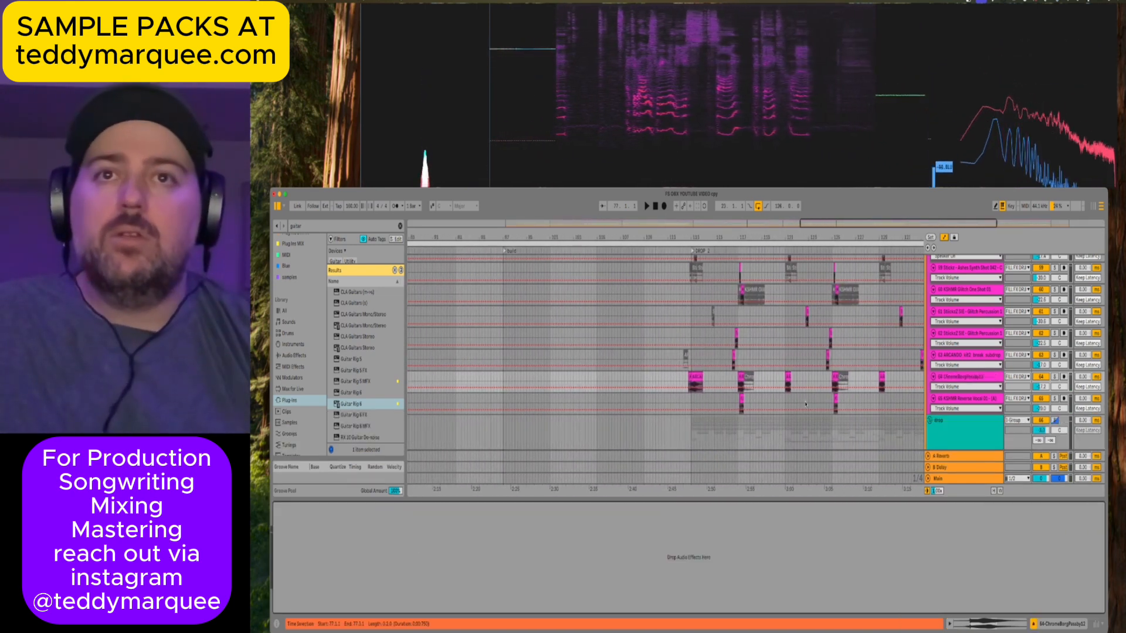
pyautogui.hscroll(4, 799, 404)
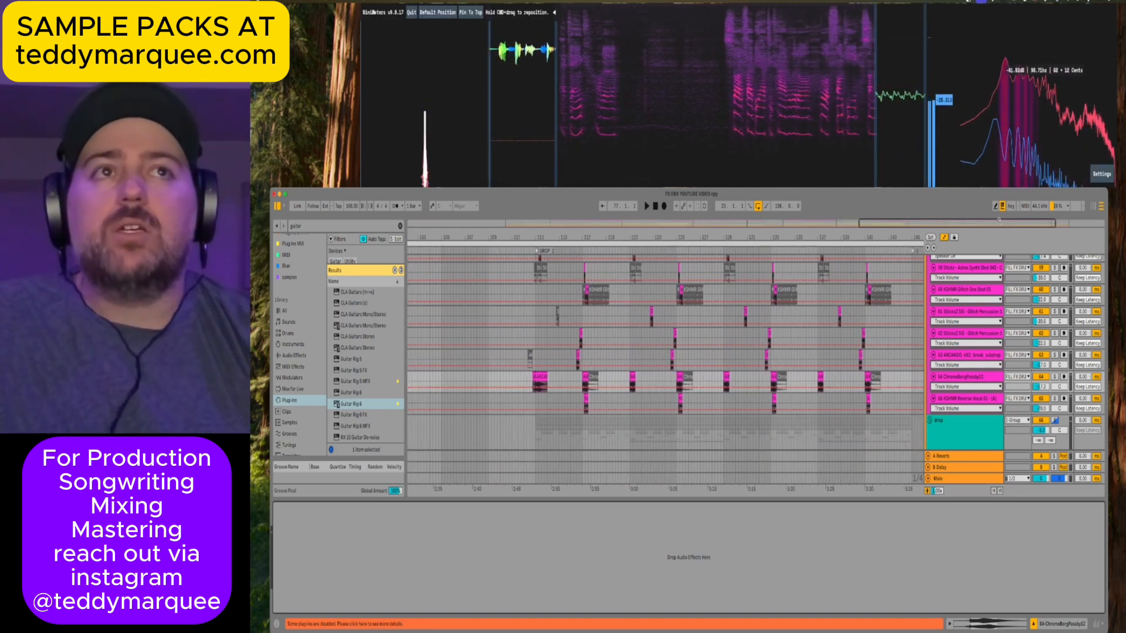
pyautogui.hscroll(-5, 665, 351)
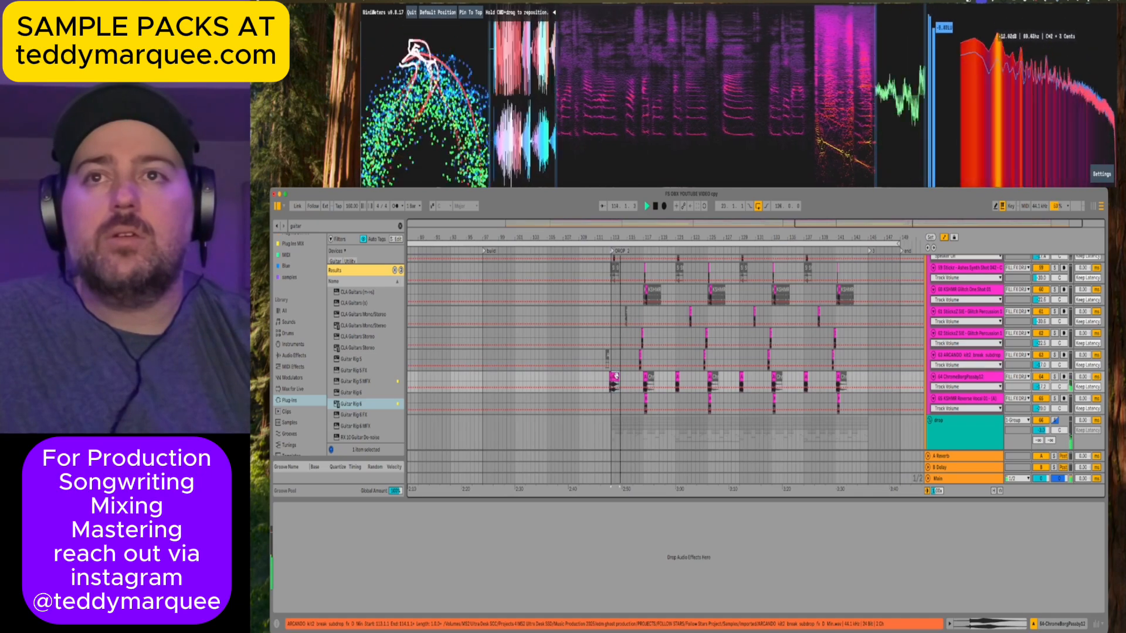
pyautogui.doubleClick(615, 377)
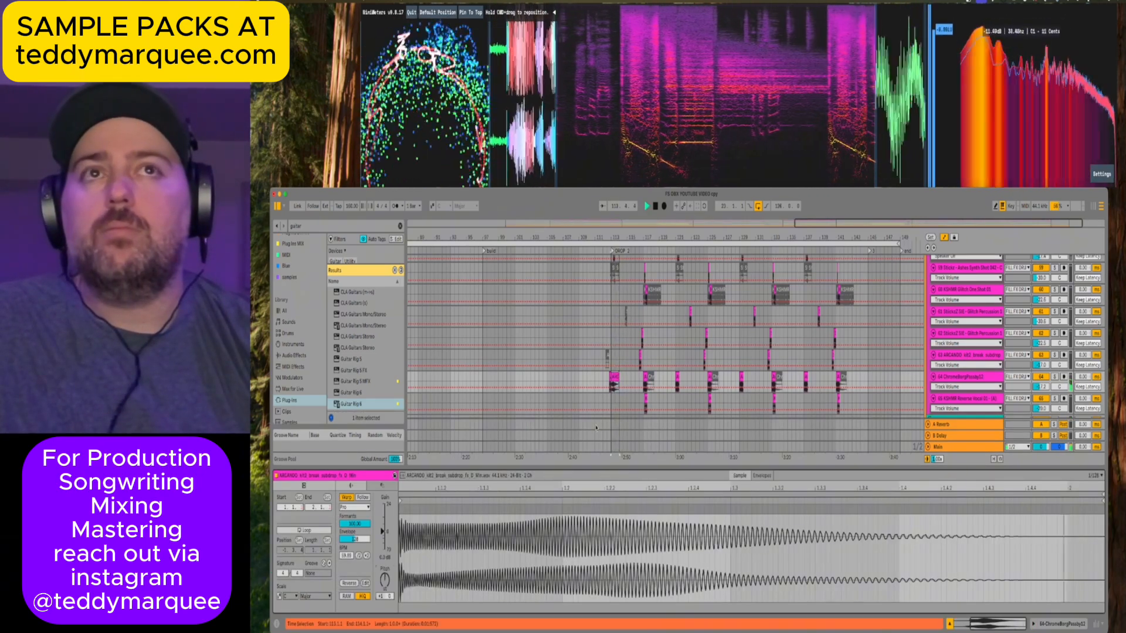
pyautogui.click(647, 377)
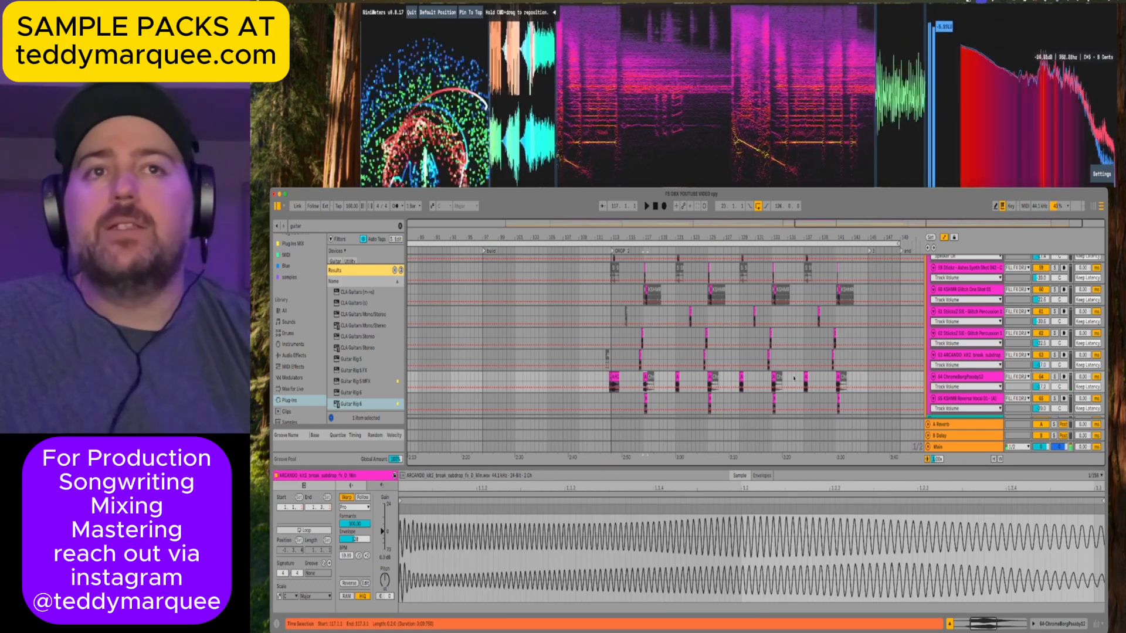
# Select the ChromeBorgPassby12 clips from bar 117 to the end of DROP 2 and examine the bar 117 subdrop clip's sample.
pyautogui.keyDown('shift'); pyautogui.click(849, 380); pyautogui.keyUp('shift')
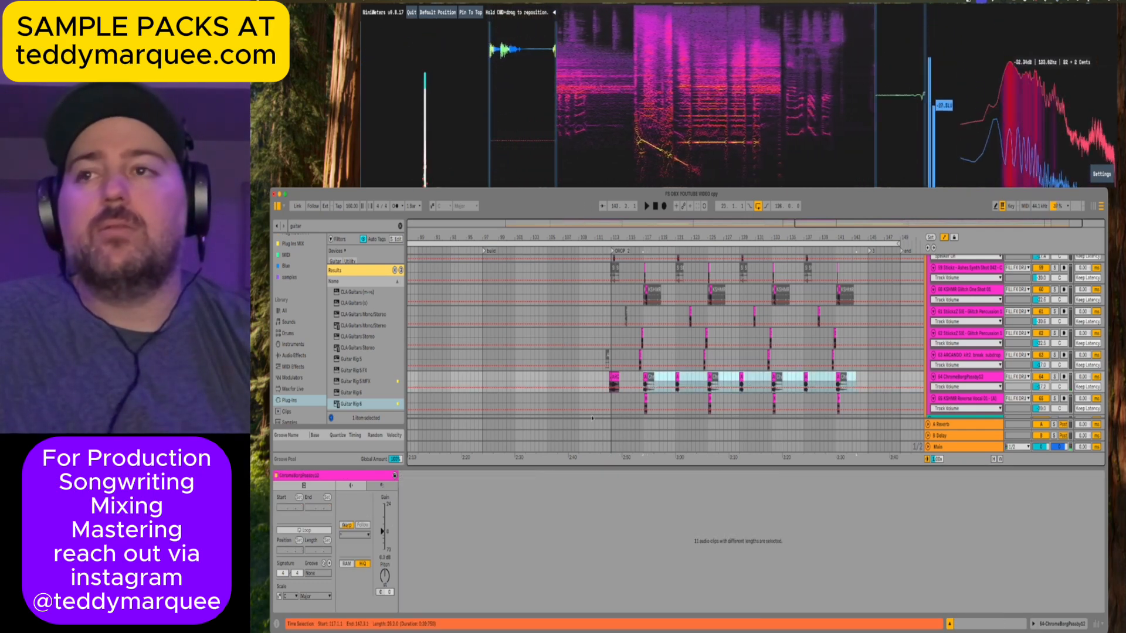
pyautogui.click(642, 356)
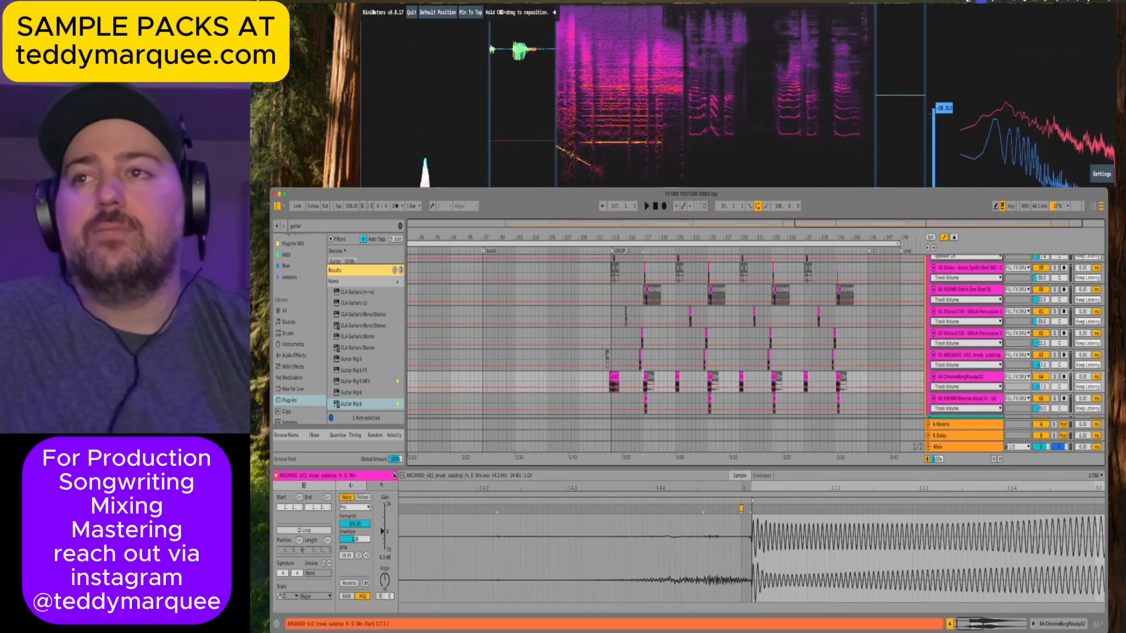
pyautogui.click(643, 376)
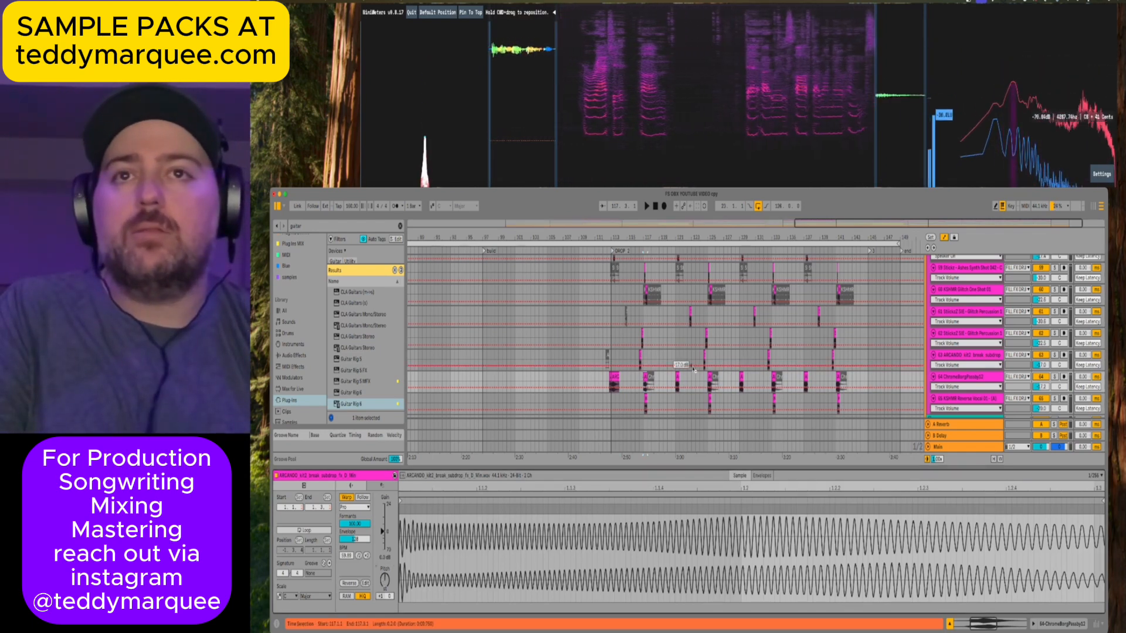
pyautogui.click(403, 569)
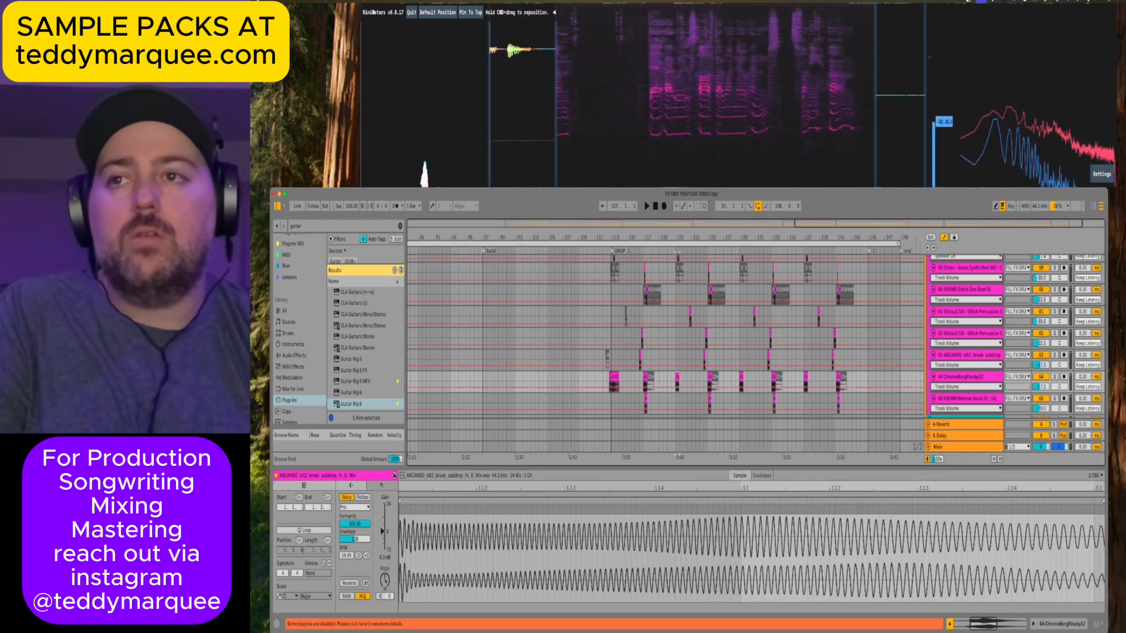
# Inspect the subdrop clips at bars 121 and 129 of DROP 2 and their sample waveforms.
pyautogui.click(695, 378)
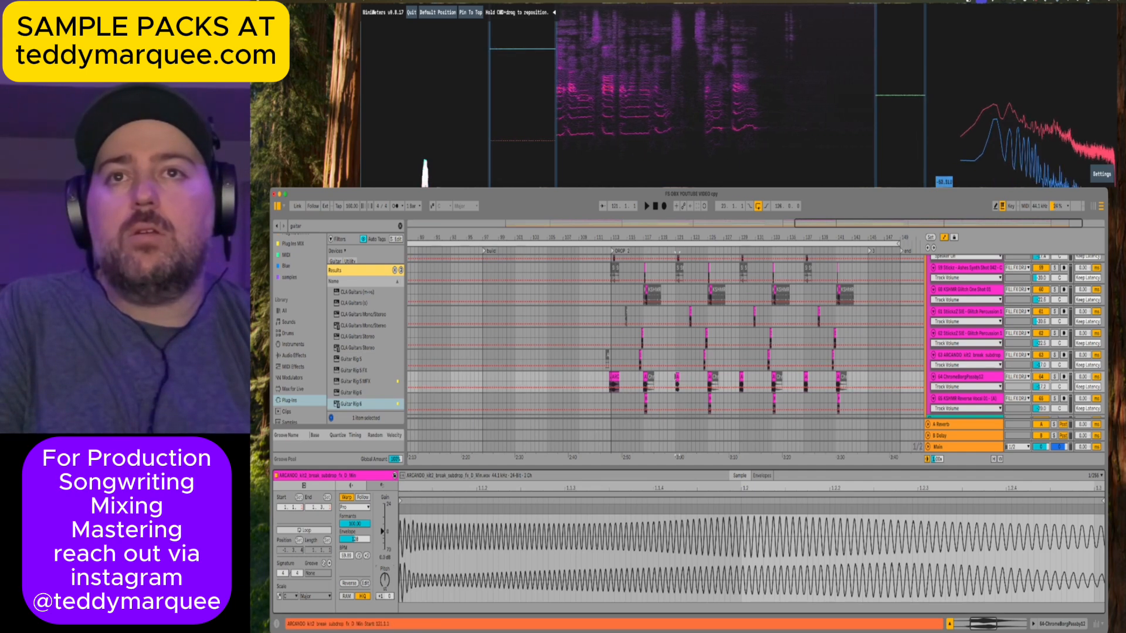
pyautogui.click(432, 536)
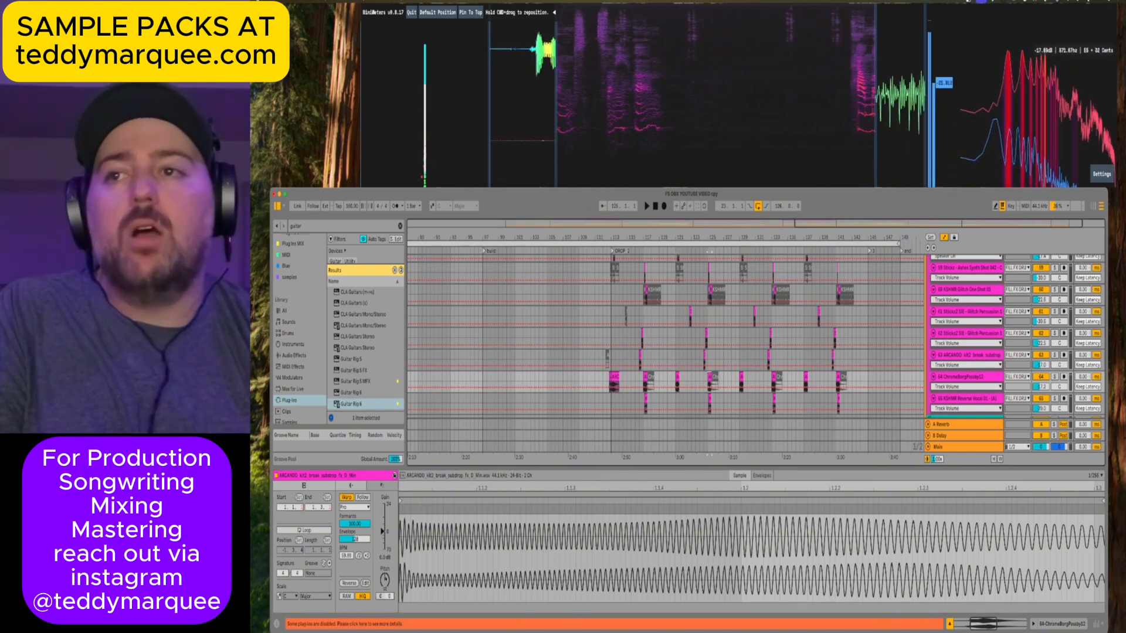
pyautogui.click(741, 377)
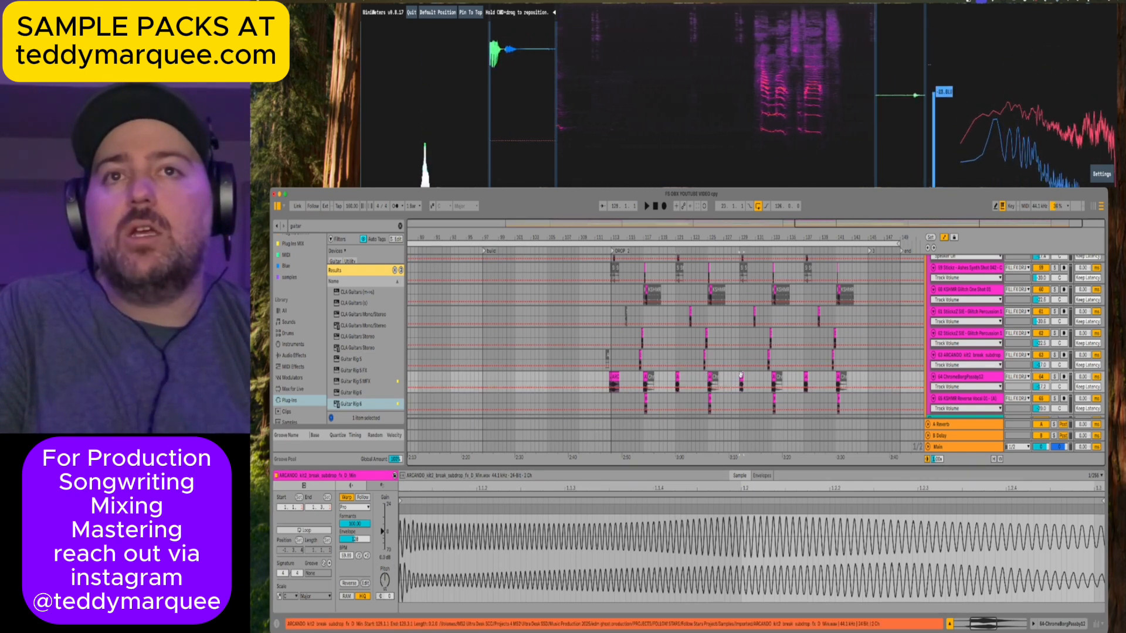
pyautogui.click(414, 572)
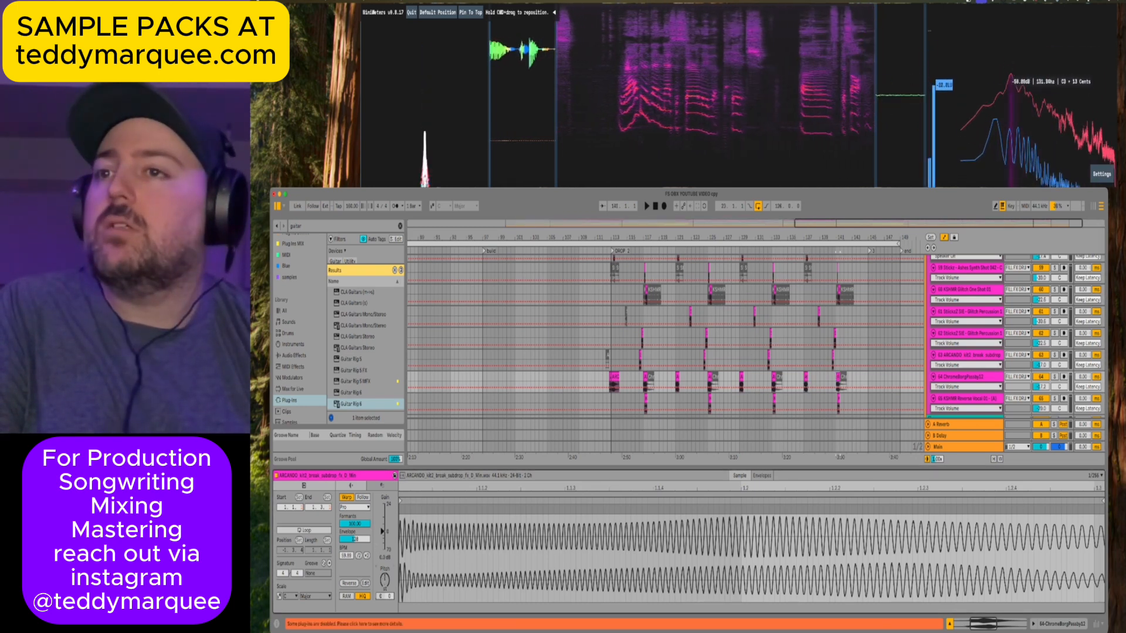
# Recheck the subdrop clip at bar 113, return to the first drop and show the ChromeBorgPassby12 track's device chain.
pyautogui.click(615, 376)
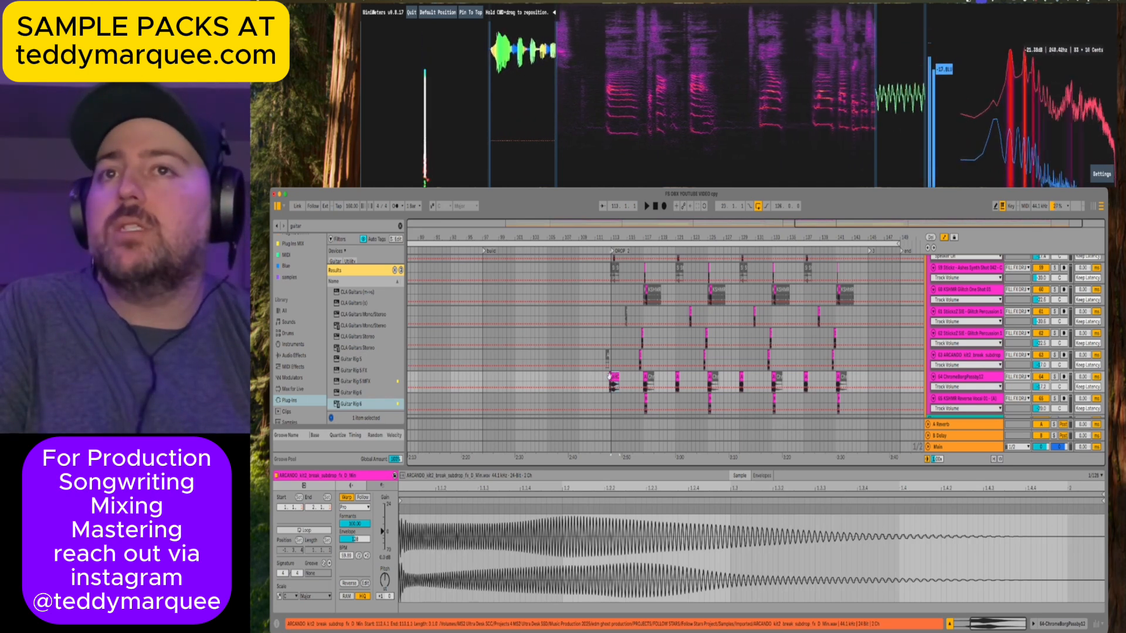
pyautogui.scroll(3, 750, 557)
pyautogui.hscroll(-10, 611, 381)
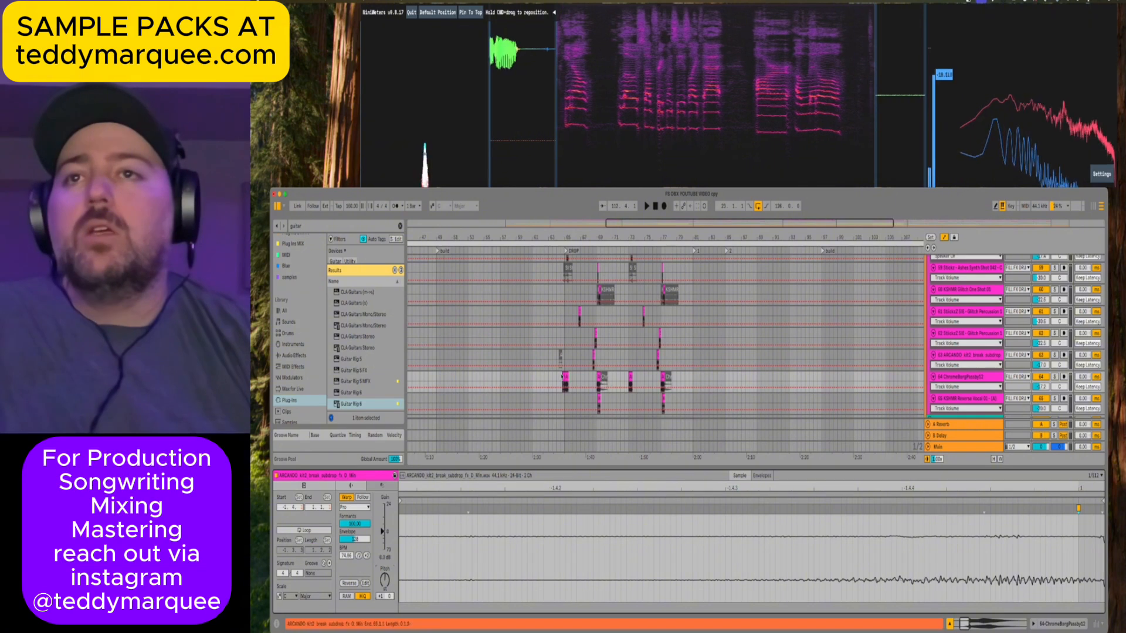
pyautogui.hscroll(-2, 610, 381)
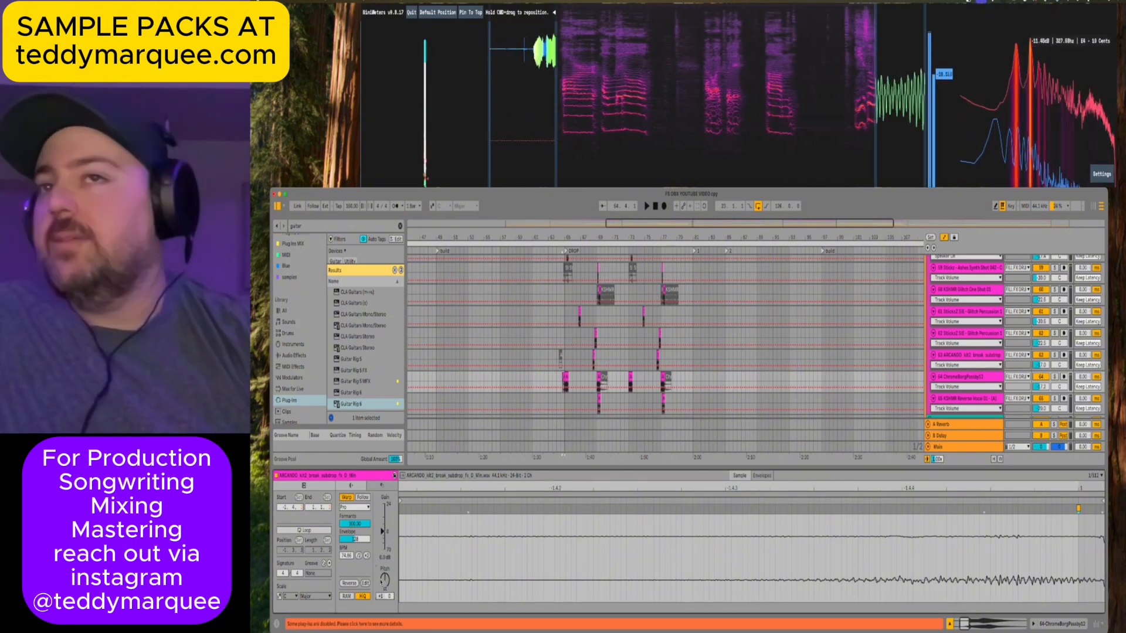
pyautogui.press('super+g')
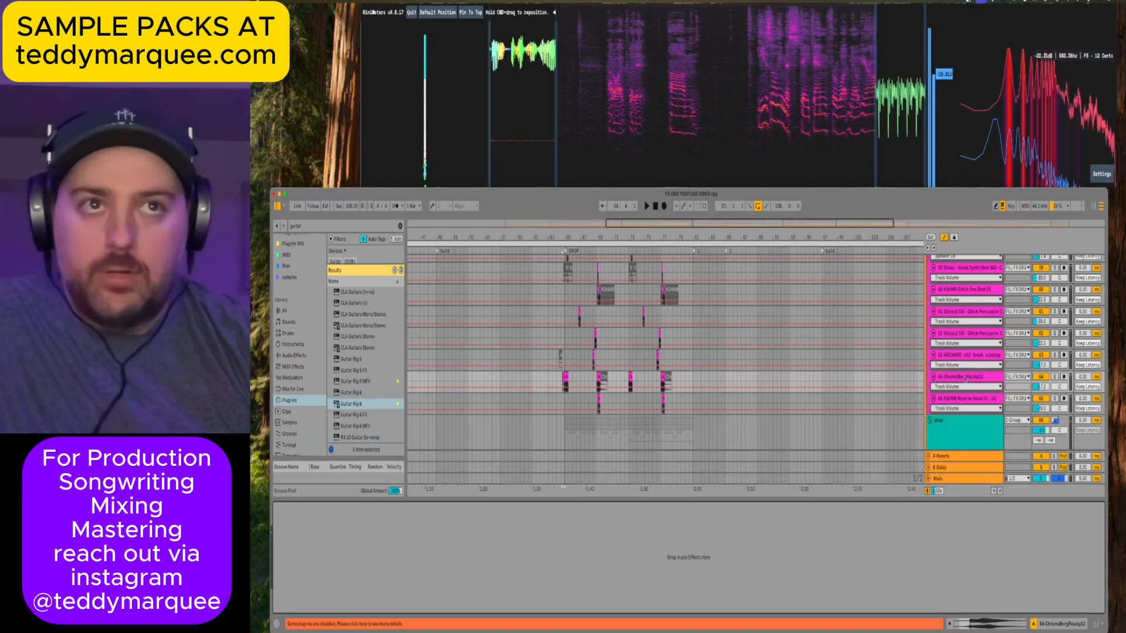
# Solo the ChromeBorgPassby12 track and play its clip at the start of the drop.
pyautogui.hscroll(3, 620, 367)
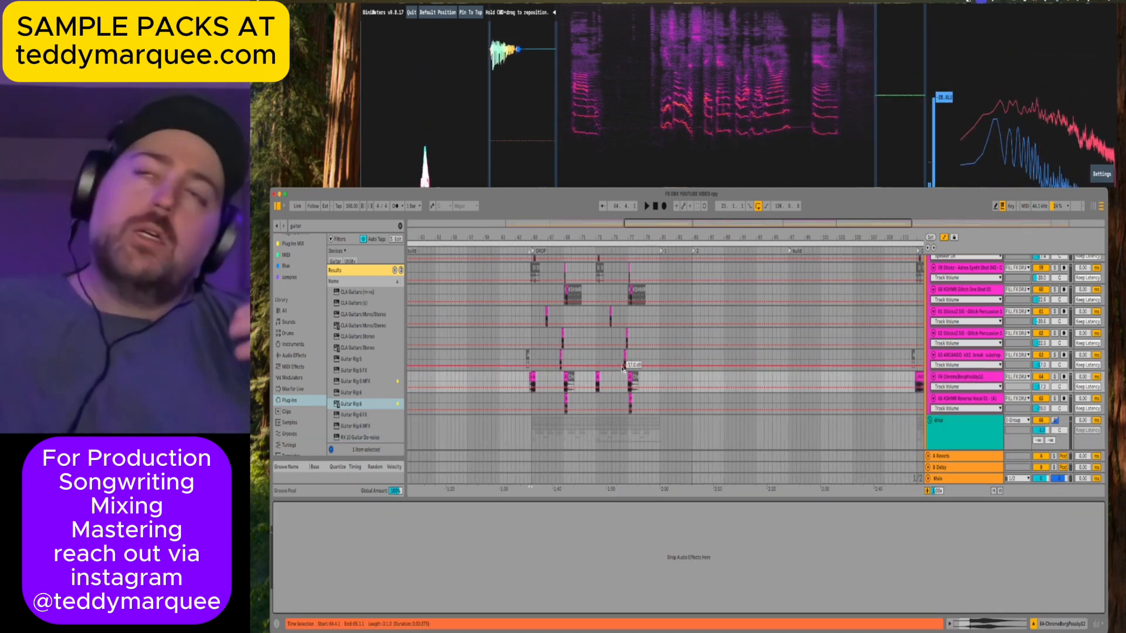
pyautogui.click(532, 376)
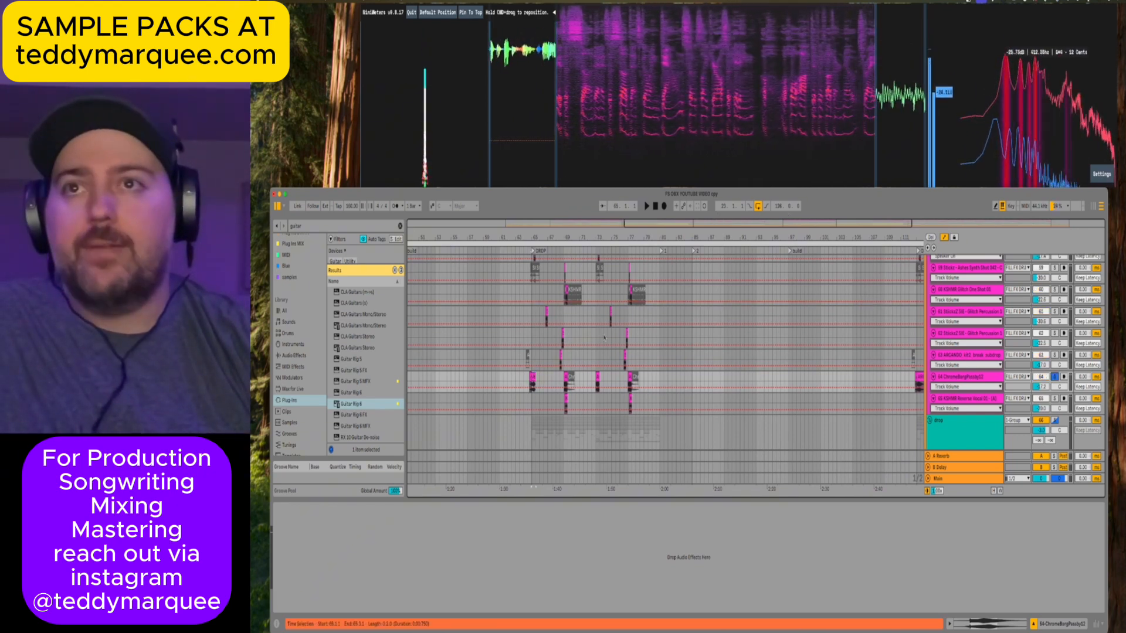
pyautogui.press('space')
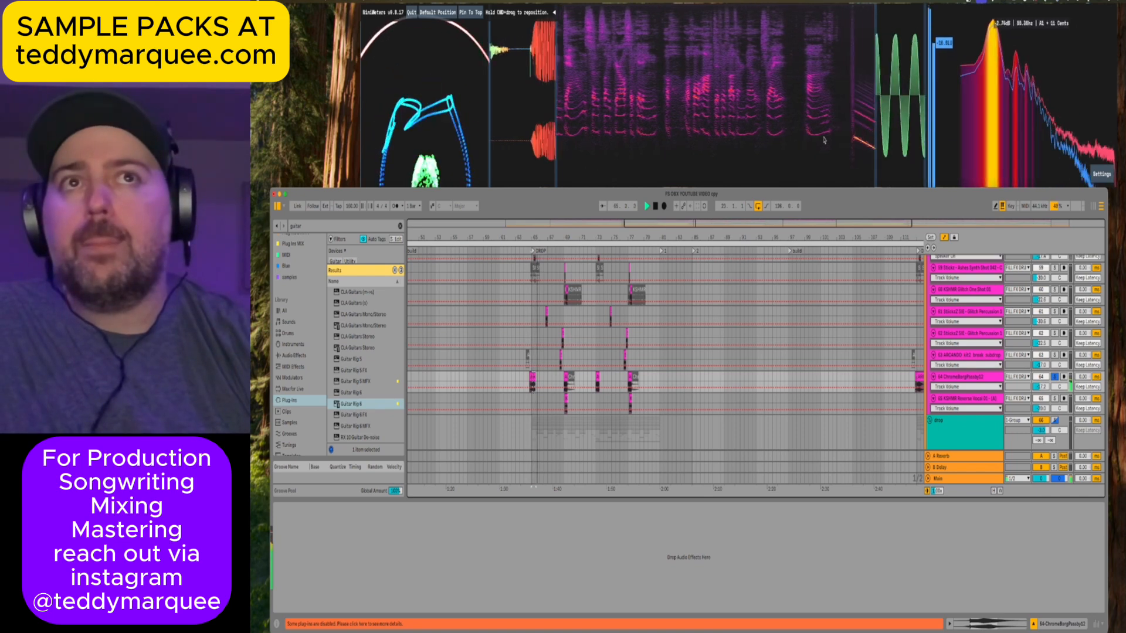
pyautogui.click(835, 139)
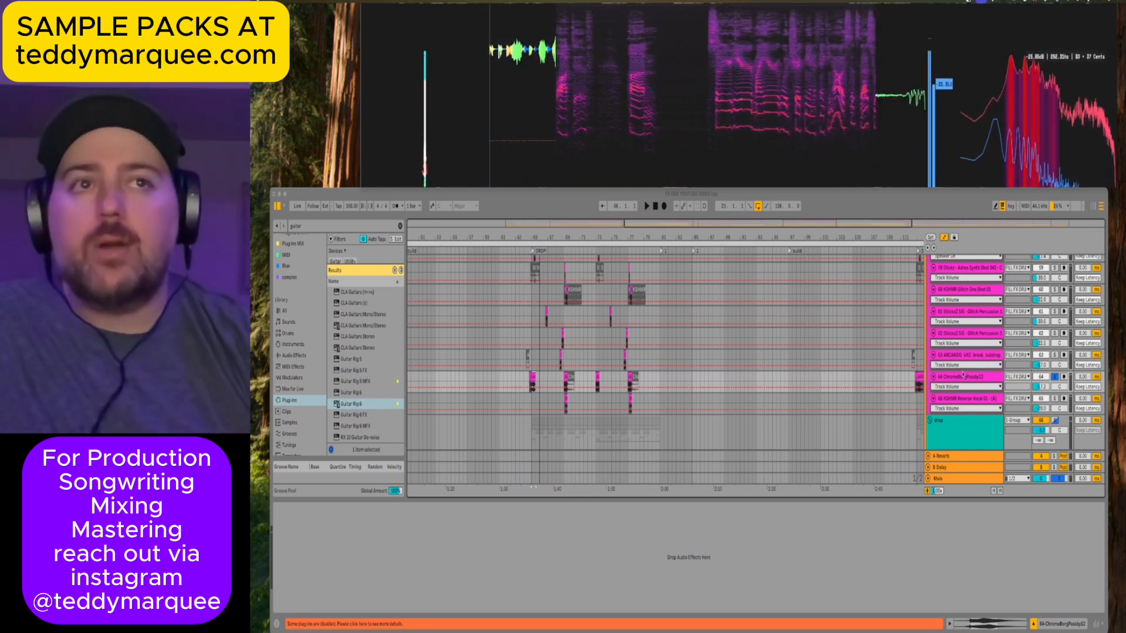
# Take the ChromeBorgPassby12 track out of solo and play the start of the drop in the full mix.
pyautogui.click(981, 381)
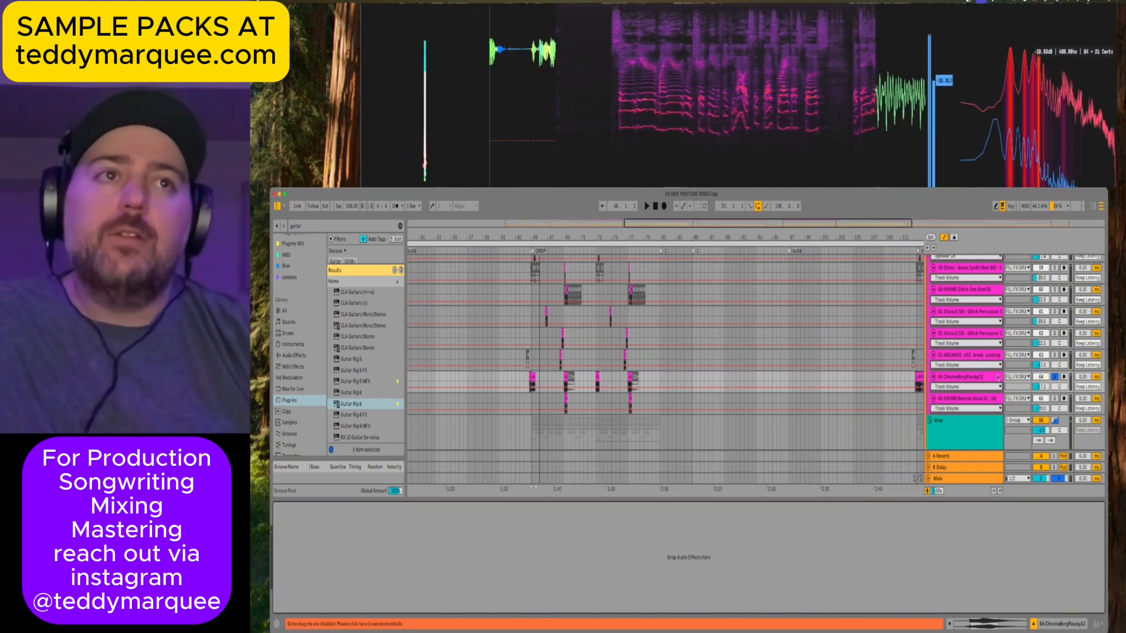
pyautogui.click(550, 367)
pyautogui.press('space')
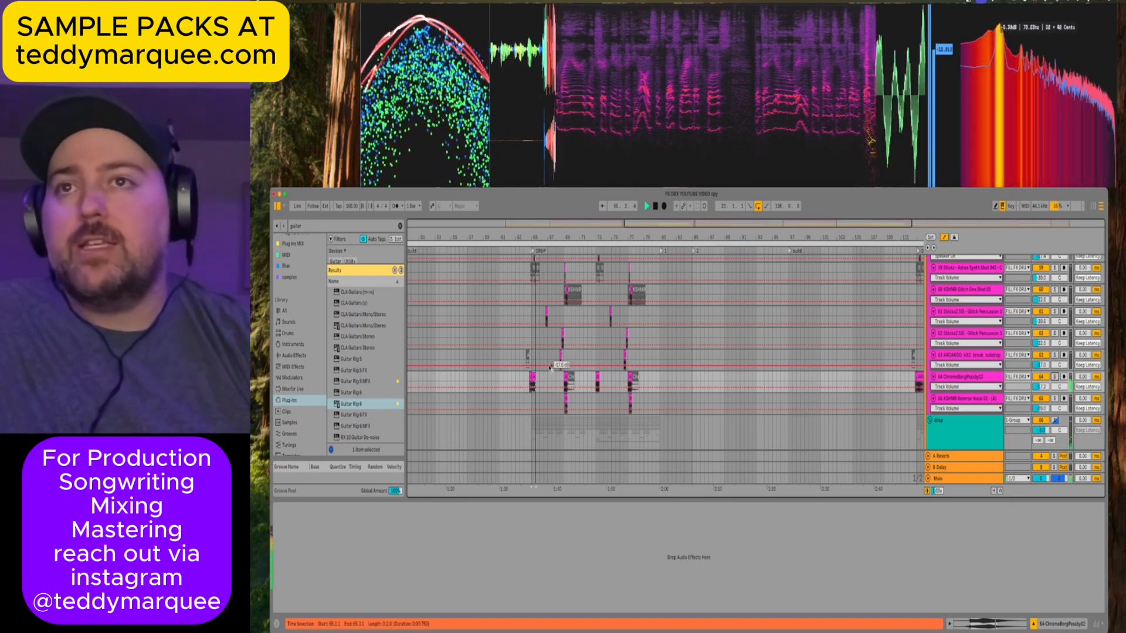
pyautogui.press('space')
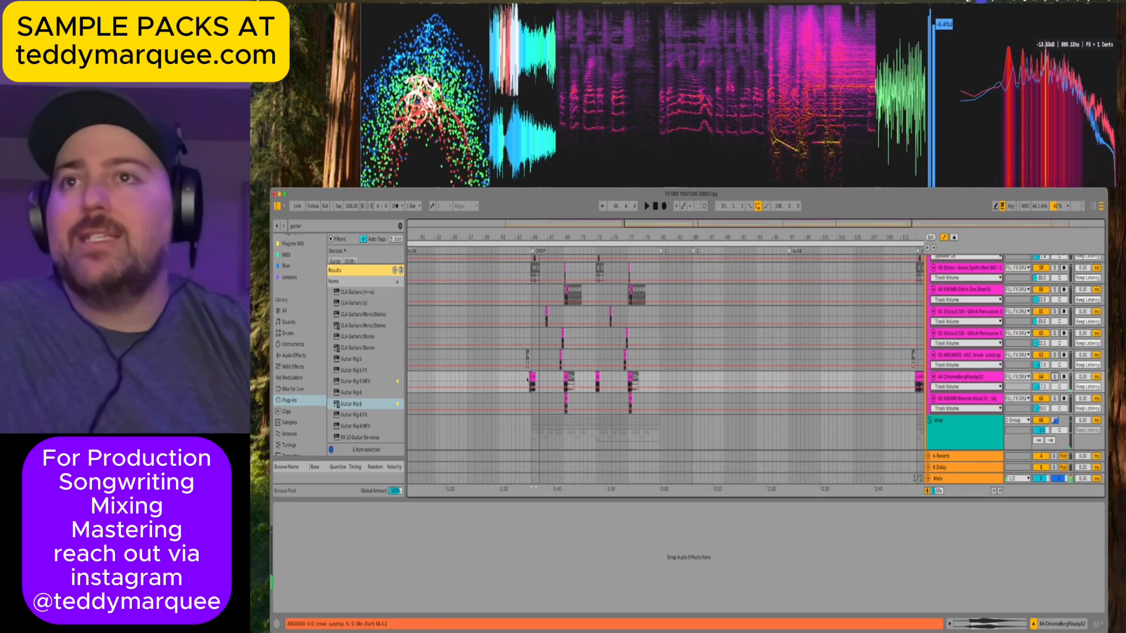
pyautogui.click(515, 381)
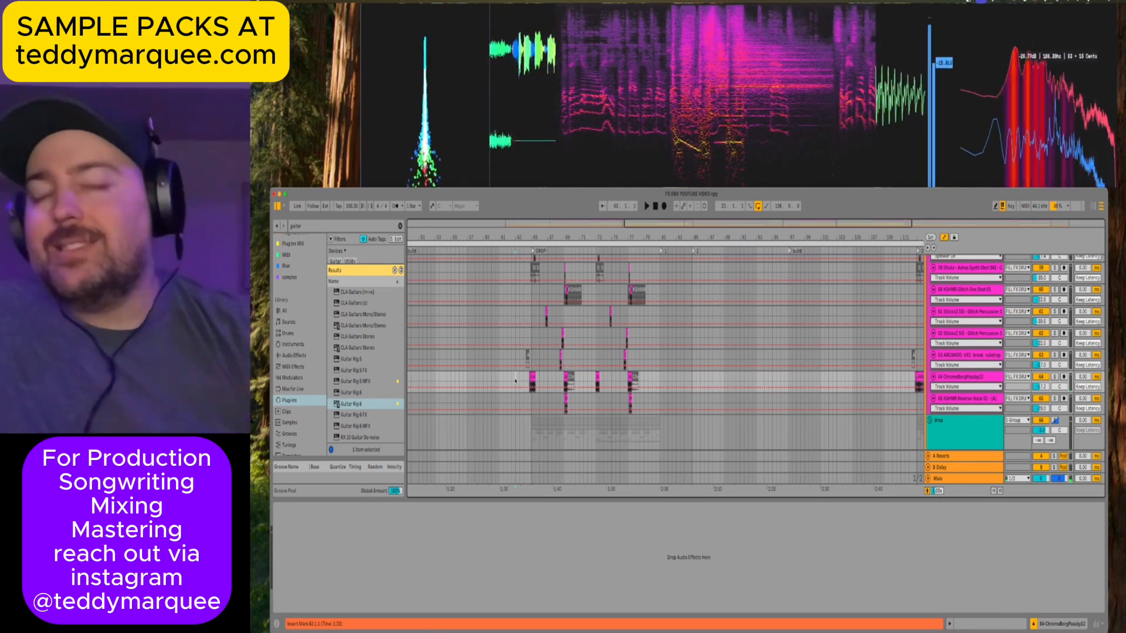
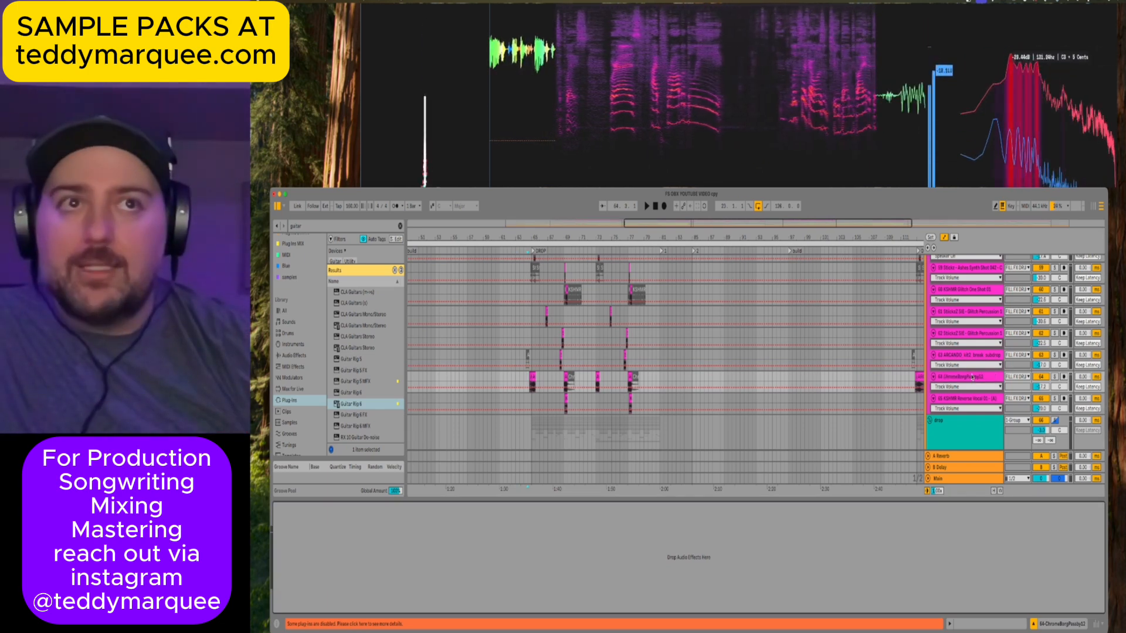
# Clear the guitar search from the browser and add an EQ Eight audio effect to the ChromeBorgPassby12 track.
pyautogui.click(530, 383)
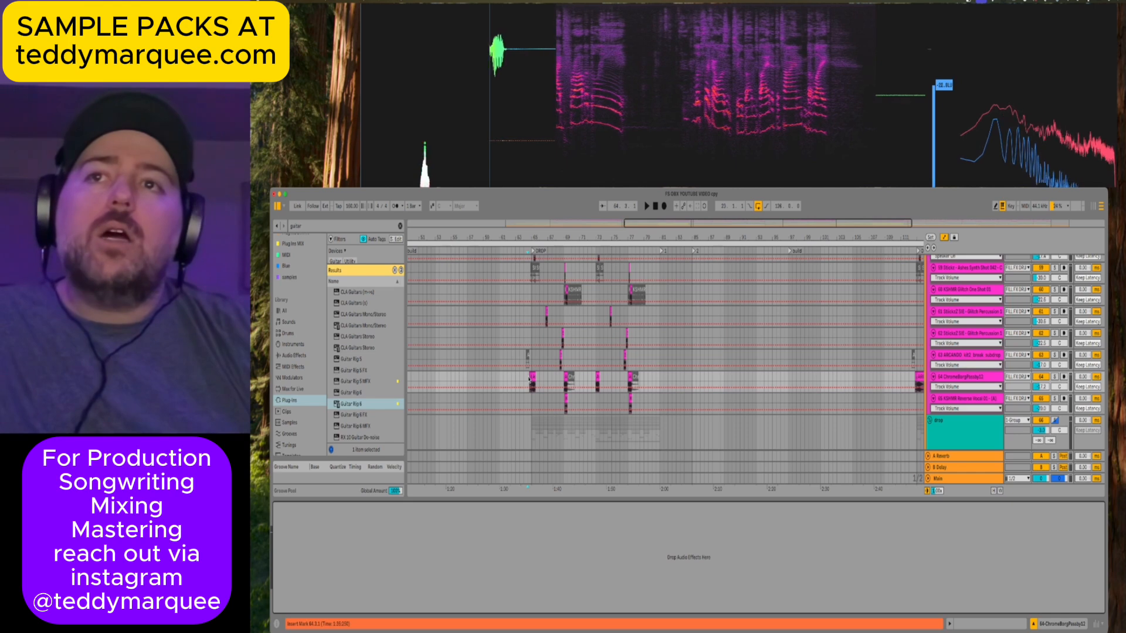
pyautogui.click(527, 355)
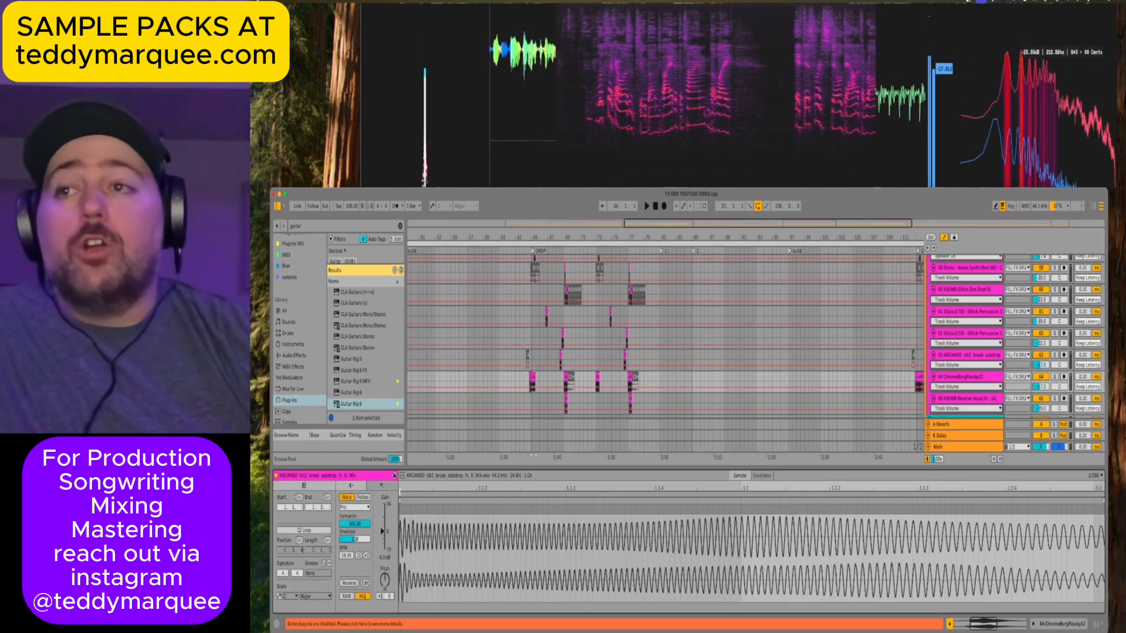
pyautogui.click(301, 356)
pyautogui.scroll(-5, 346, 362)
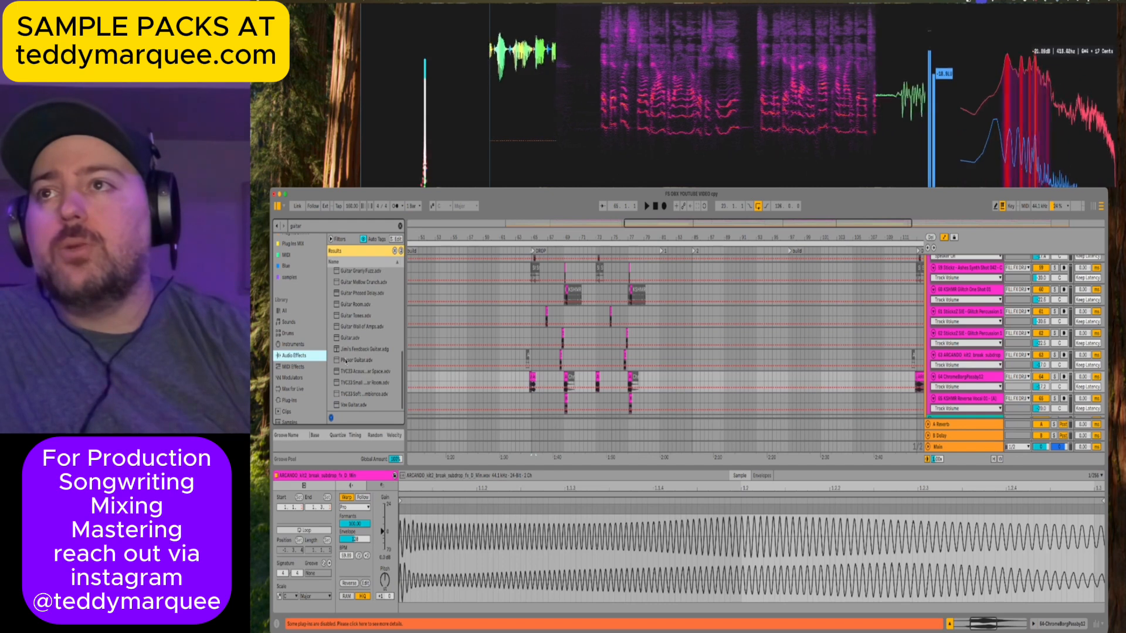
pyautogui.scroll(5, 346, 361)
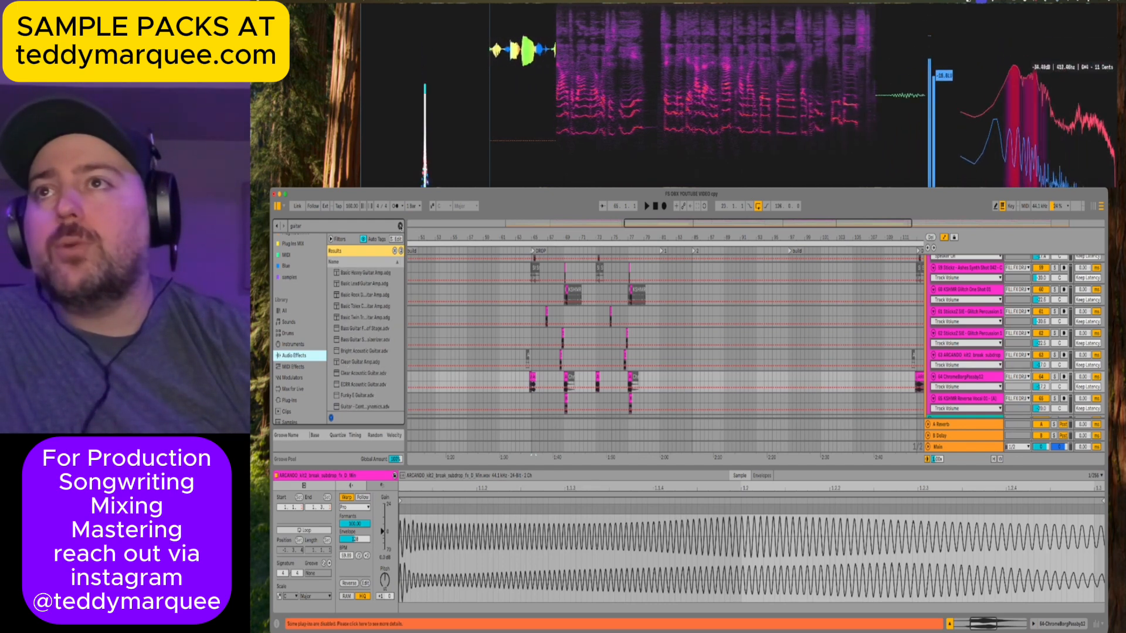
pyautogui.click(395, 251)
pyautogui.click(349, 348)
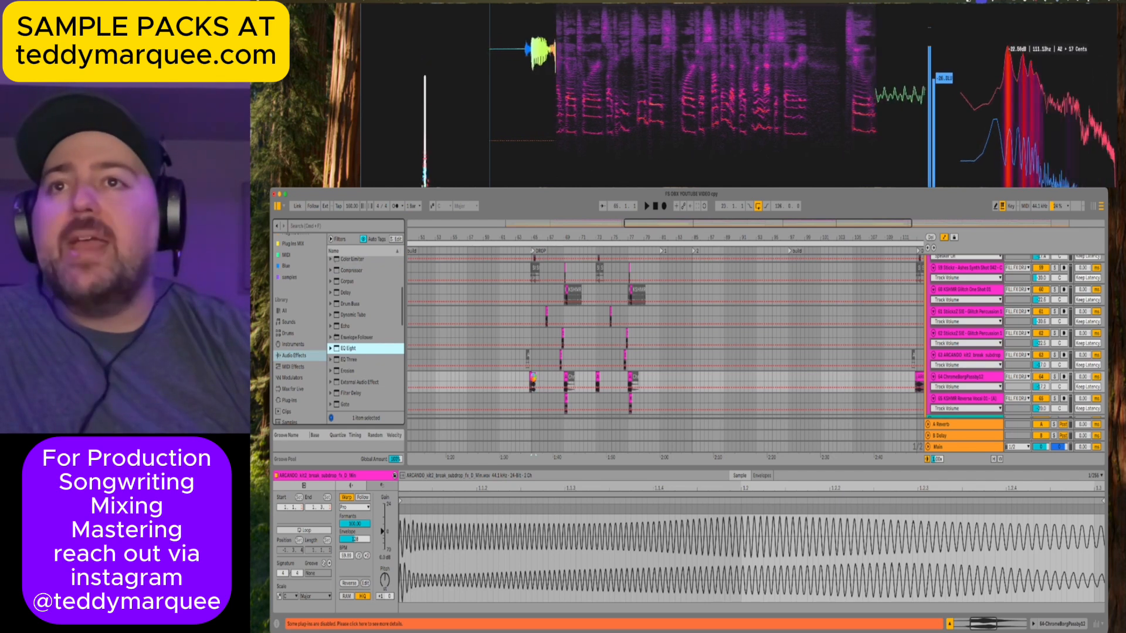
pyautogui.moveTo(349, 348); pyautogui.dragTo(532, 422)
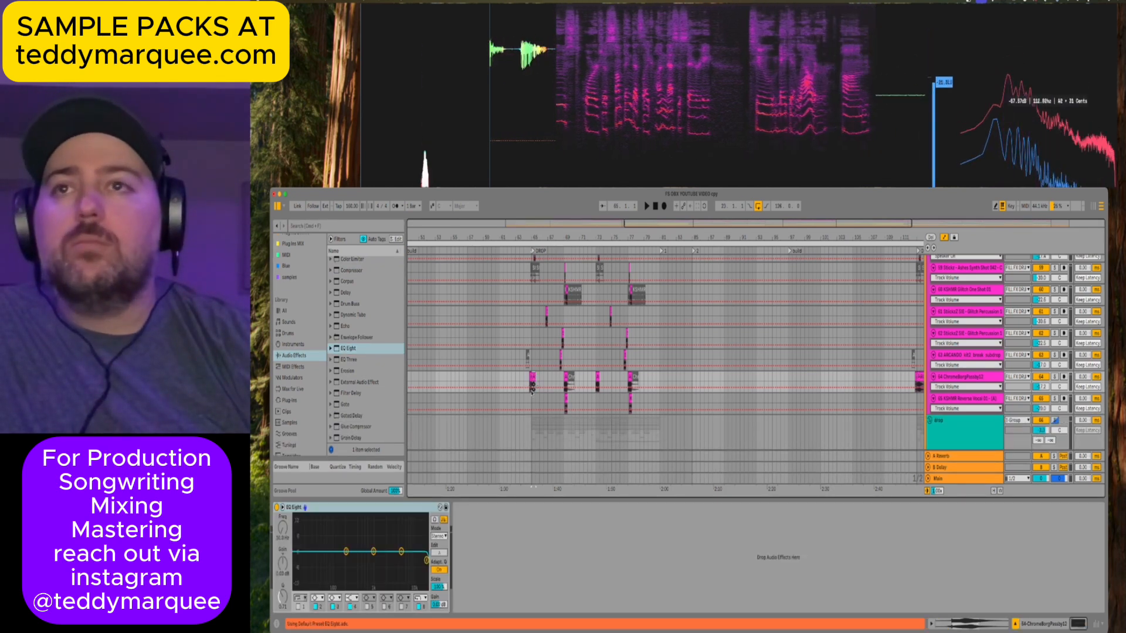
pyautogui.press('super+z')
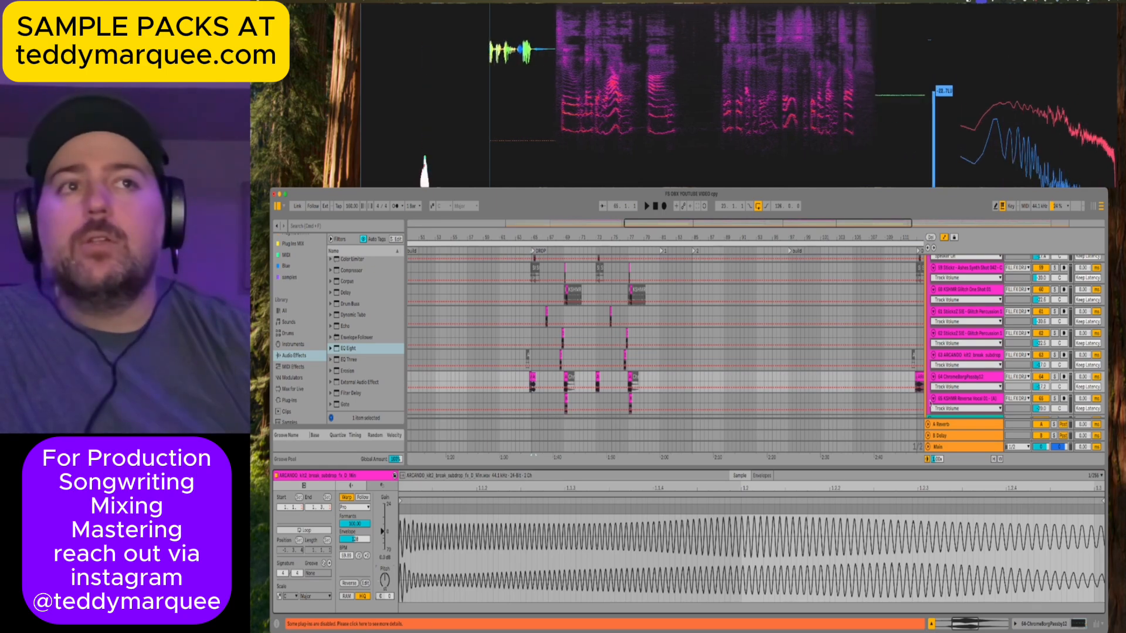
pyautogui.press('super+shift+z')
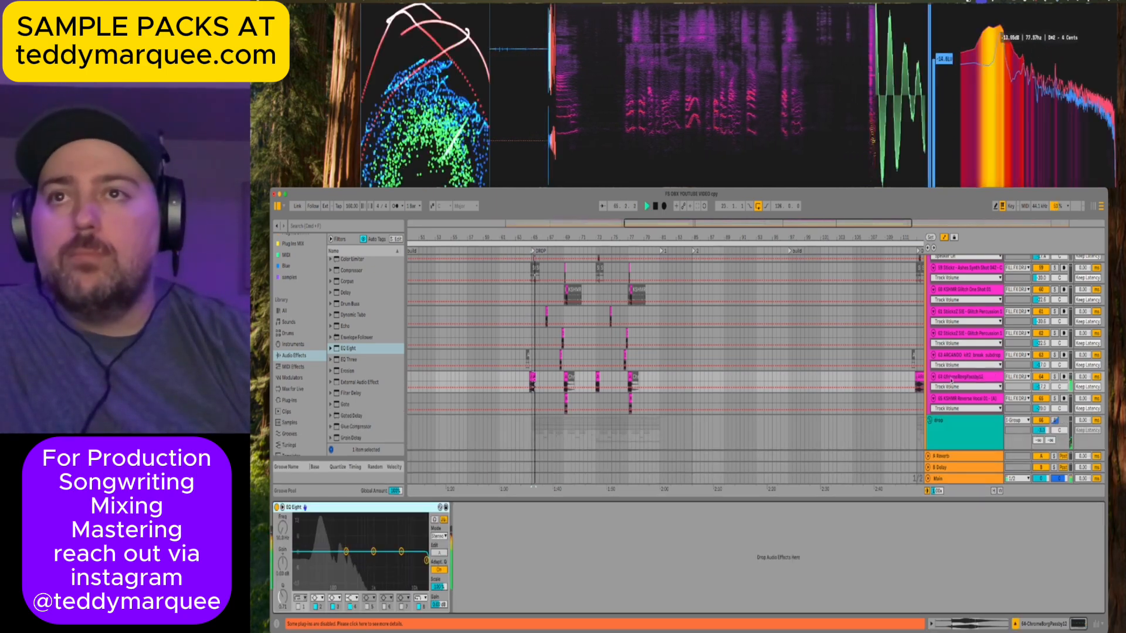
# Play the drop and boost EQ Eight's second band by about 5 dB at the low-frequency peak.
pyautogui.press('space')
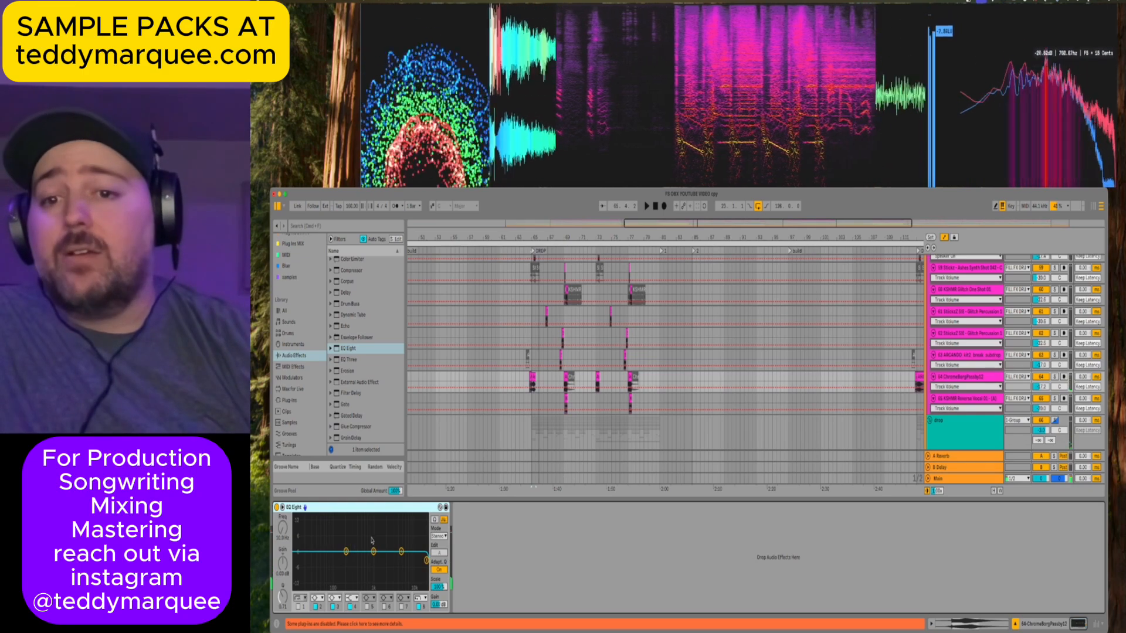
pyautogui.press('space')
pyautogui.moveTo(346, 551); pyautogui.dragTo(321, 537)
pyautogui.press('space')
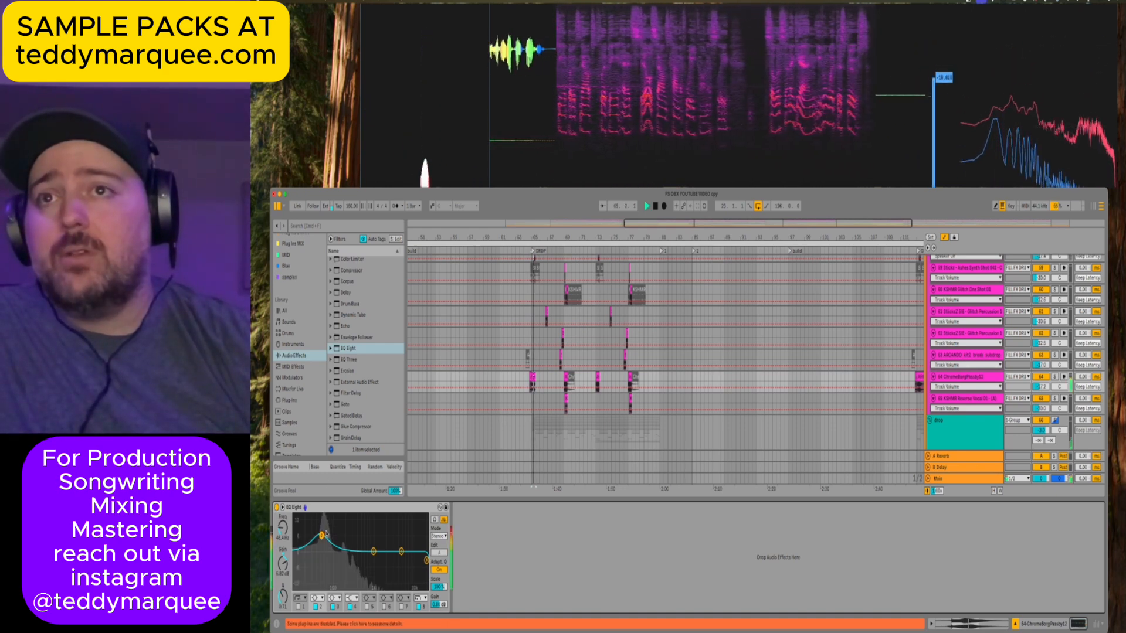
# Bypass EQ Eight on the ChromeBorgPassby12 track and replay the start of the drop for comparison.
pyautogui.click(277, 508)
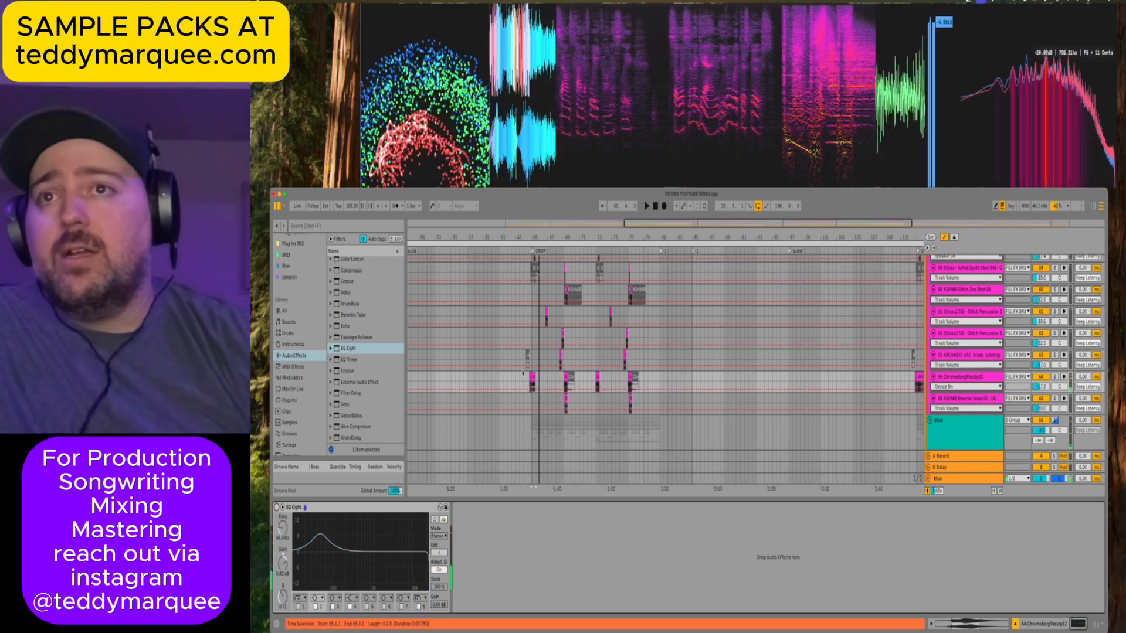
pyautogui.click(527, 356)
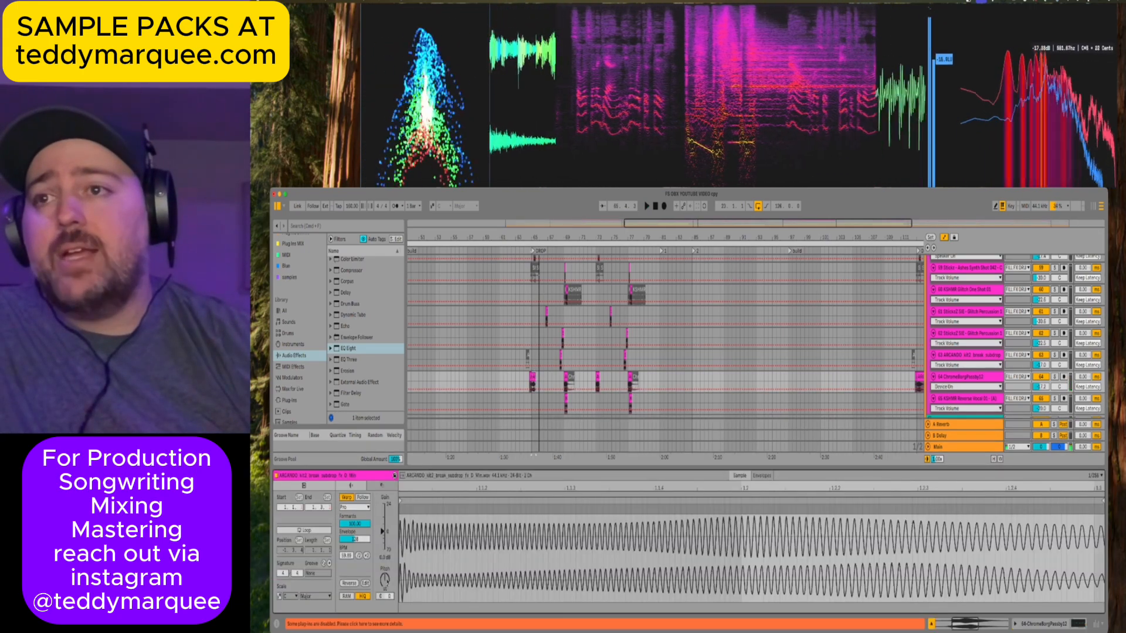
pyautogui.press('space')
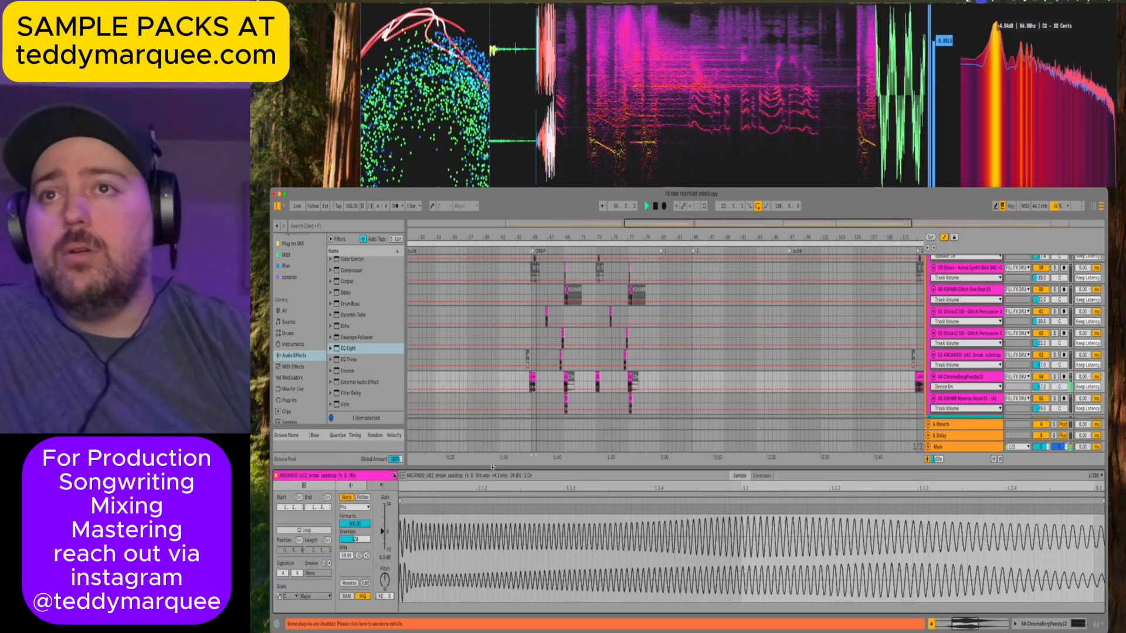
pyautogui.click(965, 378)
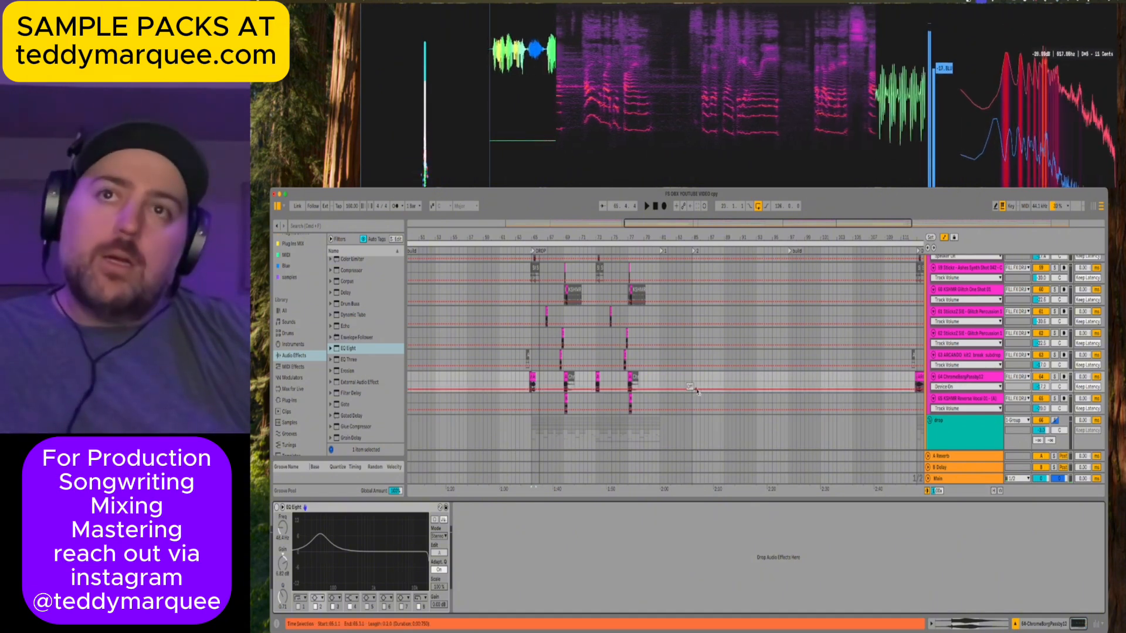
pyautogui.click(614, 383)
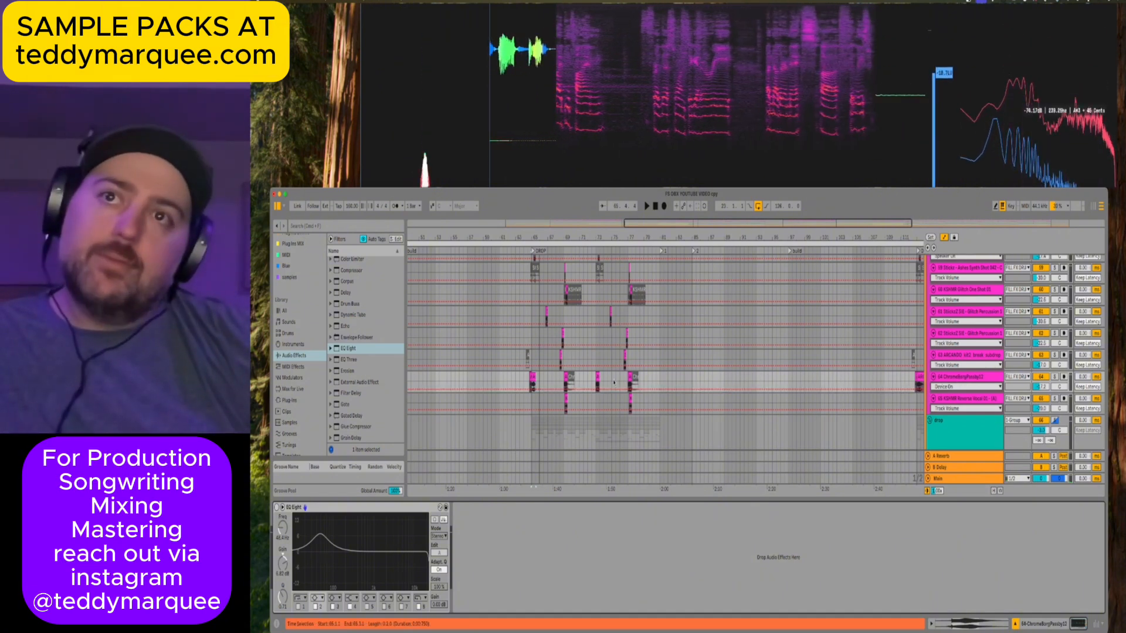
pyautogui.click(566, 376)
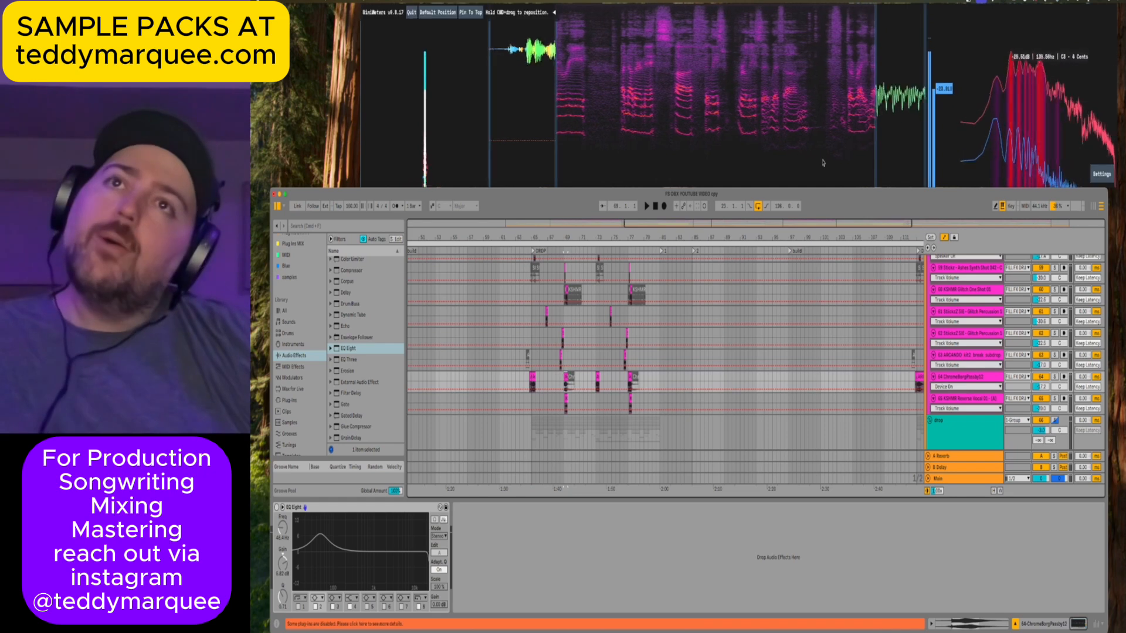
pyautogui.scroll(-2, 734, 329)
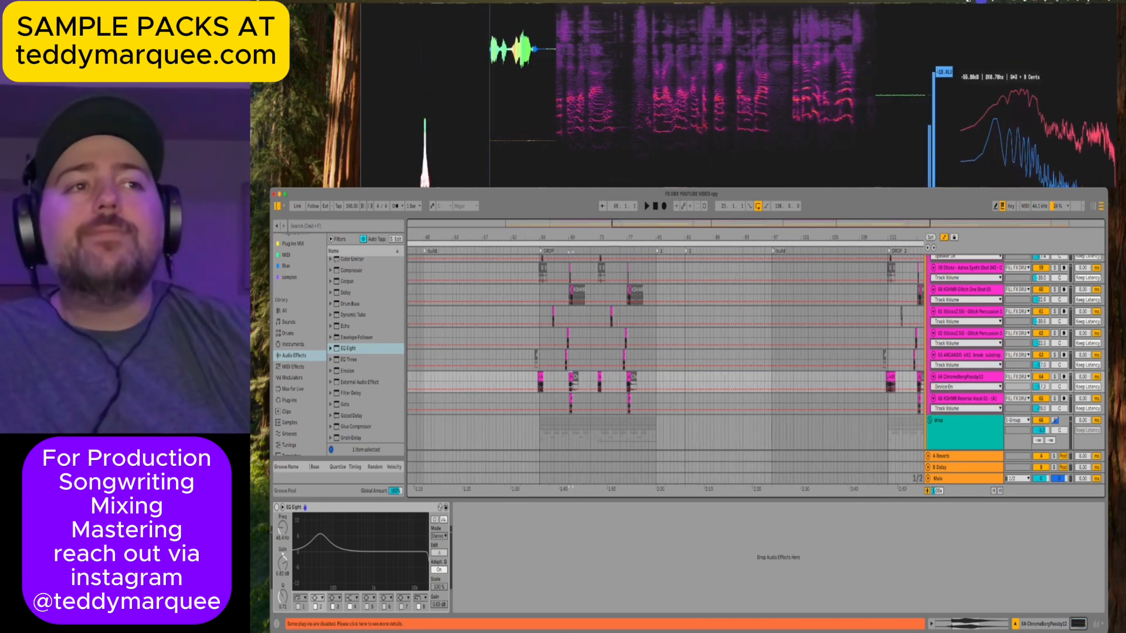
# Switch to Spotify, listen to the drop of All Of My Heart as a reference, and pause it.
pyautogui.press('super+Tab')
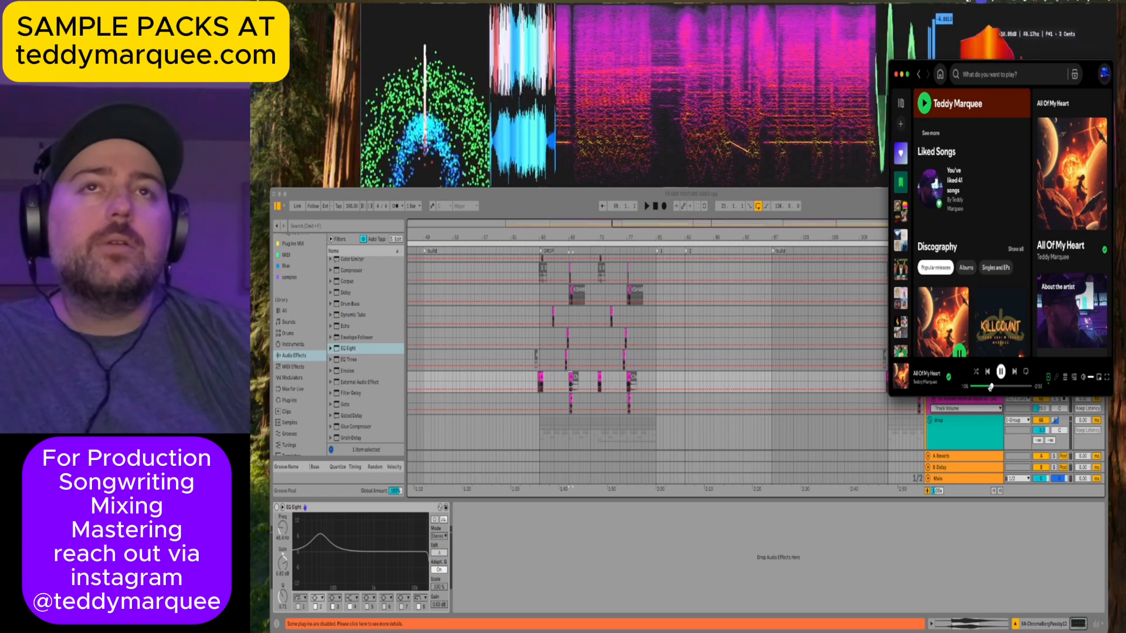
pyautogui.press('space')
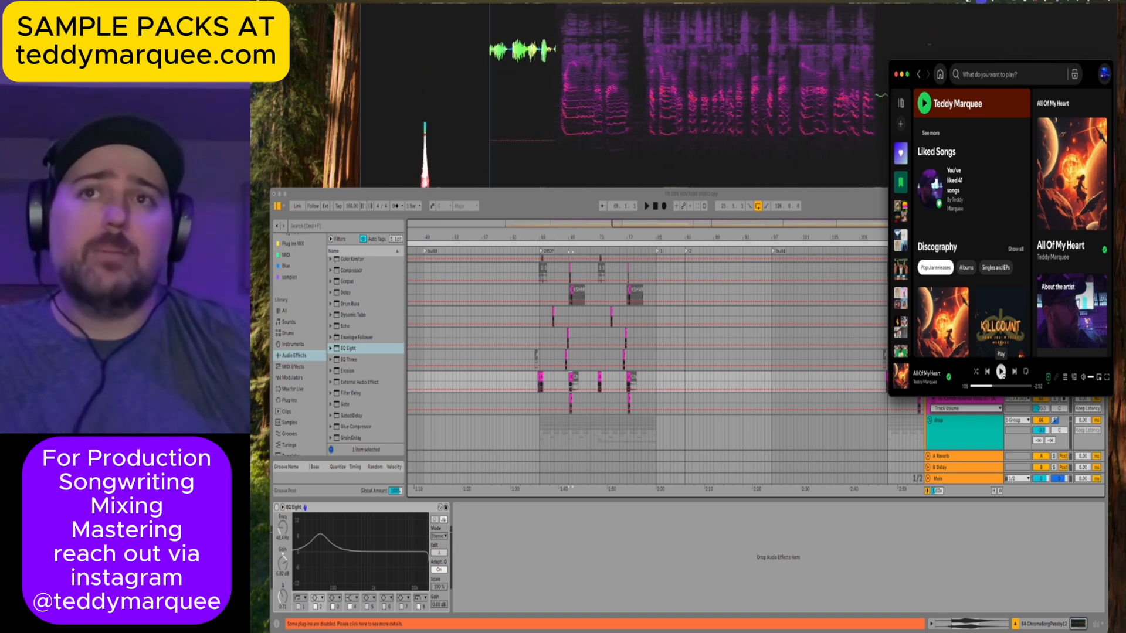
# Switch back to Ableton Live and play the start of the drop from the ChromeBorgPassby12 clip.
pyautogui.click(544, 378)
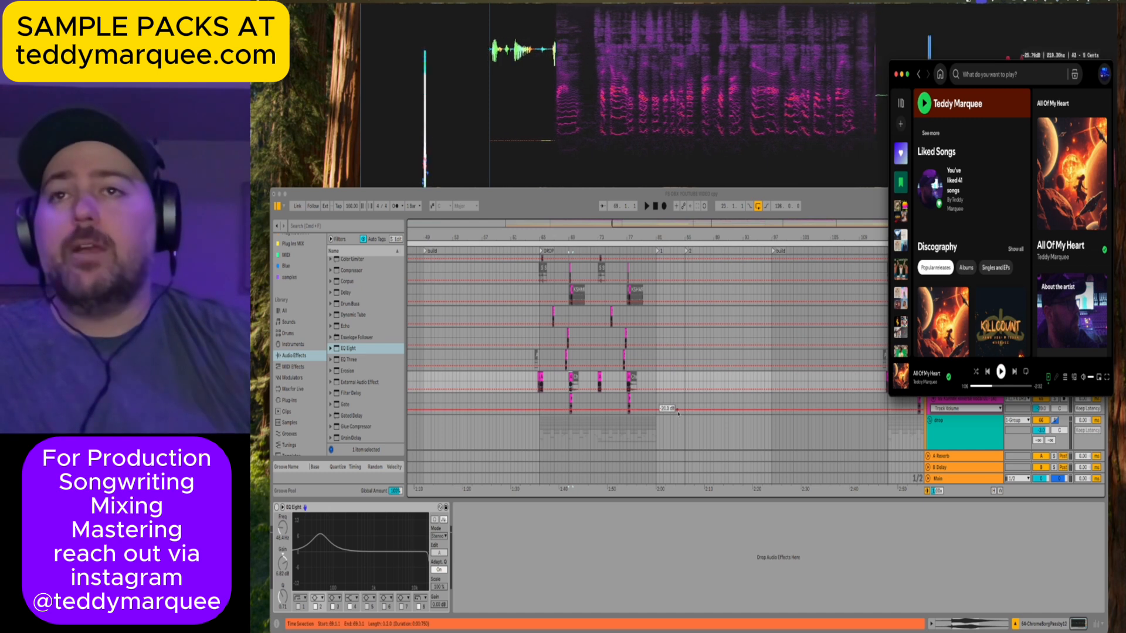
pyautogui.click(542, 380)
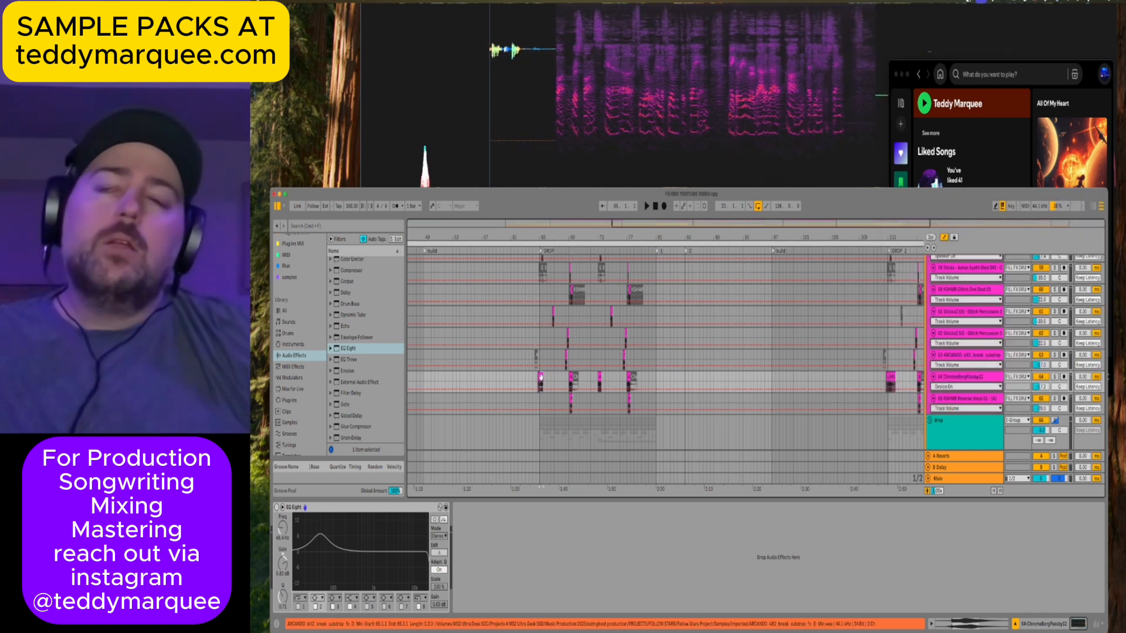
pyautogui.click(972, 378)
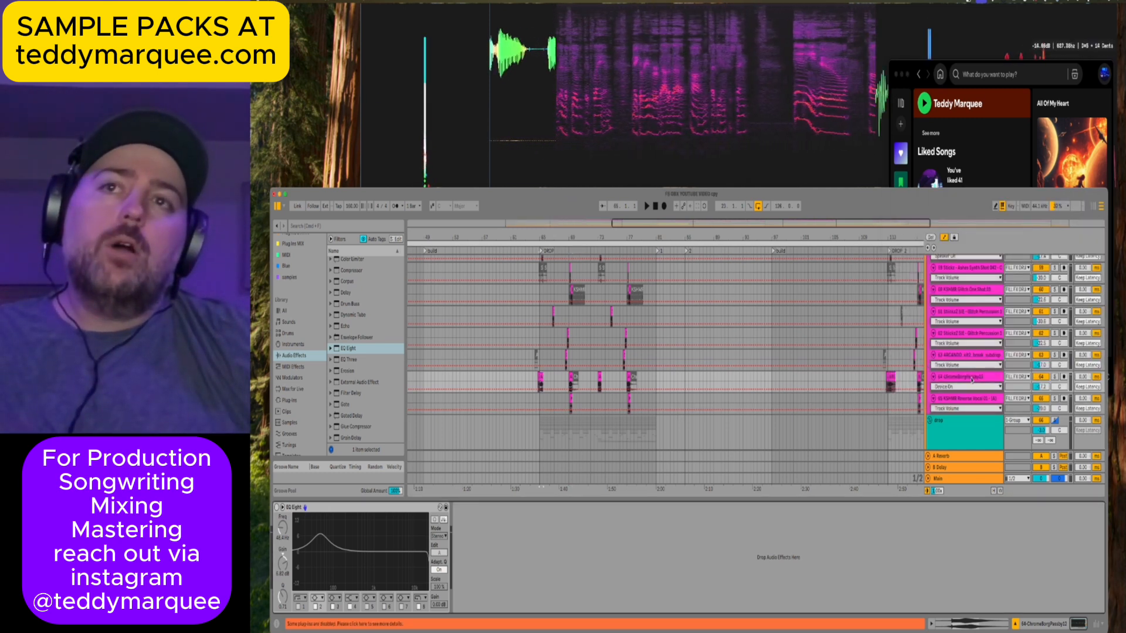
pyautogui.press('space')
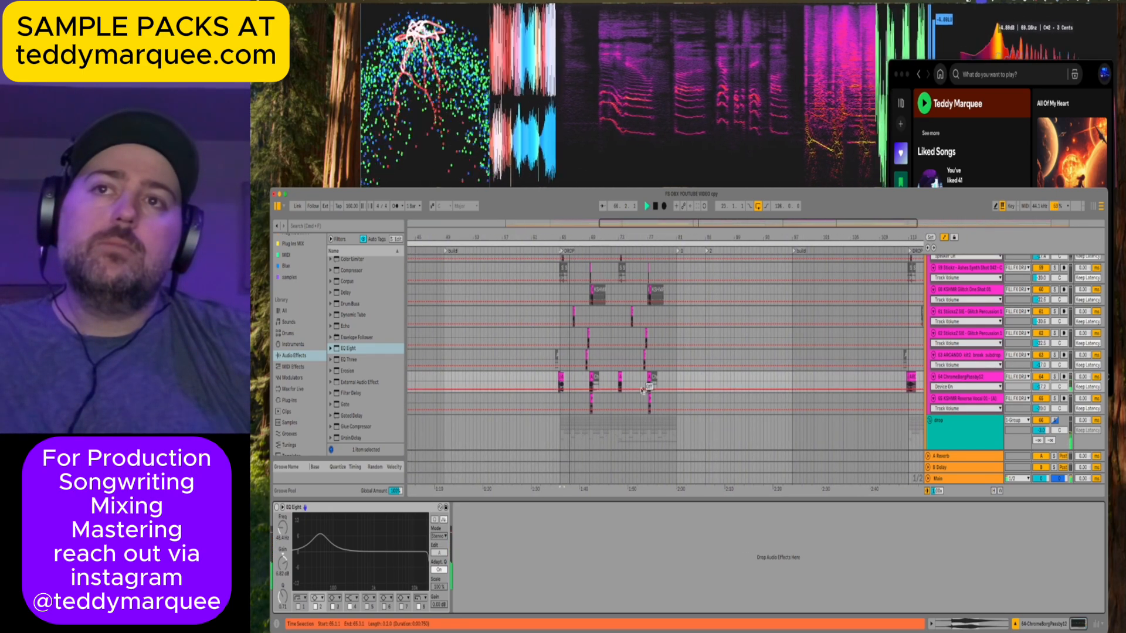
pyautogui.click(549, 380)
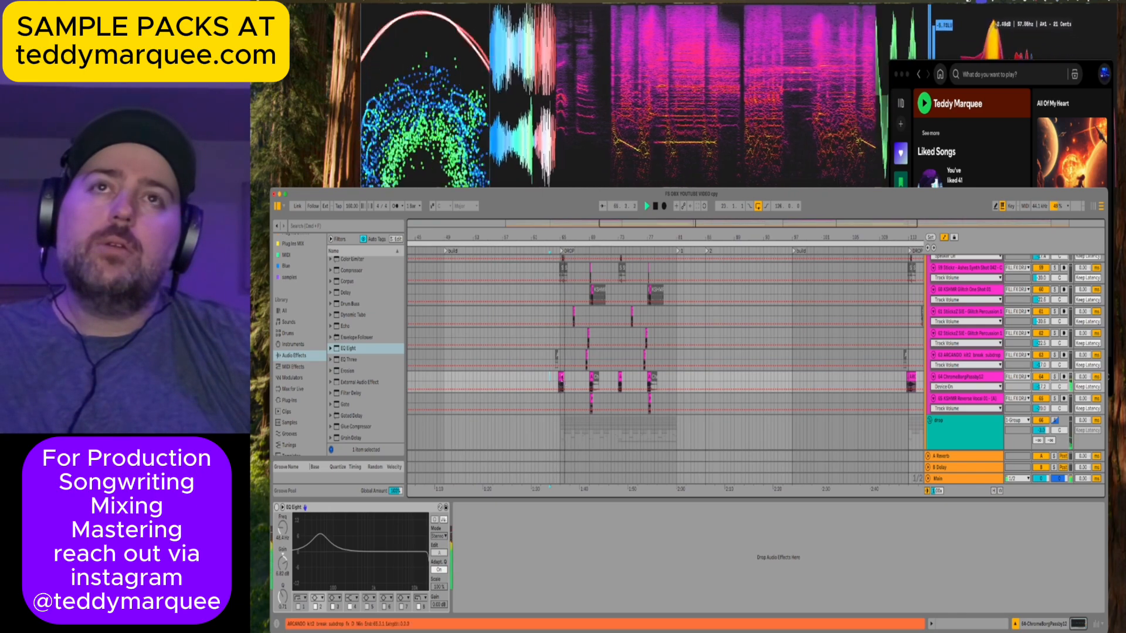
# Switch to Spotify and play All Of My Heart from slightly earlier in the song.
pyautogui.click(1090, 73)
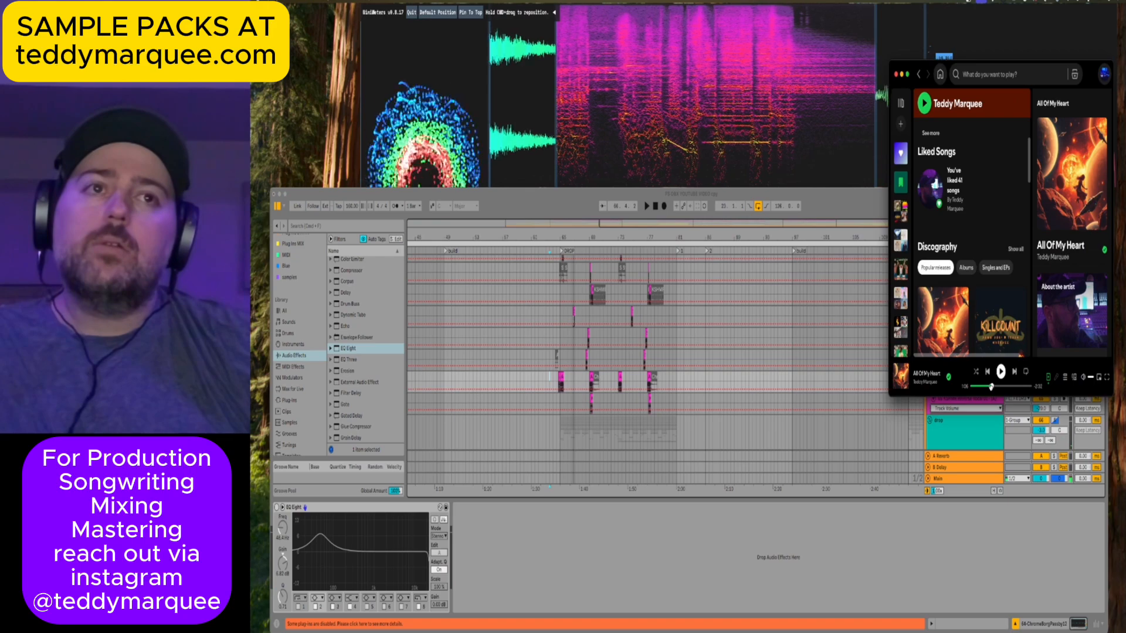
pyautogui.moveTo(991, 388); pyautogui.dragTo(989, 388)
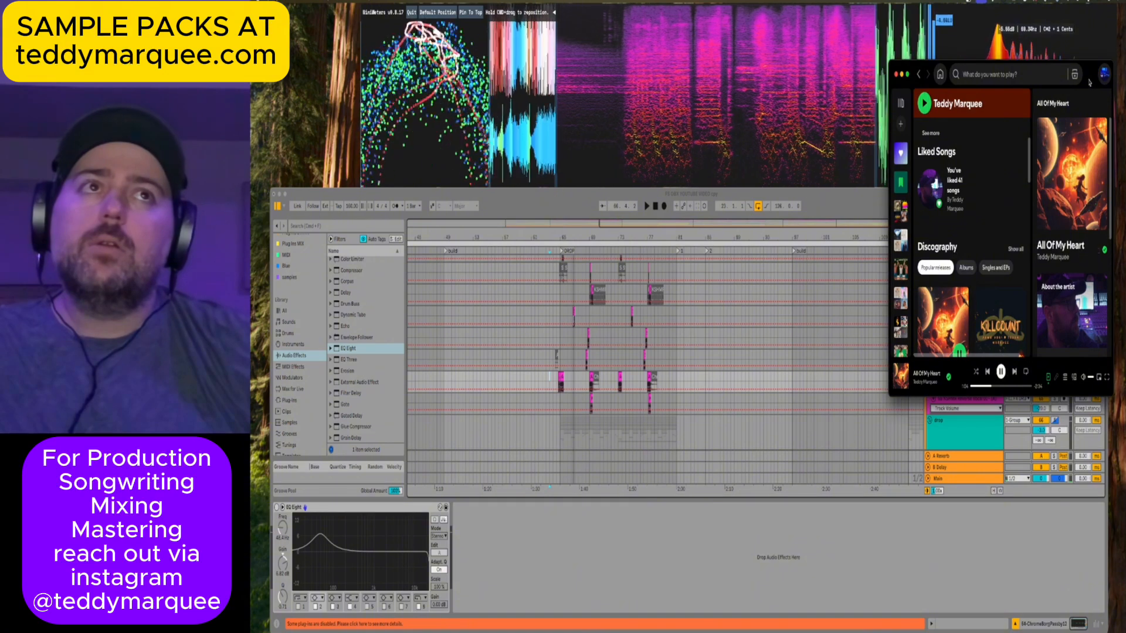
# Pause All Of My Heart in Spotify, switch back to Ableton Live, and play the start of the drop for comparison.
pyautogui.click(1001, 371)
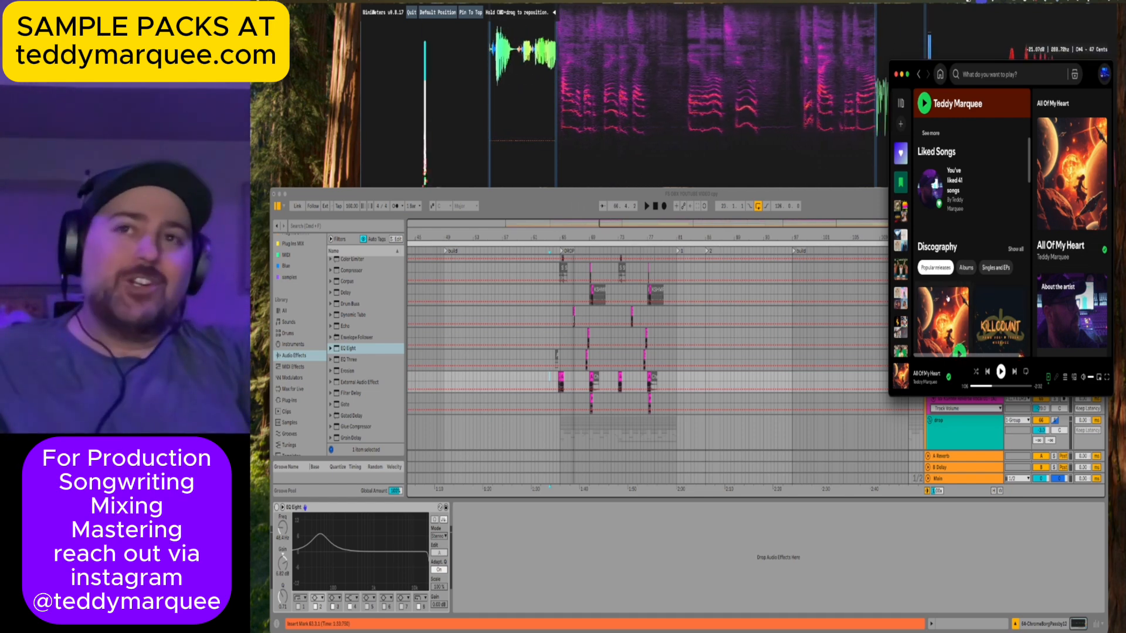
pyautogui.click(562, 379)
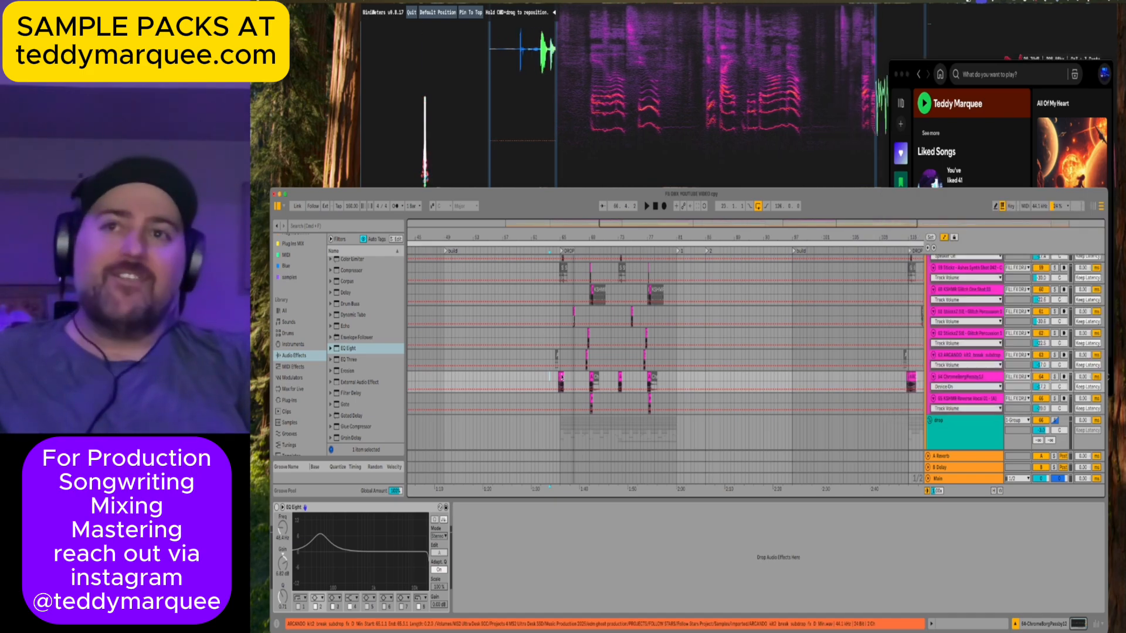
pyautogui.press('space')
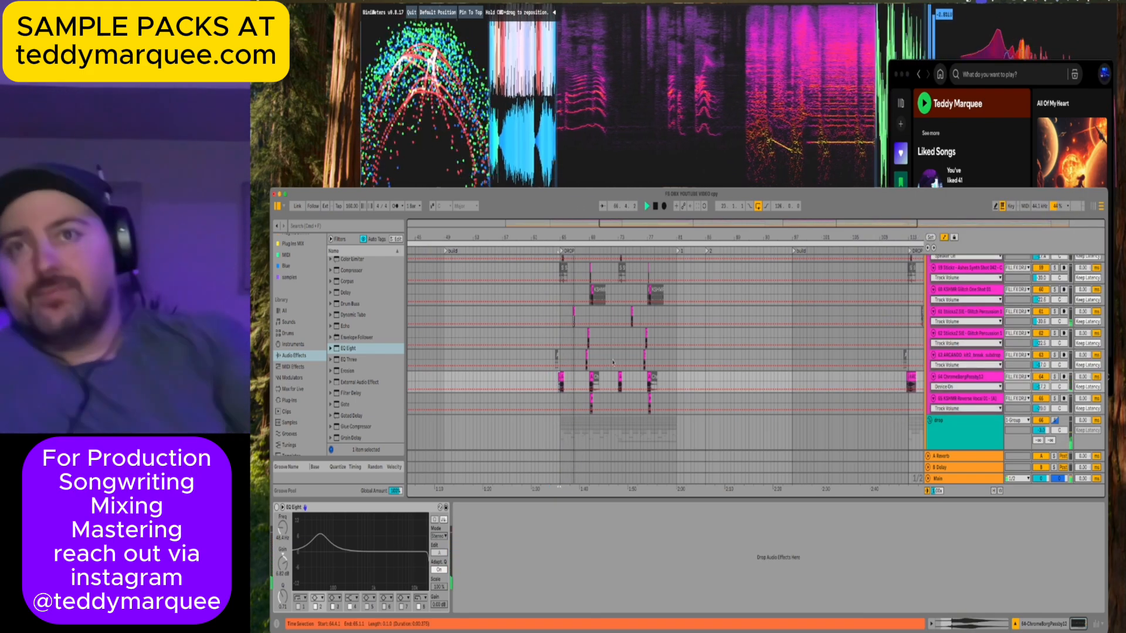
pyautogui.press('space')
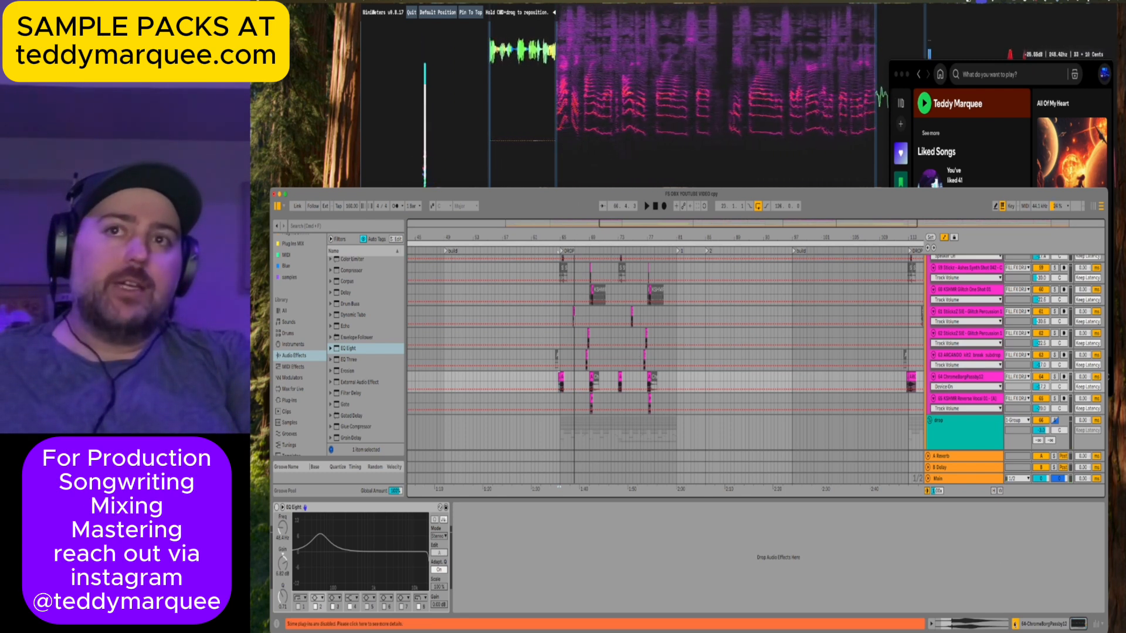
# Hide the device view and look through the arrangement's track groups, from 1 Group down to effects and STEMS.
pyautogui.press('super+alt+l')
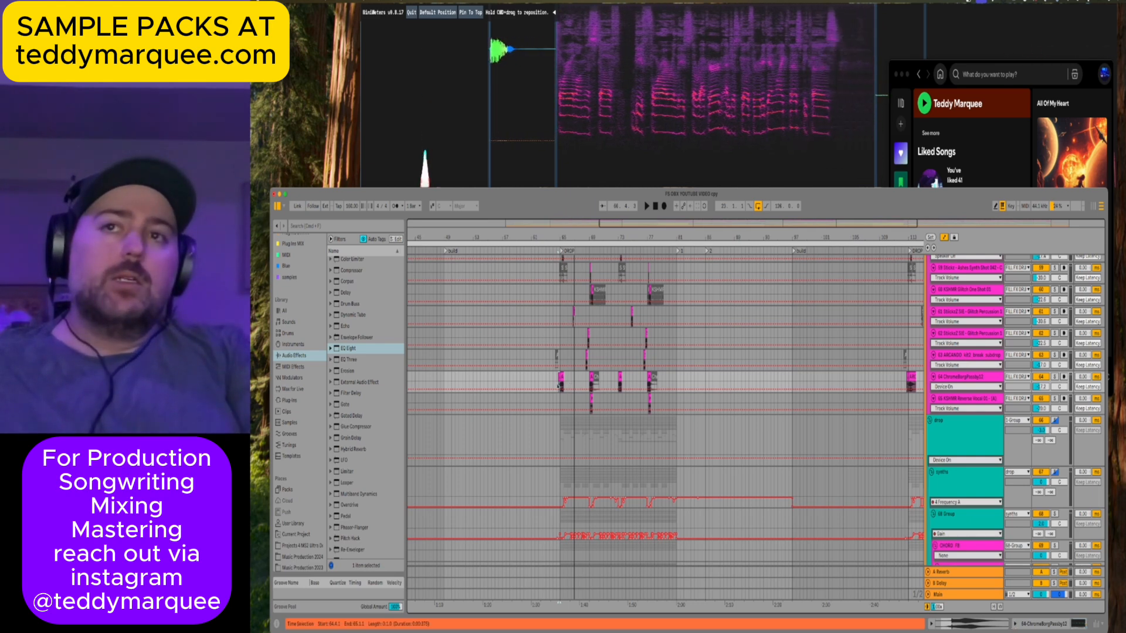
pyautogui.click(536, 379)
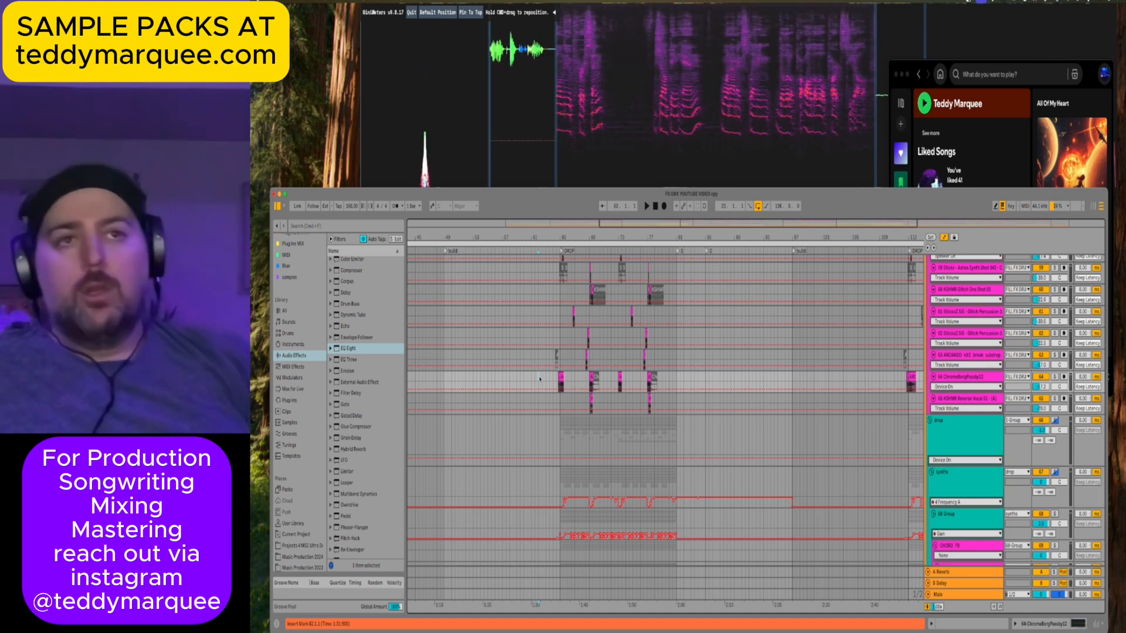
pyautogui.scroll(6, 660, 316)
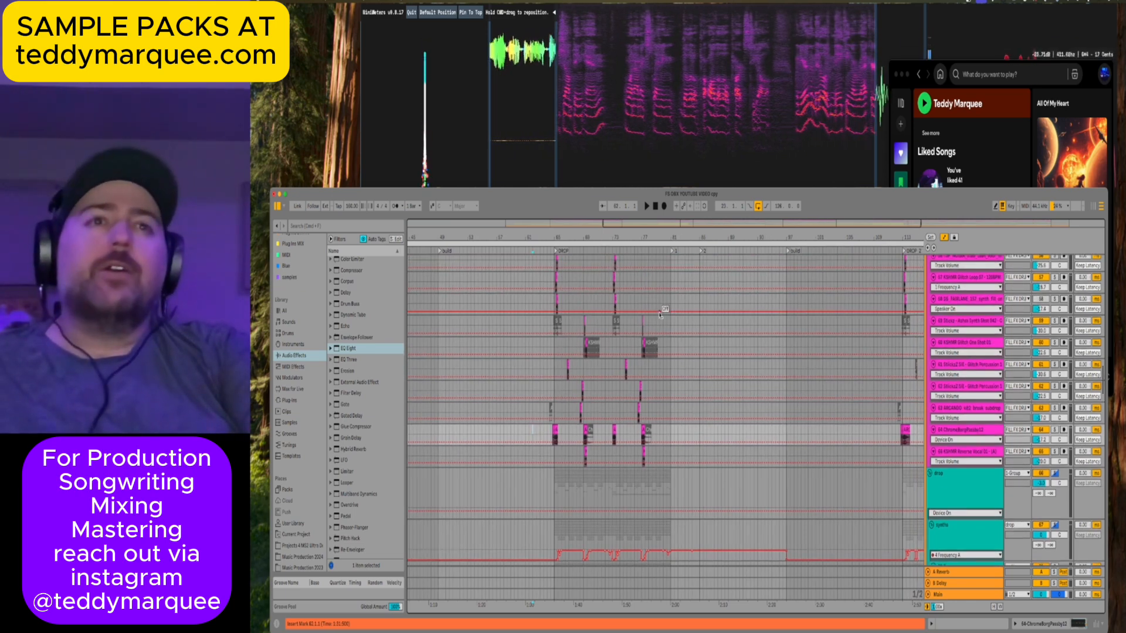
pyautogui.scroll(15, 749, 369)
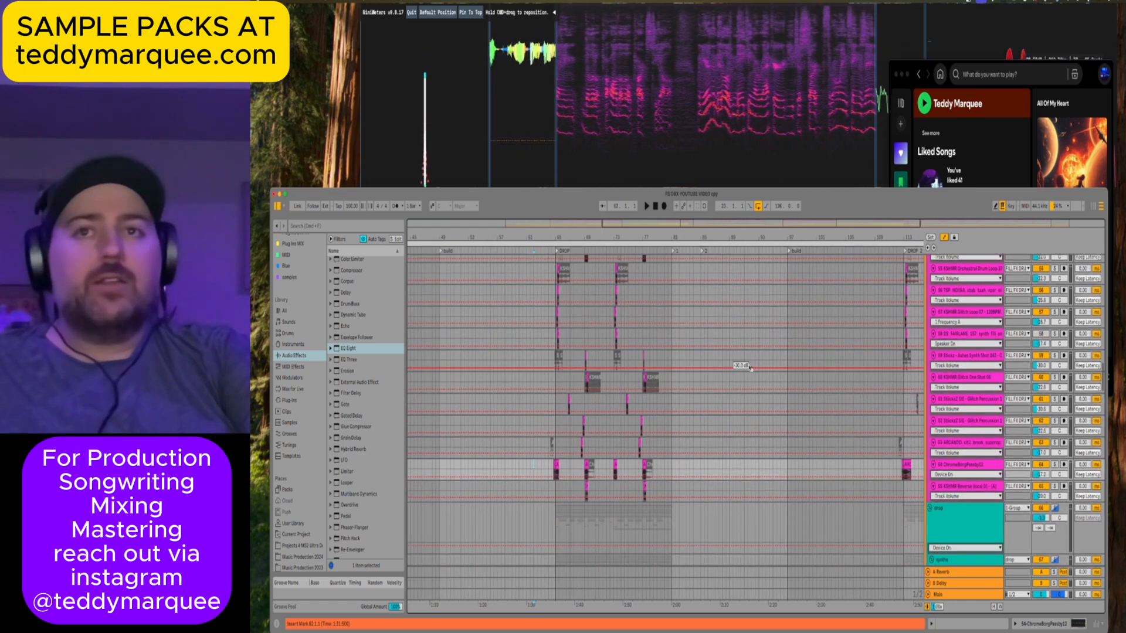
pyautogui.scroll(12, 701, 333)
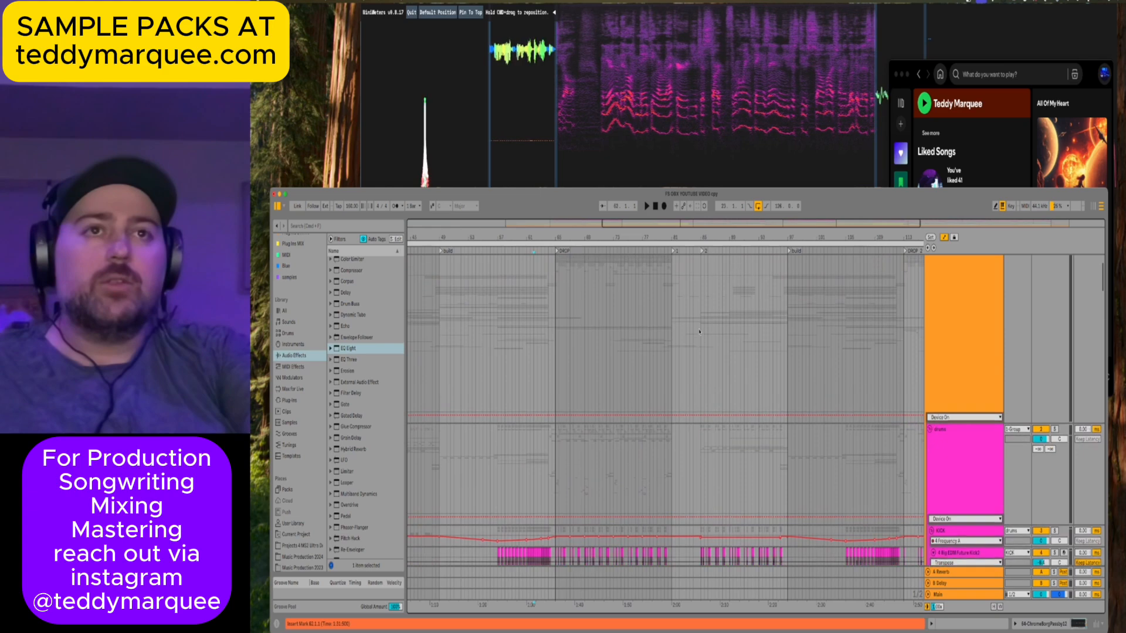
pyautogui.click(946, 380)
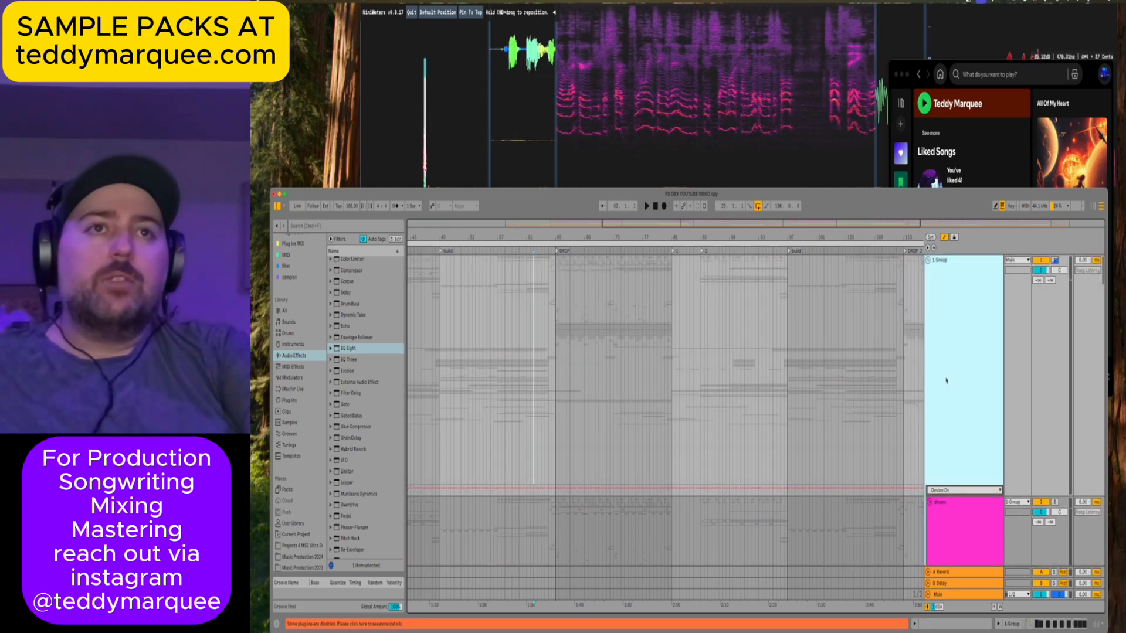
pyautogui.scroll(-20, 944, 358)
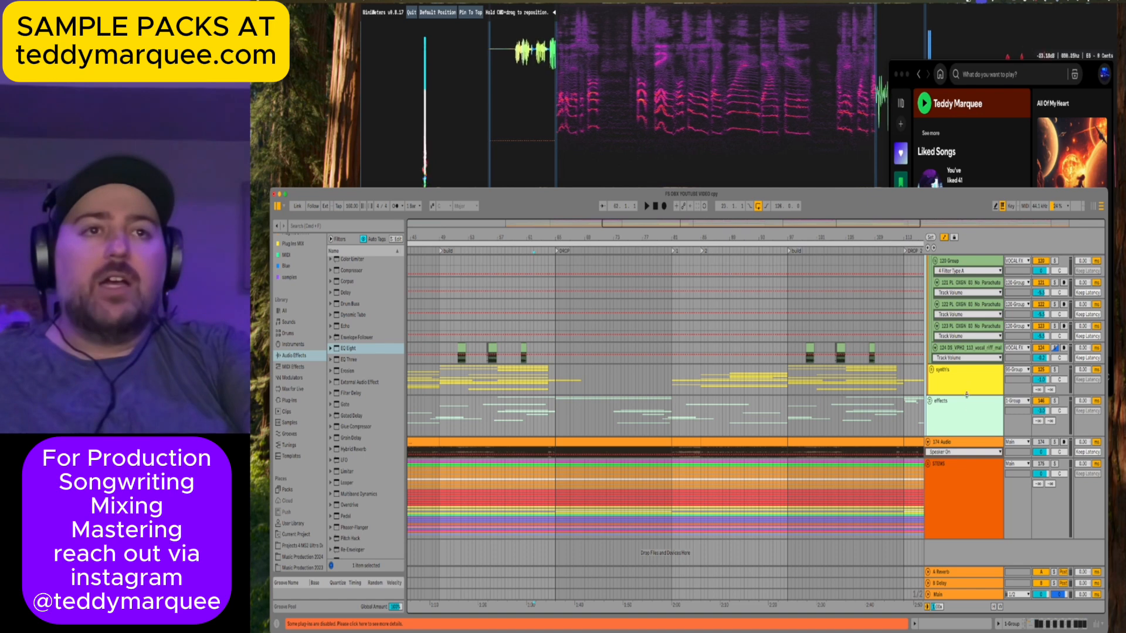
pyautogui.click(977, 413)
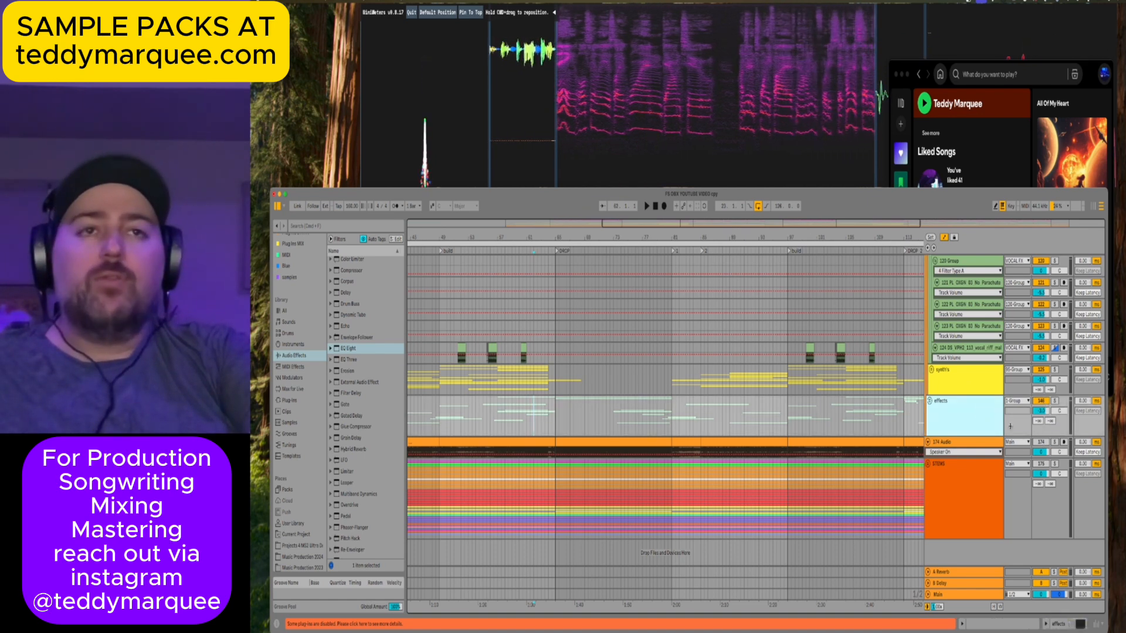
pyautogui.click(967, 465)
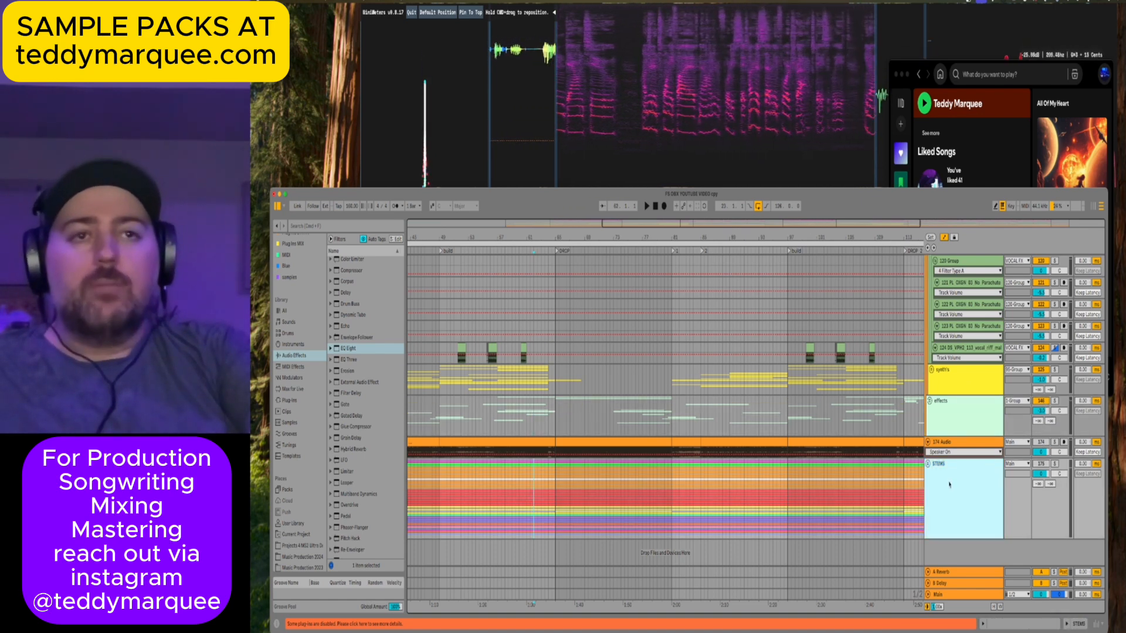
# Return to the drop's fill effects tracks and place the insert marker at the DROP locator on the Glitch Percussion track.
pyautogui.click(929, 464)
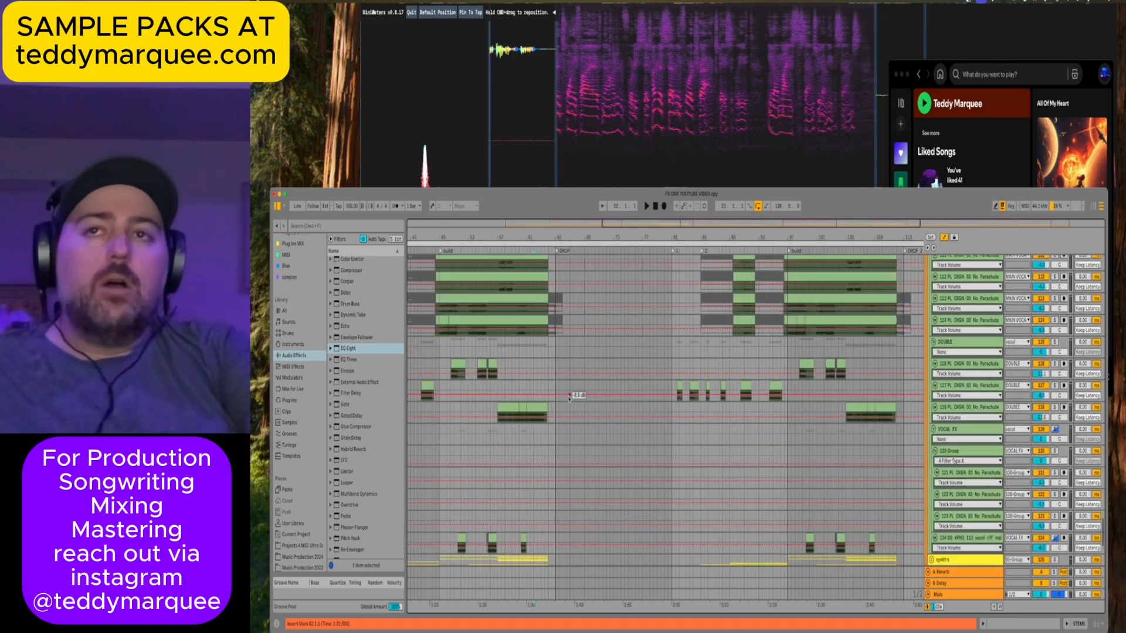
pyautogui.scroll(-10, 569, 399)
pyautogui.press('super+g')
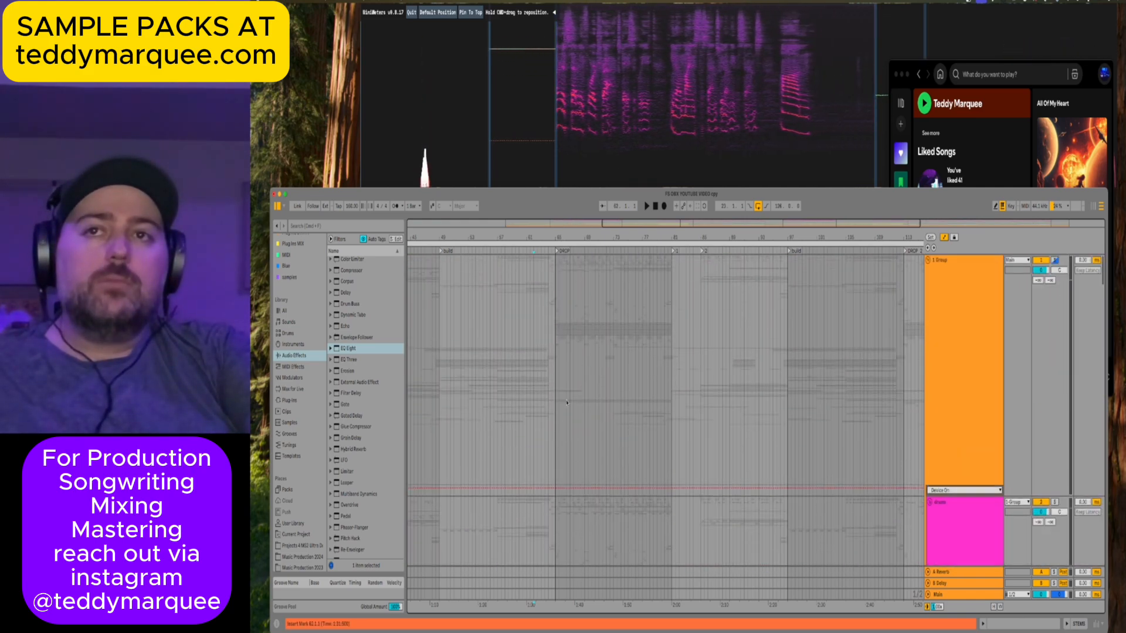
pyautogui.scroll(-10, 566, 402)
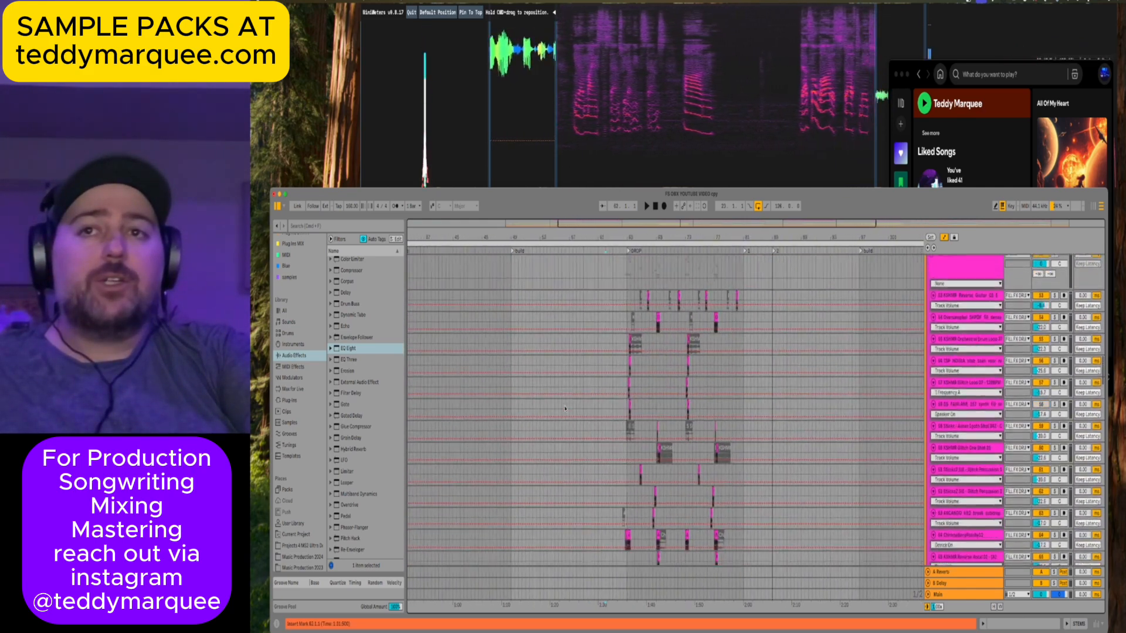
pyautogui.scroll(-5, 565, 409)
pyautogui.click(655, 359)
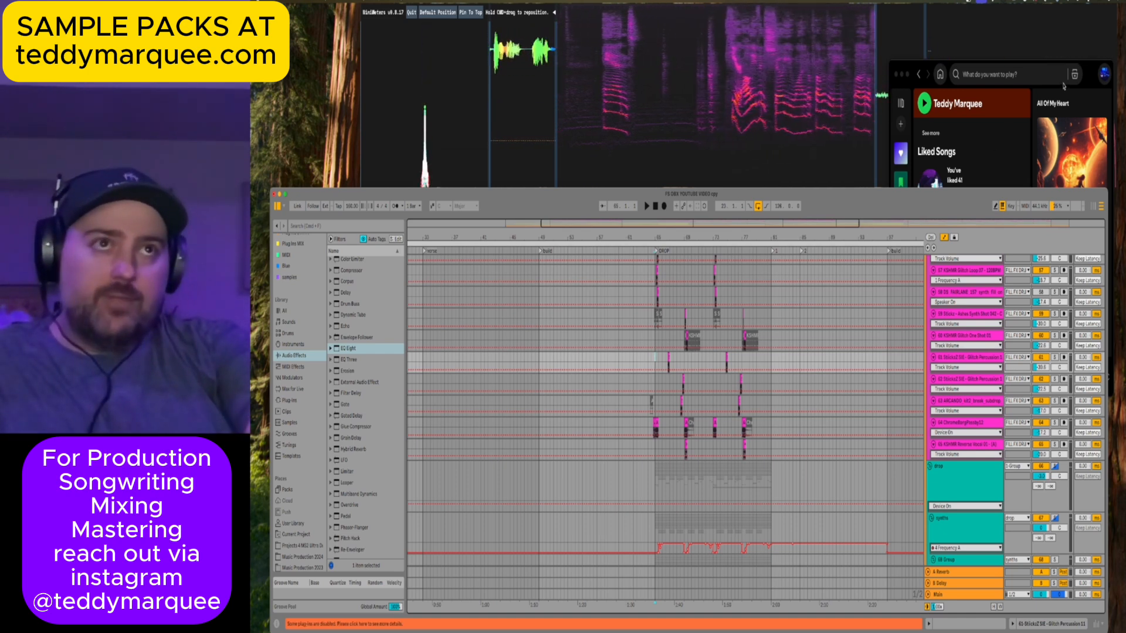
# Switch to Spotify, search for "marshmello friends", and enlarge the Spotify window to show more results.
pyautogui.click(1088, 81)
pyautogui.click(1027, 75)
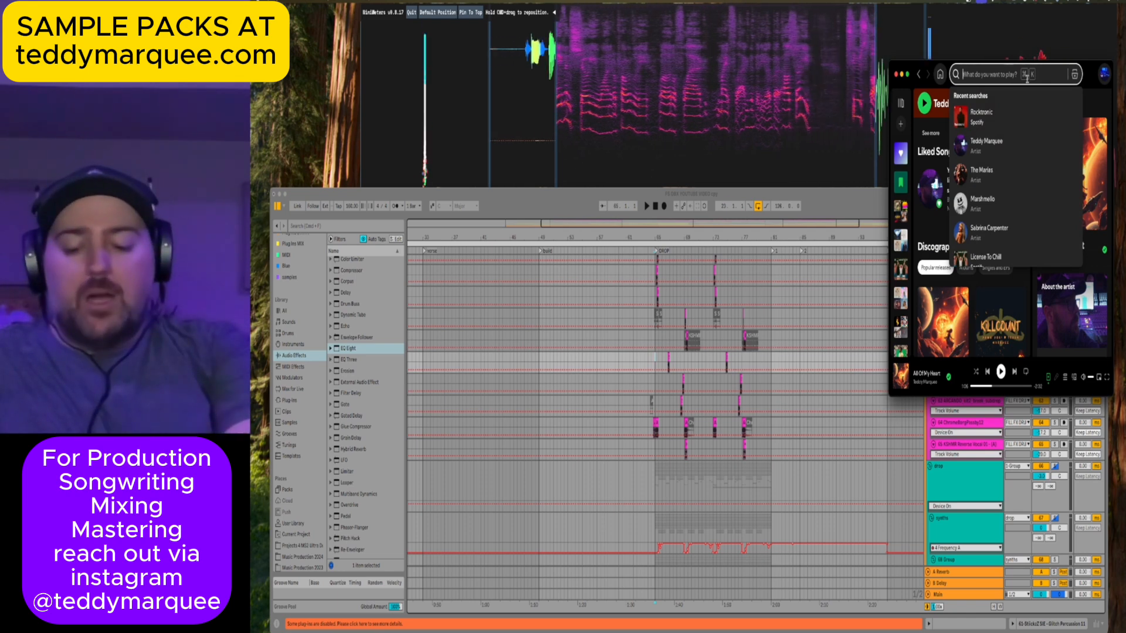
pyautogui.write('marshme')
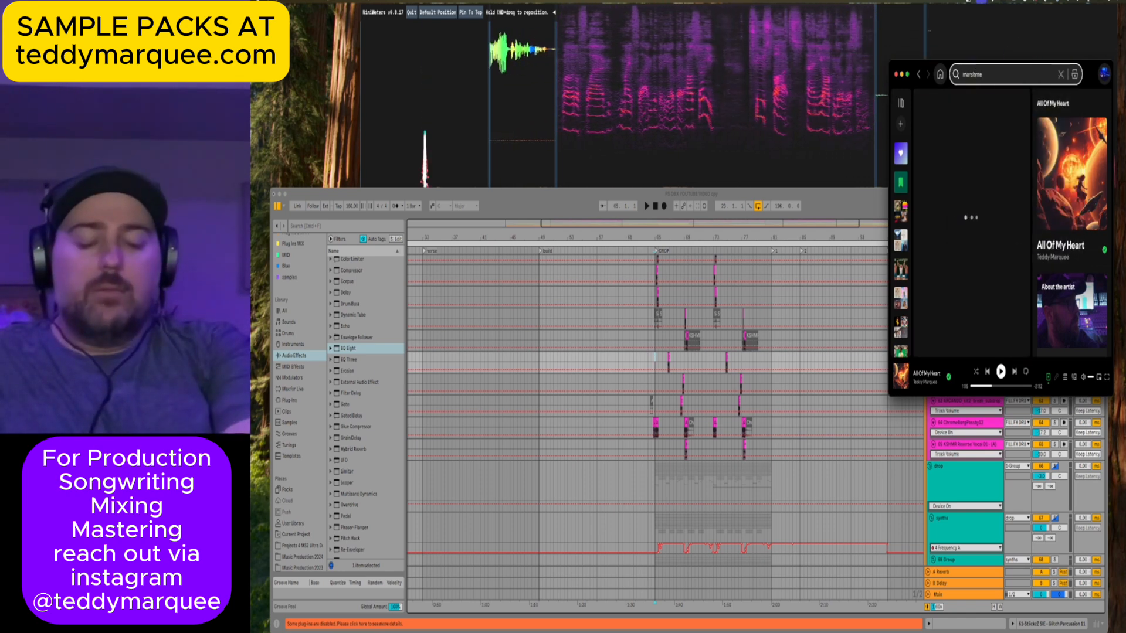
pyautogui.write('llo')
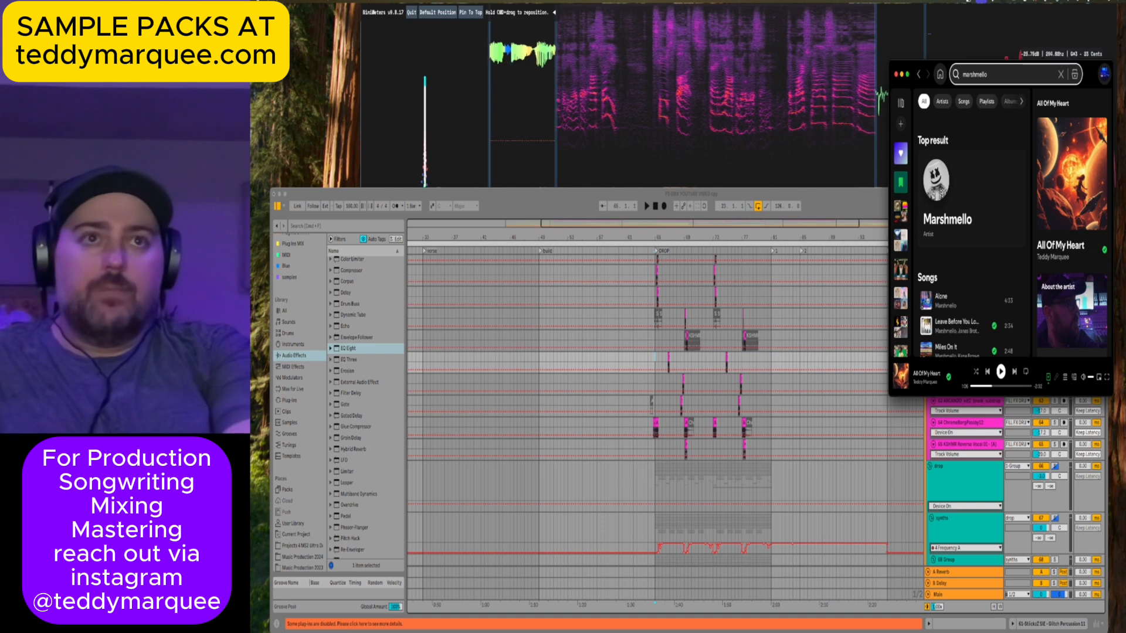
pyautogui.write(' friend')
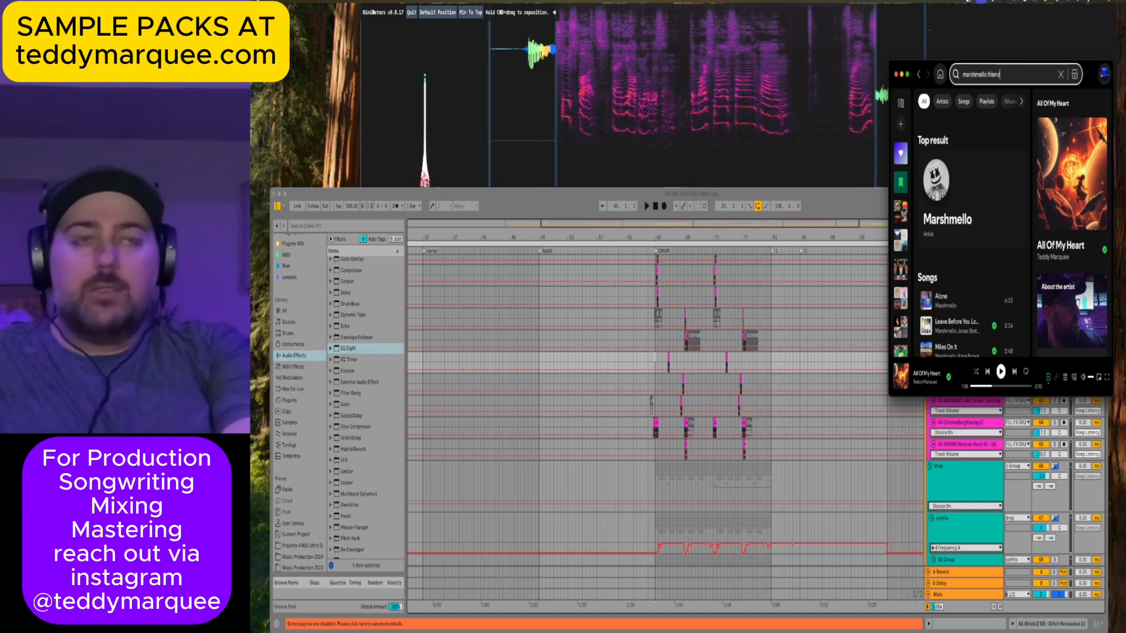
pyautogui.write('s')
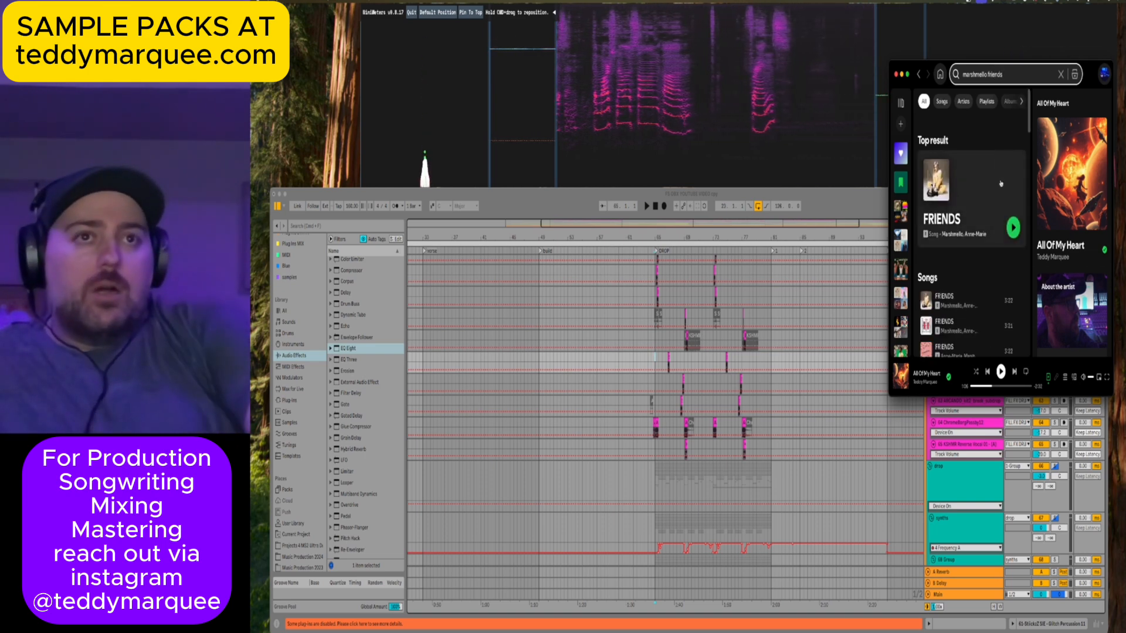
pyautogui.moveTo(888, 397); pyautogui.dragTo(870, 519)
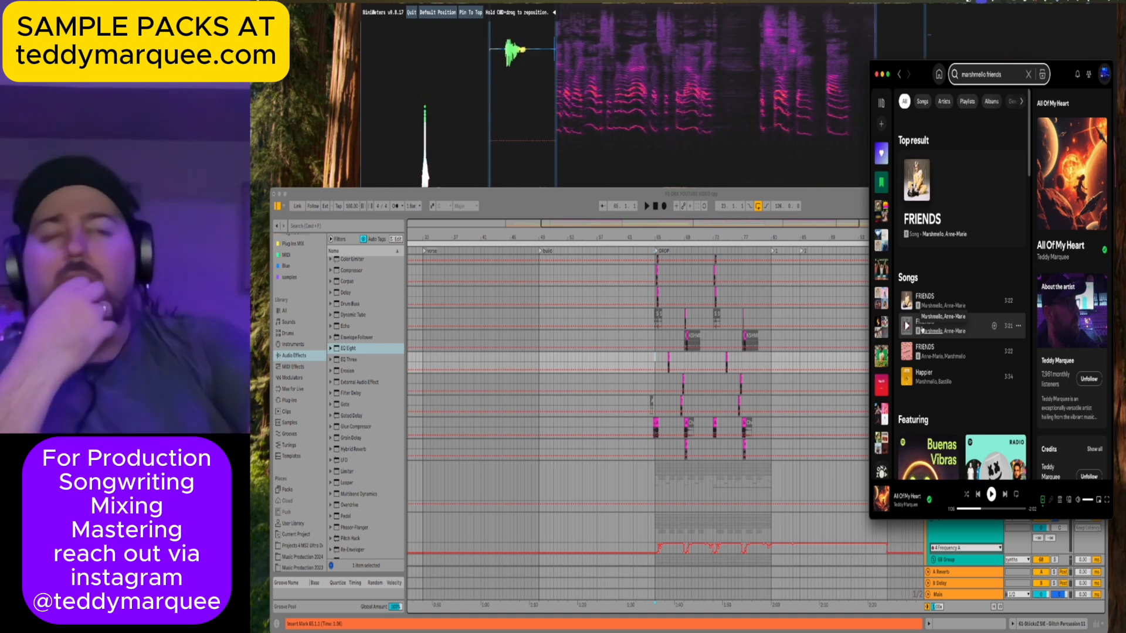
# Search Spotify for "the weekend" and minimize the Spotify window to return to Ableton Live.
pyautogui.tripleClick(1006, 75)
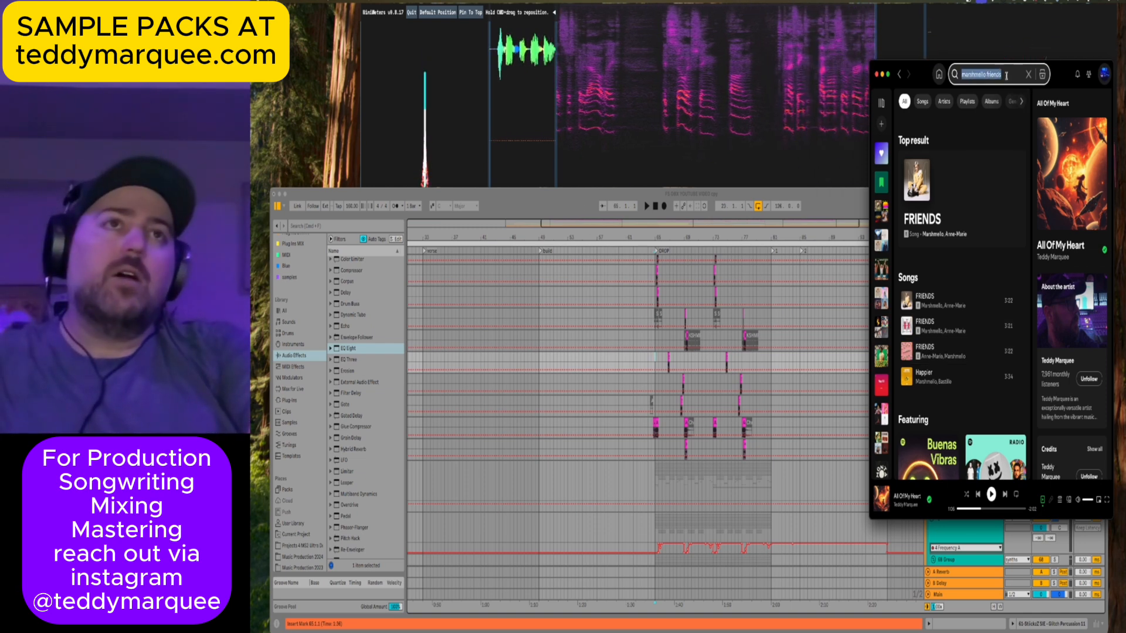
pyautogui.write('the weeke')
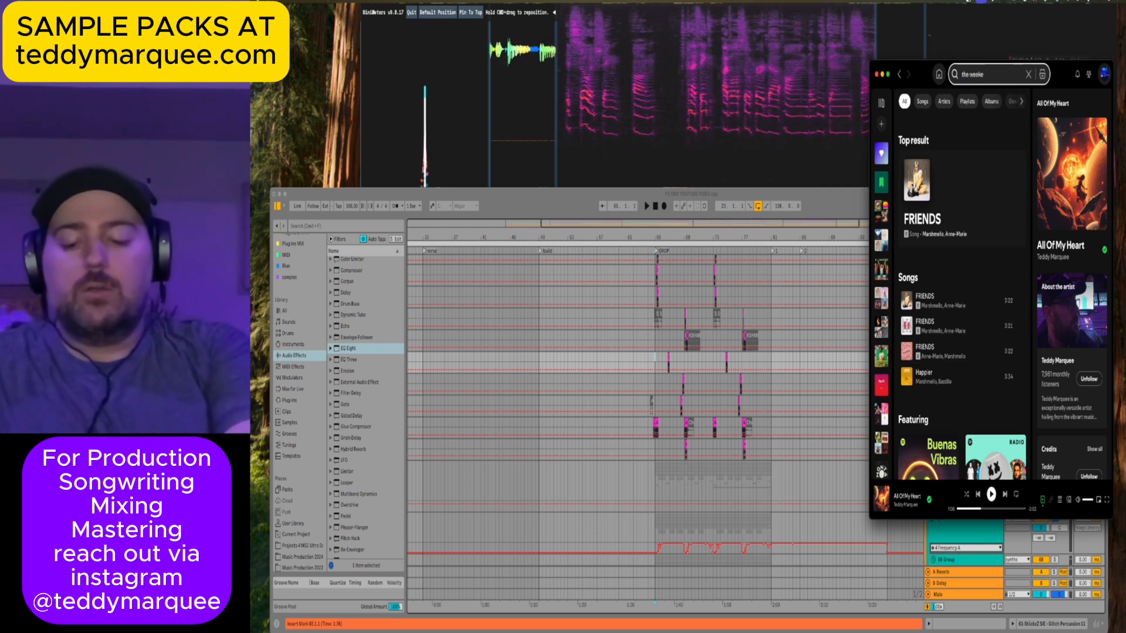
pyautogui.write('nd')
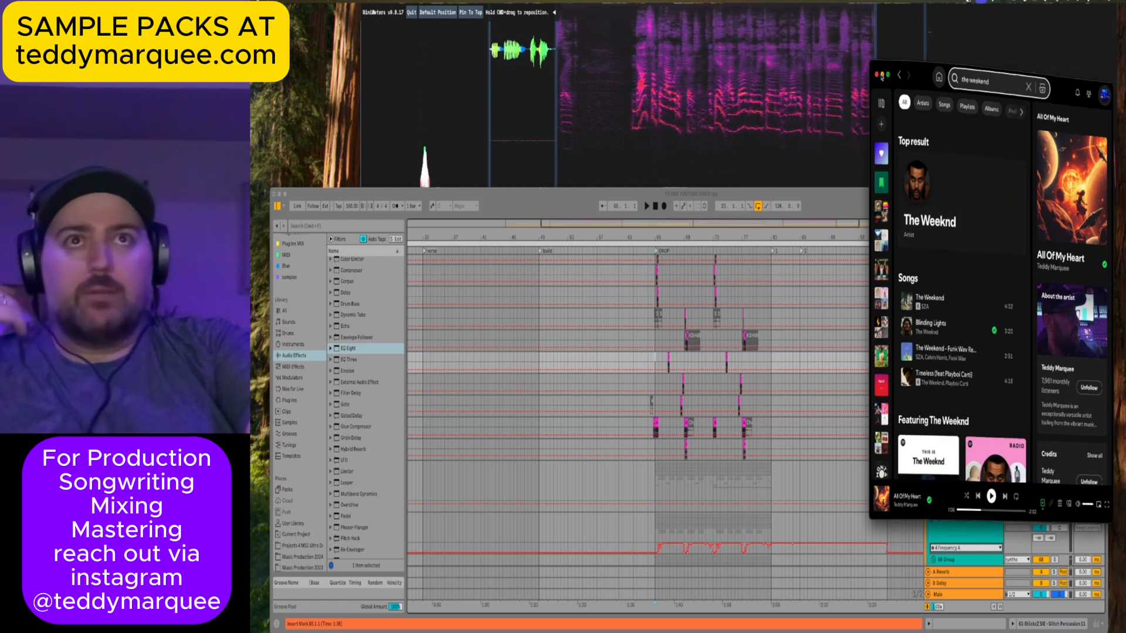
pyautogui.click(881, 75)
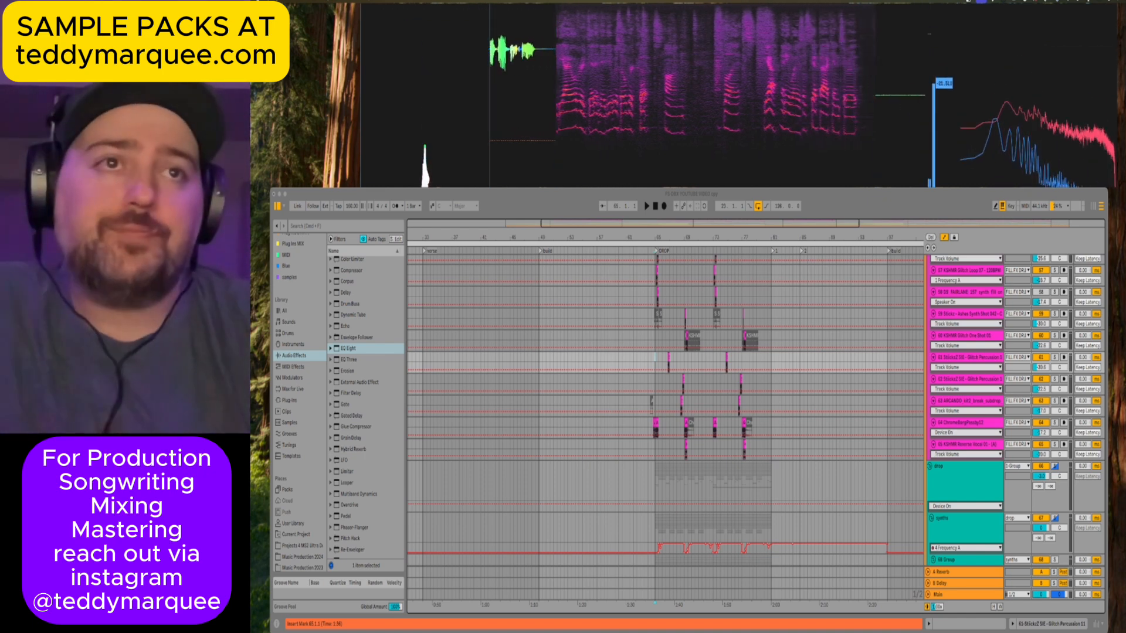
# Examine the tracks around the start of the drop, covering the predrop fill, fill effects, drop synths and build drums.
pyautogui.click(655, 357)
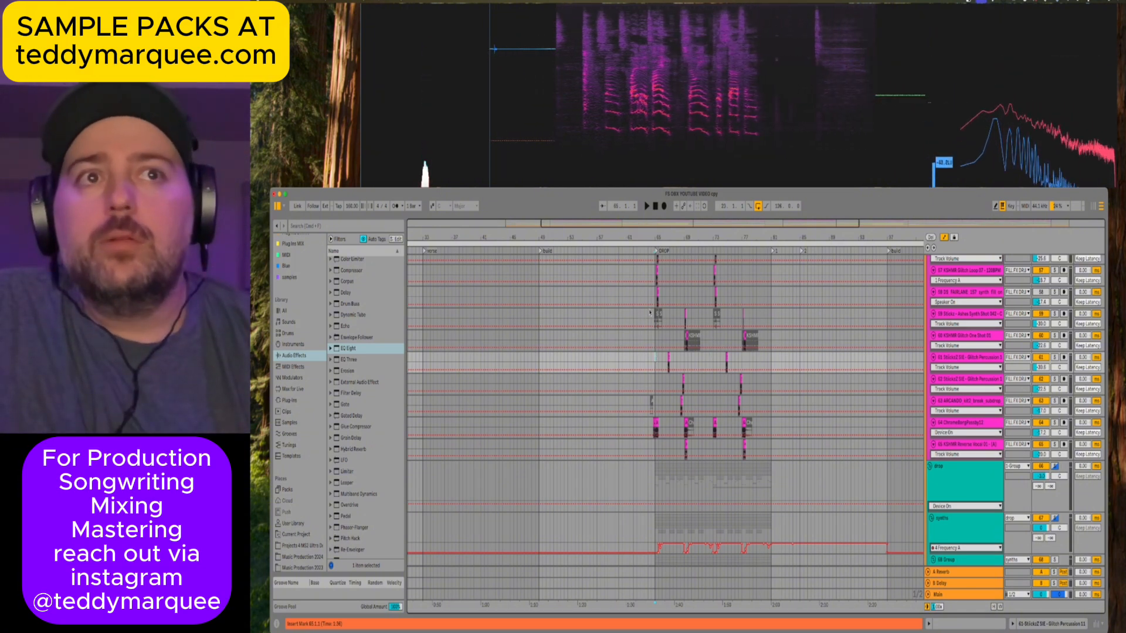
pyautogui.scroll(8, 650, 313)
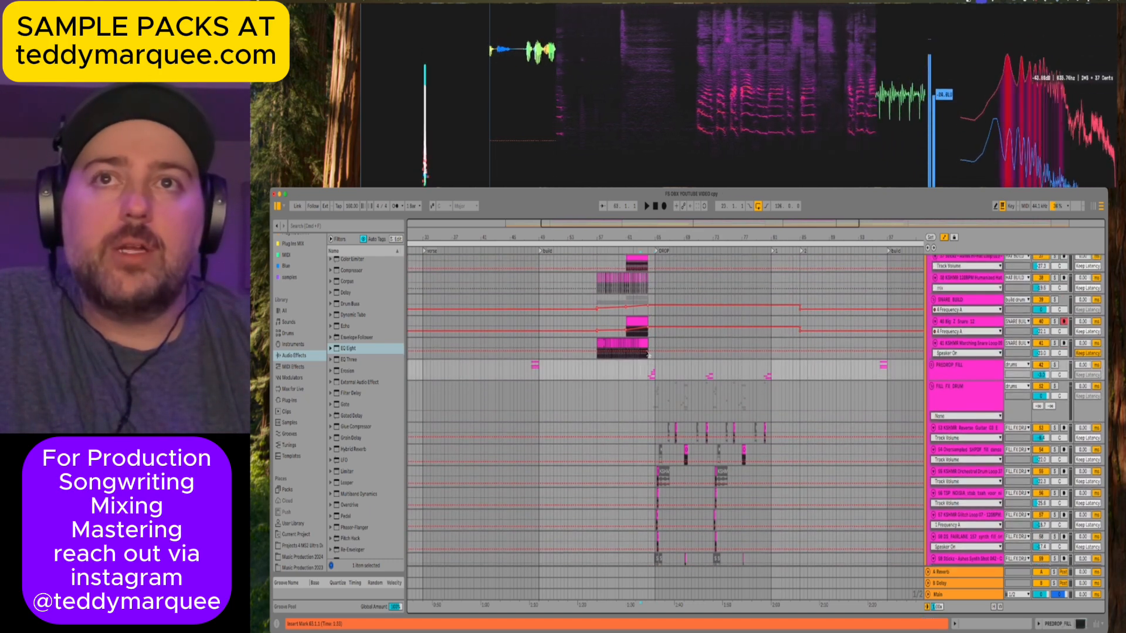
pyautogui.scroll(-10, 642, 369)
pyautogui.scroll(-5, 647, 355)
pyautogui.hscroll(2, 647, 354)
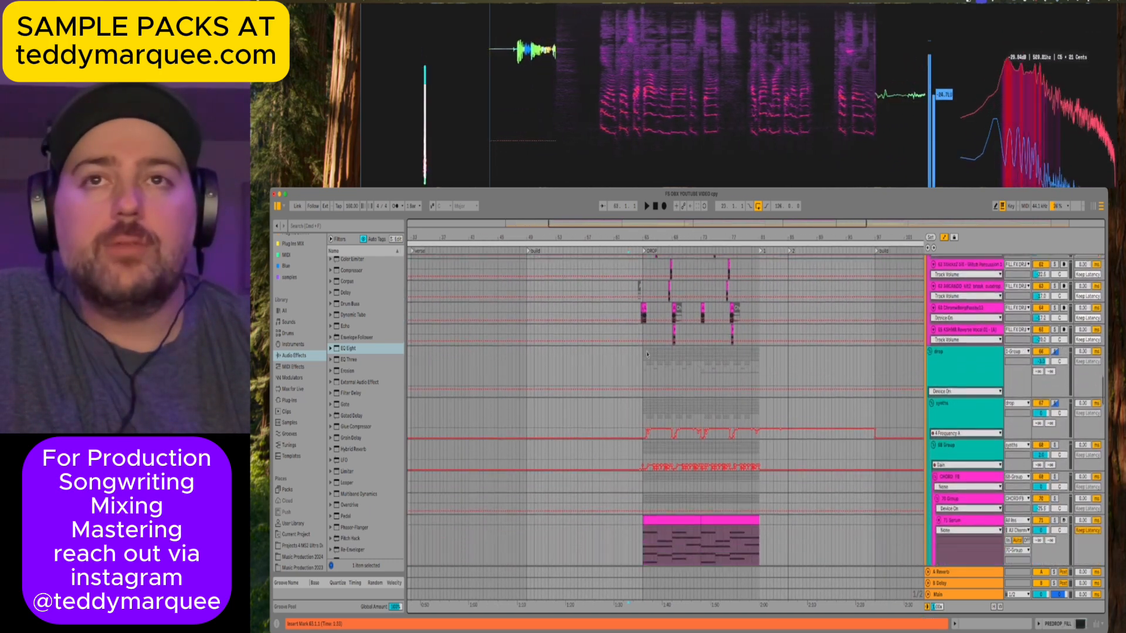
pyautogui.click(628, 335)
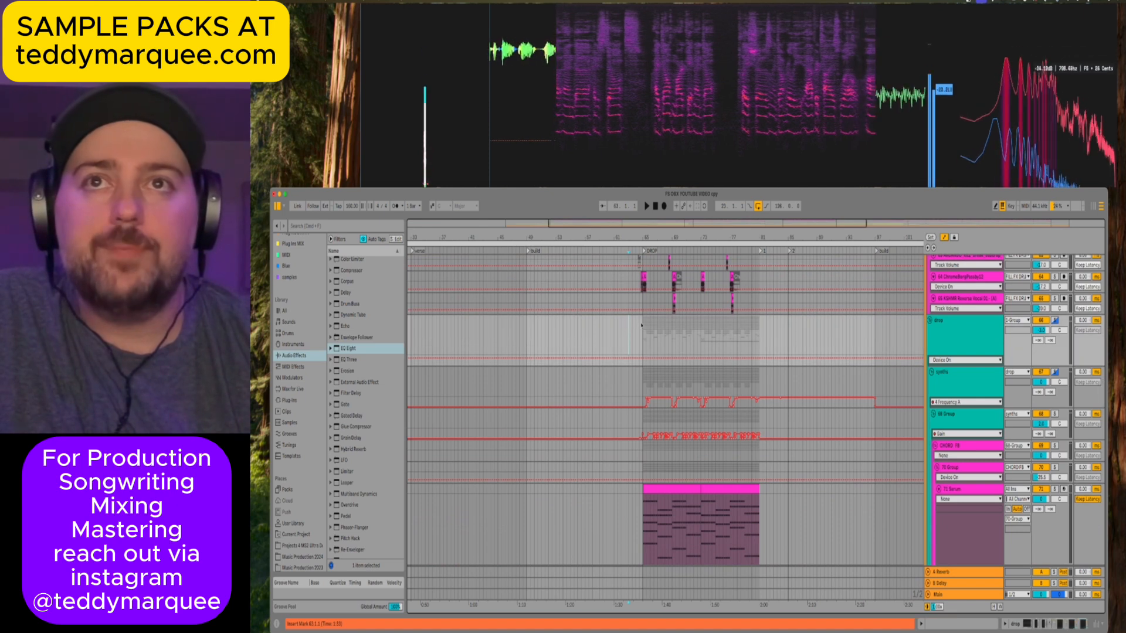
pyautogui.scroll(-5, 648, 320)
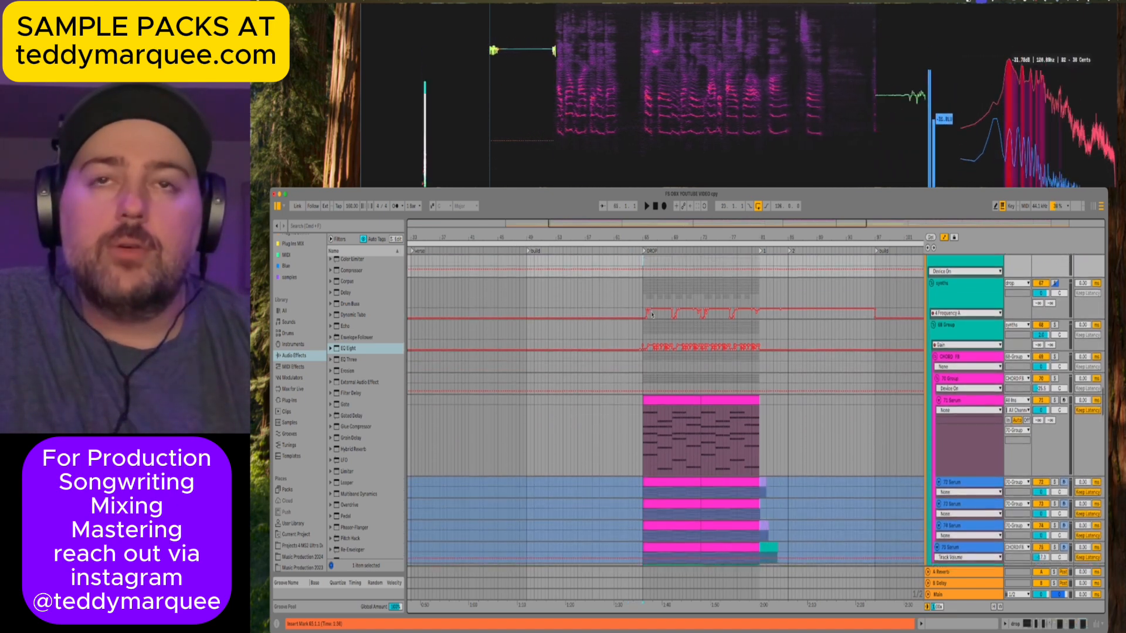
pyautogui.scroll(10, 653, 314)
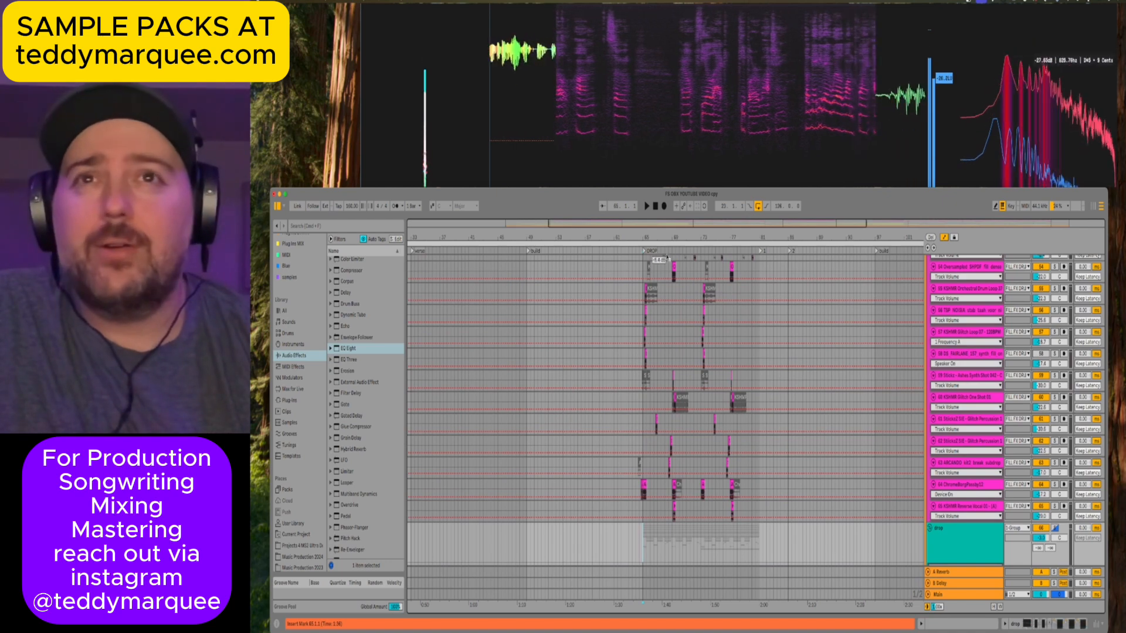
pyautogui.moveTo(667, 226); pyautogui.dragTo(708, 364)
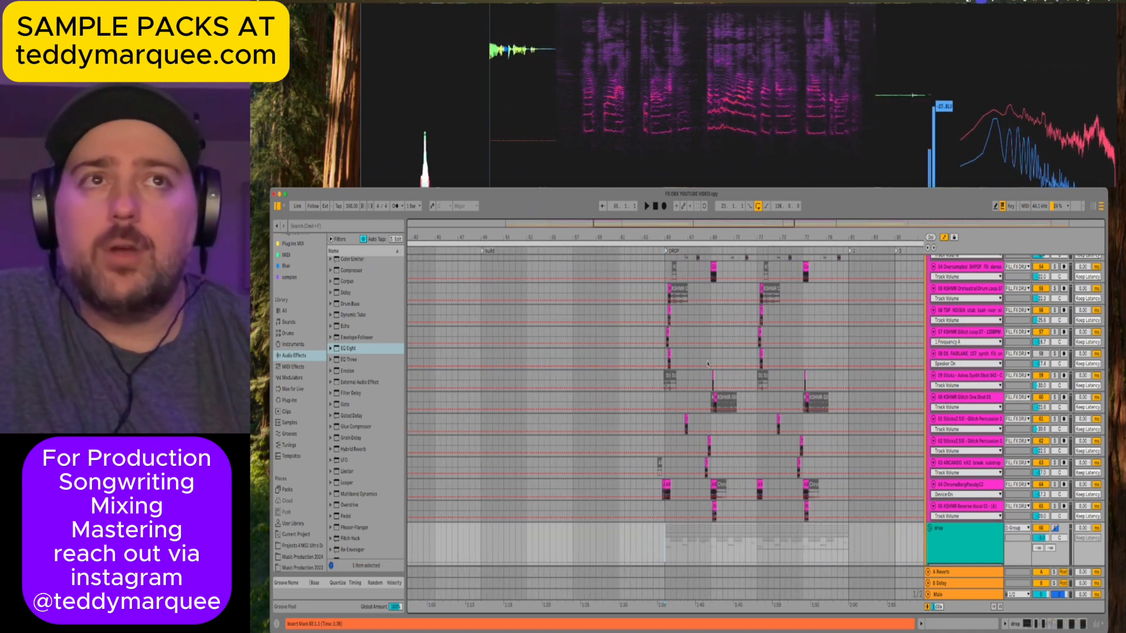
pyautogui.scroll(5, 707, 364)
pyautogui.scroll(15, 708, 364)
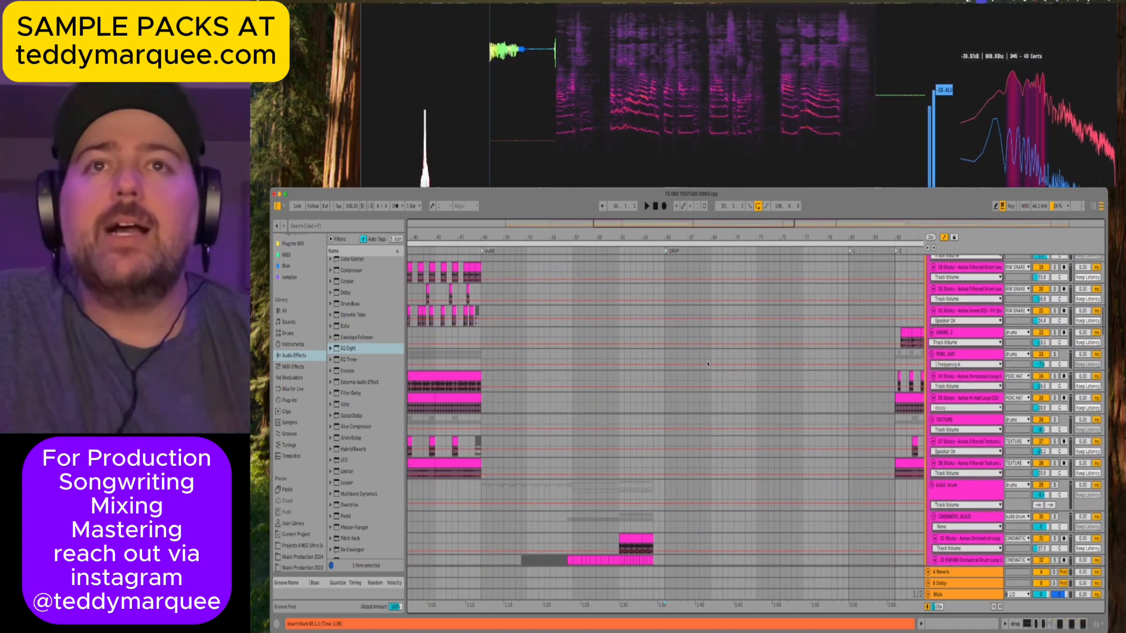
# Solo the HAT_CYMBAL group and play it at the drop.
pyautogui.scroll(-6, 707, 364)
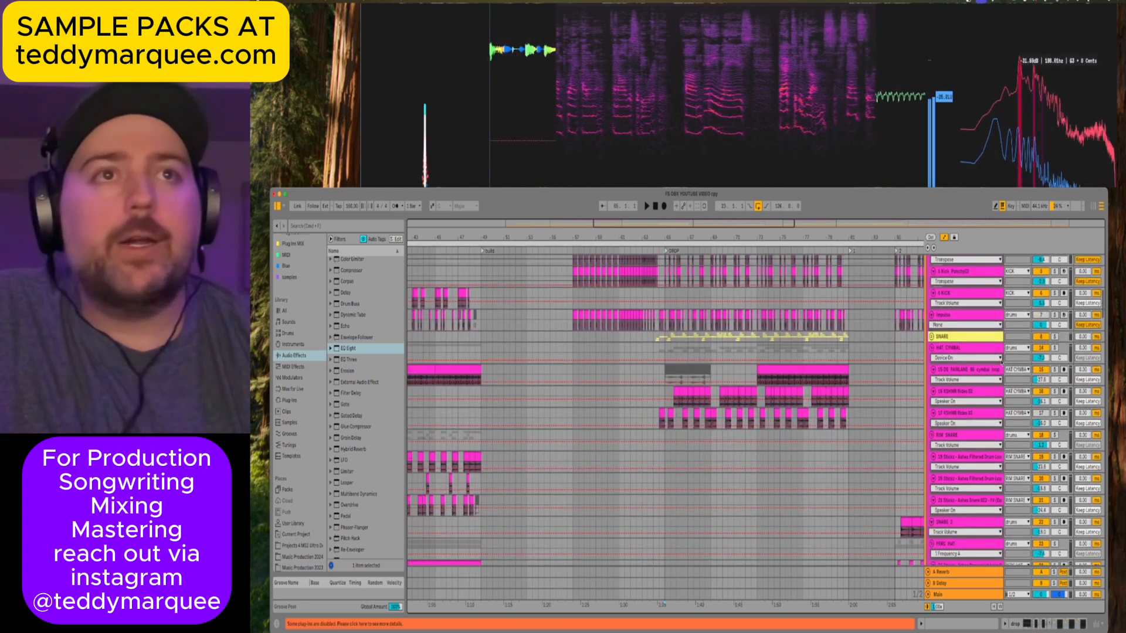
pyautogui.click(973, 351)
pyautogui.click(1055, 348)
pyautogui.press('space')
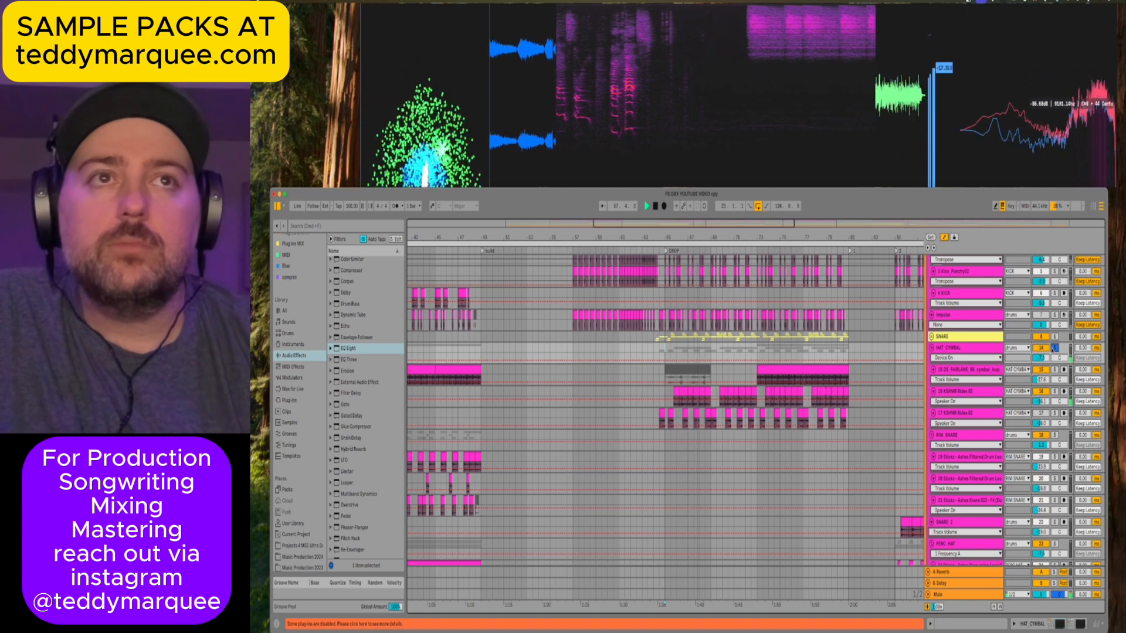
# Inspect the effects on the 16 KSHMR Rides 02 track, HAT_CYMBAL group and FAIRLANE cymbal loop track, and play the loop from bar 73.
pyautogui.click(985, 392)
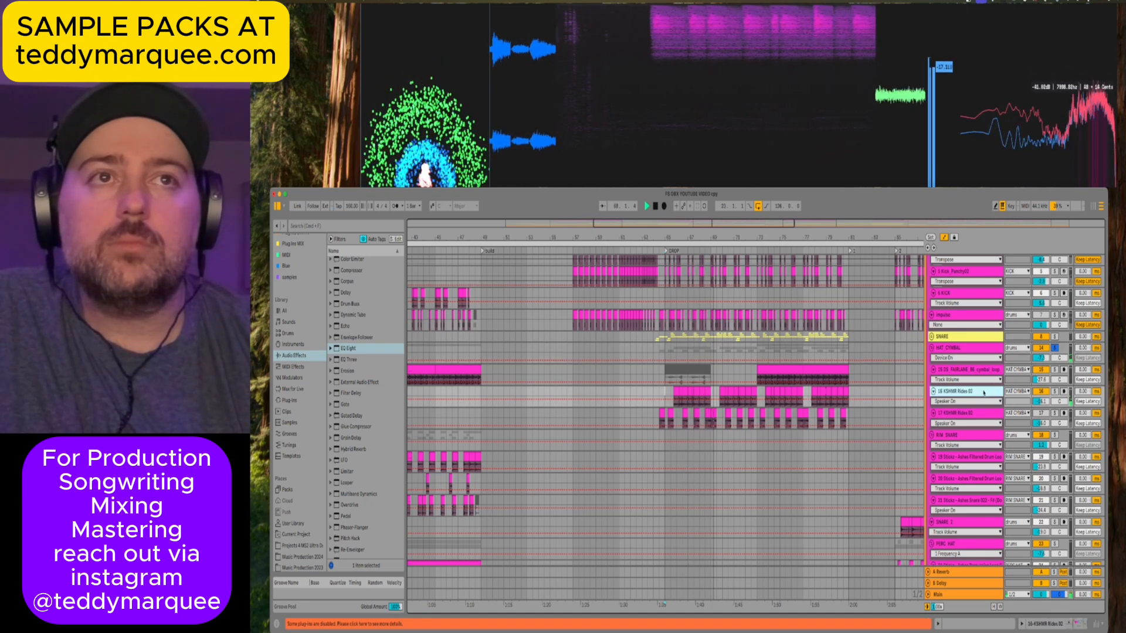
pyautogui.doubleClick(962, 354)
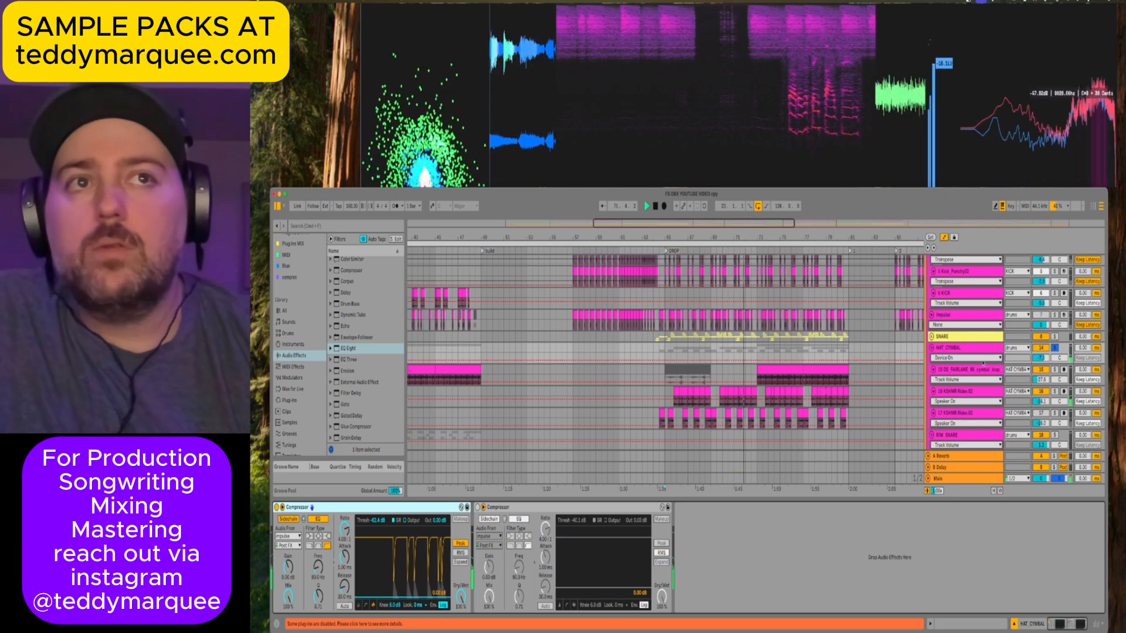
pyautogui.click(982, 370)
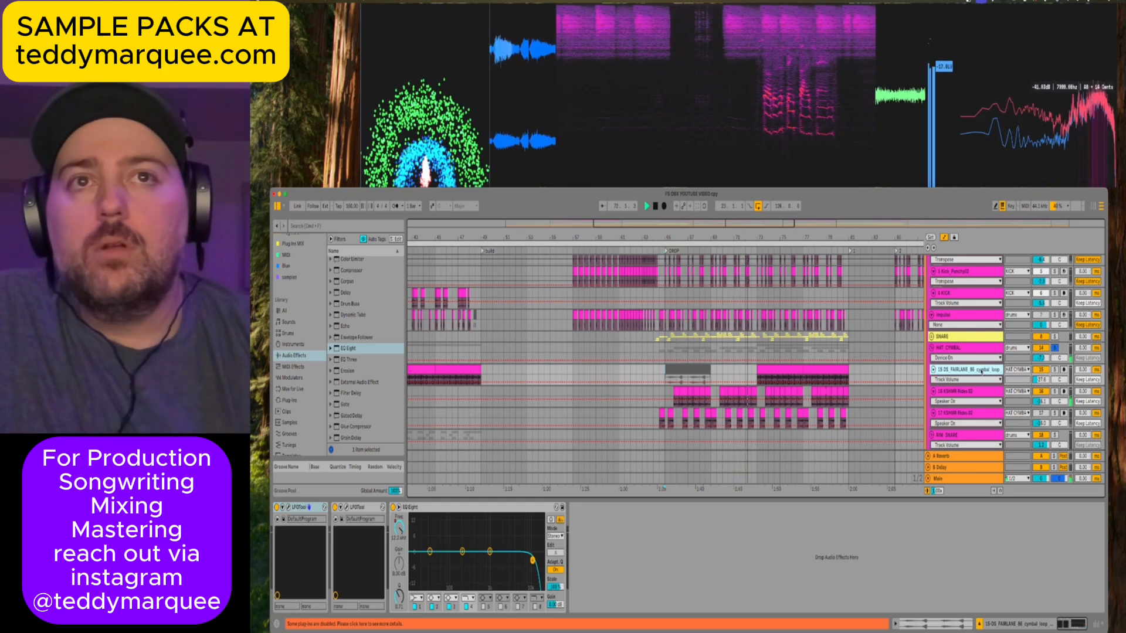
pyautogui.click(773, 367)
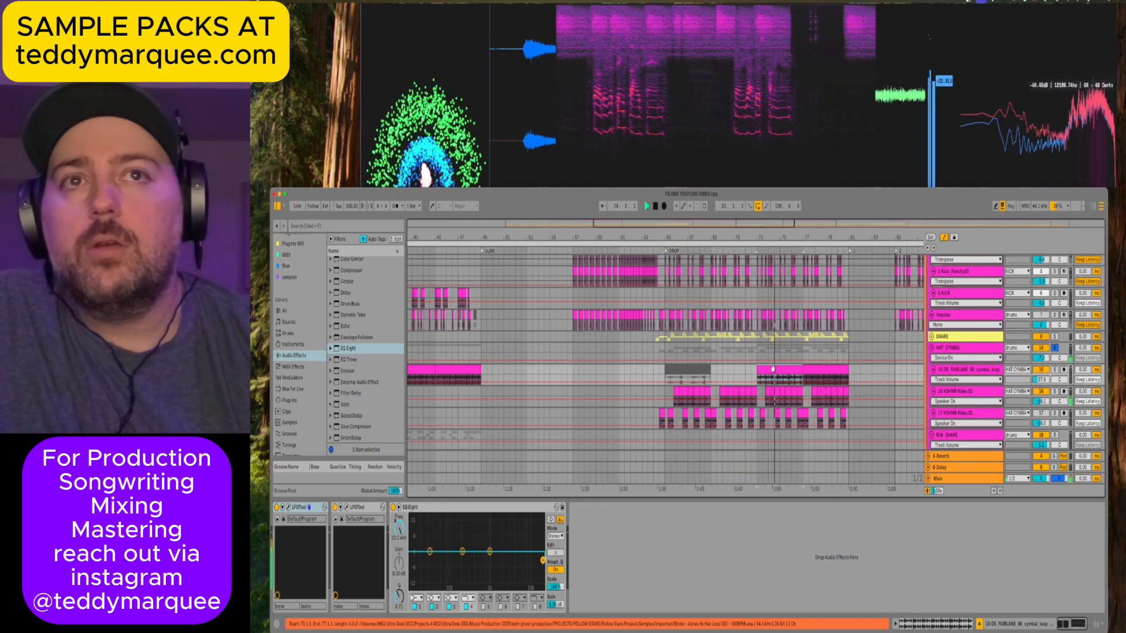
pyautogui.press('space')
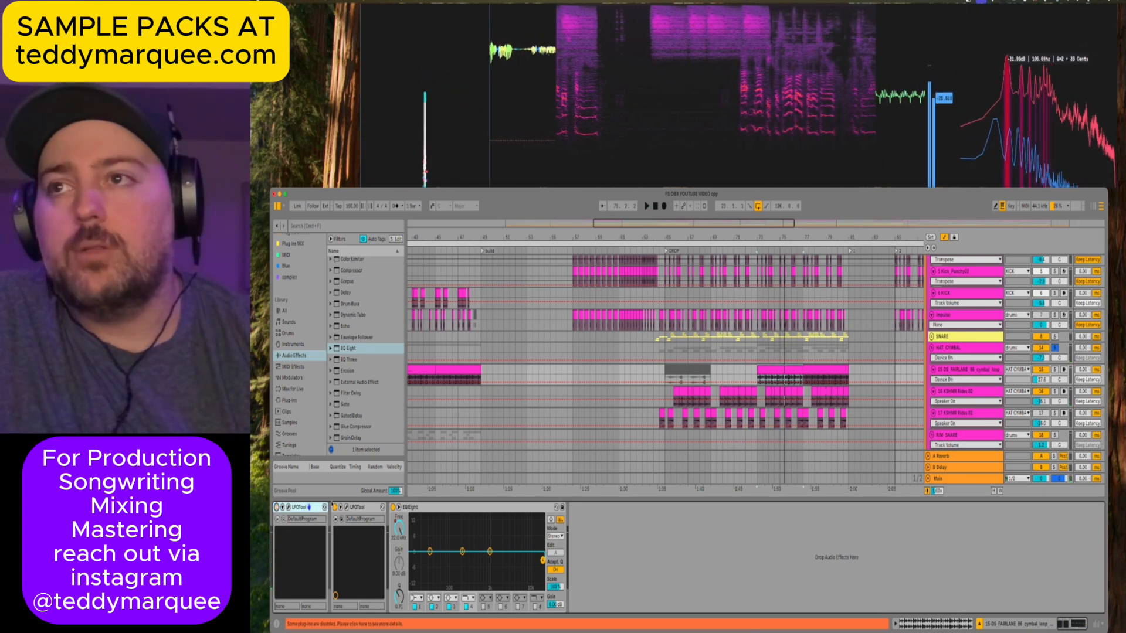
# Play the FAIRLANE cymbal loop in the full mix from bar 73 and from its clip at bar 41, comparing its LFOTool sidechain on and off.
pyautogui.press('space')
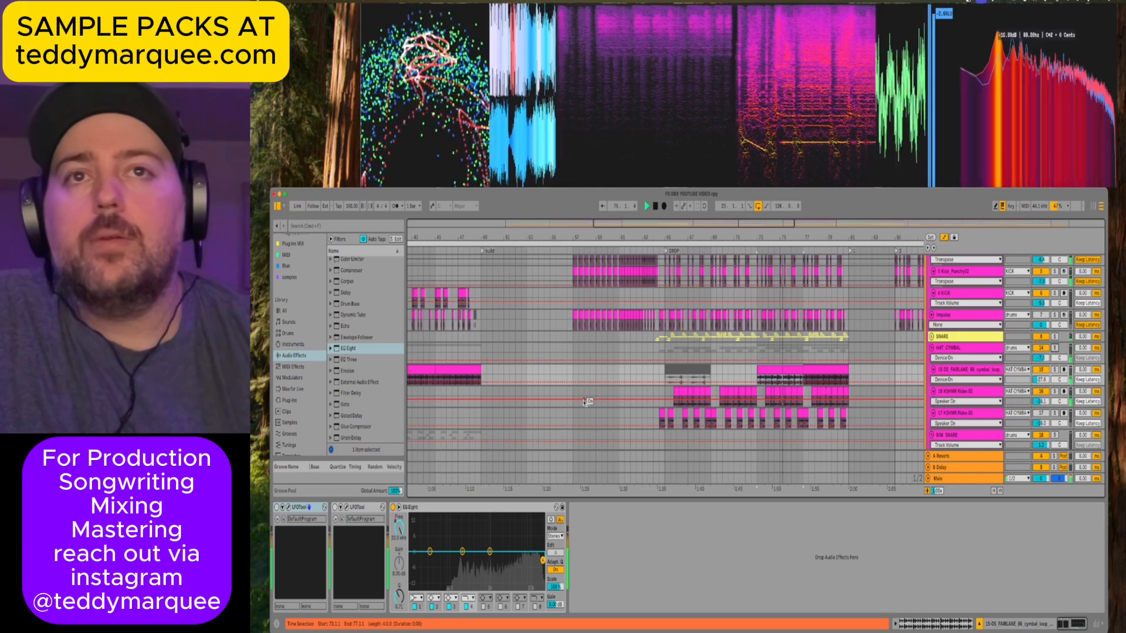
pyautogui.click(278, 595)
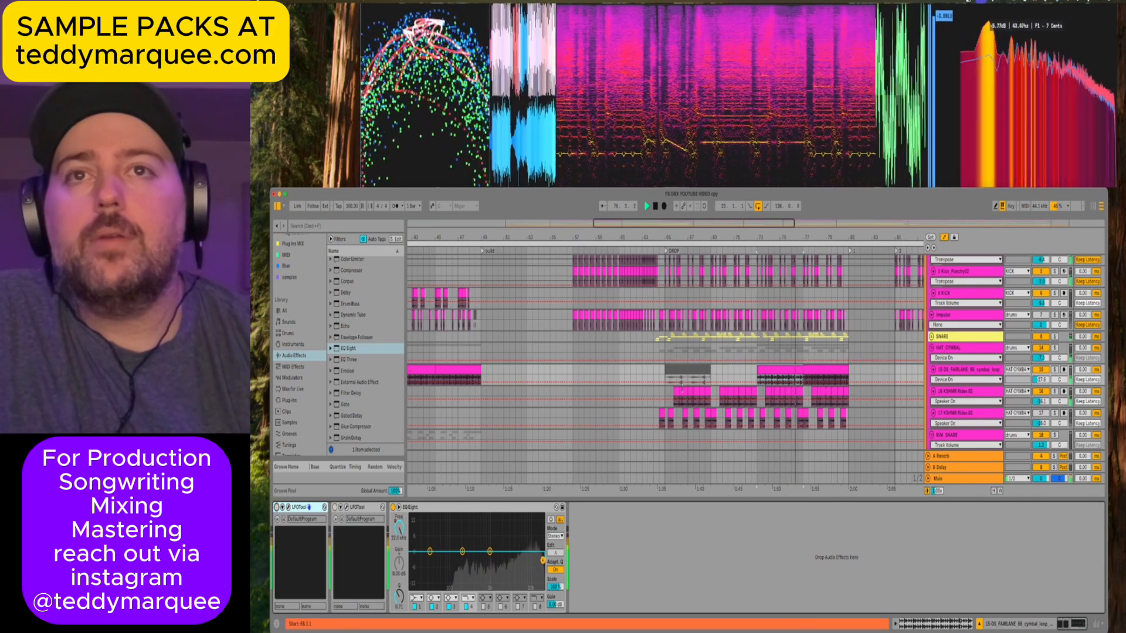
pyautogui.hscroll(-3, 467, 380)
pyautogui.click(467, 380)
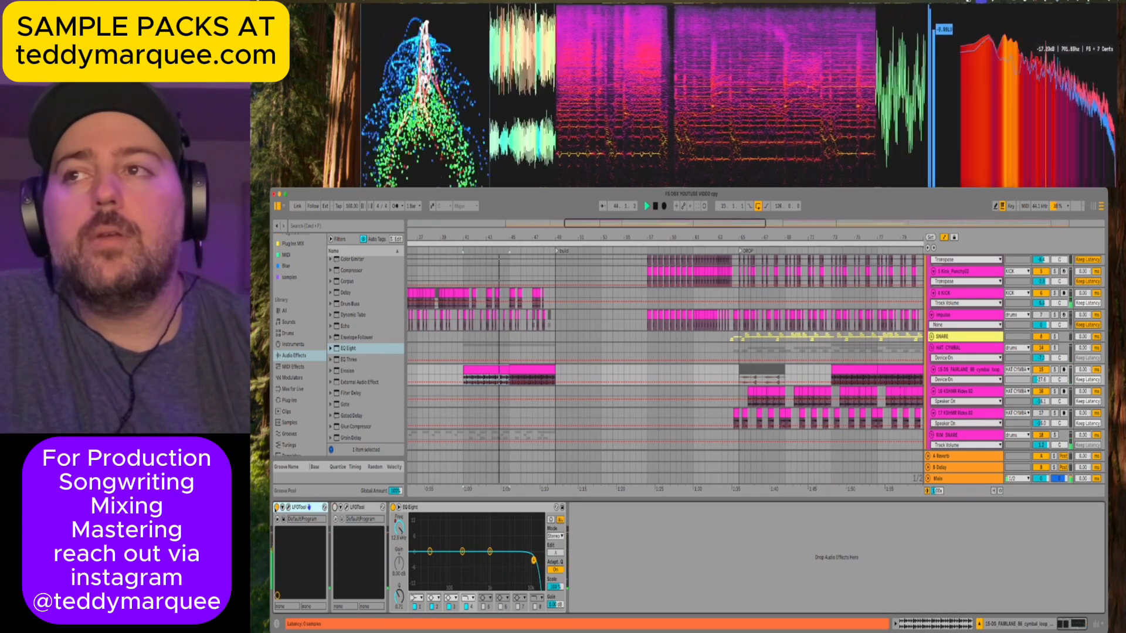
# View the cymbal loop's LFOTool curve, dismissing the demo notice, and audition the loop clips at the drop and bar 73 before closing the plug-in.
pyautogui.hscroll(10, 816, 368)
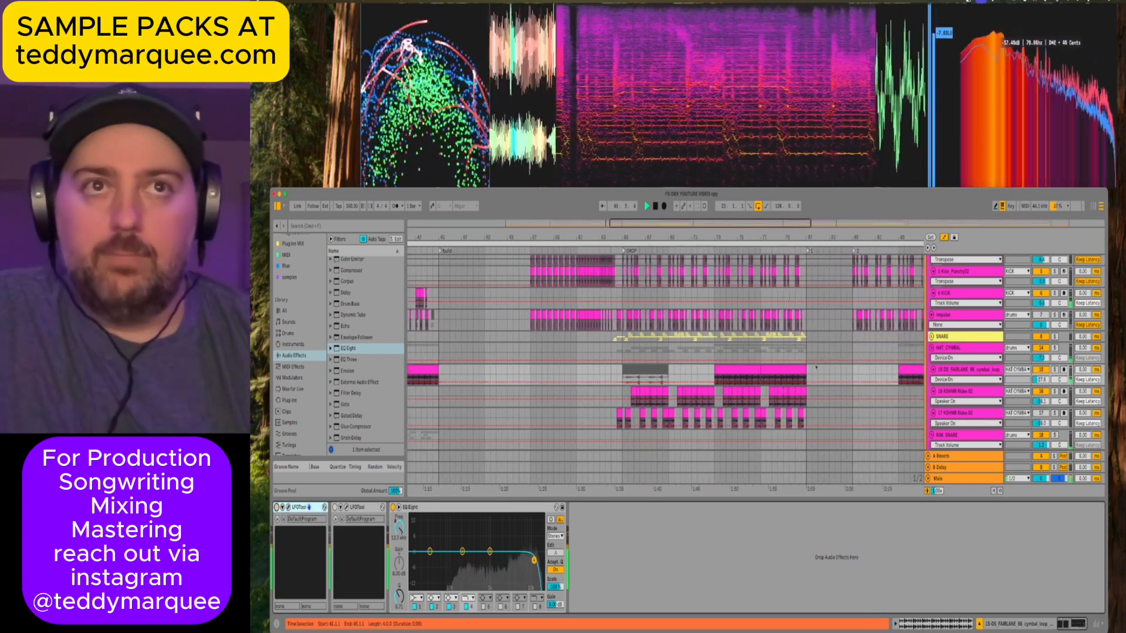
pyautogui.press('space')
pyautogui.click(623, 371)
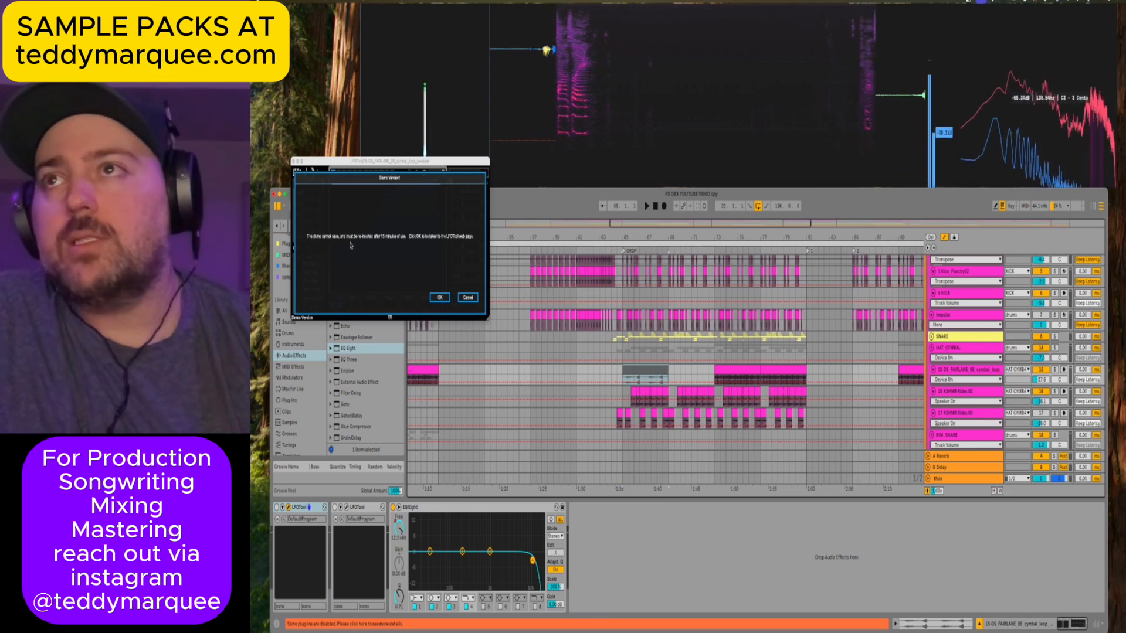
pyautogui.click(438, 298)
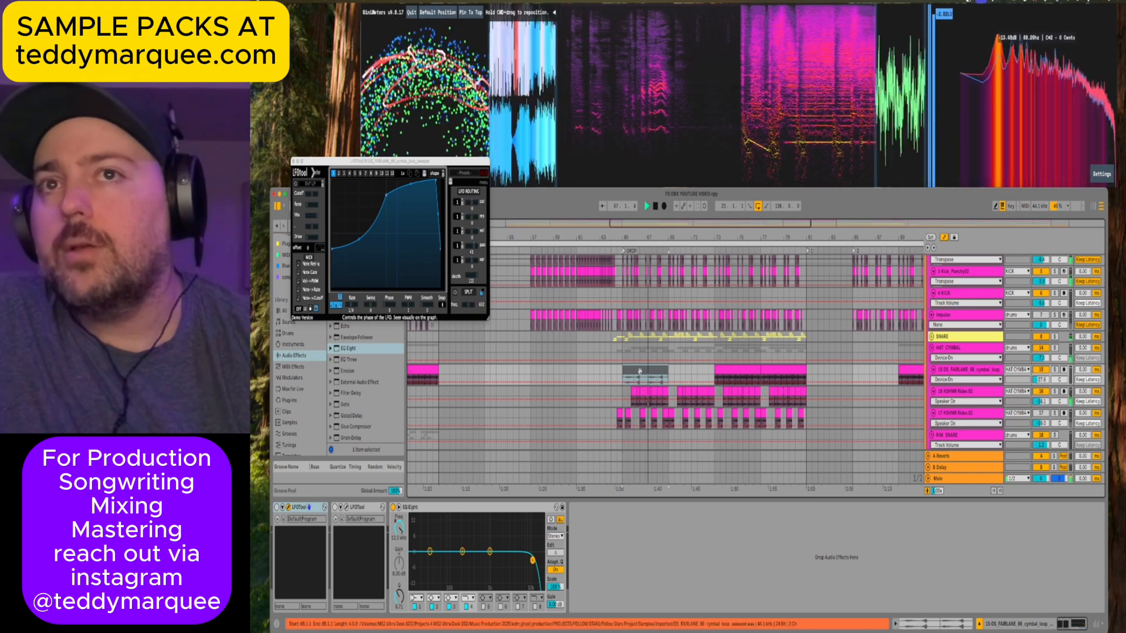
pyautogui.click(730, 369)
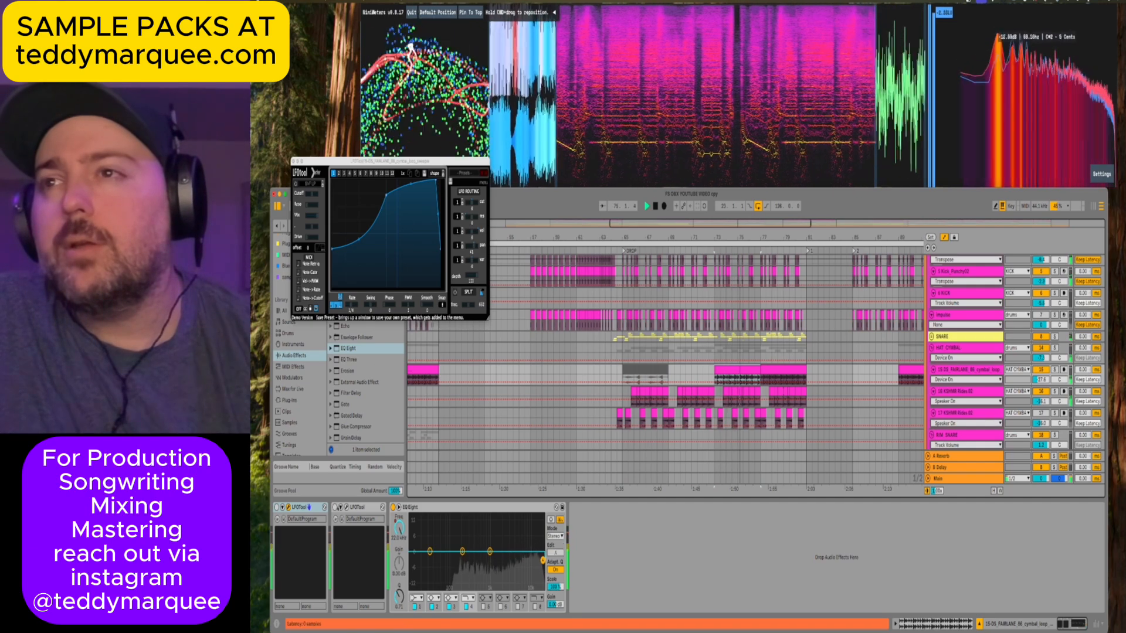
pyautogui.click(289, 507)
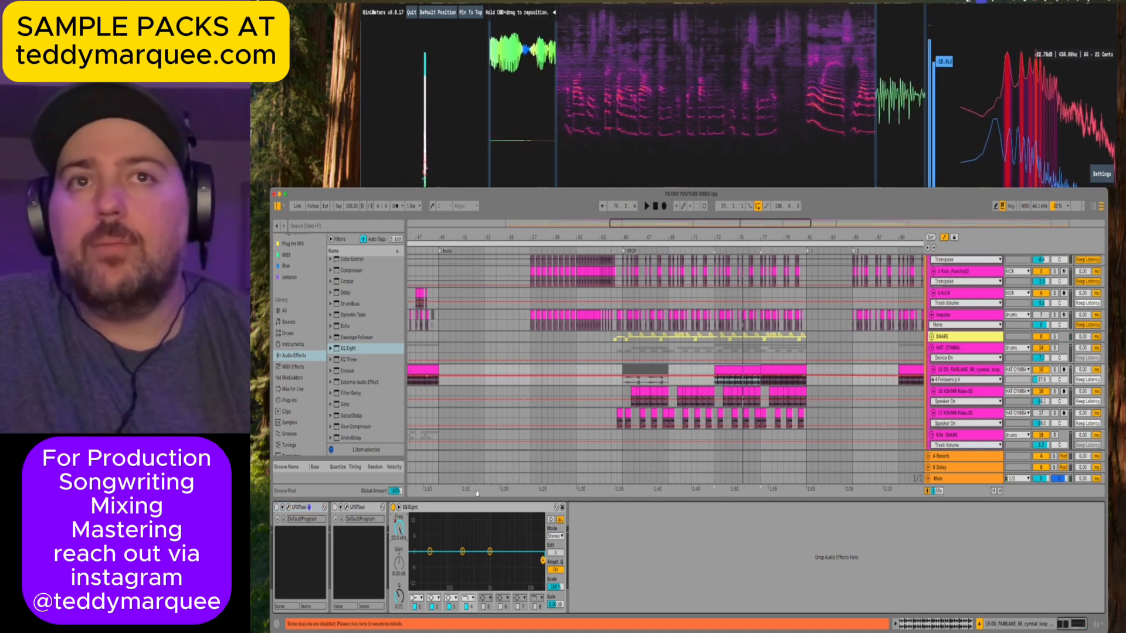
# Play the drop from bar 73 and solo the 16 KSHMR Rides 02 track to hear it alone.
pyautogui.hscroll(-10, 763, 365)
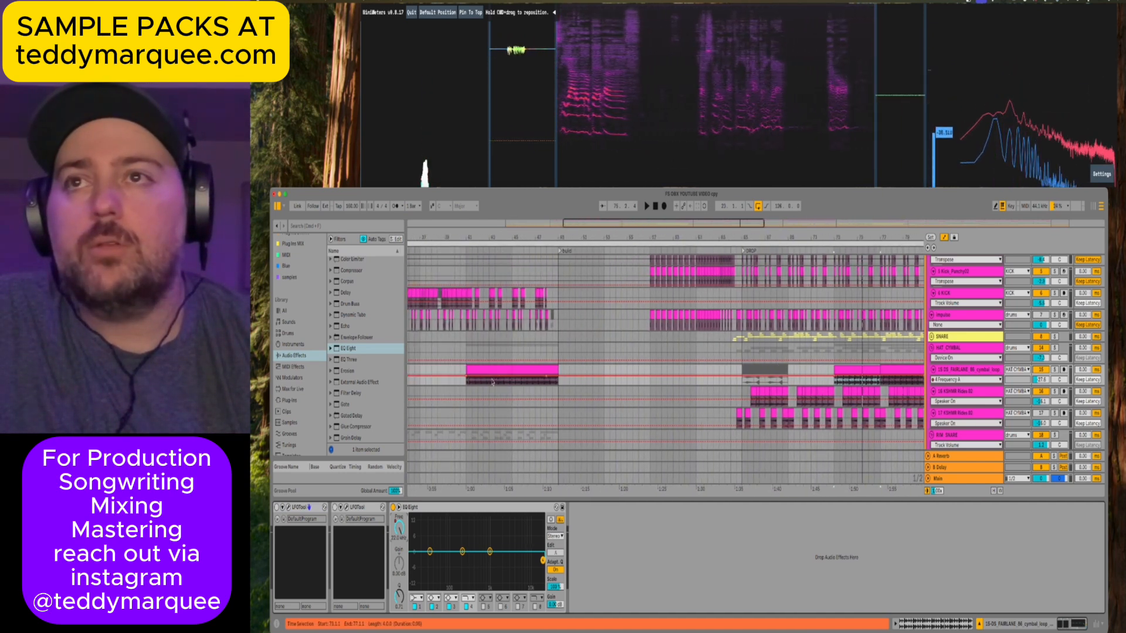
pyautogui.hscroll(5, 491, 382)
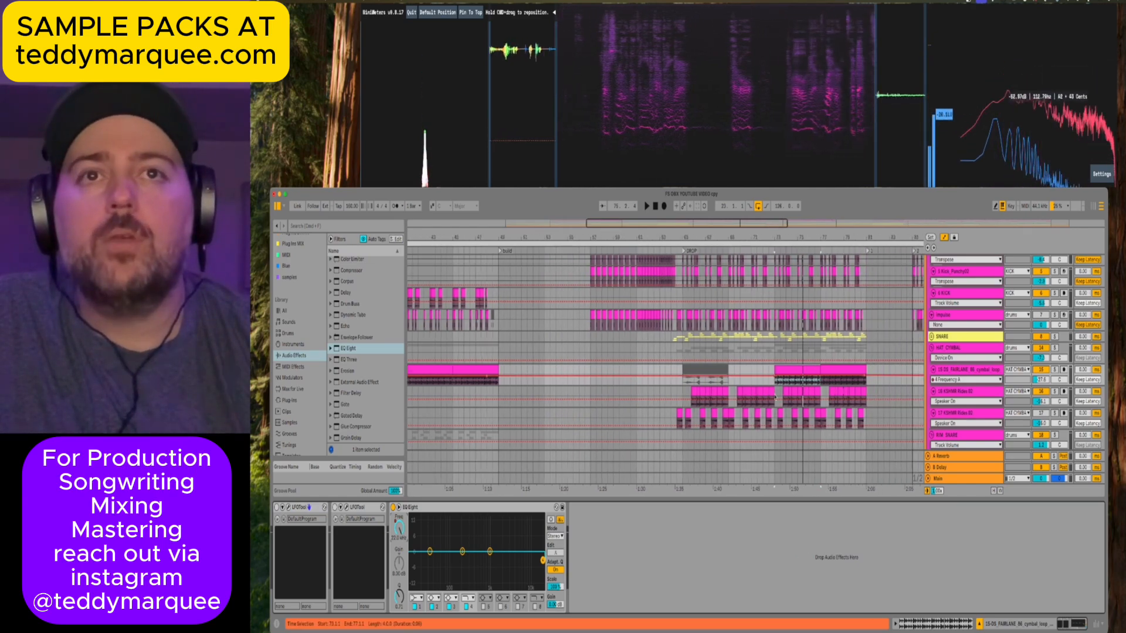
pyautogui.click(776, 399)
pyautogui.click(795, 393)
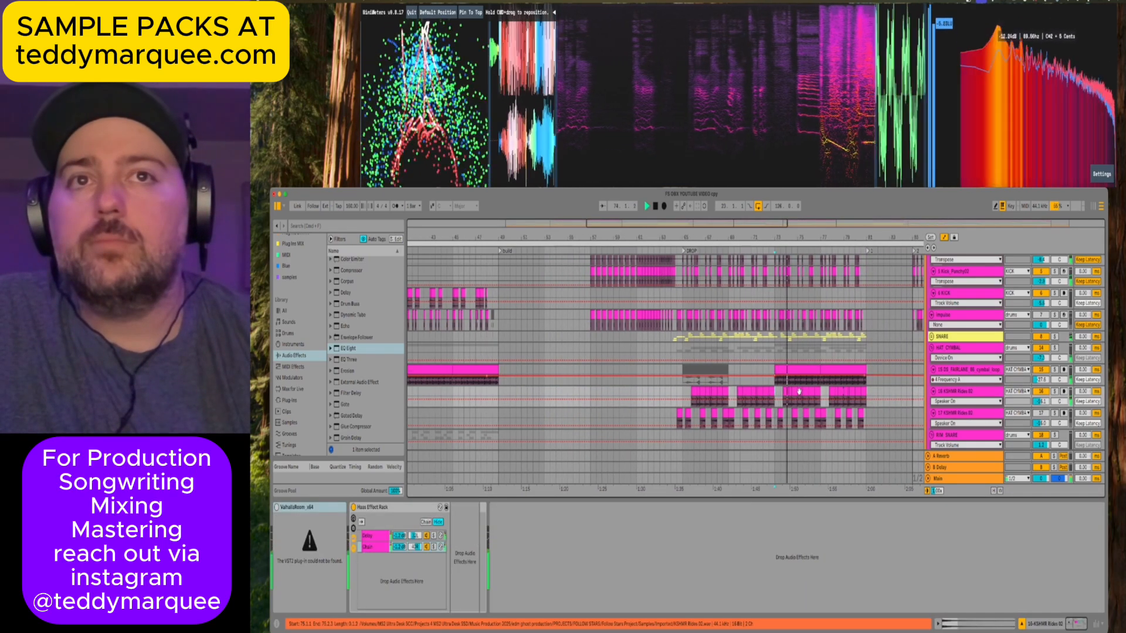
pyautogui.click(1055, 391)
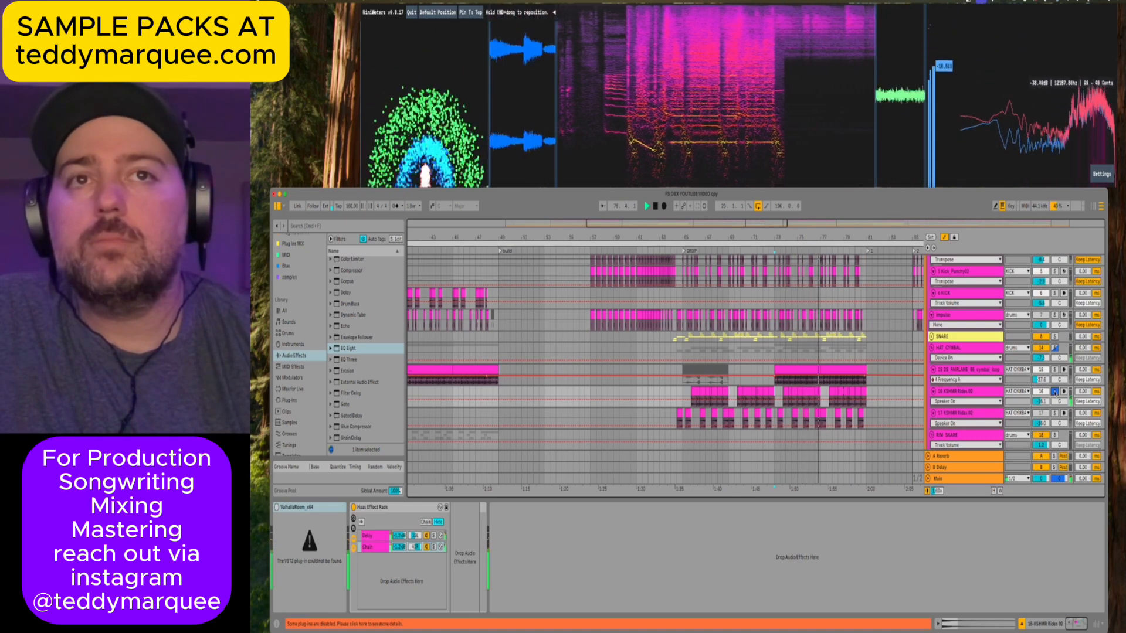
pyautogui.press('space')
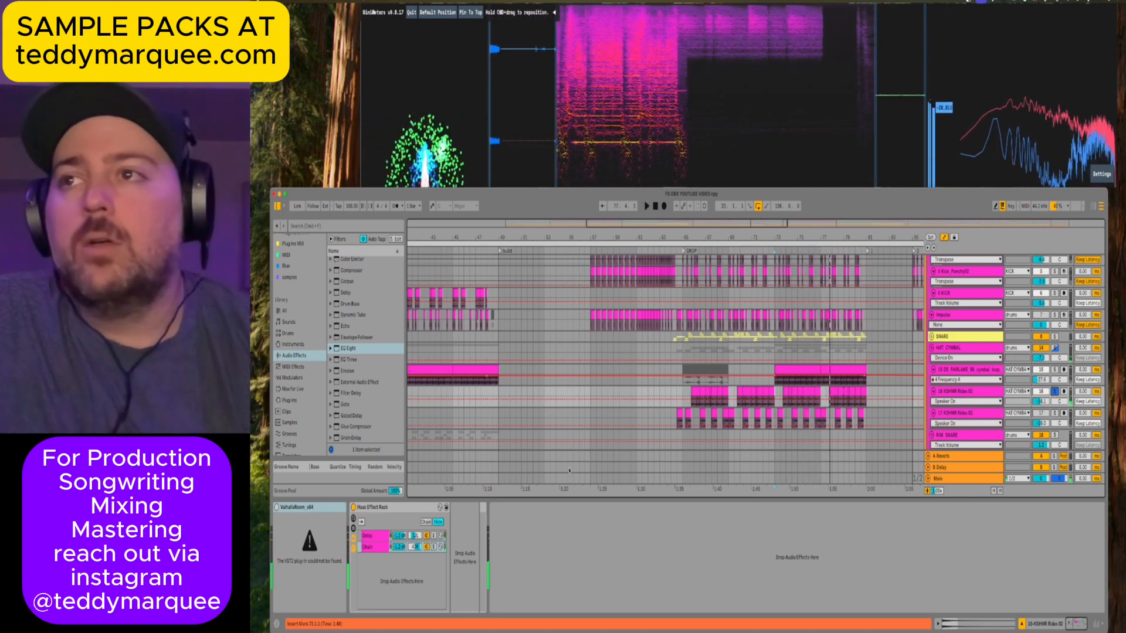
# Search the plug-ins for "val" and add ValhallaVintageVerb to the 16 KSHMR Rides 02 track.
pyautogui.click(290, 403)
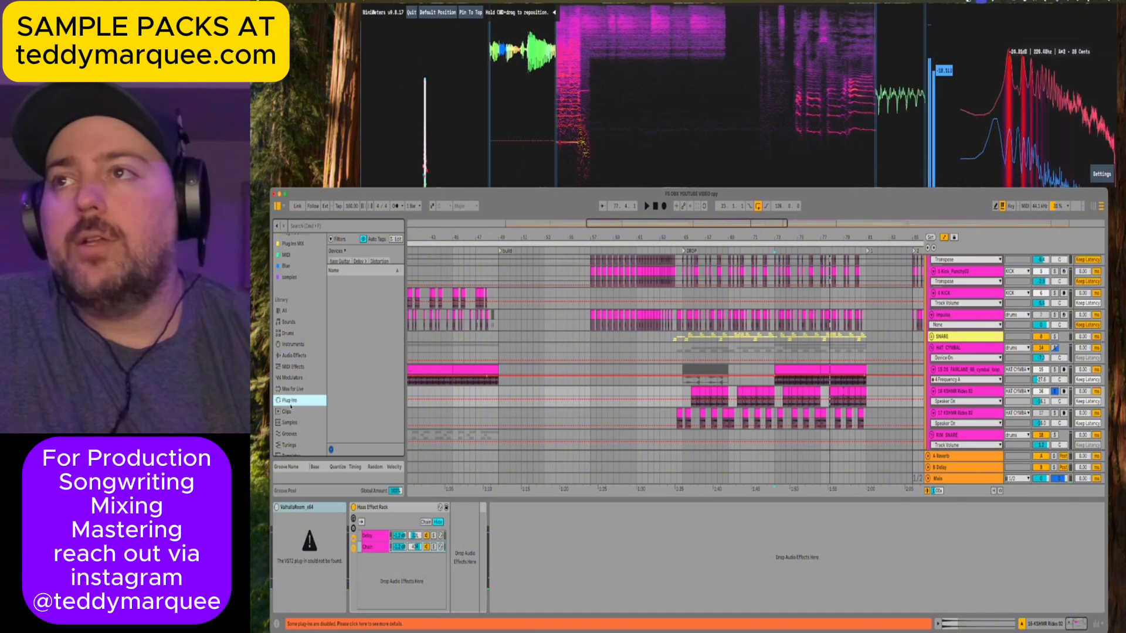
pyautogui.click(344, 227)
pyautogui.write('val')
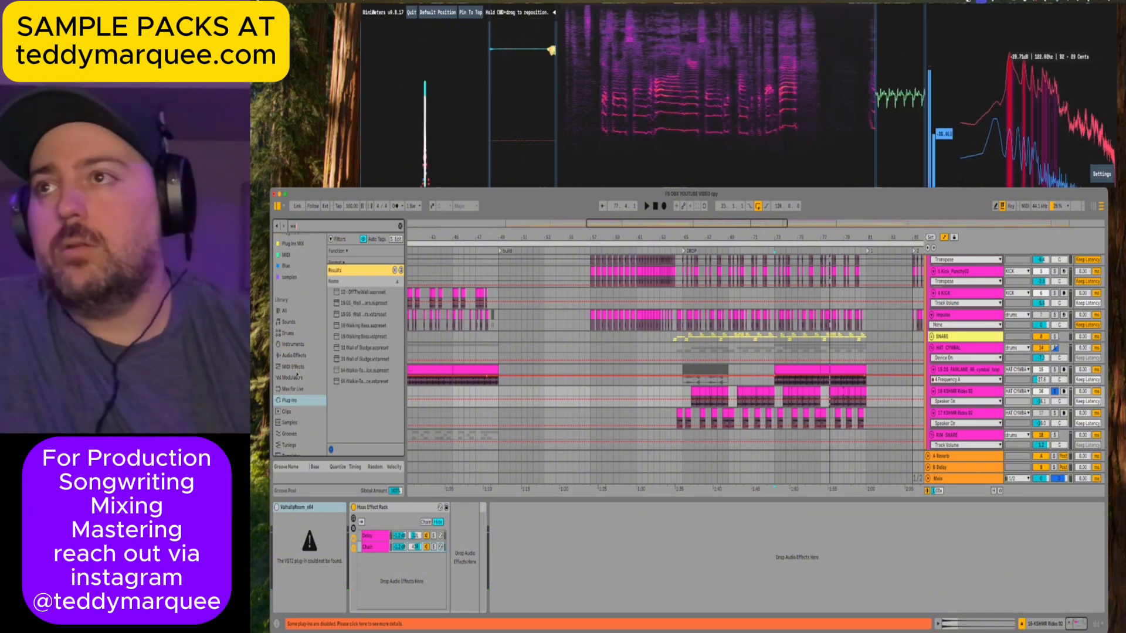
pyautogui.press('BackSpace')
pyautogui.press('BackSpace')
pyautogui.press('BackSpace')
pyautogui.write('val')
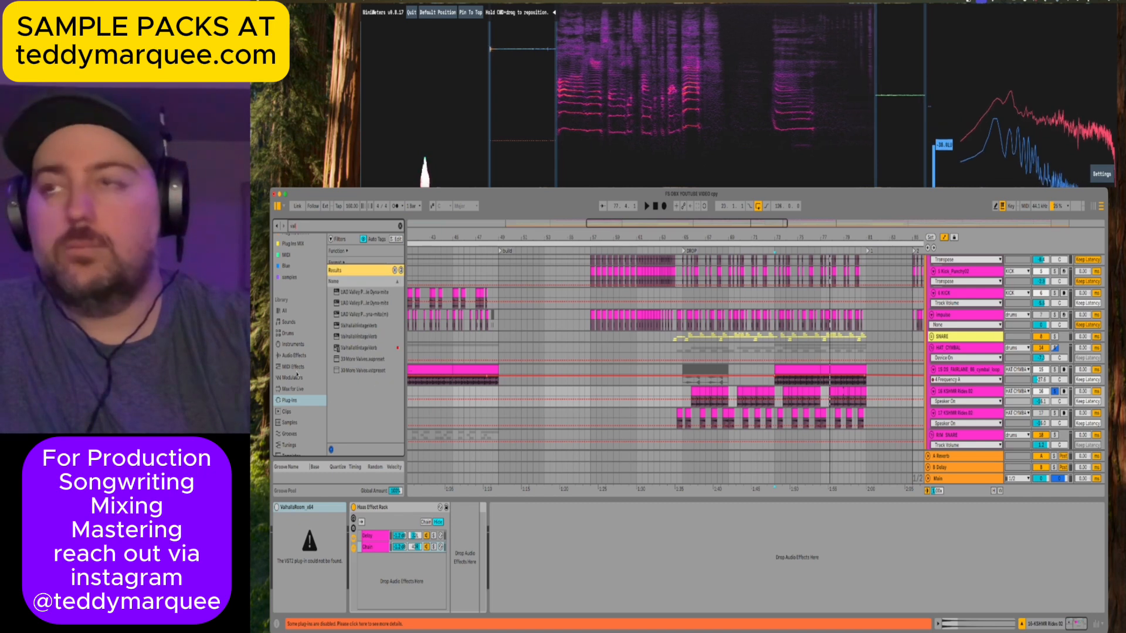
pyautogui.click(350, 350)
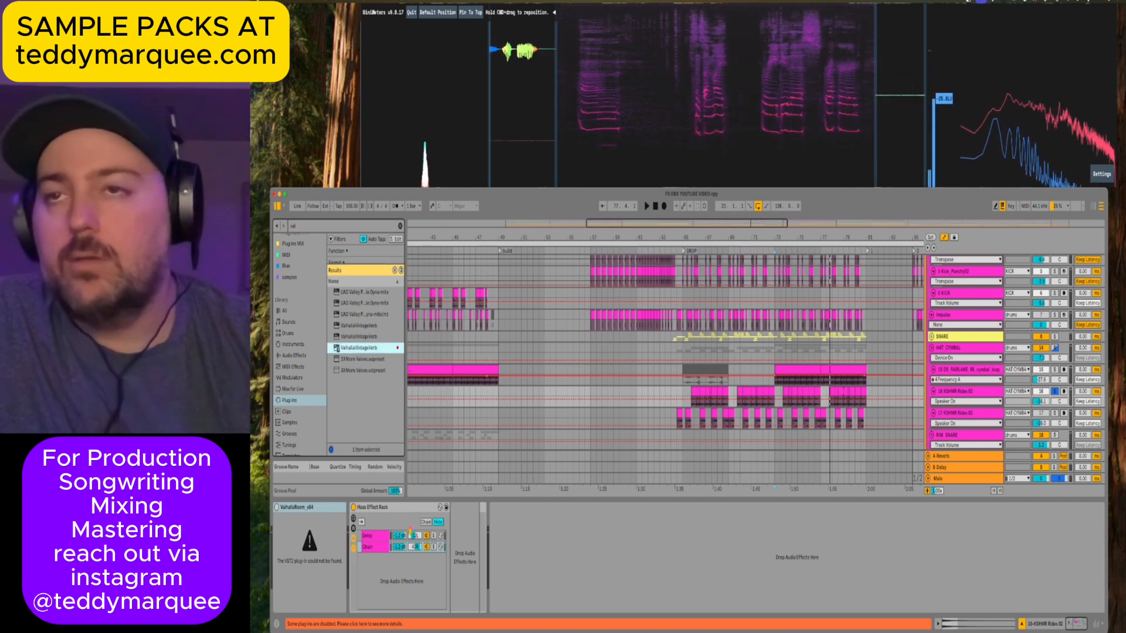
pyautogui.press('Return')
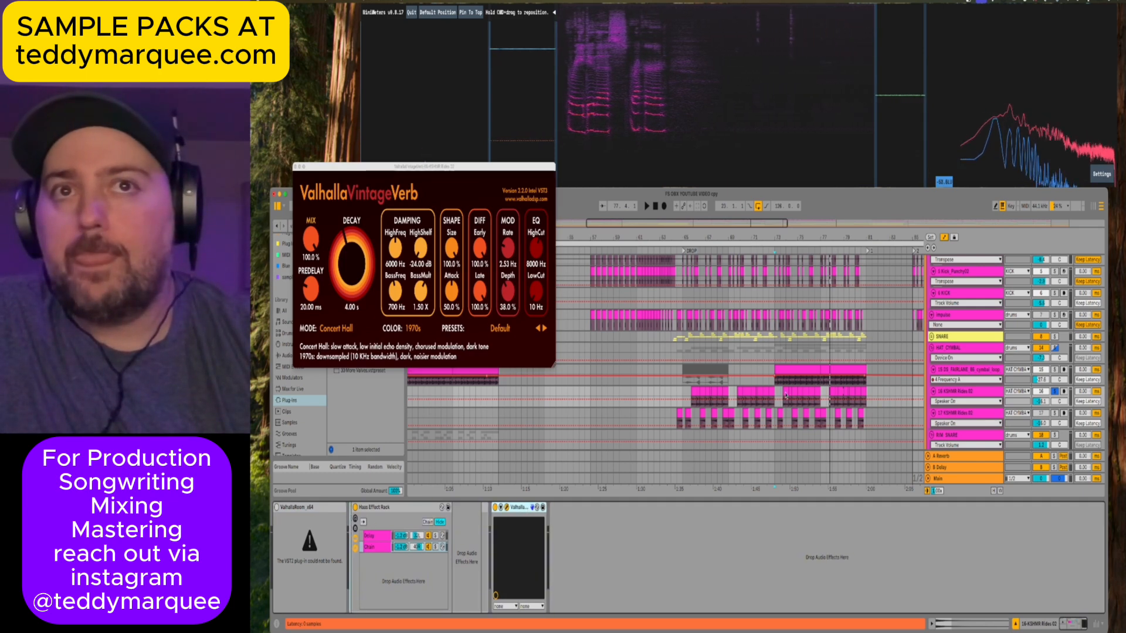
# Place ValhallaVintageVerb before the Haas Effect Rack and set its decay to 2.31 s and mix to 48.7%, auditioning the soloed rides.
pyautogui.moveTo(516, 507); pyautogui.dragTo(358, 507)
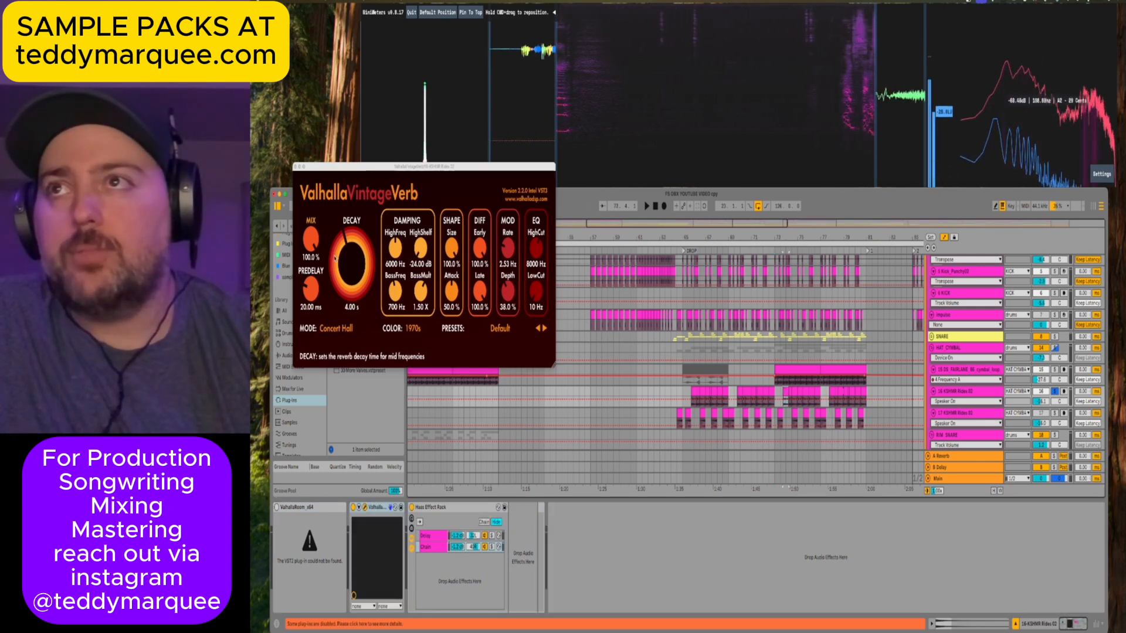
pyautogui.moveTo(311, 239); pyautogui.dragTo(340, 291)
pyautogui.press('space')
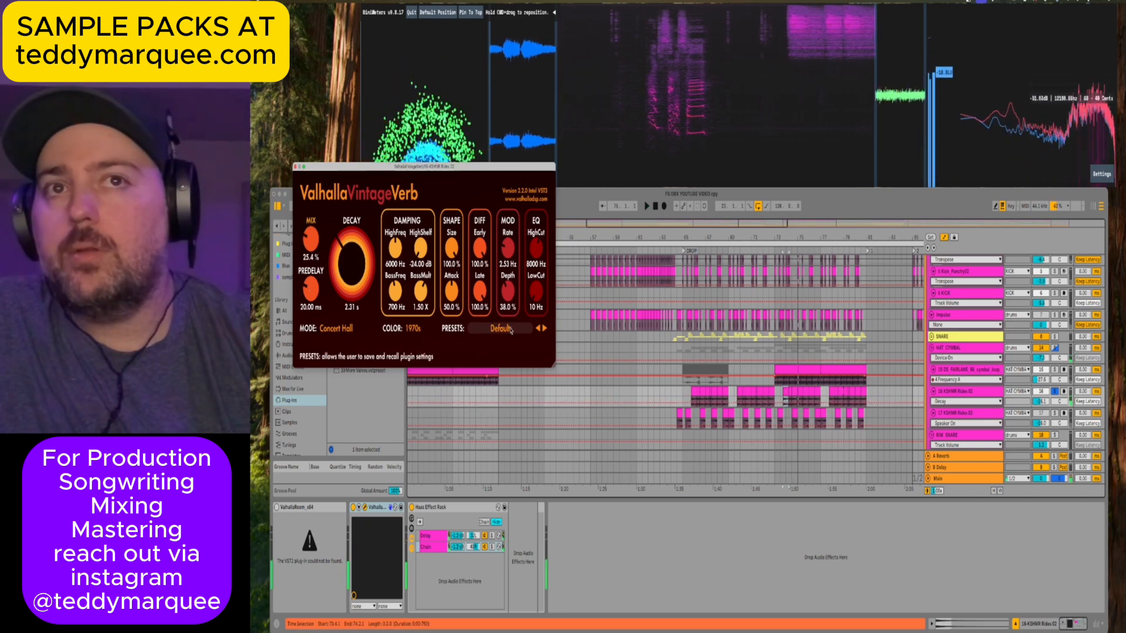
pyautogui.press('space')
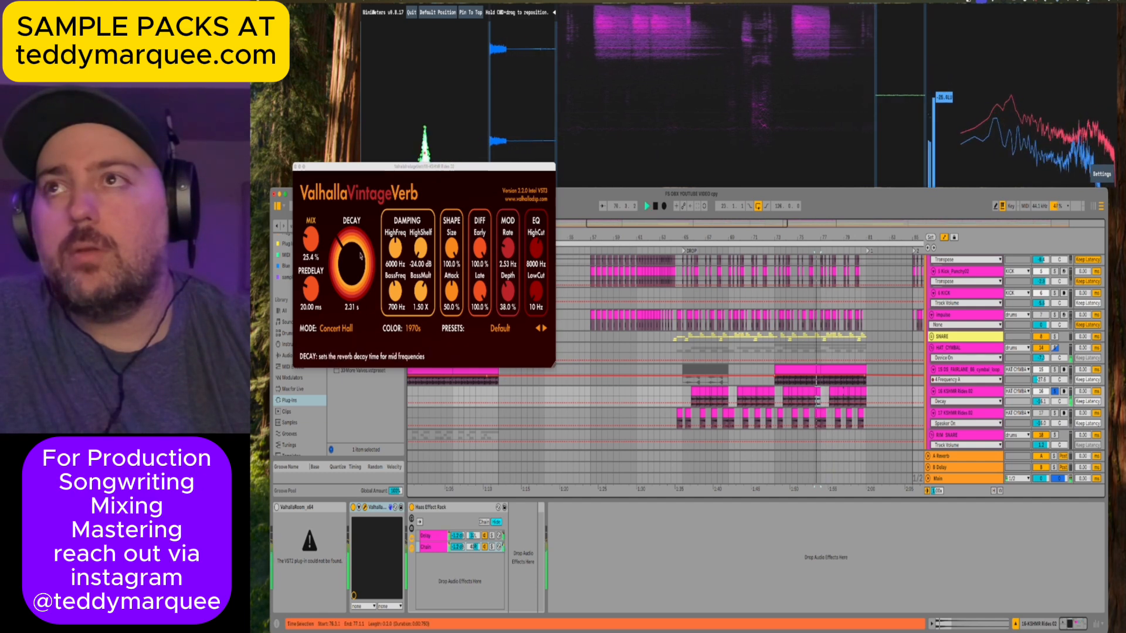
pyautogui.moveTo(311, 239); pyautogui.dragTo(314, 232)
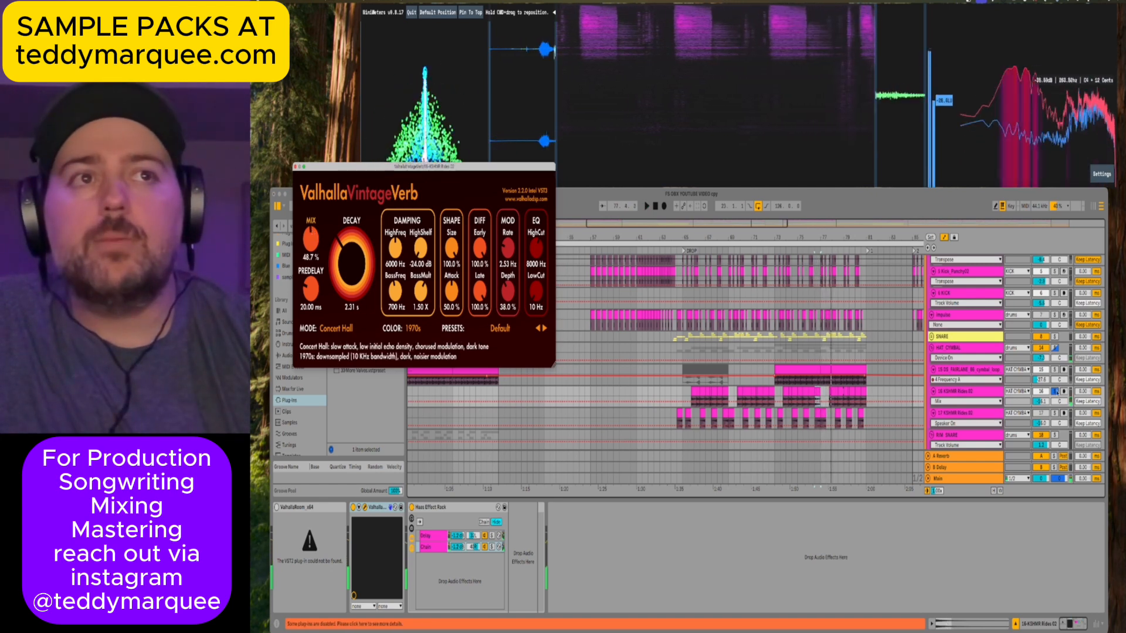
# Play the drop from its start in the full mix, comparing the rides with ValhallaVintageVerb on and off.
pyautogui.click(681, 388)
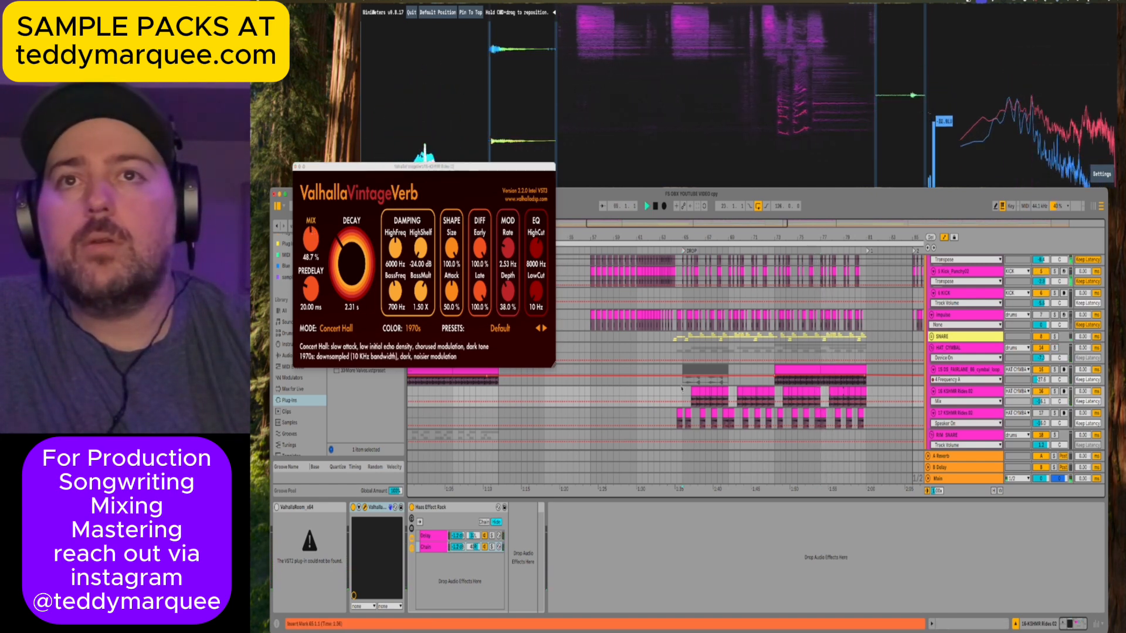
pyautogui.scroll(-1, 685, 388)
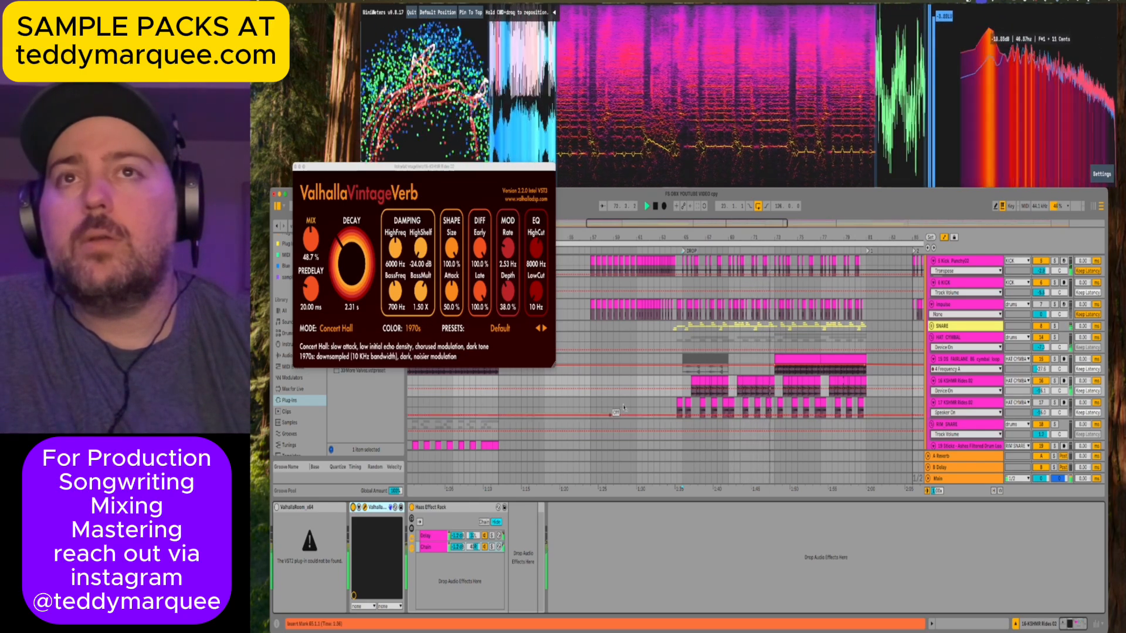
pyautogui.click(676, 403)
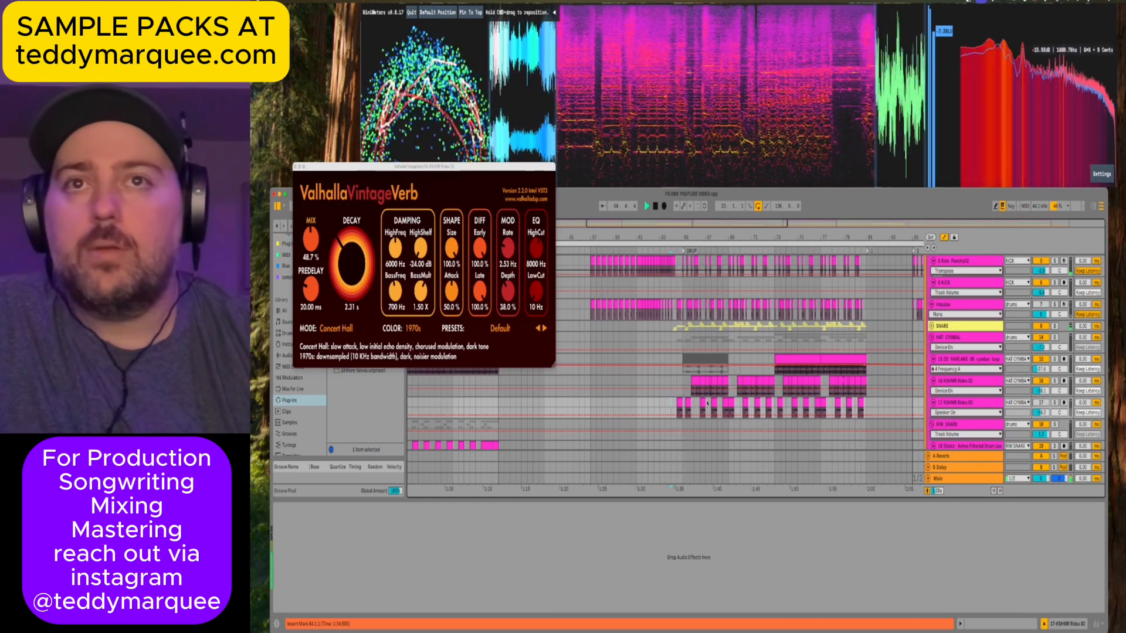
pyautogui.click(667, 382)
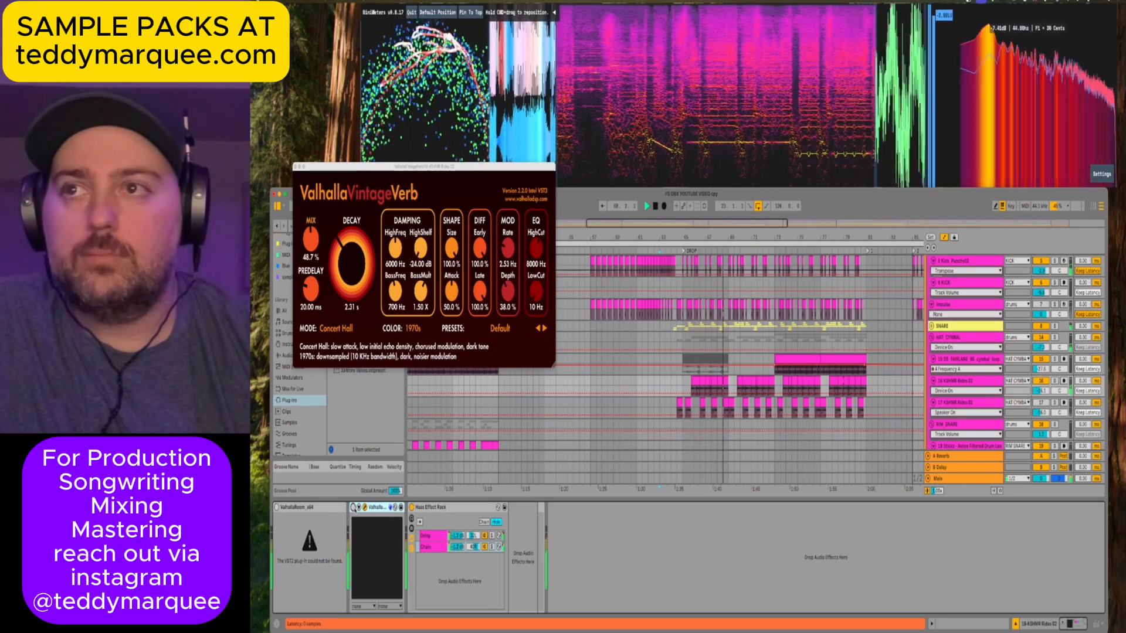
# Close the ValhallaVintageVerb window and select the first clip on the 17 KSHMR Rides 02 track at the drop.
pyautogui.click(296, 167)
pyautogui.scroll(-3, 688, 365)
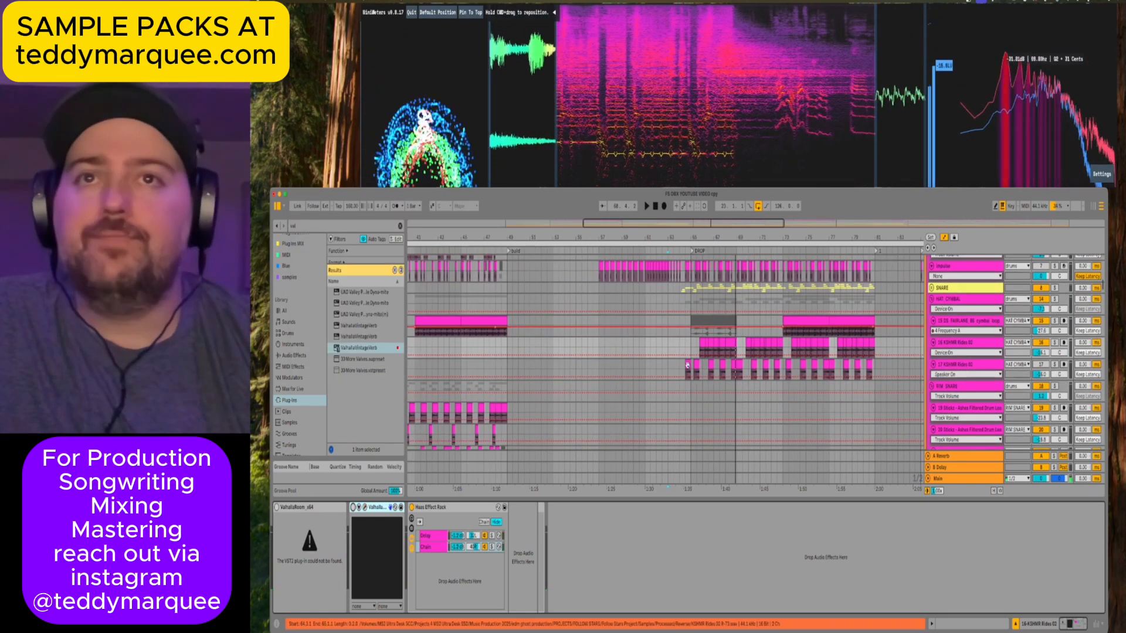
pyautogui.click(688, 365)
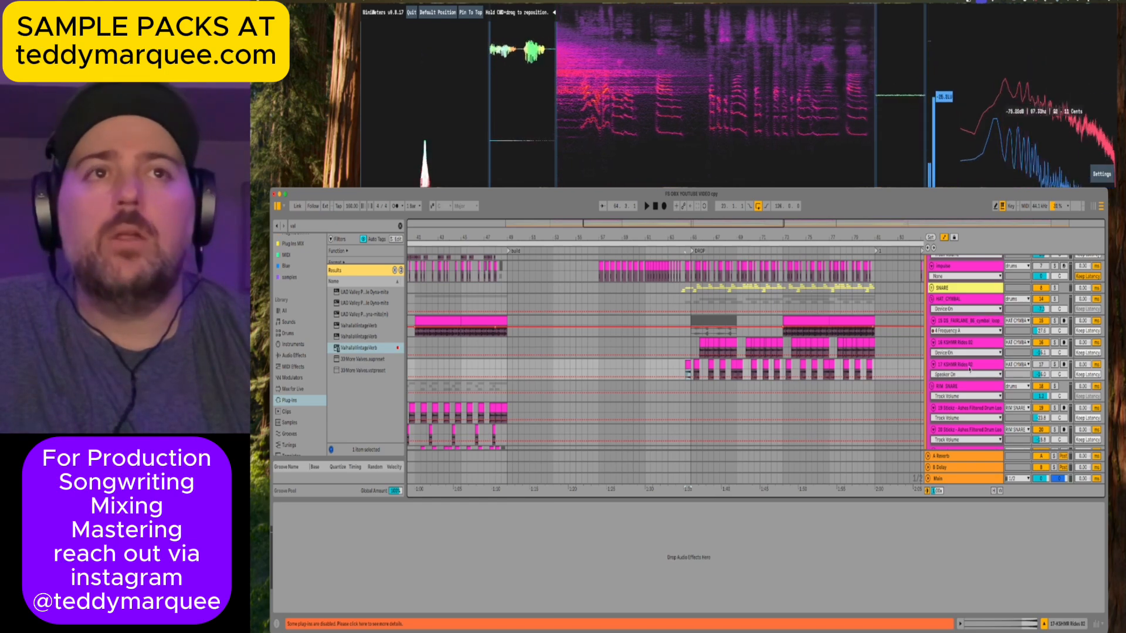
# Play the drop in the full mix and select the 17 KSHMR Rides 02 track.
pyautogui.press('space')
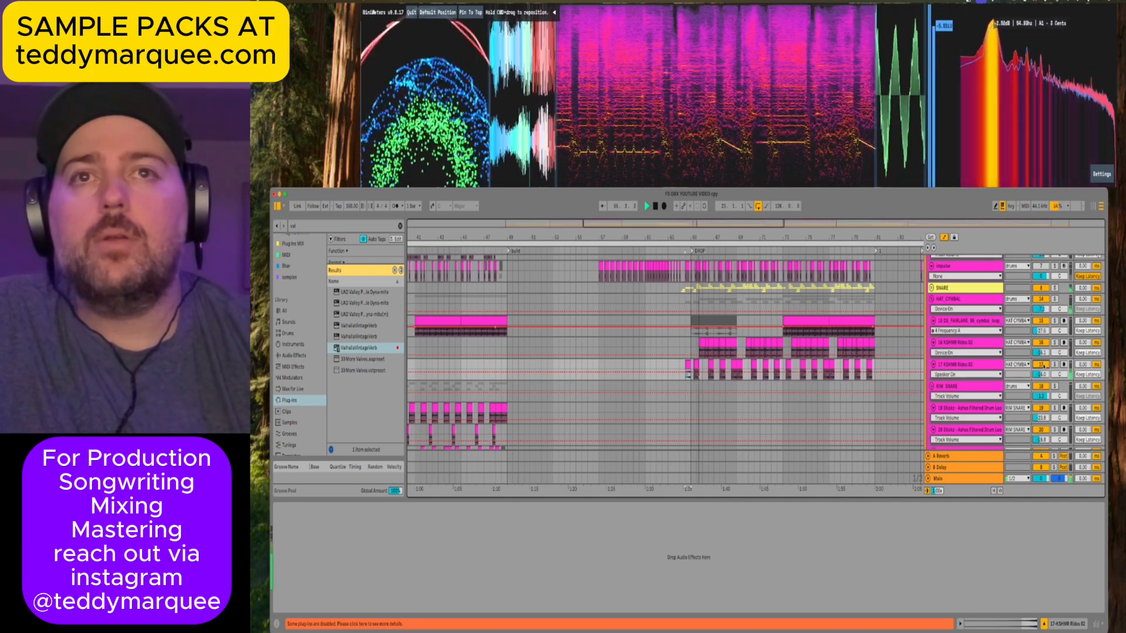
pyautogui.click(961, 366)
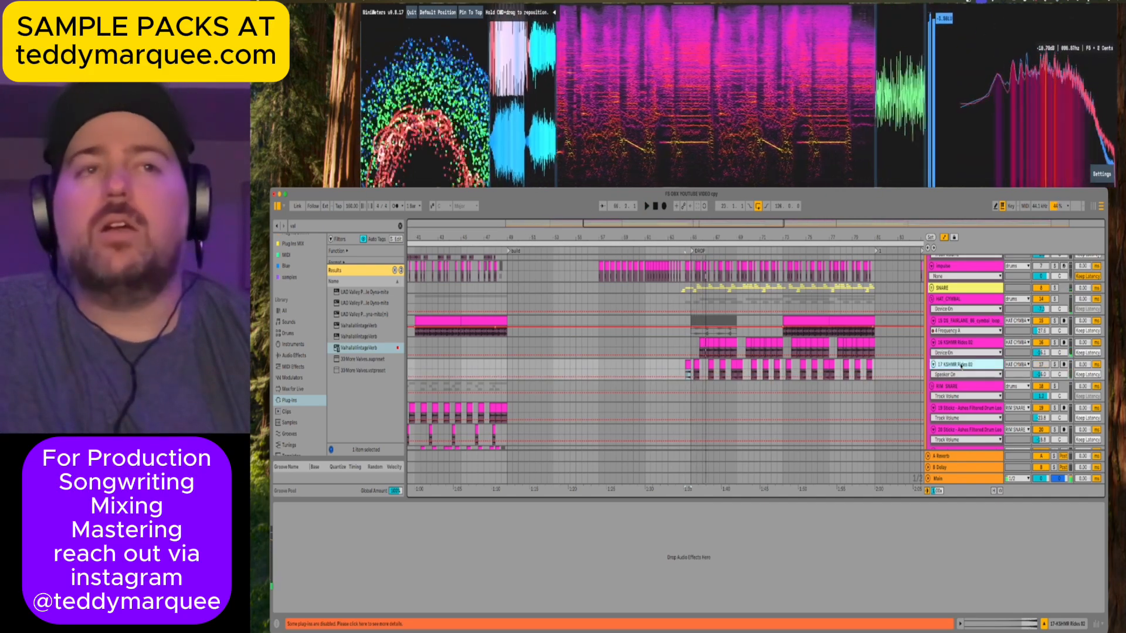
# Solo the RIM_SNARE group and play it from the start of the first verse.
pyautogui.hscroll(3, 655, 366)
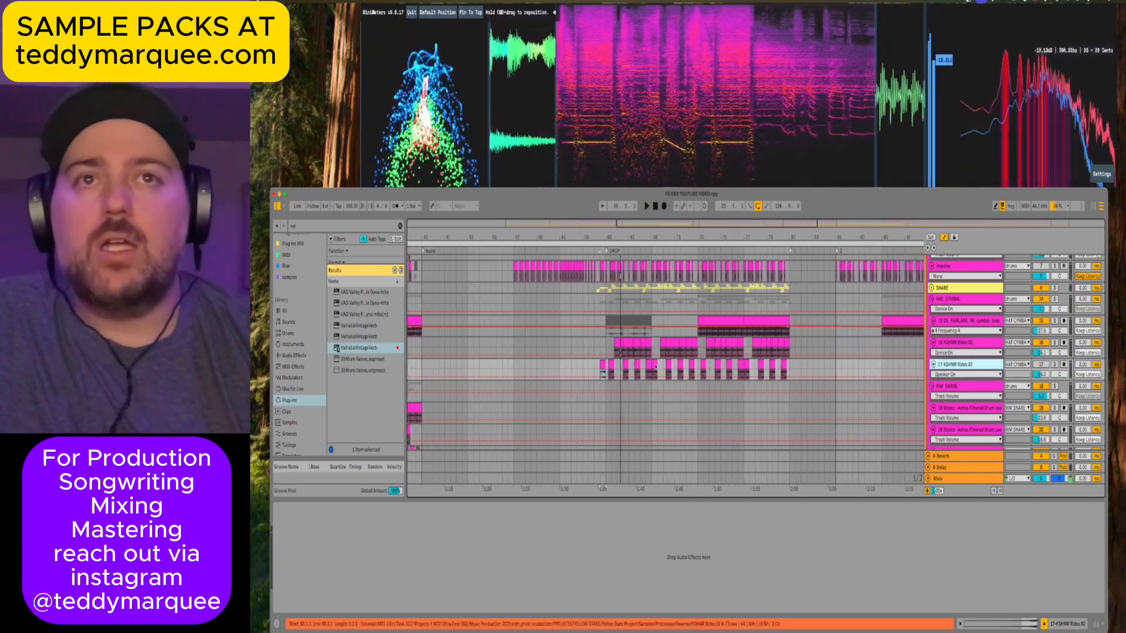
pyautogui.hscroll(10, 655, 365)
pyautogui.scroll(-10, 655, 367)
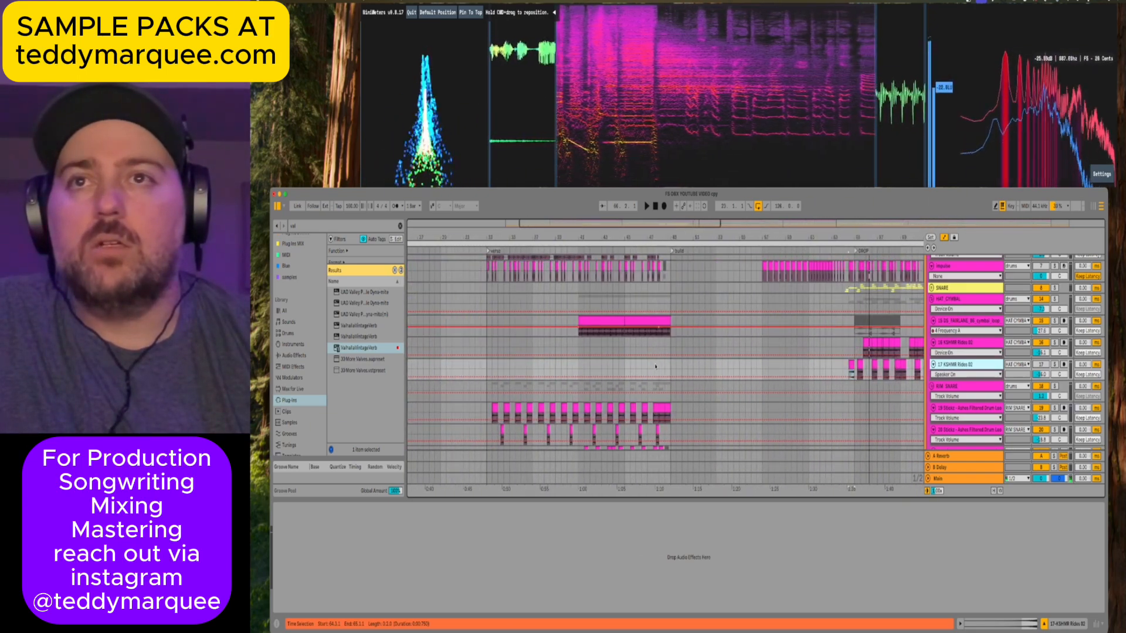
pyautogui.hscroll(-10, 656, 366)
pyautogui.scroll(5, 656, 366)
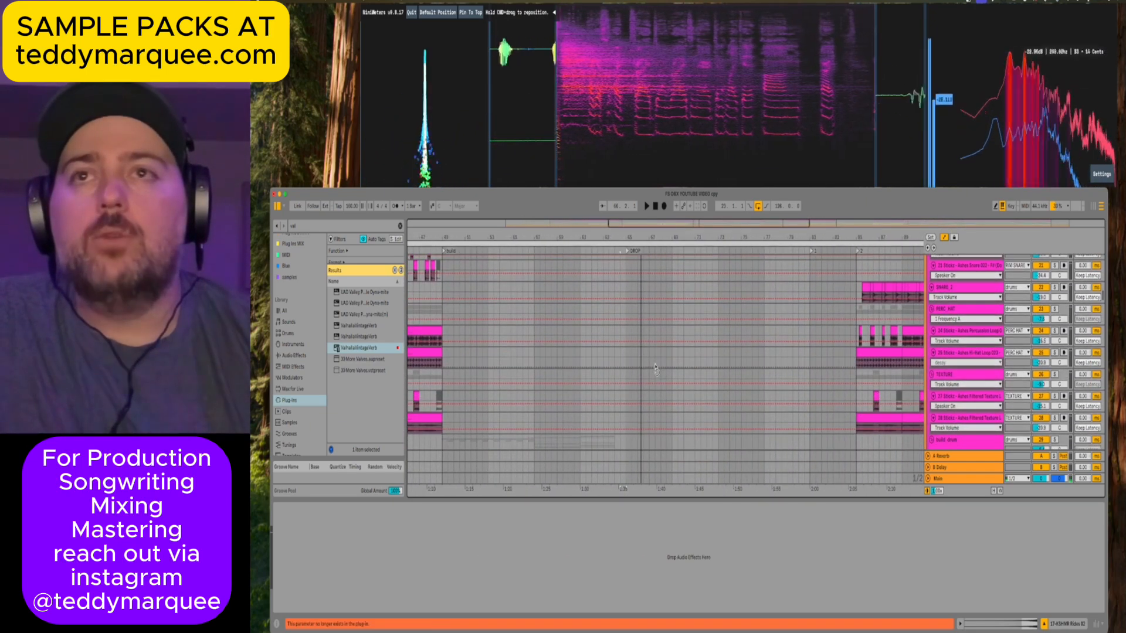
pyautogui.hscroll(-8, 656, 367)
pyautogui.hscroll(-1, 656, 366)
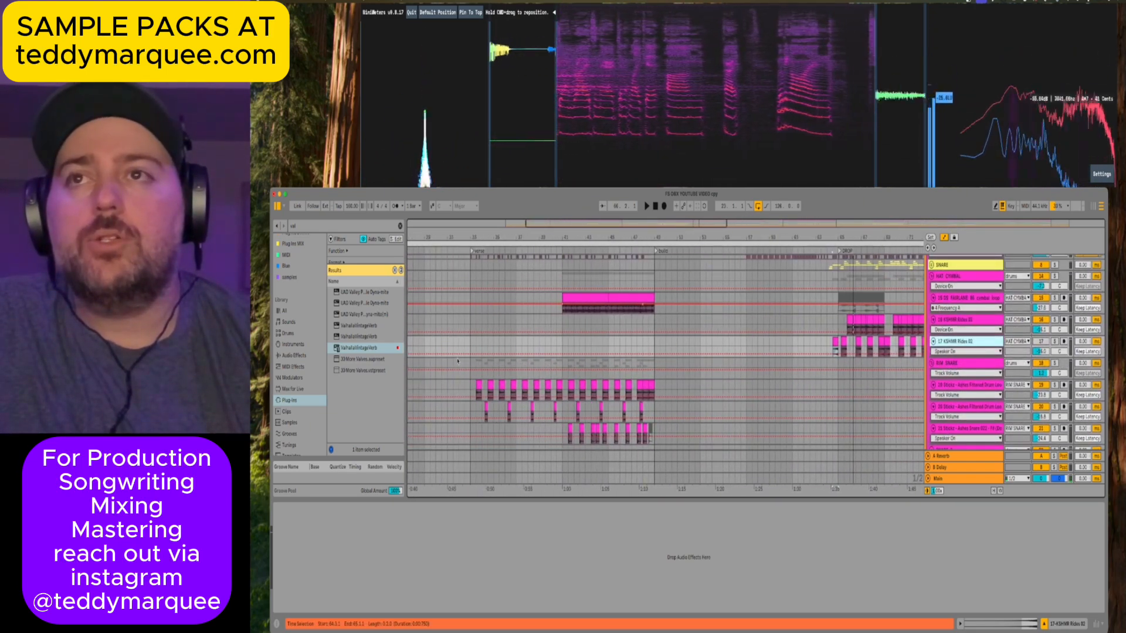
pyautogui.click(471, 362)
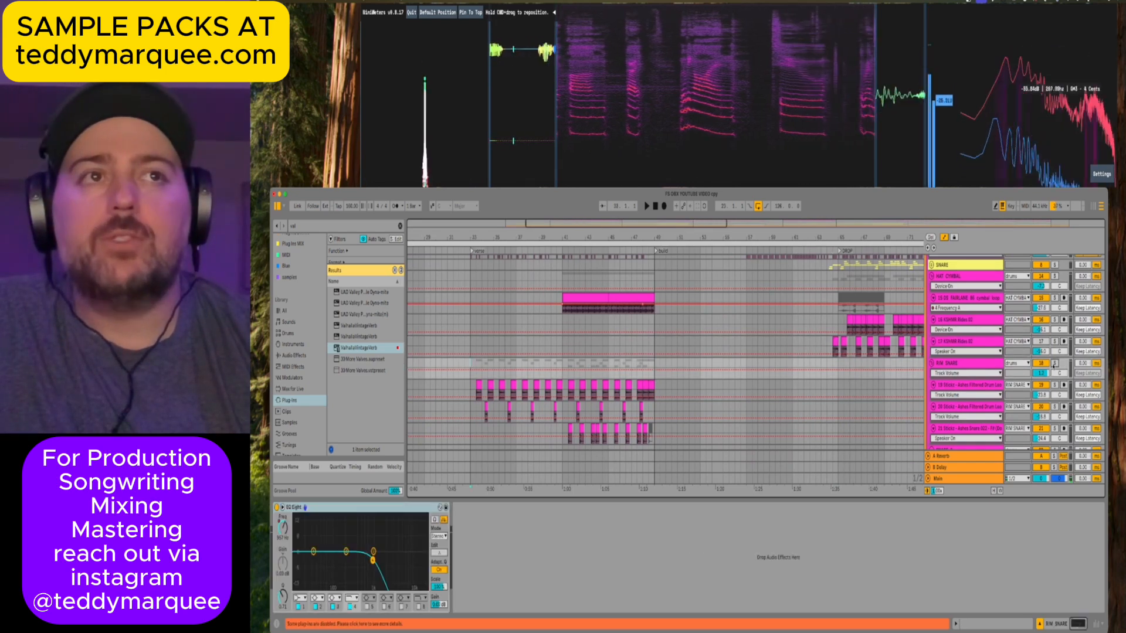
pyautogui.press('space')
pyautogui.scroll(-2, 968, 350)
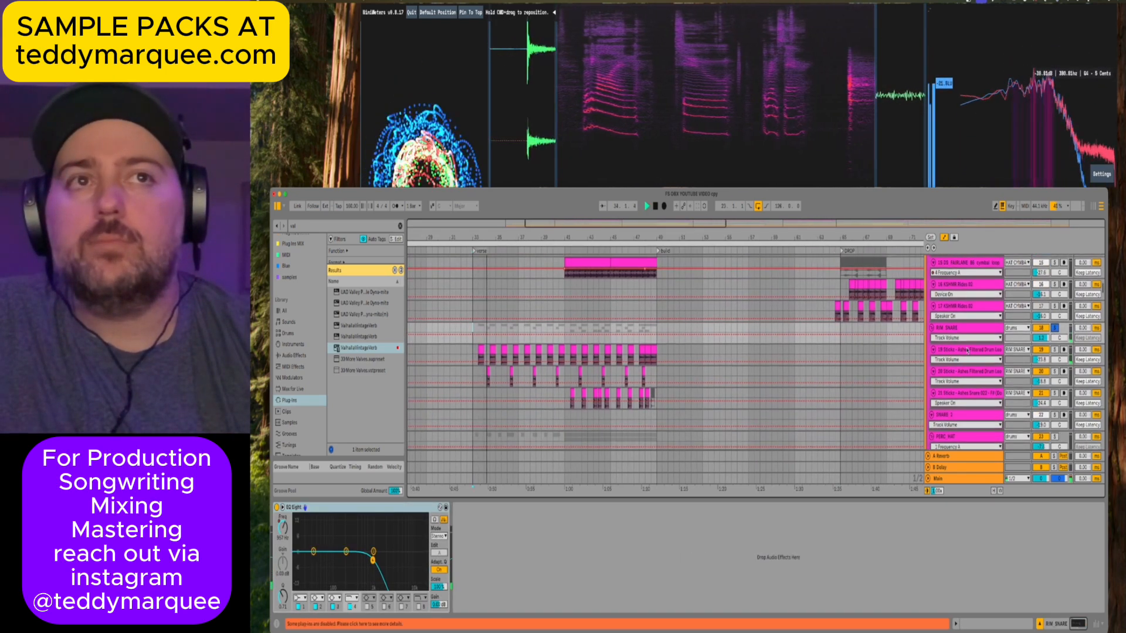
# Inspect the two Ashes Filtered Drum Loop tracks in turn, then audition the Ashes Snare layer from the verse's second half.
pyautogui.click(968, 350)
pyautogui.scroll(-1, 966, 351)
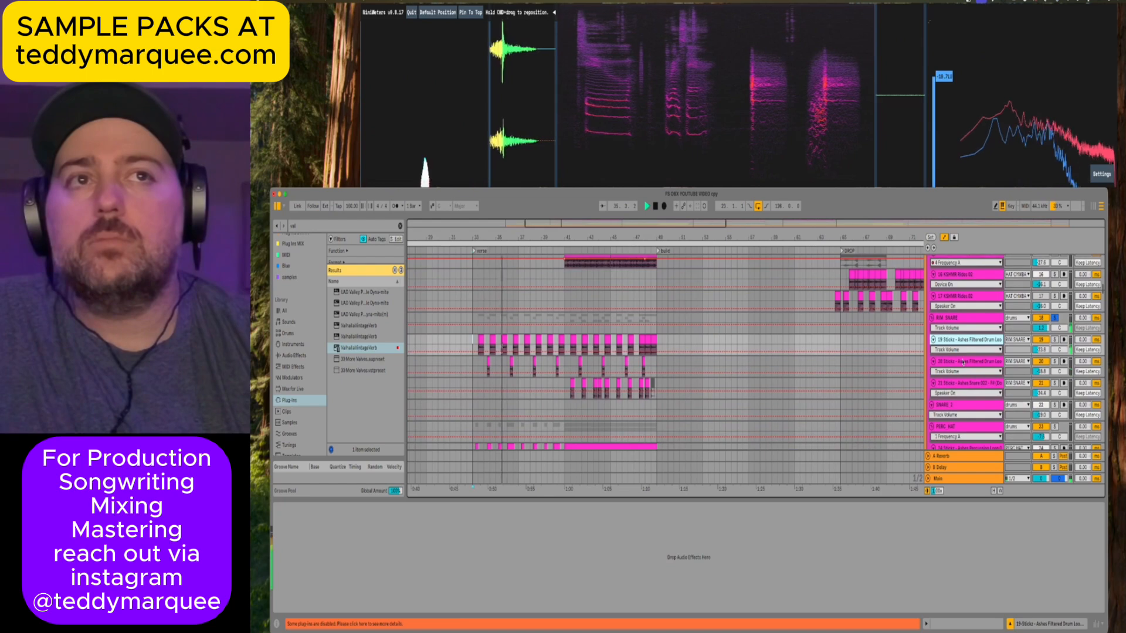
pyautogui.click(963, 362)
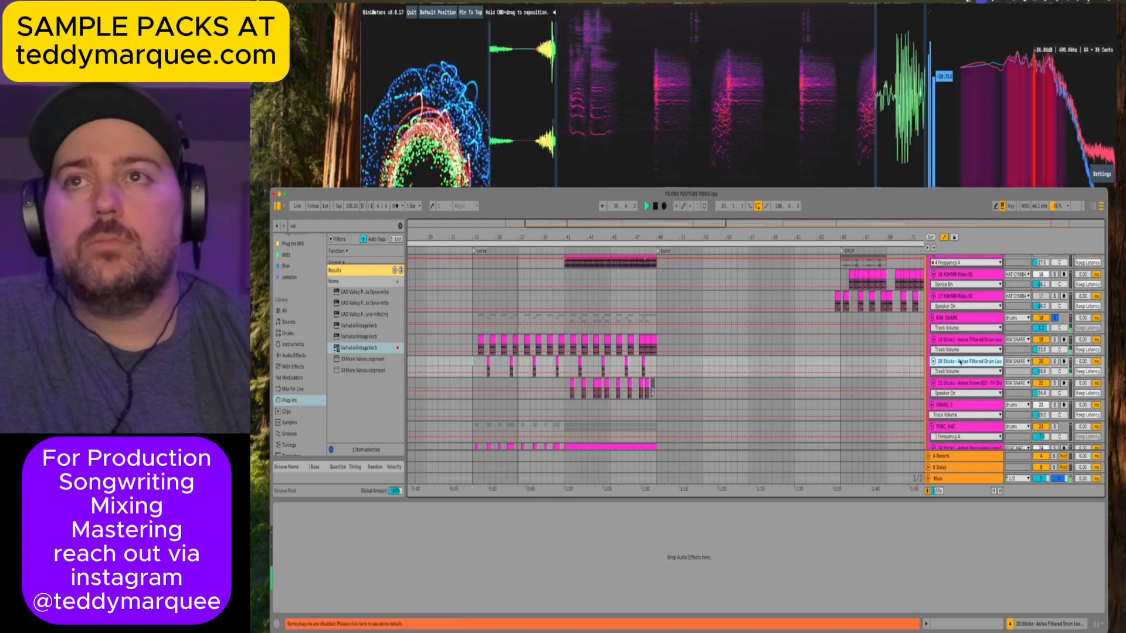
pyautogui.click(564, 384)
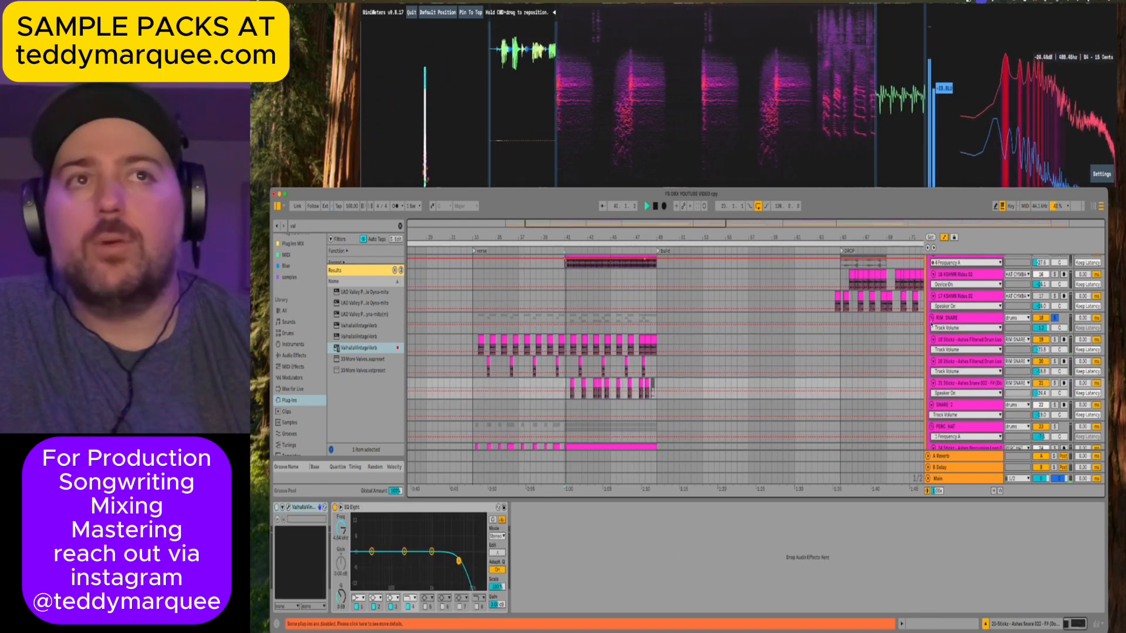
# Show the RIM_SNARE group's EQ Eight frequency automation and audition the filter change from the verse start into its second half.
pyautogui.click(951, 319)
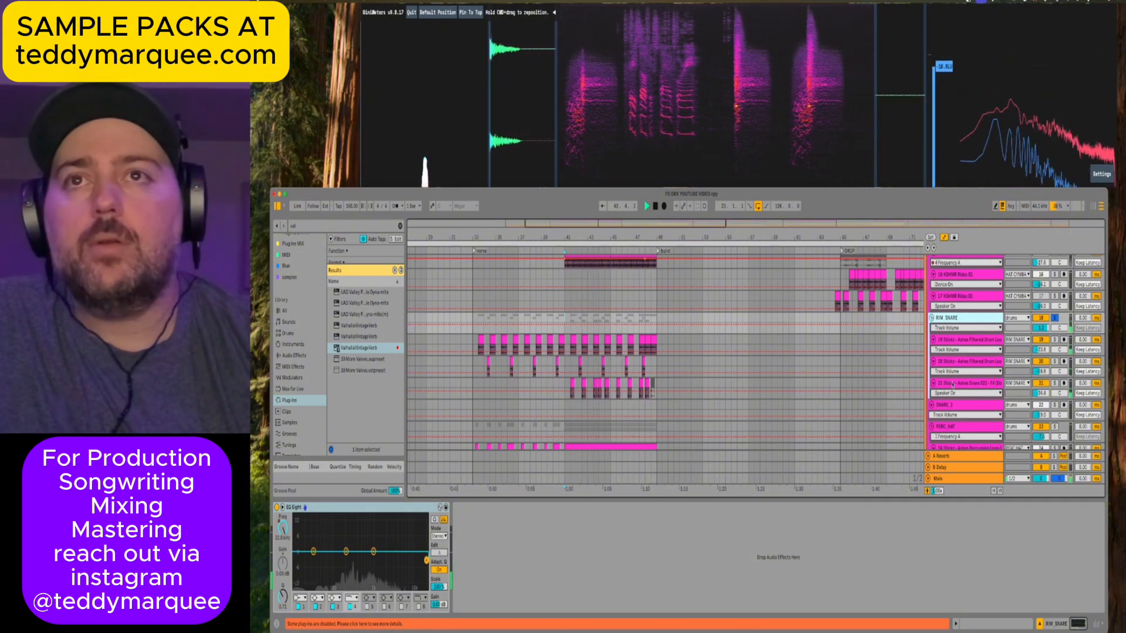
pyautogui.click(953, 384)
pyautogui.click(948, 320)
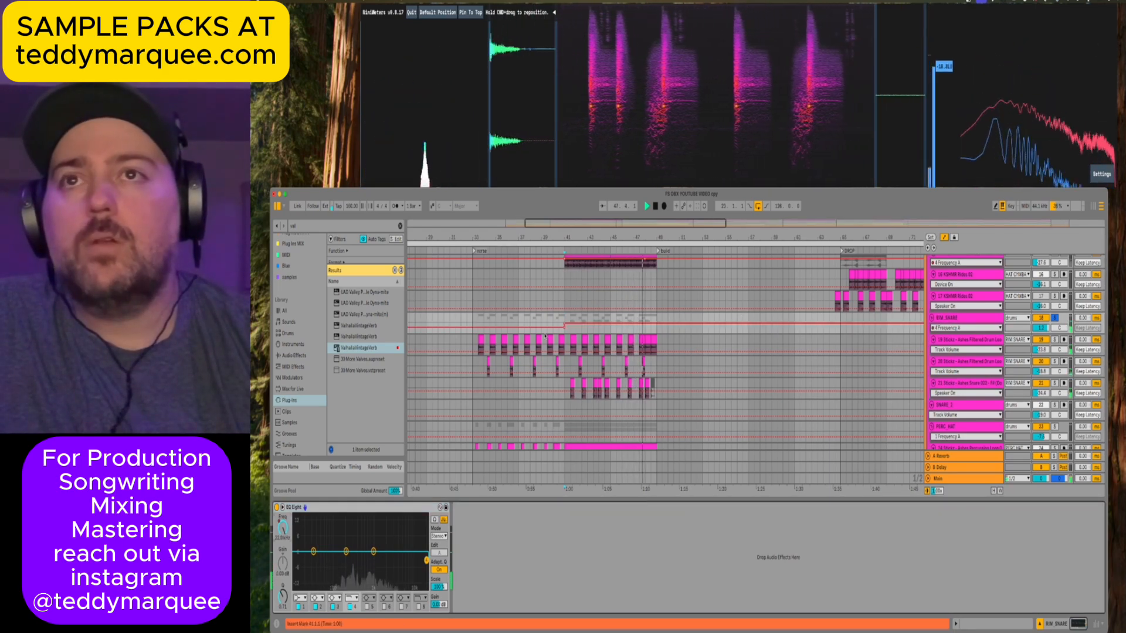
pyautogui.click(486, 319)
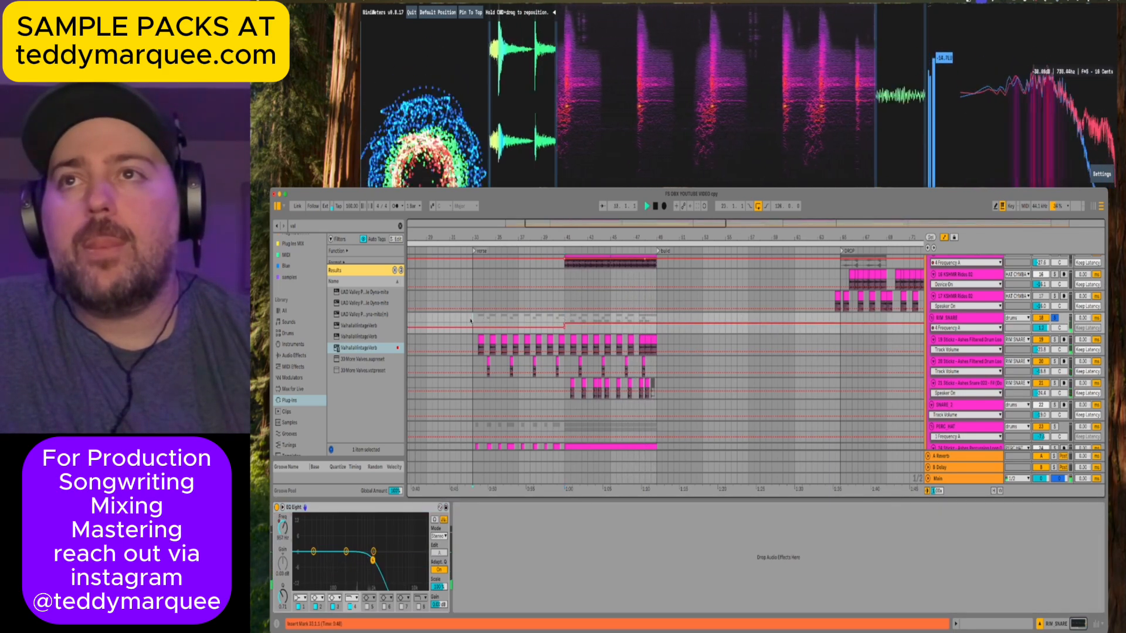
pyautogui.press('space')
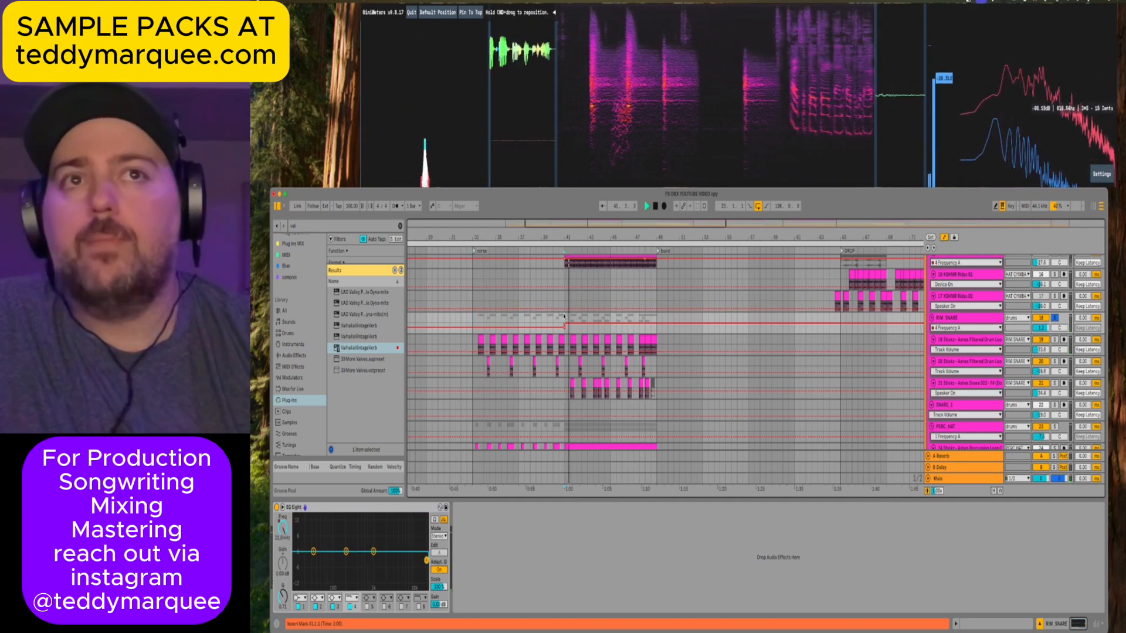
# Compare the first verse's rim and snare layers with the later sections and inspect the last Ashes Snare clips before the build.
pyautogui.hscroll(15, 564, 317)
pyautogui.click(529, 317)
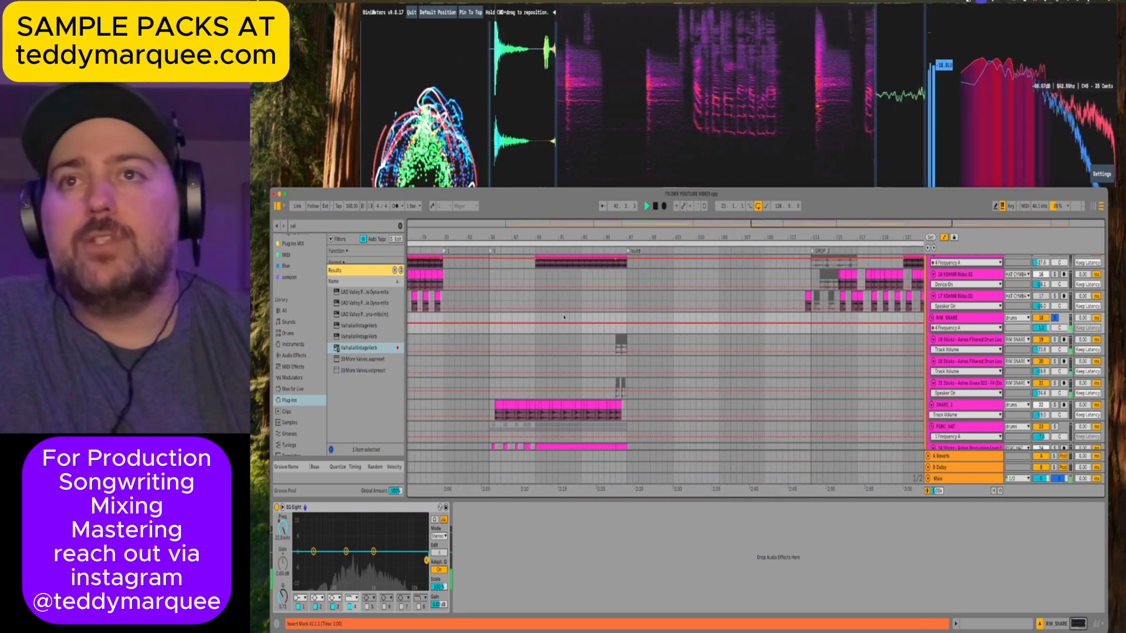
pyautogui.hscroll(-10, 517, 318)
pyautogui.hscroll(-5, 512, 317)
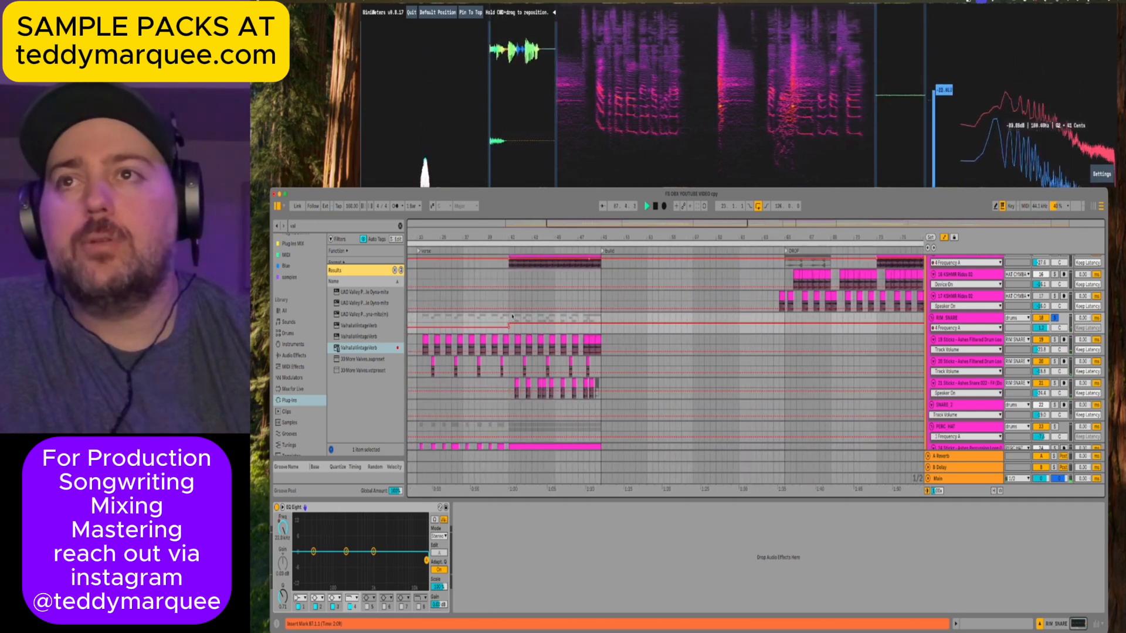
pyautogui.click(585, 384)
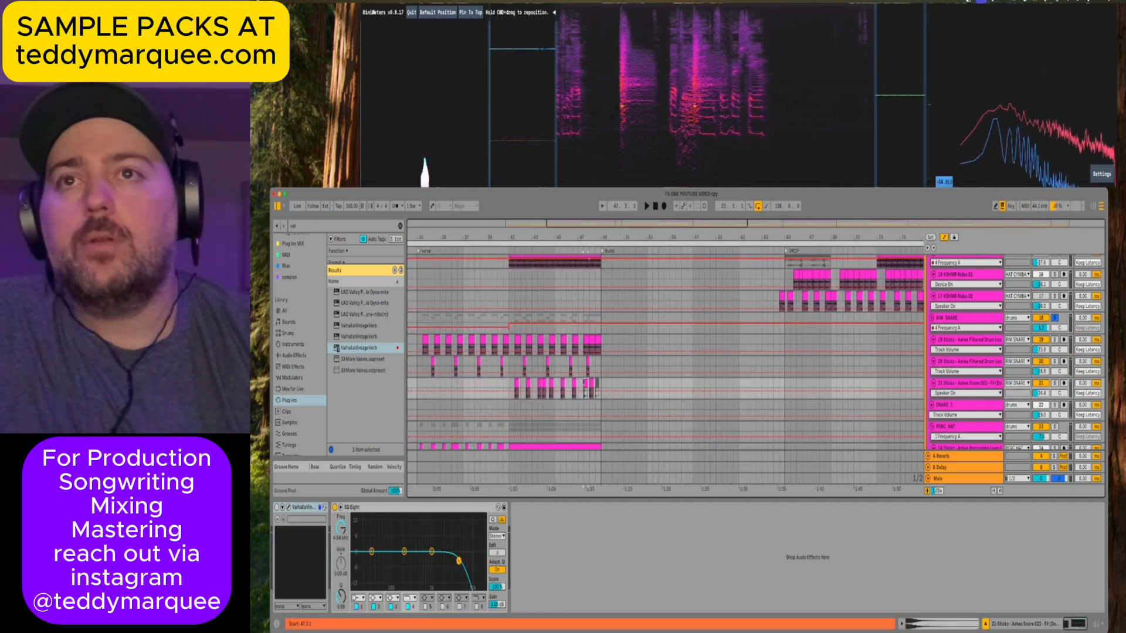
pyautogui.hscroll(10, 584, 384)
pyautogui.scroll(-5, 585, 385)
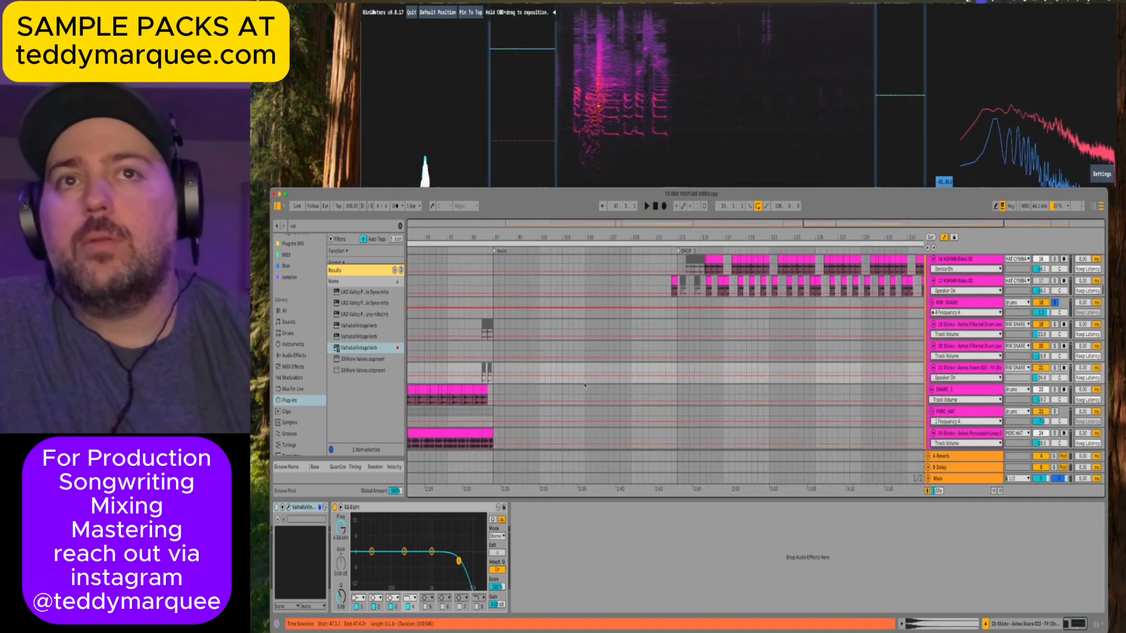
# Play the section after the first drop and compare its drum layers with those of the first verse and drop.
pyautogui.click(468, 306)
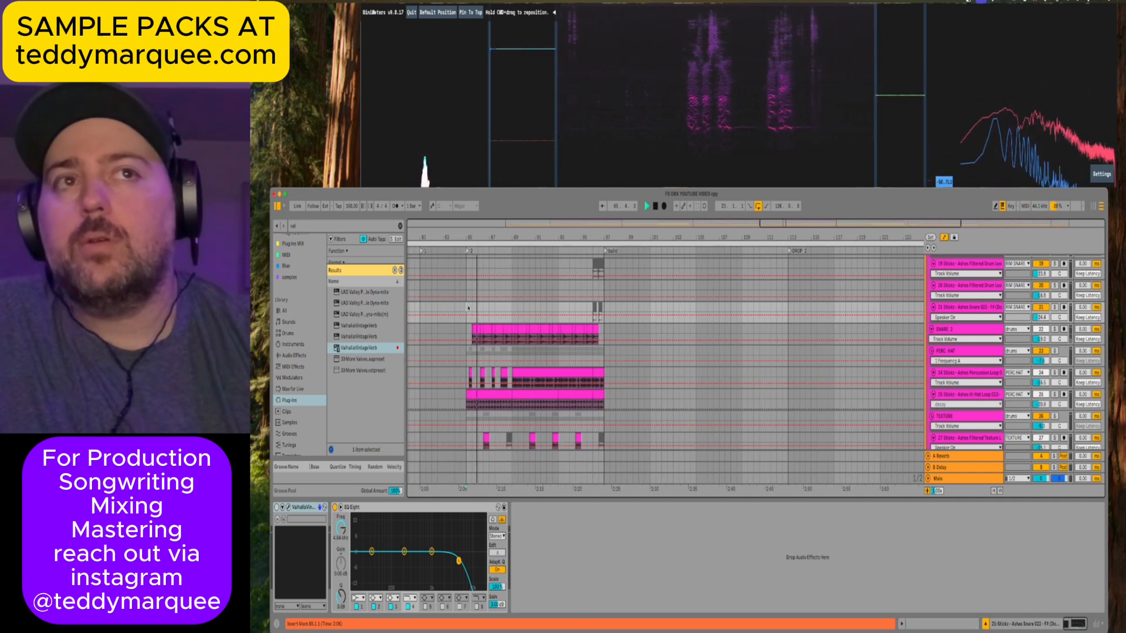
pyautogui.hscroll(-3, 468, 307)
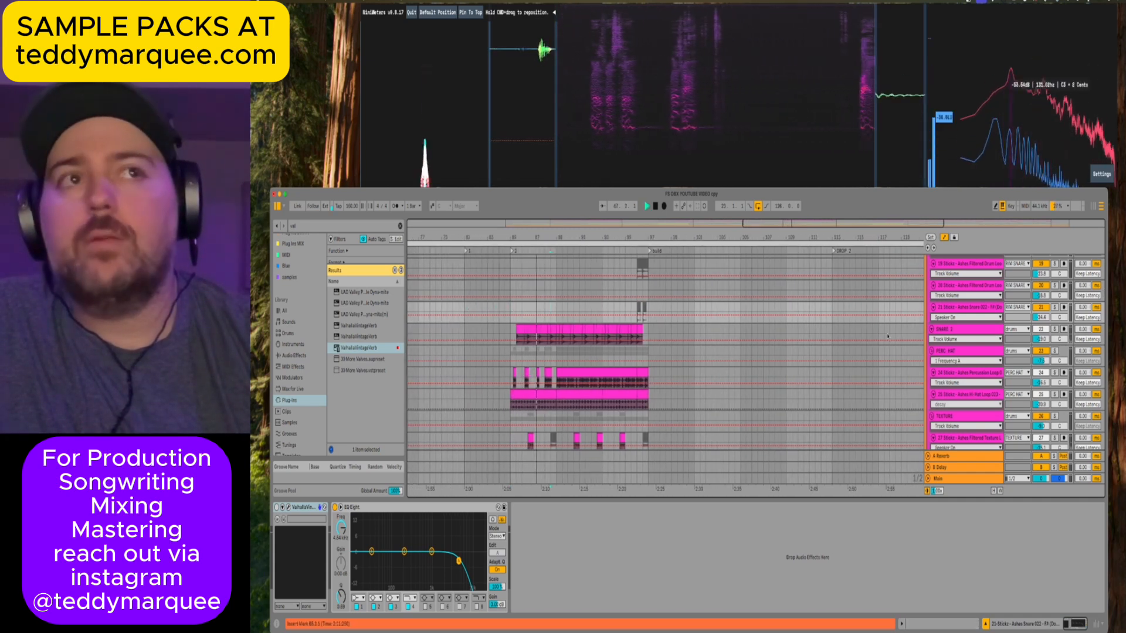
pyautogui.hscroll(-5, 657, 361)
pyautogui.scroll(8, 657, 362)
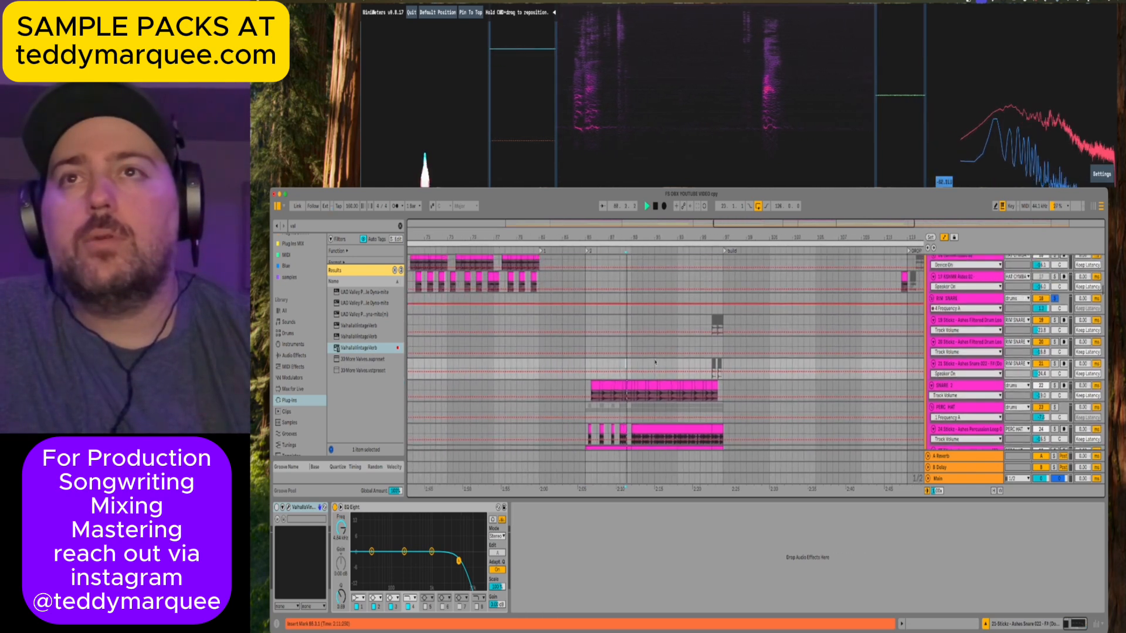
pyautogui.hscroll(-15, 657, 362)
pyautogui.scroll(-3, 655, 362)
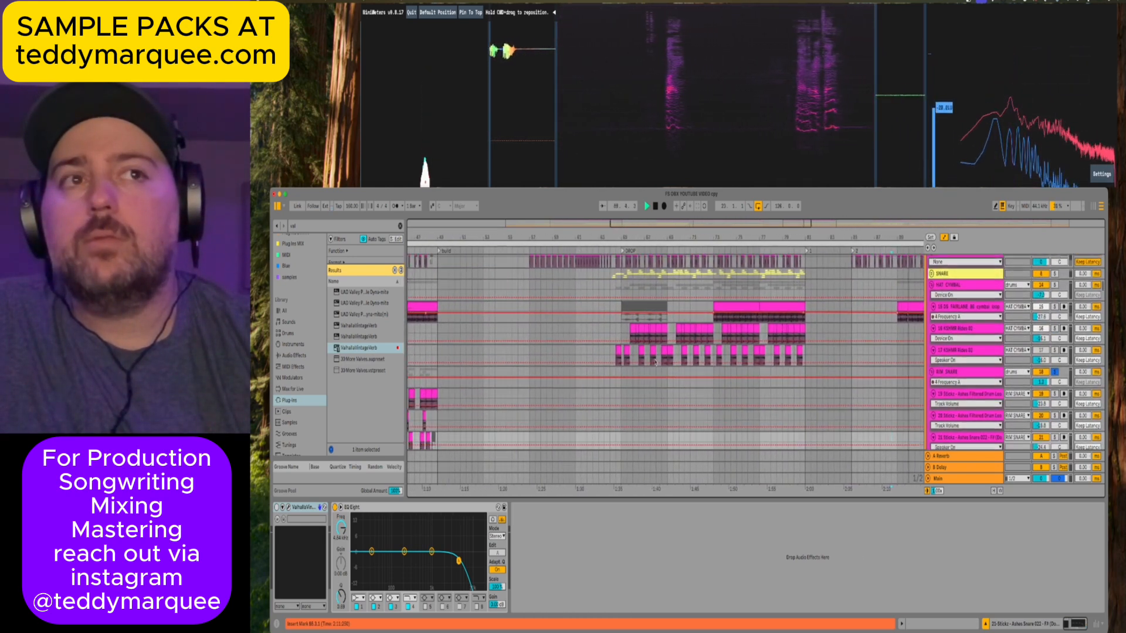
pyautogui.hscroll(15, 656, 362)
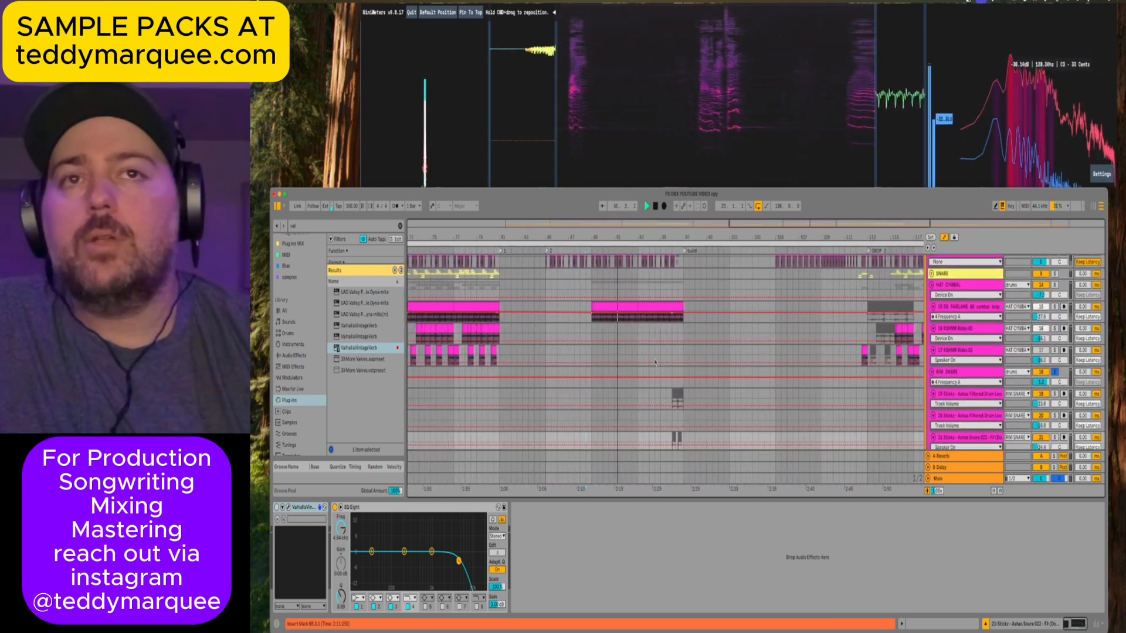
pyautogui.hscroll(-15, 656, 362)
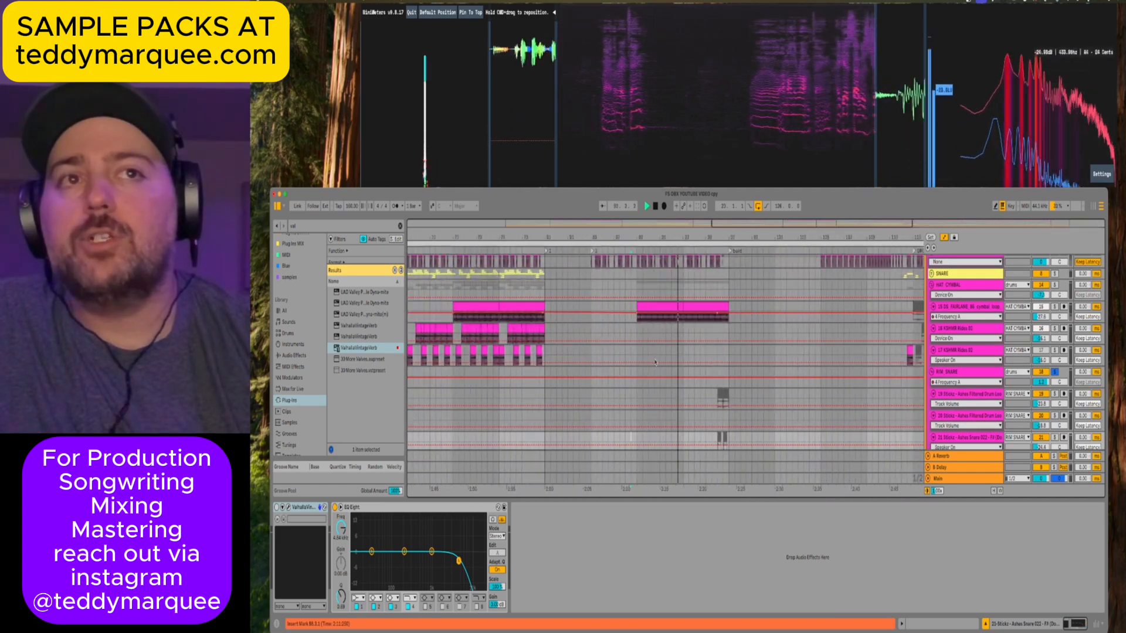
pyautogui.hscroll(-8, 656, 362)
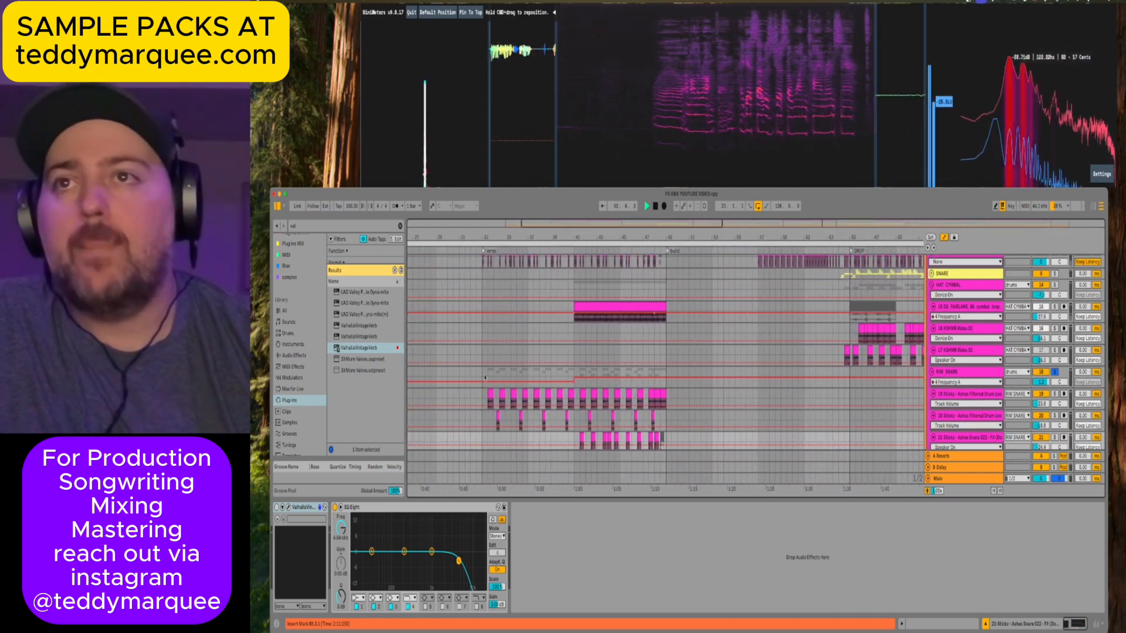
# Solo the 21 Sticks - Ashes Snare track and play it from the second half of the first verse.
pyautogui.scroll(-2, 491, 371)
pyautogui.scroll(-5, 490, 371)
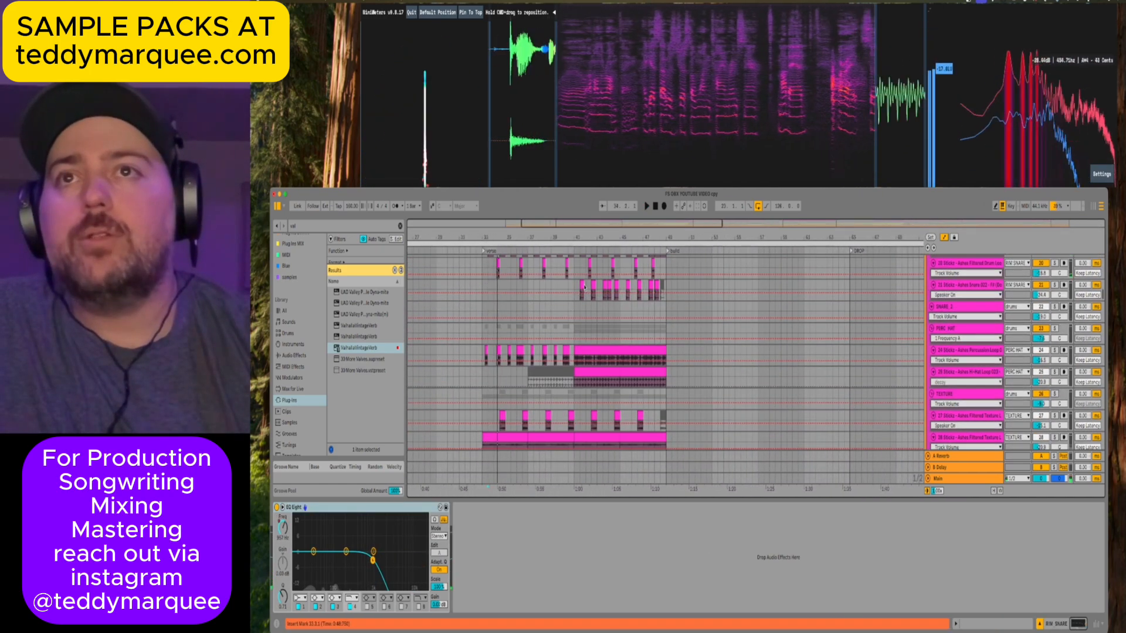
pyautogui.click(582, 285)
pyautogui.click(1000, 297)
pyautogui.click(1054, 285)
pyautogui.press('space')
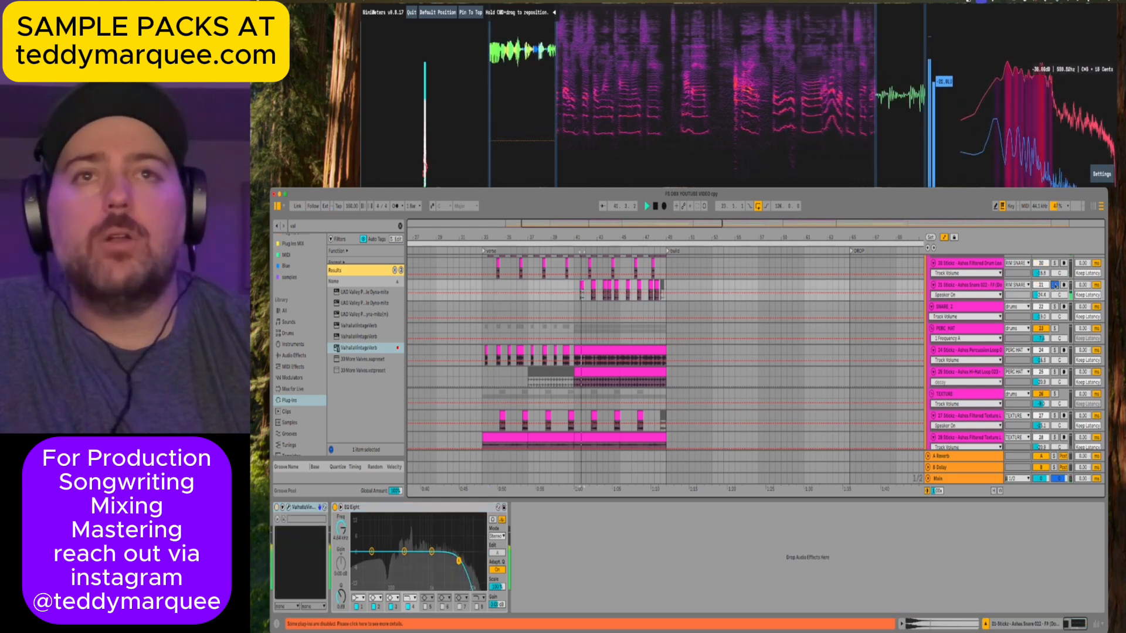
pyautogui.press('space')
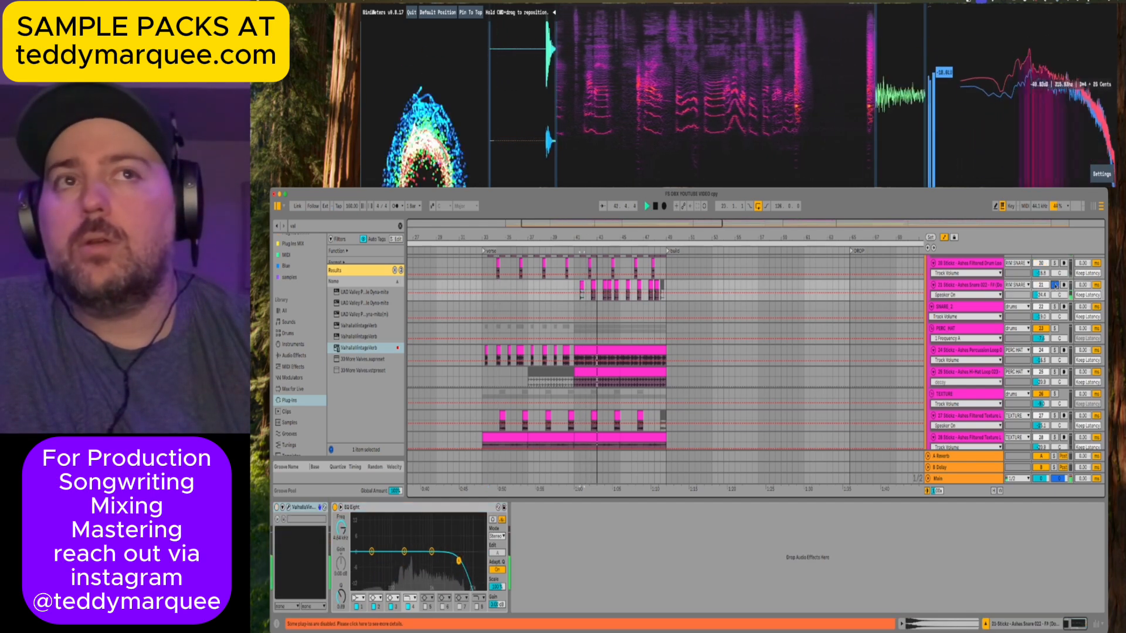
# Solo the PERC_HAT group and play it from the start of the first verse.
pyautogui.click(487, 350)
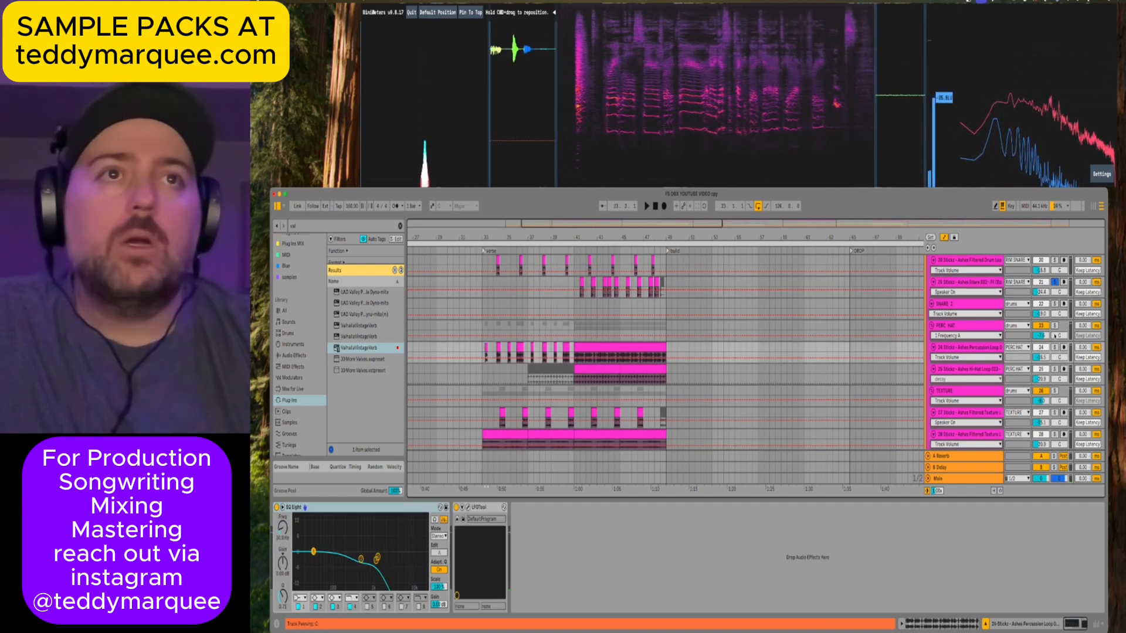
pyautogui.click(1056, 325)
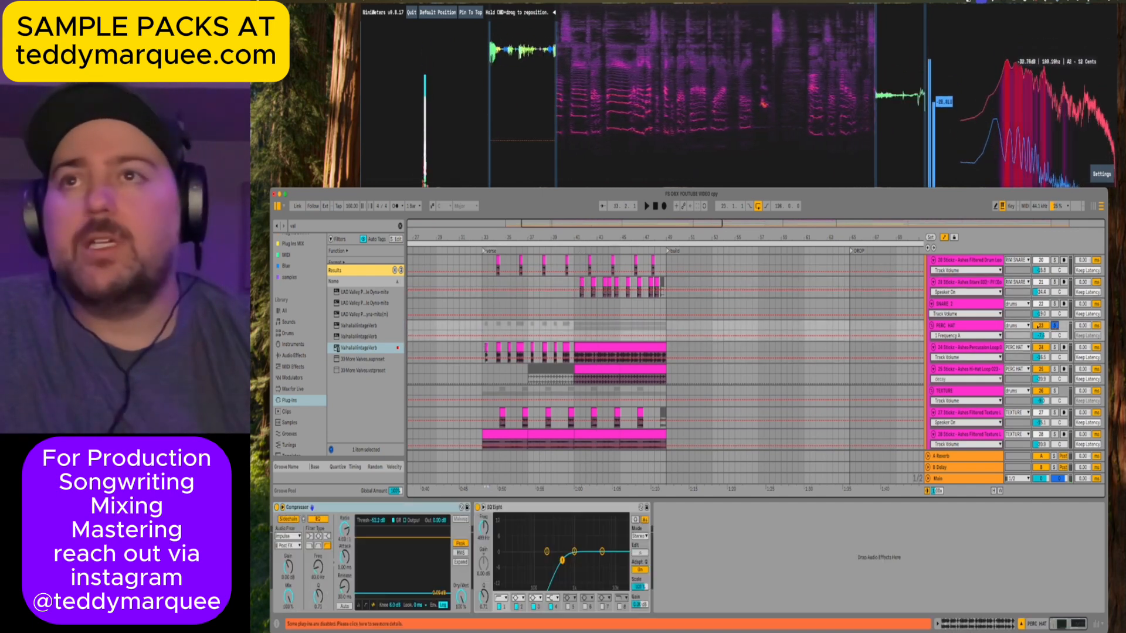
pyautogui.click(482, 327)
pyautogui.press('space')
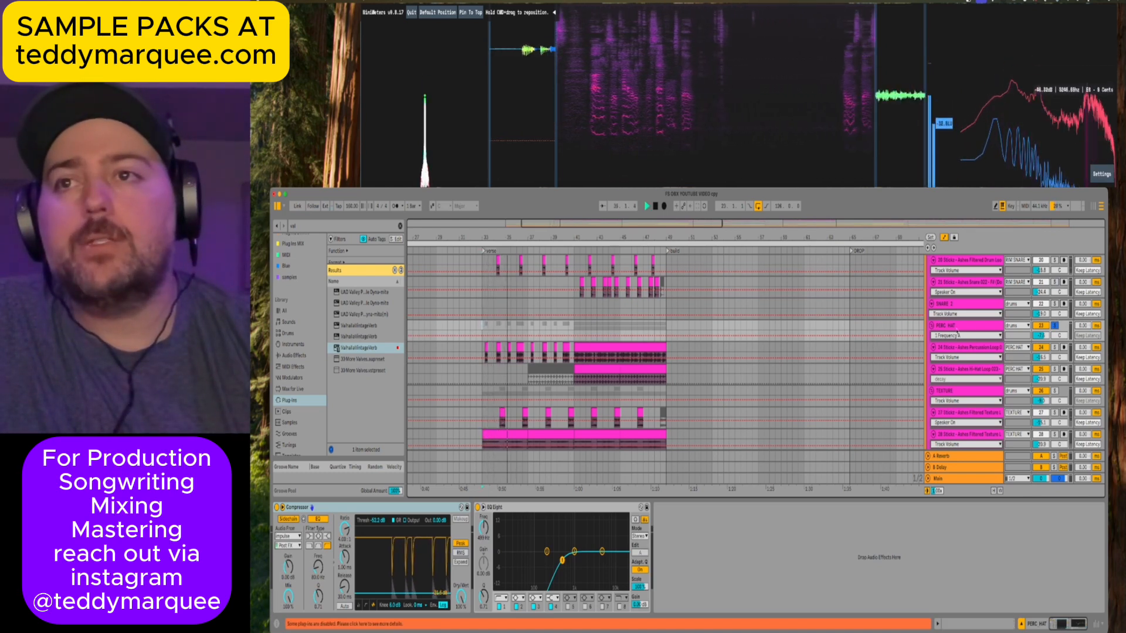
# Inspect the EQ Eight on the 24 Sticks - Ashes Percussion Loop track, then audition the PERC_HAT group from bar 41.
pyautogui.click(957, 356)
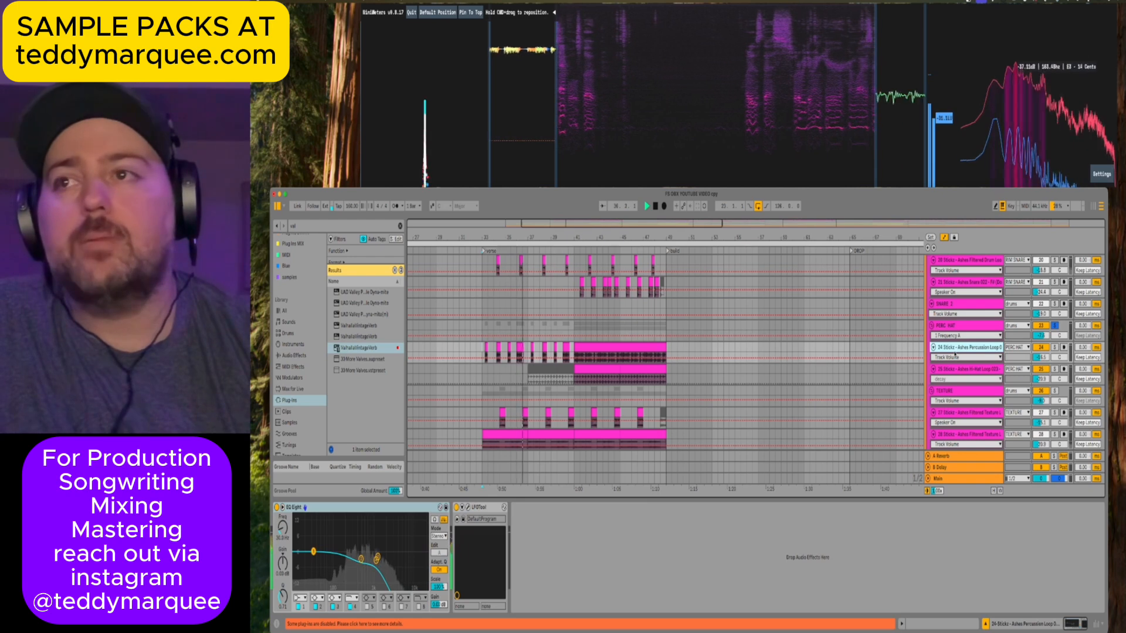
pyautogui.click(311, 507)
pyautogui.press('space')
pyautogui.press('space')
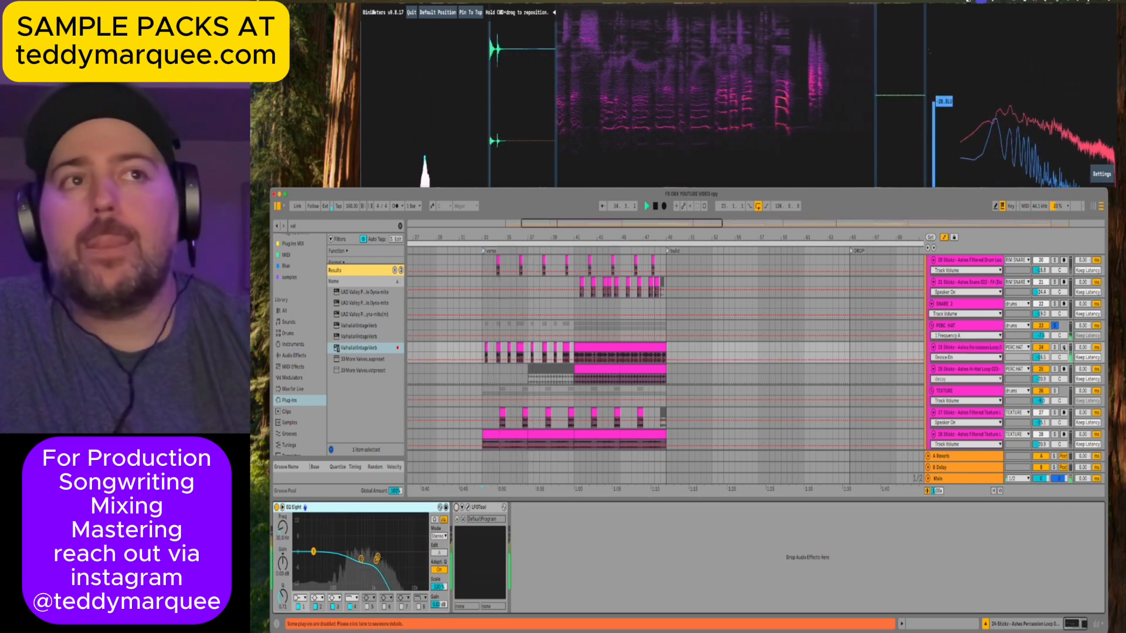
pyautogui.click(574, 323)
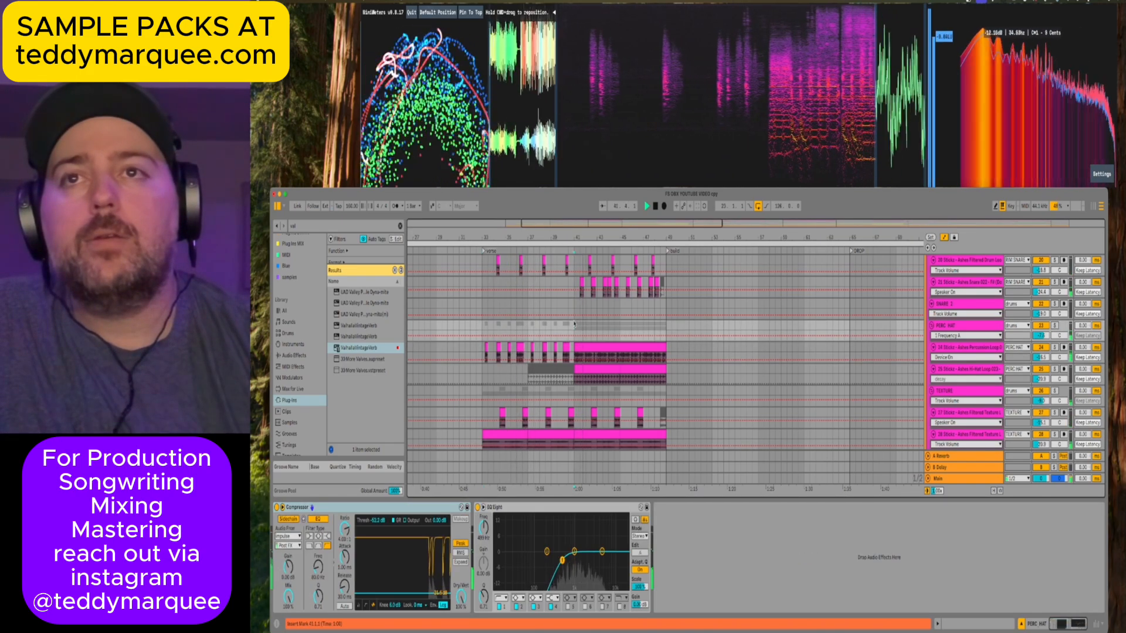
# Audition the 25 Sticks - Ashes Hi-Hat Loop track from bar 41 and examine the volume curve in its LFOTool plug-in.
pyautogui.click(585, 365)
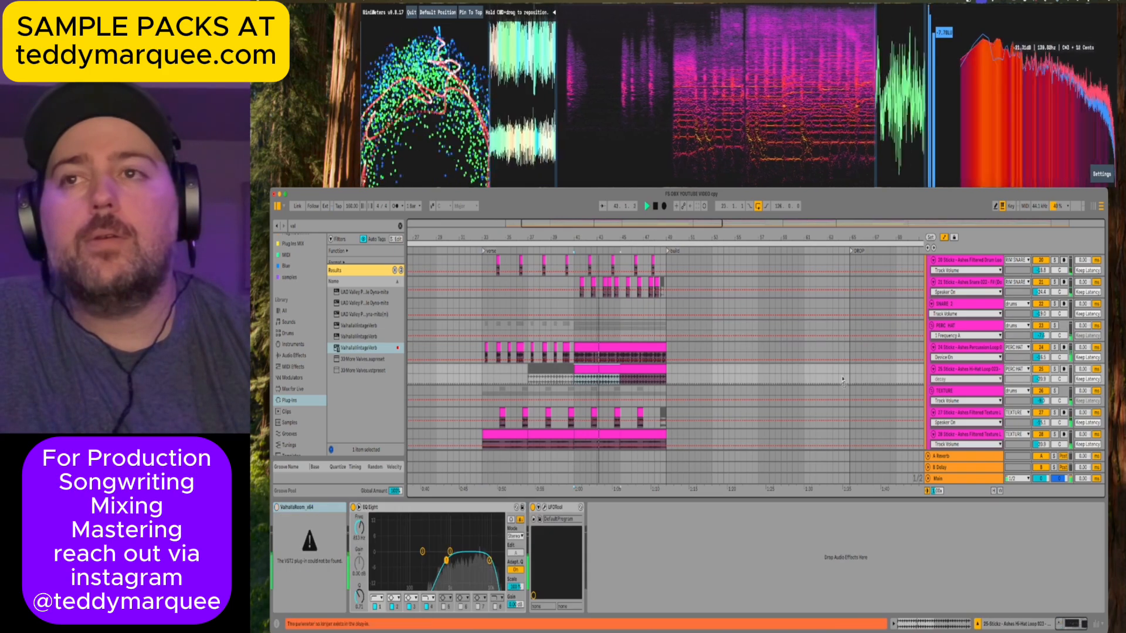
pyautogui.press('space')
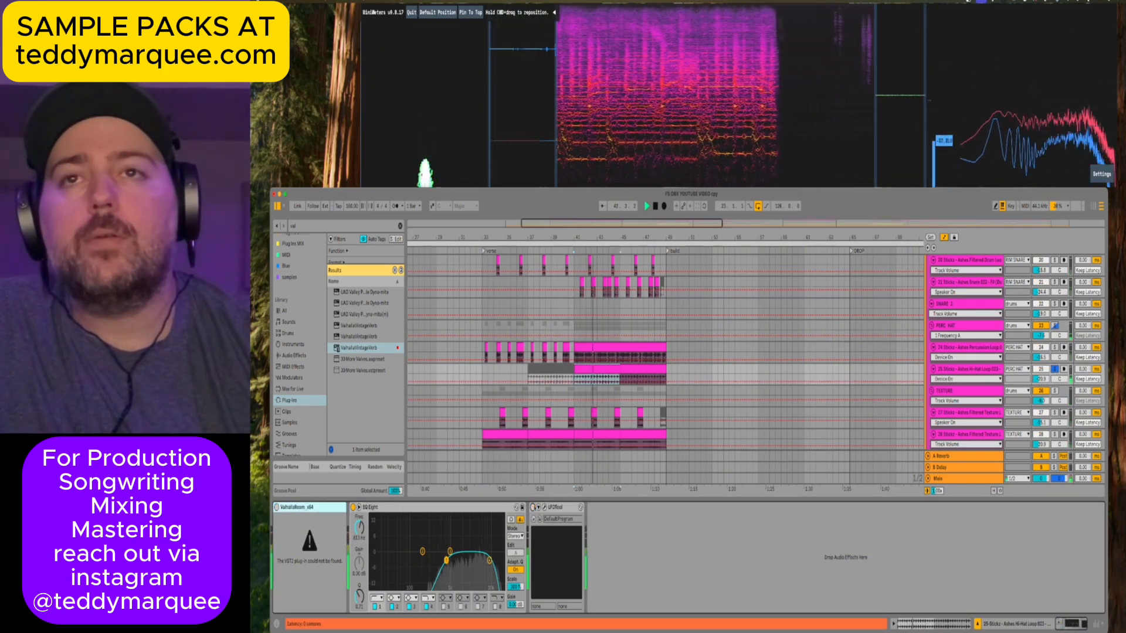
pyautogui.press('space')
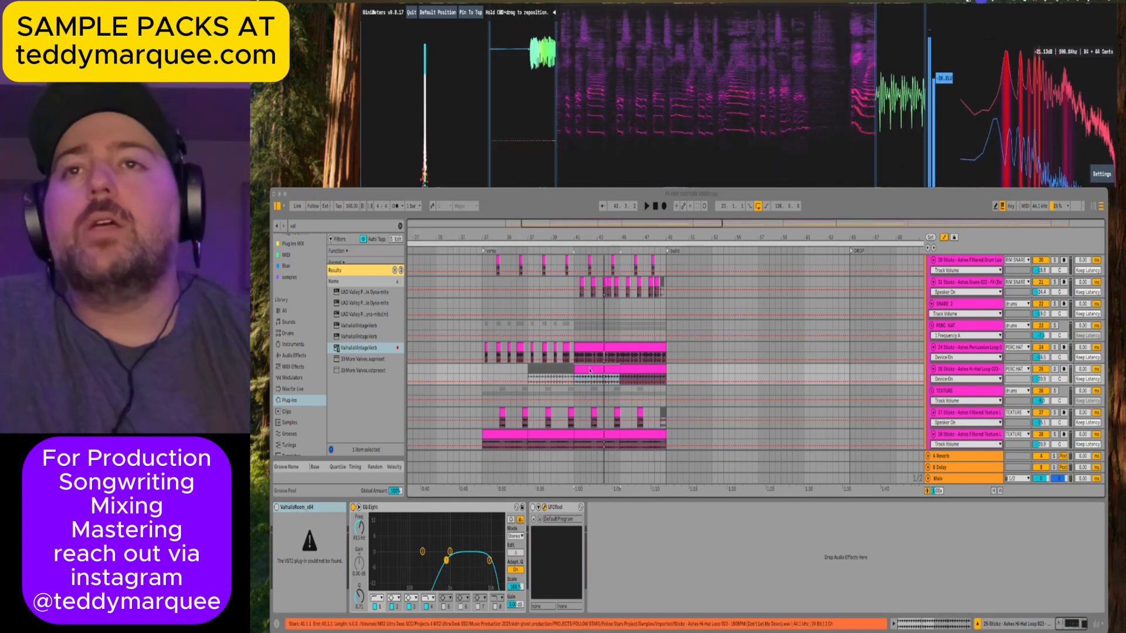
pyautogui.press('space')
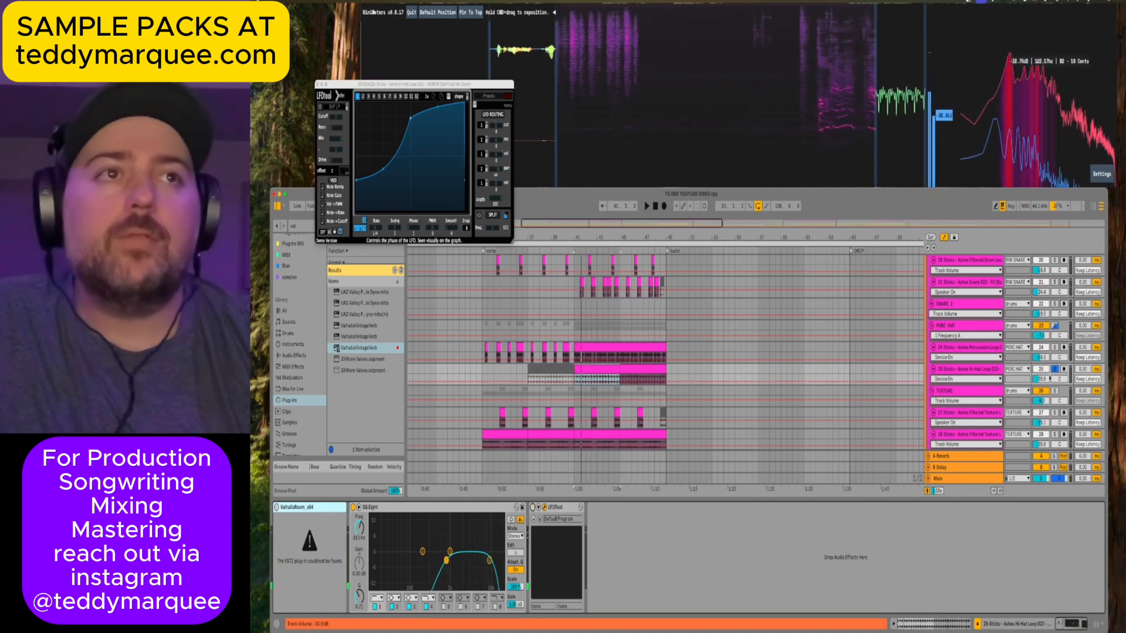
pyautogui.press('space')
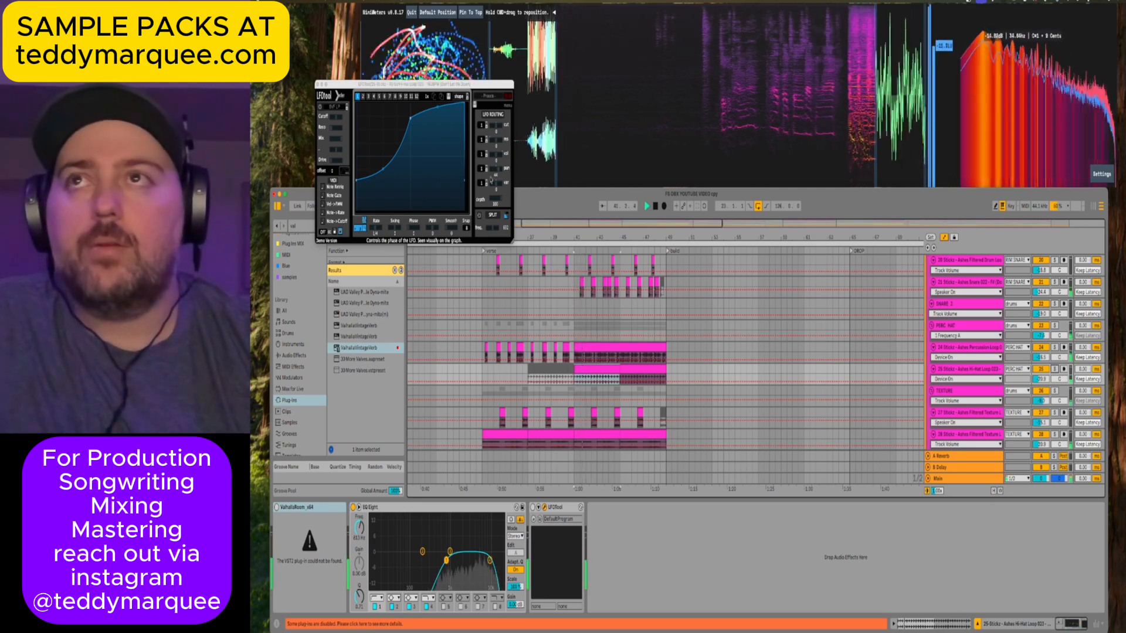
# Hide the LFOTool window, then solo the PERC_HAT group and play it from bar 41.
pyautogui.press('super+alt+p')
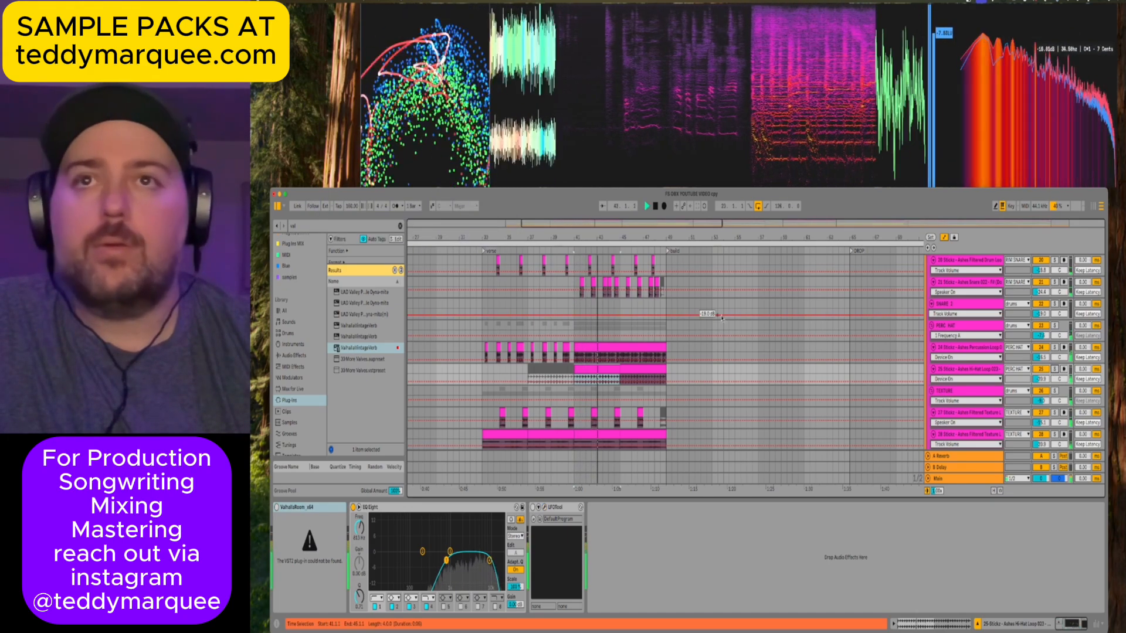
pyautogui.click(1054, 326)
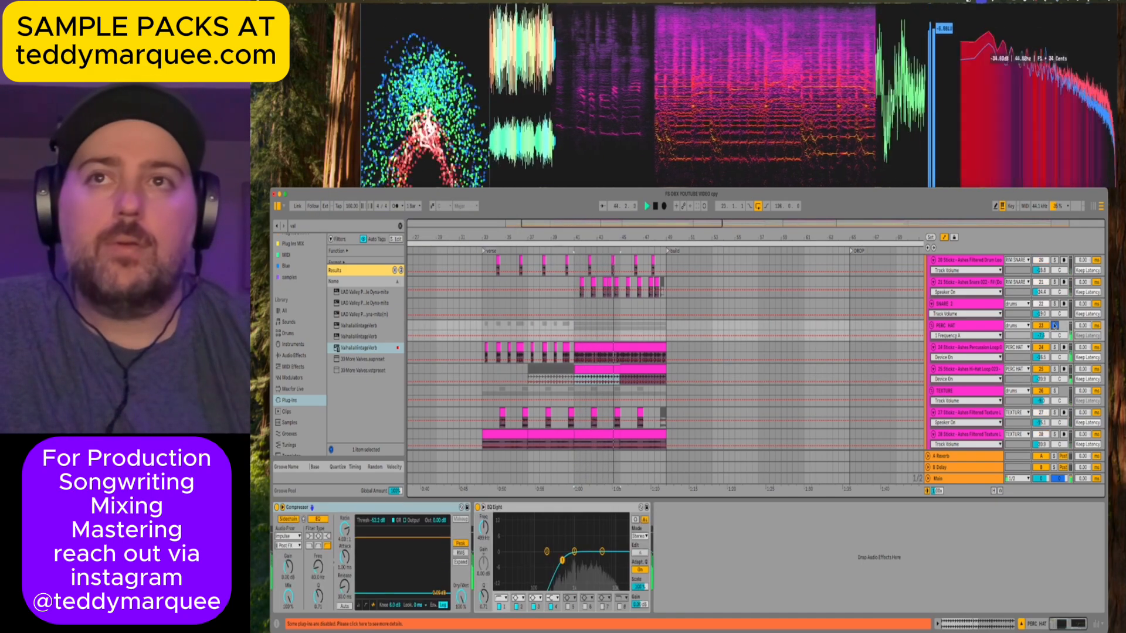
pyautogui.scroll(-1, 696, 388)
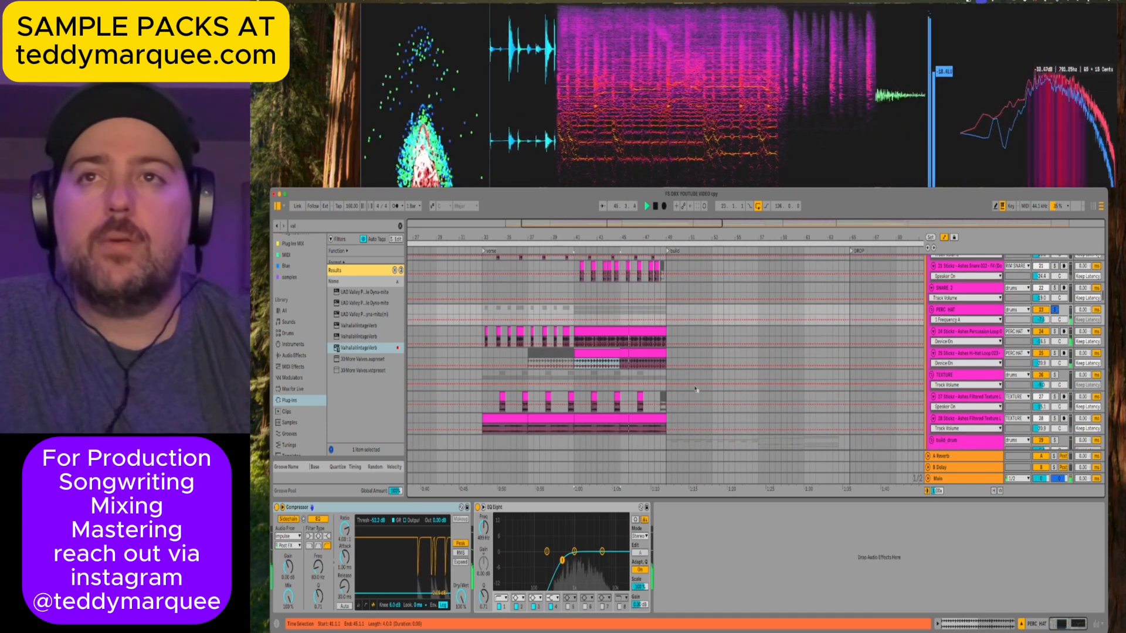
# Solo the TEXTURE group from bar 41 and audition its two Sticks - Ashes Filtered Texture tracks.
pyautogui.click(678, 381)
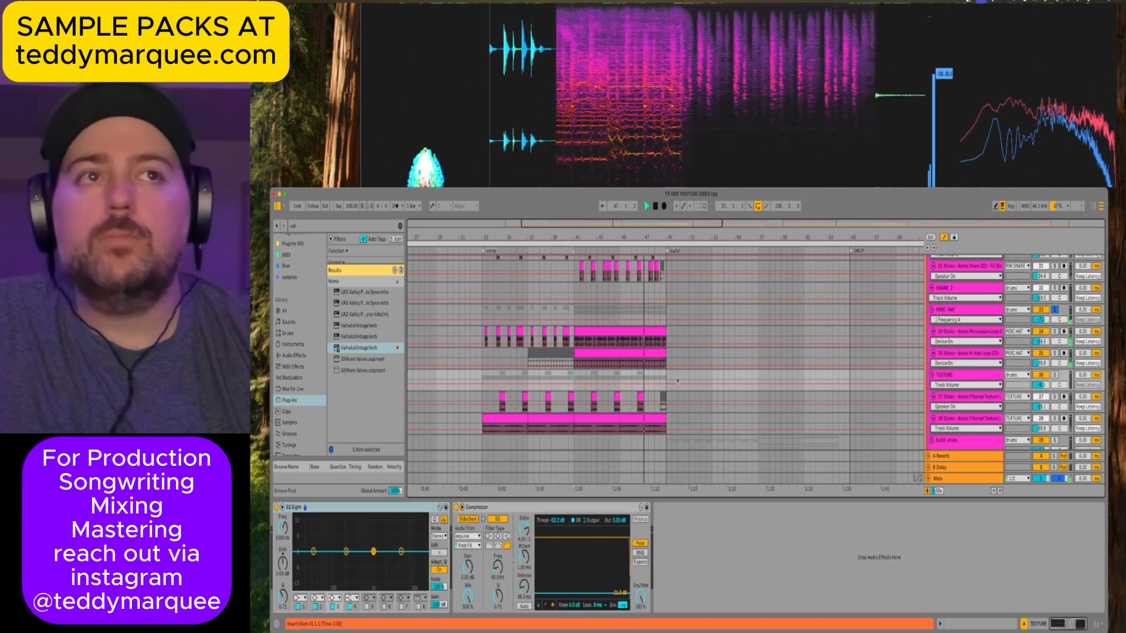
pyautogui.press('space')
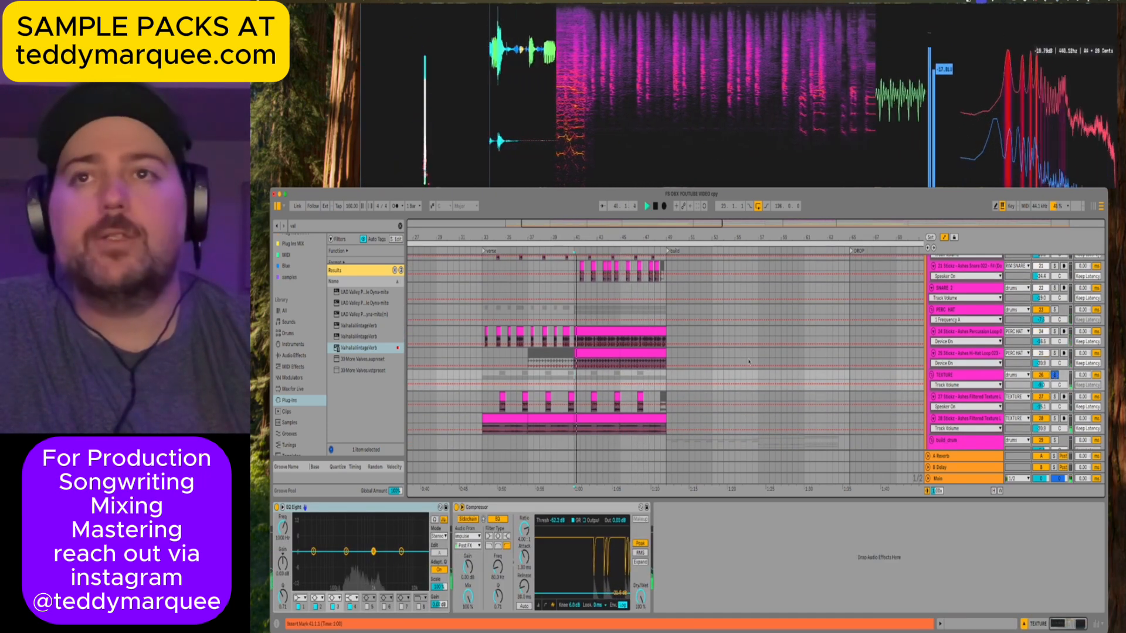
pyautogui.scroll(-1, 645, 387)
pyautogui.click(644, 397)
pyautogui.click(603, 400)
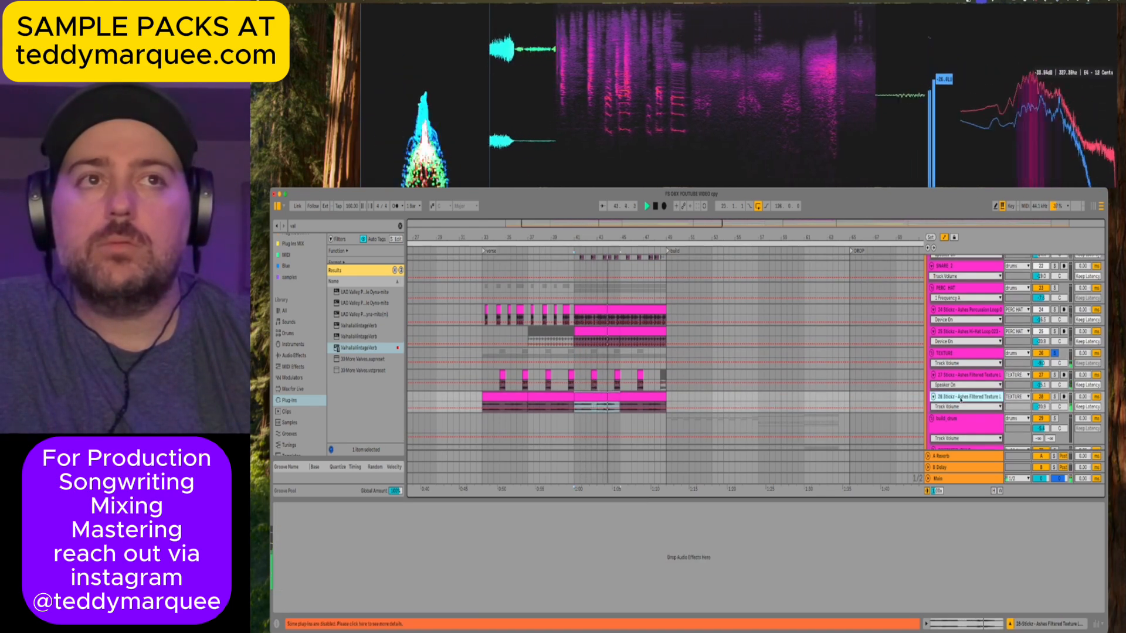
pyautogui.click(957, 376)
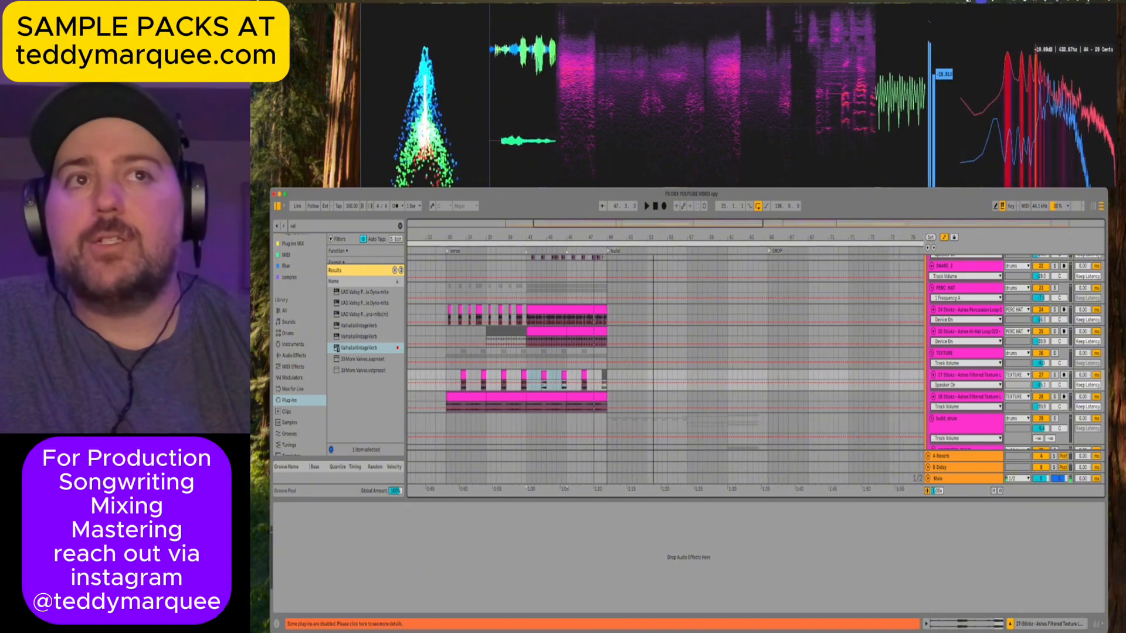
# Solo the build_drum group and play it from the start of the first build at bar 49.
pyautogui.hscroll(-3, 634, 304)
pyautogui.scroll(-2, 634, 304)
pyautogui.hscroll(2, 634, 304)
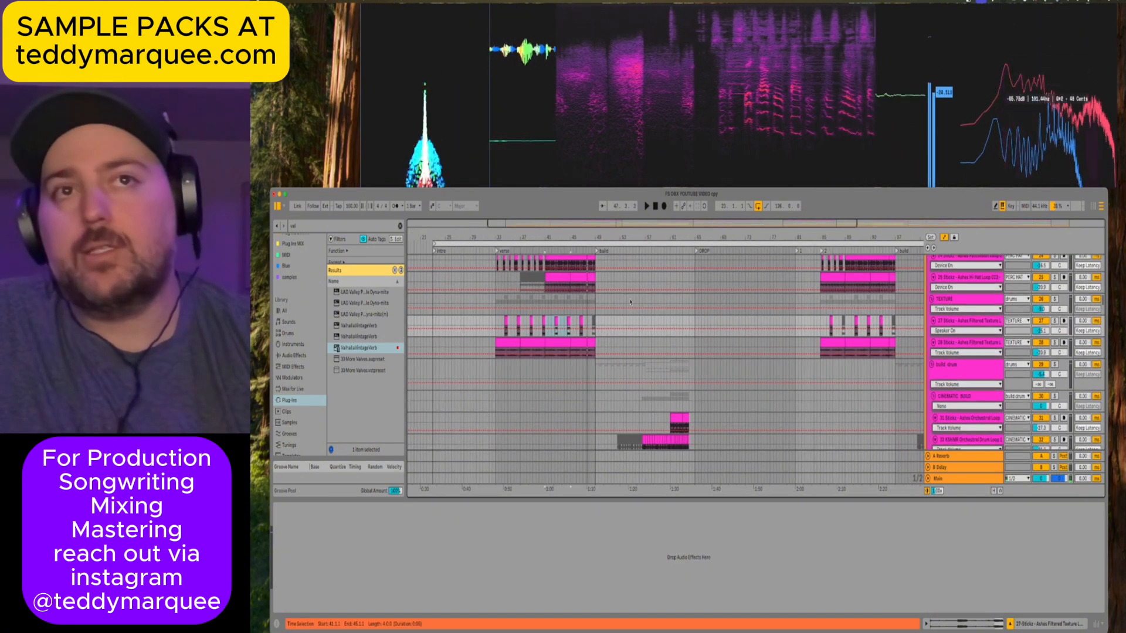
pyautogui.click(593, 371)
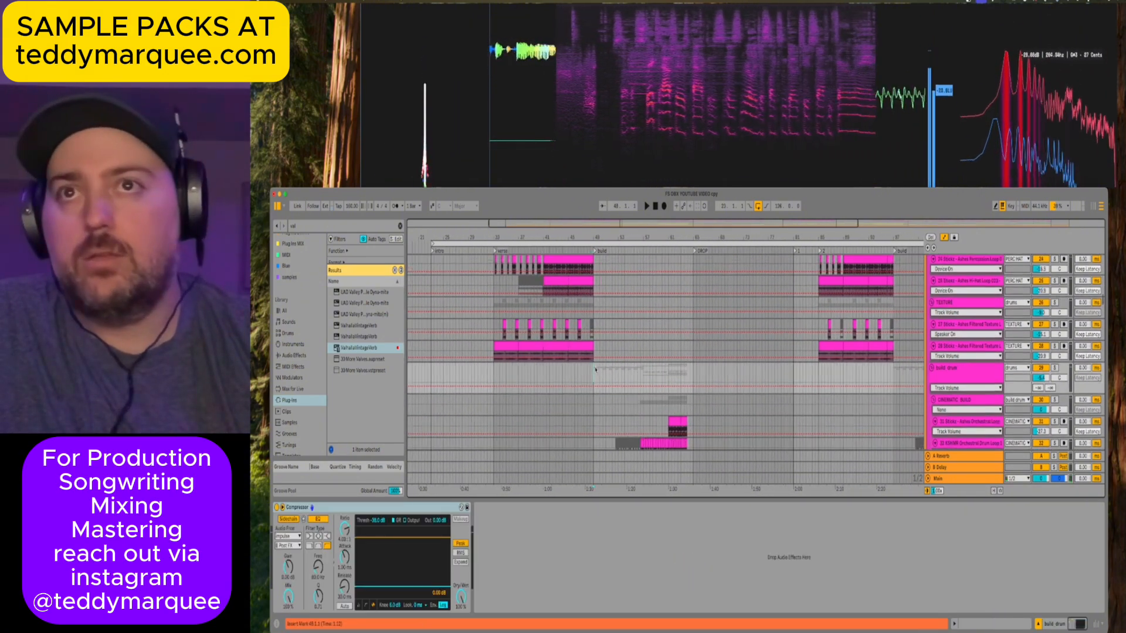
pyautogui.press('super+alt+l')
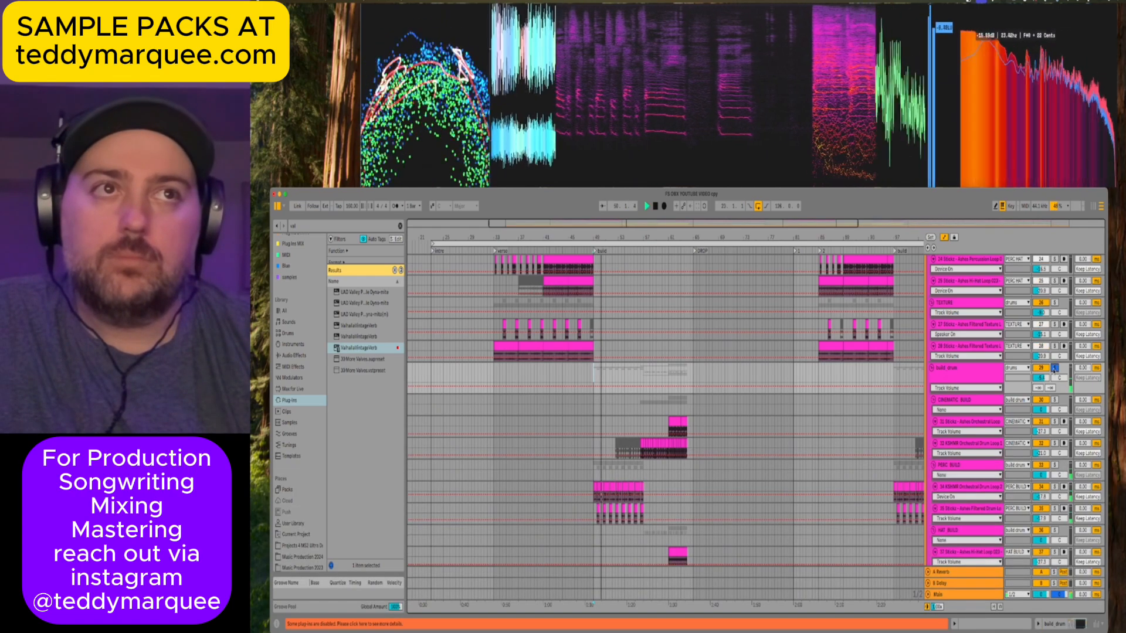
pyautogui.scroll(-2, 997, 404)
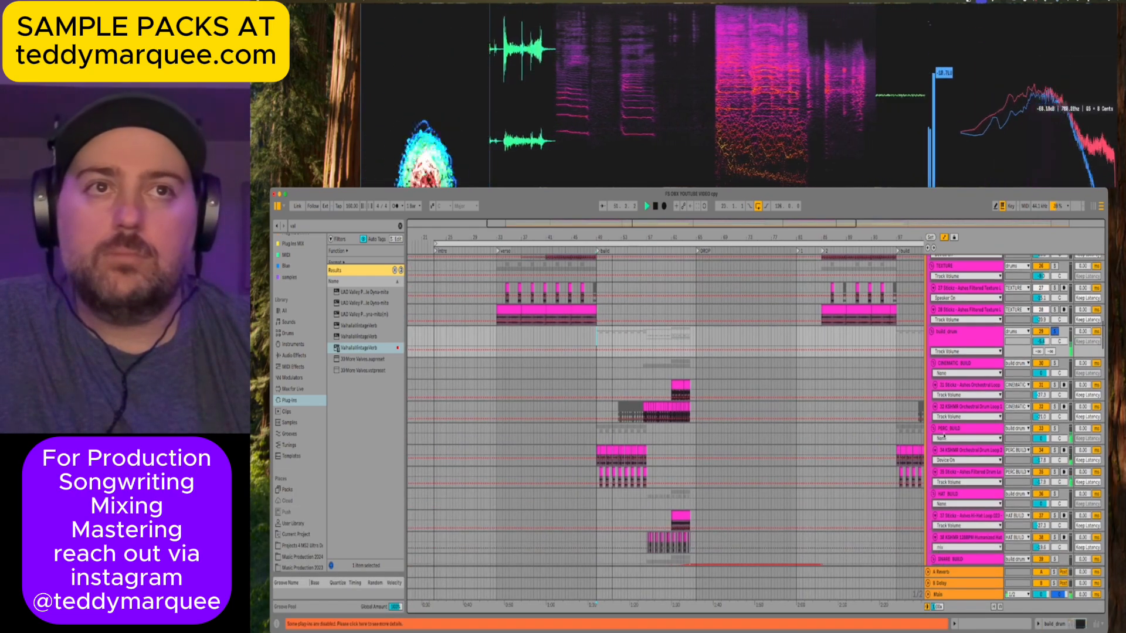
# Examine the PERC_BUILD group and the EQ Eight on KSHMR Orchestral Drum Loop tracks 34 and 32 while the build plays.
pyautogui.click(953, 433)
pyautogui.press('super+alt+l')
pyautogui.scroll(-2, 954, 411)
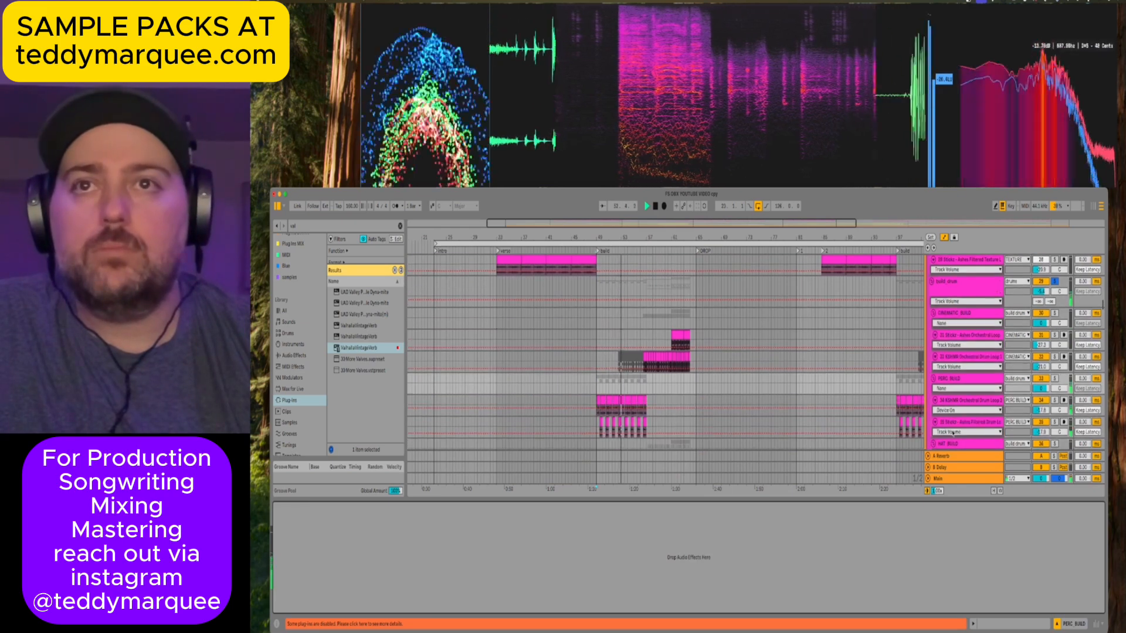
pyautogui.click(954, 406)
pyautogui.scroll(-1, 955, 406)
pyautogui.scroll(-1, 954, 406)
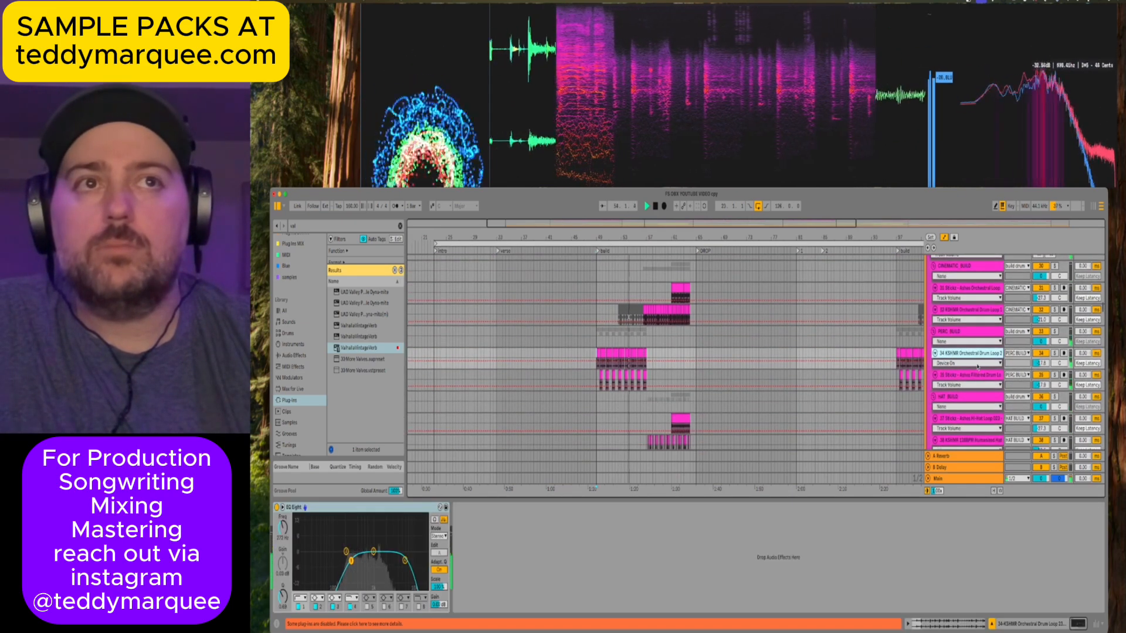
pyautogui.scroll(2, 976, 364)
pyautogui.click(969, 355)
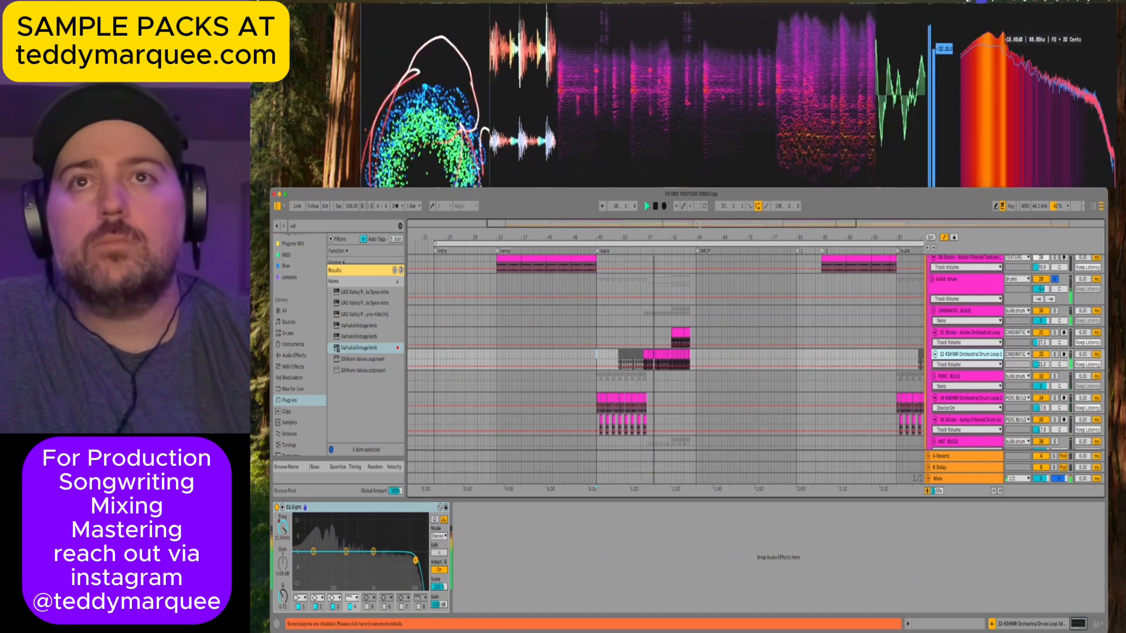
# Audition the 31 Sticks - Ashes Orchestral Loop clip leading up to the drop from bar 61.
pyautogui.moveTo(703, 237)
pyautogui.mouseDown()
pyautogui.moveTo(698, 281)
pyautogui.moveTo(635, 333)
pyautogui.mouseUp()
pyautogui.click(634, 333)
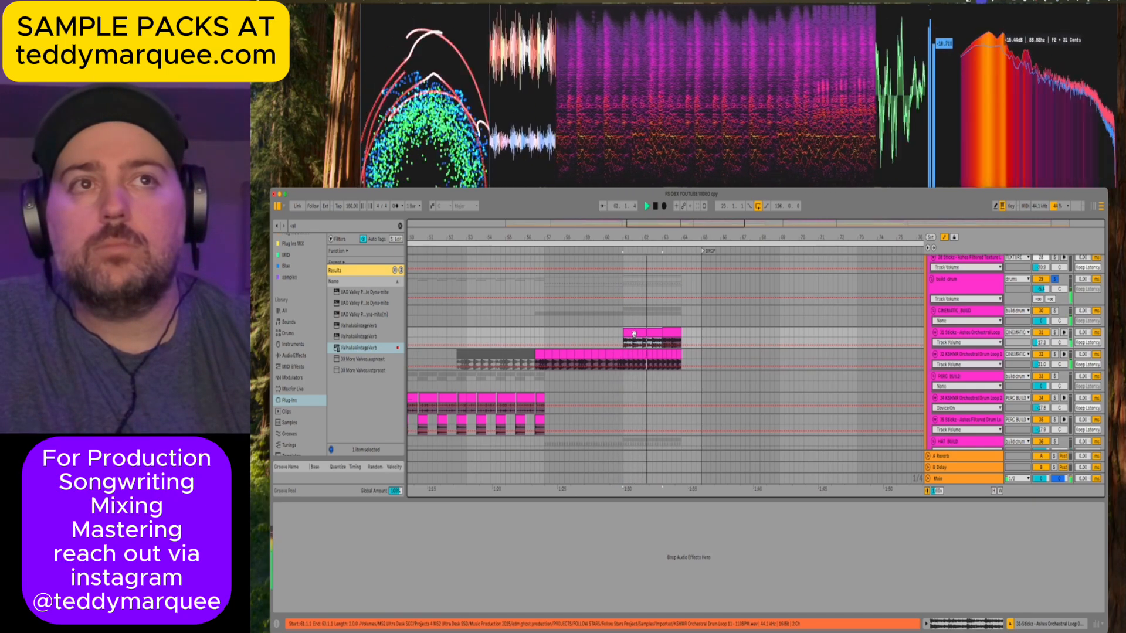
pyautogui.scroll(-1, 634, 333)
pyautogui.scroll(-3, 634, 333)
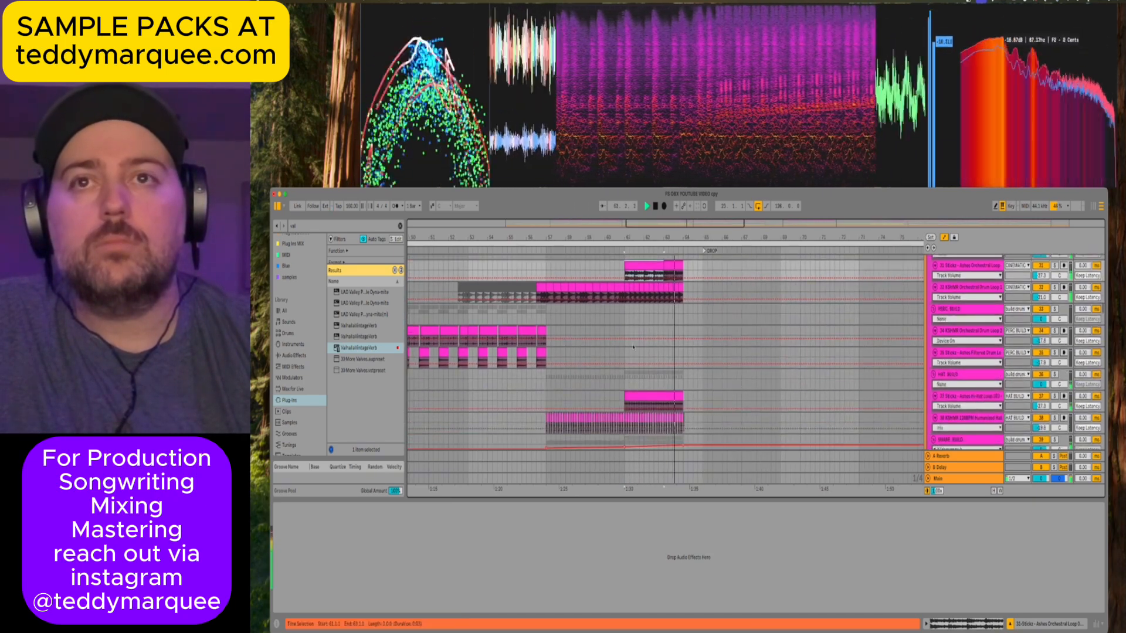
# Solo the HAT_BUILD group and play it from bar 57.
pyautogui.click(625, 374)
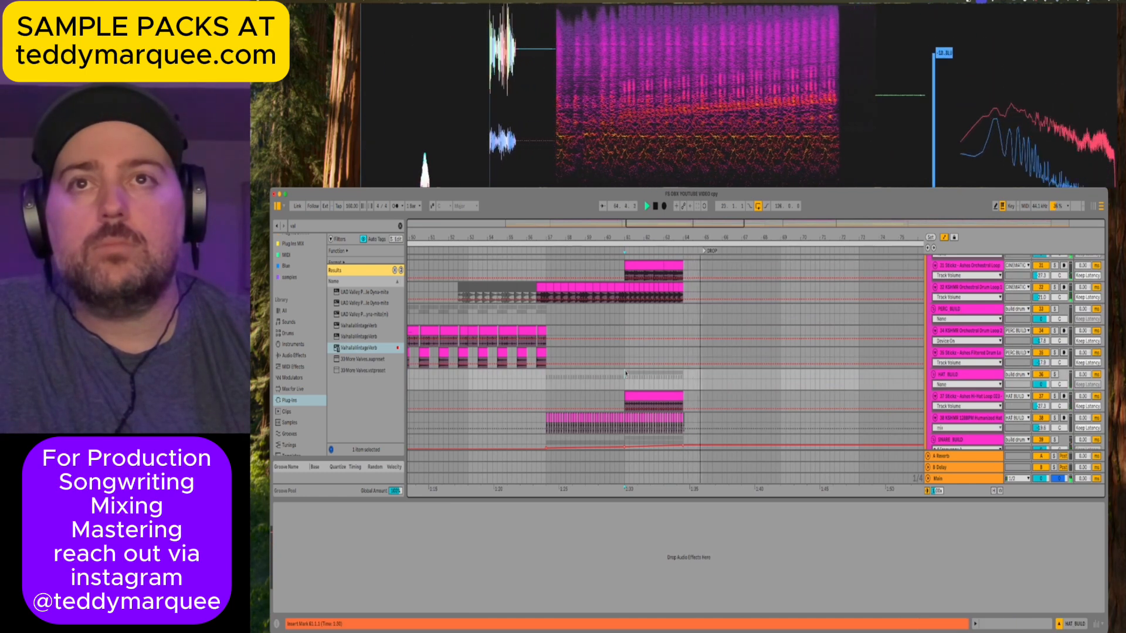
pyautogui.click(551, 287)
pyautogui.click(545, 383)
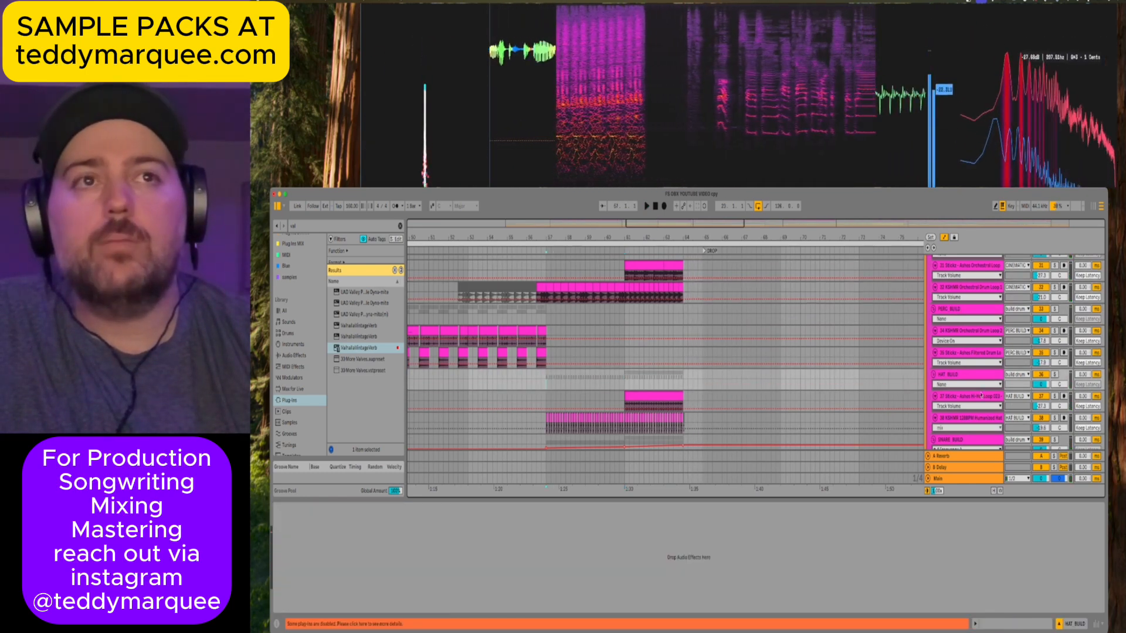
pyautogui.press('space')
pyautogui.scroll(-1, 1060, 384)
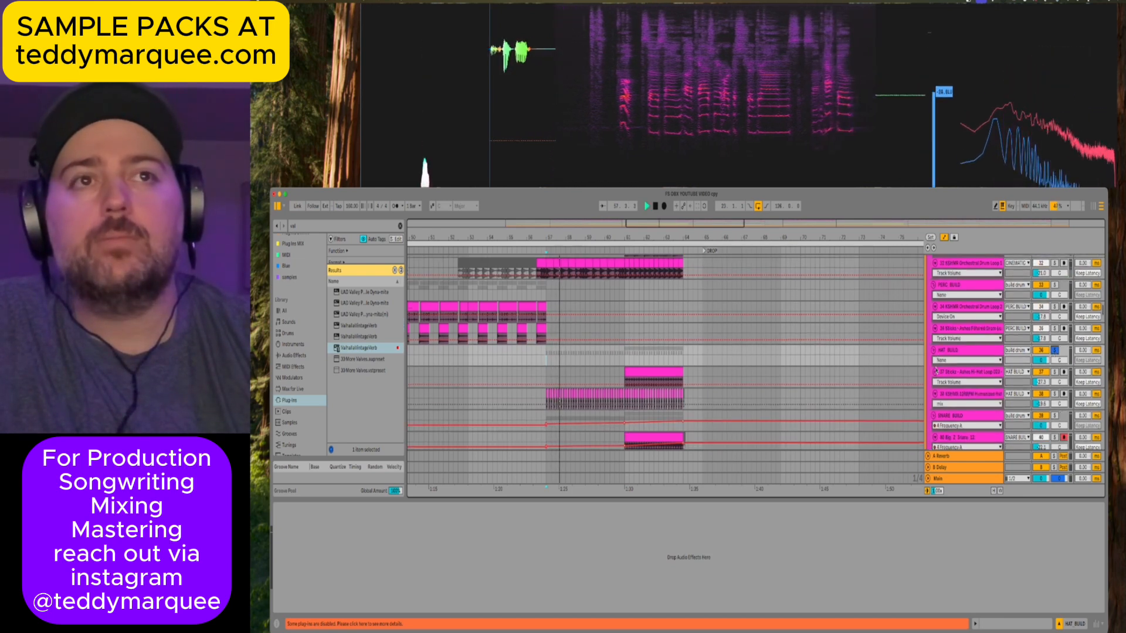
# Audition the two hat loop tracks 38 and 37 inside the HAT_BUILD group, then collapse the group.
pyautogui.click(945, 394)
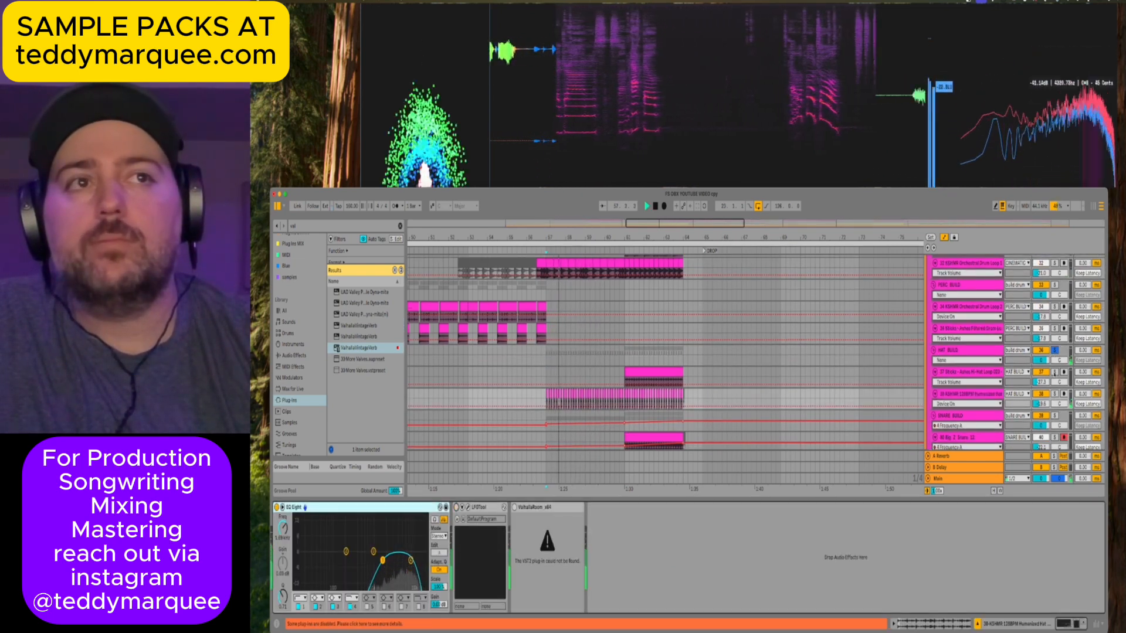
pyautogui.click(671, 373)
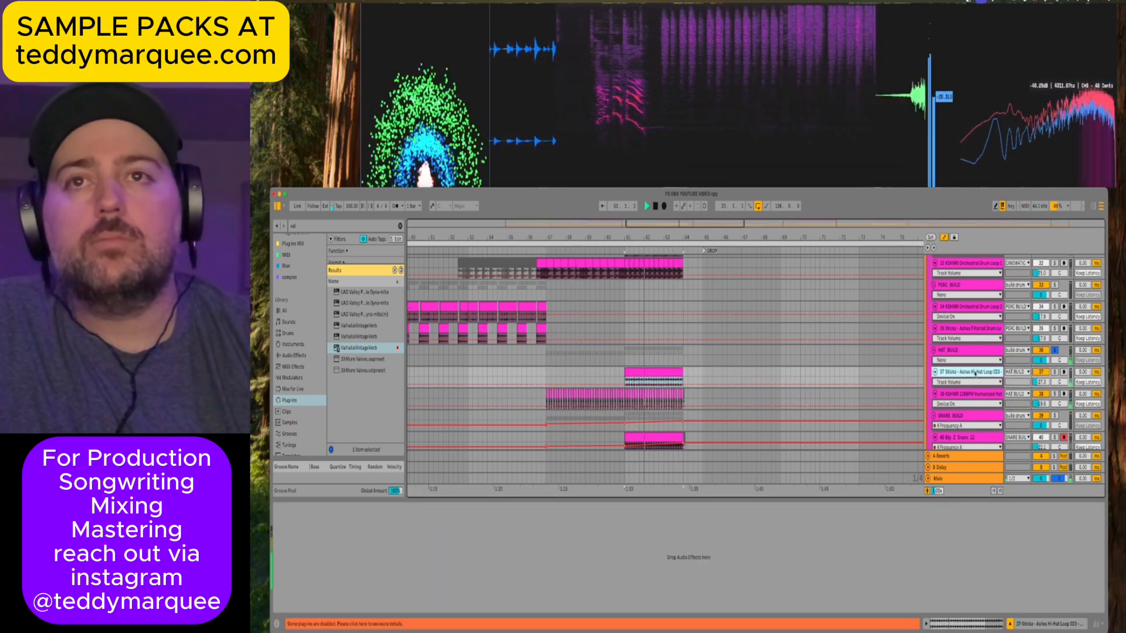
pyautogui.click(932, 350)
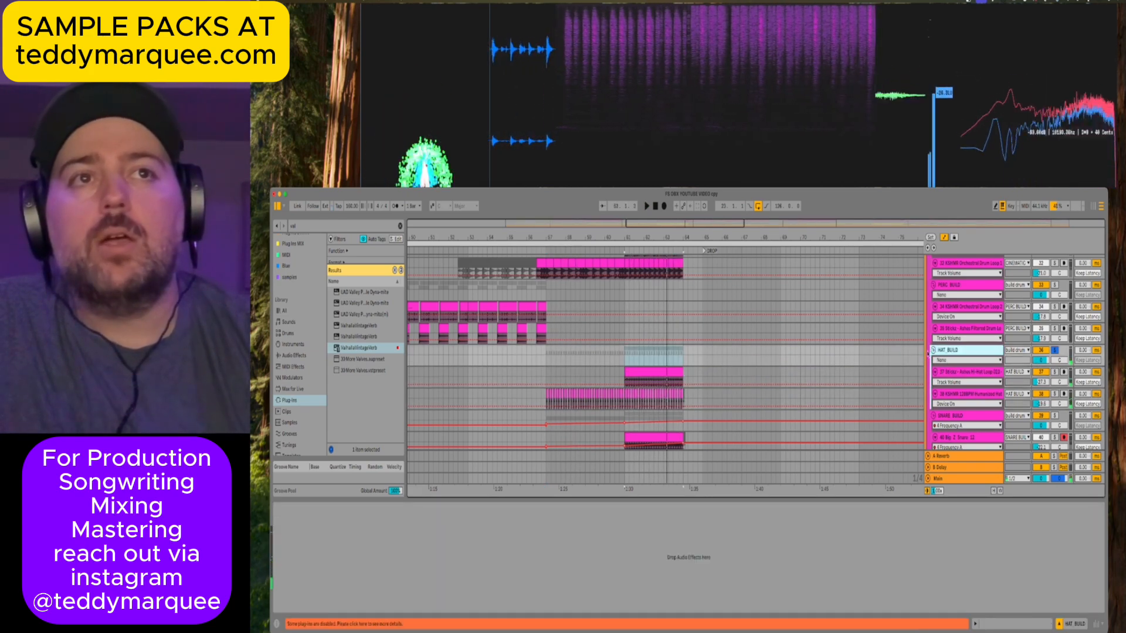
pyautogui.click(933, 350)
# Solo the SNARE_BUILD group and audition its 40 Big_Z_Snare_12 track from bar 61 and KSHMR Marching Snare Loop from bar 57.
pyautogui.click(948, 362)
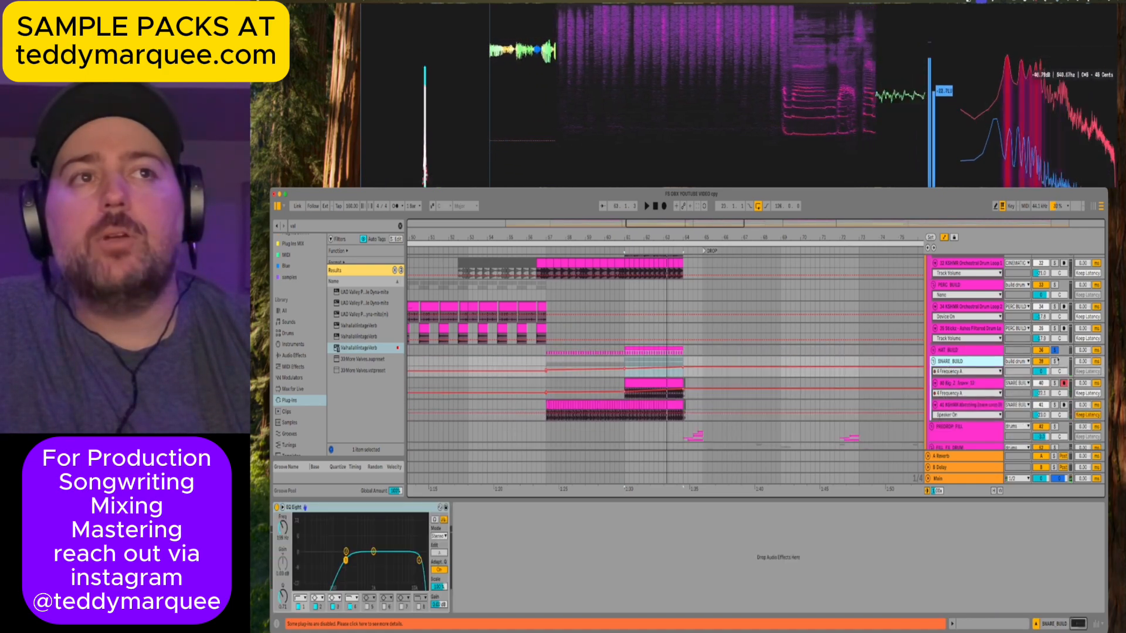
pyautogui.press('space')
pyautogui.click(955, 383)
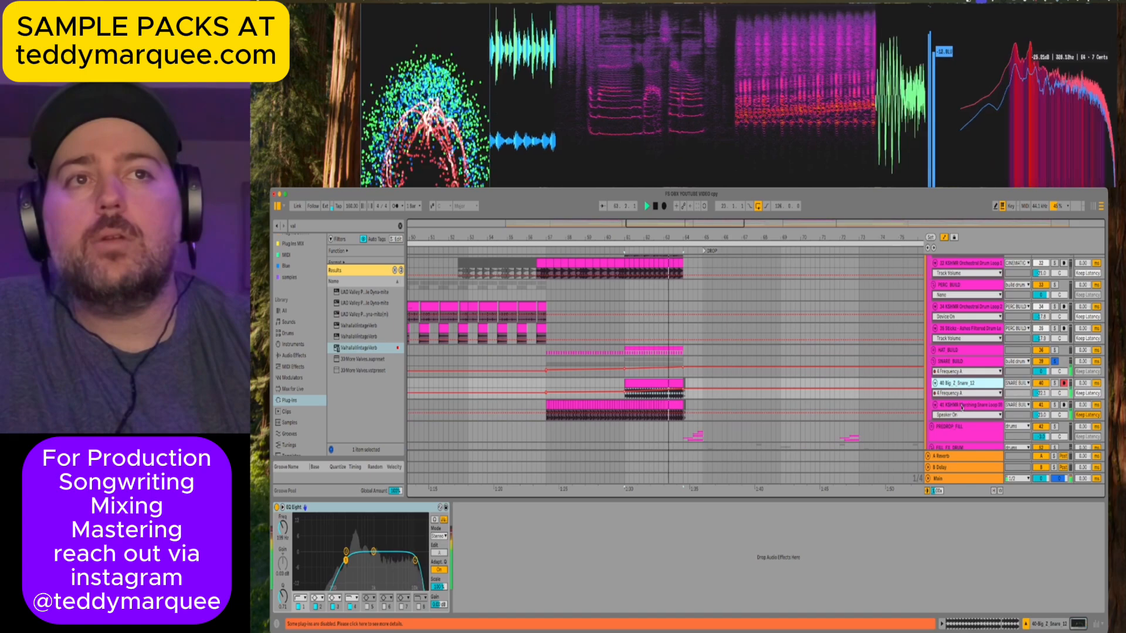
pyautogui.click(961, 407)
pyautogui.click(548, 405)
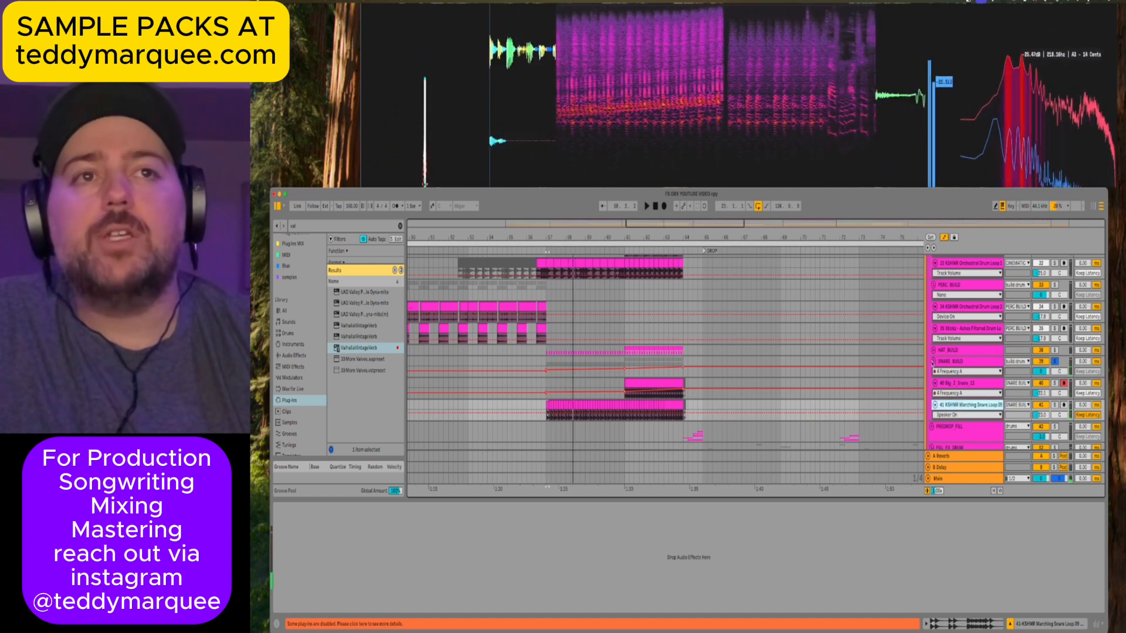
# Collapse the SNARE_BUILD group and replay it soloed from bar 57.
pyautogui.click(934, 362)
pyautogui.scroll(5, 933, 364)
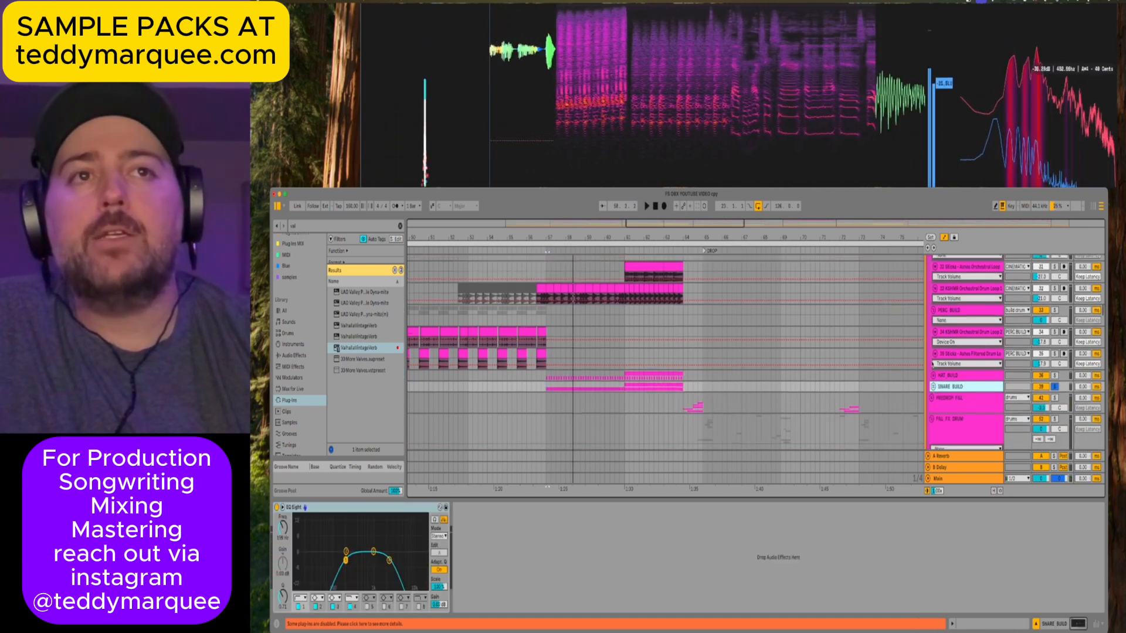
pyautogui.scroll(-3, 932, 364)
pyautogui.press('space')
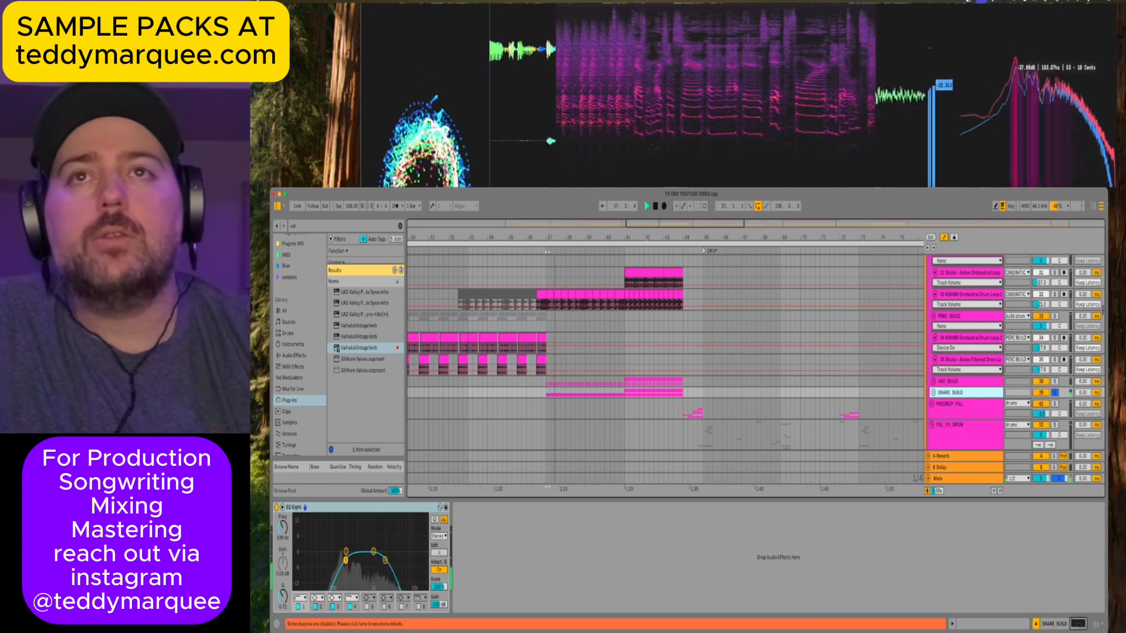
# Switch the solo to the HAT_BUILD group and on to the whole build_drum group during playback.
pyautogui.scroll(-5, 583, 348)
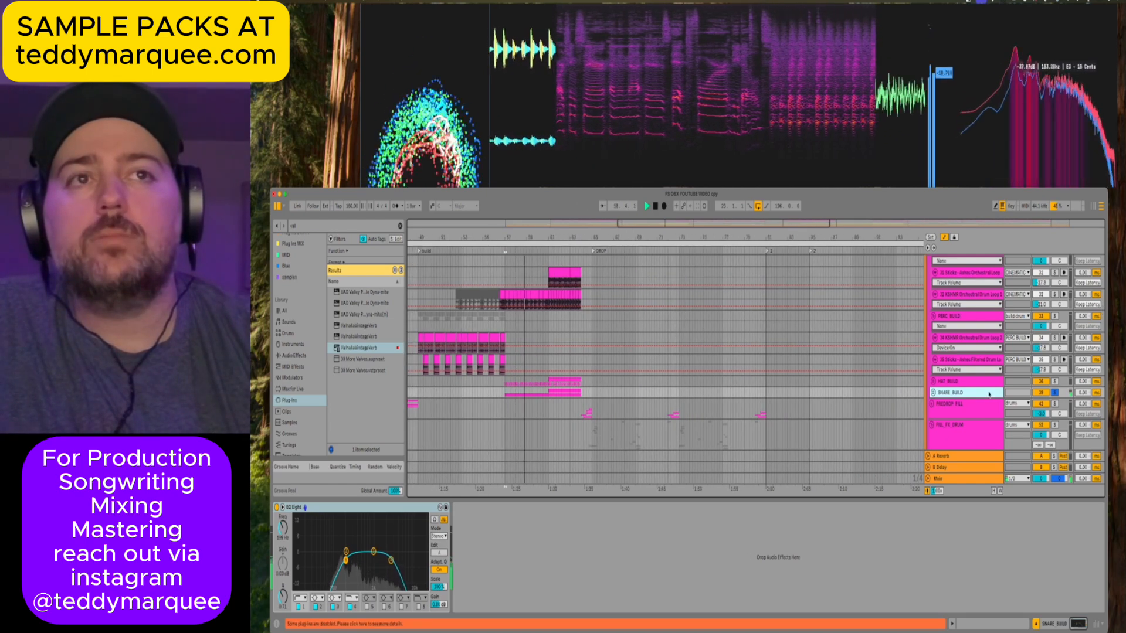
pyautogui.click(1054, 381)
pyautogui.scroll(3, 1054, 381)
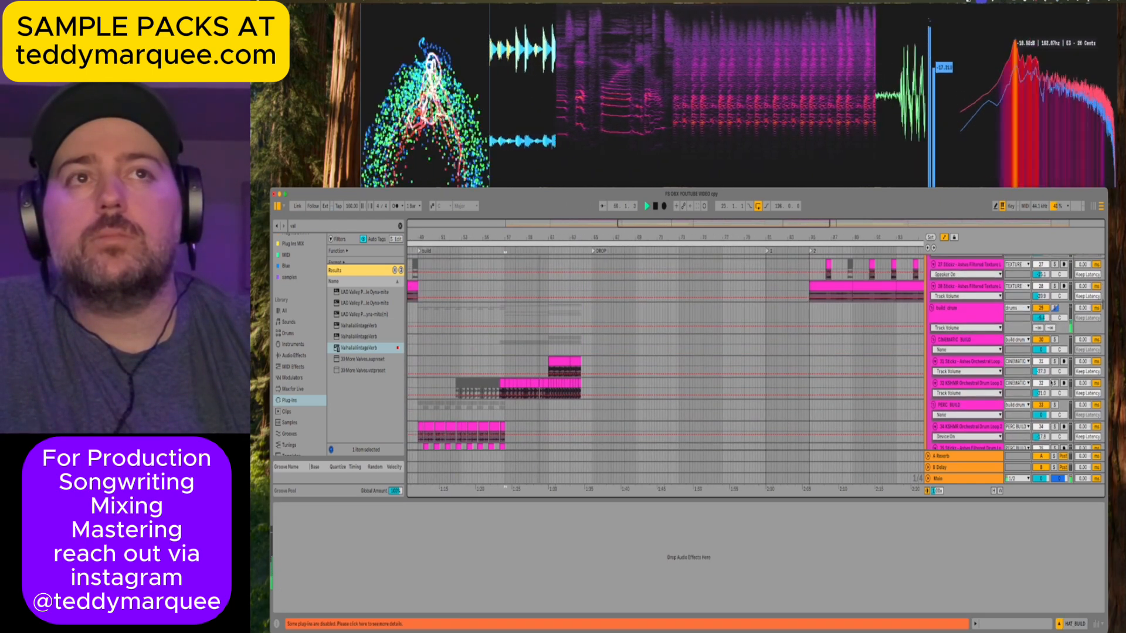
pyautogui.click(1055, 308)
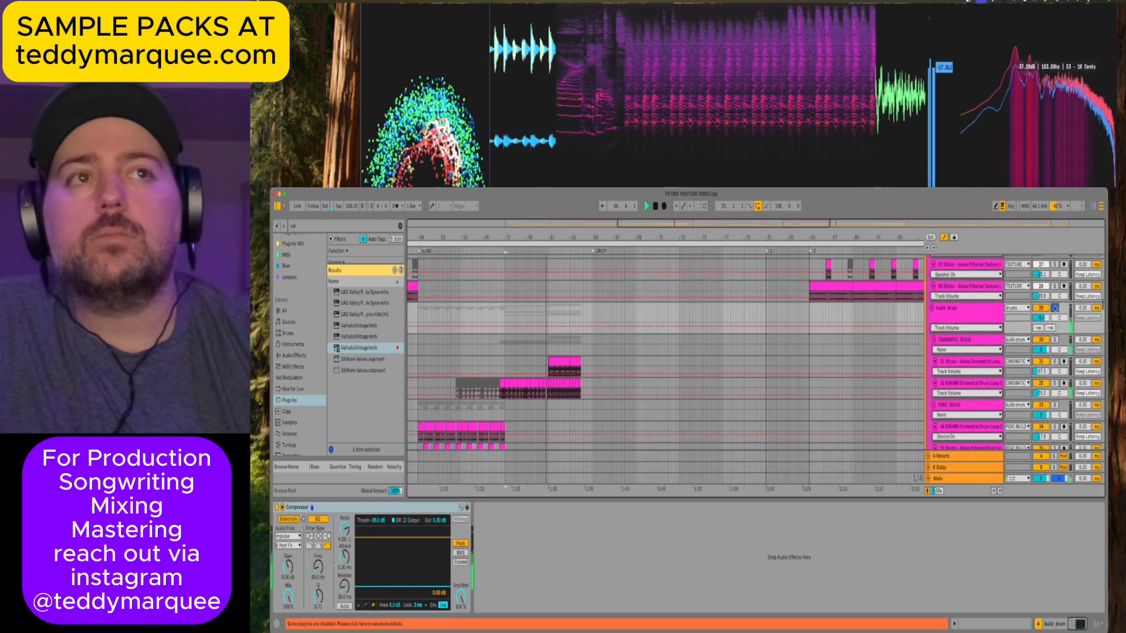
# Listen to the soloed build_drum group through the end of the build, checking its folded overview and the SNARE_BUILD subgroup.
pyautogui.click(933, 309)
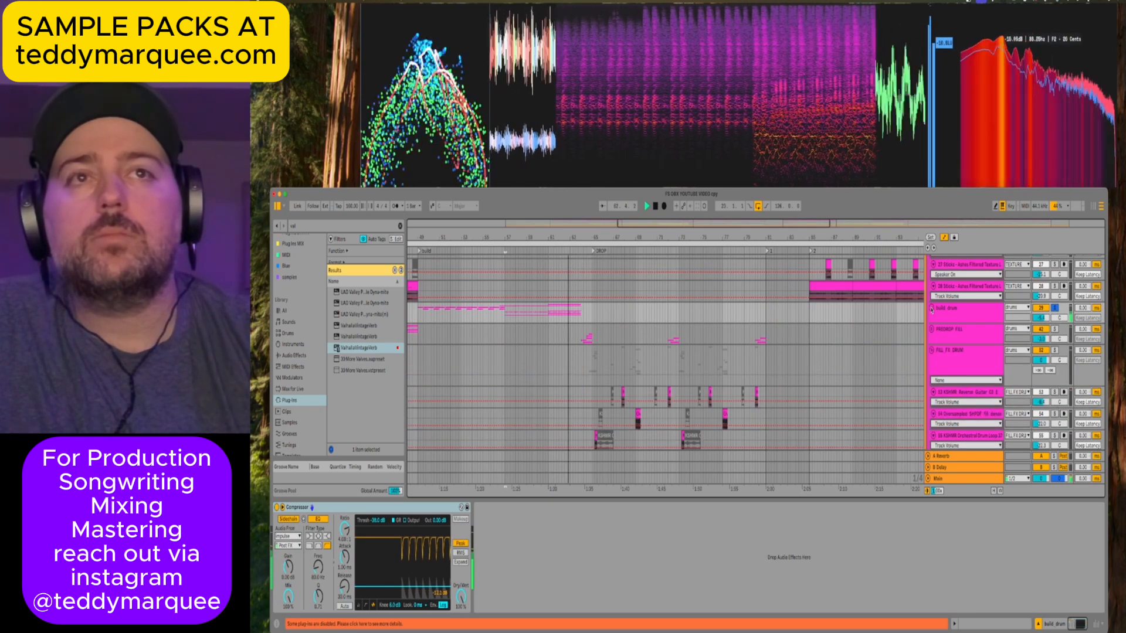
pyautogui.click(932, 309)
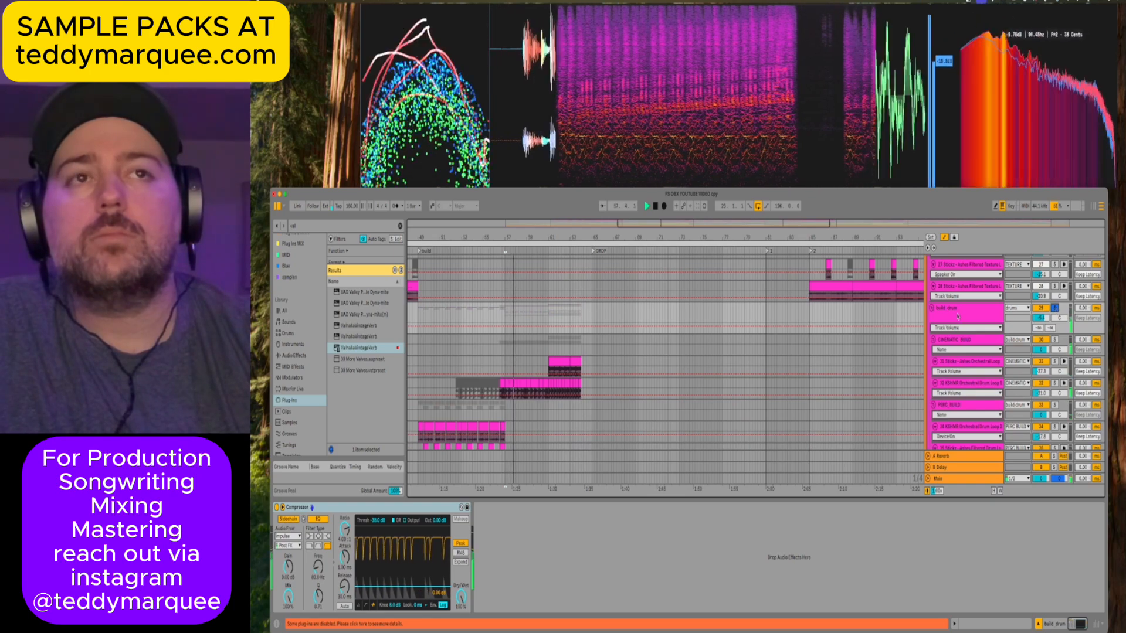
pyautogui.scroll(-5, 939, 318)
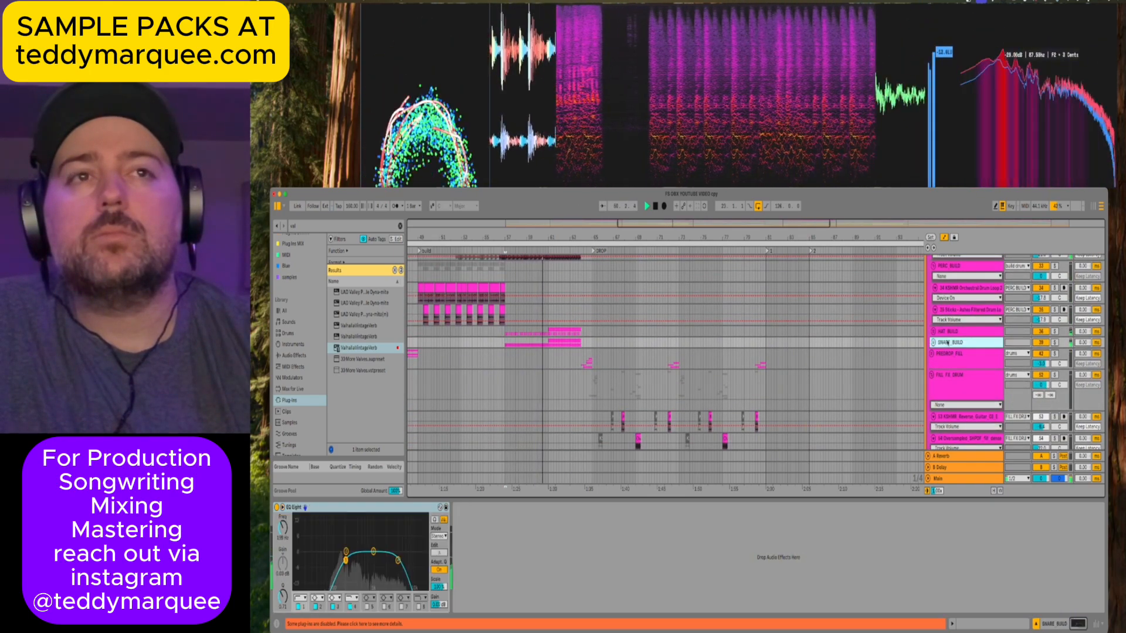
pyautogui.click(948, 342)
pyautogui.scroll(5, 948, 343)
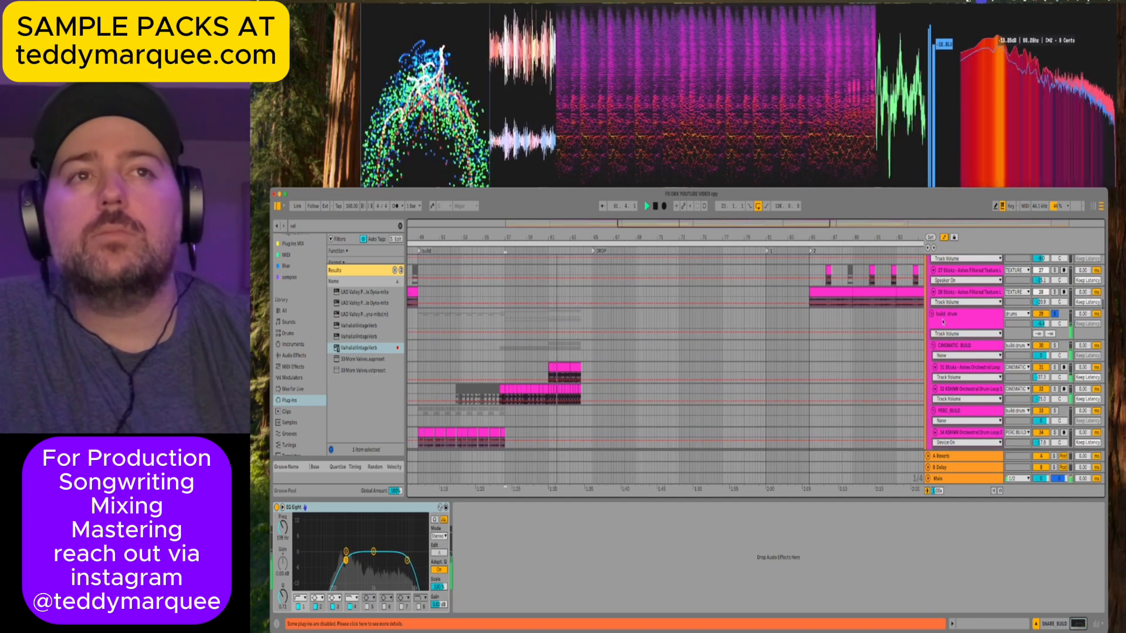
# Color the build_drum group yellow, apply that color to all its grouped tracks and clips, and collapse the group.
pyautogui.click(947, 317)
pyautogui.rightClick(947, 318)
pyautogui.click(966, 479)
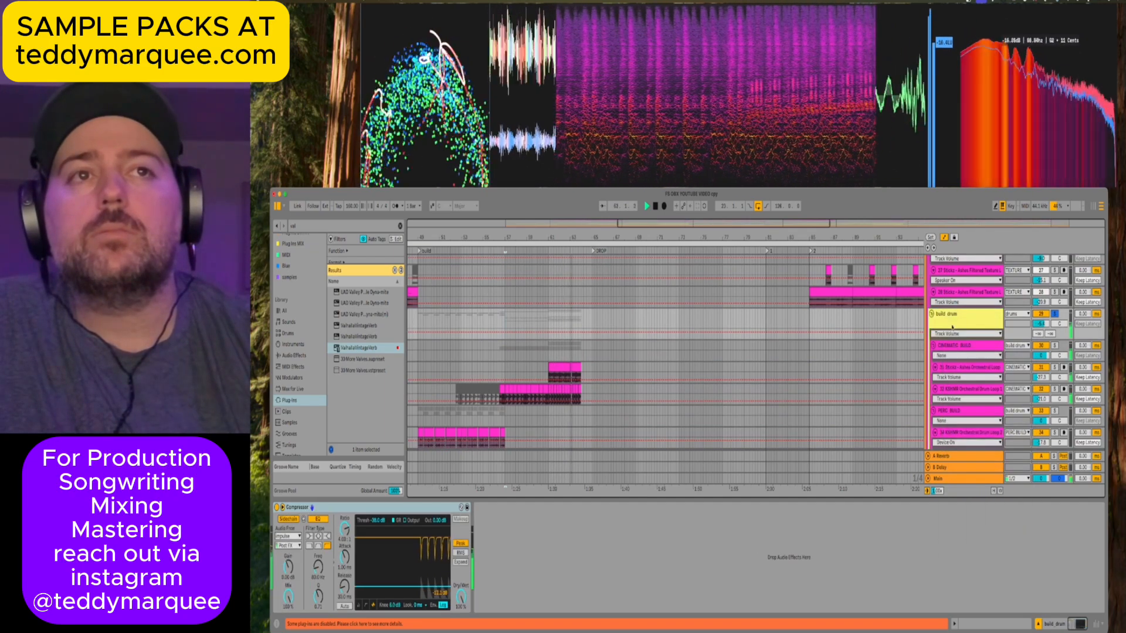
pyautogui.rightClick(953, 317)
pyautogui.click(991, 533)
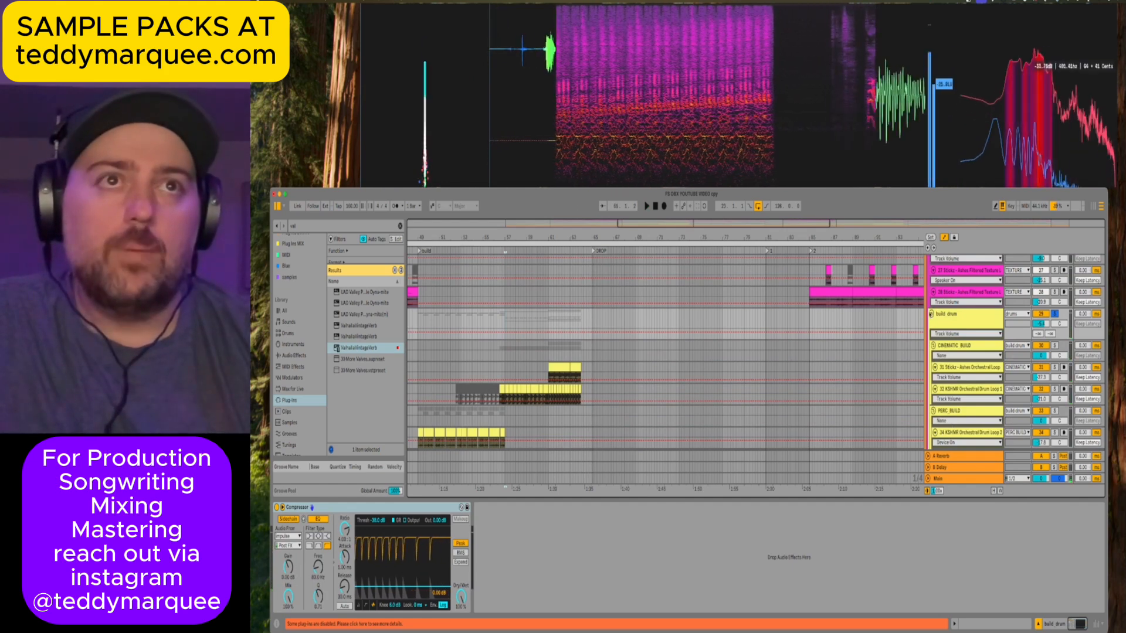
pyautogui.click(932, 314)
# Solo the PREDROP_FILL group, play it from just before the drop, and unfold it to show its fill tracks.
pyautogui.click(582, 340)
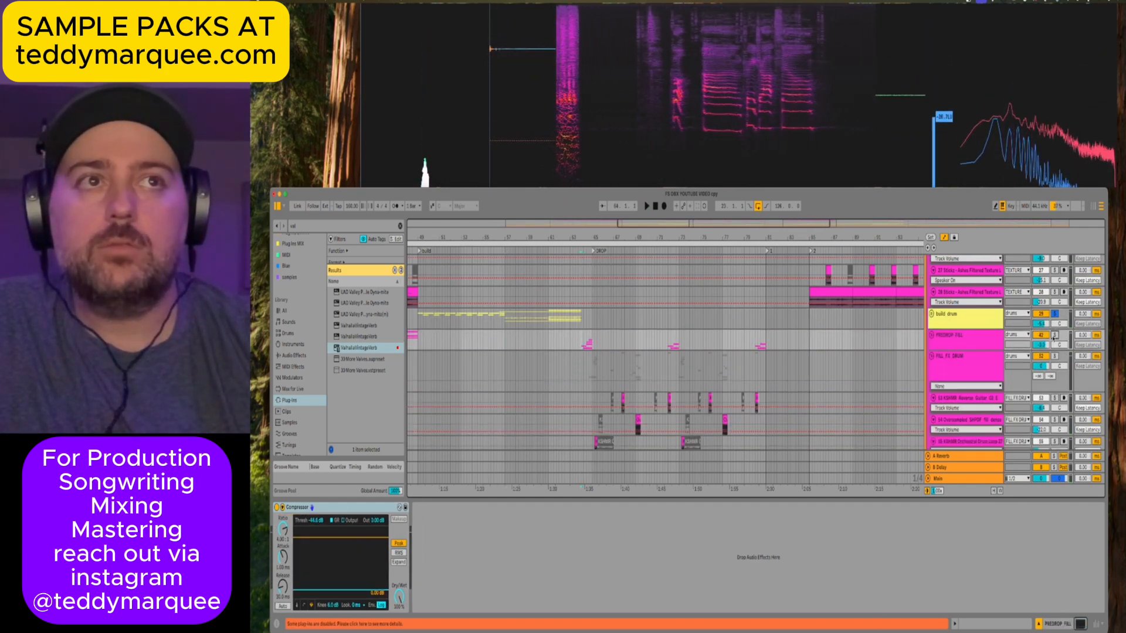
pyautogui.press('space')
pyautogui.click(943, 343)
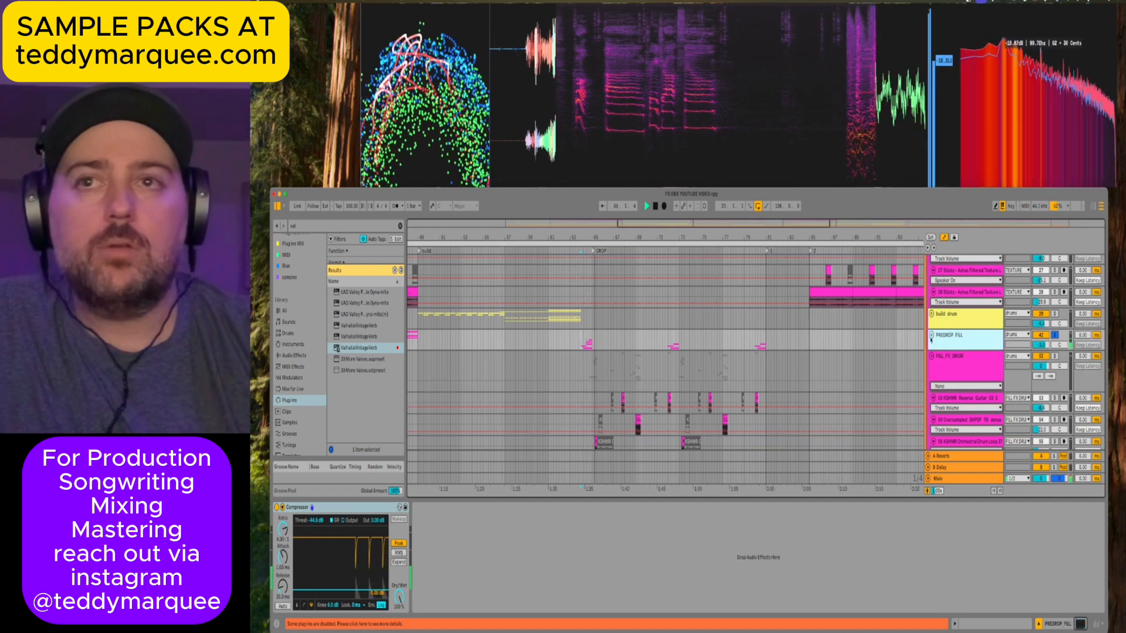
pyautogui.press('Right')
pyautogui.scroll(-5, 945, 346)
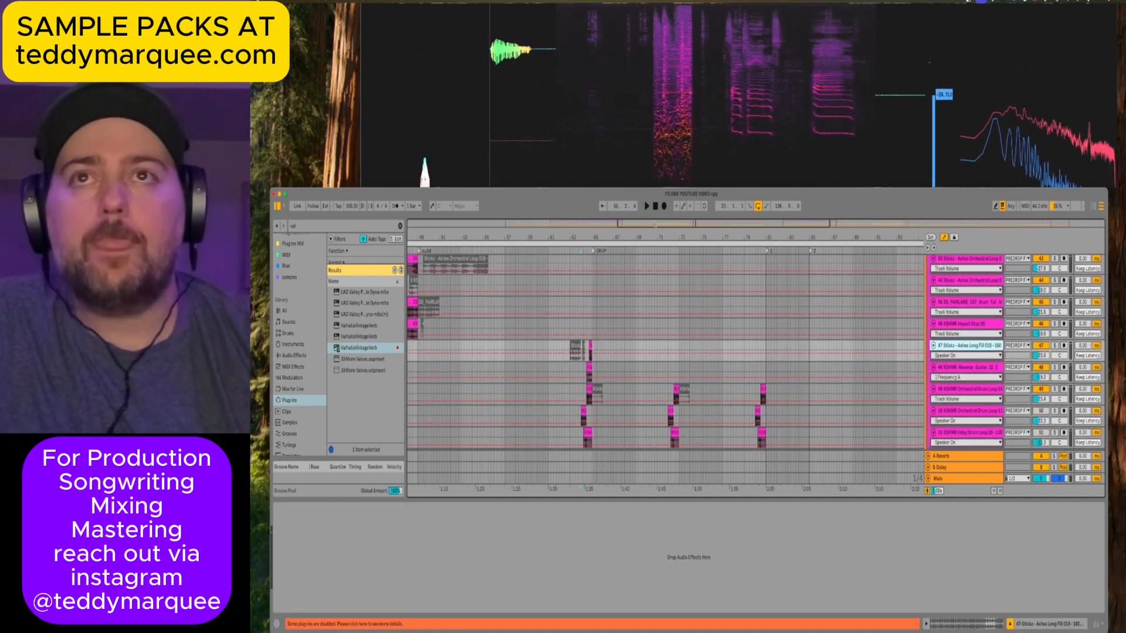
# Audition the Sticks Ashen Long Fill on track 47 and the KSHMR Reverse Guitar on track 48, each soloed before the drop.
pyautogui.scroll(5, 765, 345)
pyautogui.click(764, 345)
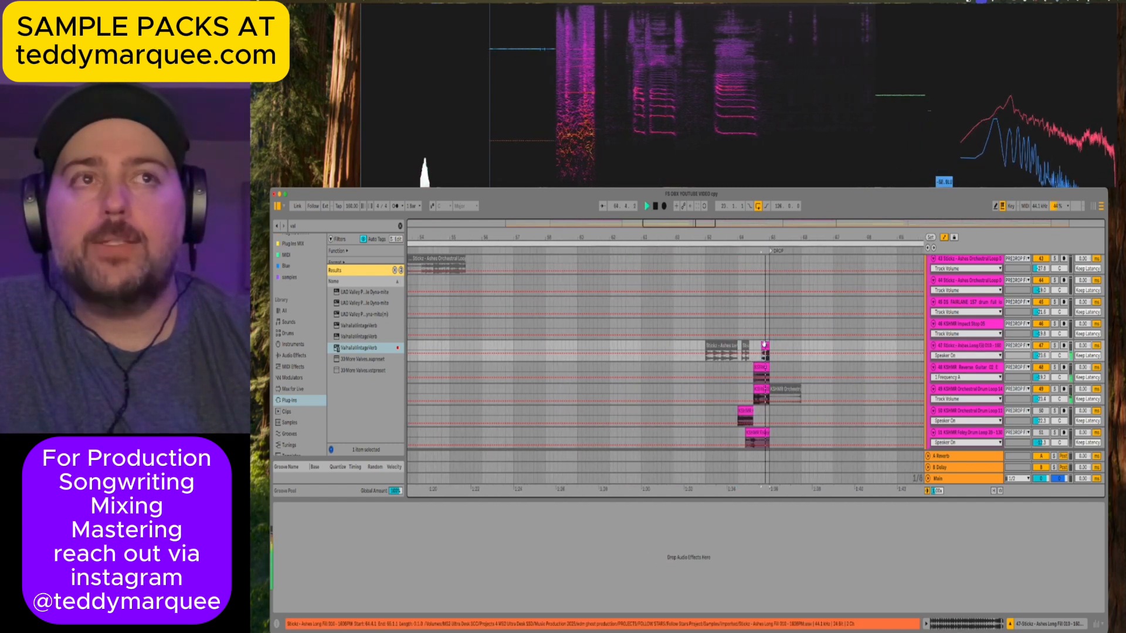
pyautogui.click(759, 368)
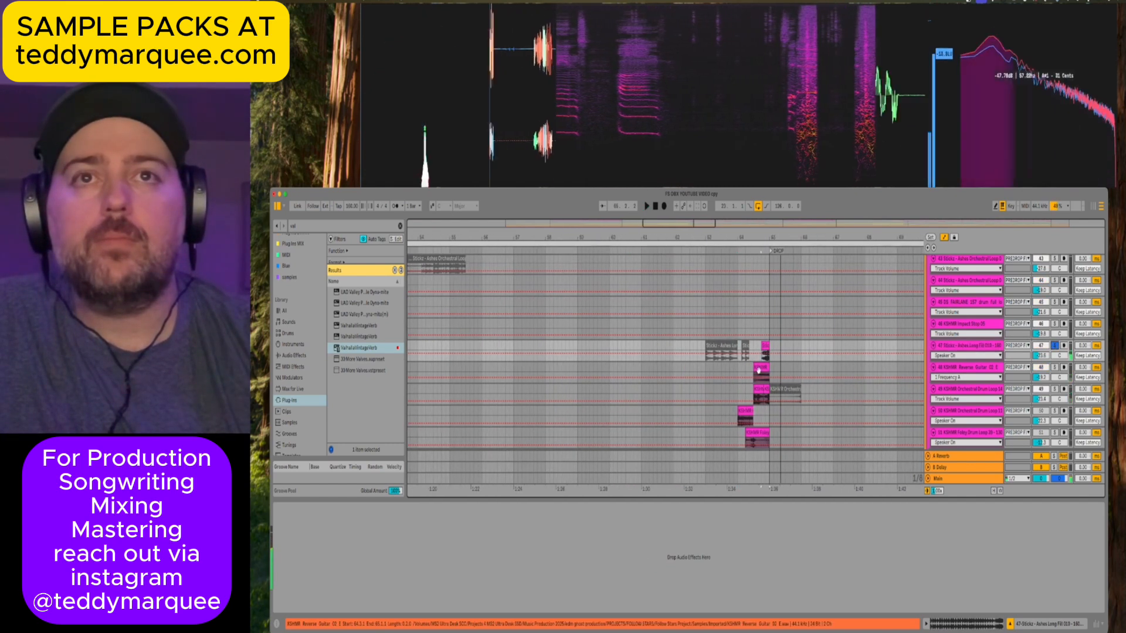
pyautogui.click(1057, 368)
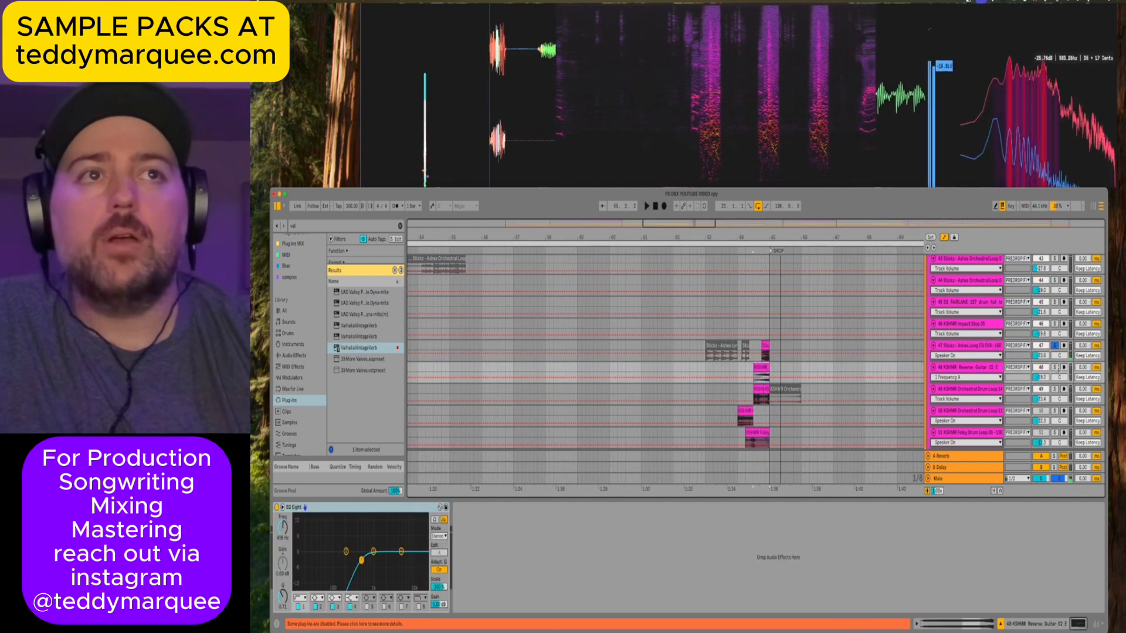
pyautogui.click(1056, 368)
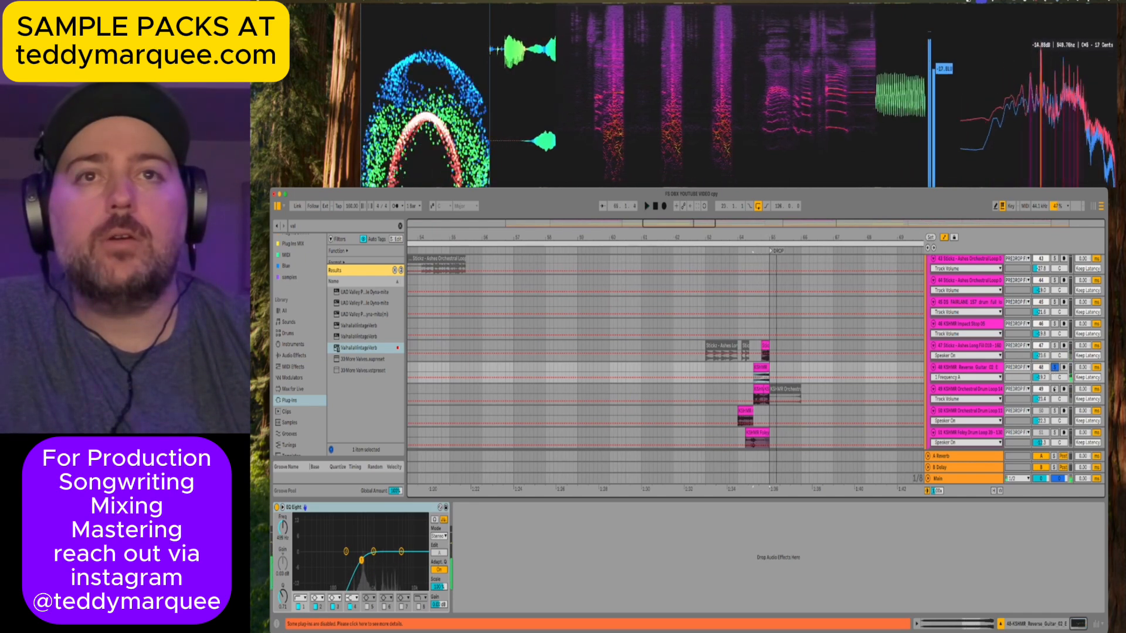
# Audition the two KSHMR Orchestral Drum Loop tracks 49 and 50, followed by the KSHMR Foley Drum Loop on track 51.
pyautogui.click(1055, 389)
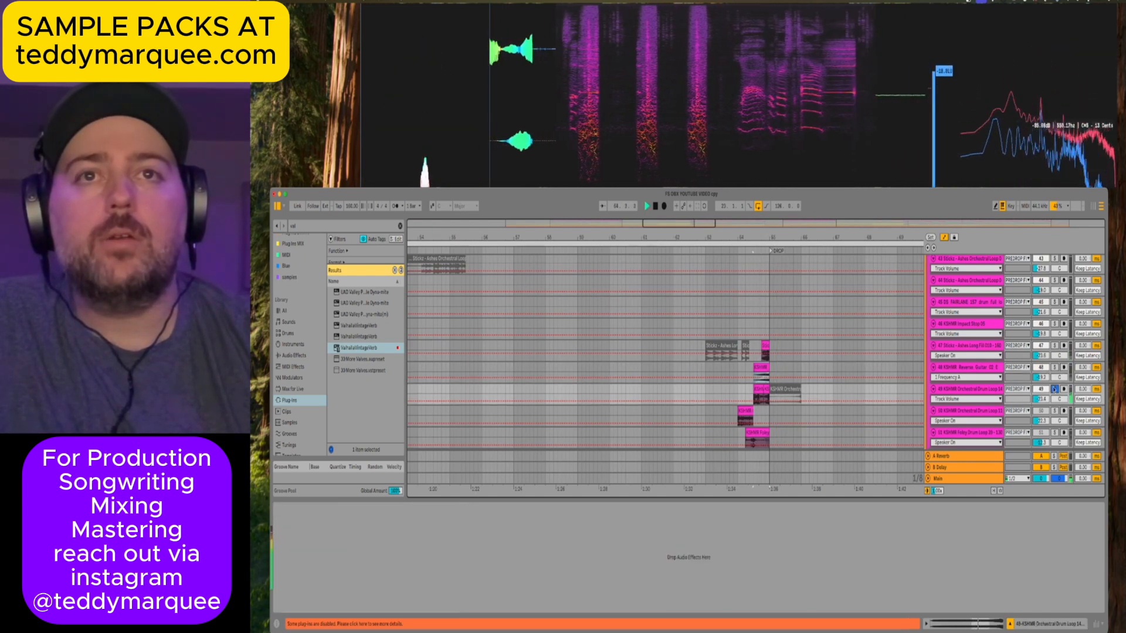
pyautogui.click(967, 411)
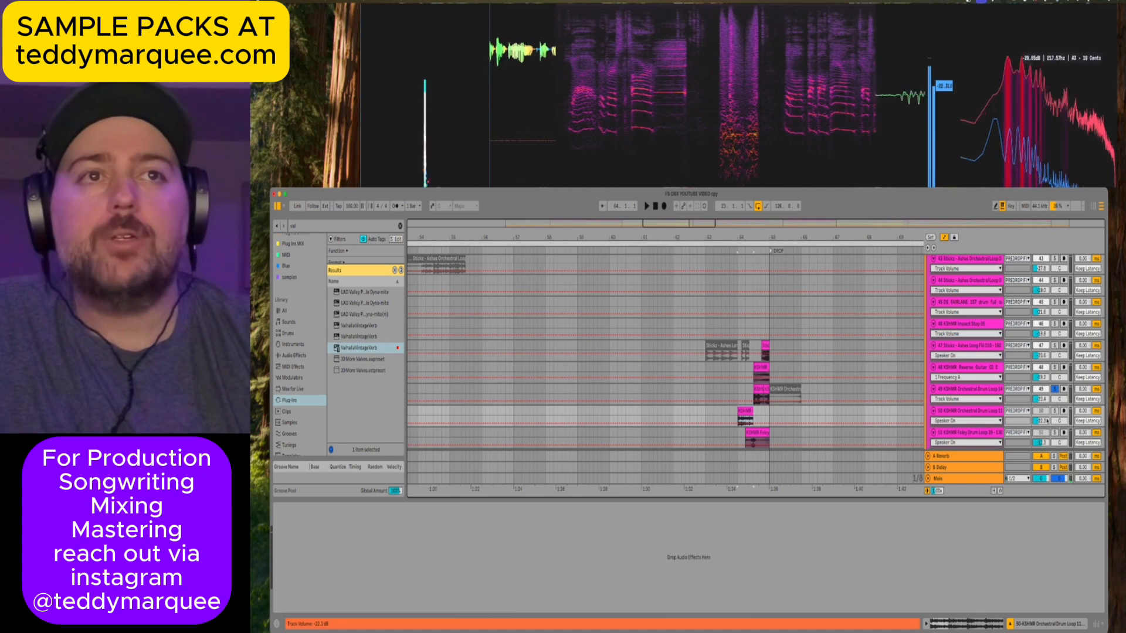
pyautogui.click(1055, 411)
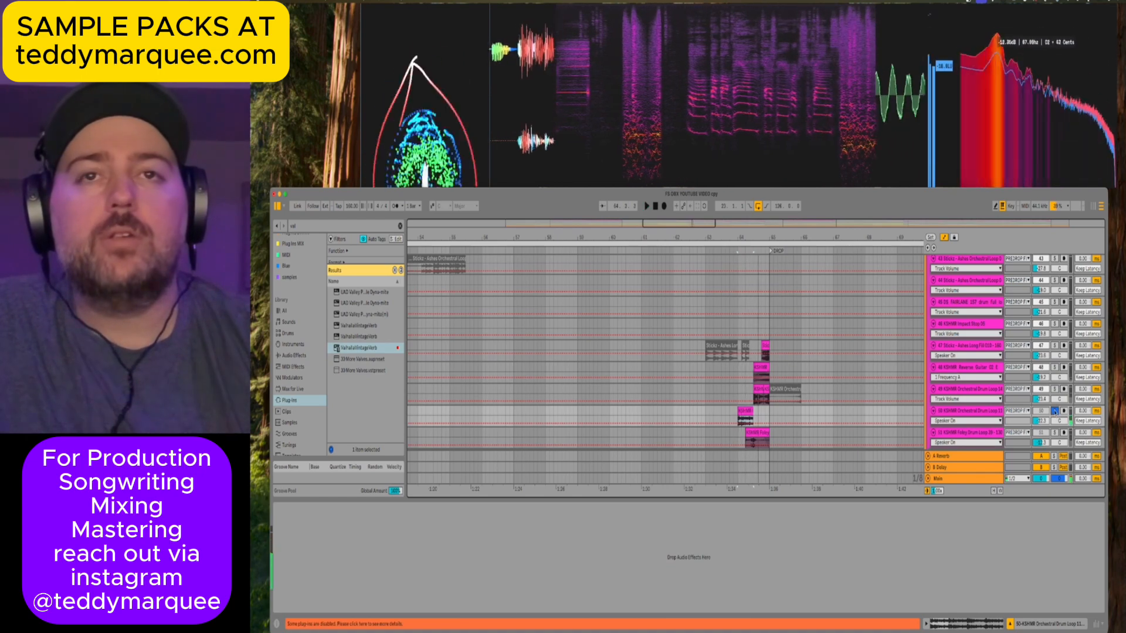
pyautogui.scroll(-2, 960, 384)
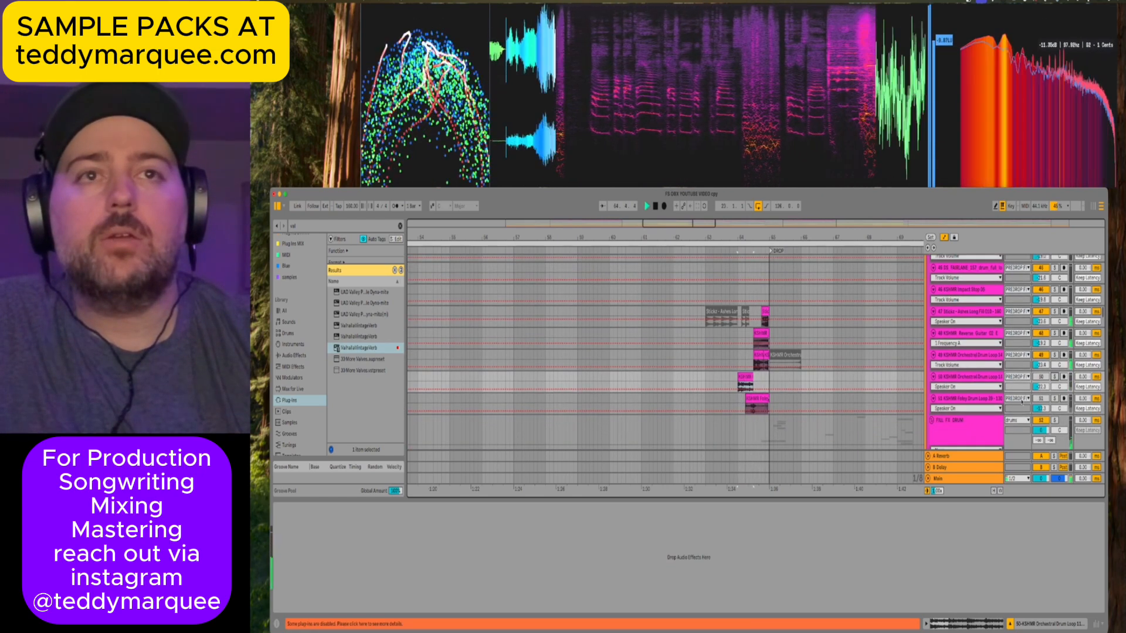
pyautogui.scroll(-2, 960, 384)
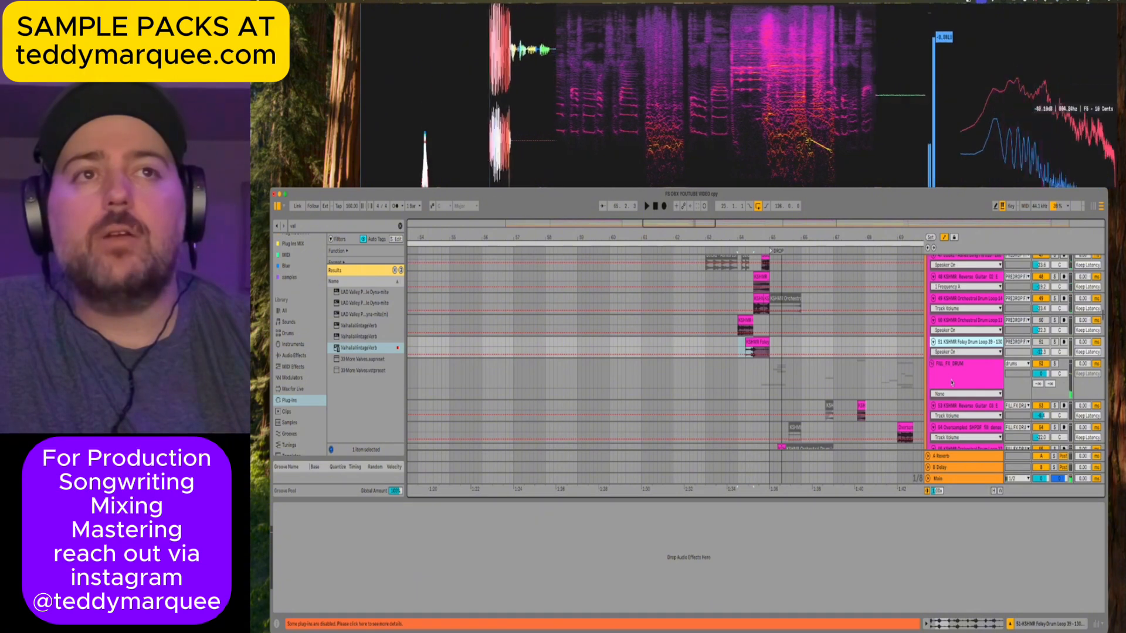
# Solo the FILL_FX_DRUM group and play it from the drop.
pyautogui.click(954, 377)
pyautogui.scroll(-2, 954, 379)
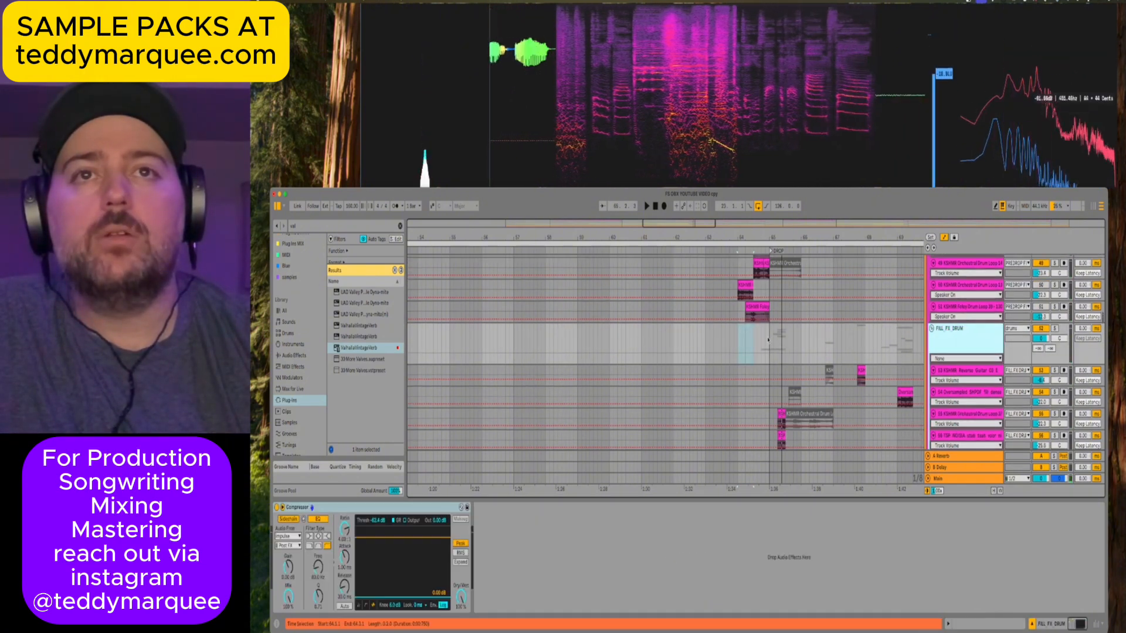
pyautogui.click(1027, 346)
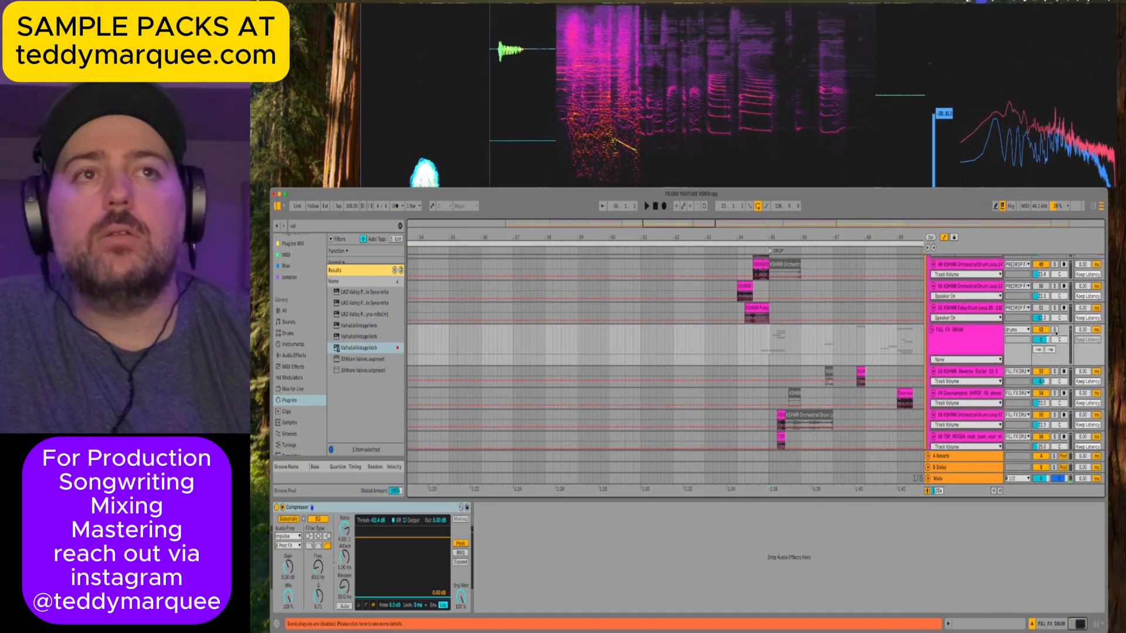
pyautogui.press('space')
# Look through the FILL_FX_DRUM group's individual tracks during playback, hiding the device view to make room for more of them.
pyautogui.scroll(-2, 747, 361)
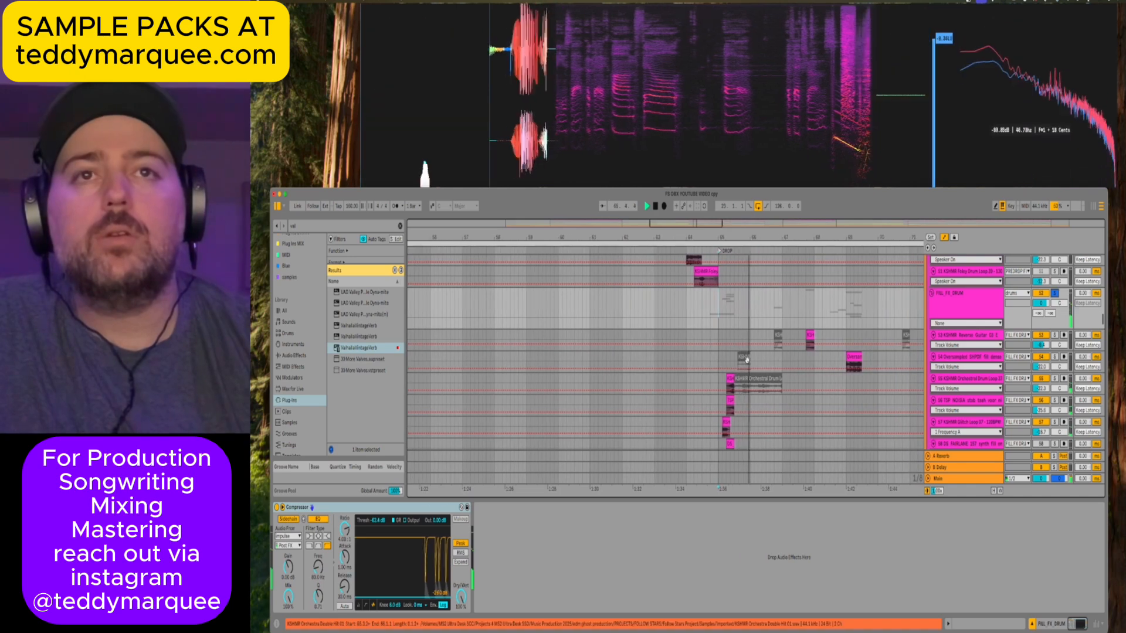
pyautogui.scroll(-2, 744, 352)
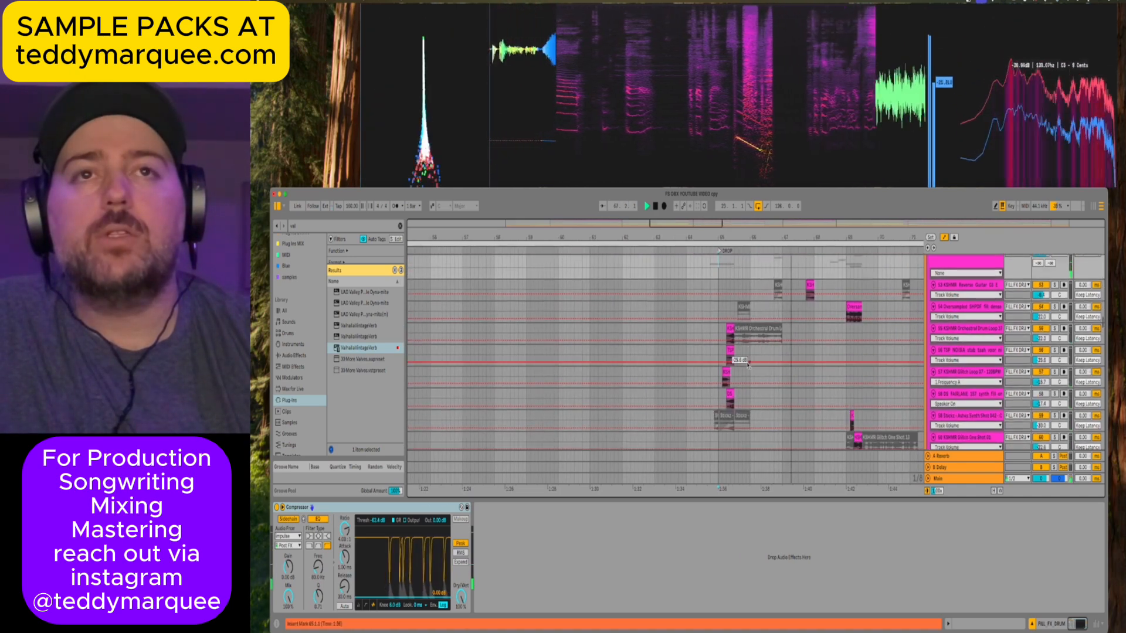
pyautogui.scroll(-2, 727, 311)
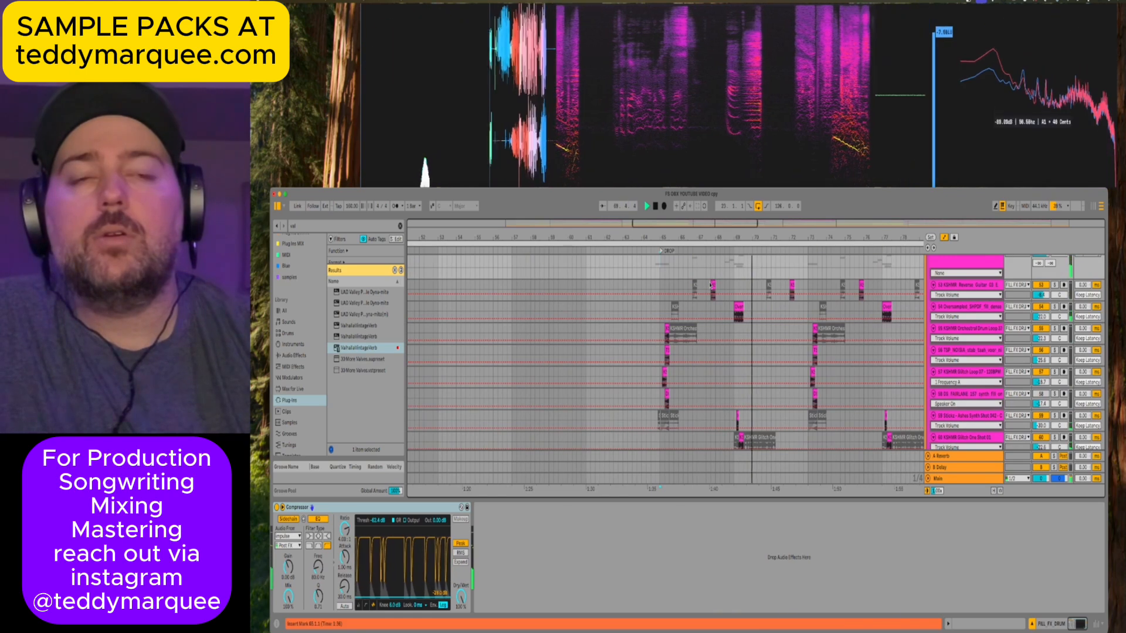
pyautogui.press('super+alt+l')
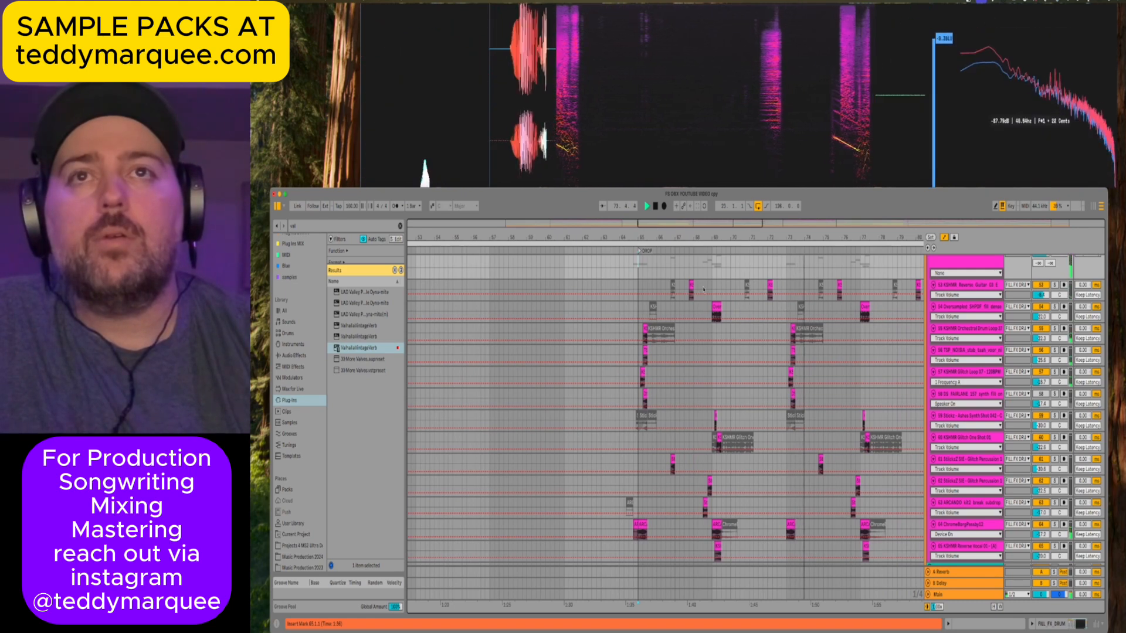
# Open the first audible KSHMR Reverse Guitar clip after the drop on track 53 and audition the track soloed.
pyautogui.doubleClick(690, 284)
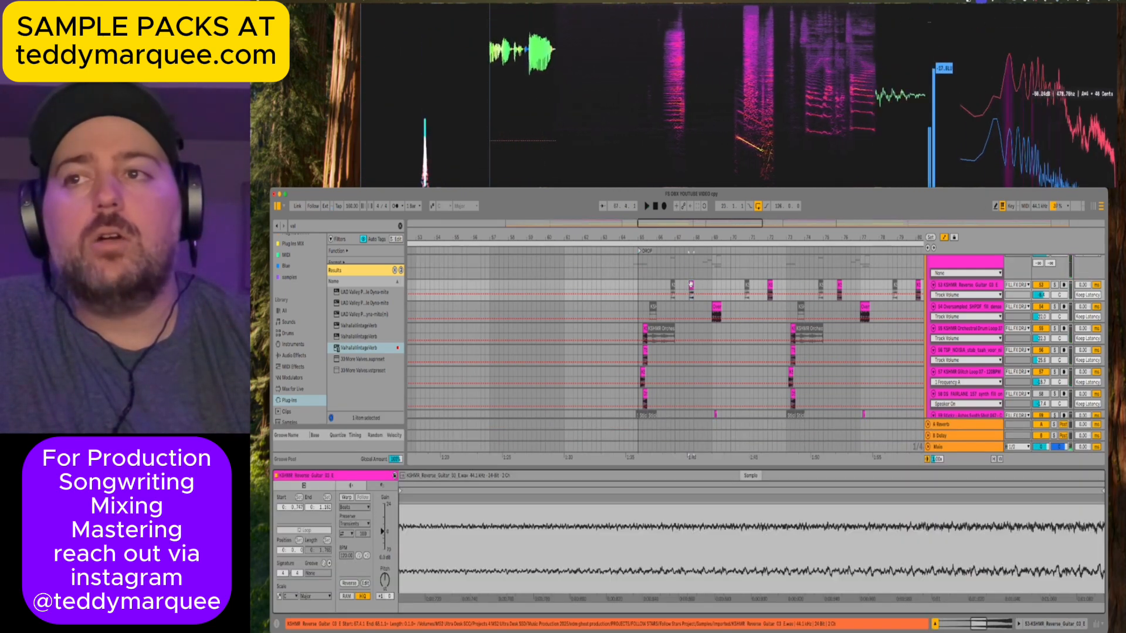
pyautogui.click(1054, 285)
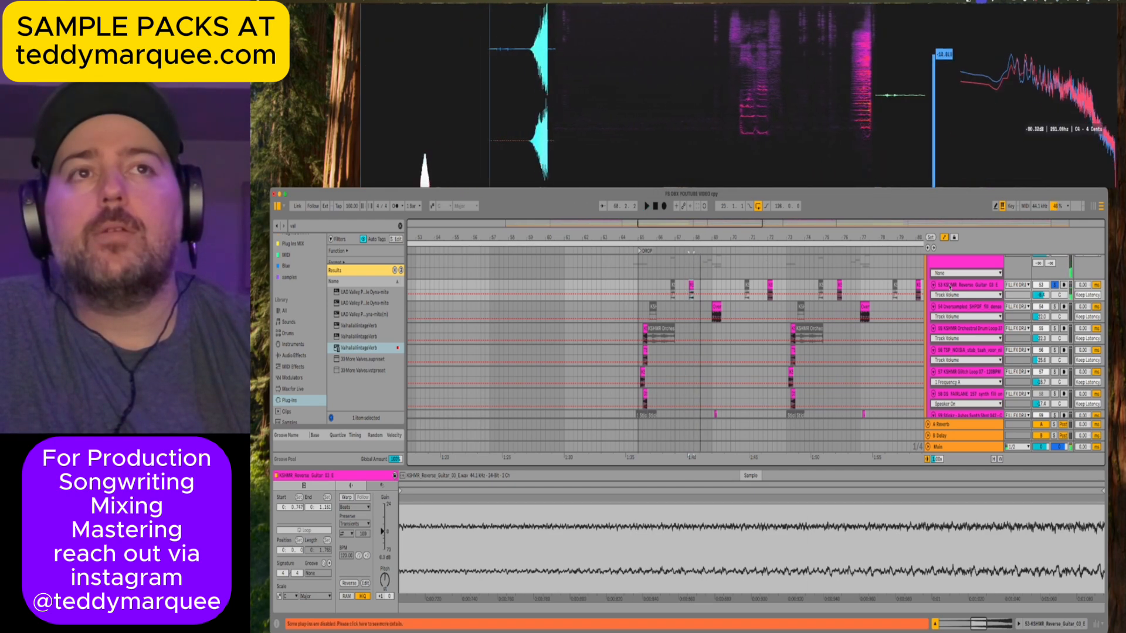
pyautogui.click(692, 287)
# Solo the Serum chord track 71 and play its MIDI part from bar 67 and again from the start of the drop.
pyautogui.scroll(-5, 703, 339)
pyautogui.scroll(-5, 703, 339)
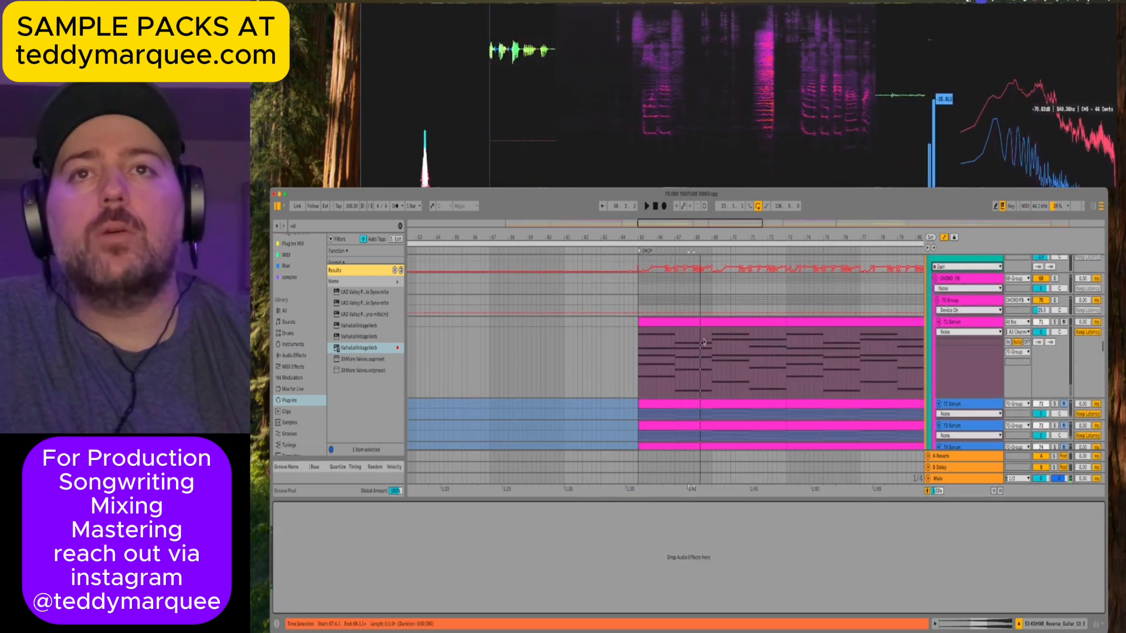
pyautogui.click(675, 346)
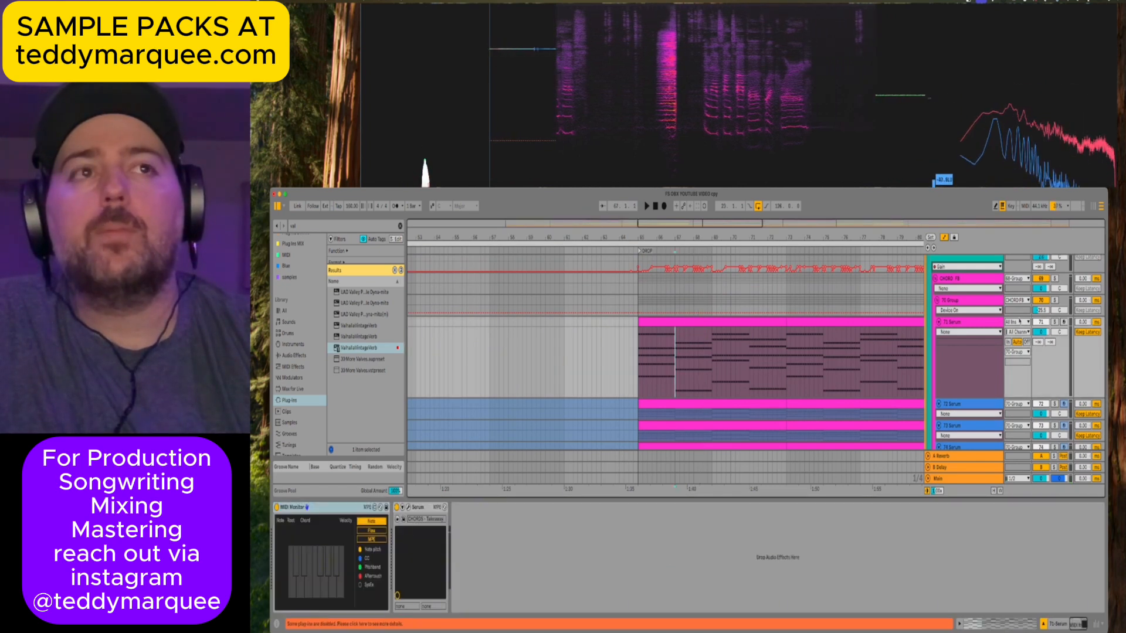
pyautogui.press('space')
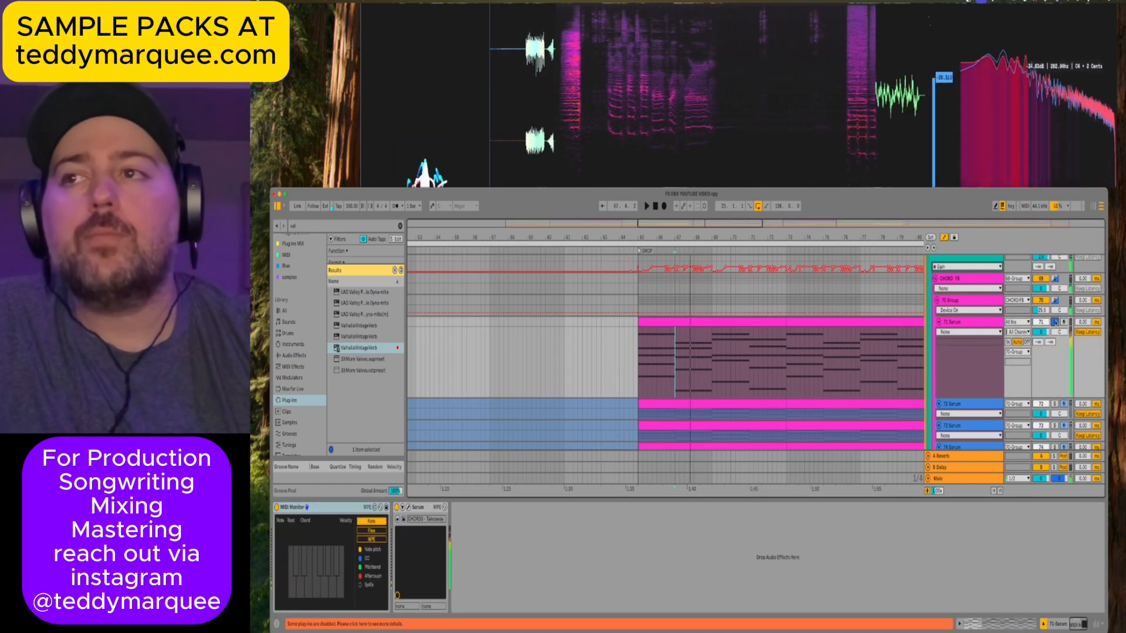
pyautogui.click(661, 322)
# Return the solo to the FILL_FX_DRUM group and replay its fills at the start of the drop.
pyautogui.scroll(5, 660, 322)
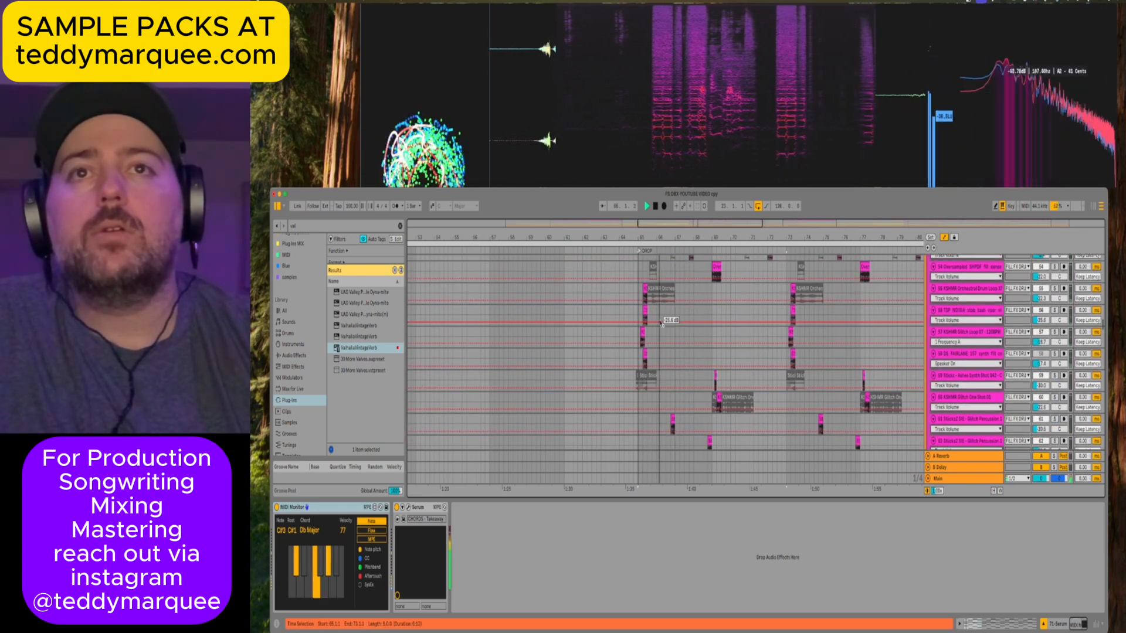
pyautogui.scroll(5, 660, 322)
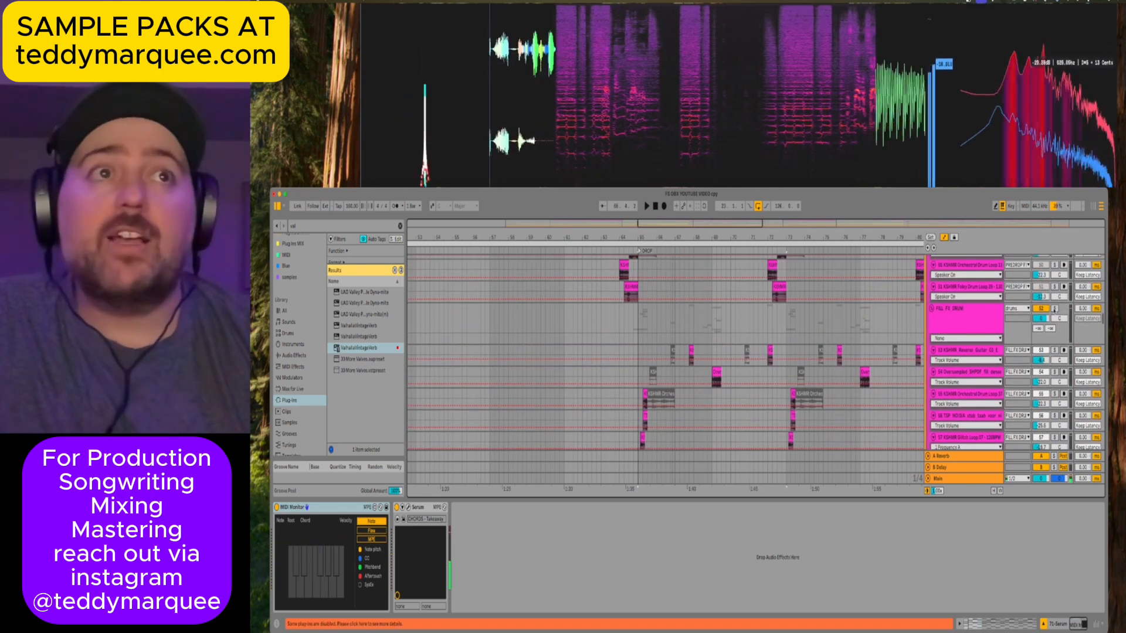
pyautogui.click(660, 322)
pyautogui.press('space')
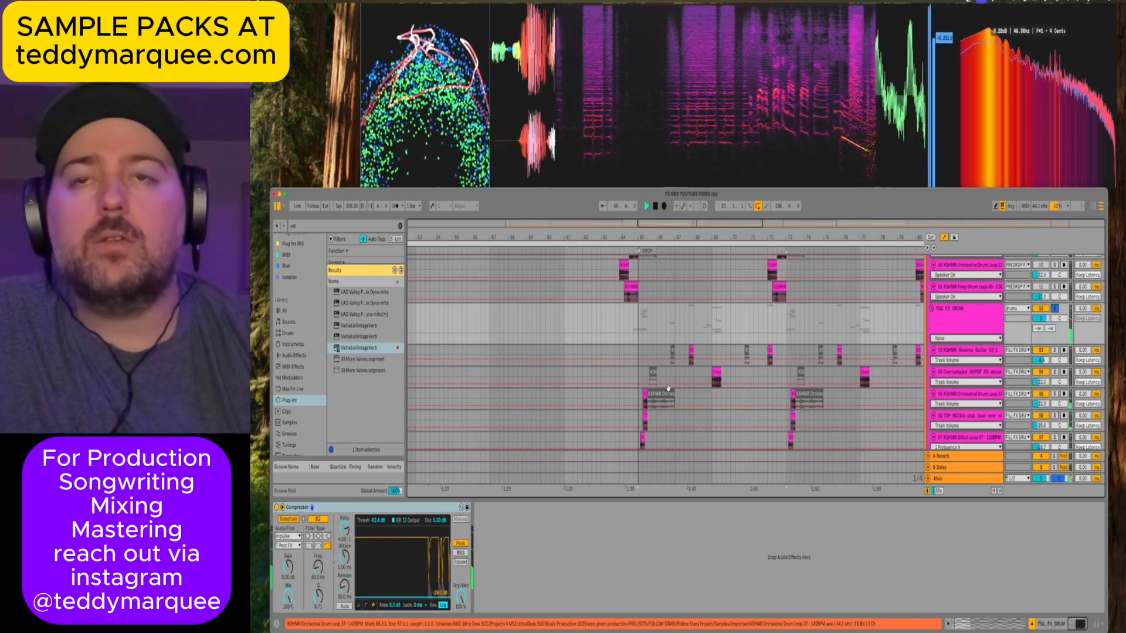
# Solo the KSHMR Glitch Loop 07 on track 57 and play it from bar 65.
pyautogui.scroll(-3, 668, 388)
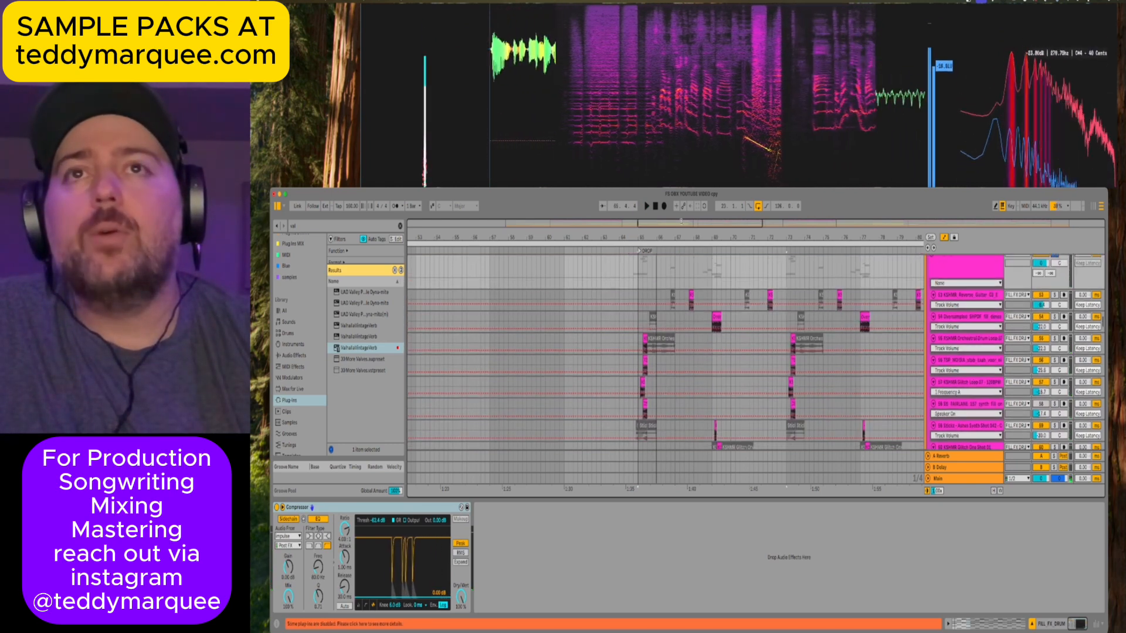
pyautogui.scroll(3, 586, 382)
pyautogui.click(671, 384)
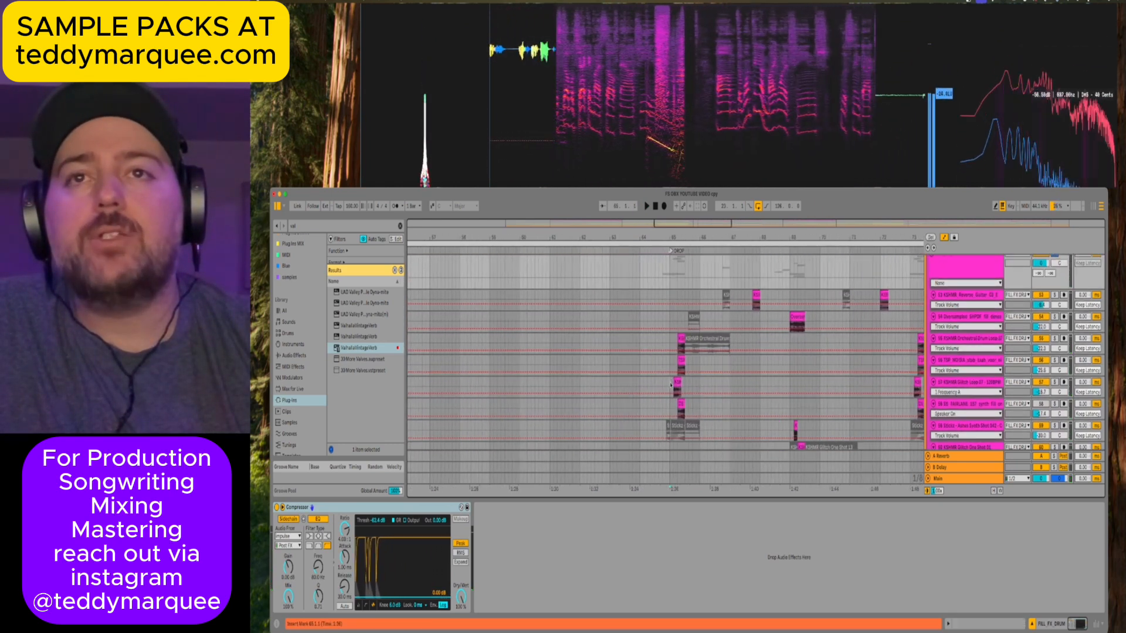
pyautogui.click(963, 384)
pyautogui.click(1055, 382)
pyautogui.press('space')
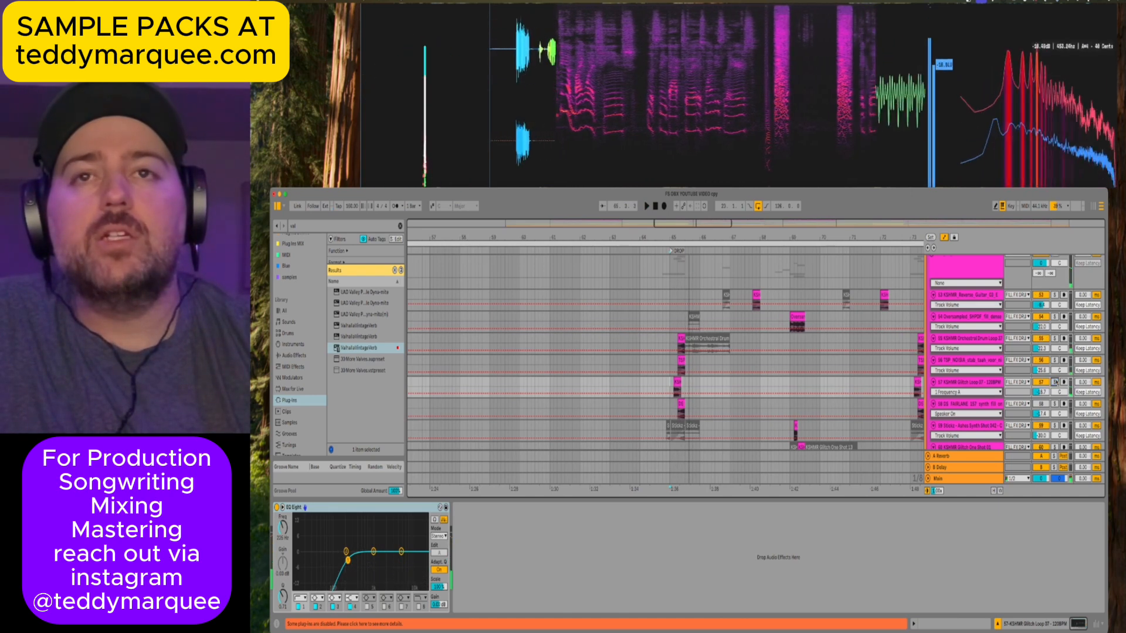
# Play the full mix into the drop to hear the KSHMR Glitch Loop 07 in context.
pyautogui.scroll(-3, 669, 338)
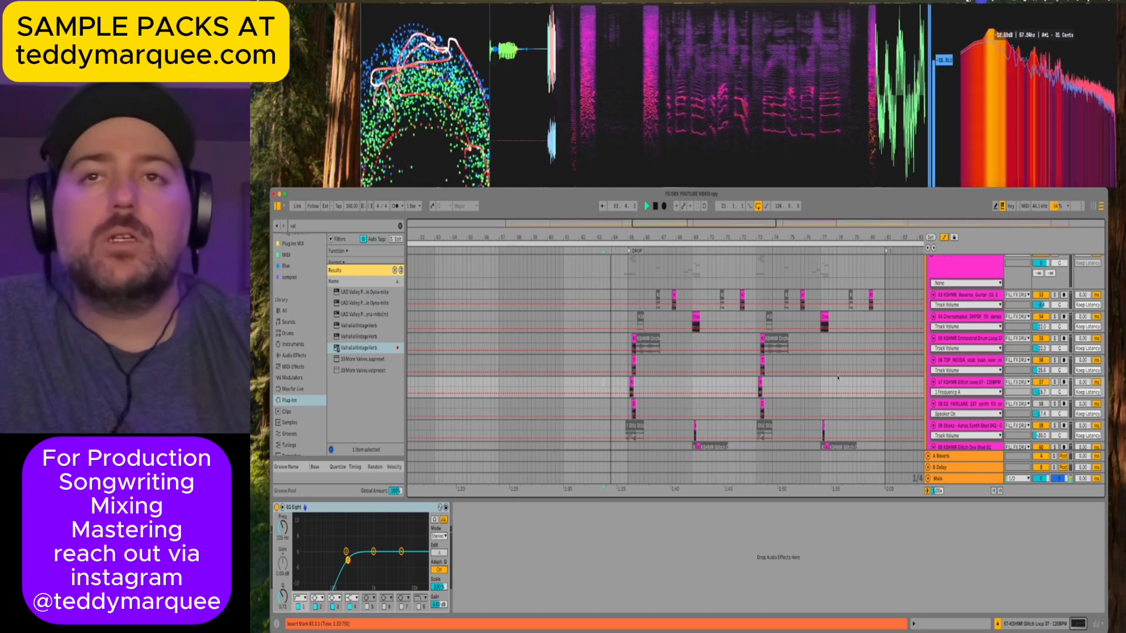
pyautogui.scroll(-2, 632, 380)
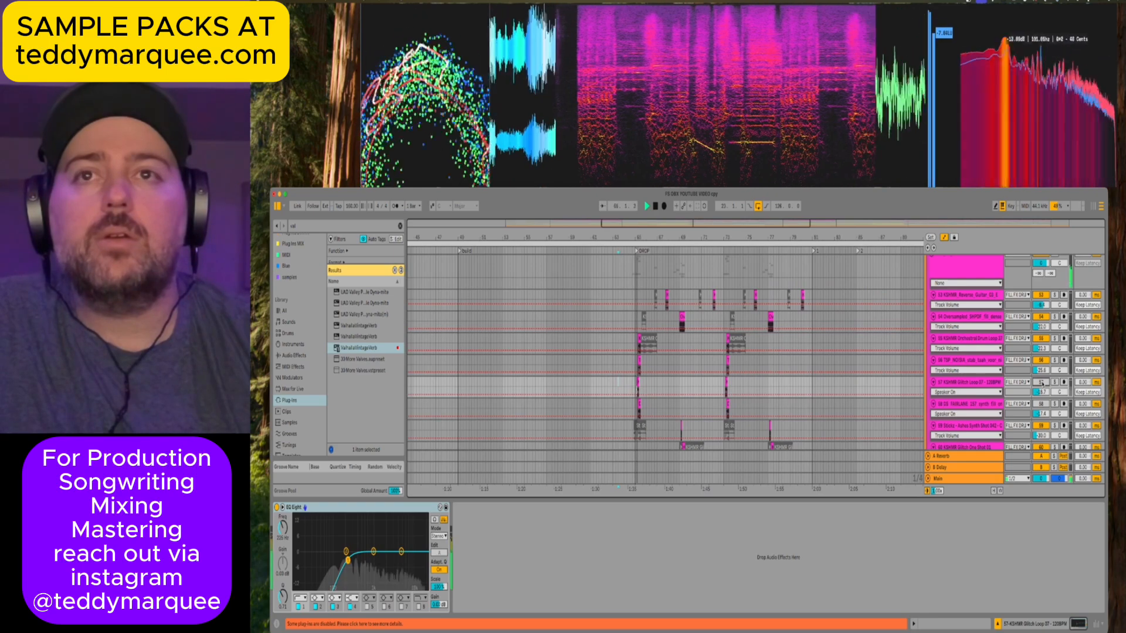
pyautogui.press('space')
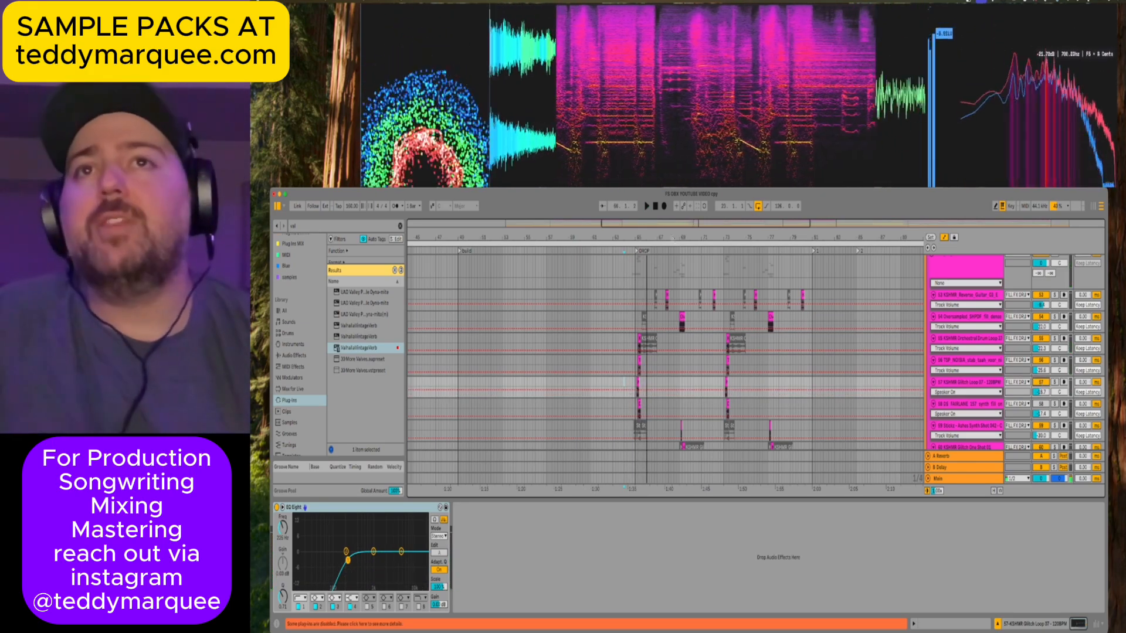
# Search the plug-ins for "pro q" and load Pro-Q 3 after the EQ Eight on the glitch loop track 57.
pyautogui.press('+')
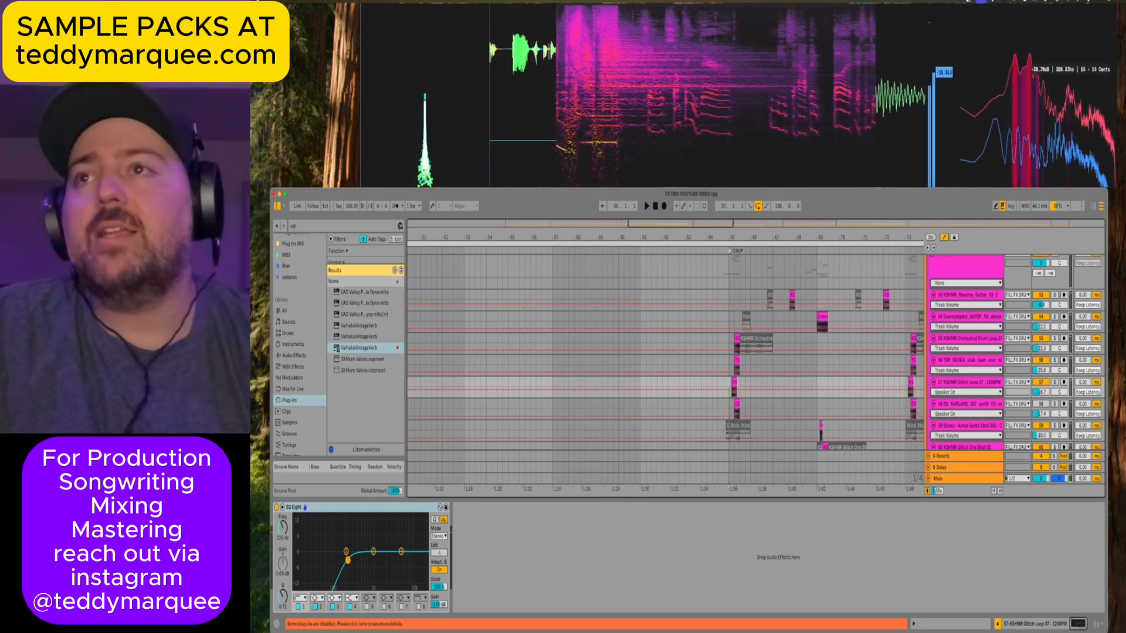
pyautogui.click(386, 228)
pyautogui.write('proq')
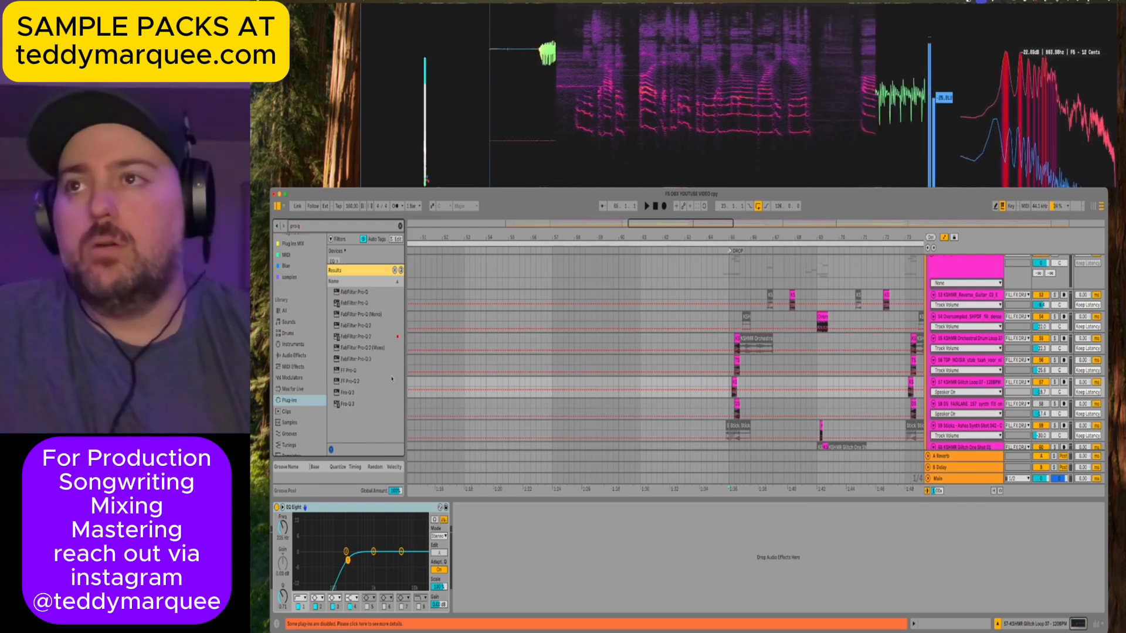
pyautogui.click(346, 404)
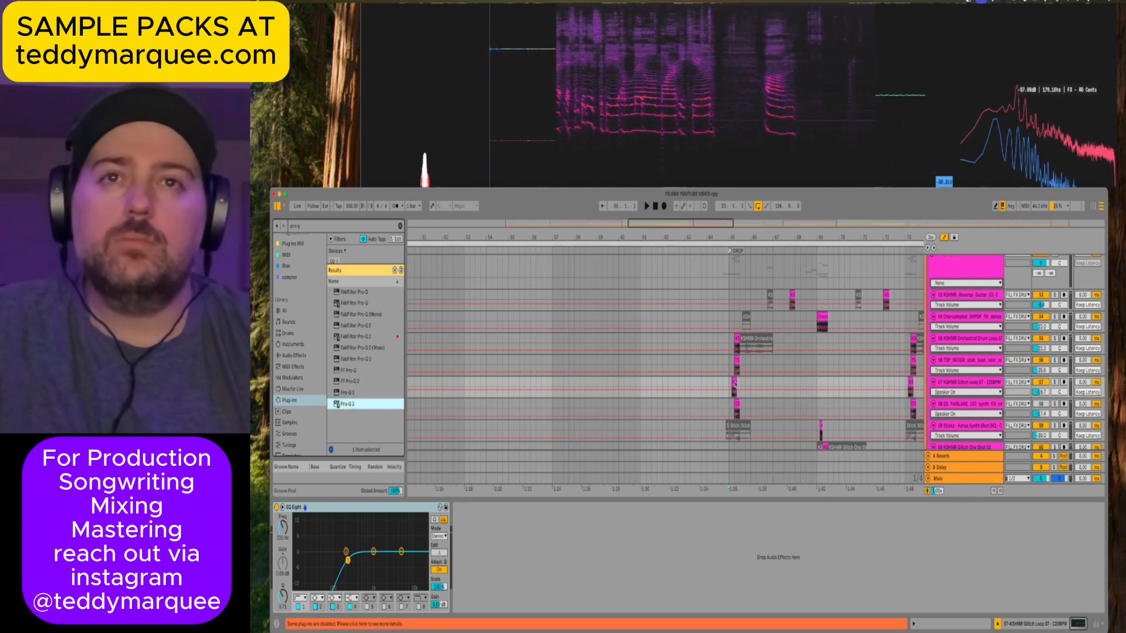
pyautogui.doubleClick(346, 404)
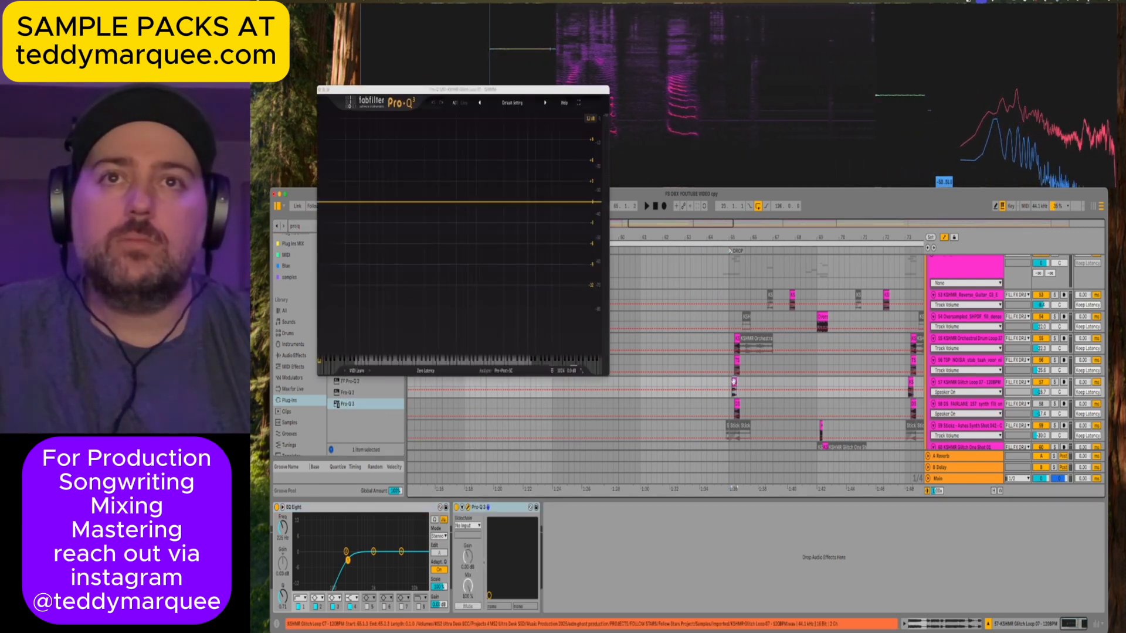
# Add three adjacent bell bands in the high frequencies of Pro-Q 3, narrow their Q and lower their dynamic range.
pyautogui.click(557, 202)
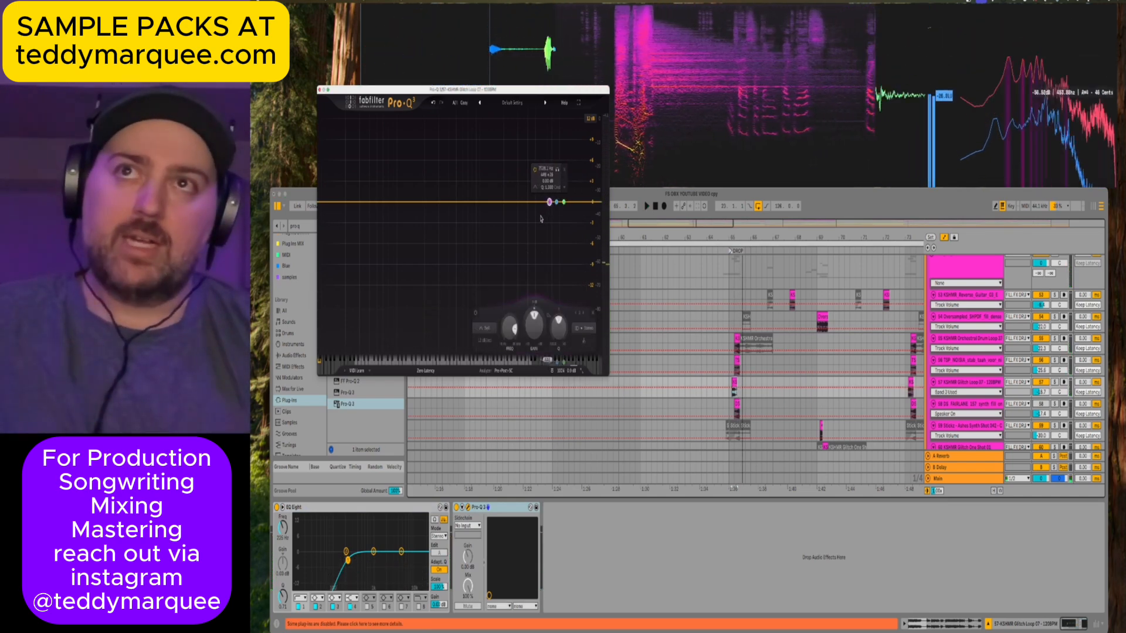
pyautogui.moveTo(560, 336); pyautogui.dragTo(560, 319)
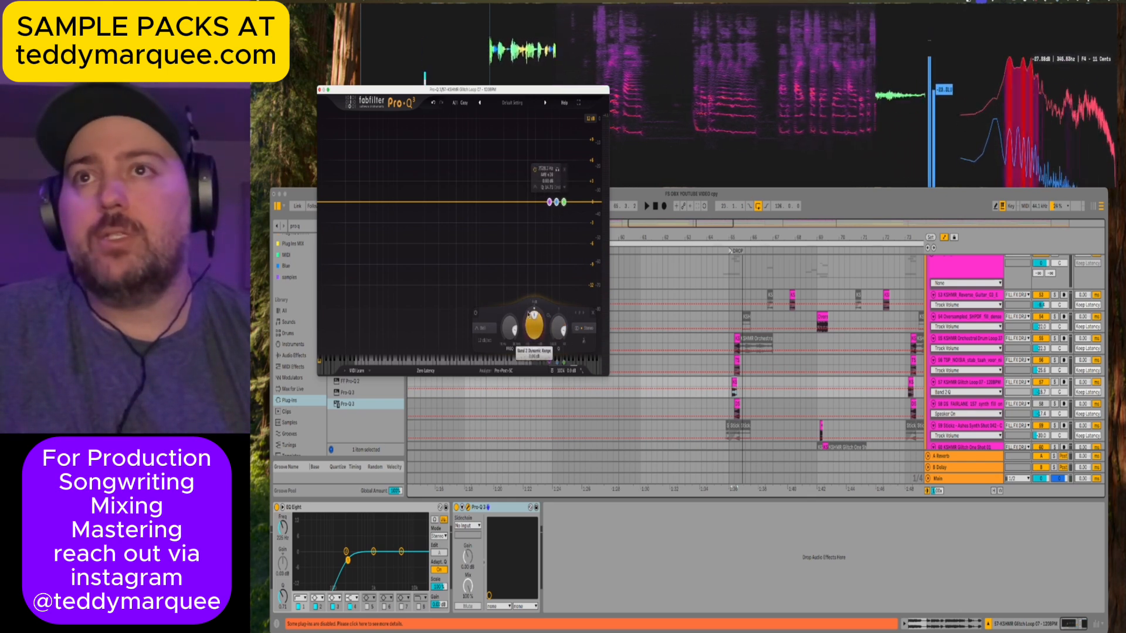
pyautogui.moveTo(527, 315); pyautogui.dragTo(525, 324)
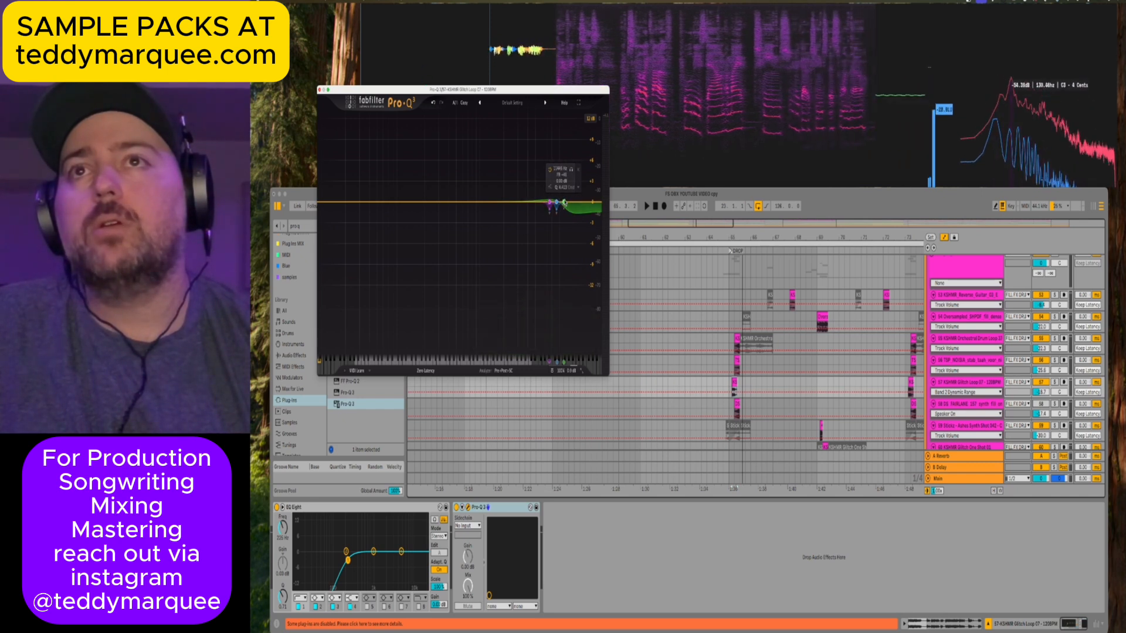
# Restore the highest band's Bell shape, narrow its Q and select all three high-frequency bands together.
pyautogui.click(549, 187)
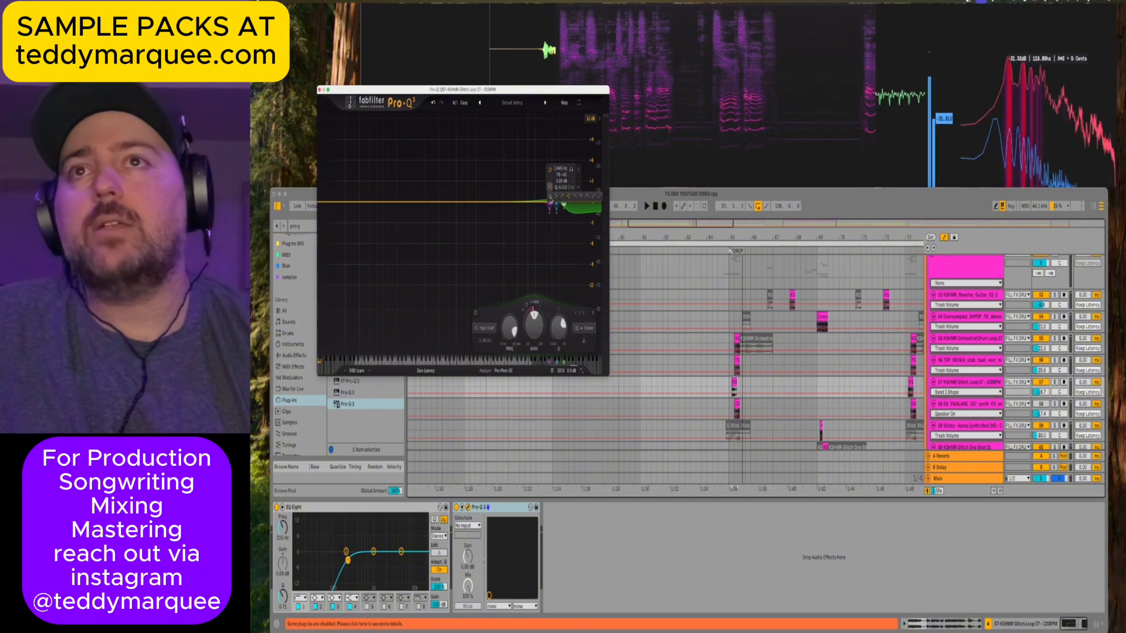
pyautogui.click(551, 198)
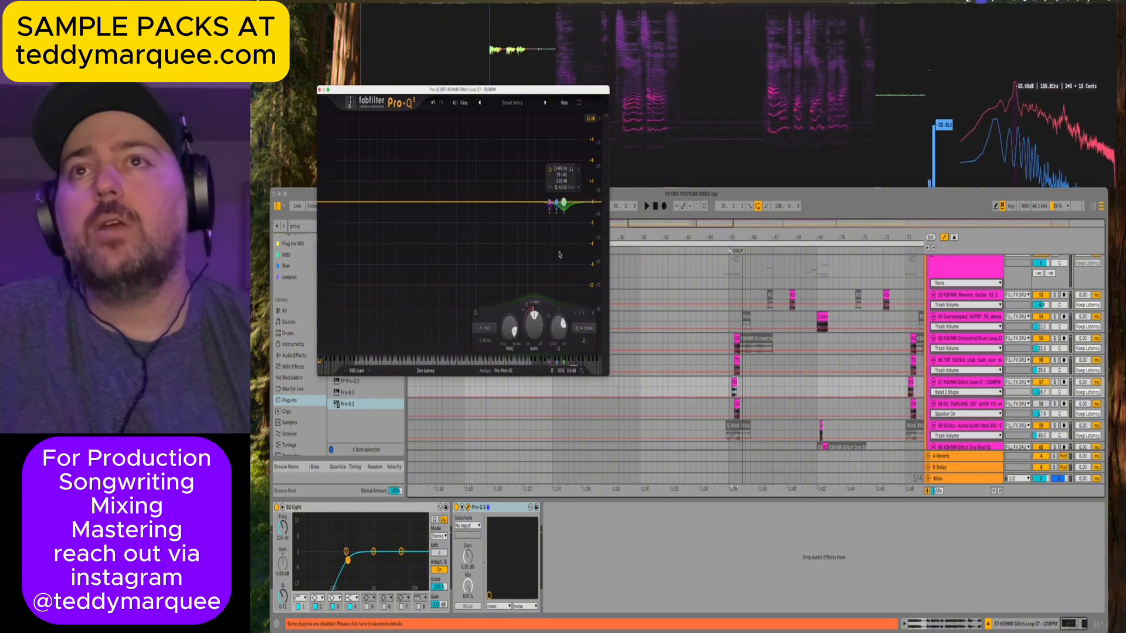
pyautogui.click(559, 327)
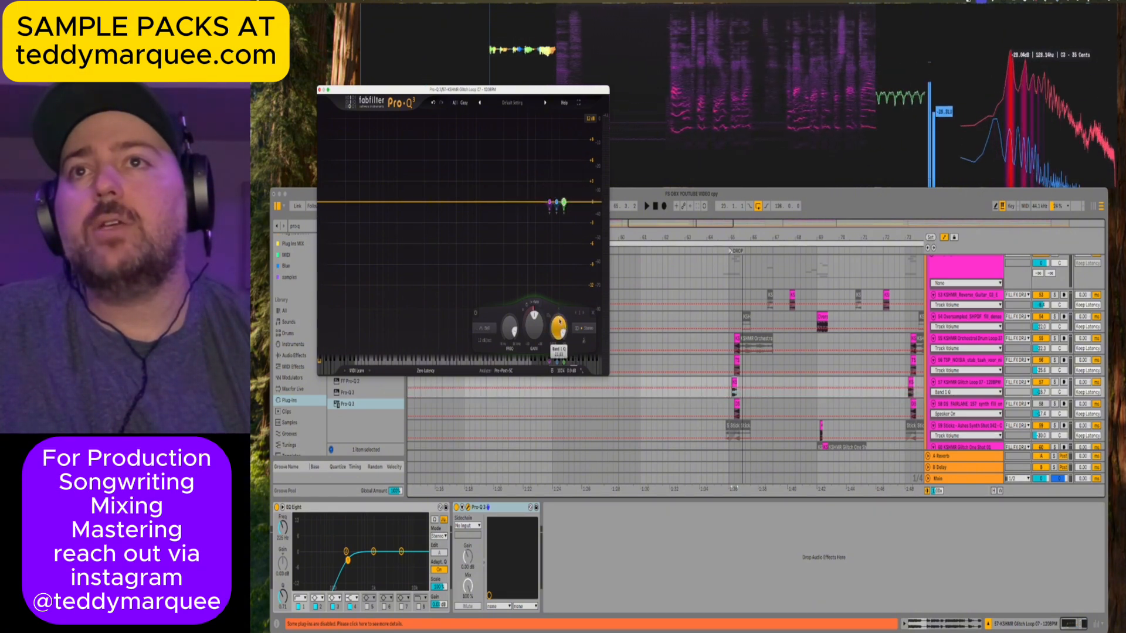
pyautogui.moveTo(578, 231); pyautogui.dragTo(538, 188)
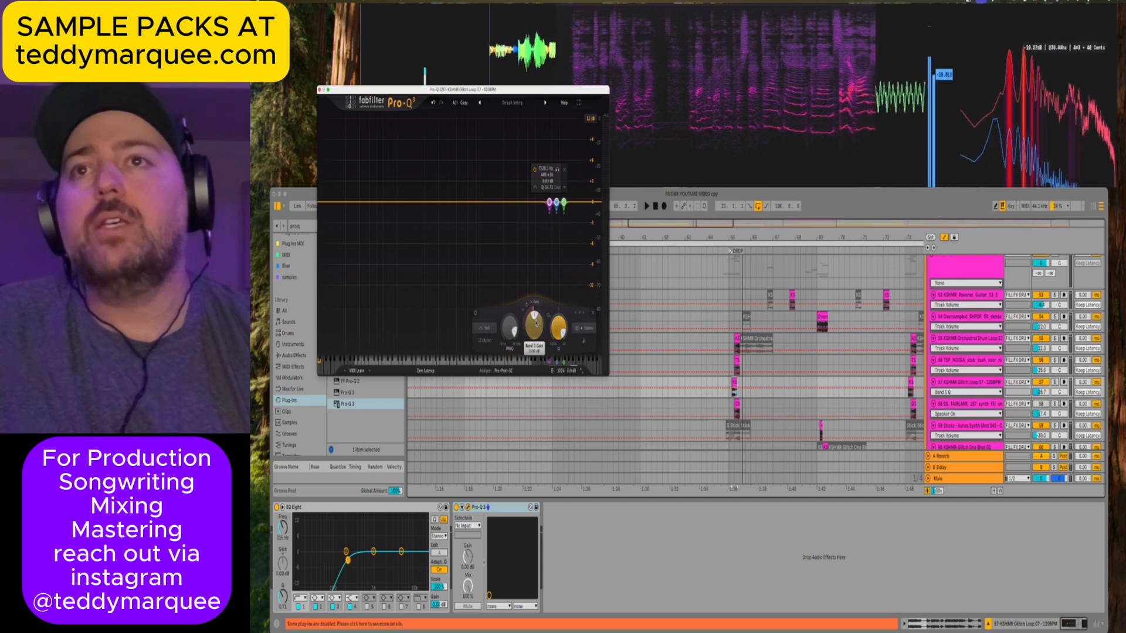
# Play the glitch loop into the drop while sweeping the three selected dynamic bands down and back up in frequency.
pyautogui.press('space')
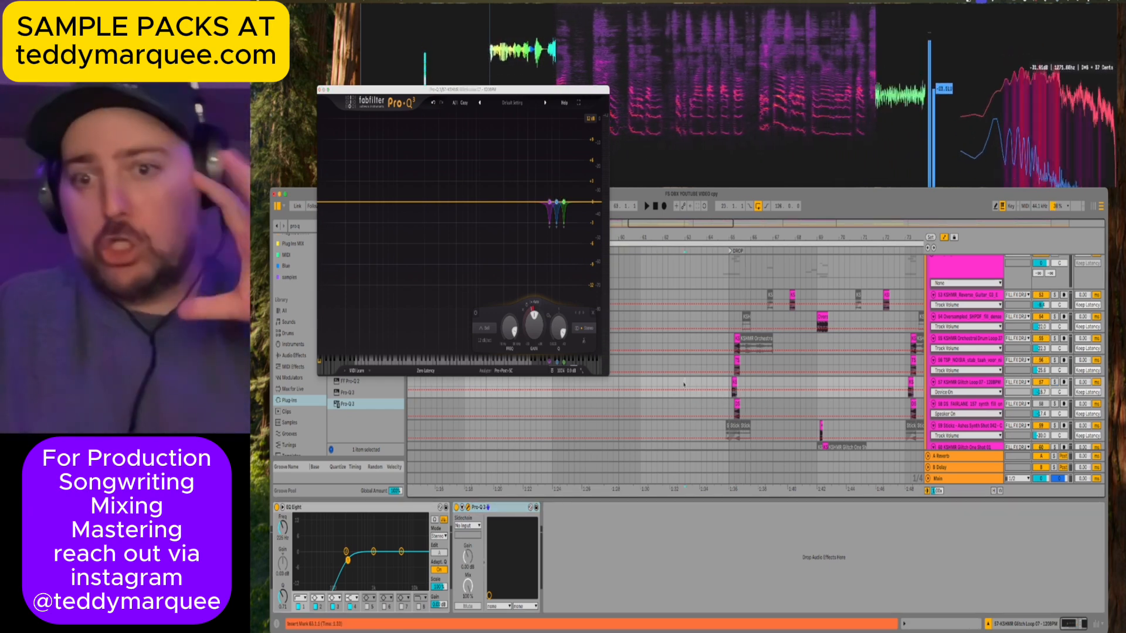
pyautogui.press('space')
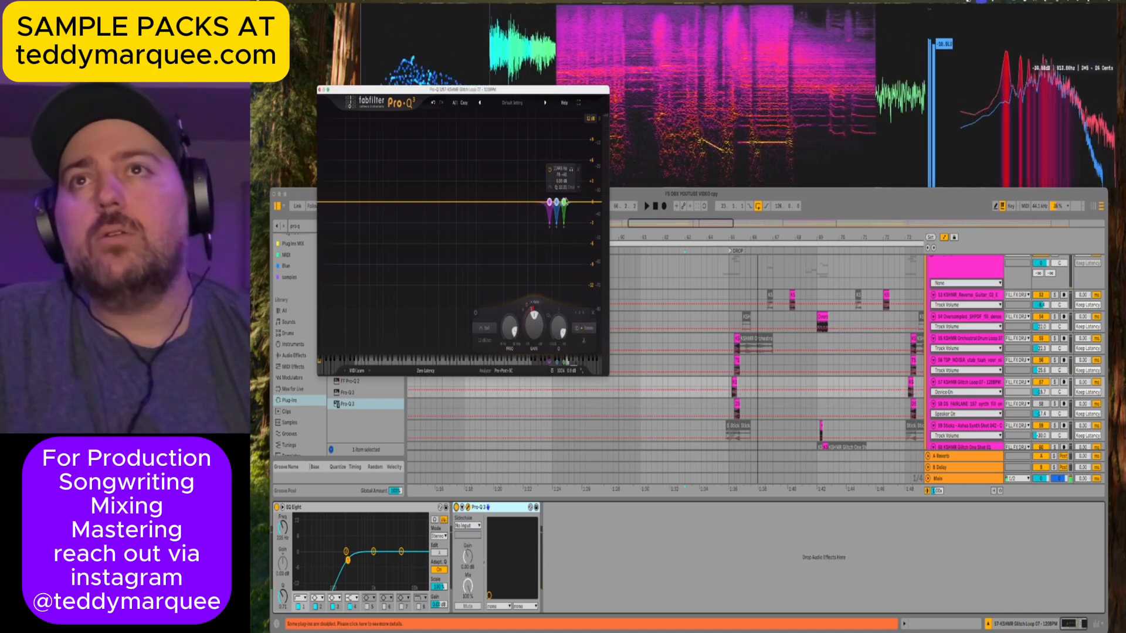
pyautogui.moveTo(510, 329); pyautogui.dragTo(512, 340)
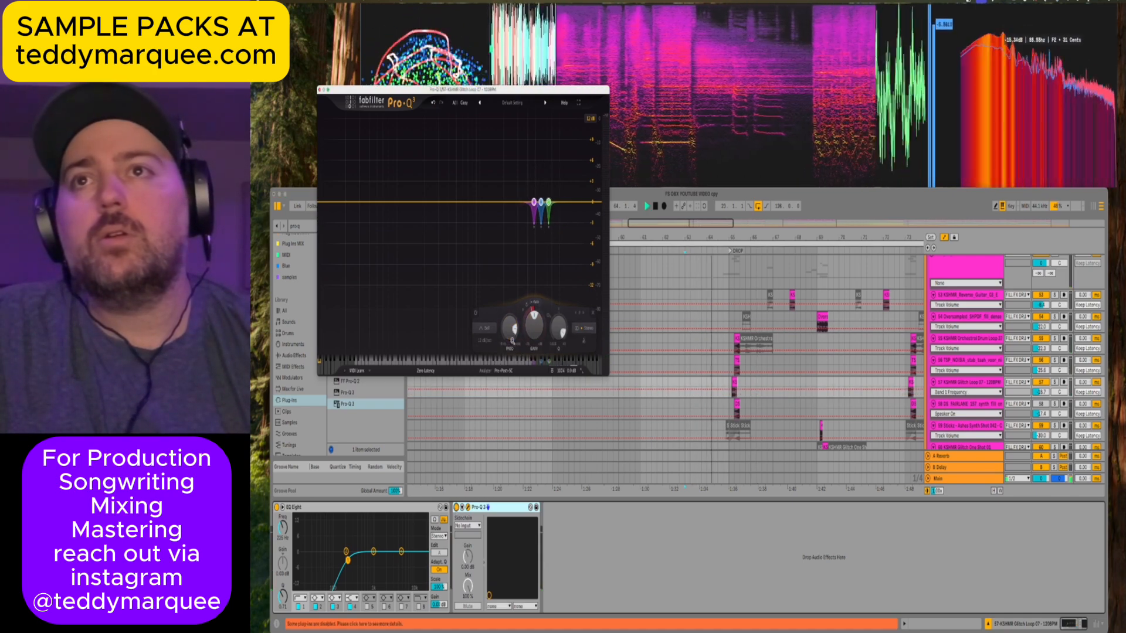
pyautogui.moveTo(512, 342)
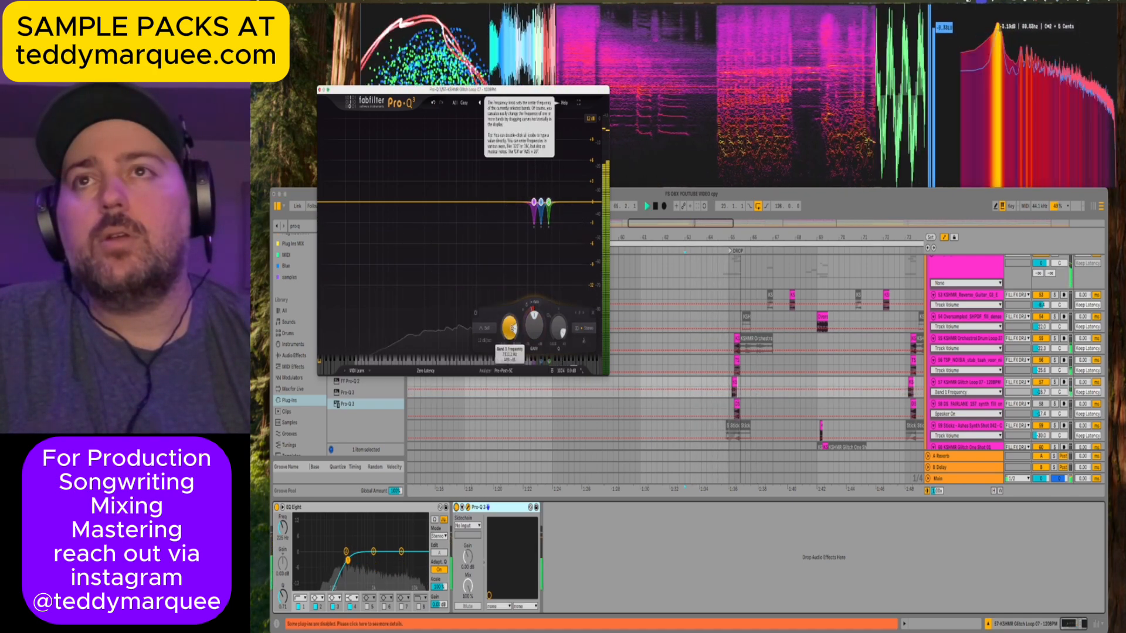
pyautogui.moveTo(512, 340); pyautogui.dragTo(512, 310)
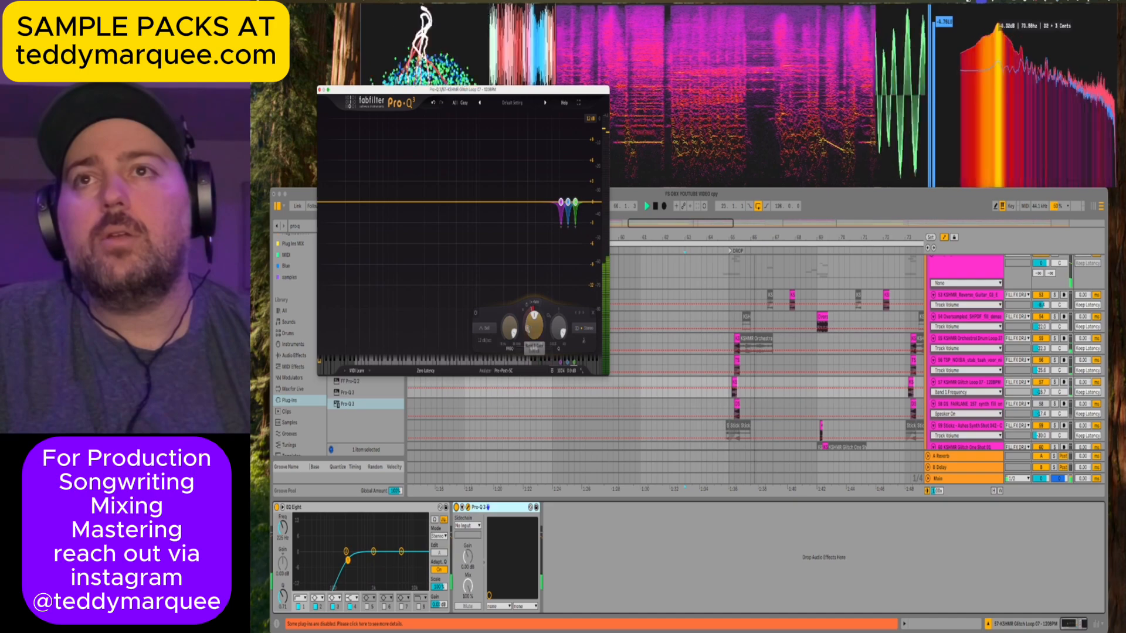
# Raise the three bands' gain slightly, shift them to a lower frequency and compare the drop with Pro-Q 3 on and off.
pyautogui.click(534, 322)
pyautogui.moveTo(510, 326); pyautogui.dragTo(513, 332)
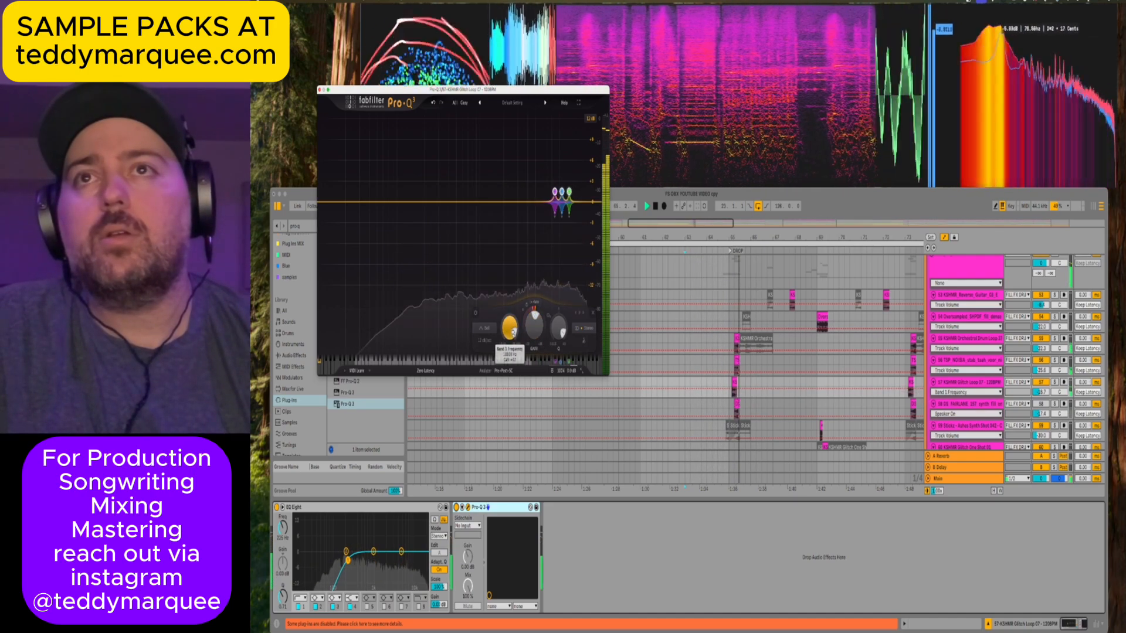
pyautogui.moveTo(510, 326); pyautogui.dragTo(510, 340)
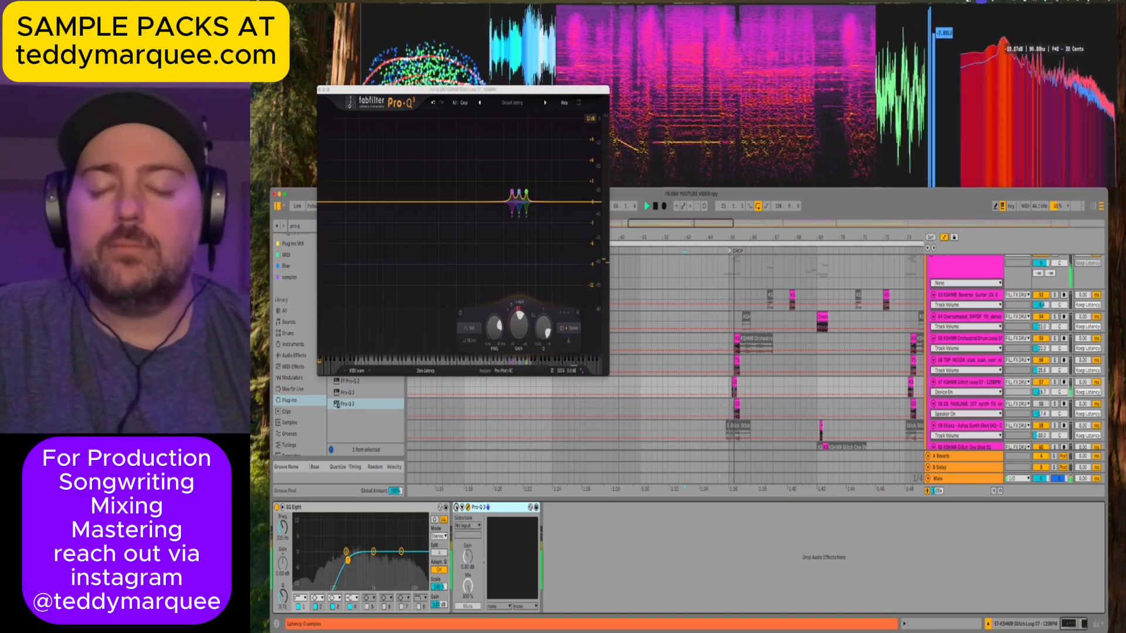
pyautogui.click(689, 440)
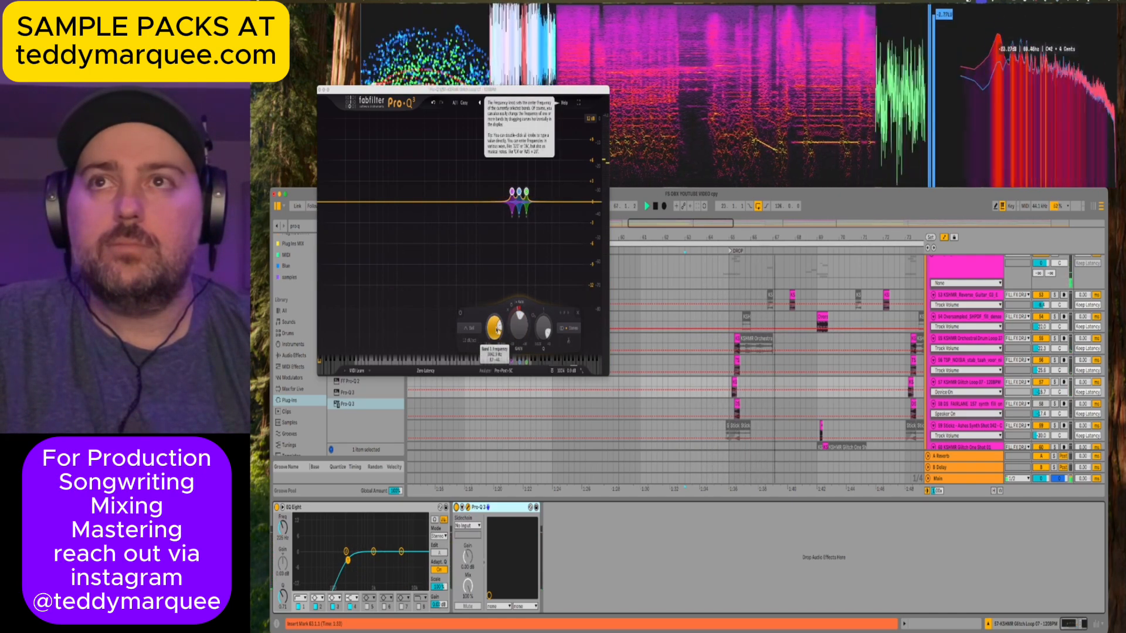
pyautogui.press('space')
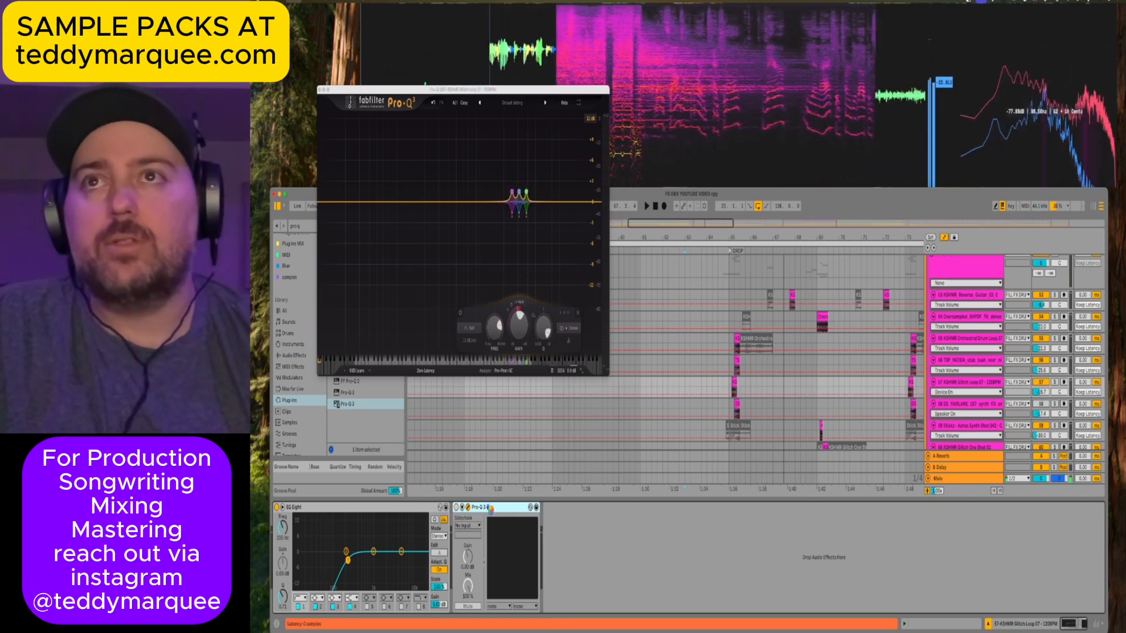
# Duplicate the Pro-Q 3 on track 57 and open the copy's window.
pyautogui.press('super+d')
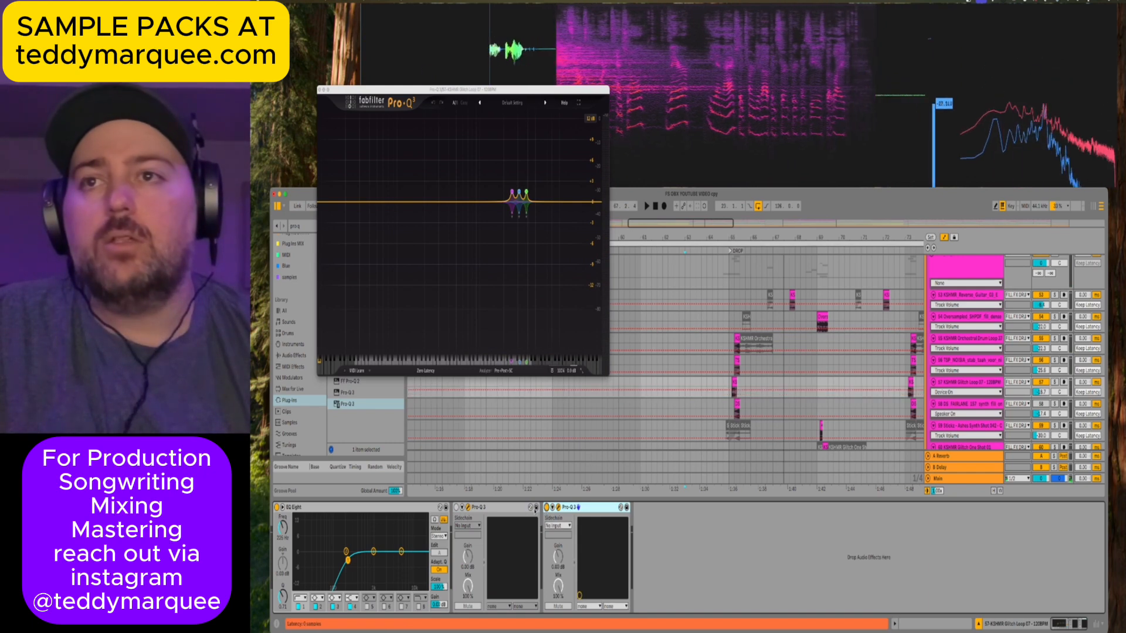
pyautogui.click(559, 508)
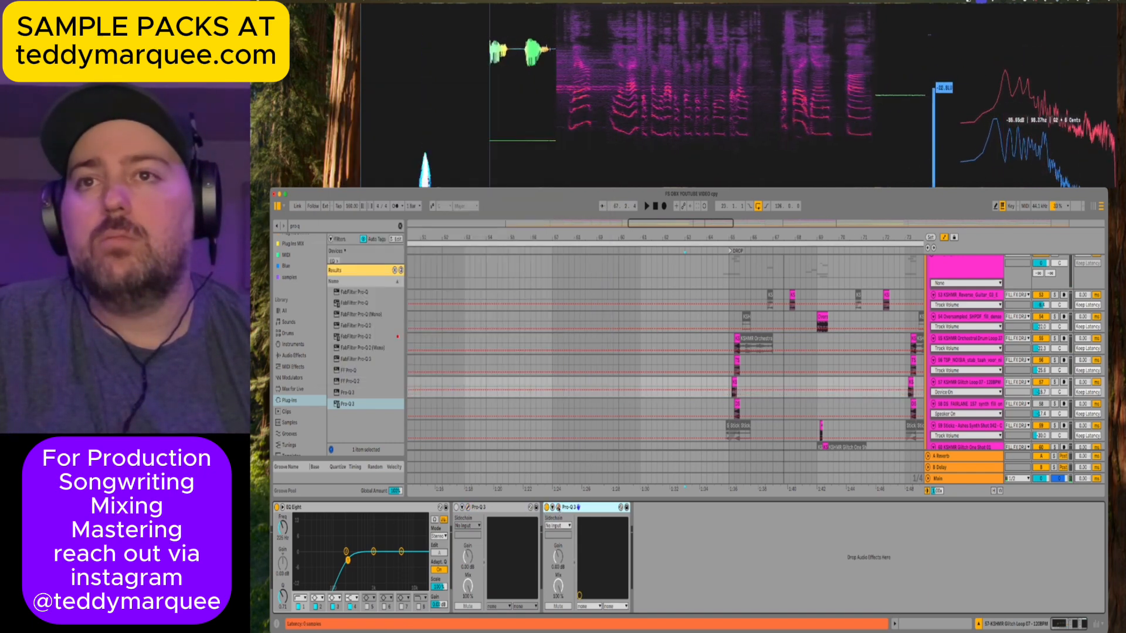
pyautogui.click(559, 507)
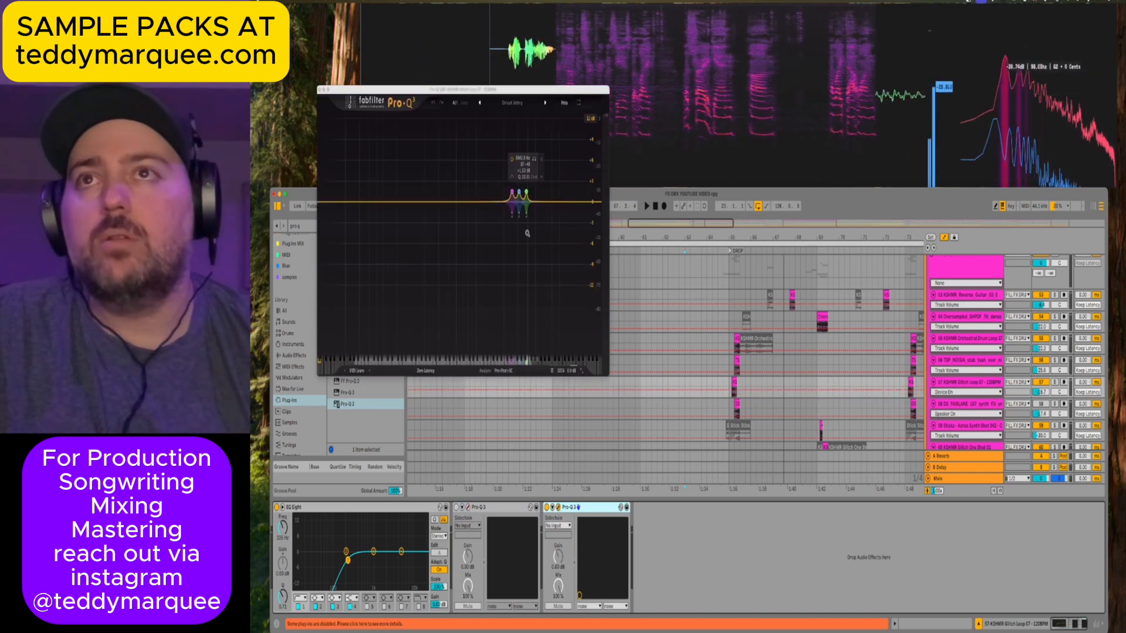
# Move the duplicate Pro-Q 3's three bands slightly lower in frequency and audition the change over the start of the drop.
pyautogui.click(519, 193)
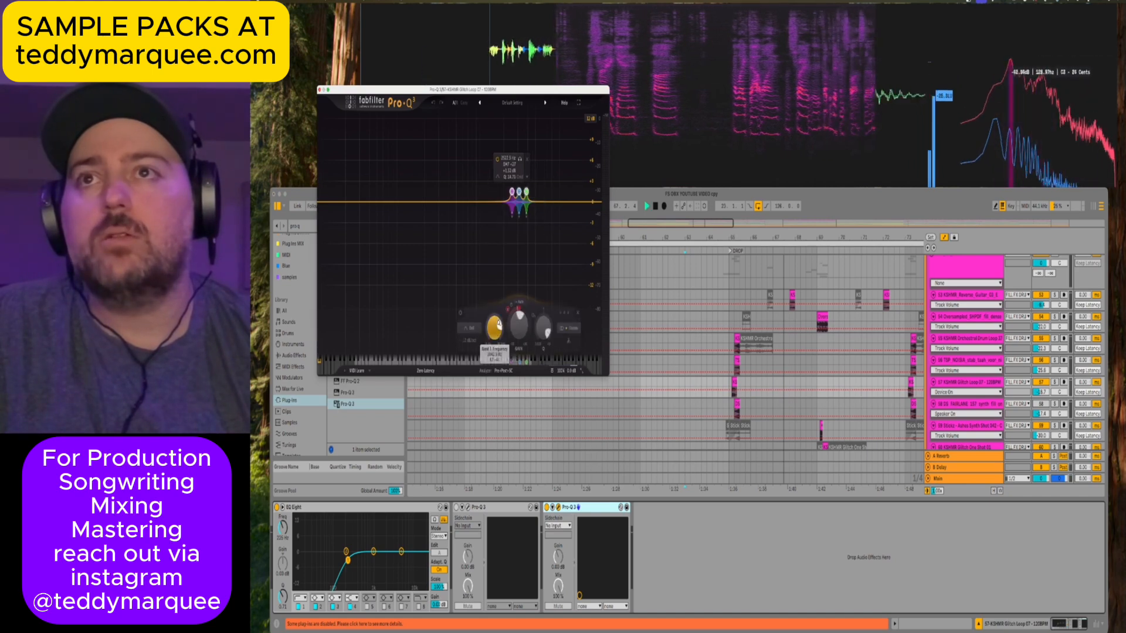
pyautogui.moveTo(519, 192); pyautogui.dragTo(506, 192)
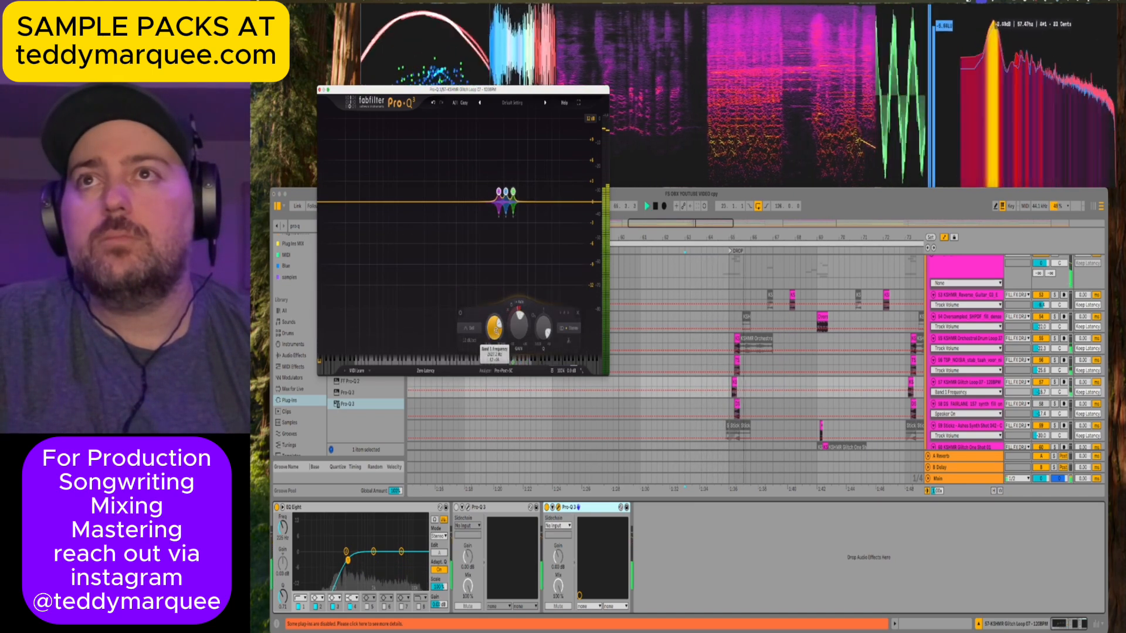
pyautogui.press('space')
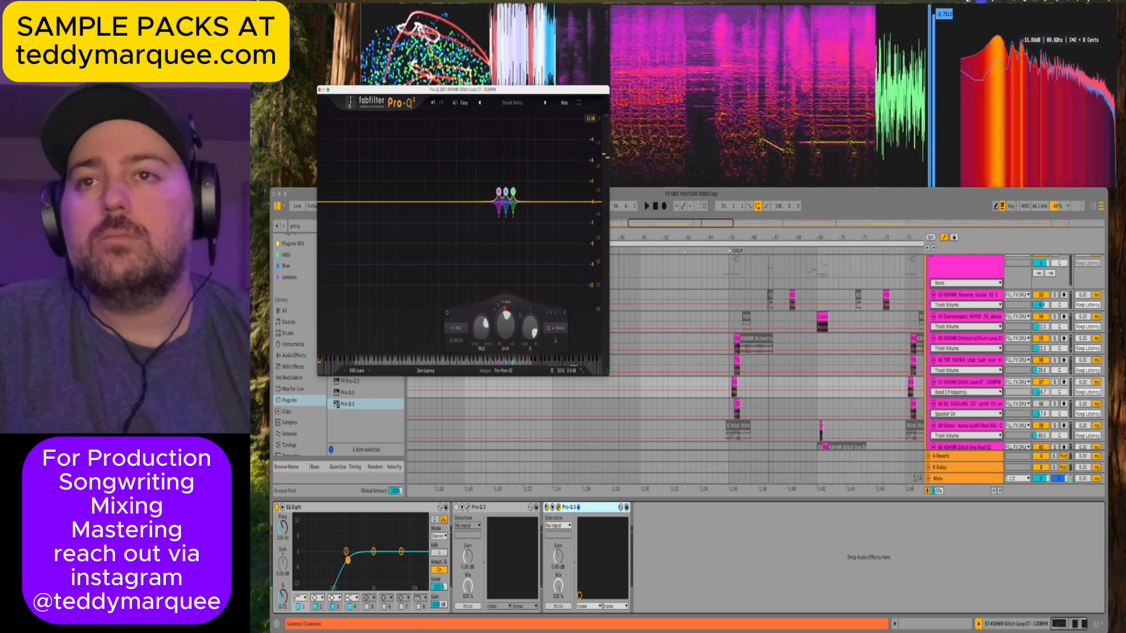
pyautogui.press('space')
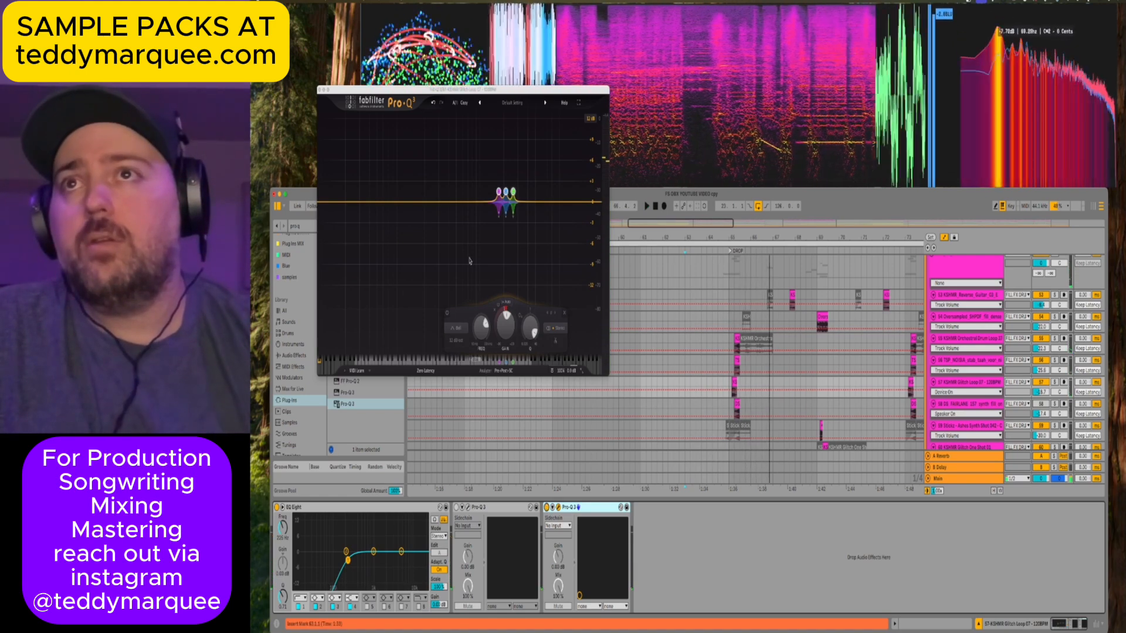
# Add a broad bell boost just below the three narrow bands in the duplicate Pro-Q 3 and audition it in the drop.
pyautogui.moveTo(472, 203); pyautogui.dragTo(488, 156)
pyautogui.press('space')
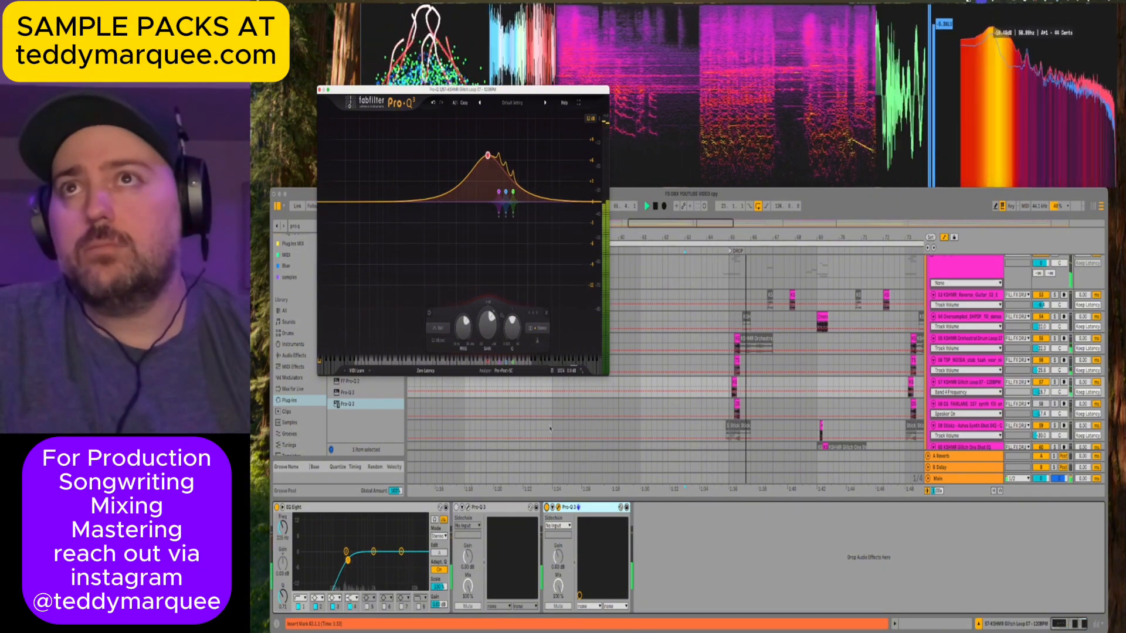
pyautogui.press('space')
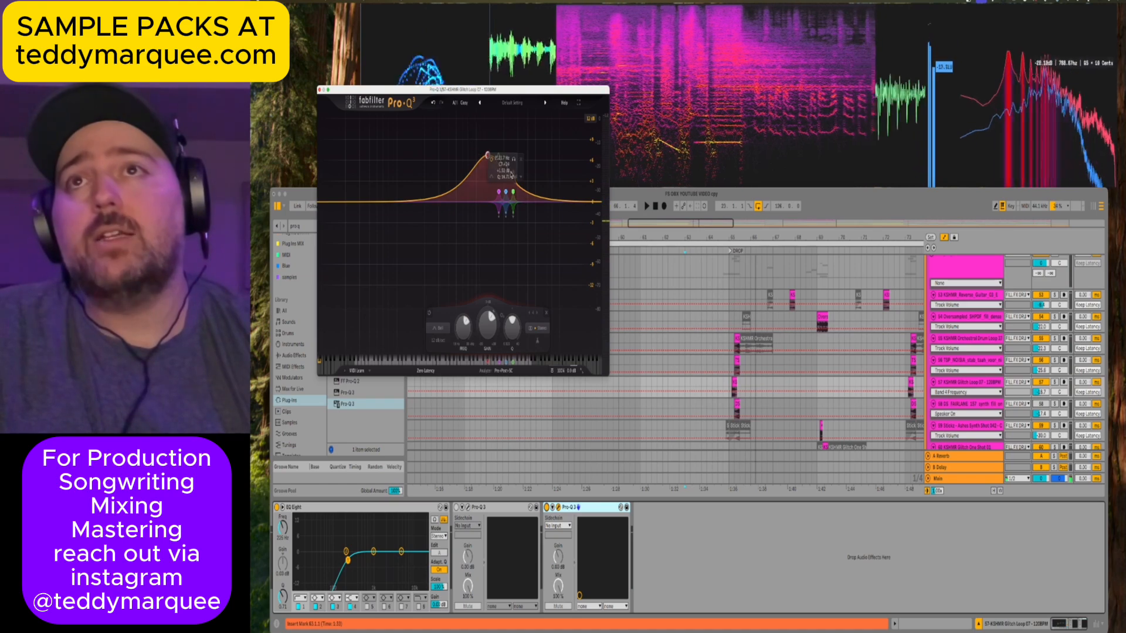
# Move the broad boost above the three narrow bands, reduce its gain and replay the drop.
pyautogui.press('space')
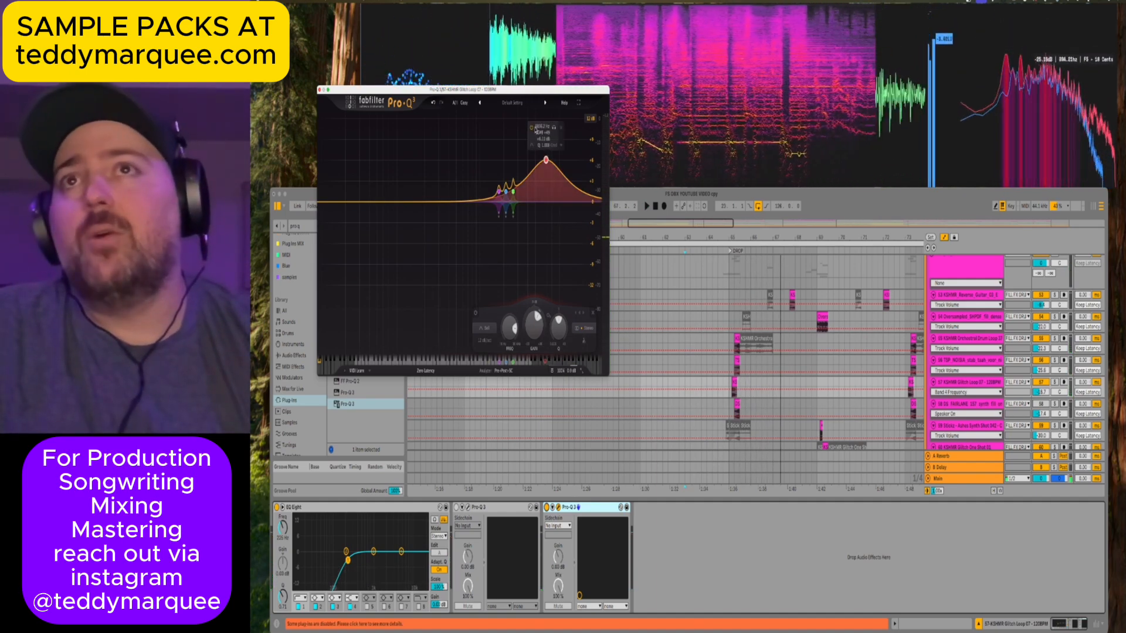
pyautogui.click(532, 127)
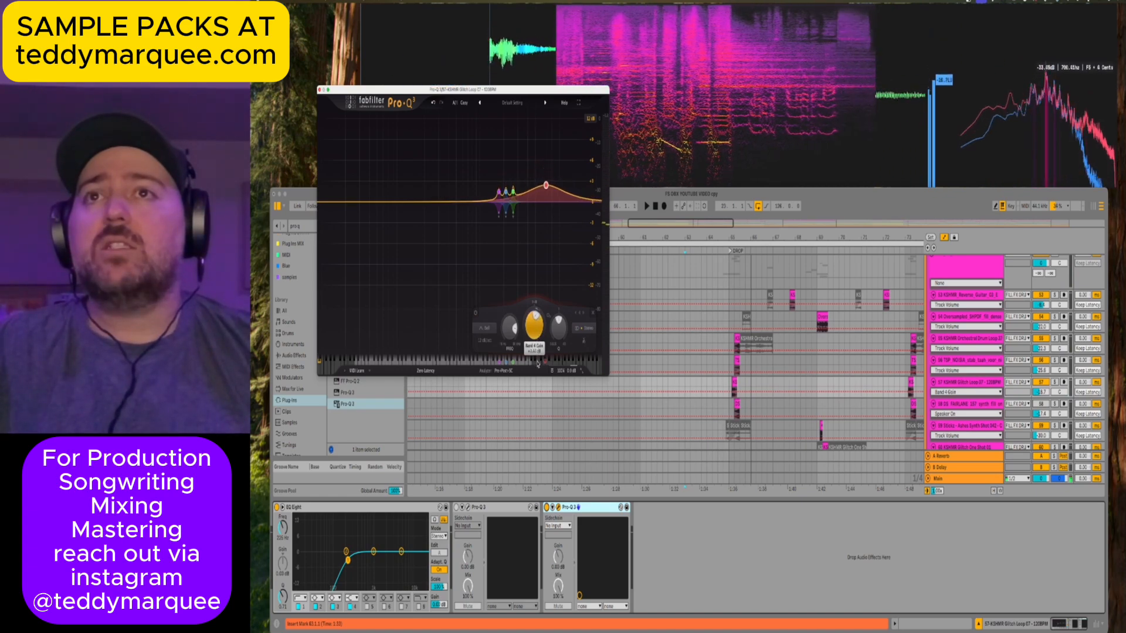
pyautogui.press('space')
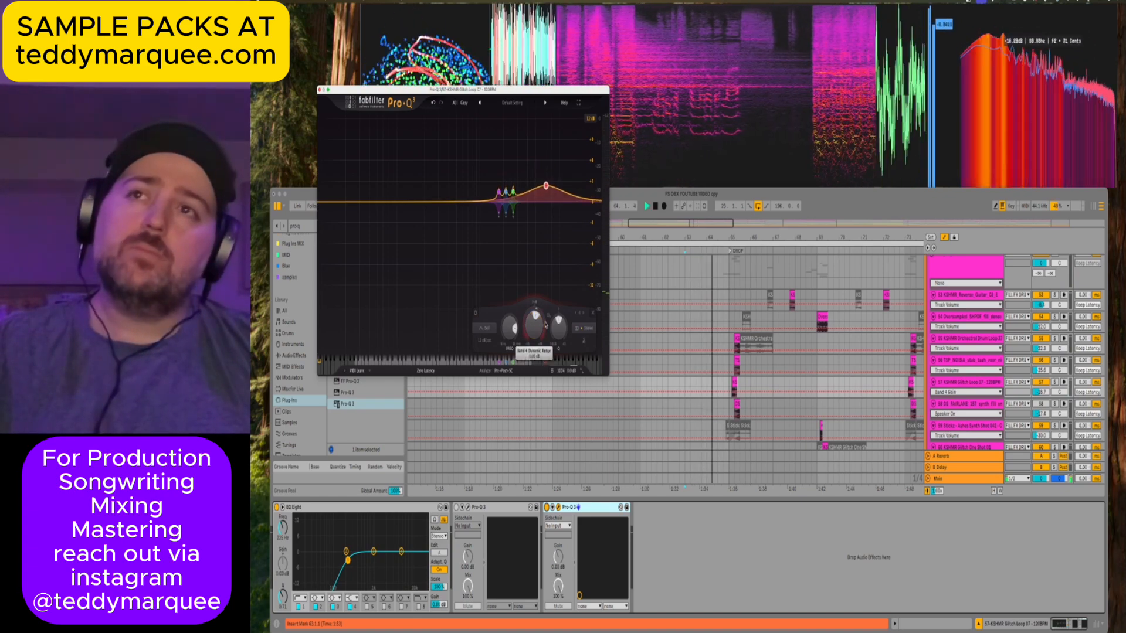
# Add an upward dynamic range to the broad boost in the duplicate Pro-Q 3 and raise its gain while the drop plays.
pyautogui.moveTo(546, 324)
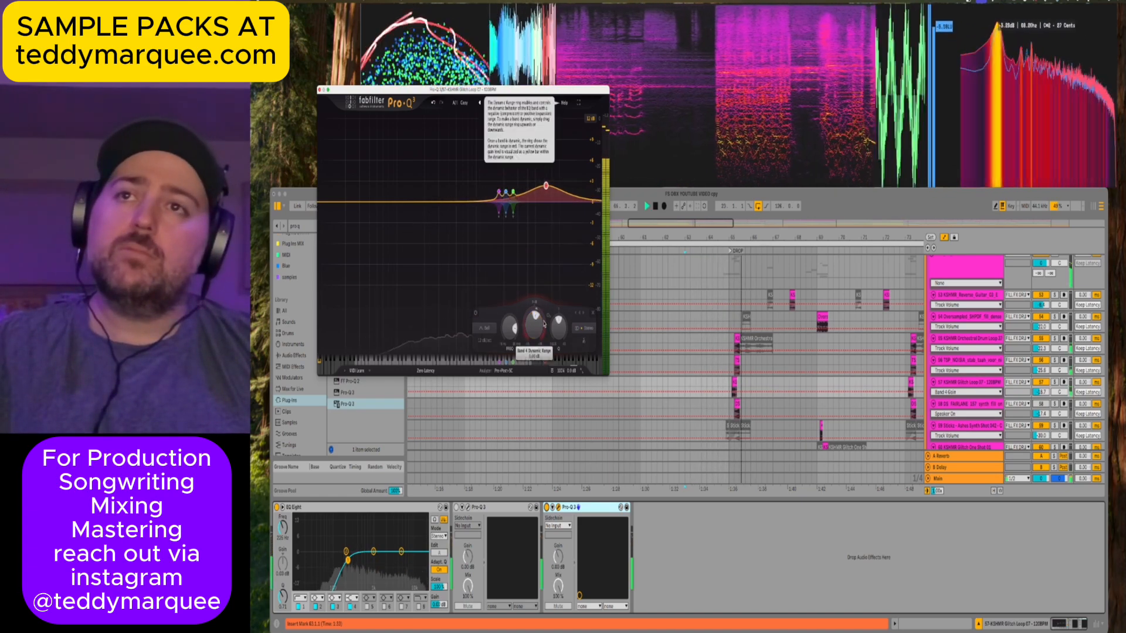
pyautogui.moveTo(526, 316); pyautogui.dragTo(528, 305)
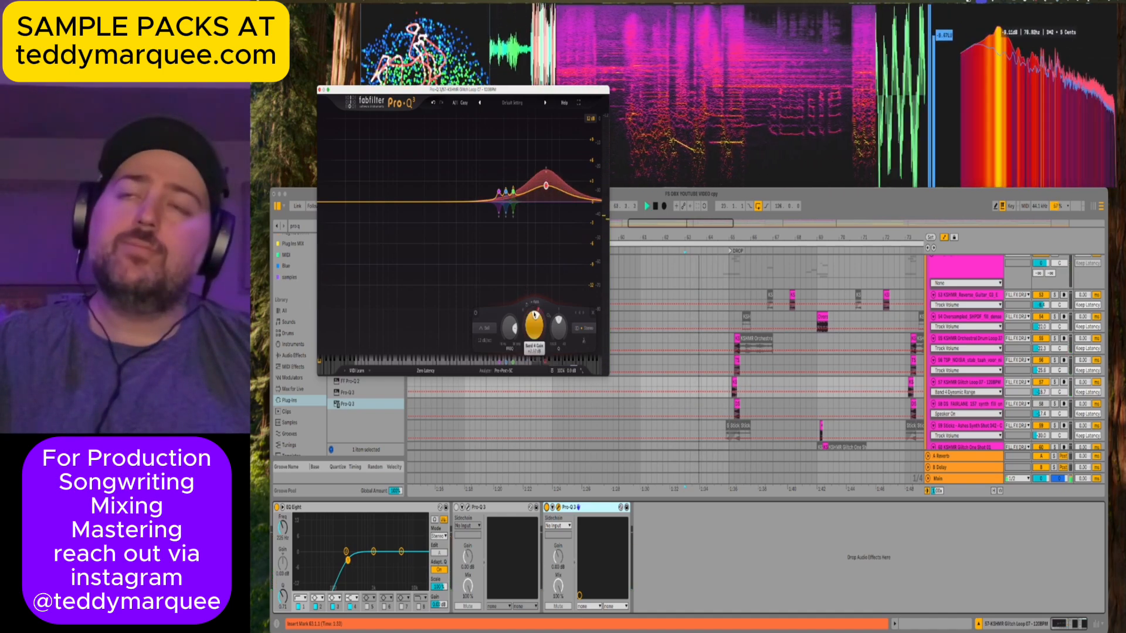
pyautogui.moveTo(535, 315)
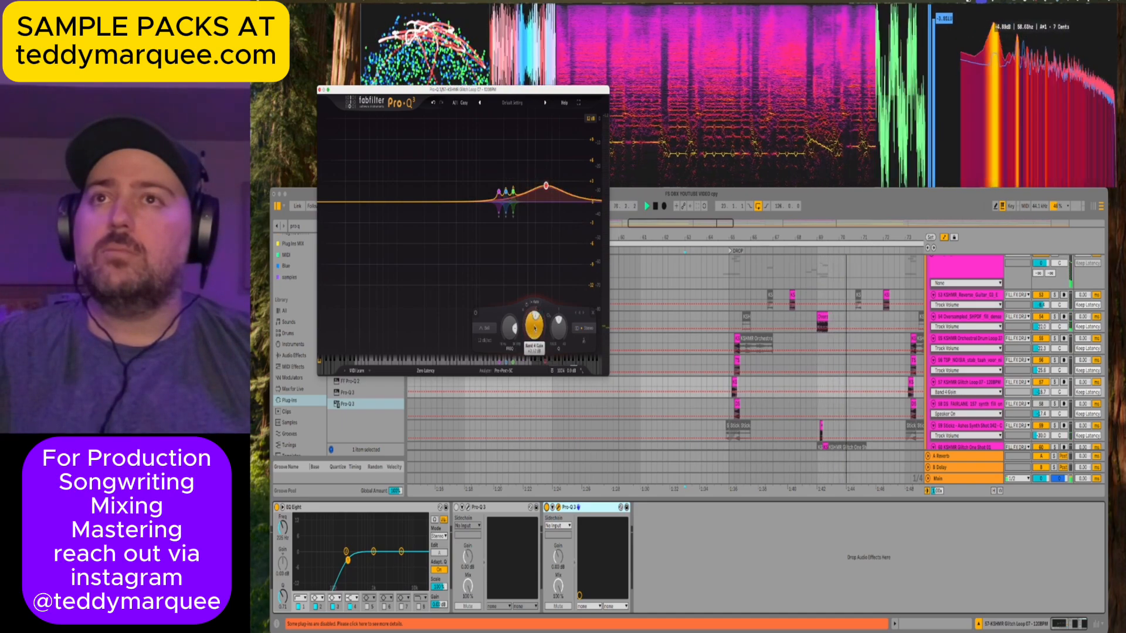
pyautogui.scroll(3, 534, 317)
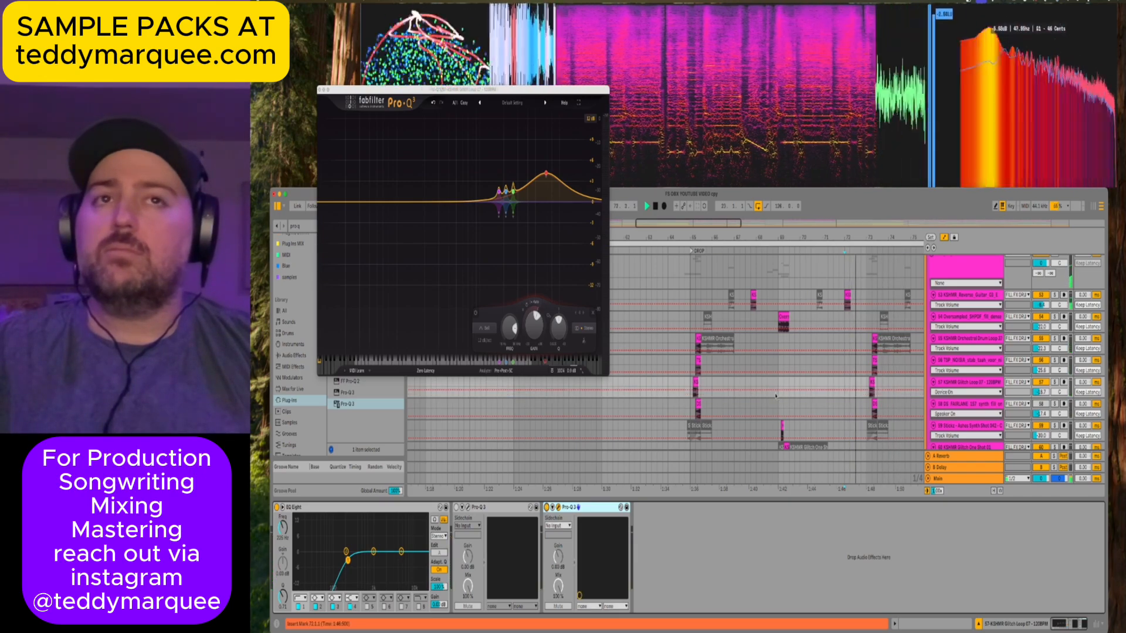
# Play the arrangement around the start of DROP 2 and toggle glitch loop track 57's activator to compare its effect.
pyautogui.scroll(-3, 732, 365)
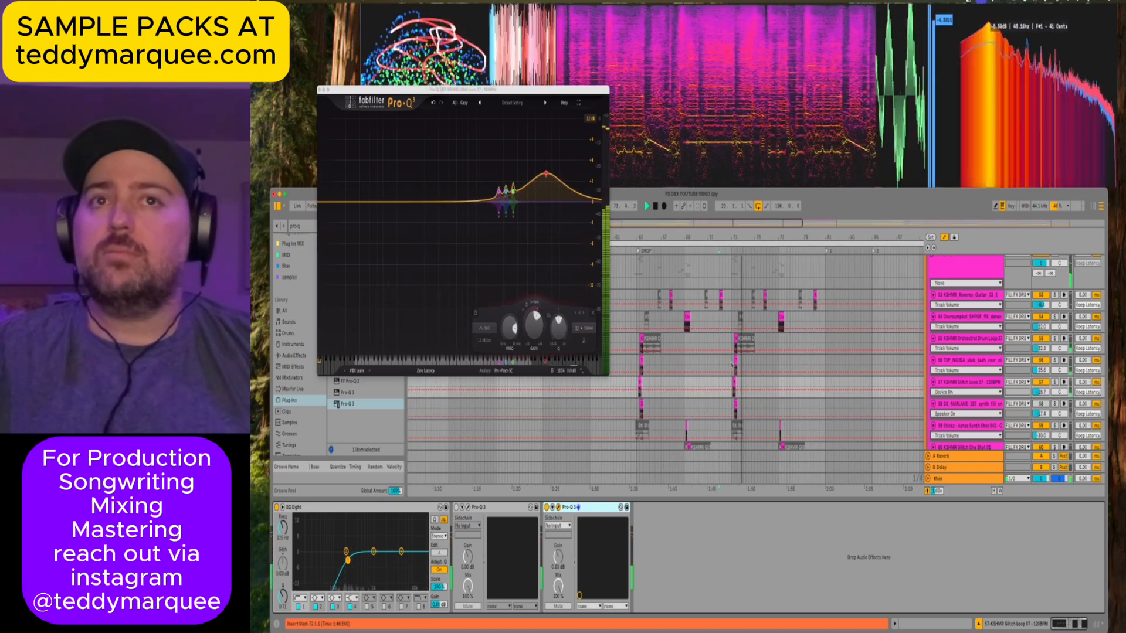
pyautogui.hscroll(2, 732, 366)
pyautogui.hscroll(10, 732, 365)
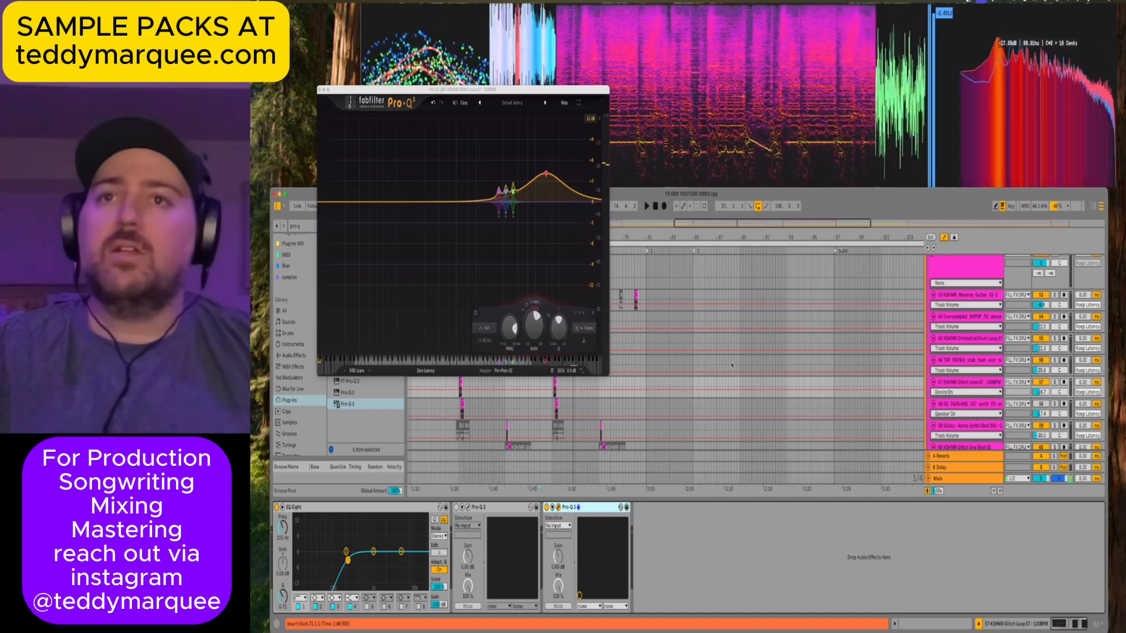
pyautogui.hscroll(2, 732, 365)
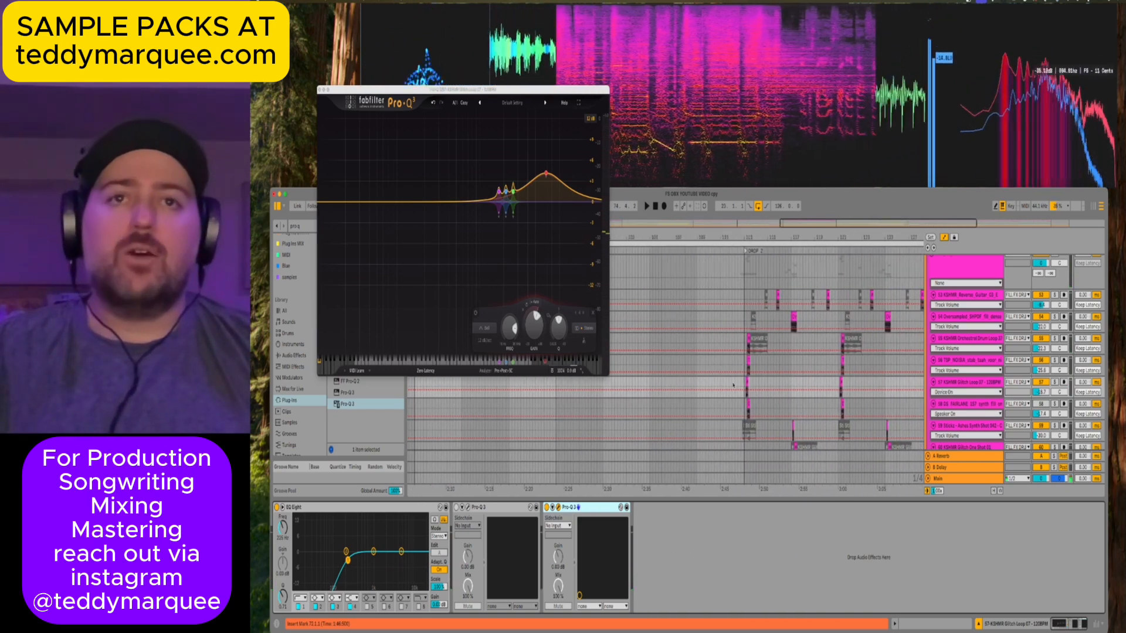
pyautogui.click(736, 384)
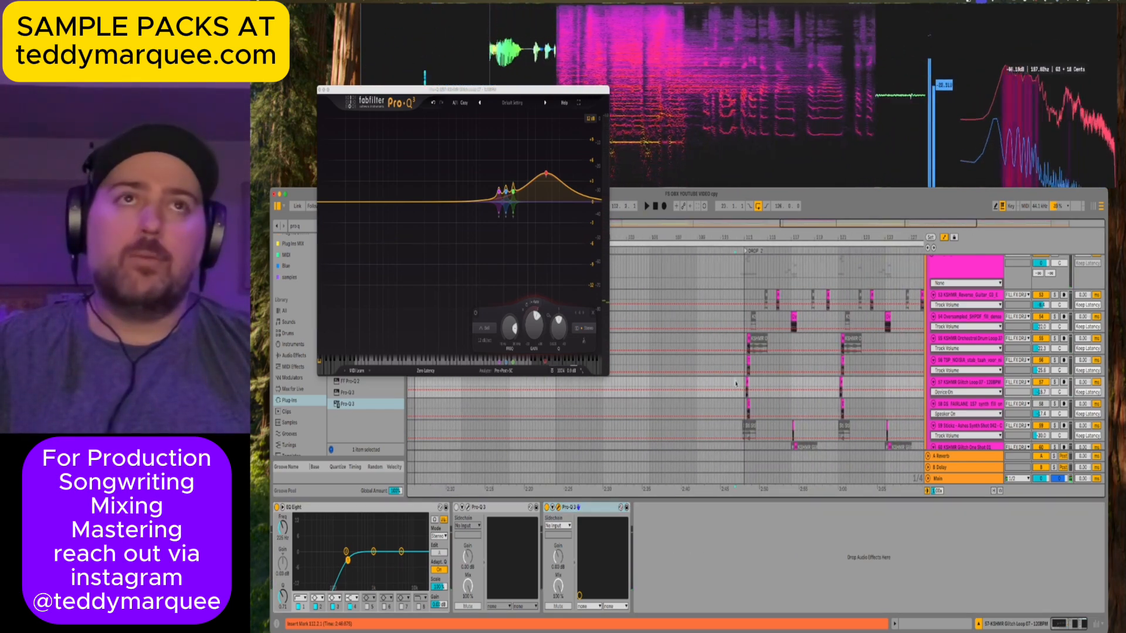
pyautogui.press('space')
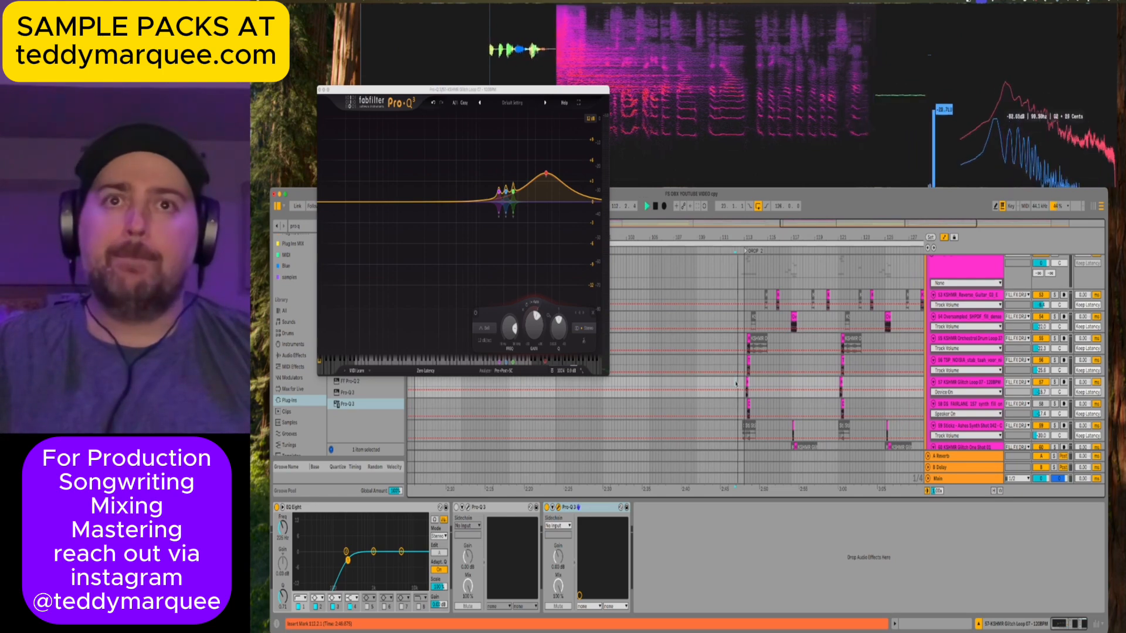
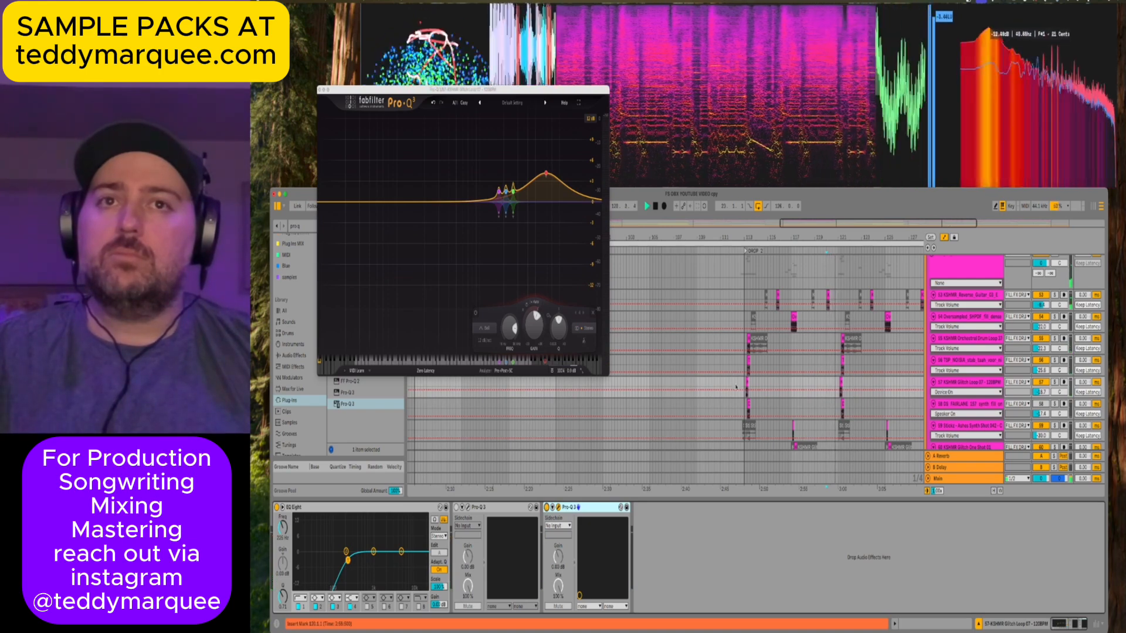
pyautogui.press('space')
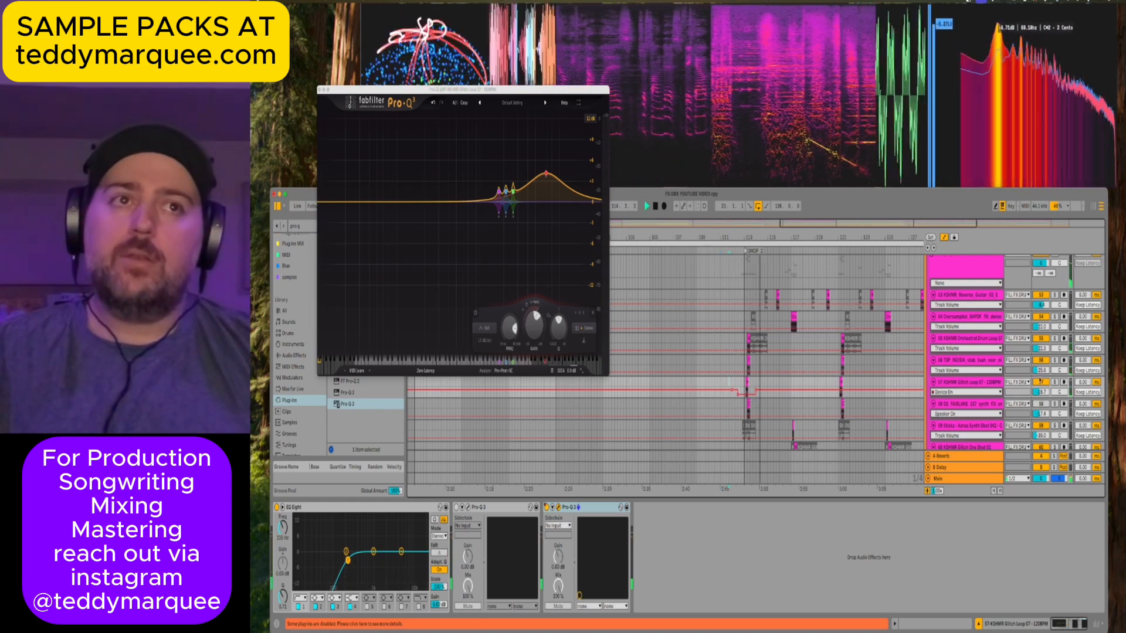
pyautogui.click(1042, 382)
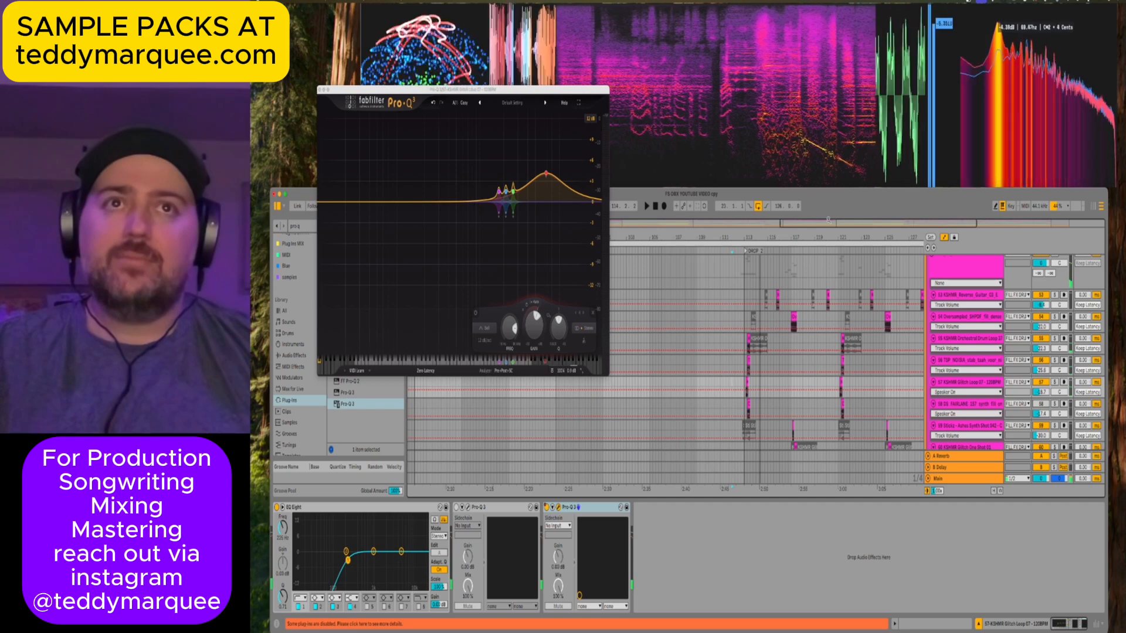
# Close the Pro-Q 3 window and hide the device view to give the whole arrangement more room.
pyautogui.press('-')
pyautogui.scroll(-3, 699, 350)
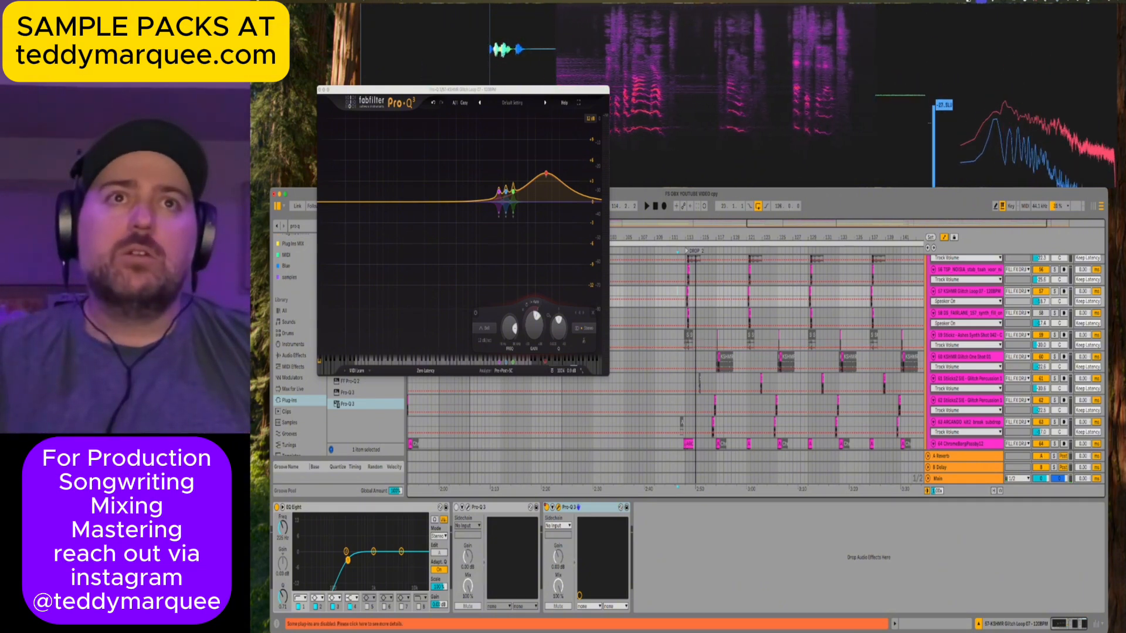
pyautogui.press('-')
pyautogui.press('-')
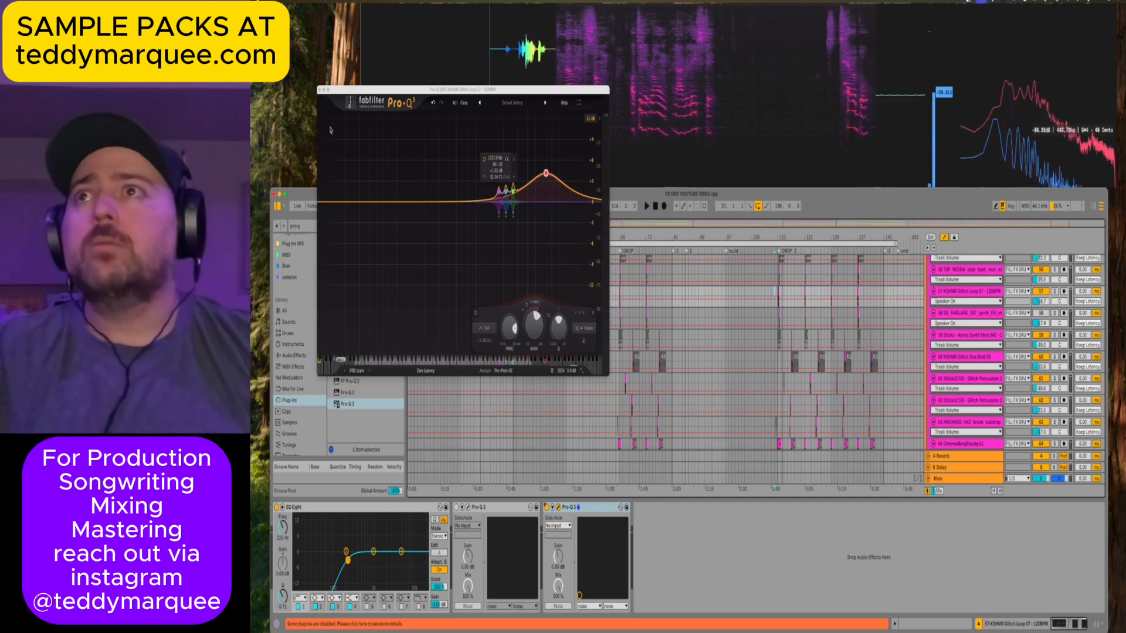
pyautogui.click(319, 90)
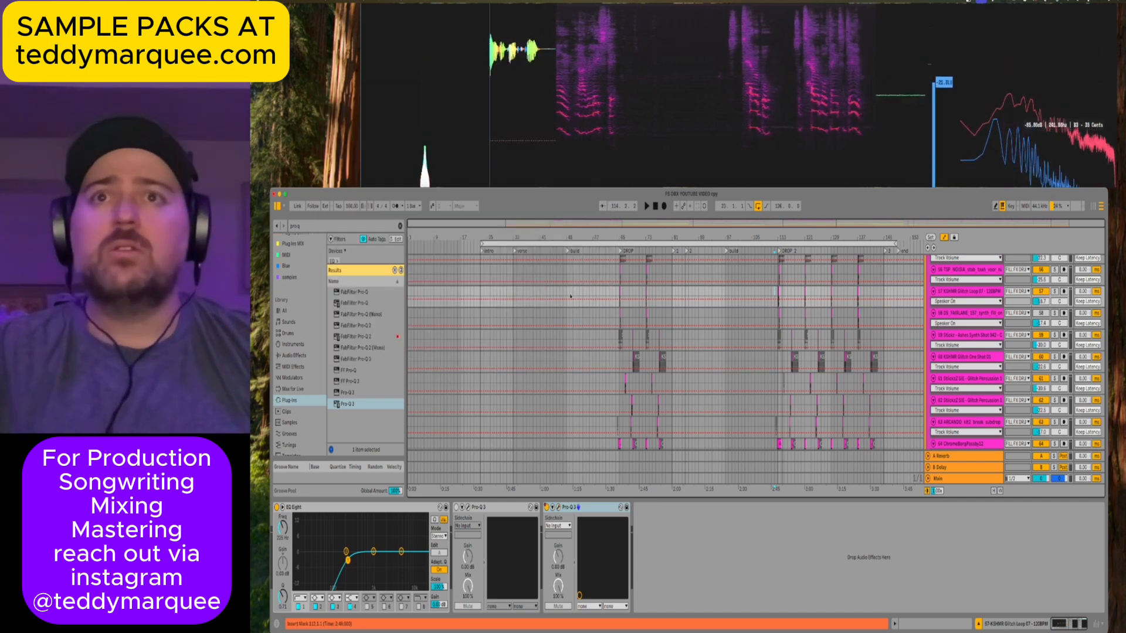
pyautogui.click(725, 292)
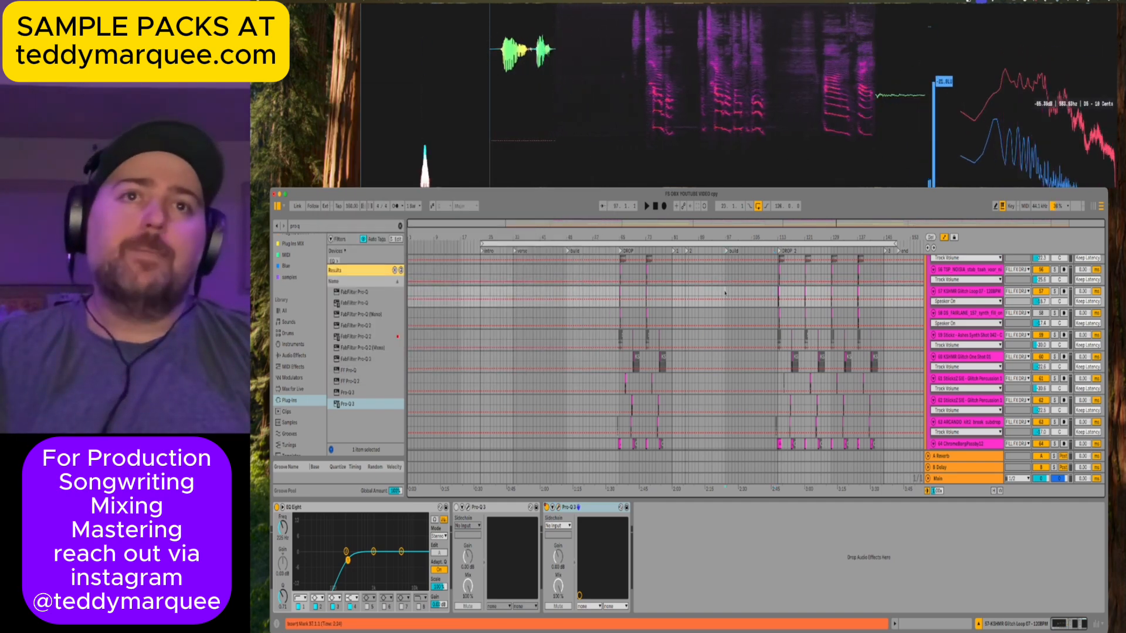
pyautogui.click(978, 626)
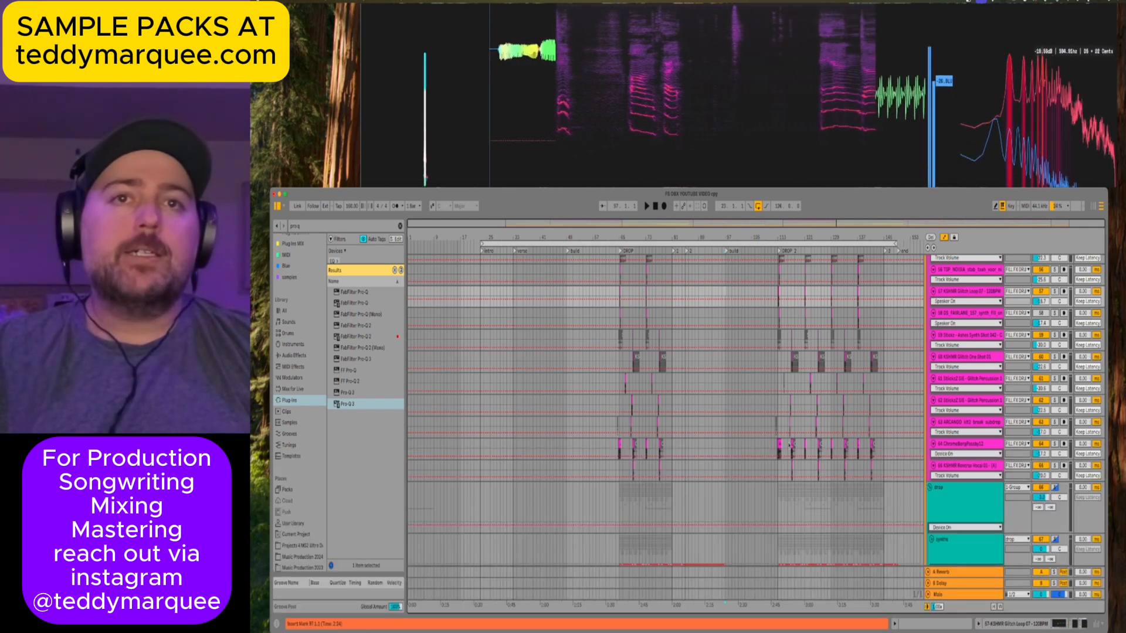
# Audition orchestral drum loop track 55 and then overcompressed fill track 54 in solo near the start of DROP 2.
pyautogui.click(779, 443)
pyautogui.scroll(3, 792, 381)
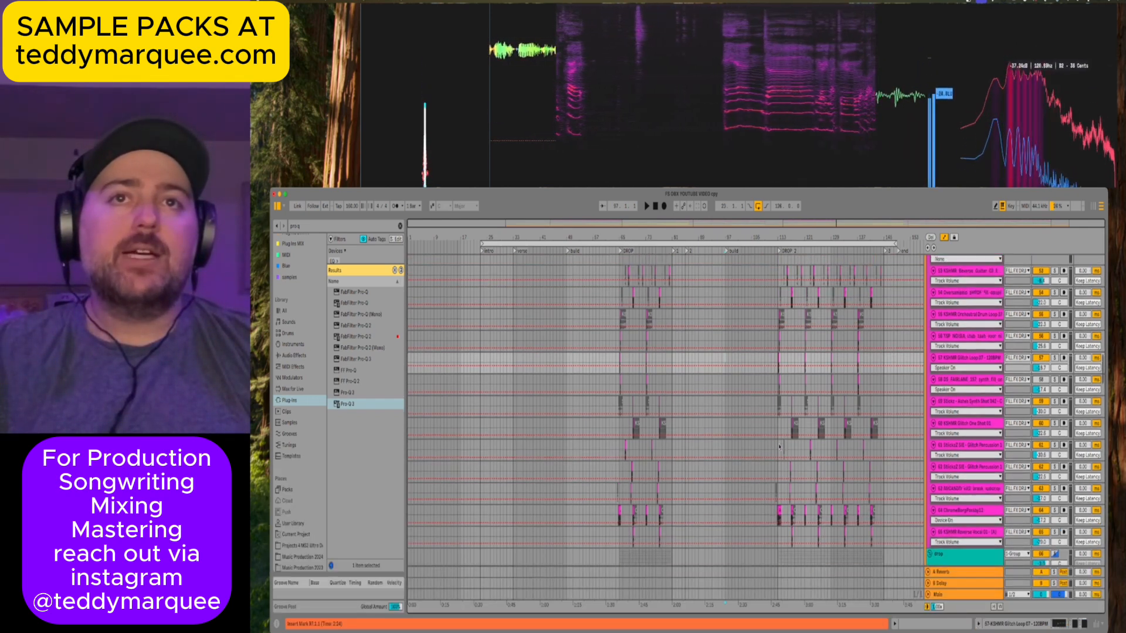
pyautogui.click(778, 319)
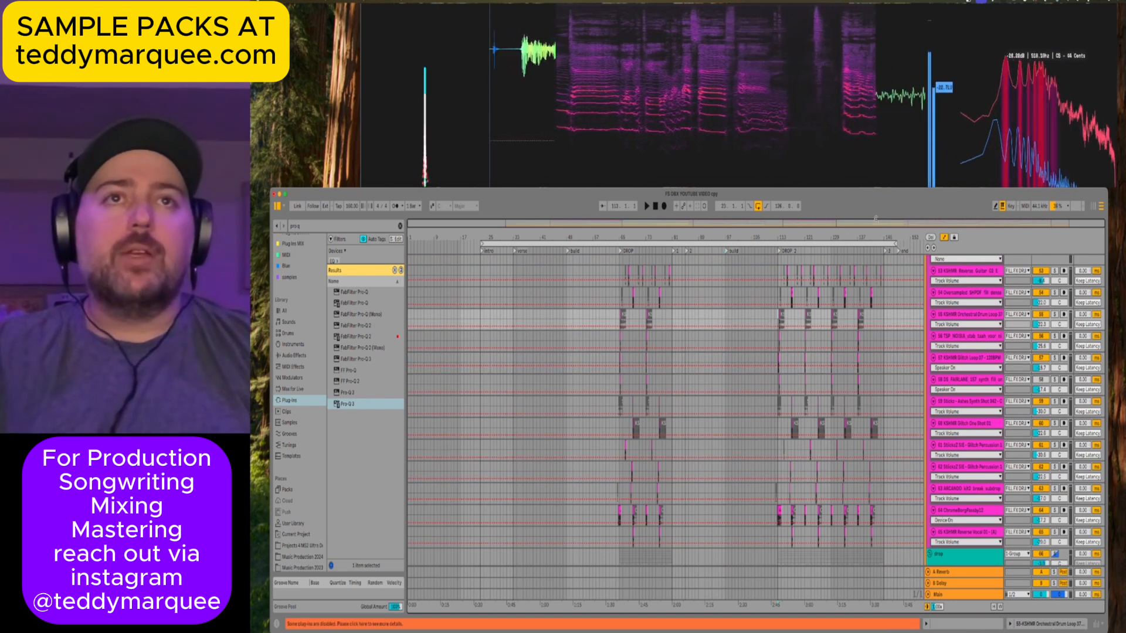
pyautogui.scroll(6, 778, 352)
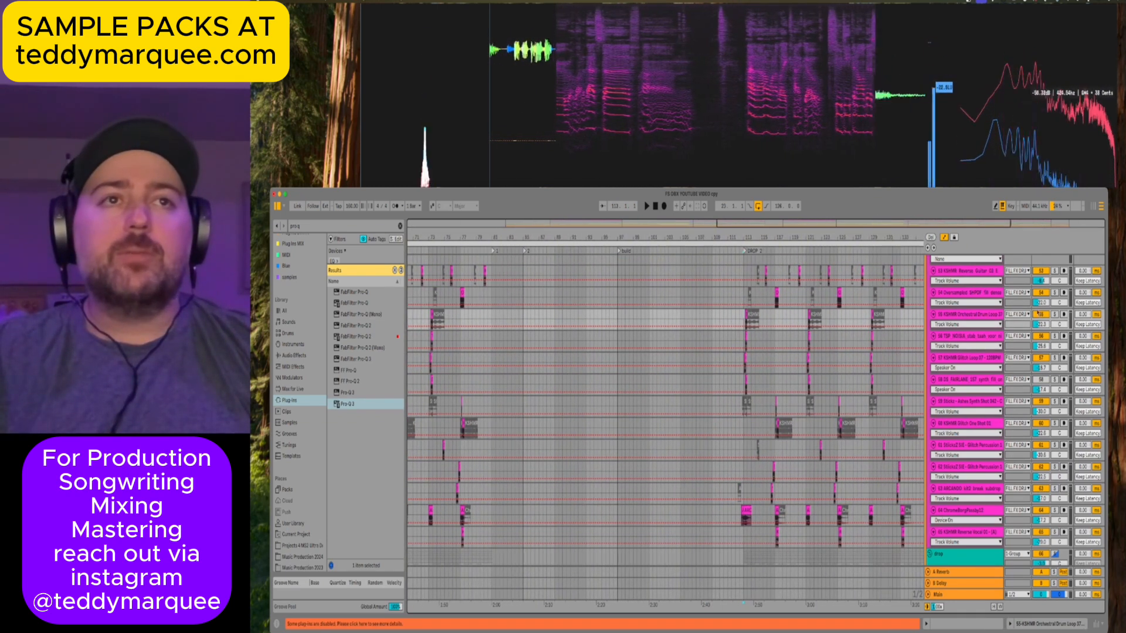
pyautogui.click(1054, 314)
pyautogui.press('space')
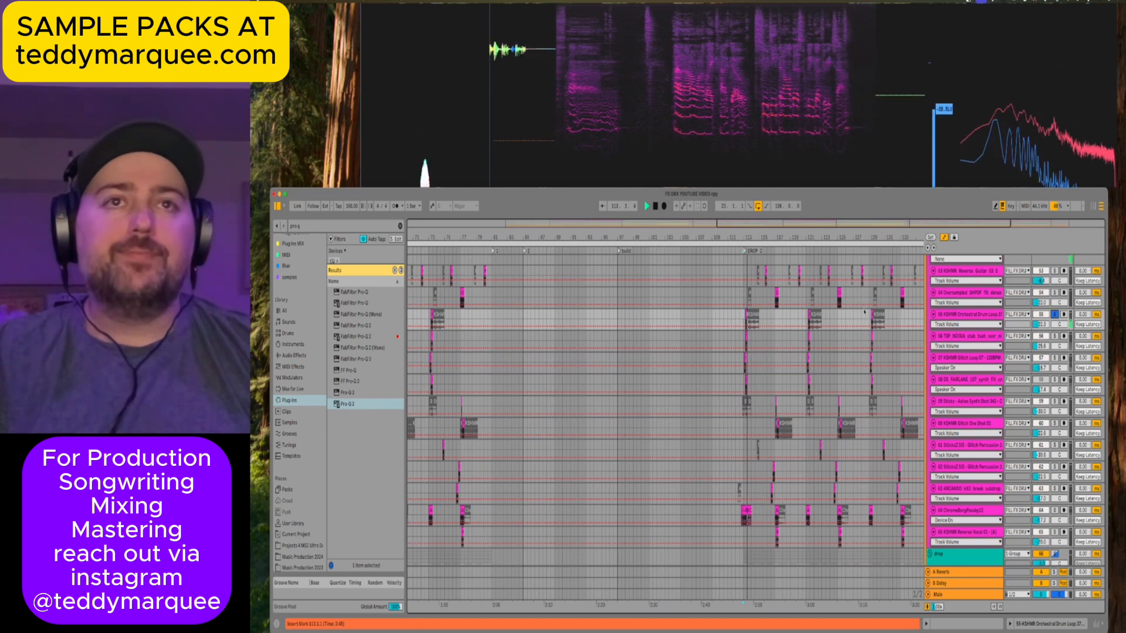
pyautogui.click(777, 295)
pyautogui.click(1054, 292)
pyautogui.press('space')
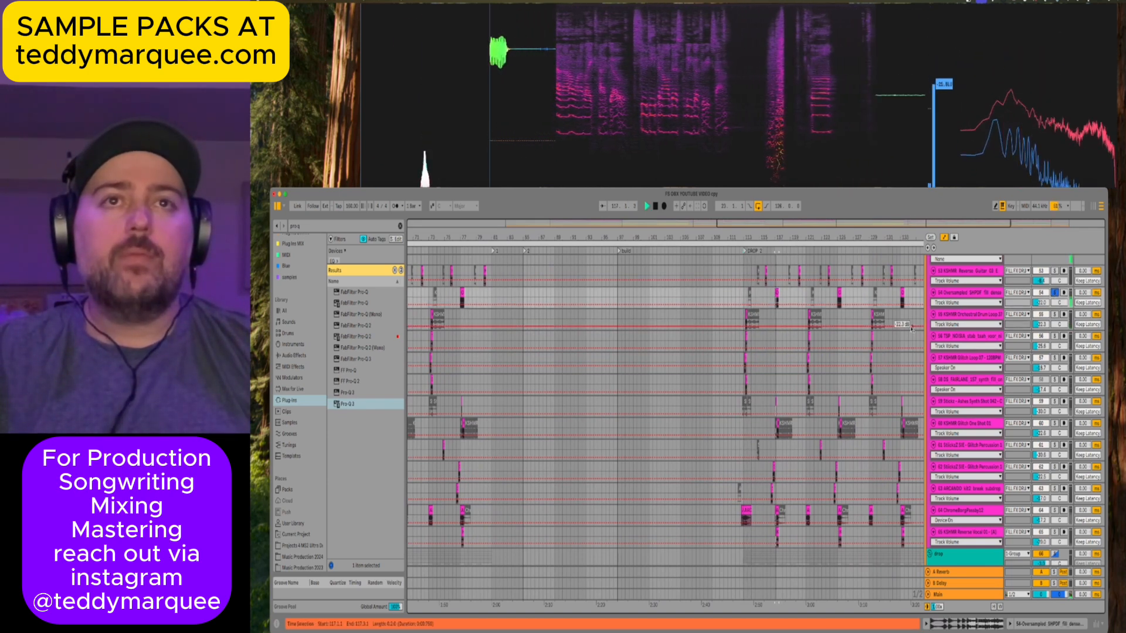
# Solo tracks 55 to 58 in turn on the second group of fills in DROP 2, then replay it with the full mix.
pyautogui.press('space')
pyautogui.click(804, 321)
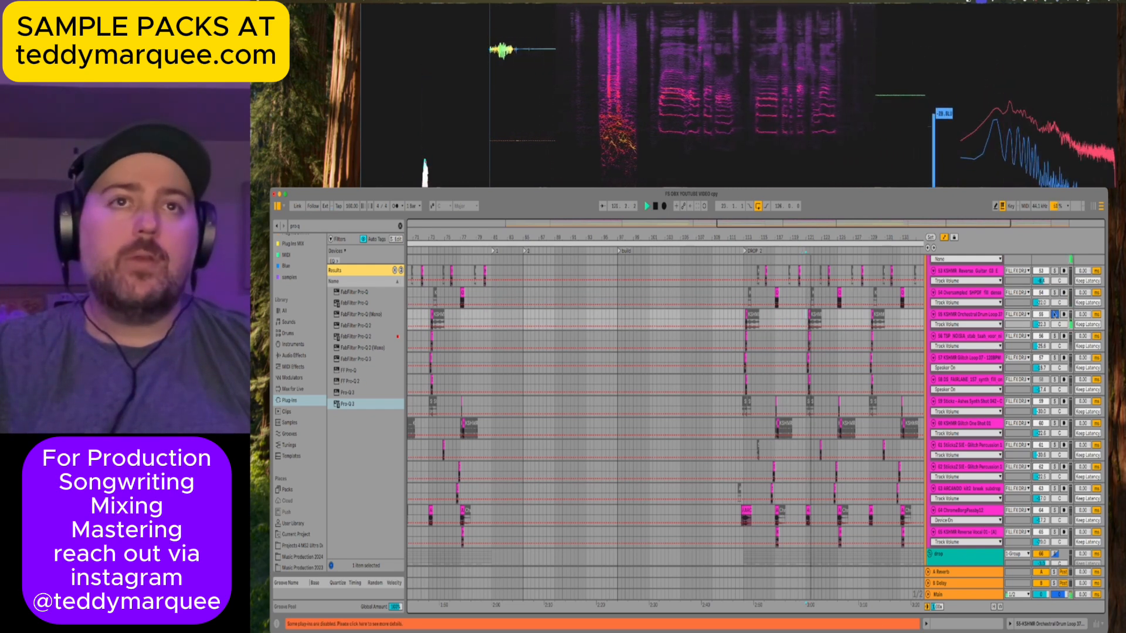
pyautogui.click(1055, 336)
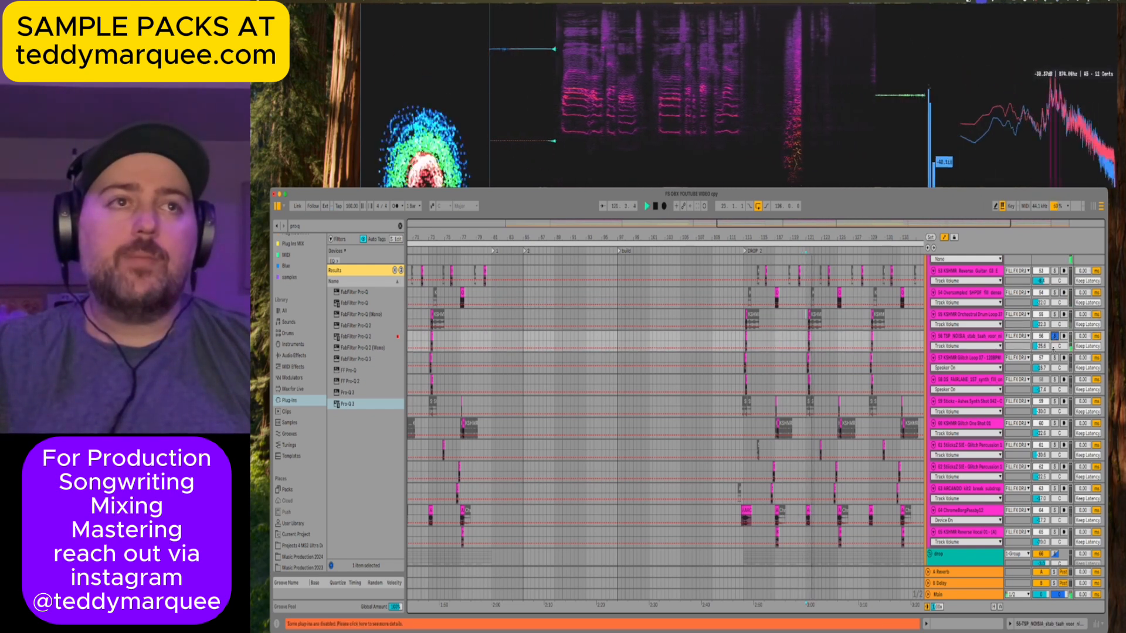
pyautogui.click(1054, 358)
pyautogui.click(1055, 379)
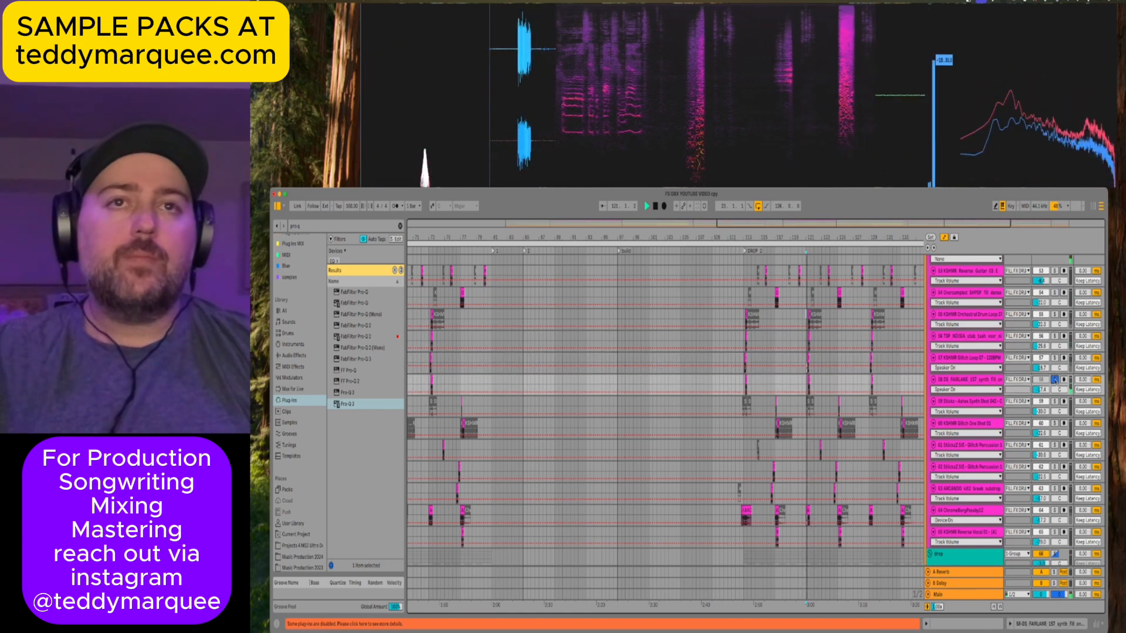
pyautogui.click(1054, 380)
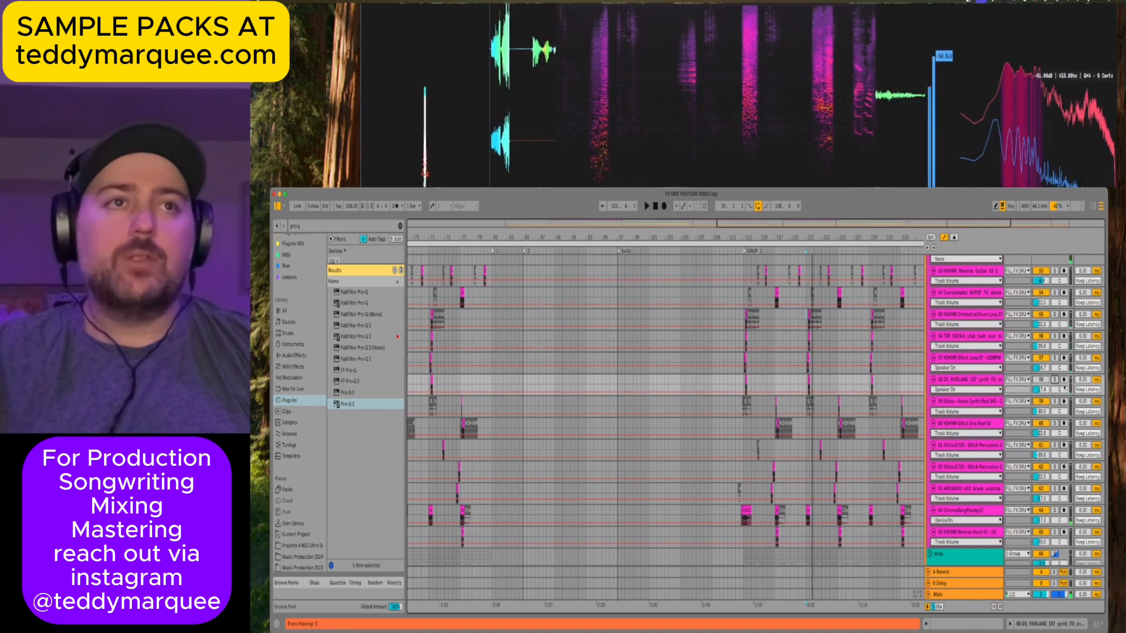
pyautogui.press('space')
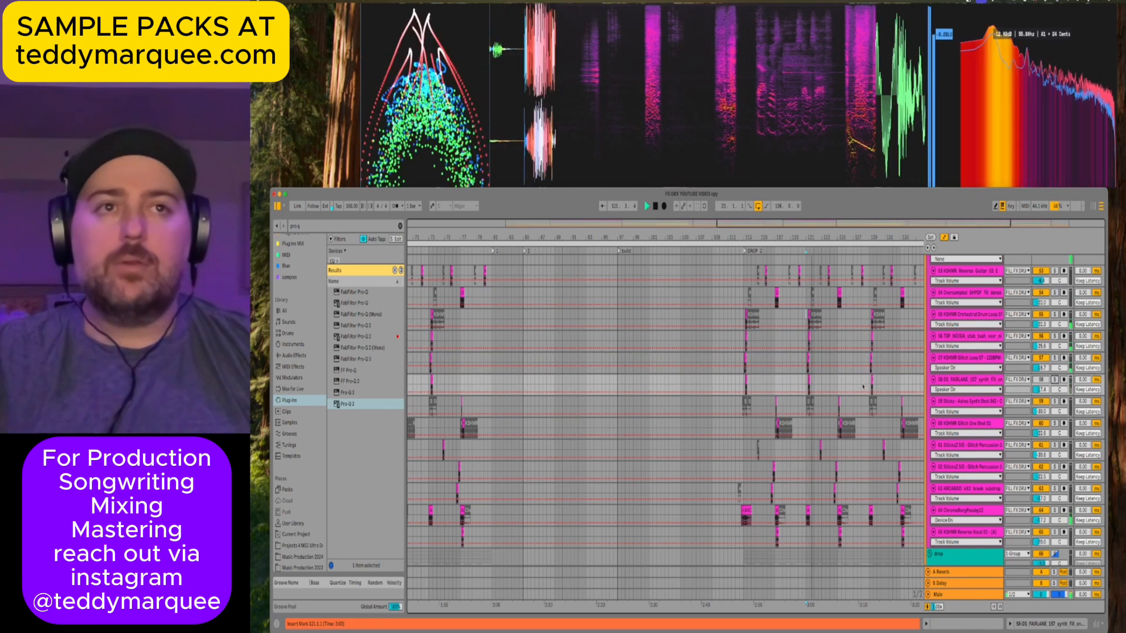
pyautogui.scroll(1, 837, 376)
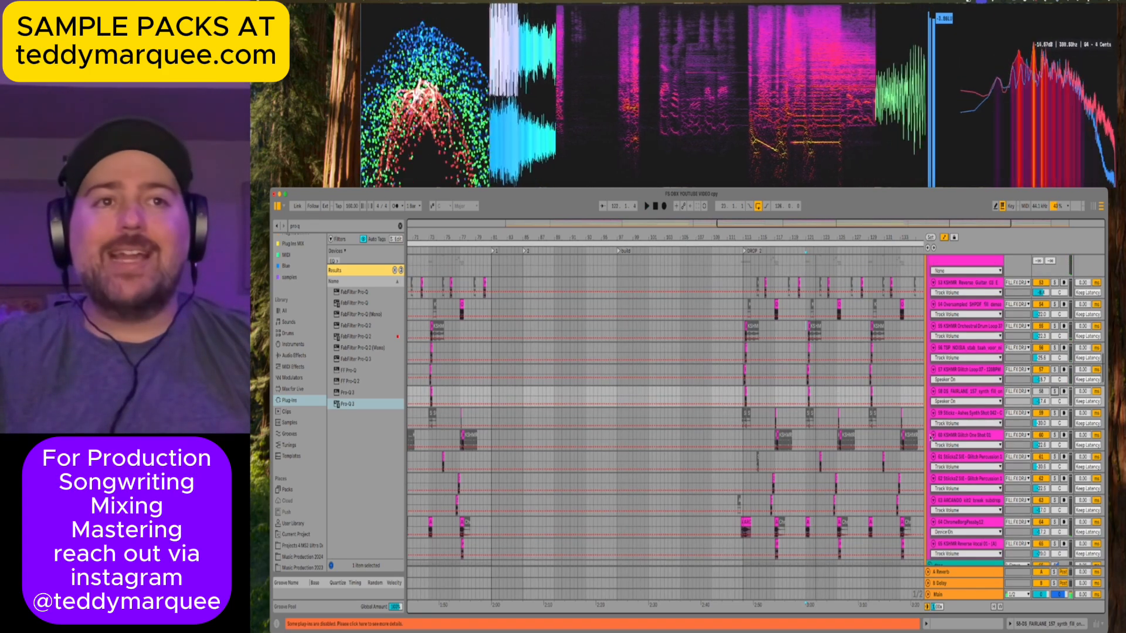
# Play the last visible Glitch One Shot fill in the mix, then solo it together with synth shot track 59.
pyautogui.click(903, 437)
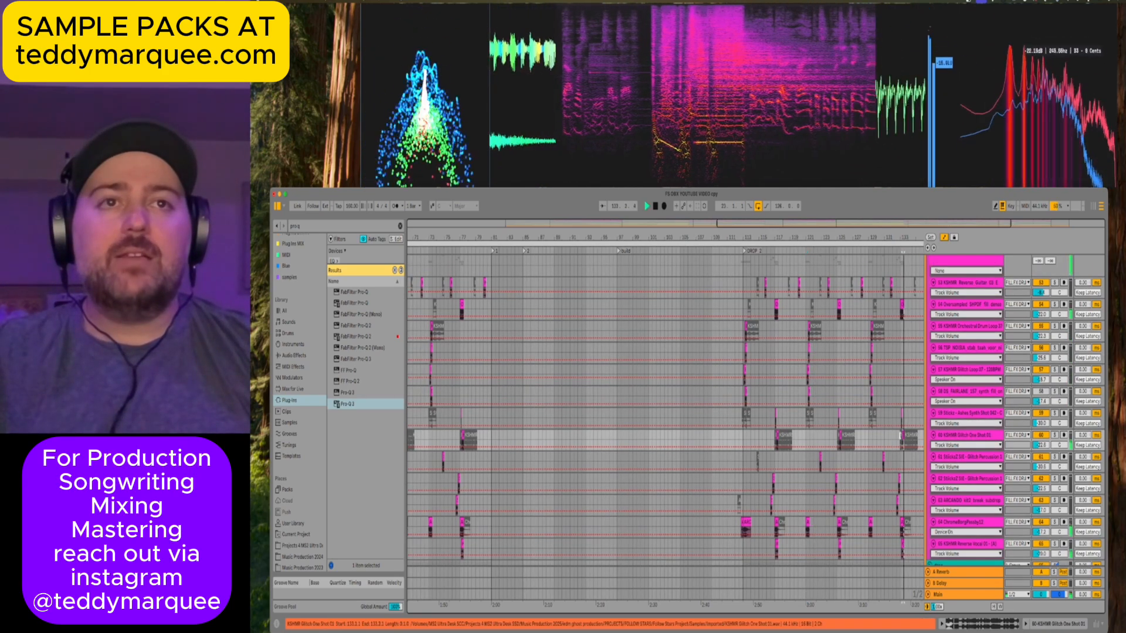
pyautogui.click(1028, 405)
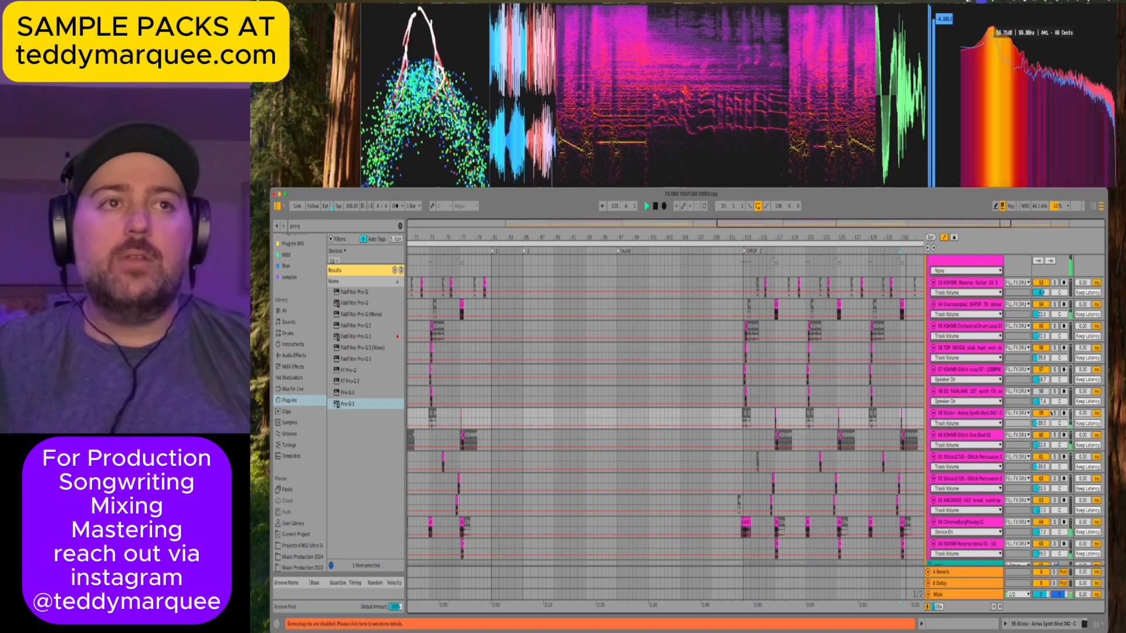
pyautogui.click(1054, 413)
pyautogui.click(1054, 435)
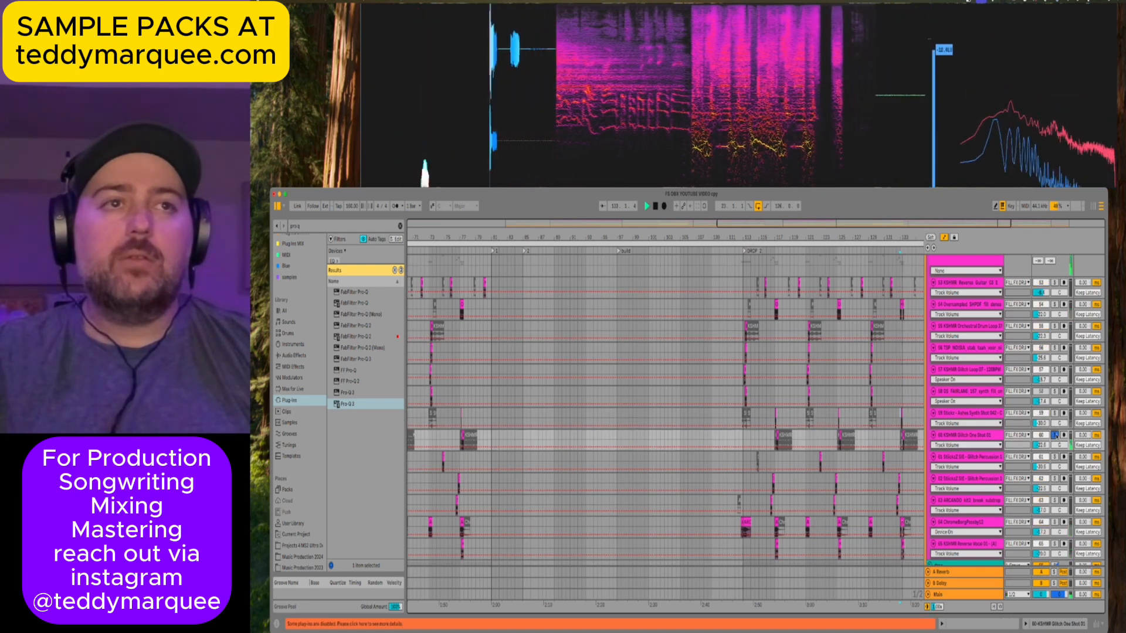
pyautogui.click(1054, 413)
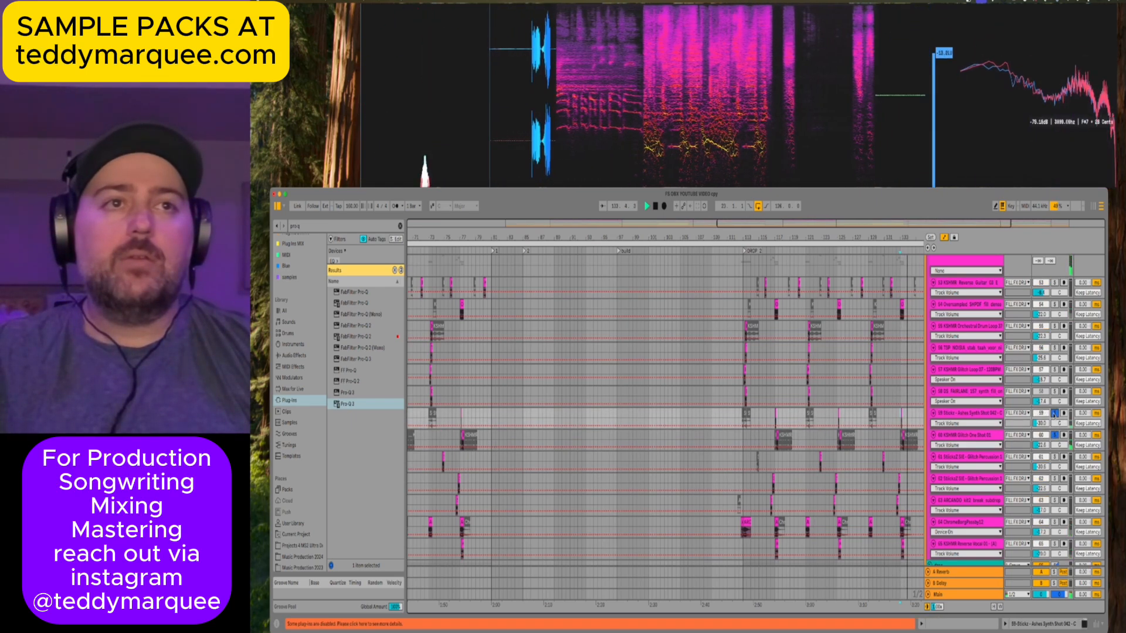
pyautogui.click(965, 435)
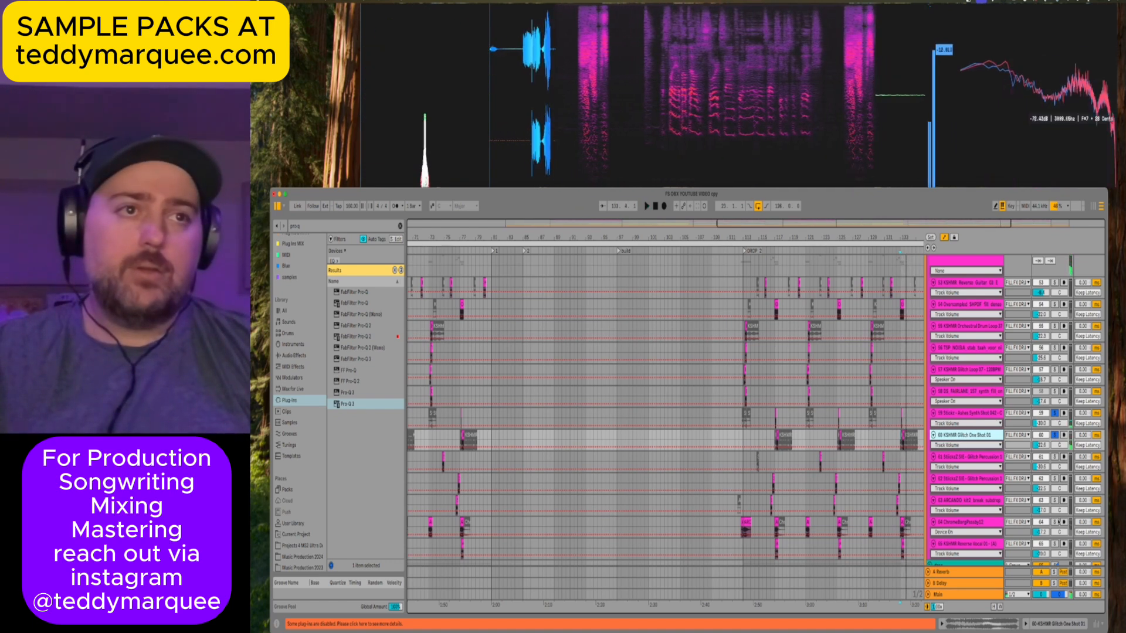
# Audition the reverse vocal on track 65 and replay the same DROP 2 fill with all tracks unsoloed.
pyautogui.click(1025, 523)
pyautogui.click(1054, 545)
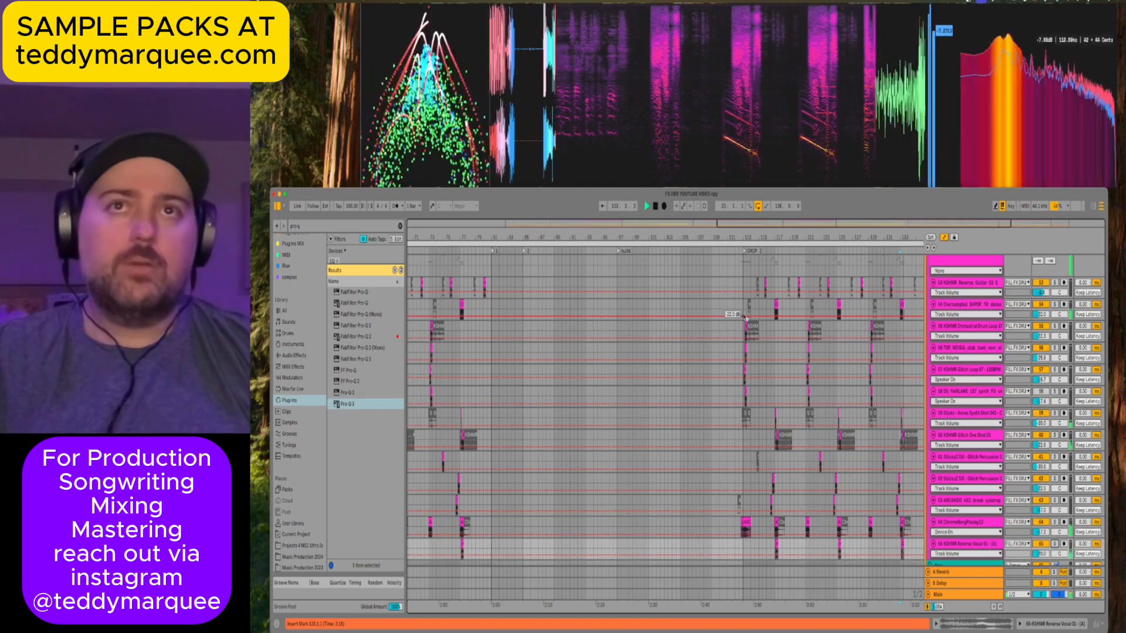
pyautogui.scroll(-5, 520, 303)
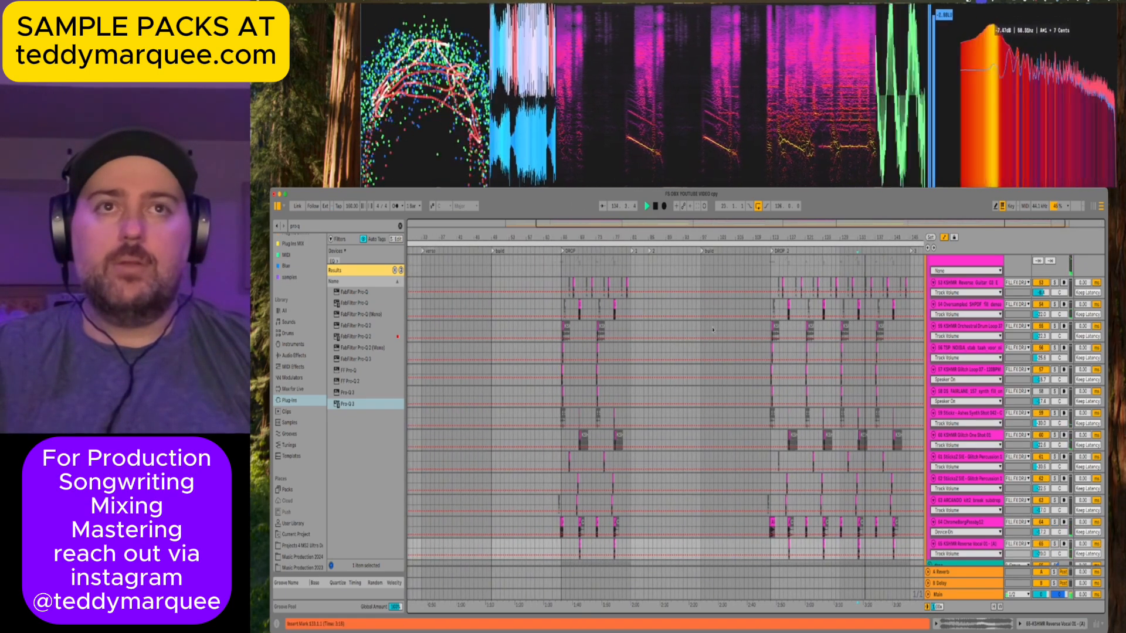
# Play DROP 2 around the start of the 101 Group vocal clips, then the end of the first DROP for comparison.
pyautogui.scroll(-10, 715, 329)
pyautogui.scroll(-12, 715, 329)
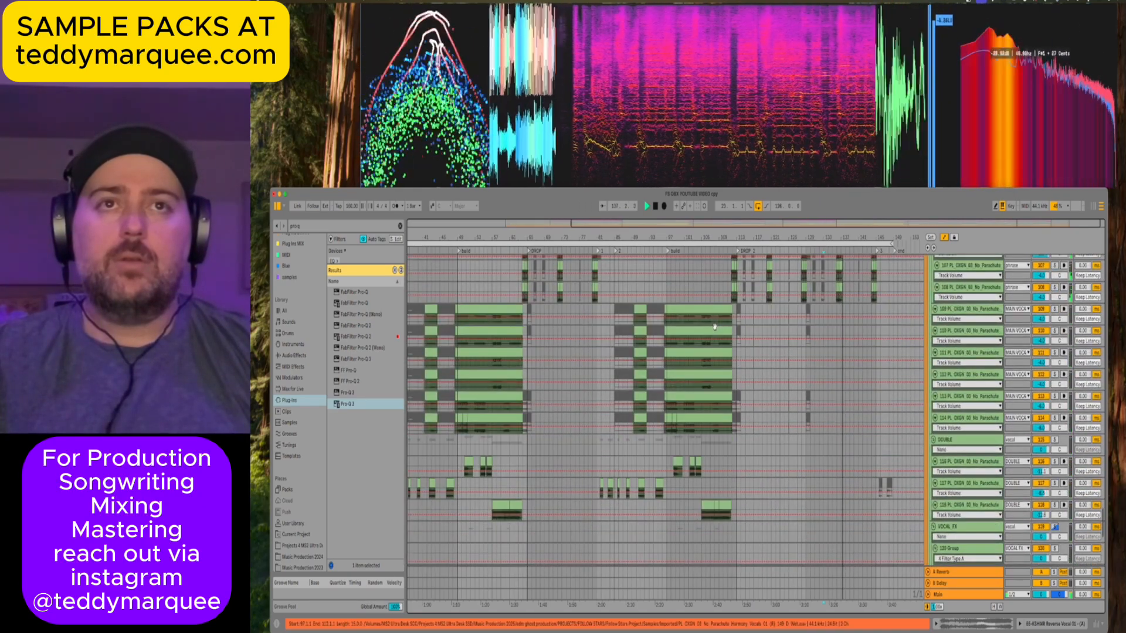
pyautogui.scroll(4, 715, 326)
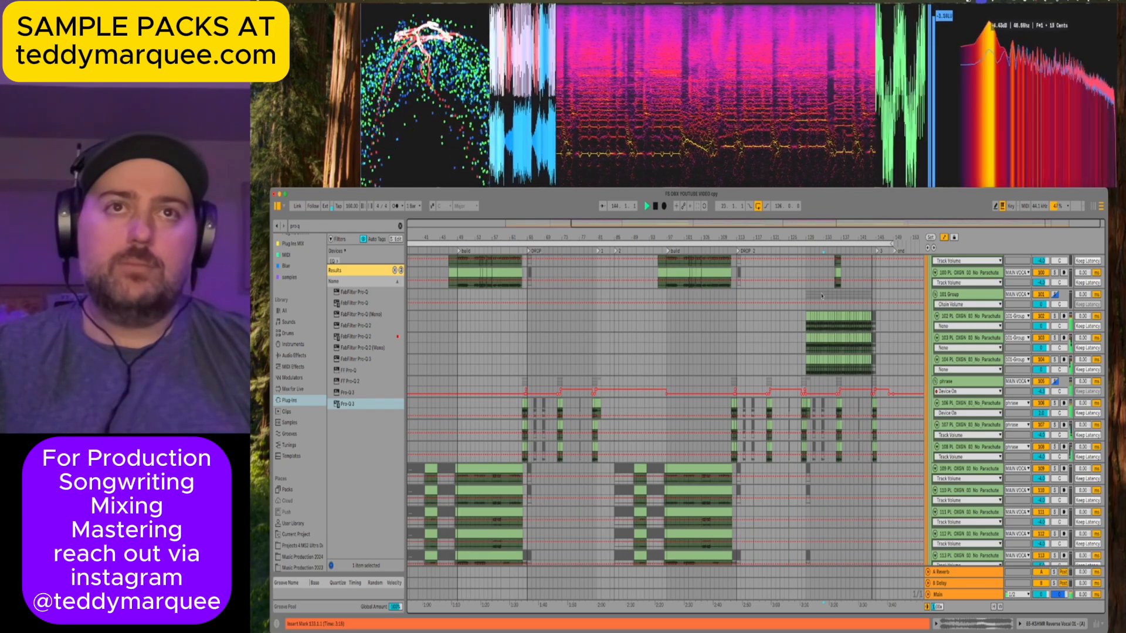
pyautogui.click(806, 298)
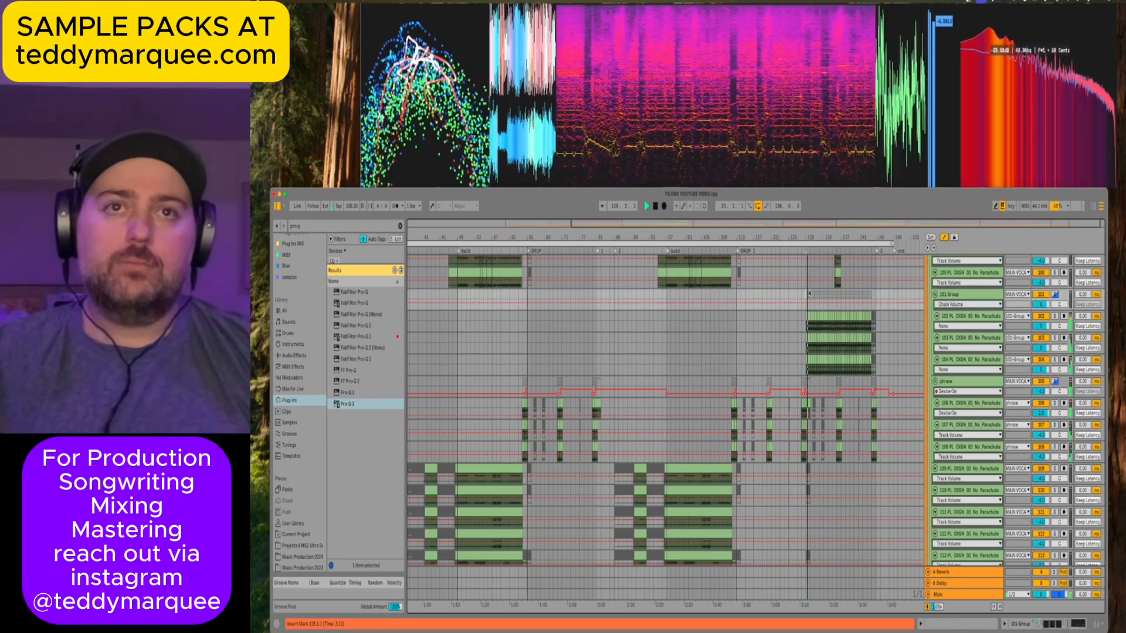
pyautogui.click(797, 251)
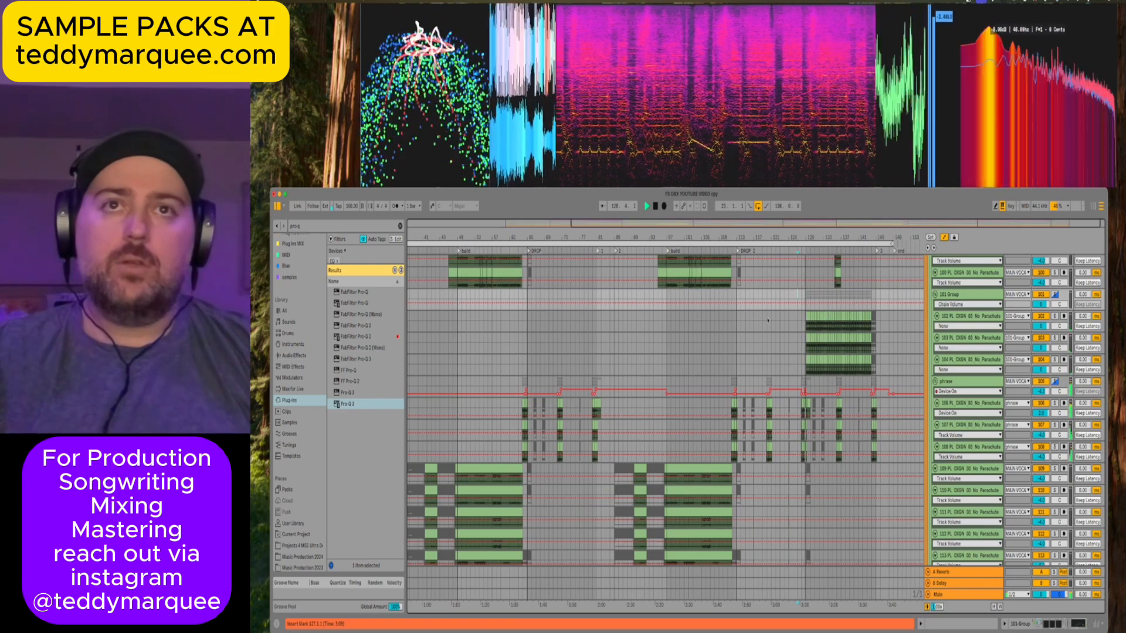
pyautogui.click(762, 296)
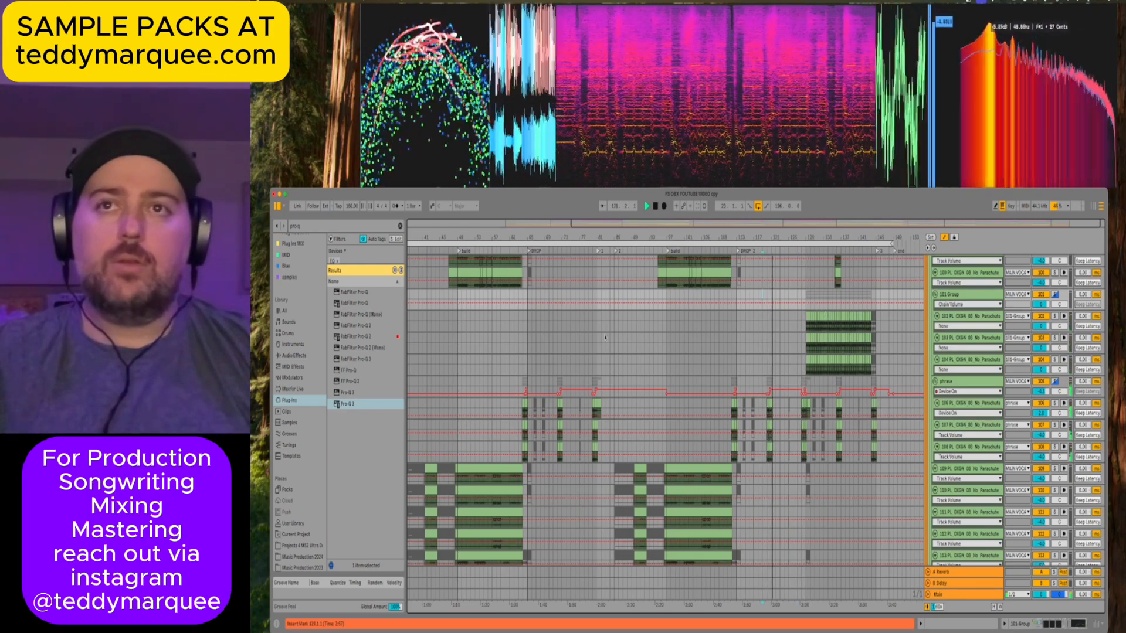
pyautogui.click(590, 323)
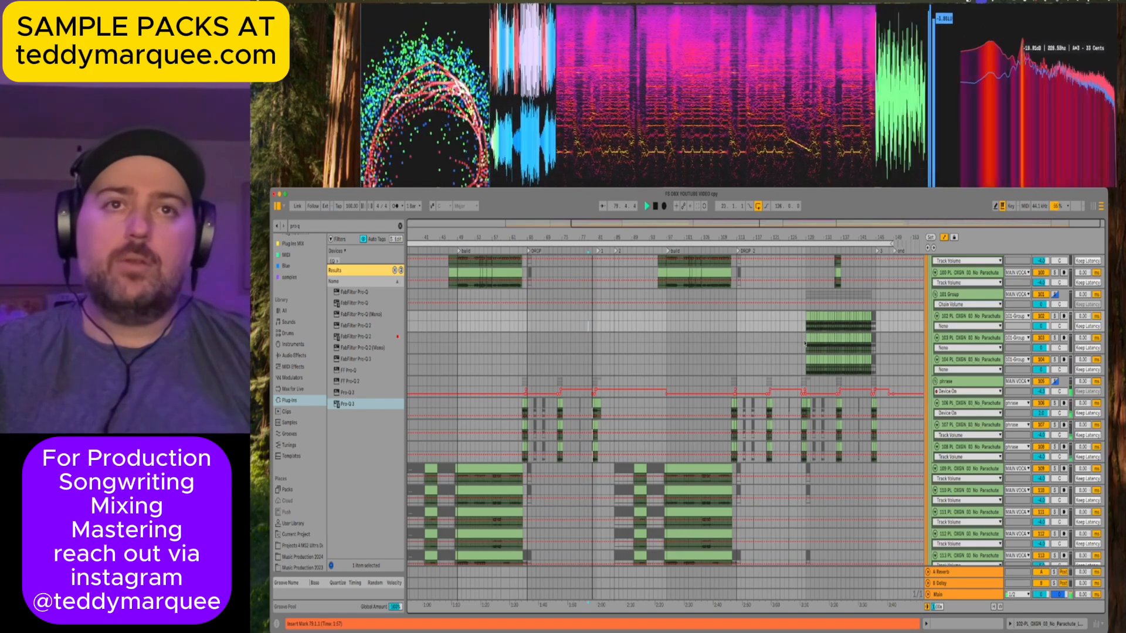
# Play the vocal phrase in the second half of DROP 2 and briefly solo lead vocal track 98 in MAIN VOCAL.
pyautogui.click(836, 384)
pyautogui.press('space')
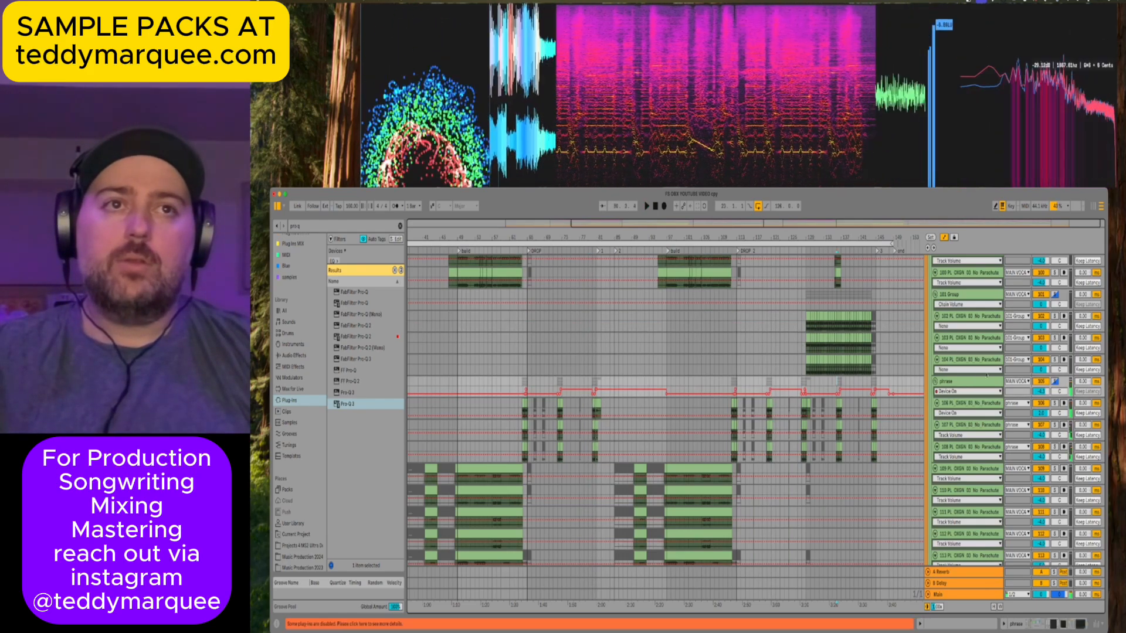
pyautogui.press('space')
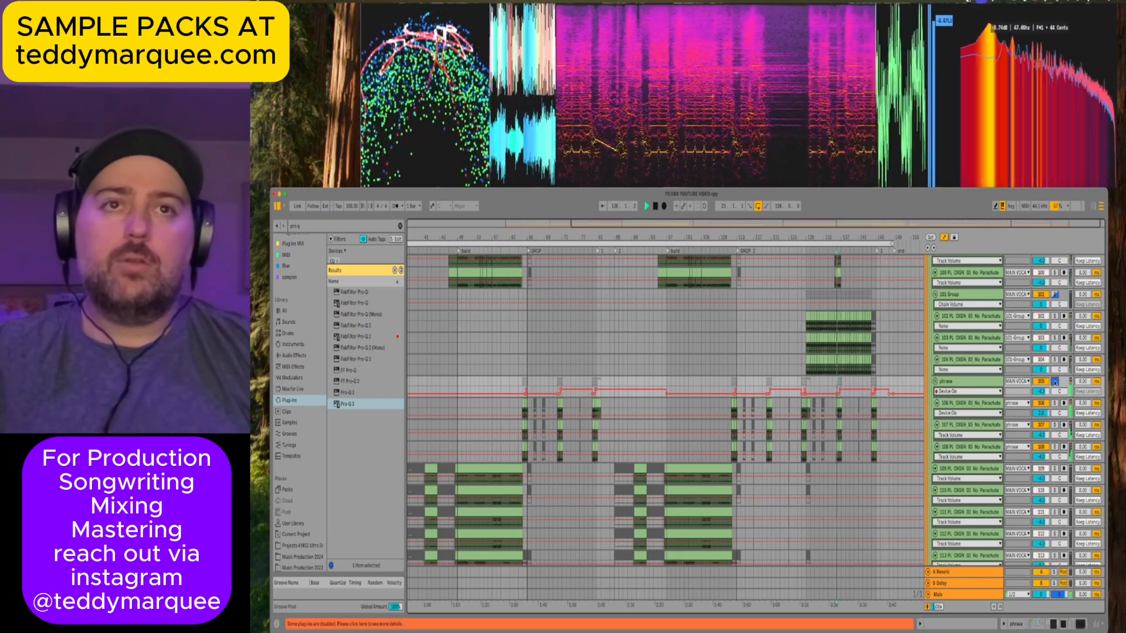
pyautogui.scroll(4, 848, 368)
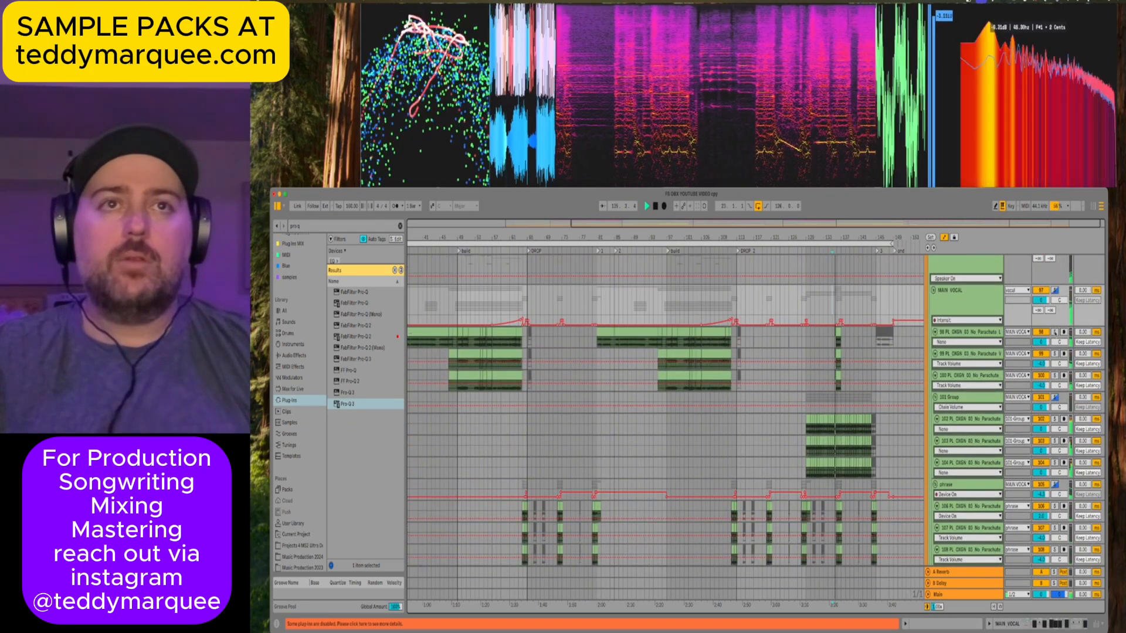
pyautogui.click(1055, 332)
pyautogui.click(1054, 332)
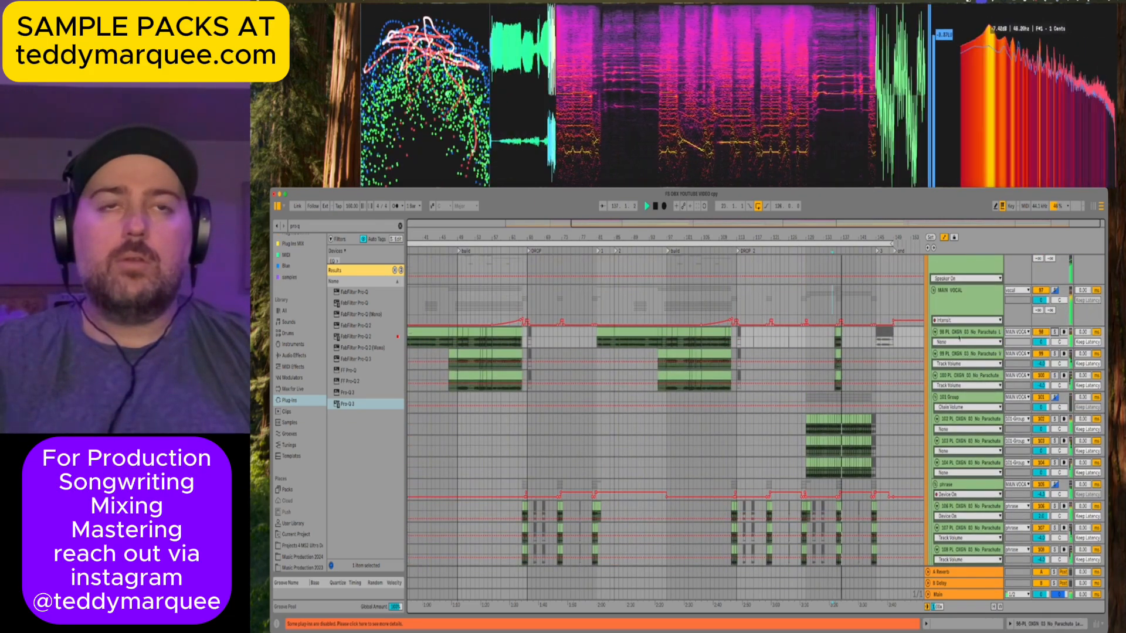
# Try to group vocal tracks 98 to 100 inside MAIN VOCAL.
pyautogui.click(951, 304)
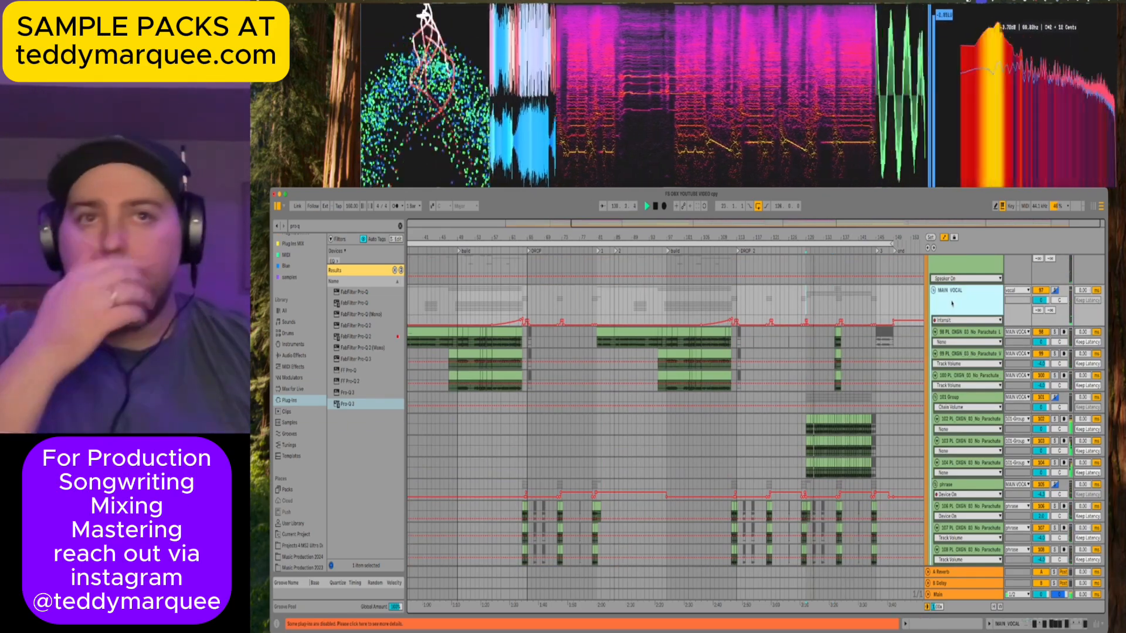
pyautogui.click(944, 332)
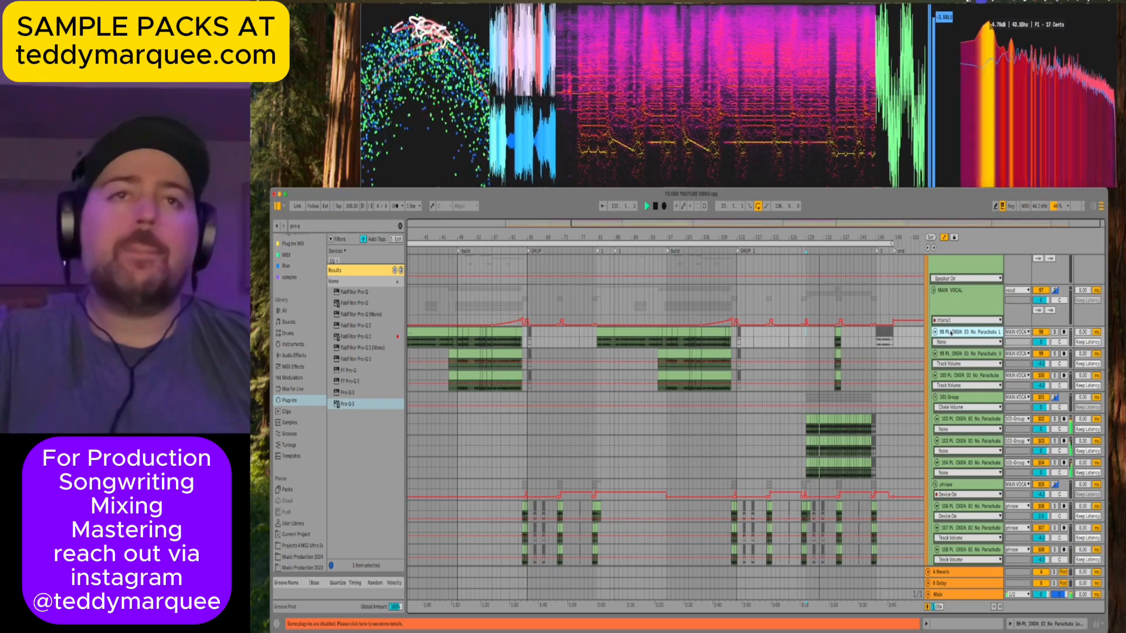
pyautogui.click(955, 379)
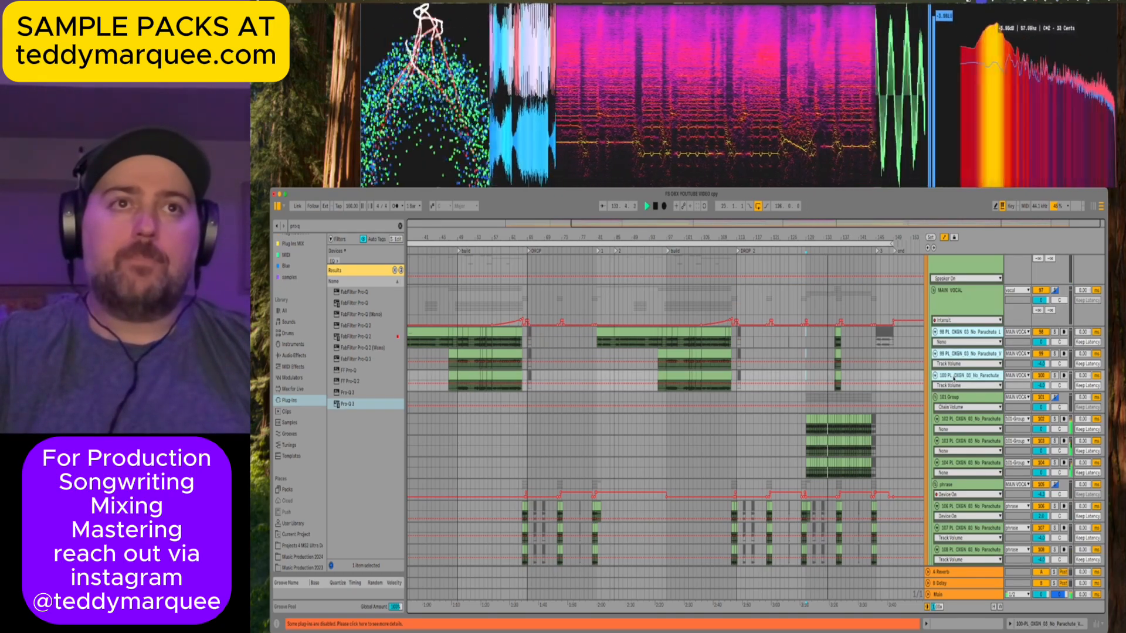
pyautogui.press('super+g')
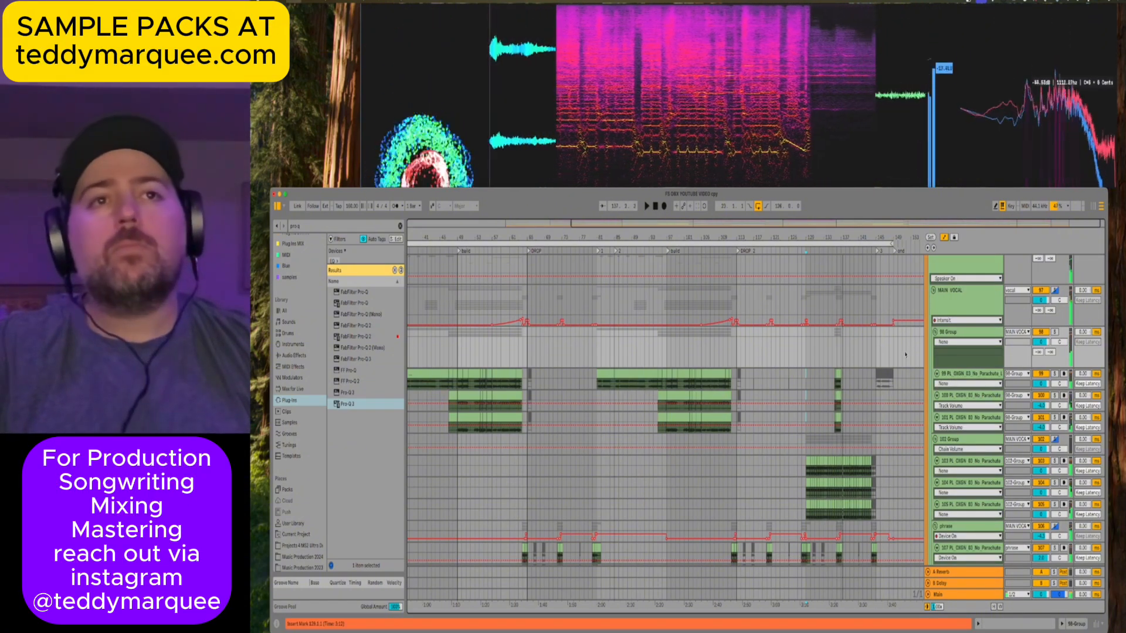
pyautogui.press('super+z')
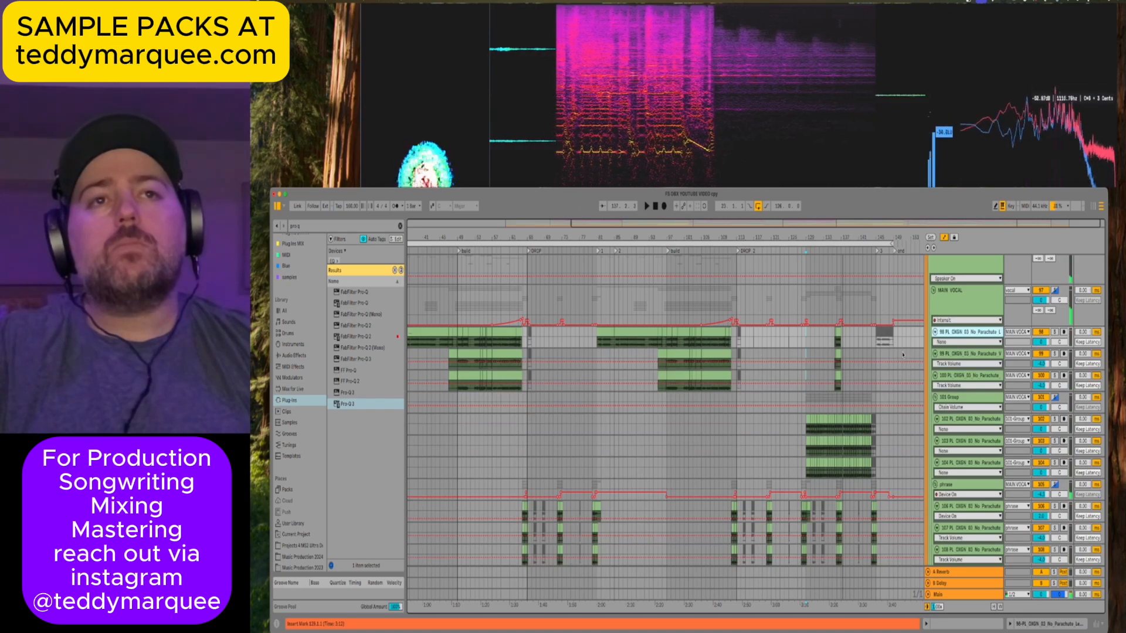
# Audition the short vocal clips on tracks 98 to 100 in DROP 2 in solo and with the full mix.
pyautogui.press('space')
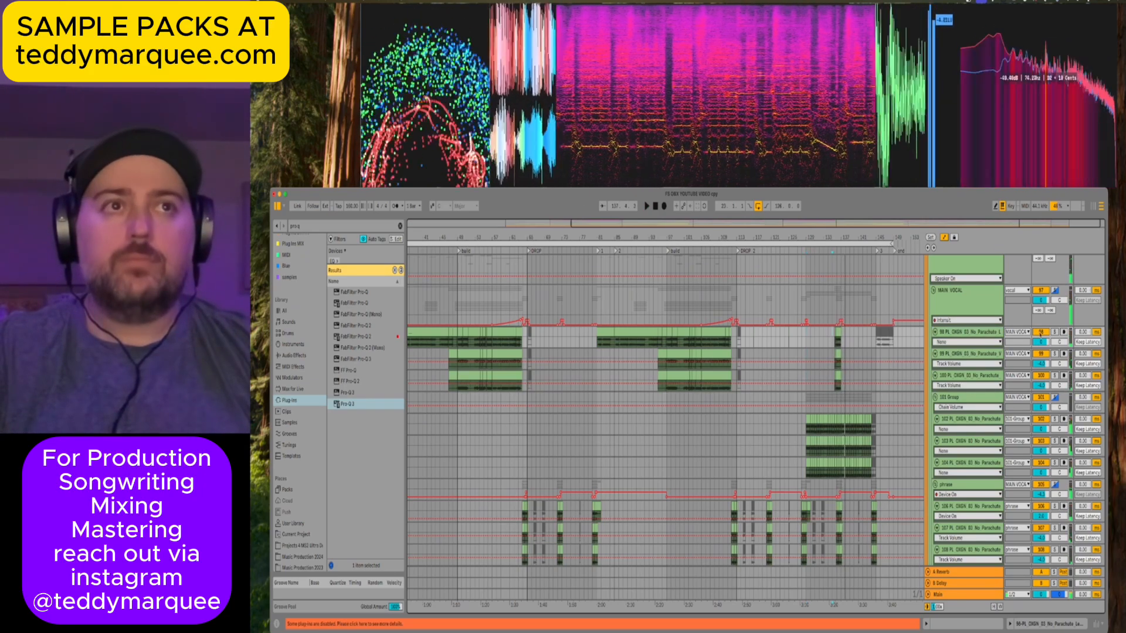
pyautogui.click(834, 334)
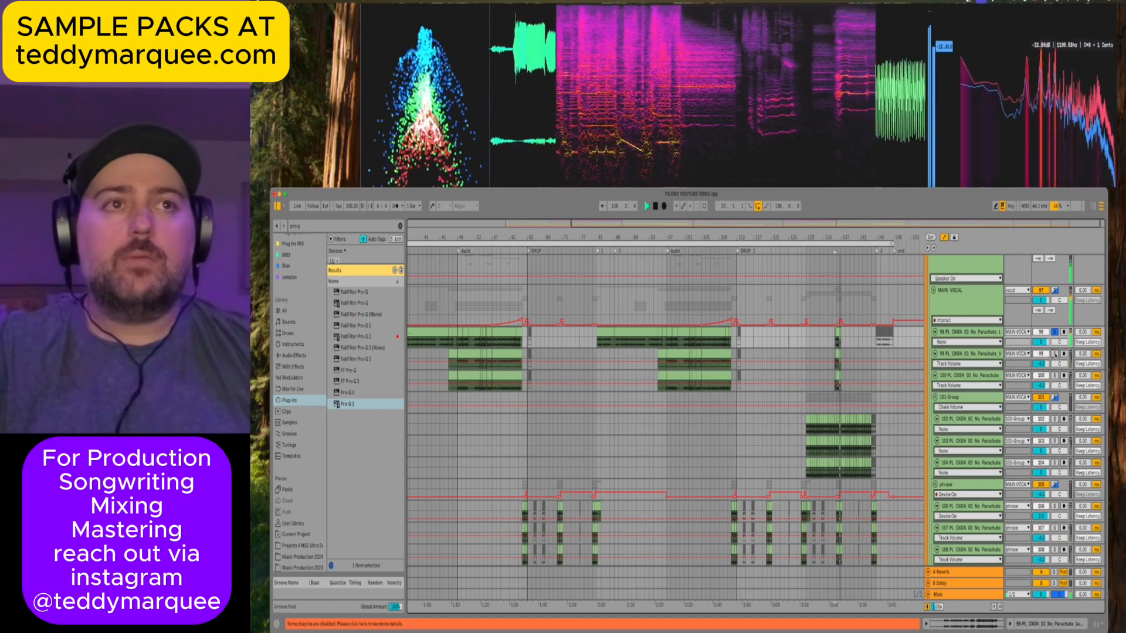
pyautogui.click(1055, 355)
pyautogui.click(1055, 375)
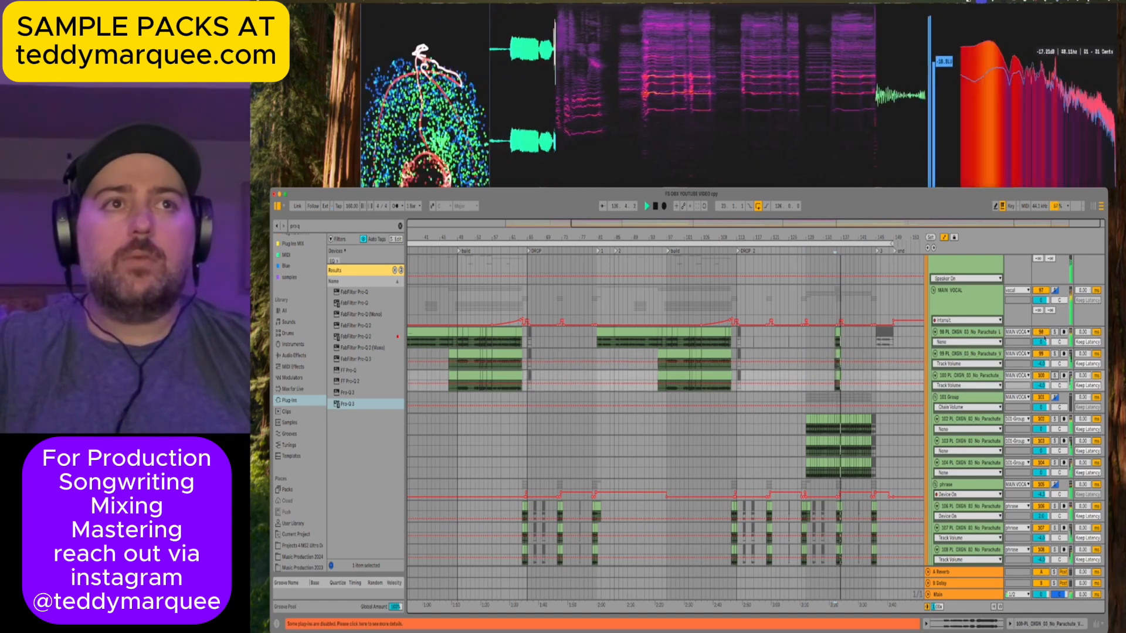
pyautogui.click(824, 336)
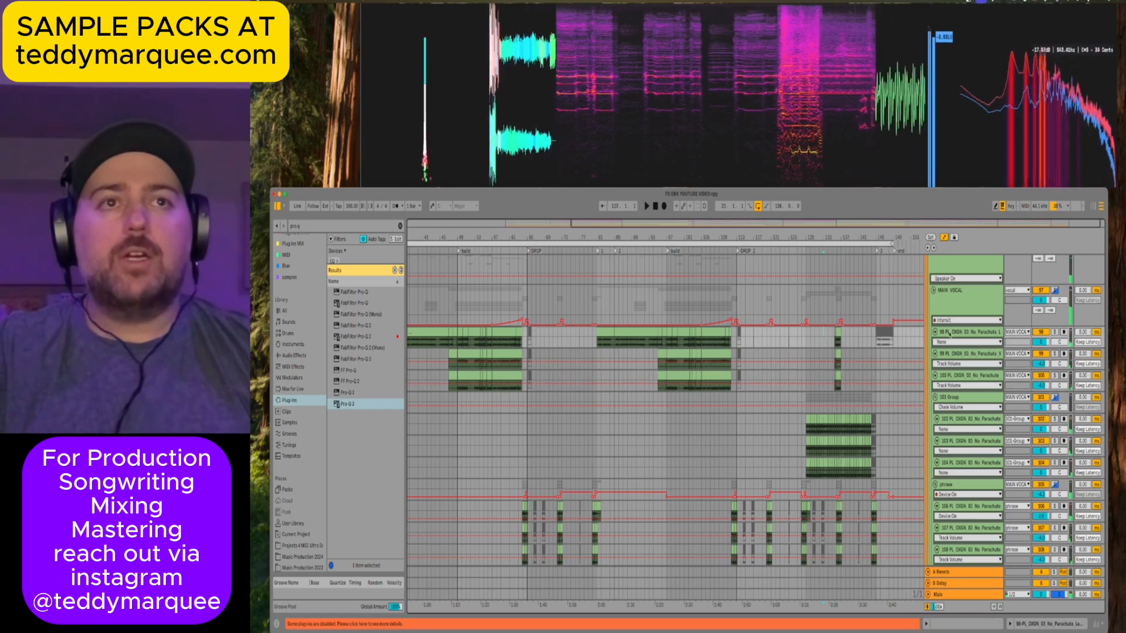
# Clear the browser search and add the Utility audio effect to lead vocal track 98.
pyautogui.doubleClick(967, 332)
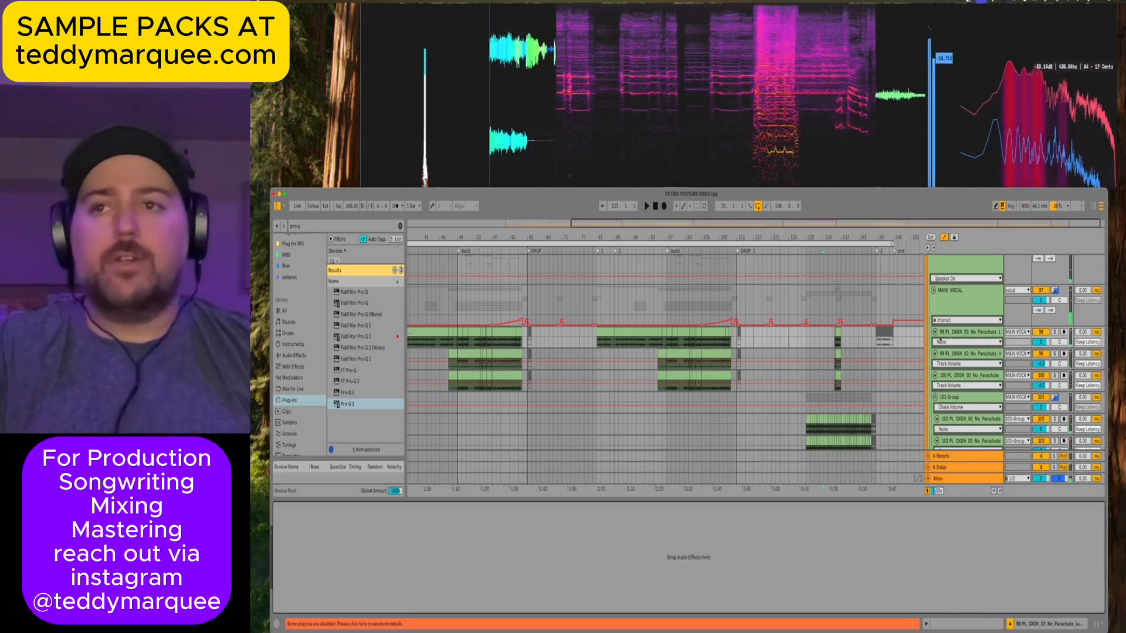
pyautogui.click(287, 355)
pyautogui.press('BackSpace')
pyautogui.press('BackSpace')
pyautogui.press('BackSpace')
pyautogui.press('BackSpace')
pyautogui.press('BackSpace')
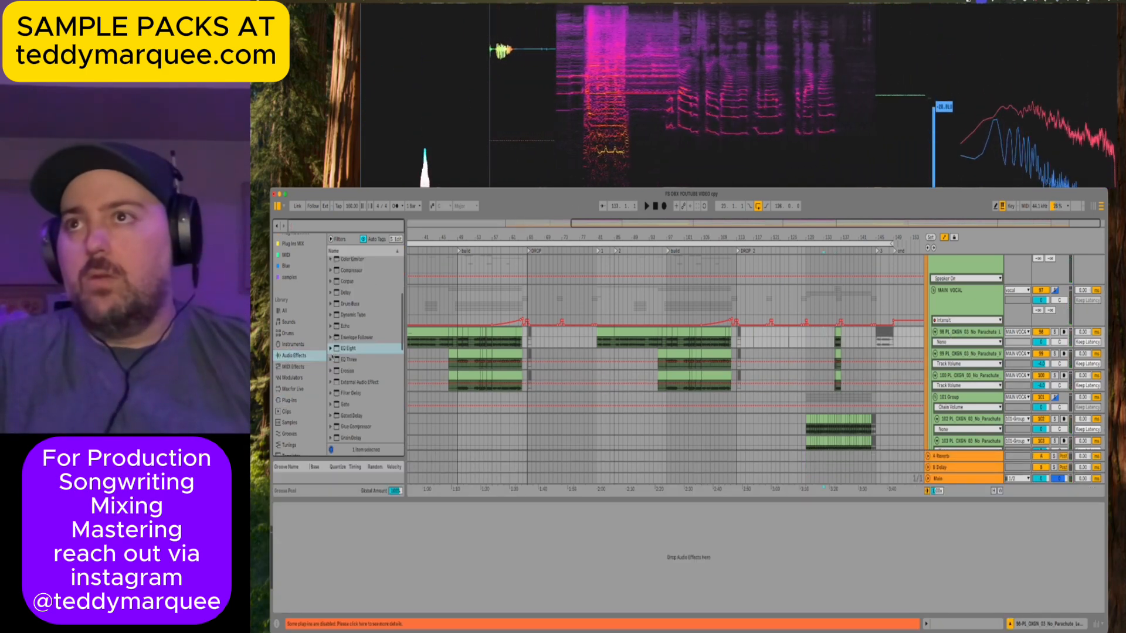
pyautogui.scroll(-10, 364, 352)
pyautogui.click(346, 416)
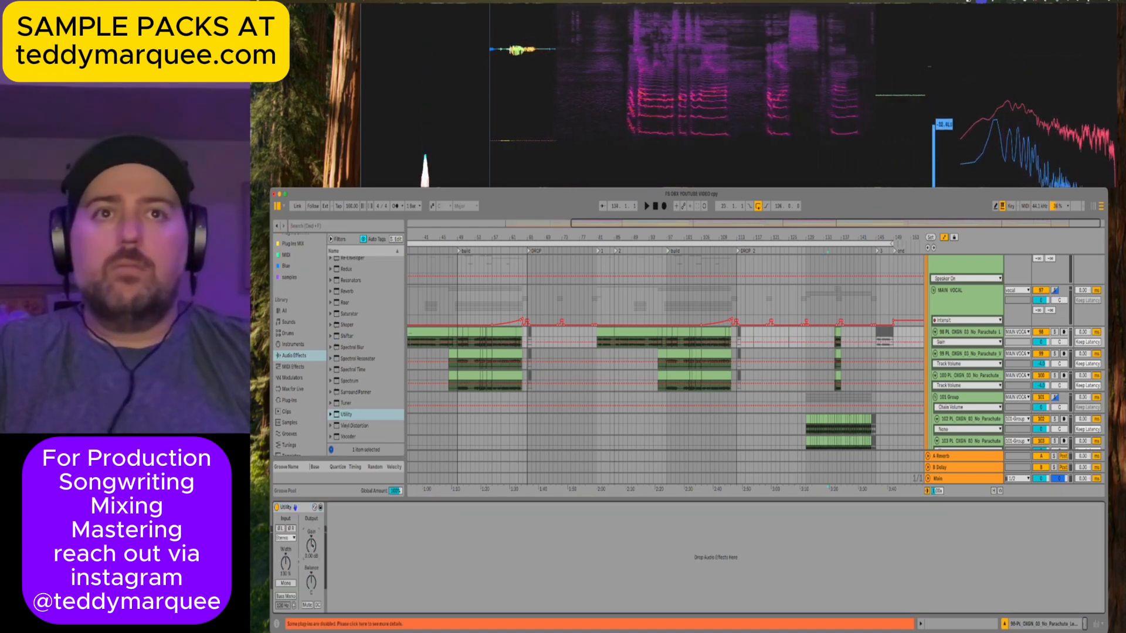
# Unfold track 98 and lower the Utility Gain automation over the short DROP 2 vocal clip.
pyautogui.click(934, 332)
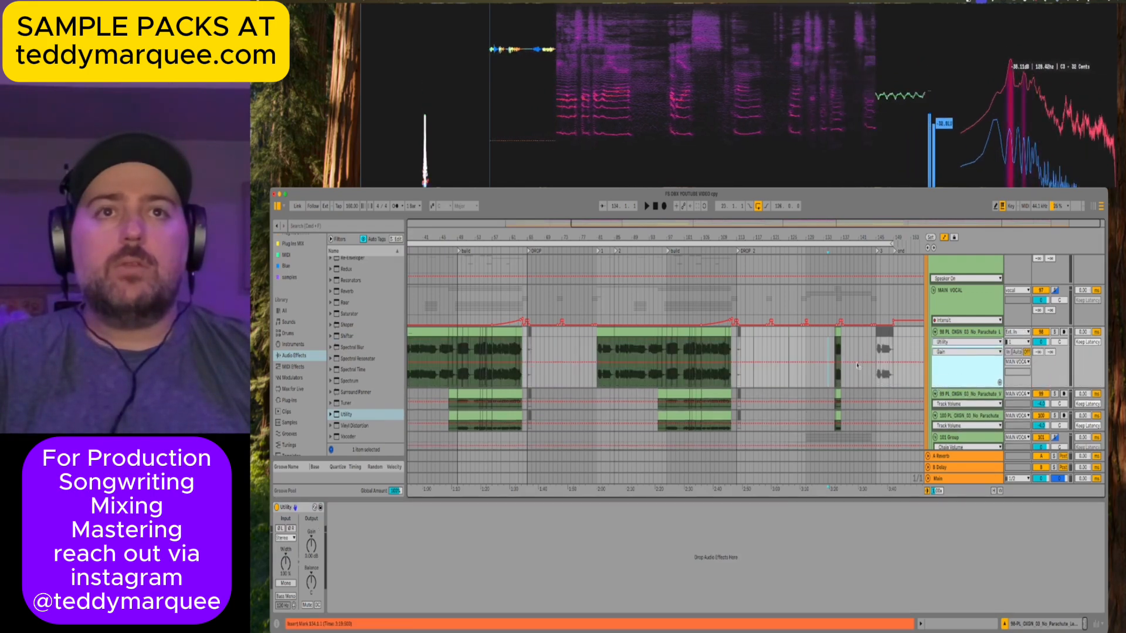
pyautogui.moveTo(834, 354)
pyautogui.mouseDown()
pyautogui.moveTo(850, 357)
pyautogui.moveTo(842, 367)
pyautogui.mouseUp()
pyautogui.press('space')
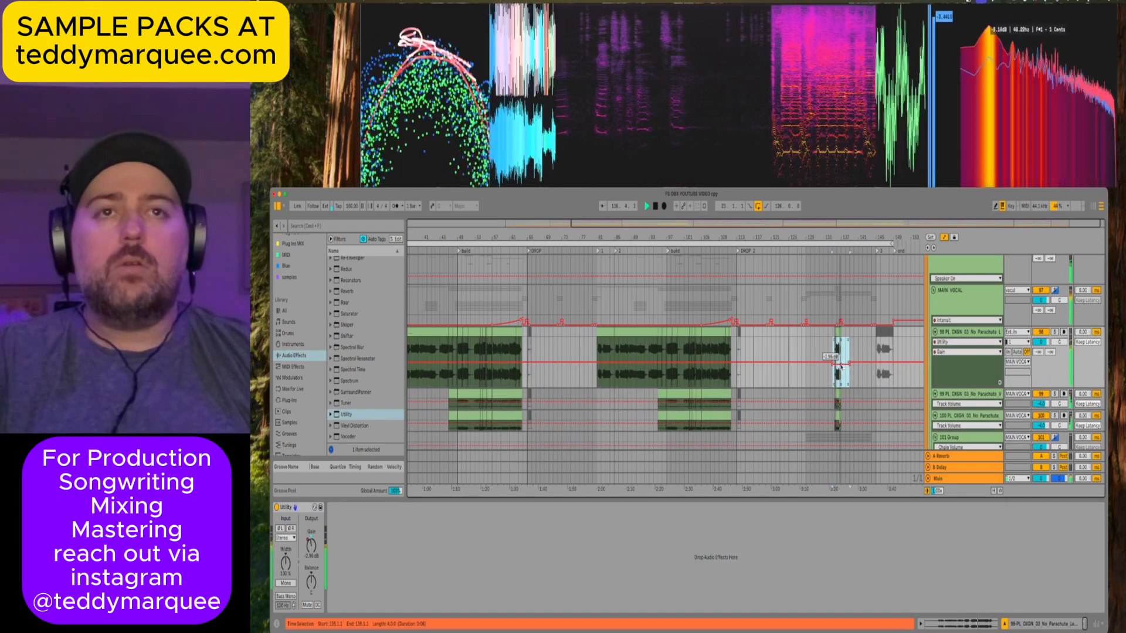
# Play the short DROP 2 vocal clip on track 98 and compare it with the vocal in the preceding build.
pyautogui.click(828, 350)
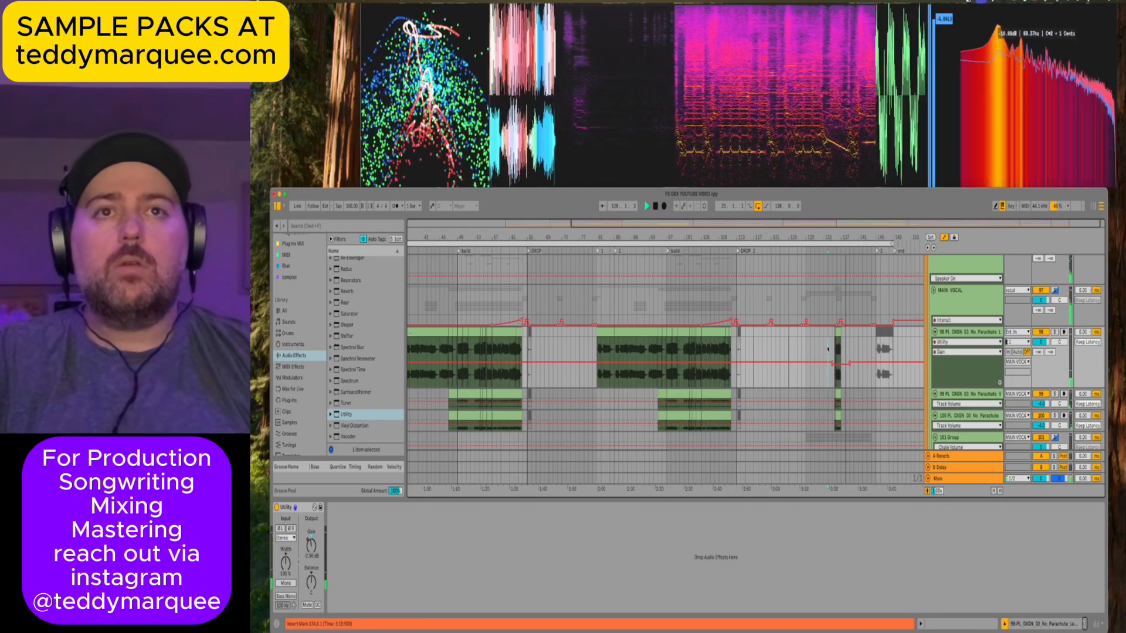
pyautogui.hscroll(-5, 828, 351)
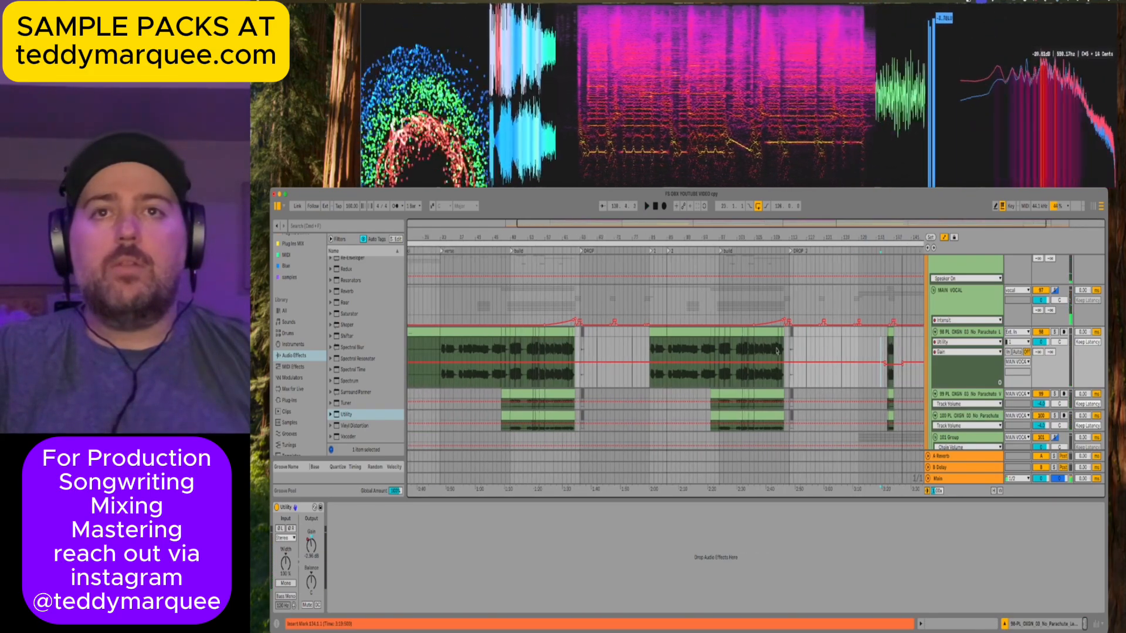
pyautogui.click(763, 351)
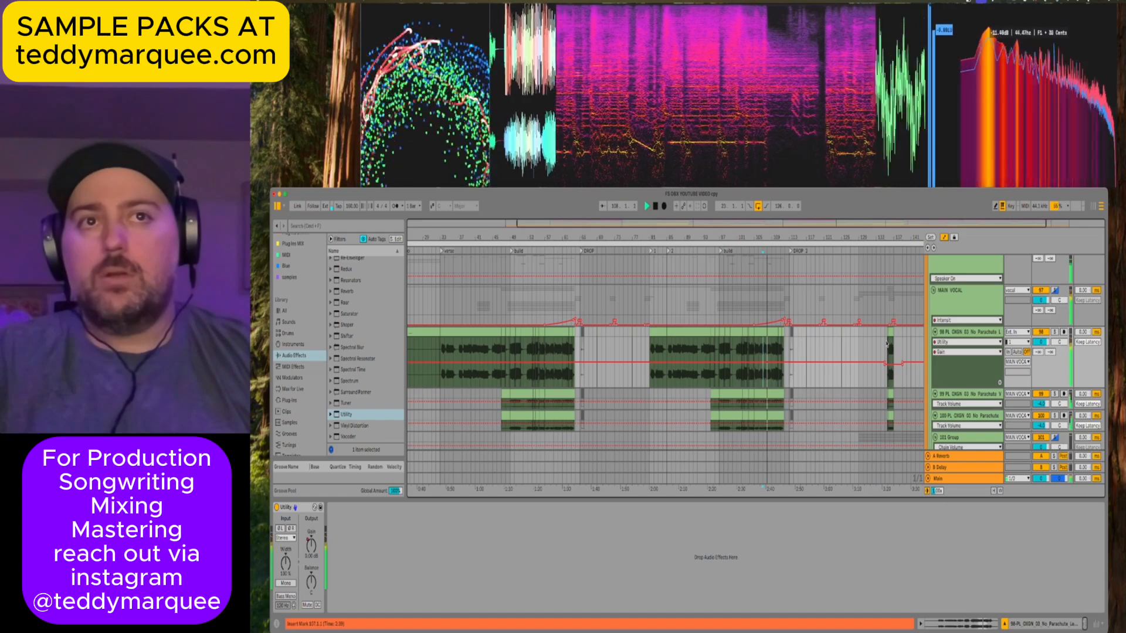
pyautogui.click(887, 346)
pyautogui.hscroll(5, 887, 346)
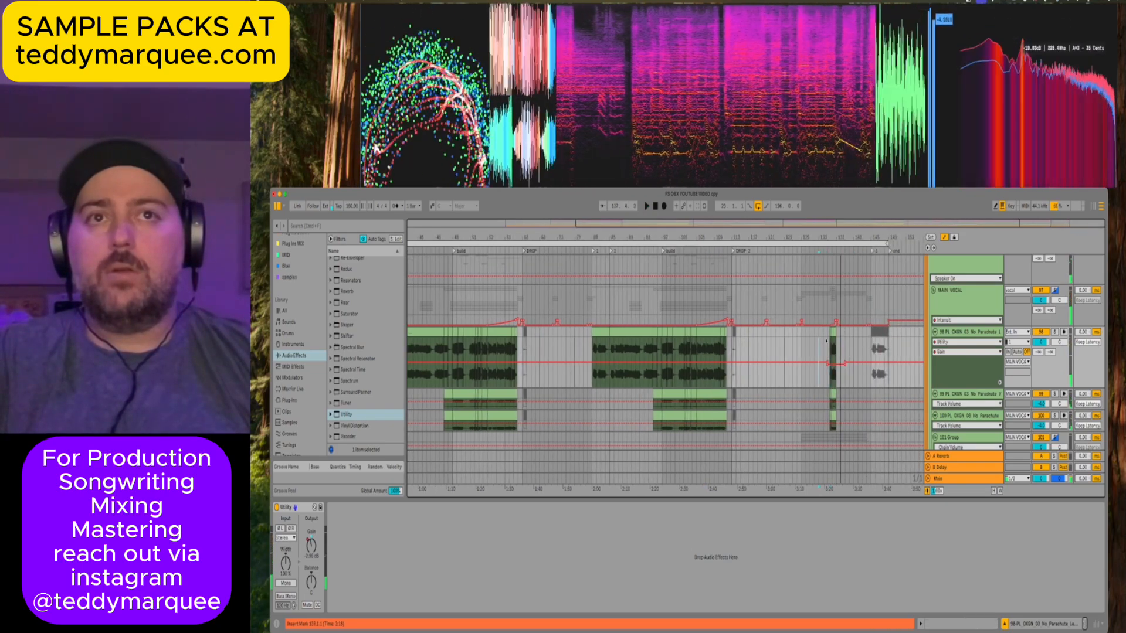
# Compare the DROP 2 vocal with Utility bypassed and re-enabled, then hide the device view.
pyautogui.click(277, 508)
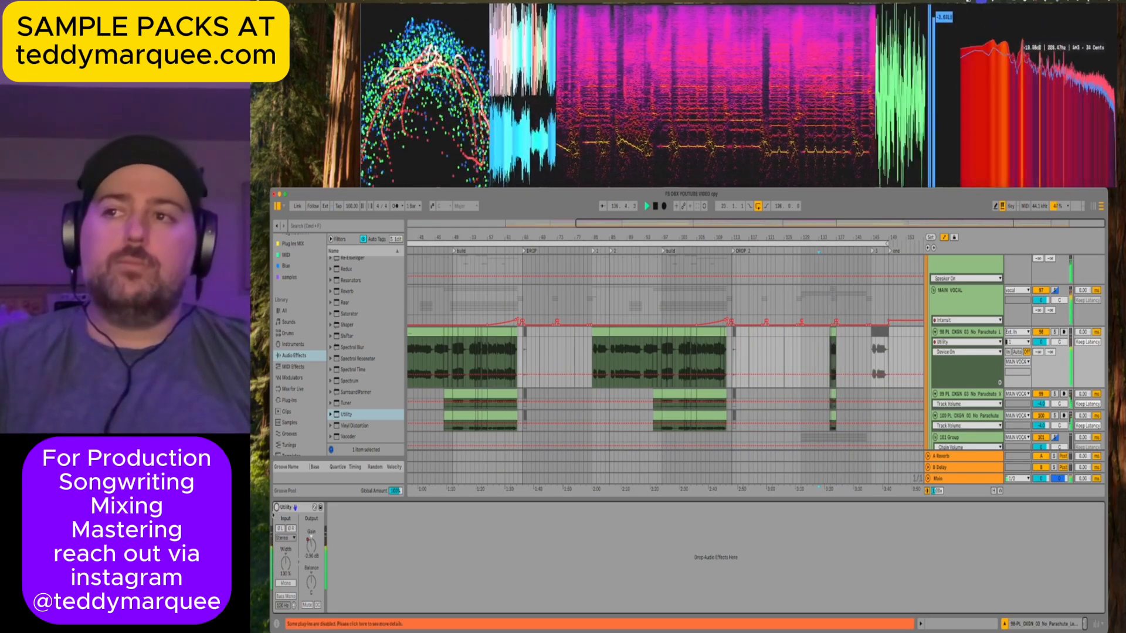
pyautogui.click(277, 508)
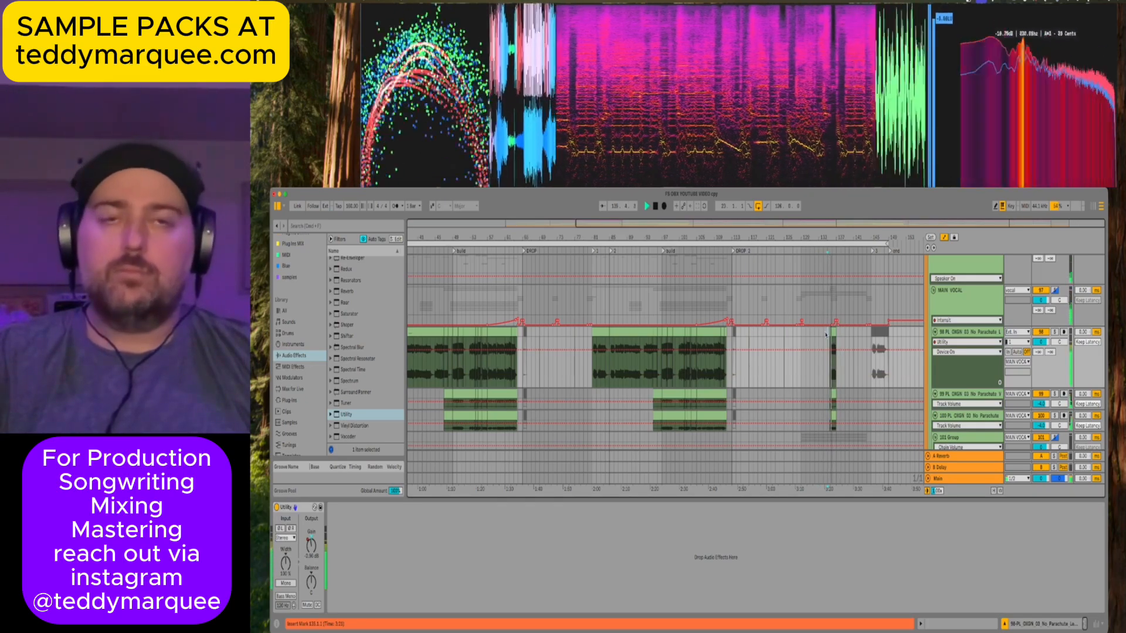
pyautogui.click(1004, 625)
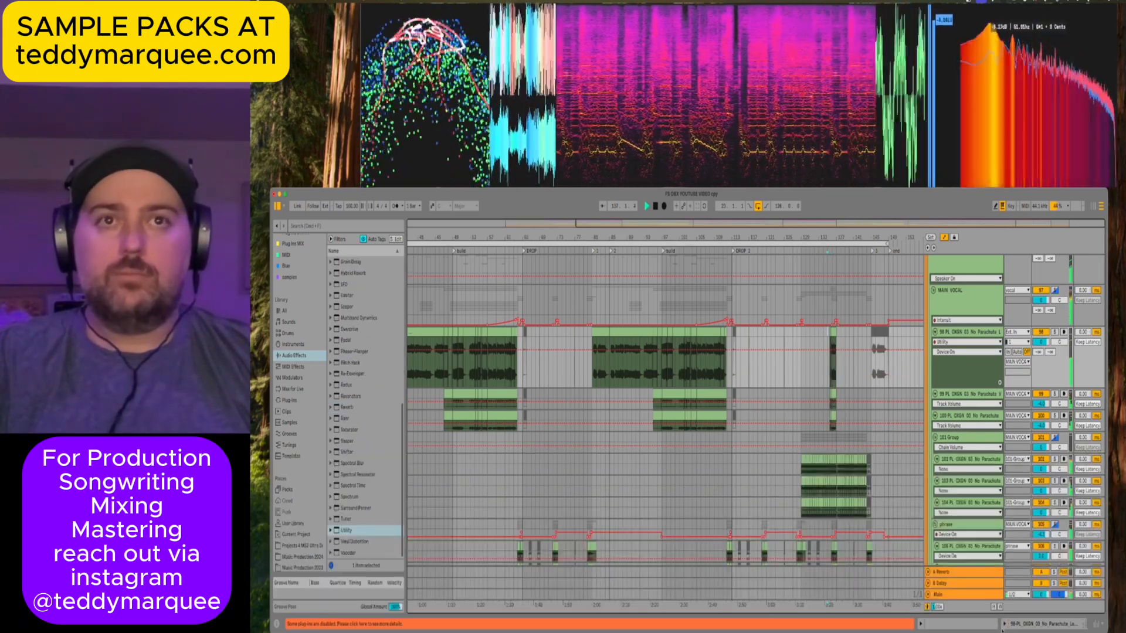
# Go past the vocal tracks to the synths group and select it.
pyautogui.scroll(-5, 849, 401)
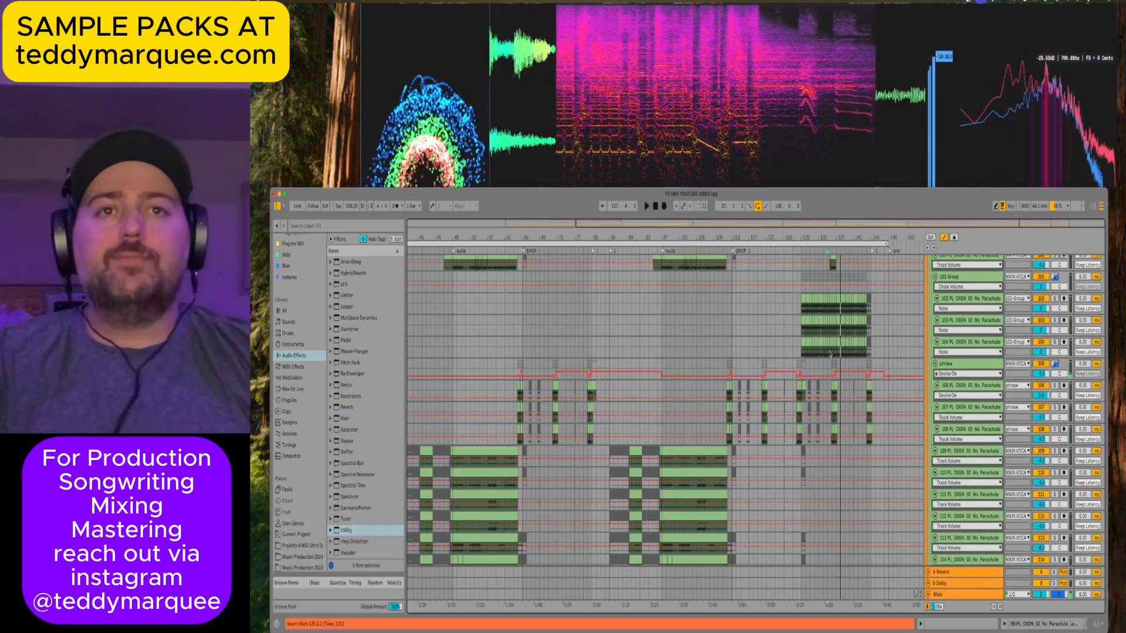
pyautogui.scroll(-10, 830, 354)
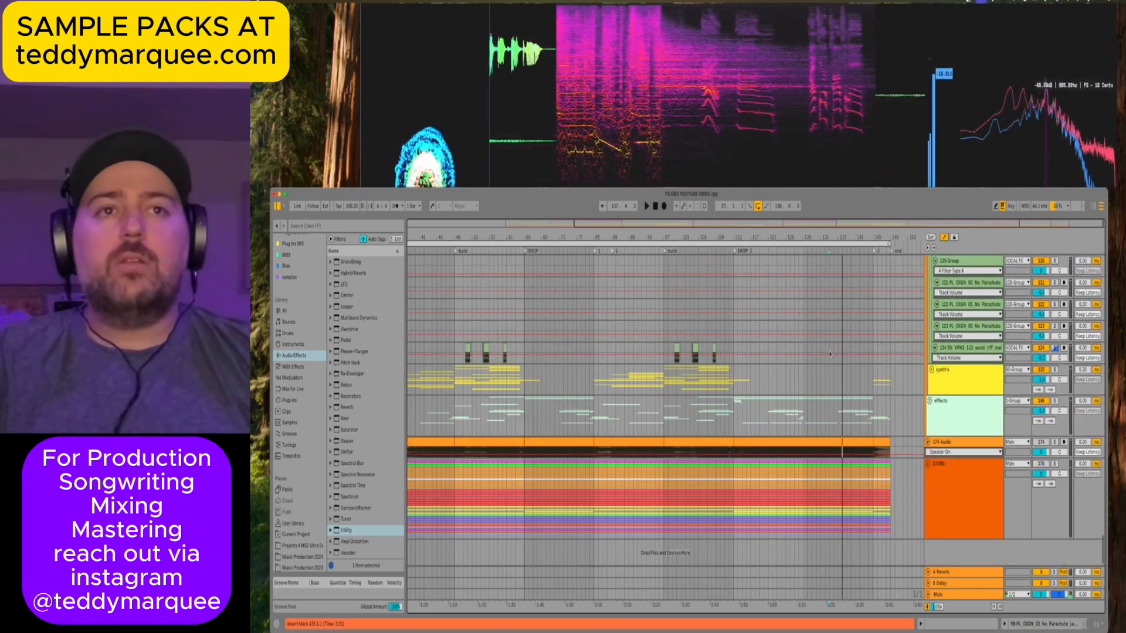
pyautogui.scroll(1, 830, 354)
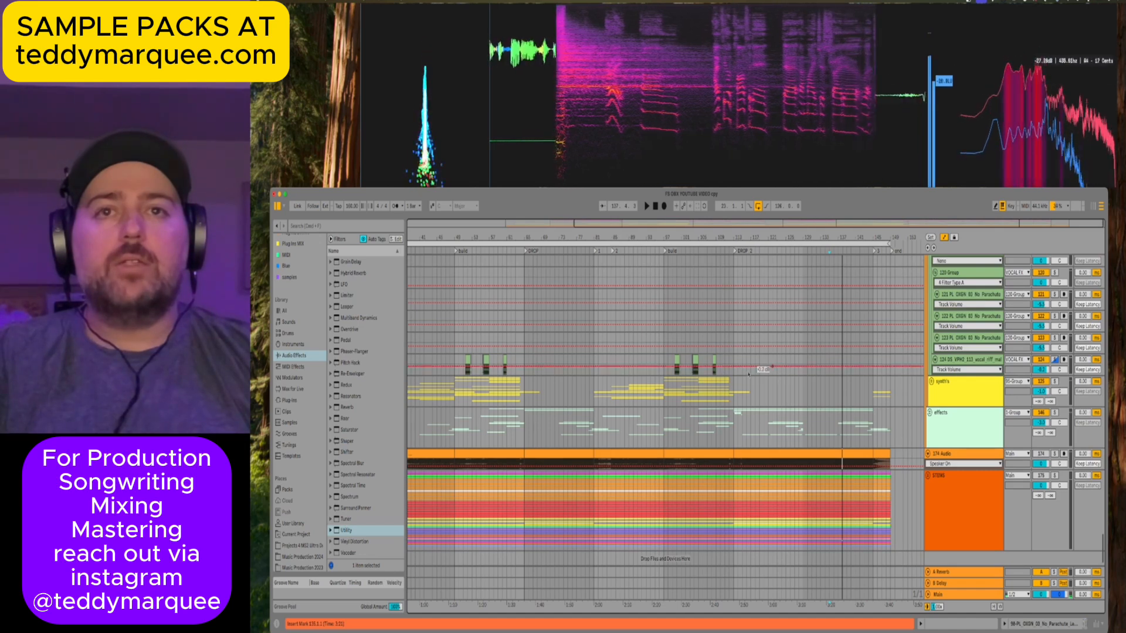
pyautogui.click(953, 402)
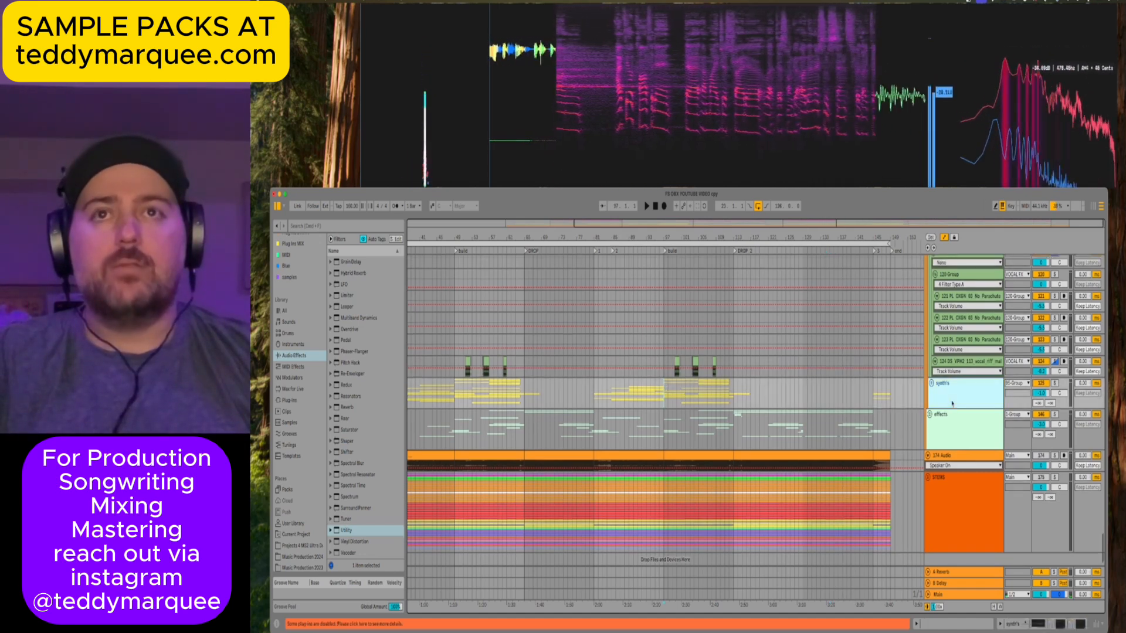
# Start playback from the verse and unfold the synths group to show its guitar and bass tracks.
pyautogui.press('z')
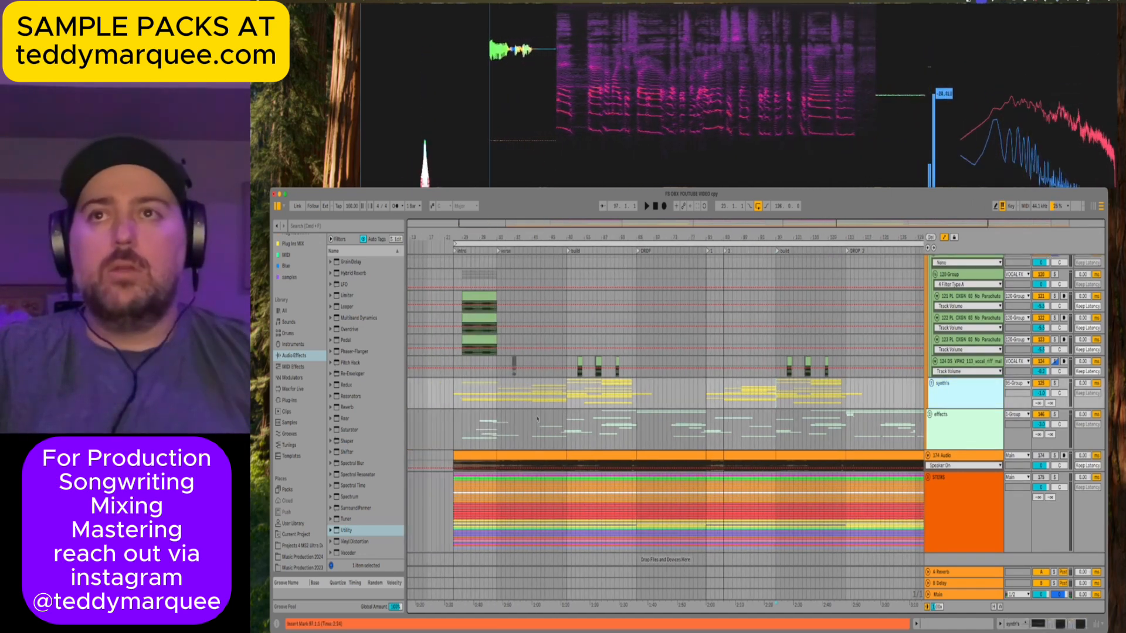
pyautogui.click(494, 404)
pyautogui.press('space')
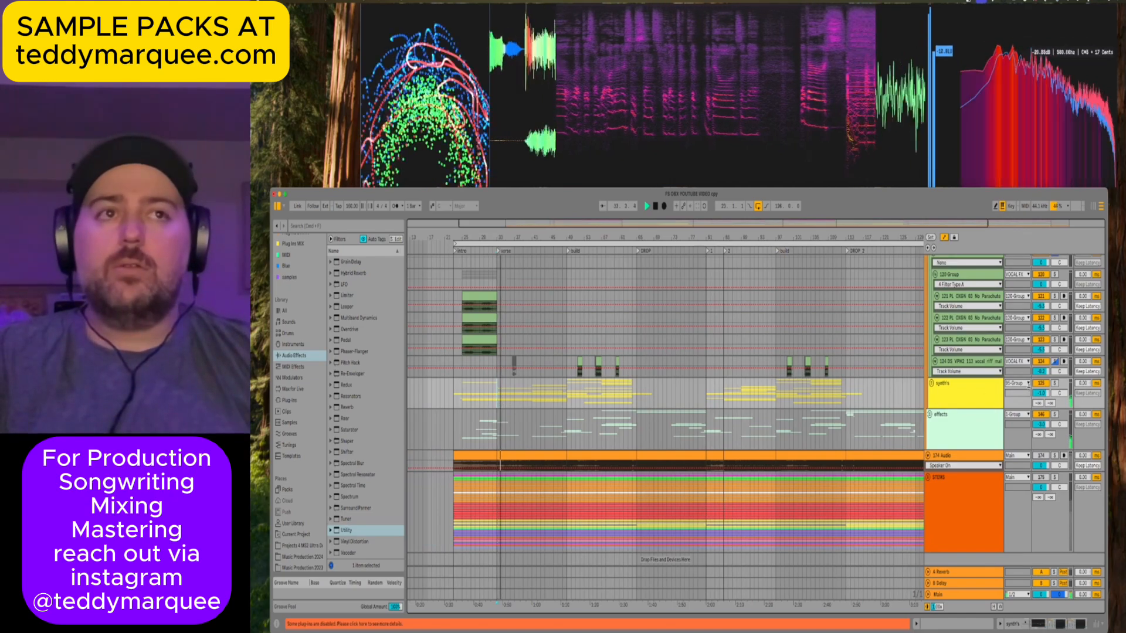
pyautogui.press('Right')
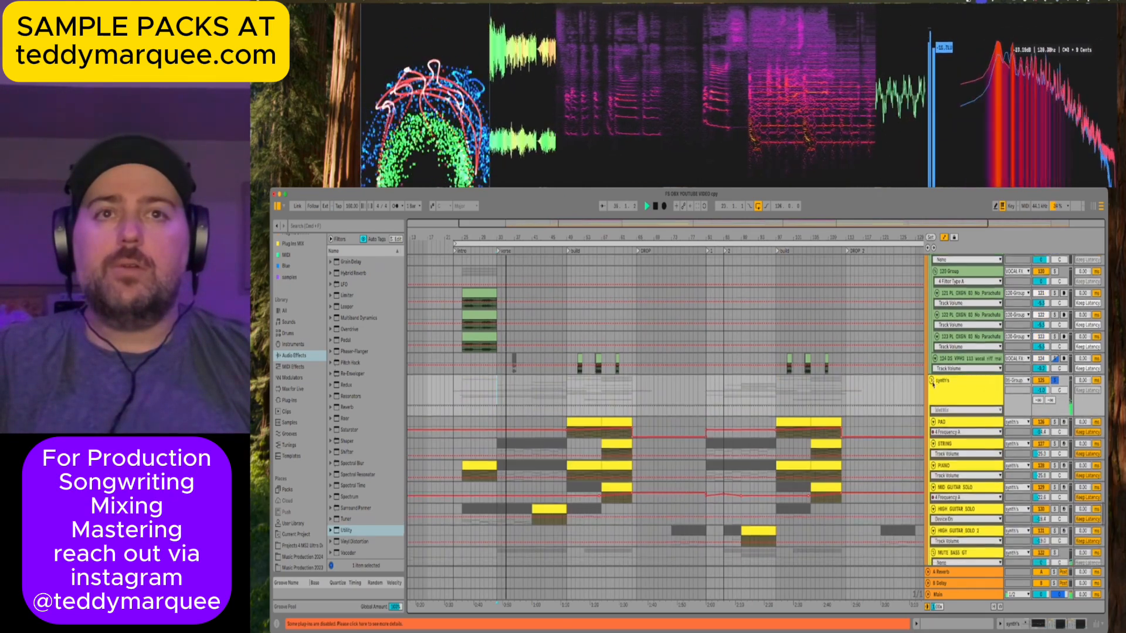
pyautogui.scroll(-3, 665, 429)
pyautogui.scroll(-2, 666, 428)
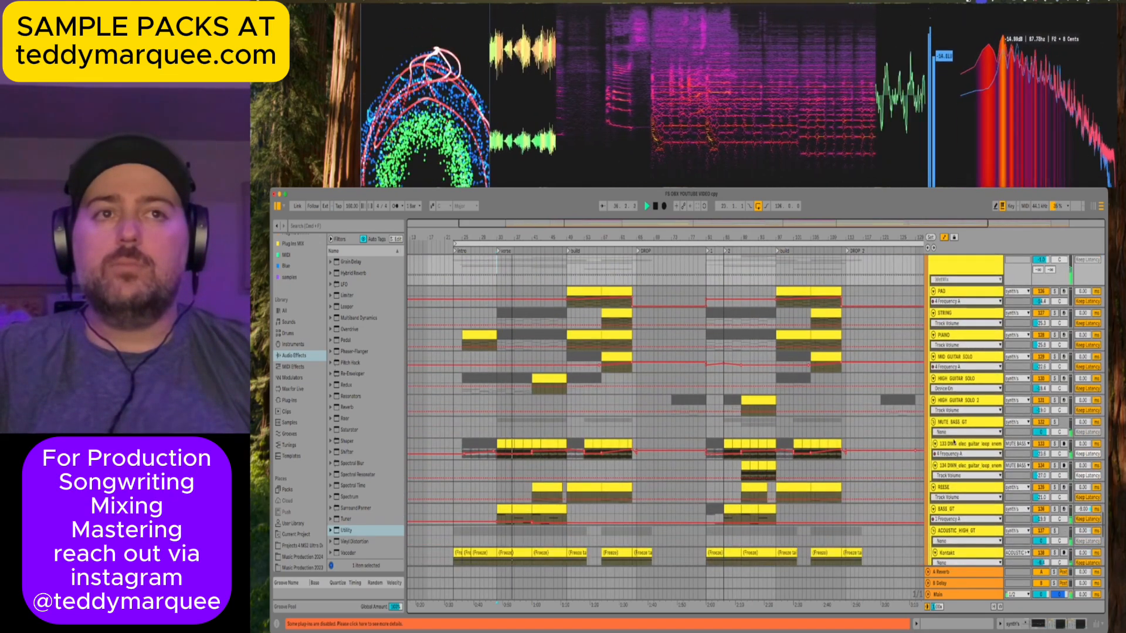
# Select the 123 elec guitar loop track and listen to it soloed from the start of the verse.
pyautogui.click(955, 444)
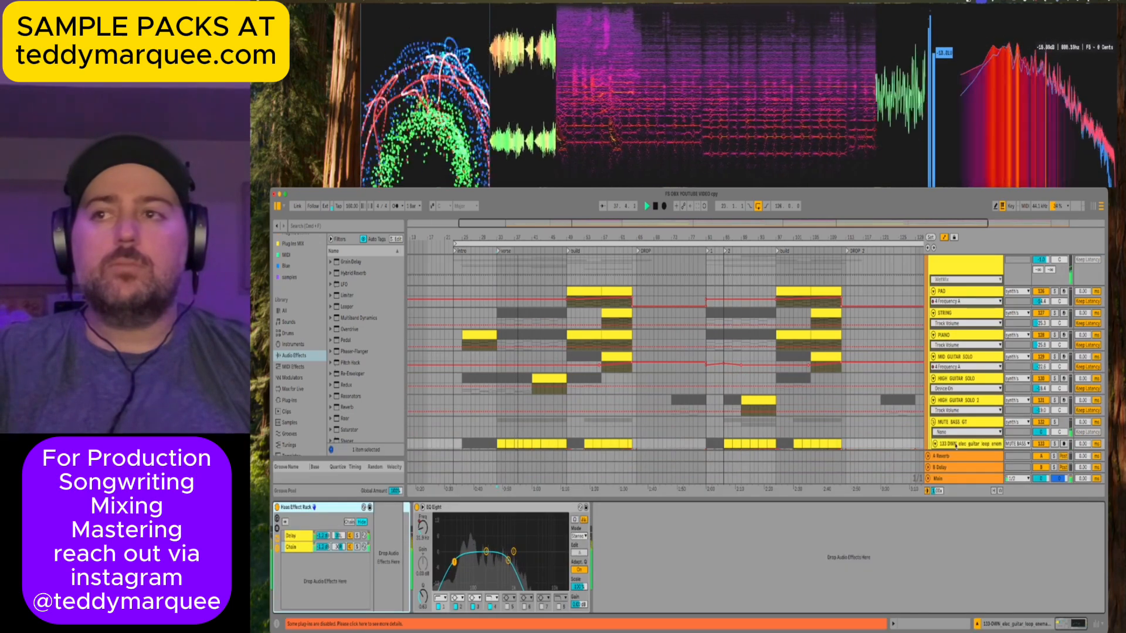
pyautogui.click(579, 353)
pyautogui.scroll(-2, 579, 352)
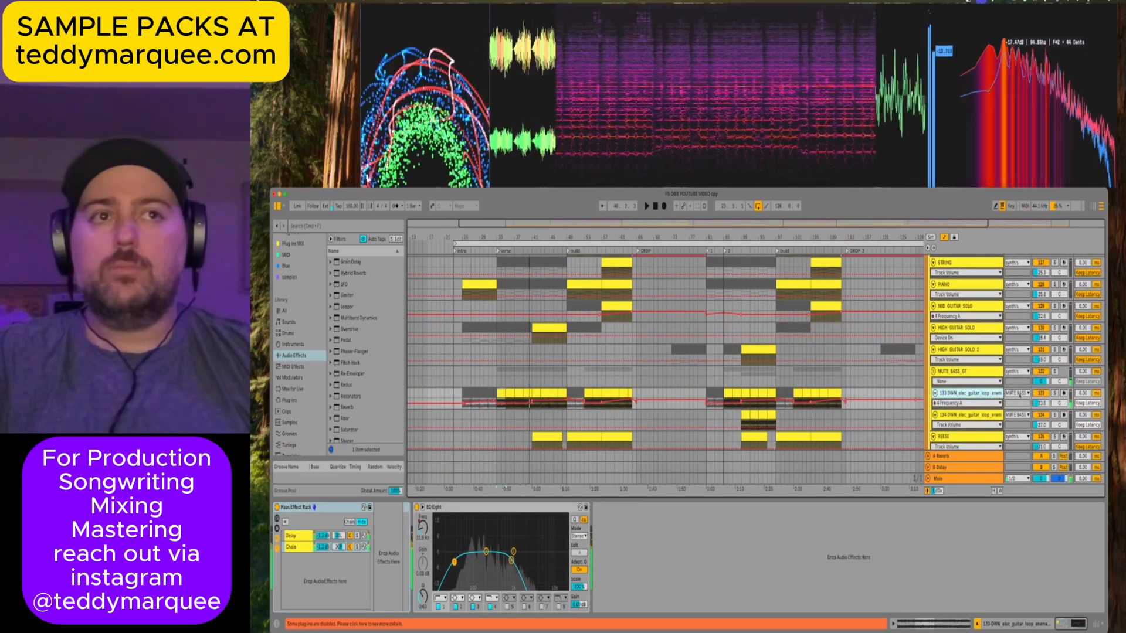
pyautogui.click(1054, 371)
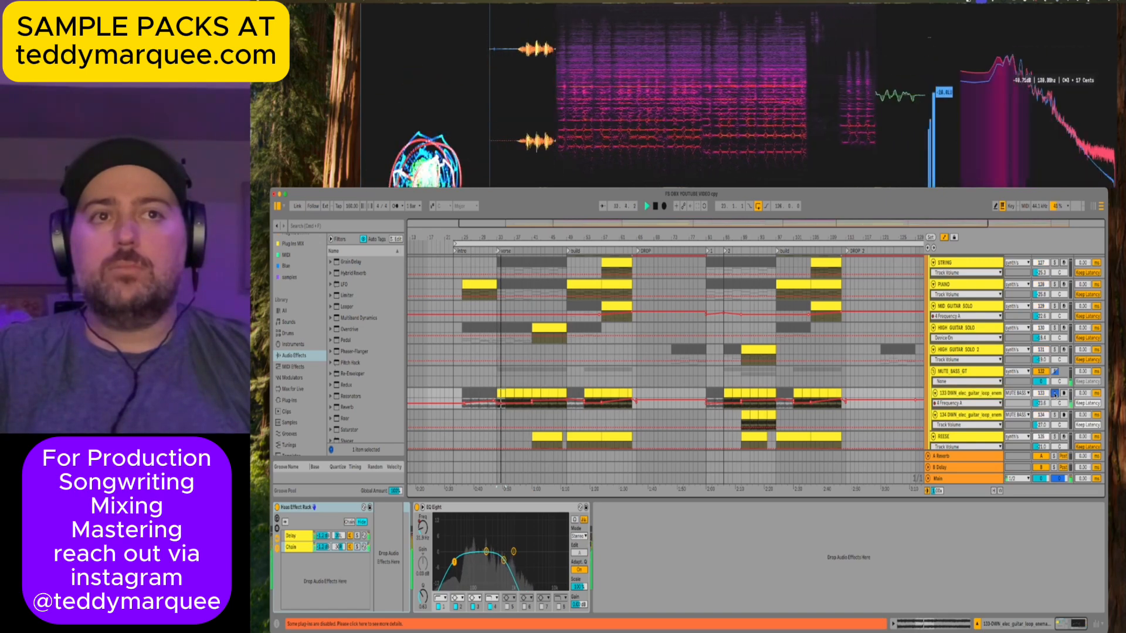
# Audition the high guitar solo, noise and bass guitar tracks in the verse, soloed and in the full mix.
pyautogui.click(940, 329)
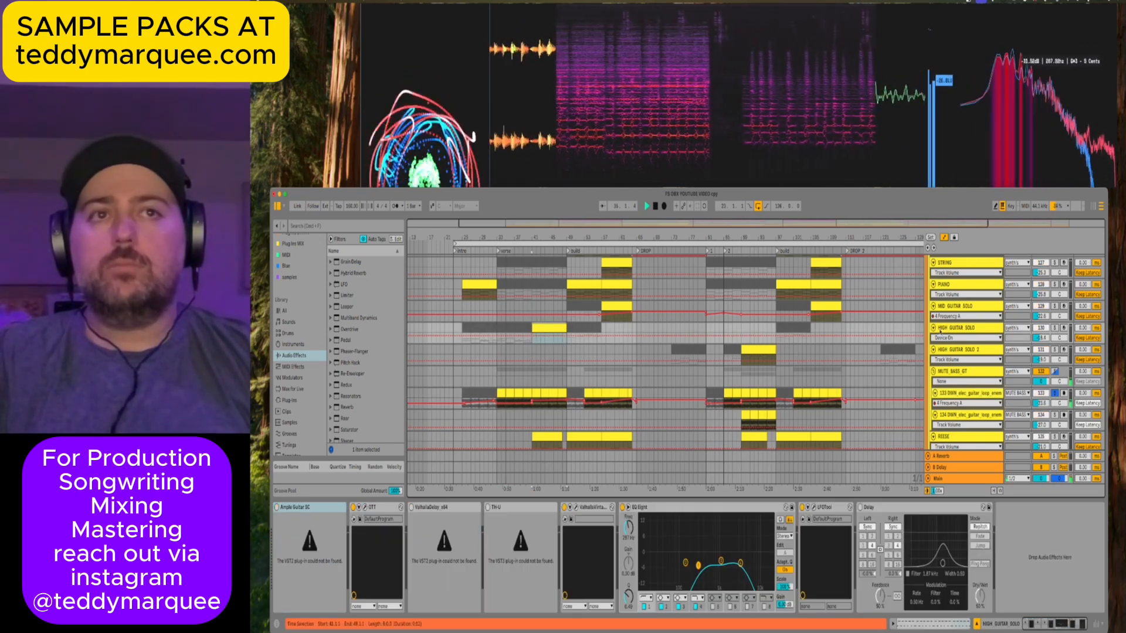
pyautogui.click(1054, 328)
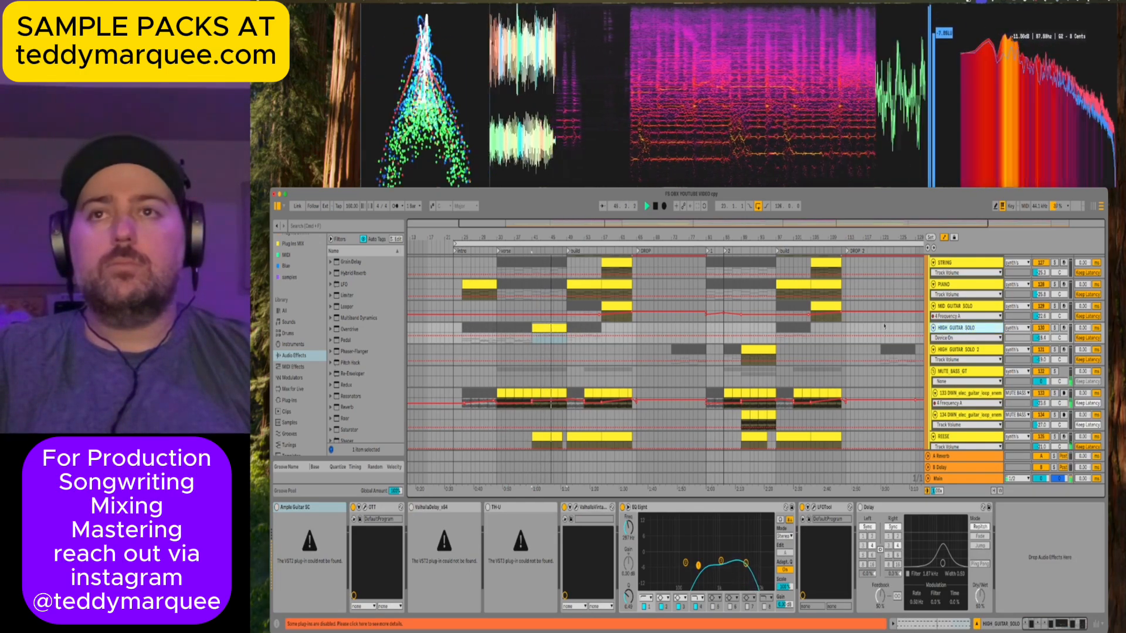
pyautogui.scroll(-3, 554, 352)
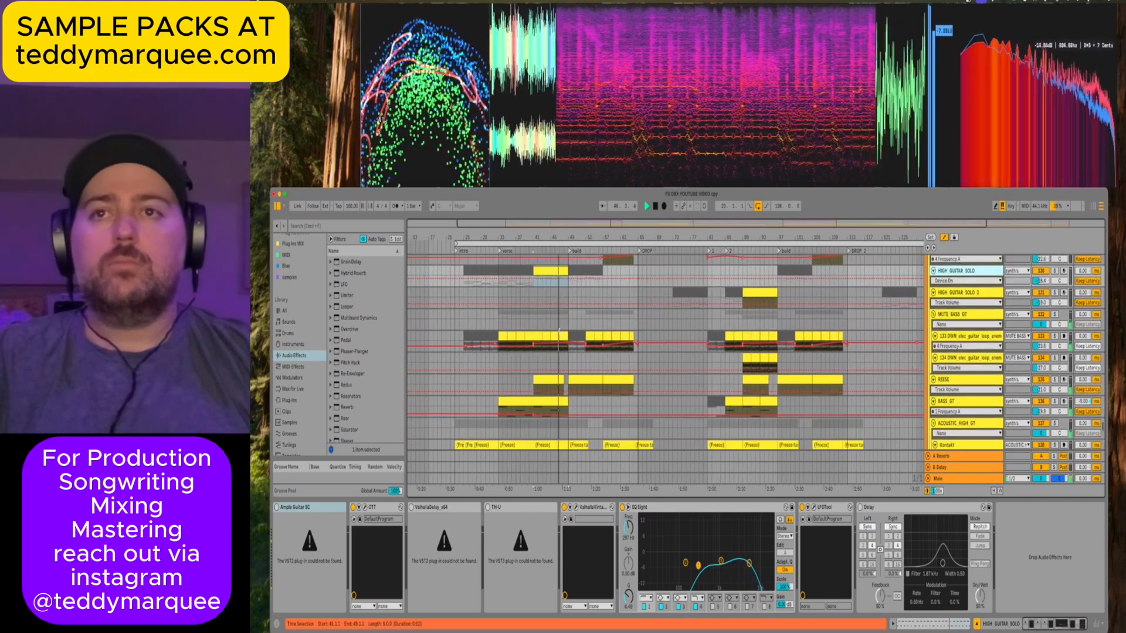
pyautogui.click(547, 380)
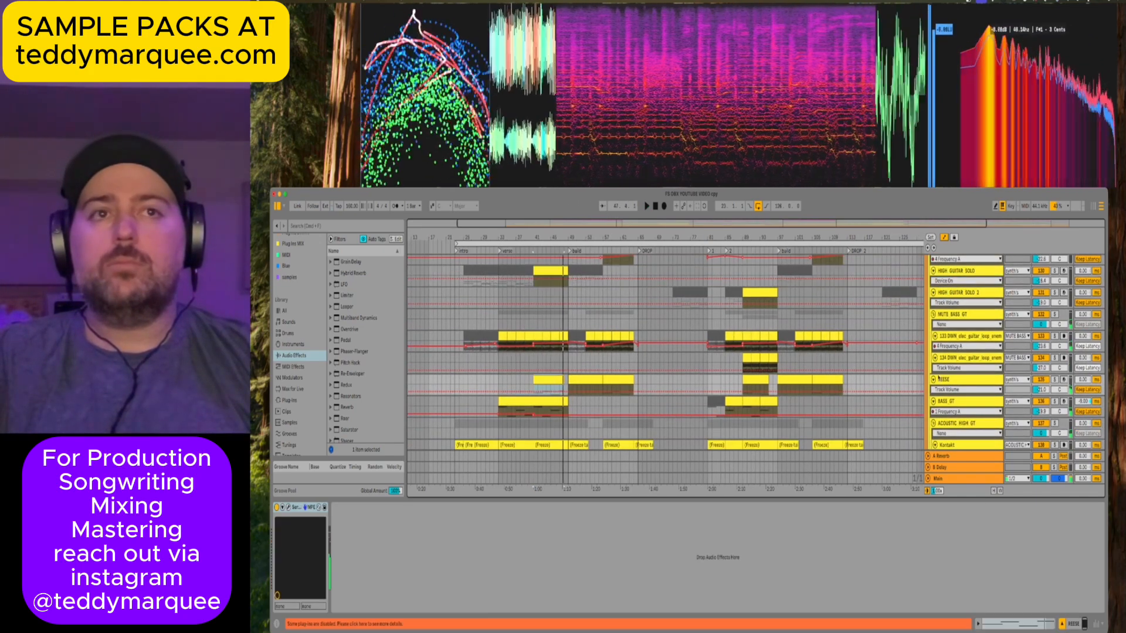
pyautogui.click(1053, 402)
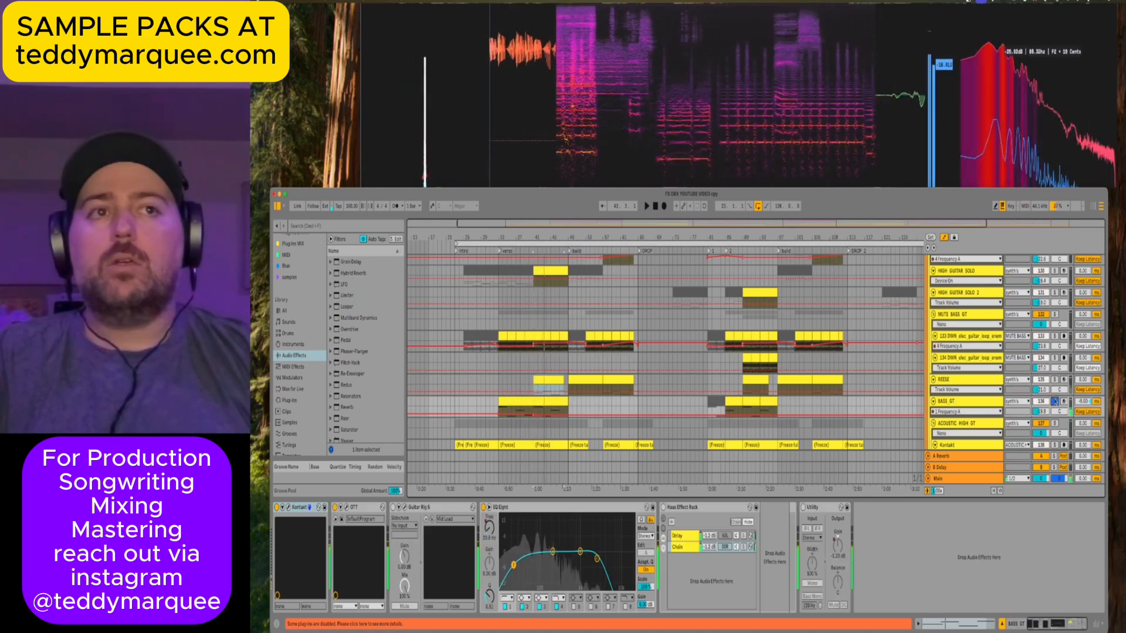
# Group the missing Ample Guitar instrument on HIGH GUITAR SOLO into an instrument rack and save the set.
pyautogui.scroll(2, 957, 354)
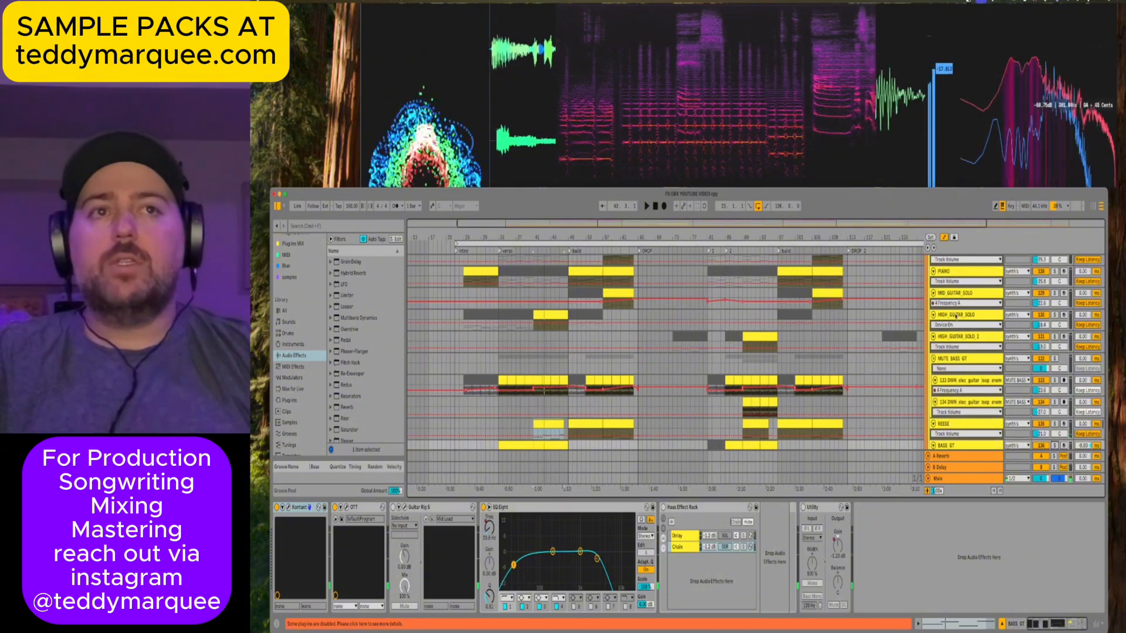
pyautogui.click(956, 317)
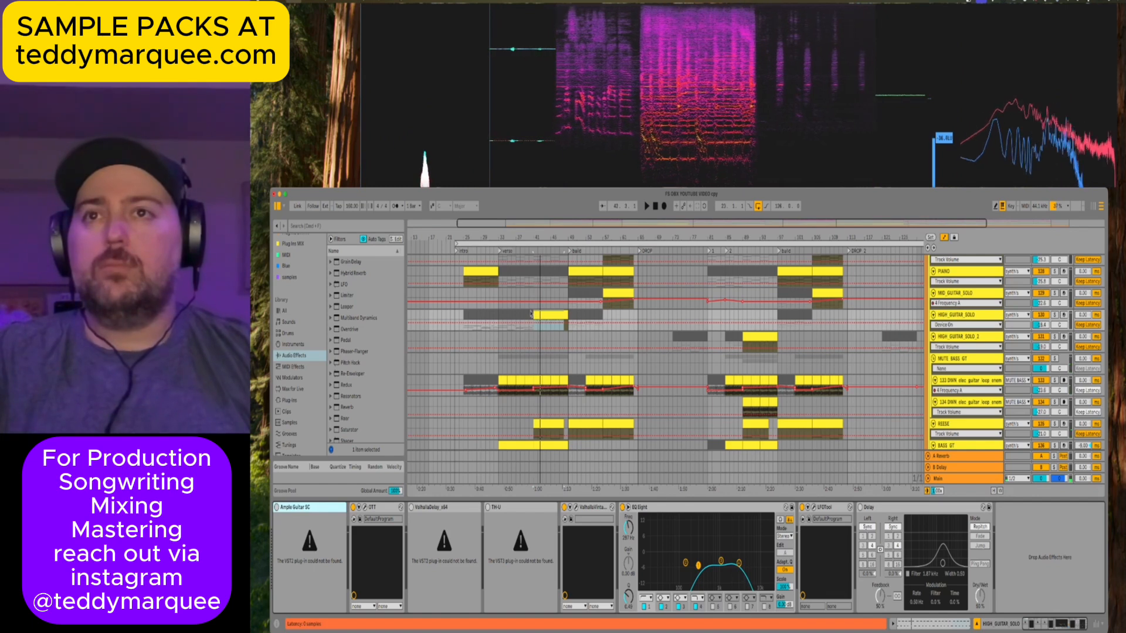
pyautogui.hotkey('ctrl', 'g')
pyautogui.hotkey('ctrl', 's')
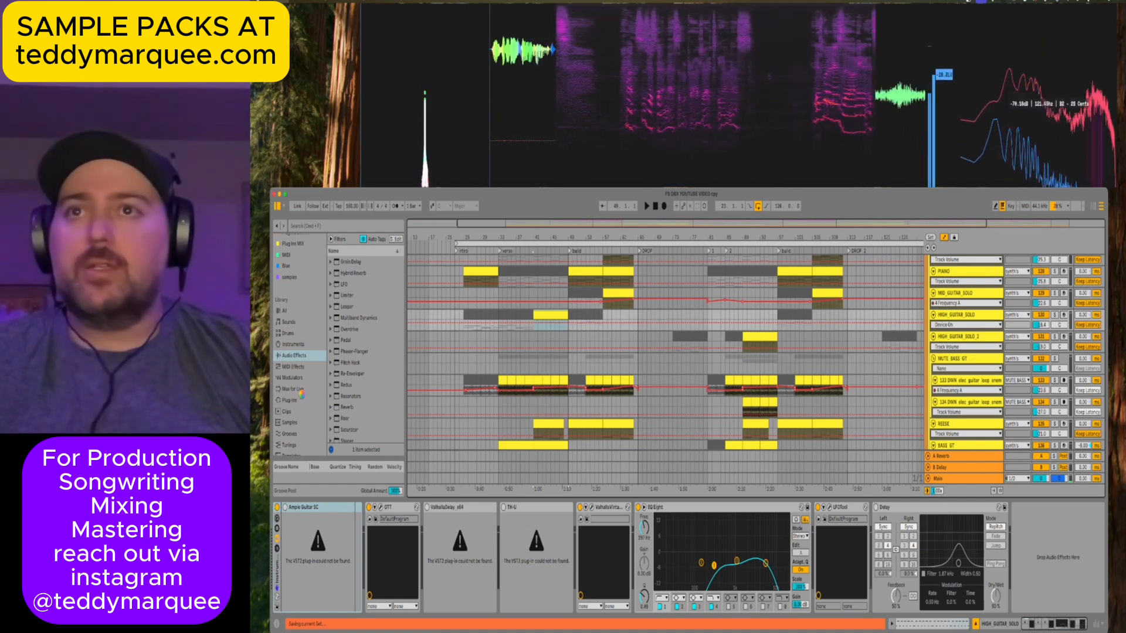
# Search the plug-ins for "kontakt" to find a replacement instrument.
pyautogui.scroll(-3, 301, 395)
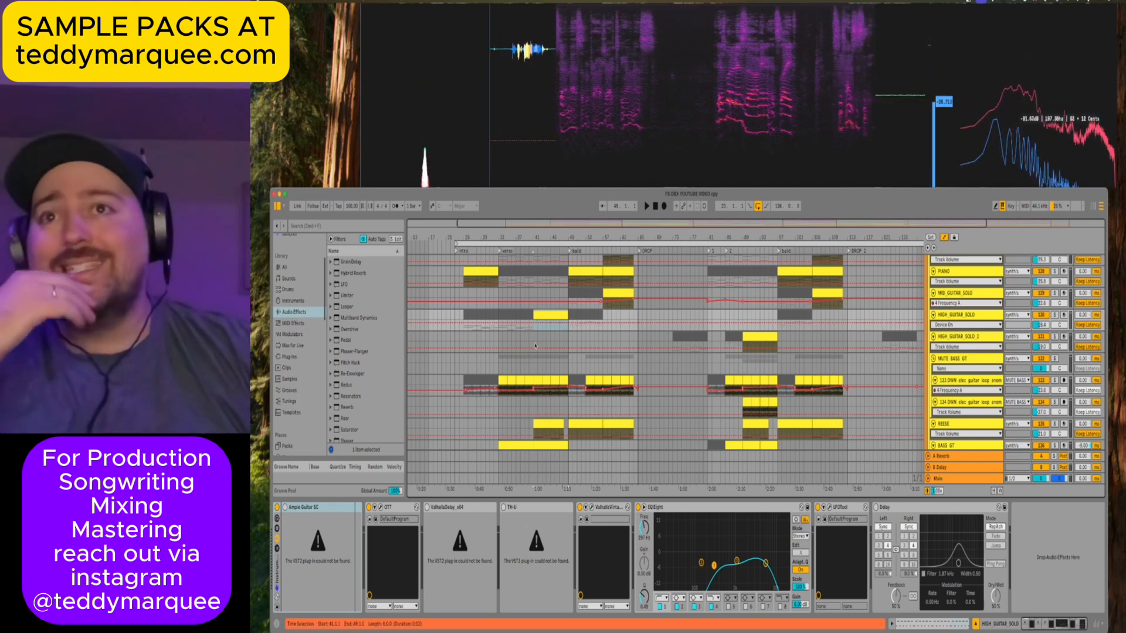
pyautogui.click(547, 315)
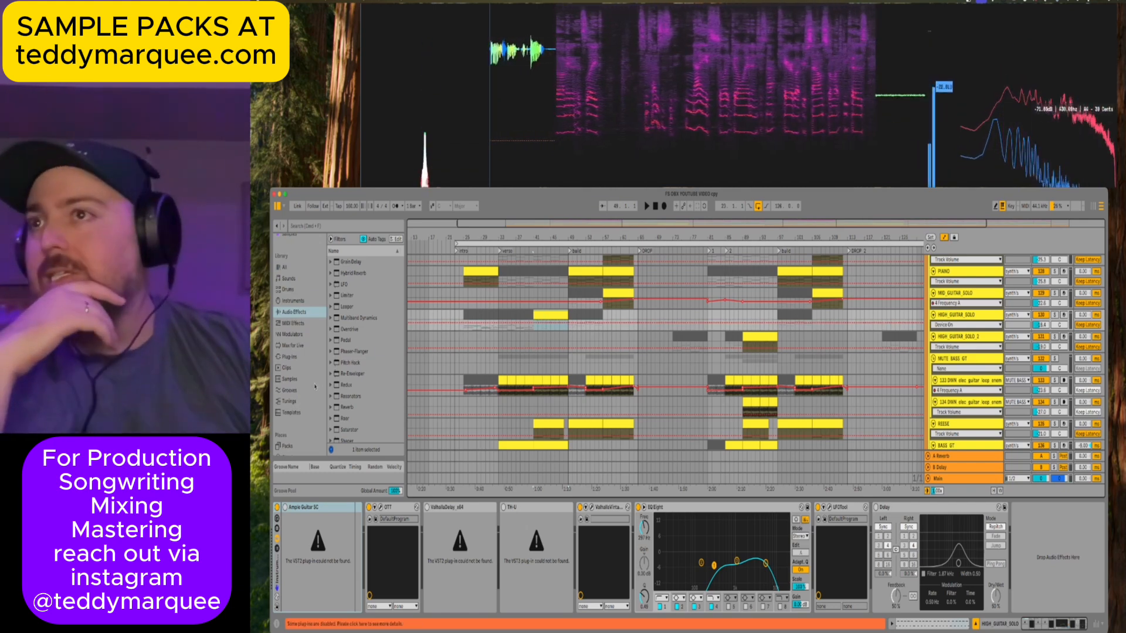
pyautogui.click(288, 357)
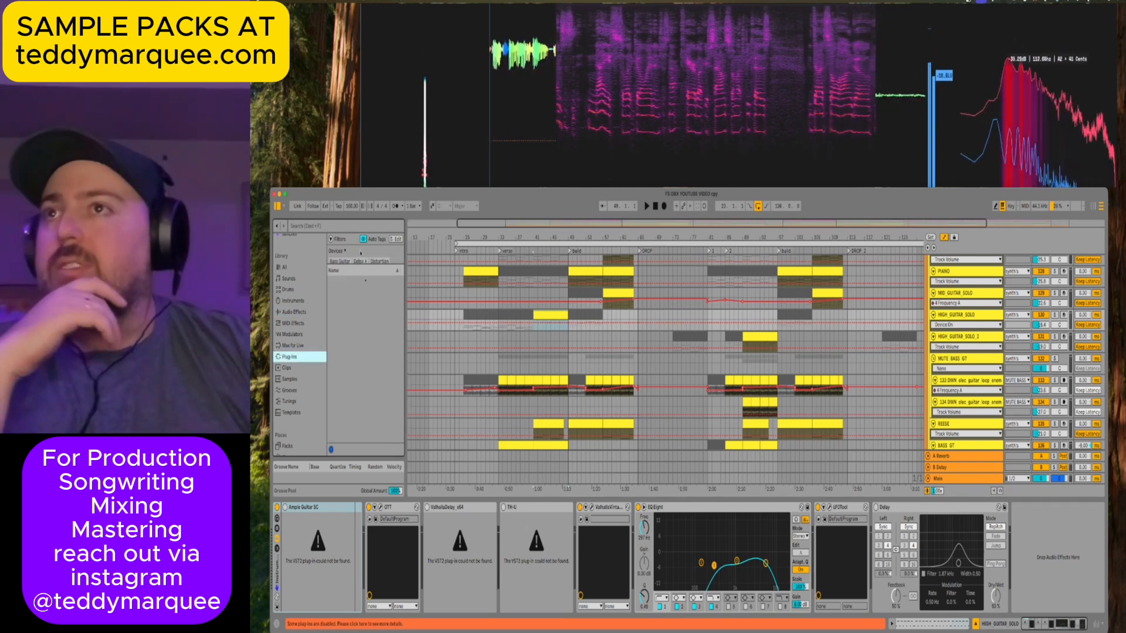
pyautogui.click(351, 227)
pyautogui.write('k')
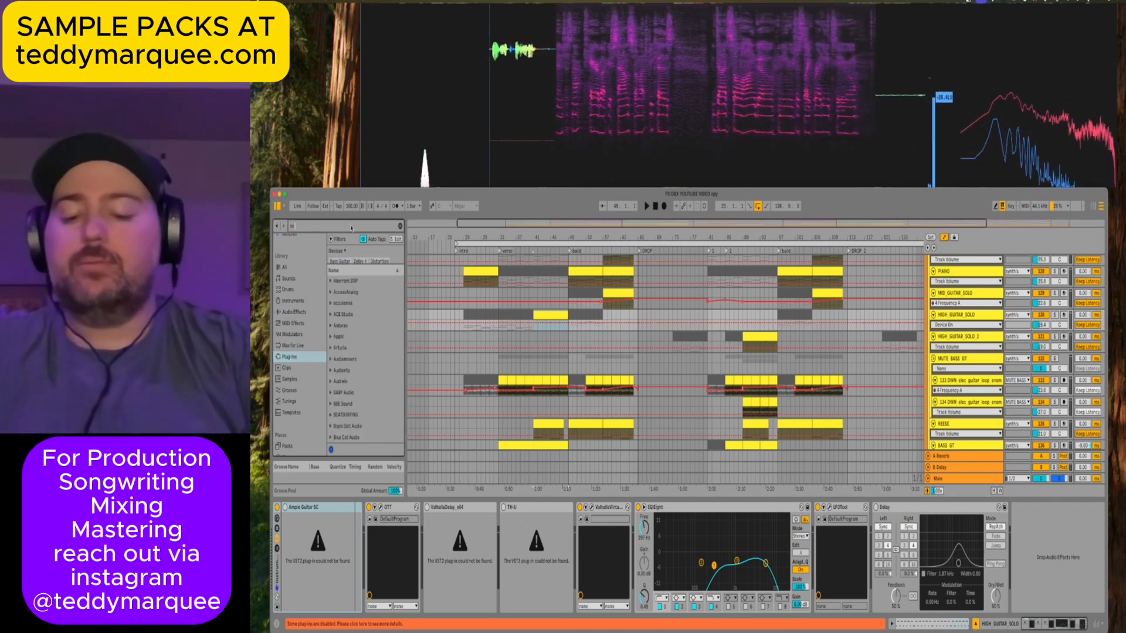
pyautogui.write('ontakt')
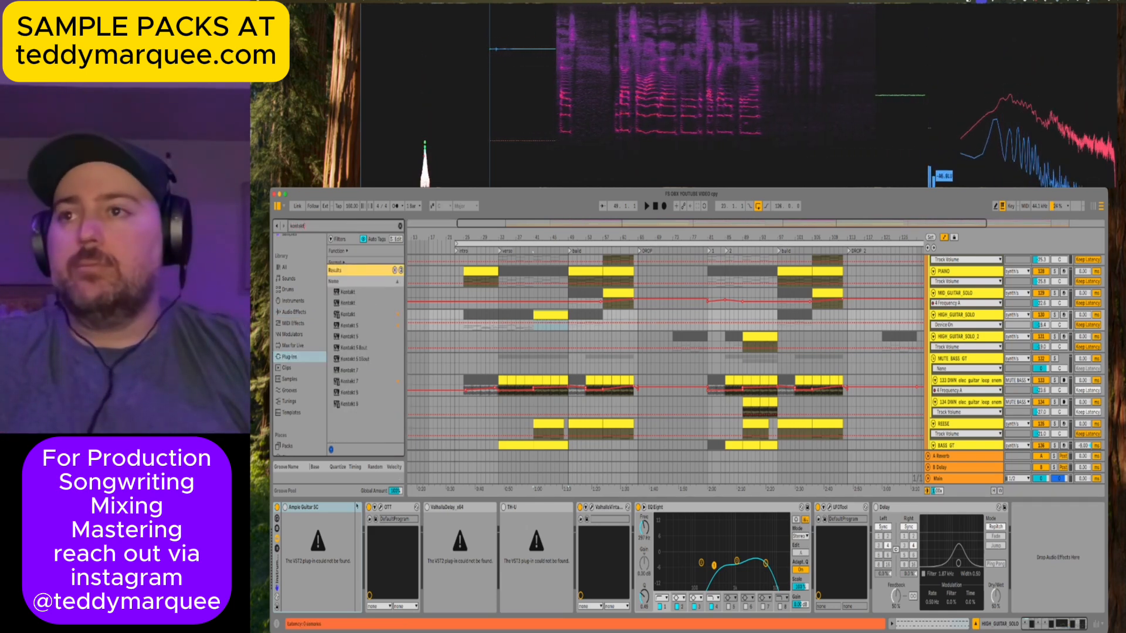
# Add Kontakt 8 as a second chain beside Ample Guitar in the instrument rack and select that chain.
pyautogui.press('super+g')
pyautogui.click(349, 404)
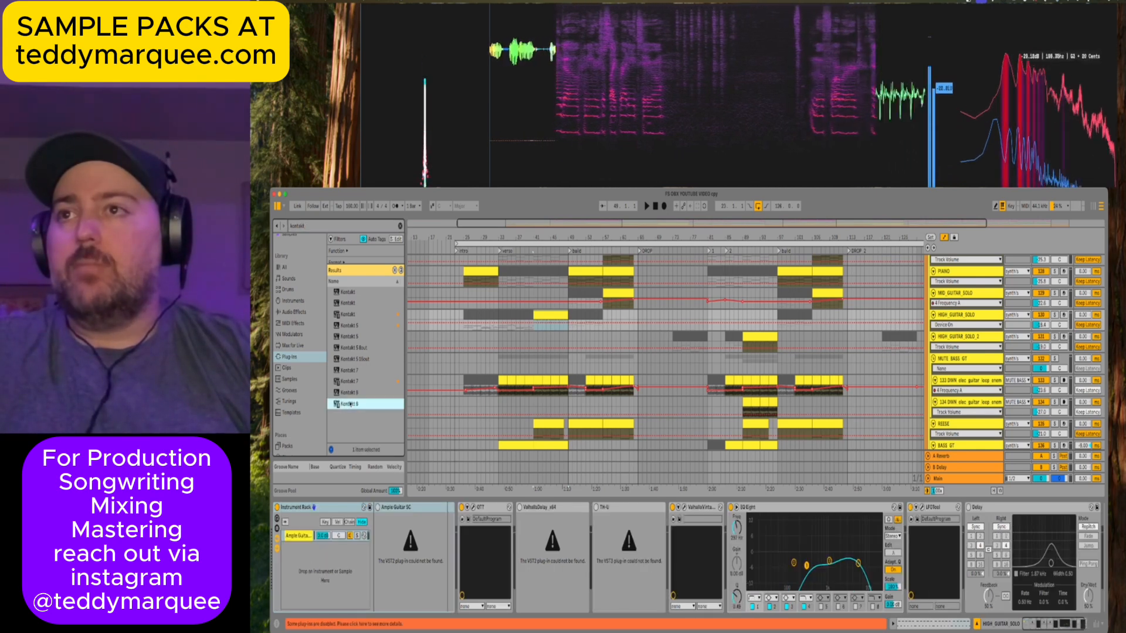
pyautogui.moveTo(346, 488); pyautogui.dragTo(351, 568)
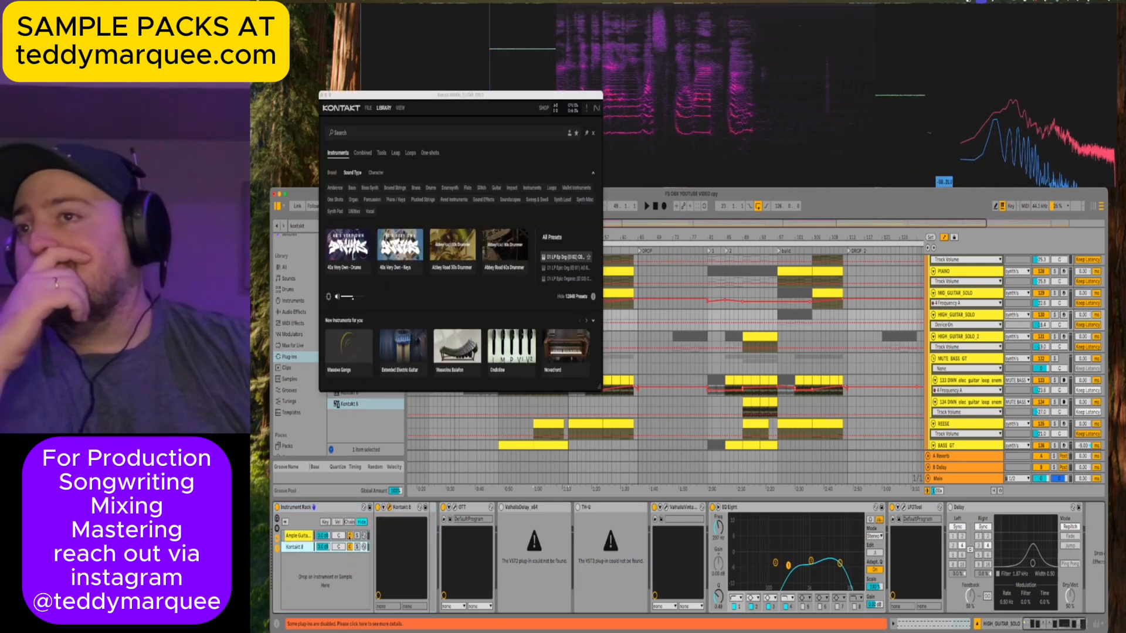
pyautogui.click(293, 550)
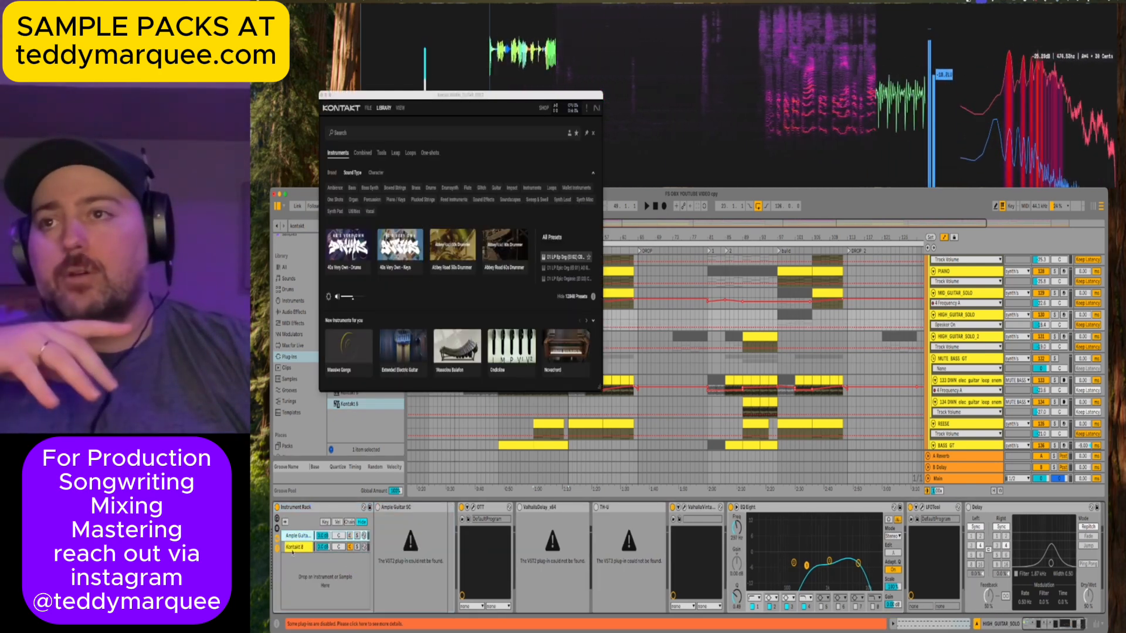
pyautogui.click(294, 548)
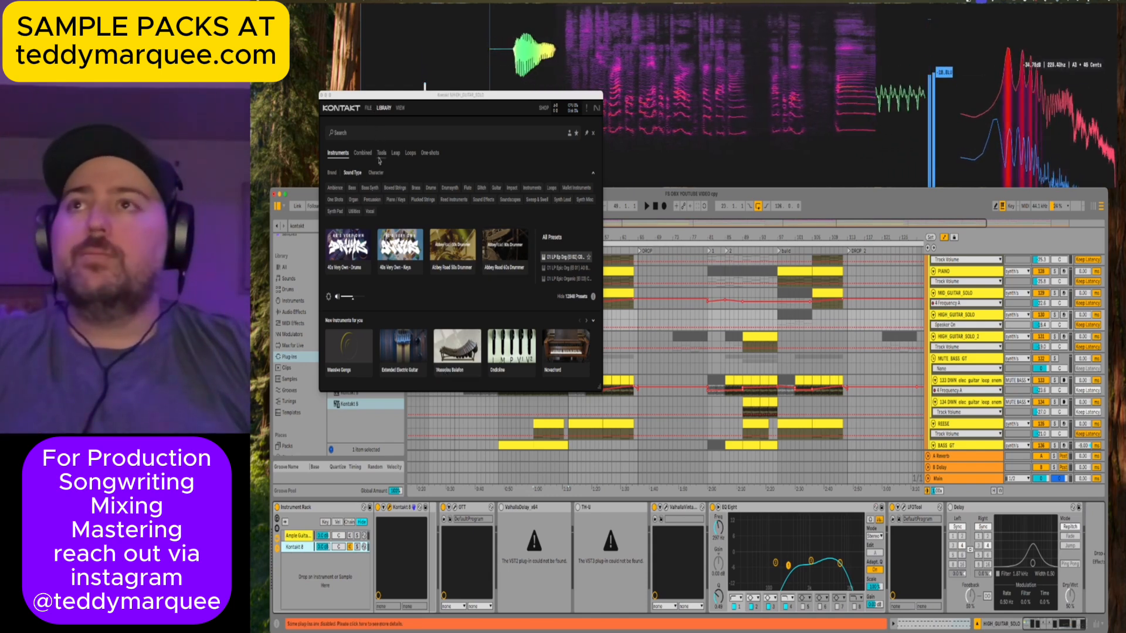
# Load the Scarbee Rickenbacker Bass preset Both Pure DI from Kontakt's Bass instruments, start playback and close the plug-in window.
pyautogui.click(354, 188)
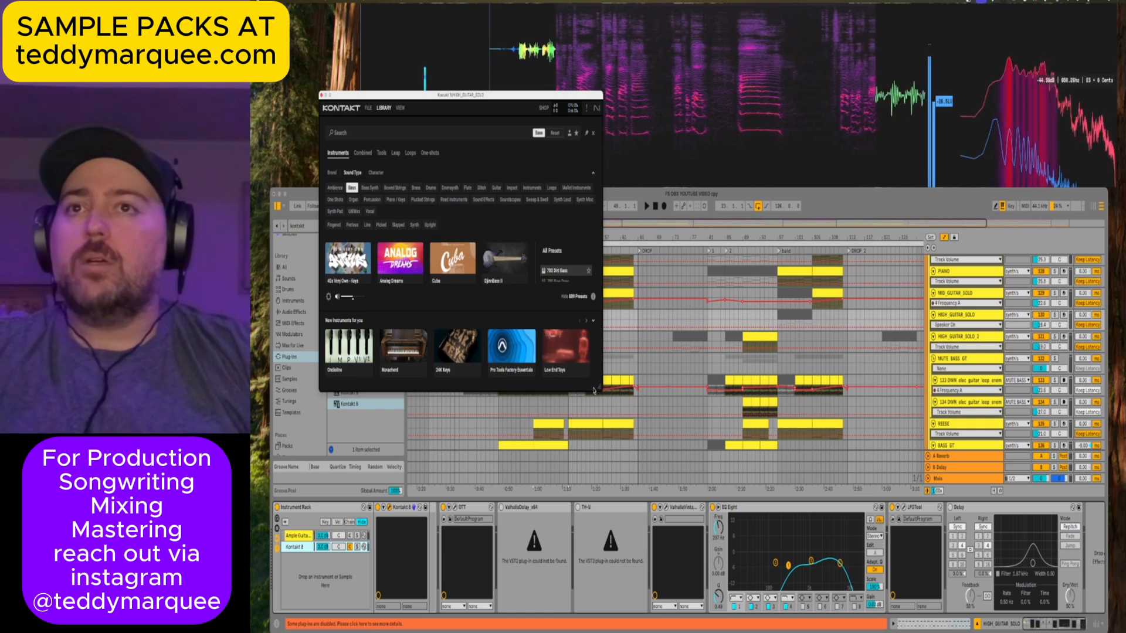
pyautogui.moveTo(599, 392); pyautogui.dragTo(614, 530)
pyautogui.scroll(-4, 469, 353)
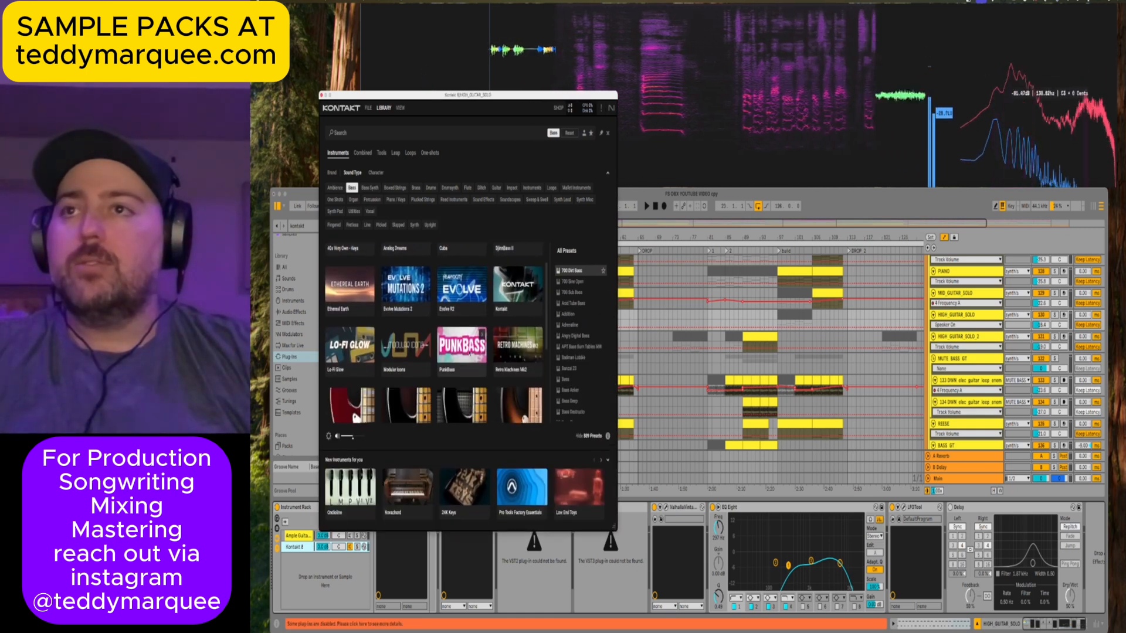
pyautogui.scroll(-2, 470, 353)
pyautogui.click(406, 326)
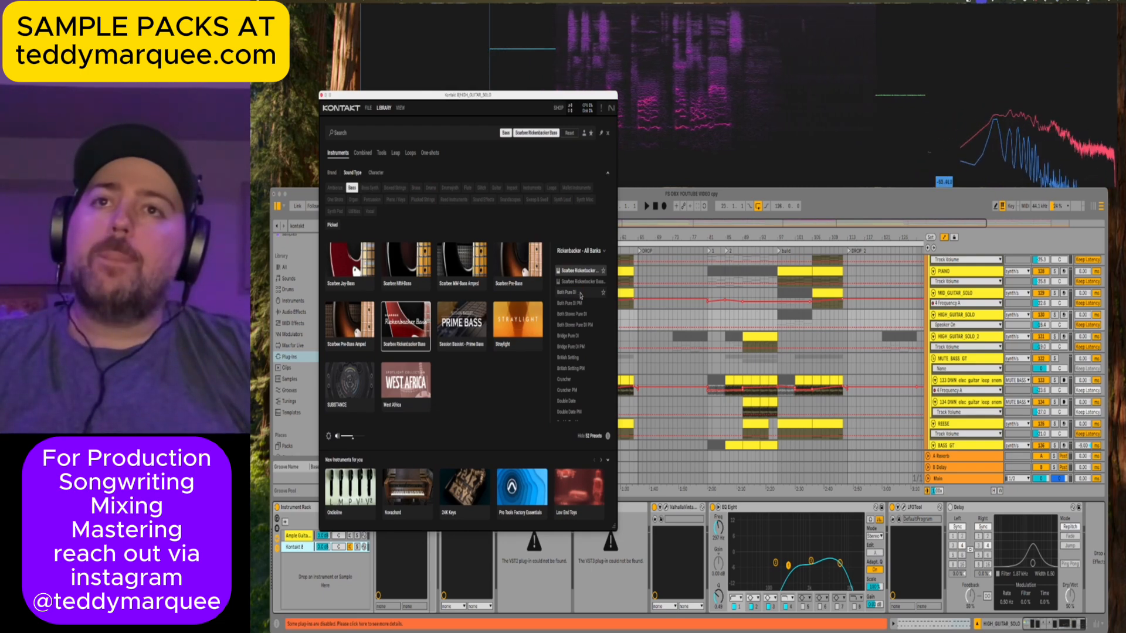
pyautogui.doubleClick(579, 294)
pyautogui.press('space')
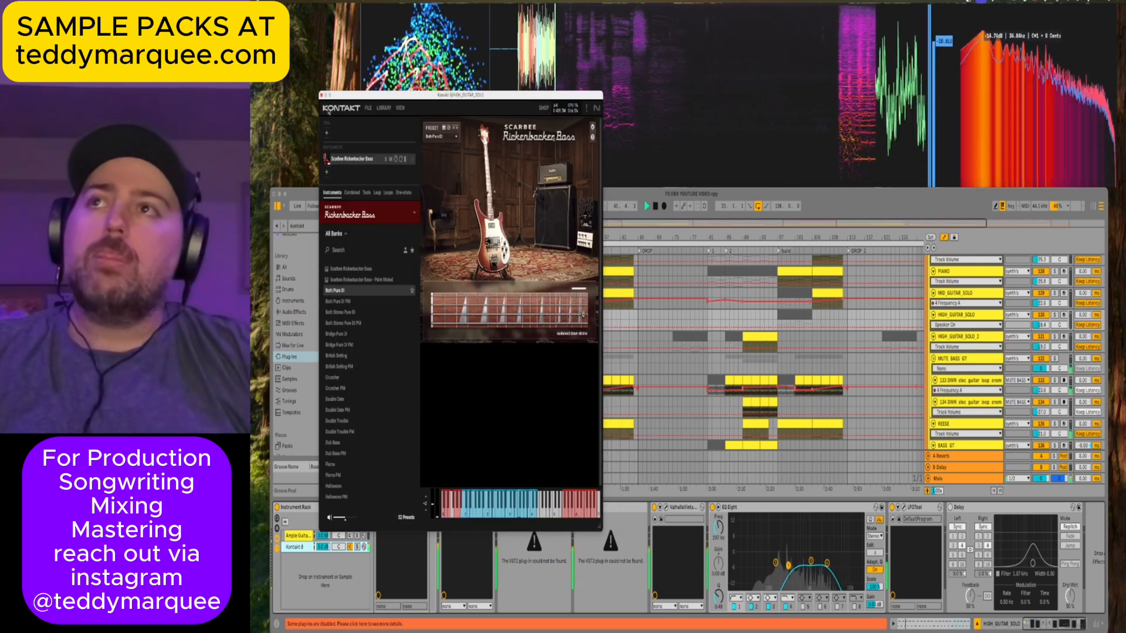
pyautogui.click(322, 94)
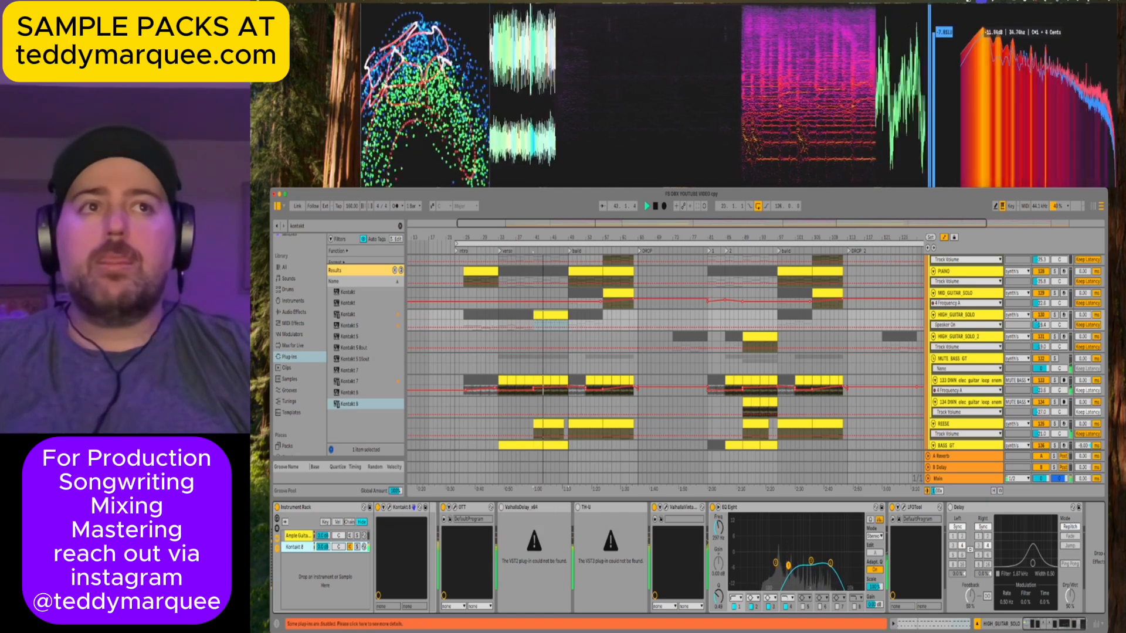
# Play the high guitar solo clip in the verse with its track soloed, and compare it within the full mix.
pyautogui.click(1055, 315)
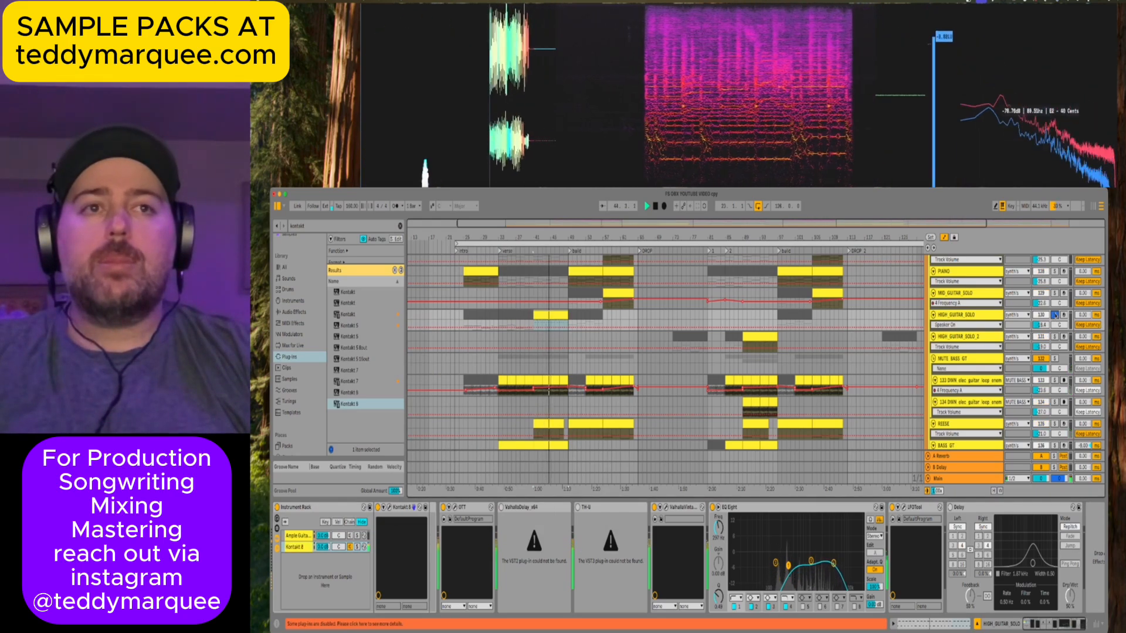
pyautogui.click(988, 314)
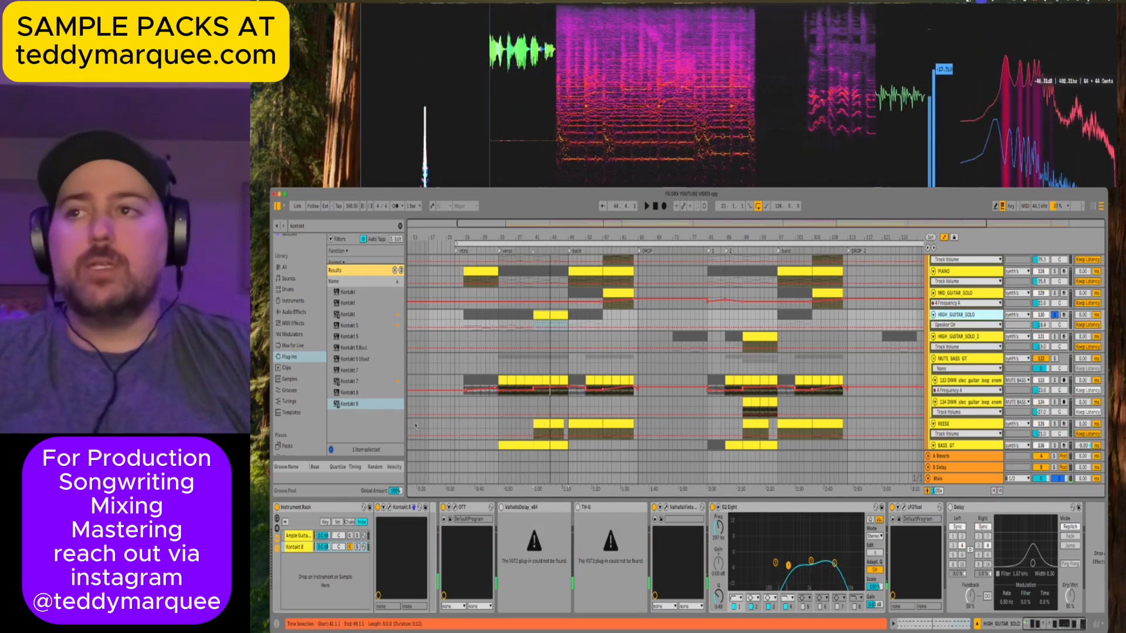
pyautogui.press('space')
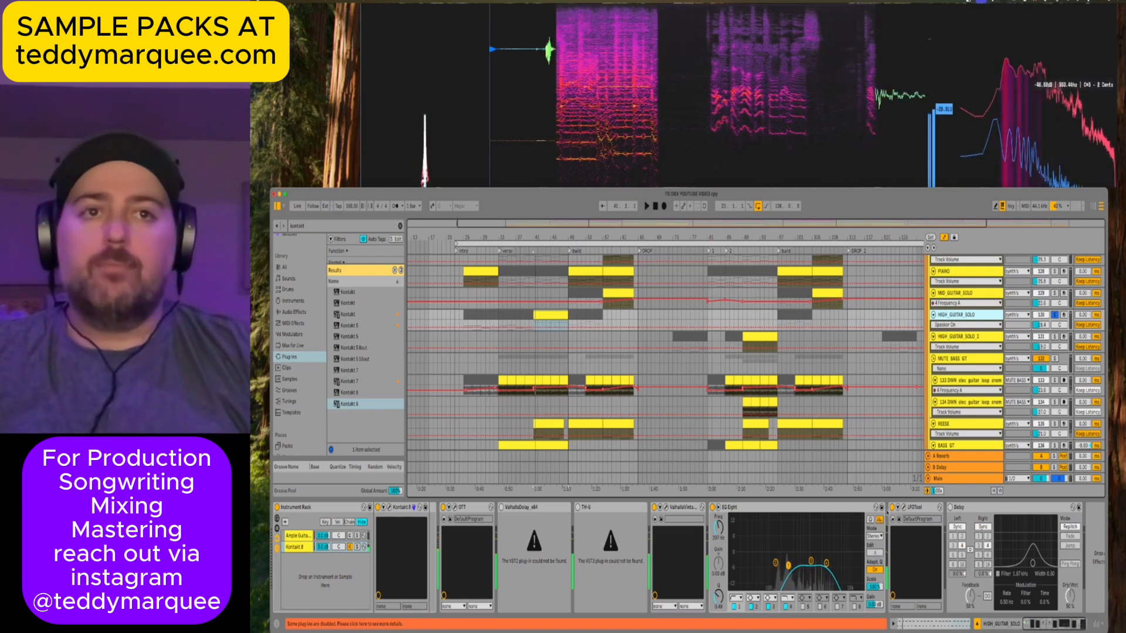
pyautogui.press('space')
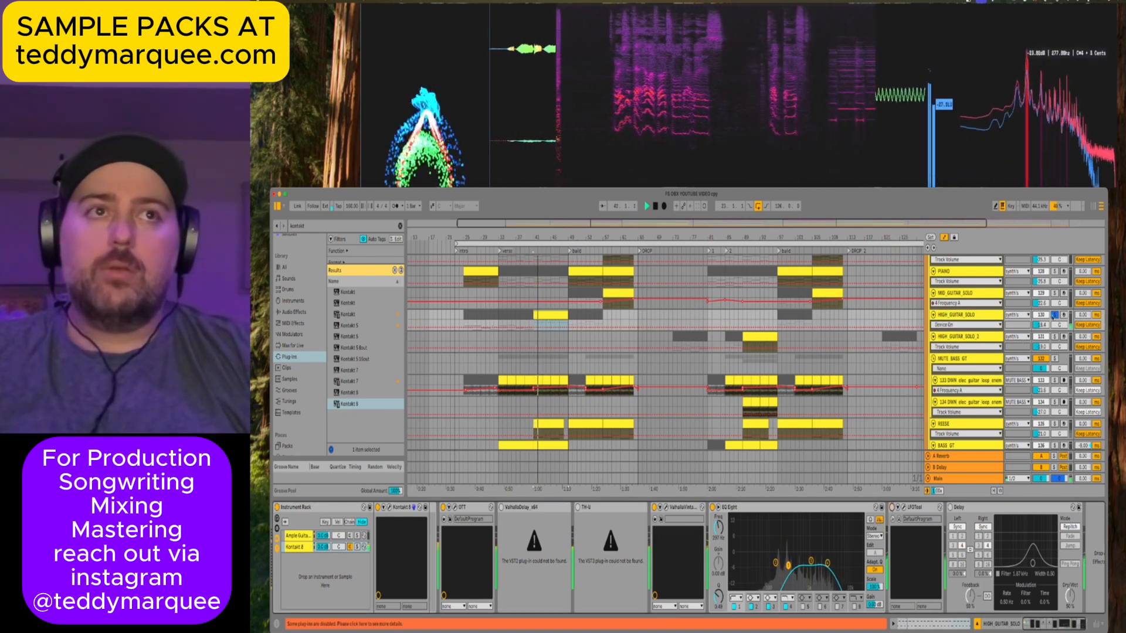
pyautogui.click(1054, 316)
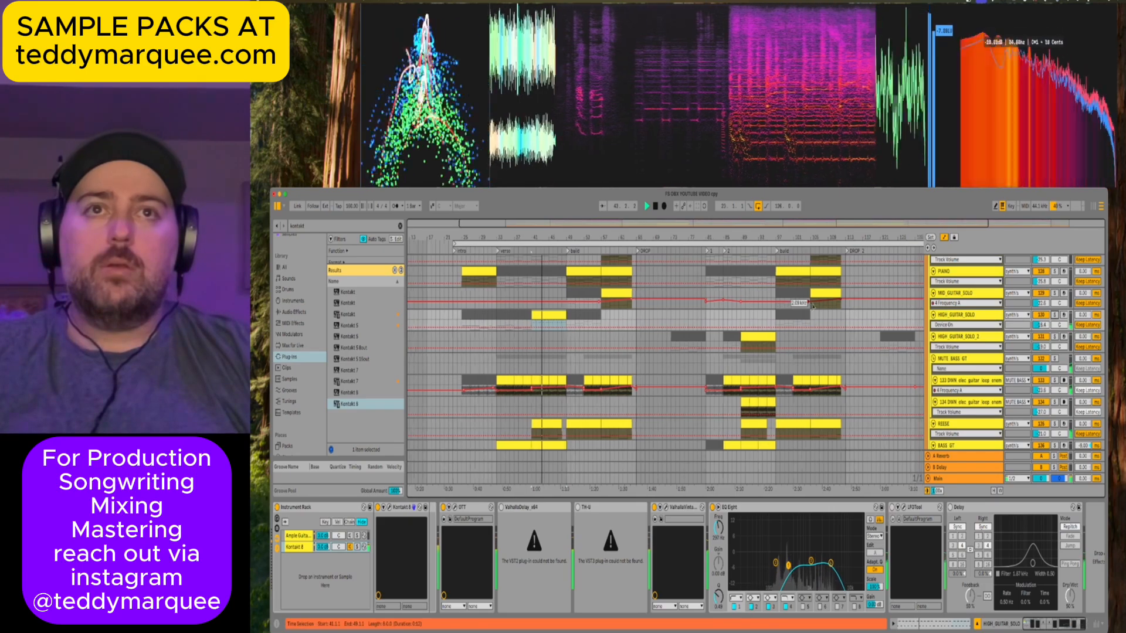
pyautogui.hscroll(-3, 814, 304)
pyautogui.scroll(-3, 814, 304)
pyautogui.scroll(2, 814, 304)
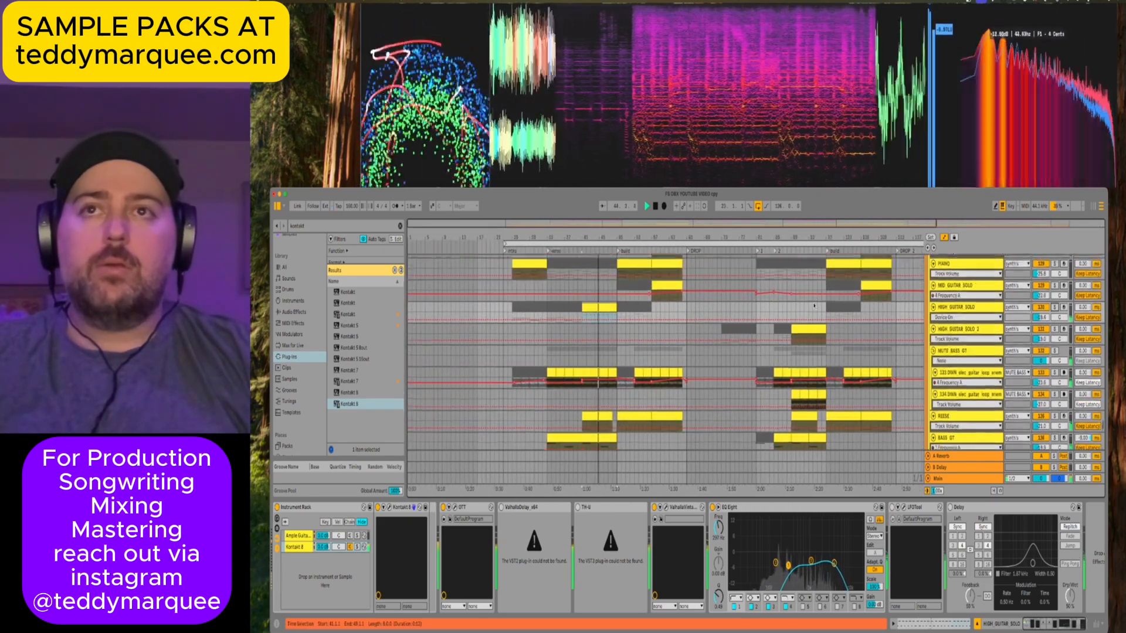
# Adjust the high guitar solo track's volume while playing its clip at the middle of the verse.
pyautogui.click(600, 320)
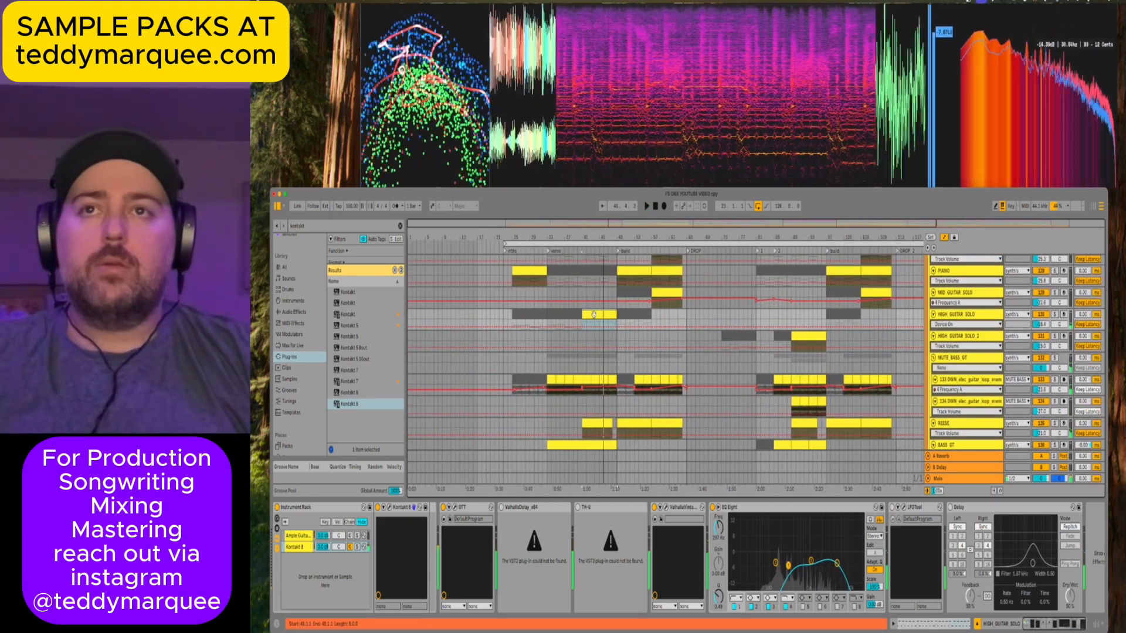
pyautogui.press('space')
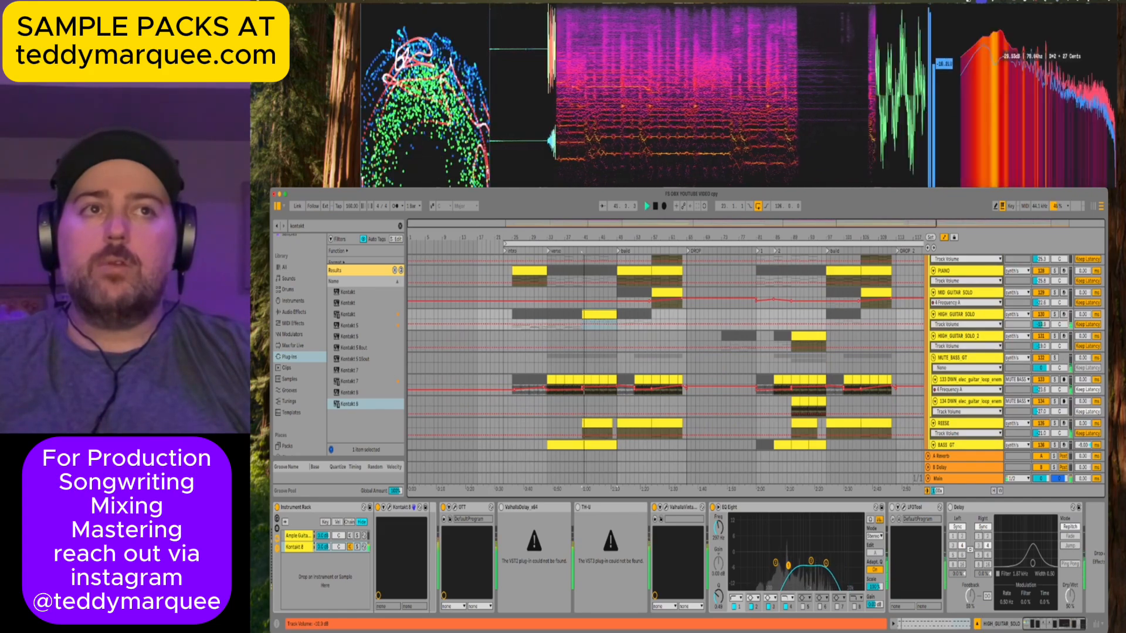
pyautogui.moveTo(1041, 325); pyautogui.dragTo(1041, 317)
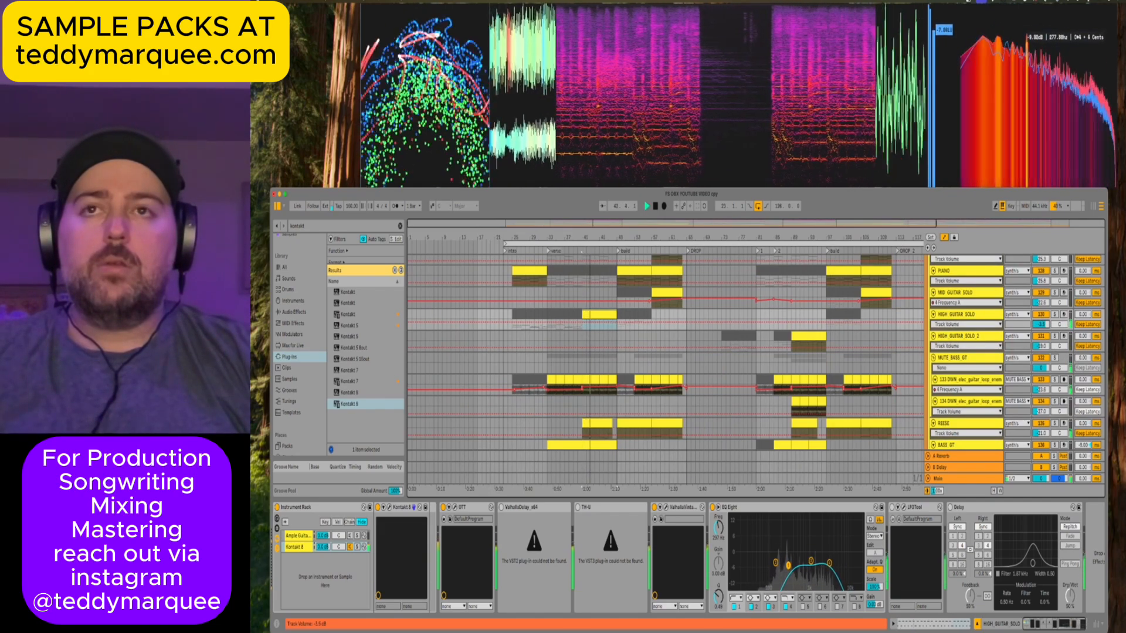
pyautogui.moveTo(1041, 325); pyautogui.dragTo(1043, 324)
pyautogui.click(586, 313)
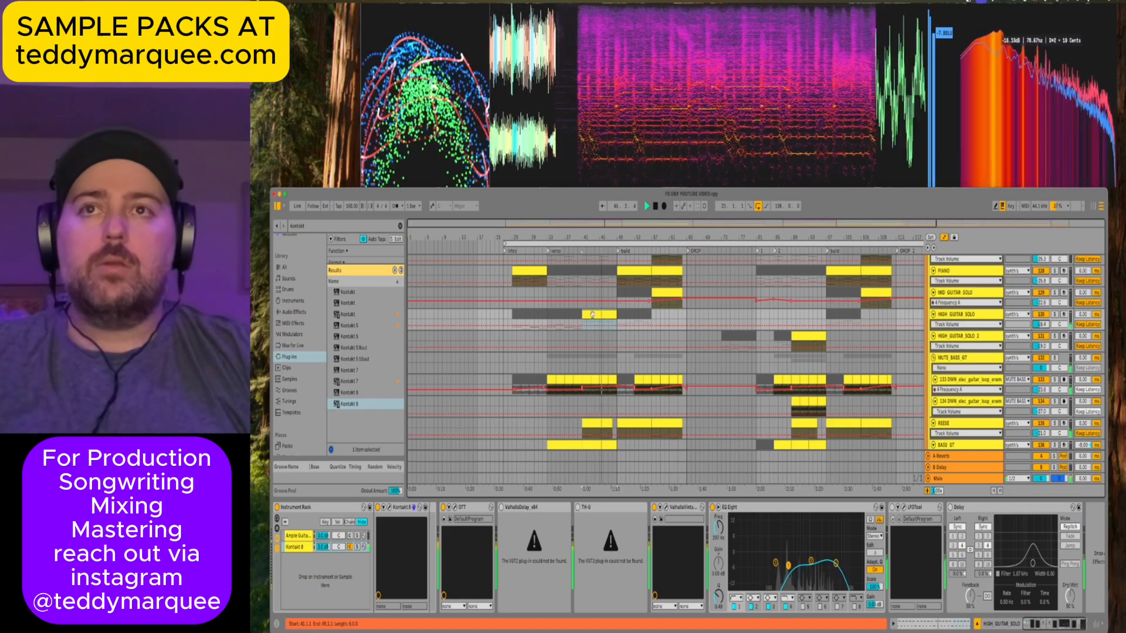
# Examine the notes of the high guitar solo clip in an enlarged MIDI editor during playback.
pyautogui.doubleClick(592, 315)
pyautogui.press('space')
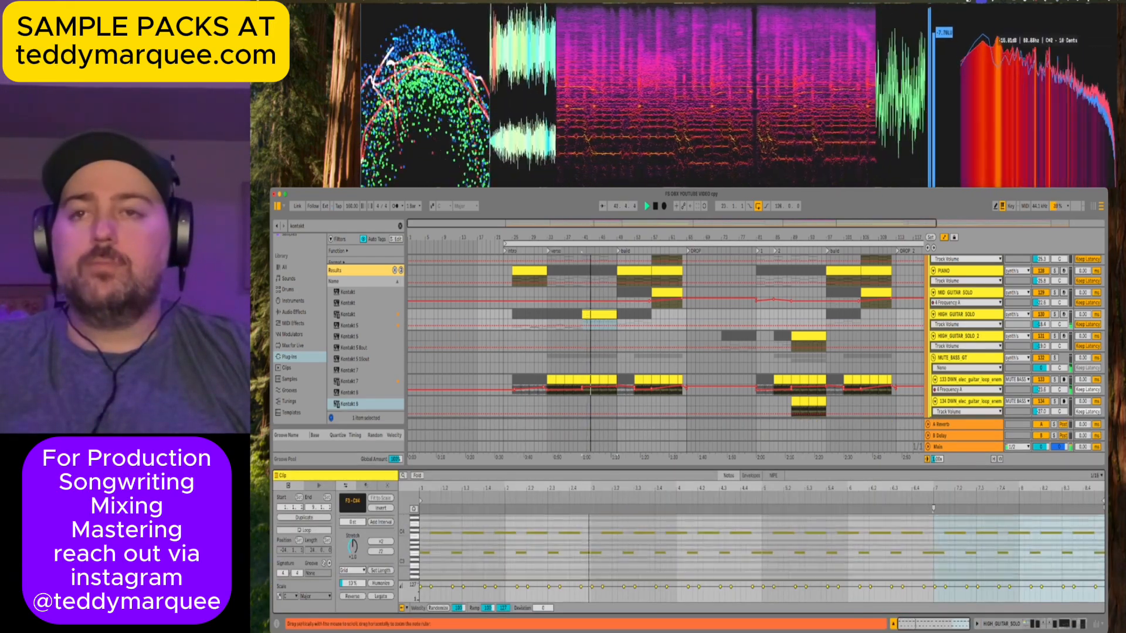
pyautogui.moveTo(509, 467); pyautogui.dragTo(509, 411)
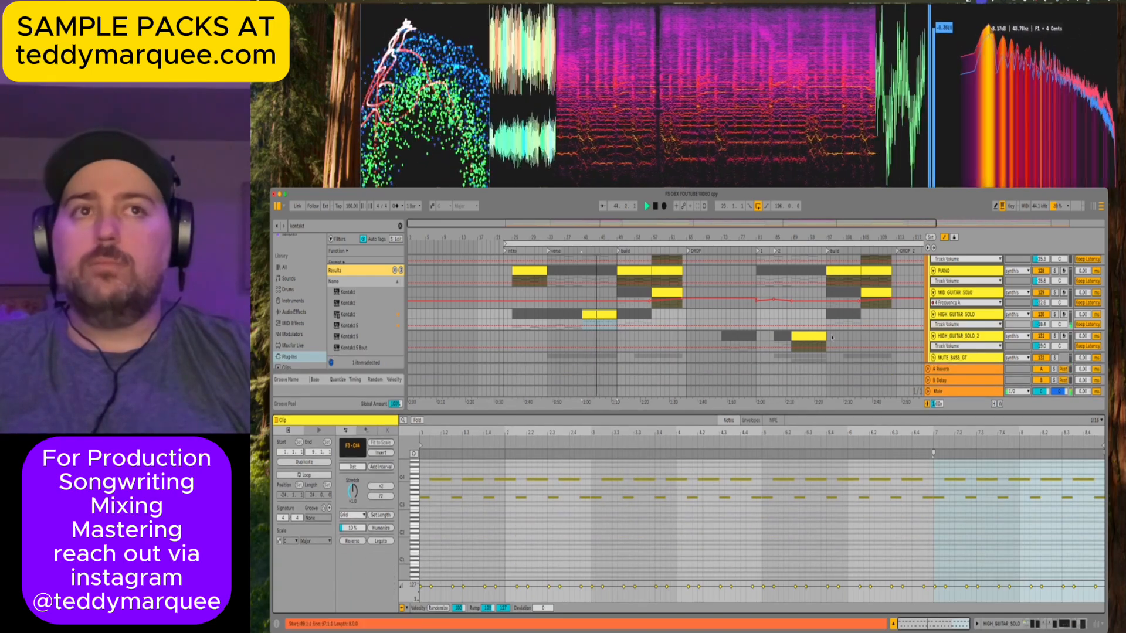
pyautogui.click(951, 315)
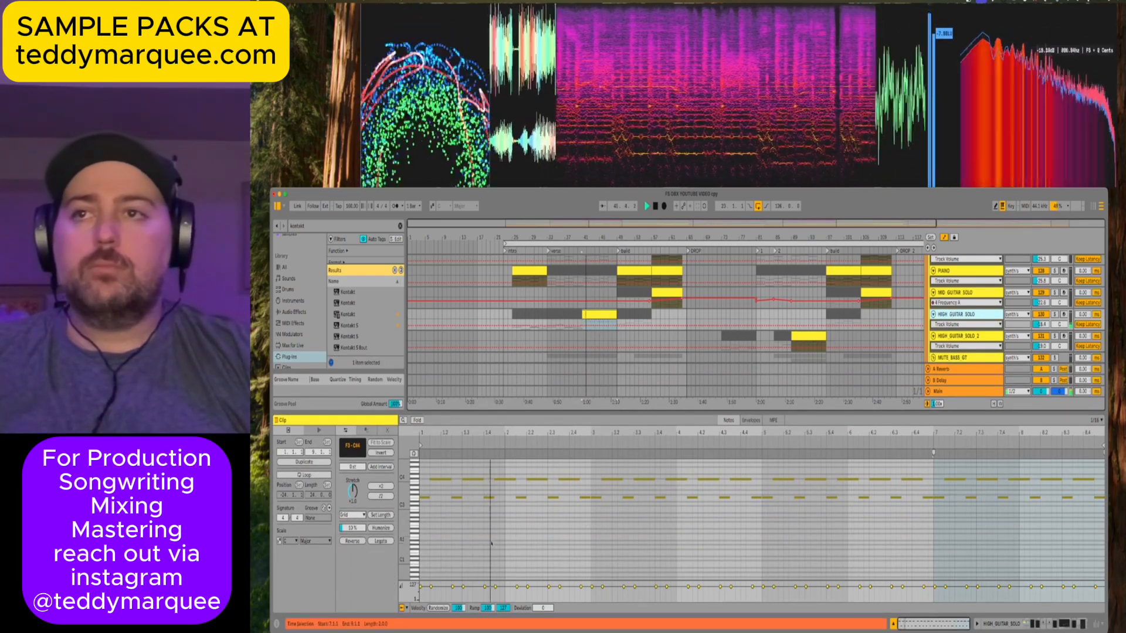
pyautogui.click(427, 496)
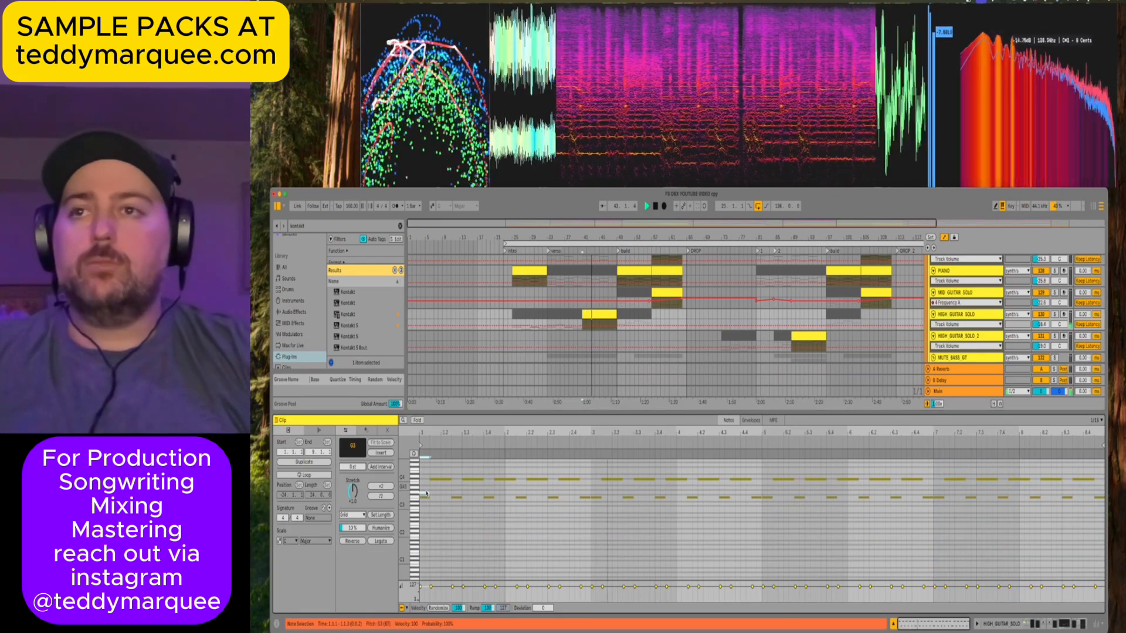
pyautogui.click(426, 495)
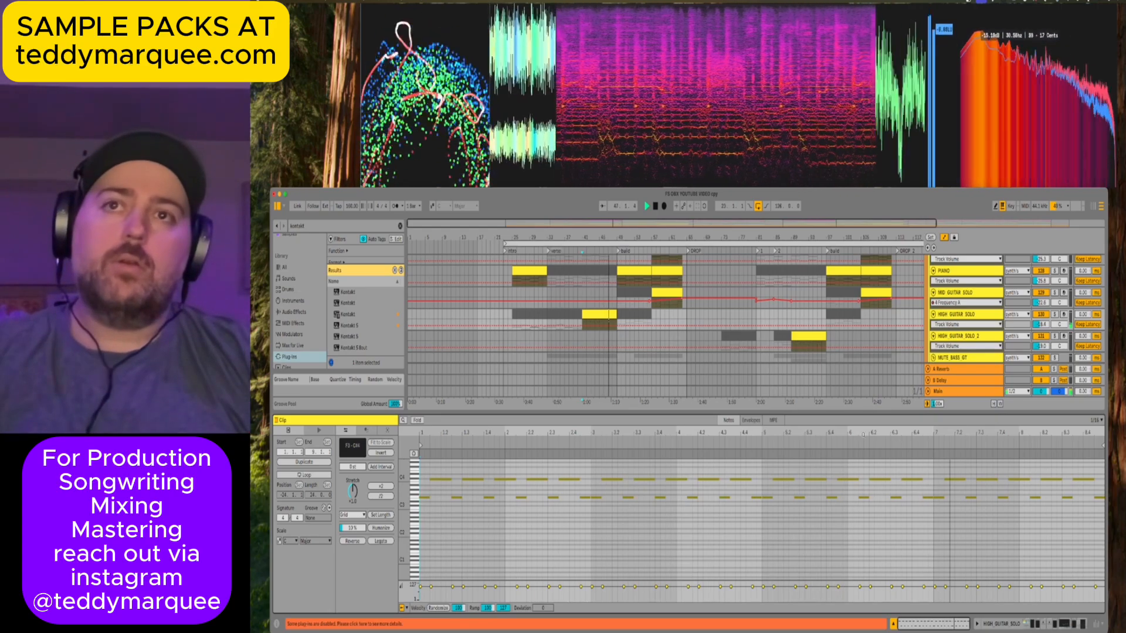
pyautogui.click(618, 327)
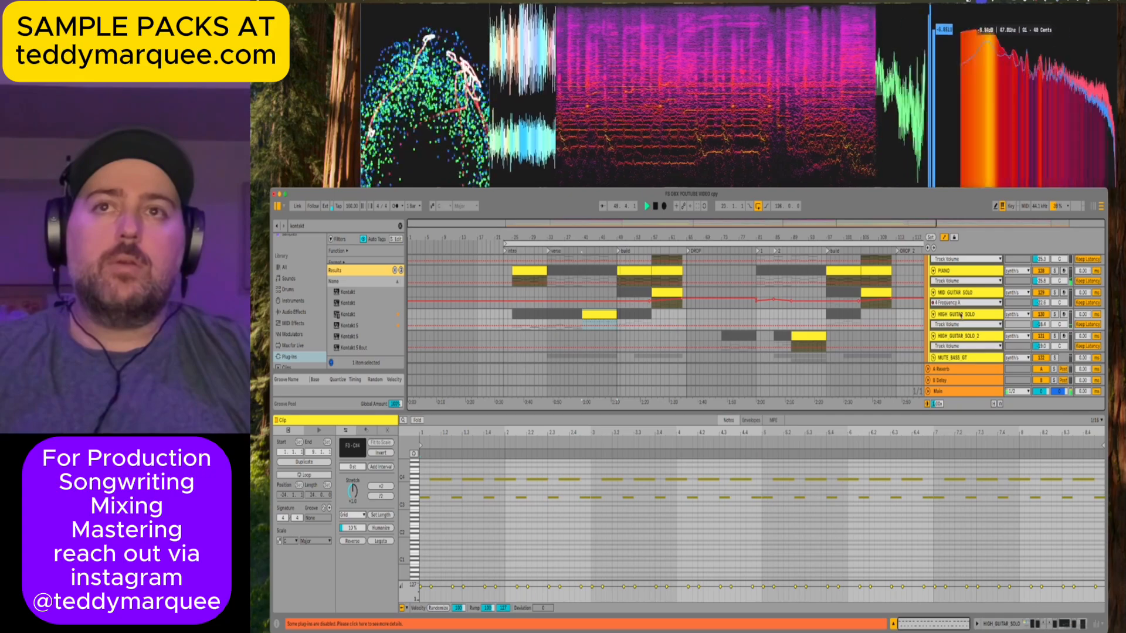
# Play the verse from bar 33 and review the device chains of the high guitar solo, piano and string tracks.
pyautogui.click(960, 315)
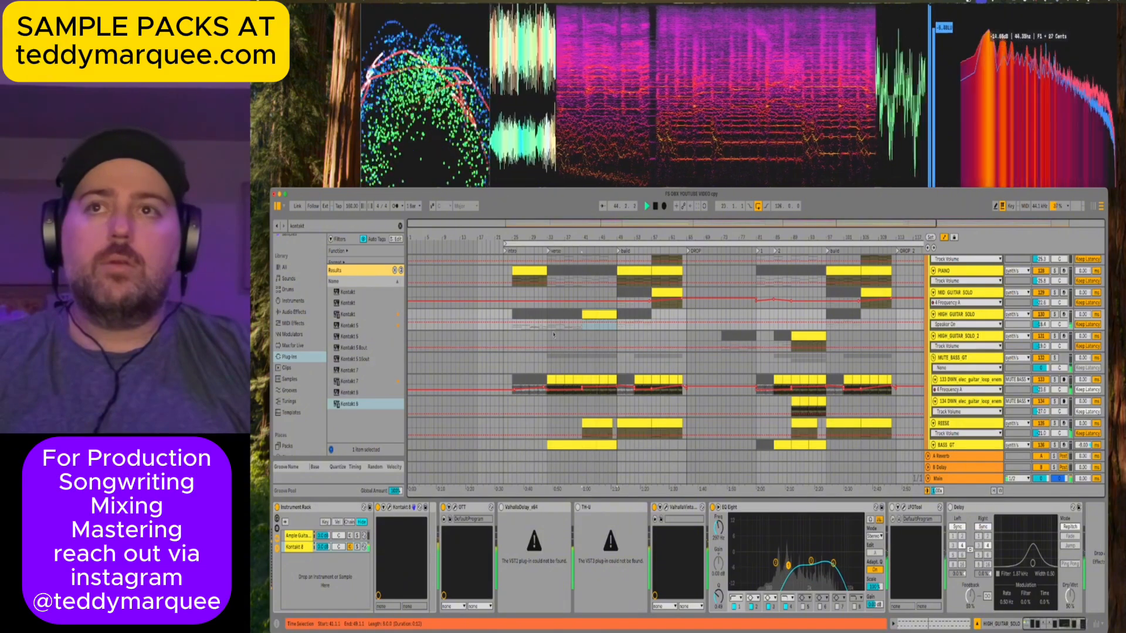
pyautogui.click(548, 312)
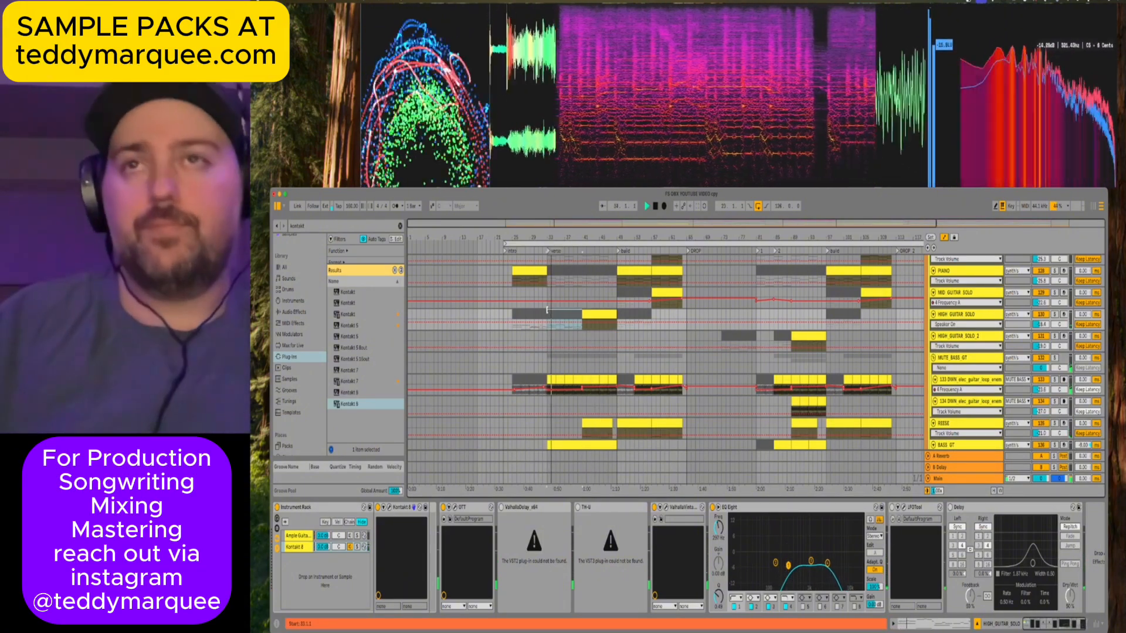
pyautogui.scroll(2, 958, 354)
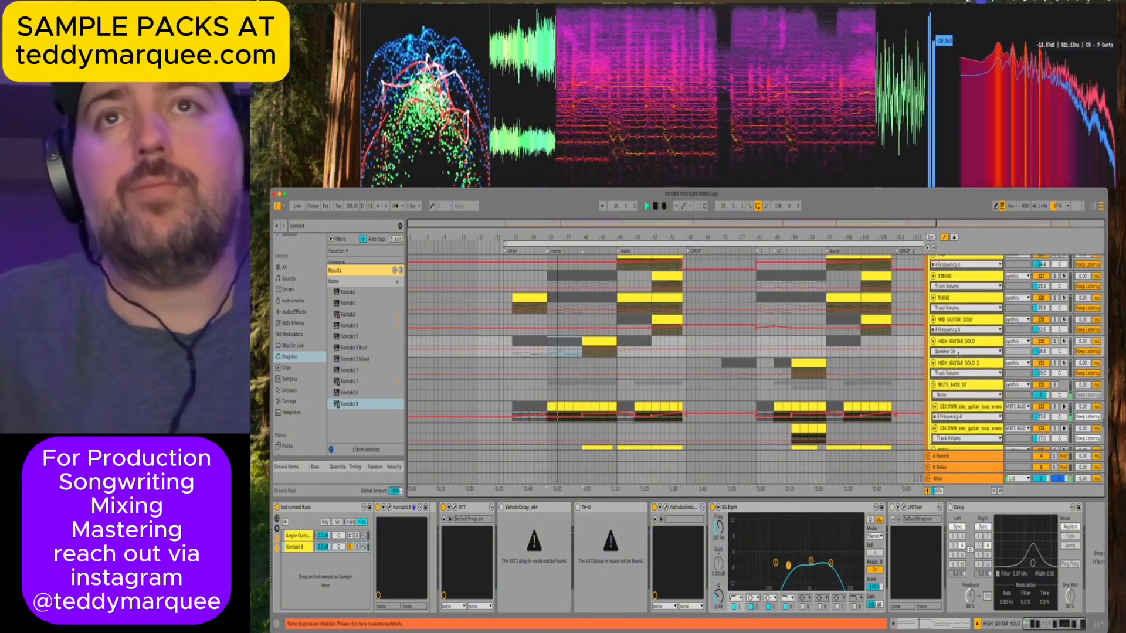
pyautogui.scroll(2, 958, 354)
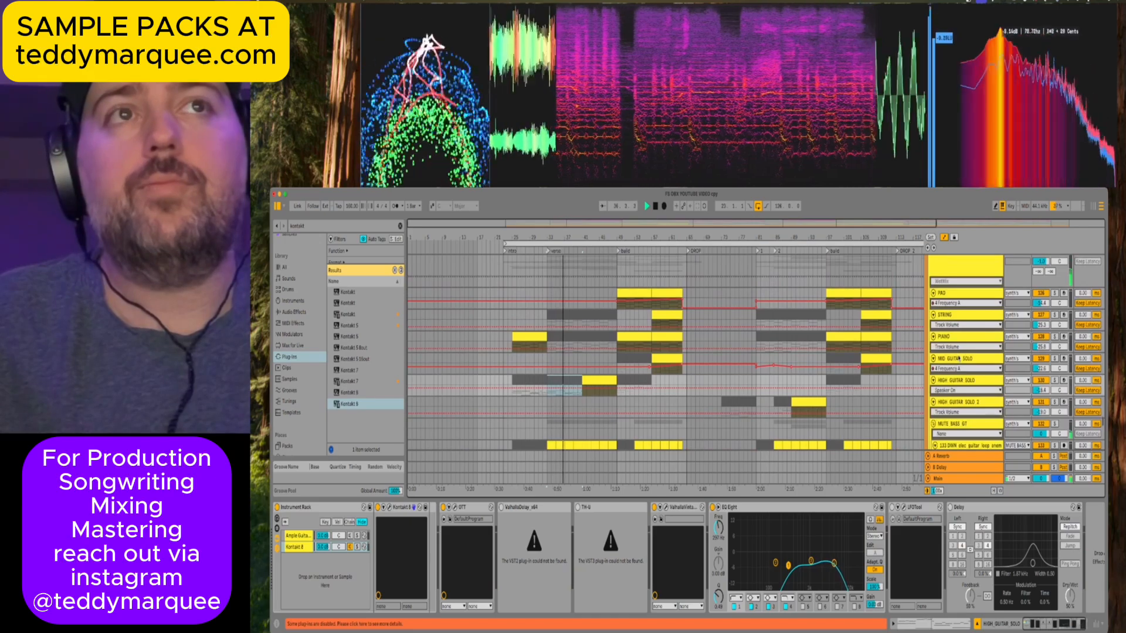
pyautogui.click(954, 338)
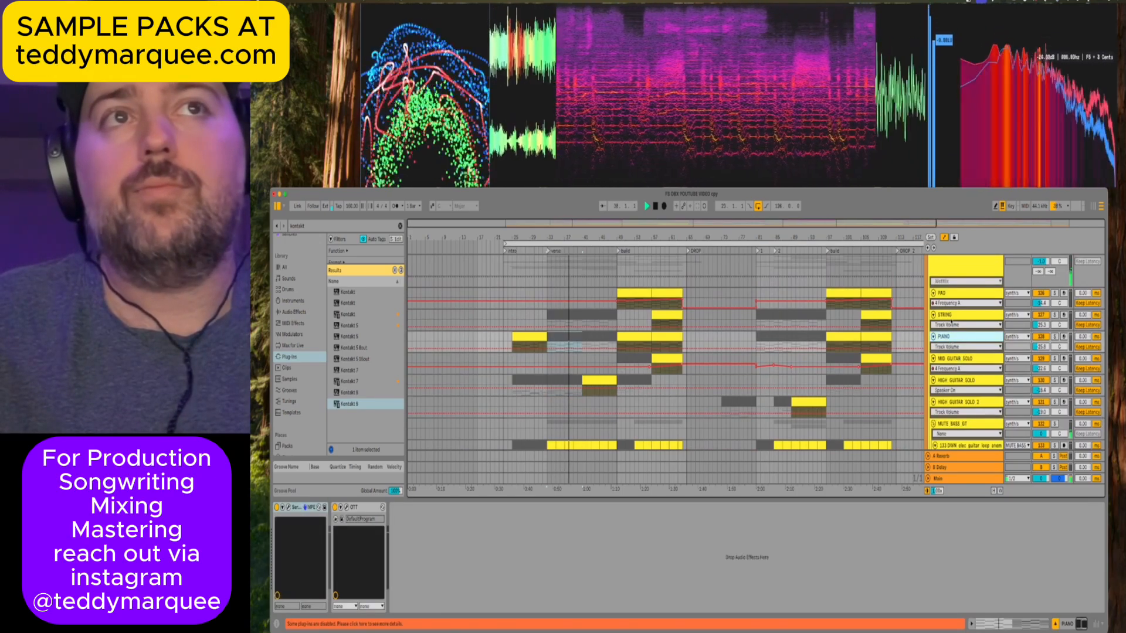
pyautogui.click(951, 315)
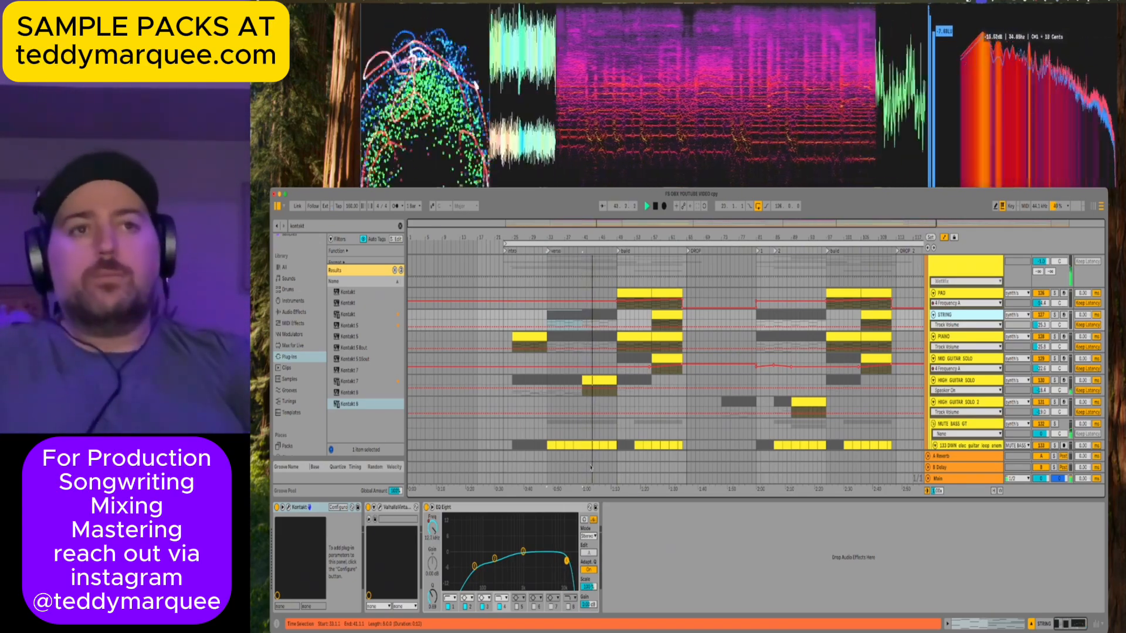
# Compare the device chains of the mid guitar solo and high guitar solo tracks while the verse plays.
pyautogui.click(570, 362)
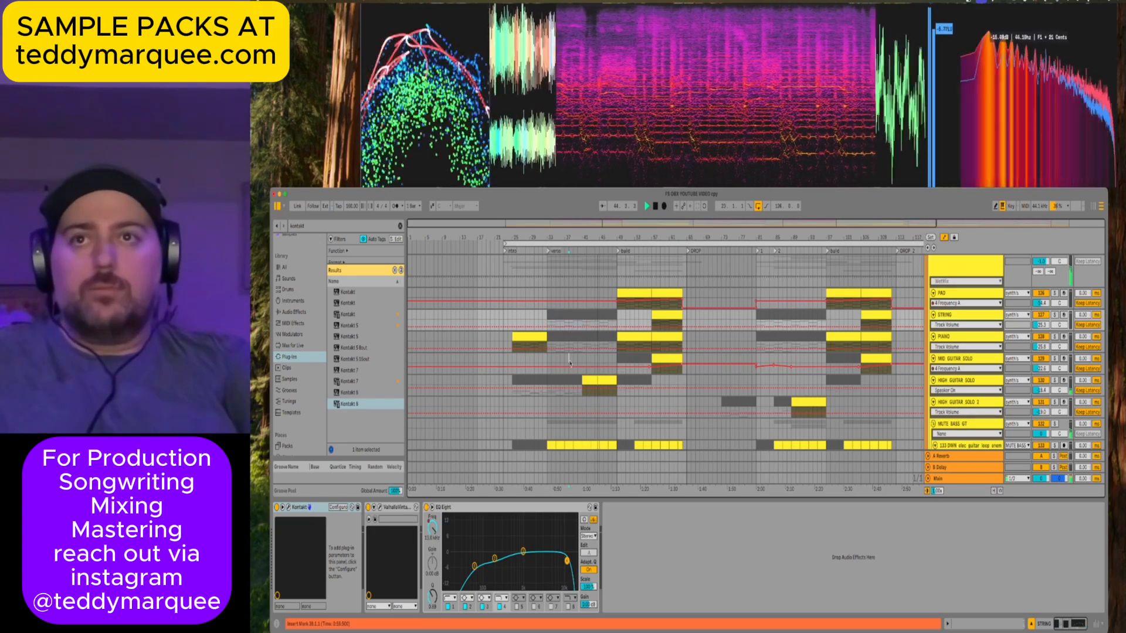
pyautogui.click(570, 362)
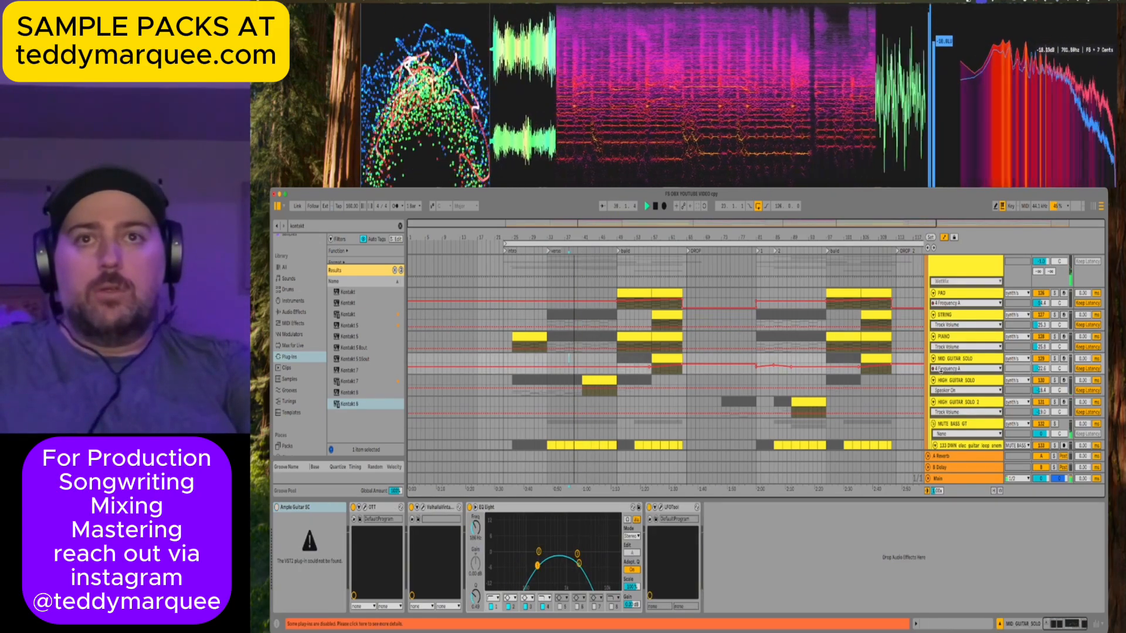
pyautogui.click(960, 381)
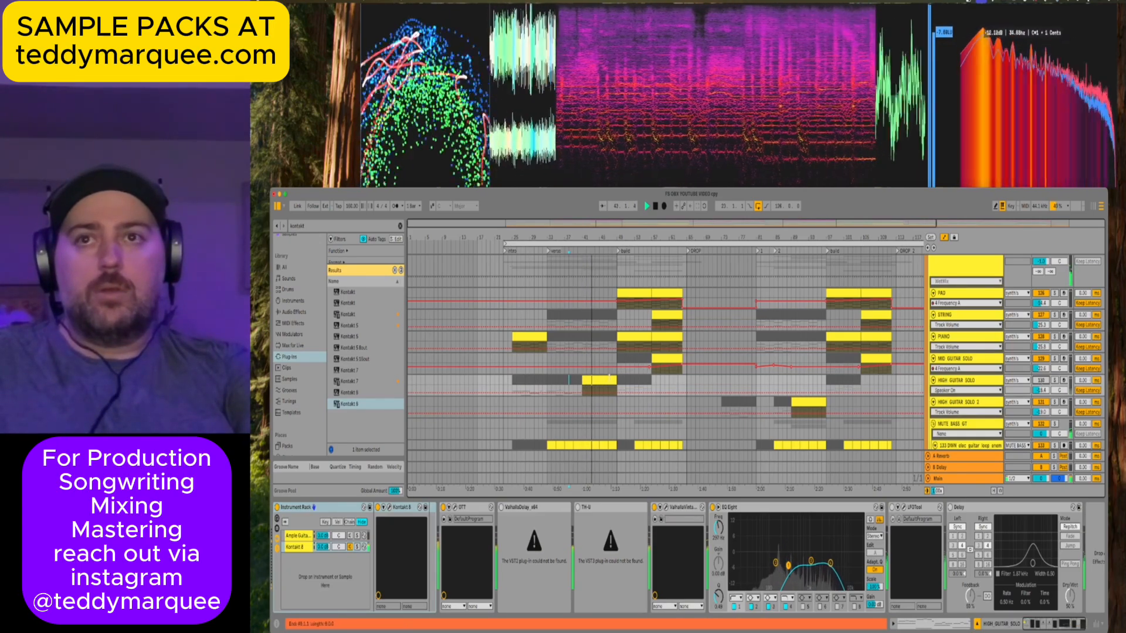
pyautogui.click(614, 362)
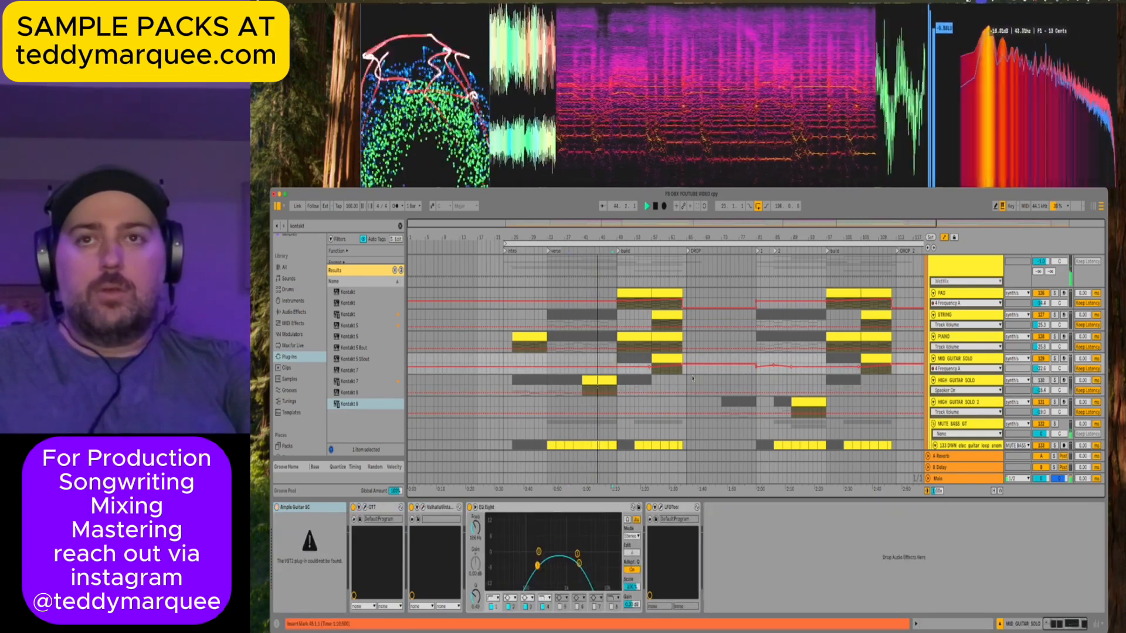
# Play the high guitar solo 2 clip in the second verse and show its track's devices.
pyautogui.click(735, 400)
pyautogui.press('super+alt+l')
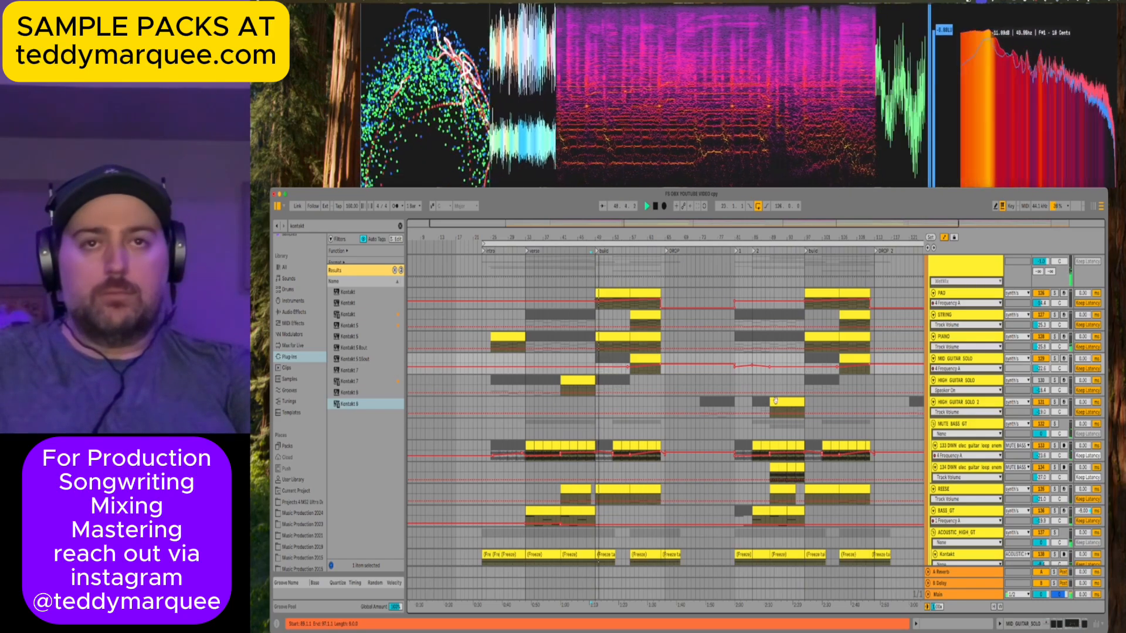
pyautogui.click(764, 385)
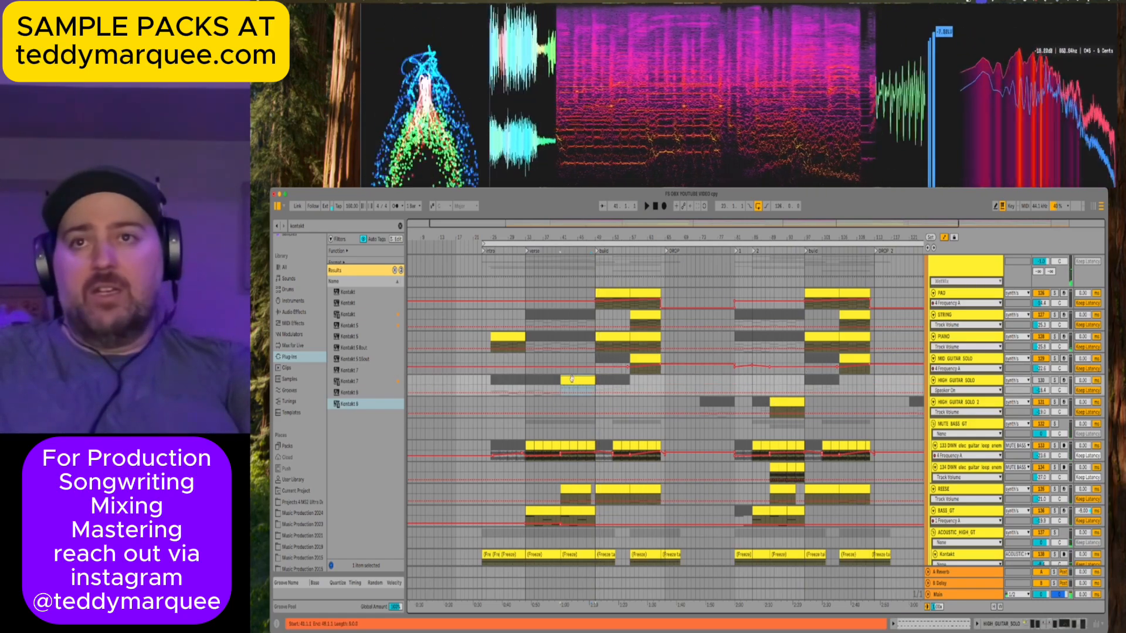
pyautogui.click(770, 404)
pyautogui.press('space')
pyautogui.doubleClick(940, 403)
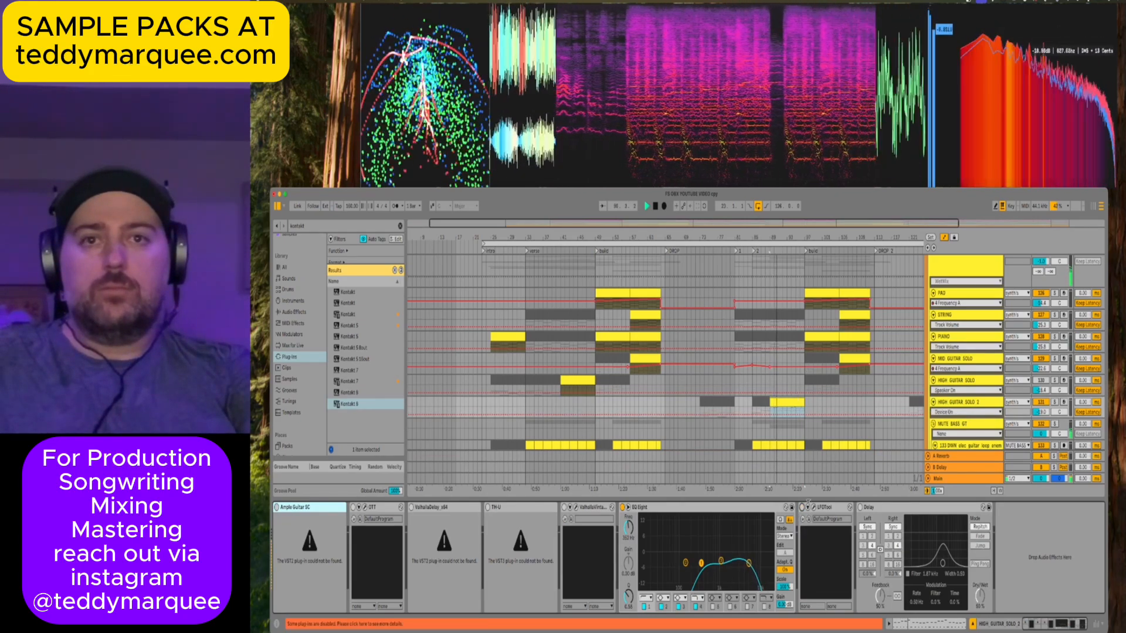
# Try the high guitar solo 2 clip on the high guitar solo track and return it to its own track.
pyautogui.moveTo(779, 402); pyautogui.dragTo(780, 380)
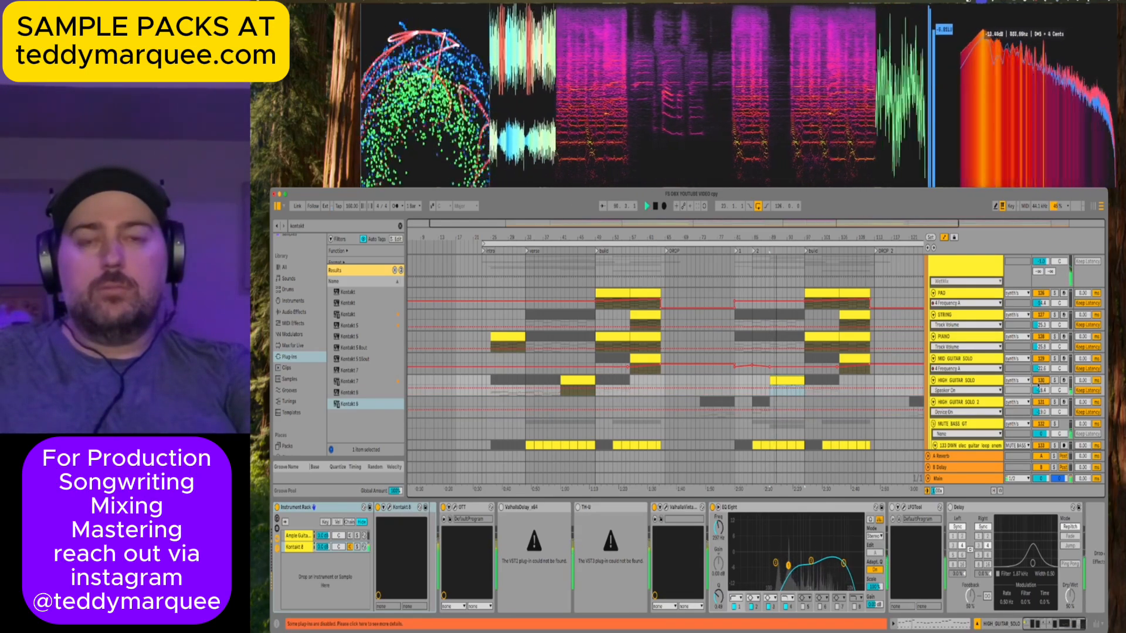
pyautogui.click(787, 405)
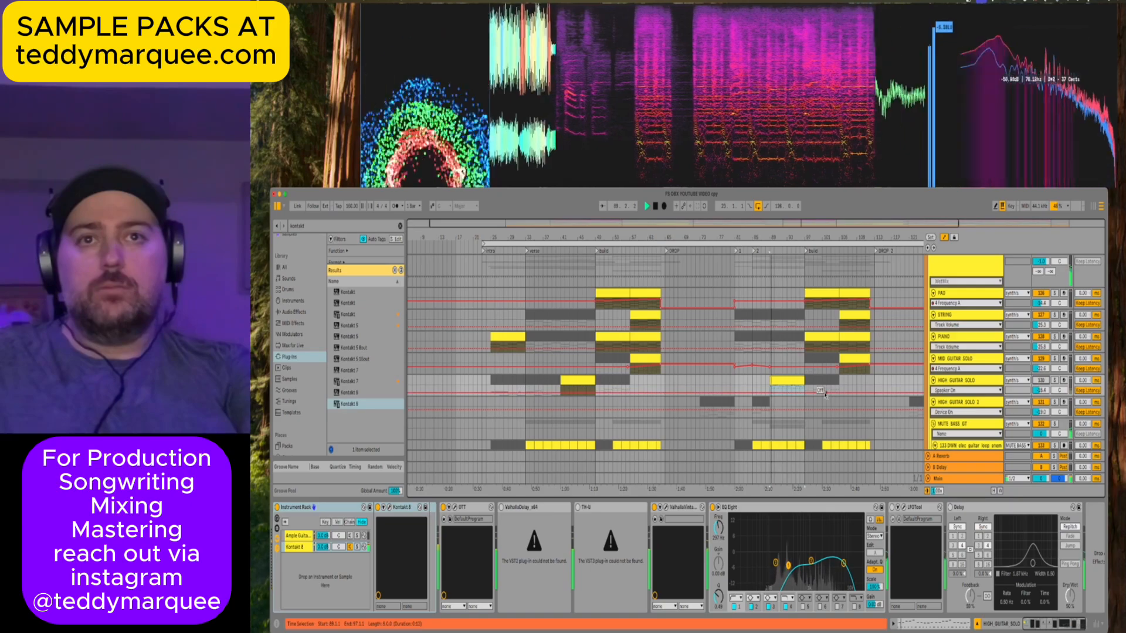
pyautogui.click(786, 402)
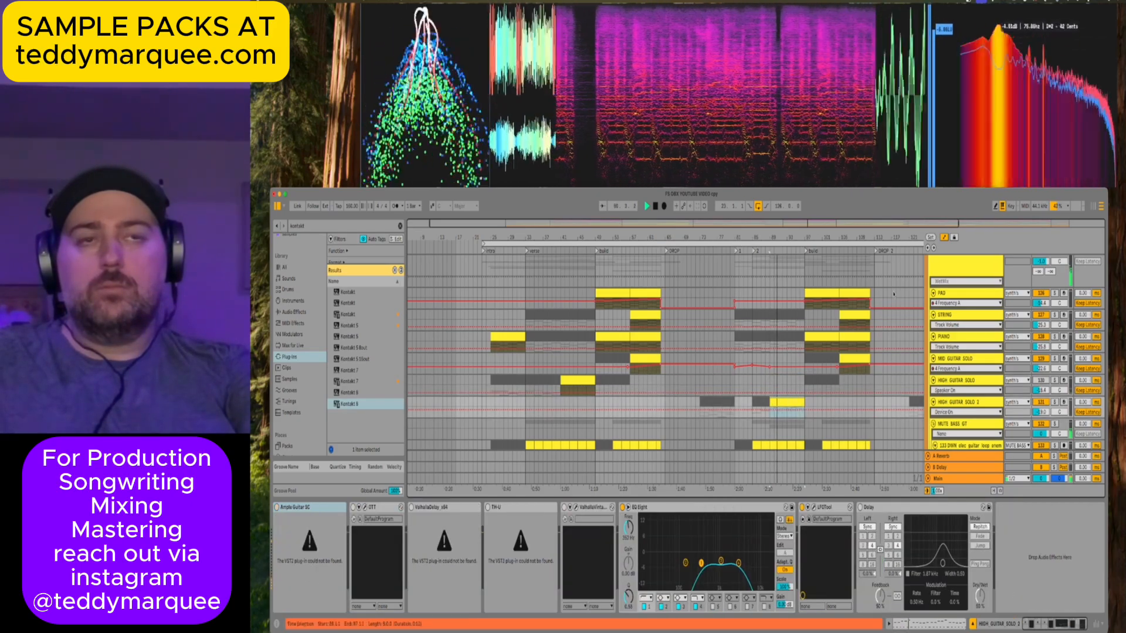
pyautogui.click(801, 378)
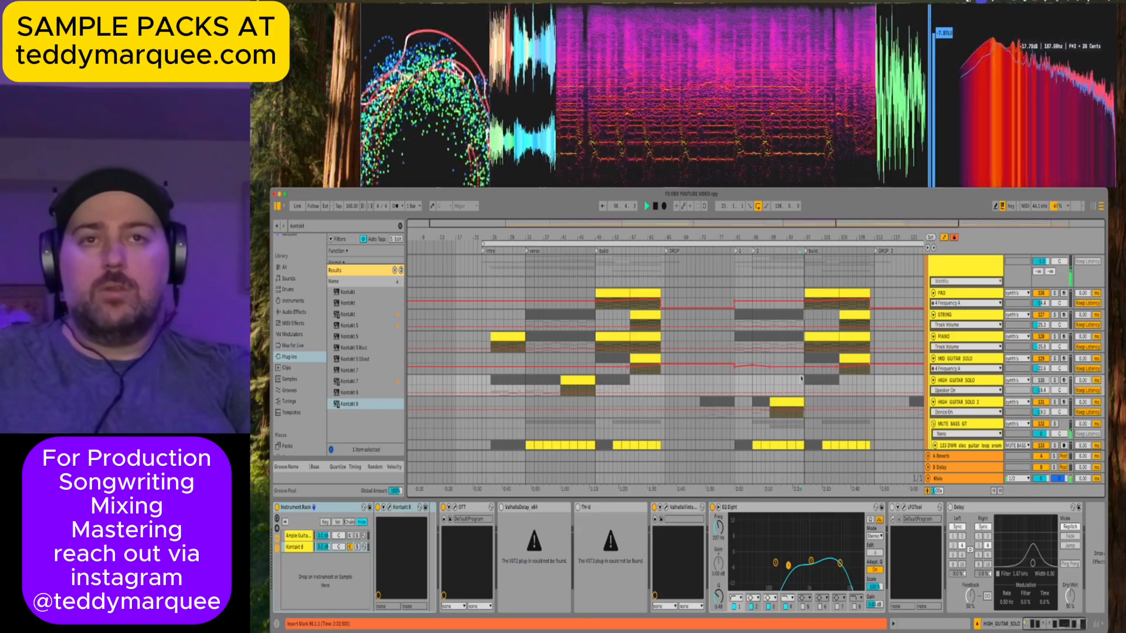
# Play the build from the first pad clip, including the string entrance, and stop playback.
pyautogui.click(606, 291)
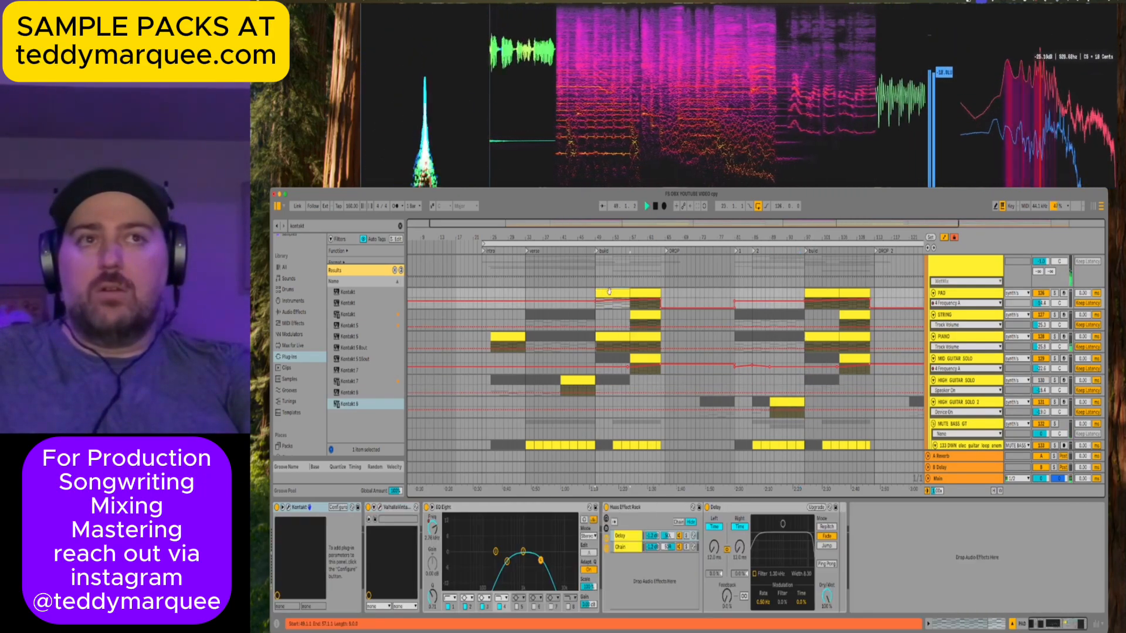
pyautogui.press('space')
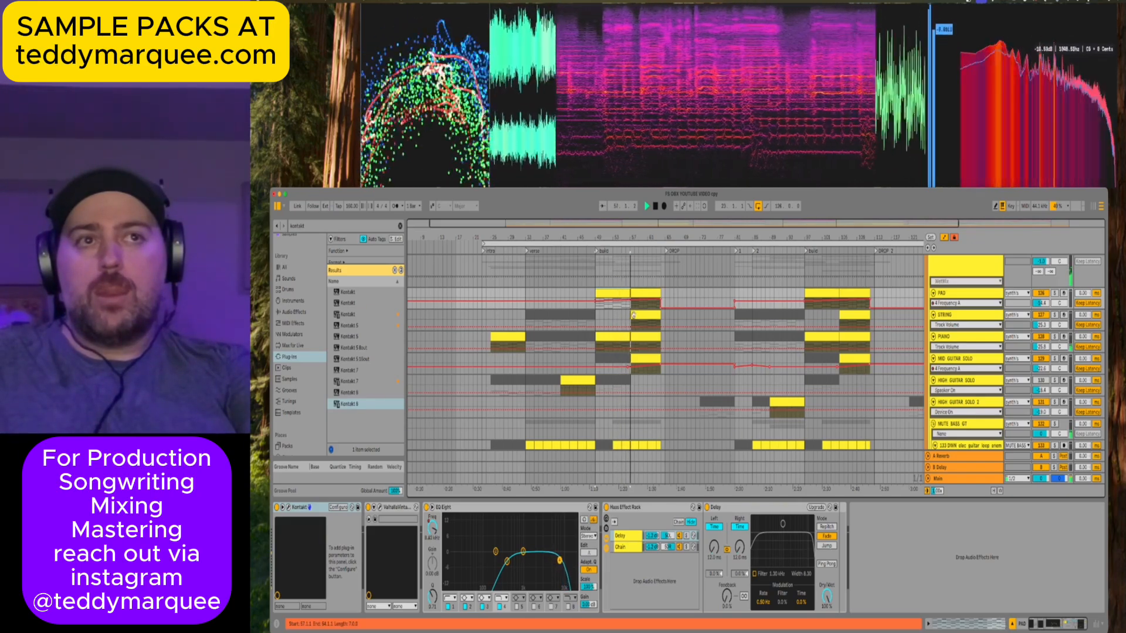
pyautogui.press('space')
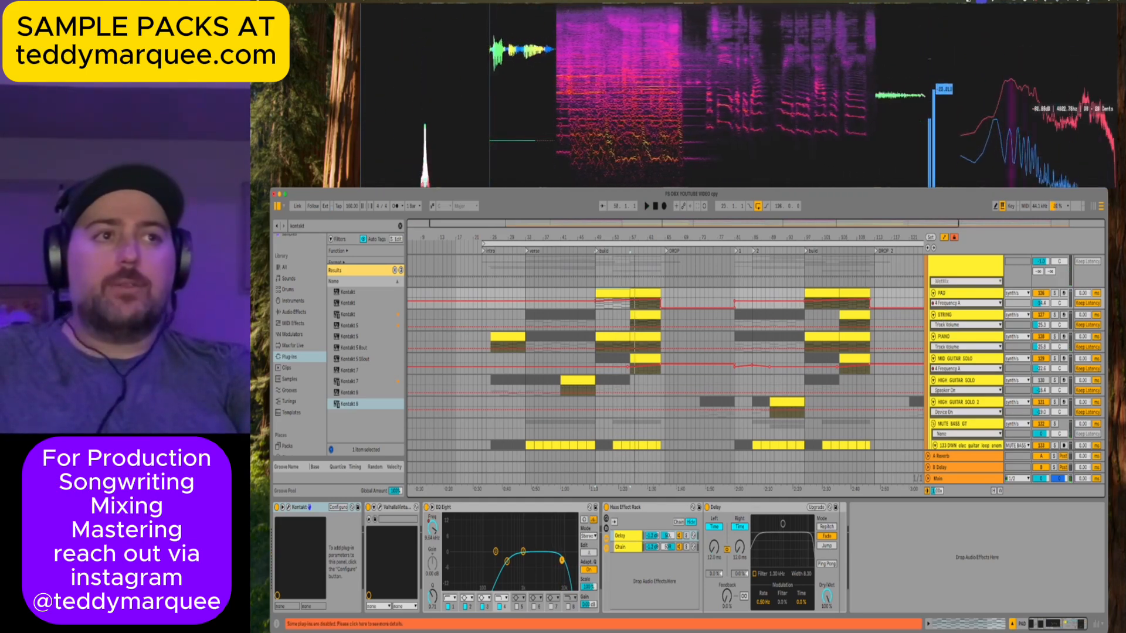
# Switch to Spotify to play All Of My Heart, and return to Ableton Live to play the string clip in the build.
pyautogui.press('super+Tab')
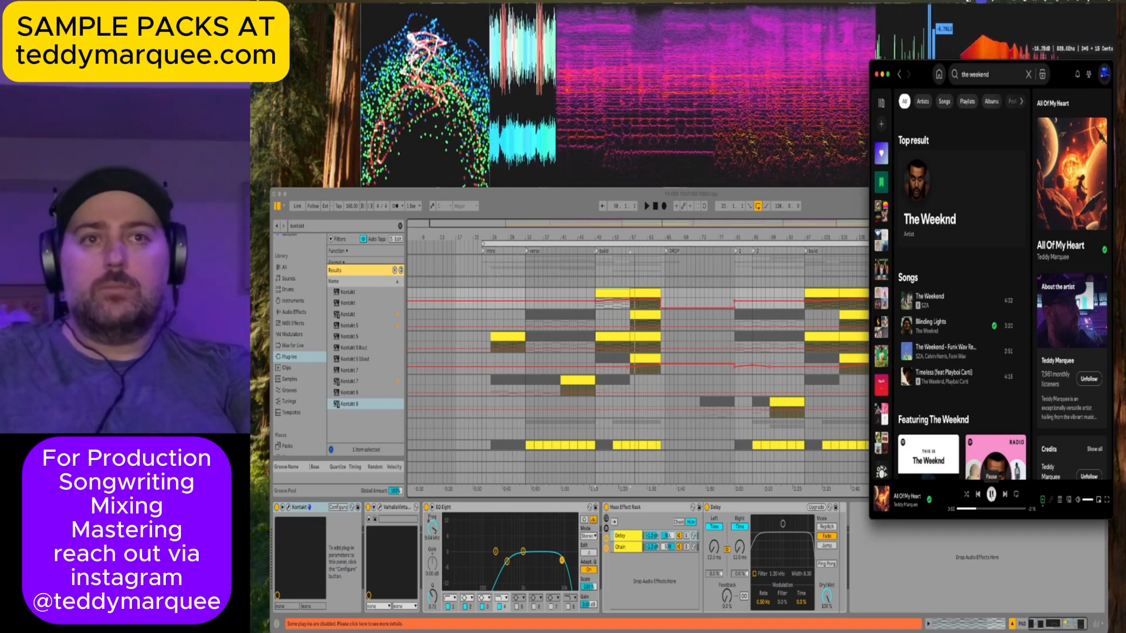
pyautogui.click(643, 317)
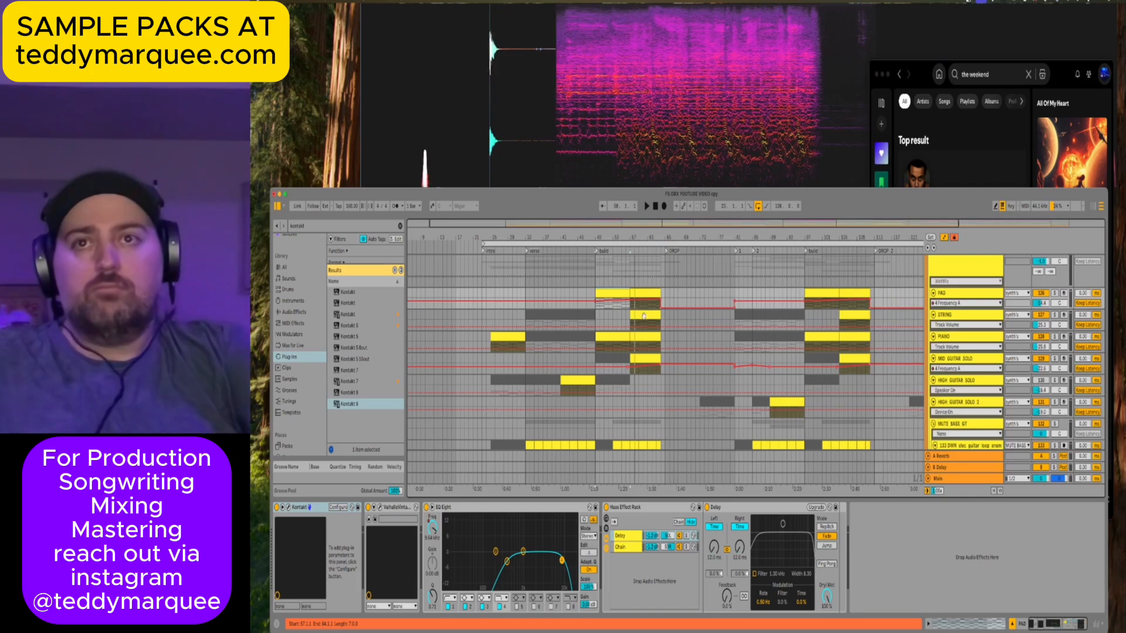
pyautogui.click(643, 316)
pyautogui.press('space')
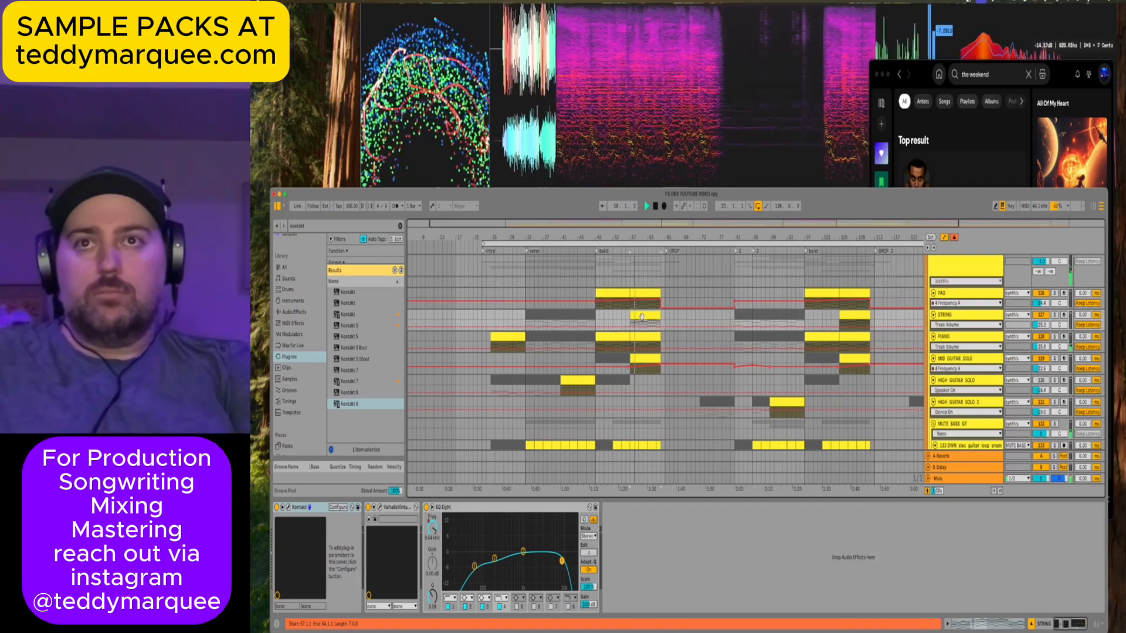
# Restart playback at the first pad clip in the build and hide the device view to show more tracks.
pyautogui.click(603, 292)
pyautogui.press('space')
pyautogui.press('space')
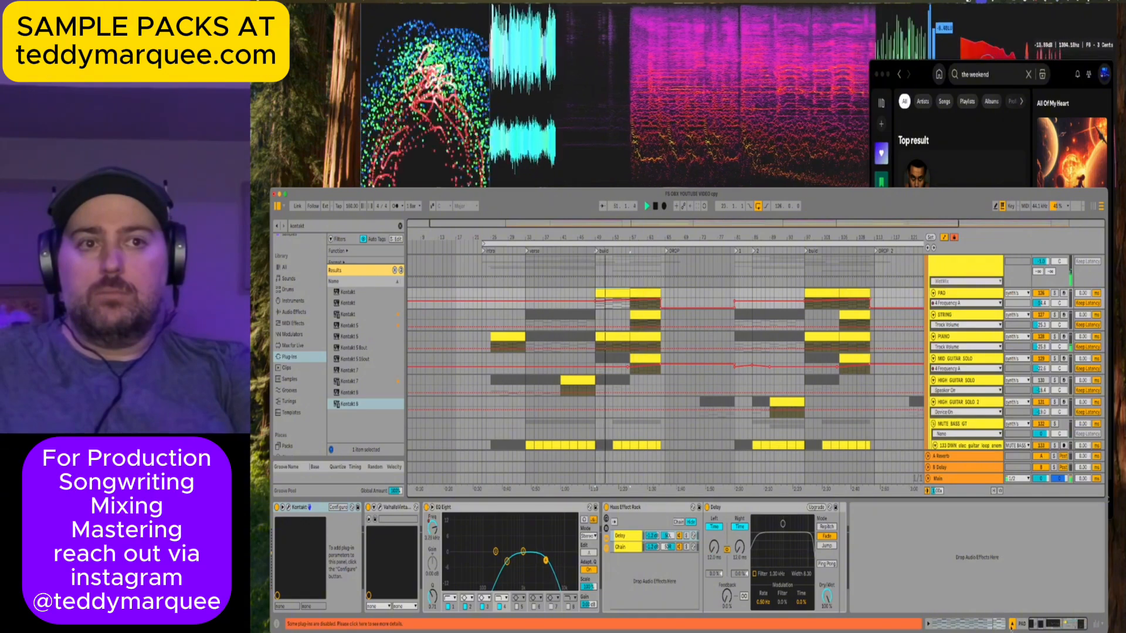
pyautogui.press('super+alt+l')
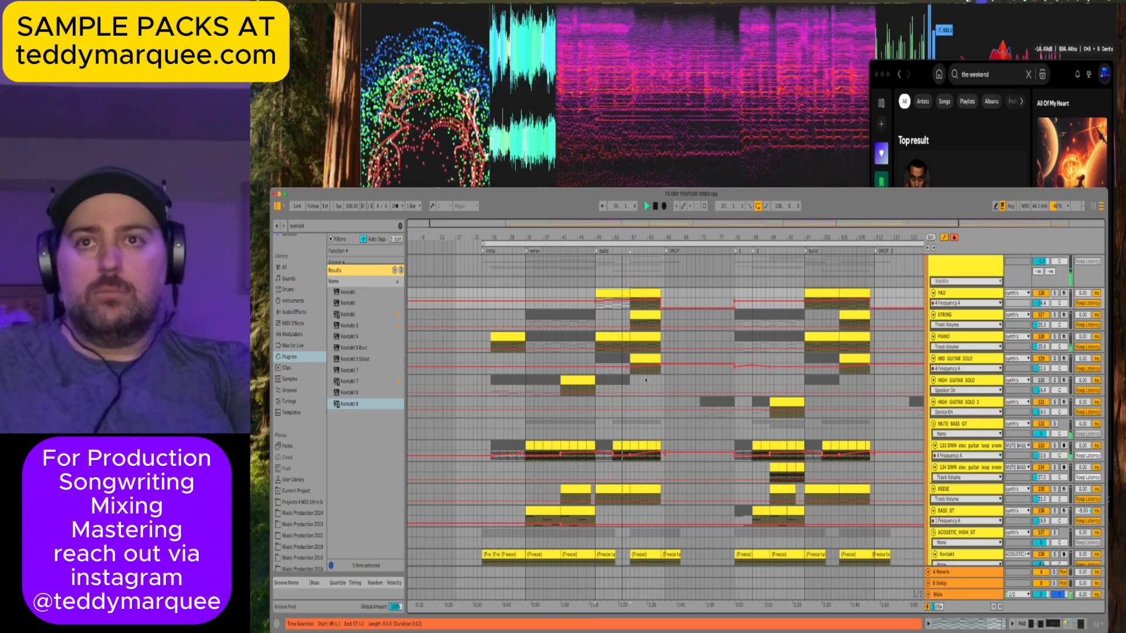
# Solo the Ambience Pluck track while the build plays.
pyautogui.scroll(-2, 642, 378)
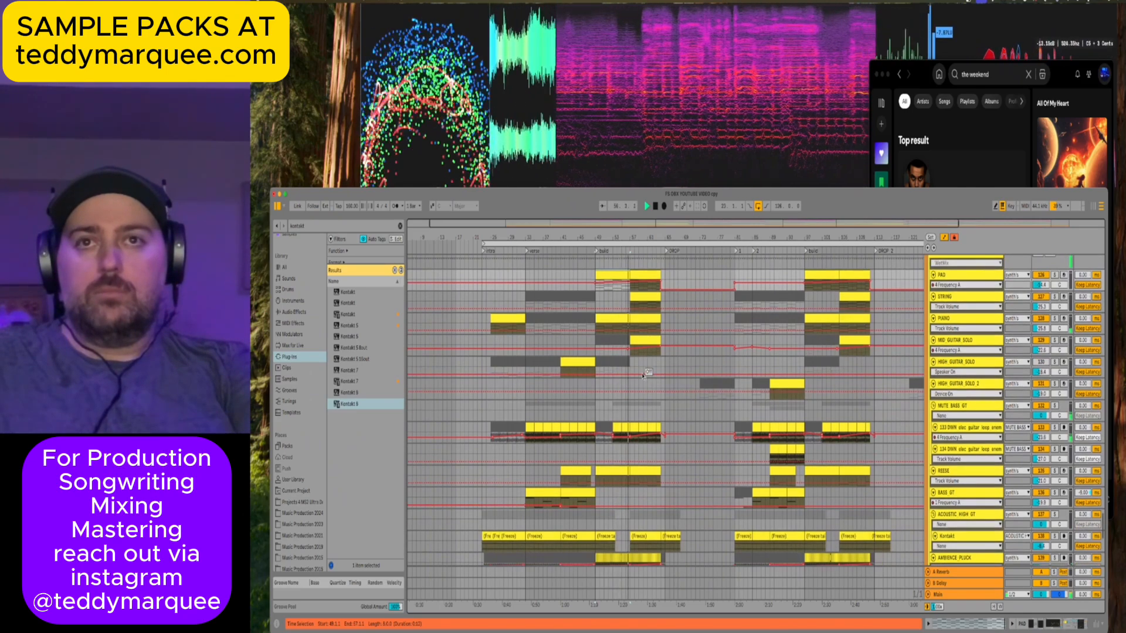
pyautogui.scroll(-5, 643, 376)
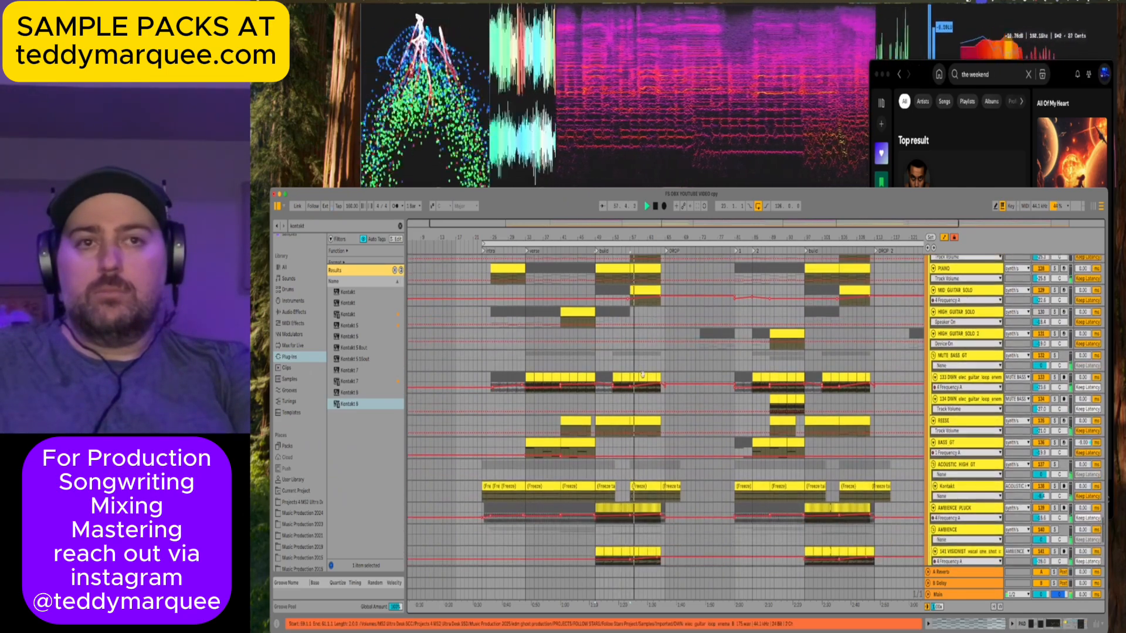
pyautogui.click(1055, 508)
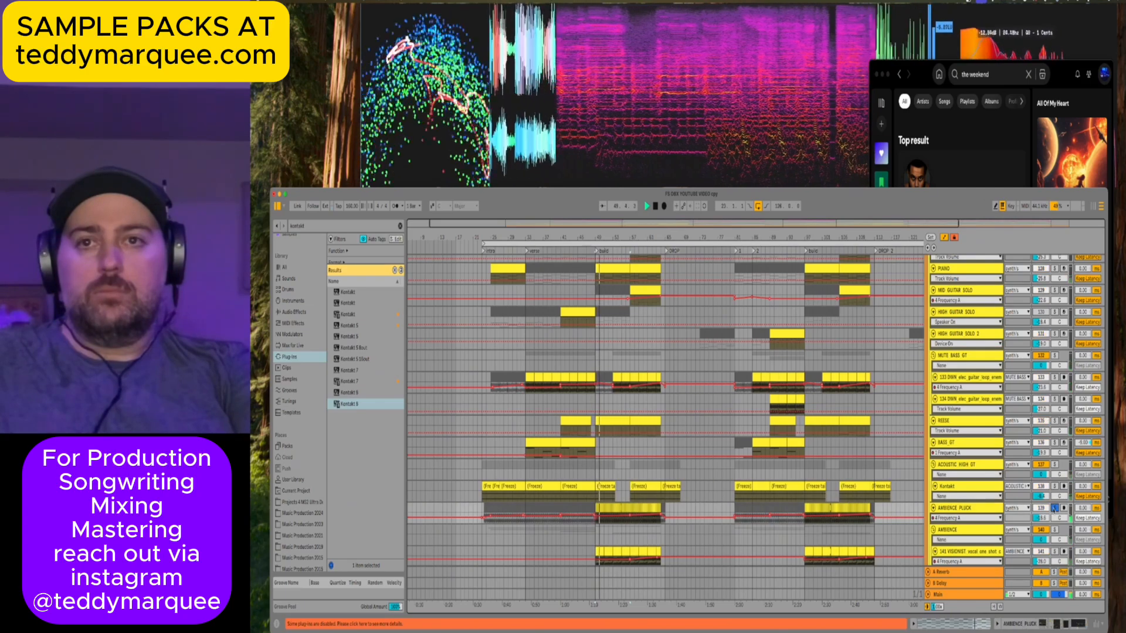
# Show the Ambience Pluck track's device chain and select the first section of the build in the arrangement.
pyautogui.scroll(-6, 1054, 508)
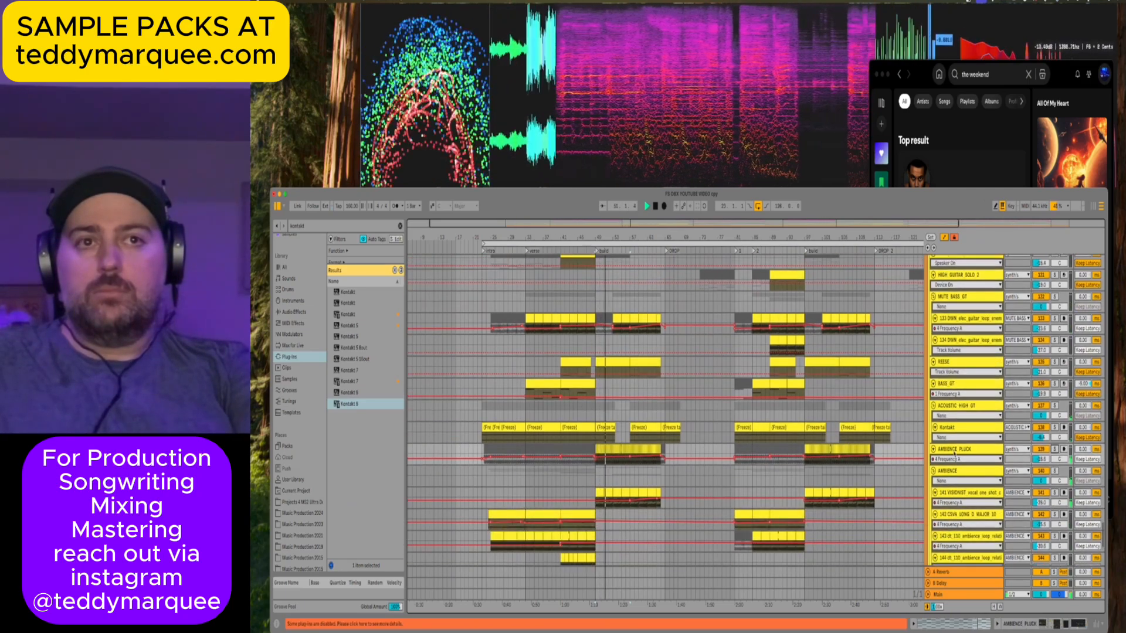
pyautogui.doubleClick(969, 451)
pyautogui.scroll(-6, 949, 414)
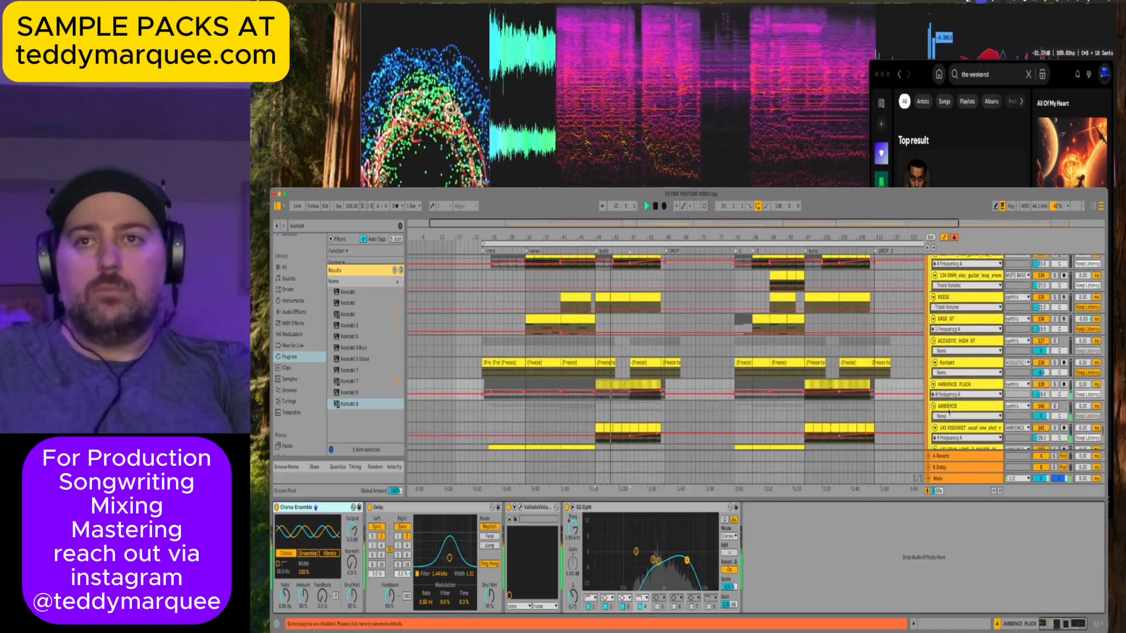
pyautogui.click(603, 277)
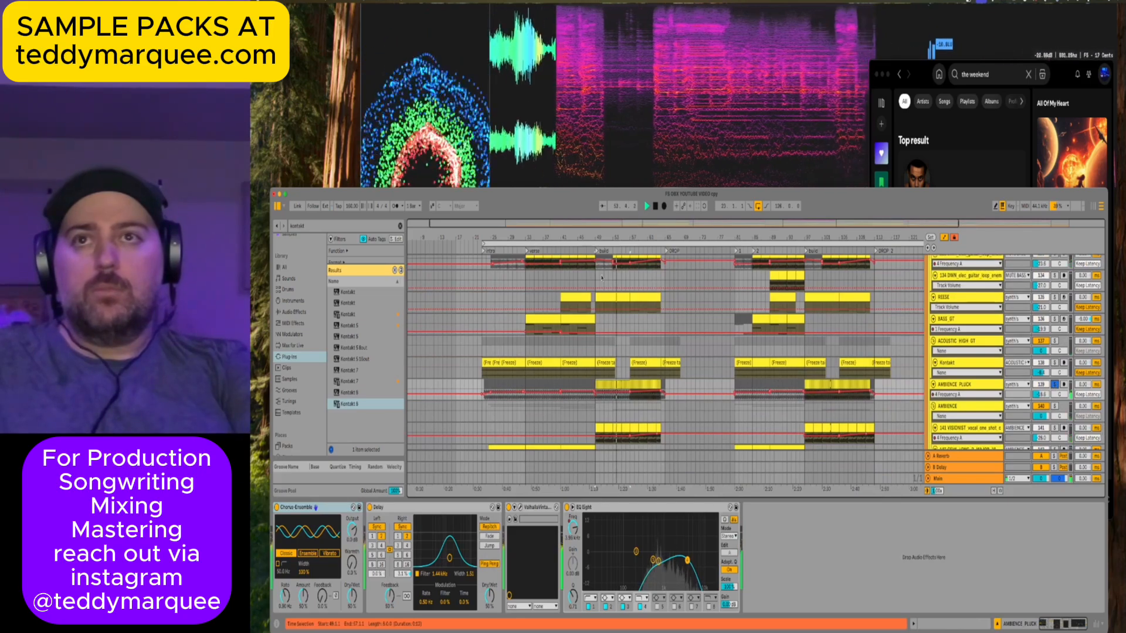
# Audition the vocal one-shot track and the atmosphere track on their own in the build section.
pyautogui.scroll(5, 602, 278)
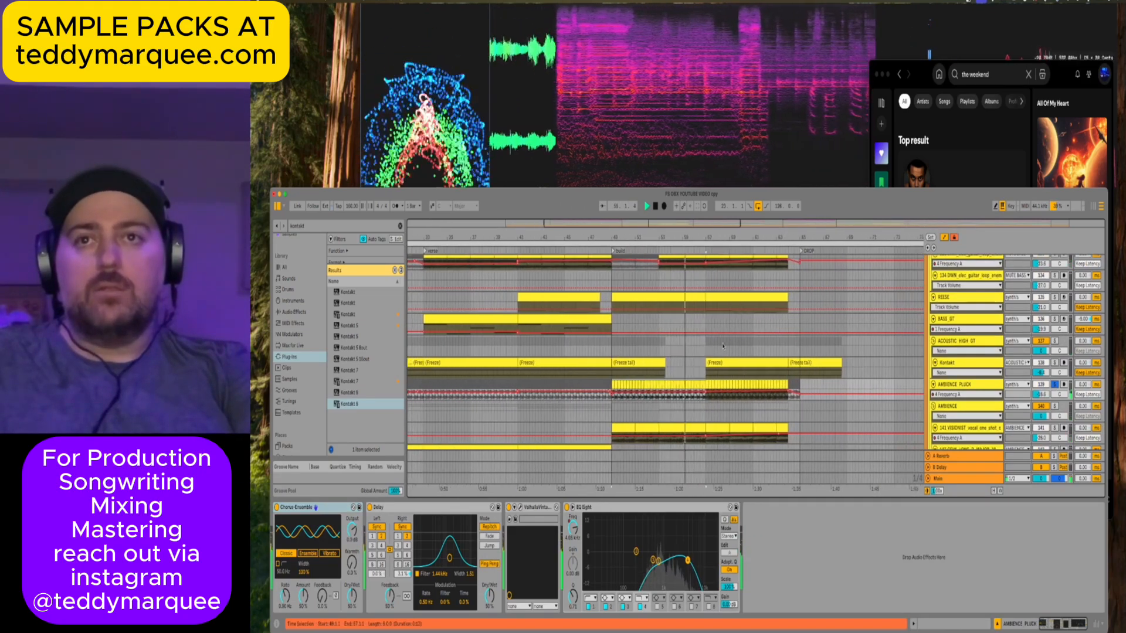
pyautogui.scroll(-2, 723, 346)
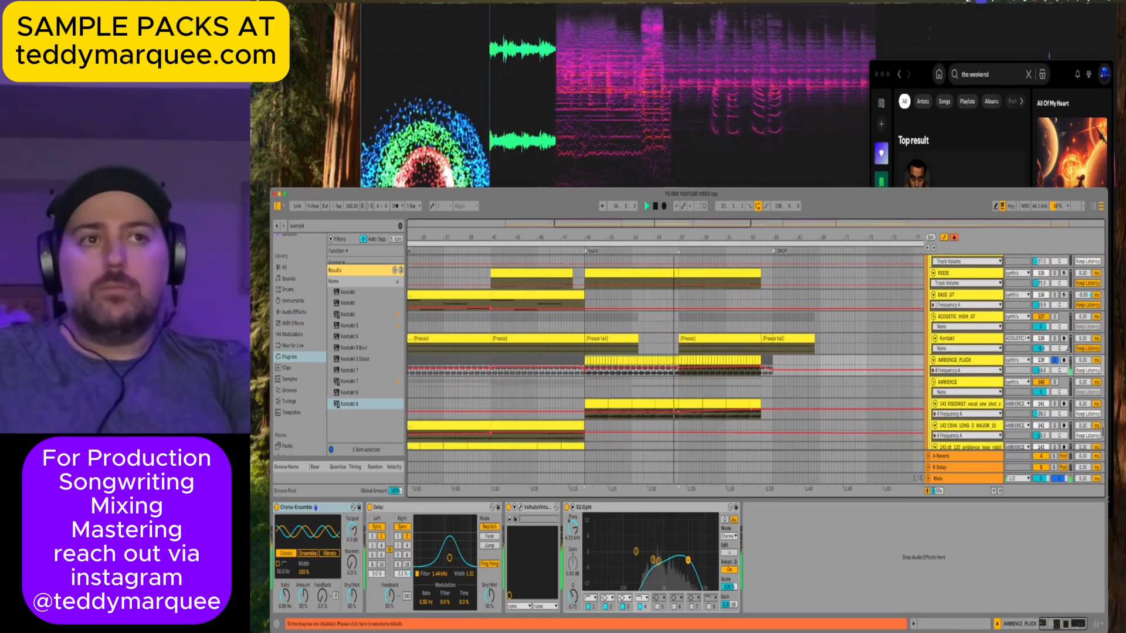
pyautogui.scroll(-1, 1058, 375)
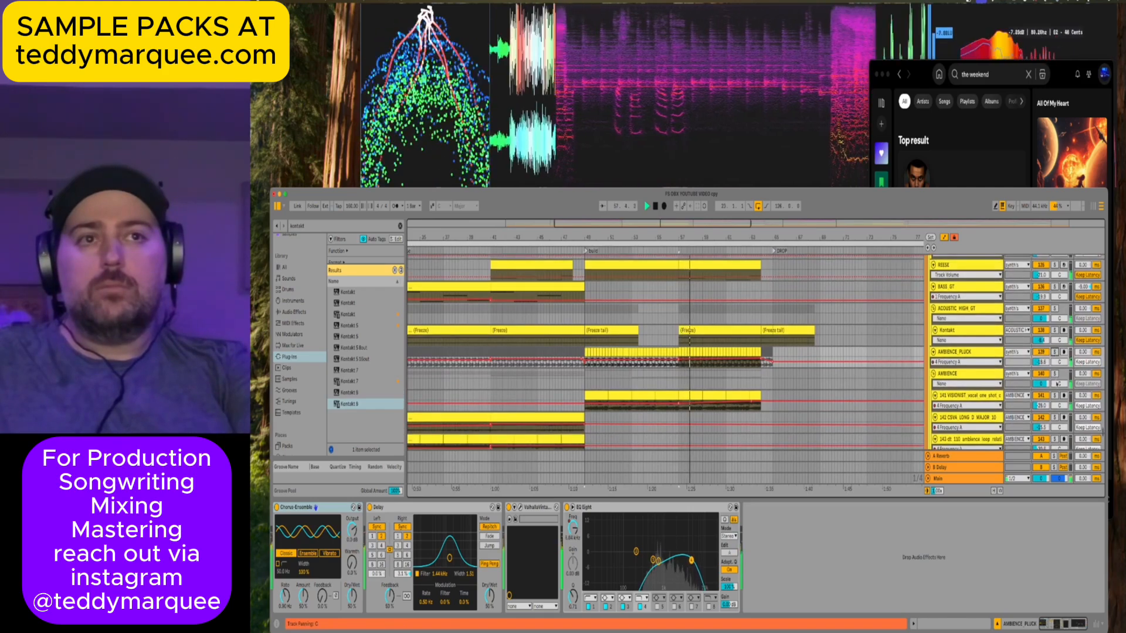
pyautogui.click(1054, 396)
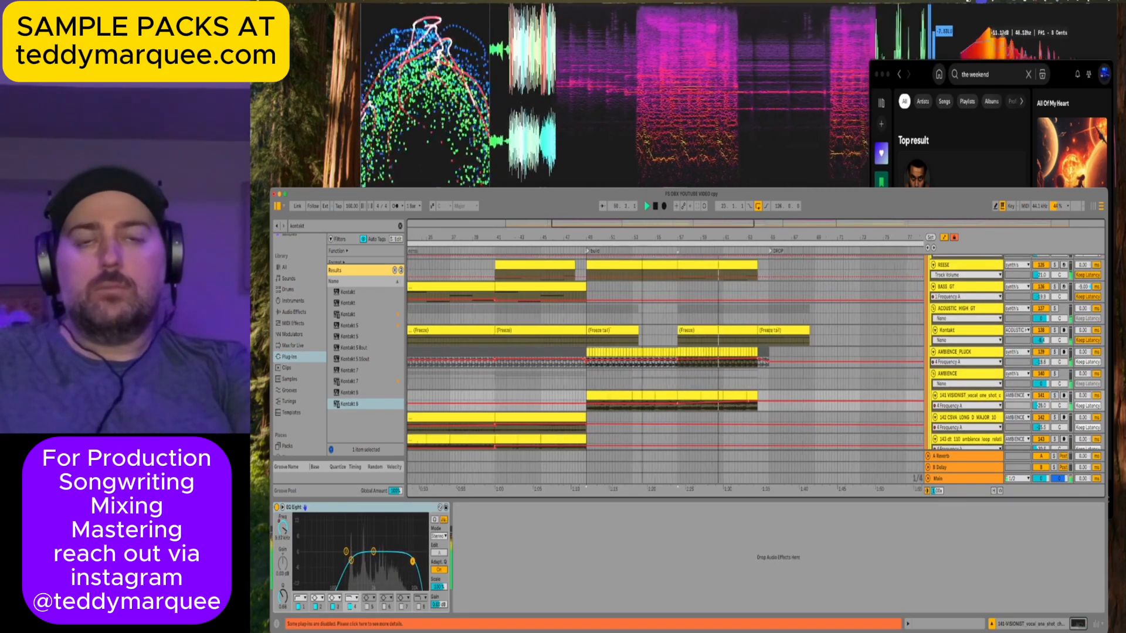
pyautogui.scroll(-10, 1011, 391)
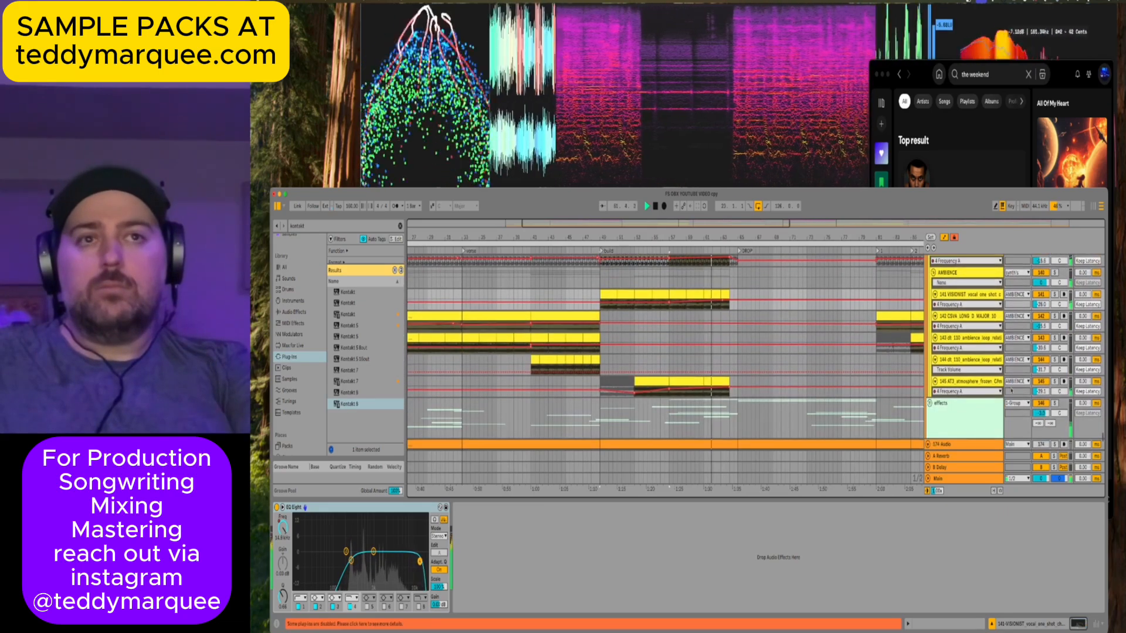
pyautogui.click(633, 388)
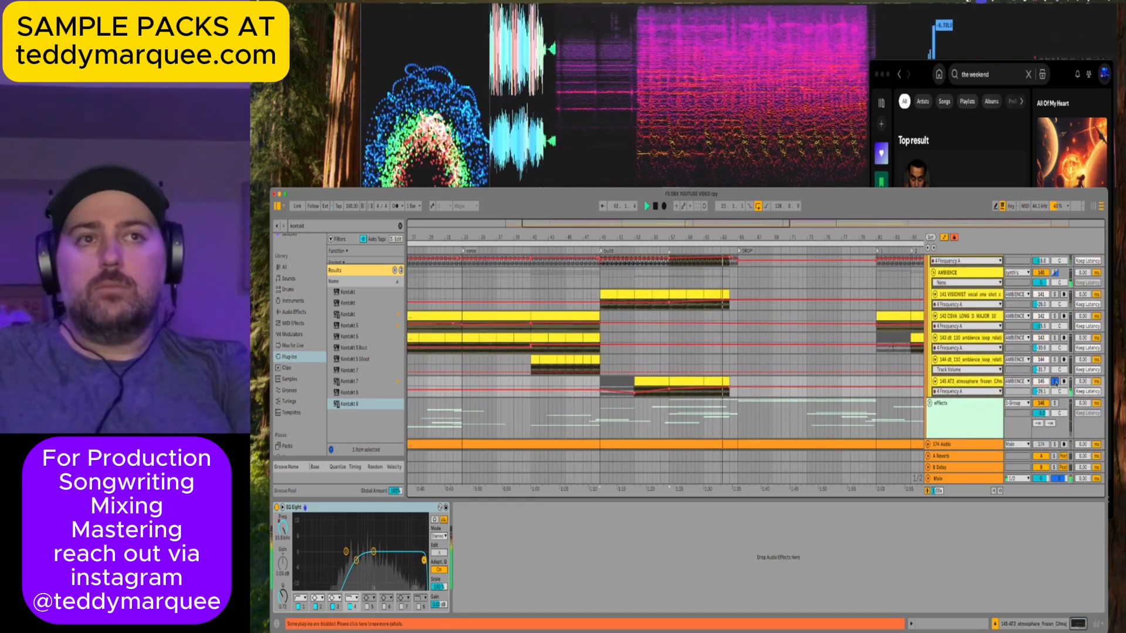
# Select the REESE clip in the second half of the build and replay the build from its start.
pyautogui.scroll(10, 675, 340)
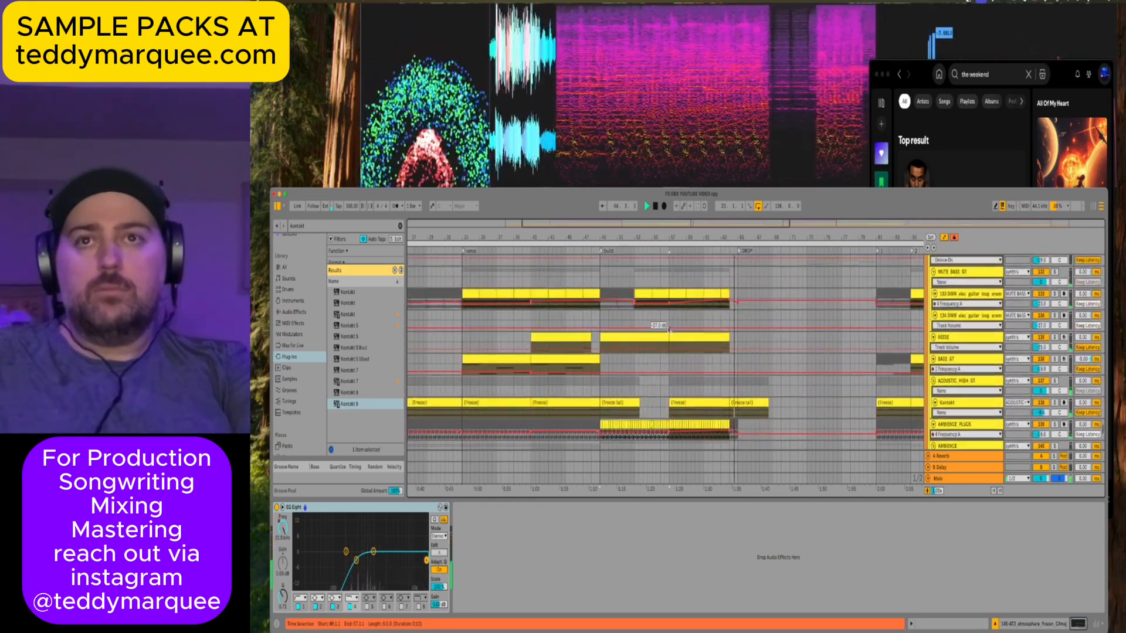
pyautogui.click(650, 336)
pyautogui.click(711, 334)
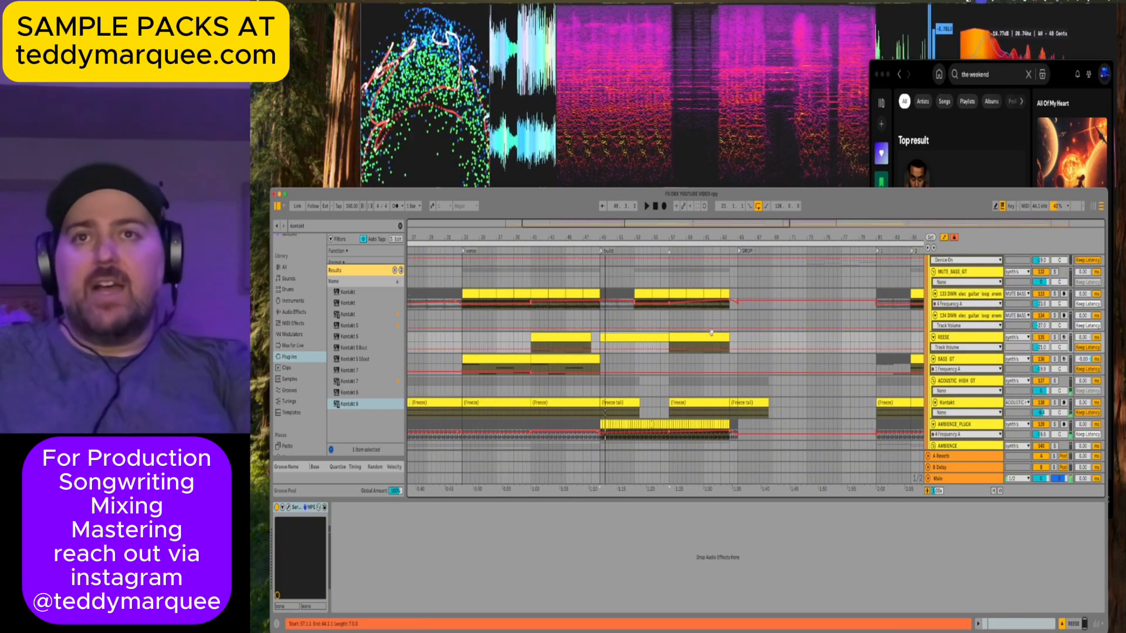
pyautogui.scroll(2, 832, 317)
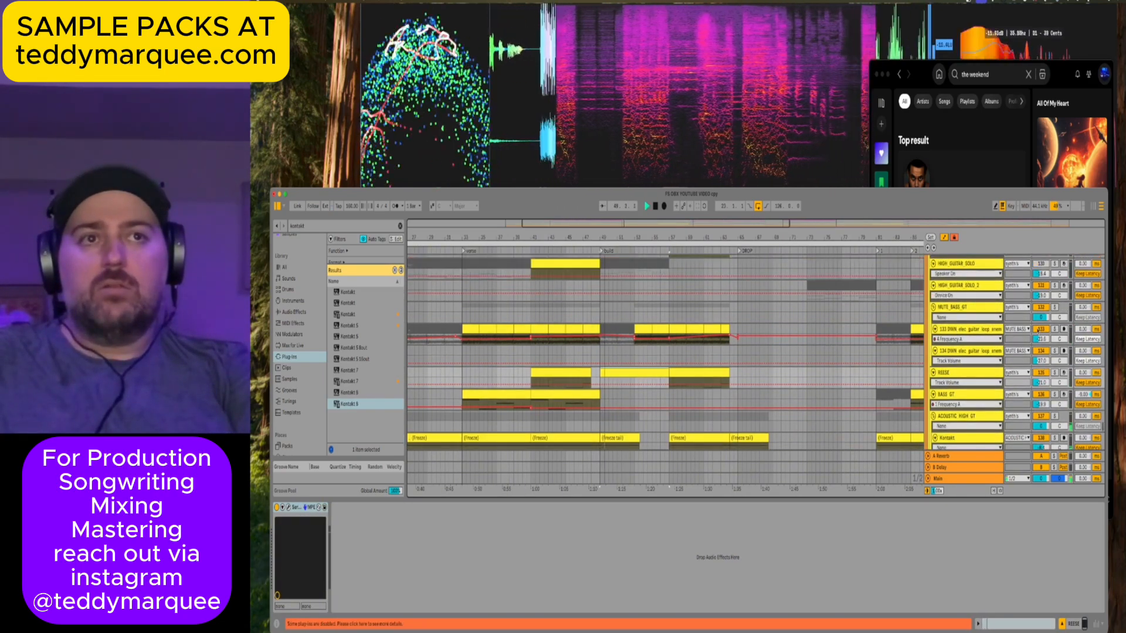
# Listen to the DWN elec guitar loop soloed in the build and select its clip entering at bar 53.
pyautogui.click(639, 338)
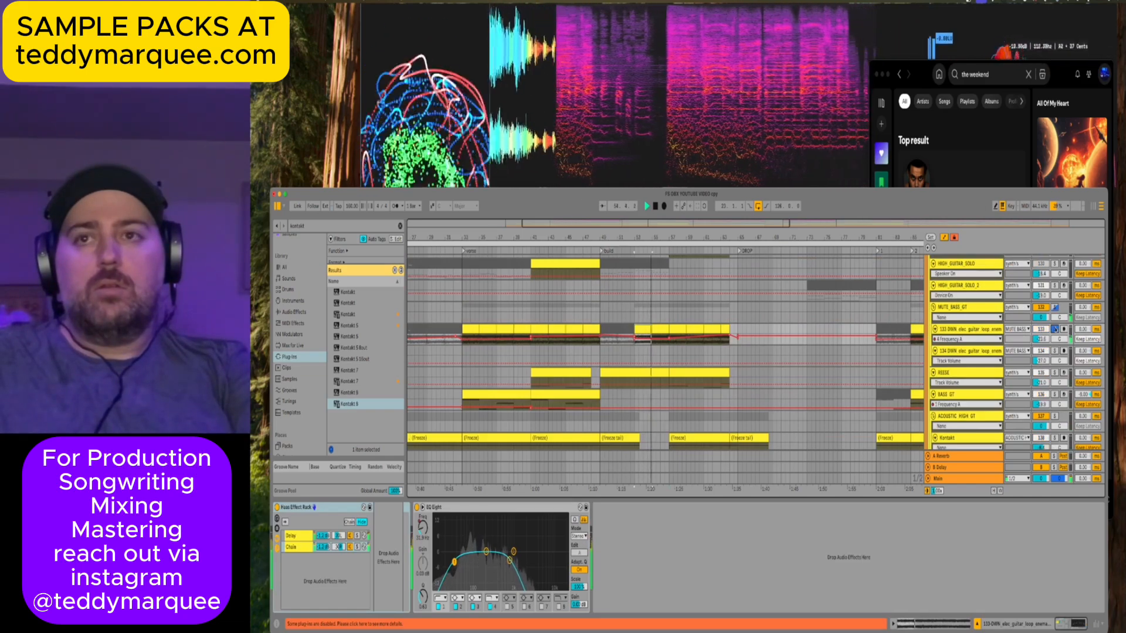
pyautogui.press('space')
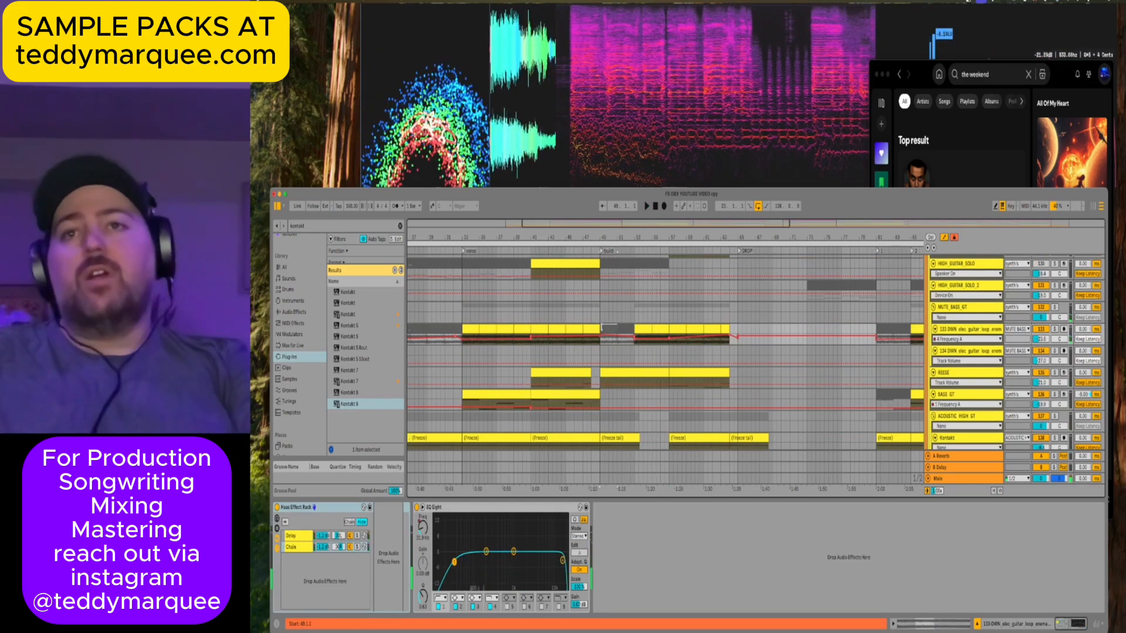
pyautogui.click(582, 309)
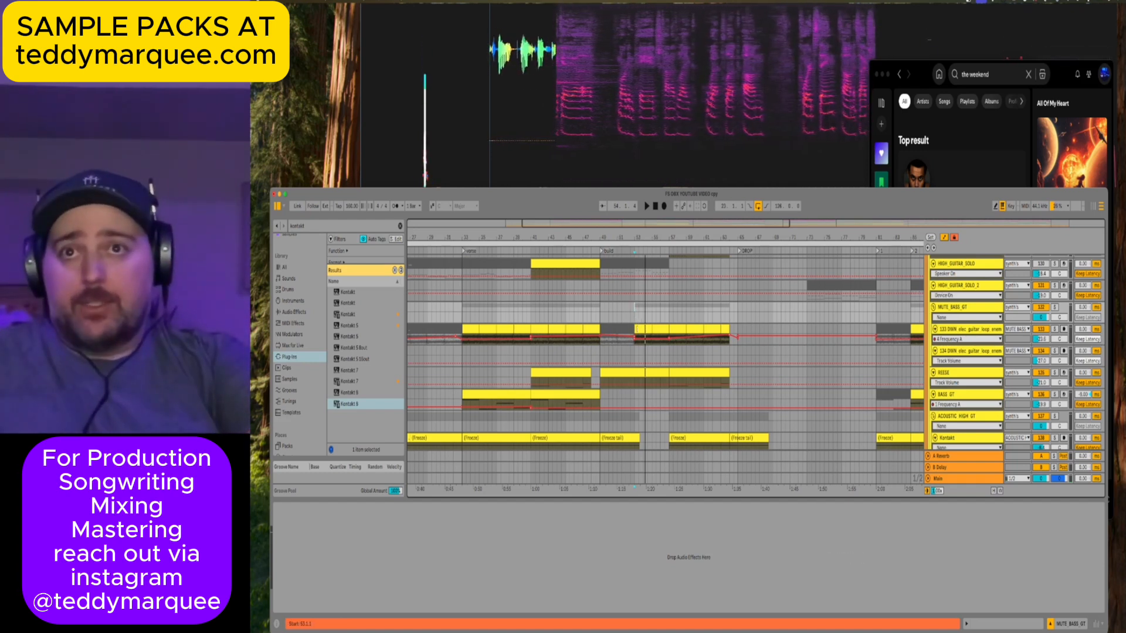
pyautogui.click(636, 329)
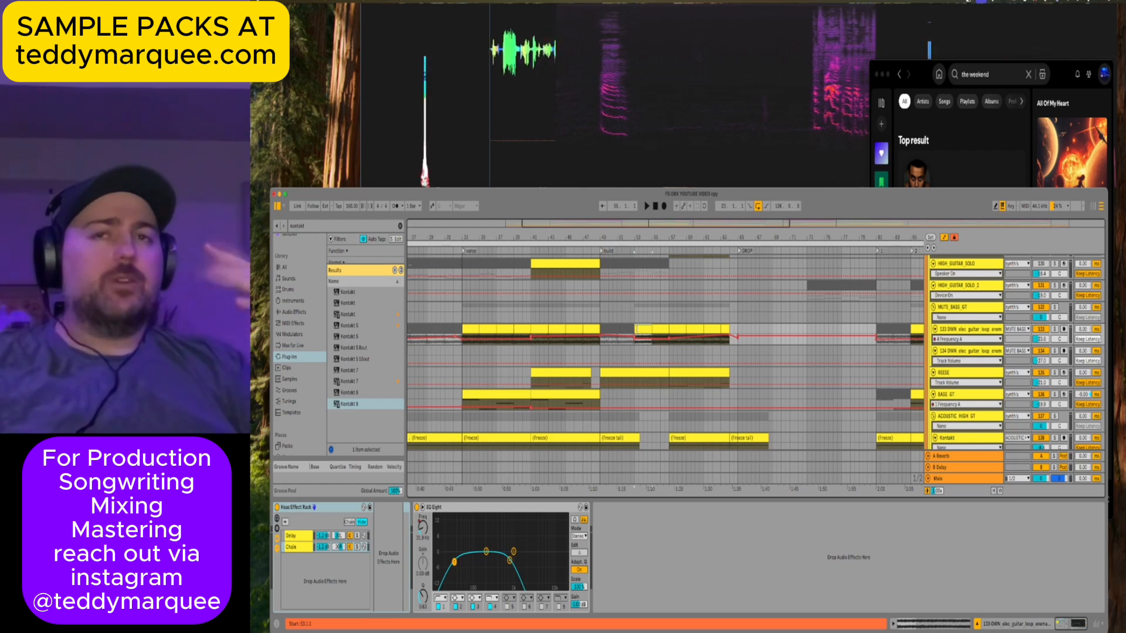
# Audition the vocal one-shot track and the AMBIENCE PLUCK track soloed from bar 53.
pyautogui.scroll(-5, 705, 351)
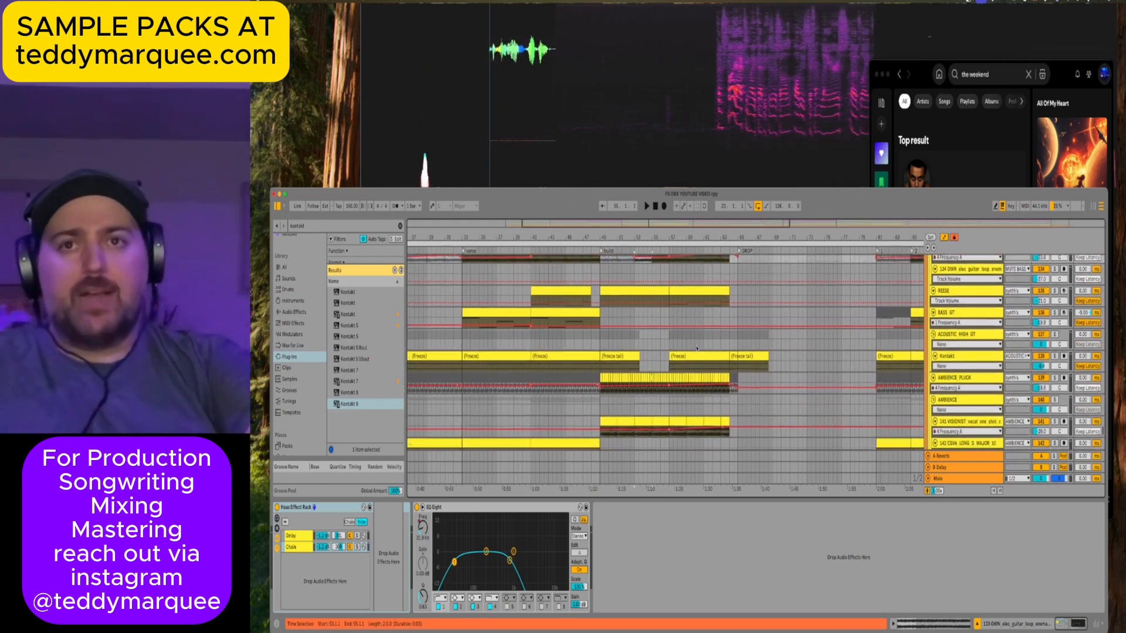
pyautogui.scroll(-1, 705, 350)
pyautogui.click(1055, 356)
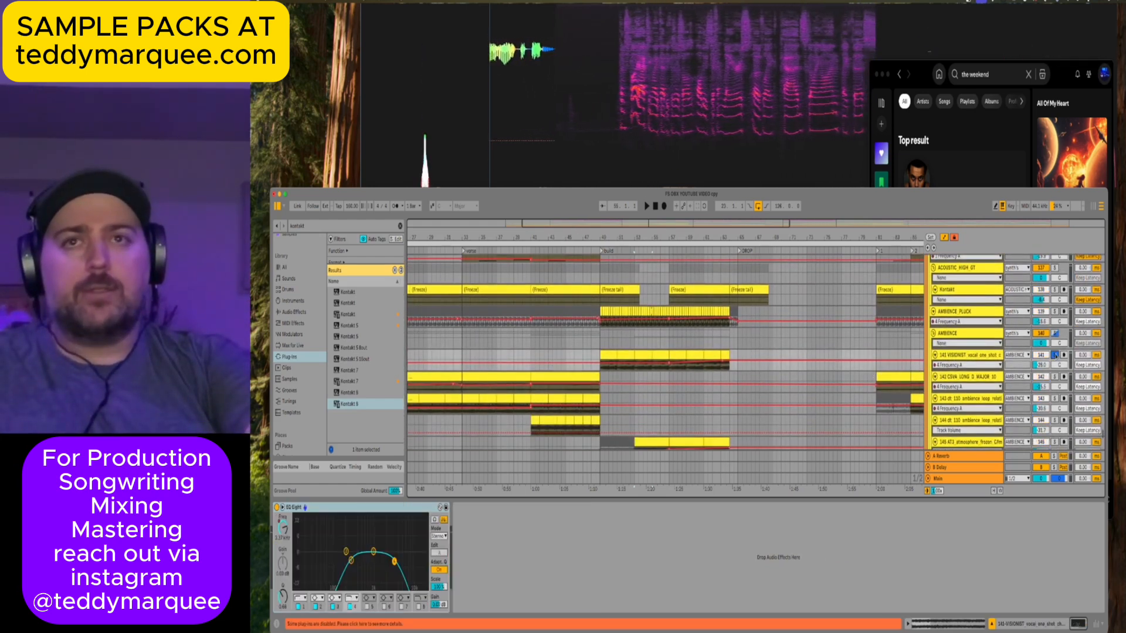
pyautogui.press('space')
pyautogui.click(1055, 312)
pyautogui.scroll(4, 1055, 317)
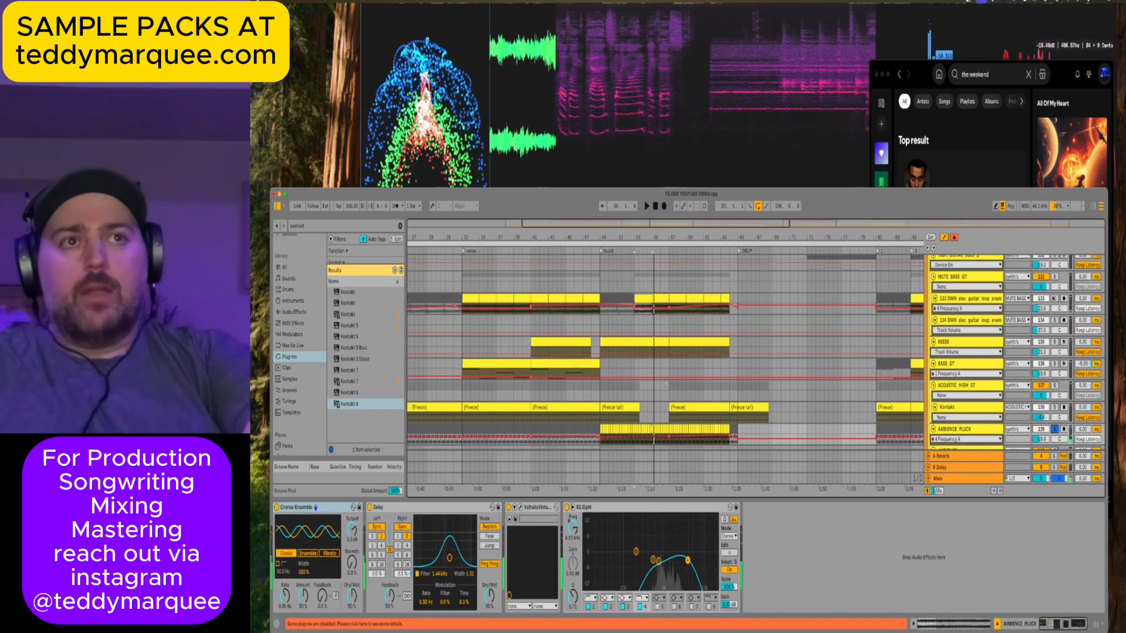
# Solo the DWN elec guitar loop briefly, then replay the lead-in to the build with the full mix.
pyautogui.click(1055, 298)
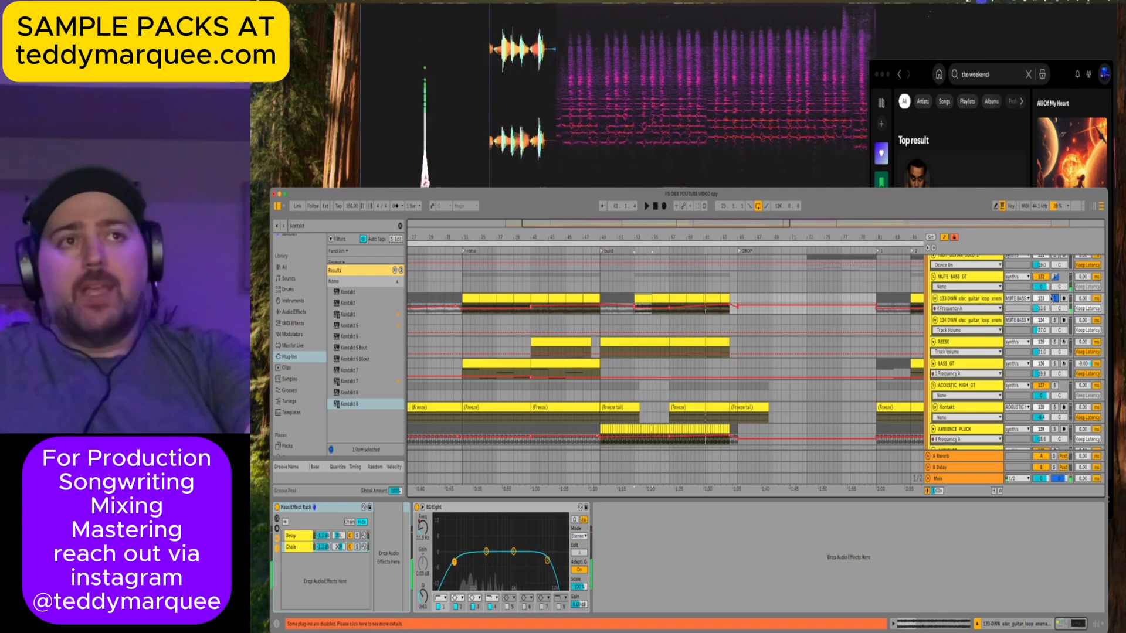
pyautogui.click(589, 284)
pyautogui.press('space')
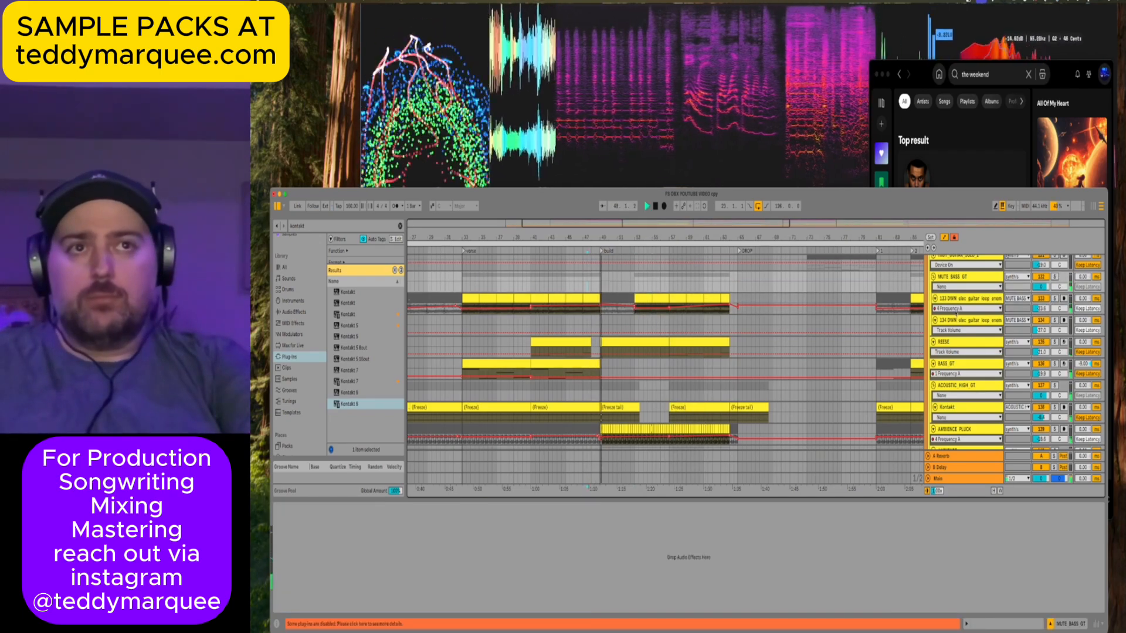
# Enlarge the DWN elec guitar loop track and add a Utility audio effect after its EQ Eight.
pyautogui.moveTo(952, 313); pyautogui.dragTo(951, 364)
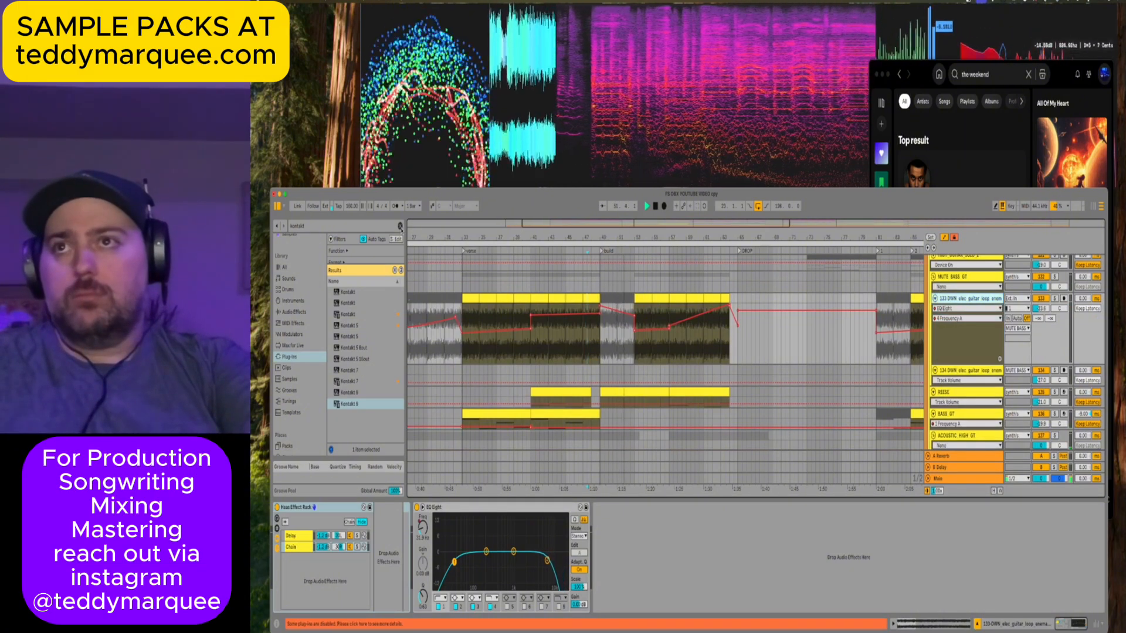
pyautogui.hotkey('ctrl', 'f')
pyautogui.click(290, 313)
pyautogui.click(350, 414)
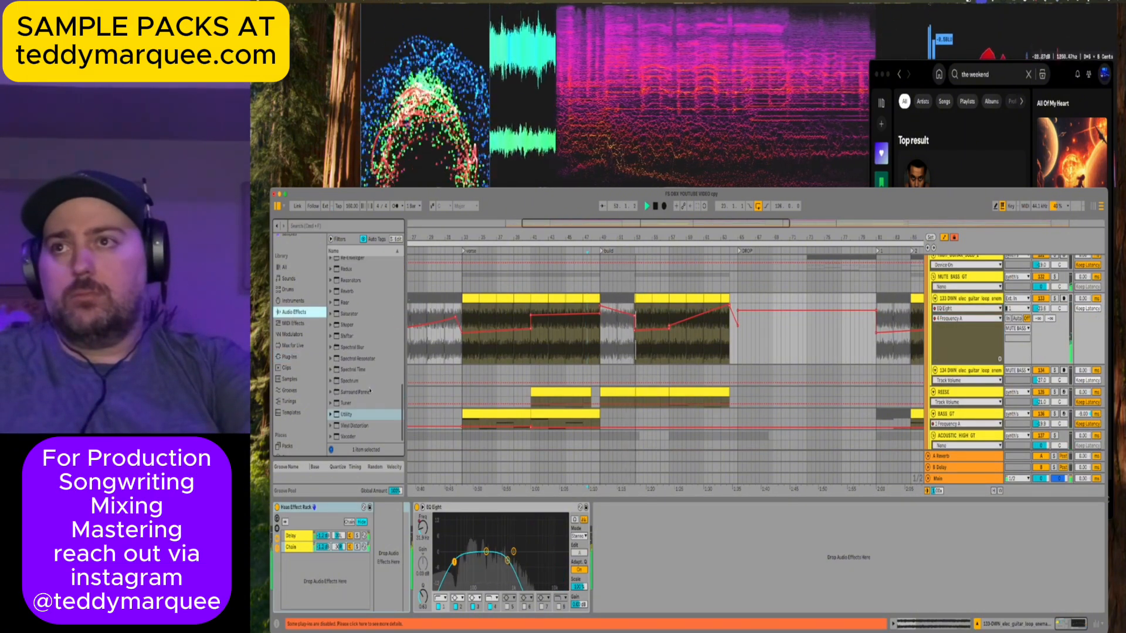
pyautogui.click(349, 415)
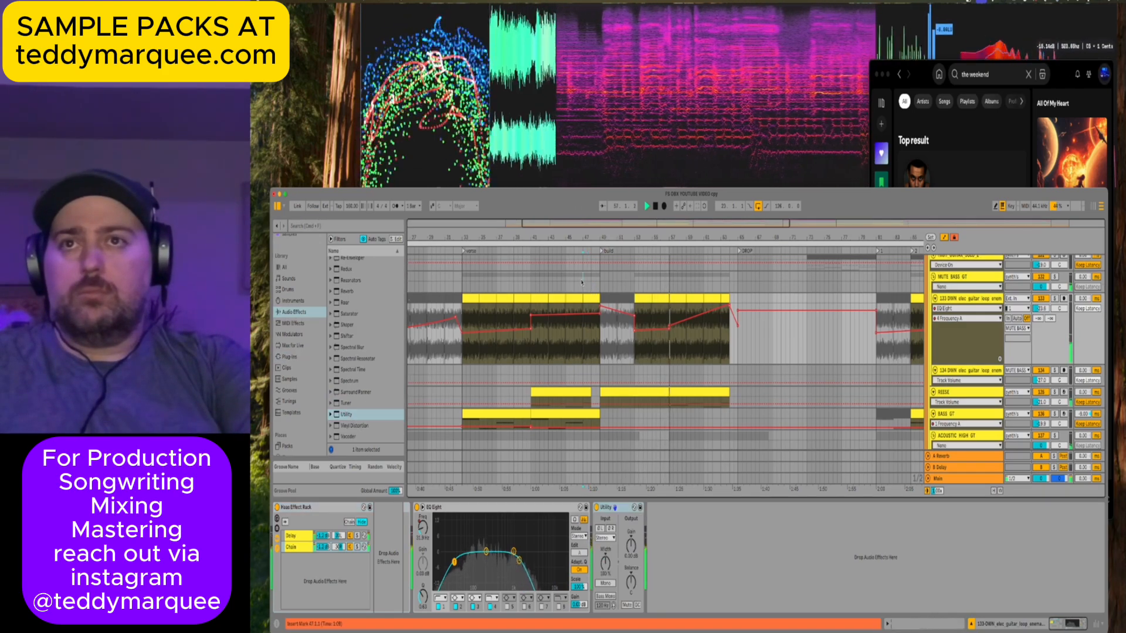
# Automate the Utility gain on the guitar loop track down to -inf dB between bars 53 and 57.
pyautogui.click(582, 282)
pyautogui.click(639, 300)
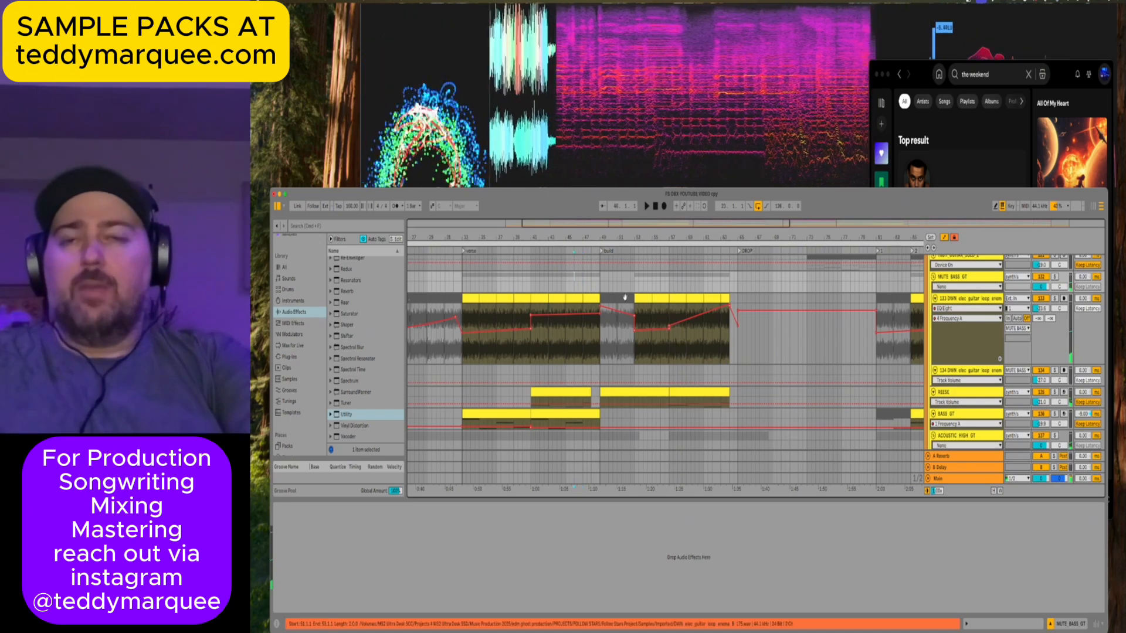
pyautogui.click(639, 298)
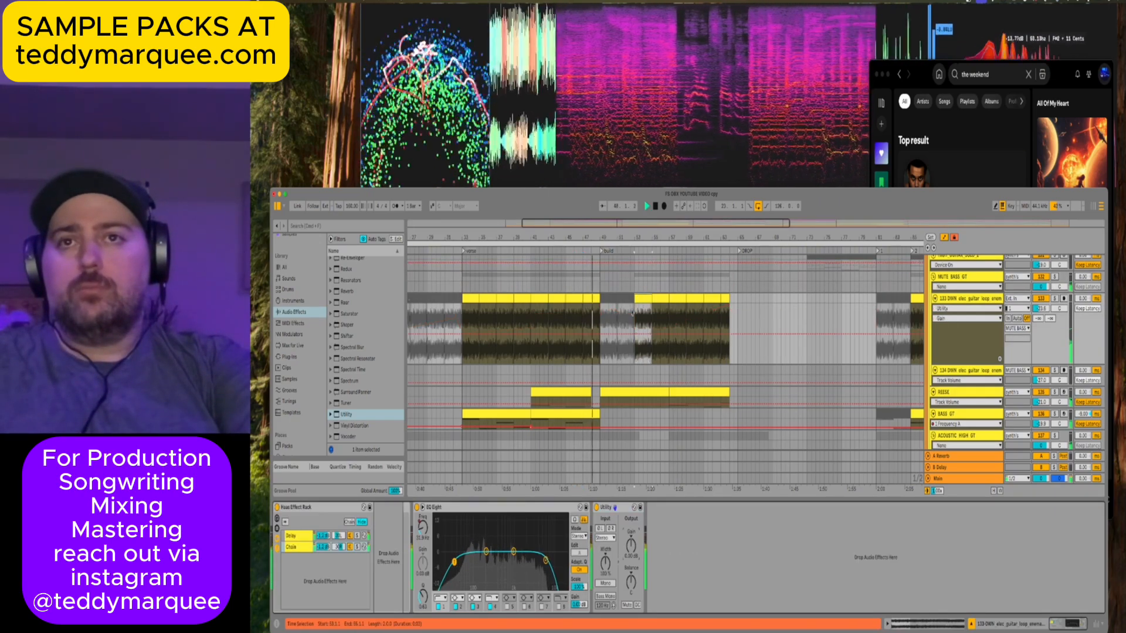
pyautogui.moveTo(635, 328); pyautogui.dragTo(651, 362)
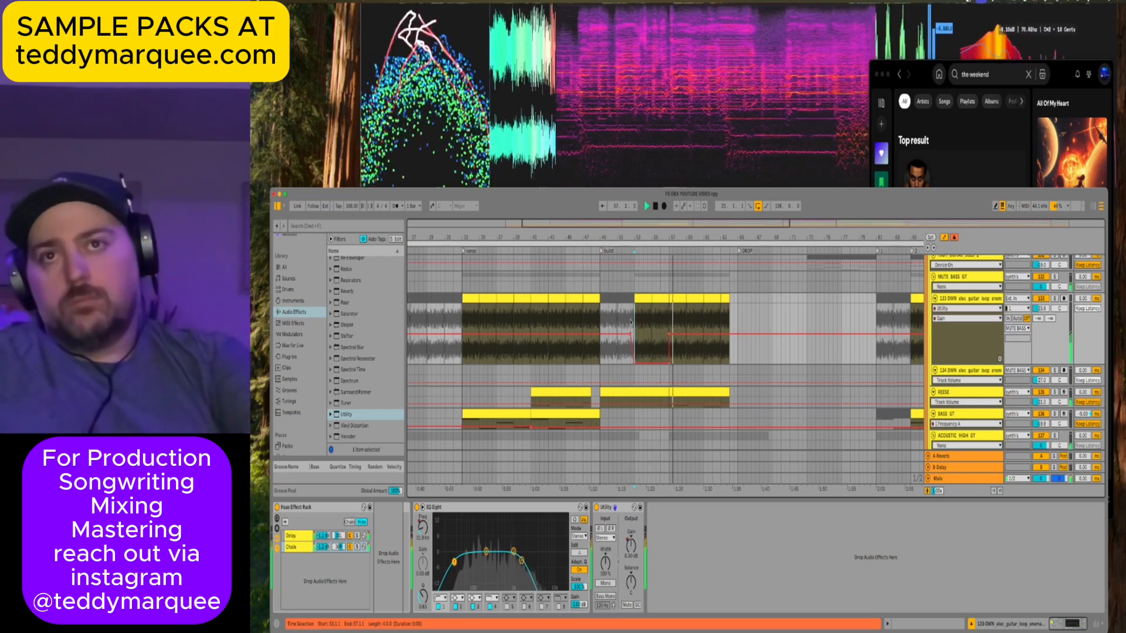
# Reshape the Utility gain drop into a curved fade-in that rises from bar 53 to bar 57.
pyautogui.press('space')
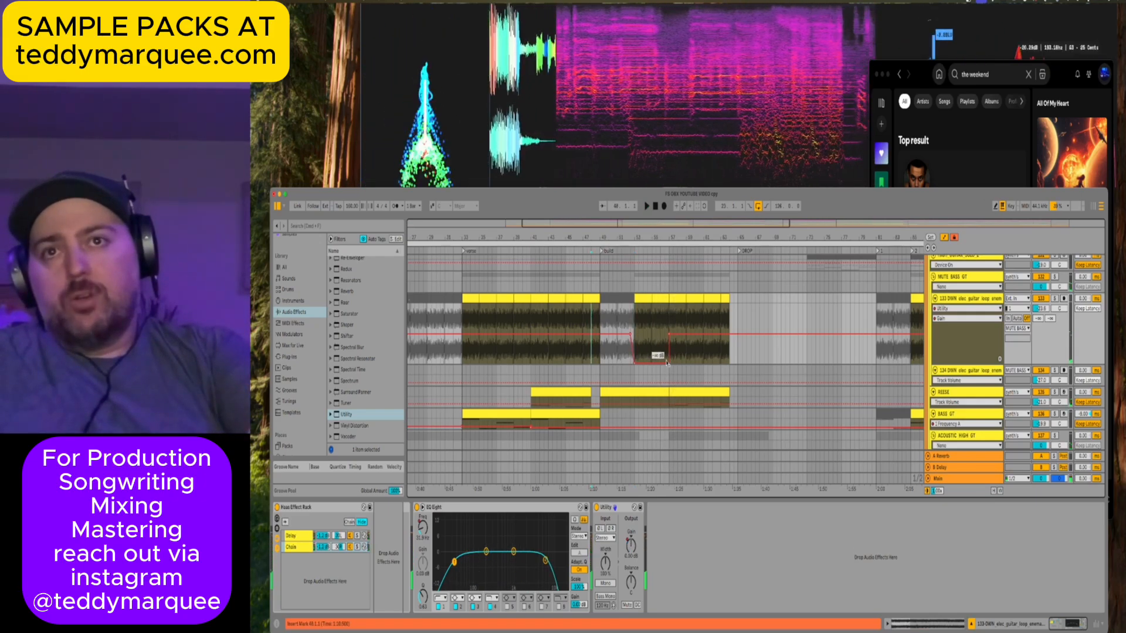
pyautogui.press('space')
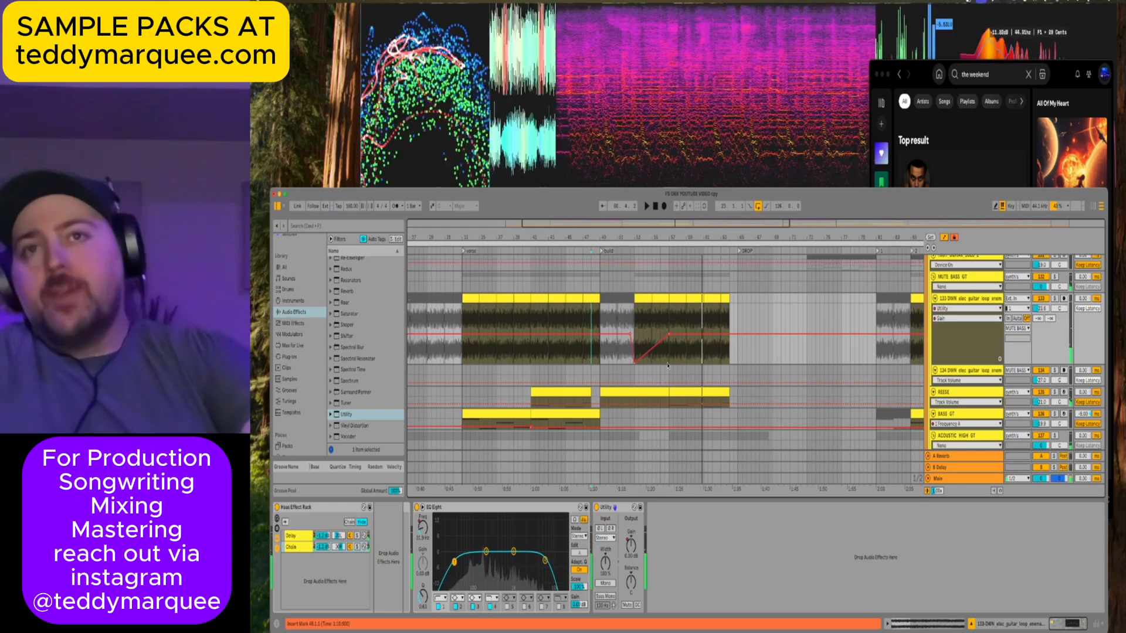
pyautogui.moveTo(647, 350)
pyautogui.click(622, 326)
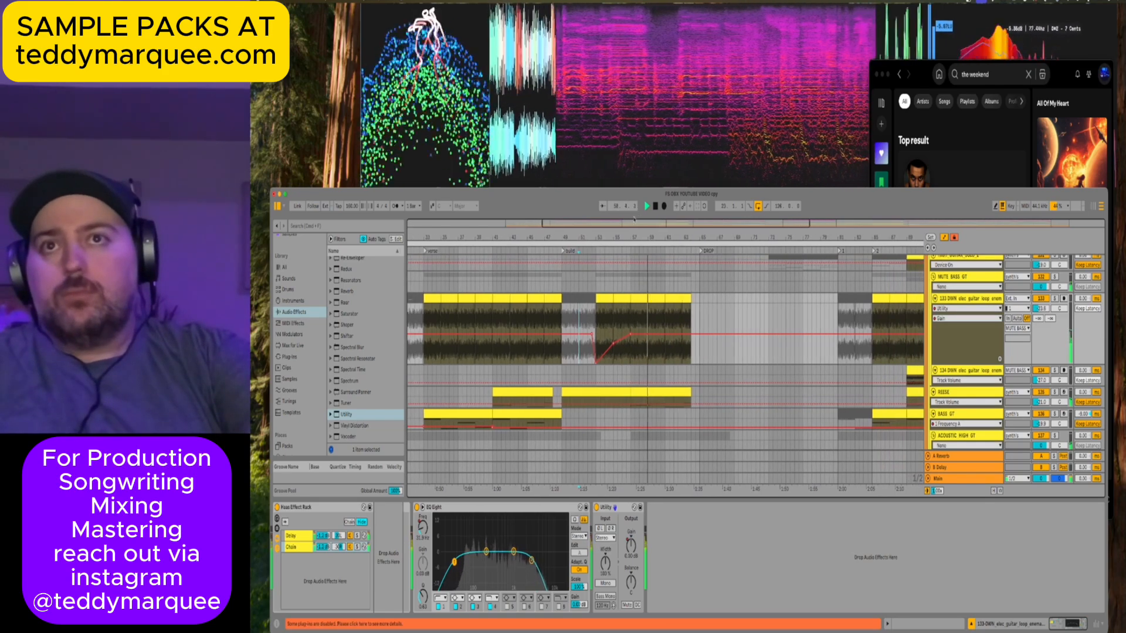
# Show the guitar loop's Utility gain automation in a separate lane beneath the track.
pyautogui.press('-')
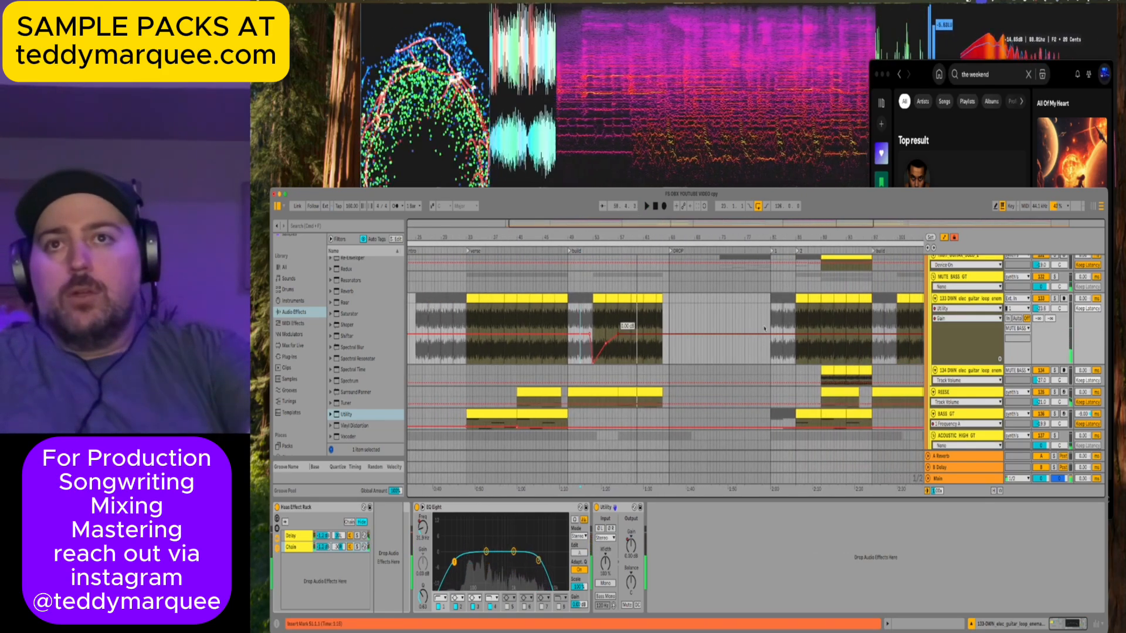
pyautogui.click(766, 338)
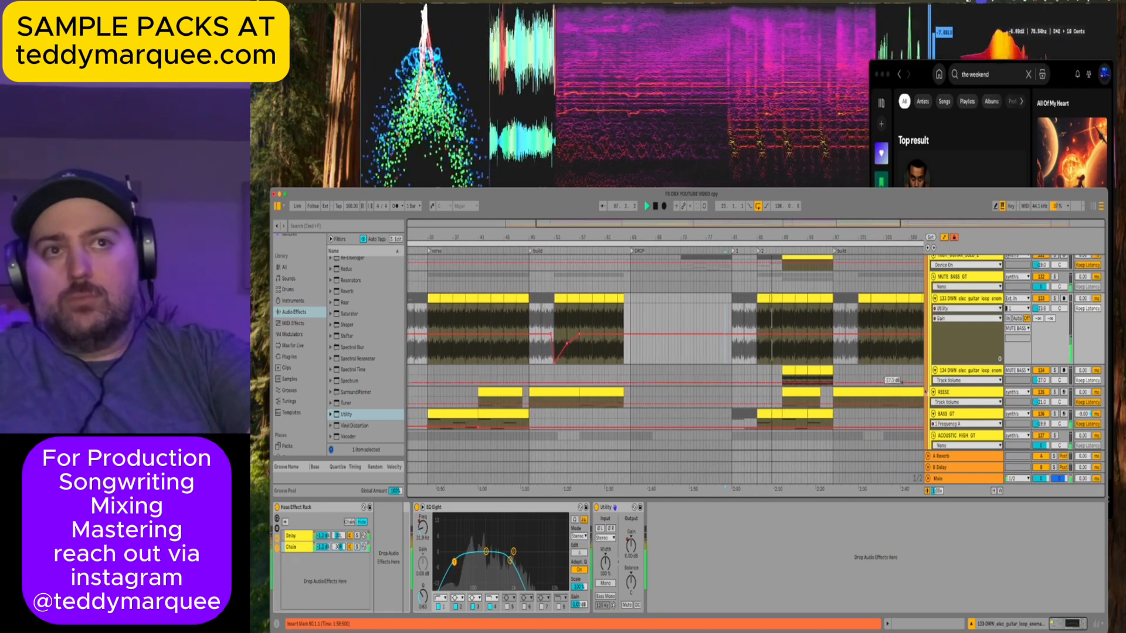
pyautogui.click(999, 359)
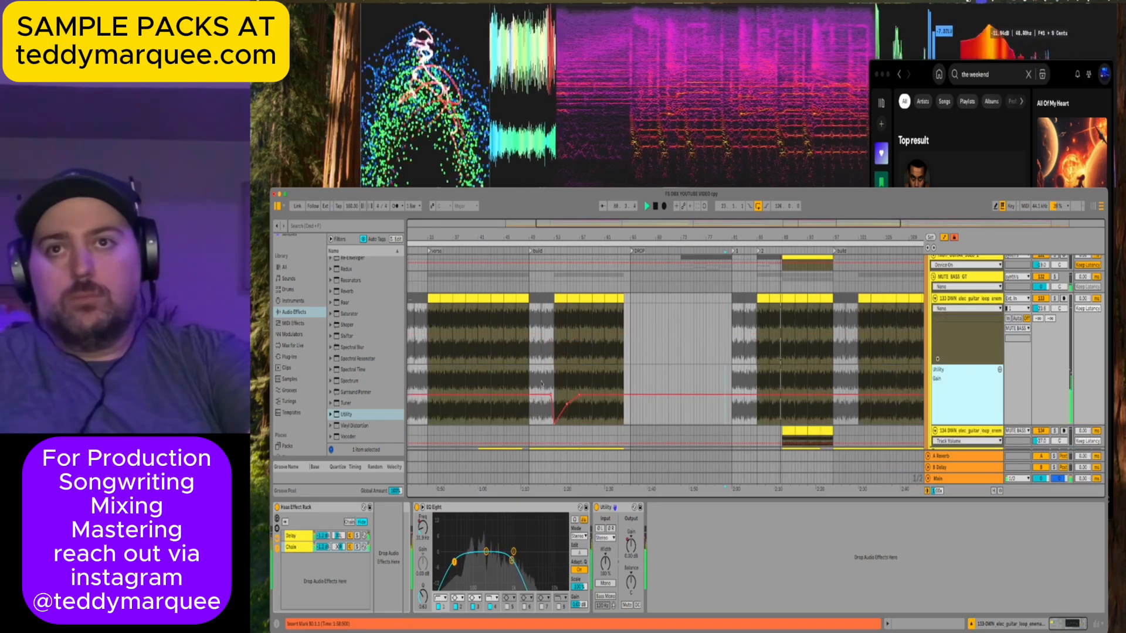
# Copy the guitar loop's Utility gain fade-in from the first build and paste it at bar 97 in the second build.
pyautogui.moveTo(530, 378); pyautogui.dragTo(632, 381)
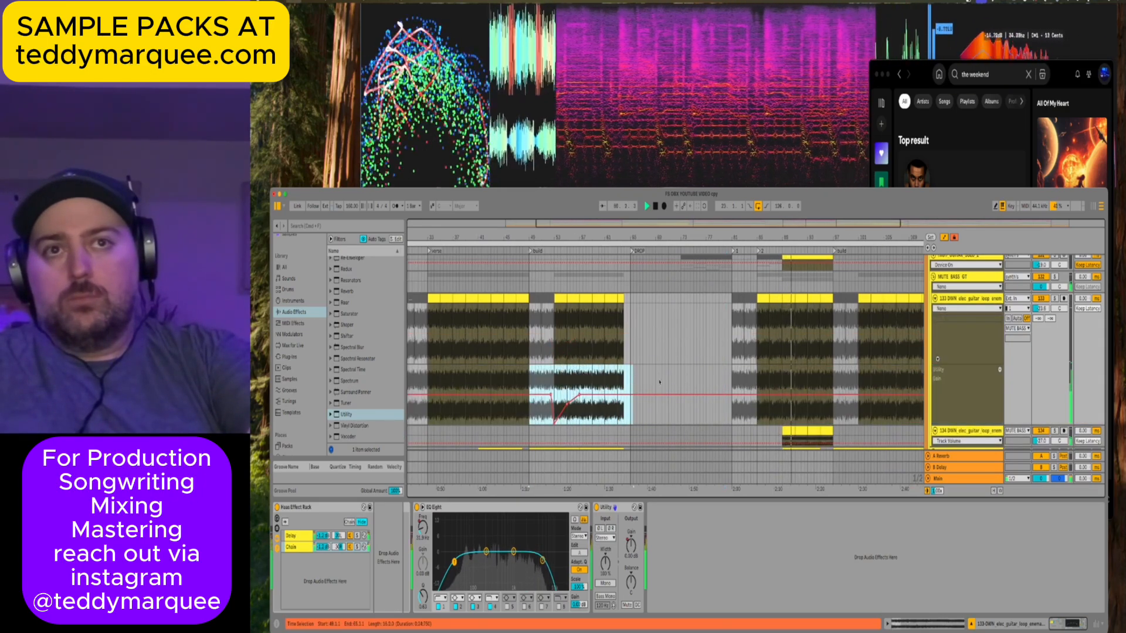
pyautogui.click(834, 382)
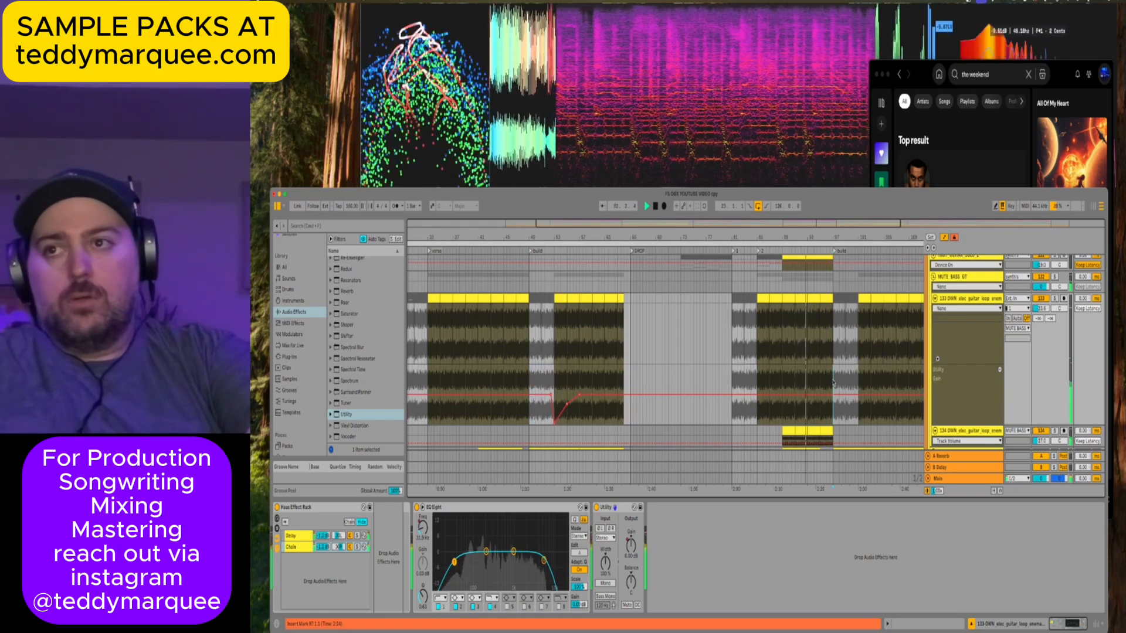
pyautogui.press('super+v')
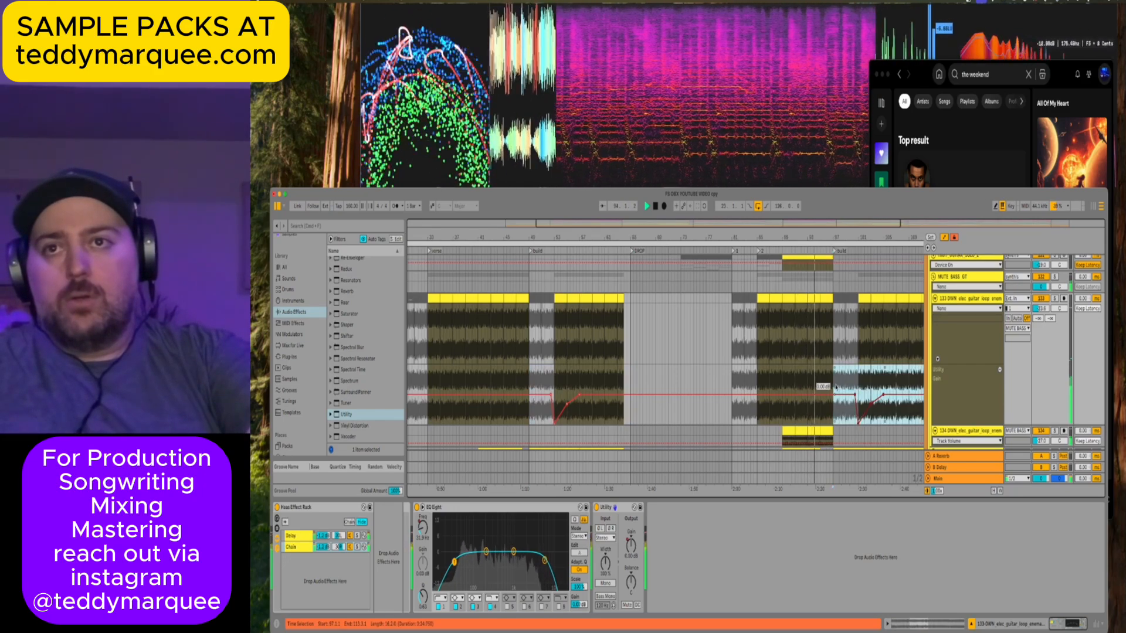
pyautogui.click(830, 380)
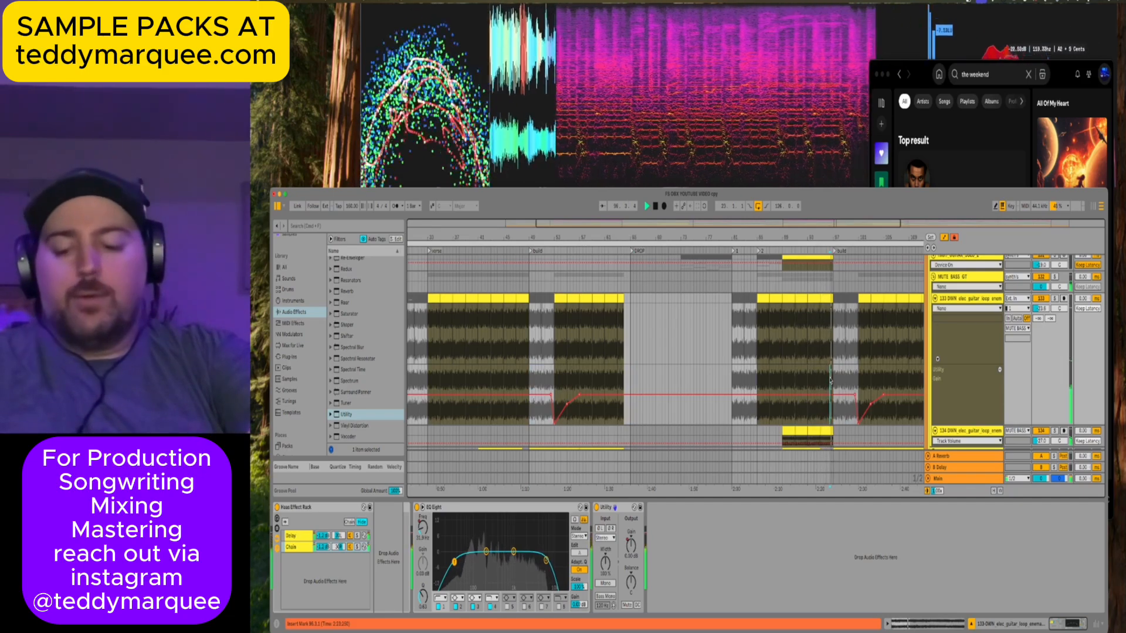
# Compare the second build with and without the pasted gain fade-in, leave the paste undone, and stop playback.
pyautogui.click(833, 379)
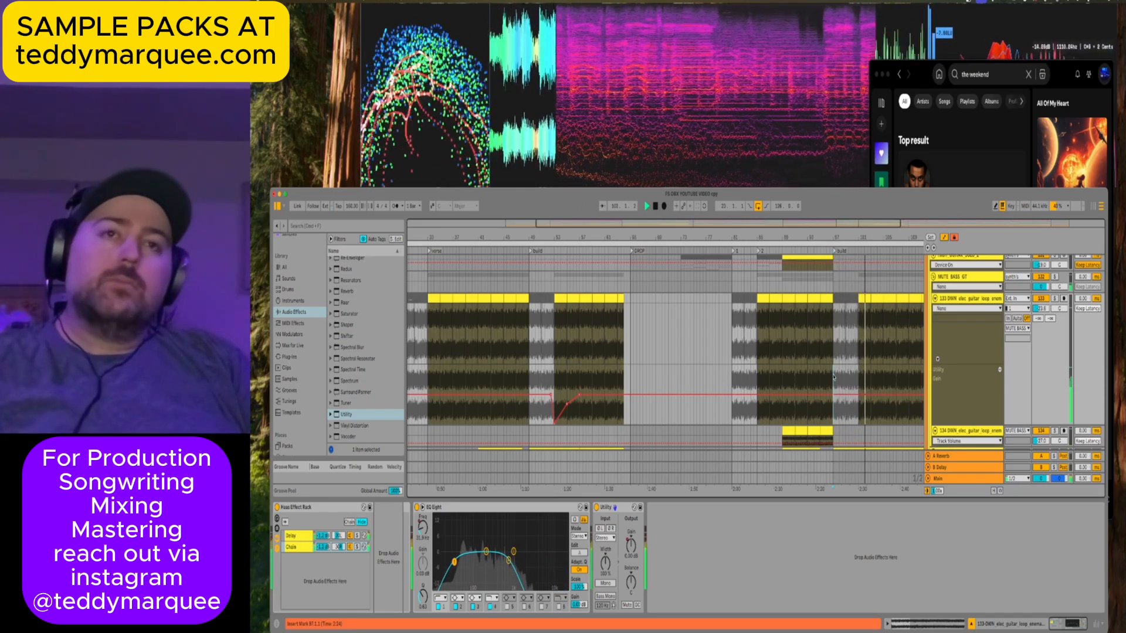
pyautogui.click(834, 377)
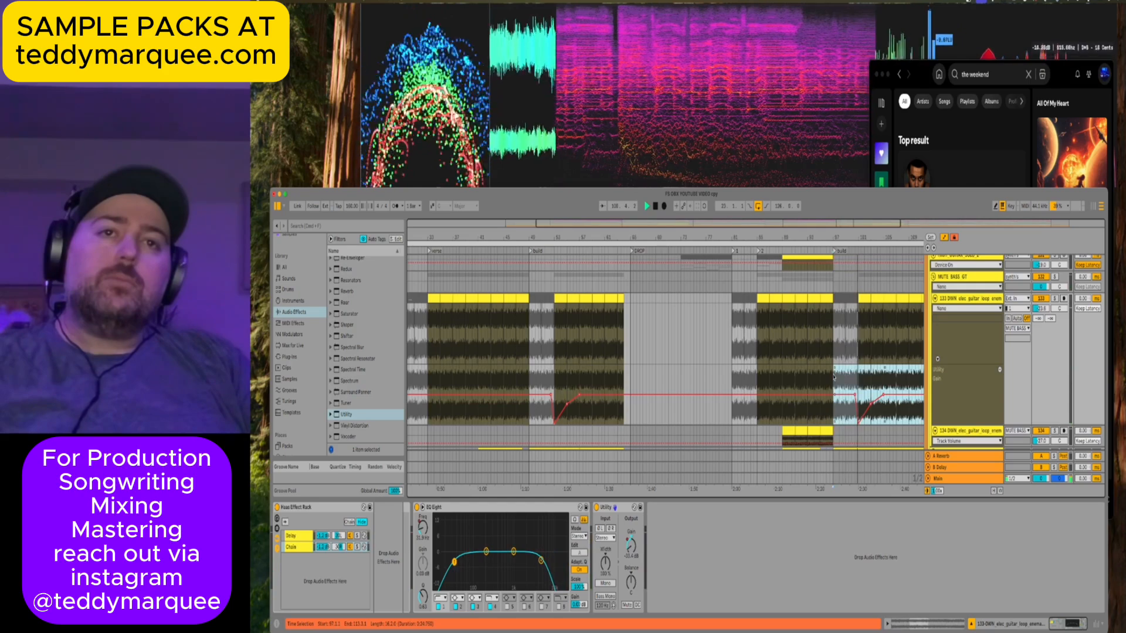
pyautogui.click(834, 377)
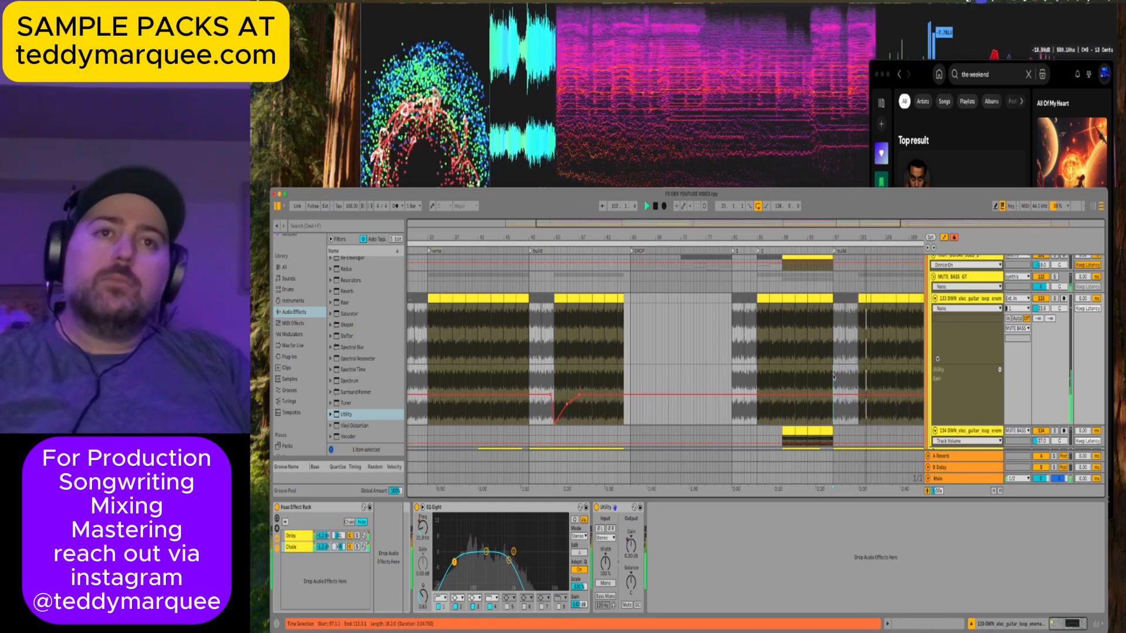
pyautogui.press('space')
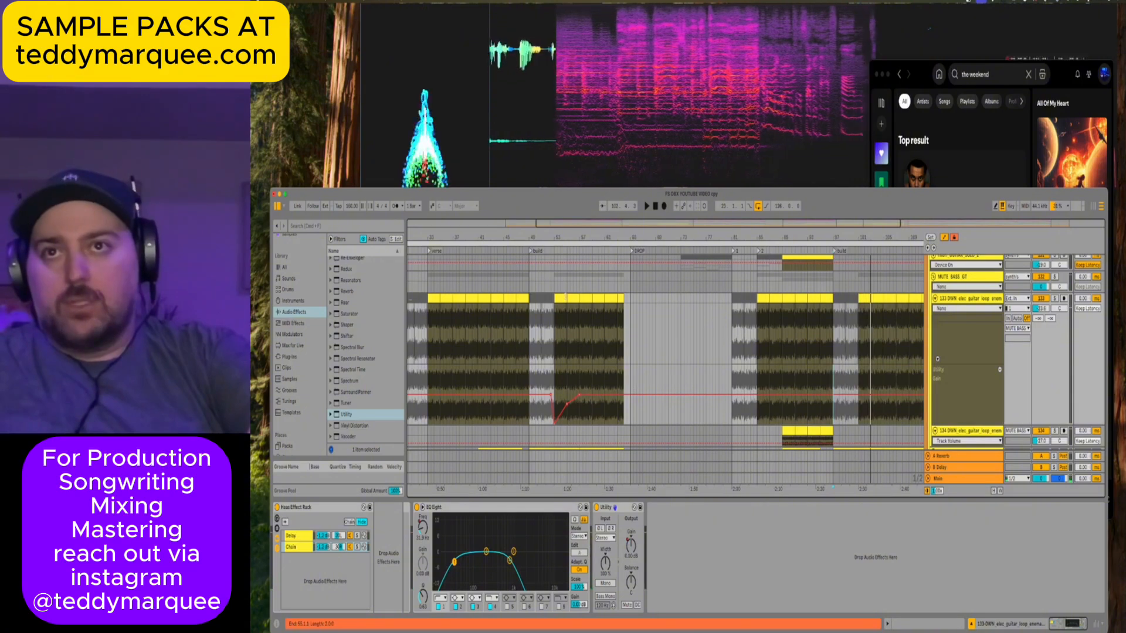
# Play the section after the drop from bar 81 and hide the device view to make room for the tracks.
pyautogui.click(723, 337)
pyautogui.press('space')
pyautogui.press('+')
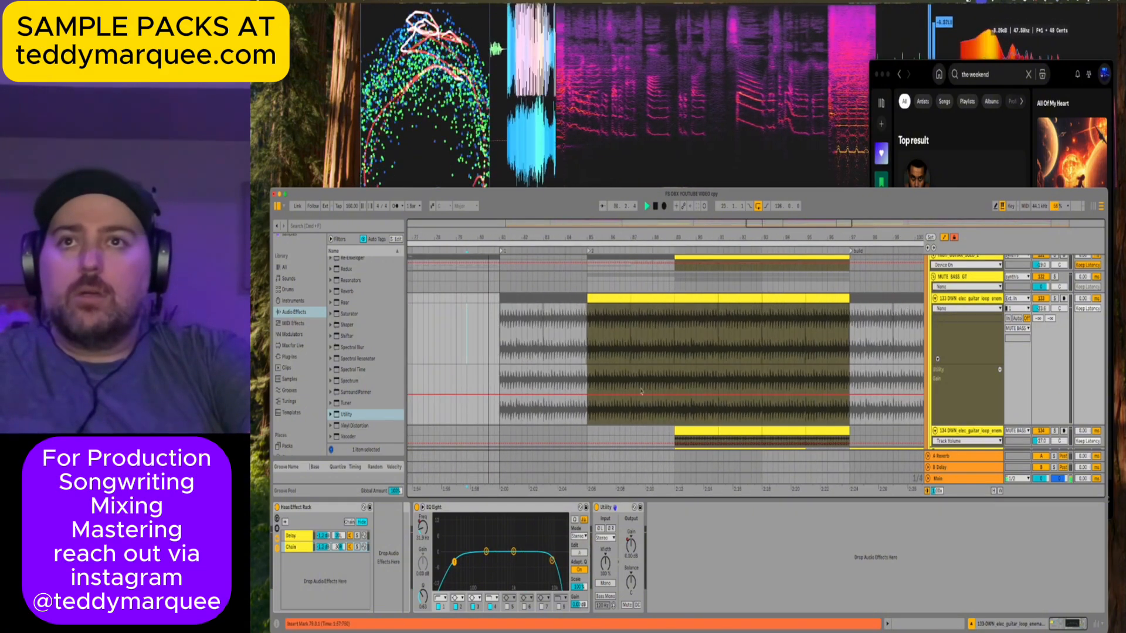
pyautogui.hscroll(-3, 579, 367)
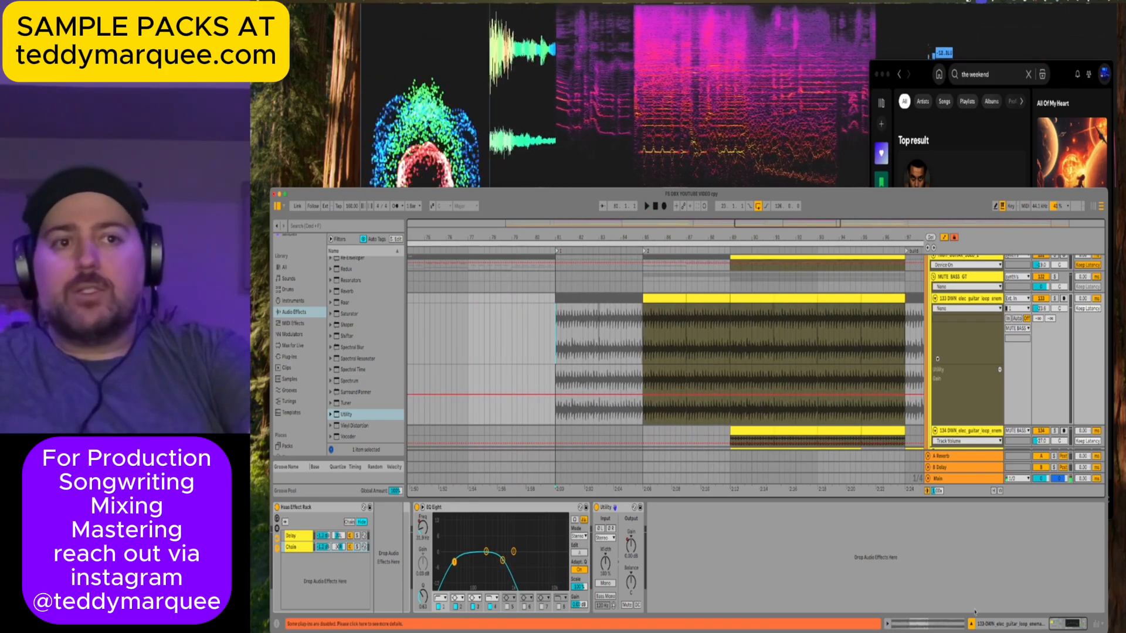
pyautogui.press('super+alt+l')
# Solo the effects, synths and vocal groups one after another while playing the section from bar 81.
pyautogui.scroll(-5, 911, 407)
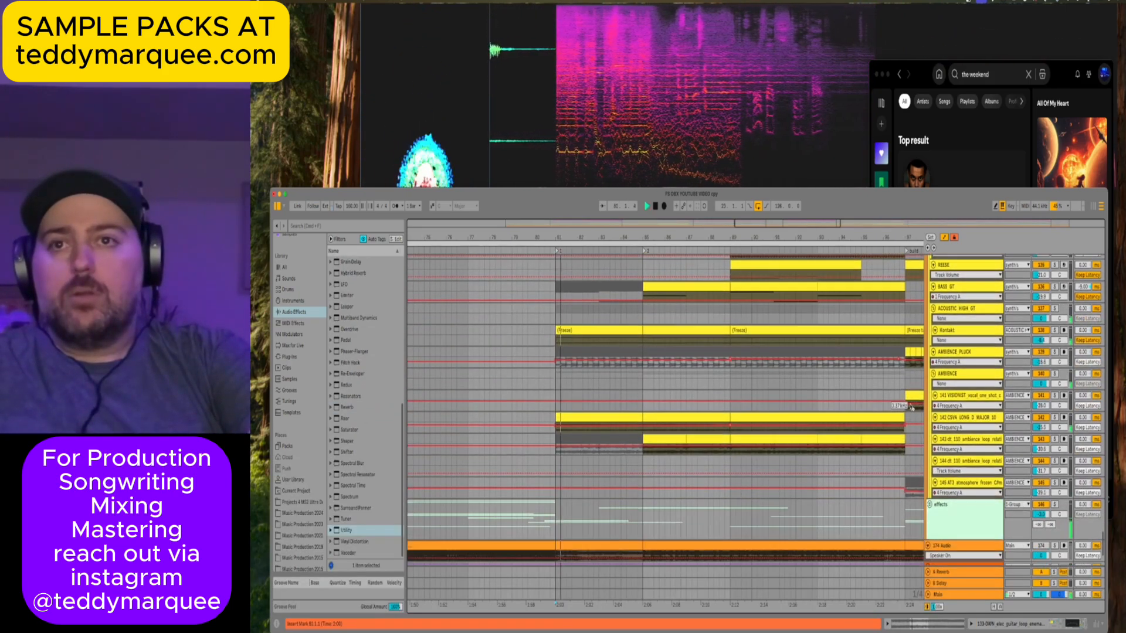
pyautogui.scroll(-3, 911, 406)
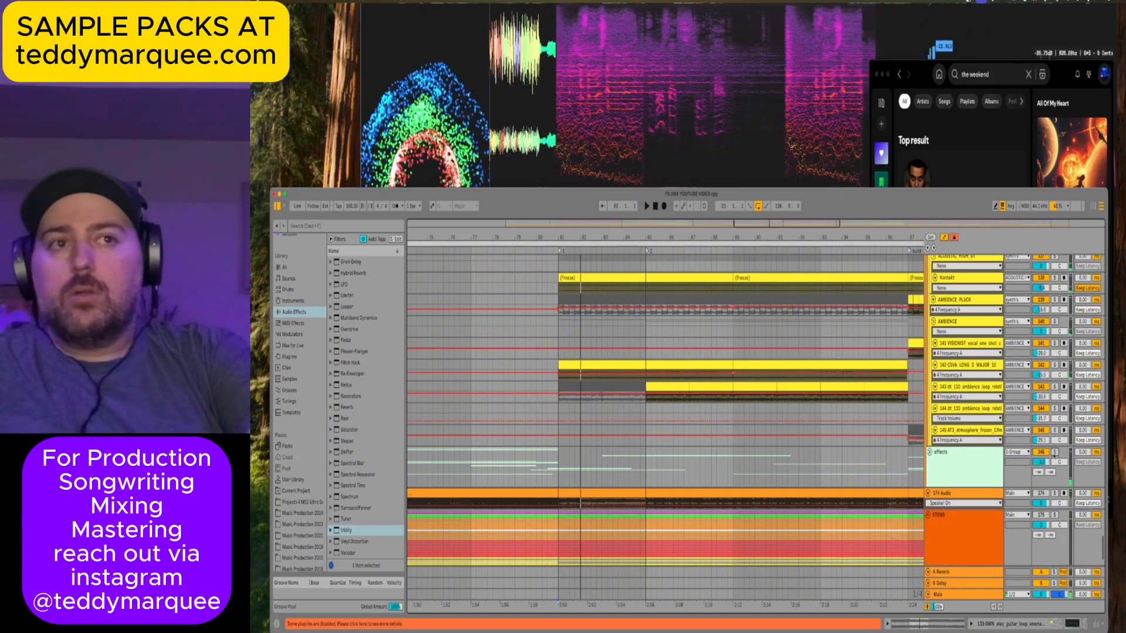
pyautogui.scroll(8, 1054, 455)
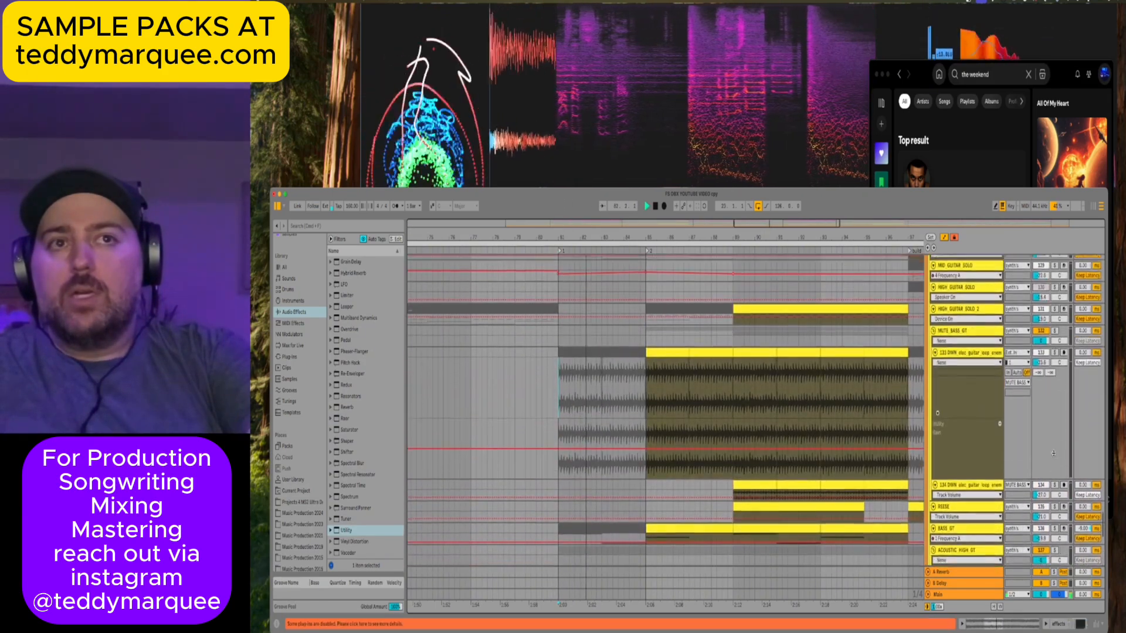
pyautogui.scroll(10, 1054, 455)
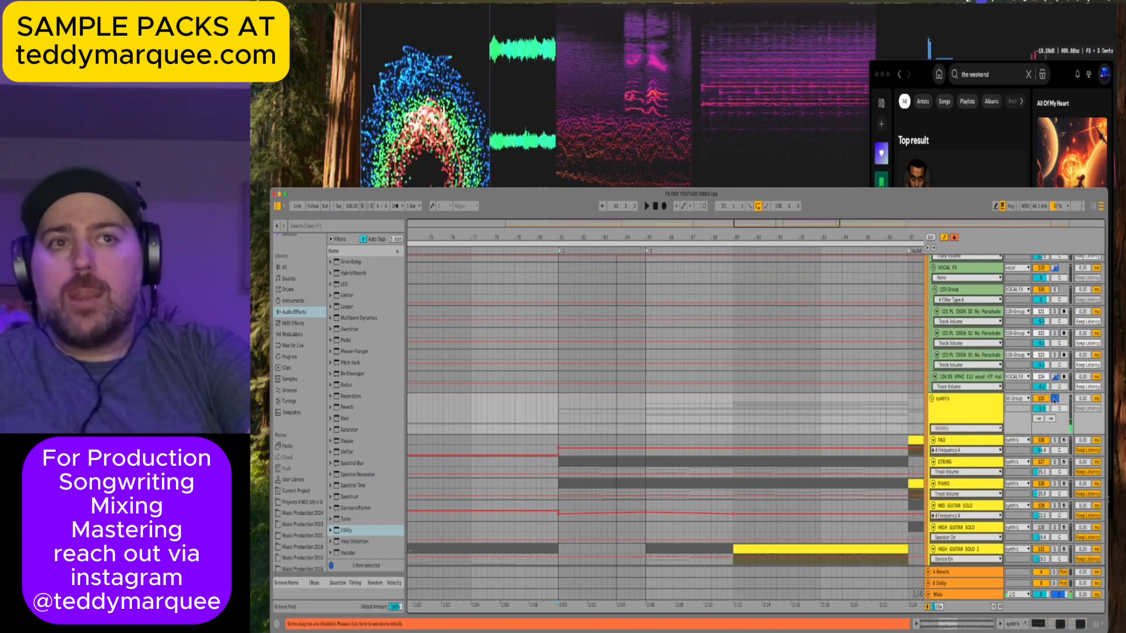
pyautogui.scroll(12, 1056, 398)
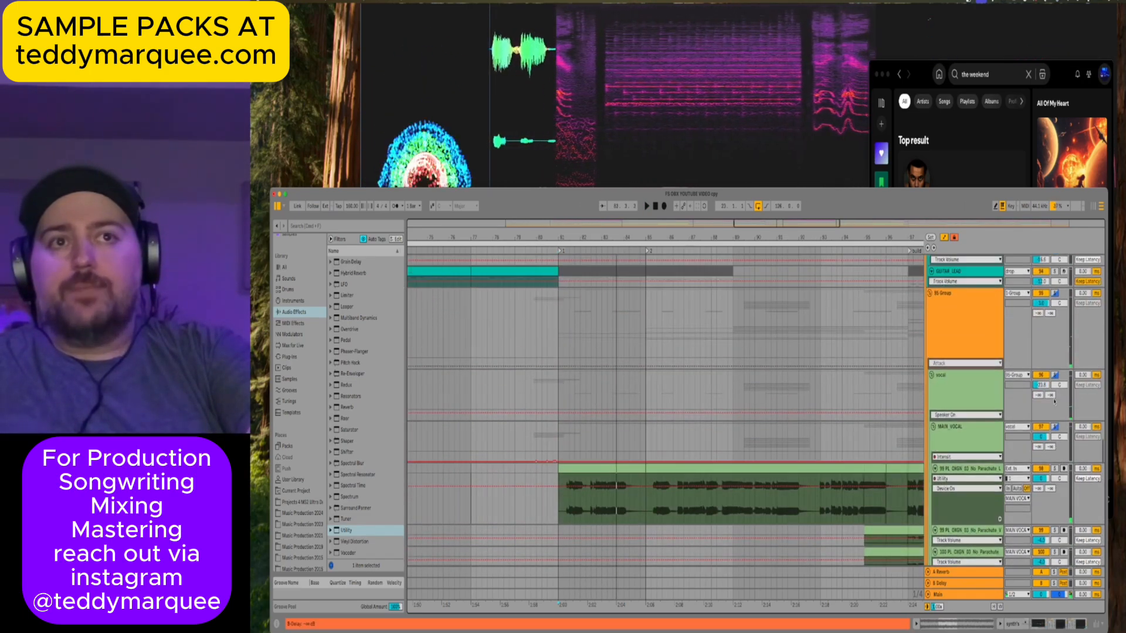
pyautogui.click(1054, 376)
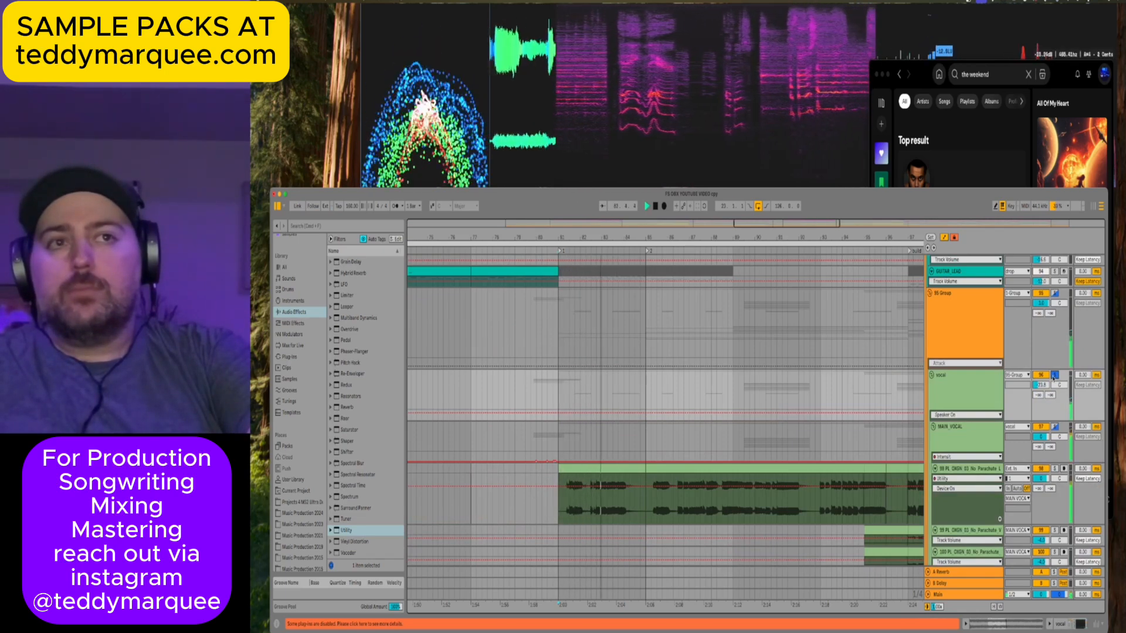
# Solo the orange 95 Group and the teal drop group in turn to audition them from bar 81.
pyautogui.scroll(5, 1054, 376)
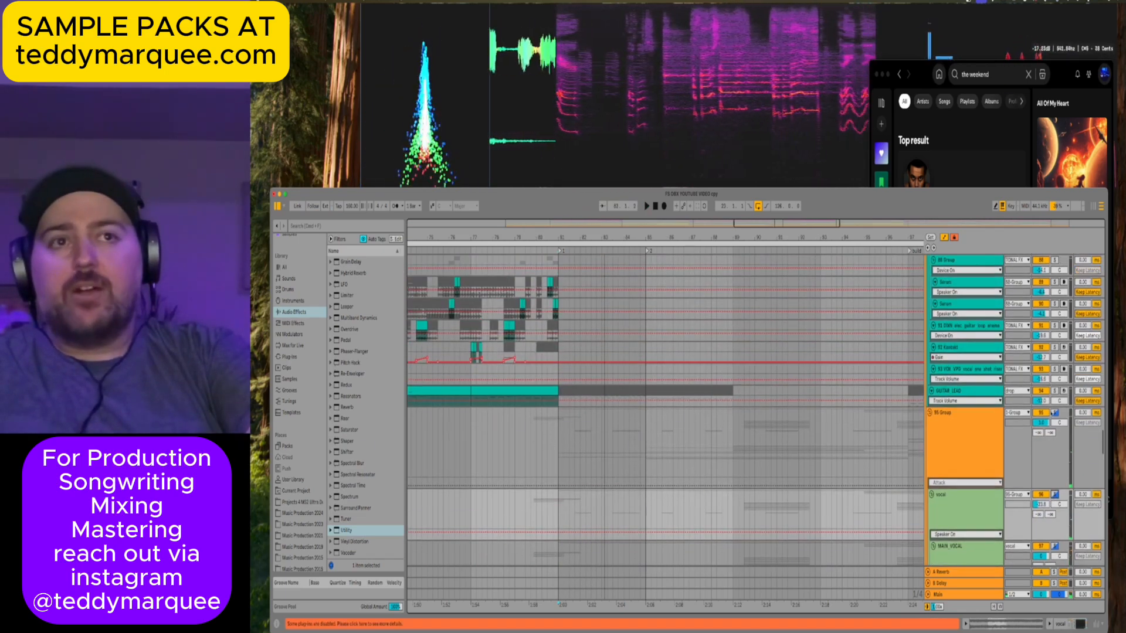
pyautogui.click(1055, 413)
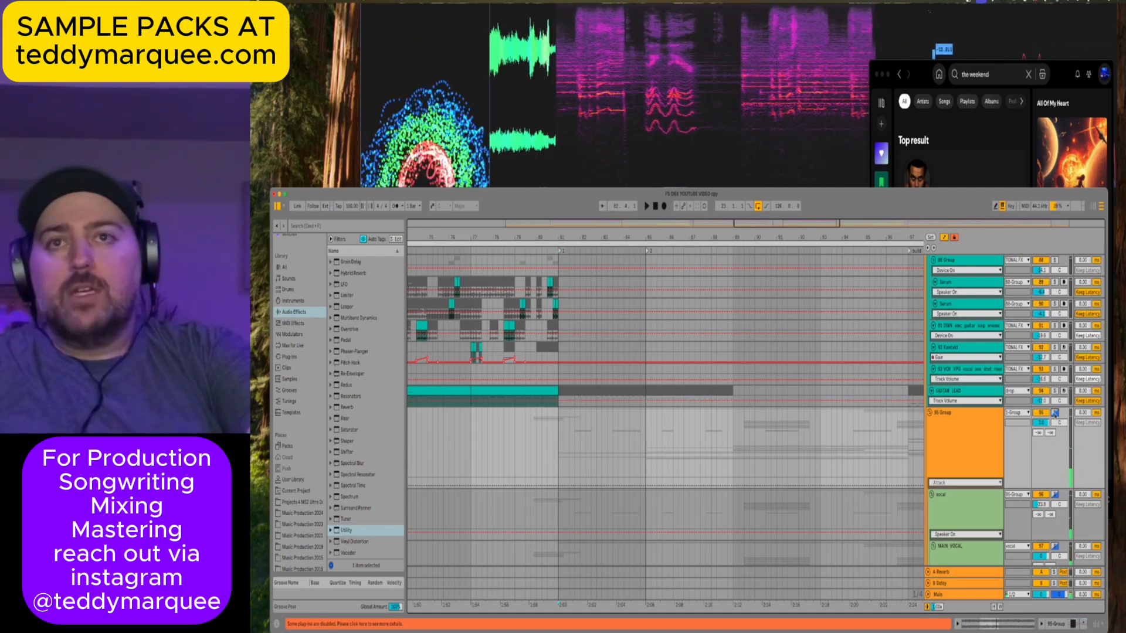
pyautogui.scroll(10, 1055, 413)
pyautogui.scroll(8, 1055, 413)
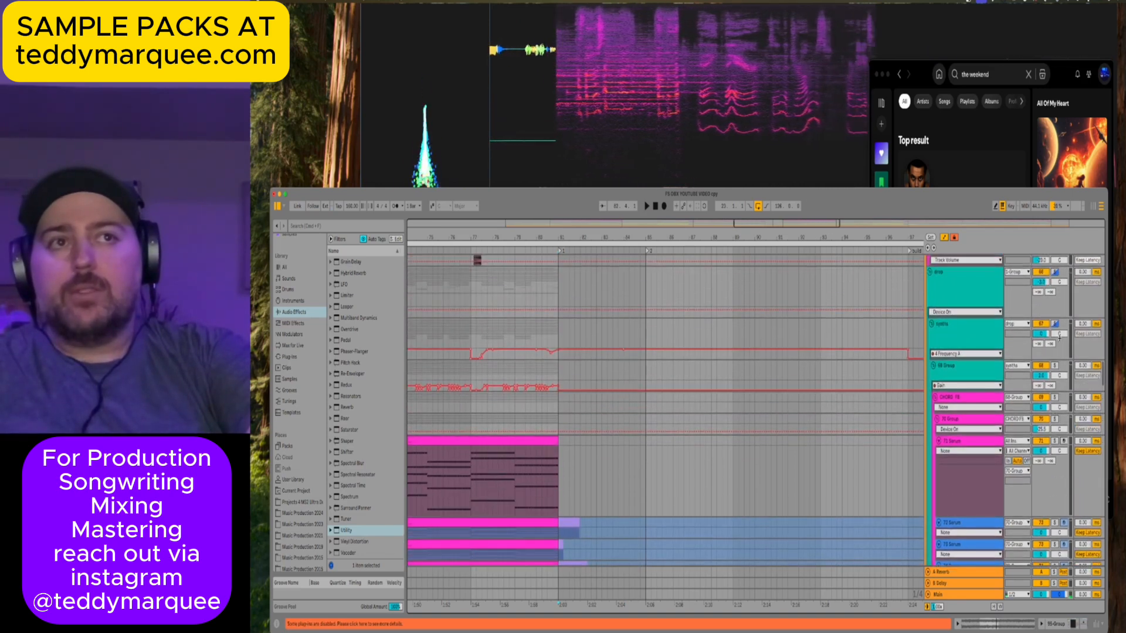
pyautogui.press('space')
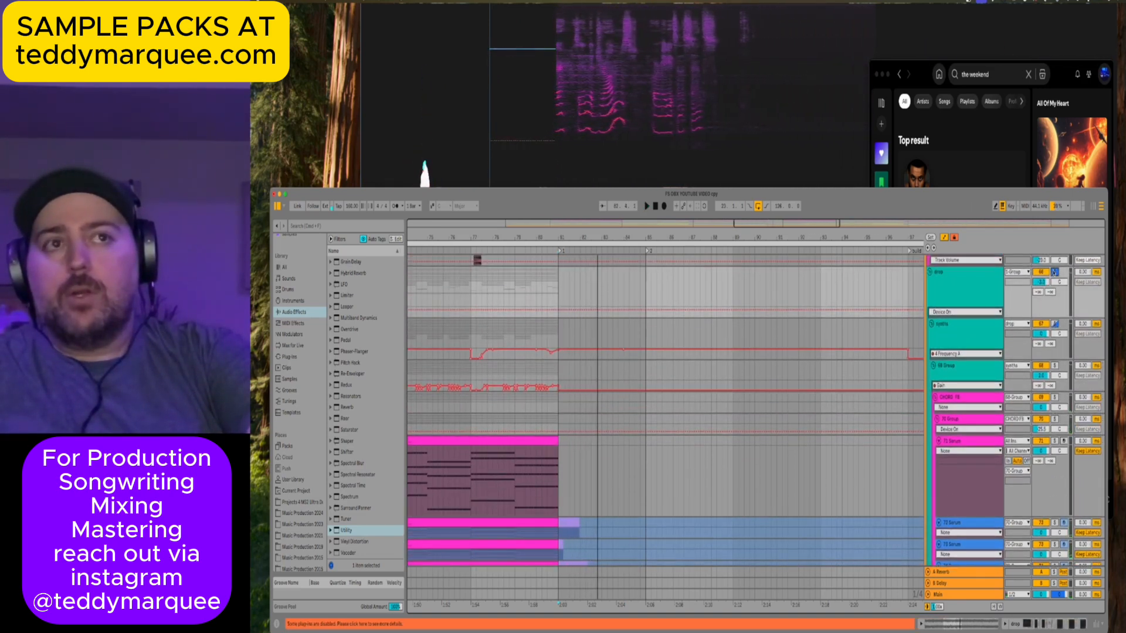
# Solo the drums group and replay the section from bar 81.
pyautogui.scroll(15, 1043, 315)
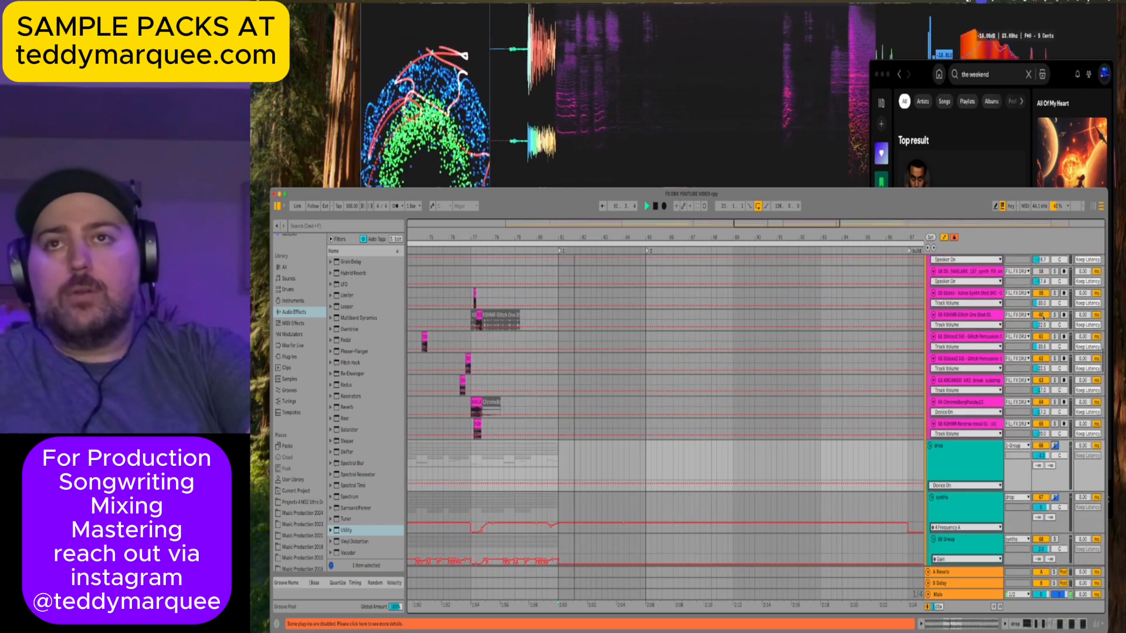
pyautogui.scroll(20, 1043, 314)
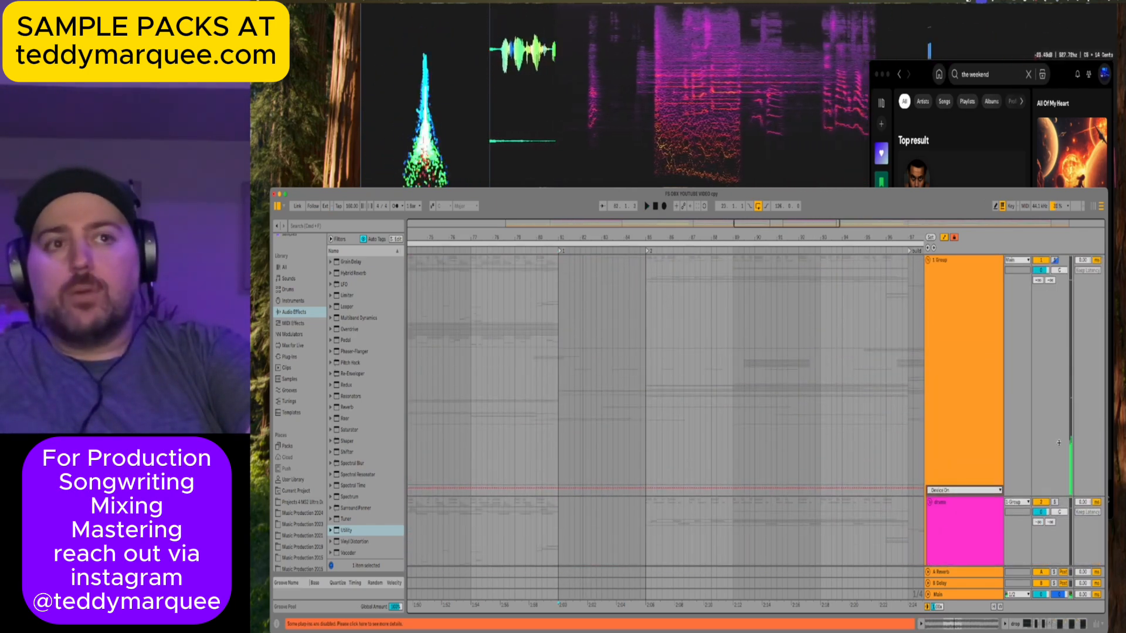
pyautogui.scroll(-3, 1043, 315)
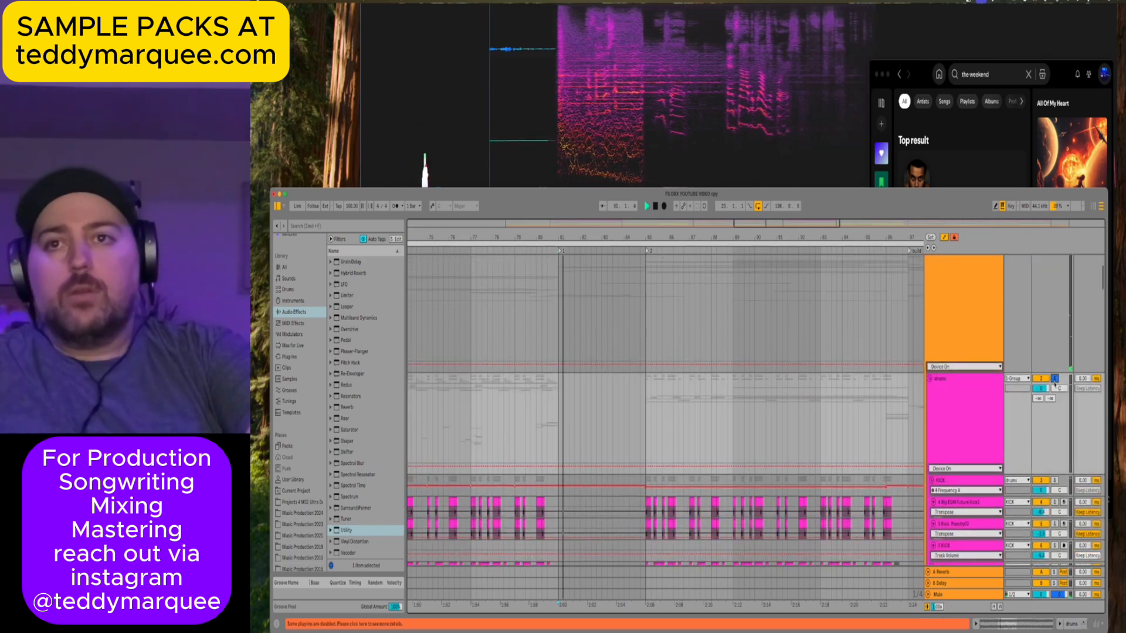
# Examine the drum tracks during playback for whatever still sounds right after bar 81.
pyautogui.scroll(-10, 1056, 389)
pyautogui.scroll(5, 1055, 389)
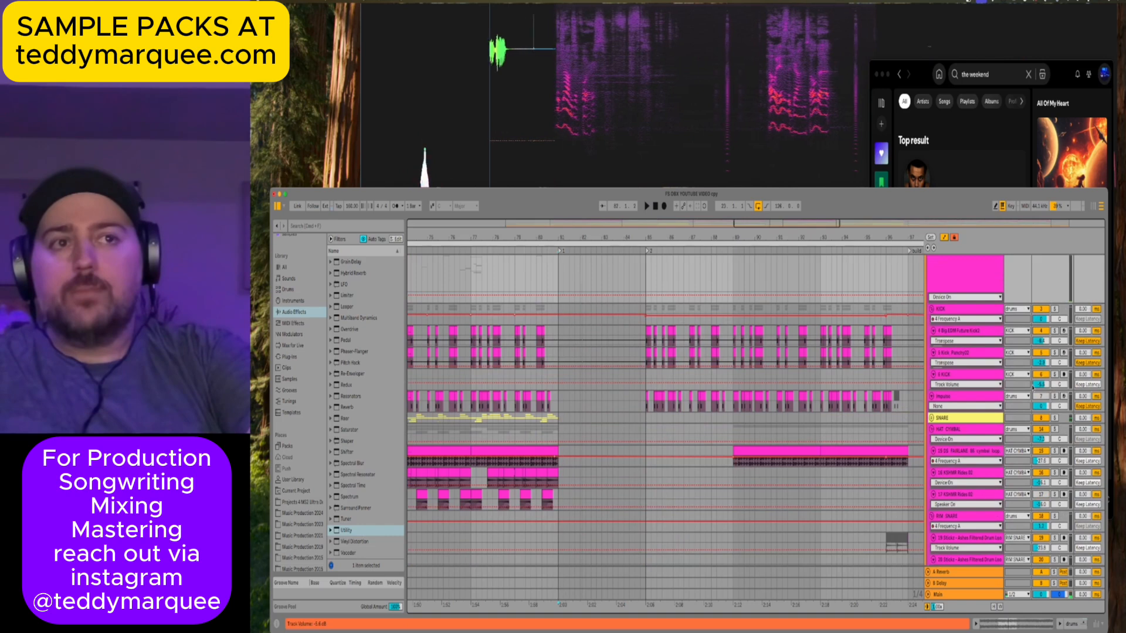
pyautogui.scroll(-6, 1055, 390)
pyautogui.scroll(-8, 1032, 384)
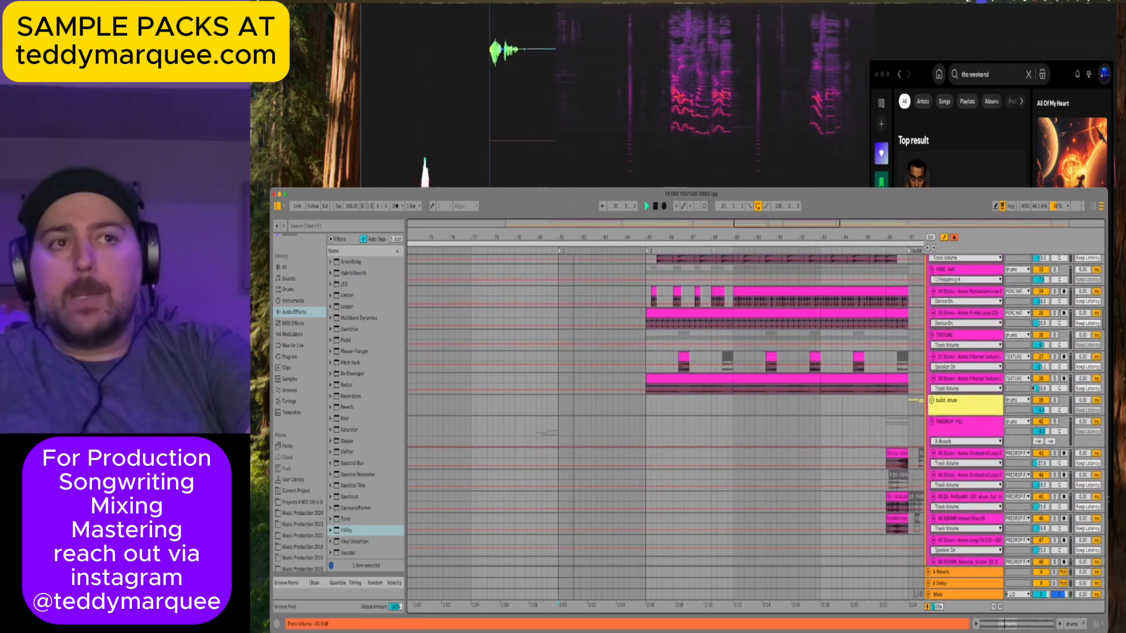
pyautogui.scroll(-10, 1034, 387)
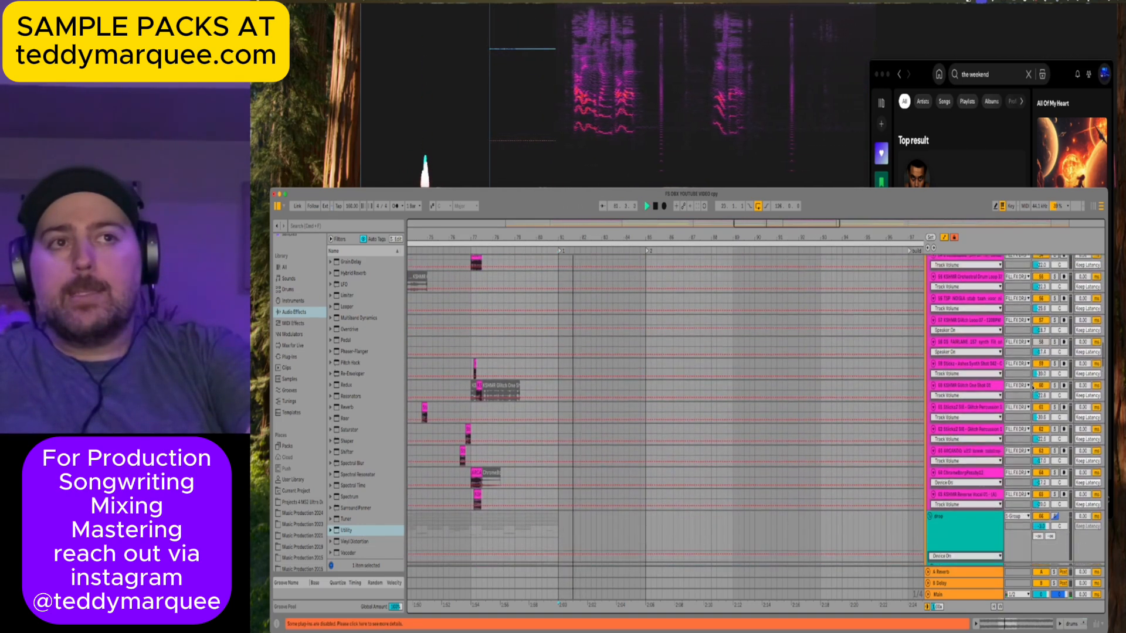
pyautogui.scroll(-5, 1034, 388)
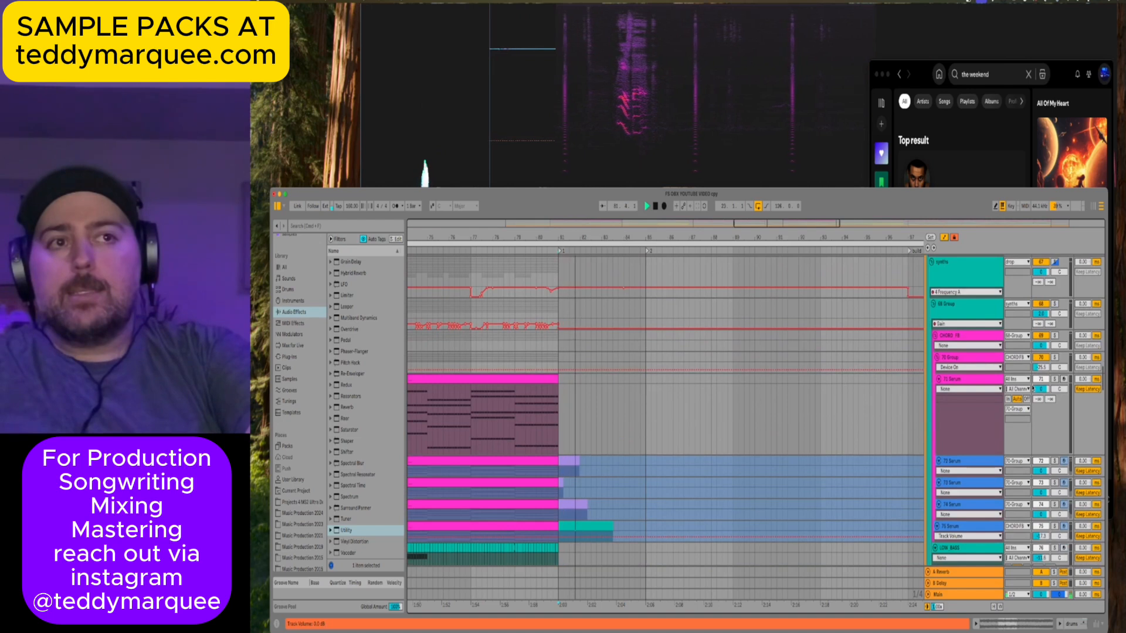
pyautogui.scroll(2, 1033, 387)
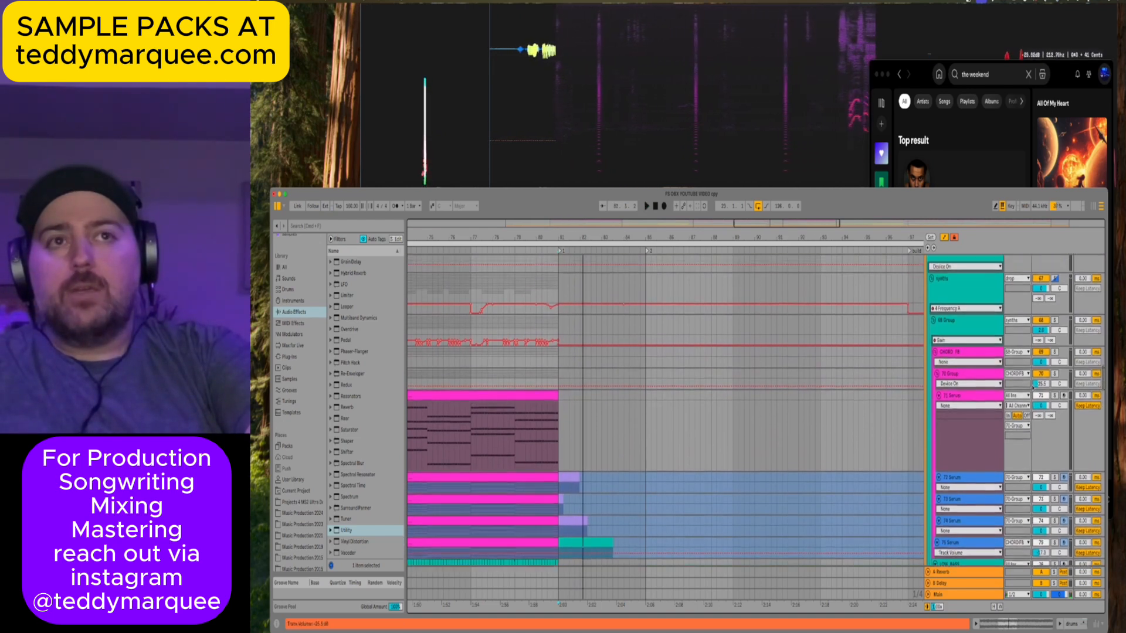
pyautogui.press('space')
pyautogui.scroll(15, 1032, 384)
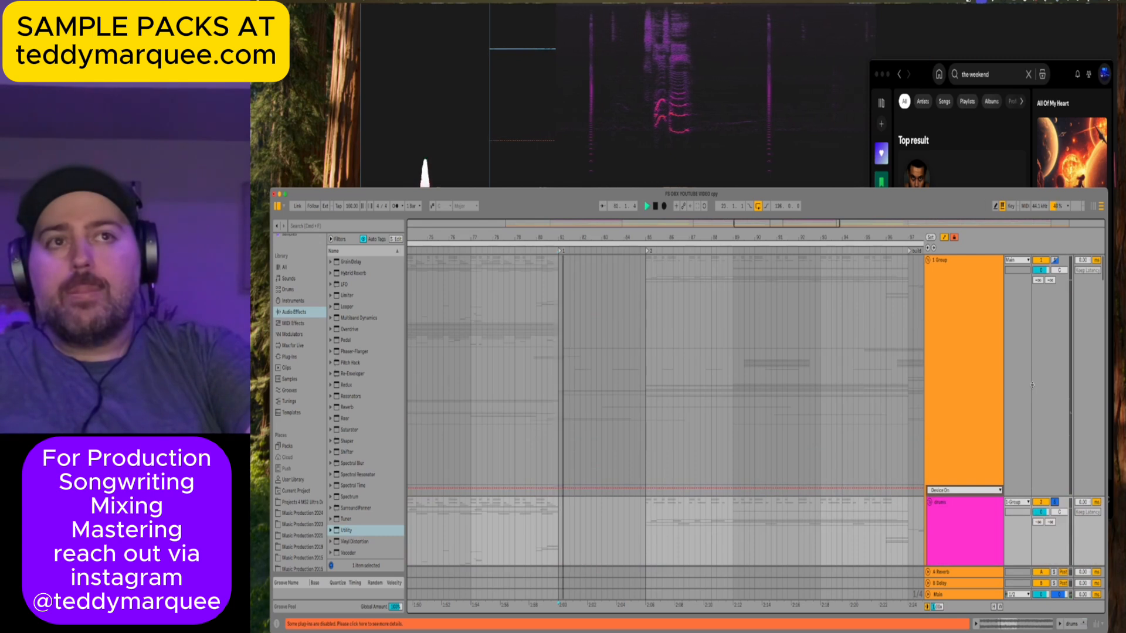
pyautogui.scroll(-8, 1032, 384)
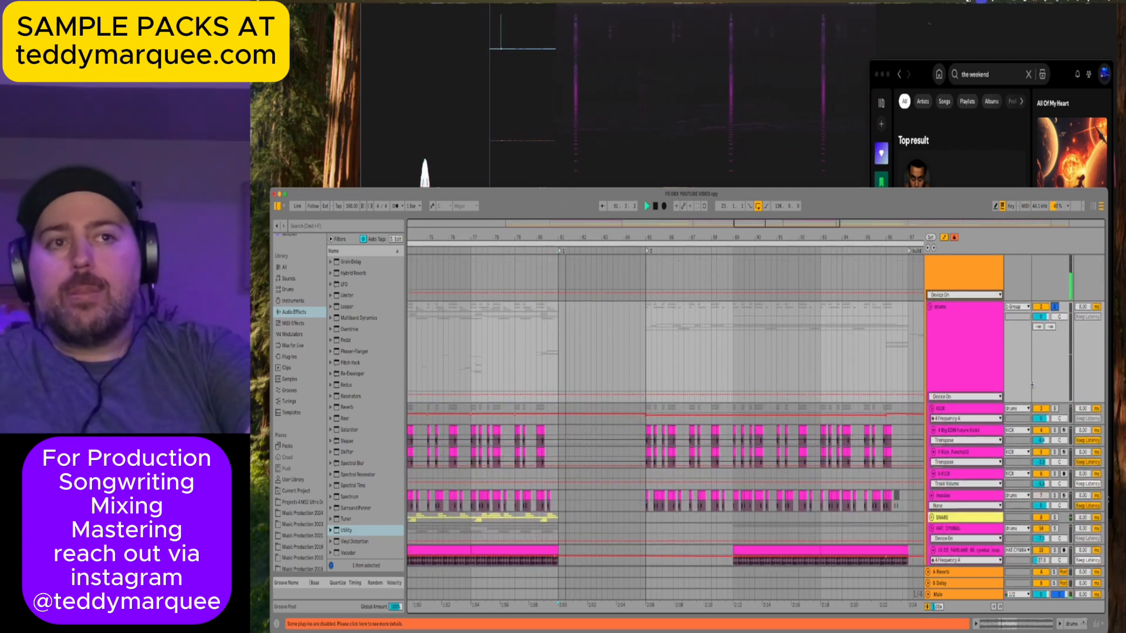
# Unfold the SNARE group and listen to its tracks from bar 81.
pyautogui.press('space')
pyautogui.click(932, 517)
pyautogui.scroll(-7, 932, 517)
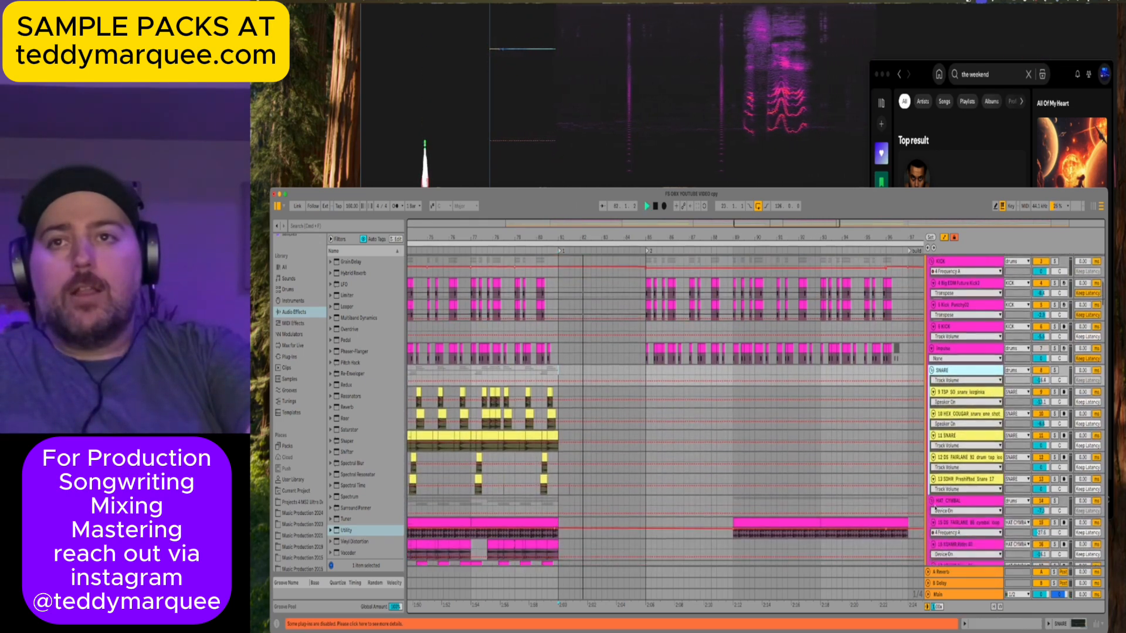
pyautogui.press('space')
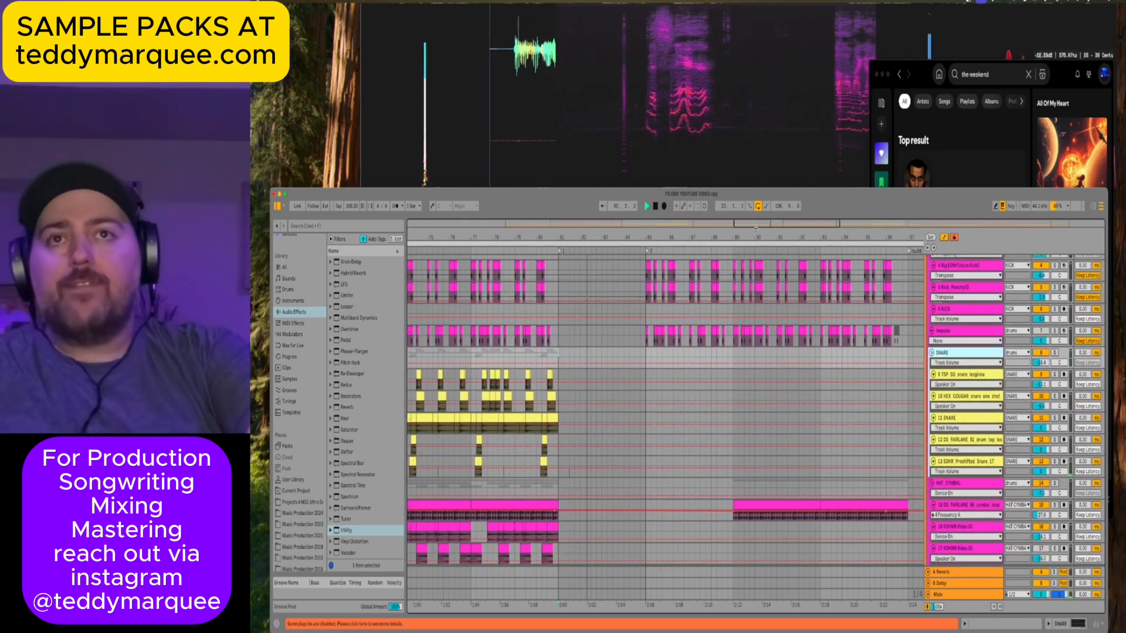
pyautogui.press('space')
# Enlarge the Snare 17 track in a closer view around bar 81, hide the automation lanes, and play from bar 81.
pyautogui.moveTo(750, 221); pyautogui.dragTo(750, 223)
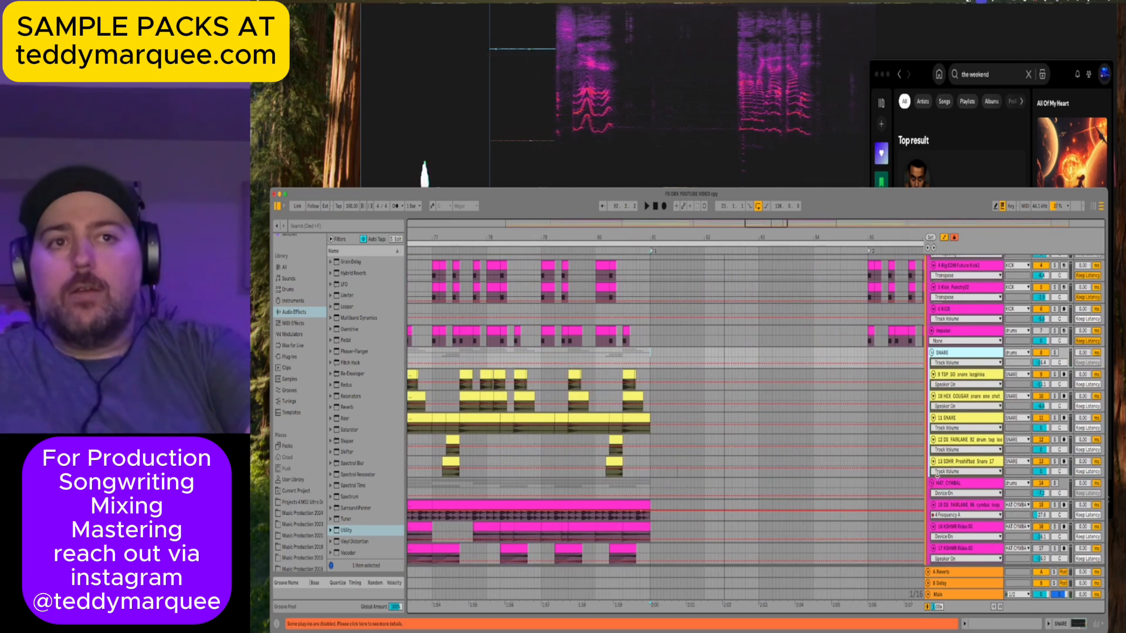
pyautogui.moveTo(937, 476); pyautogui.dragTo(938, 528)
pyautogui.click(891, 332)
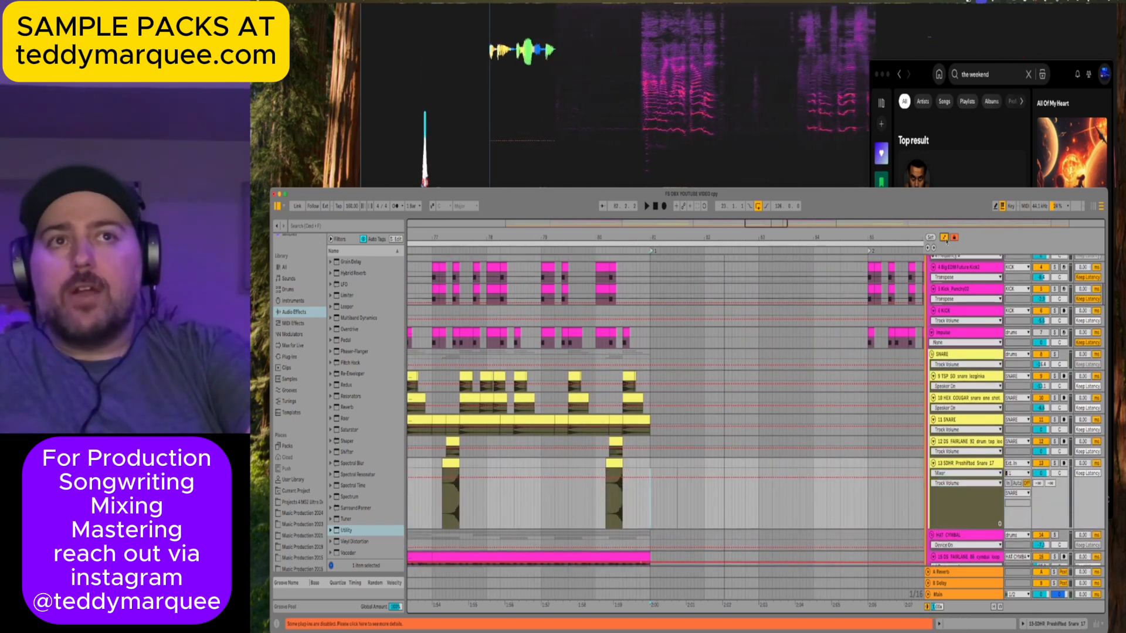
pyautogui.press('a')
pyautogui.press('space')
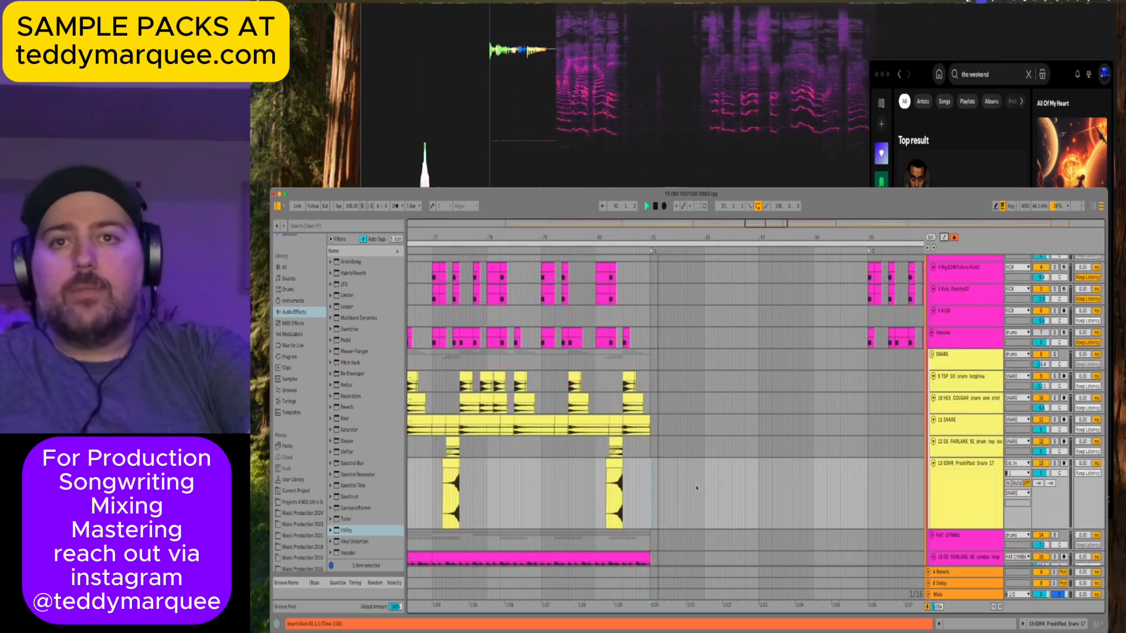
# Audition a short empty range just after bar 82 on the Snare 17 track and return to a wider arrangement view.
pyautogui.press('space')
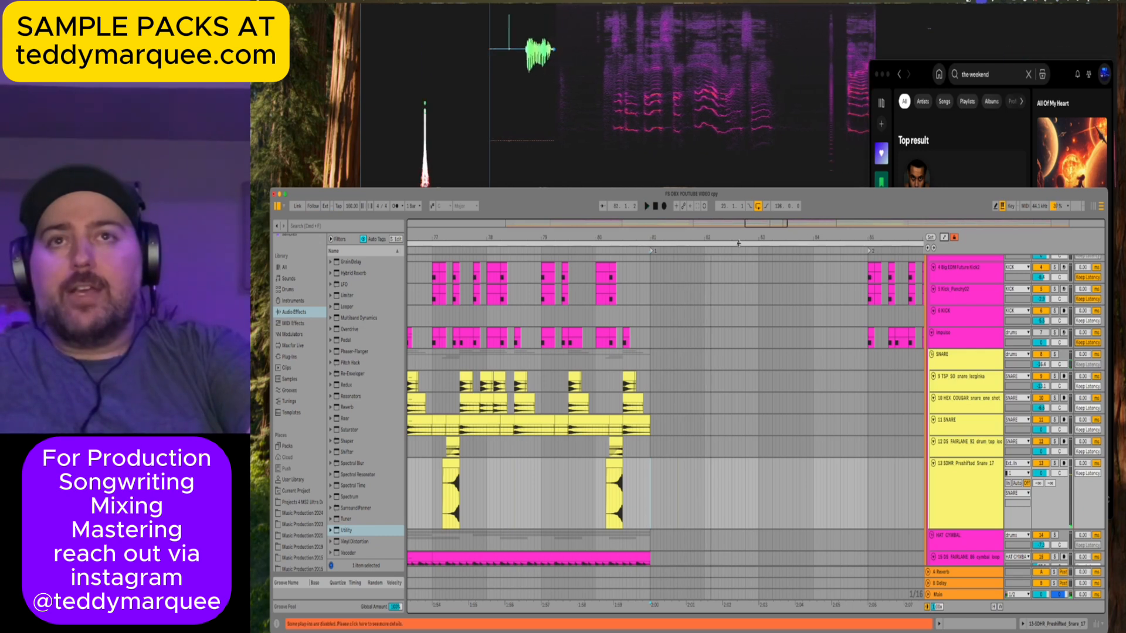
pyautogui.press('+')
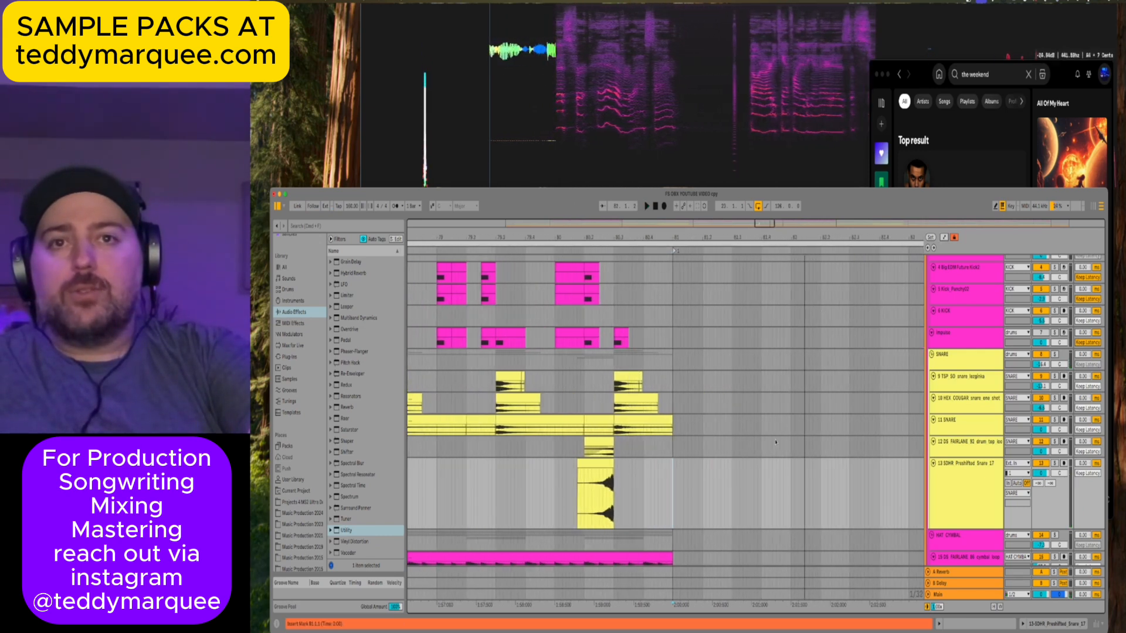
pyautogui.moveTo(718, 478); pyautogui.dragTo(764, 482)
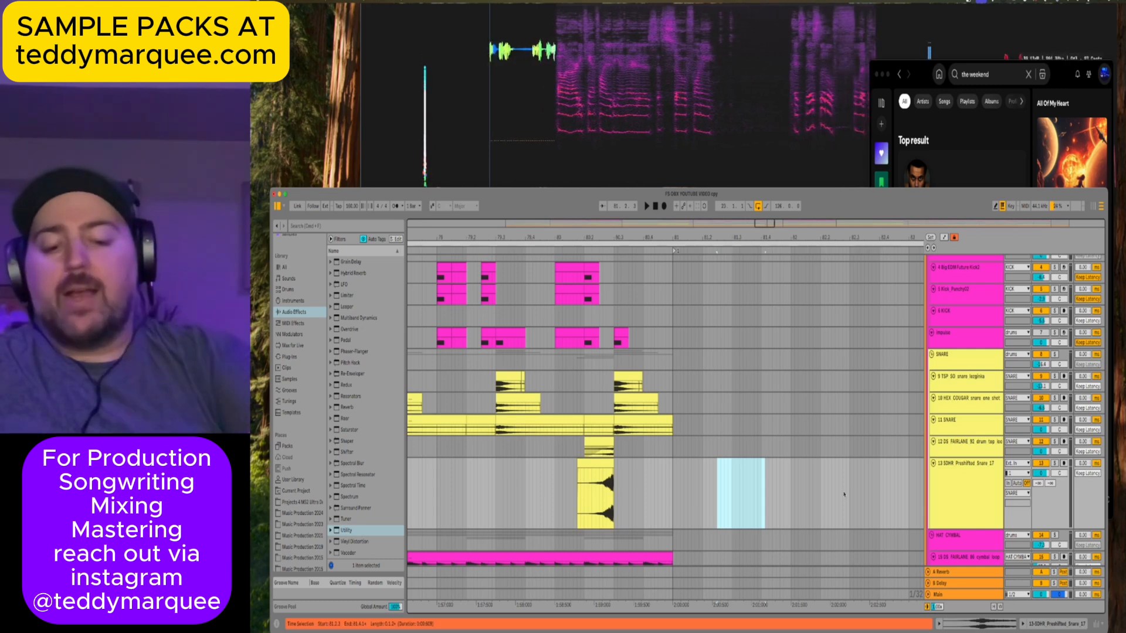
pyautogui.press('space')
pyautogui.press('space')
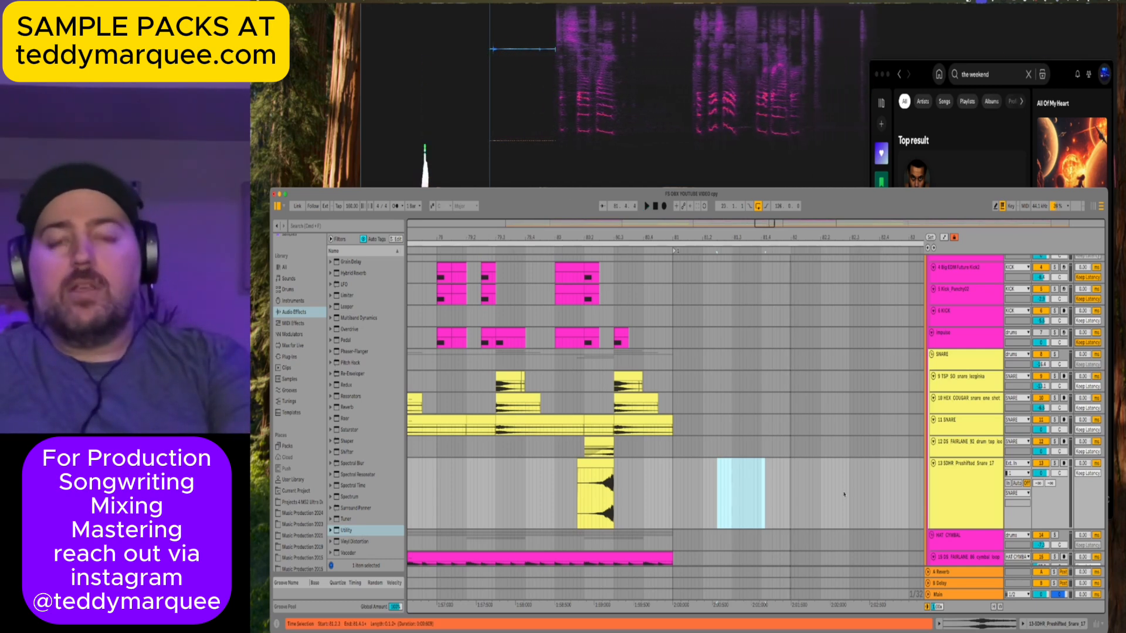
pyautogui.moveTo(762, 221); pyautogui.dragTo(736, 403)
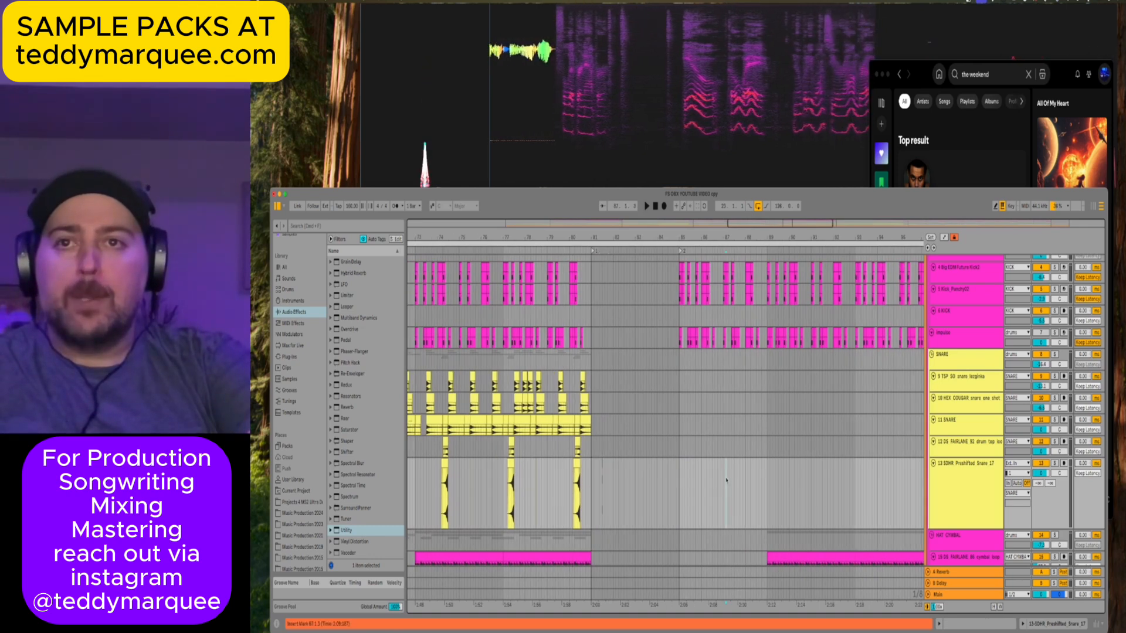
# Look through the drum and snare tracks from the intro through both drops, comparing where their clips start and stop.
pyautogui.hscroll(-10, 725, 481)
pyautogui.hscroll(-20, 726, 480)
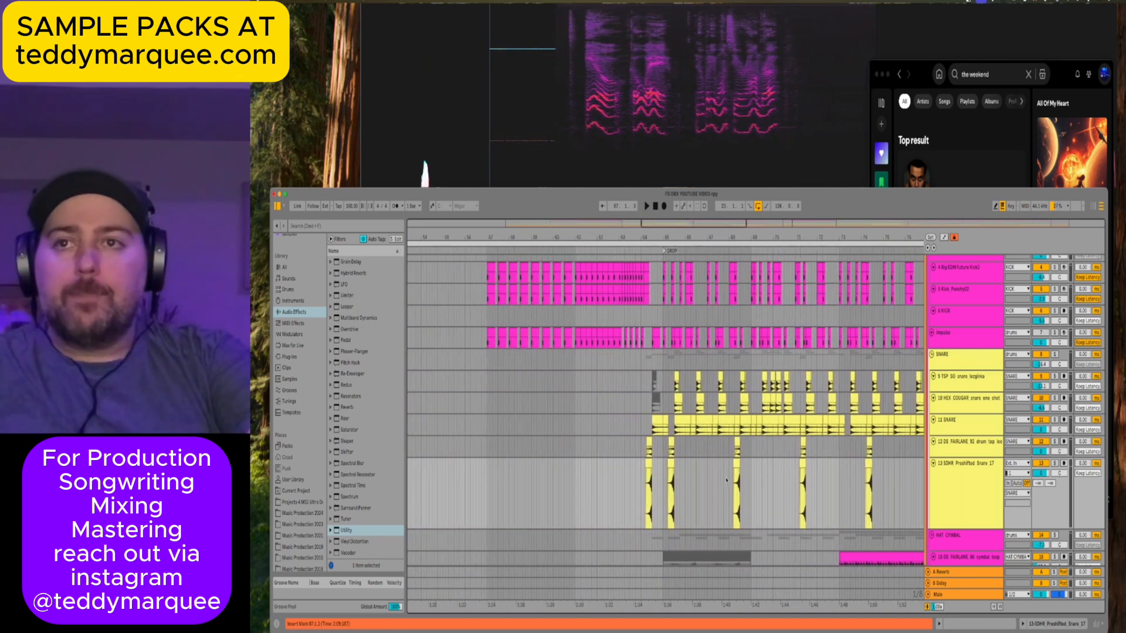
pyautogui.hscroll(20, 726, 480)
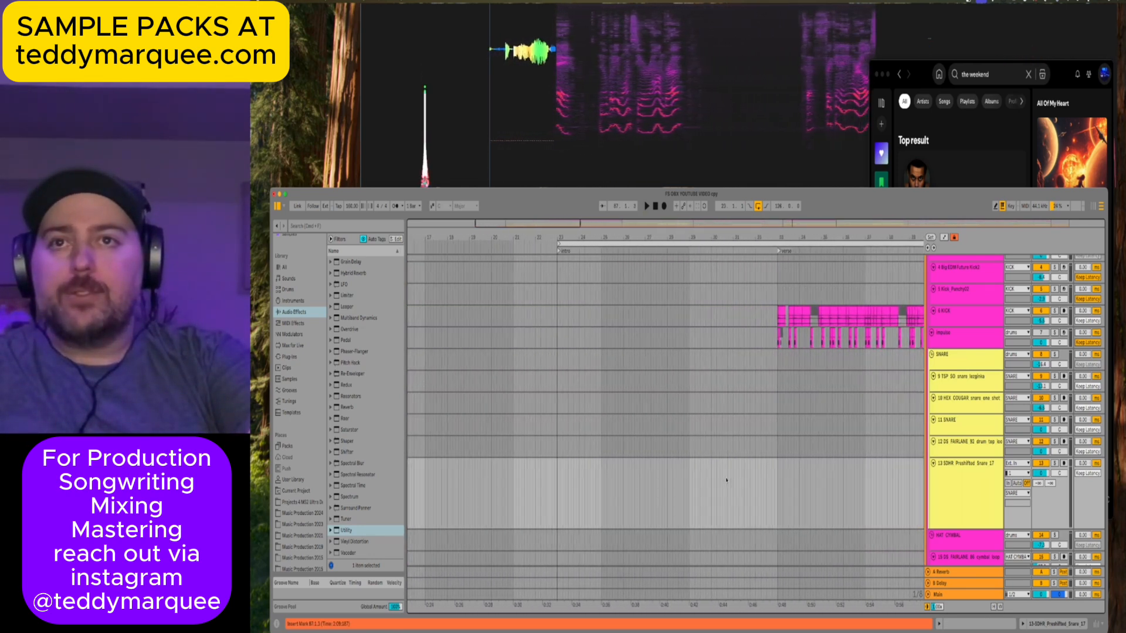
pyautogui.hscroll(20, 726, 480)
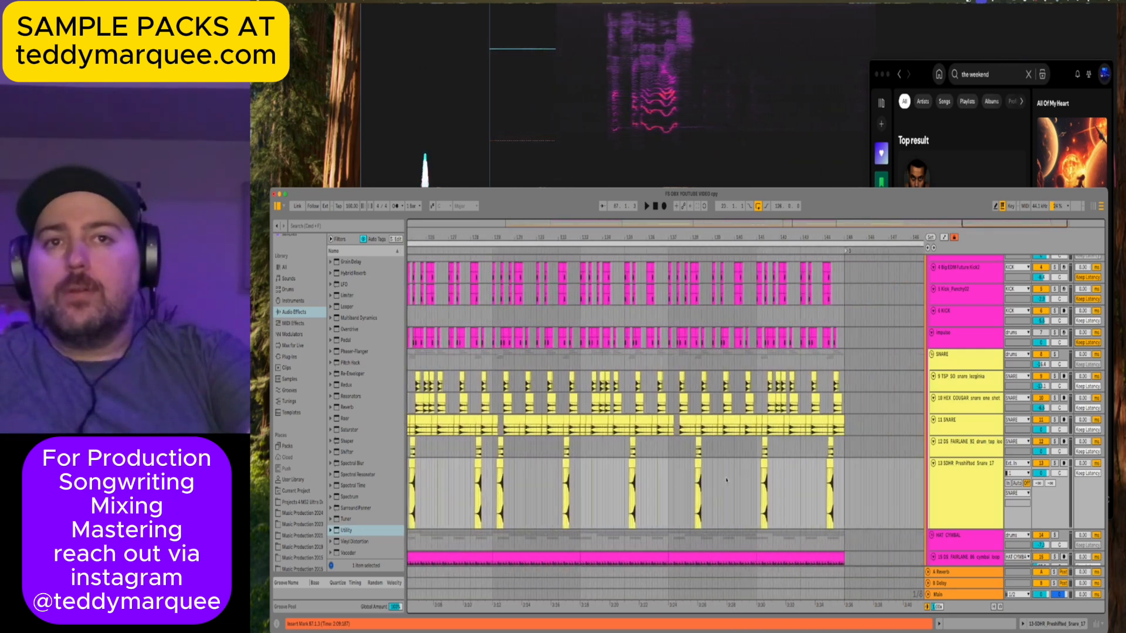
pyautogui.hscroll(-20, 726, 480)
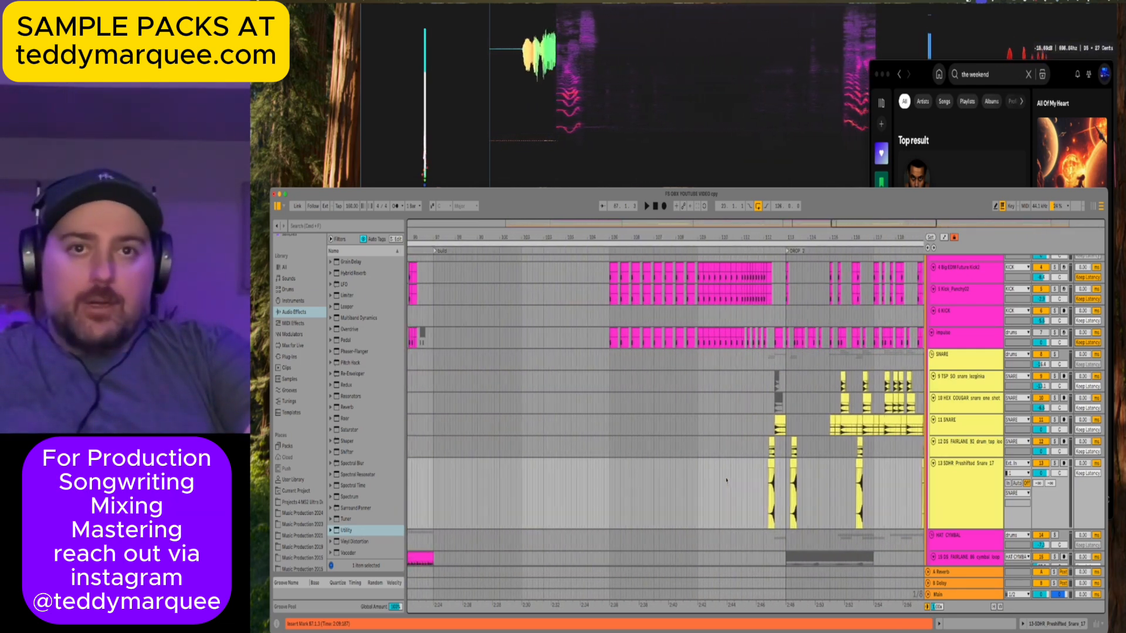
pyautogui.hscroll(-2, 726, 480)
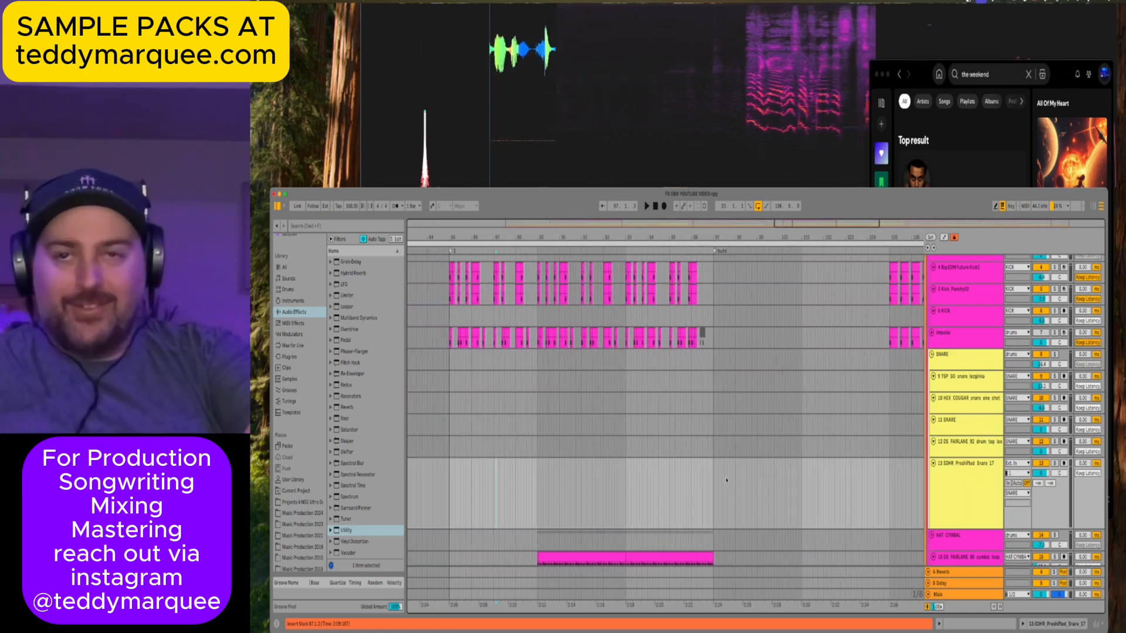
pyautogui.hscroll(-4, 726, 480)
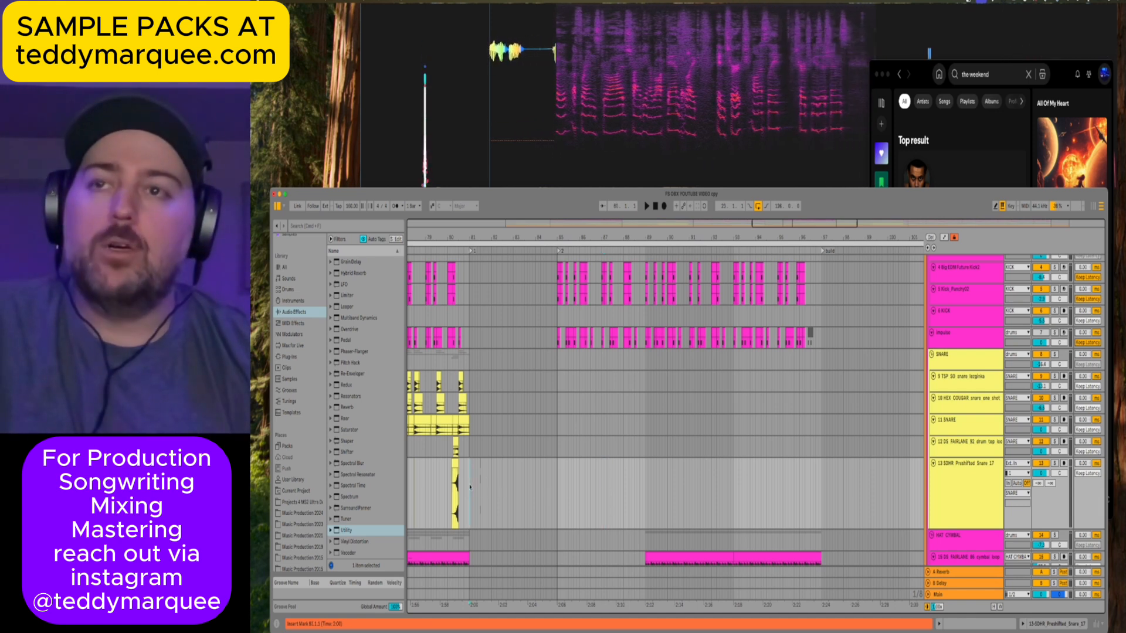
# Solo the Snare 17 track over the empty range from bar 81 to listen to it, and clear the solo.
pyautogui.moveTo(470, 487); pyautogui.dragTo(499, 480)
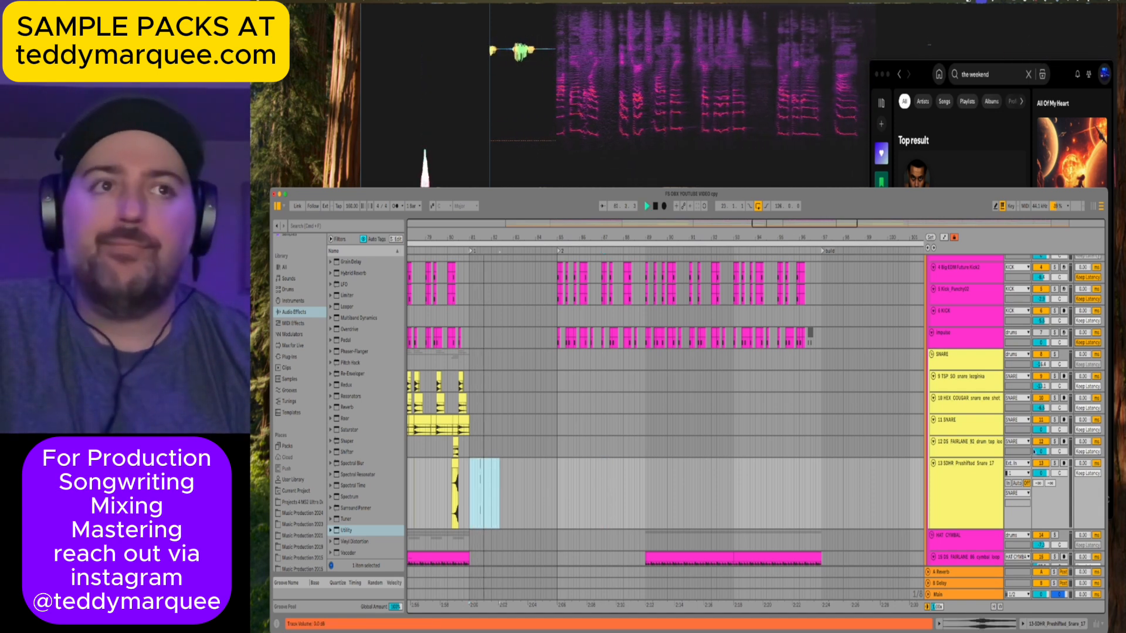
pyautogui.click(1054, 464)
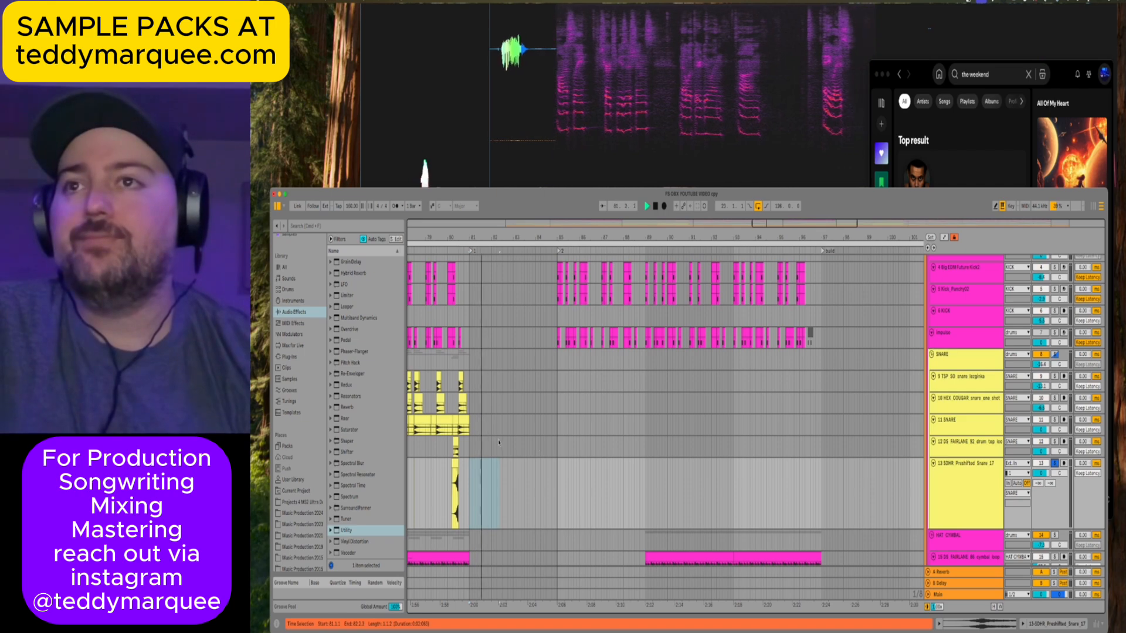
pyautogui.click(1054, 464)
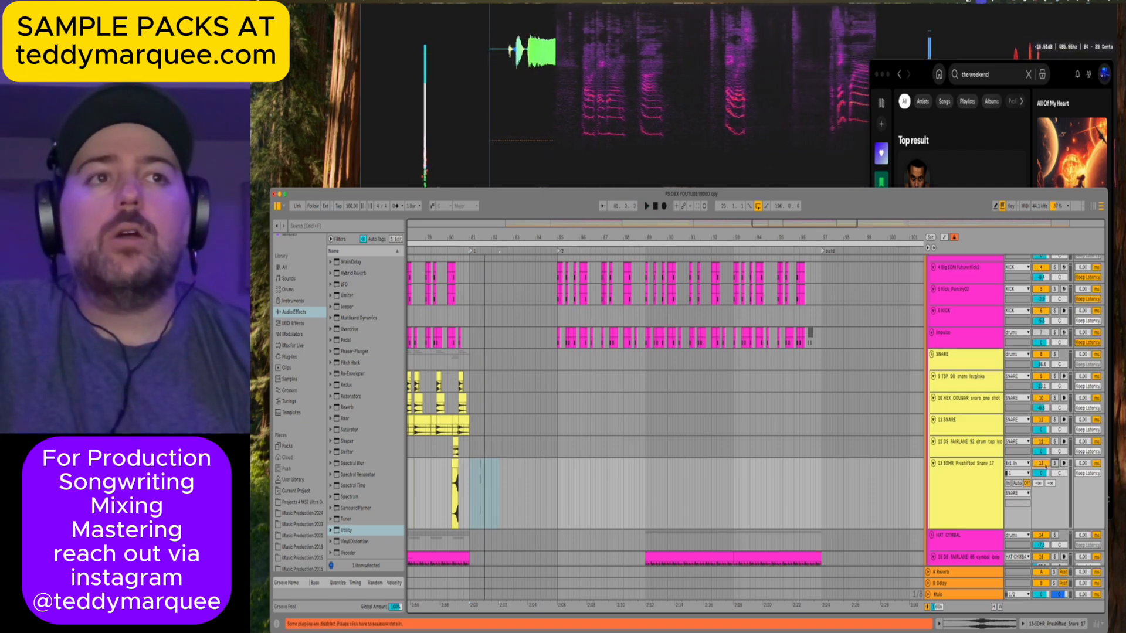
# Replay the full mix from around bar 80 and examine the tracks below the snares, down to the vocals.
pyautogui.click(453, 359)
pyautogui.press('space')
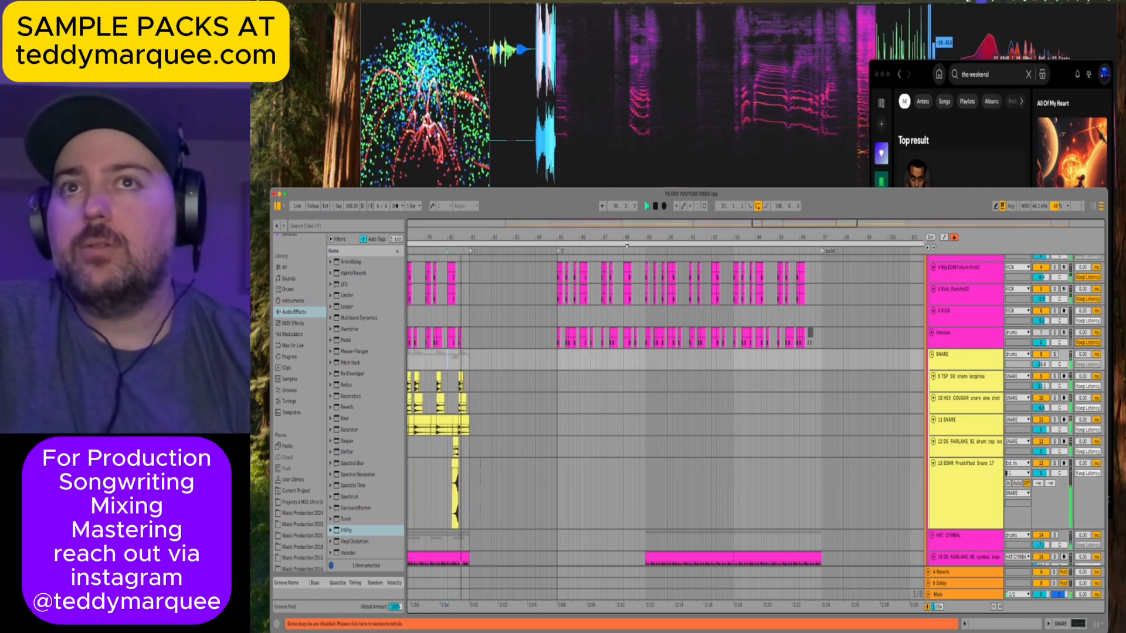
pyautogui.moveTo(840, 219); pyautogui.dragTo(773, 224)
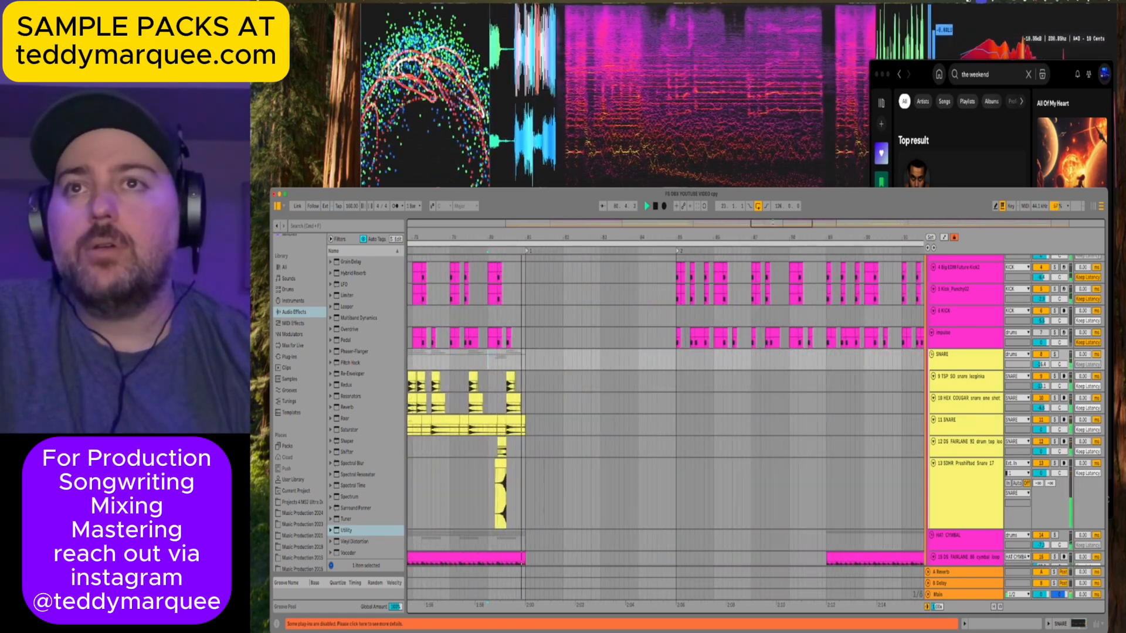
pyautogui.scroll(-5, 660, 407)
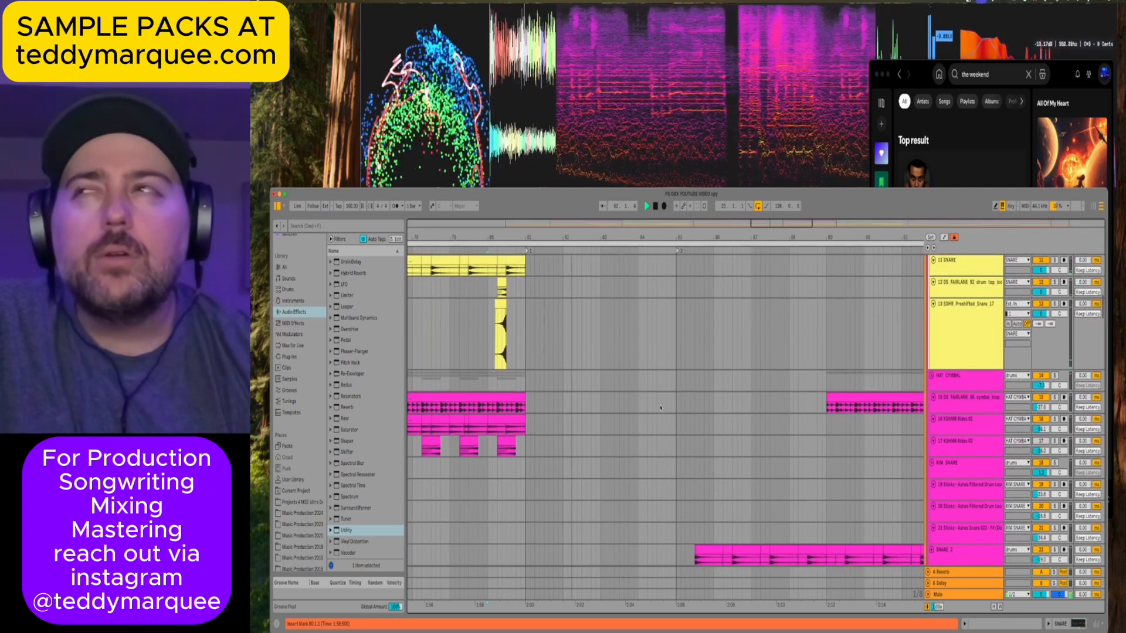
pyautogui.scroll(-10, 661, 407)
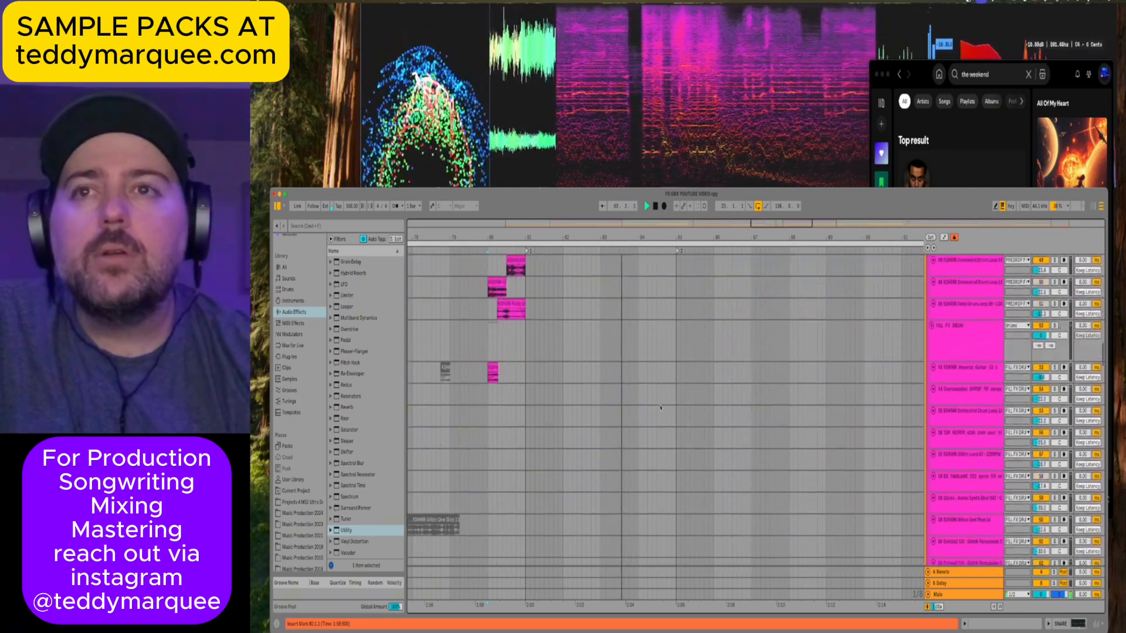
pyautogui.scroll(-15, 660, 408)
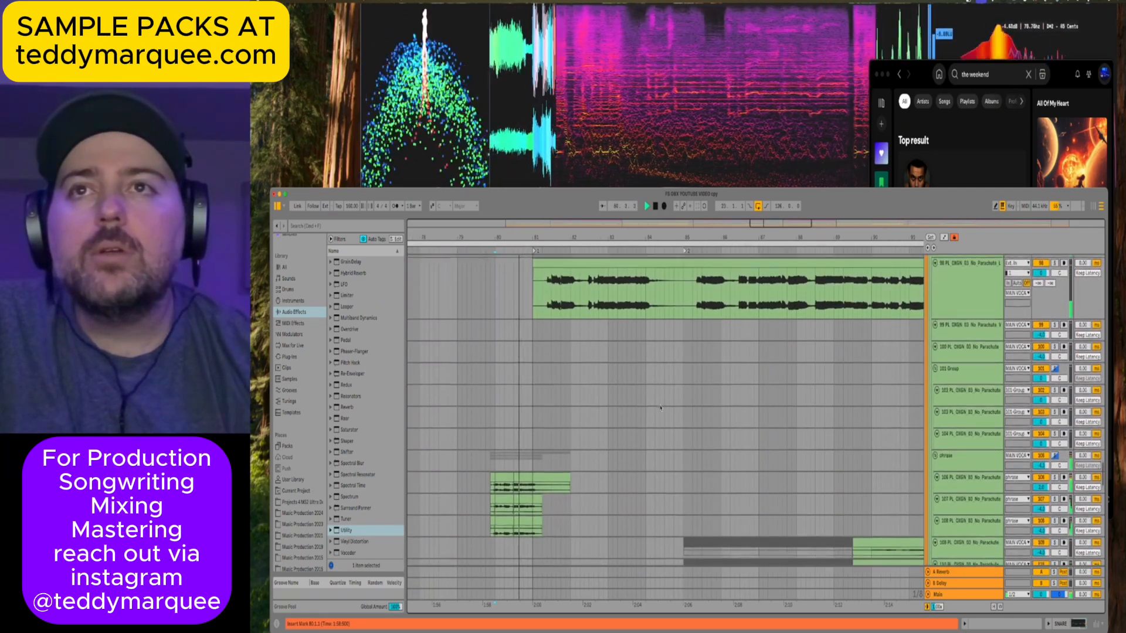
# Listen to the lead vocal clip in the MAIN VOCAL group around bars 81 and 82.
pyautogui.scroll(3, 661, 407)
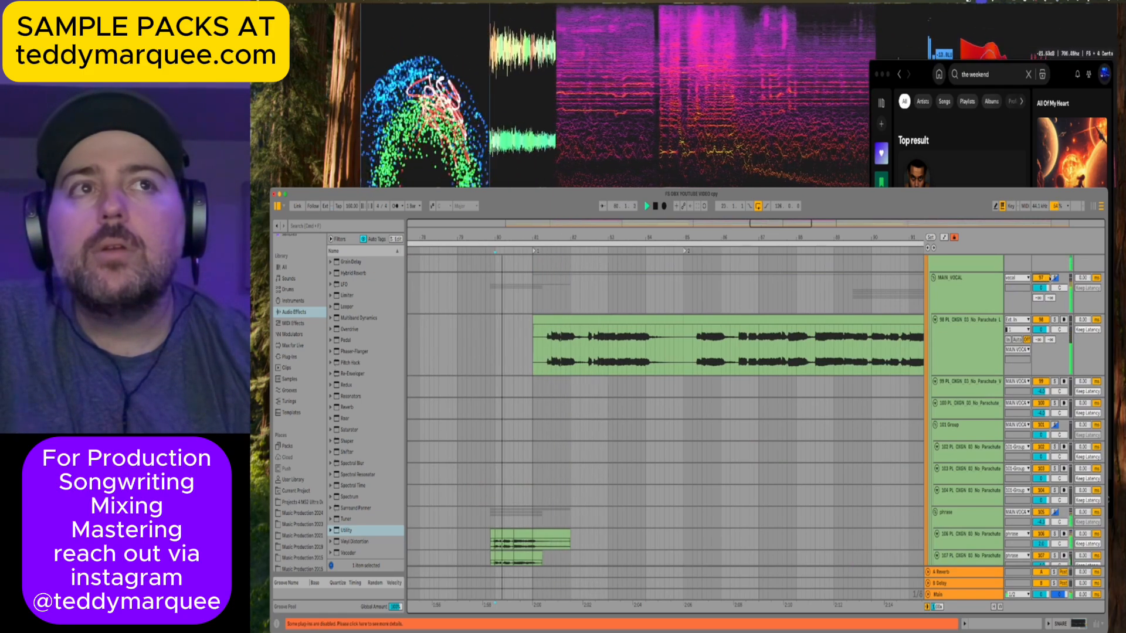
pyautogui.click(567, 322)
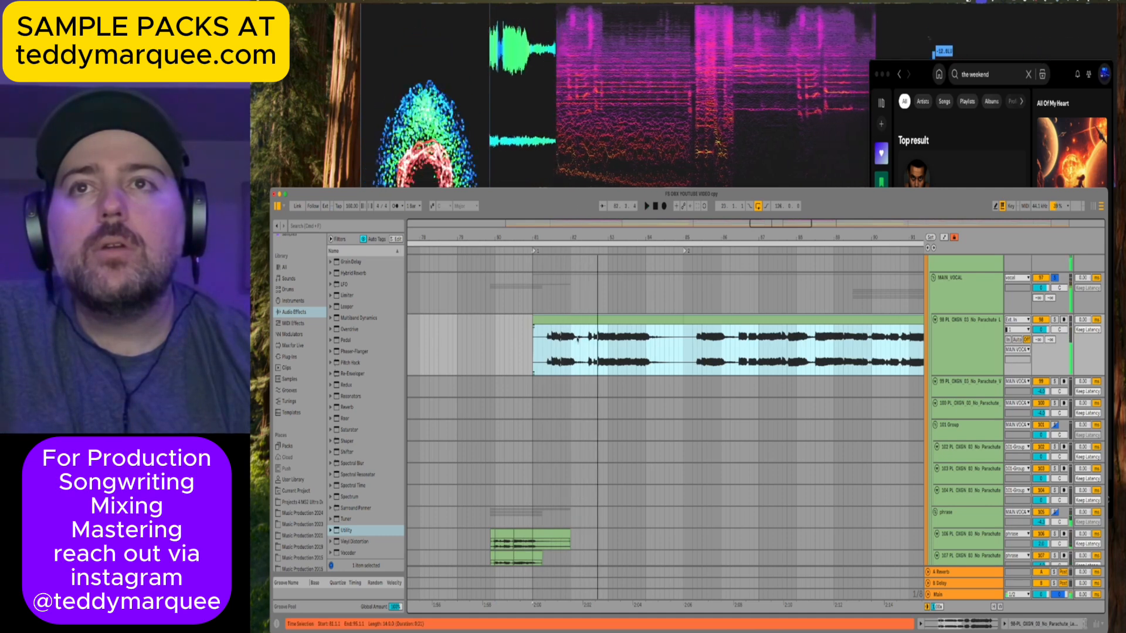
pyautogui.click(576, 338)
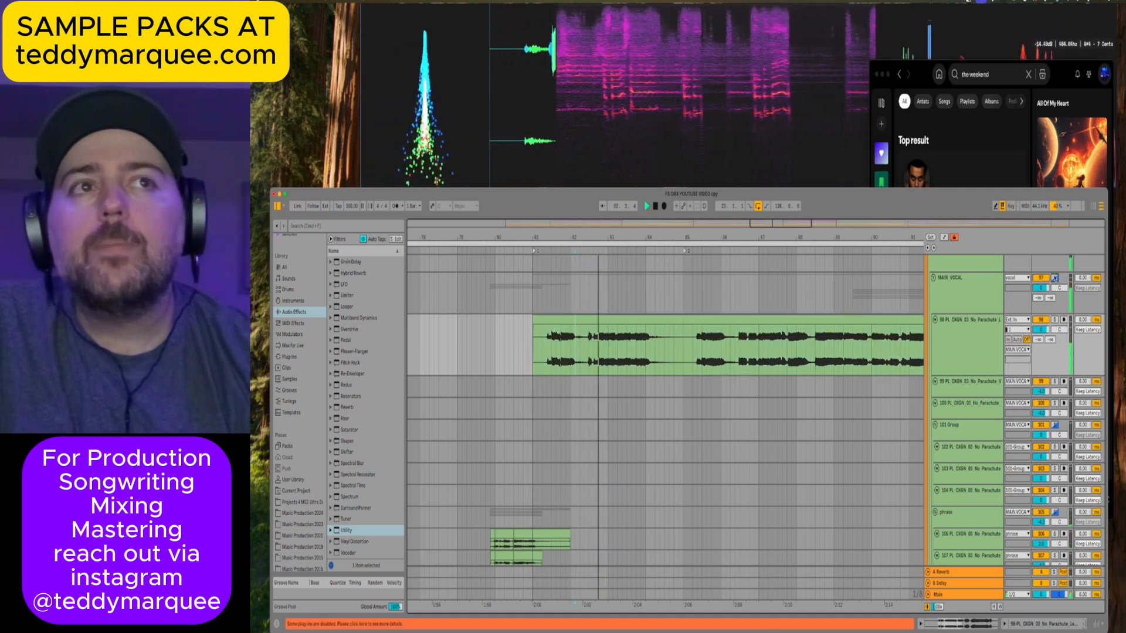
pyautogui.click(529, 294)
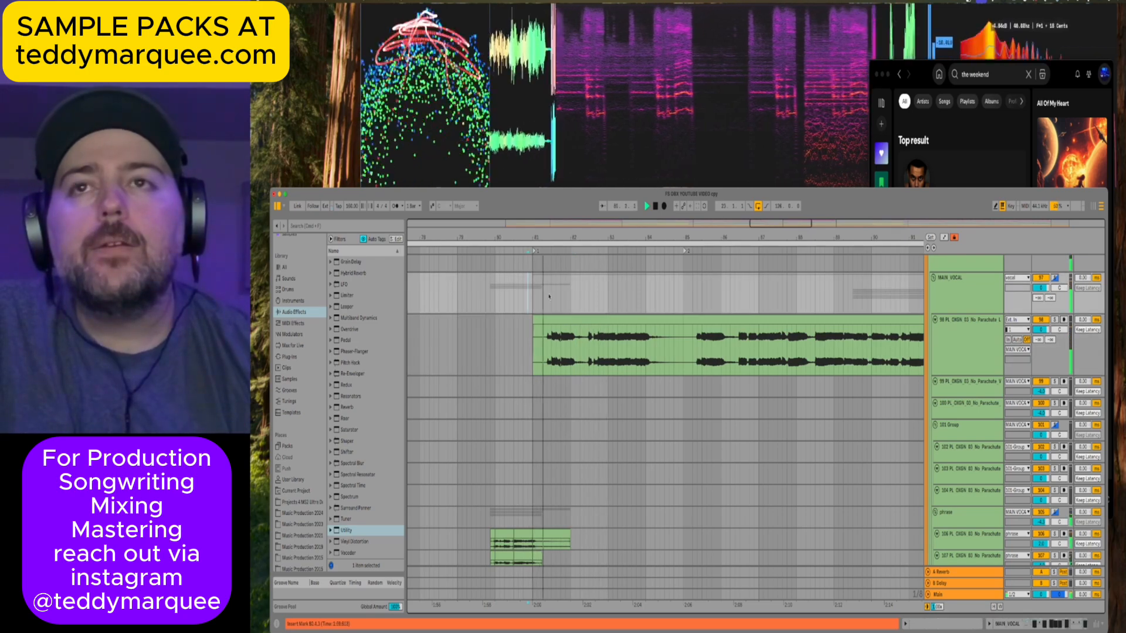
# Inspect the first vocal clip on track 117 in the DOUBLE group and replay from before bar 81.
pyautogui.scroll(-10, 551, 298)
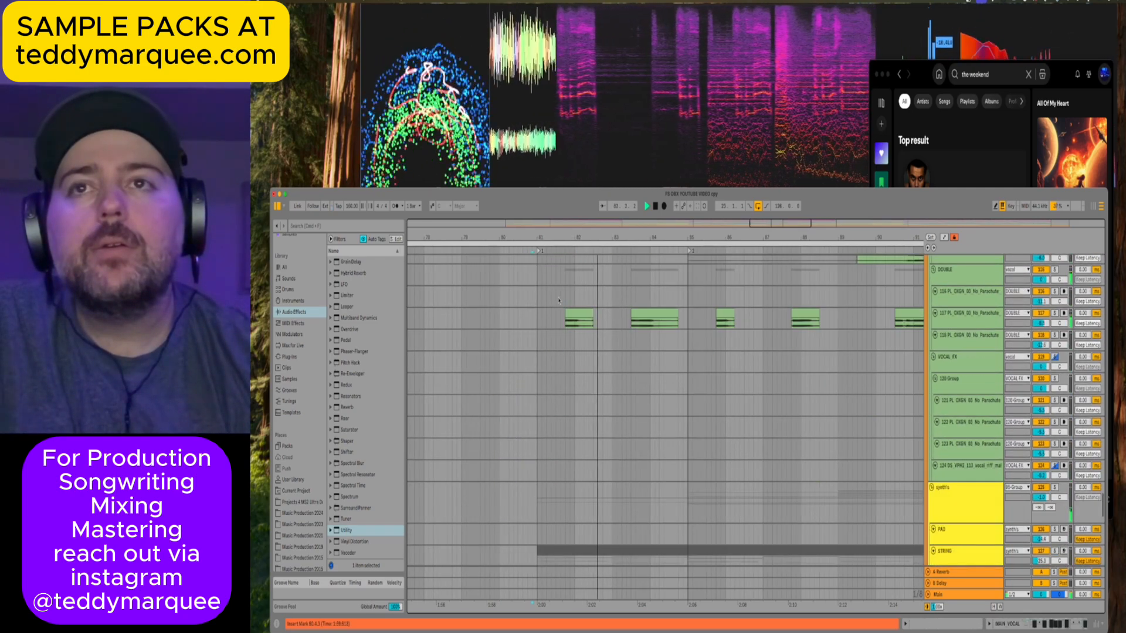
pyautogui.moveTo(565, 320); pyautogui.dragTo(591, 321)
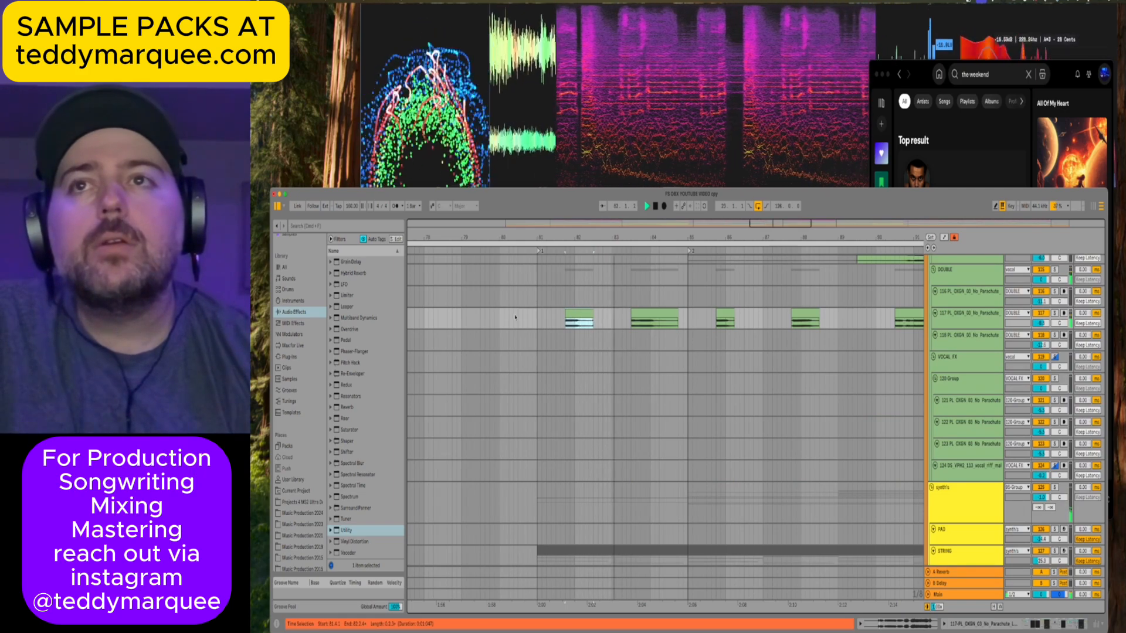
pyautogui.click(515, 317)
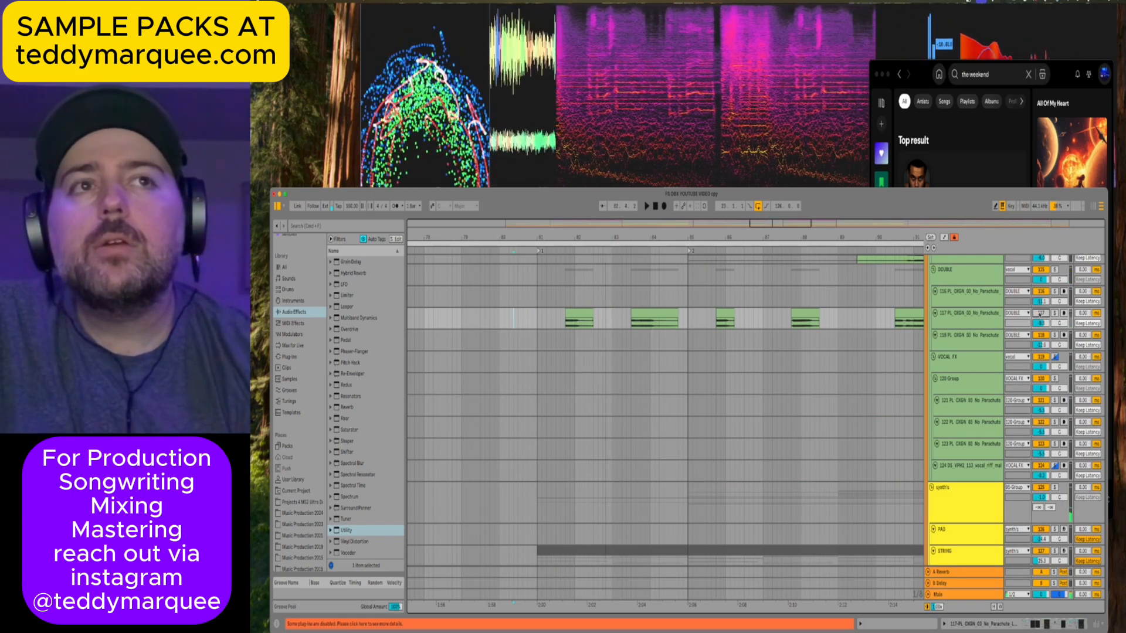
# Try a shorter ending for the extended vocal clip on the phrase group's first track, and restore its end to 82.1.1.
pyautogui.scroll(-4, 797, 354)
pyautogui.scroll(2, 797, 354)
pyautogui.scroll(8, 797, 354)
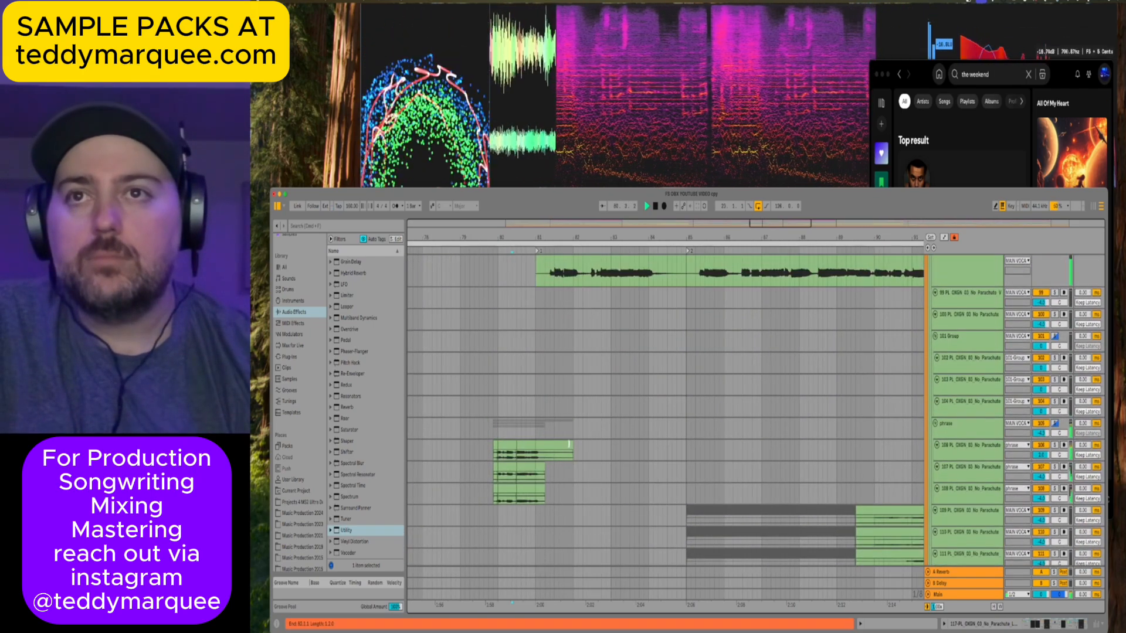
pyautogui.moveTo(516, 453); pyautogui.dragTo(569, 450)
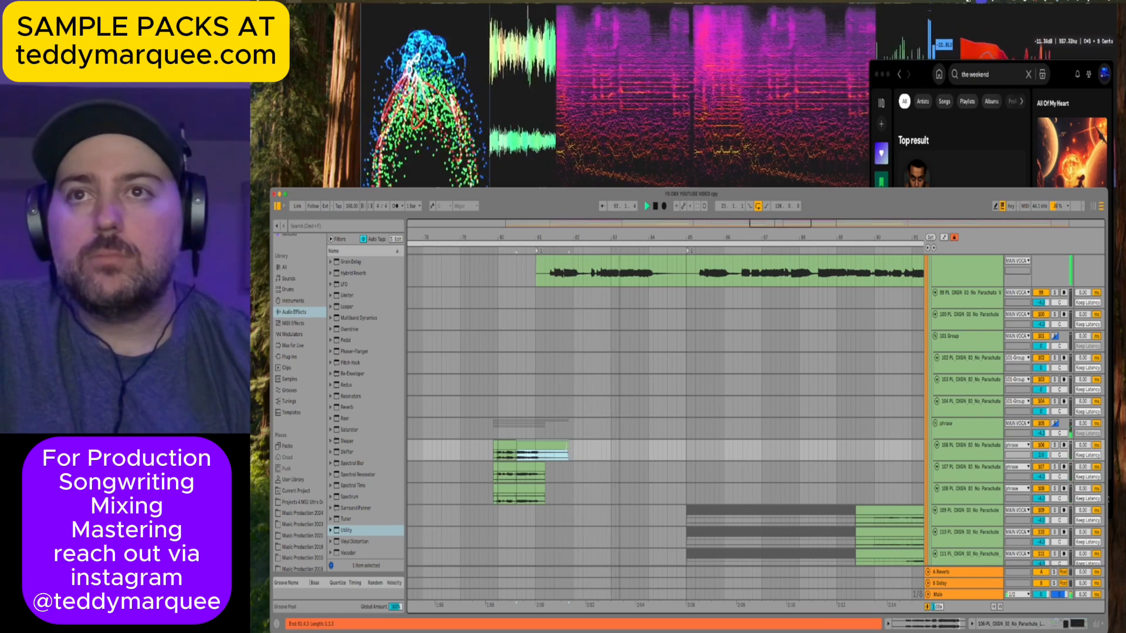
pyautogui.moveTo(566, 446); pyautogui.dragTo(570, 447)
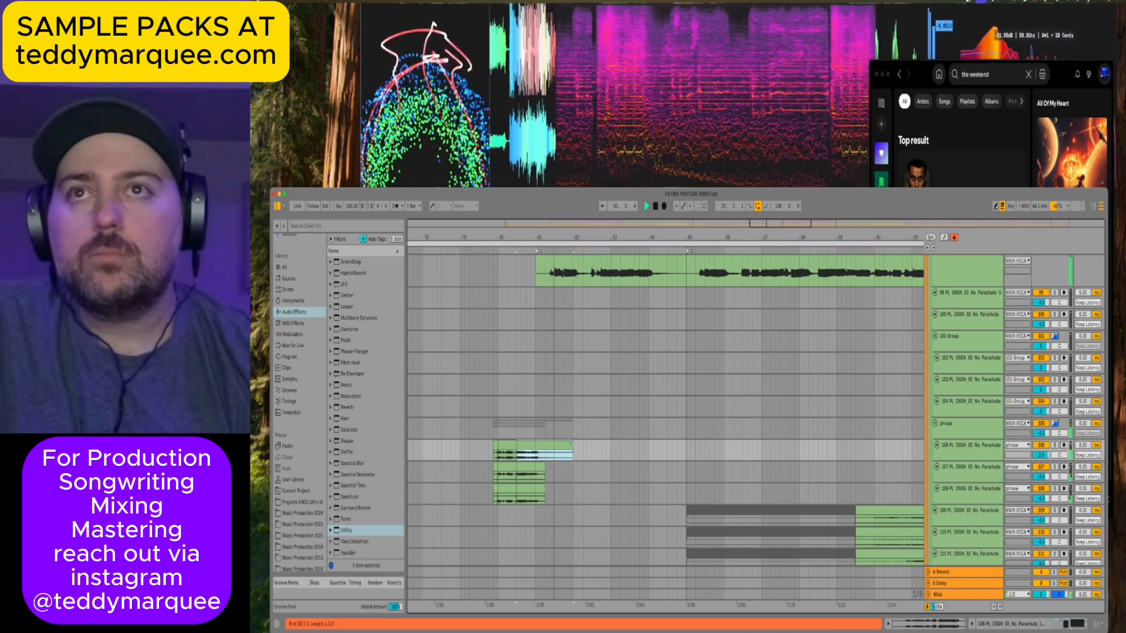
# Solo the lead vocal track 98 during playback to check it, clear the solo, and stop playback.
pyautogui.scroll(5, 1042, 375)
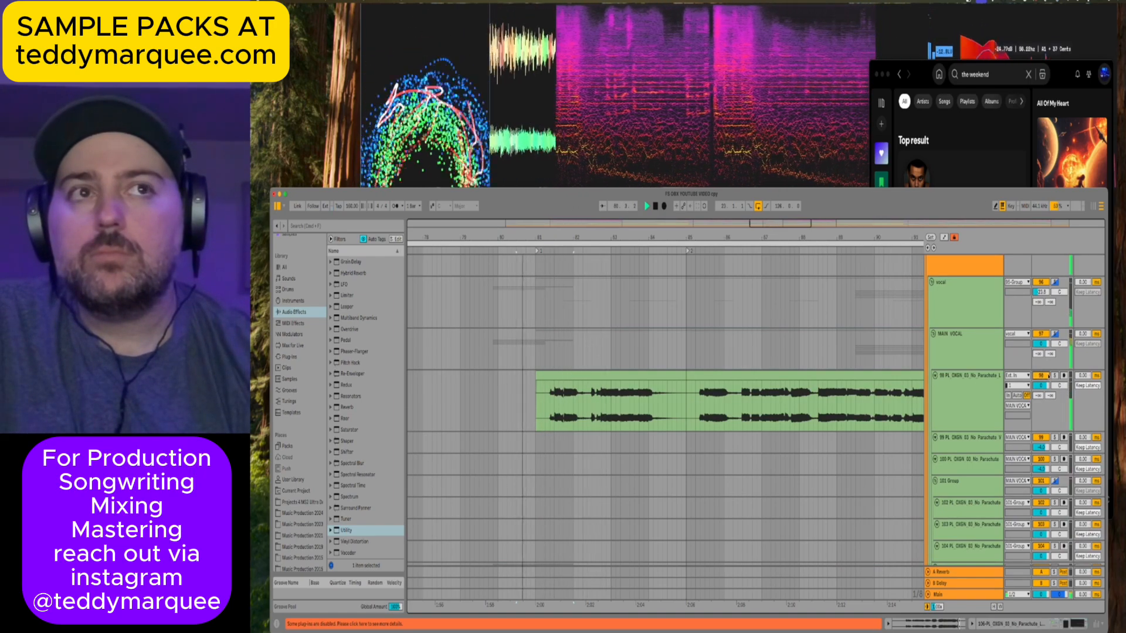
pyautogui.click(1053, 376)
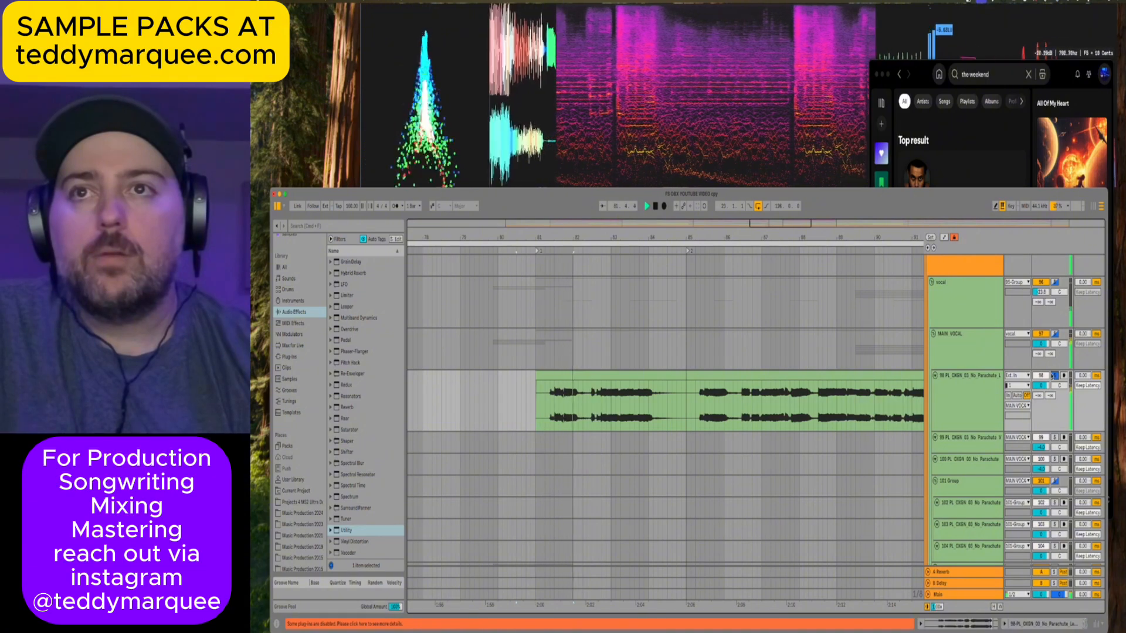
pyautogui.press('space')
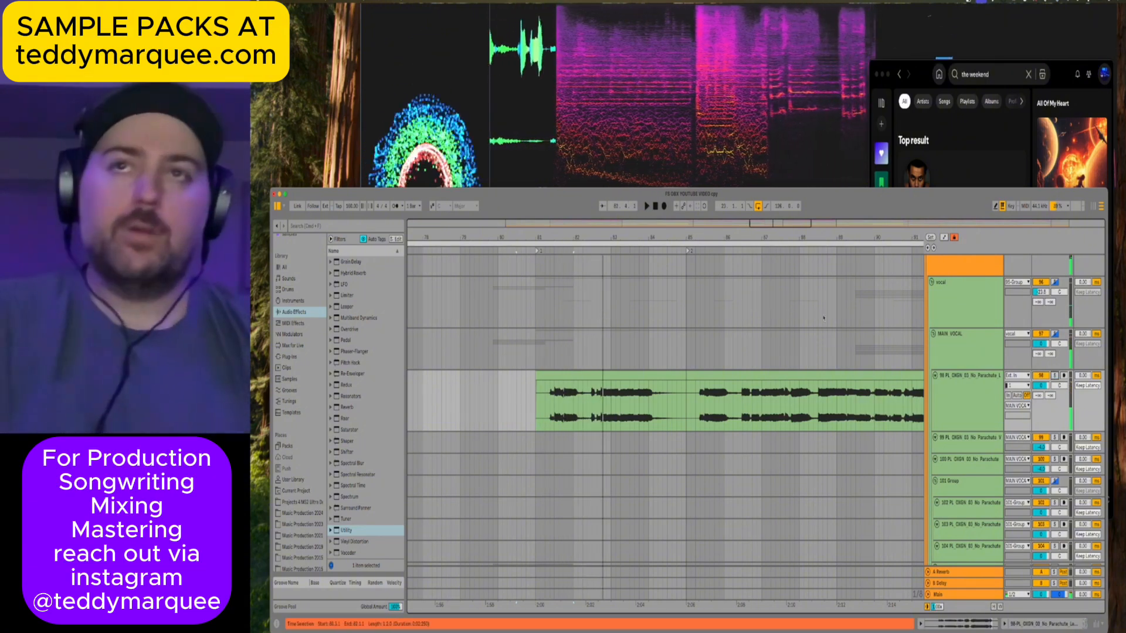
# Replay the passage around bar 81 in a wider view while examining the lead and phrase vocal tracks.
pyautogui.moveTo(666, 240); pyautogui.dragTo(698, 214)
pyautogui.press('space')
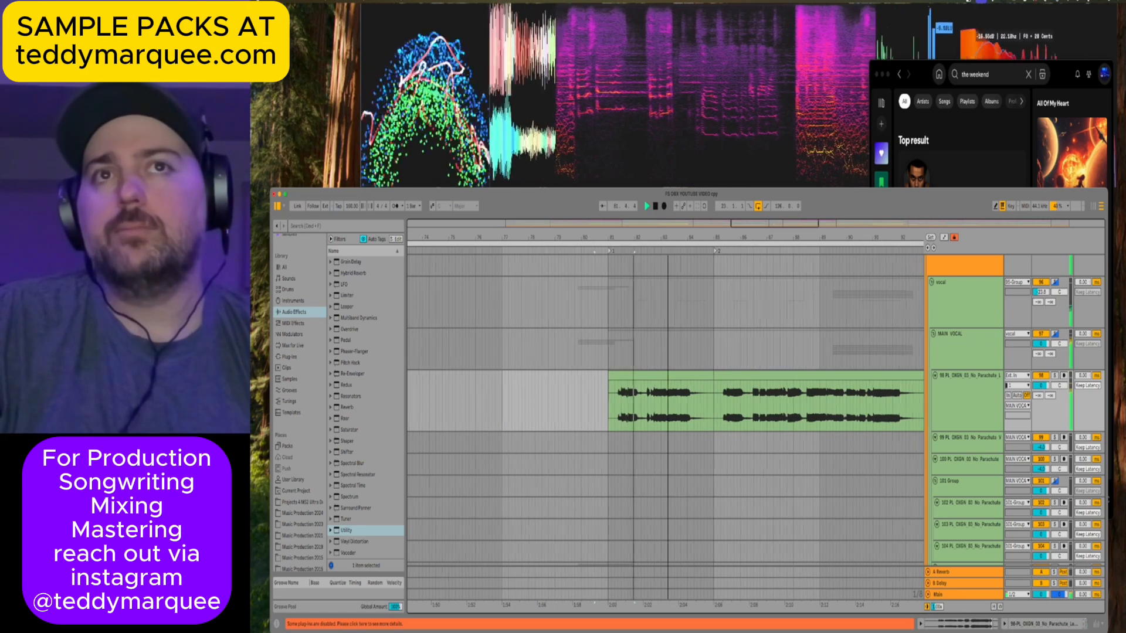
pyautogui.moveTo(776, 235); pyautogui.dragTo(774, 225)
pyautogui.scroll(-5, 622, 333)
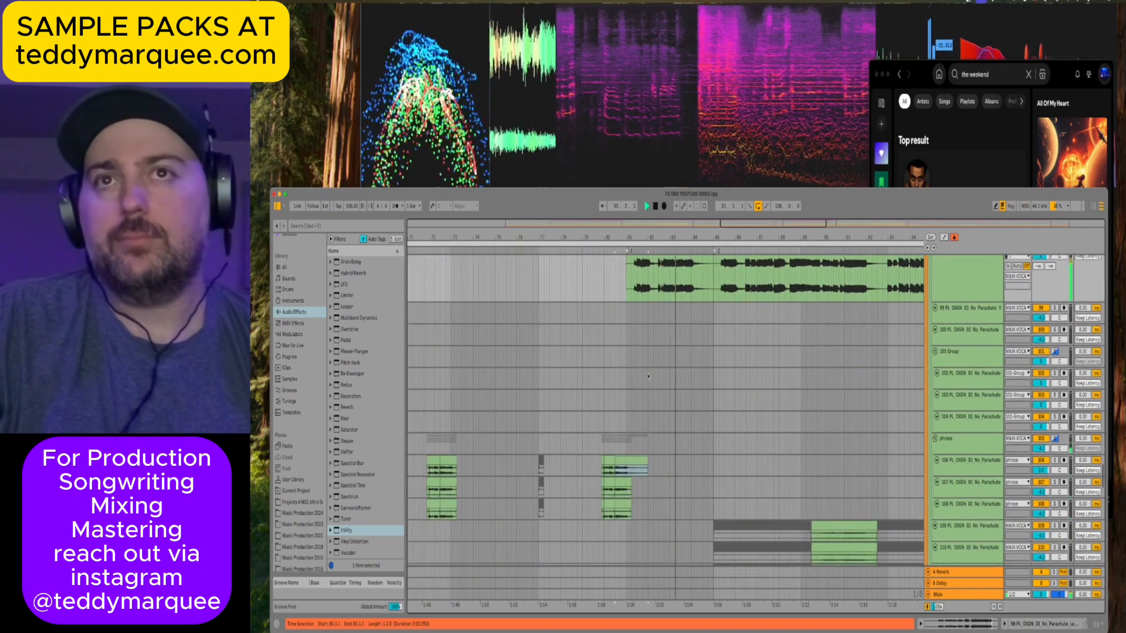
pyautogui.scroll(4, 622, 333)
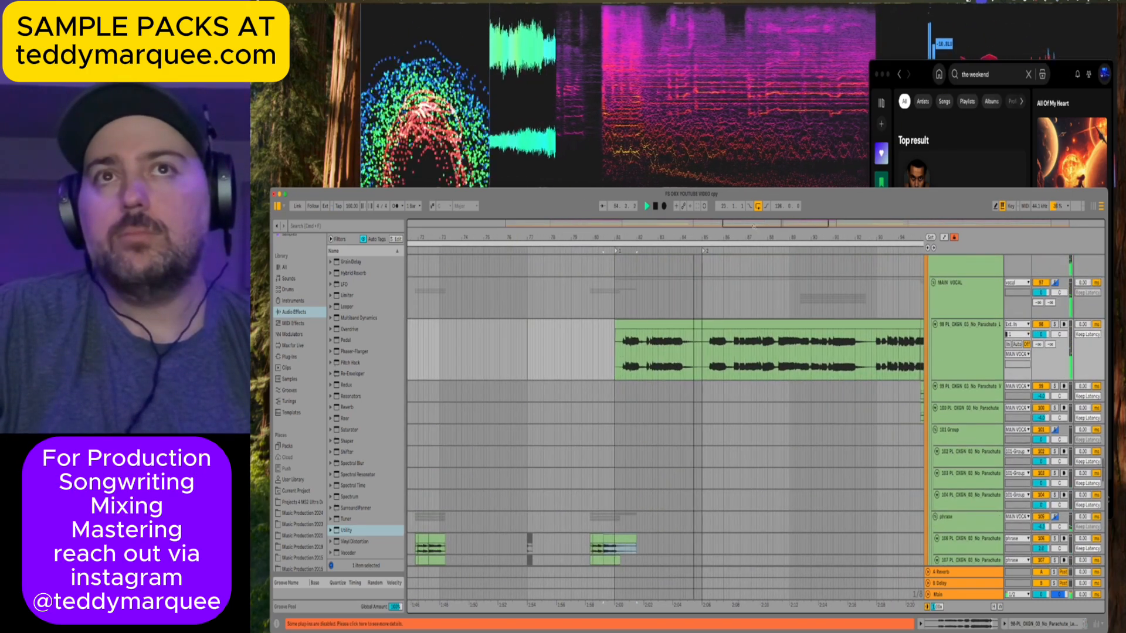
# Replay the passage from just before bar 81 while viewing the lead vocal clip on track 98 at closer range.
pyautogui.press('+')
pyautogui.press('+')
pyautogui.click(612, 335)
pyautogui.press('space')
pyautogui.press('space')
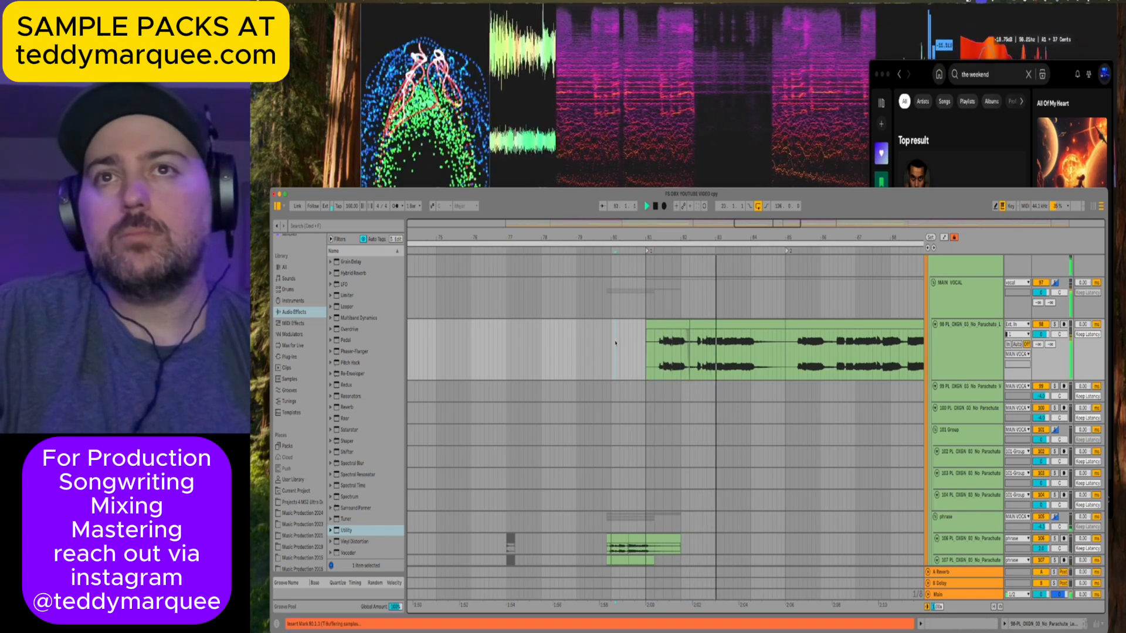
# Try splitting the lead vocal clip near 82.1.3 and trimming the second part's start, undo the edits, and stop playback.
pyautogui.press('super+e')
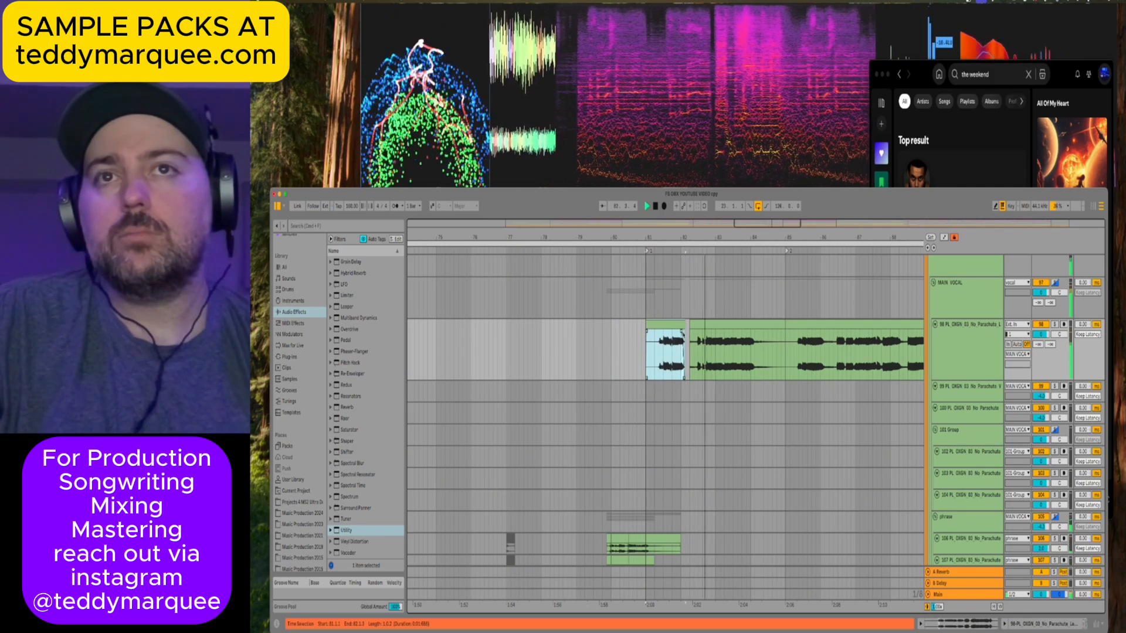
pyautogui.click(624, 345)
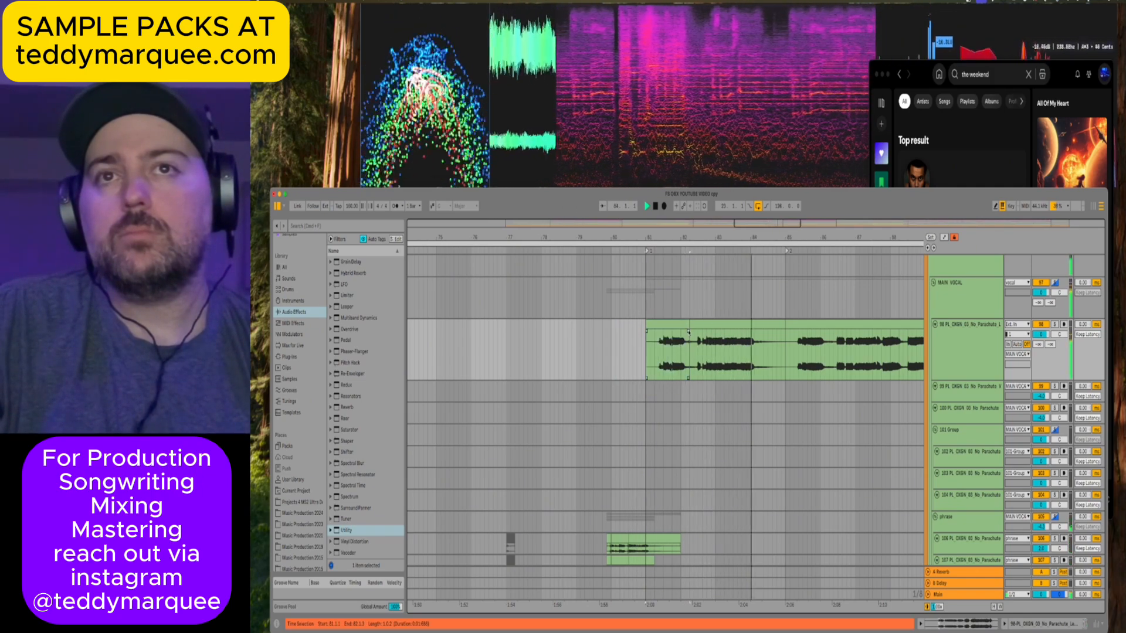
pyautogui.click(624, 345)
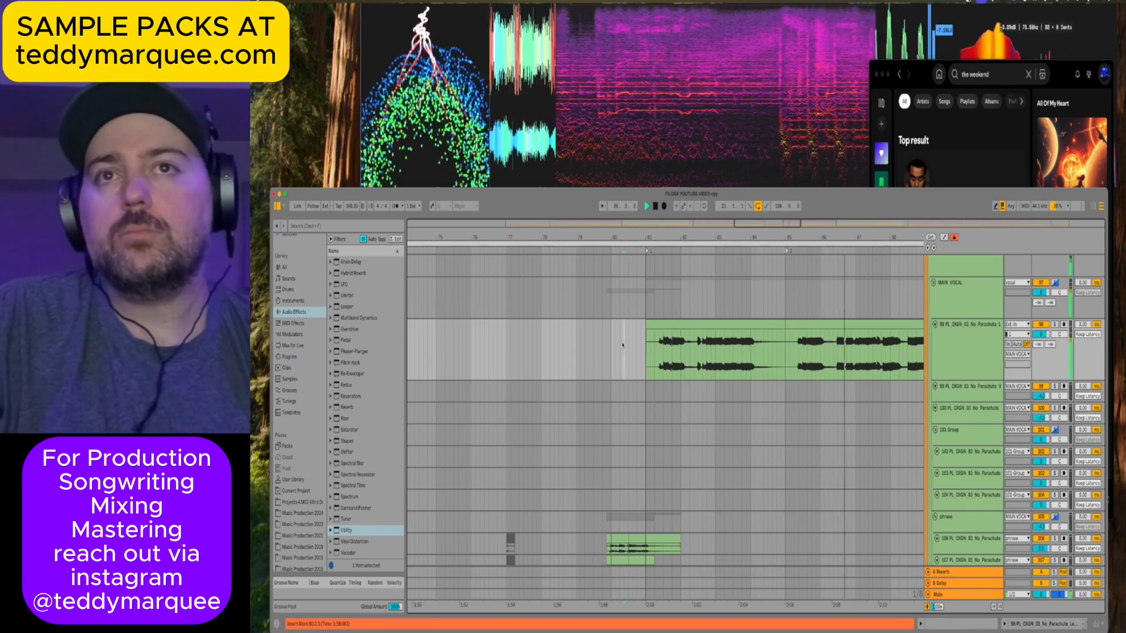
pyautogui.click(690, 343)
pyautogui.press('super+e')
pyautogui.moveTo(690, 322); pyautogui.dragTo(696, 322)
pyautogui.press('super+z')
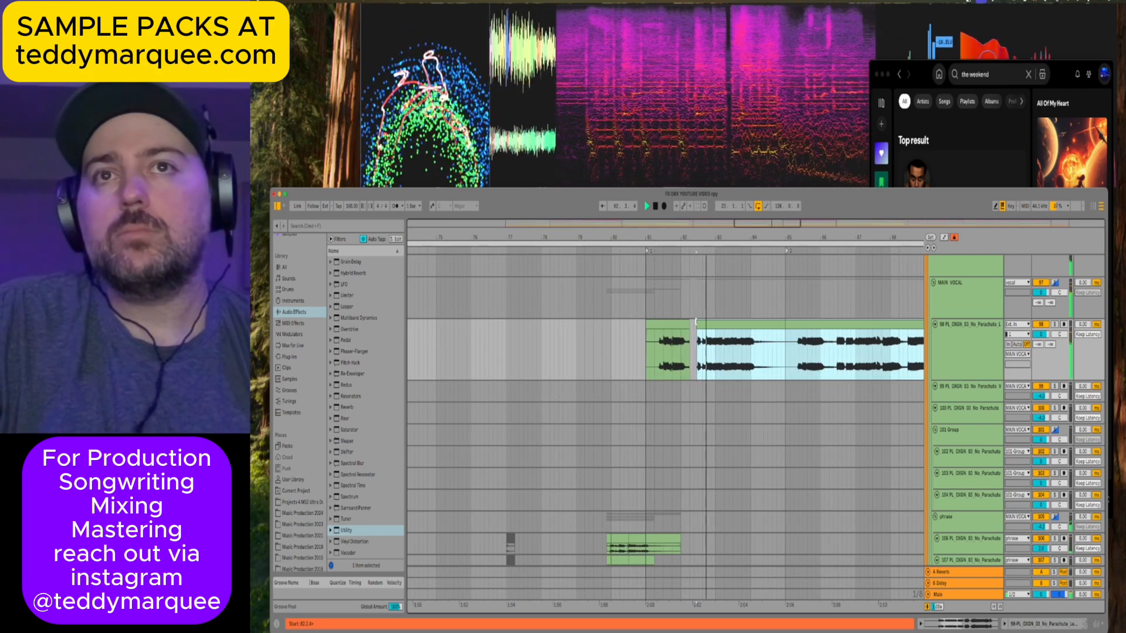
pyautogui.press('super+z')
pyautogui.press('space')
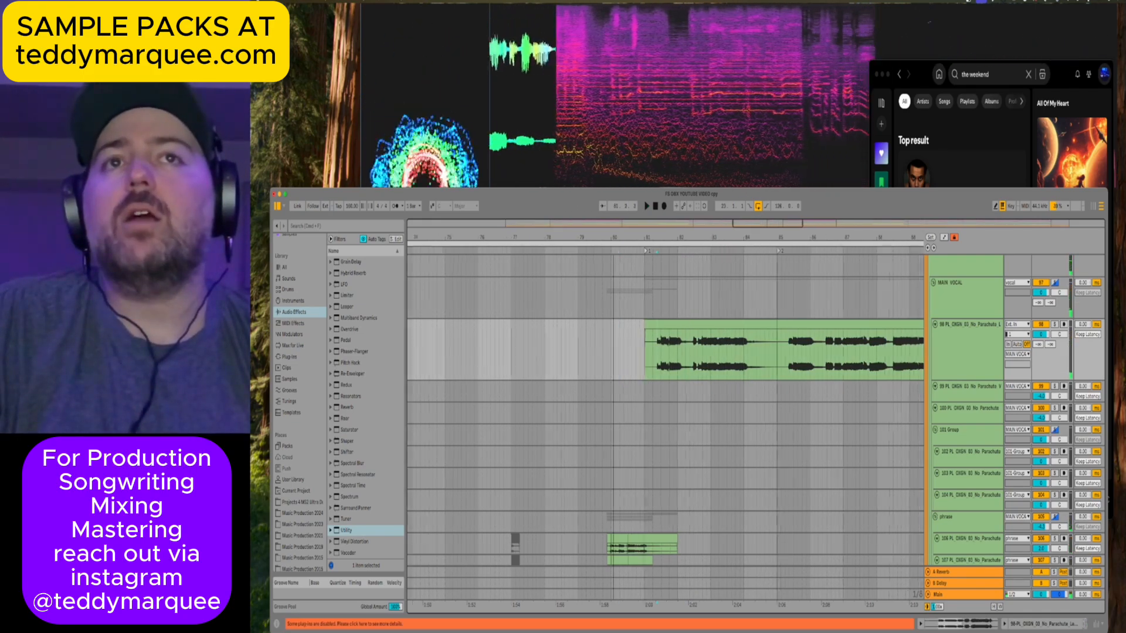
# Show the plug-ins category in the browser and save the current set.
pyautogui.moveTo(744, 235); pyautogui.dragTo(745, 228)
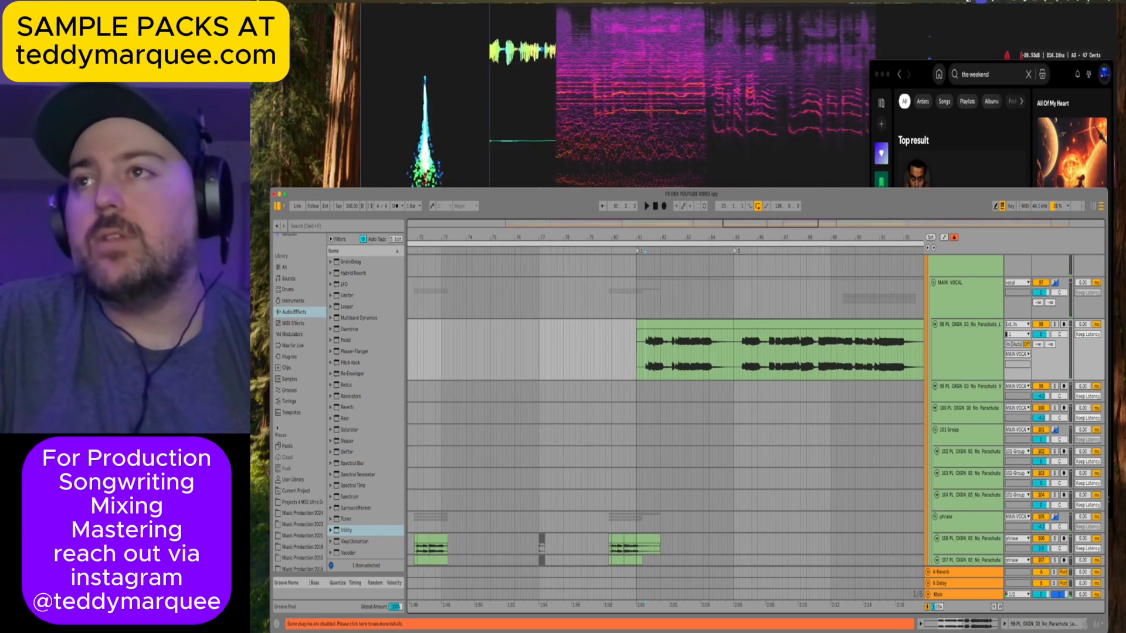
pyautogui.click(294, 356)
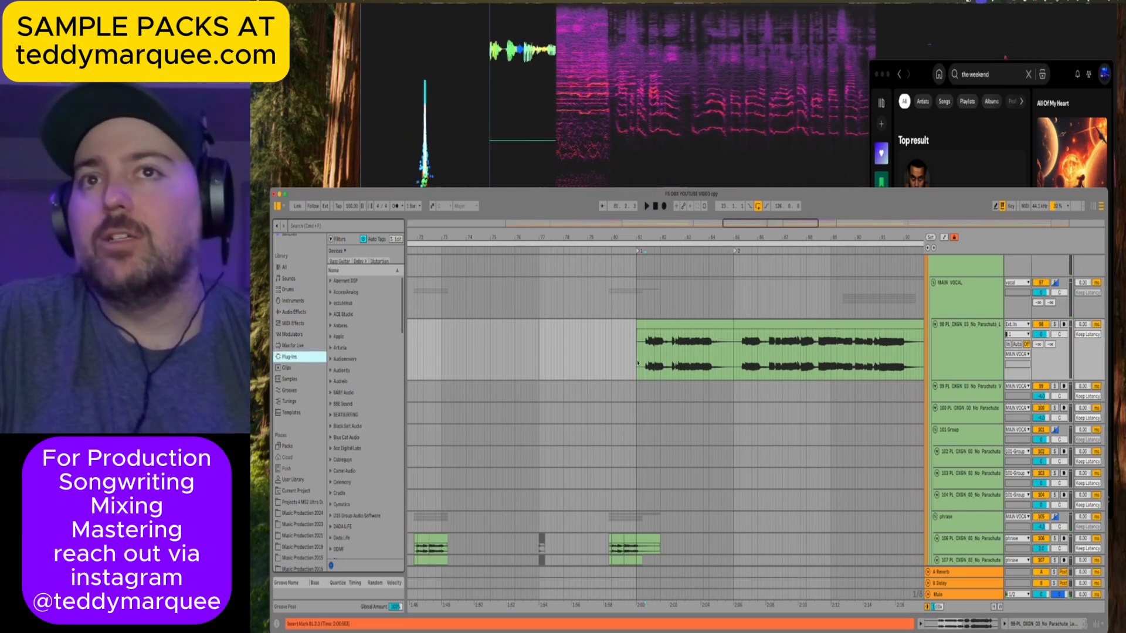
pyautogui.press('super+s')
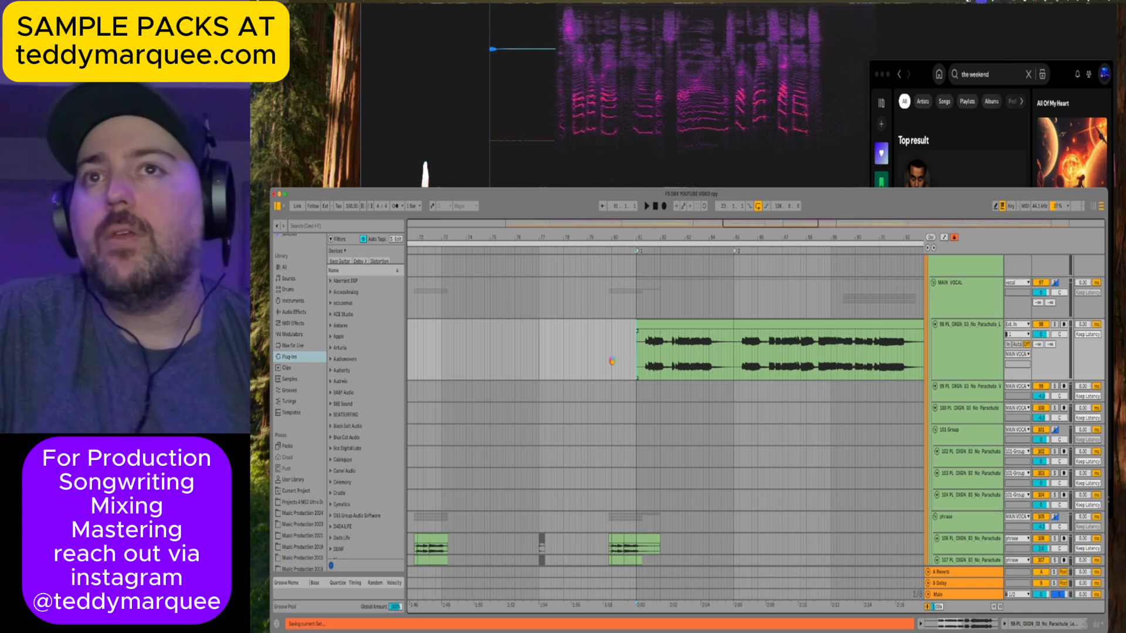
# Examine the lead vocal track 98 between about 76.4 and 77.1 closely for any stray clip fragment.
pyautogui.click(533, 356)
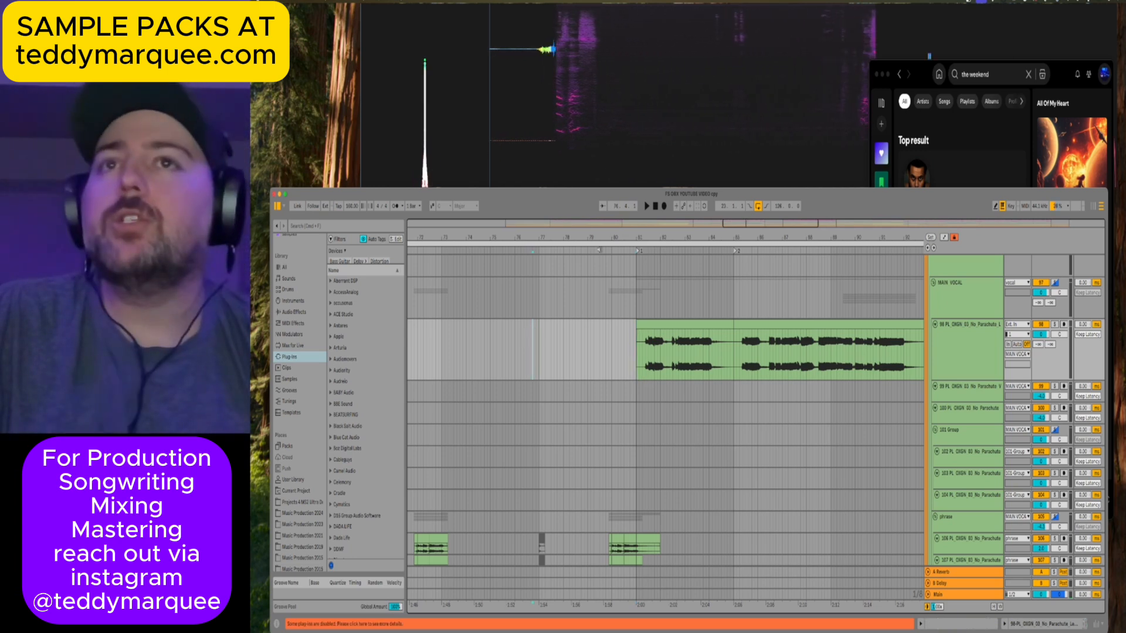
pyautogui.moveTo(738, 227); pyautogui.dragTo(737, 277)
pyautogui.moveTo(808, 359); pyautogui.dragTo(843, 355)
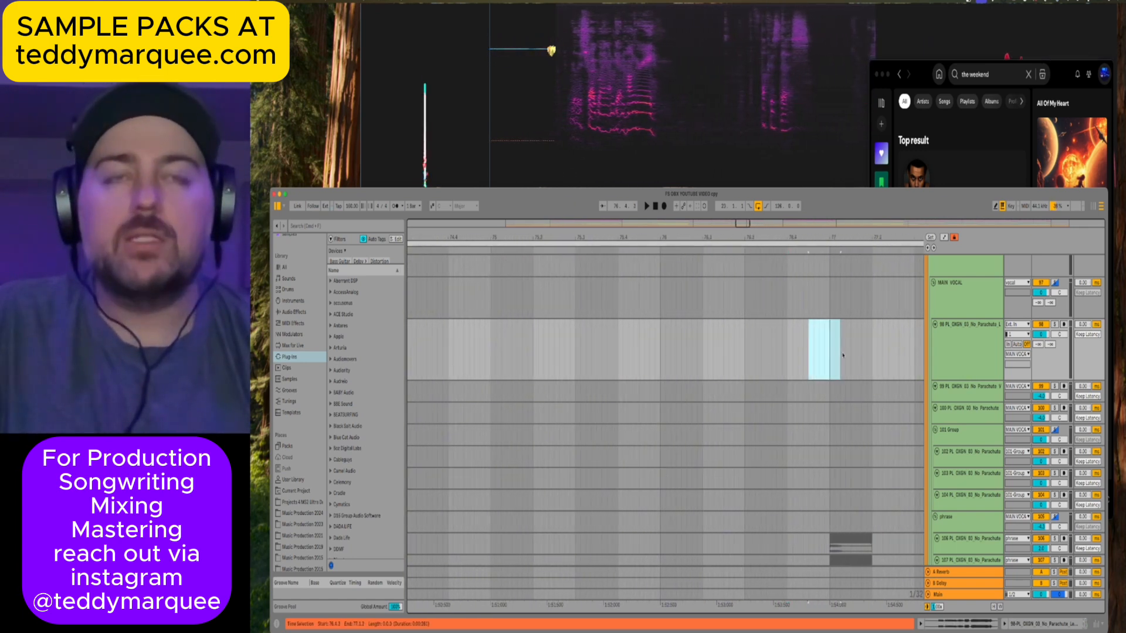
pyautogui.press('+')
pyautogui.press('+')
pyautogui.press('+')
pyautogui.press('+')
pyautogui.press('+')
pyautogui.hscroll(5, 843, 355)
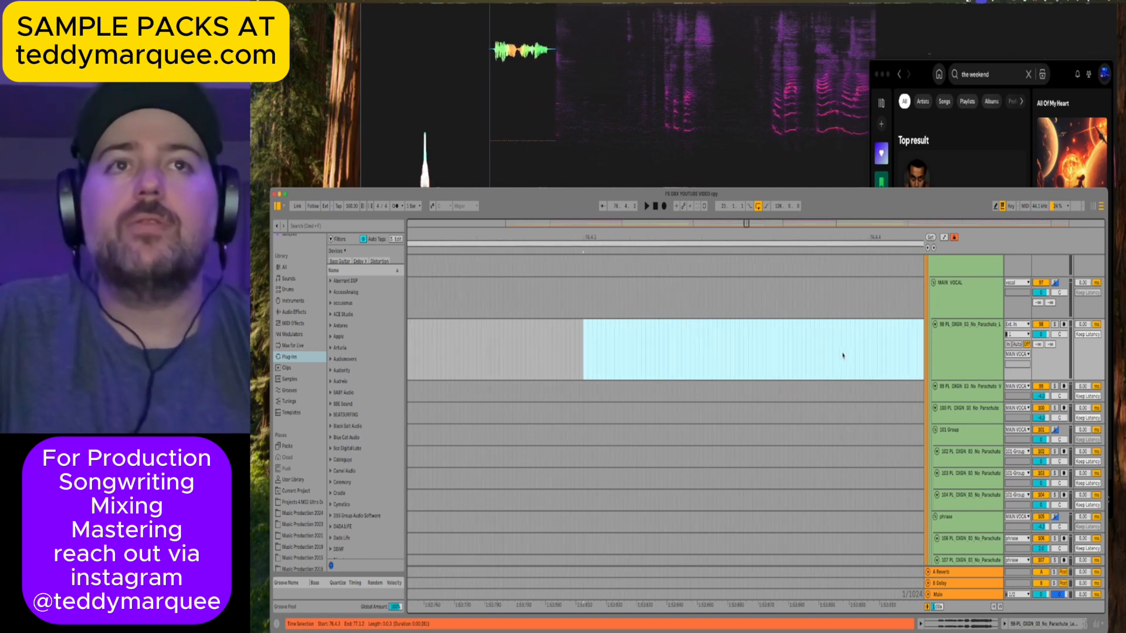
pyautogui.click(844, 355)
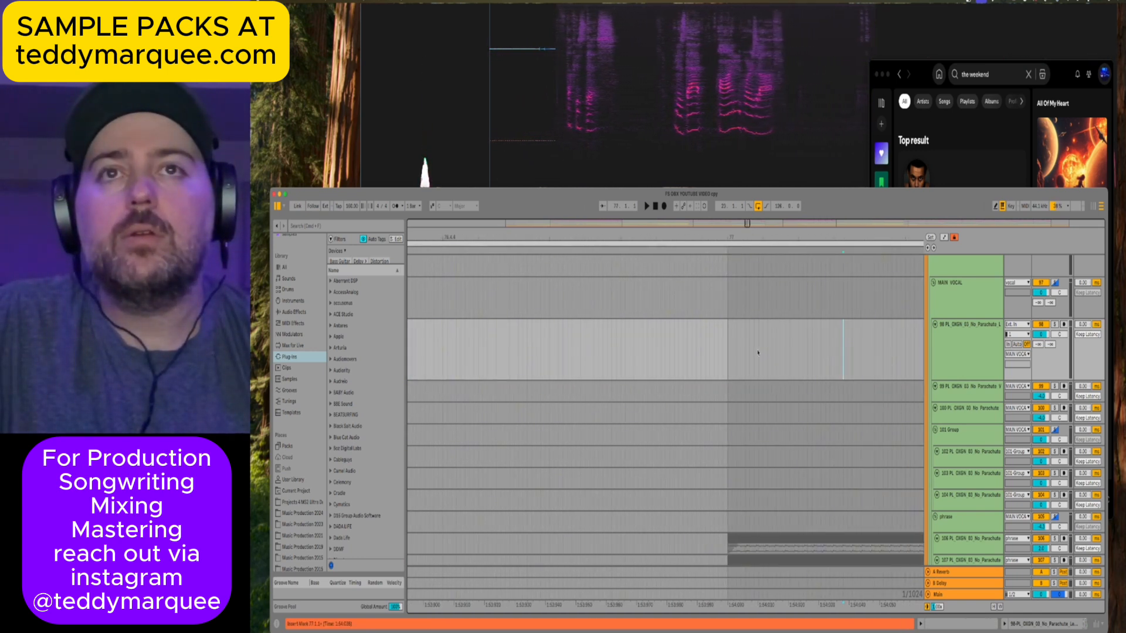
# Select the tiny clip fragment at the start of bar 77 on lead vocal track 98 and start playback.
pyautogui.press('+')
pyautogui.press('+')
pyautogui.press('+')
pyautogui.press('+')
pyautogui.press('+')
pyautogui.press('+')
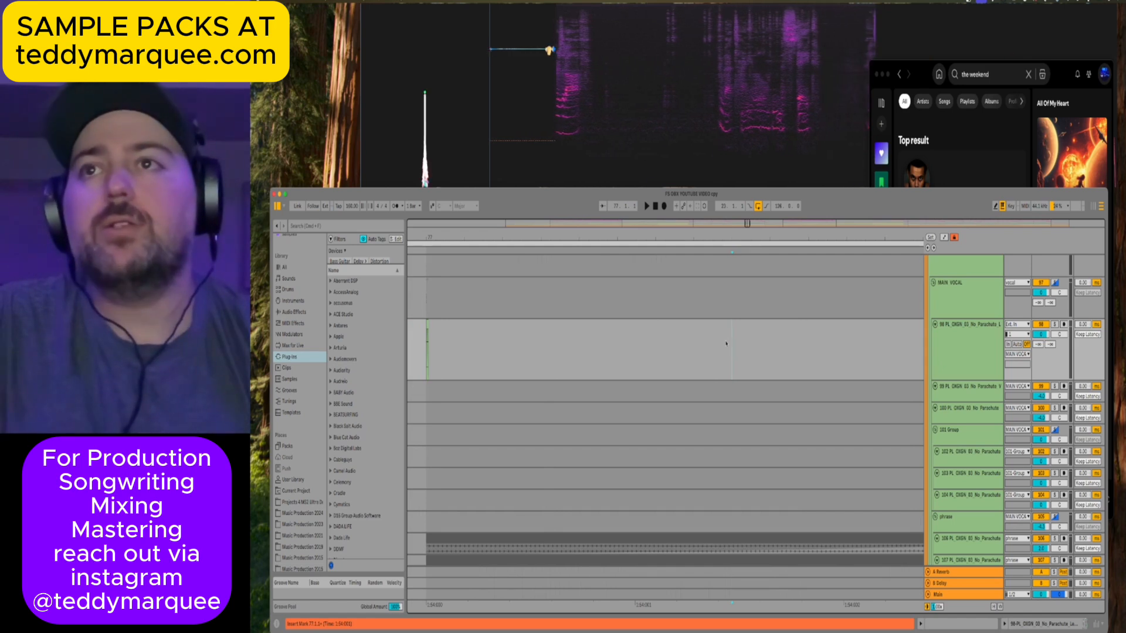
pyautogui.hscroll(-3, 726, 344)
pyautogui.moveTo(490, 353); pyautogui.dragTo(511, 351)
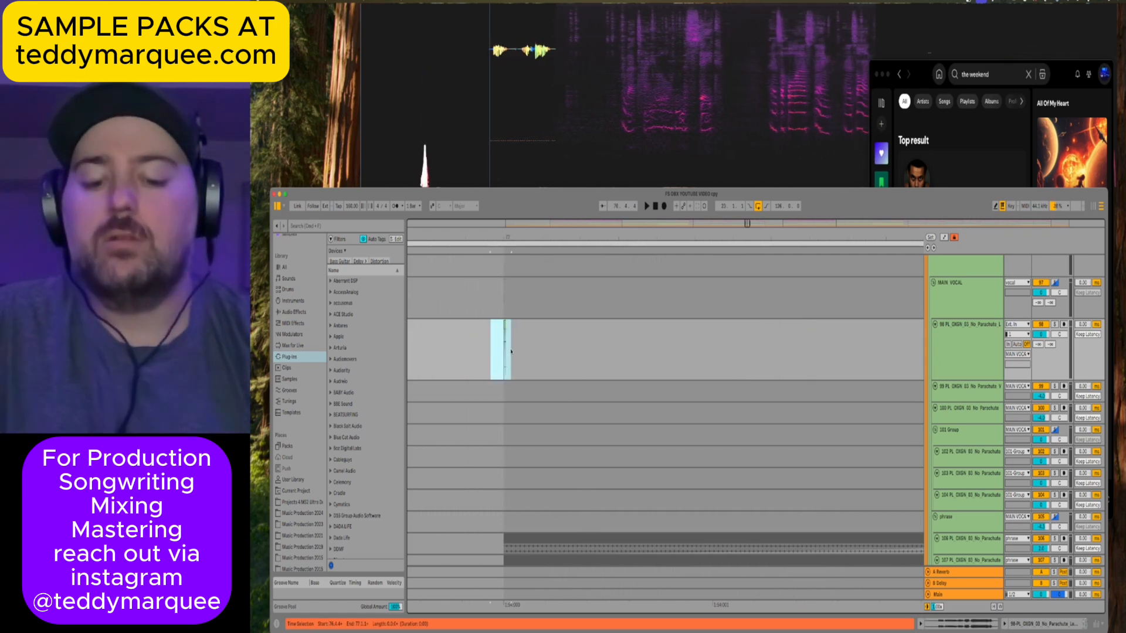
pyautogui.press('space')
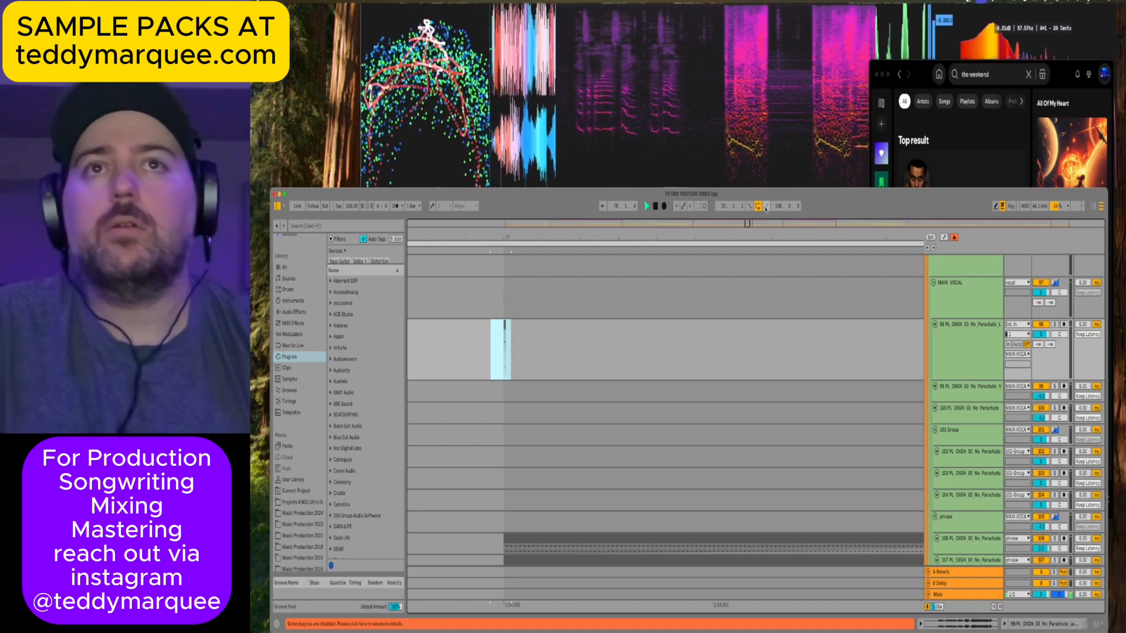
# Return to the passage around bar 81 and place the insert marker just before the lead vocal clip.
pyautogui.press('z')
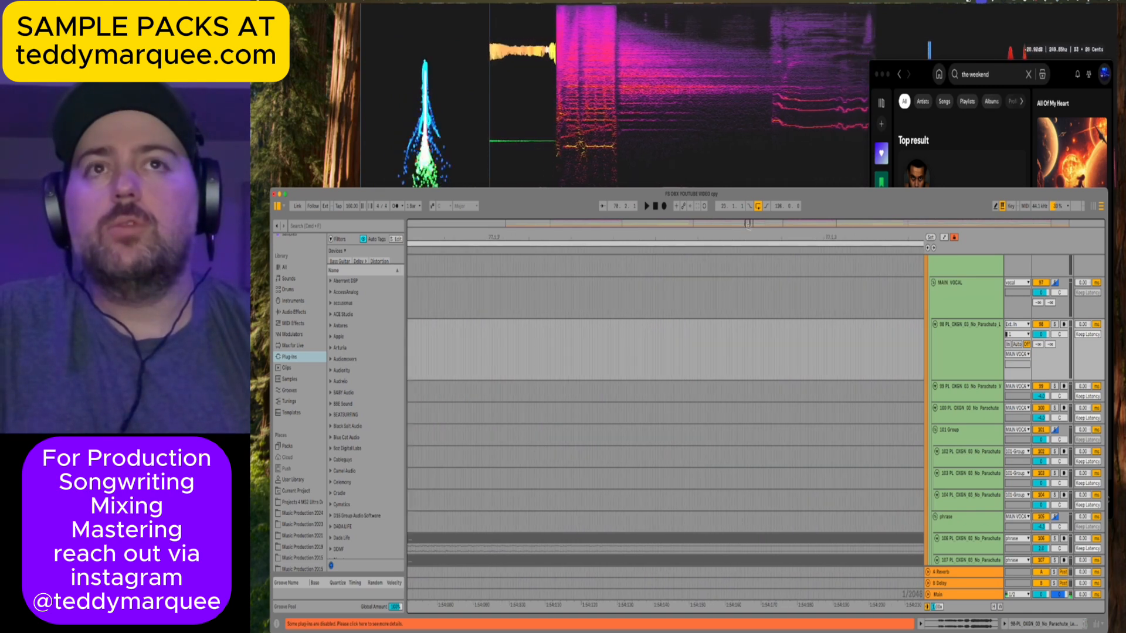
pyautogui.press('z')
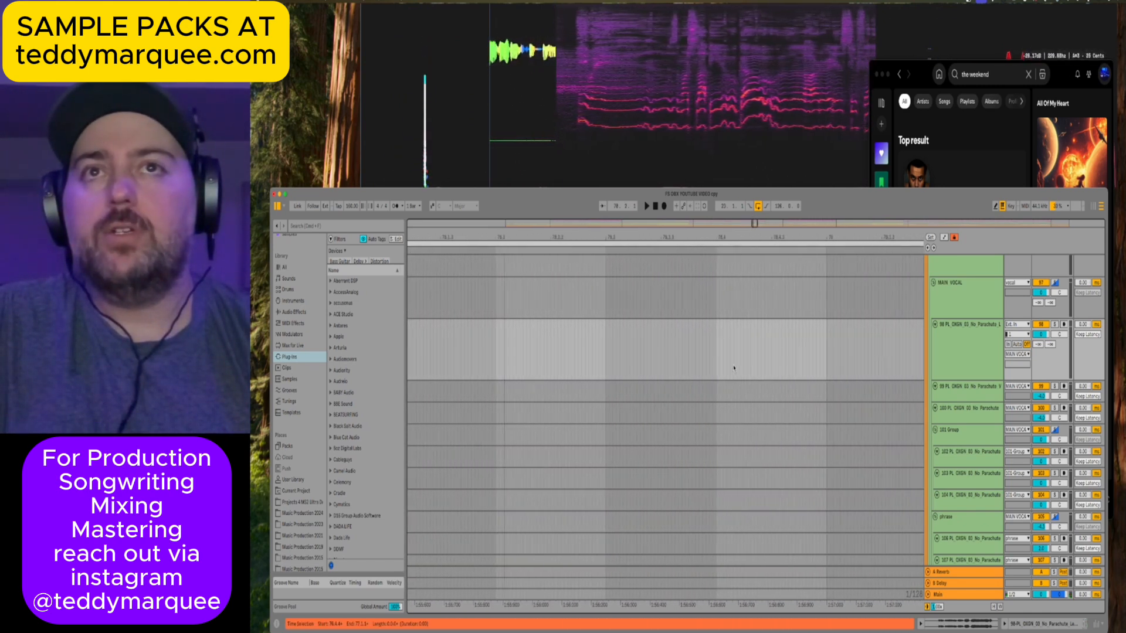
pyautogui.press('x')
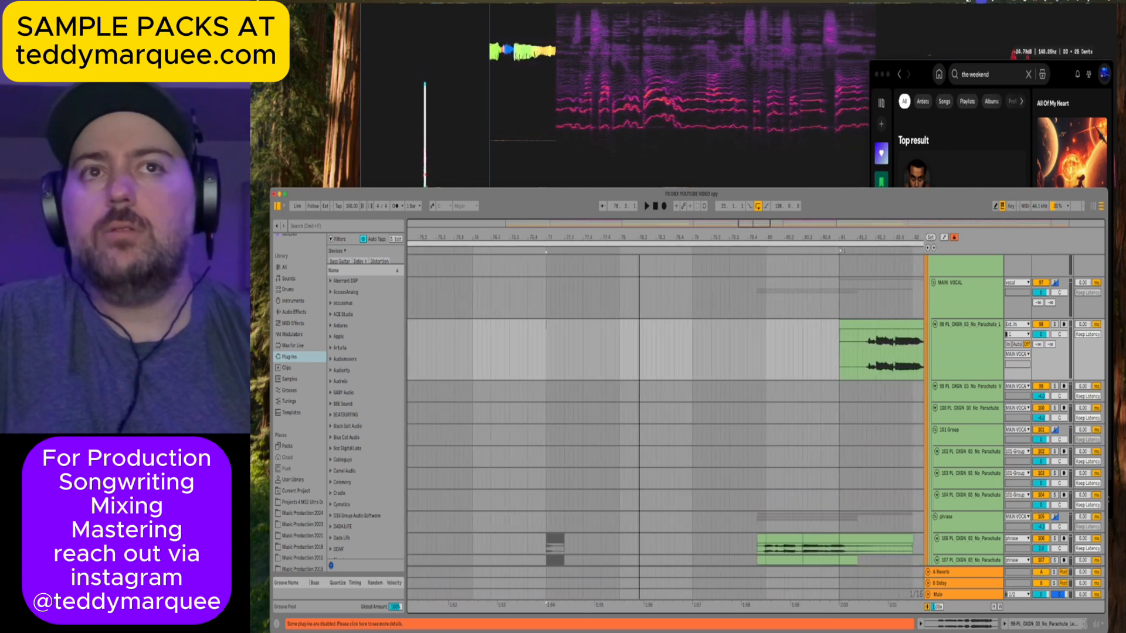
pyautogui.click(639, 353)
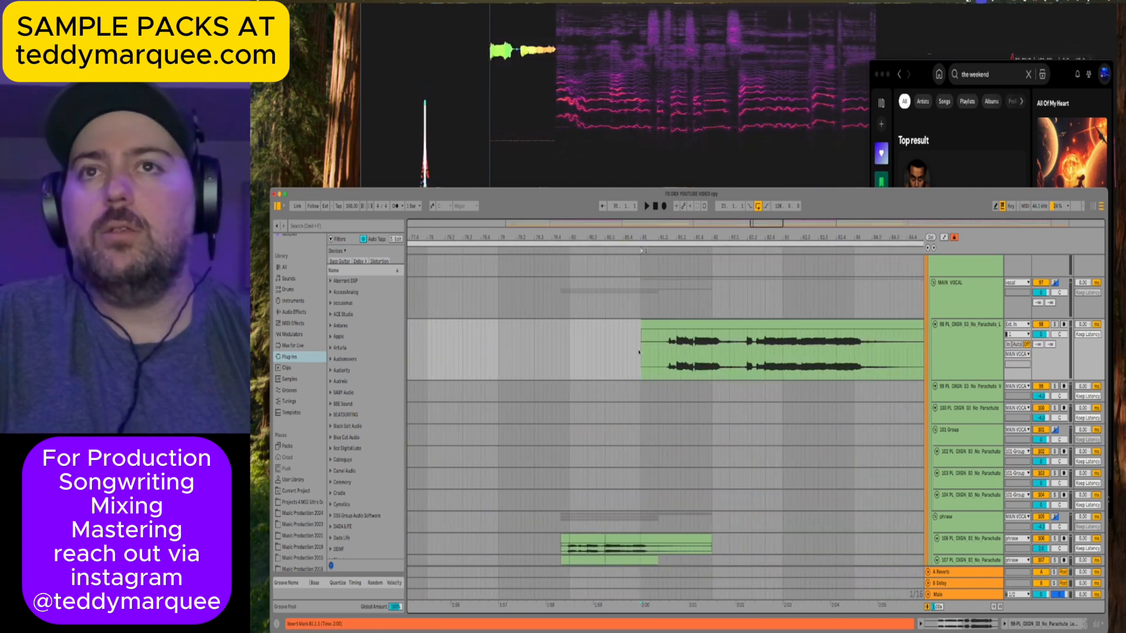
# Search the plug-ins for "izotop" and look through the RX 10 entries.
pyautogui.click(343, 227)
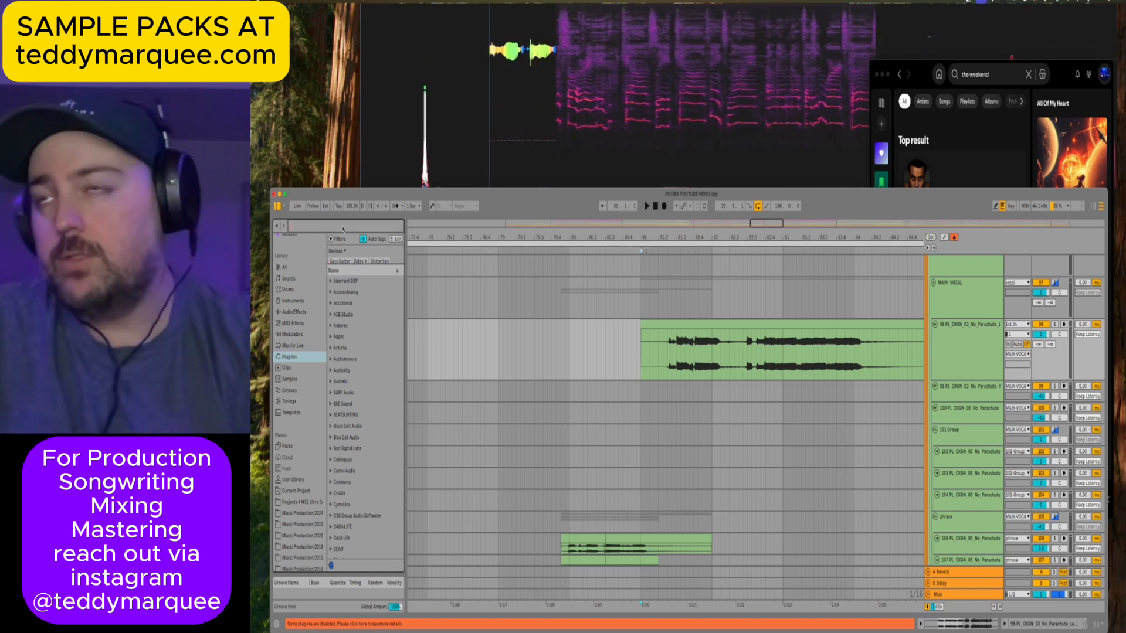
pyautogui.write('i')
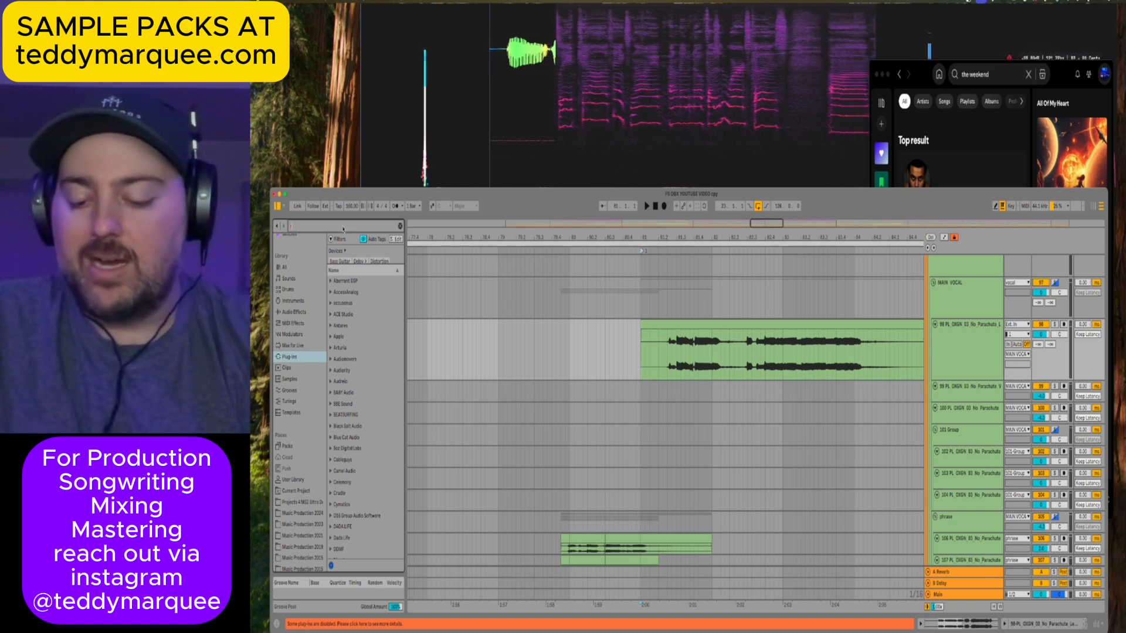
pyautogui.write('zotop')
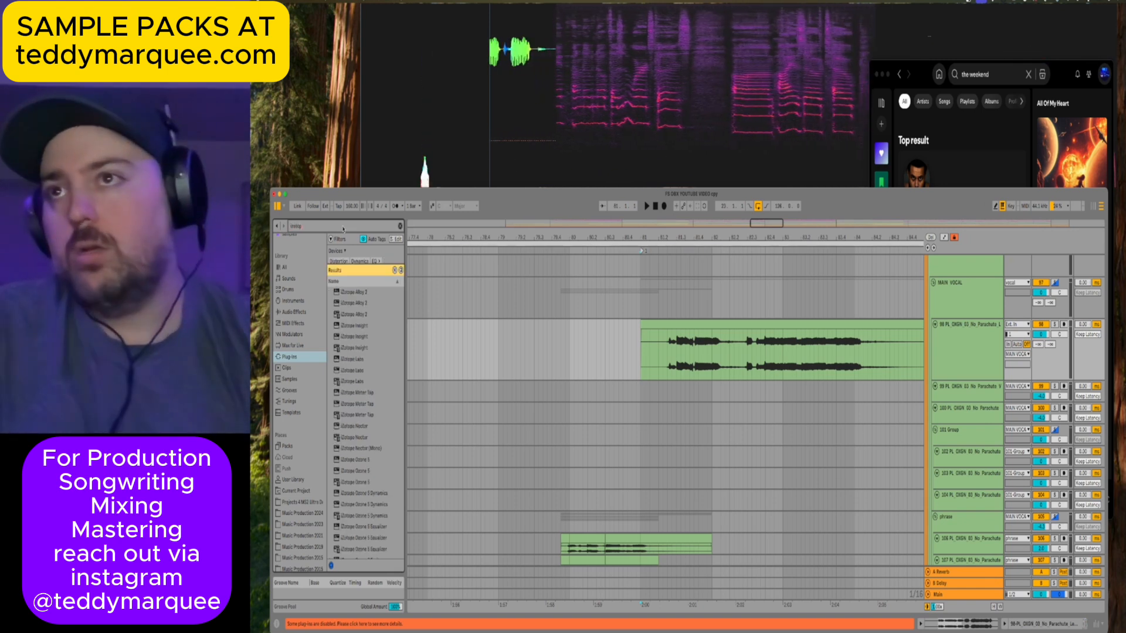
pyautogui.scroll(-15, 354, 354)
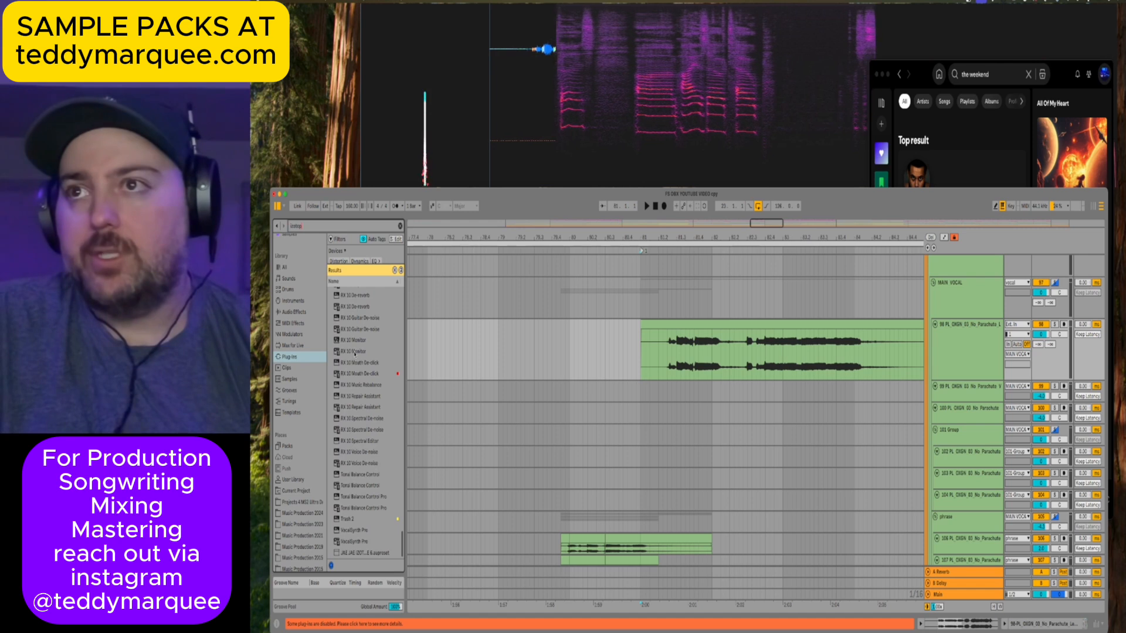
pyautogui.scroll(5, 354, 353)
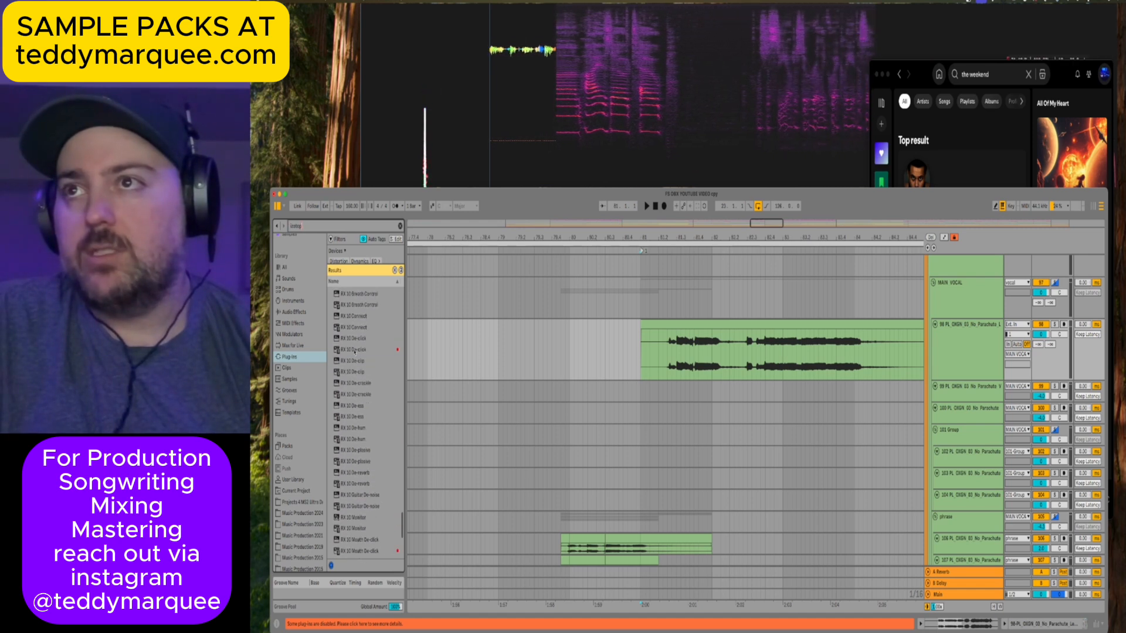
# Try RX 10 De-click after Utility on lead vocal track 98, replay the passage, and remove the effect.
pyautogui.click(355, 352)
pyautogui.doubleClick(962, 362)
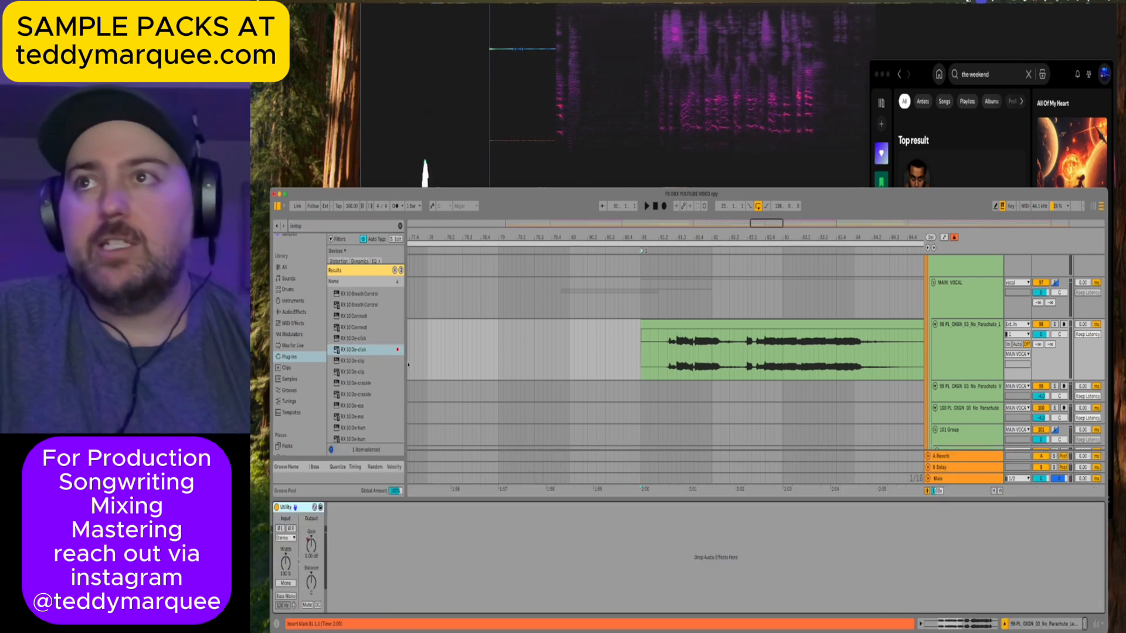
pyautogui.moveTo(353, 352); pyautogui.dragTo(429, 541)
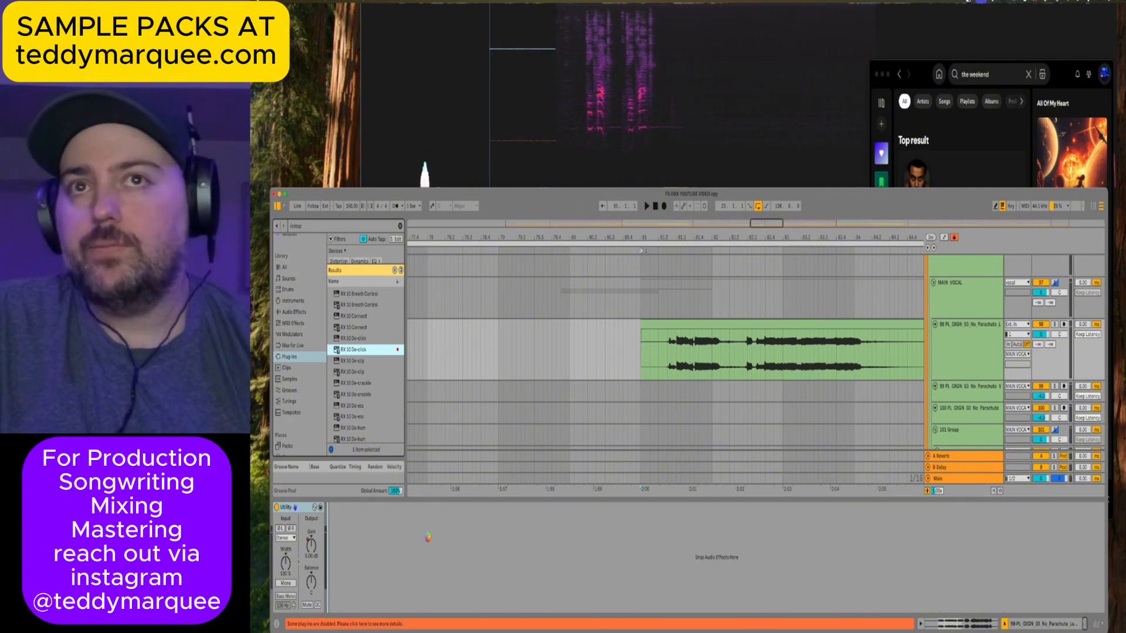
pyautogui.moveTo(428, 538); pyautogui.dragTo(429, 541)
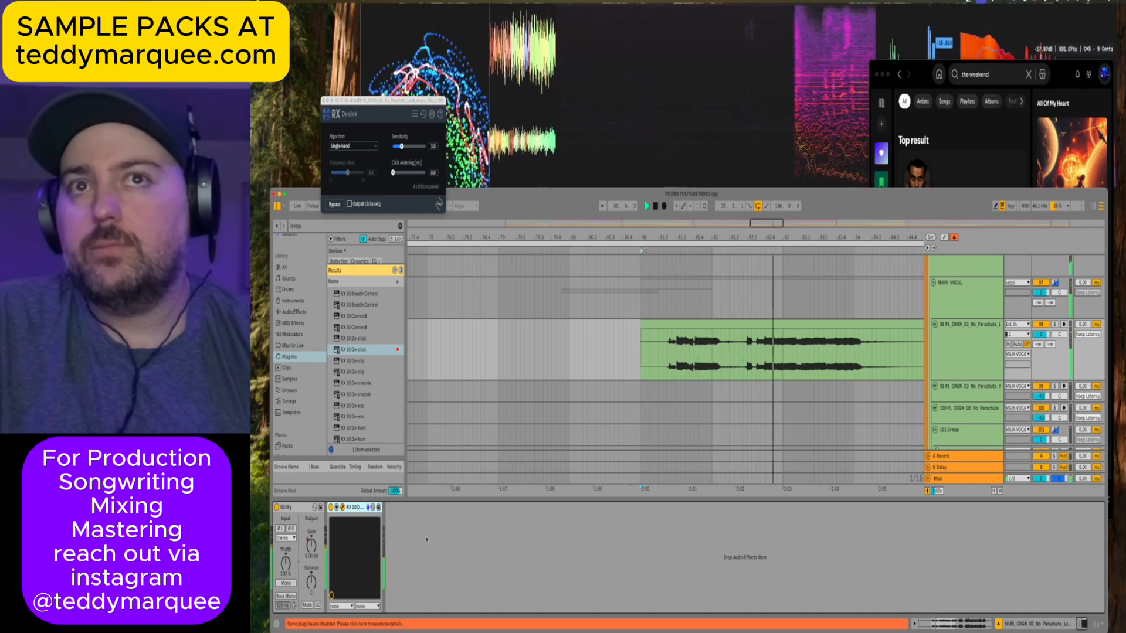
pyautogui.click(565, 381)
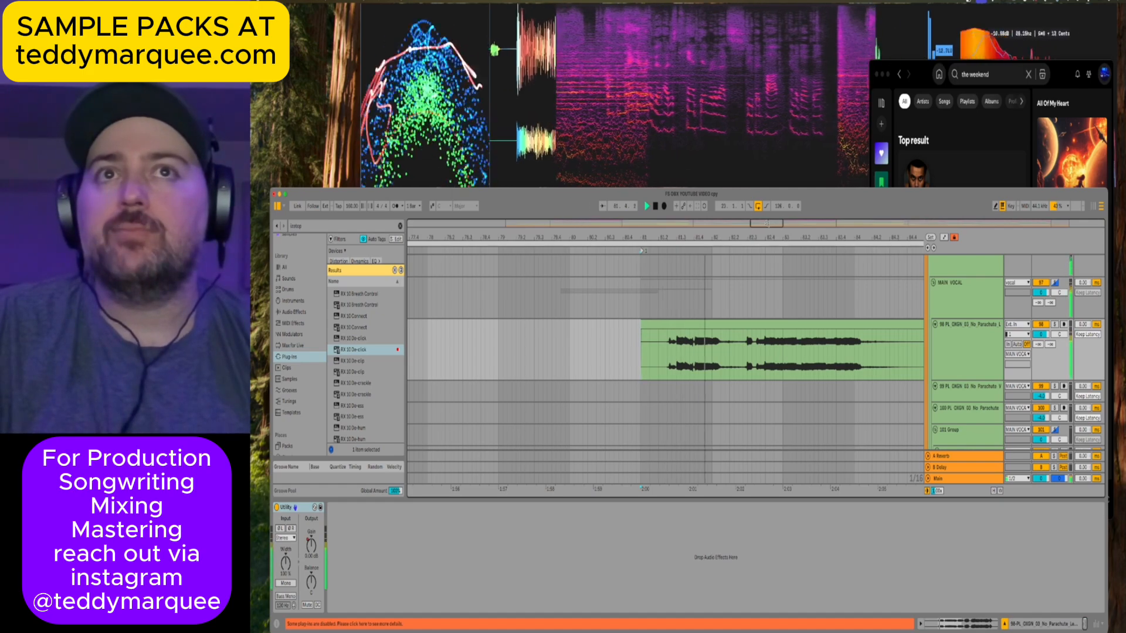
# Replay the passage around bar 81 in a wider view while examining the MAIN VOCAL group's device chain.
pyautogui.moveTo(772, 227); pyautogui.dragTo(754, 218)
pyautogui.press('space')
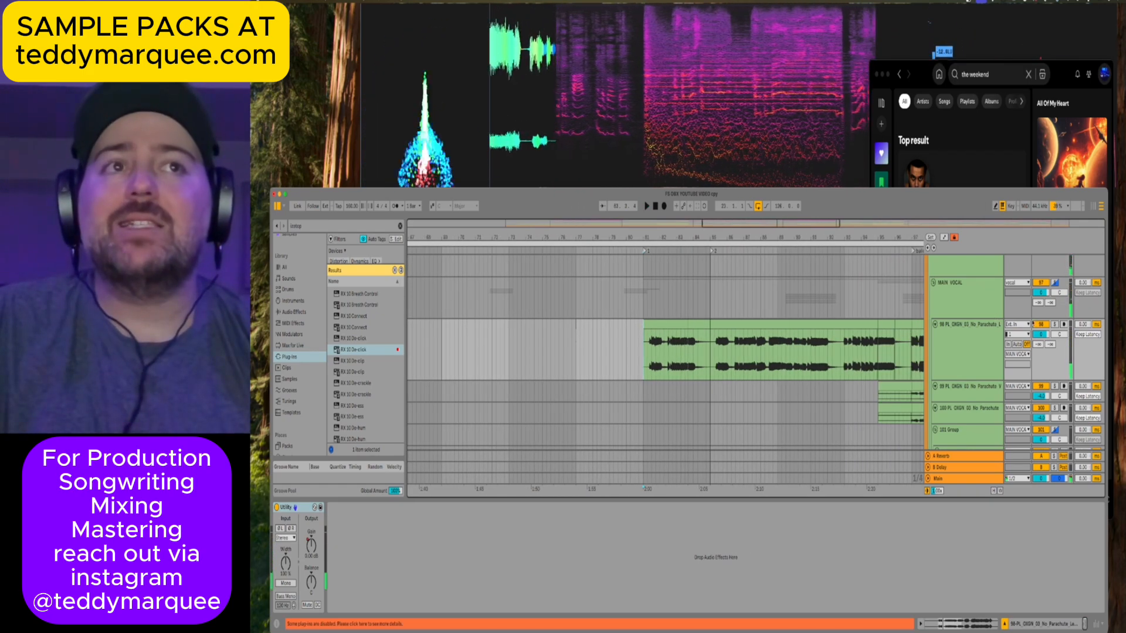
pyautogui.press('space')
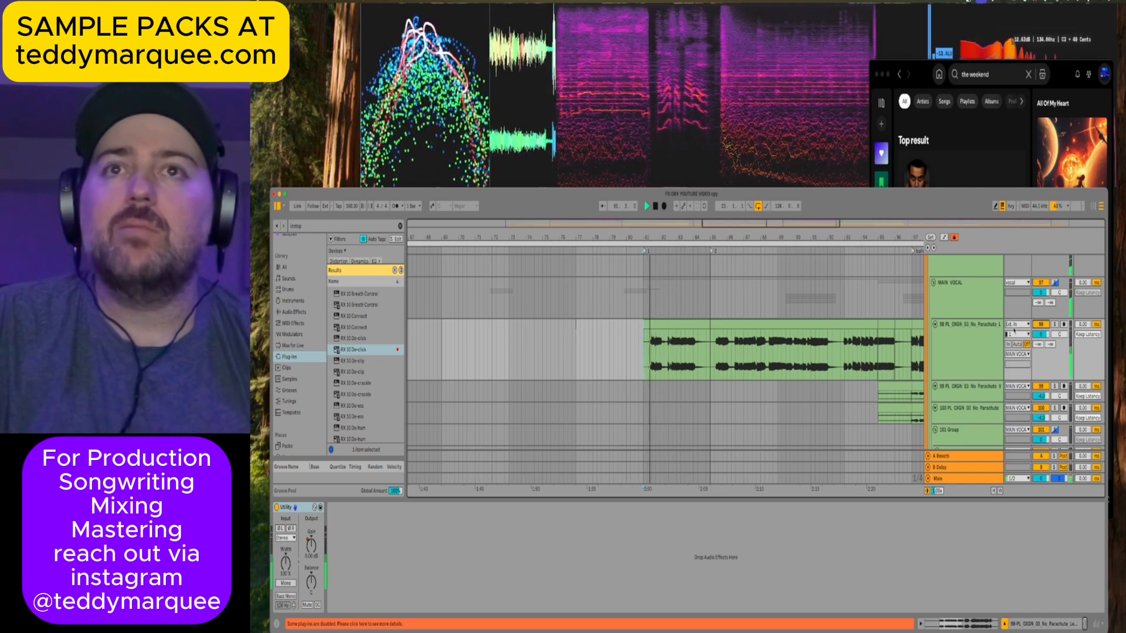
pyautogui.click(971, 320)
pyautogui.click(969, 302)
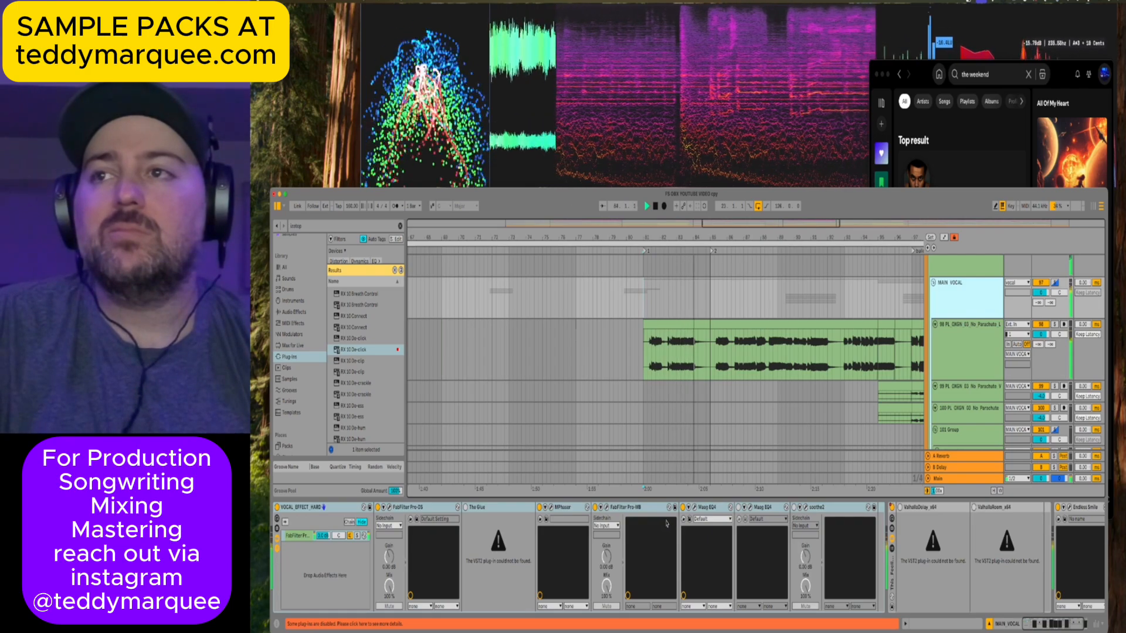
pyautogui.hscroll(3, 667, 524)
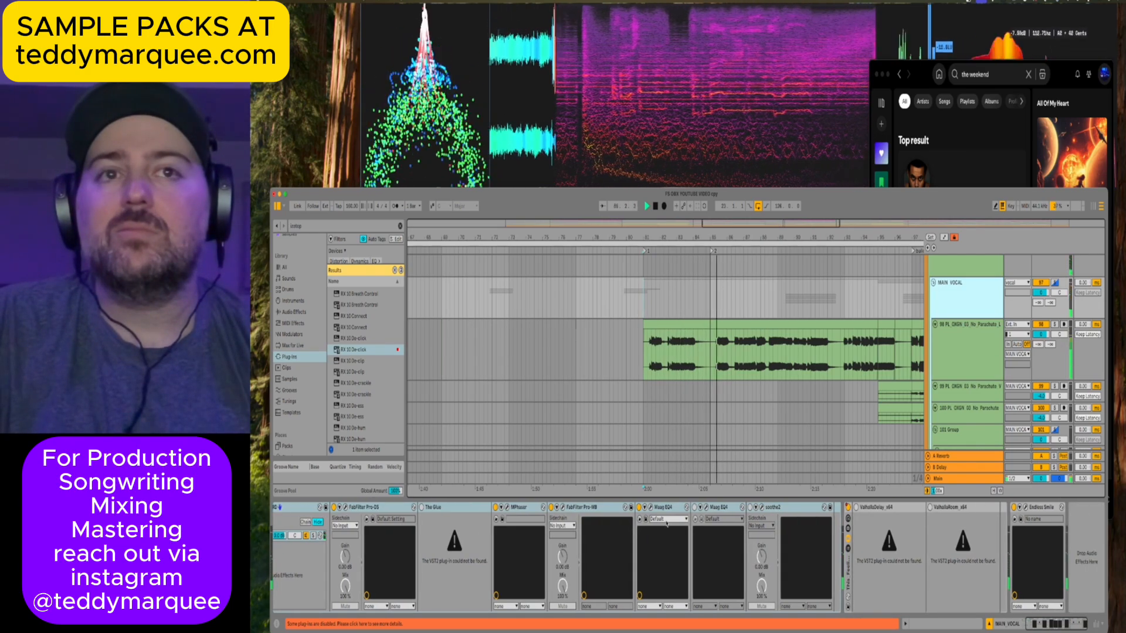
# Show the automation lanes on the MAIN VOCAL group and its vocal tracks.
pyautogui.press('a')
pyautogui.rightClick(954, 296)
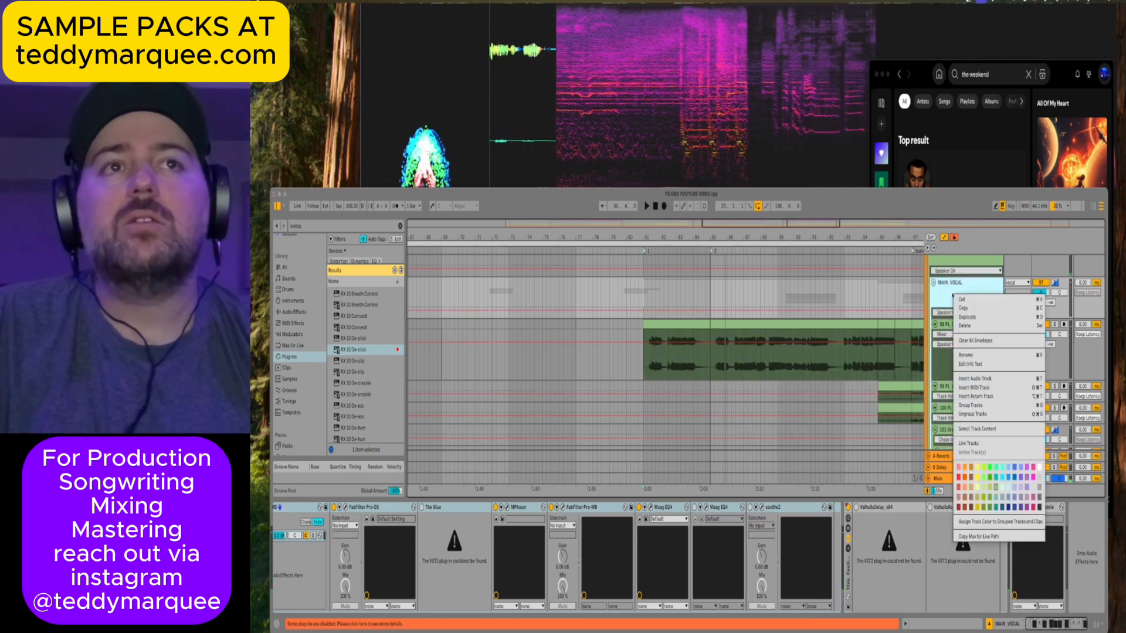
pyautogui.press('Escape')
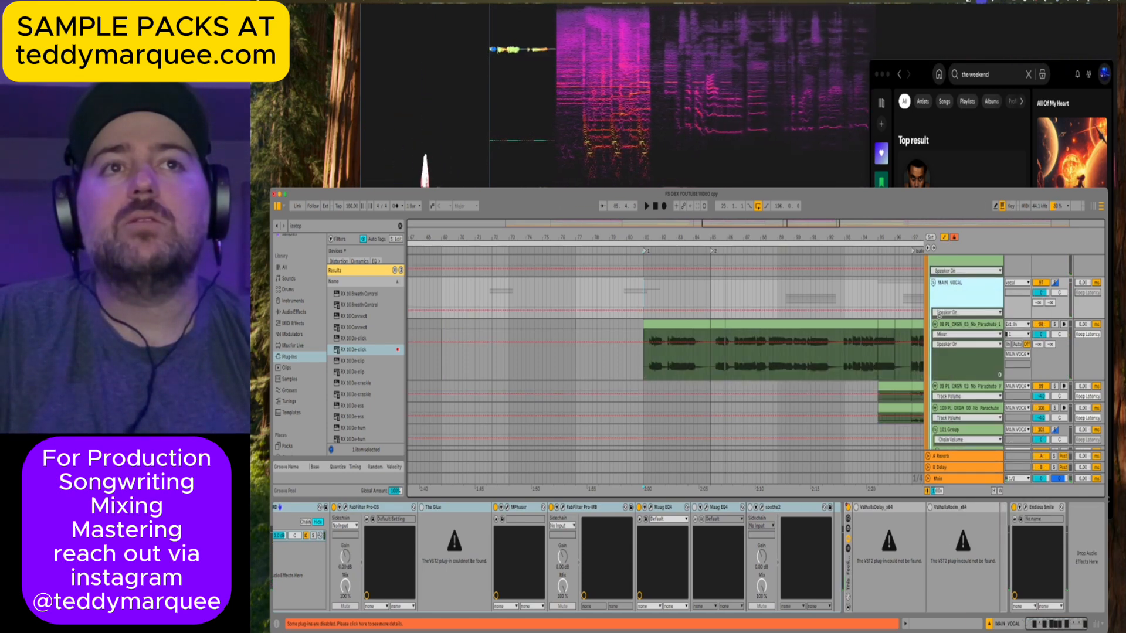
# Display the Endless Smile Intensity automation on the MAIN VOCAL group and enlarge the arrangement by hiding the device view.
pyautogui.moveTo(939, 316); pyautogui.dragTo(943, 346)
pyautogui.click(947, 315)
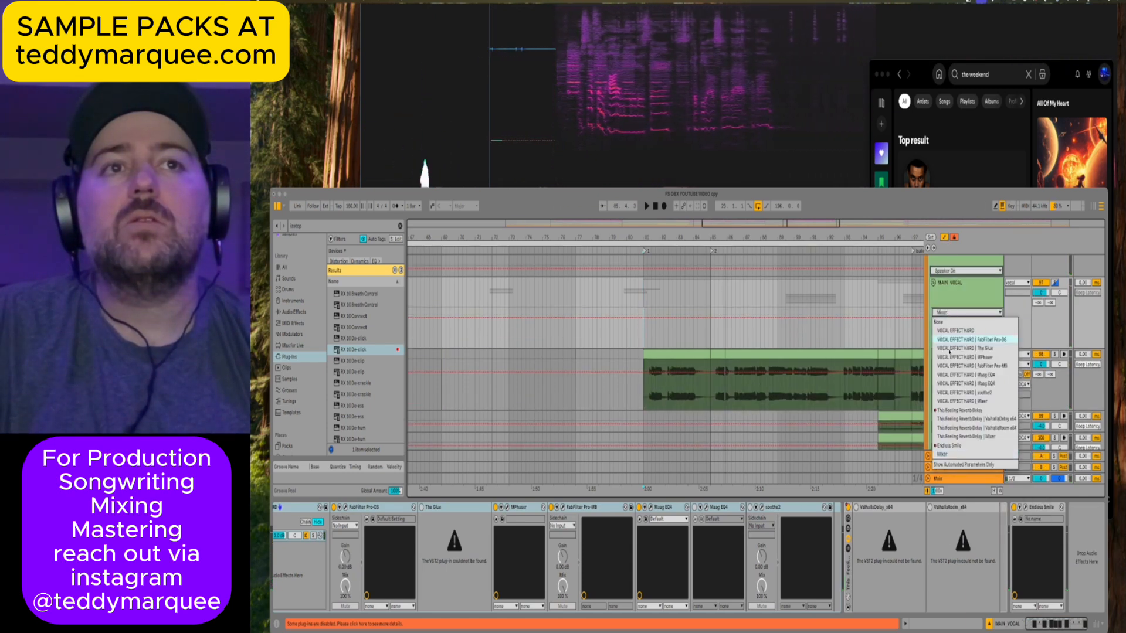
pyautogui.click(960, 447)
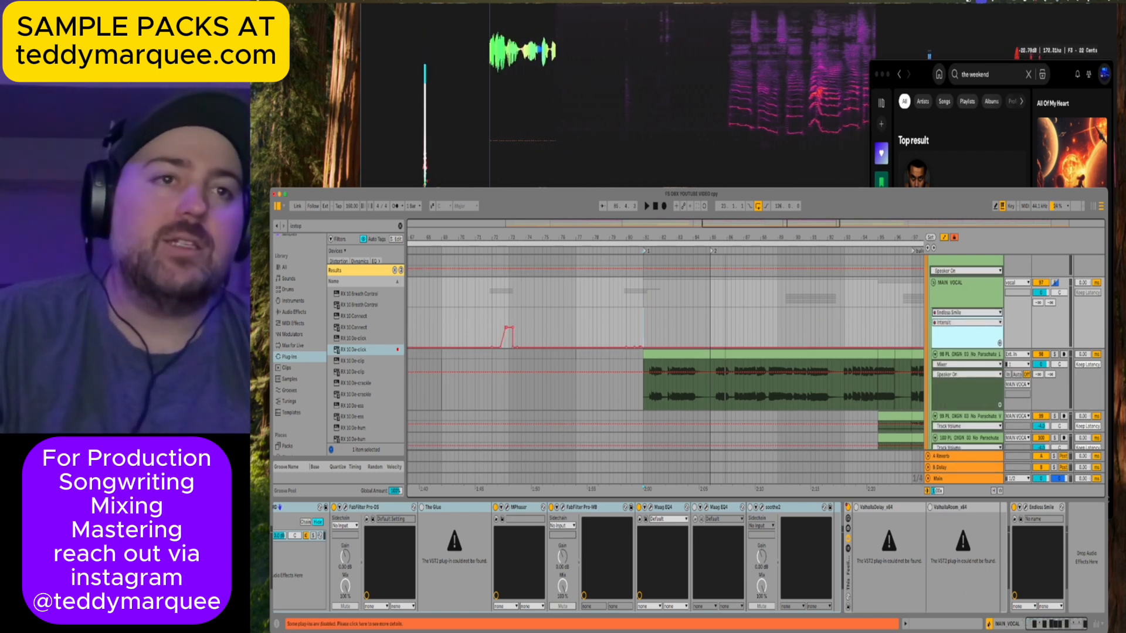
pyautogui.press('super+alt+l')
# Replay the passage from around bar 79 and compare the MAIN VOCAL Intensity automation across both drops.
pyautogui.click(613, 296)
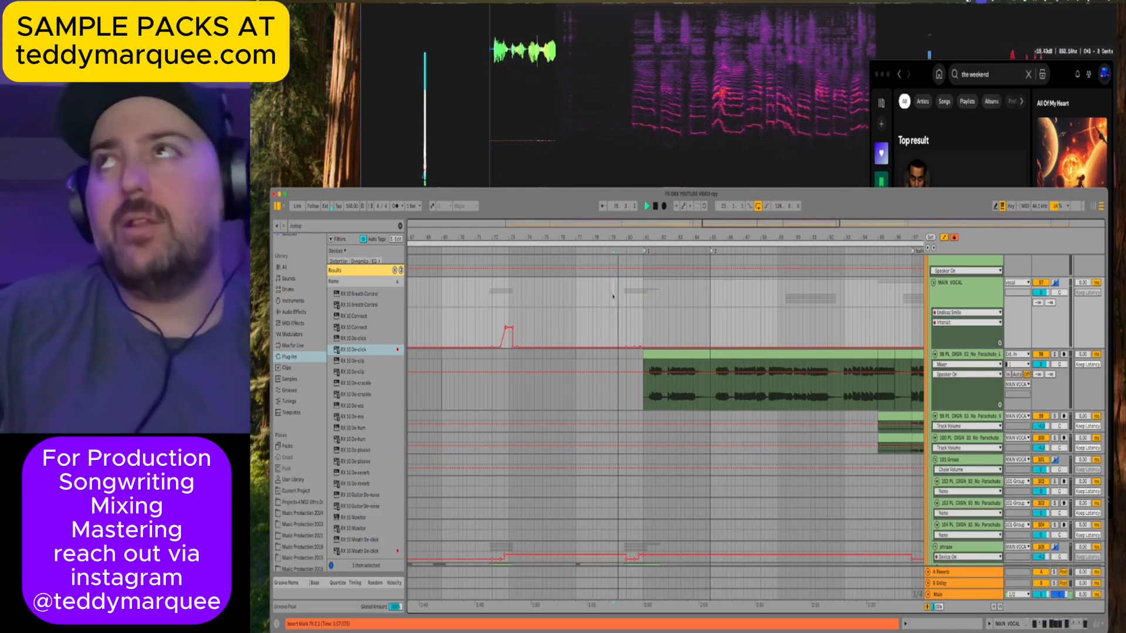
pyautogui.press('space')
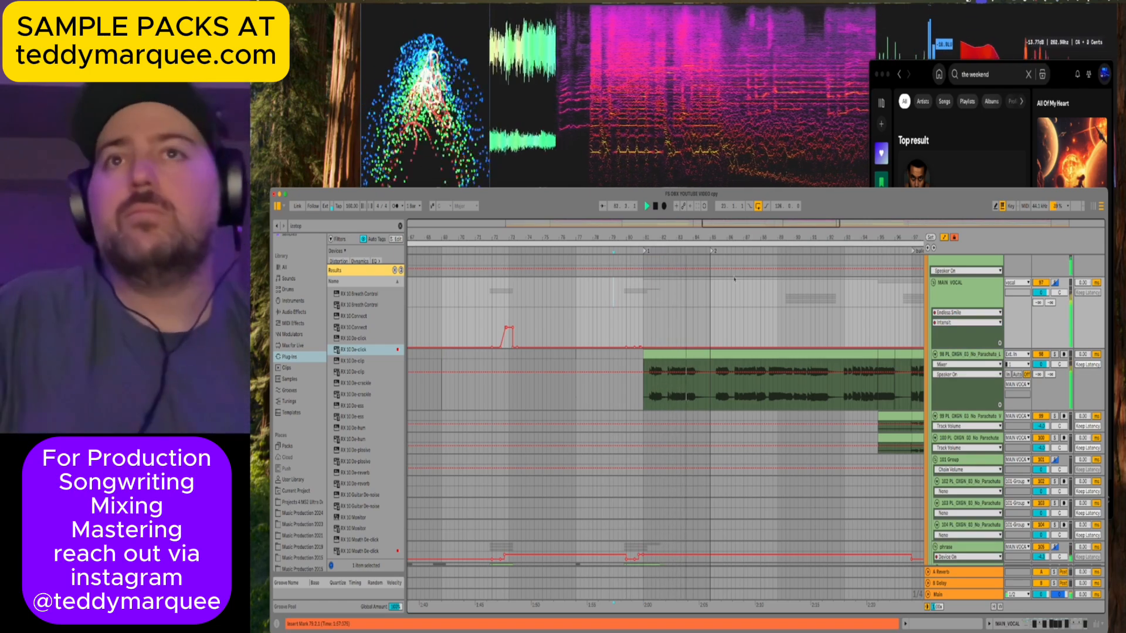
pyautogui.scroll(-5, 722, 288)
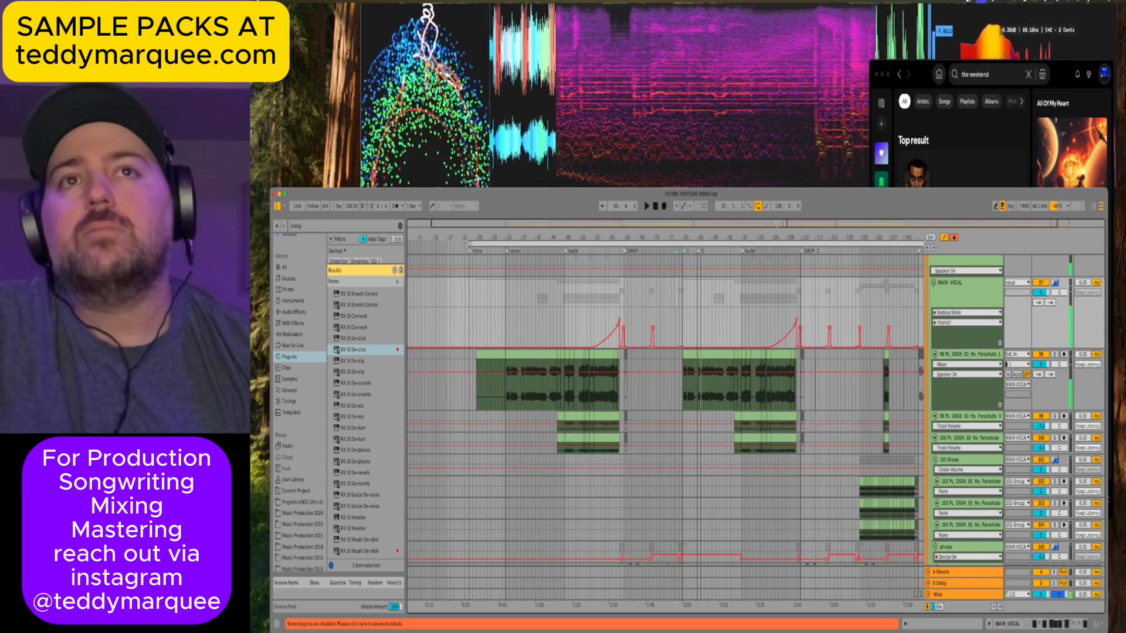
pyautogui.scroll(5, 724, 293)
pyautogui.scroll(-5, 725, 293)
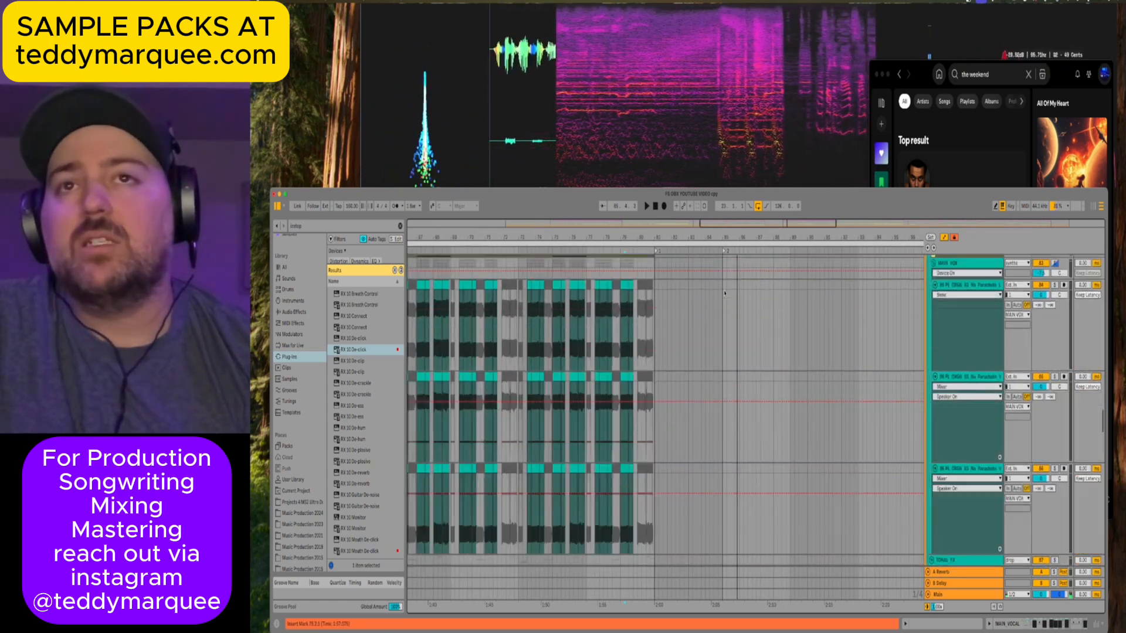
# Examine the PREDROP and FILL FX DRUM tracks around bars 81–83 and replay that passage.
pyautogui.scroll(10, 725, 293)
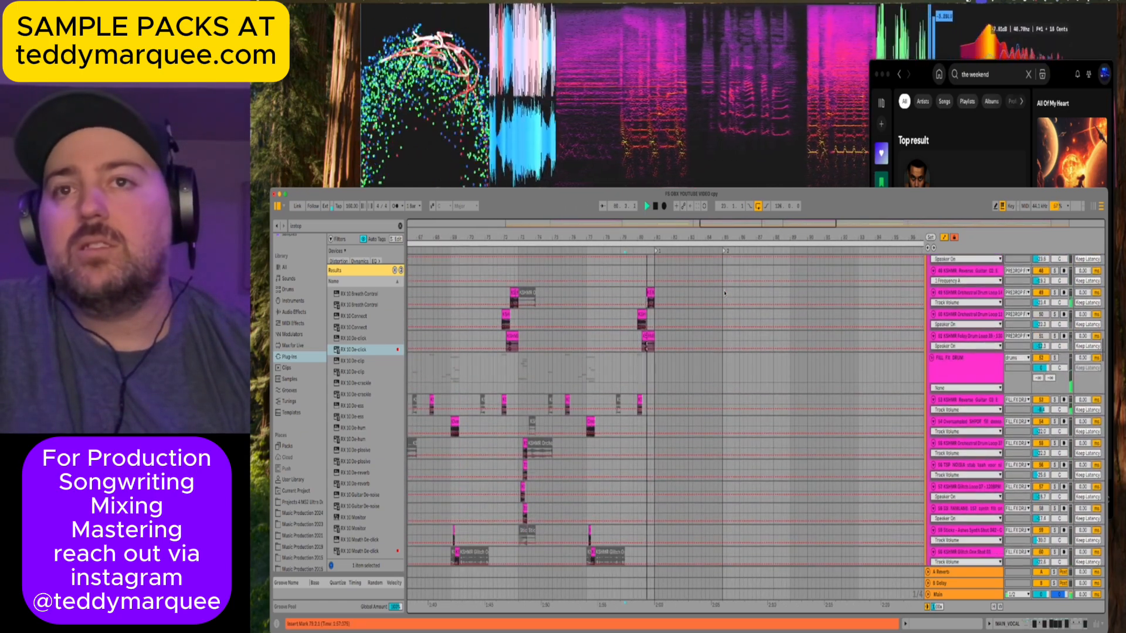
pyautogui.click(660, 405)
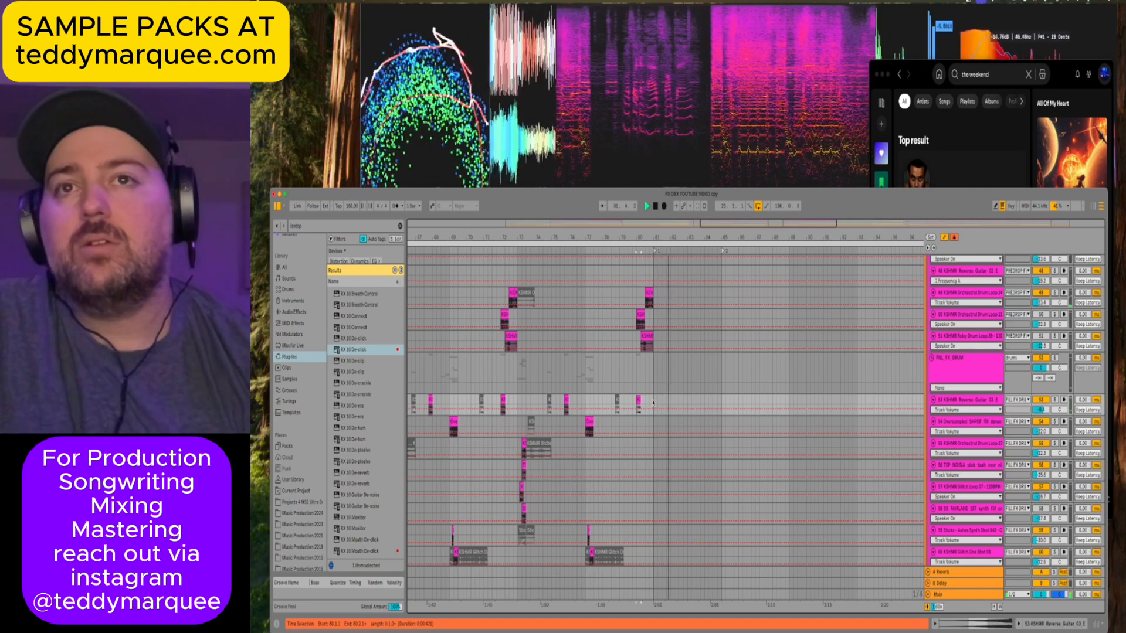
pyautogui.click(653, 402)
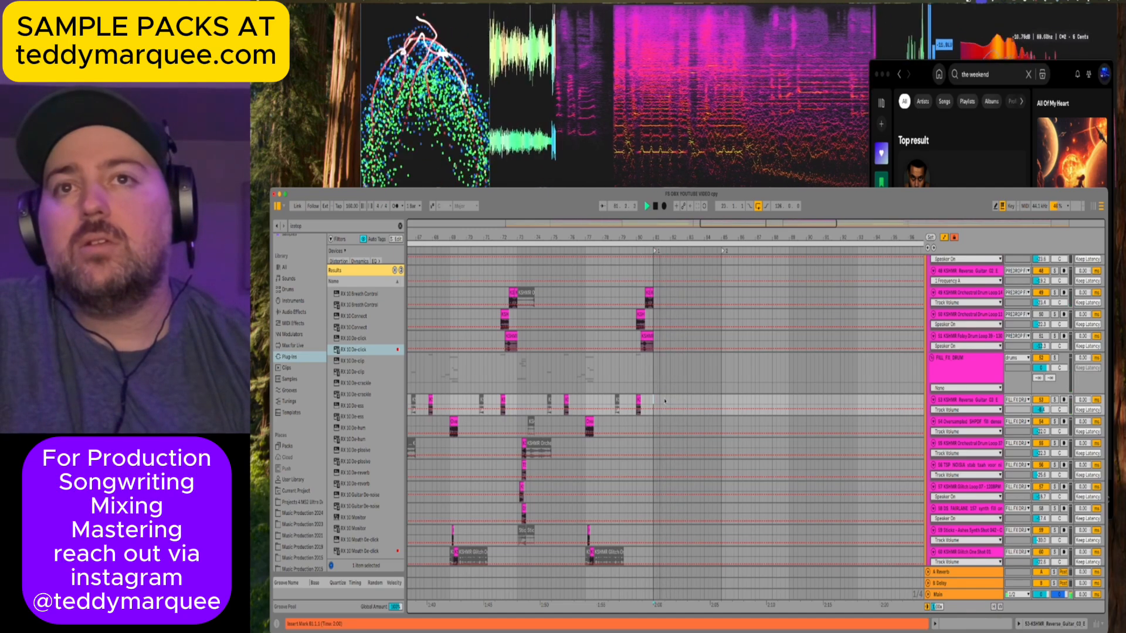
pyautogui.moveTo(665, 401); pyautogui.dragTo(669, 401)
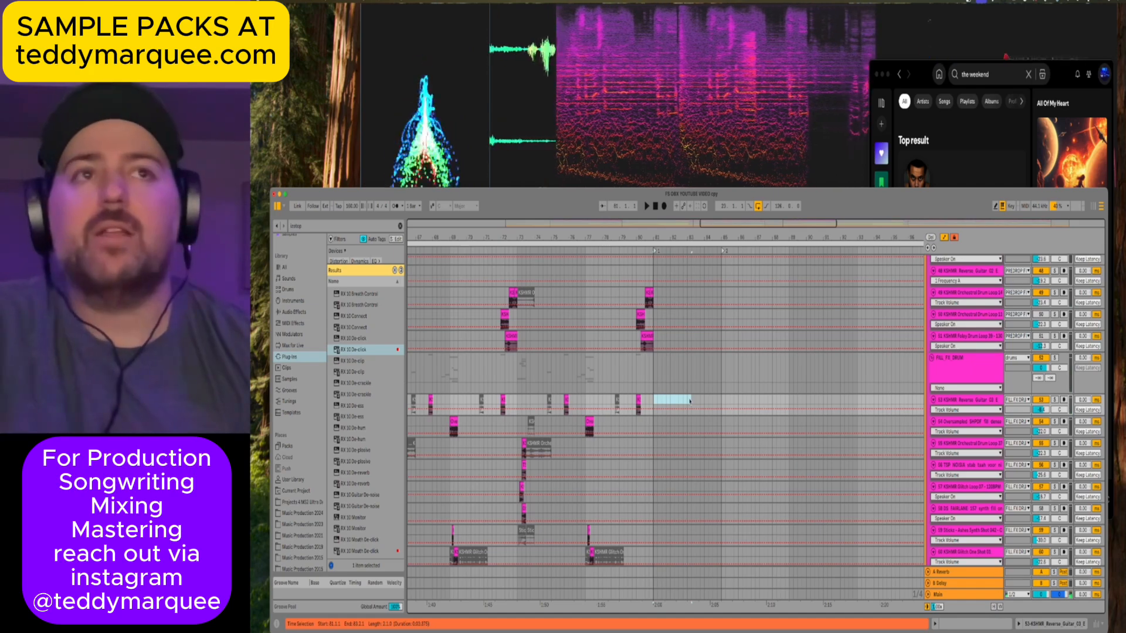
pyautogui.scroll(-1, 690, 401)
pyautogui.press('space')
# Check the device chain on lead vocal track 98 and look through the vocal tracks below it down to DOUBLE.
pyautogui.scroll(-15, 690, 401)
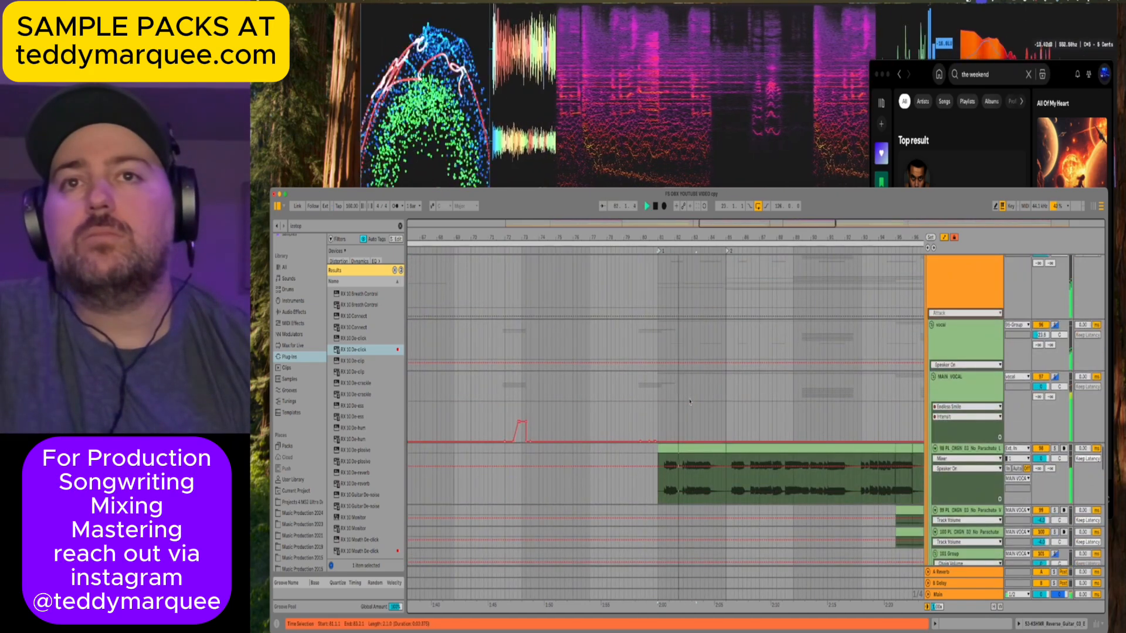
pyautogui.click(951, 441)
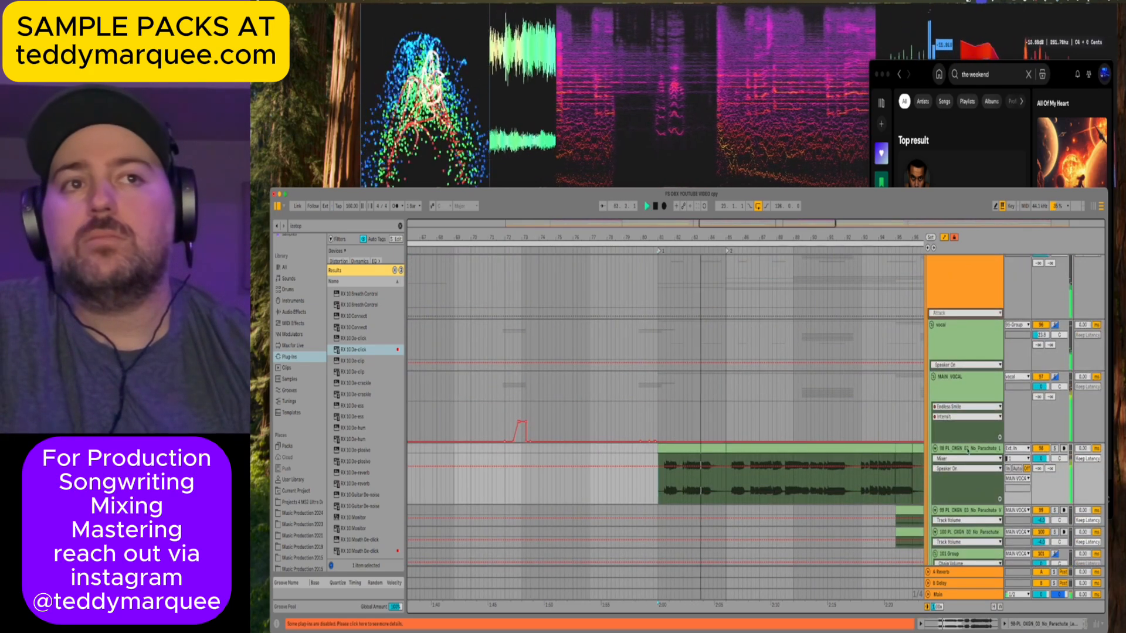
pyautogui.doubleClick(966, 449)
pyautogui.scroll(-5, 669, 359)
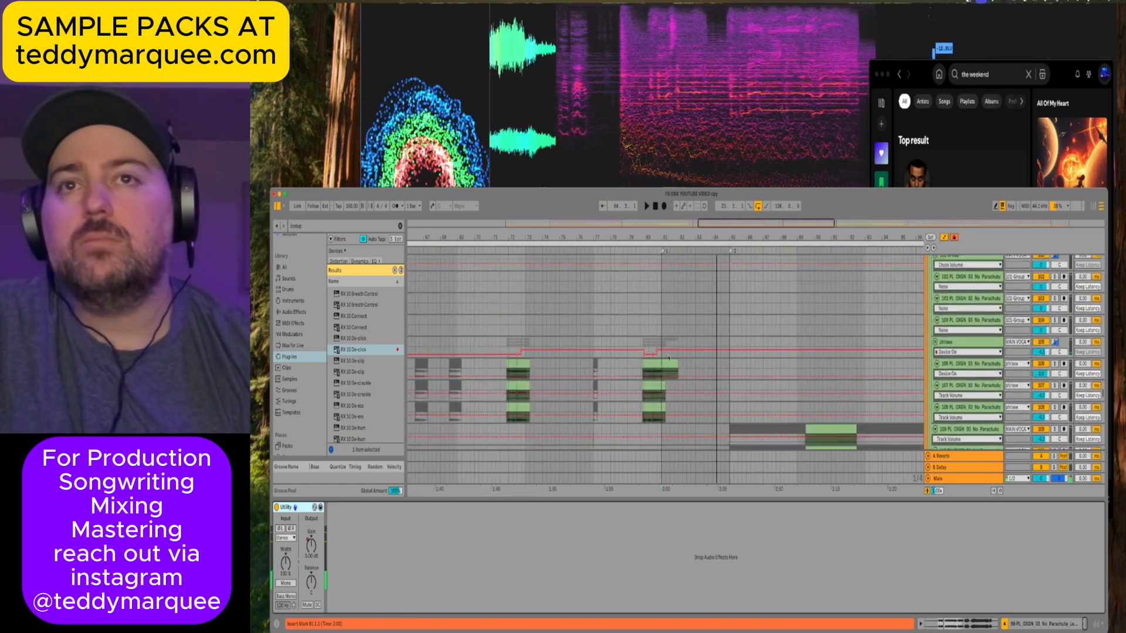
pyautogui.scroll(-6, 669, 358)
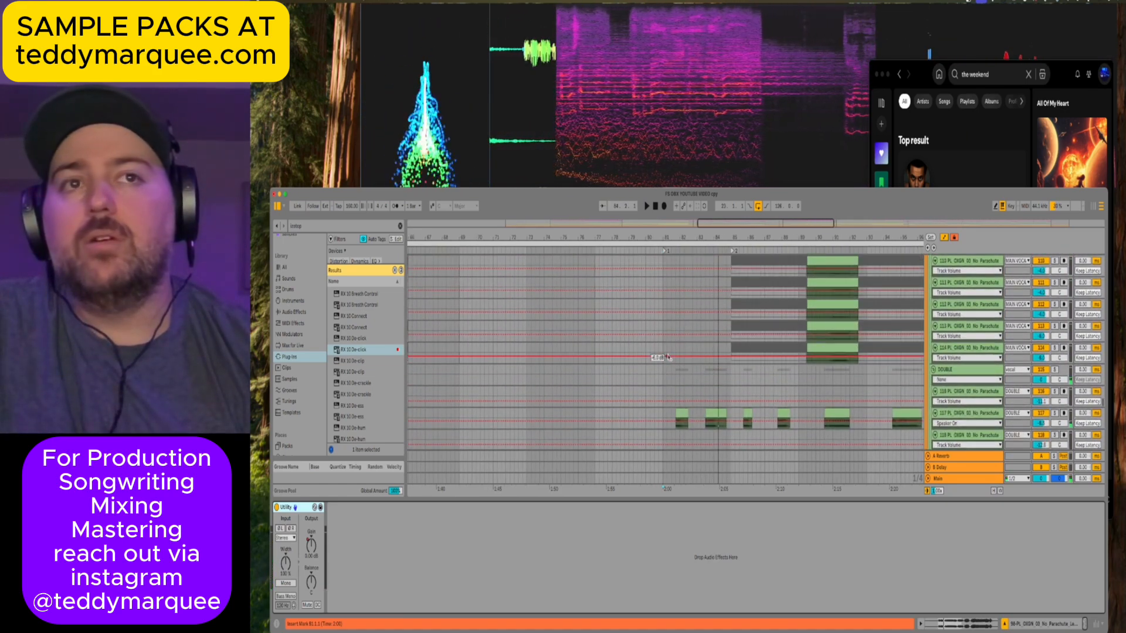
pyautogui.scroll(-1, 669, 358)
# Try muting the first clip after bar 81 on DOUBLE track 117 and replay the passage.
pyautogui.press('space')
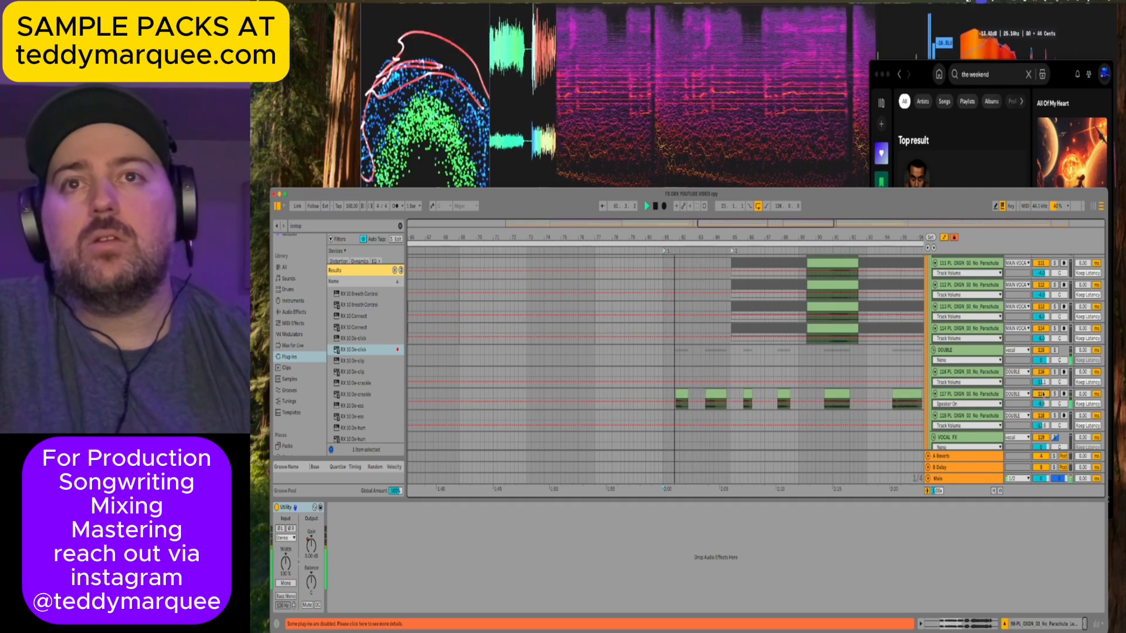
pyautogui.click(645, 393)
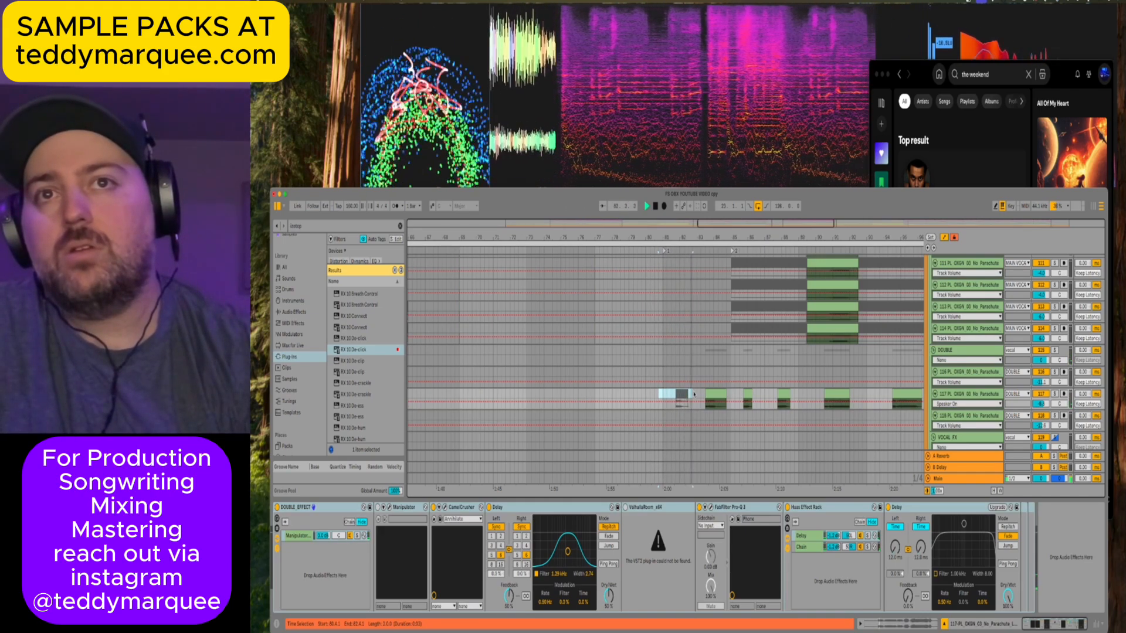
pyautogui.click(641, 394)
pyautogui.press('space')
pyautogui.press('space')
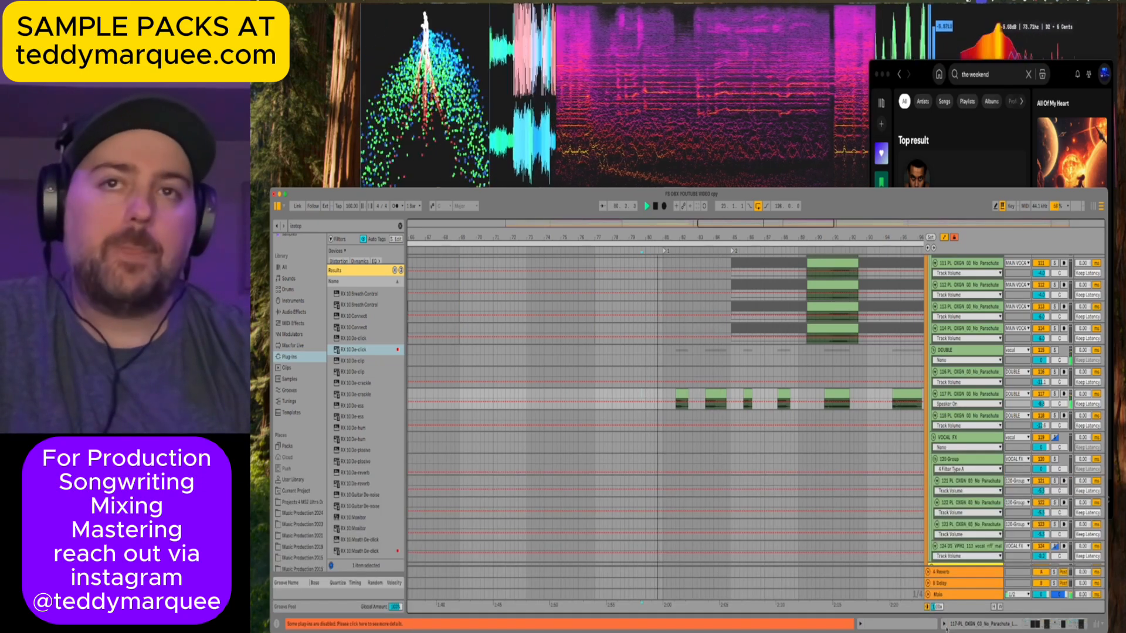
# Examine the bass, Kontakt, AMBIENCE, effects, synth and drum tracks around bars 81–89 during playback.
pyautogui.scroll(-10, 709, 370)
pyautogui.scroll(-5, 709, 370)
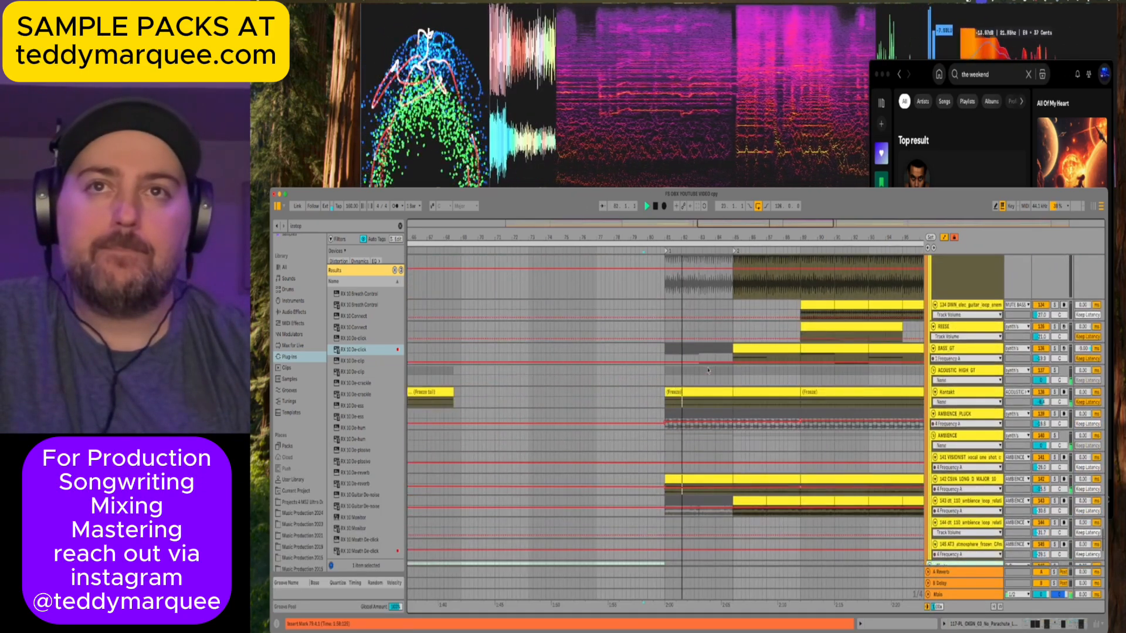
pyautogui.click(686, 392)
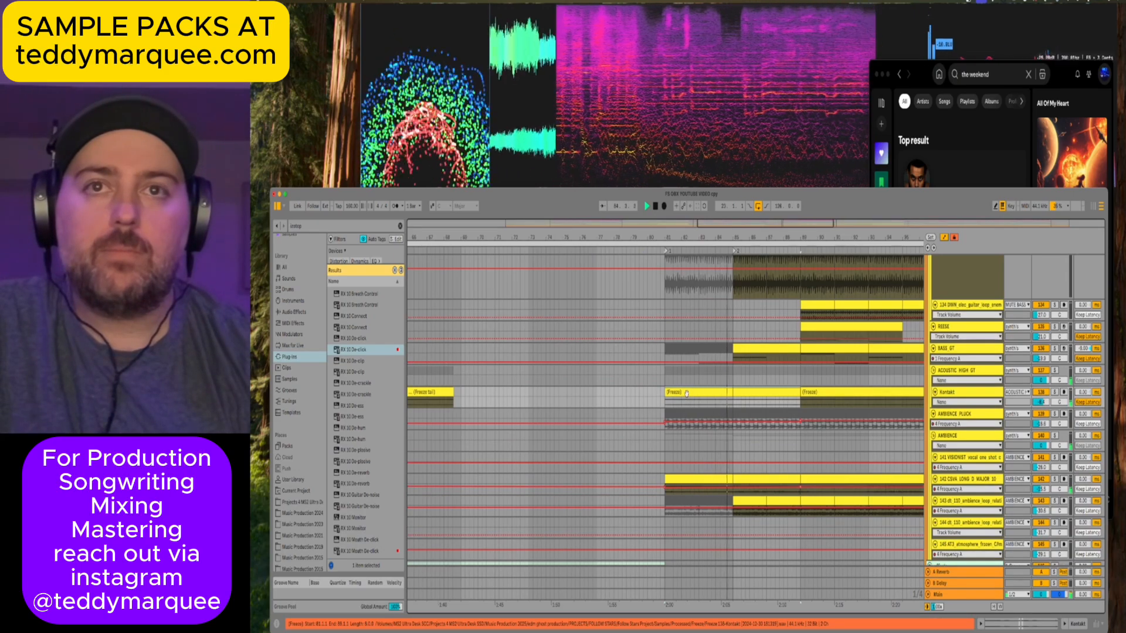
pyautogui.scroll(-8, 686, 392)
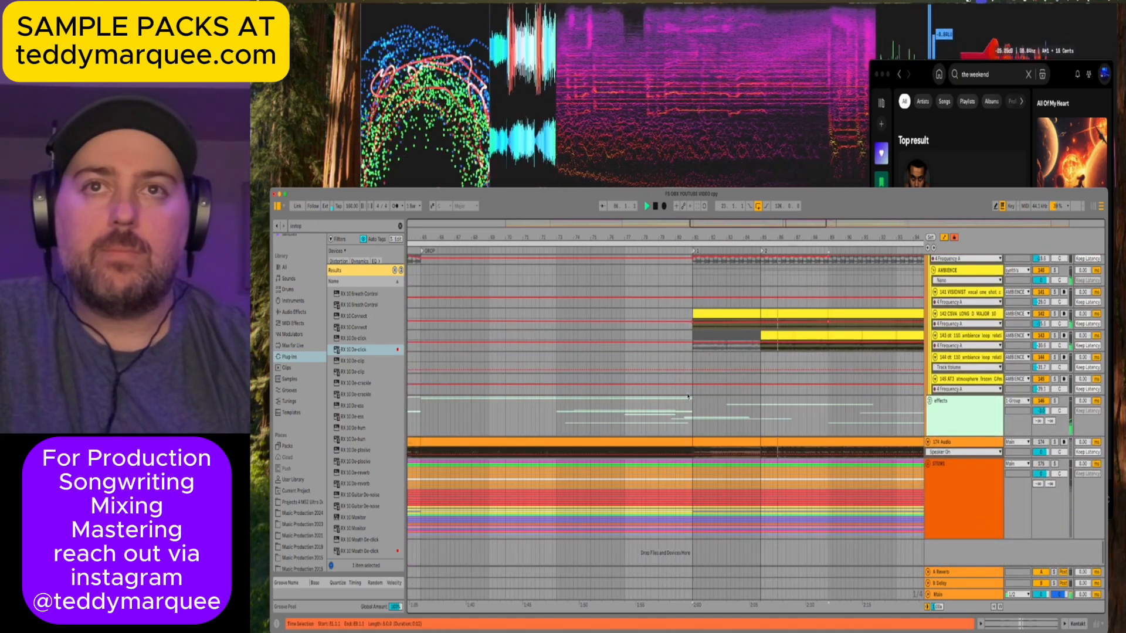
pyautogui.scroll(15, 674, 375)
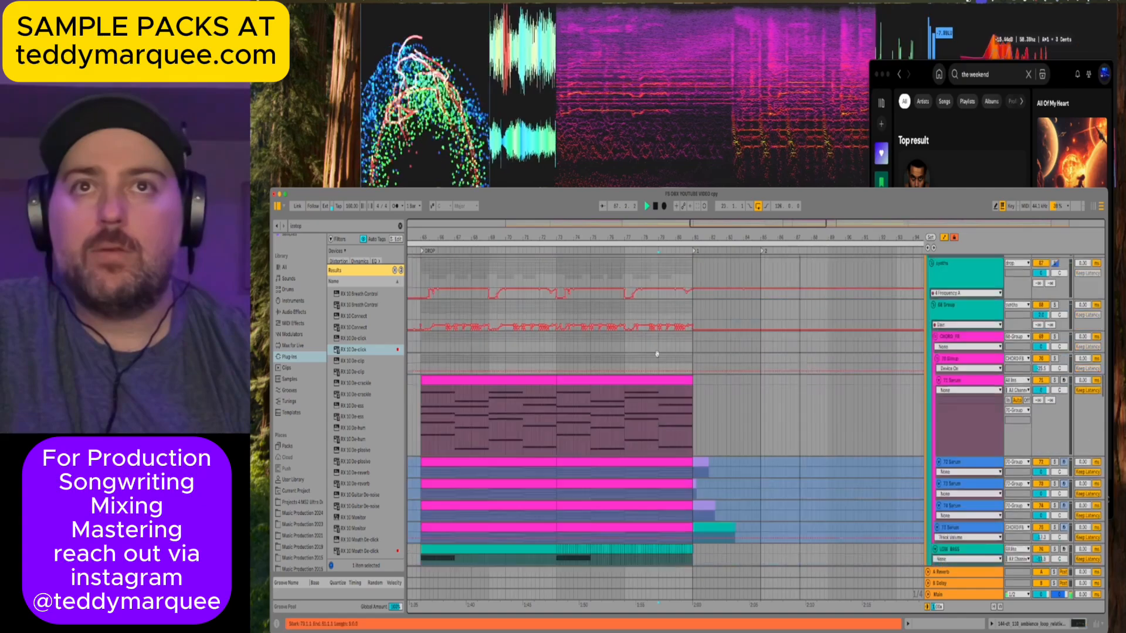
pyautogui.scroll(10, 656, 354)
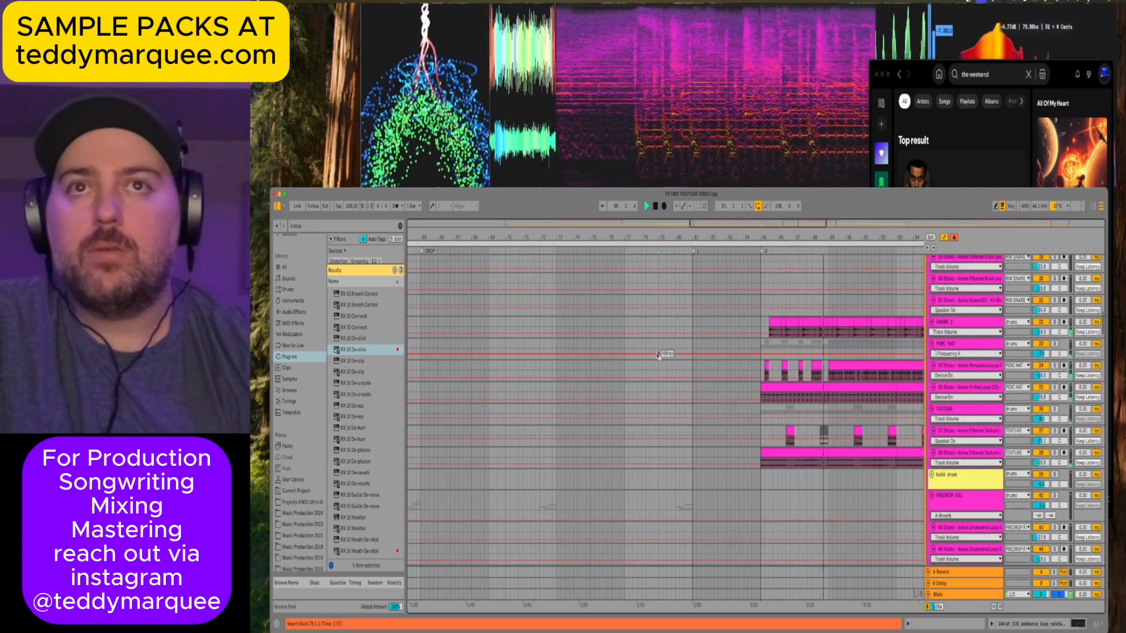
pyautogui.scroll(6, 658, 354)
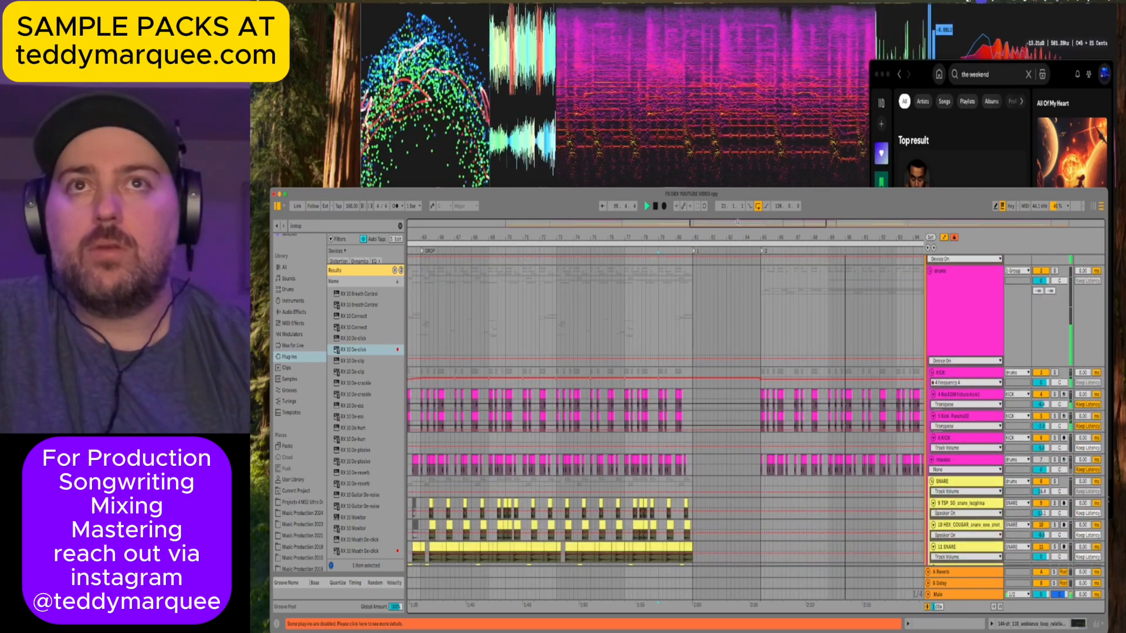
# Stop playback with the wider arrangement in view and switch to Spotify to check the track All Of My Heart.
pyautogui.moveTo(738, 222); pyautogui.dragTo(759, 214)
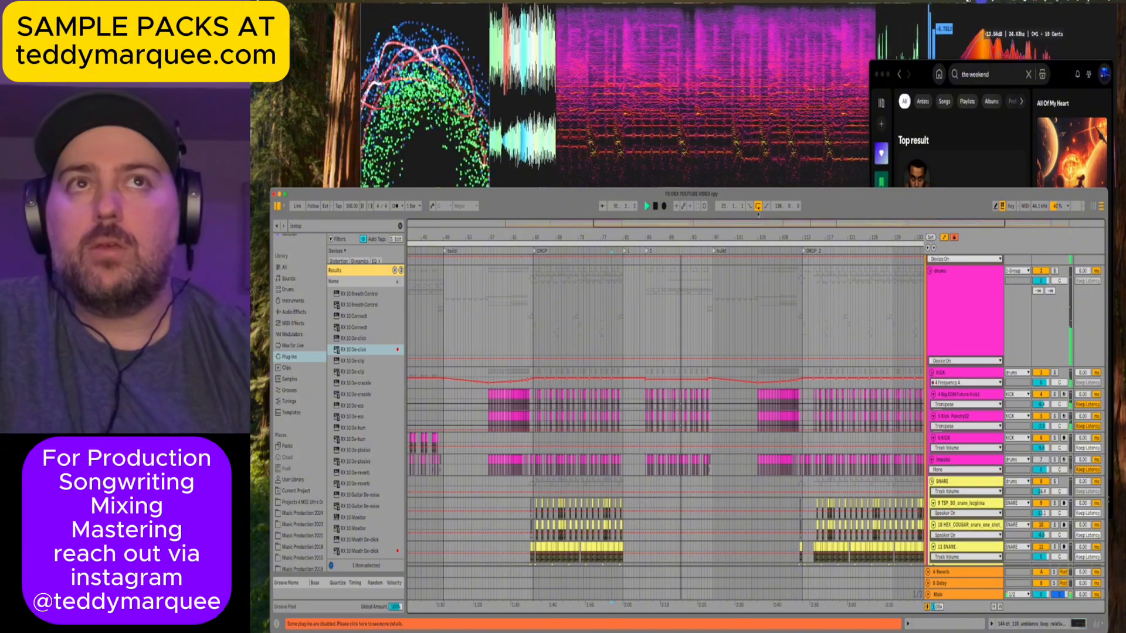
pyautogui.press('space')
pyautogui.click(960, 148)
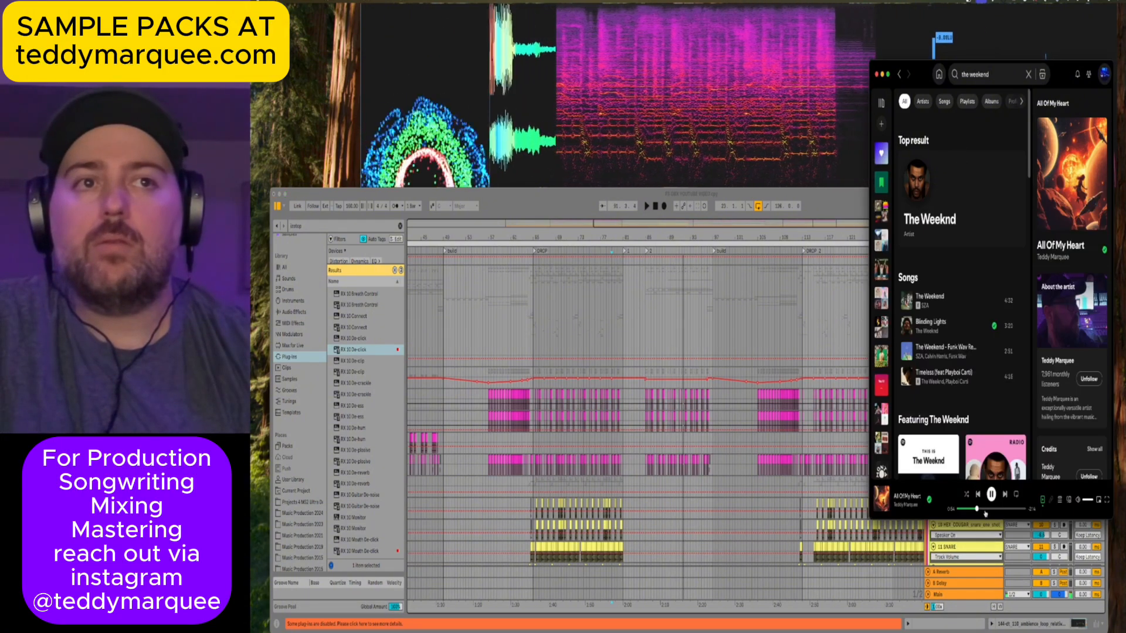
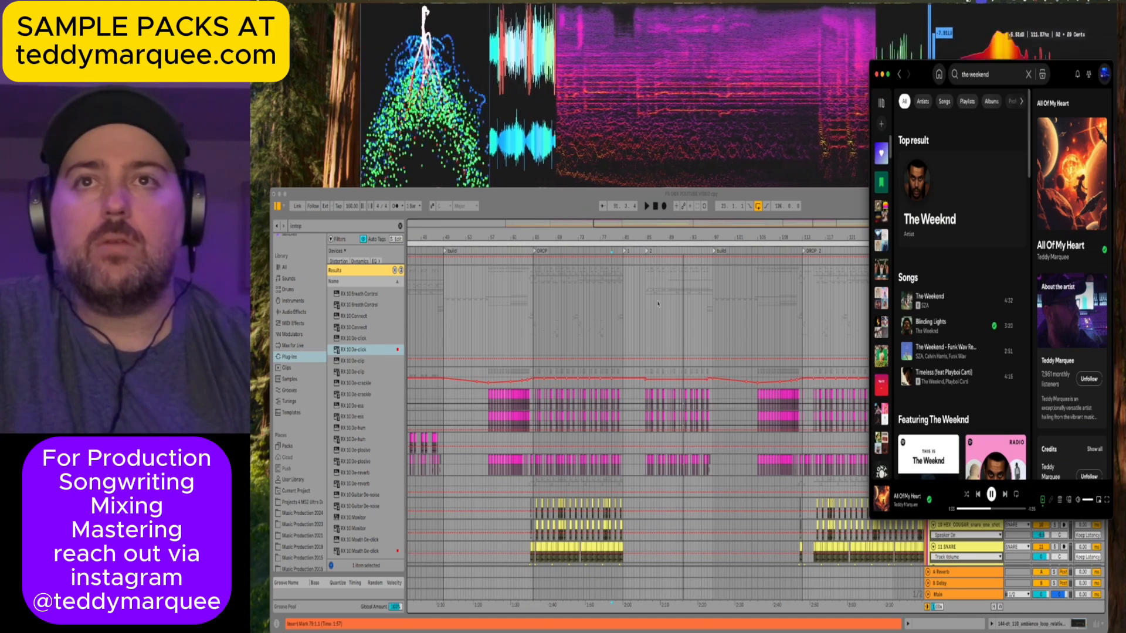
# Return to Ableton Live and replay from around bar 79 while examining the predrop and drum fill tracks.
pyautogui.click(698, 301)
pyautogui.press('space')
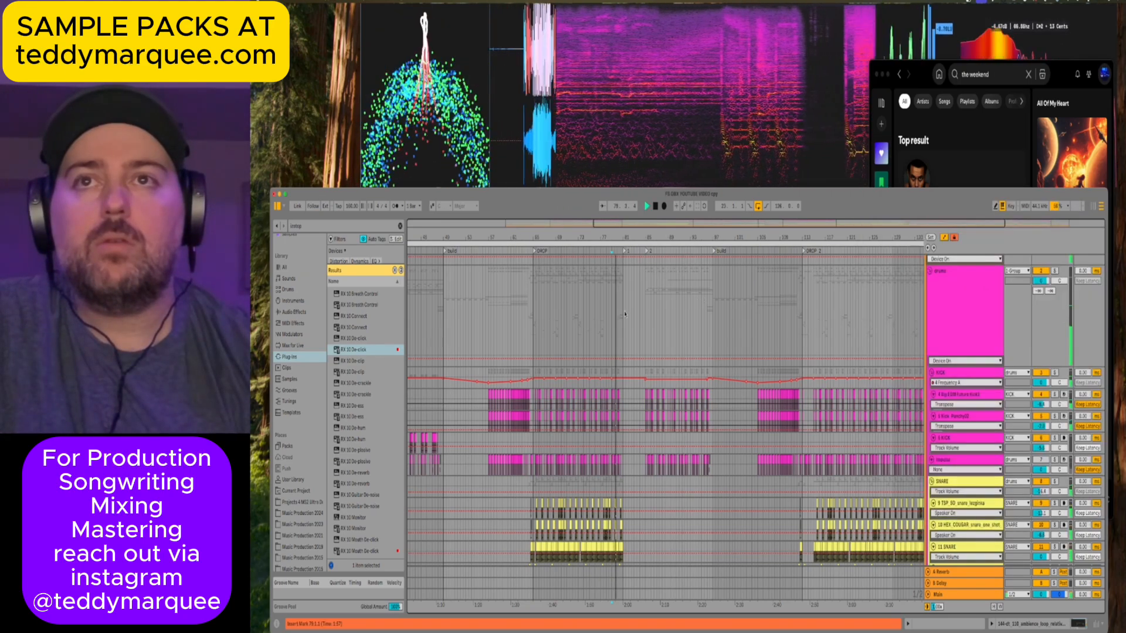
pyautogui.scroll(-15, 625, 316)
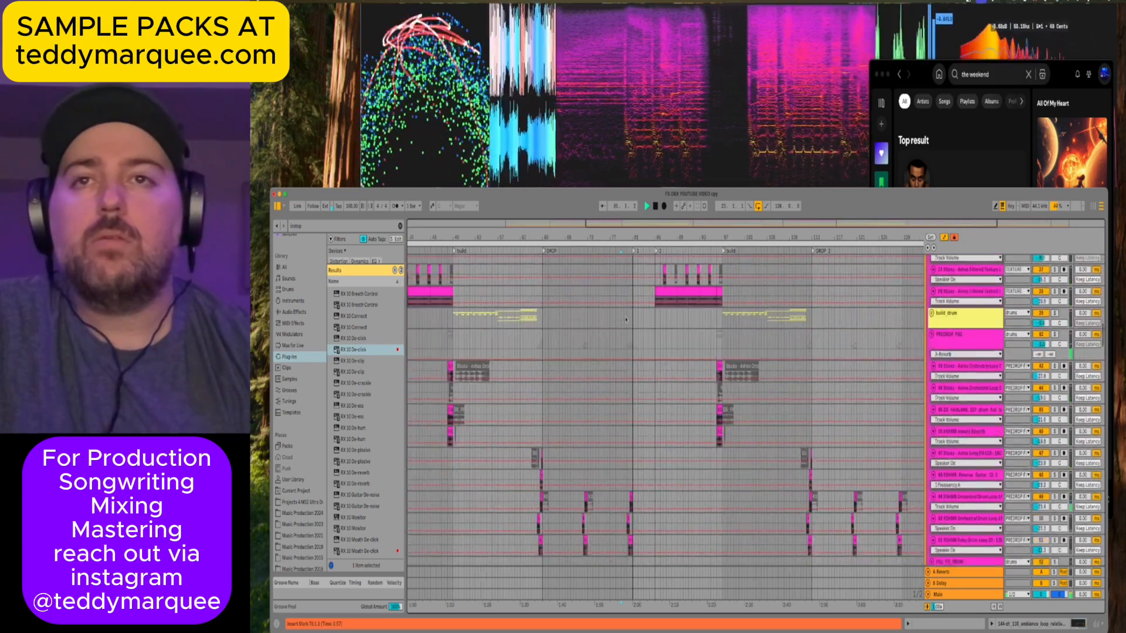
pyautogui.scroll(-15, 625, 320)
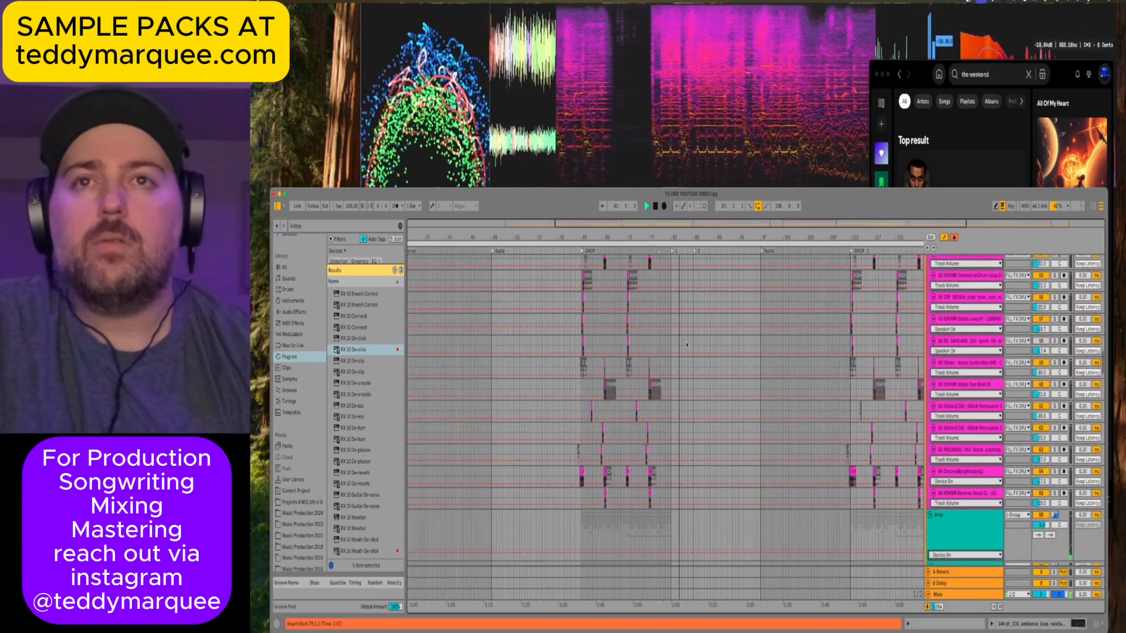
pyautogui.scroll(5, 680, 313)
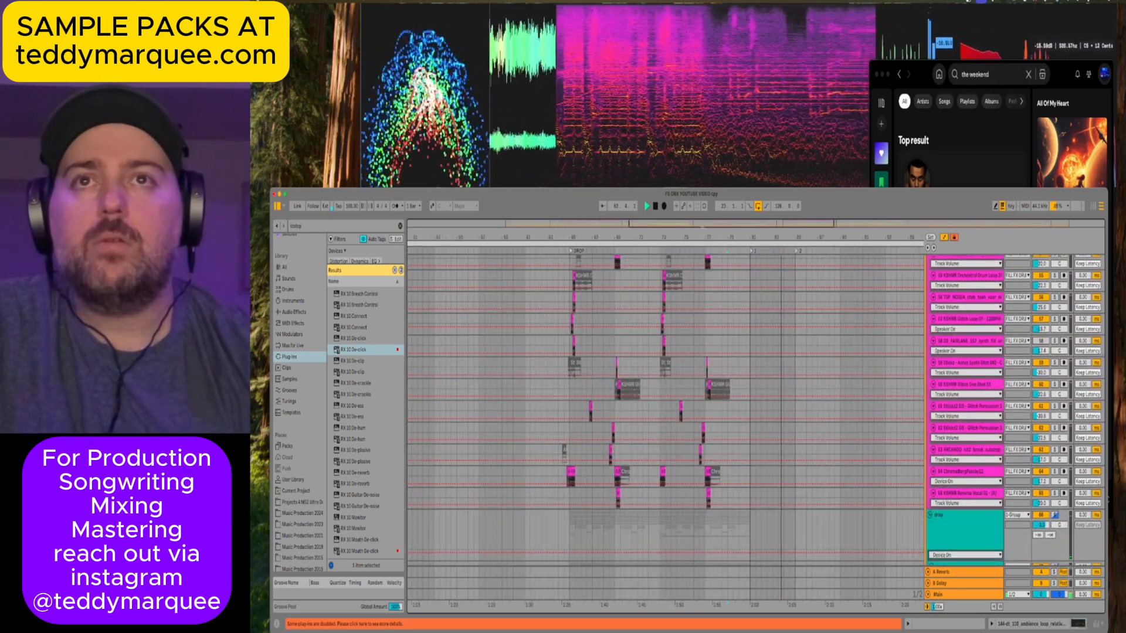
pyautogui.hscroll(3, 758, 385)
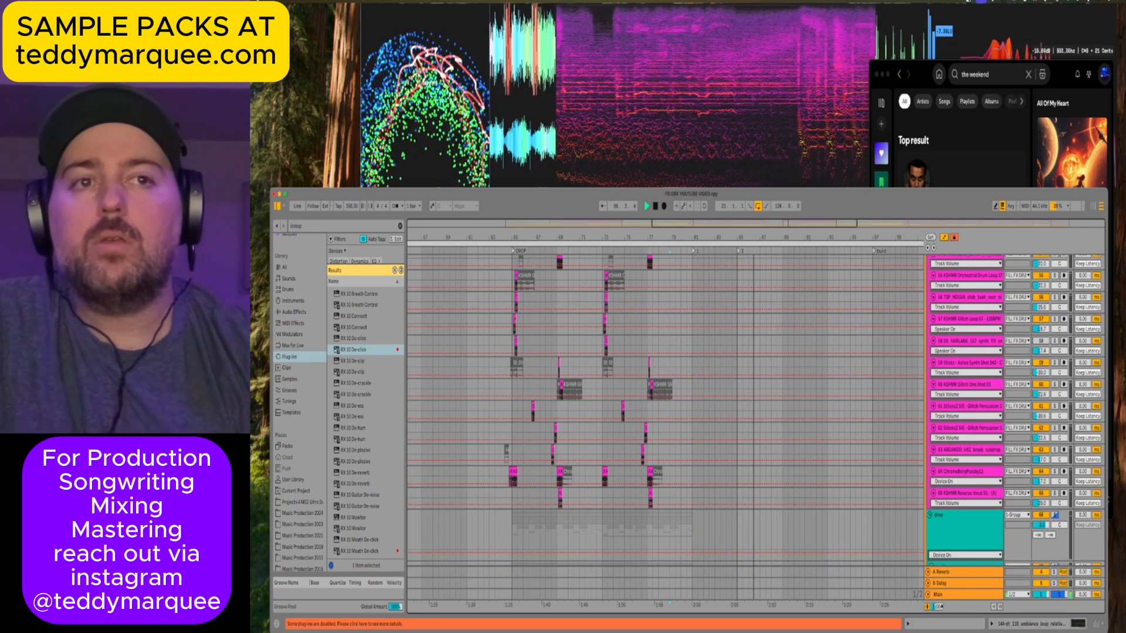
# Examine the vocal, phrase, tonal FX, guitar and bass tracks around bars 77–85.
pyautogui.scroll(-5, 760, 415)
pyautogui.scroll(-10, 760, 414)
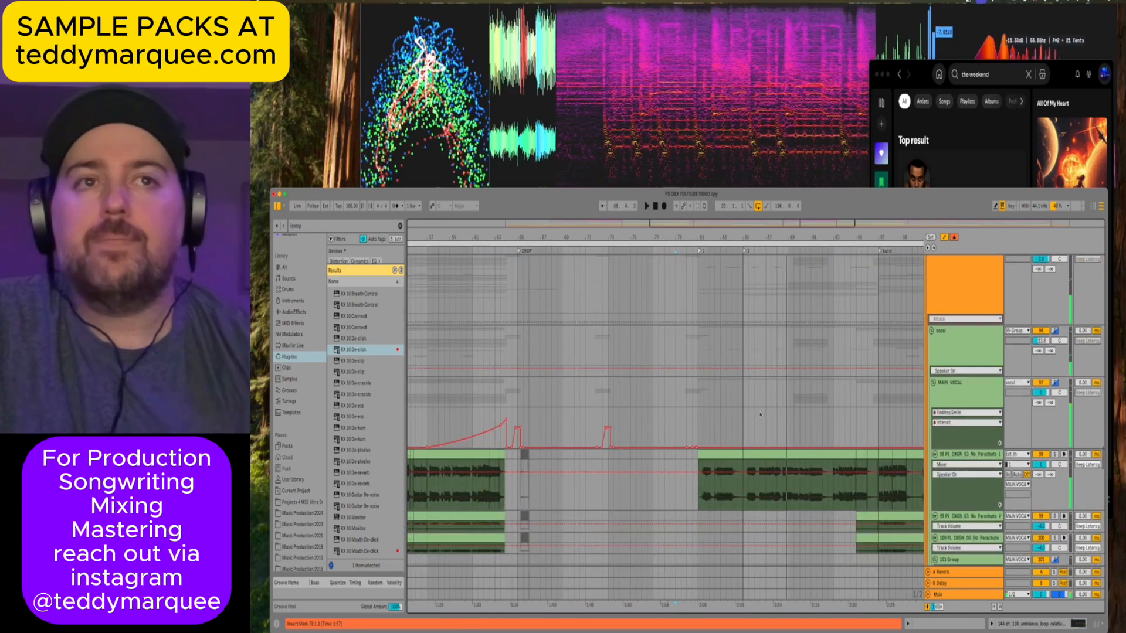
pyautogui.scroll(-2, 760, 414)
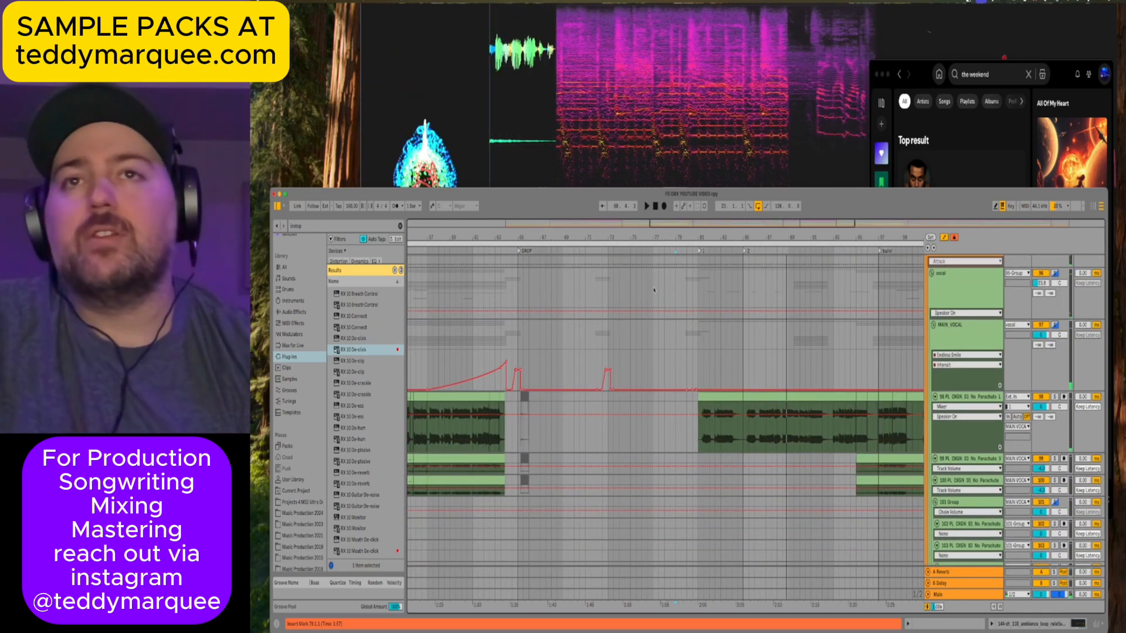
pyautogui.scroll(-3, 700, 291)
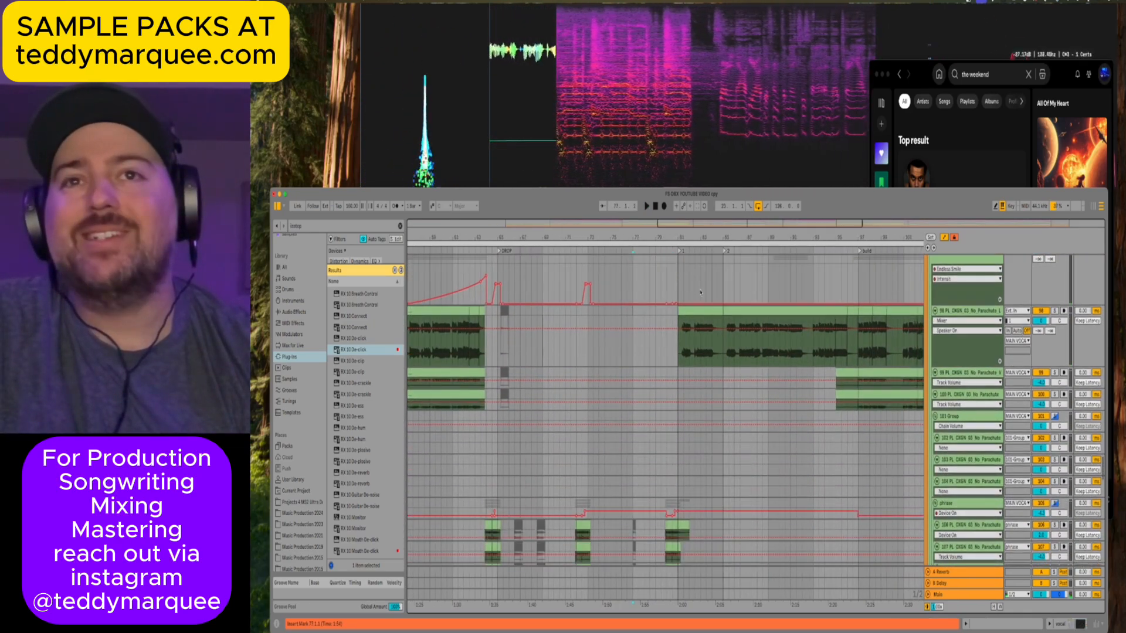
pyautogui.scroll(8, 700, 291)
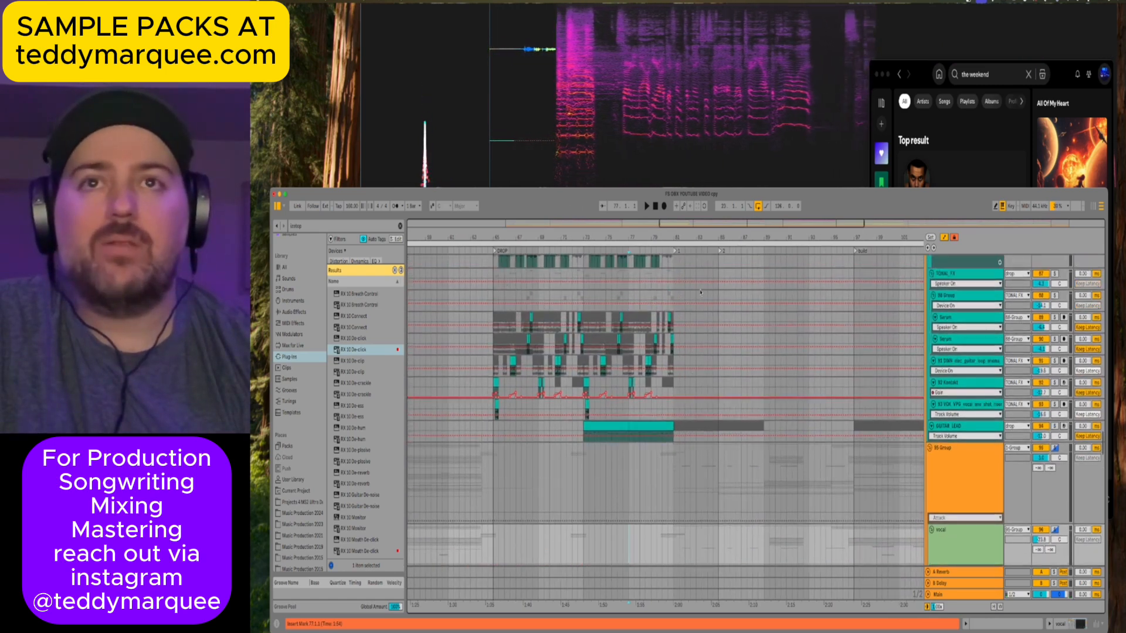
pyautogui.scroll(5, 700, 292)
pyautogui.scroll(-3, 701, 292)
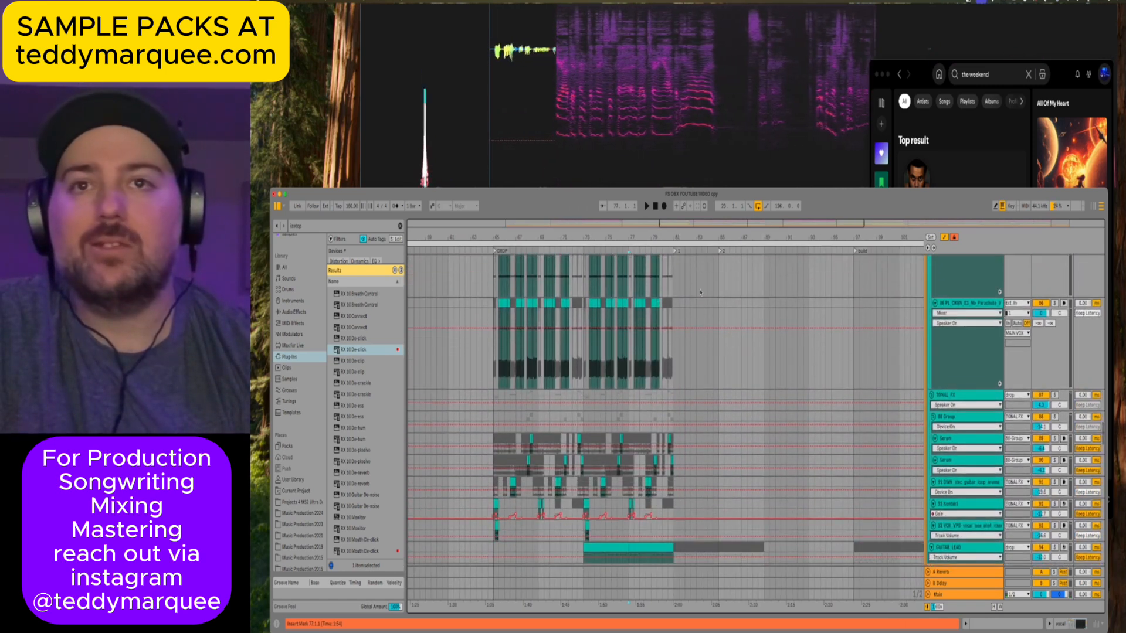
pyautogui.scroll(12, 686, 321)
# Play from bar 77 while examining the chord Serum tracks and the synths group.
pyautogui.press('space')
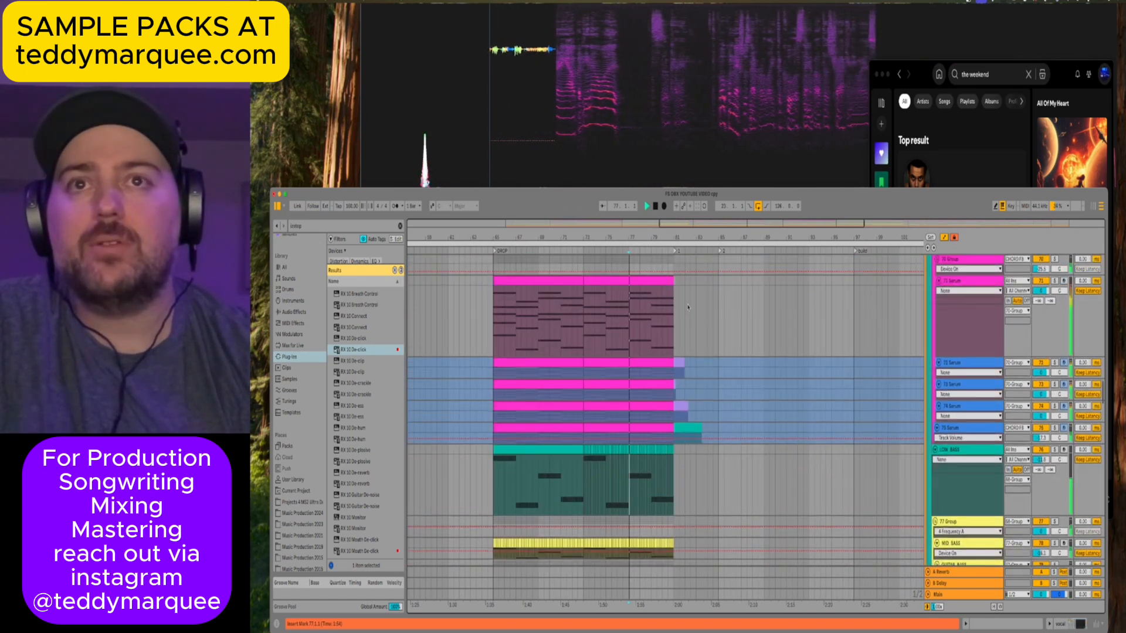
pyautogui.scroll(2, 685, 307)
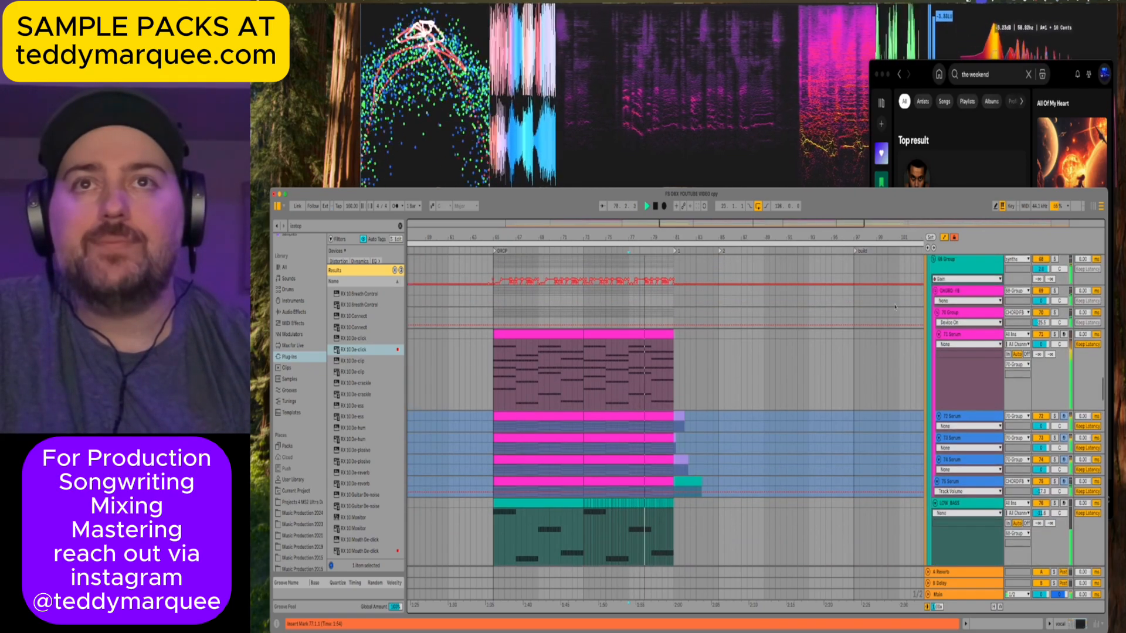
pyautogui.scroll(3, 896, 307)
pyautogui.scroll(5, 953, 305)
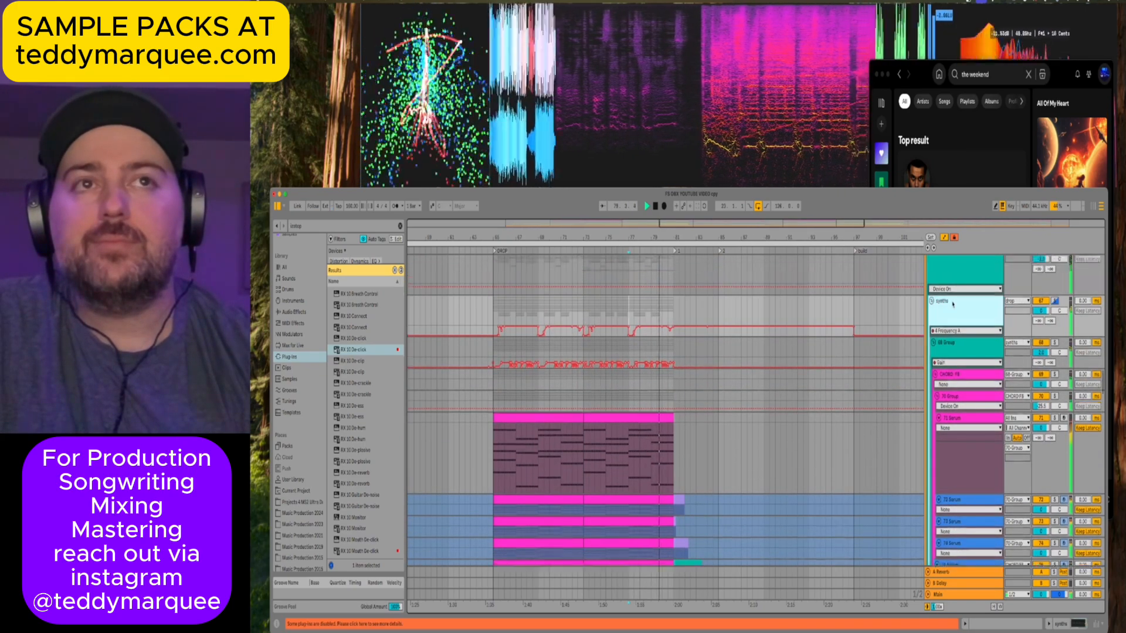
# Replay from bar 77 into the post-drop section to check the drop group's contribution to the stray sound.
pyautogui.click(1045, 309)
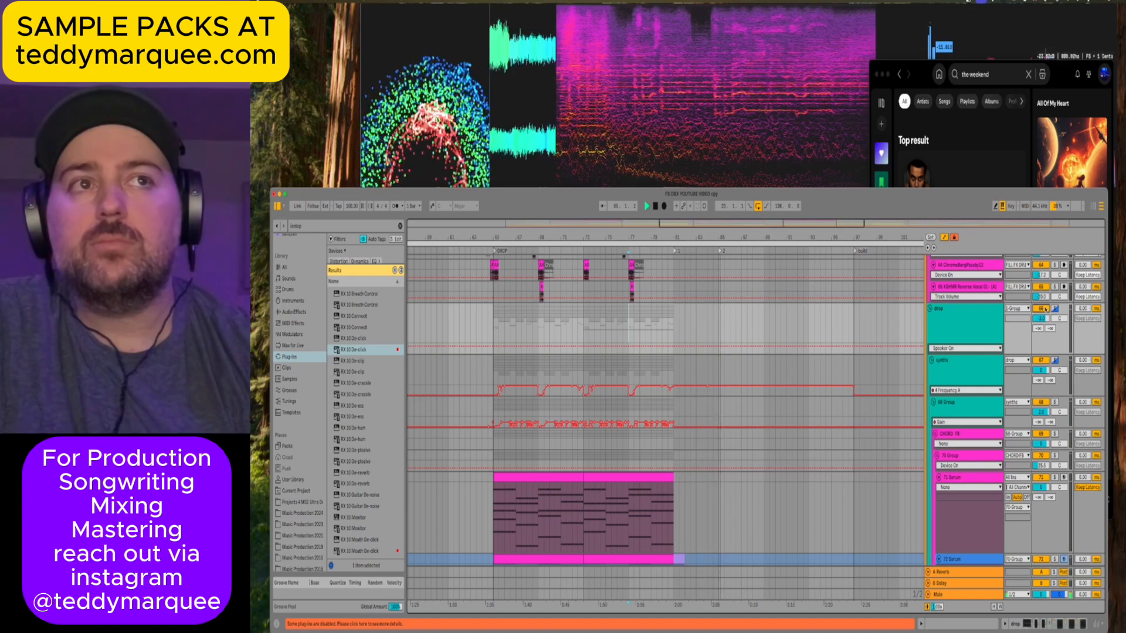
pyautogui.press('space')
pyautogui.press('space')
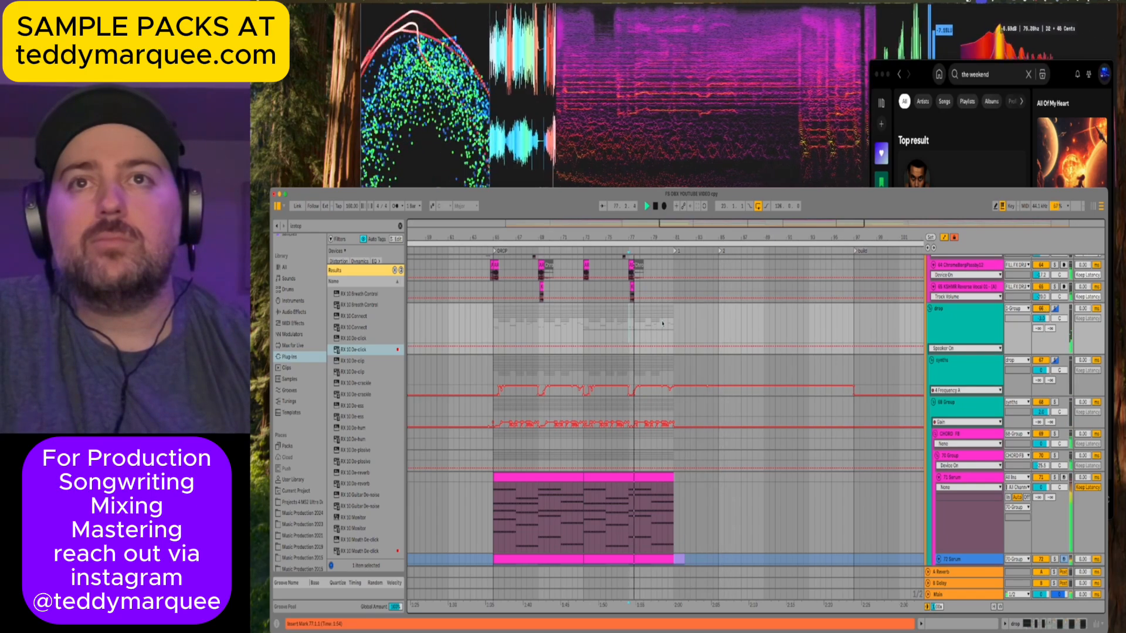
pyautogui.click(975, 324)
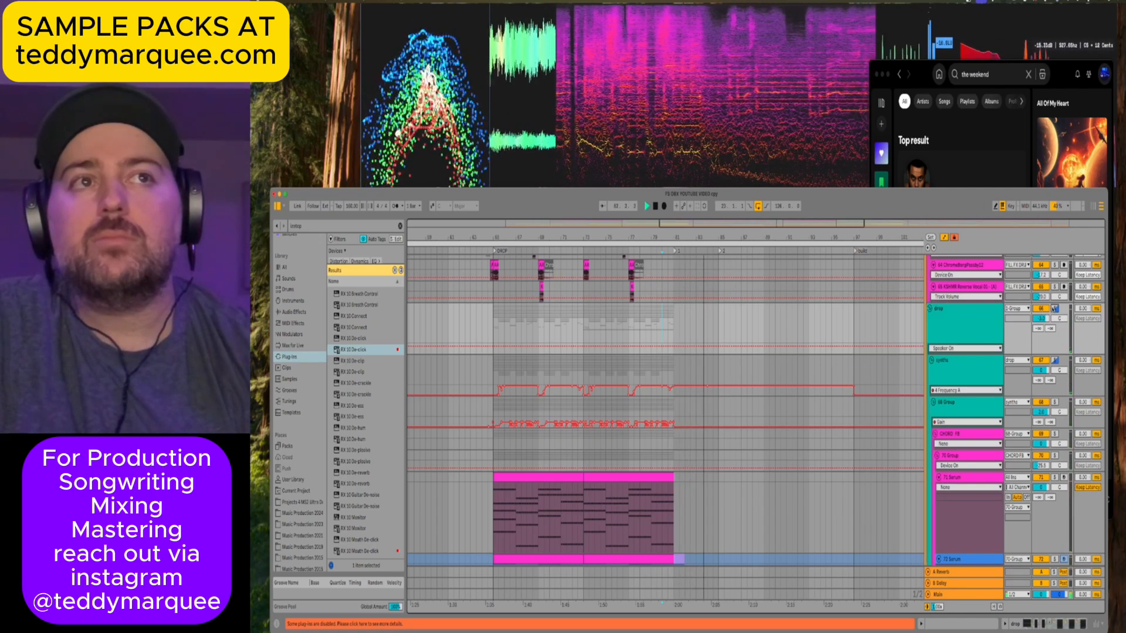
pyautogui.press('space')
pyautogui.press('space')
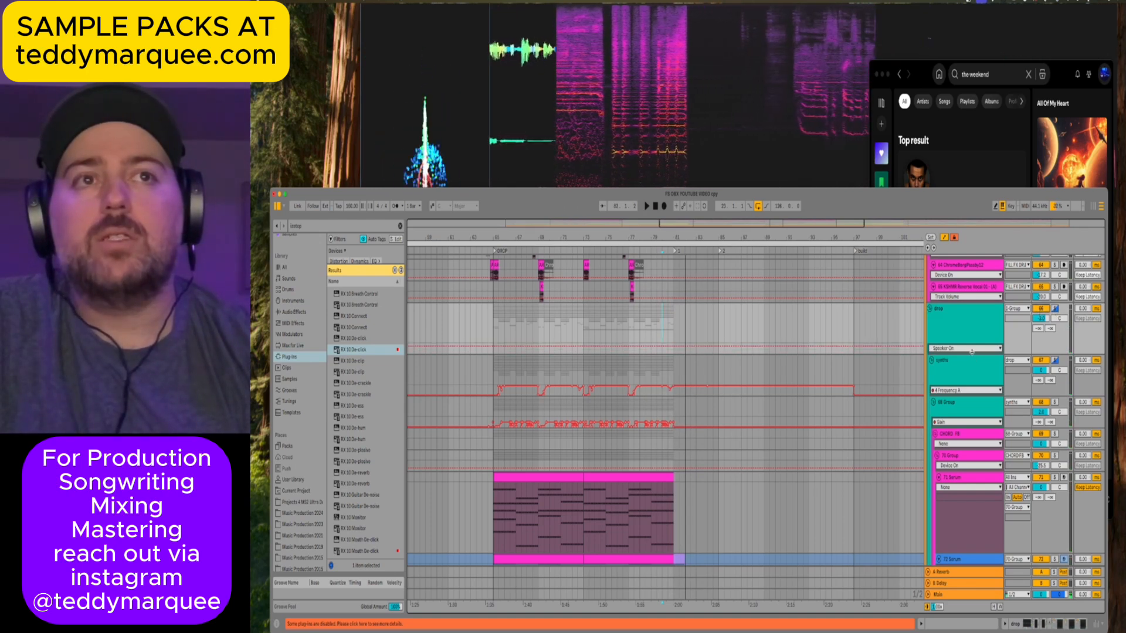
# Enlarge the drop group's lane, automate its Speaker On off from bar 81 to bar 85, and replay from around bar 80.
pyautogui.moveTo(972, 351); pyautogui.dragTo(971, 389)
pyautogui.moveTo(674, 377); pyautogui.dragTo(706, 362)
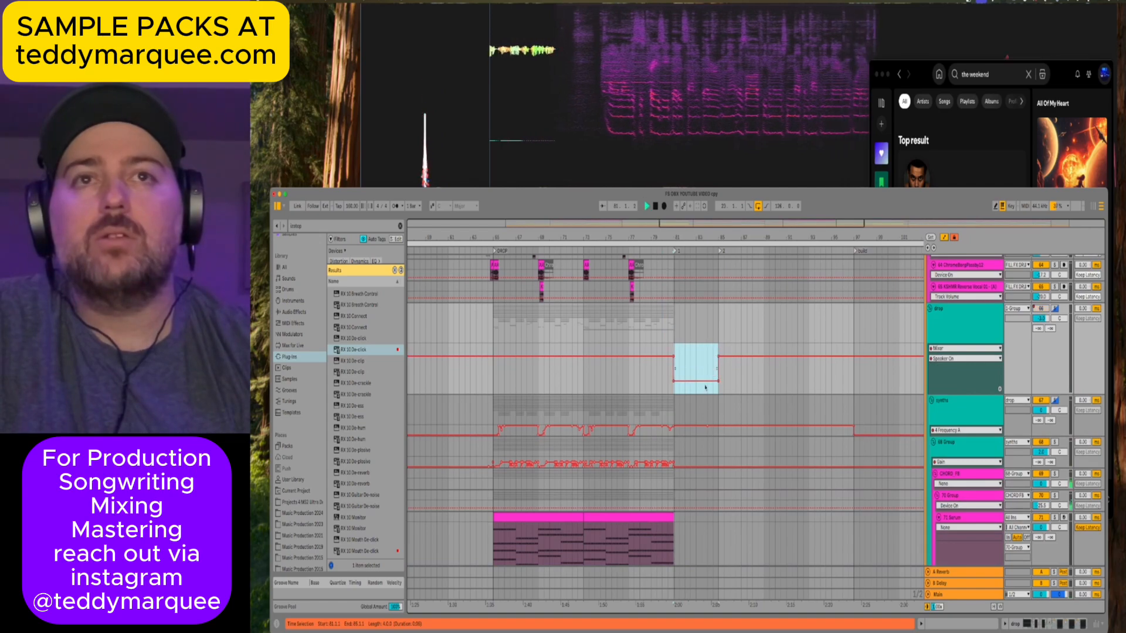
pyautogui.click(663, 338)
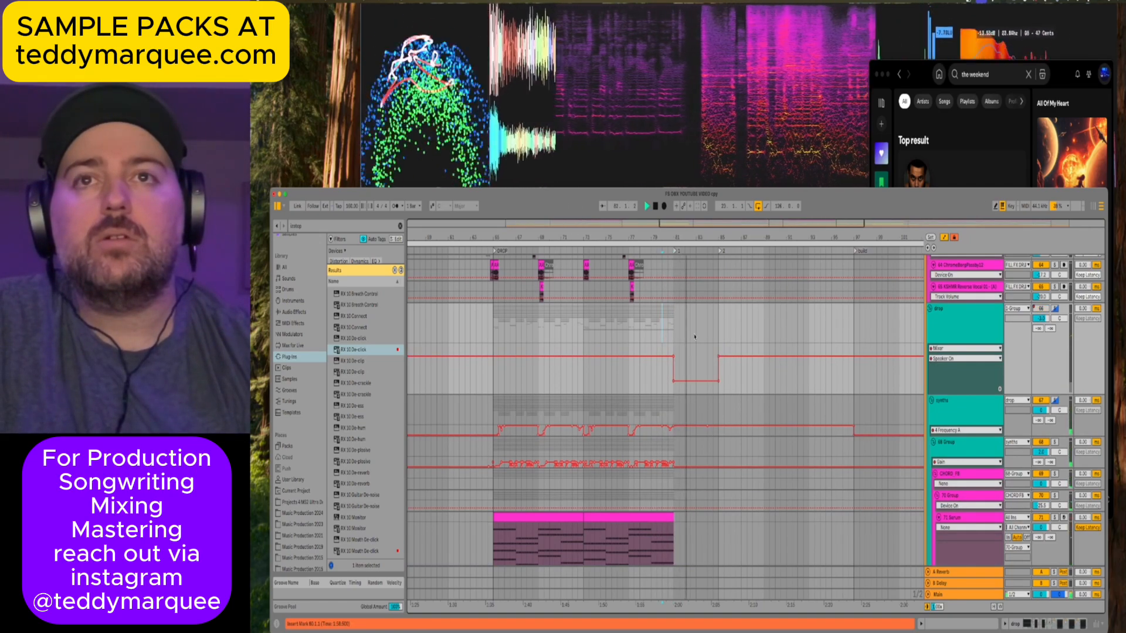
# Examine the texture, predrop fill, snare and kick tracks, and play from the start of DROP 2 at bar 113.
pyautogui.scroll(15, 694, 337)
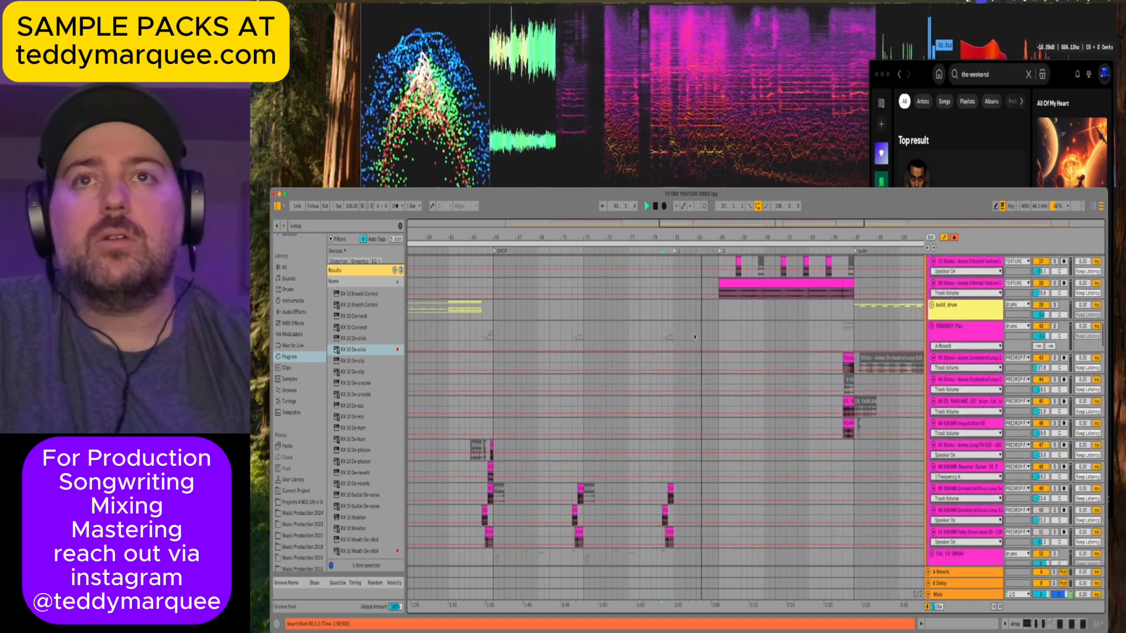
pyautogui.scroll(10, 694, 337)
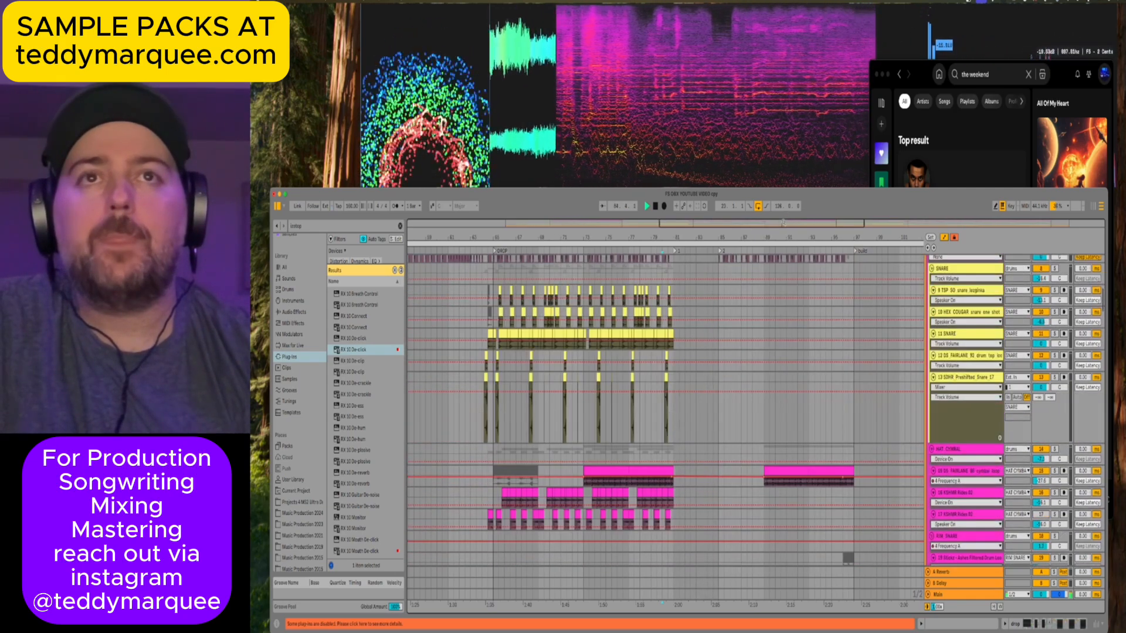
pyautogui.scroll(-3, 694, 337)
pyautogui.scroll(-1, 732, 337)
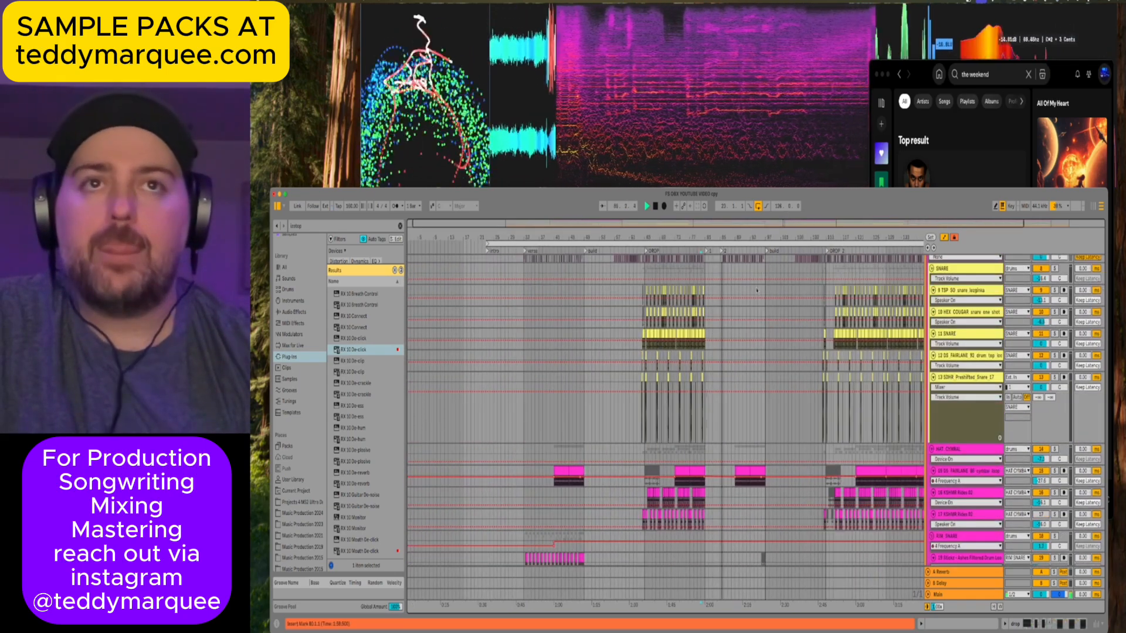
pyautogui.click(821, 276)
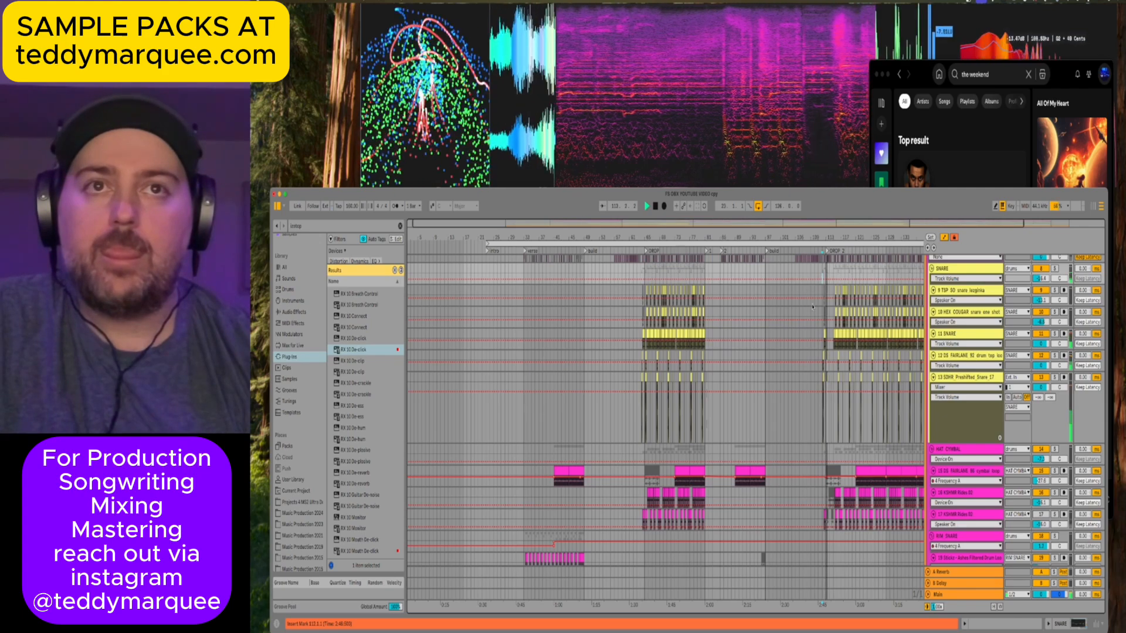
pyautogui.hscroll(3, 819, 276)
pyautogui.scroll(5, 815, 307)
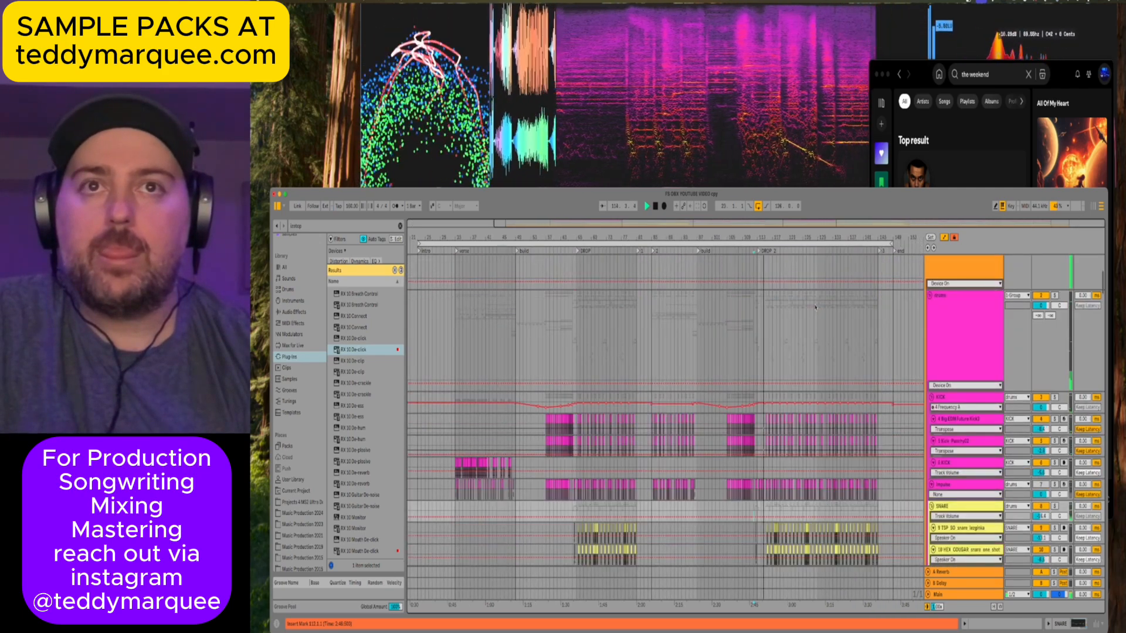
# Replay the start of DROP 2 from bar 113 with a close view of the drum group's kick and snare clips.
pyautogui.click(759, 326)
pyautogui.press('space')
pyautogui.moveTo(855, 220); pyautogui.dragTo(848, 367)
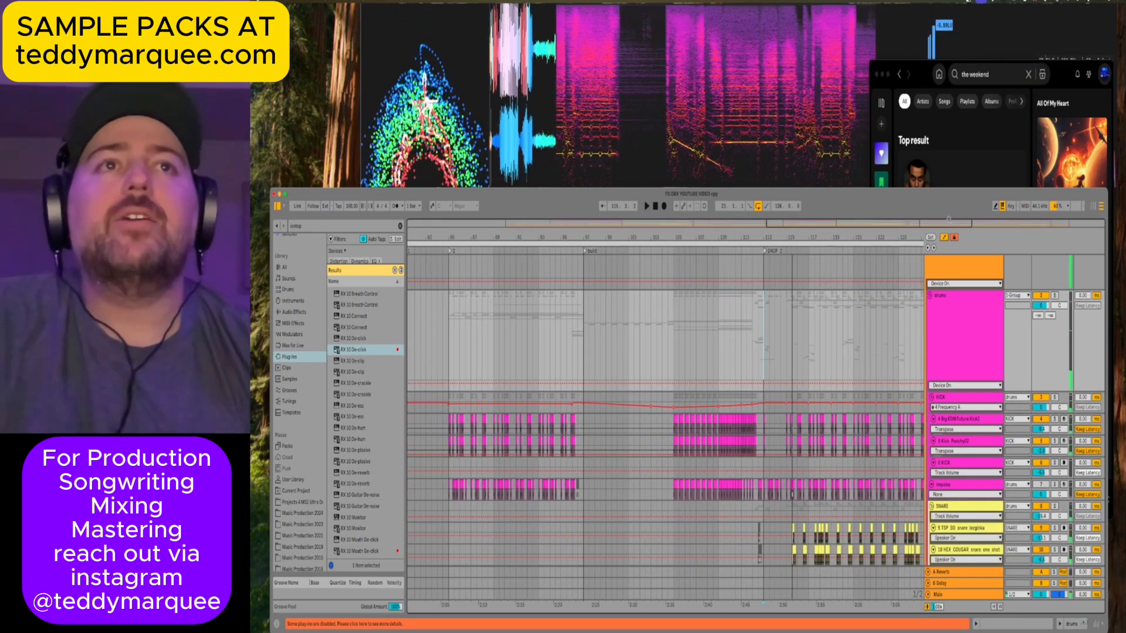
pyautogui.moveTo(960, 246); pyautogui.dragTo(944, 227)
pyautogui.scroll(-1, 663, 342)
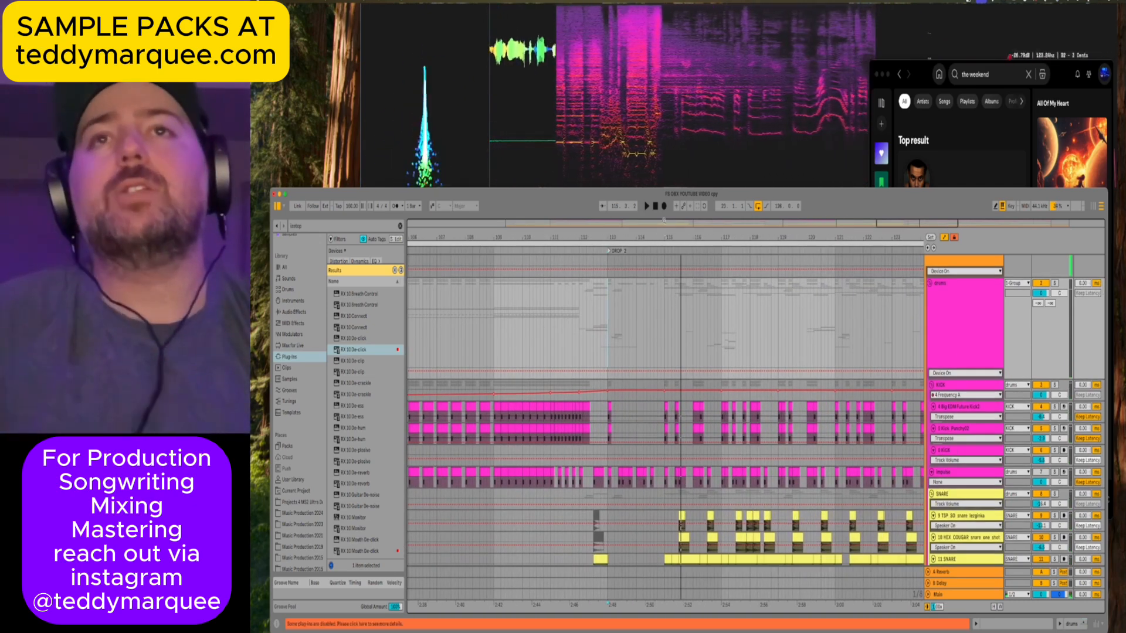
pyautogui.moveTo(665, 239); pyautogui.dragTo(731, 312)
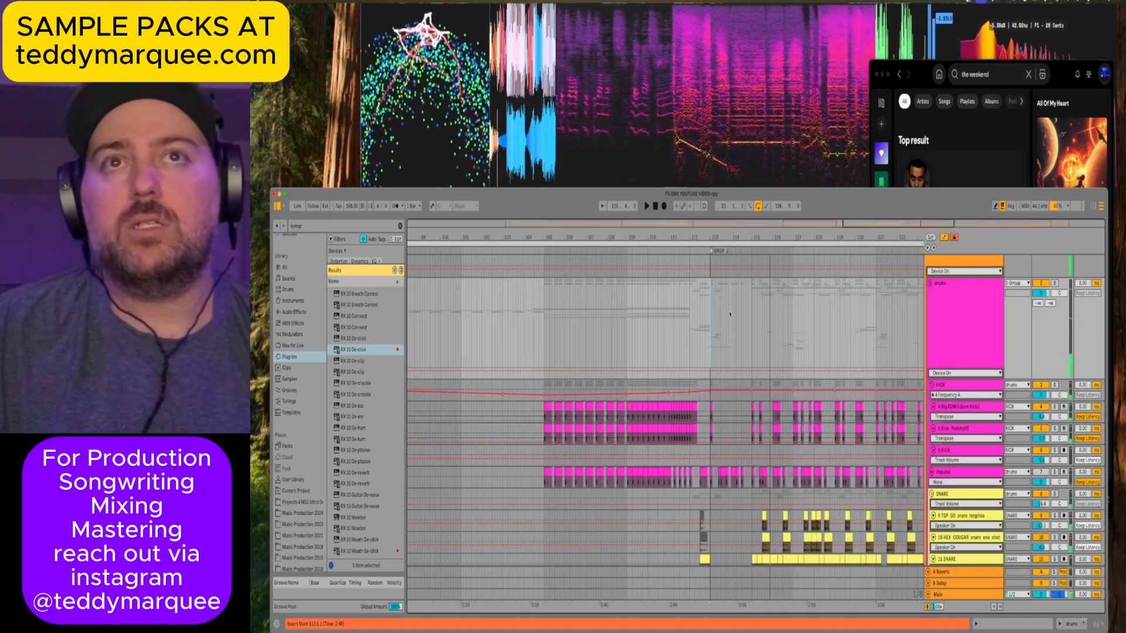
pyautogui.moveTo(910, 228); pyautogui.dragTo(908, 222)
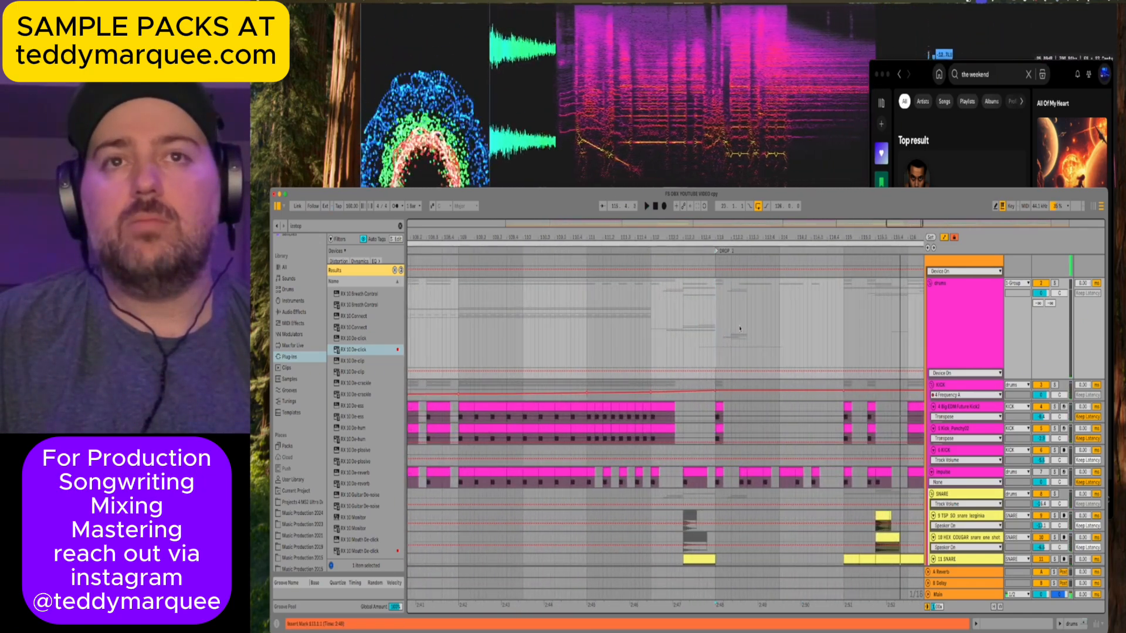
pyautogui.press('space')
pyautogui.scroll(-2, 740, 329)
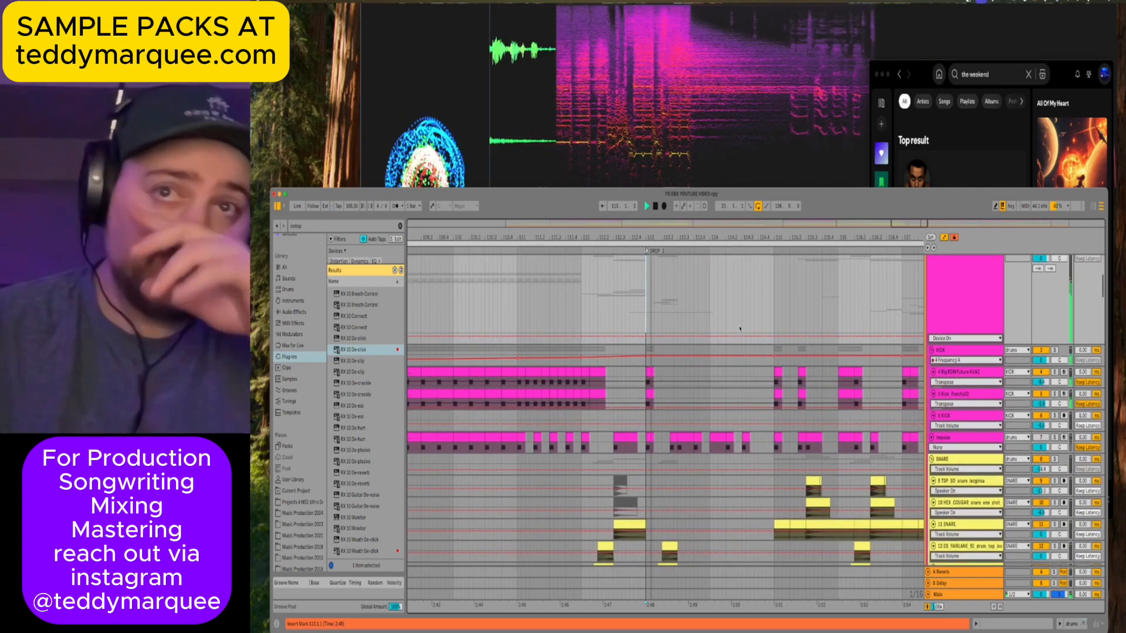
pyautogui.scroll(2, 762, 315)
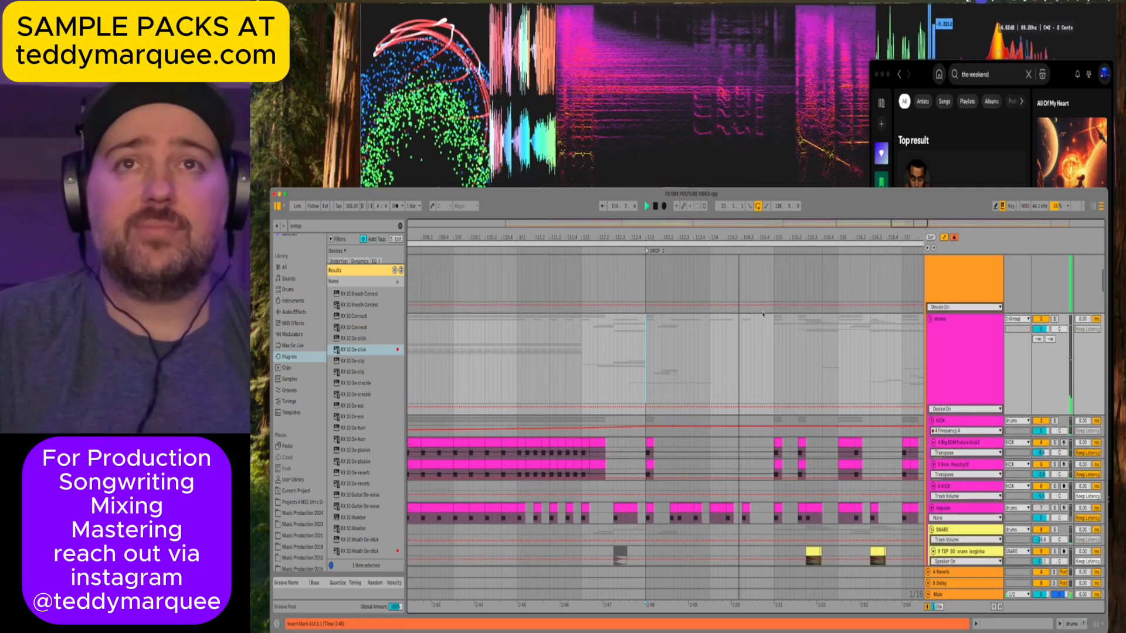
# Solo the drums group during playback and inspect its snare tracks around bar 114.
pyautogui.click(1054, 319)
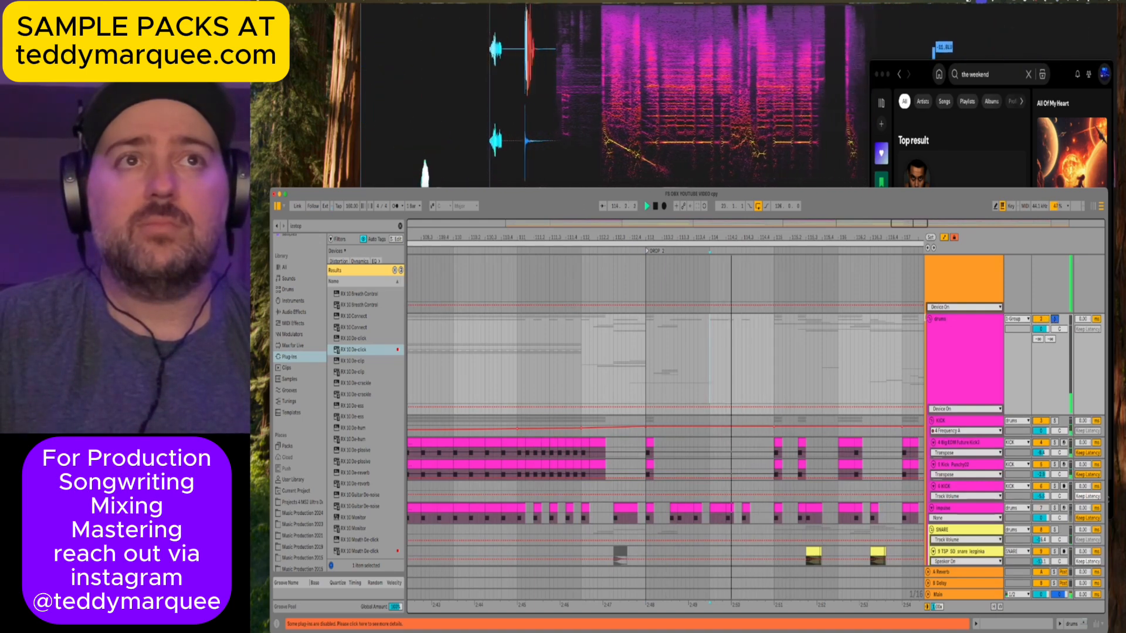
pyautogui.click(929, 319)
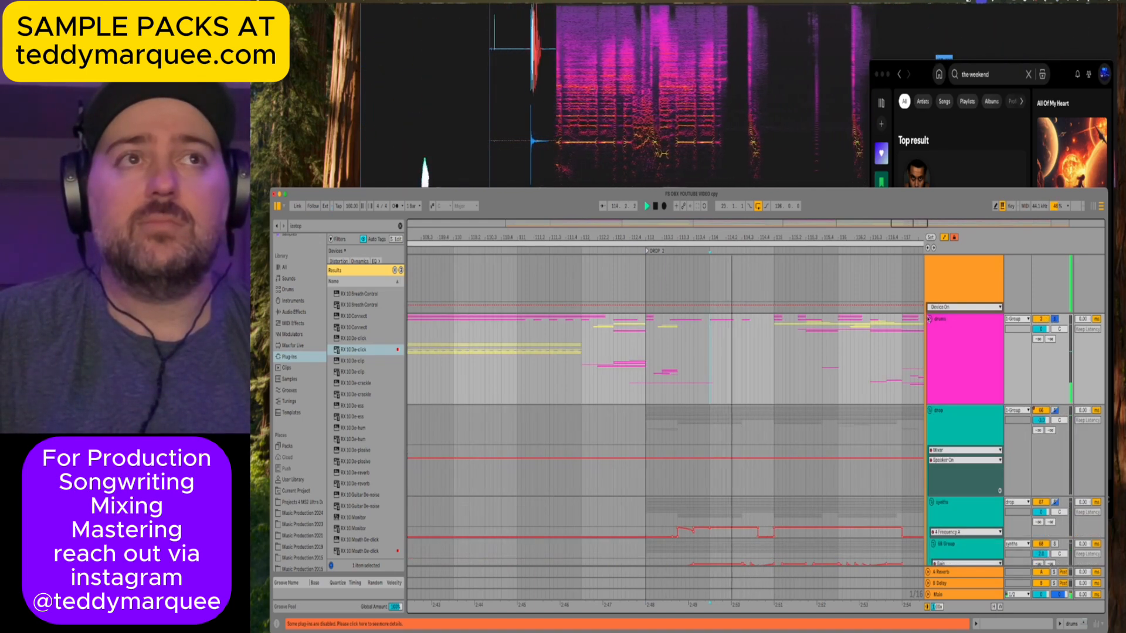
pyautogui.click(930, 318)
pyautogui.scroll(-10, 953, 334)
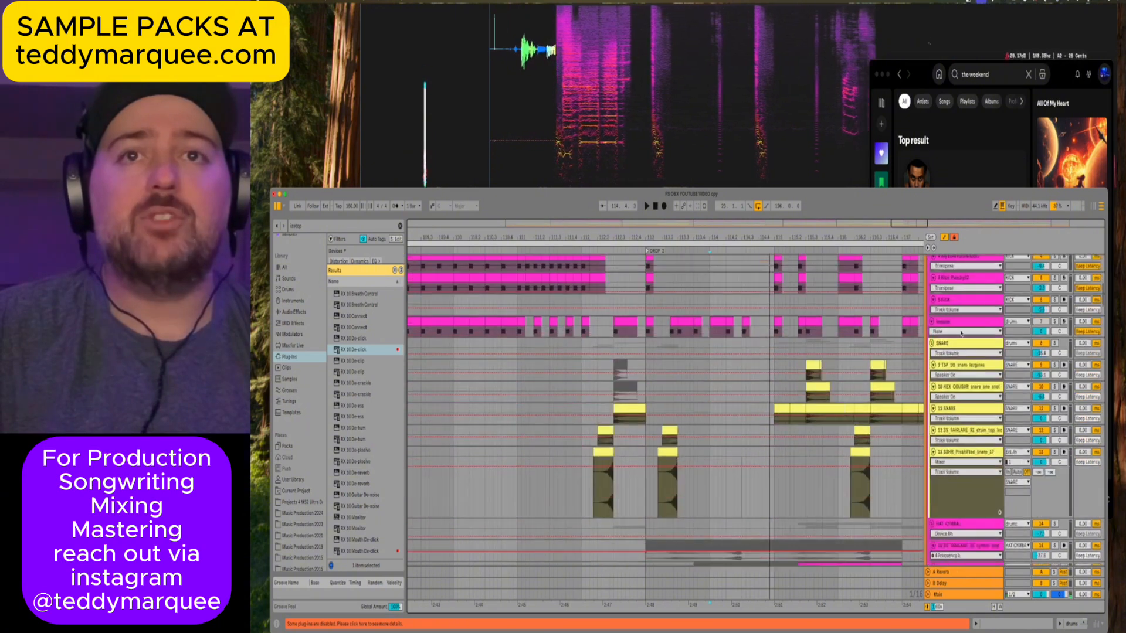
# Audition snare track 13 in solo around bar 114, and replay the passage with the full mix.
pyautogui.click(737, 315)
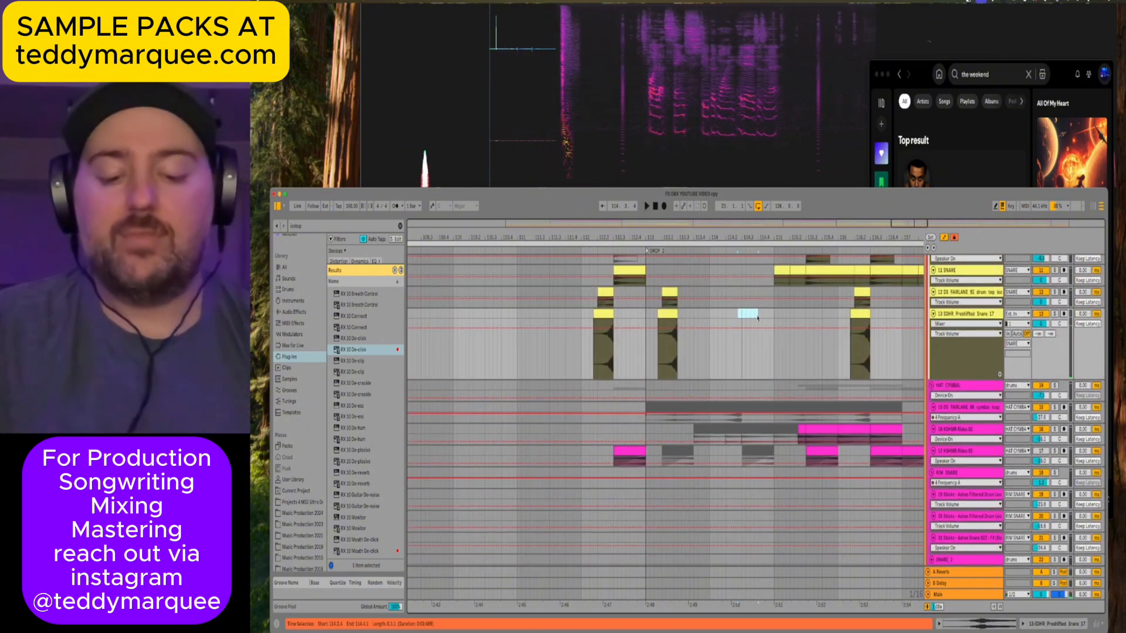
pyautogui.click(709, 315)
pyautogui.press('space')
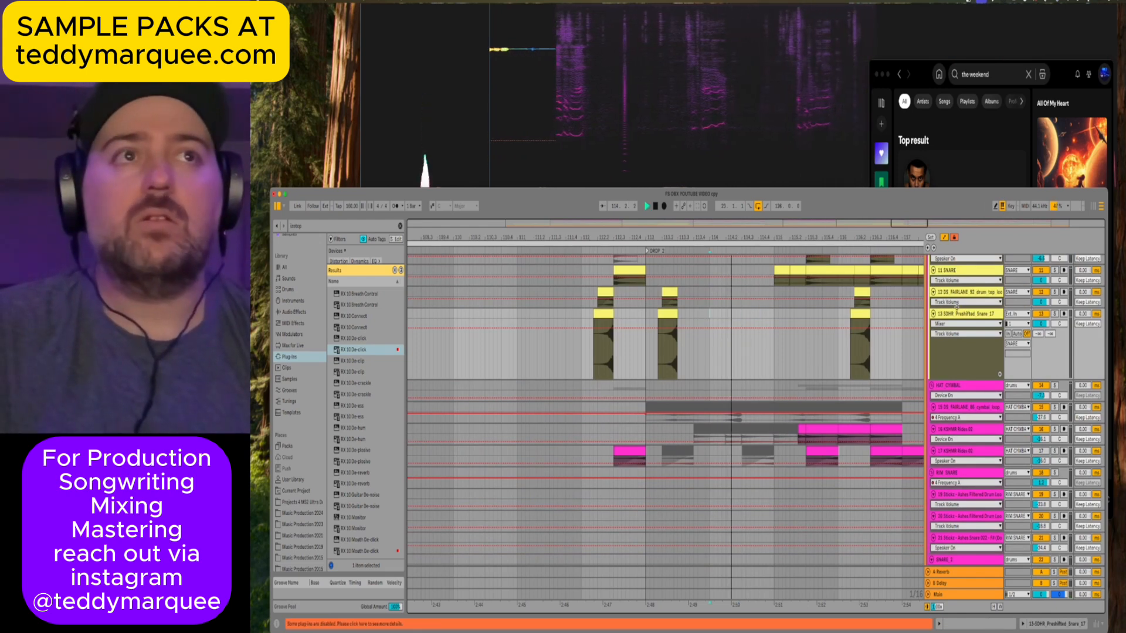
pyautogui.click(1054, 314)
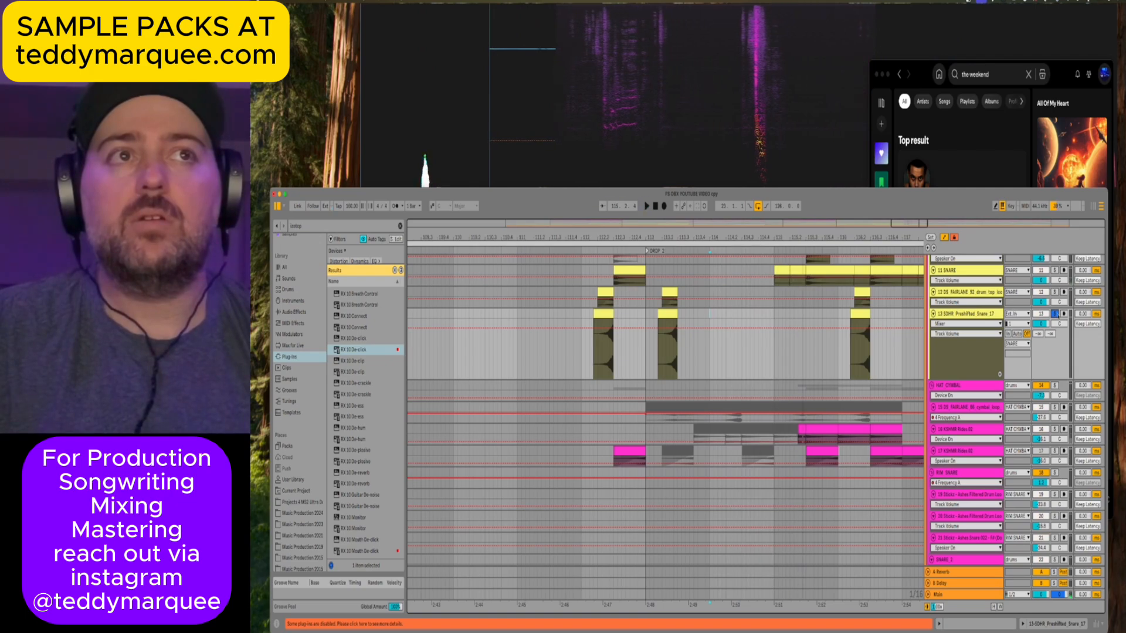
pyautogui.press('space')
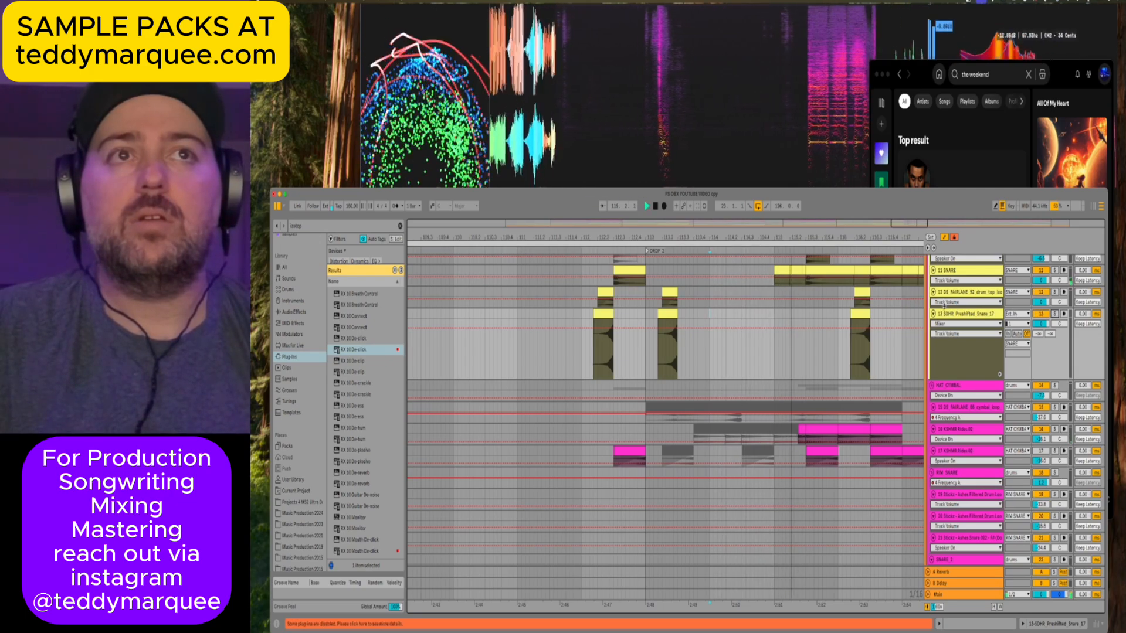
# Recolor snare track 13 dark grey and resume playback from around bar 117.
pyautogui.rightClick(959, 314)
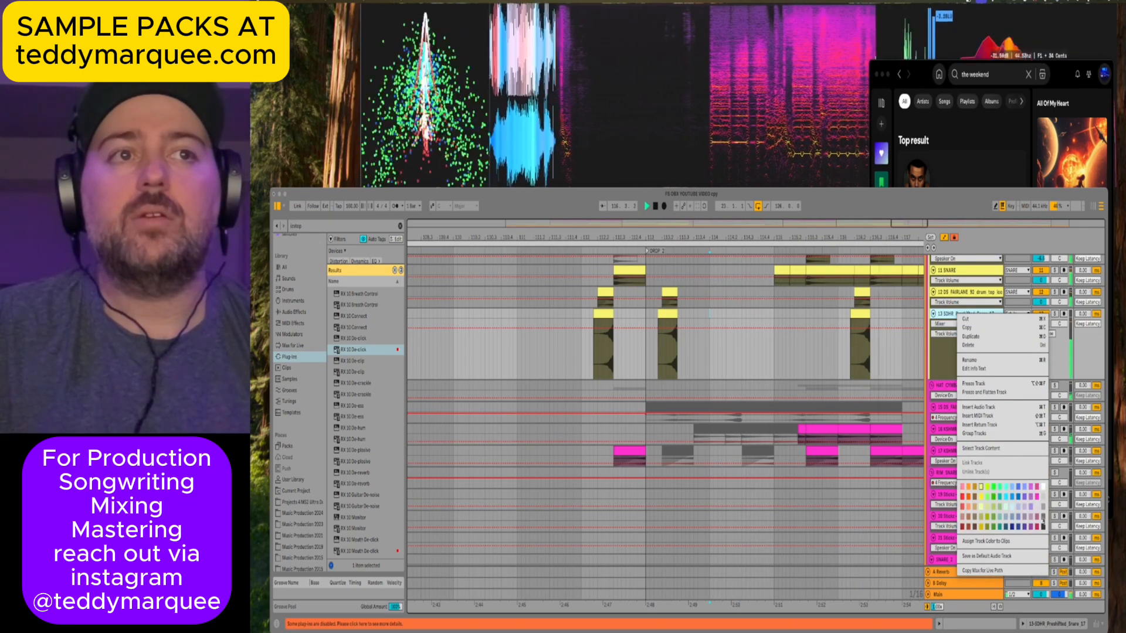
pyautogui.press('Escape')
pyautogui.press('space')
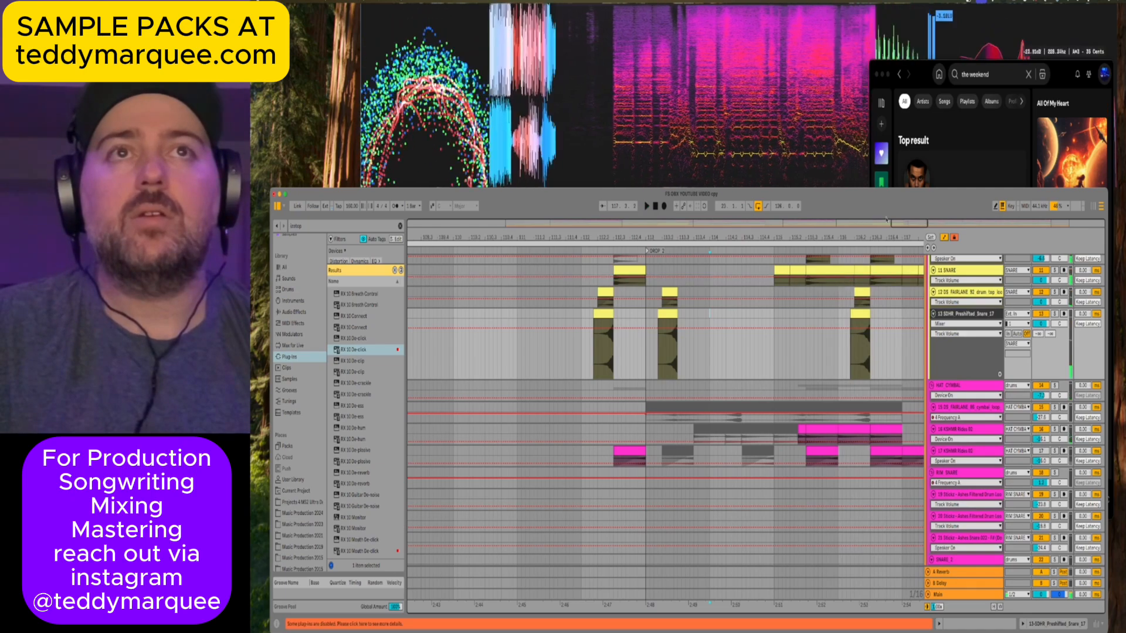
pyautogui.hscroll(3, 812, 299)
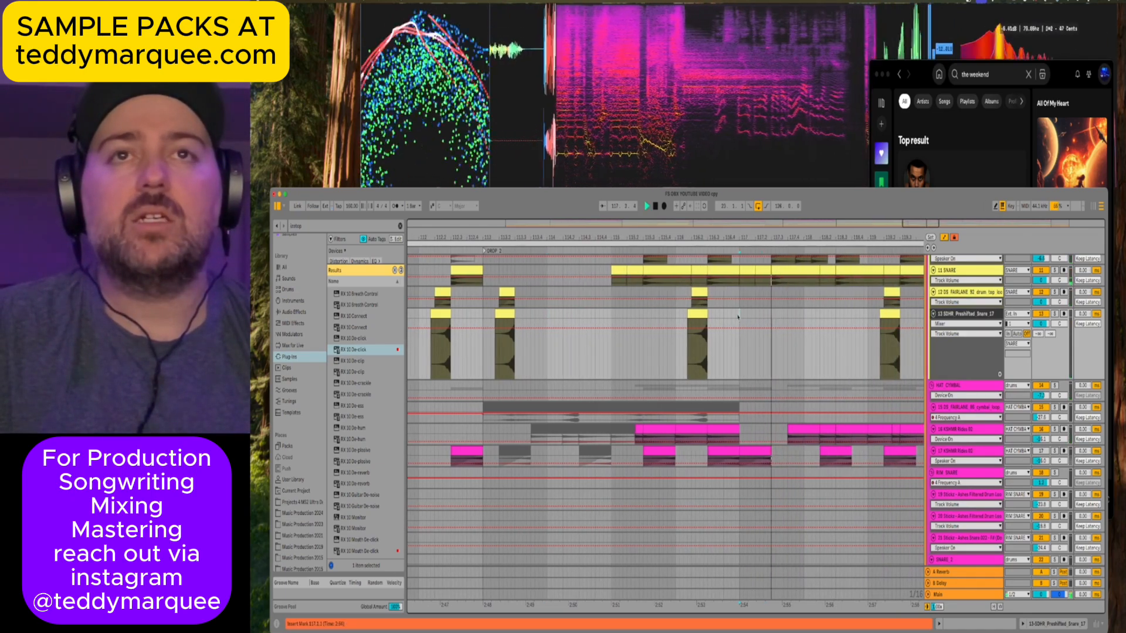
# Follow playback from bar 117 to about bar 121, marking the gaps between hits on snare track 13.
pyautogui.moveTo(739, 313); pyautogui.dragTo(781, 320)
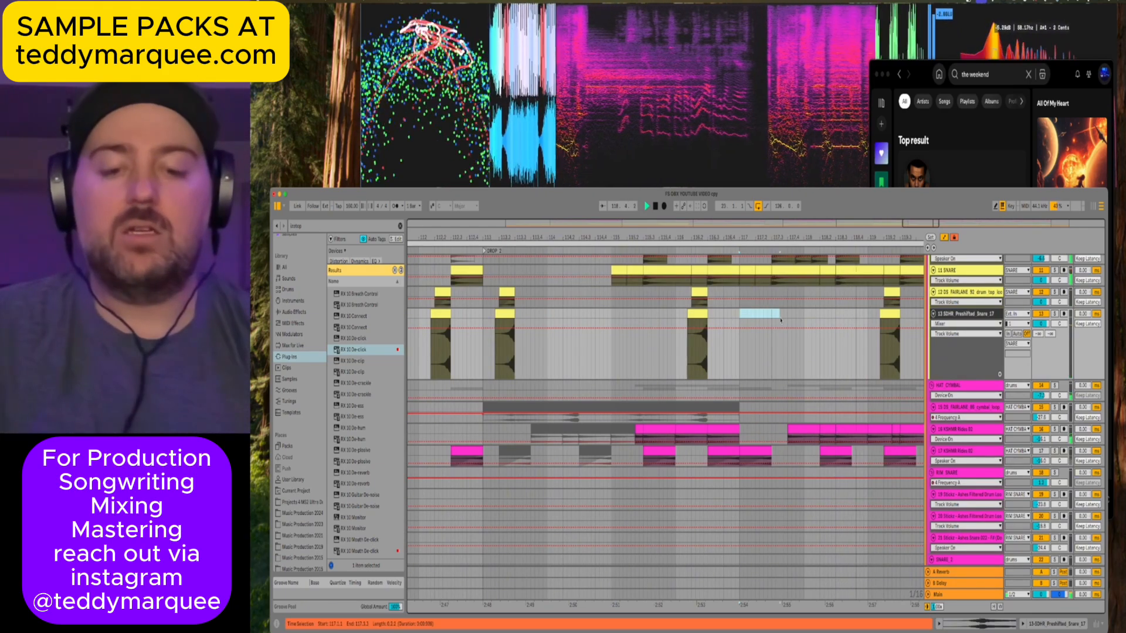
pyautogui.hscroll(3, 781, 320)
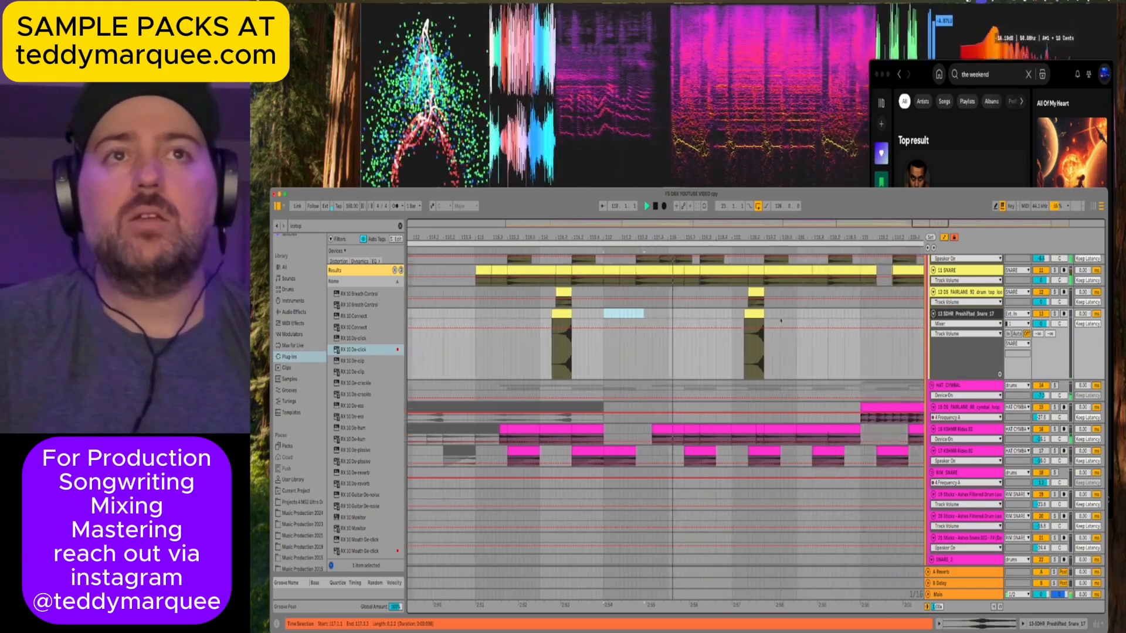
pyautogui.hscroll(3, 780, 320)
pyautogui.hscroll(2, 705, 318)
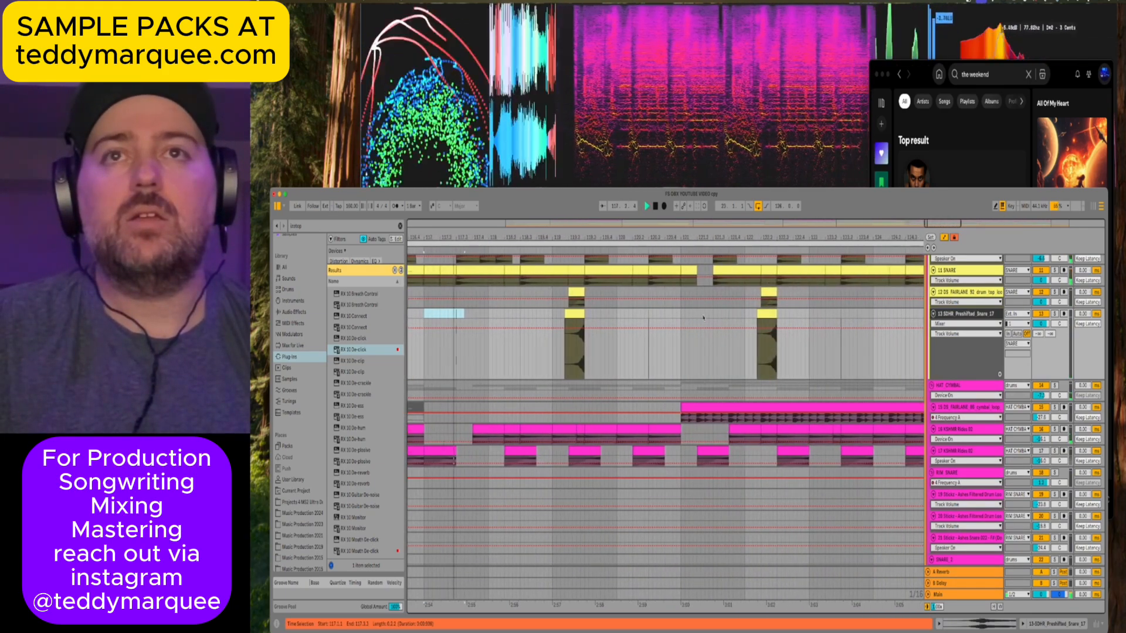
pyautogui.moveTo(640, 314); pyautogui.dragTo(665, 315)
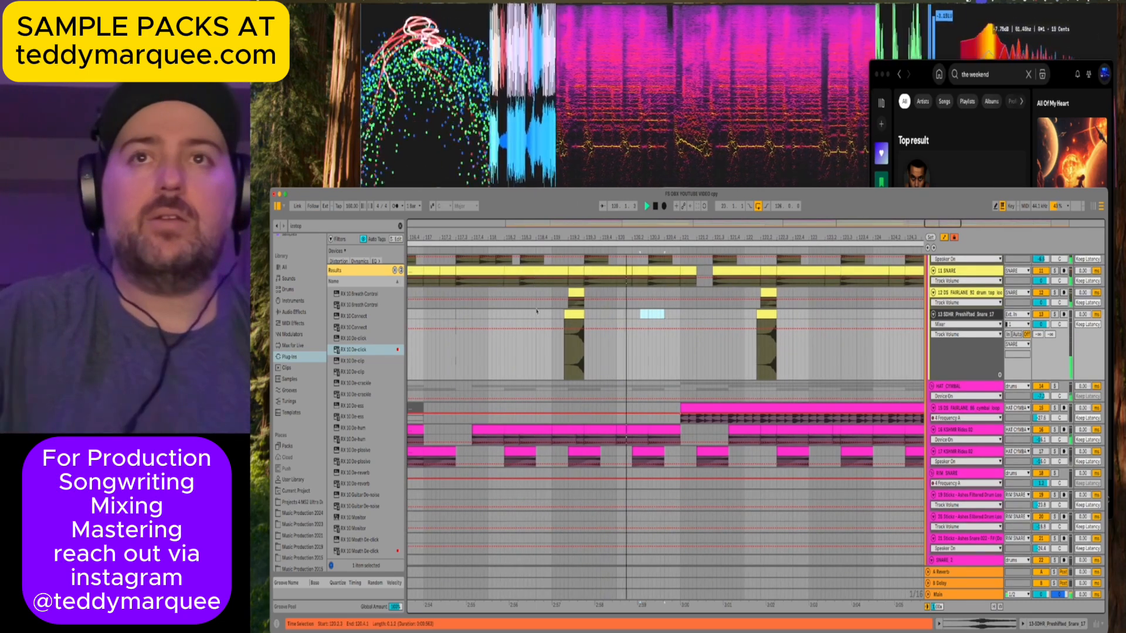
pyautogui.hscroll(-1, 535, 311)
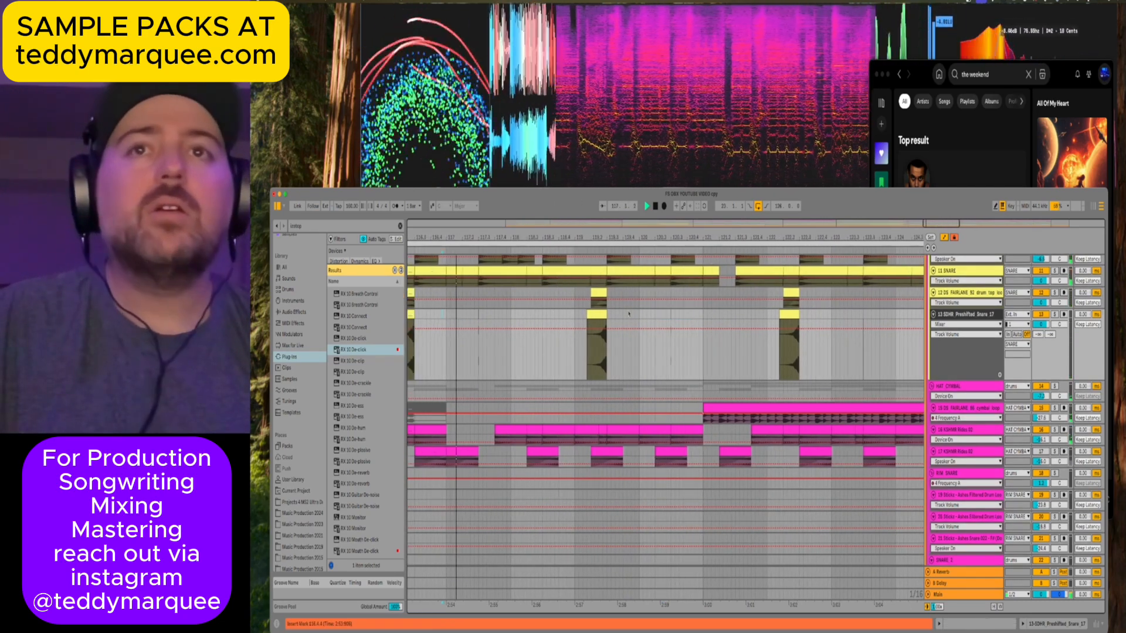
pyautogui.moveTo(647, 314); pyautogui.dragTo(685, 318)
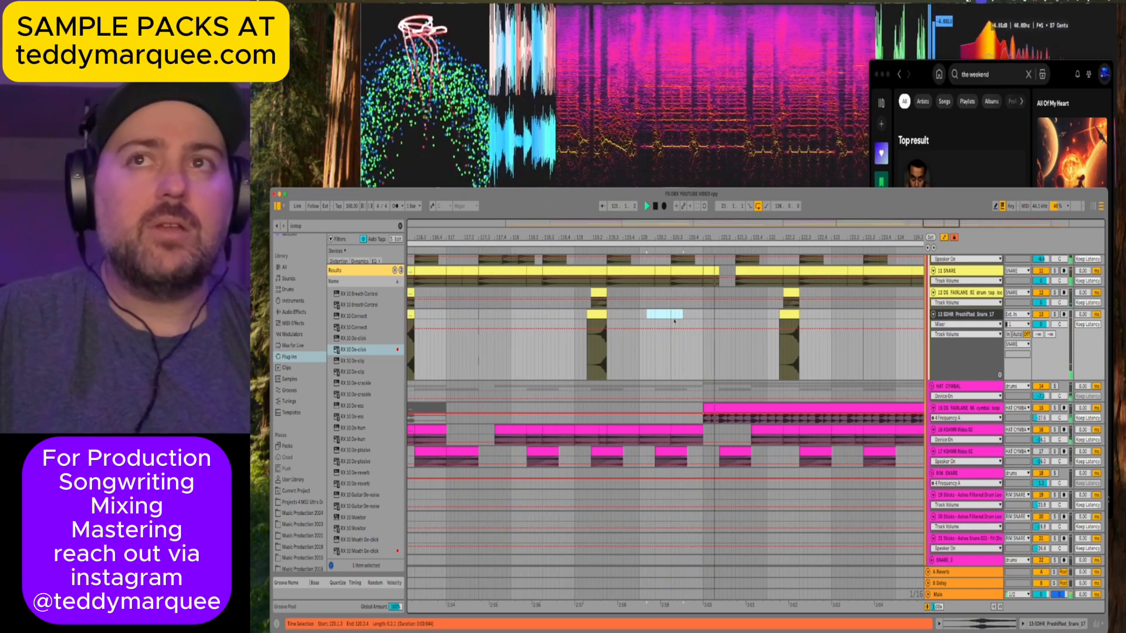
# Replay the passage around bar 117 repeatedly, marking the empty stretch on snare track 13 between its hits.
pyautogui.click(473, 314)
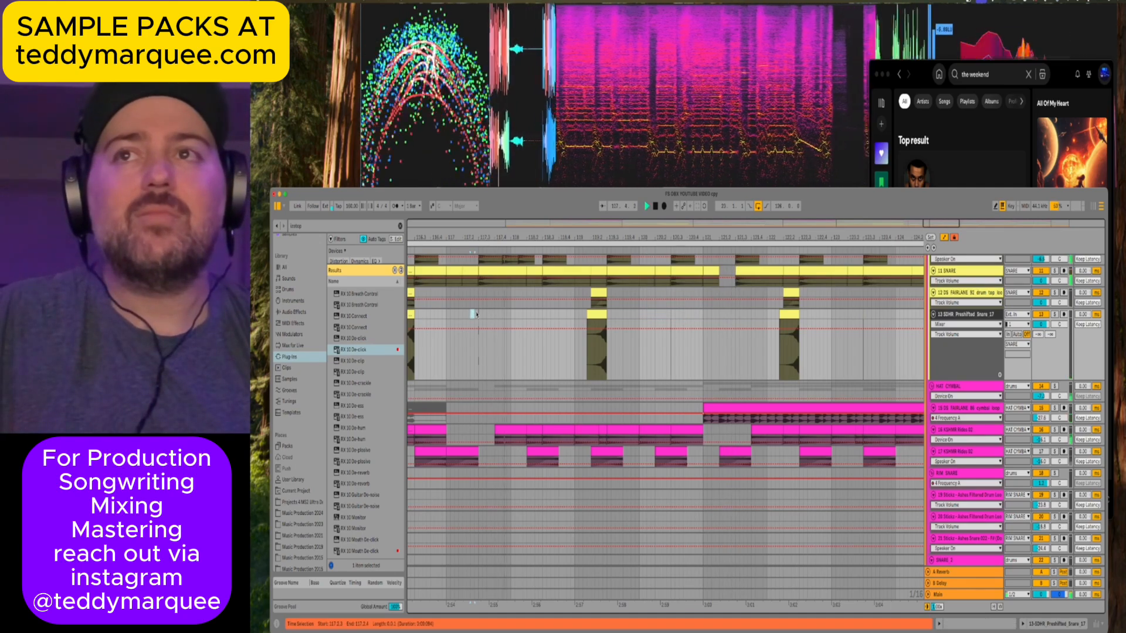
pyautogui.click(477, 314)
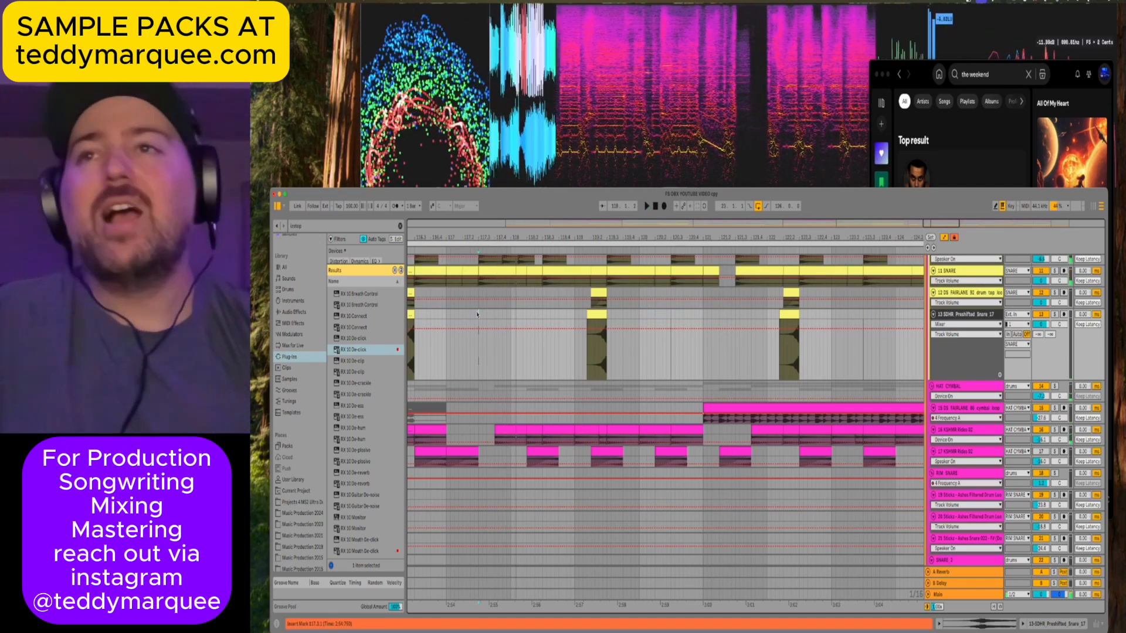
pyautogui.moveTo(469, 314); pyautogui.dragTo(492, 317)
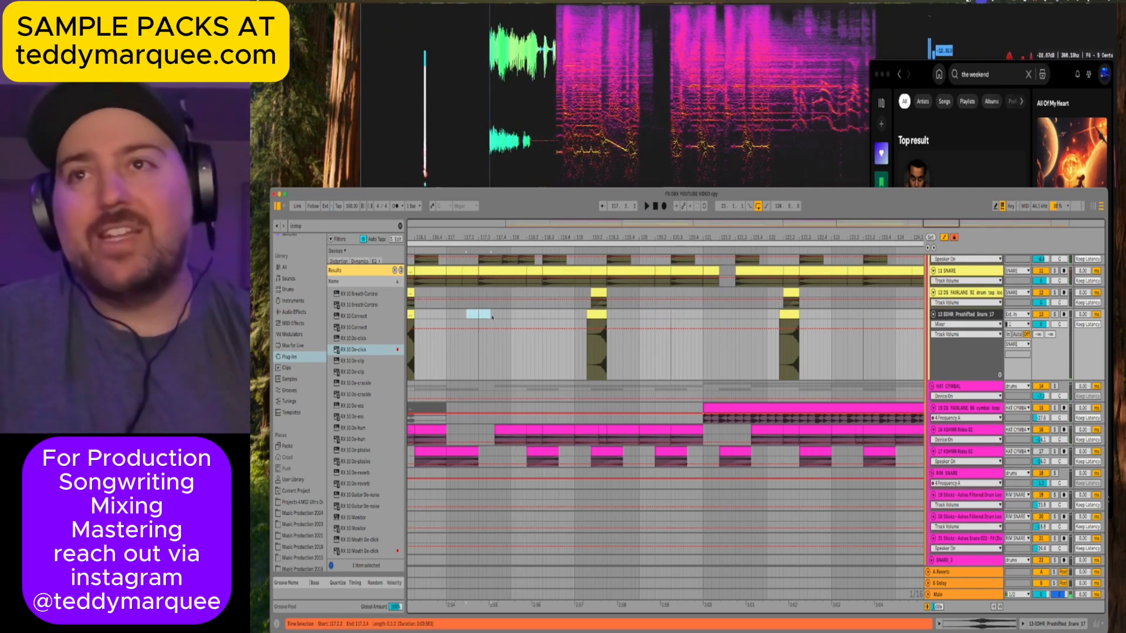
pyautogui.press('space')
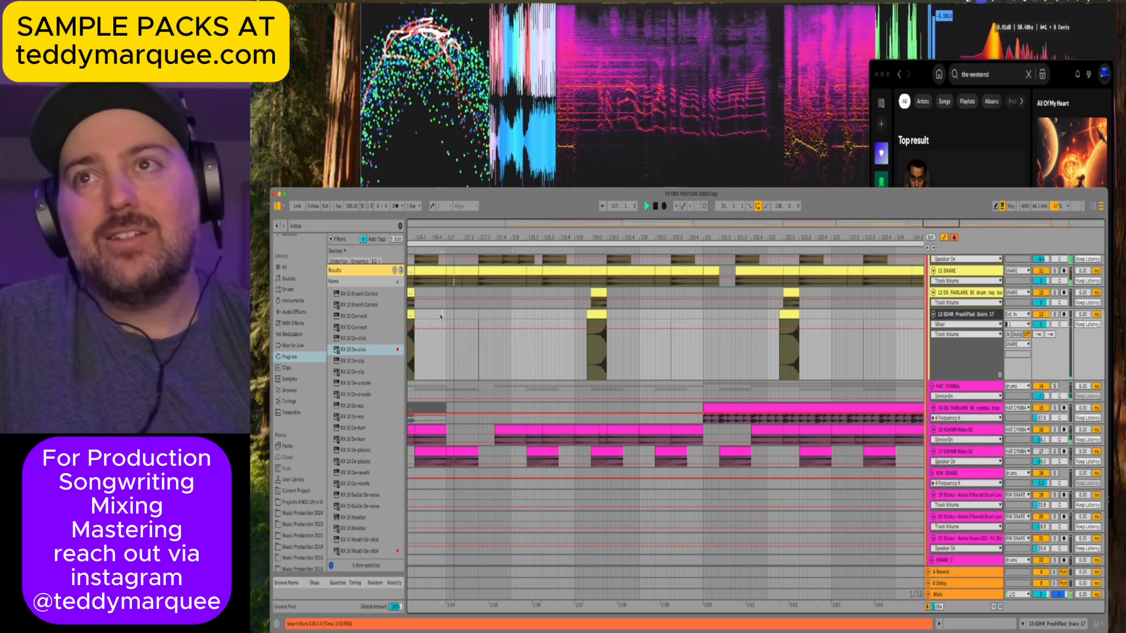
pyautogui.moveTo(463, 314); pyautogui.dragTo(494, 320)
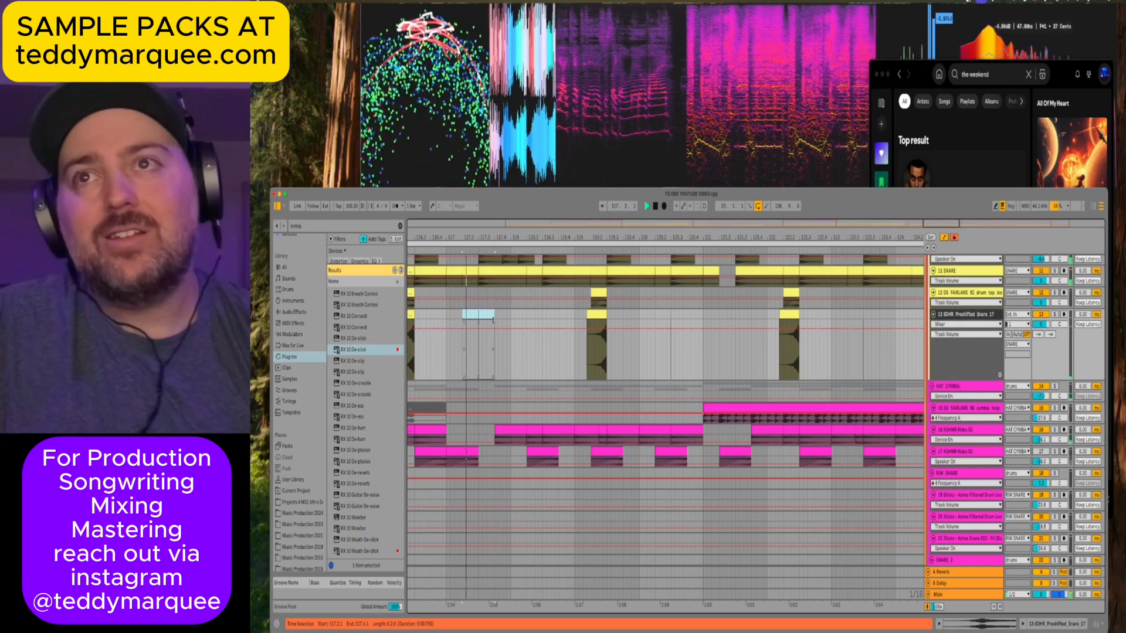
pyautogui.press('space')
pyautogui.click(443, 317)
pyautogui.press('space')
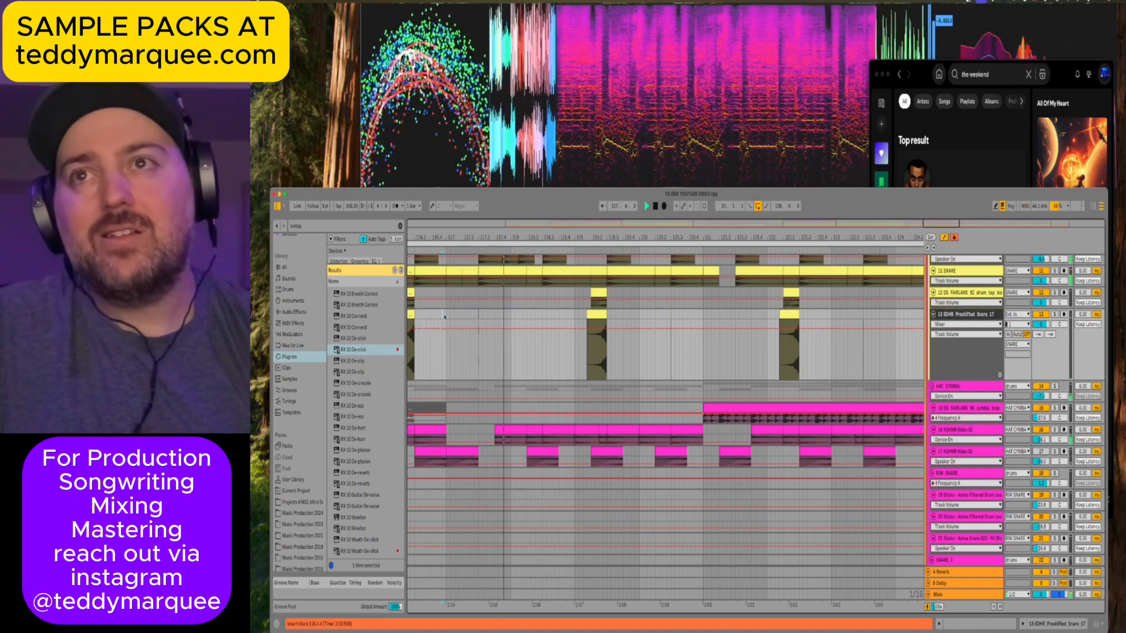
pyautogui.moveTo(470, 315); pyautogui.dragTo(495, 321)
pyautogui.press('space')
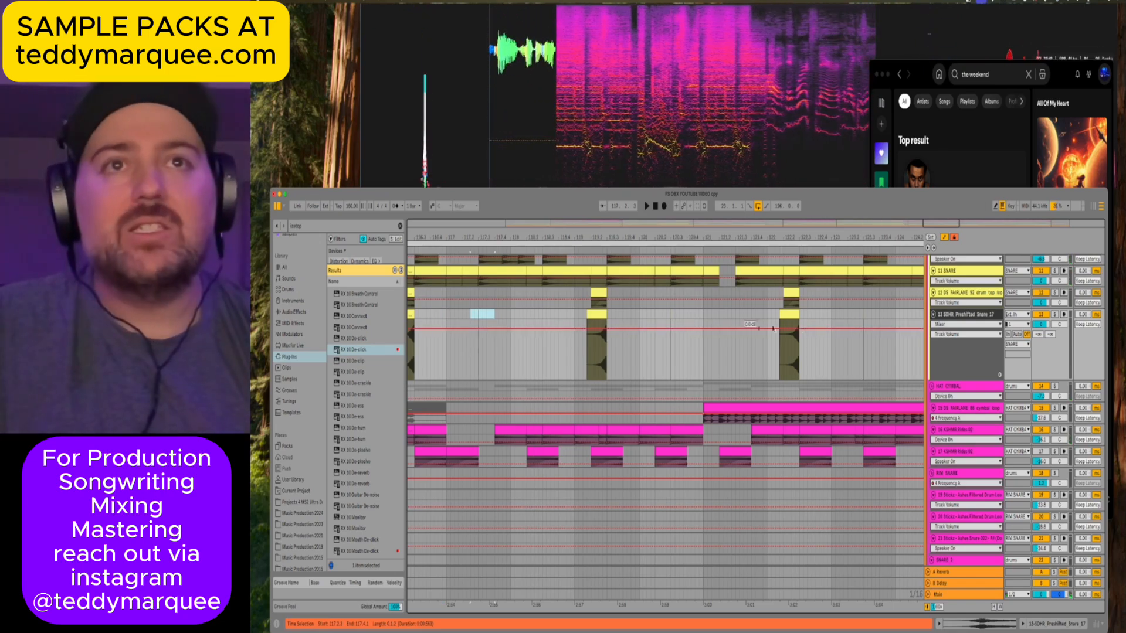
# Listen through the rest of drop 2 and replay its ending from bar 144, marking the empty bar 145 on snare track 13.
pyautogui.press('space')
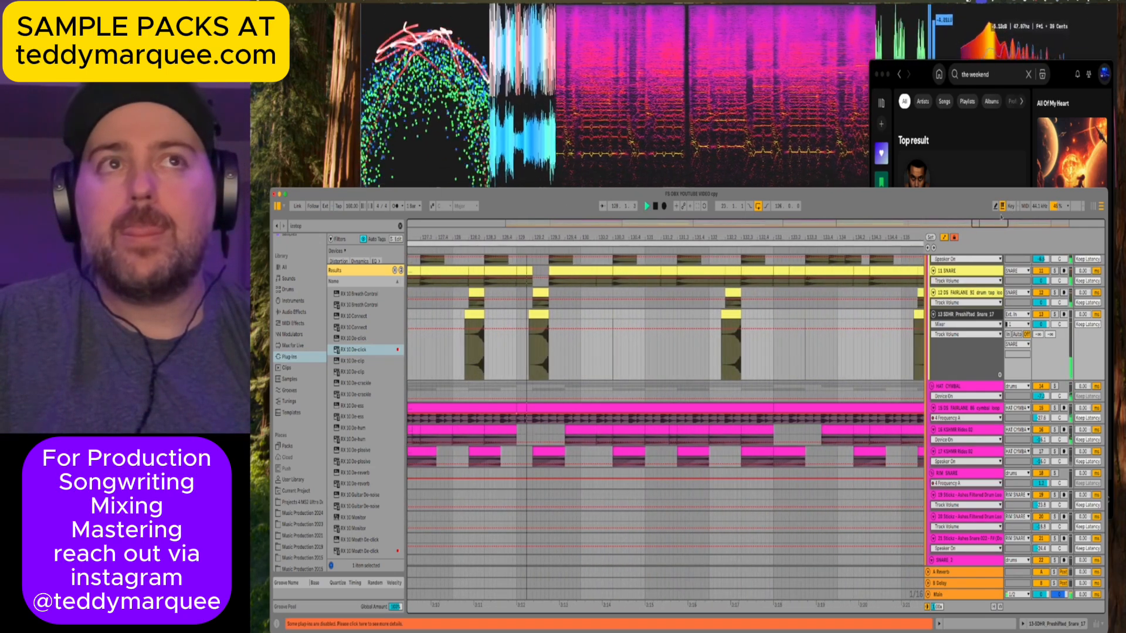
pyautogui.moveTo(980, 224); pyautogui.dragTo(980, 221)
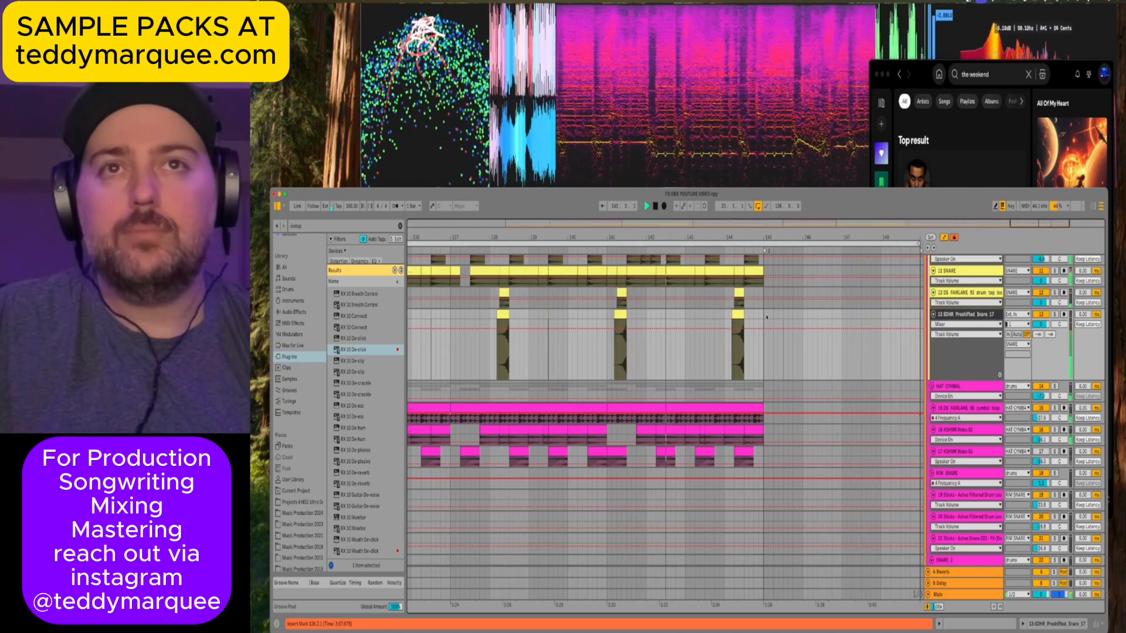
pyautogui.moveTo(766, 317); pyautogui.dragTo(806, 320)
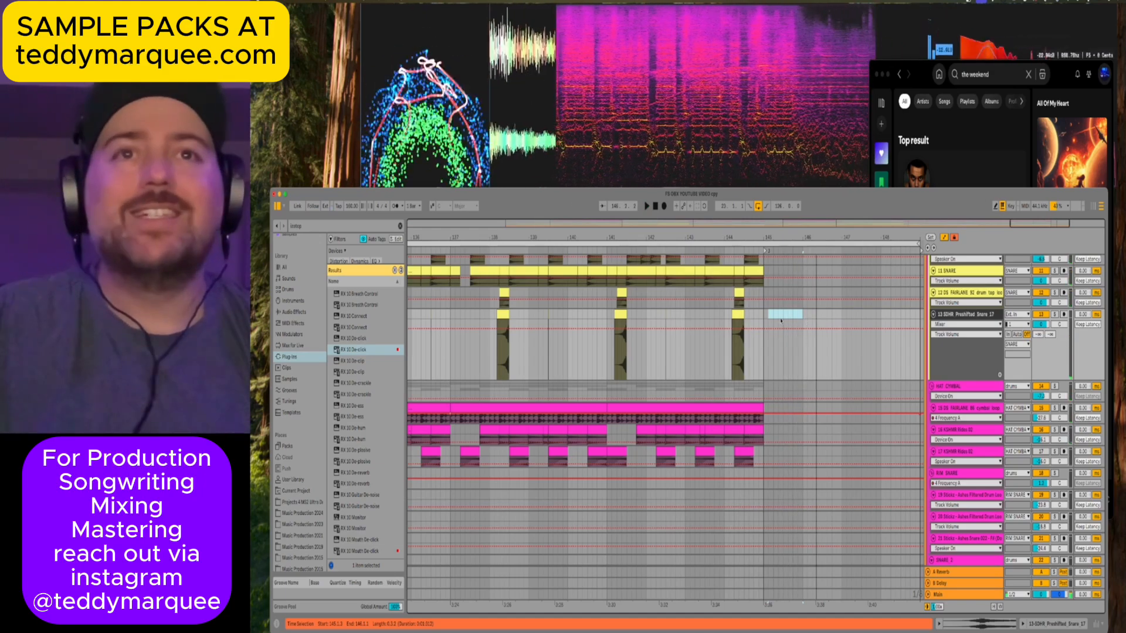
pyautogui.click(762, 317)
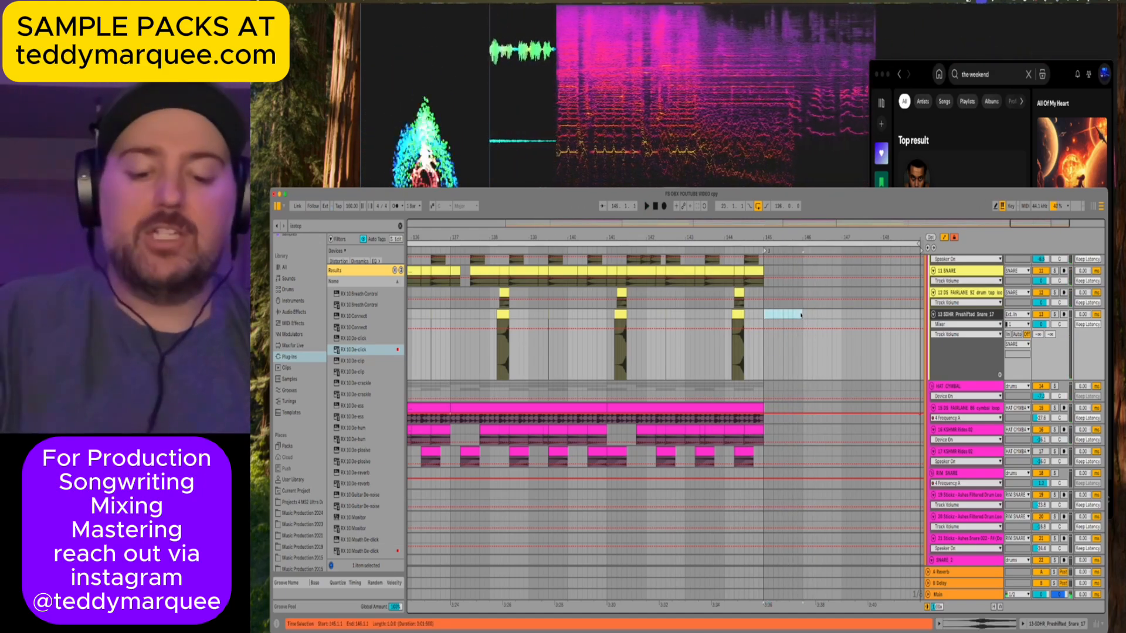
pyautogui.click(728, 316)
pyautogui.press('space')
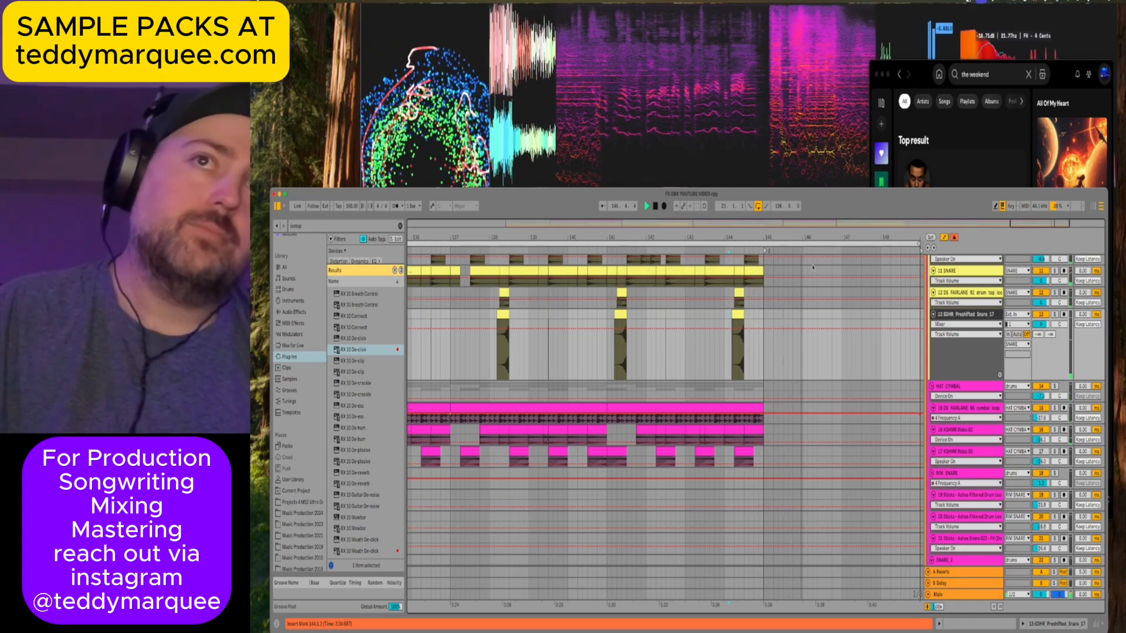
pyautogui.press('space')
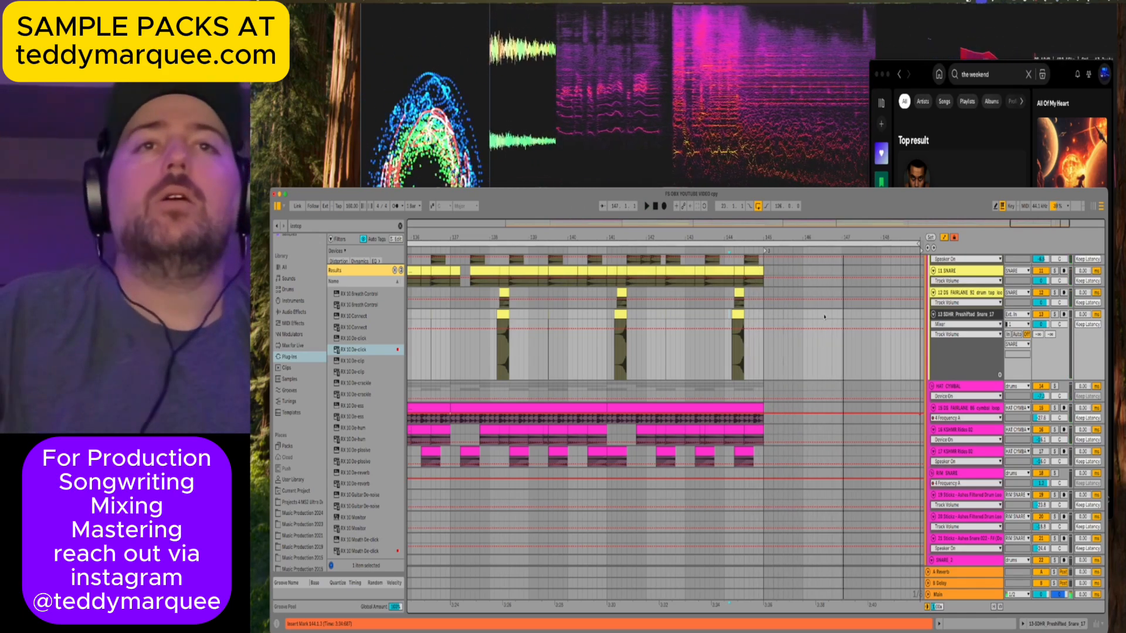
# Go back to the end of the first drop and replay the transition around bar 81, marking the gap after it on snare track 13.
pyautogui.hscroll(-5, 824, 316)
pyautogui.hscroll(-10, 824, 316)
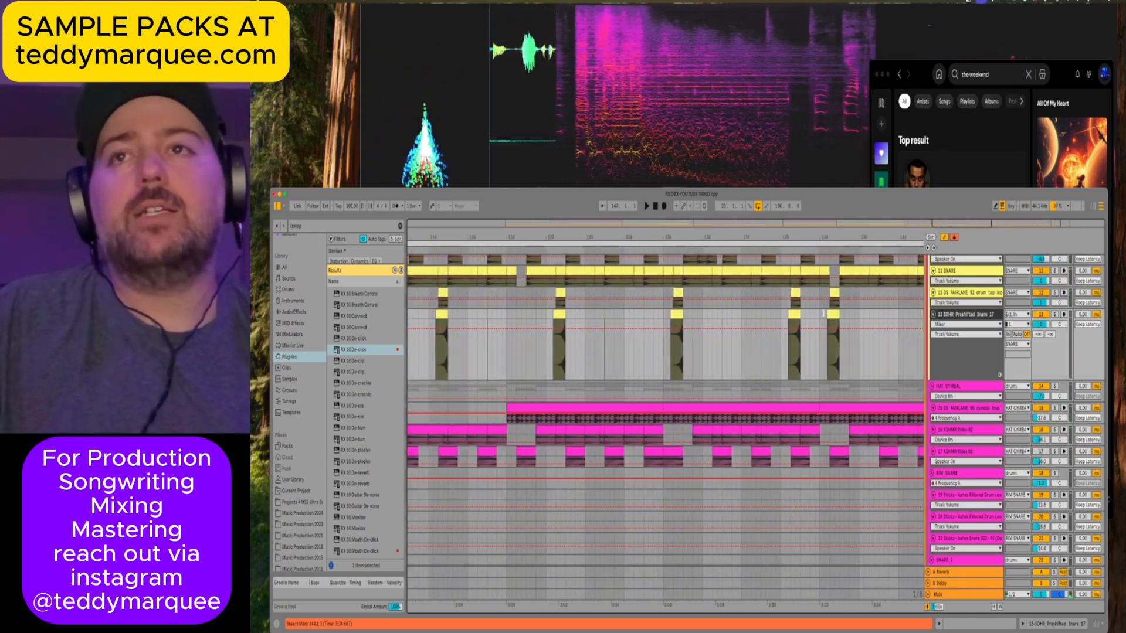
pyautogui.hscroll(-12, 824, 316)
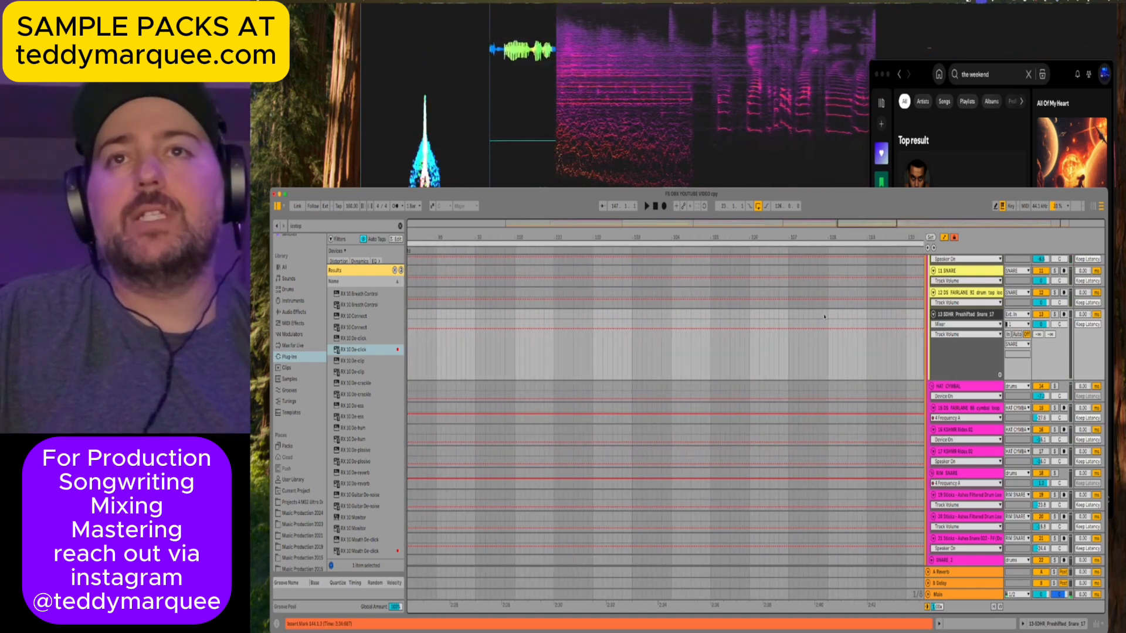
pyautogui.hscroll(-3, 824, 317)
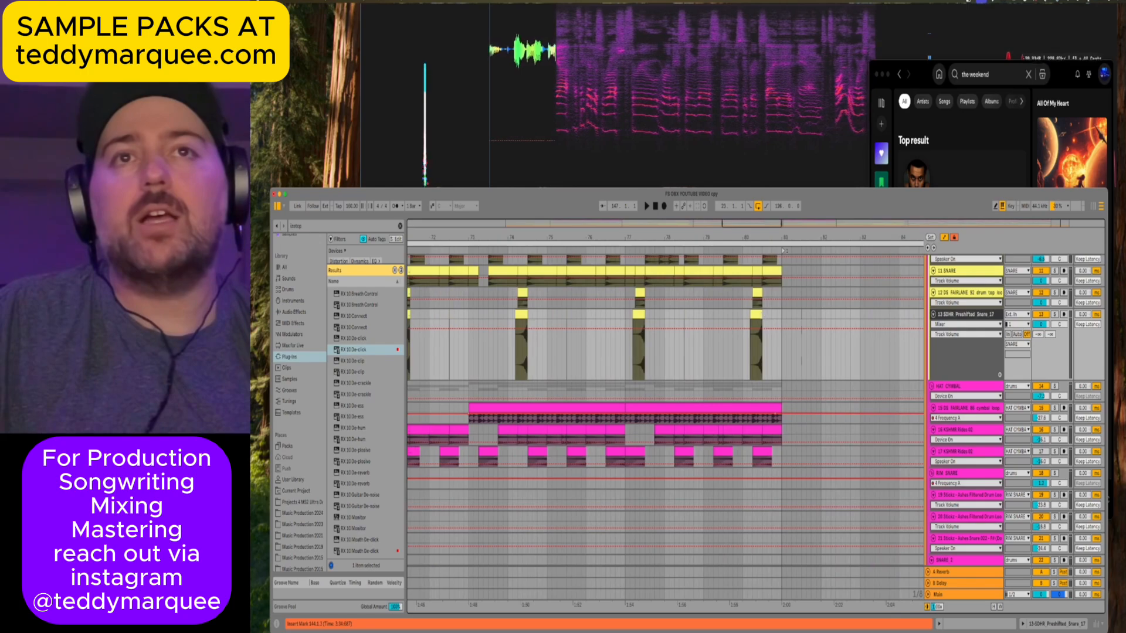
pyautogui.press('space')
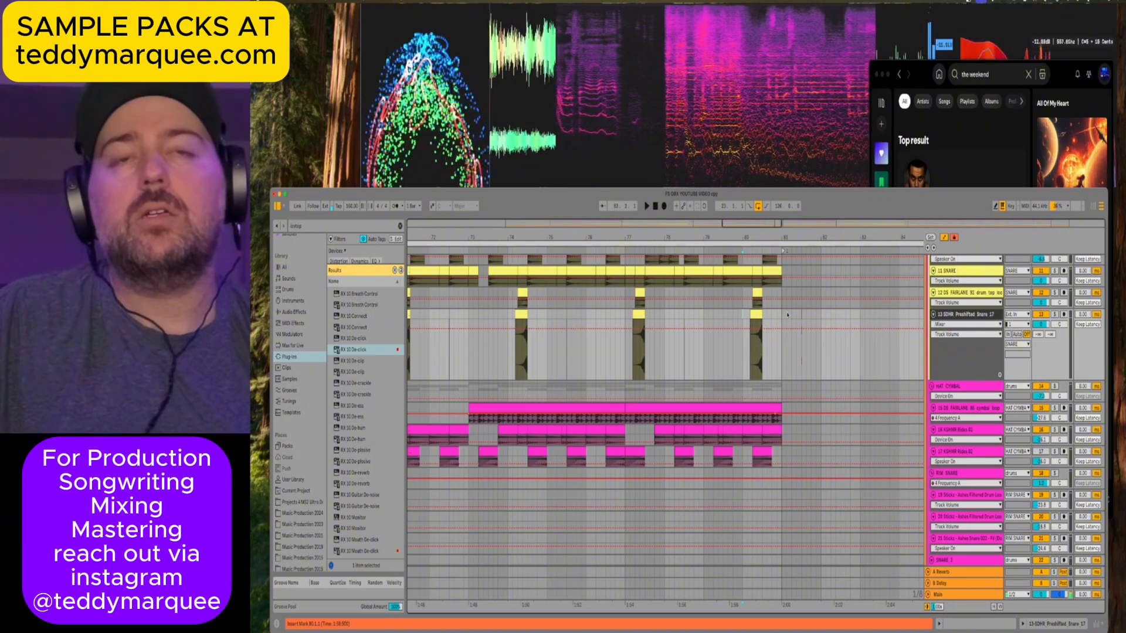
pyautogui.keyDown('shift'); pyautogui.click(826, 319); pyautogui.keyUp('shift')
pyautogui.press('space')
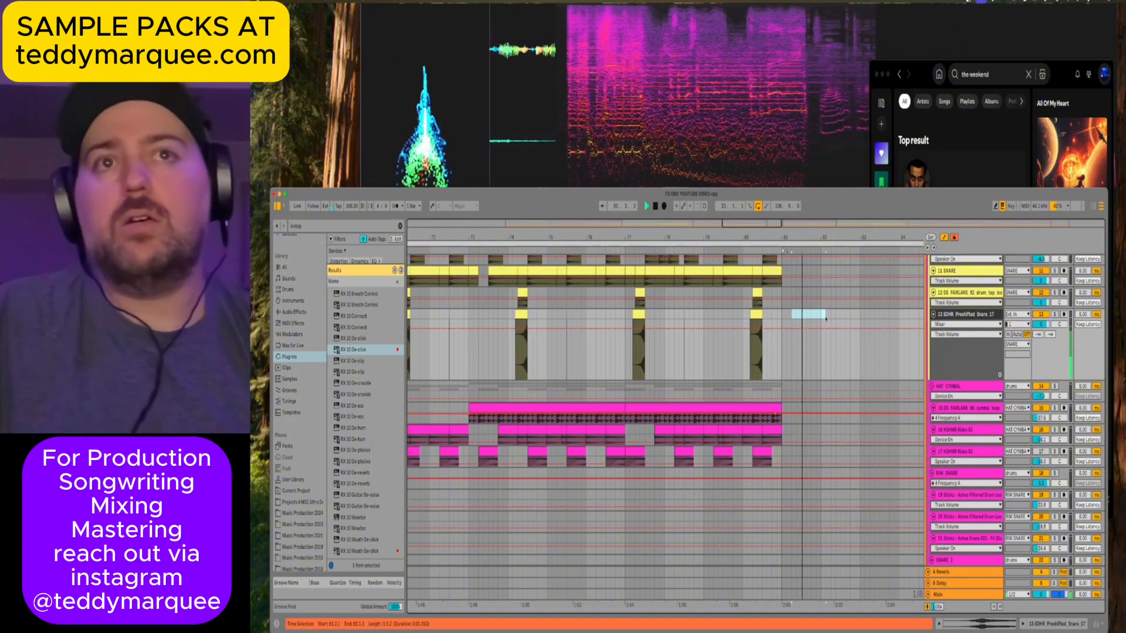
pyautogui.press('space')
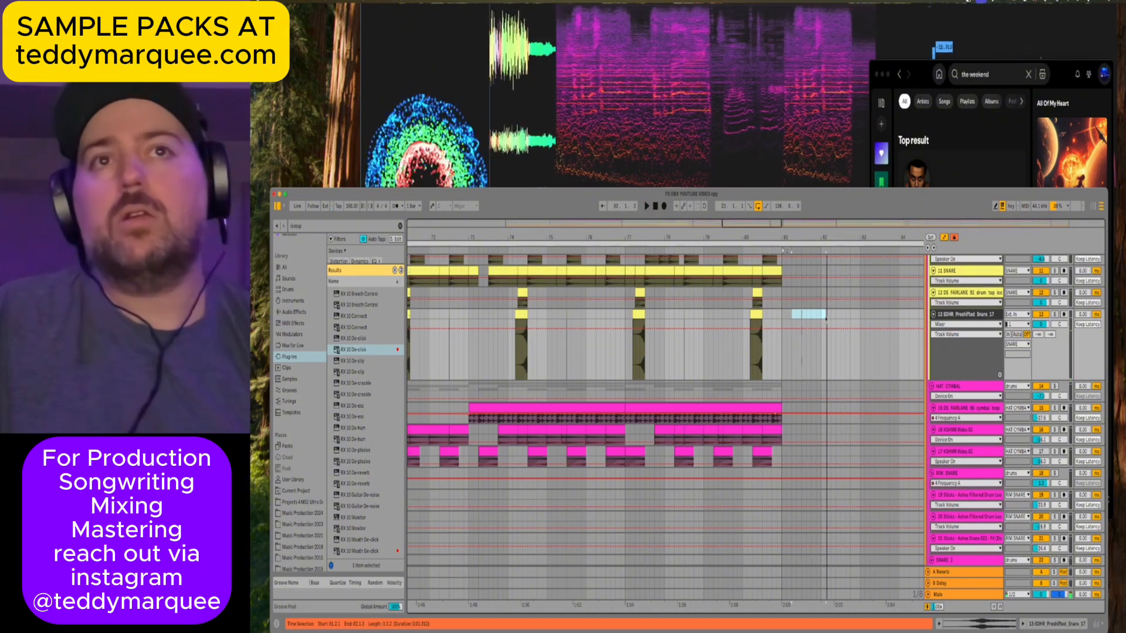
pyautogui.click(782, 319)
pyautogui.press('space')
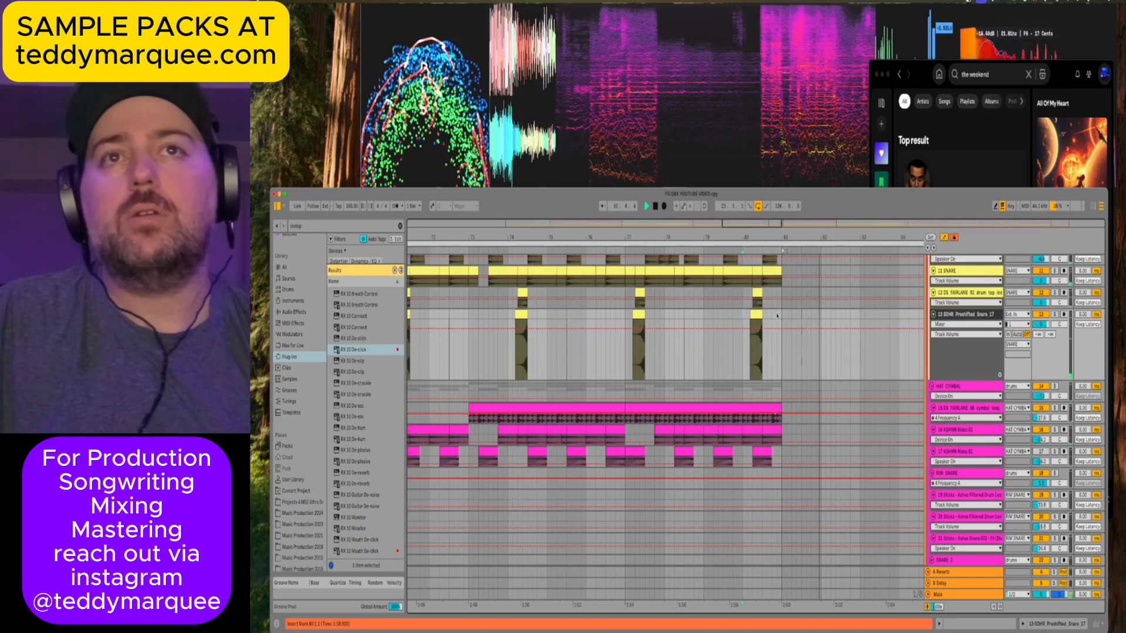
# Audition the first drop from bar 69, with snare track 13 soloed.
pyautogui.scroll(-5, 563, 355)
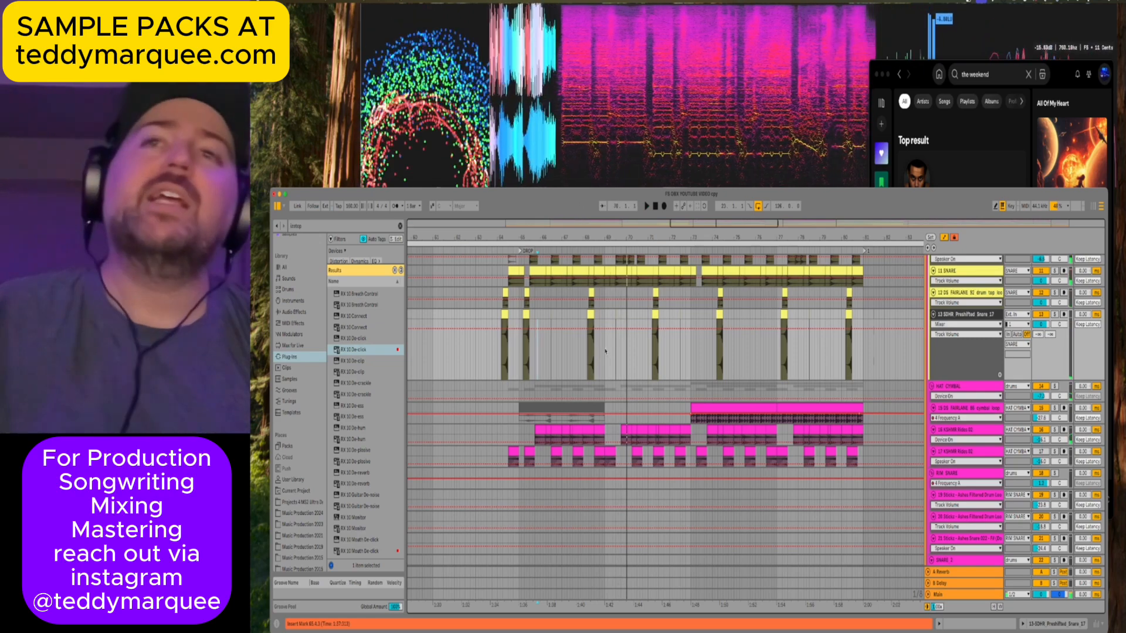
pyautogui.click(605, 351)
pyautogui.press('space')
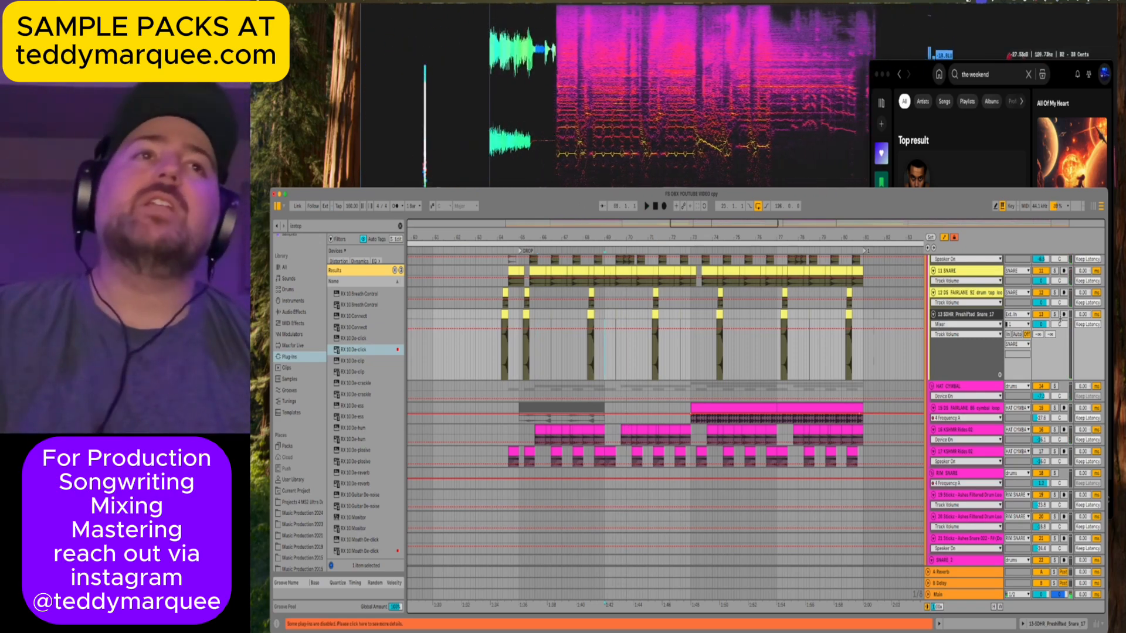
pyautogui.click(1055, 314)
pyautogui.press('space')
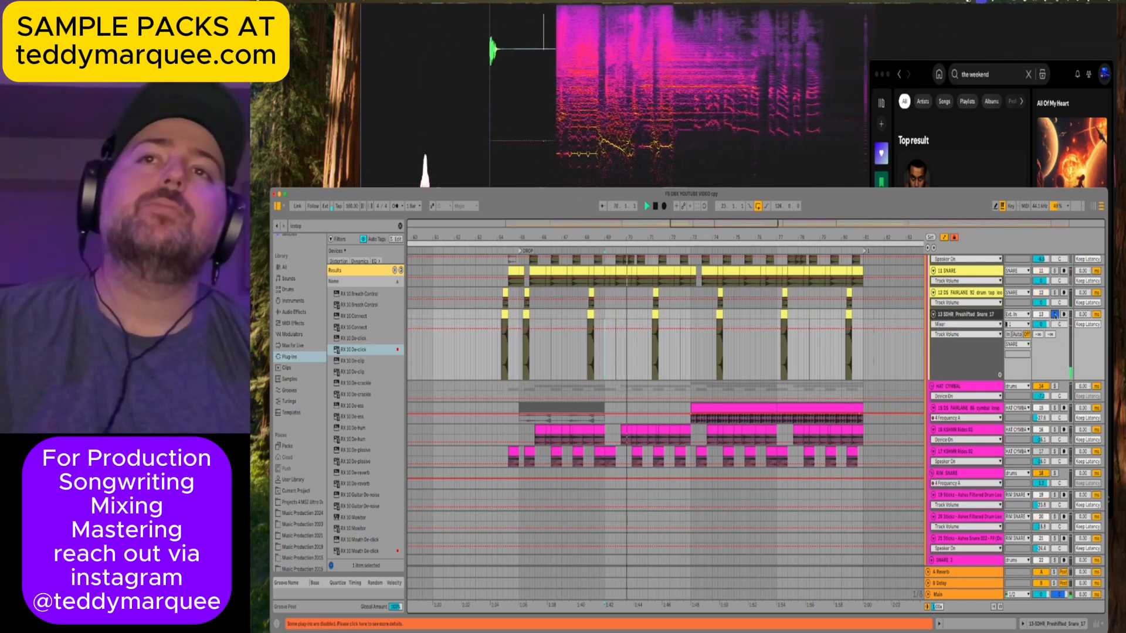
pyautogui.press('space')
pyautogui.press('space')
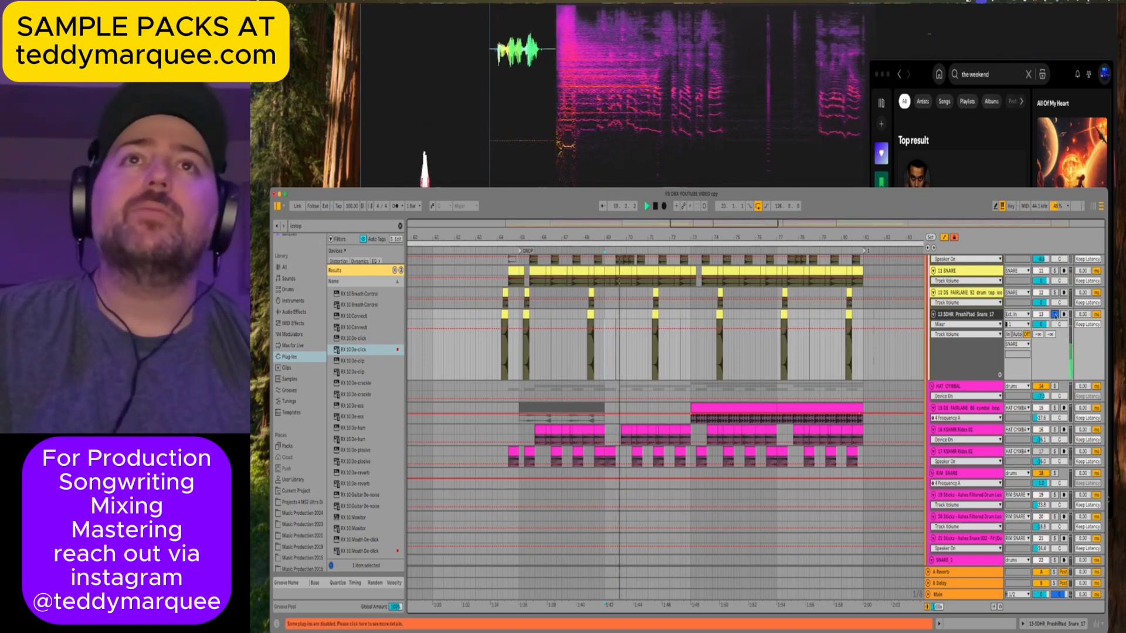
pyautogui.press('space')
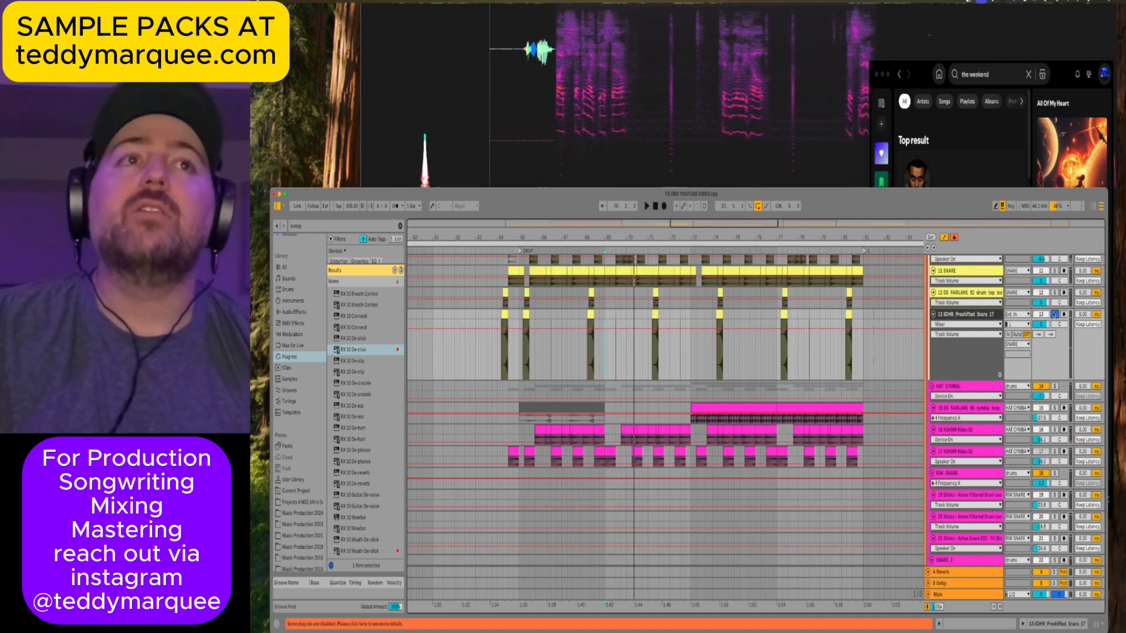
# Take snare track 13 out of solo and replay the full mix from bar 69, toggling that track on and off to compare.
pyautogui.press('space')
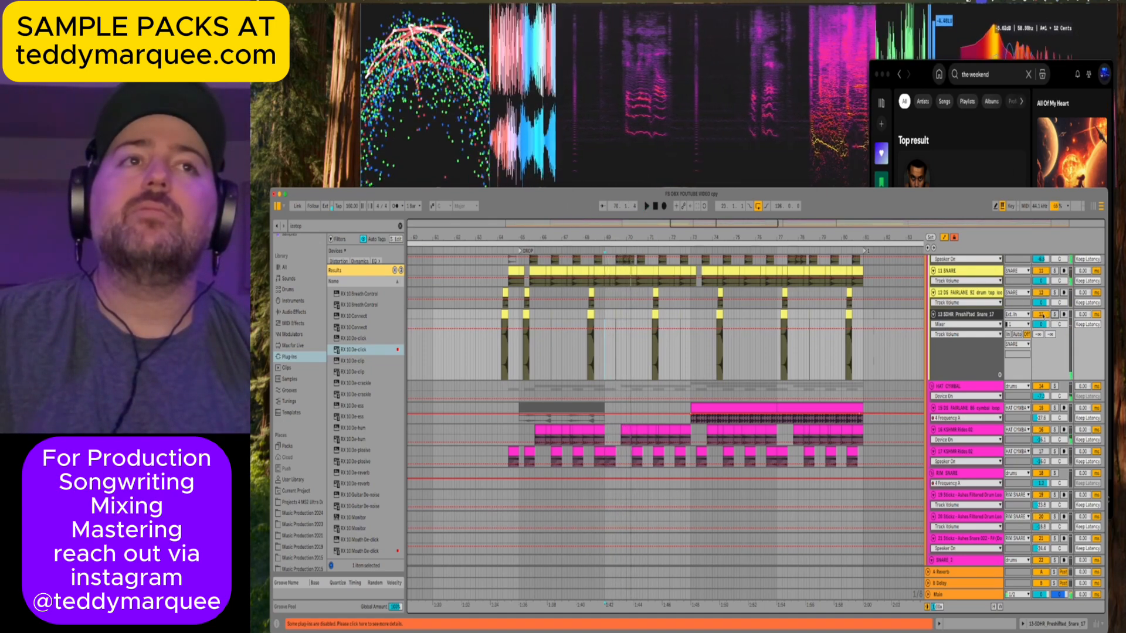
pyautogui.press('space')
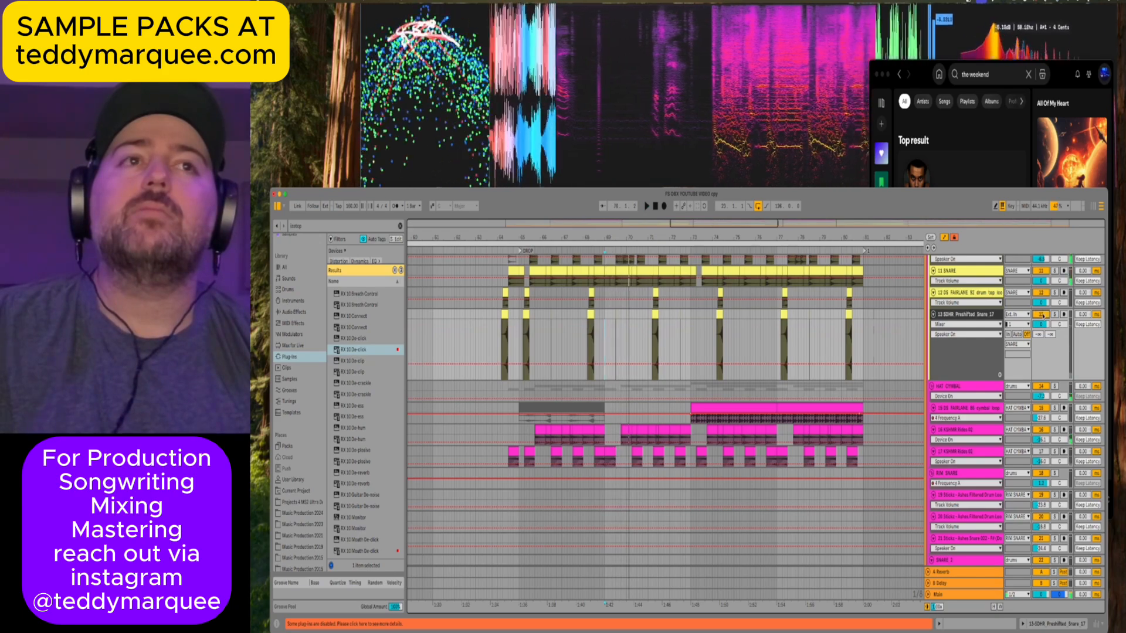
pyautogui.press('space')
pyautogui.press('space')
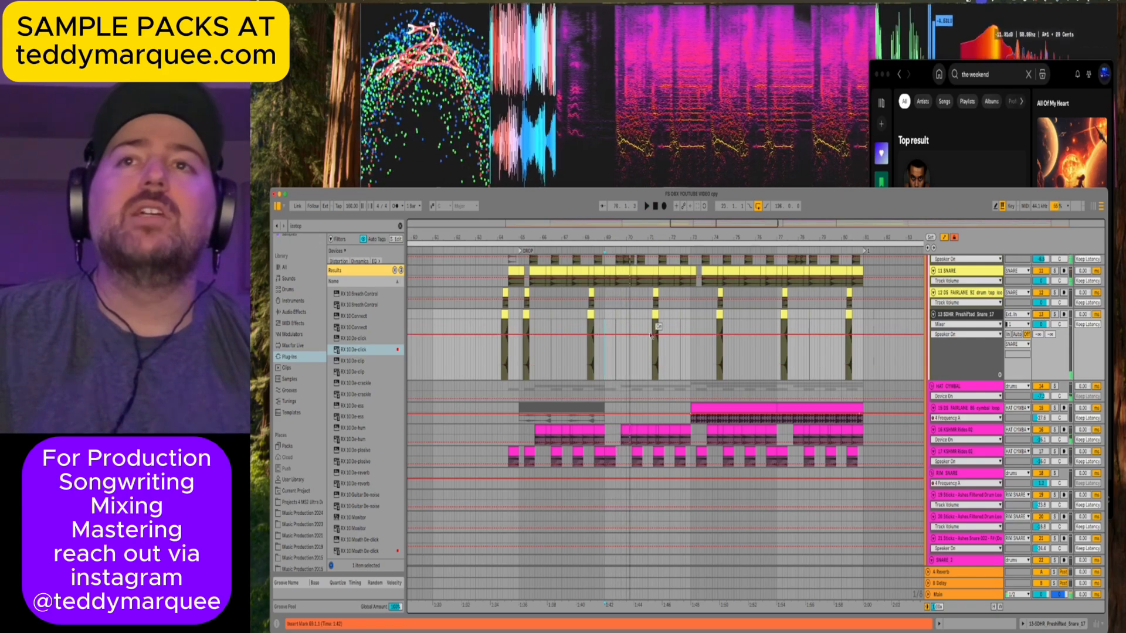
pyautogui.press('space')
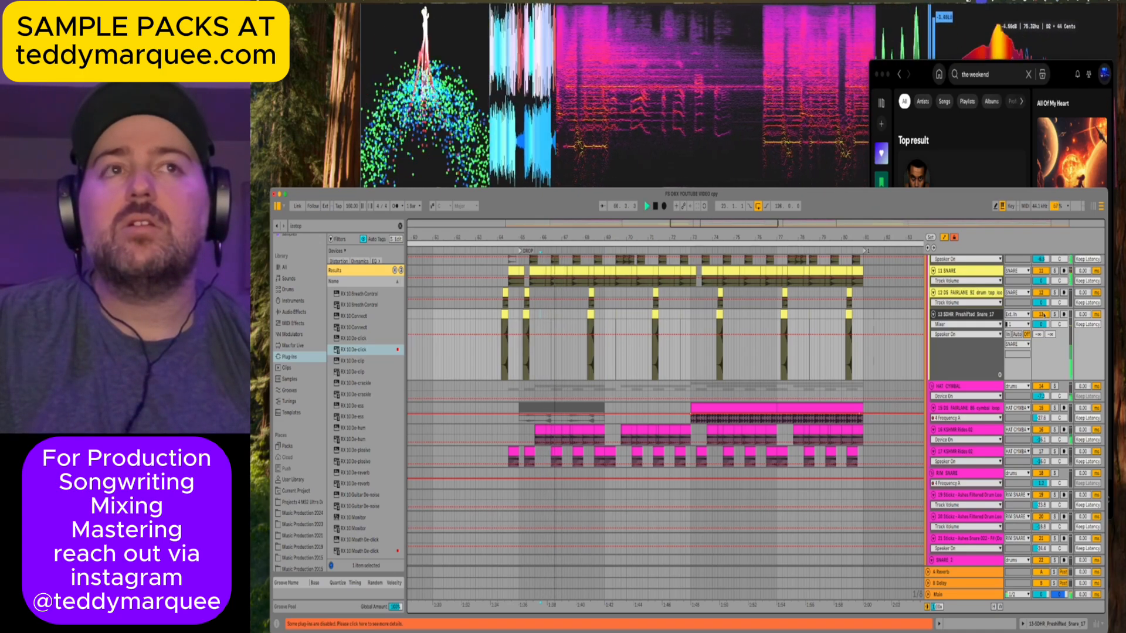
# Replay the first drop from just before its start, soloing snare track 13 briefly and then comparing it in the full mix.
pyautogui.press('space')
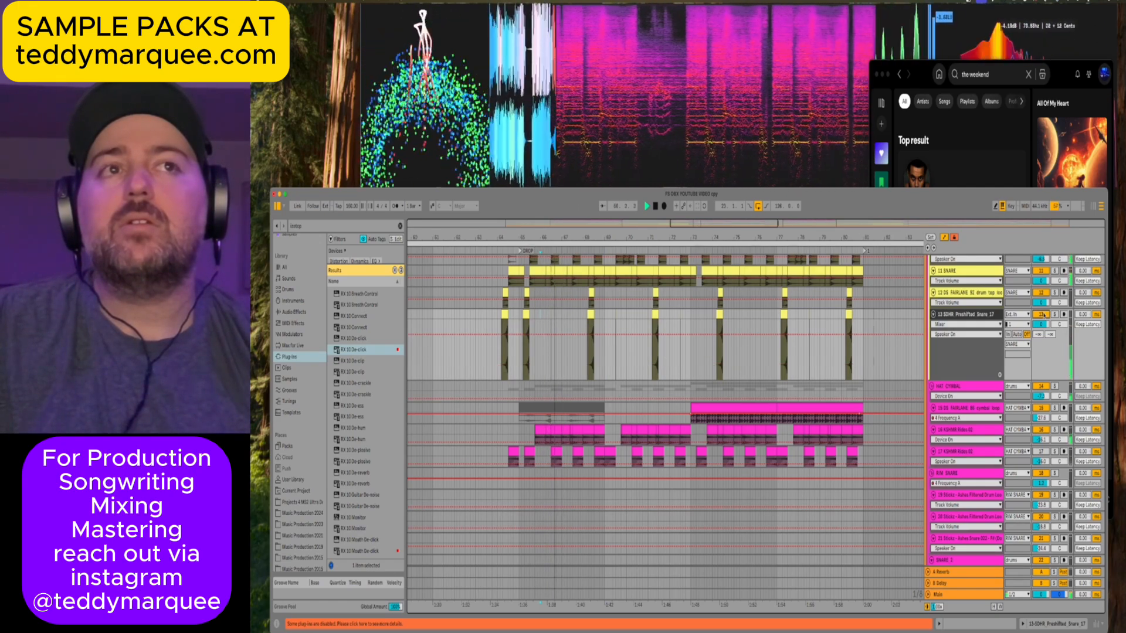
pyautogui.press('space')
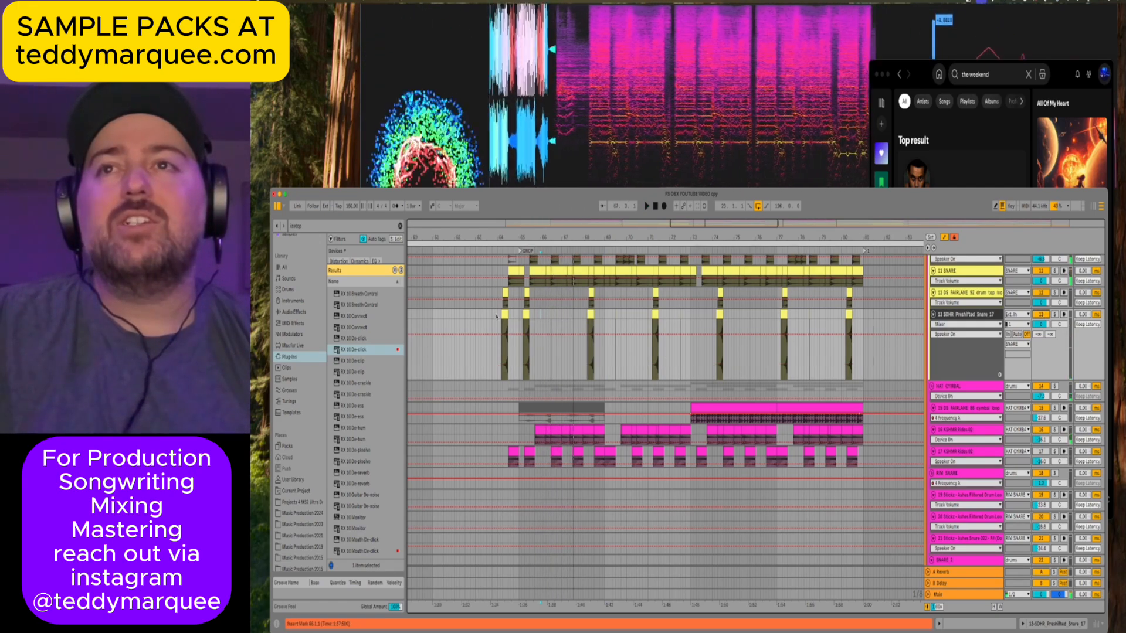
pyautogui.click(496, 316)
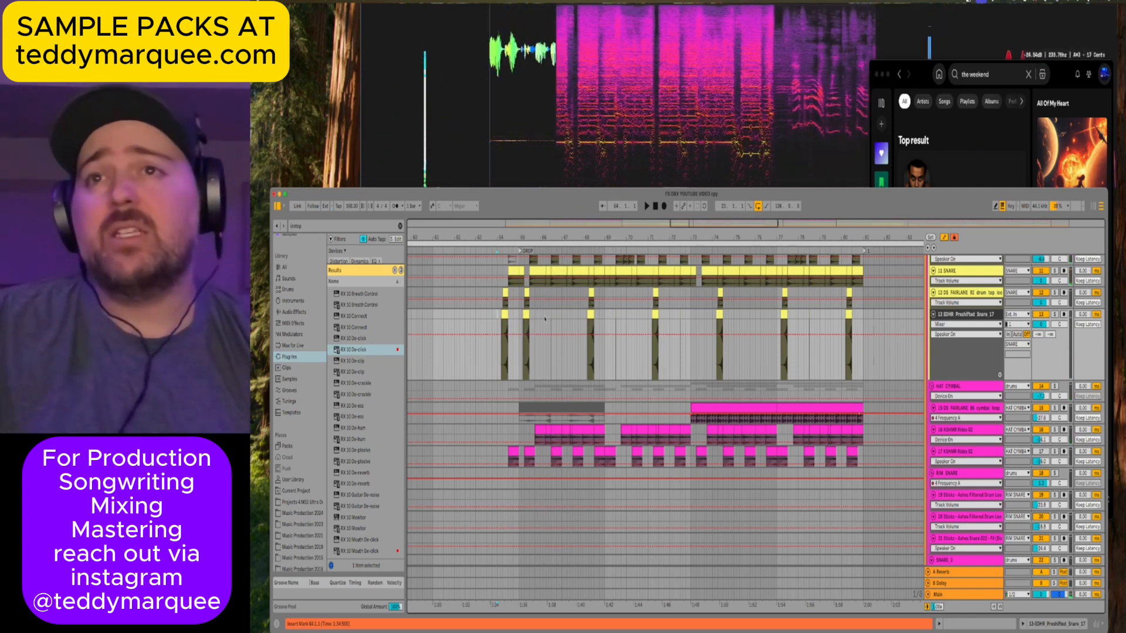
pyautogui.press('space')
pyautogui.click(1054, 314)
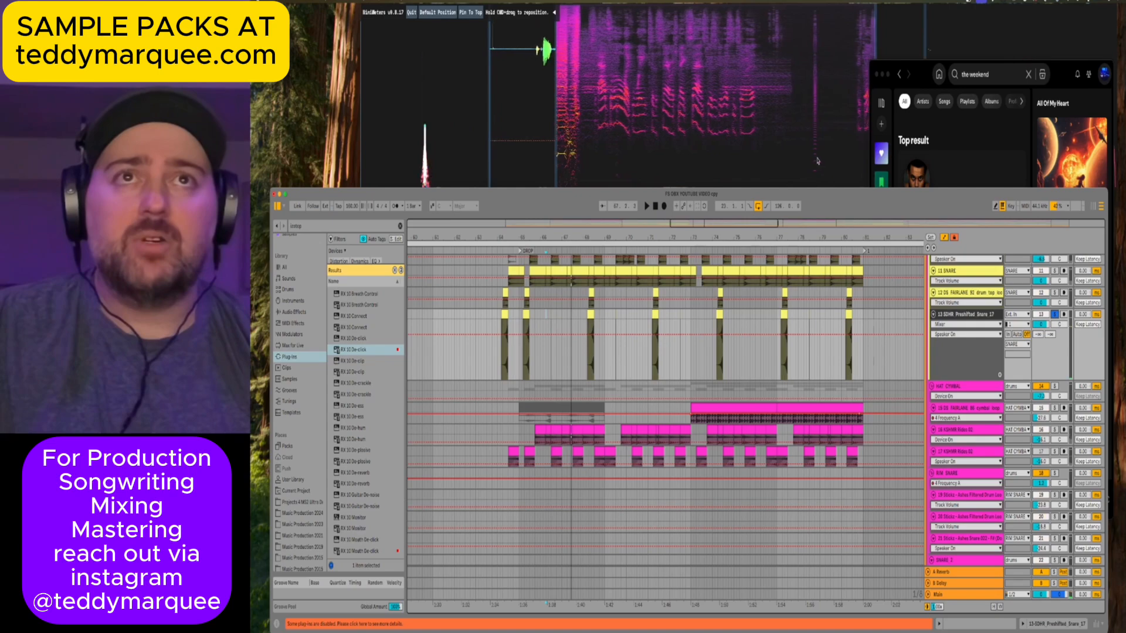
pyautogui.click(1053, 314)
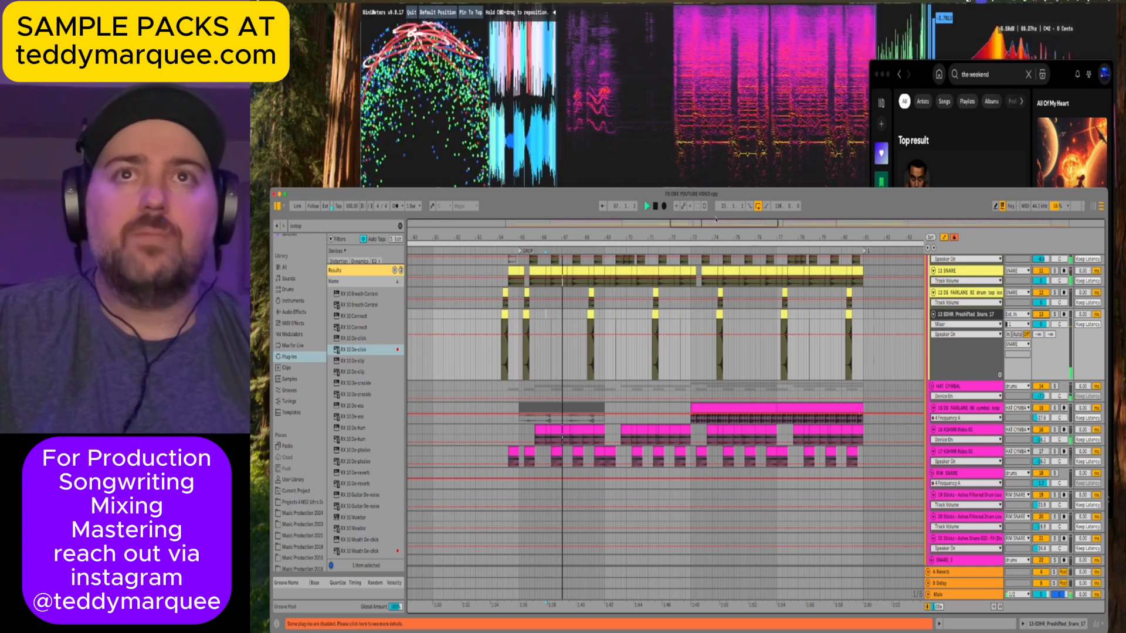
pyautogui.press('space')
# Play the end of the first drop on through the transition at bar 81.
pyautogui.scroll(-3, 758, 283)
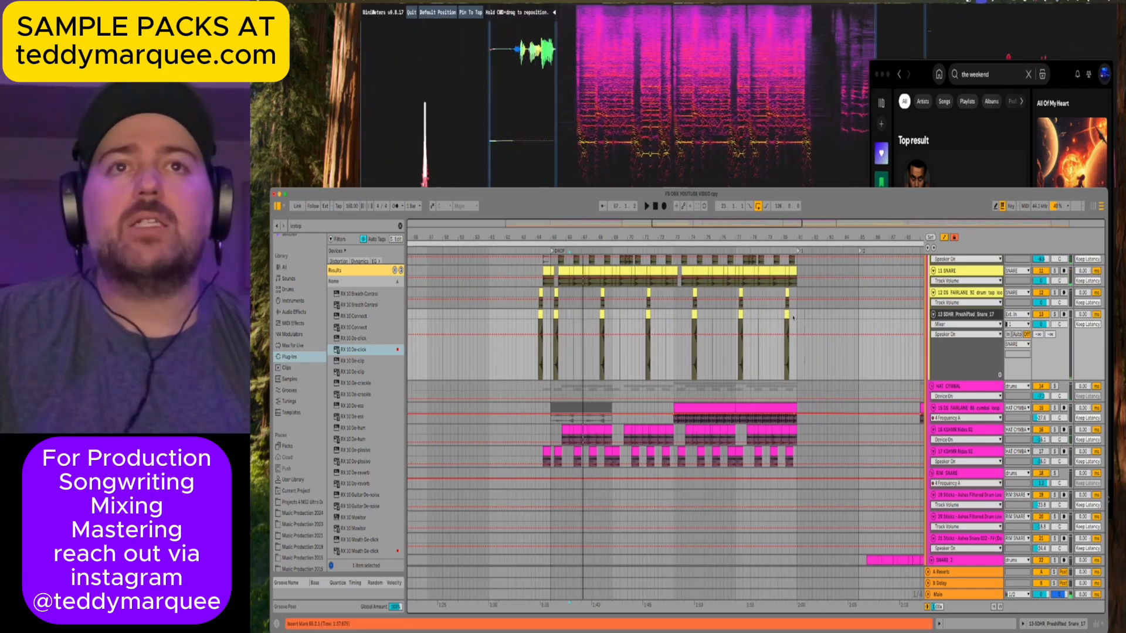
pyautogui.press('space')
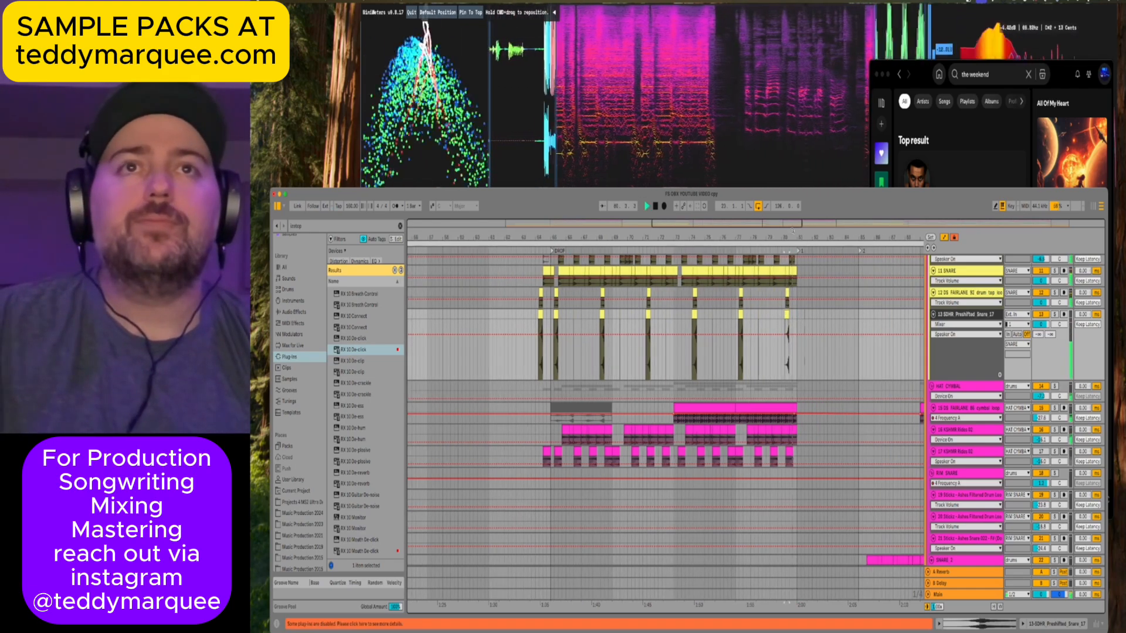
pyautogui.scroll(3, 701, 284)
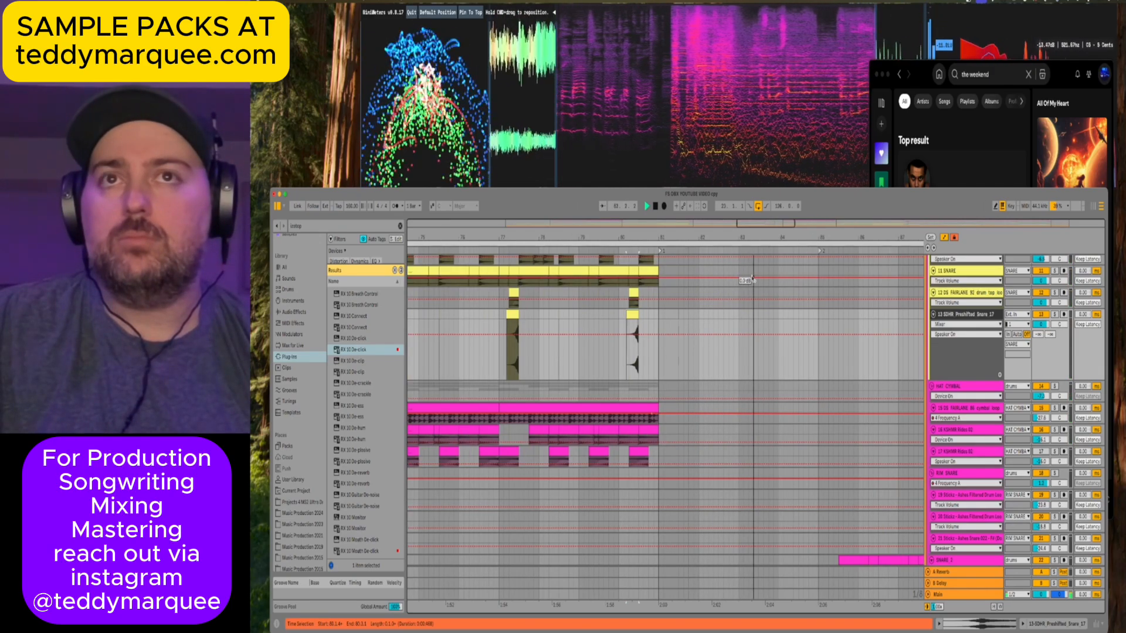
# Locate lead vocal track 98 and cue playback at the start of its clip at bar 81.
pyautogui.scroll(-10, 752, 279)
pyautogui.scroll(-15, 753, 279)
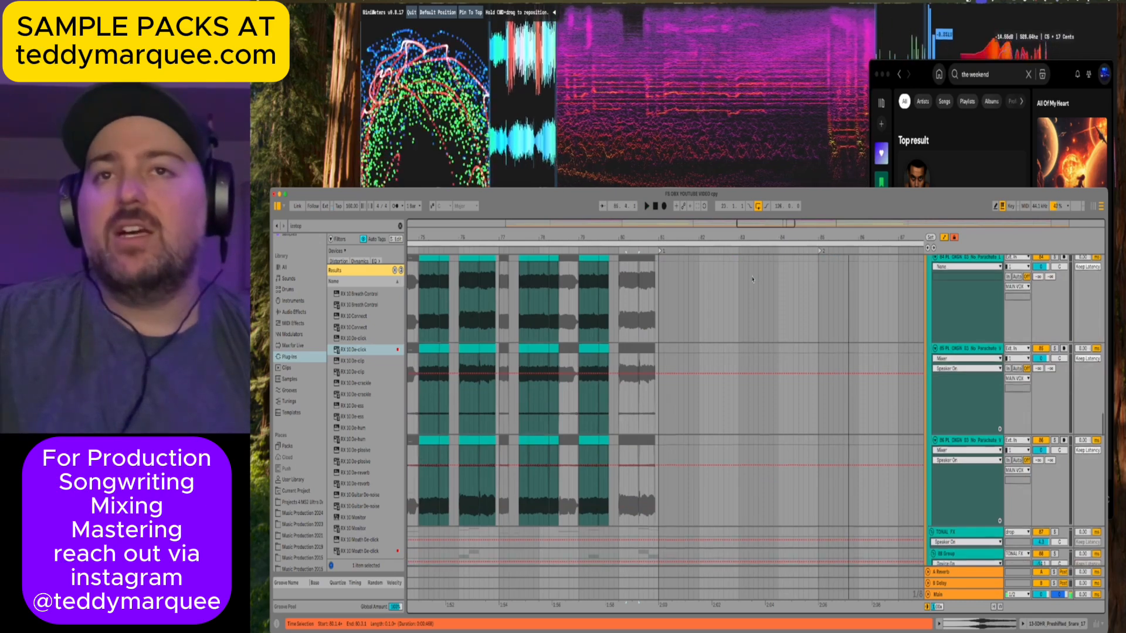
pyautogui.scroll(-10, 752, 279)
pyautogui.scroll(-2, 752, 280)
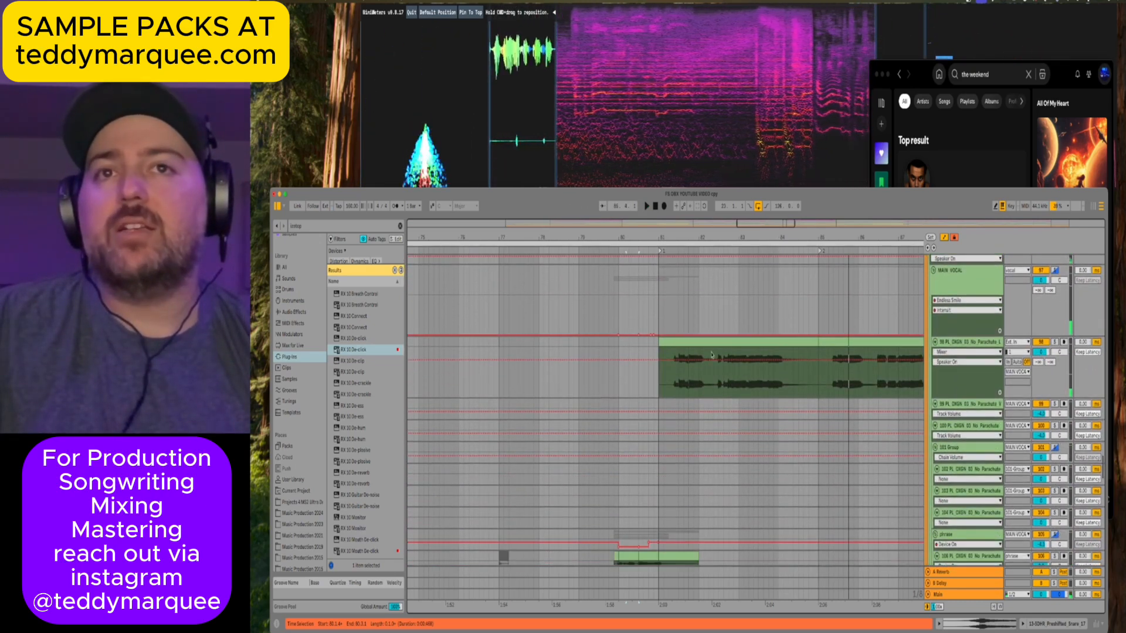
pyautogui.click(689, 381)
pyautogui.click(675, 382)
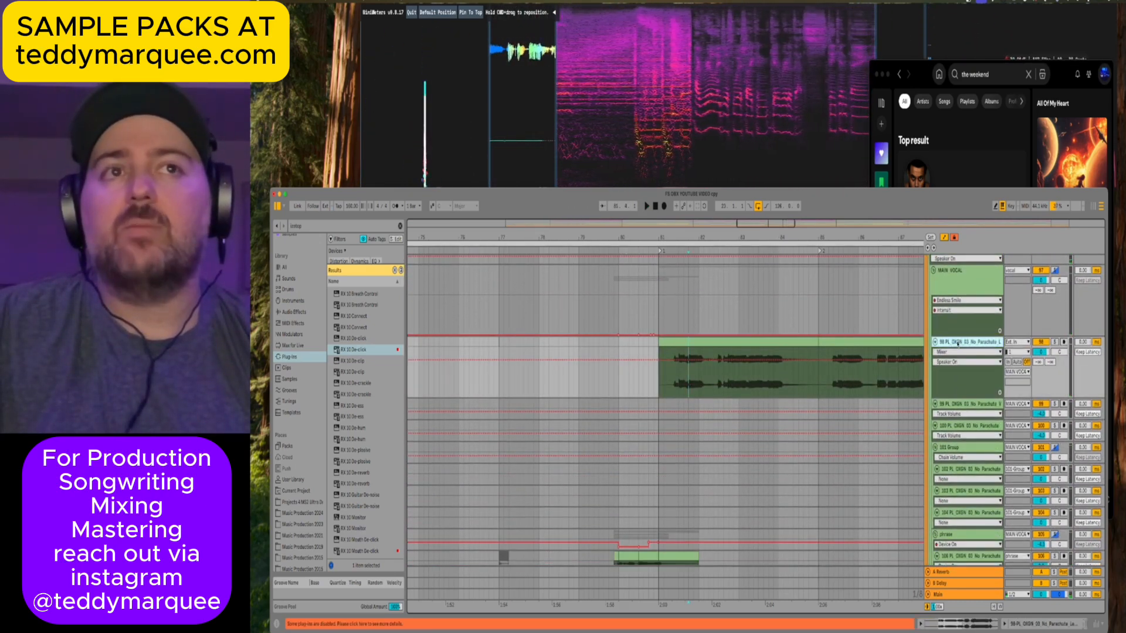
# Show the lead vocal track's devices, save the set, and add RX 10 Mouth De-click after Utility.
pyautogui.hotkey('shift', 'Tab')
pyautogui.press('super+s')
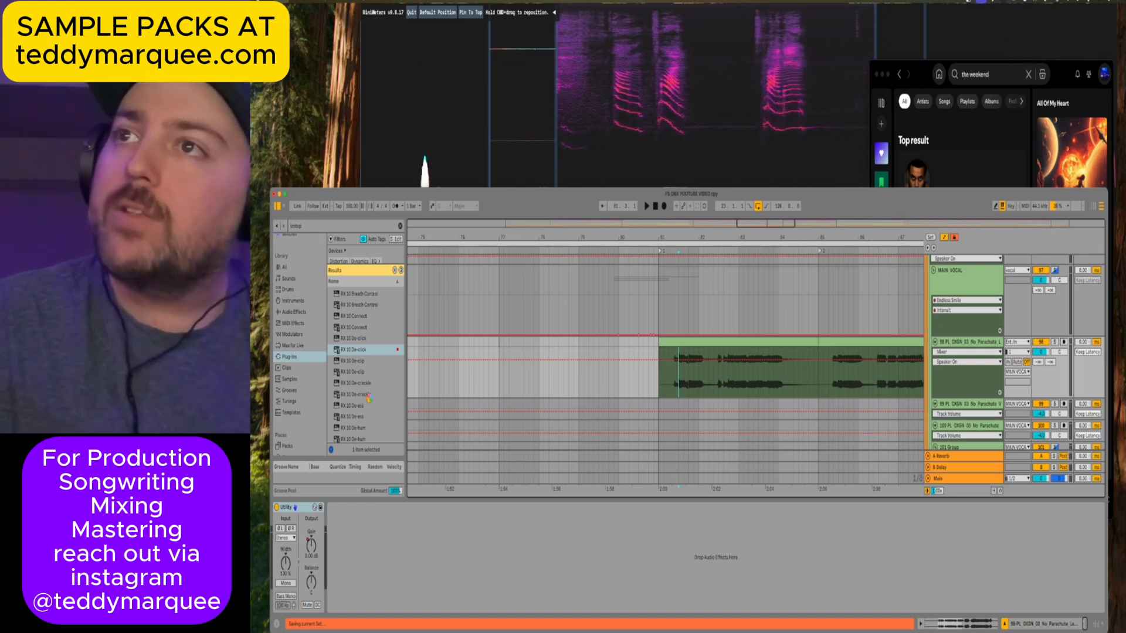
pyautogui.scroll(-6, 369, 398)
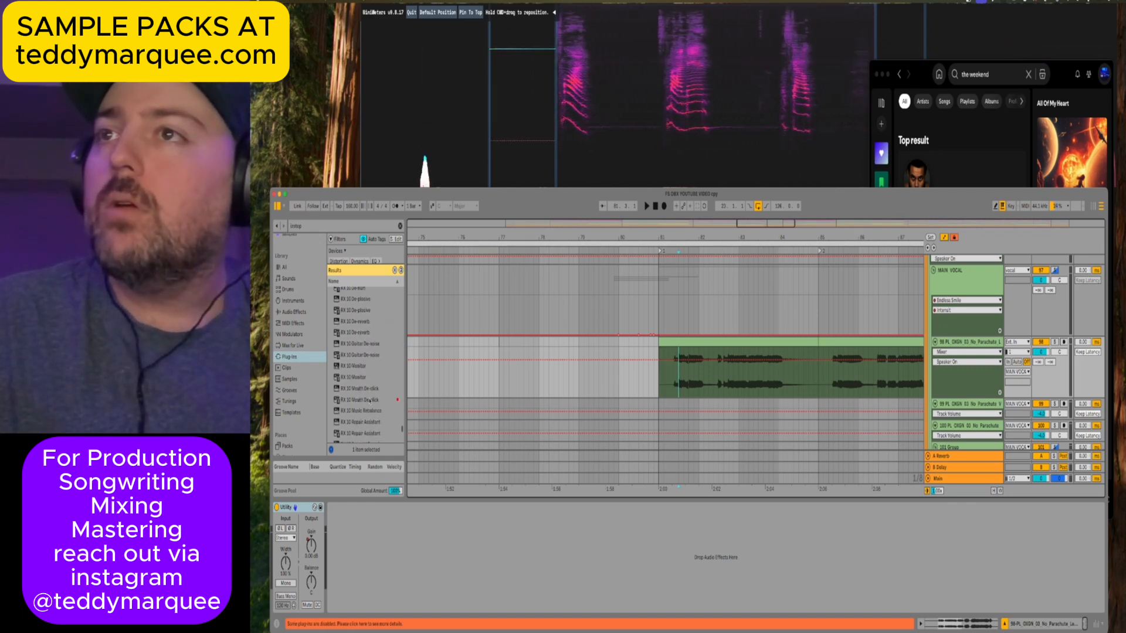
pyautogui.click(358, 401)
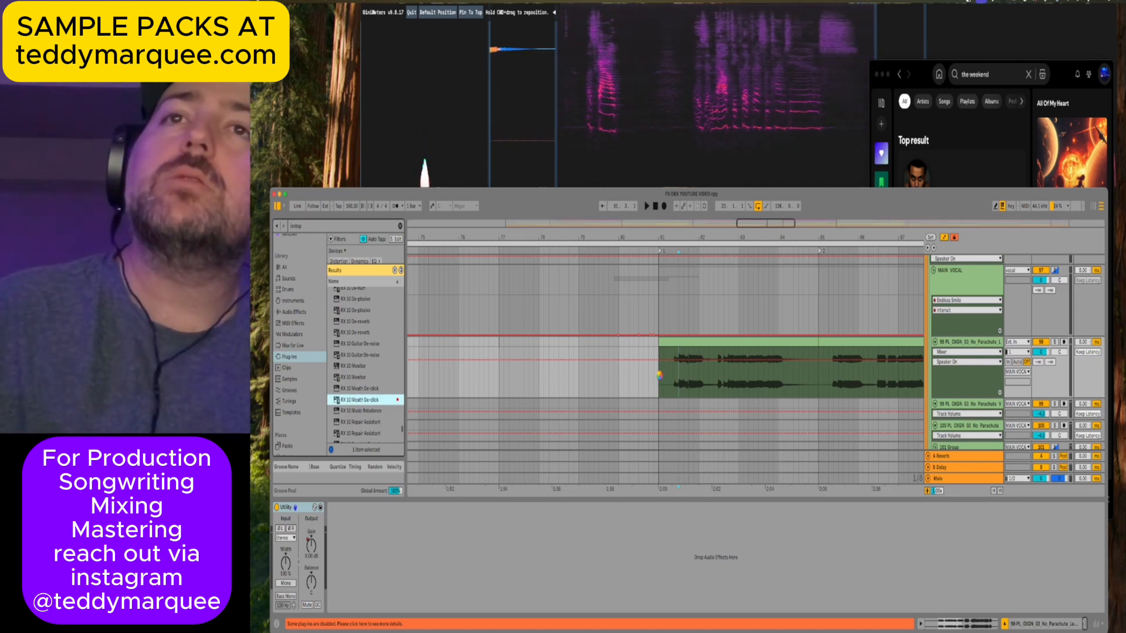
pyautogui.press('Return')
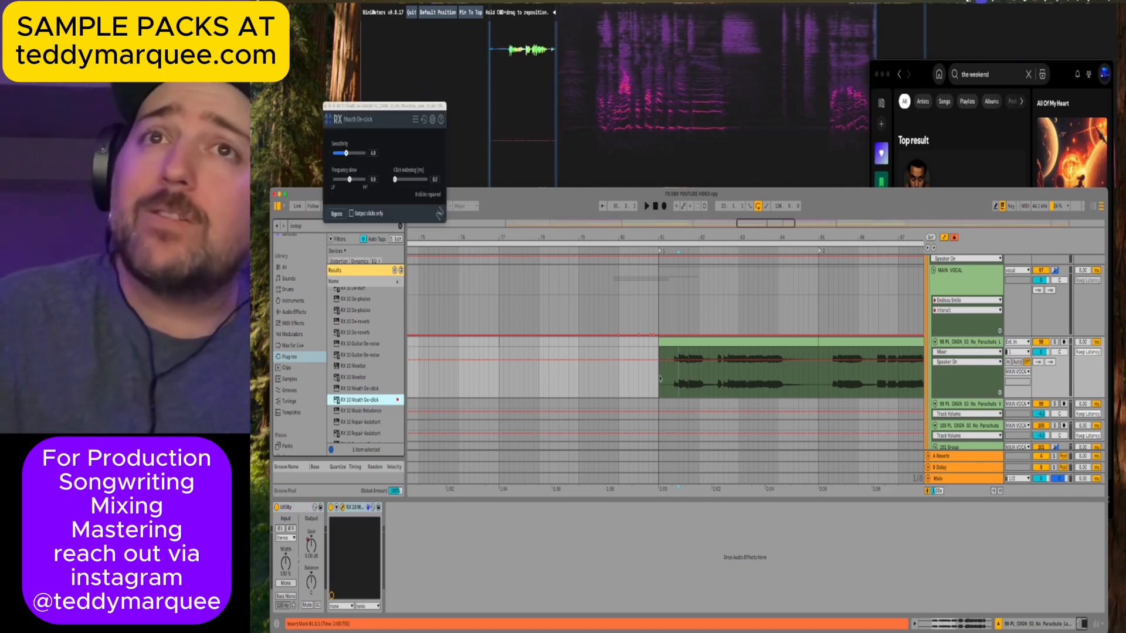
# Audition the vocal from bar 81, setting Mouth De-click's click widening near maximum, frequency skew towards low frequencies and a higher sensitivity.
pyautogui.click(658, 382)
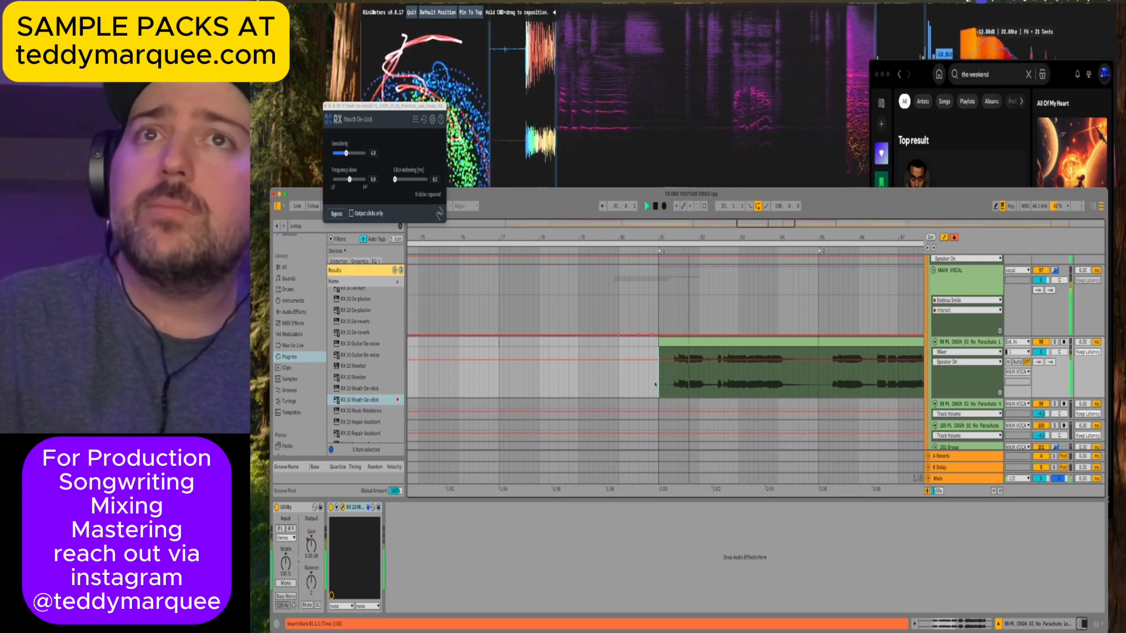
pyautogui.press('space')
pyautogui.press('space')
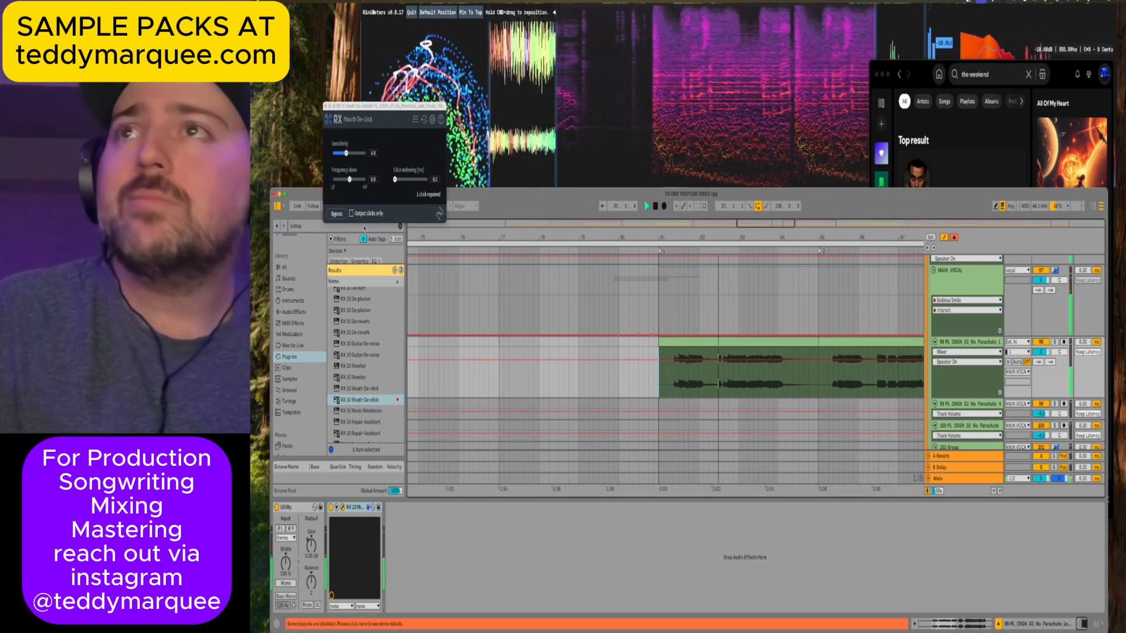
pyautogui.moveTo(394, 179); pyautogui.dragTo(436, 180)
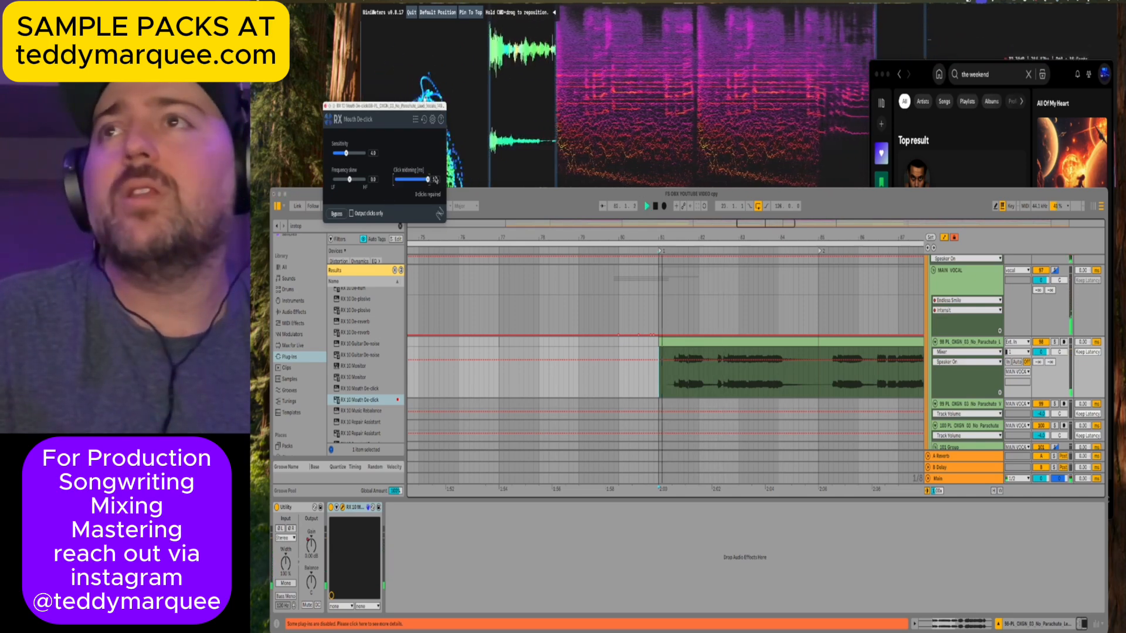
pyautogui.press('space')
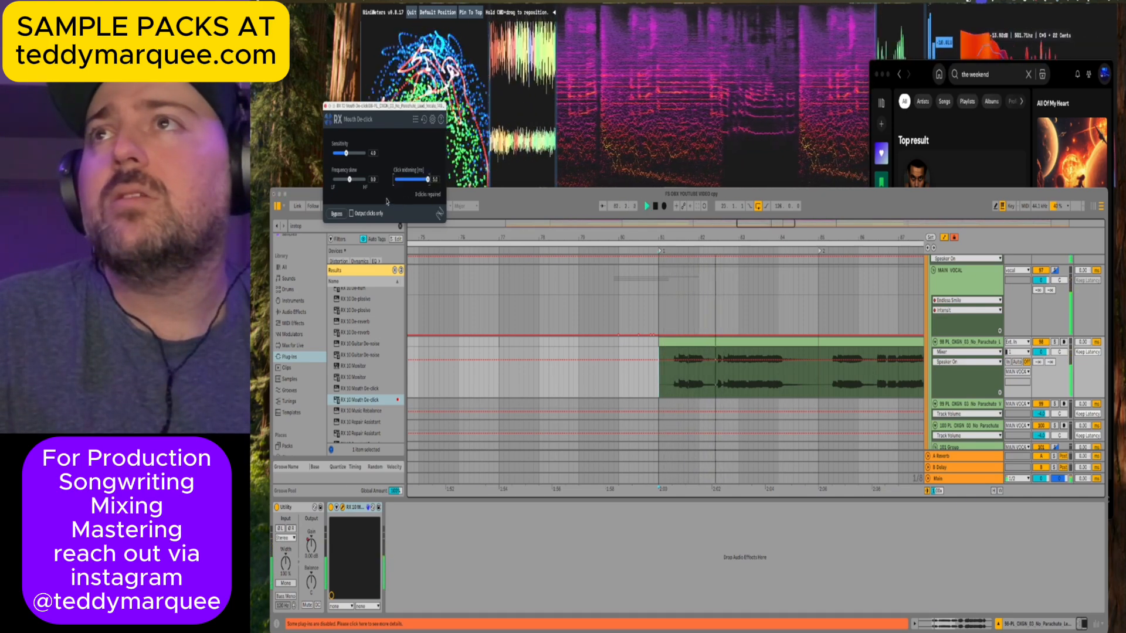
pyautogui.moveTo(349, 179); pyautogui.dragTo(361, 153)
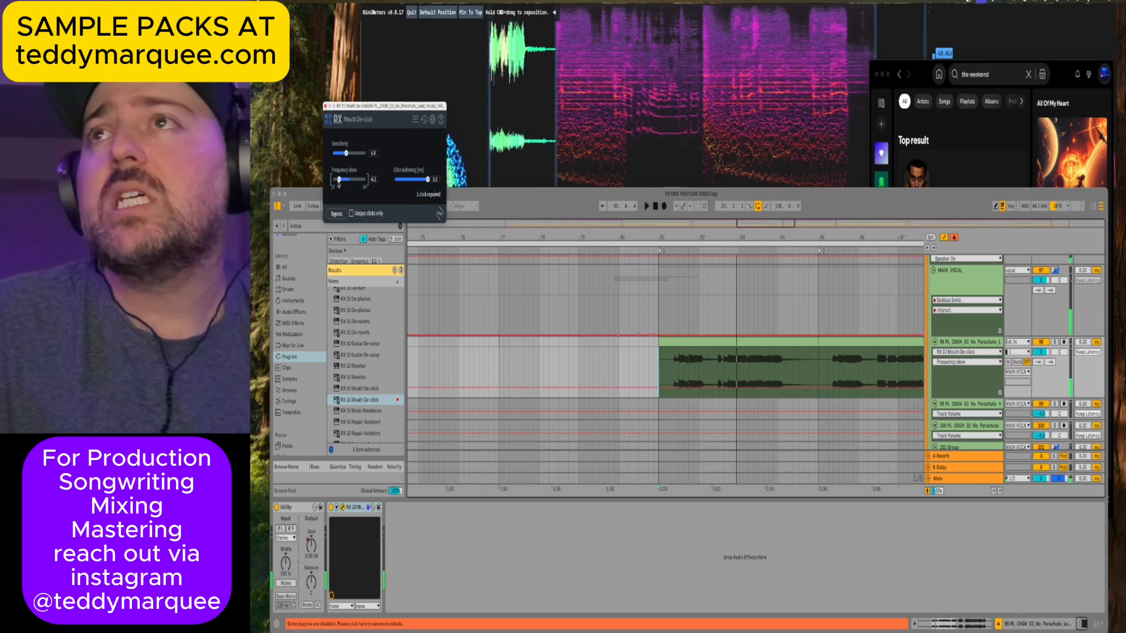
pyautogui.press('space')
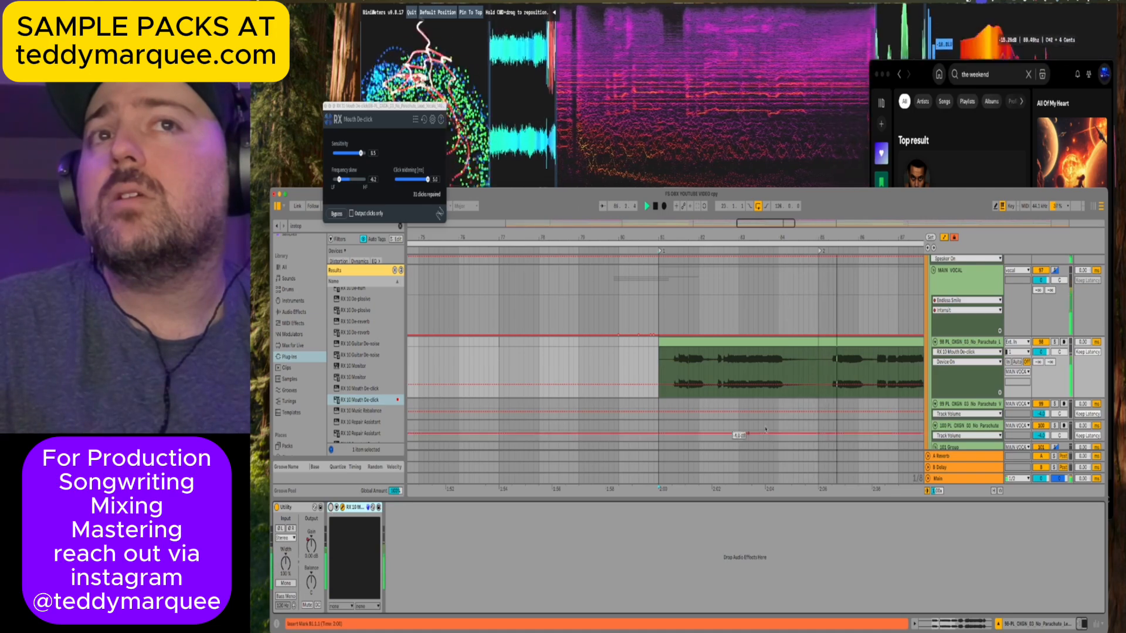
# Automate Mouth De-click's Device On so it is active only for the opening vocal phrase at bar 81, and close its plug-in window.
pyautogui.click(819, 379)
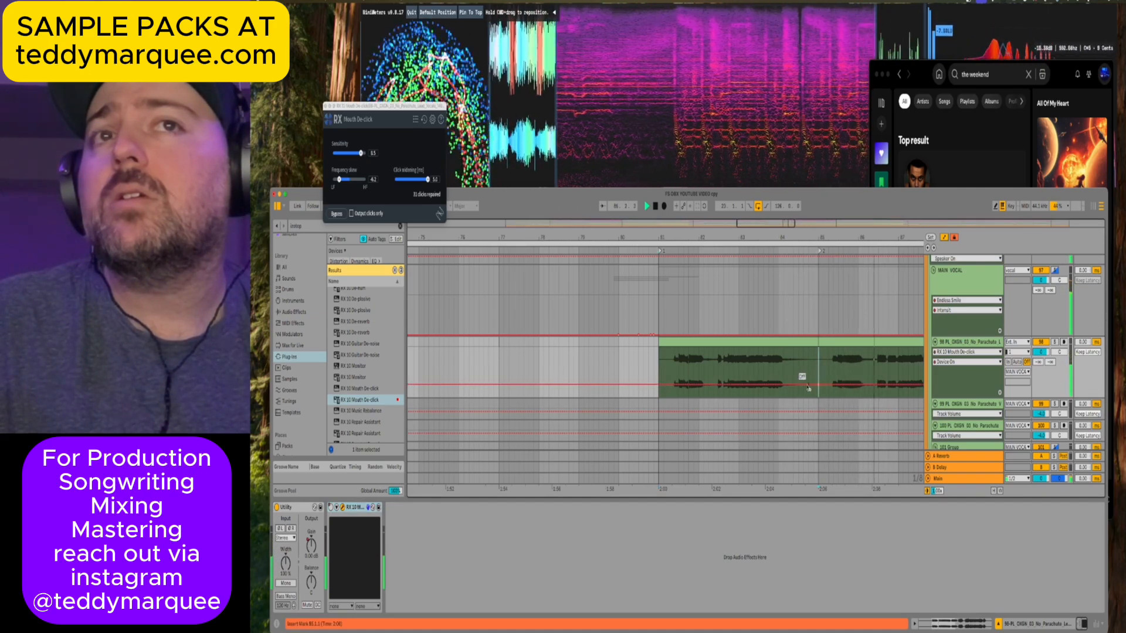
pyautogui.moveTo(713, 386)
pyautogui.mouseDown()
pyautogui.moveTo(660, 363)
pyautogui.moveTo(650, 385)
pyautogui.mouseUp()
pyautogui.click(609, 376)
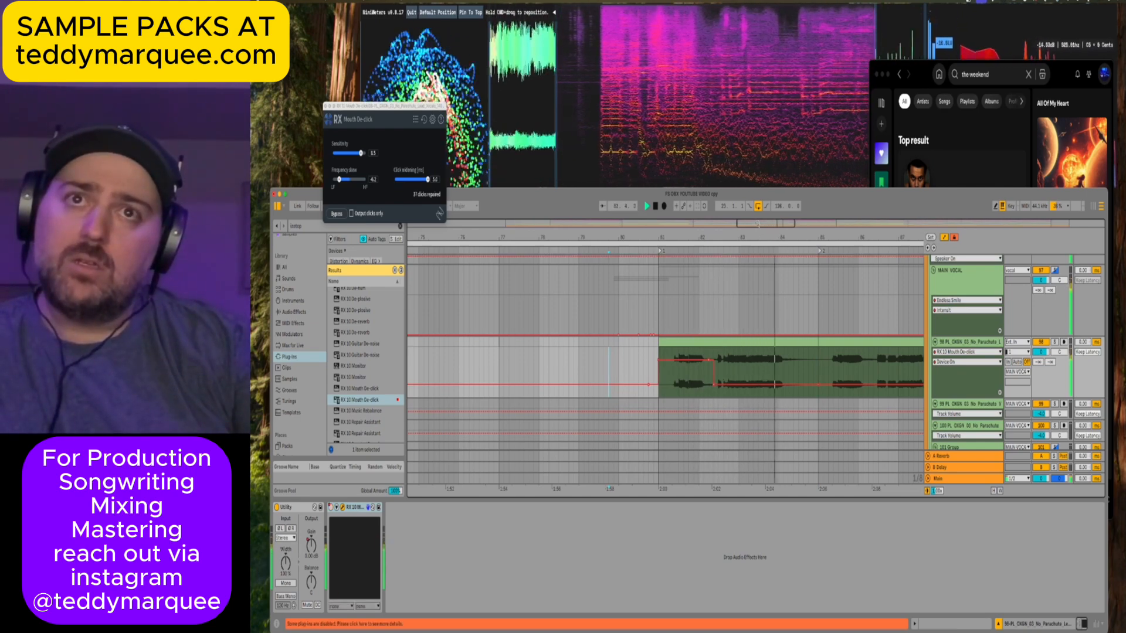
pyautogui.press('-')
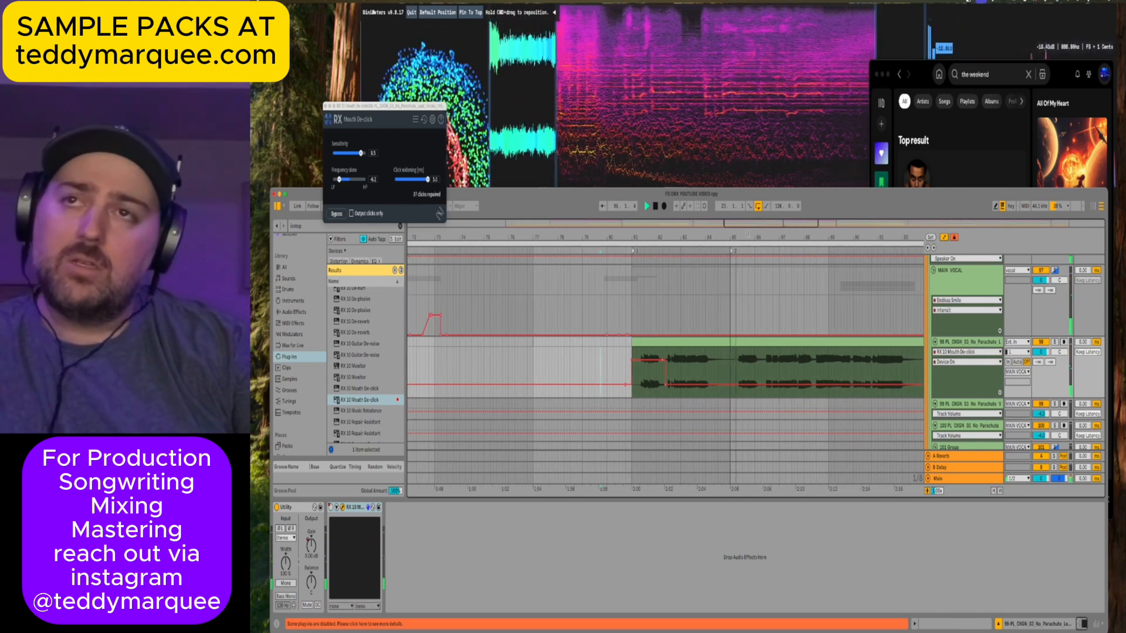
pyautogui.click(325, 106)
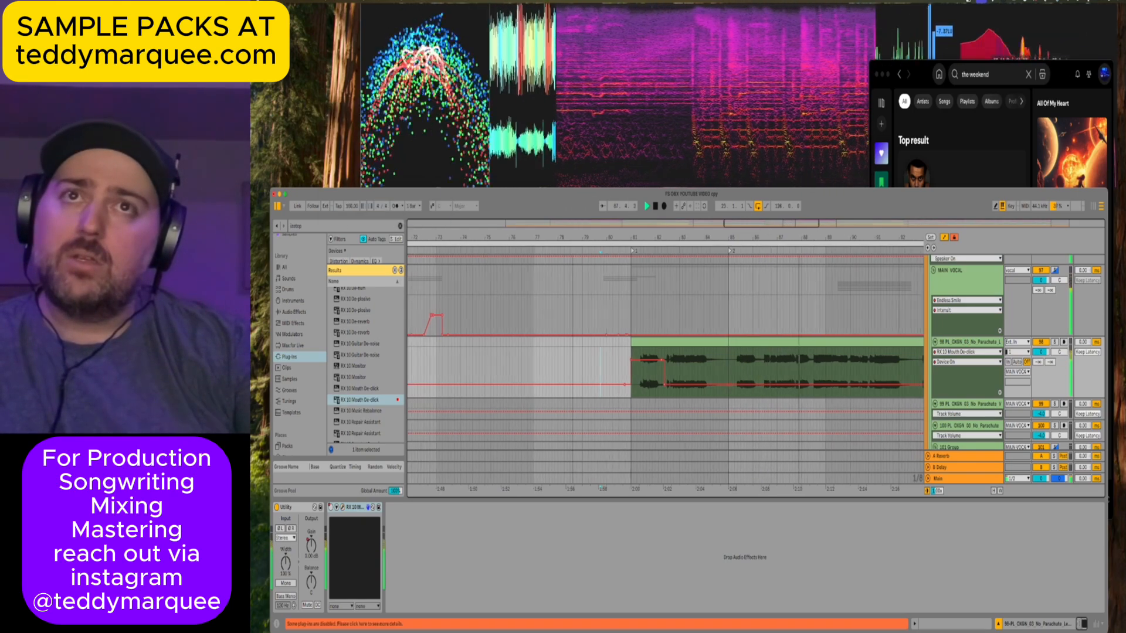
# Copy the Mouth De-click on/off automation from bar 81 to the verse start at bar 33 on the lead vocal track and audition it.
pyautogui.press('-')
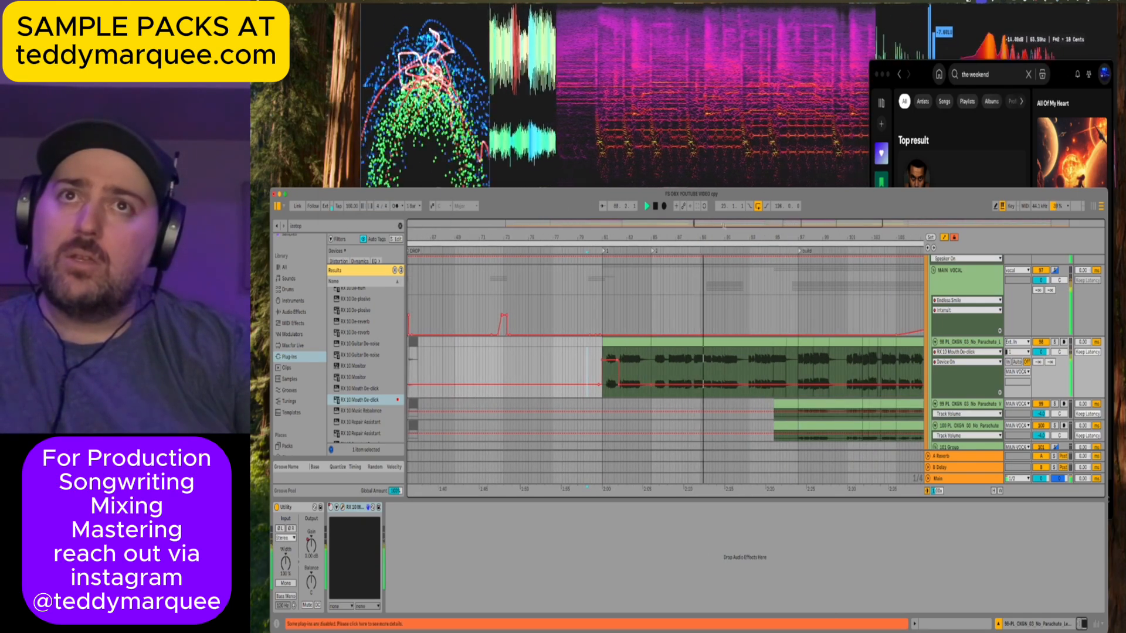
pyautogui.press('-')
pyautogui.press('-')
pyautogui.hscroll(-5, 595, 391)
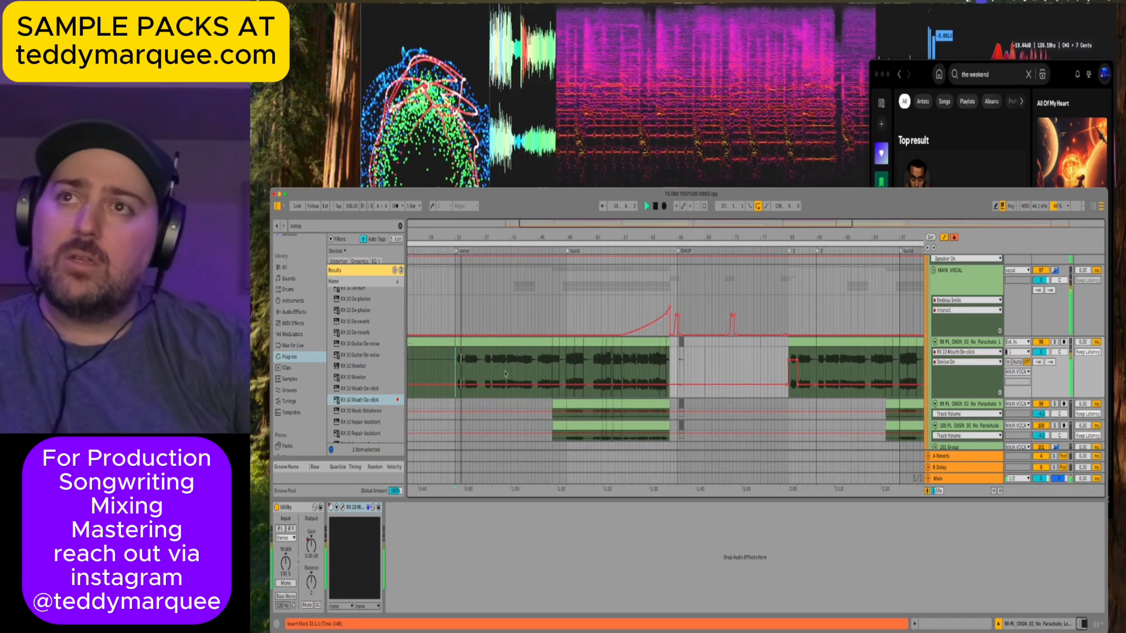
pyautogui.press('space')
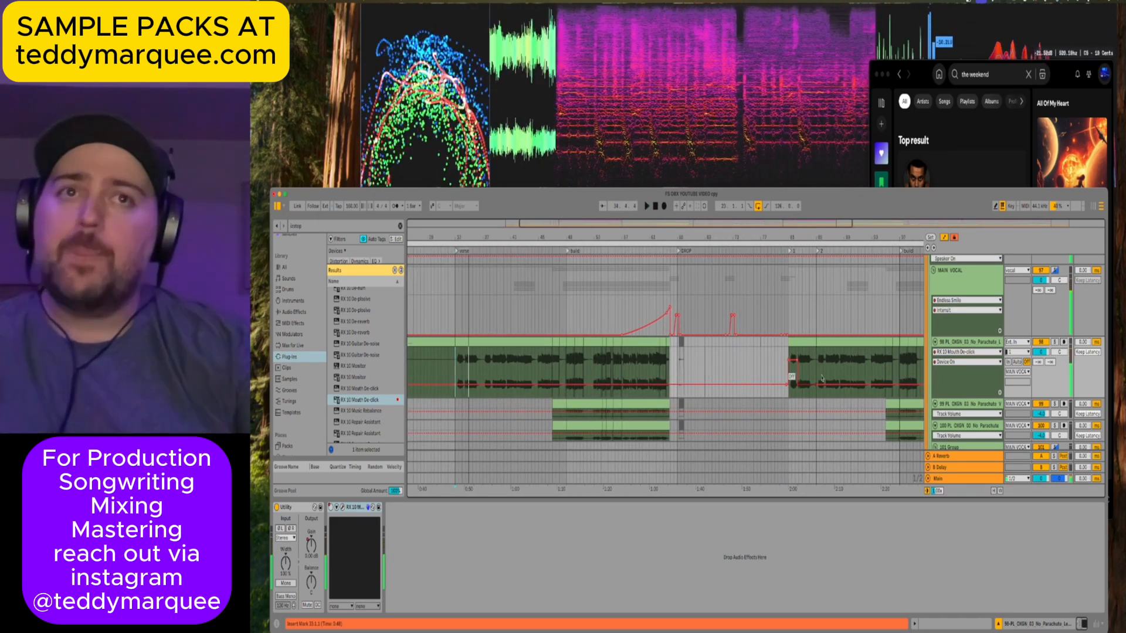
pyautogui.click(1000, 393)
pyautogui.moveTo(826, 417); pyautogui.dragTo(791, 417)
pyautogui.hotkey('ctrl', 'c')
pyautogui.click(456, 414)
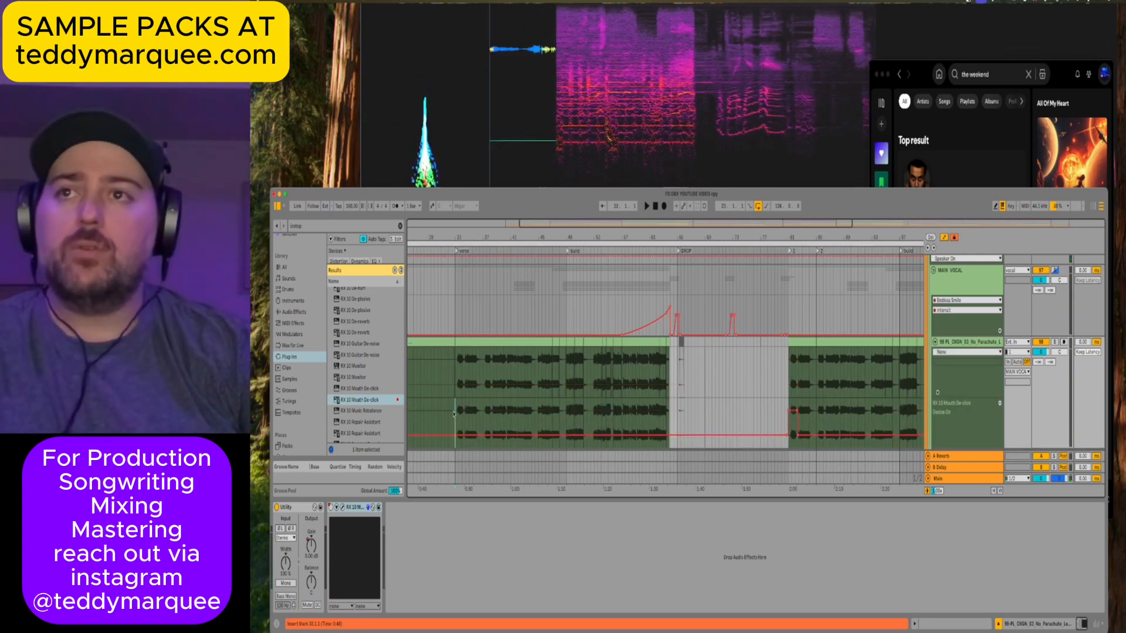
pyautogui.hotkey('ctrl', 'v')
pyautogui.press('space')
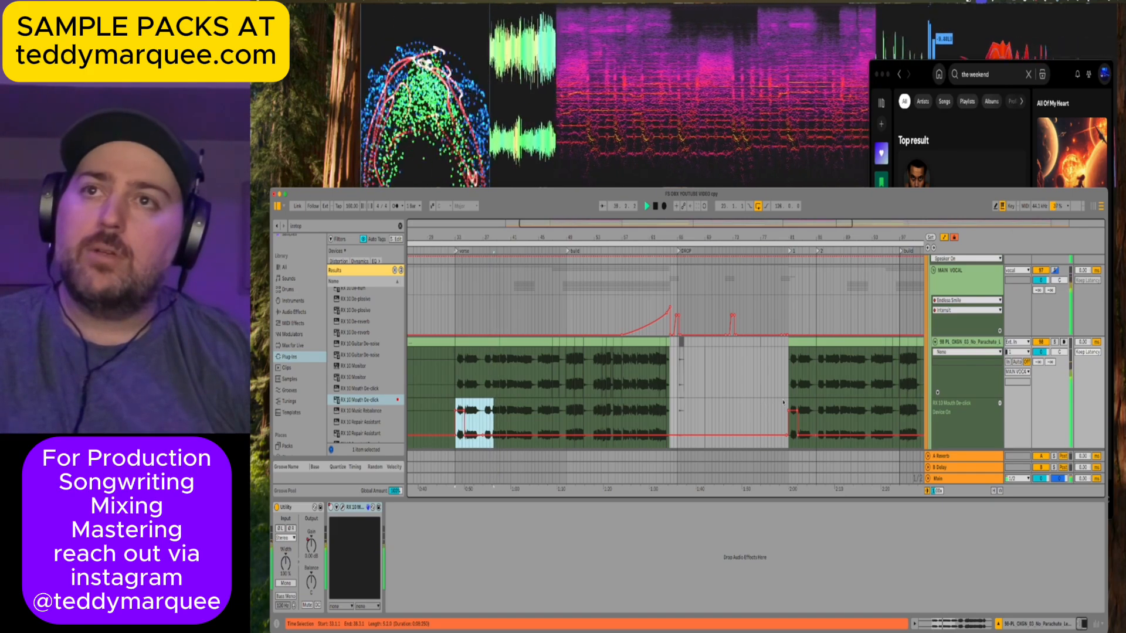
# Find the Maag EQ4 plug-in and add it after Mouth De-click on the lead vocal track.
pyautogui.click(816, 379)
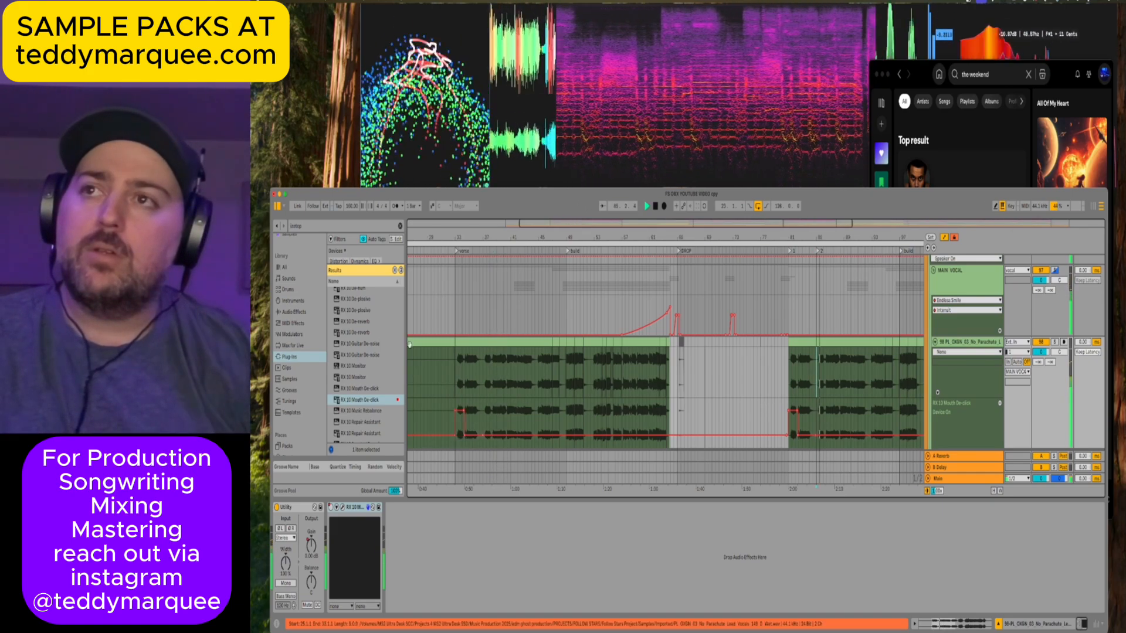
pyautogui.click(339, 225)
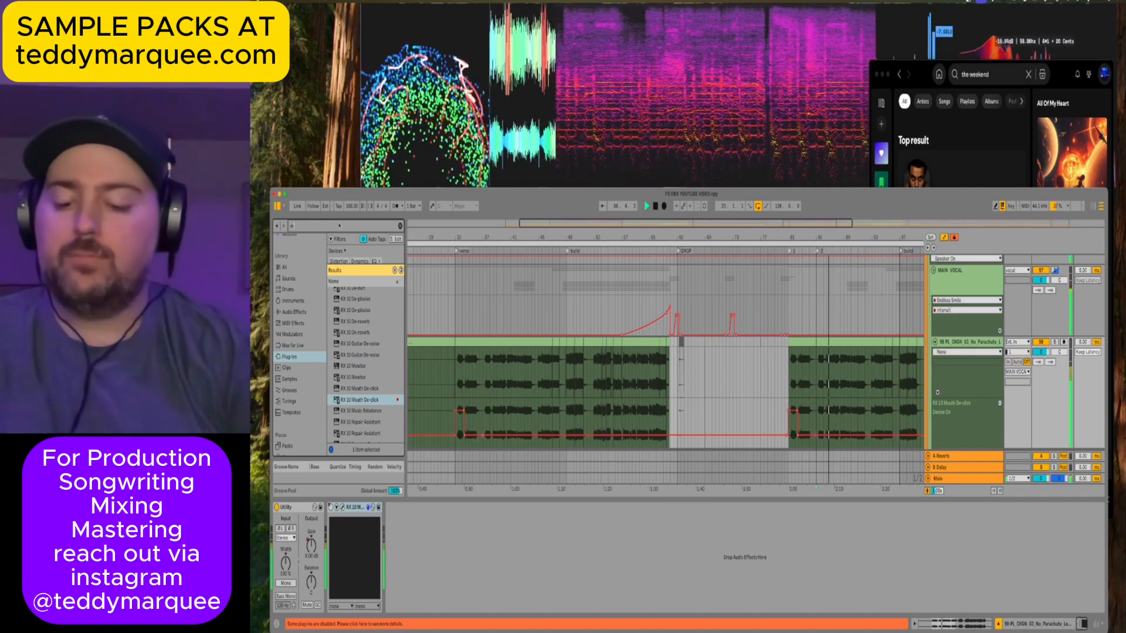
pyautogui.write('moog')
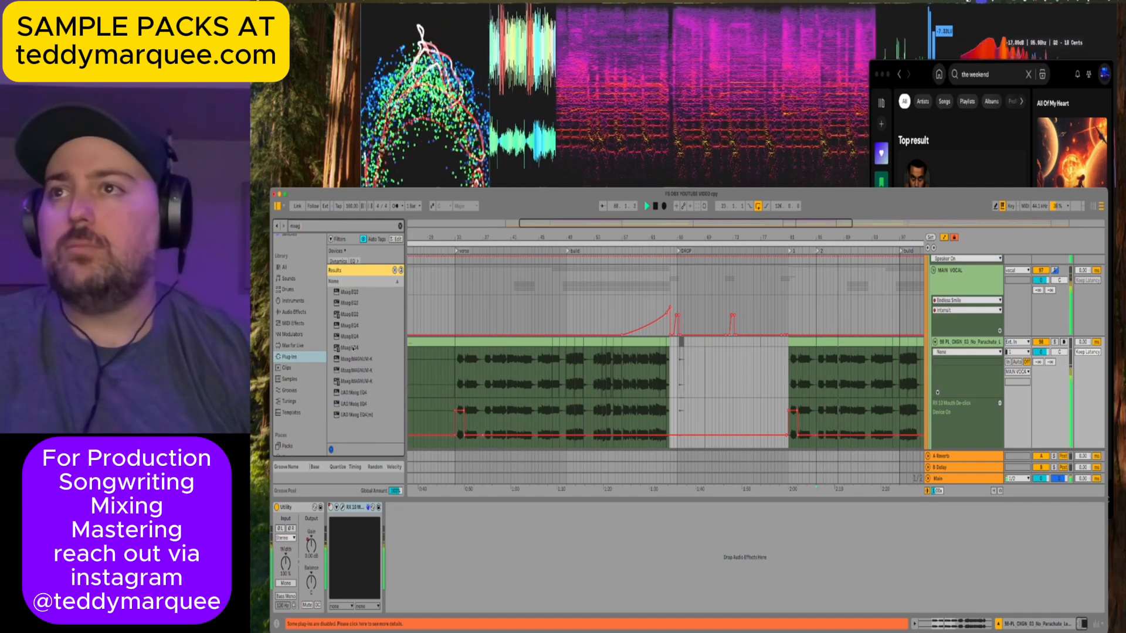
pyautogui.click(347, 349)
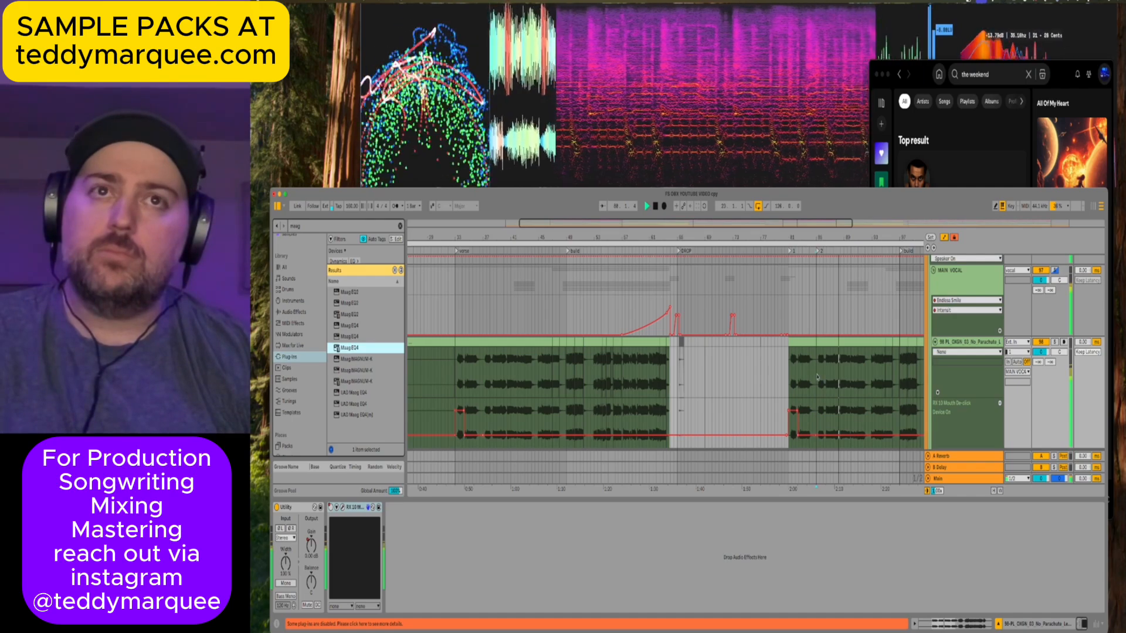
pyautogui.press('Return')
pyautogui.click(508, 374)
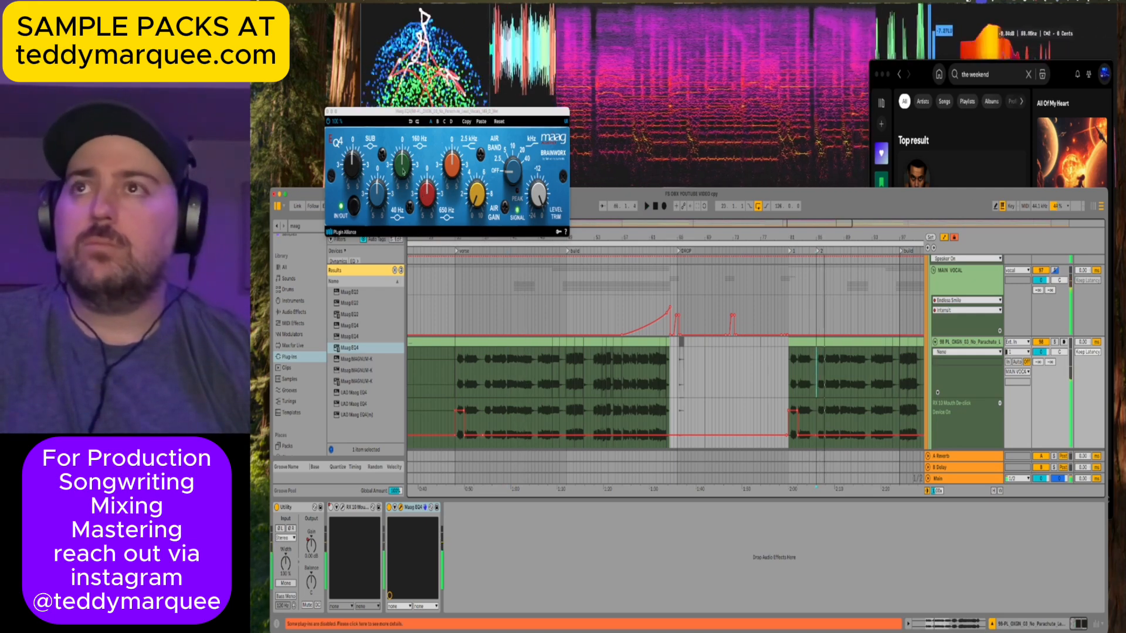
# Adjust the Maag EQ4's 160 Hz band and audition the lead vocal through the verse and build sections.
pyautogui.click(404, 159)
pyautogui.moveTo(404, 158); pyautogui.dragTo(404, 169)
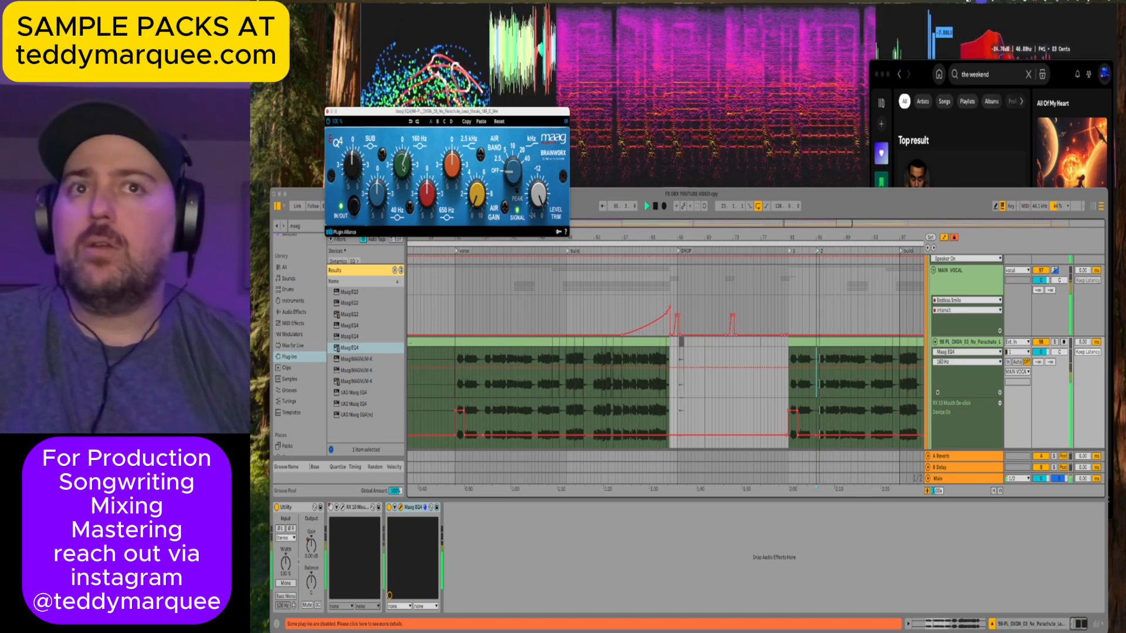
pyautogui.click(809, 342)
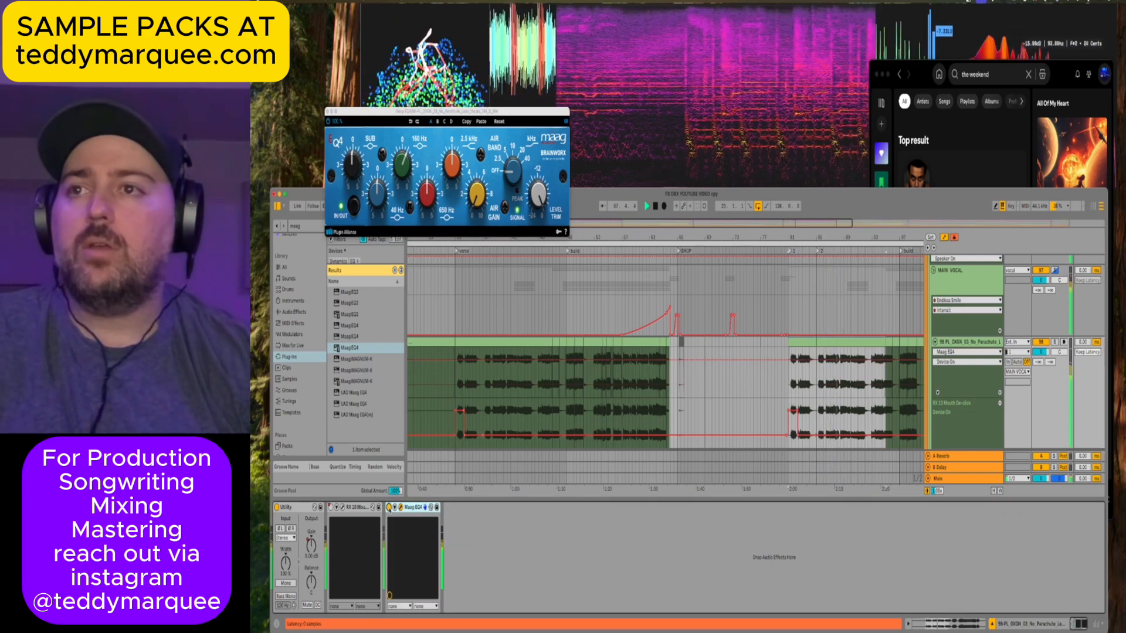
pyautogui.click(467, 345)
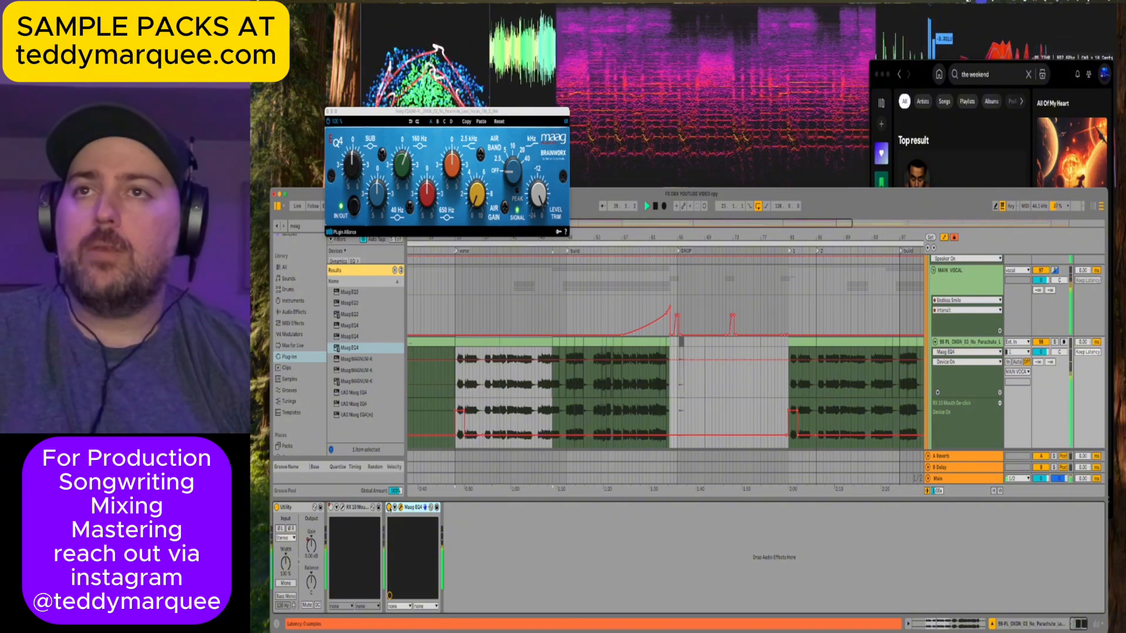
pyautogui.click(538, 384)
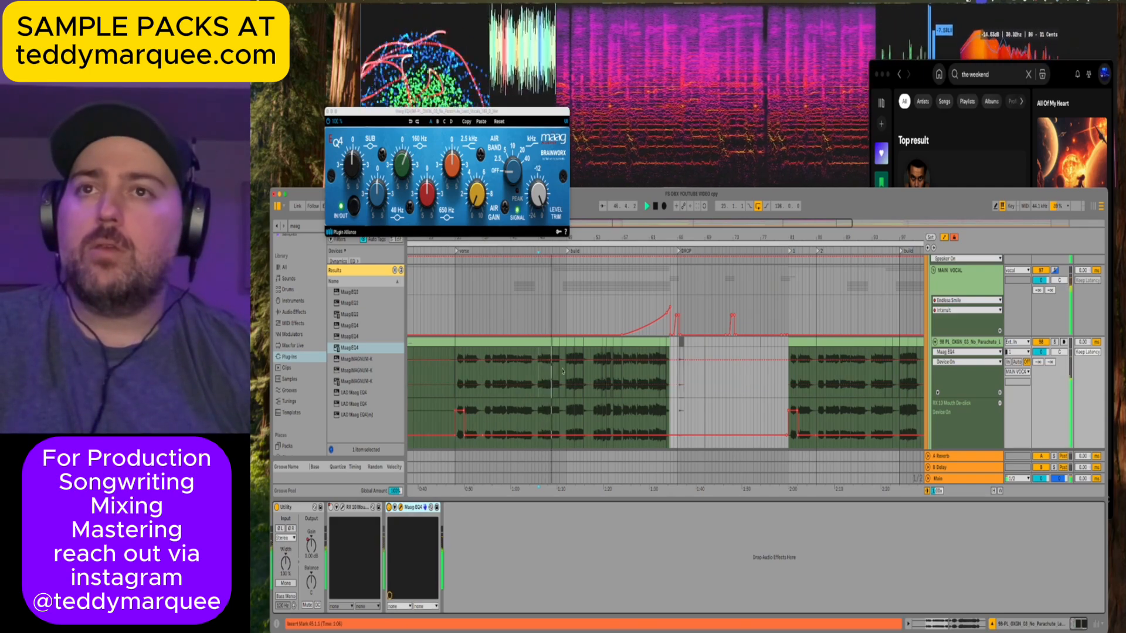
pyautogui.click(591, 385)
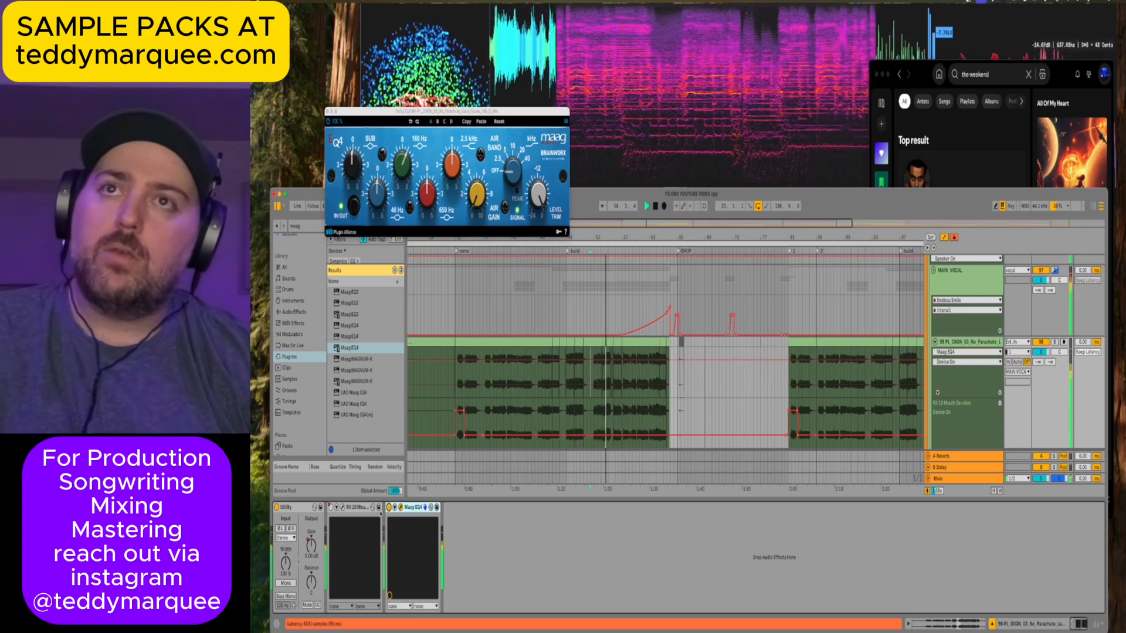
# Automate Mouth De-click's Device On to switch on briefly around bar 56 of the lead vocal's first build, and audition it.
pyautogui.press('+')
pyautogui.press('+')
pyautogui.press('+')
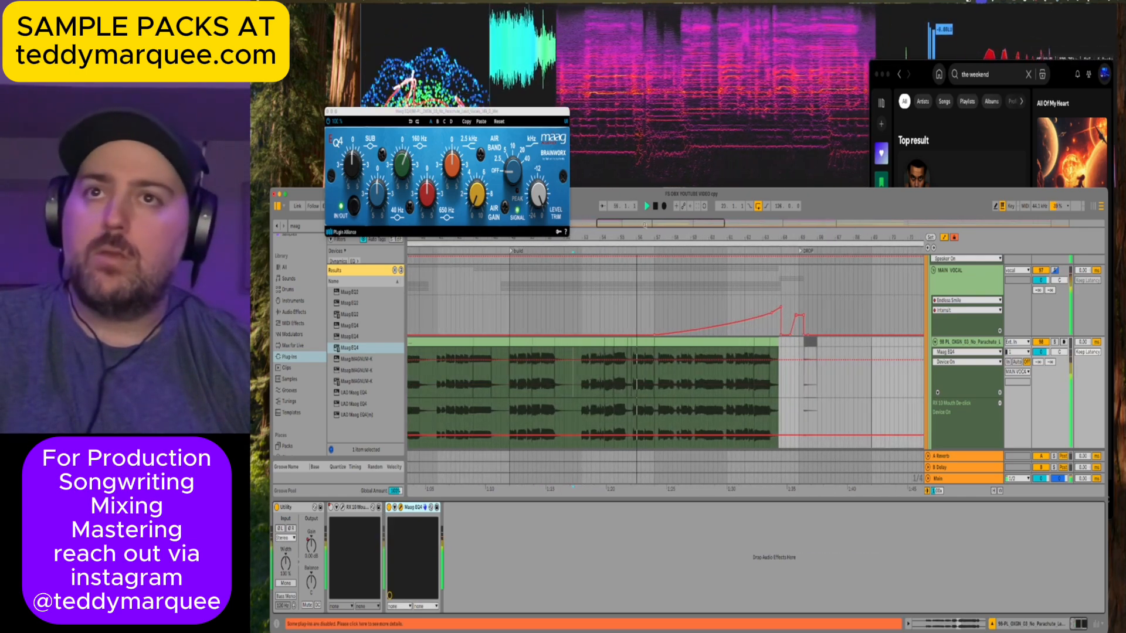
pyautogui.click(646, 380)
pyautogui.press('space')
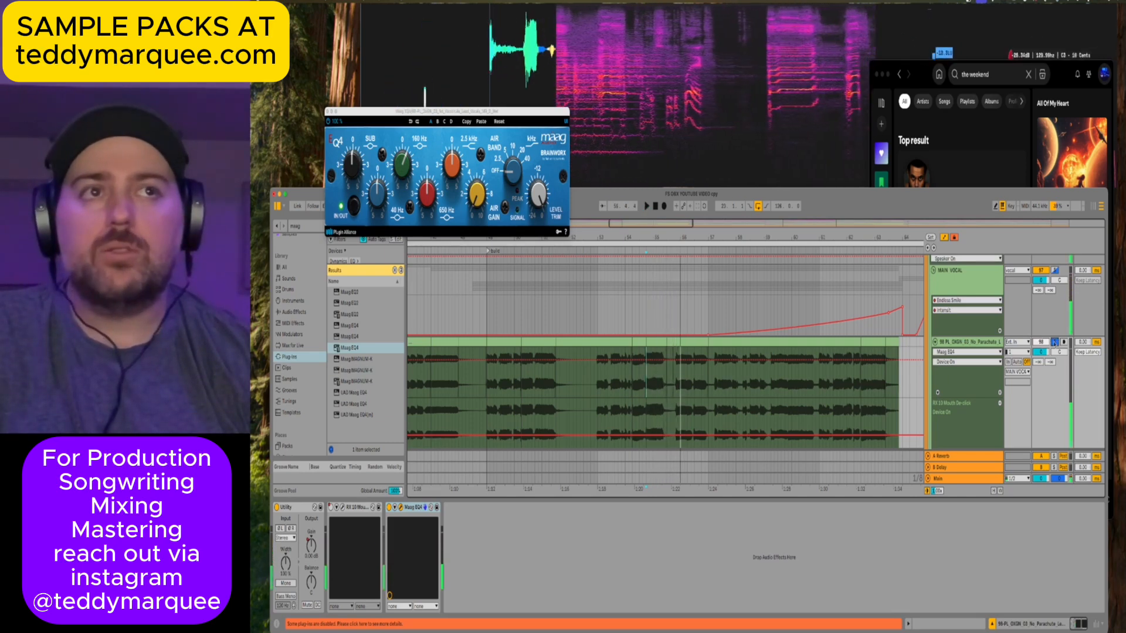
pyautogui.click(338, 502)
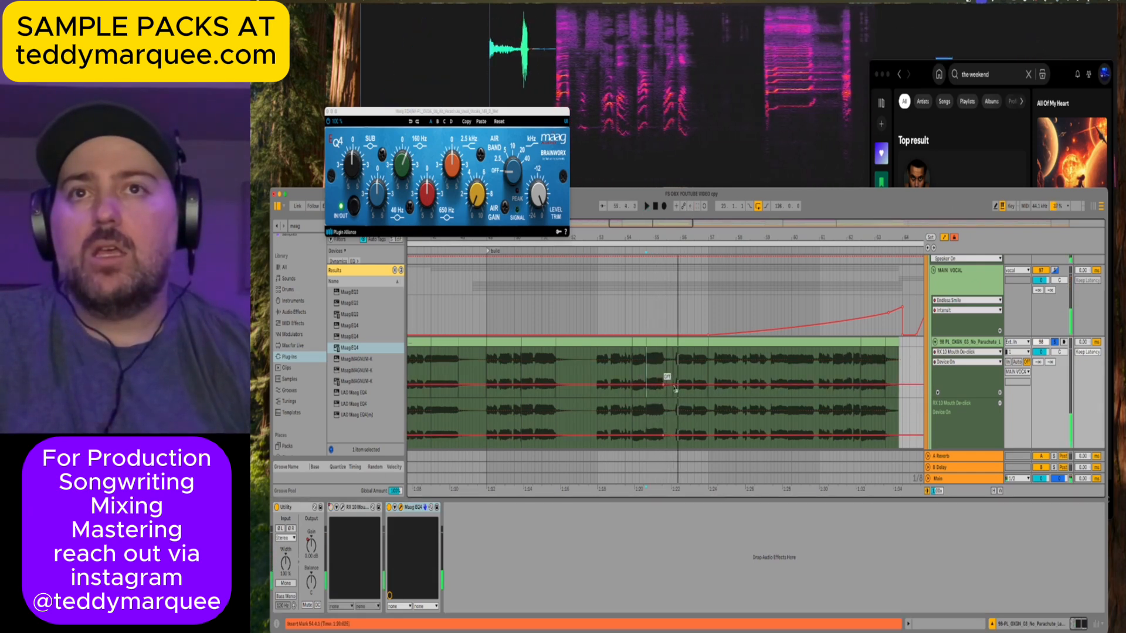
pyautogui.moveTo(664, 387); pyautogui.dragTo(664, 362)
pyautogui.press('space')
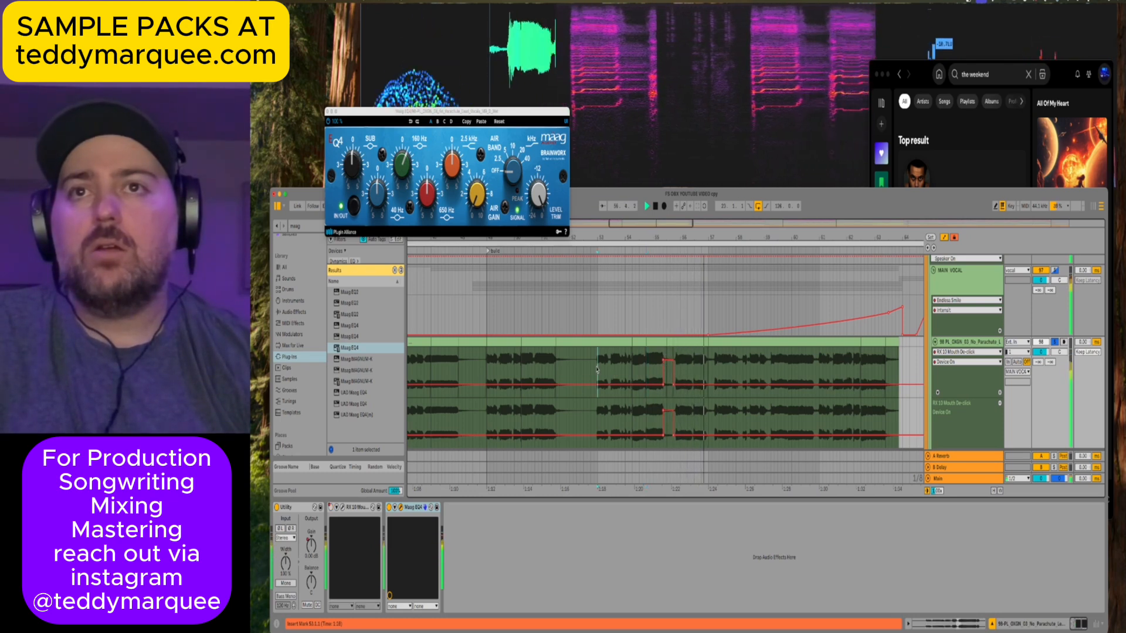
pyautogui.press('space')
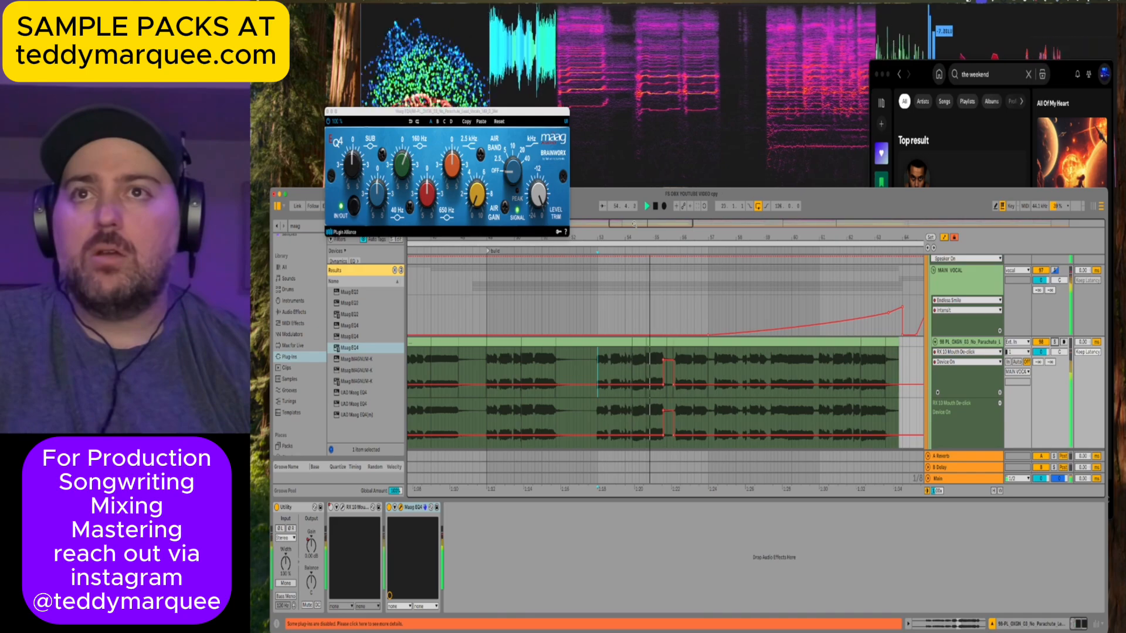
# Automate the Maag EQ4's Device On on the lead vocal to switch off from about bar 59, before the first drop.
pyautogui.press('-')
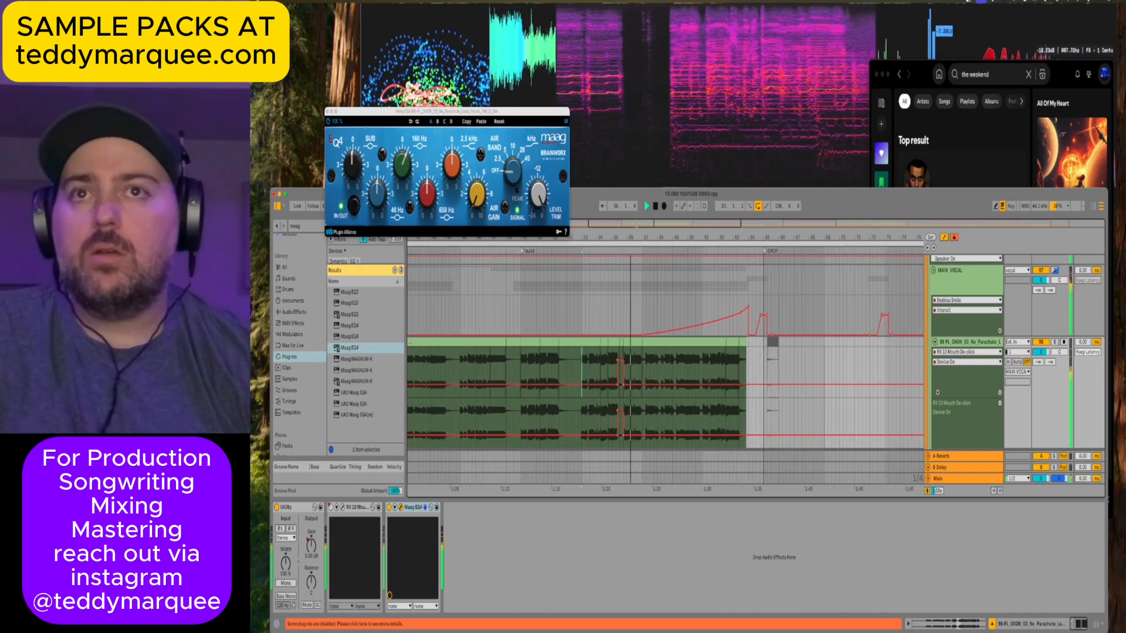
pyautogui.press('-')
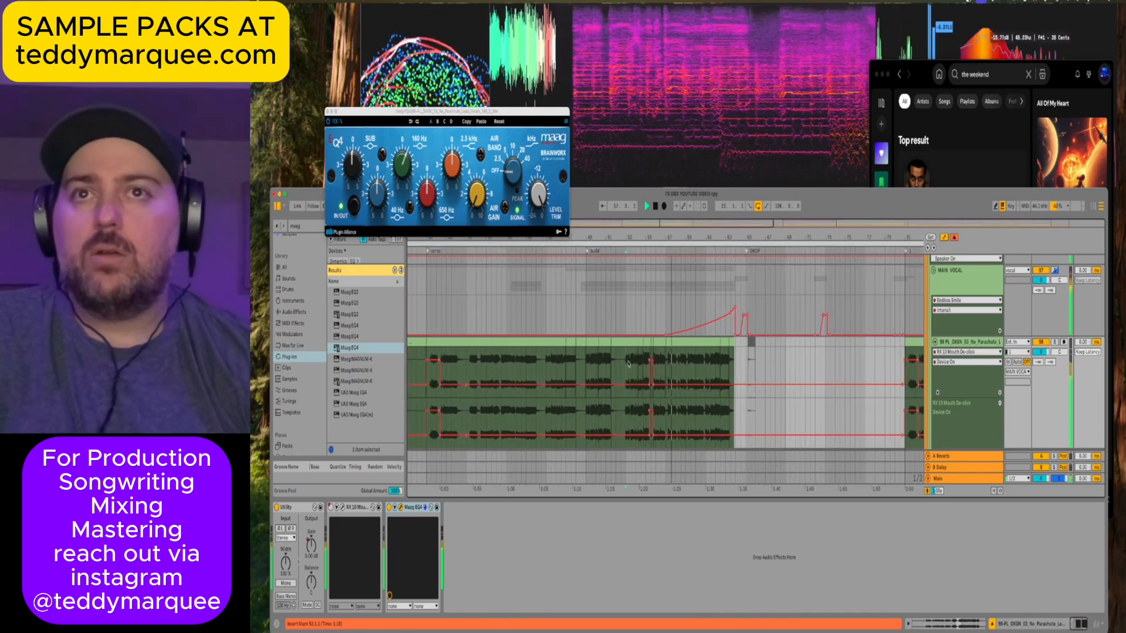
pyautogui.click(389, 508)
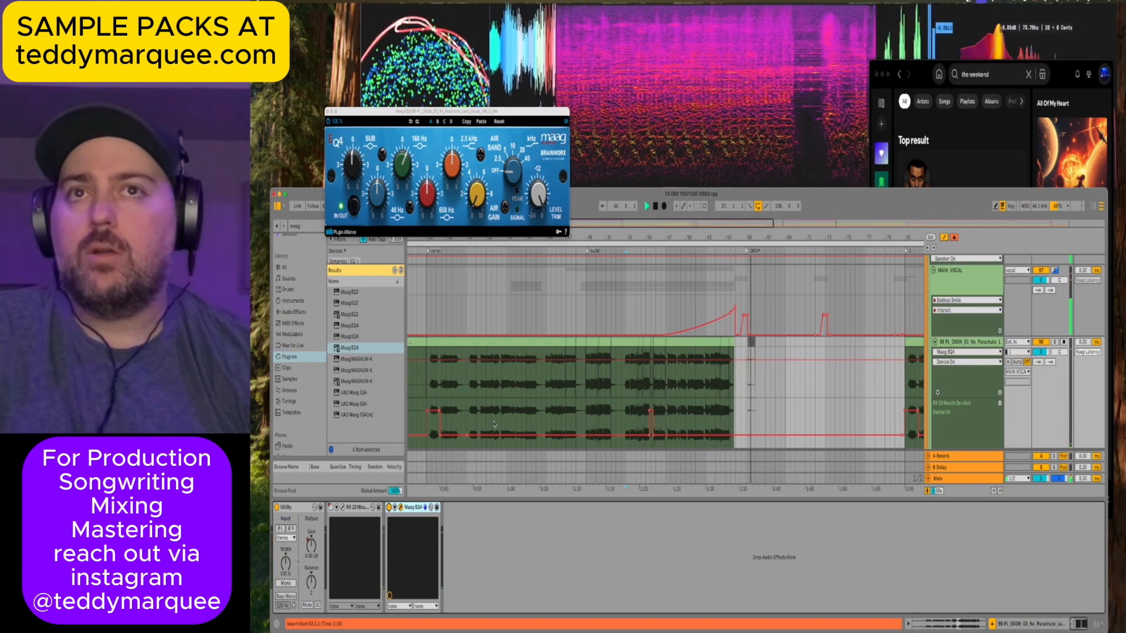
pyautogui.click(666, 293)
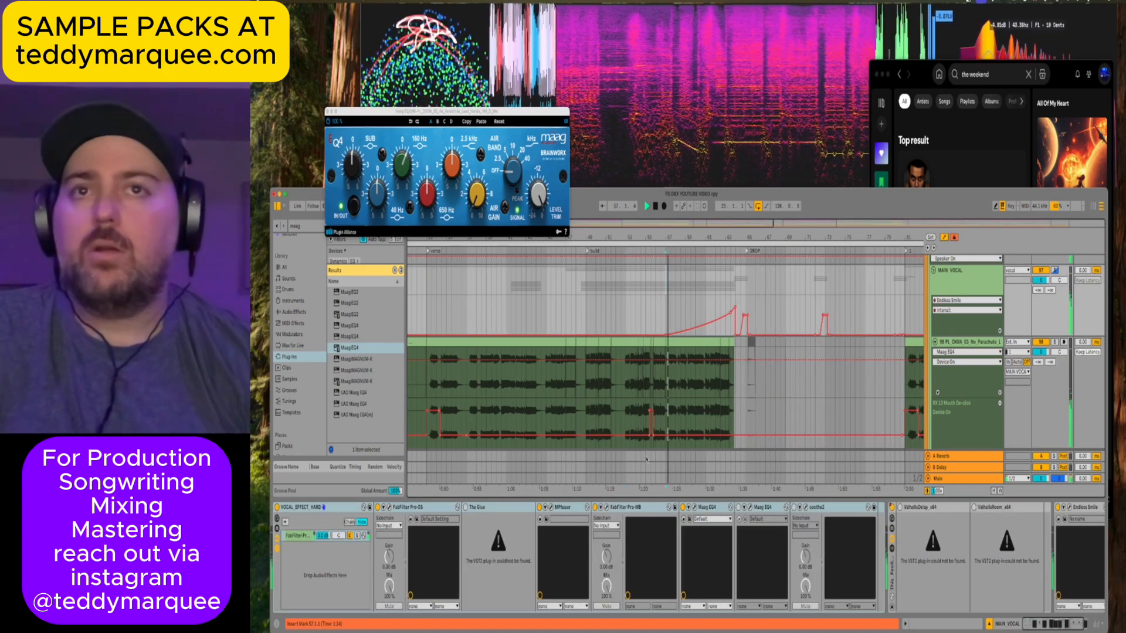
pyautogui.click(665, 380)
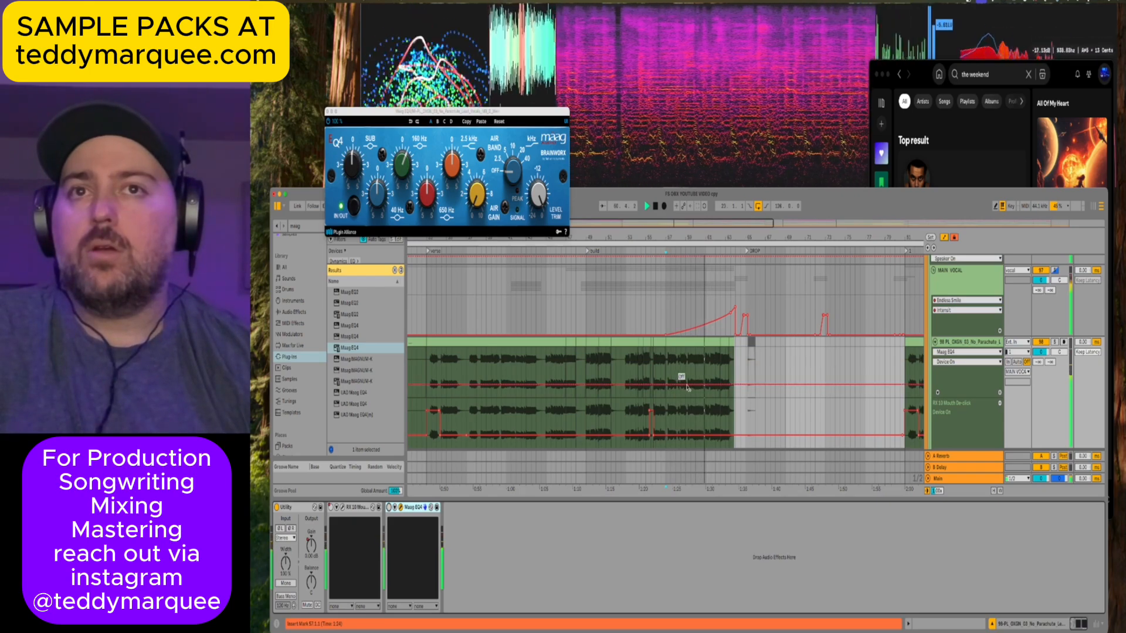
pyautogui.moveTo(674, 382); pyautogui.dragTo(673, 359)
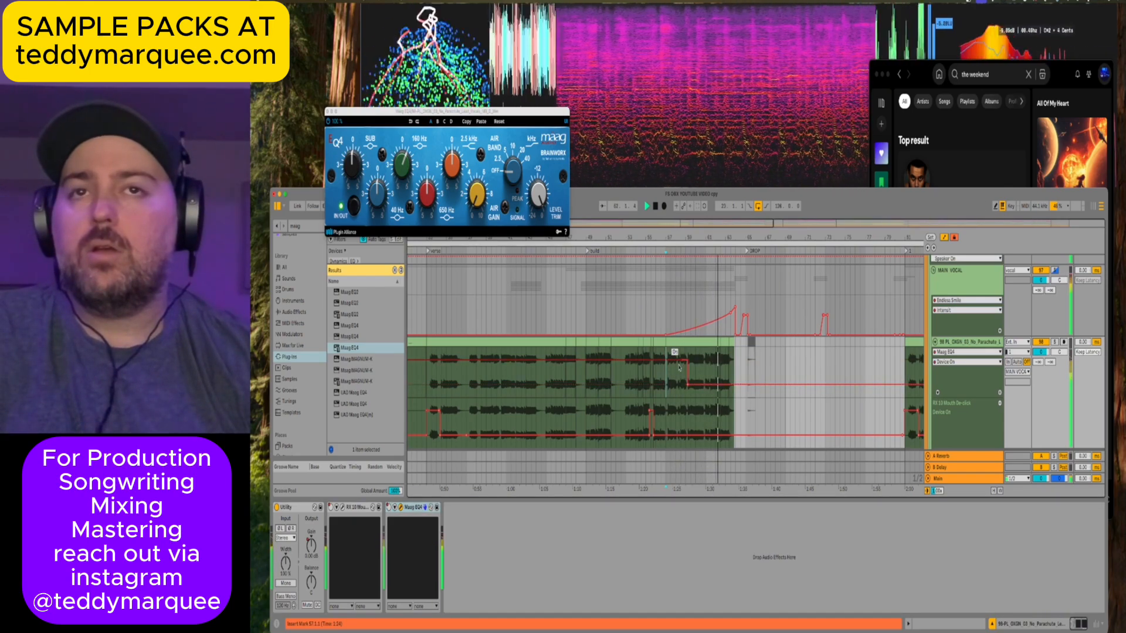
pyautogui.scroll(2, 631, 341)
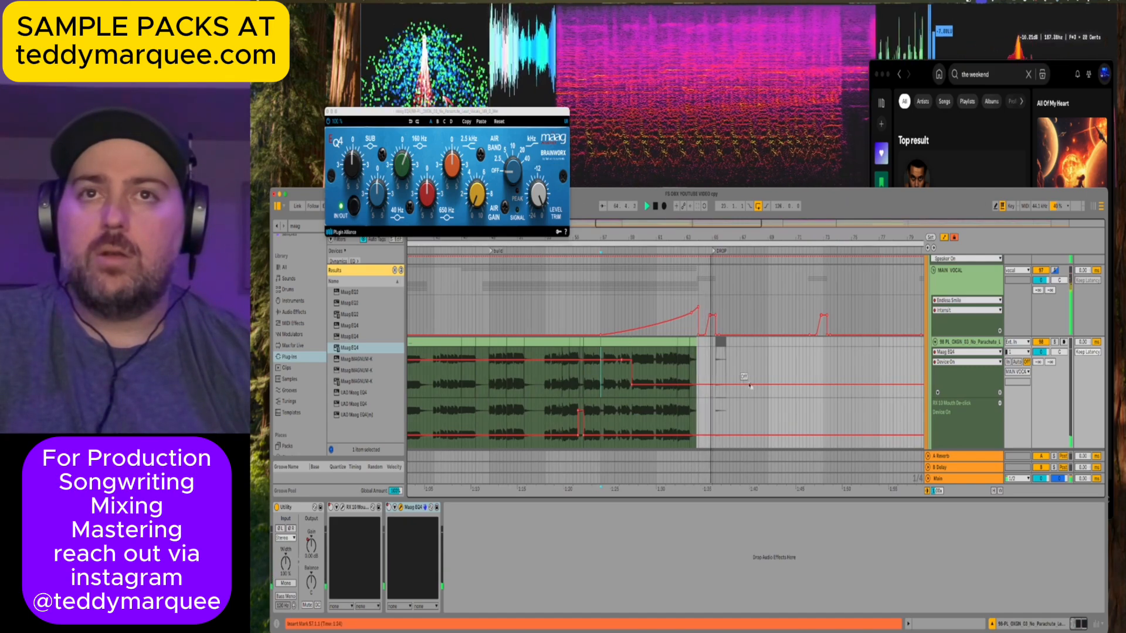
pyautogui.hscroll(5, 743, 380)
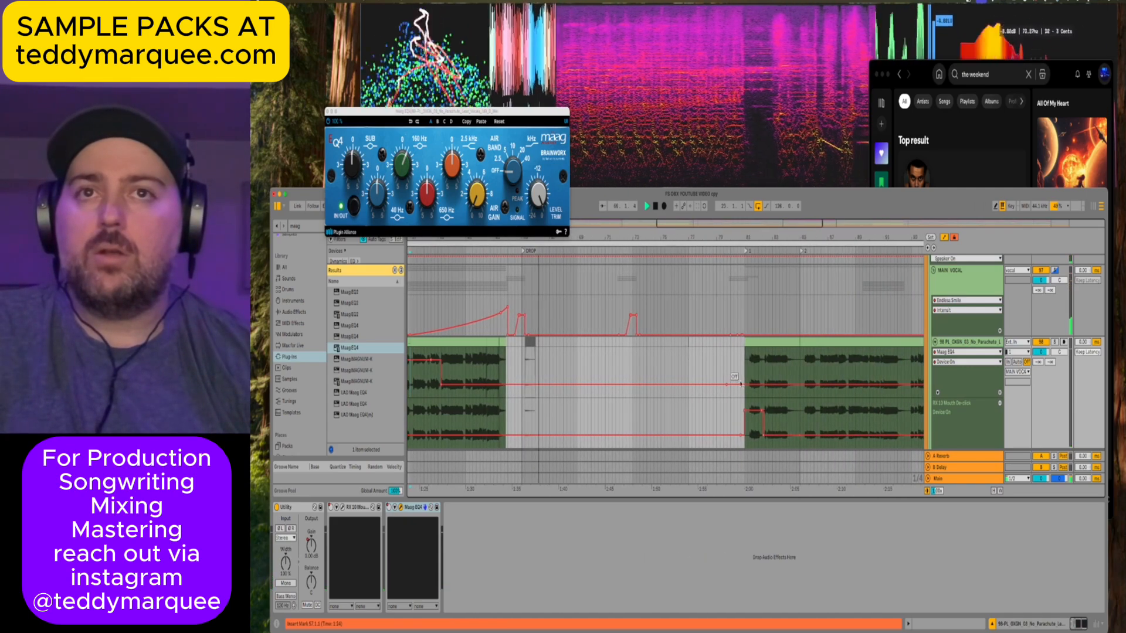
# Automate the Maag EQ4 to switch back on about one bar before the vocal re-enters at bar 81, and audition the switch-off.
pyautogui.moveTo(727, 384); pyautogui.dragTo(725, 360)
pyautogui.hscroll(-2, 715, 369)
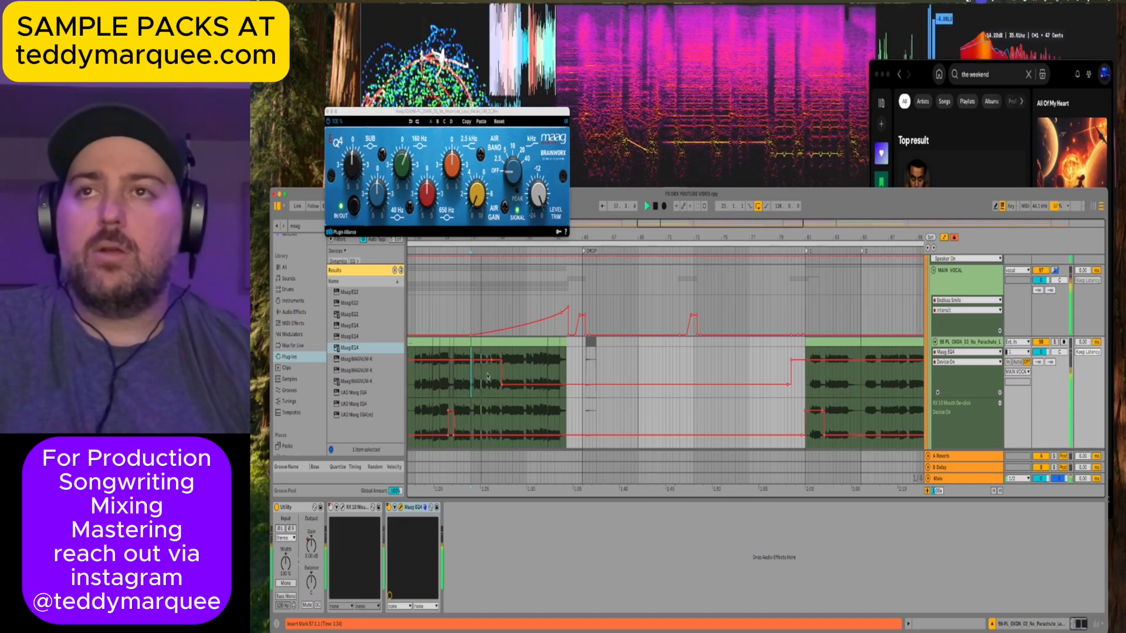
pyautogui.moveTo(482, 359)
pyautogui.mouseDown()
pyautogui.moveTo(493, 384)
pyautogui.moveTo(499, 359)
pyautogui.mouseUp()
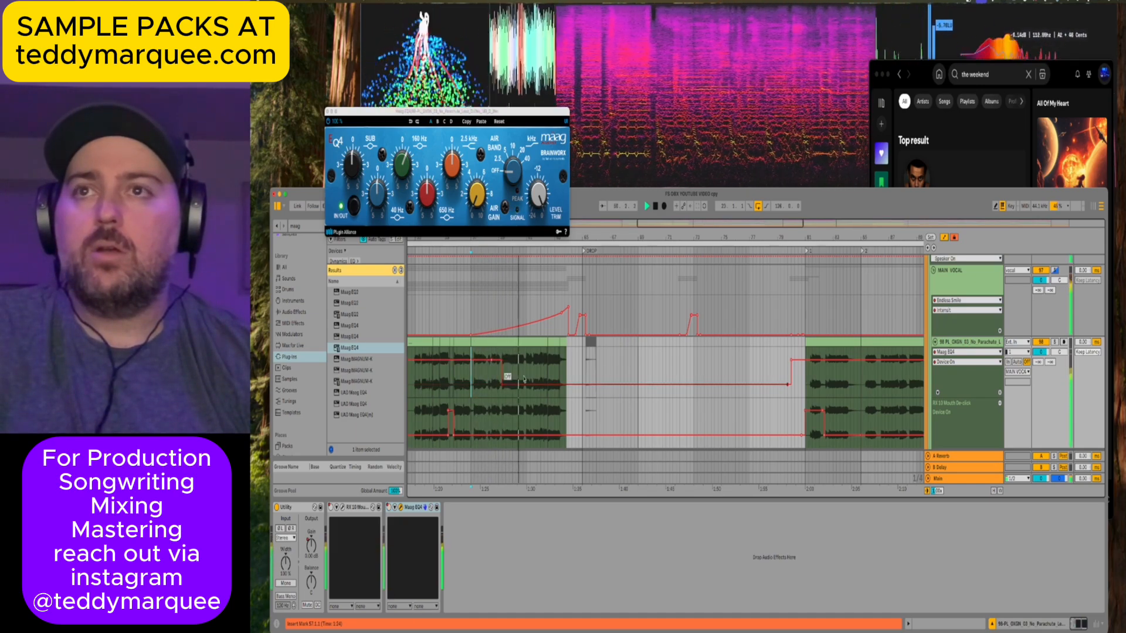
pyautogui.hscroll(4, 519, 378)
pyautogui.hscroll(-3, 519, 378)
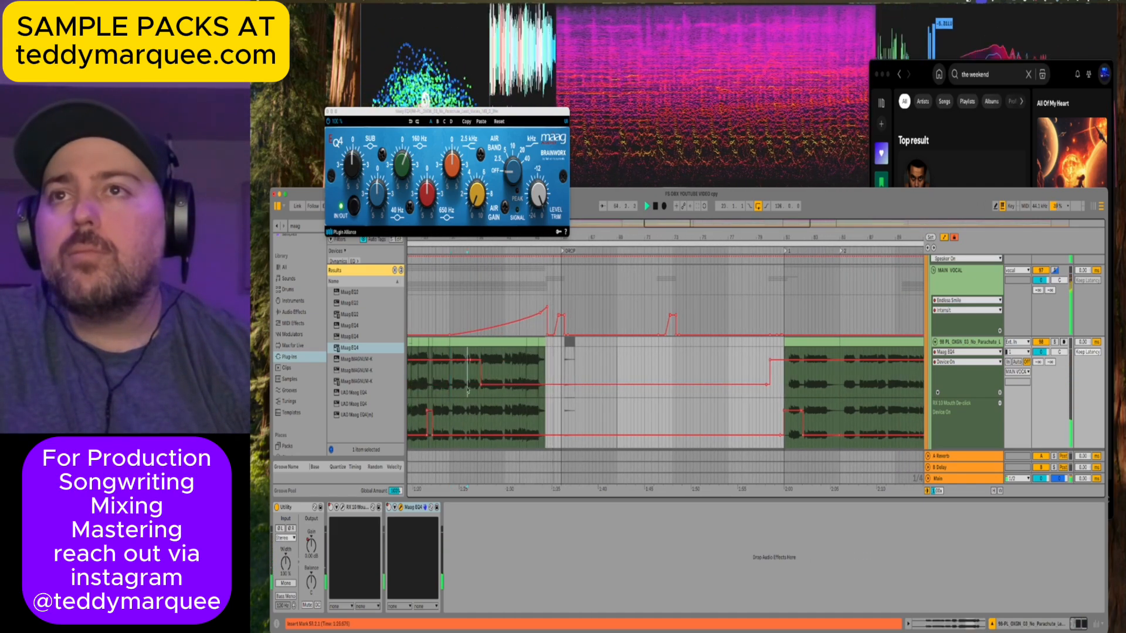
pyautogui.scroll(5, 454, 376)
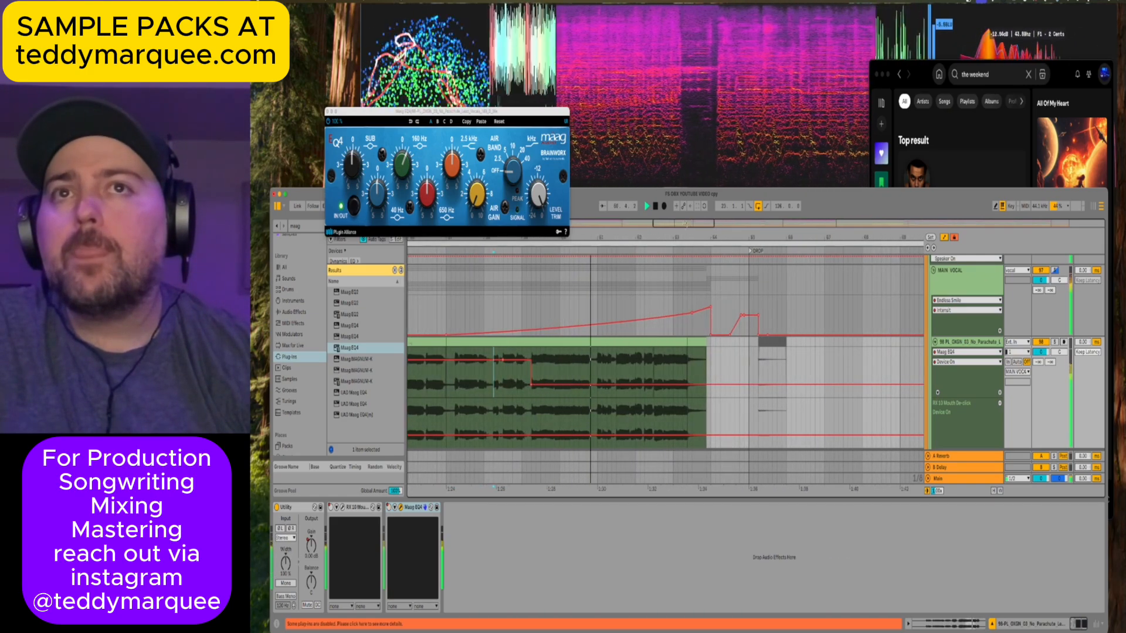
pyautogui.scroll(-5, 536, 389)
pyautogui.scroll(-4, 793, 380)
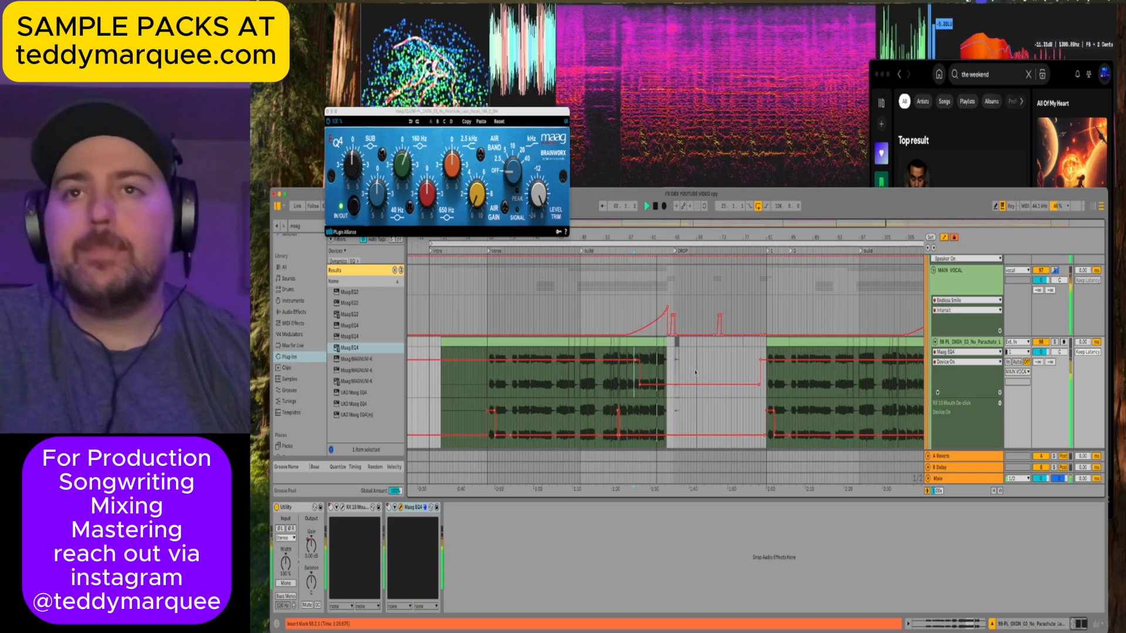
# Copy the first build's Mouth De-click on/off automation to the second build at bar 97 and audition it.
pyautogui.click(808, 380)
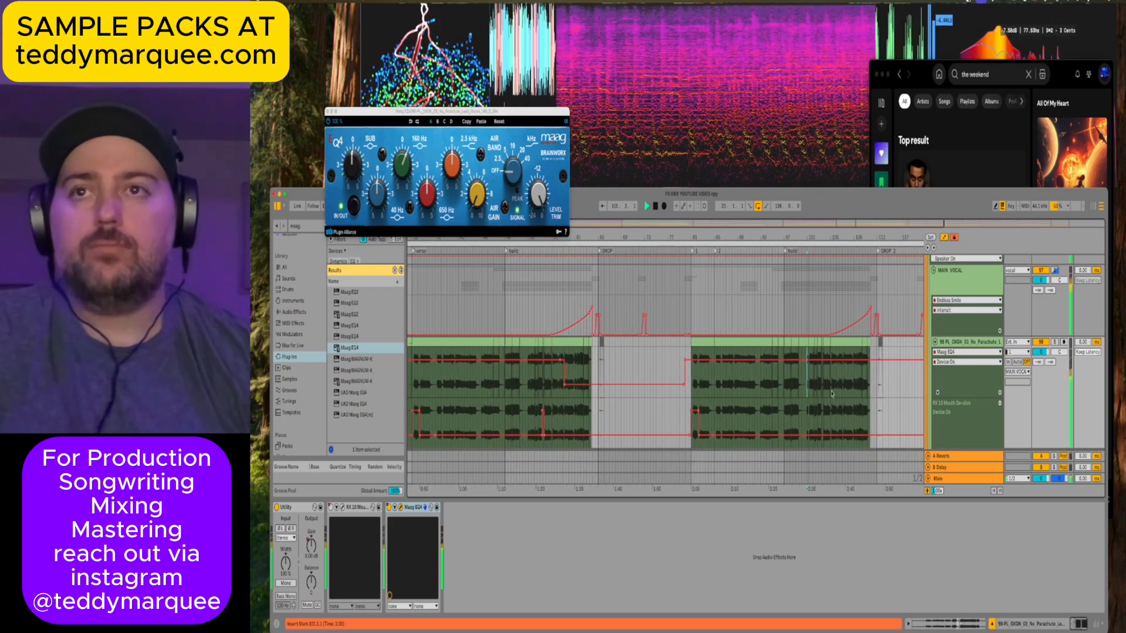
pyautogui.moveTo(504, 417); pyautogui.dragTo(595, 418)
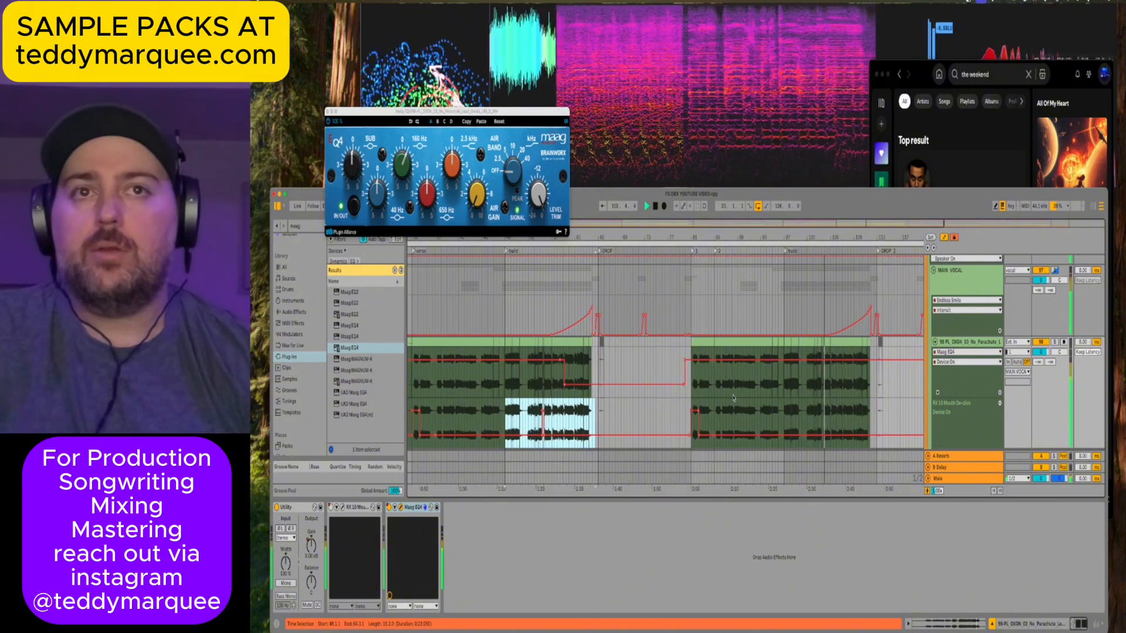
pyautogui.click(786, 424)
pyautogui.press('super+v')
pyautogui.click(808, 413)
pyautogui.press('space')
pyautogui.press('space')
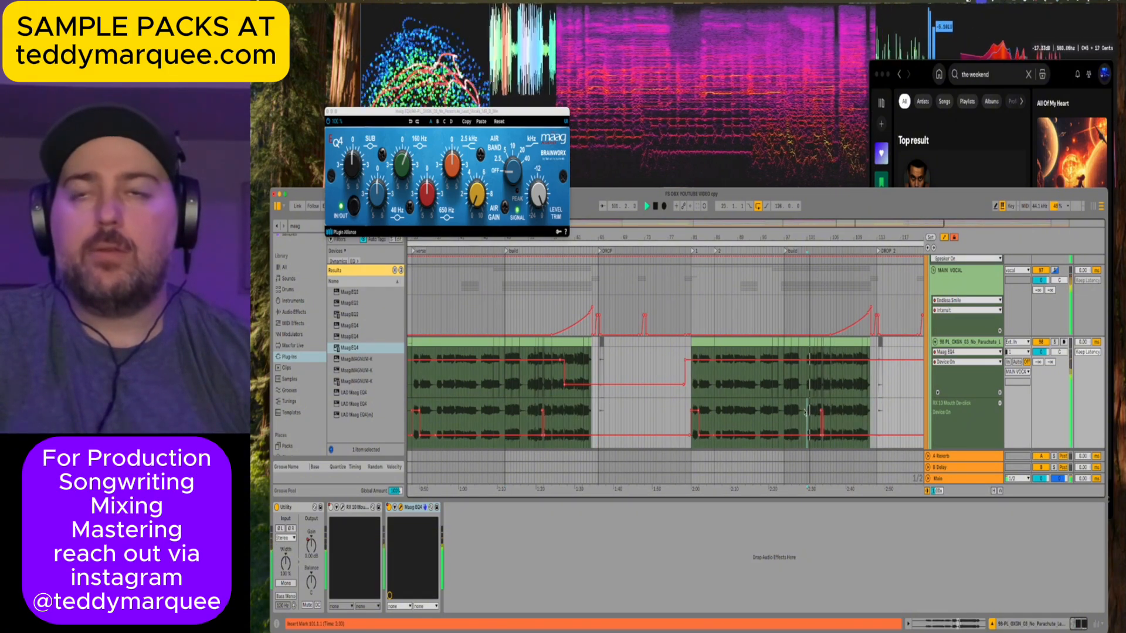
# Show the Maag EQ4's Device On automation in its own lane and copy the first build's automation to bar 97.
pyautogui.click(1000, 391)
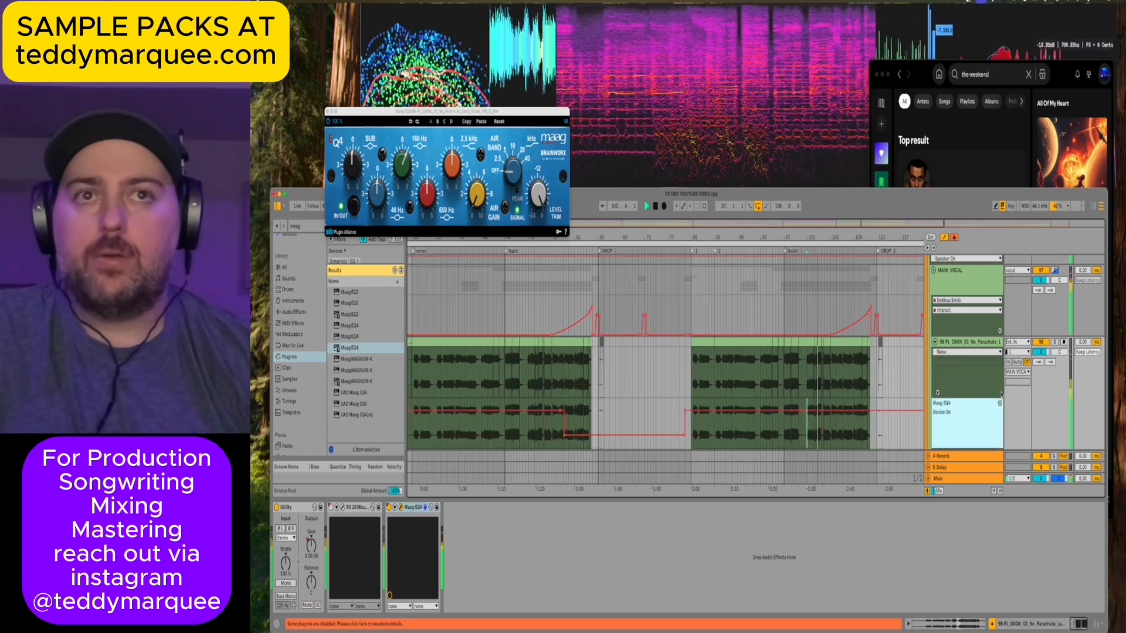
pyautogui.click(938, 392)
pyautogui.scroll(-2, 594, 358)
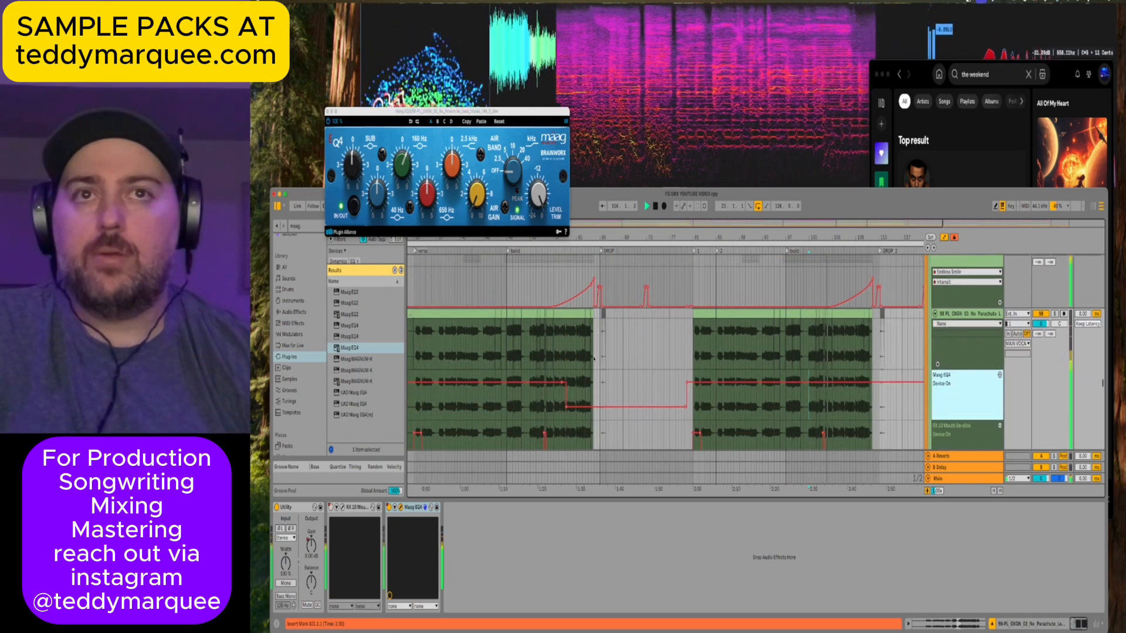
pyautogui.scroll(-2, 594, 357)
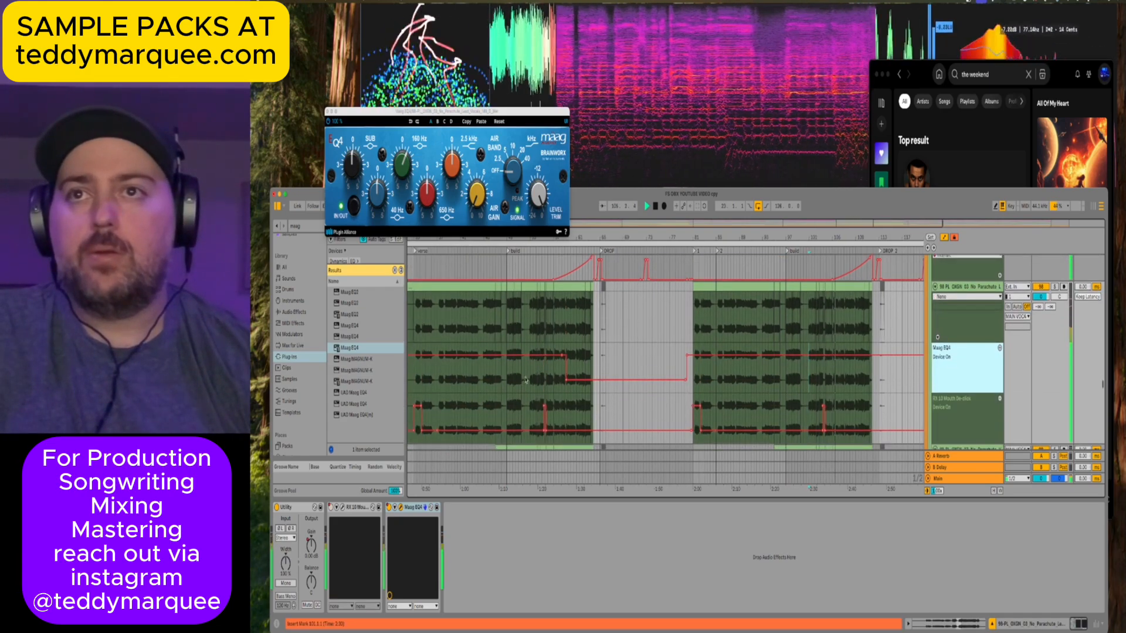
pyautogui.moveTo(509, 379); pyautogui.dragTo(599, 379)
pyautogui.press('super+c')
pyautogui.click(784, 375)
pyautogui.press('super+v')
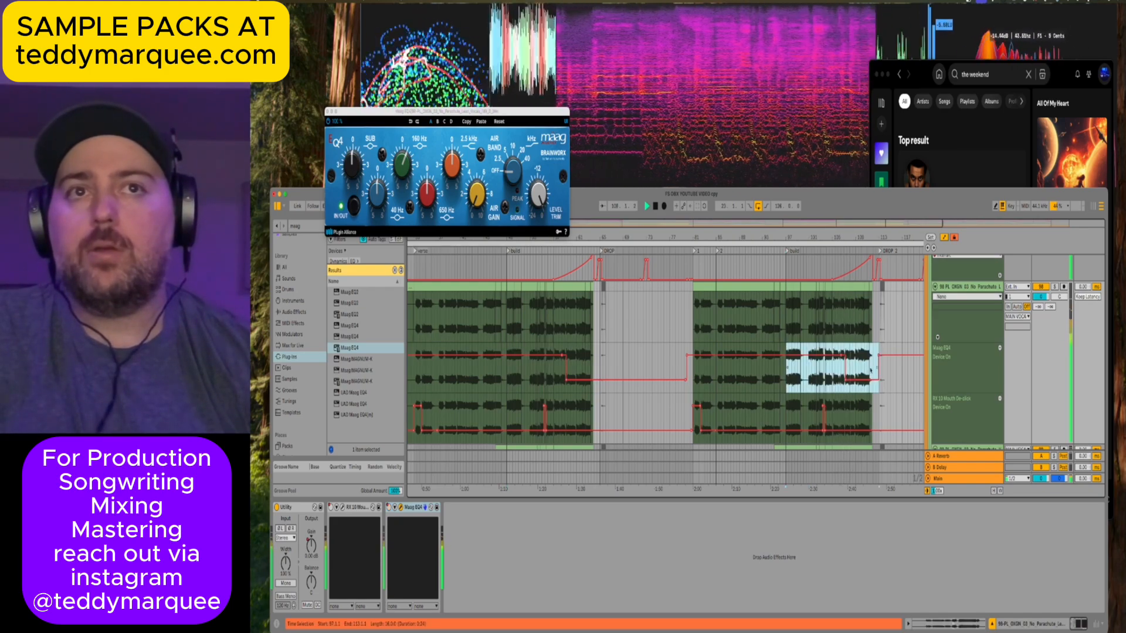
# Audition the second build and move the Maag EQ4's switch-off point later, closer to the second drop.
pyautogui.click(843, 372)
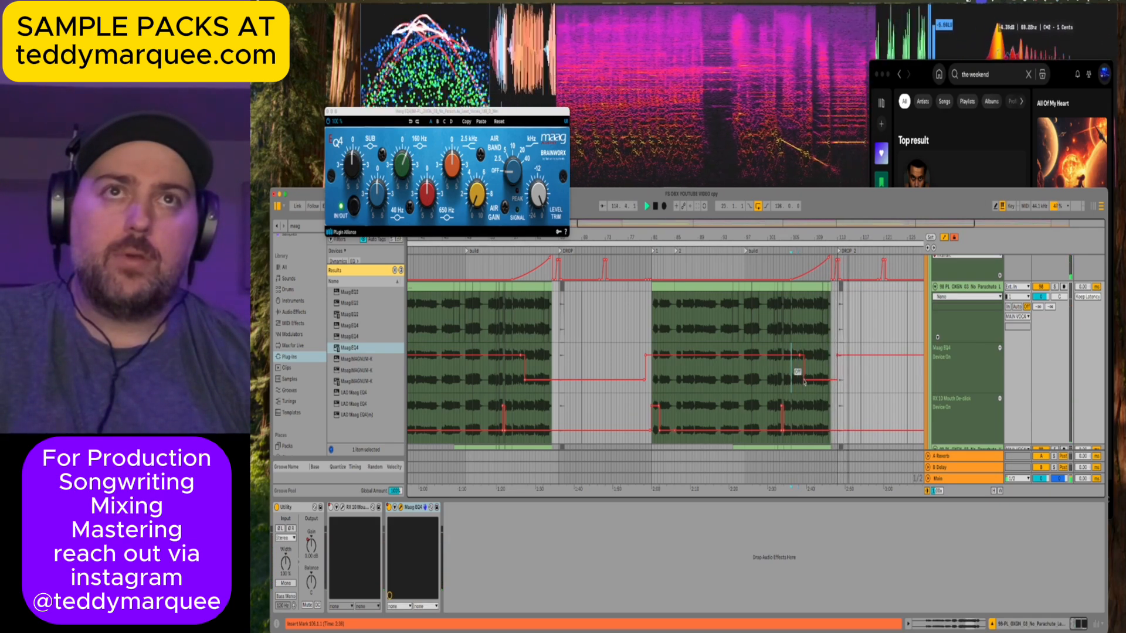
pyautogui.moveTo(804, 382); pyautogui.dragTo(815, 381)
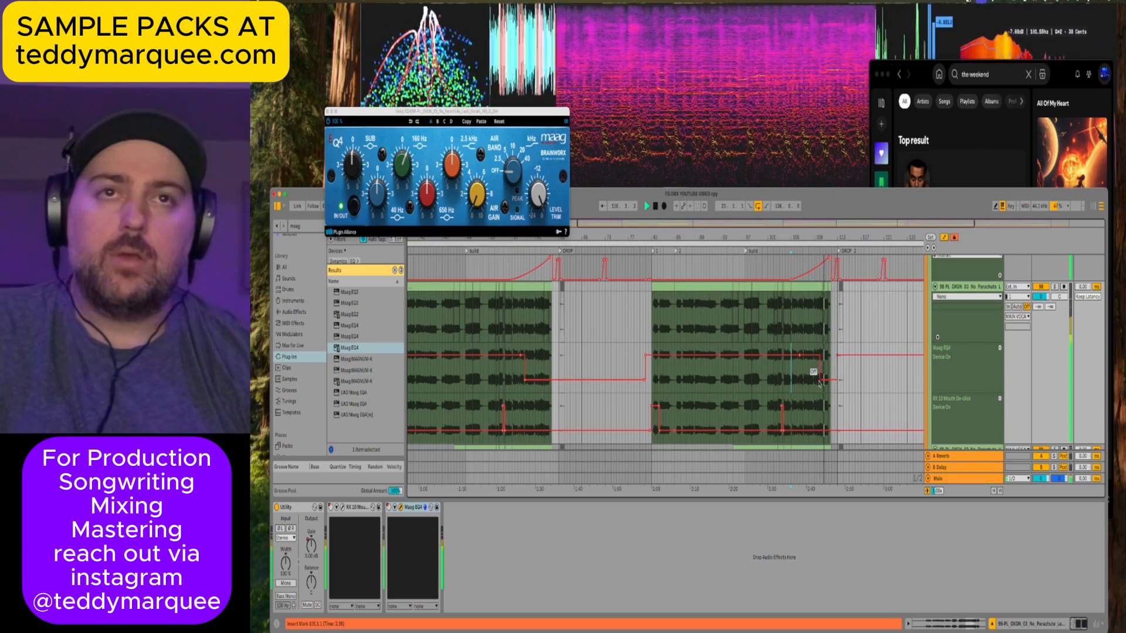
pyautogui.moveTo(960, 221); pyautogui.dragTo(845, 334)
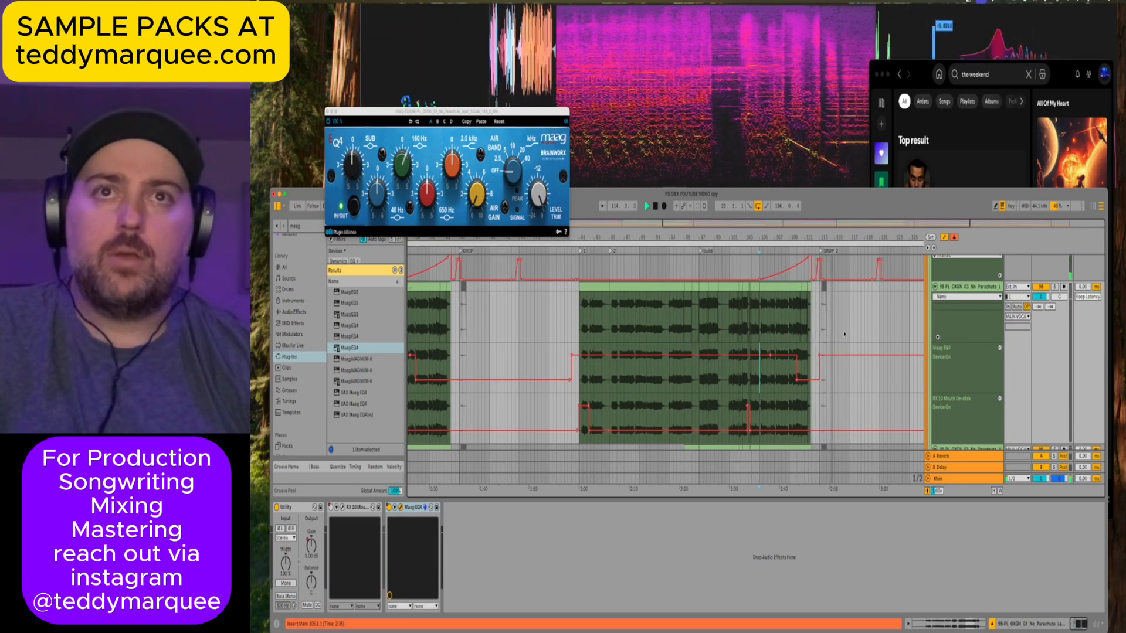
pyautogui.press('-')
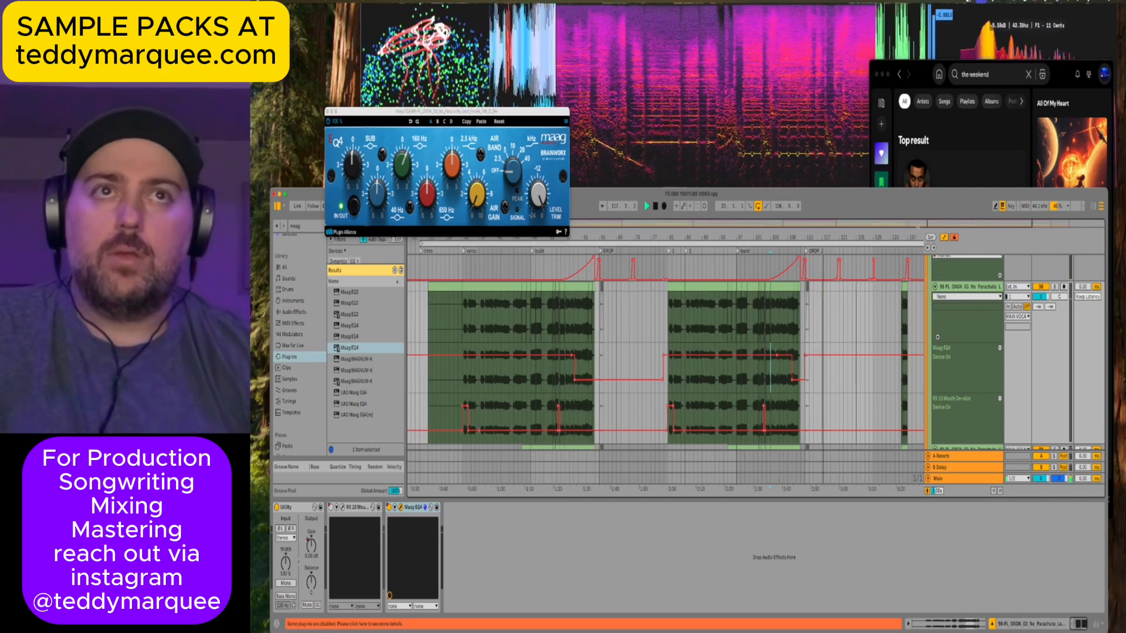
pyautogui.press('+')
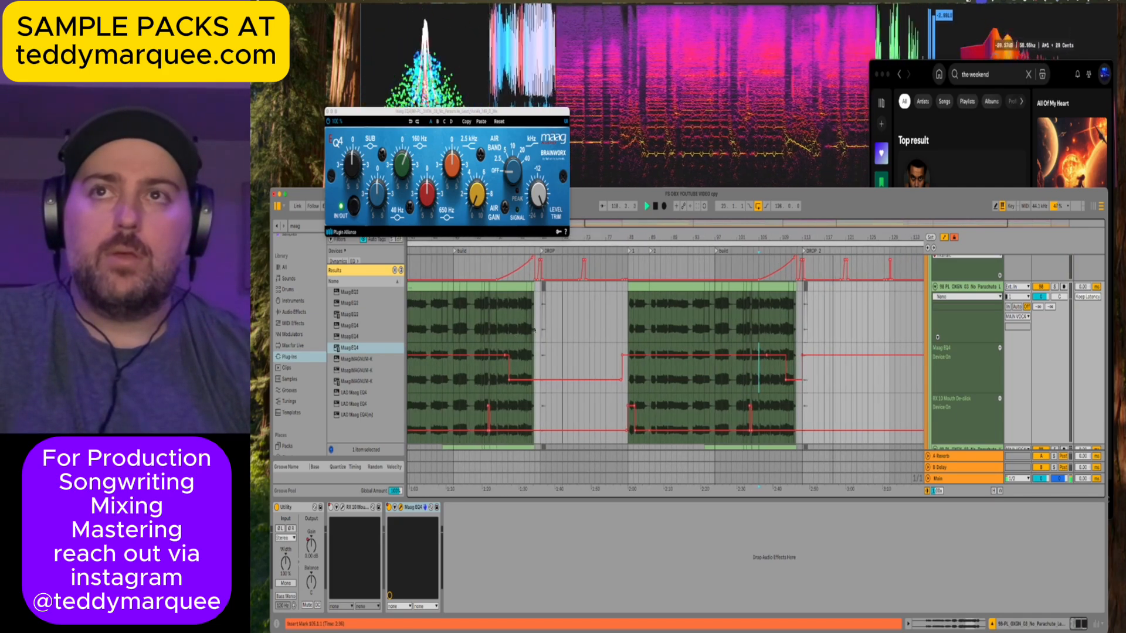
# Audition the vocal transitions into the first and second drops and close the Maag EQ4 window.
pyautogui.click(535, 329)
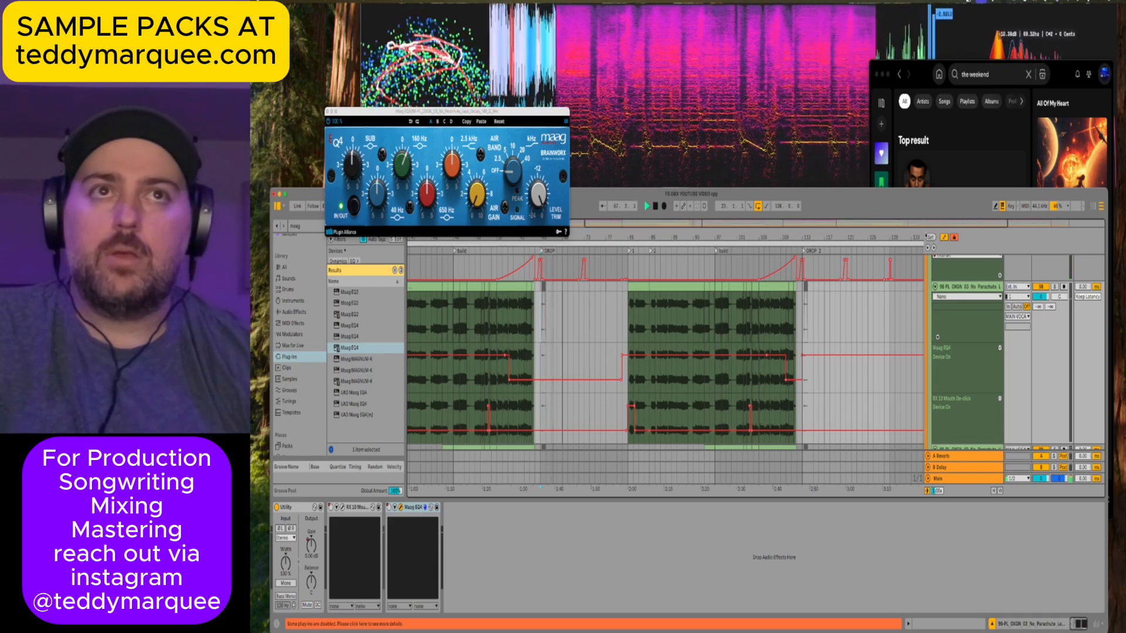
pyautogui.scroll(-2, 804, 316)
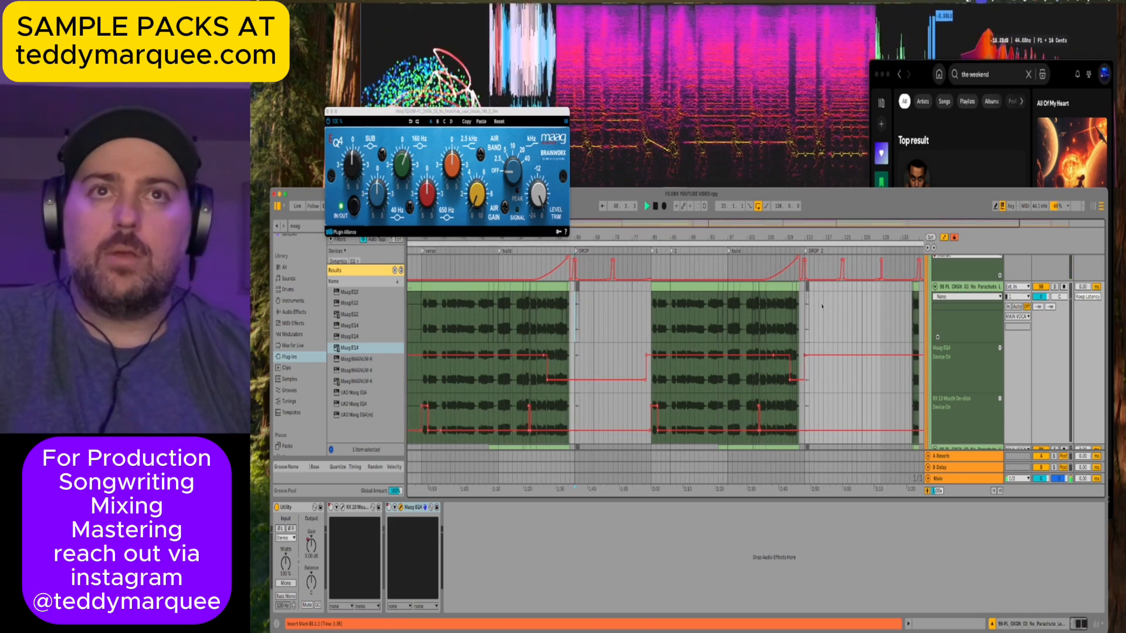
pyautogui.click(804, 315)
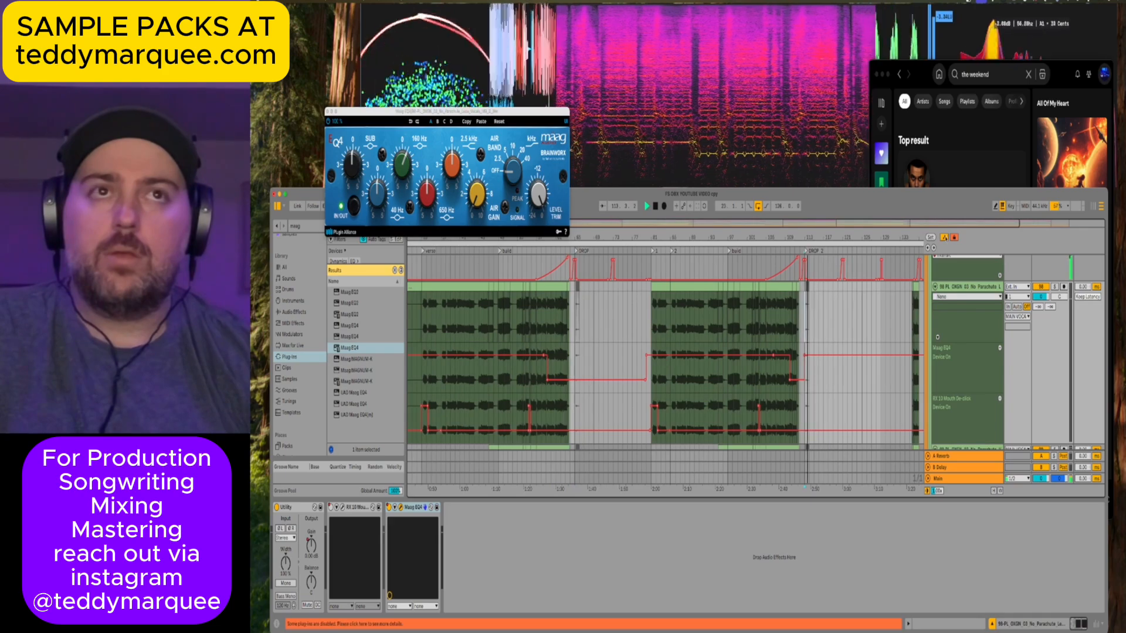
pyautogui.scroll(3, 947, 224)
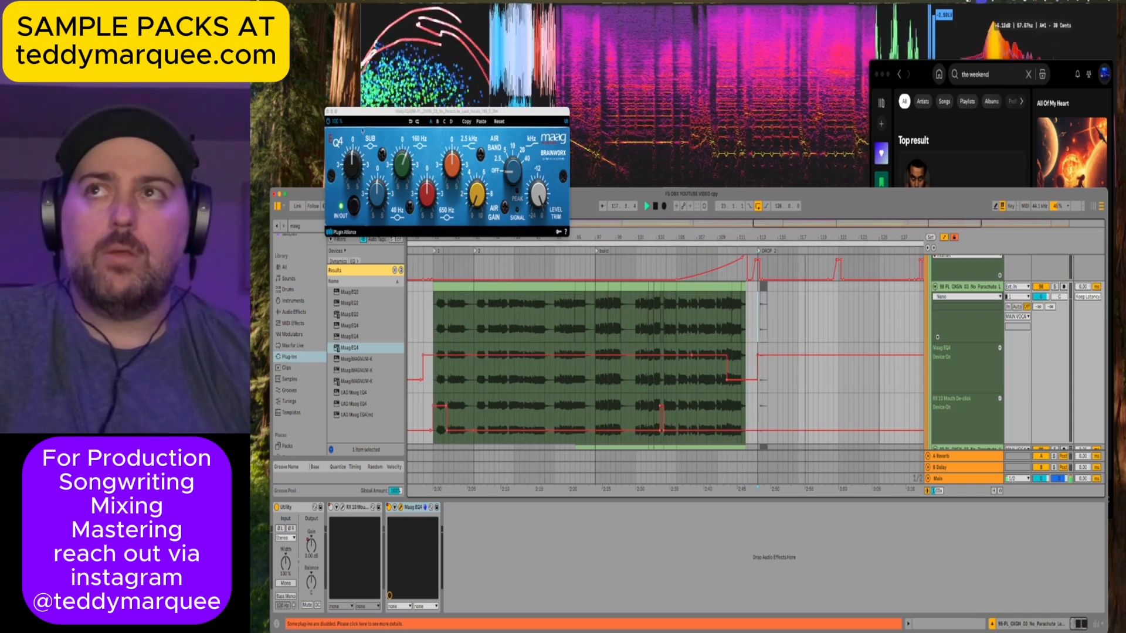
pyautogui.click(328, 111)
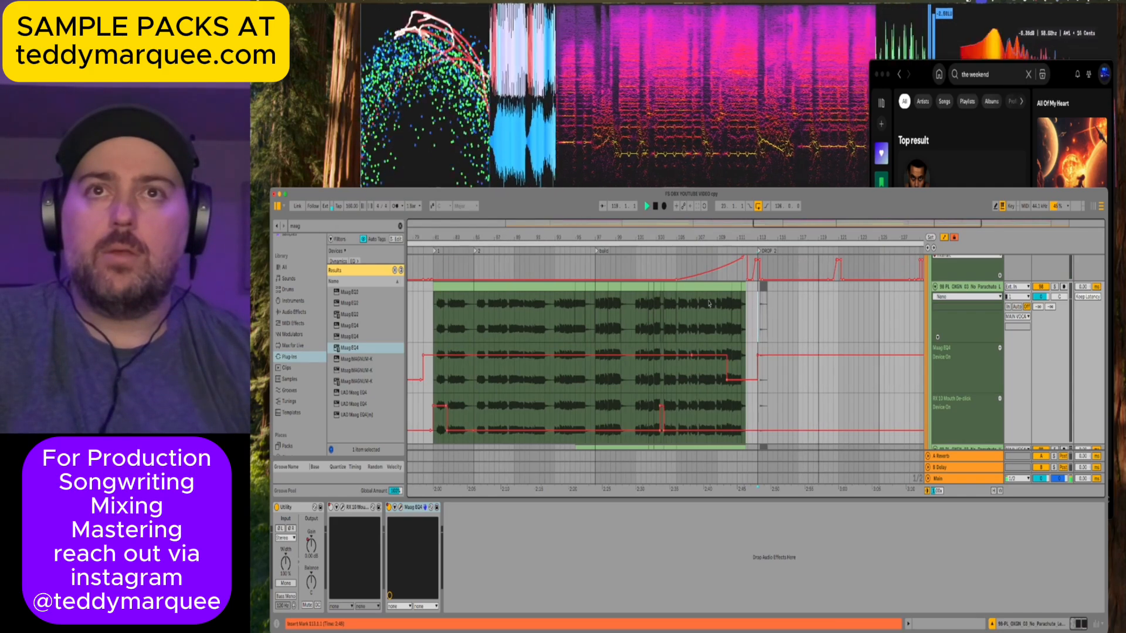
pyautogui.press('space')
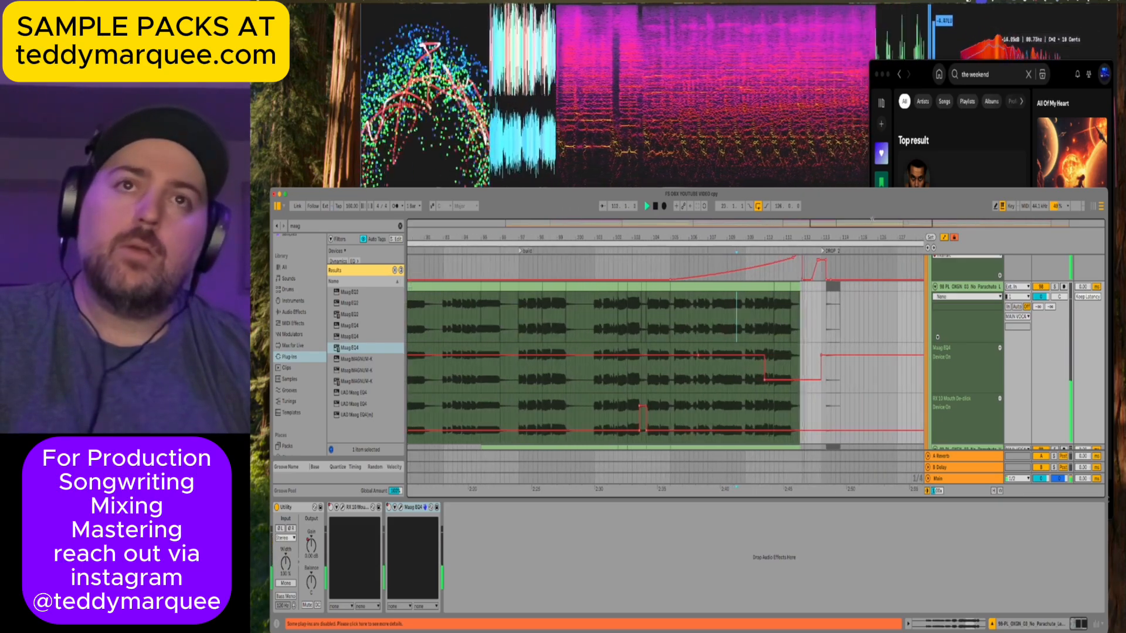
# Play into the second drop and bring up the MAIN_VOX group's effect chain.
pyautogui.scroll(-10, 797, 346)
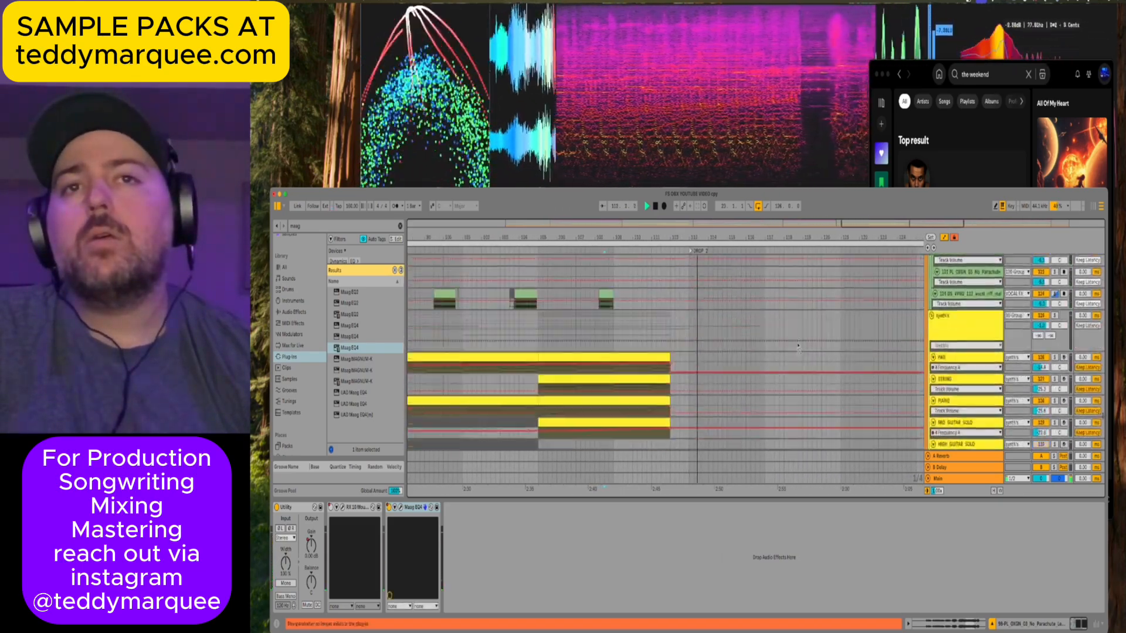
pyautogui.scroll(10, 798, 345)
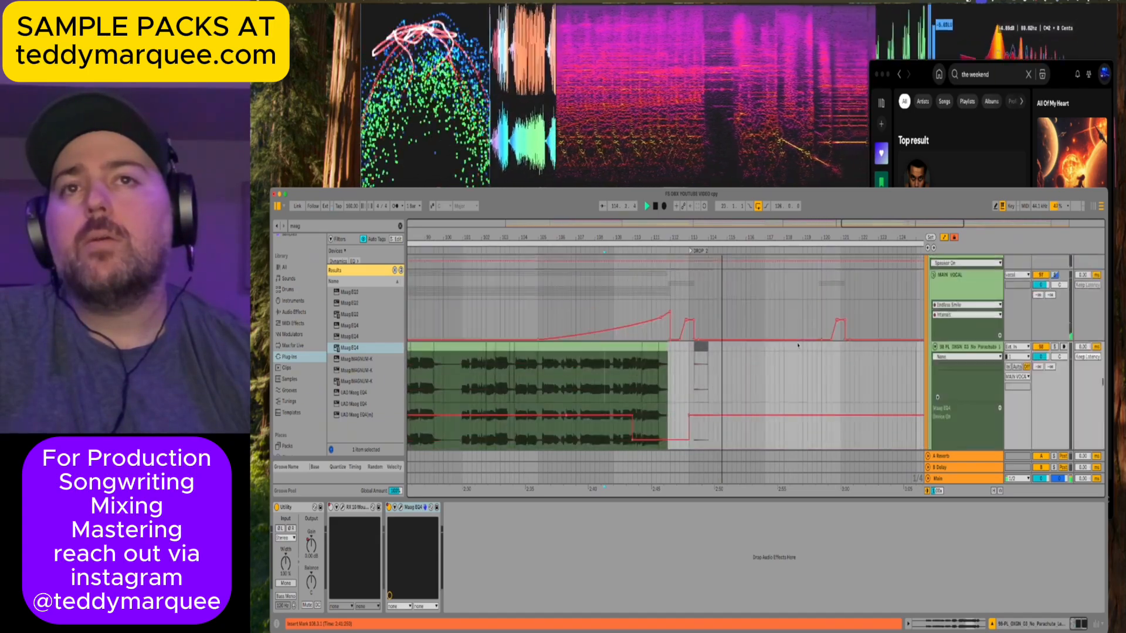
pyautogui.scroll(5, 798, 346)
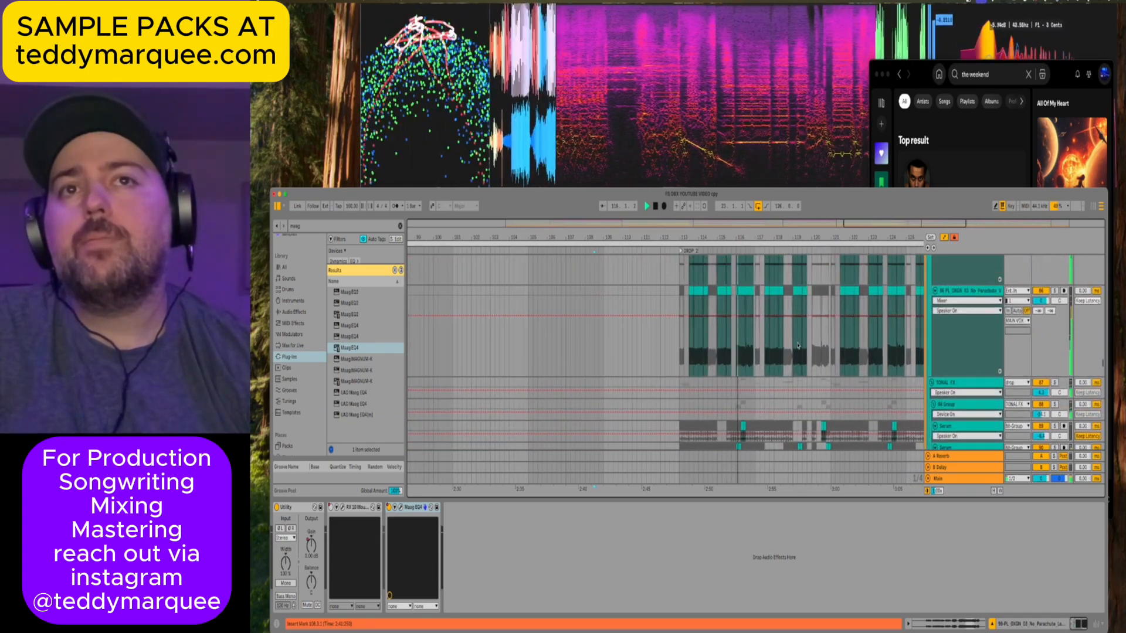
pyautogui.scroll(3, 798, 343)
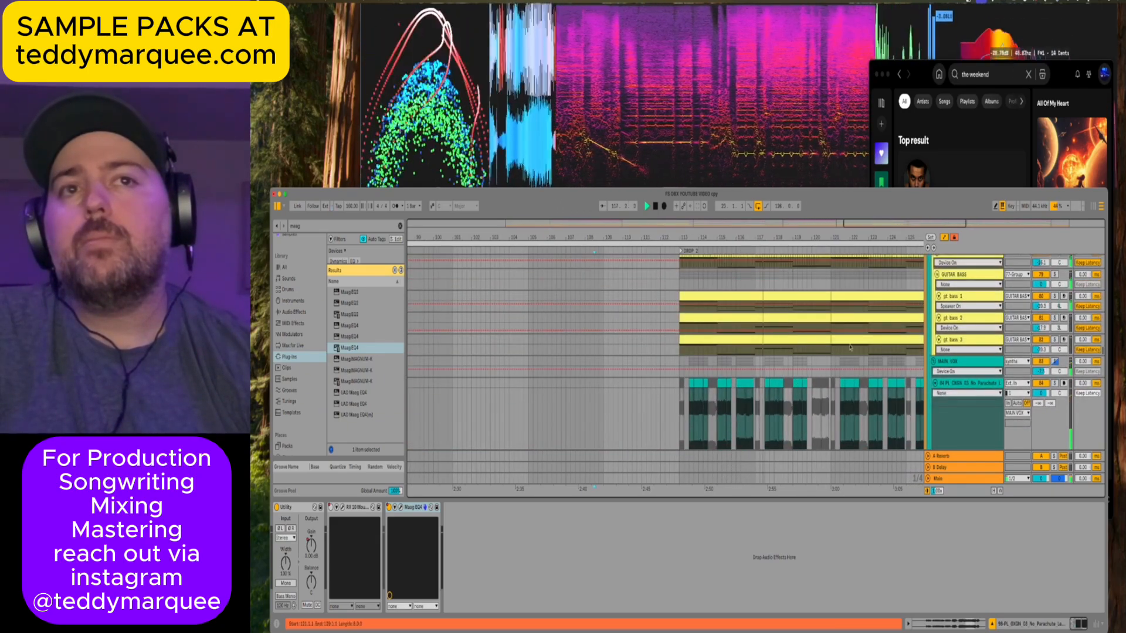
pyautogui.click(955, 361)
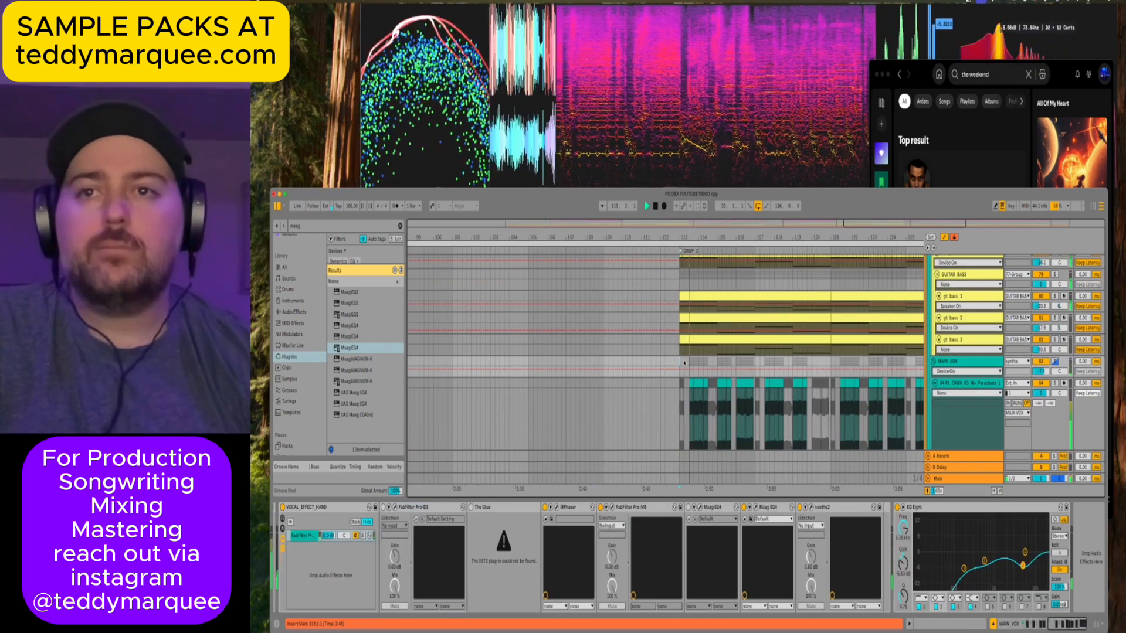
pyautogui.scroll(-2, 710, 345)
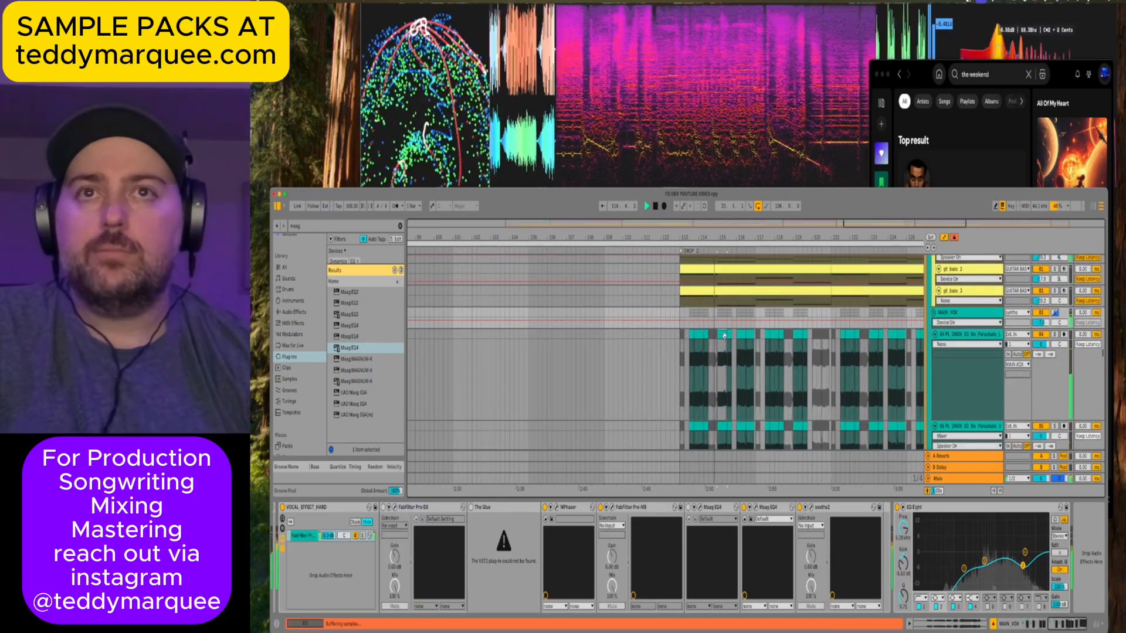
# Audition the vocal chops shortly after the start of the second drop and select their track inside the MAIN_VOX group.
pyautogui.click(724, 336)
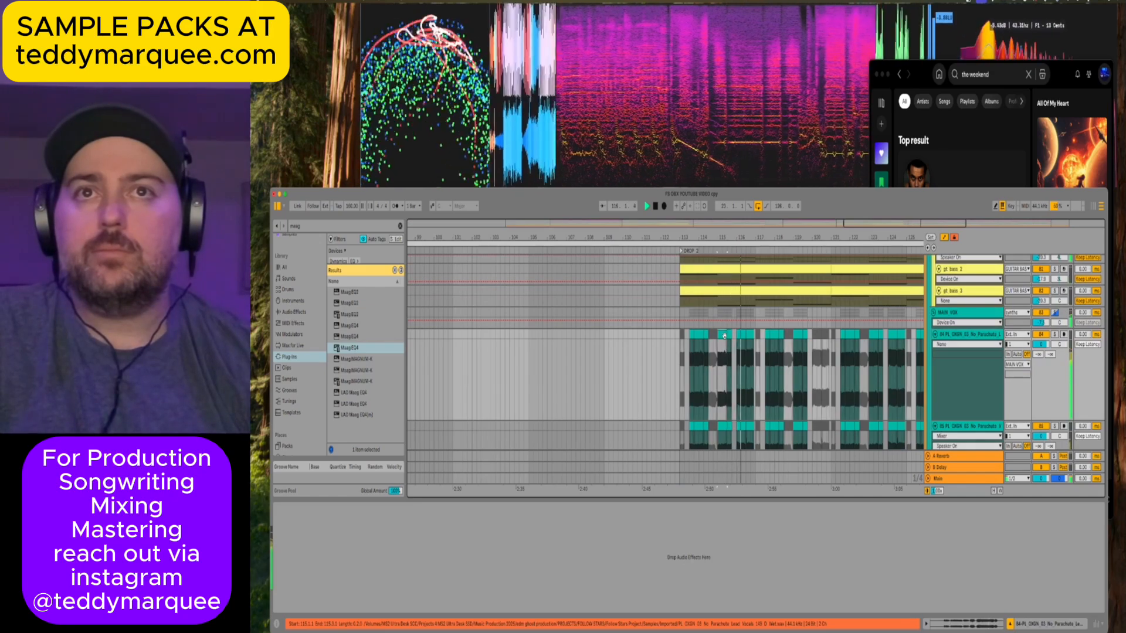
pyautogui.press('space')
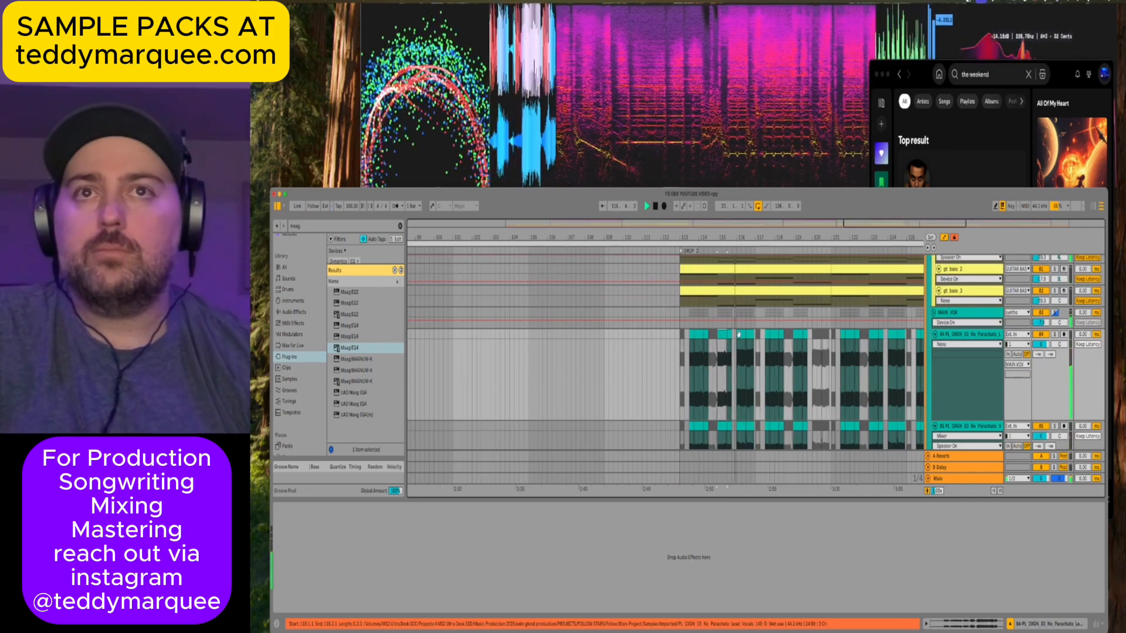
pyautogui.click(738, 335)
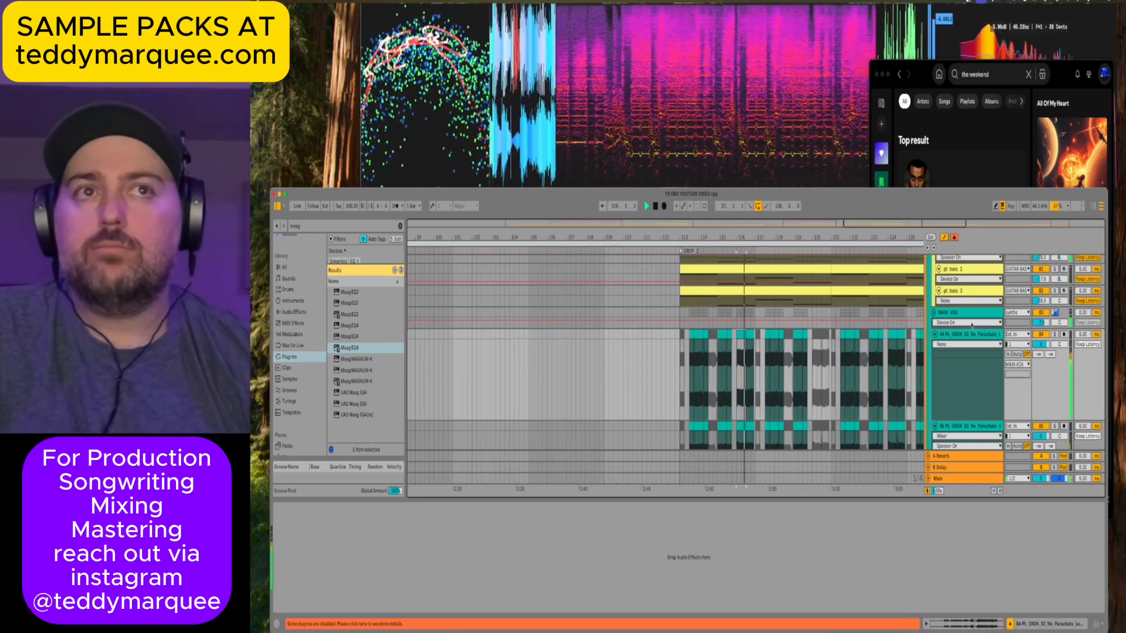
pyautogui.click(971, 324)
pyautogui.click(956, 335)
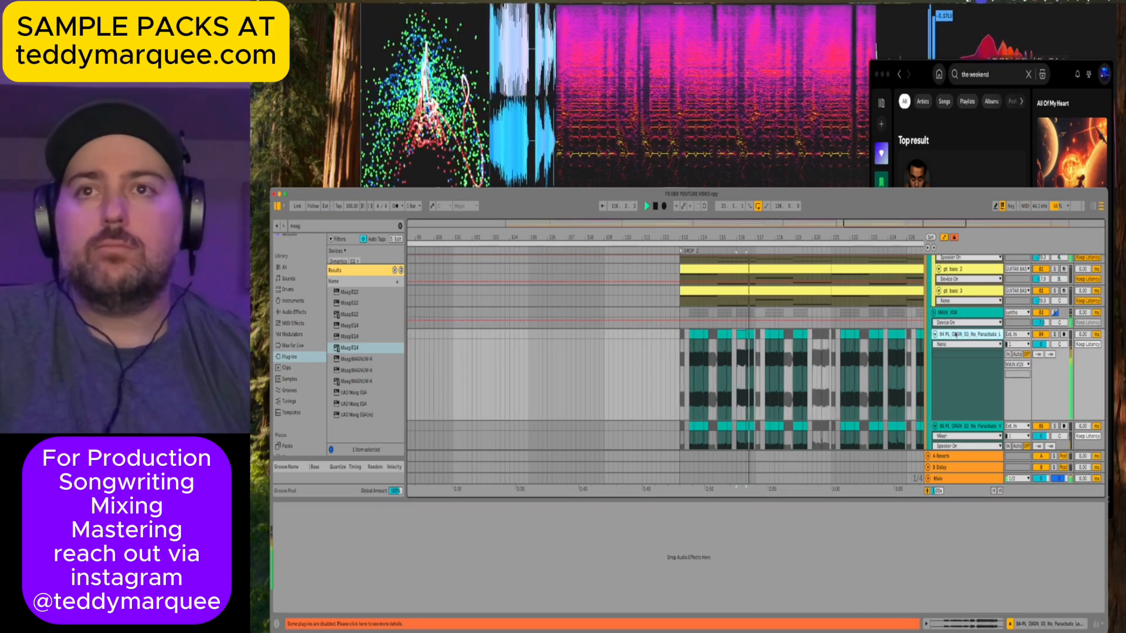
# Stop playback and show the Utility Gain automation of the MAIN_VOX group at the start of the second drop.
pyautogui.scroll(-2, 953, 365)
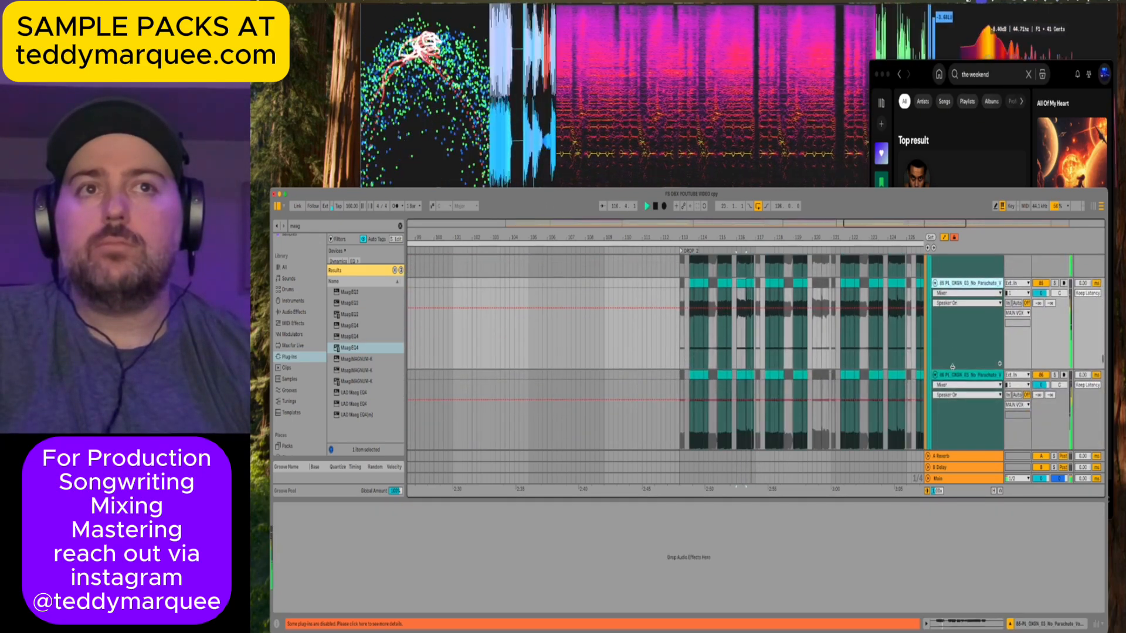
pyautogui.scroll(-3, 953, 373)
pyautogui.scroll(5, 953, 373)
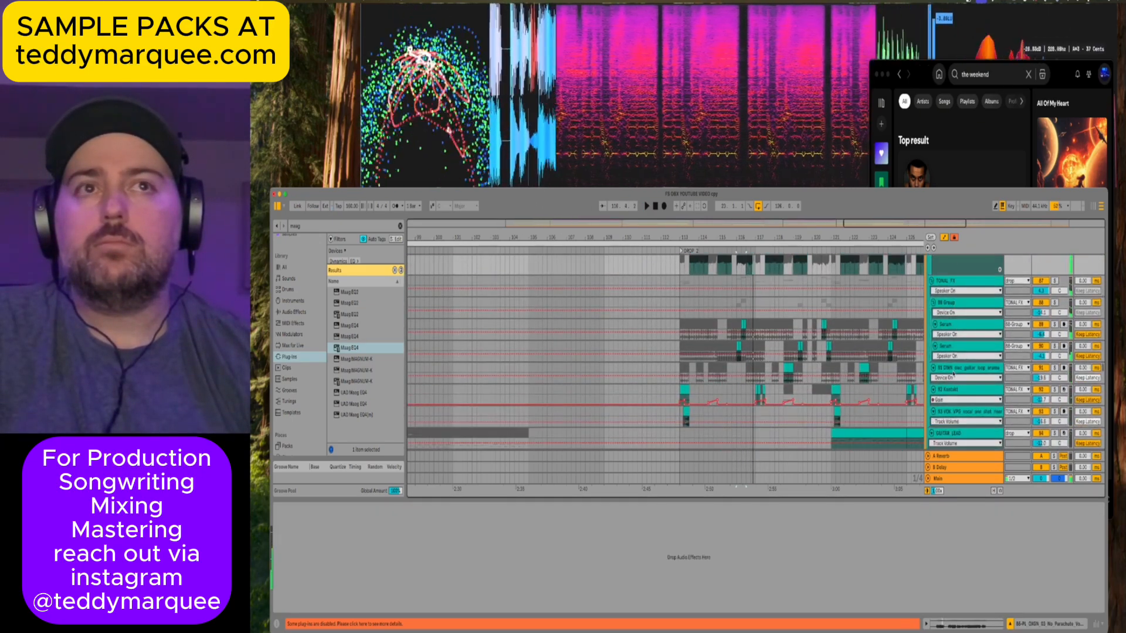
pyautogui.scroll(2, 953, 373)
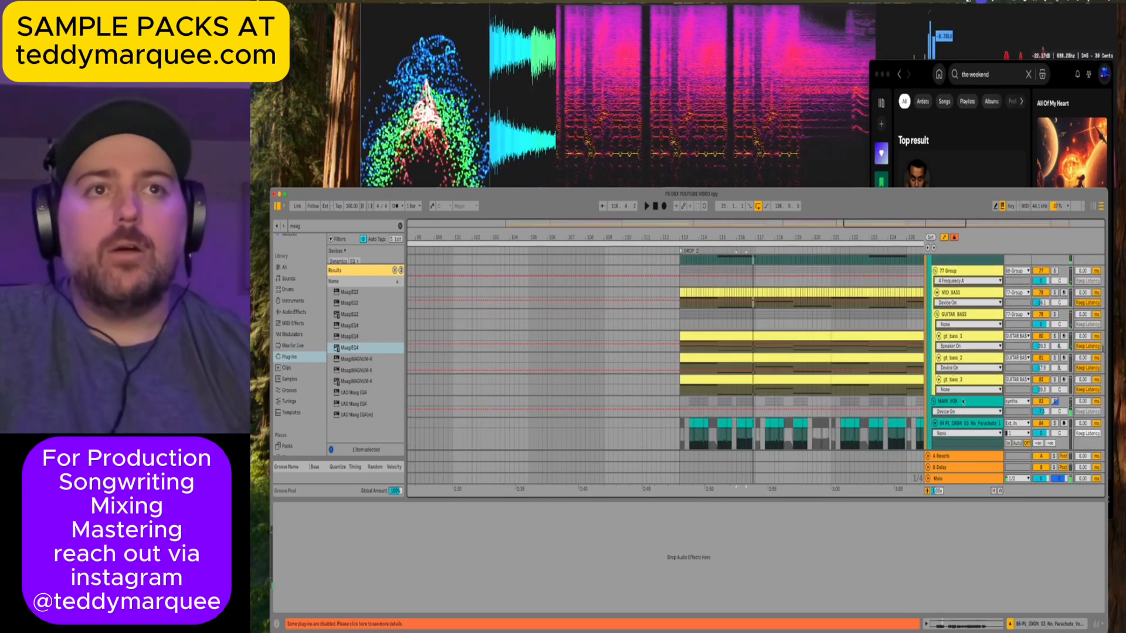
pyautogui.click(963, 401)
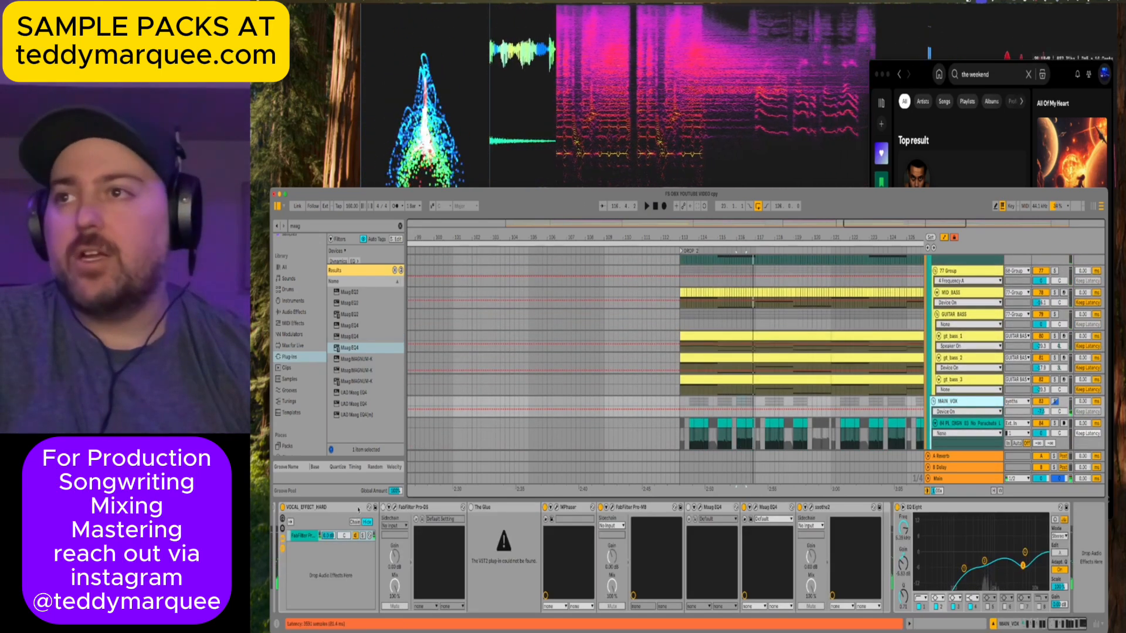
pyautogui.hscroll(-10, 359, 509)
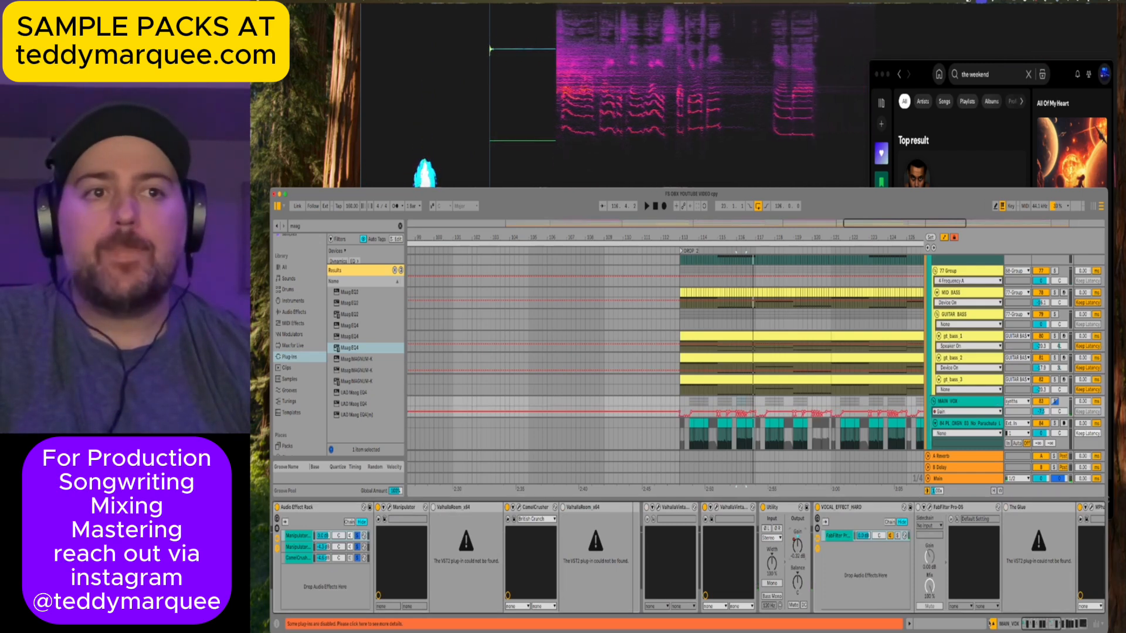
pyautogui.hotkey('ctrl', 'alt', 'l')
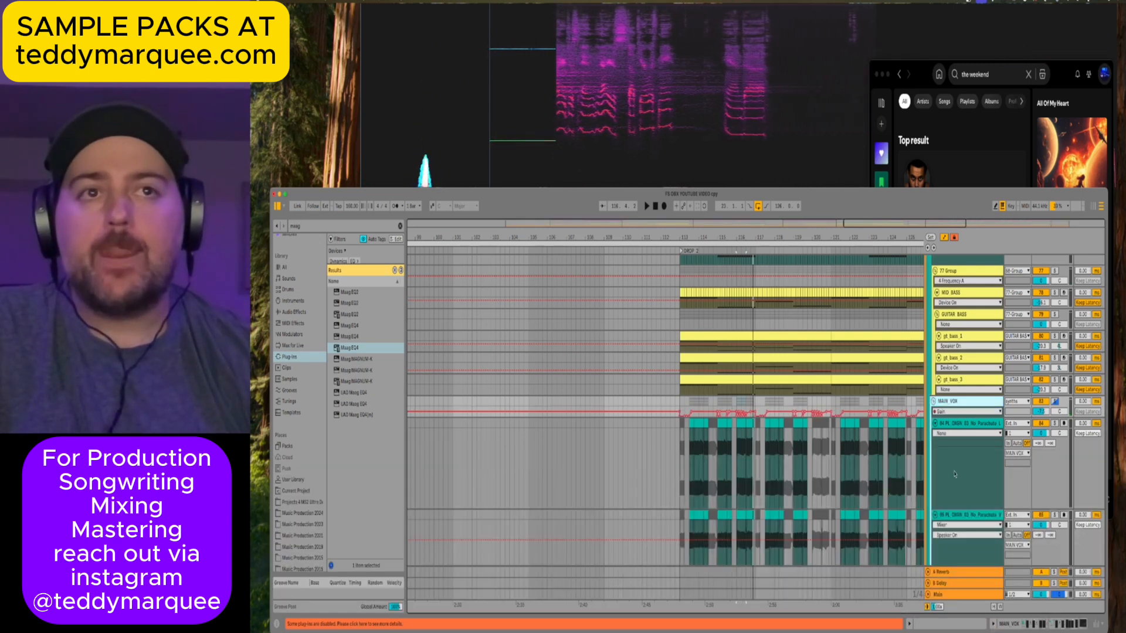
pyautogui.click(955, 418)
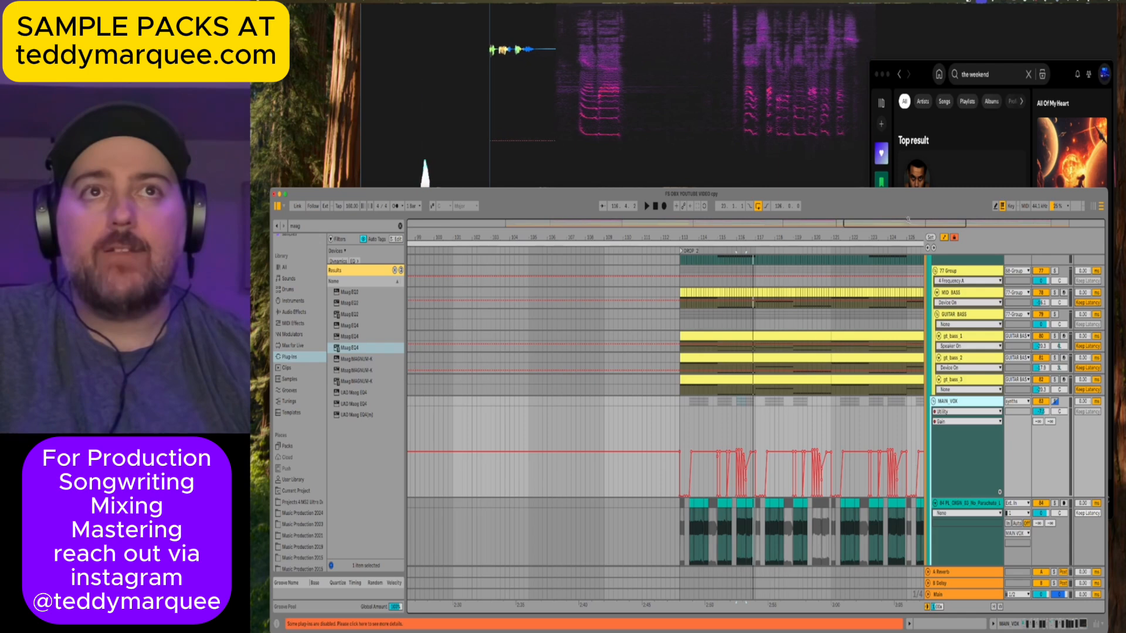
pyautogui.scroll(5, 845, 358)
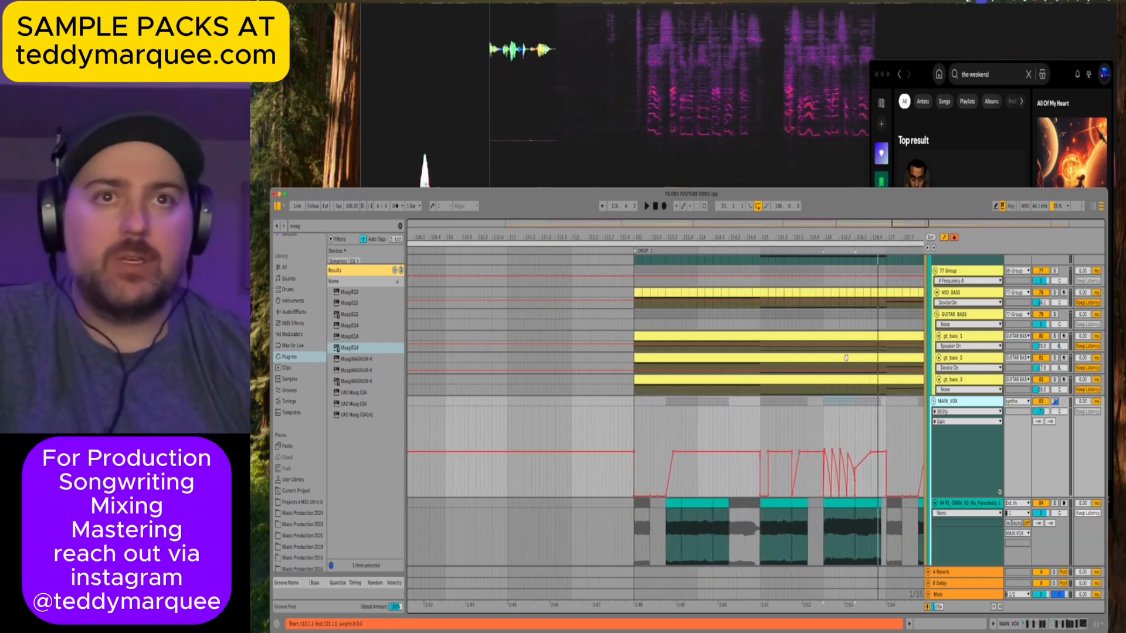
# Audition the second drop from just before bar 113 while following the MAIN_VOX Utility Gain automation.
pyautogui.click(833, 369)
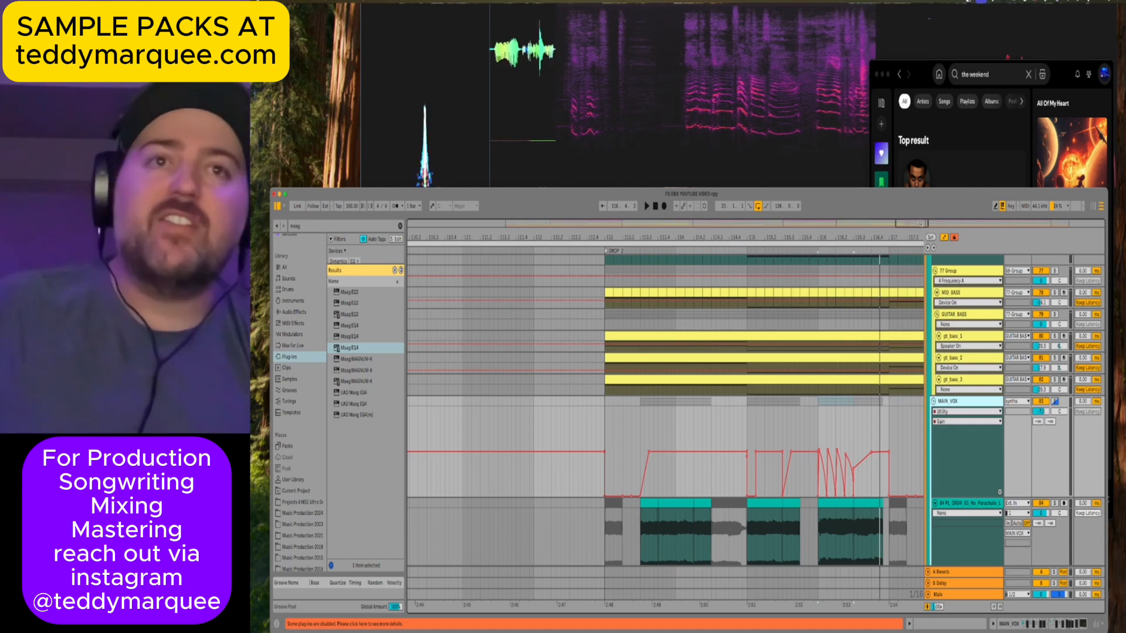
pyautogui.click(755, 409)
pyautogui.press('space')
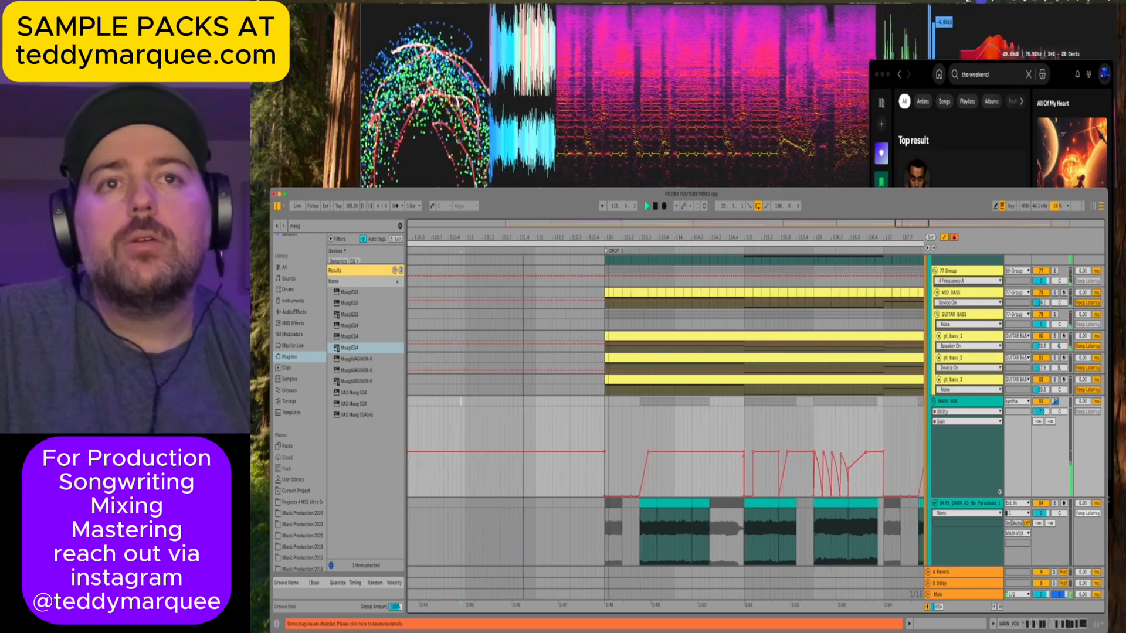
pyautogui.press('-')
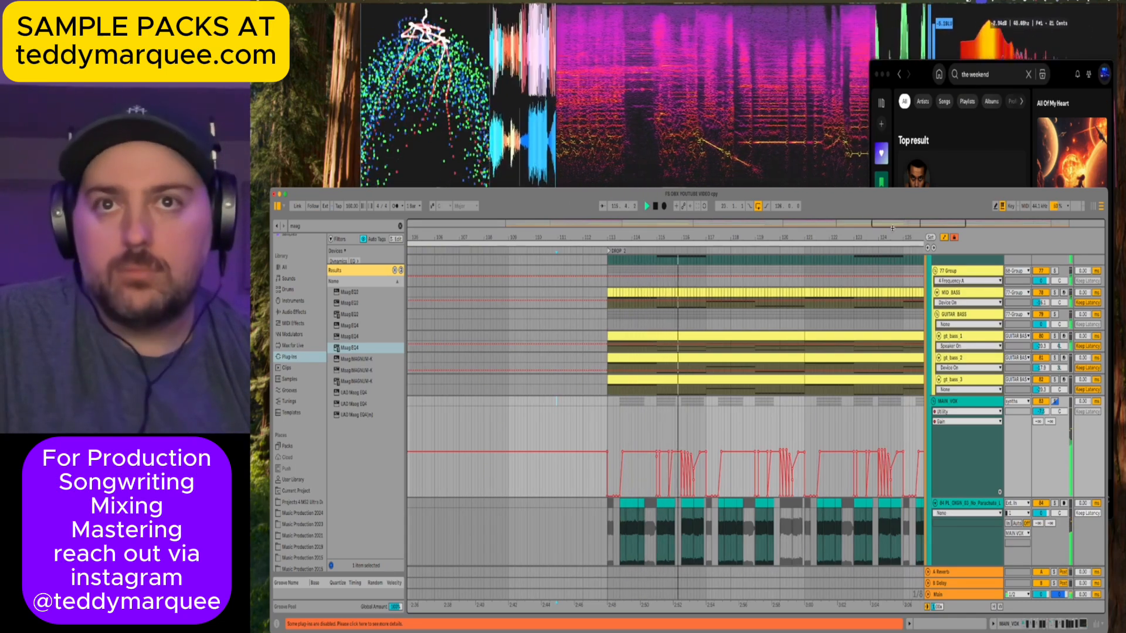
pyautogui.press('-')
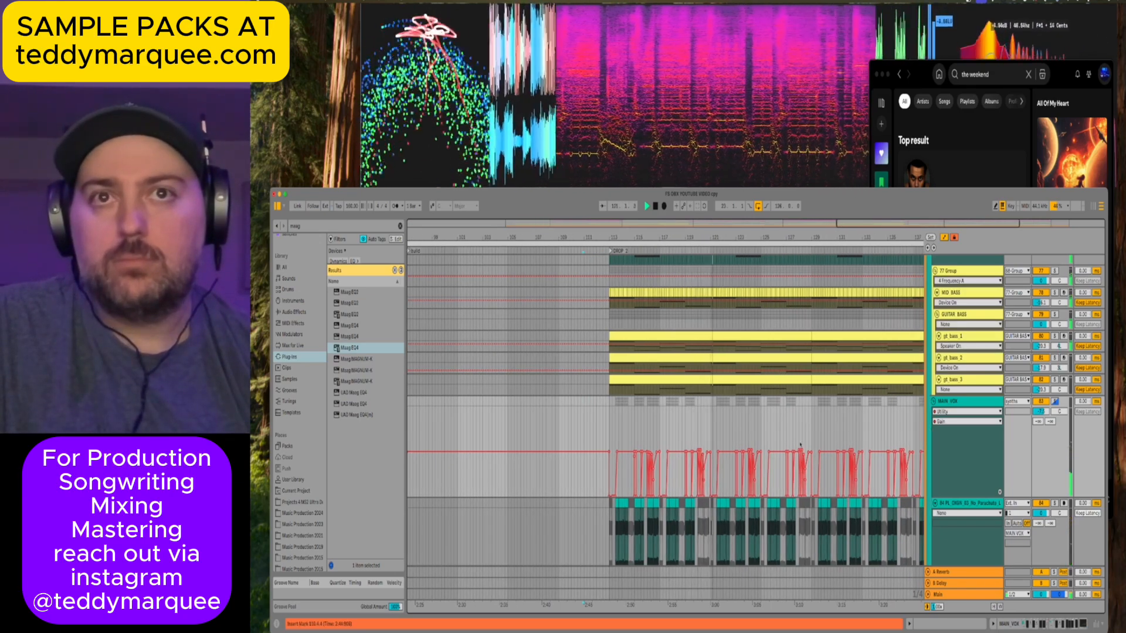
pyautogui.scroll(-2, 775, 440)
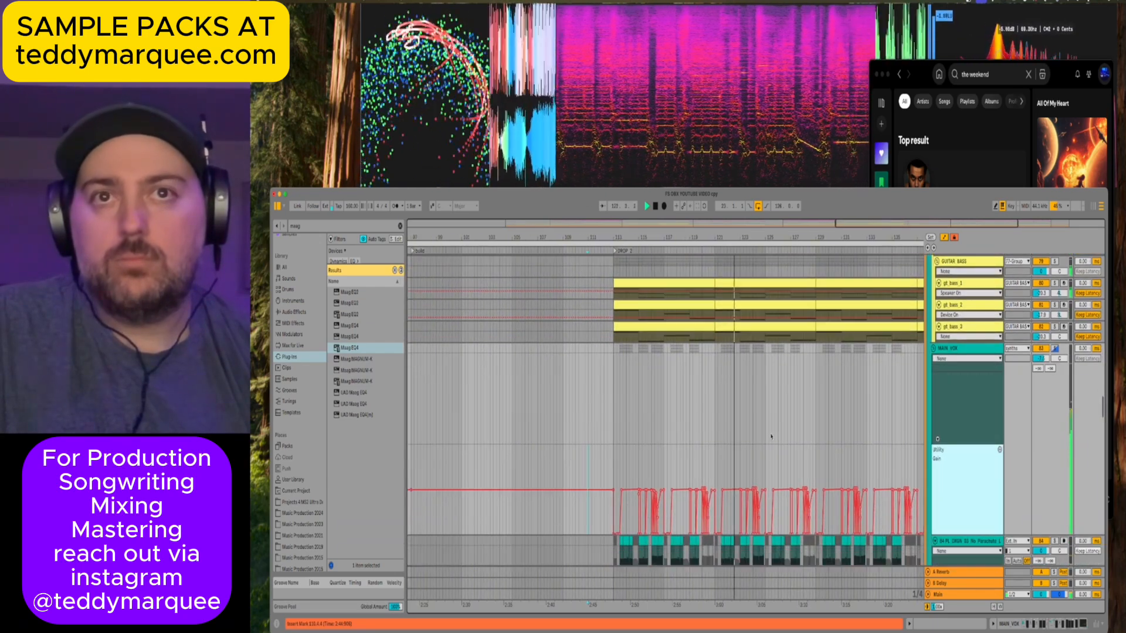
pyautogui.scroll(-1, 771, 437)
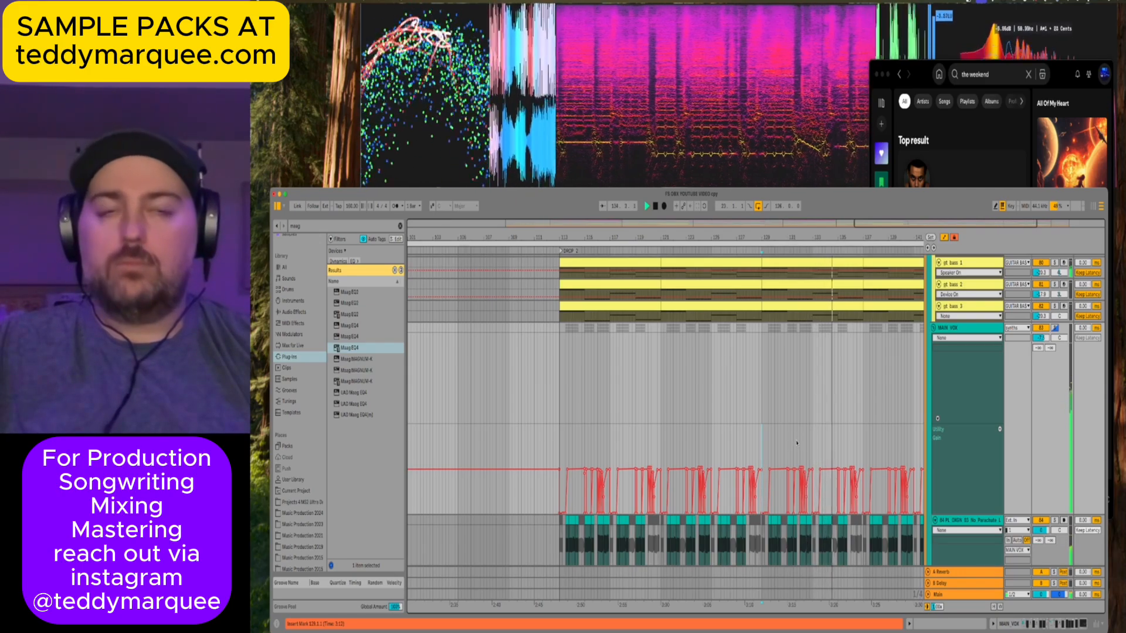
# Find the GUITAR LEAD track below the tonal FX, select it and bring both drops into view.
pyautogui.hscroll(5, 797, 443)
pyautogui.scroll(-5, 796, 440)
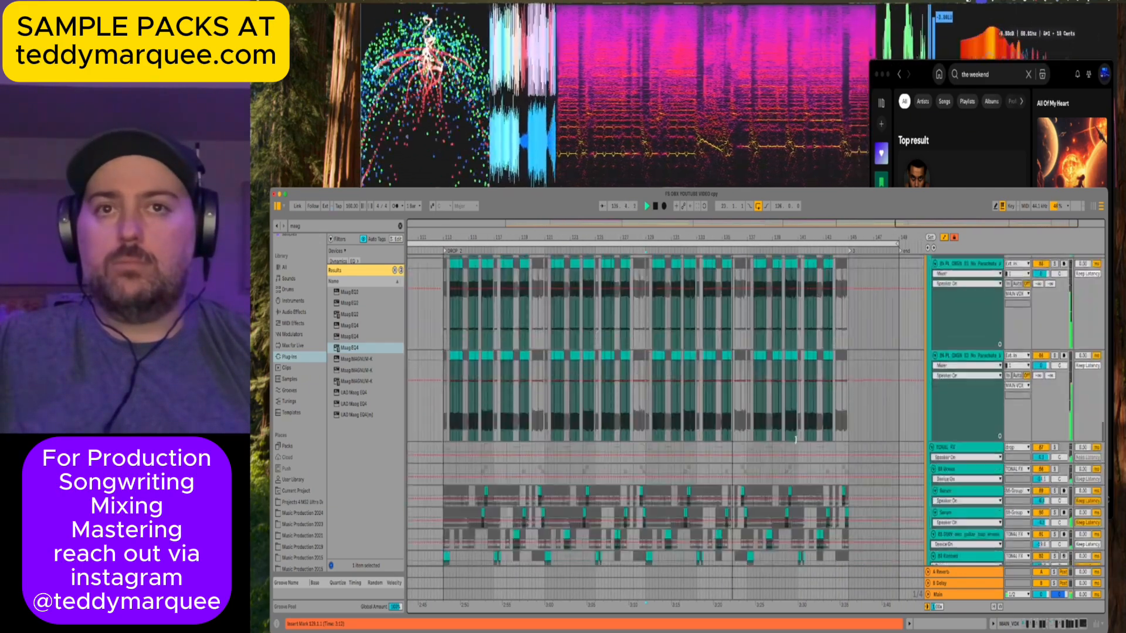
pyautogui.scroll(-5, 796, 440)
pyautogui.scroll(2, 833, 422)
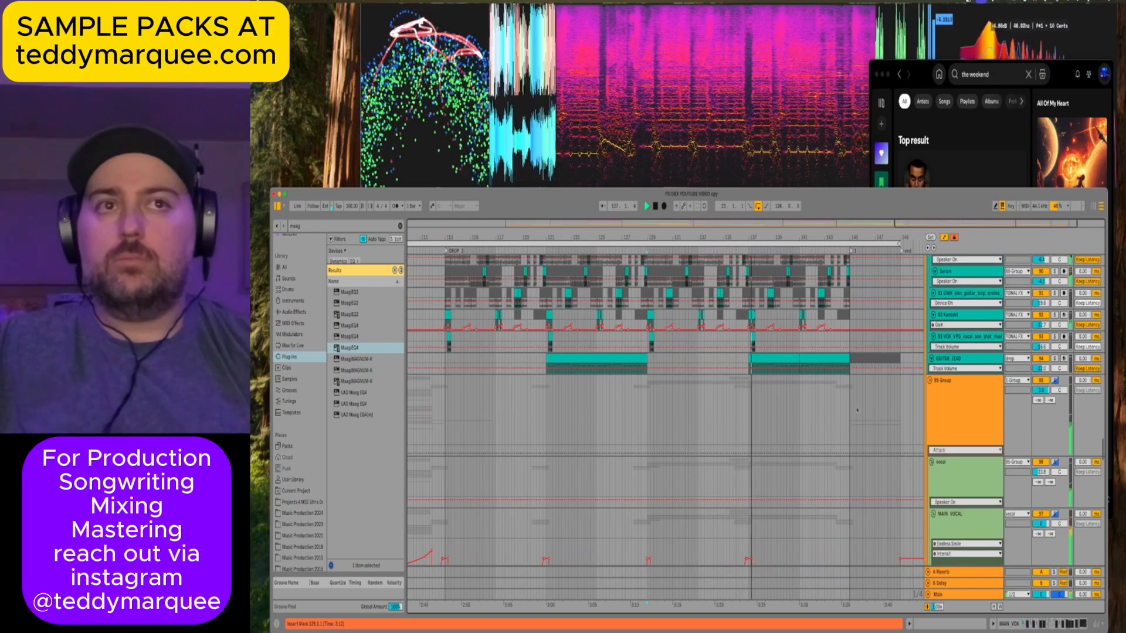
pyautogui.click(964, 360)
pyautogui.press('-')
pyautogui.press('-')
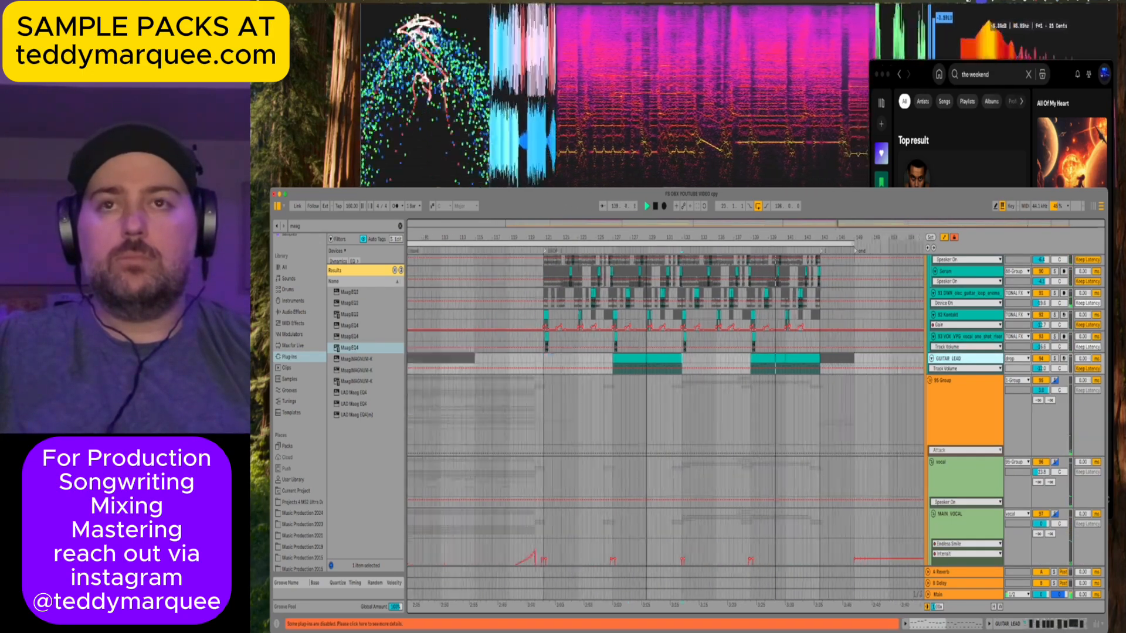
# Audition the guitar lead from bar 73 in the first drop, check its second-drop clip at bar 121 and show the track's device chain.
pyautogui.click(575, 354)
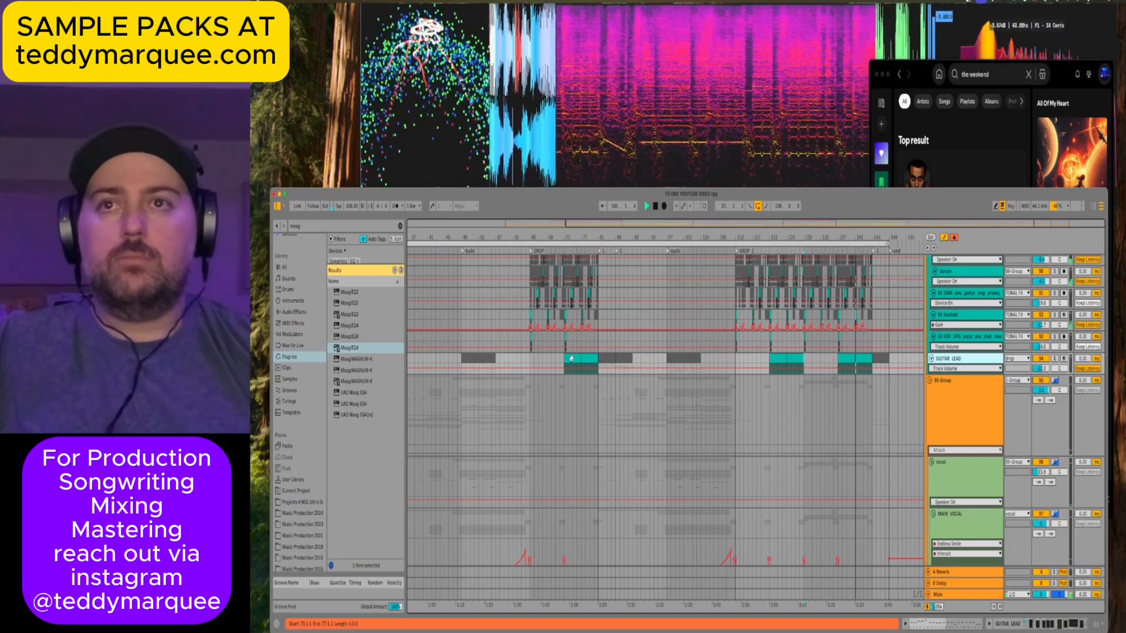
pyautogui.press('space')
pyautogui.click(786, 361)
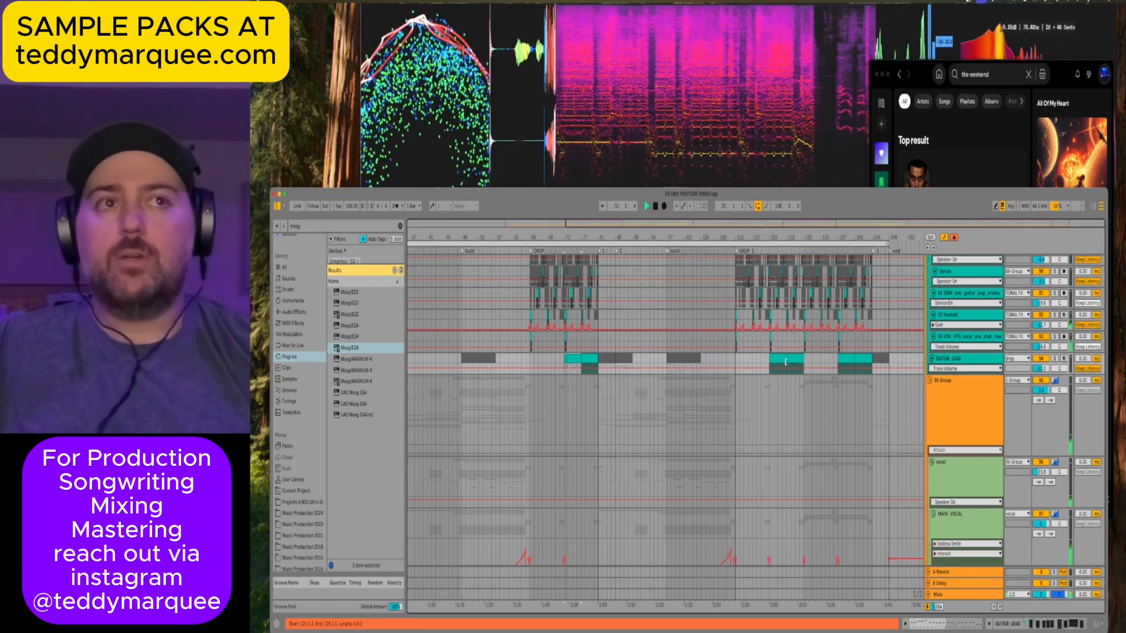
pyautogui.press('super+alt+l')
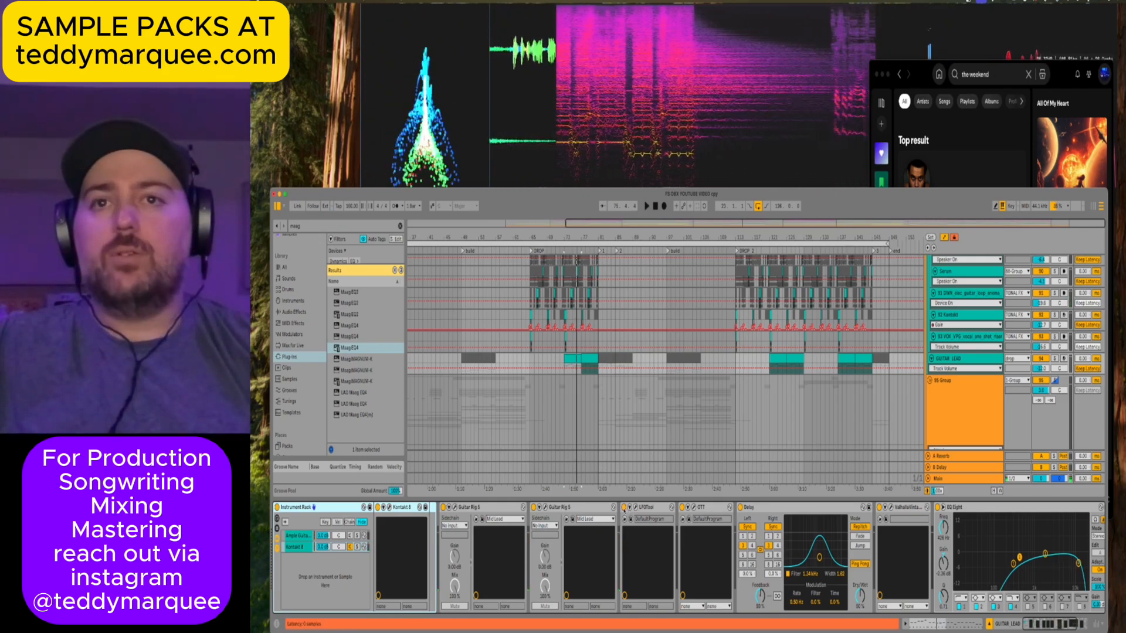
pyautogui.press('space')
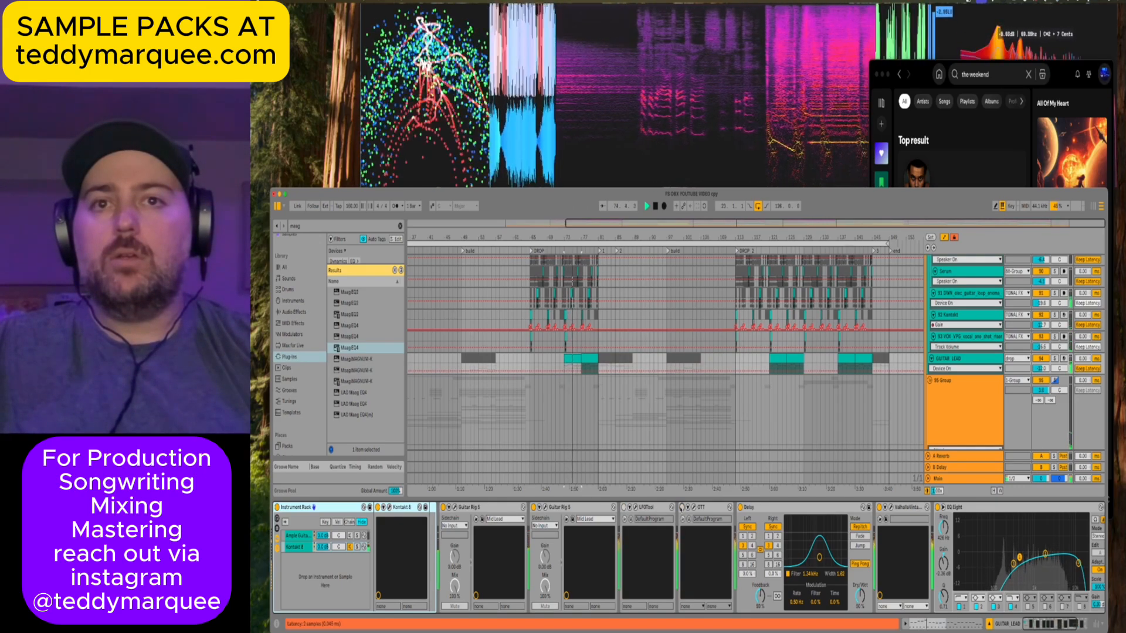
# Open the first LFOTool in the GUITAR LEAD chain and audition the lead's entry around bar 73 with its curve in view.
pyautogui.hscroll(5, 680, 509)
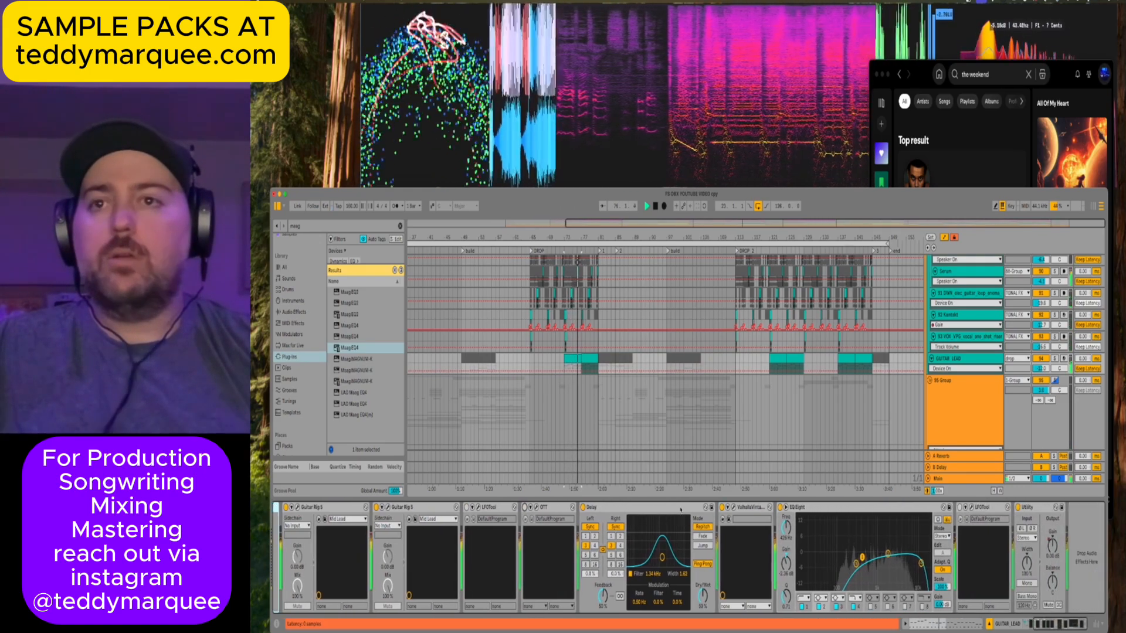
pyautogui.hscroll(-2, 680, 510)
pyautogui.click(542, 520)
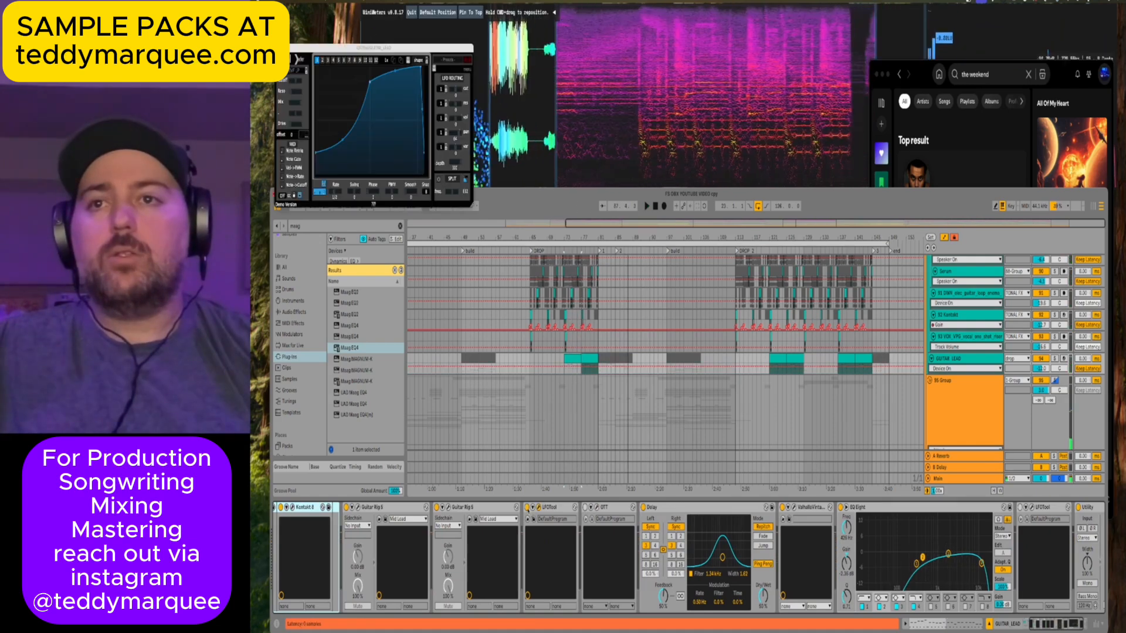
pyautogui.click(575, 359)
pyautogui.press('space')
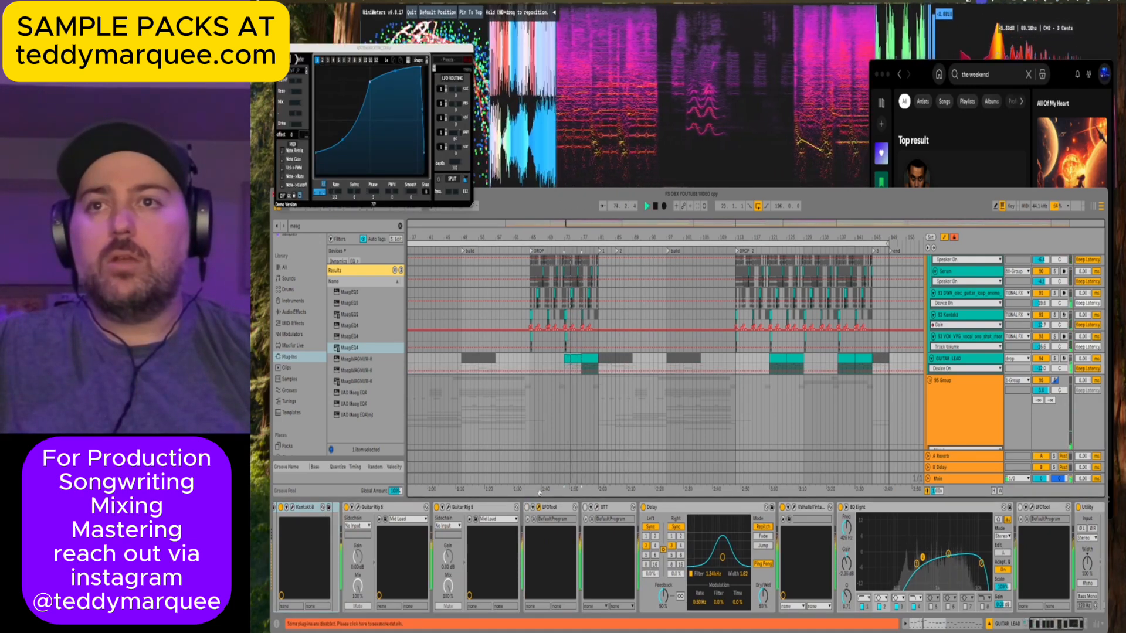
pyautogui.click(560, 362)
pyautogui.press('space')
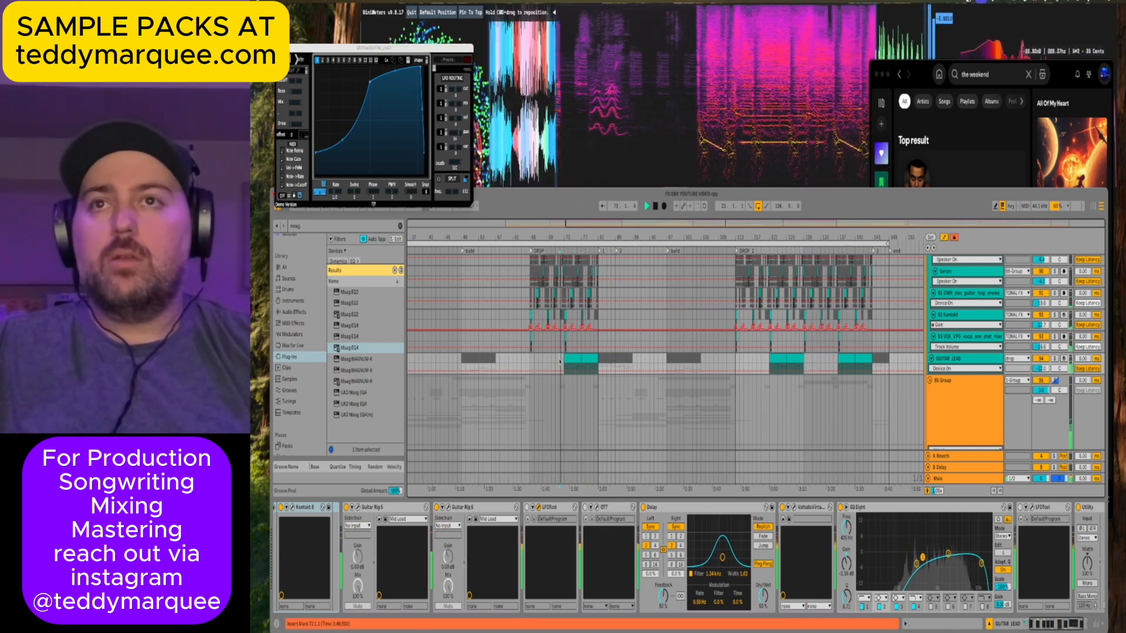
pyautogui.click(571, 360)
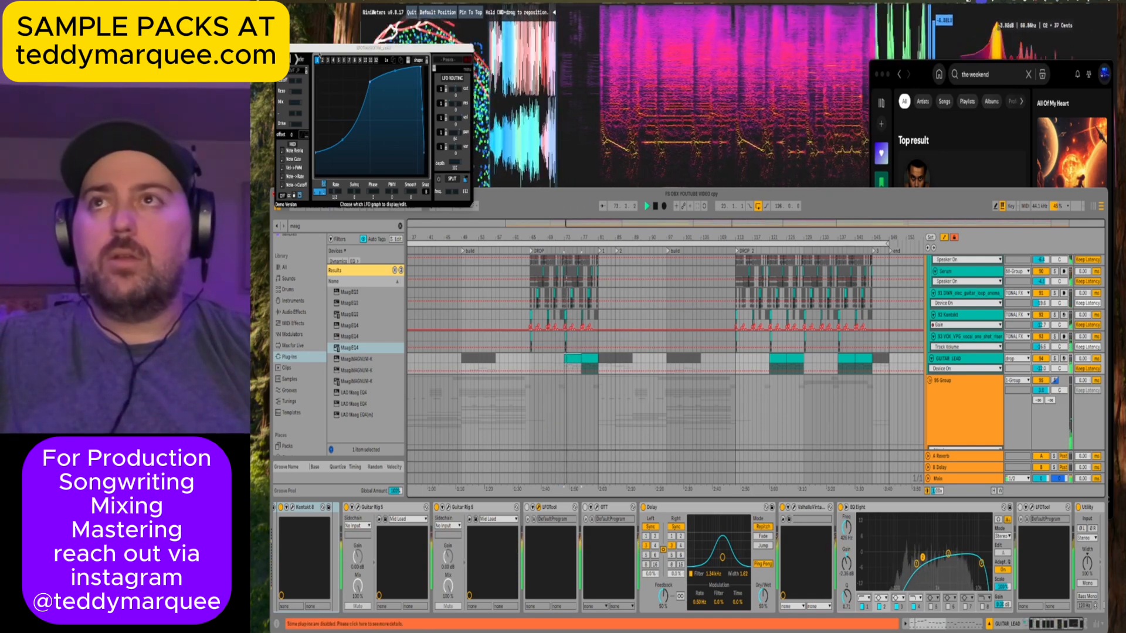
# Close the LFOTool window, listen to the guitar lead through the first drop and stop playback.
pyautogui.click(278, 49)
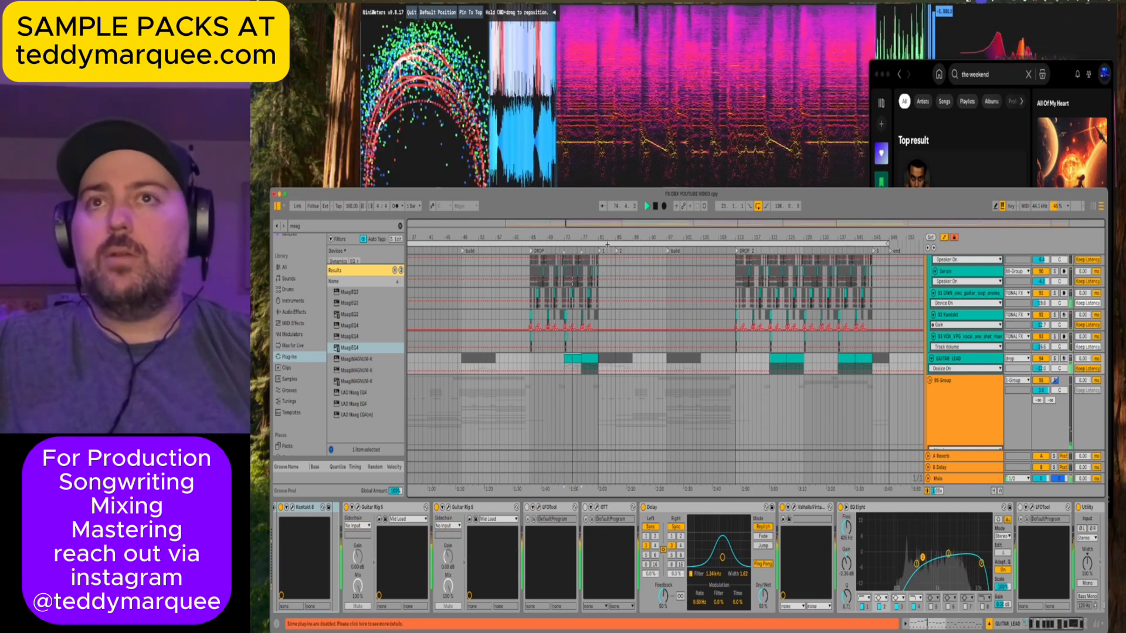
pyautogui.moveTo(610, 222); pyautogui.dragTo(610, 256)
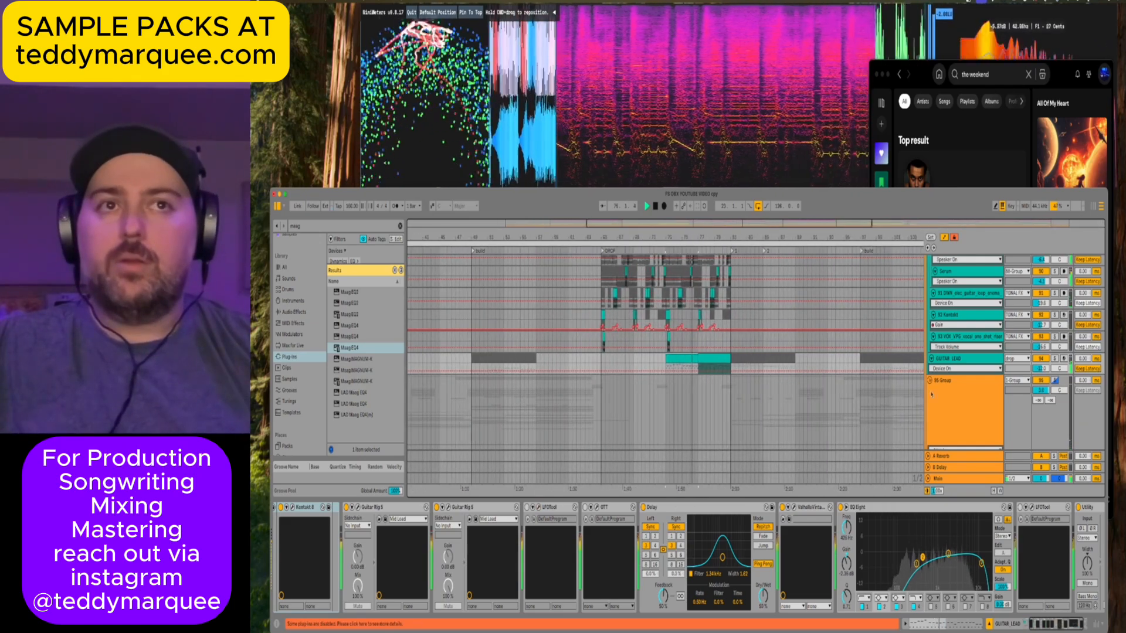
pyautogui.press('+')
pyautogui.press('+')
pyautogui.press('+')
pyautogui.press('+')
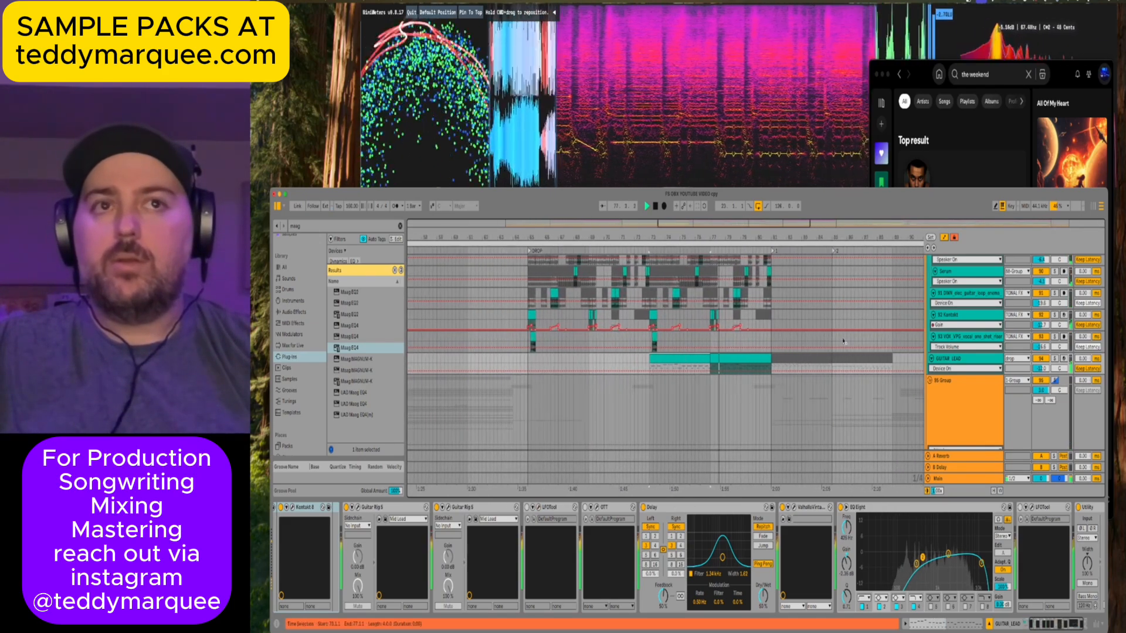
pyautogui.press('space')
# Add a Utility at the end of the GUITAR LEAD device chain and show its Gain automation.
pyautogui.click(961, 359)
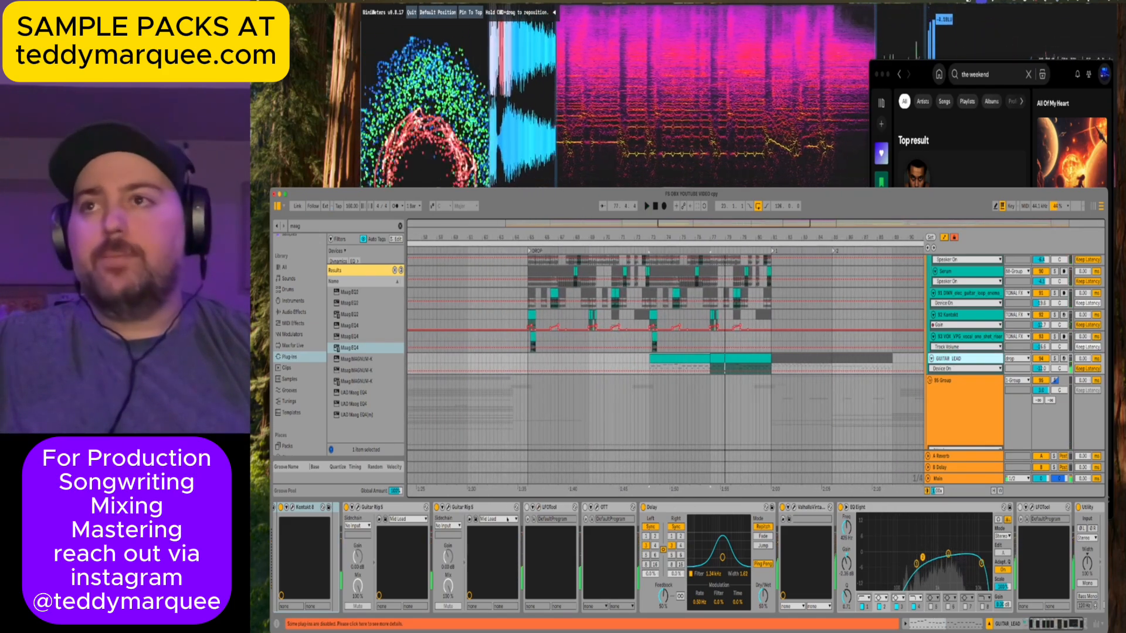
pyautogui.click(293, 312)
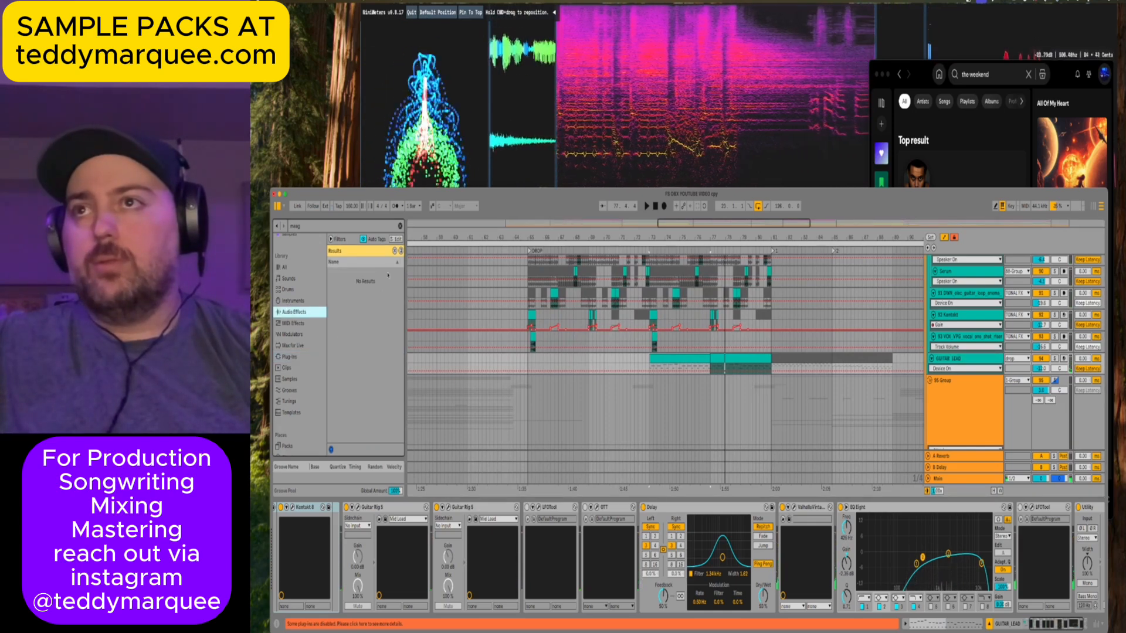
pyautogui.press('BackSpace')
pyautogui.press('BackSpace')
pyautogui.press('BackSpace')
pyautogui.press('BackSpace')
pyautogui.click(346, 414)
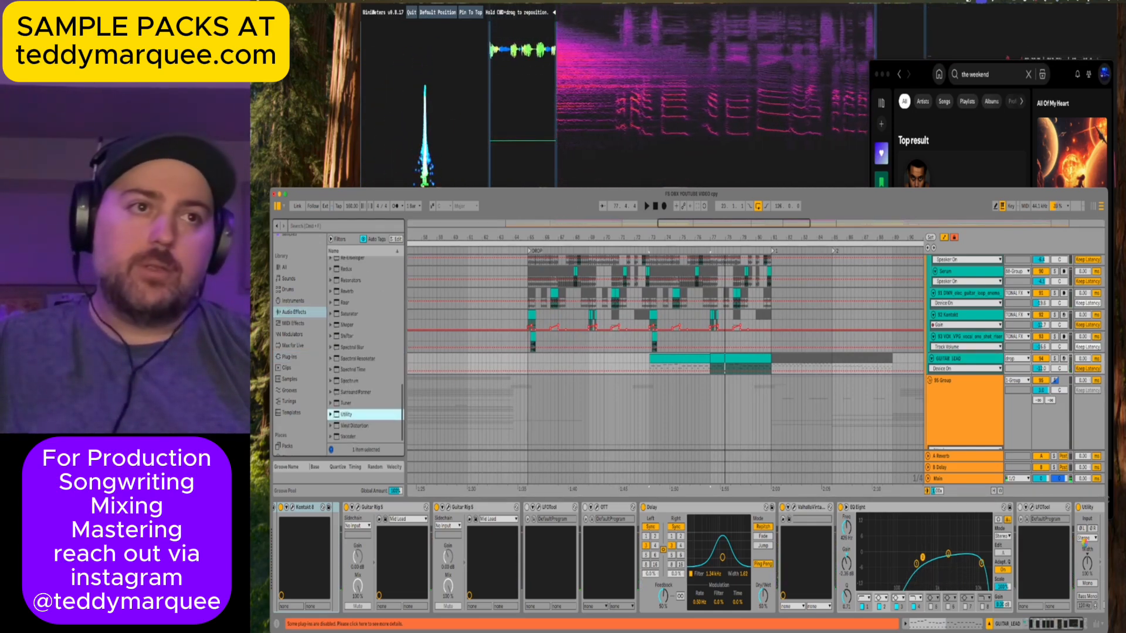
pyautogui.press('Return')
pyautogui.click(1050, 549)
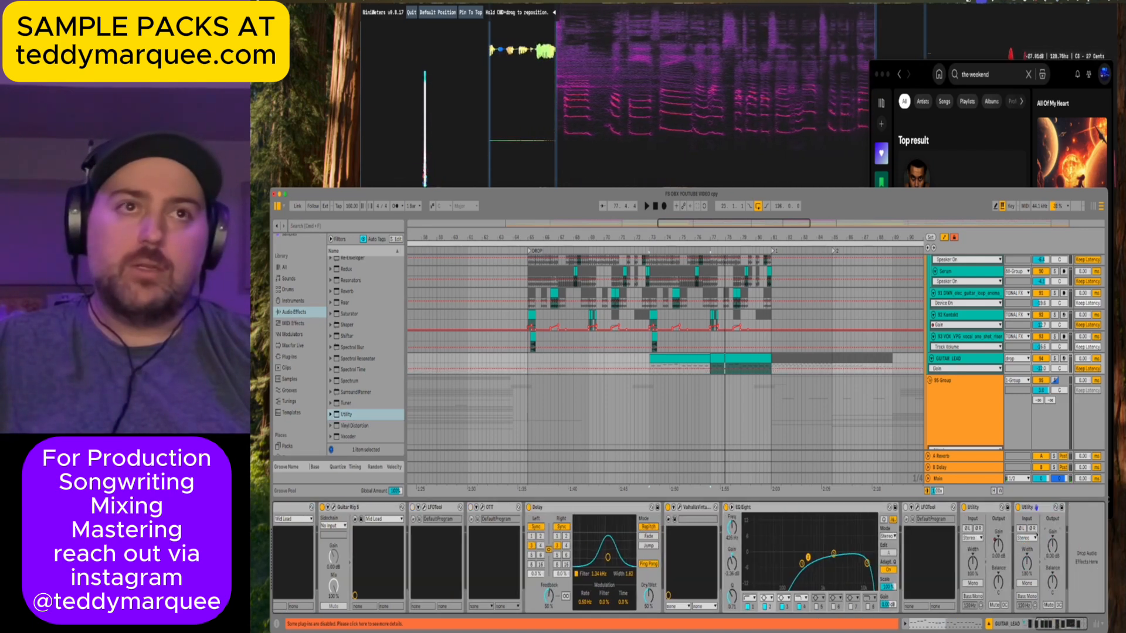
# Draw a one-beat Utility Gain ramp rising to 0 dB at the guitar lead's start, bar 73, in its own automation lane.
pyautogui.moveTo(944, 374); pyautogui.dragTo(944, 445)
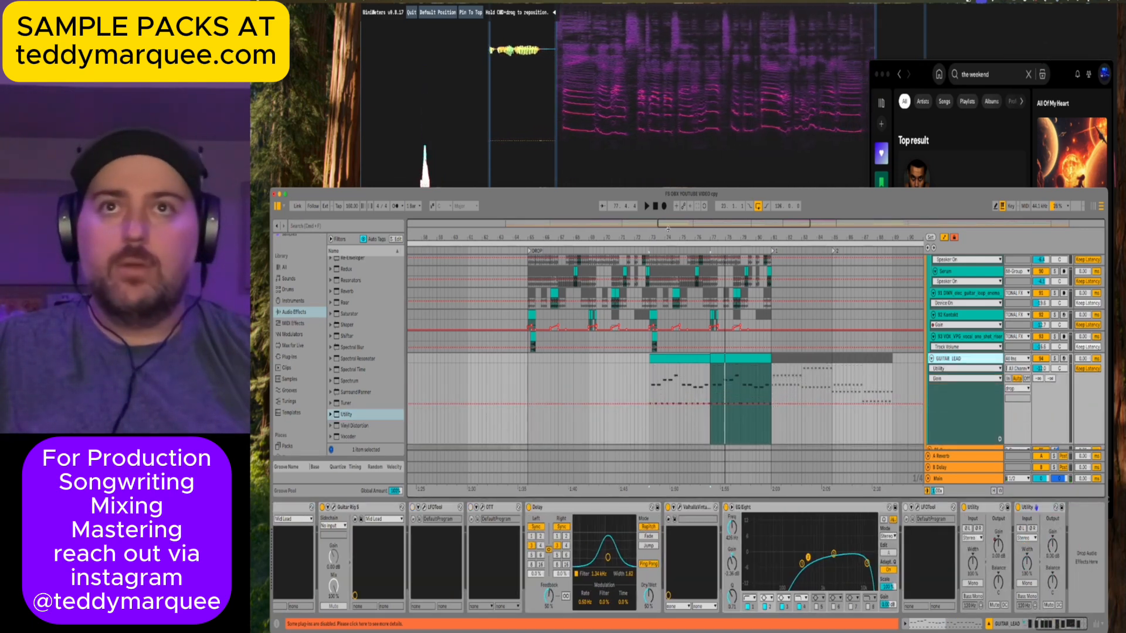
pyautogui.moveTo(475, 237); pyautogui.dragTo(474, 258)
pyautogui.hscroll(5, 773, 403)
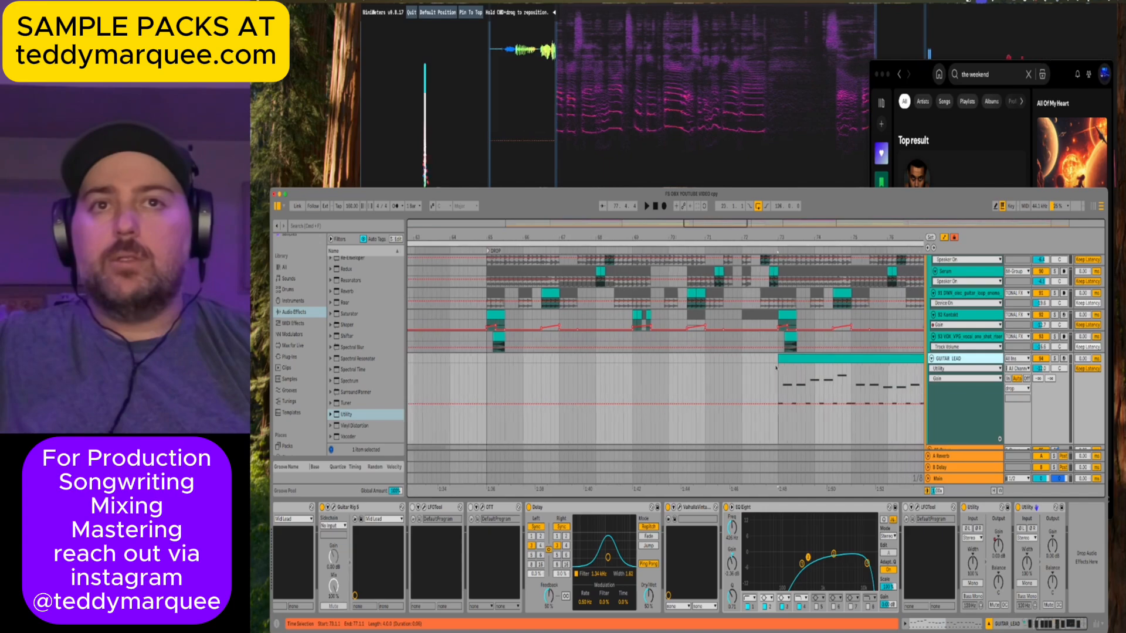
pyautogui.click(773, 403)
pyautogui.press('space')
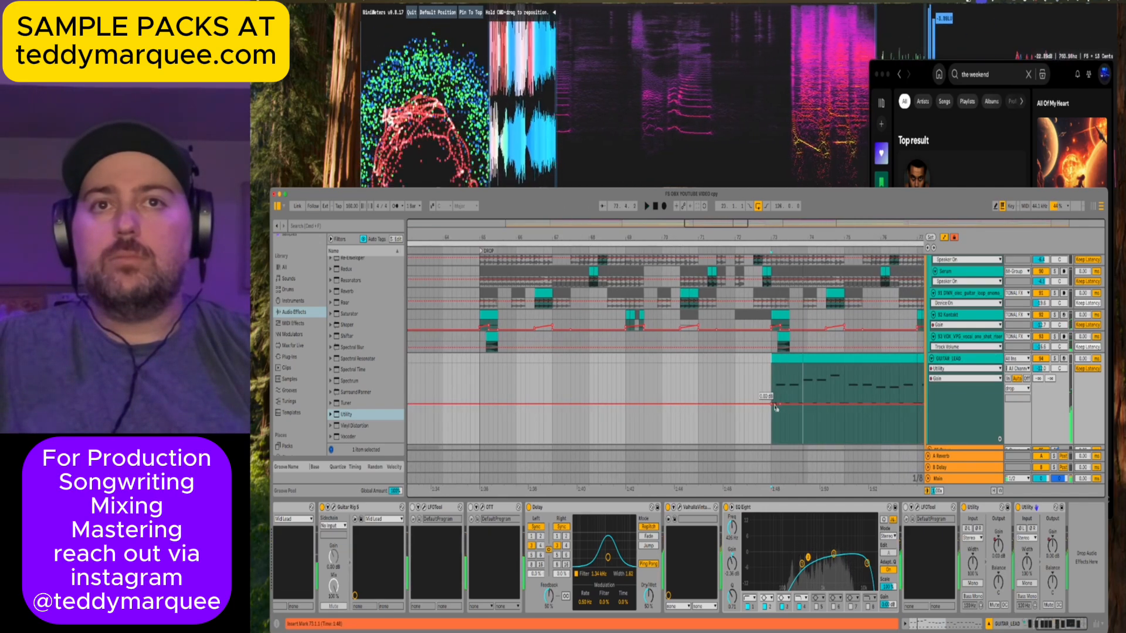
pyautogui.scroll(-3, 772, 427)
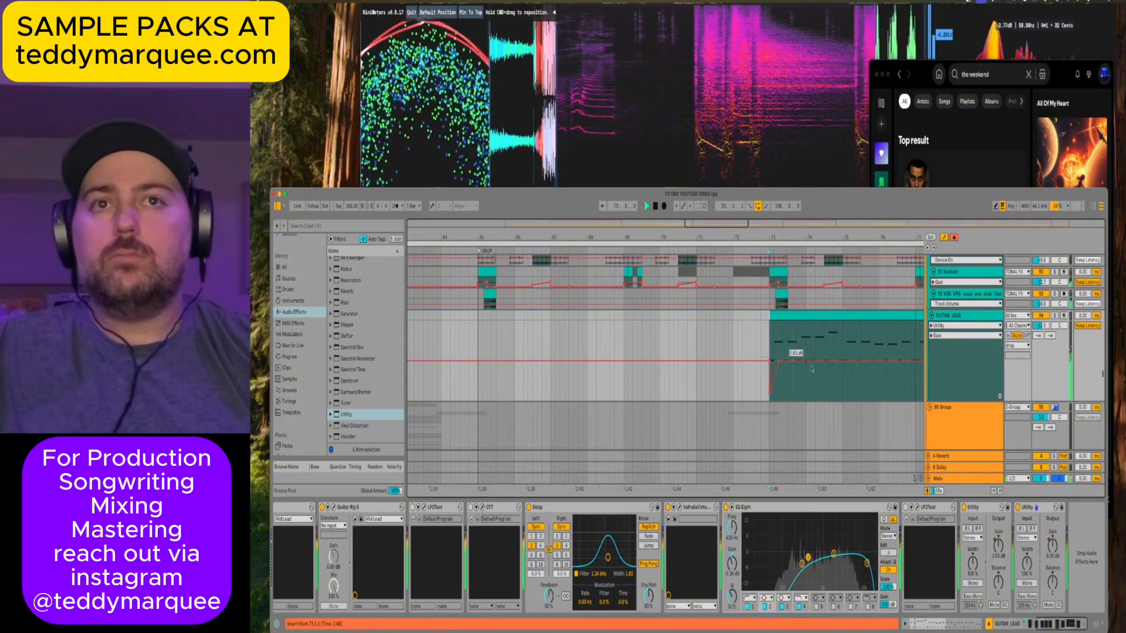
pyautogui.scroll(-3, 776, 370)
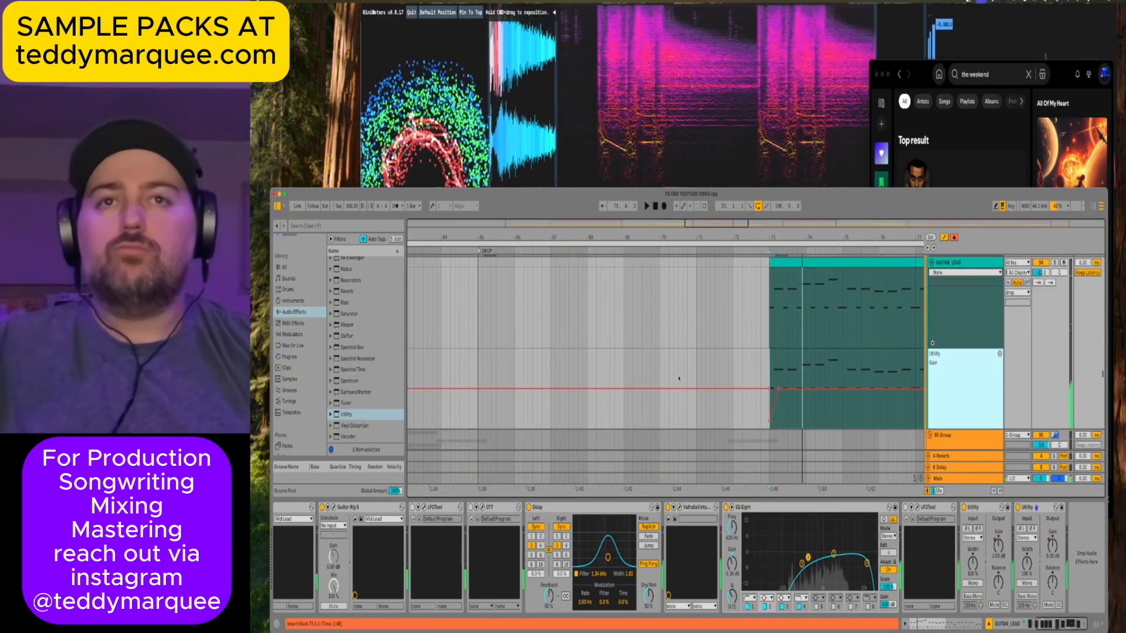
# Duplicate the one-beat Gain ramp at bar 73 until it repeats on every beat for two bars.
pyautogui.moveTo(770, 370); pyautogui.dragTo(779, 370)
pyautogui.press('super+d')
pyautogui.press('super+d')
pyautogui.press('super+d')
pyautogui.press('super+d')
pyautogui.press('super+d')
pyautogui.press('super+d')
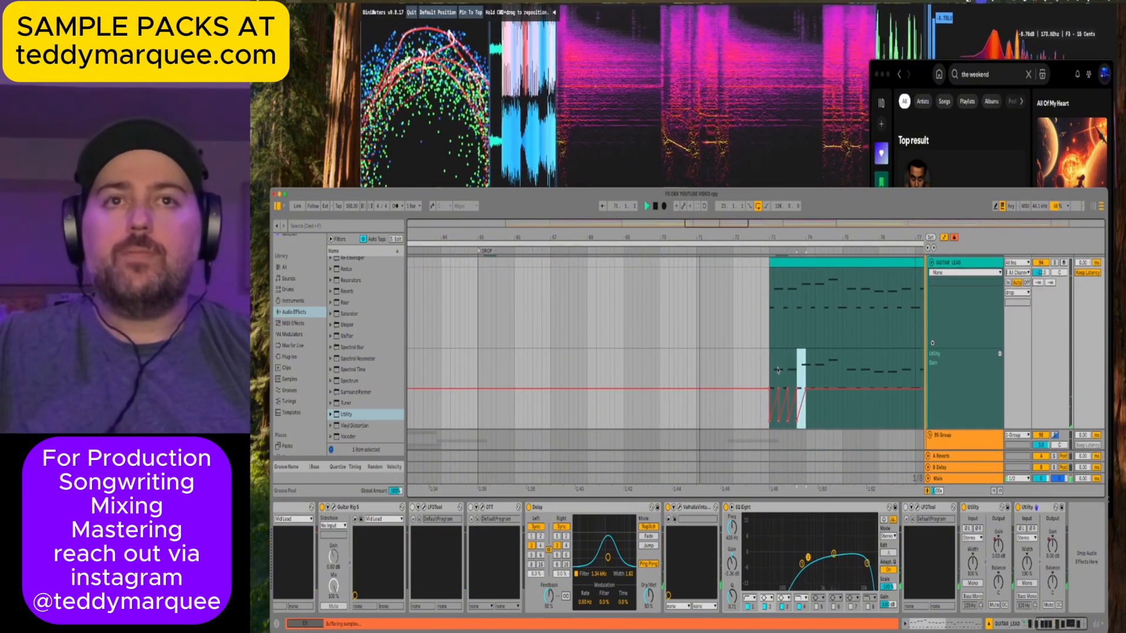
pyautogui.press('super+d')
# Duplicate the two-bar block of Gain ramps across the rest of the first drop's guitar lead, up to bar 81.
pyautogui.keyDown('shift'); pyautogui.click(770, 370); pyautogui.keyUp('shift')
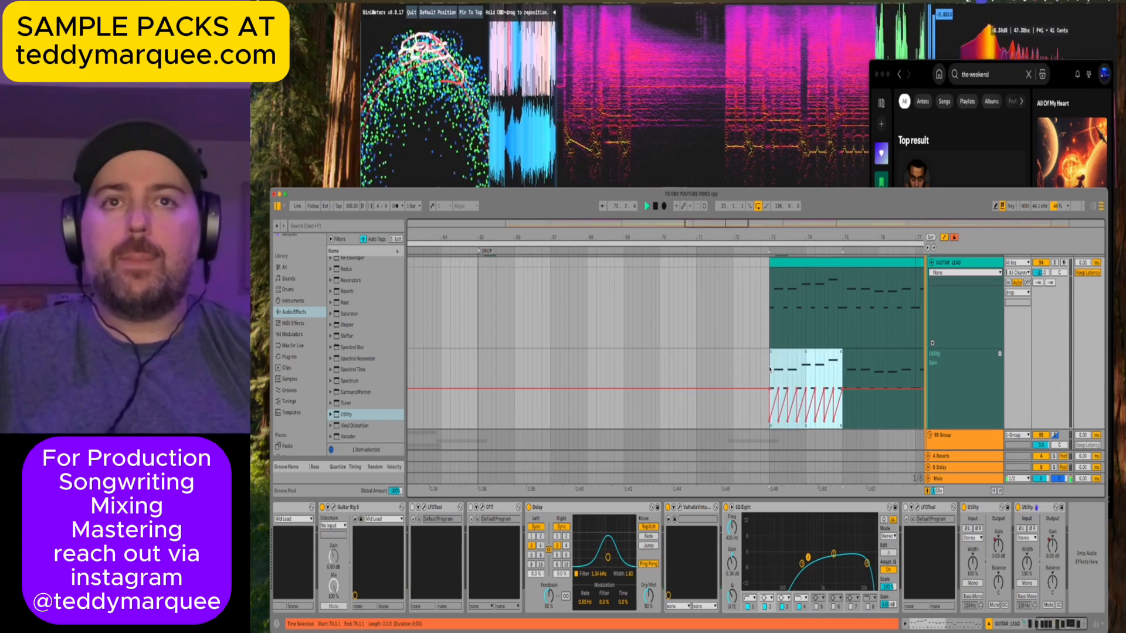
pyautogui.press('super+d')
pyautogui.press('super+d')
pyautogui.press('super+d')
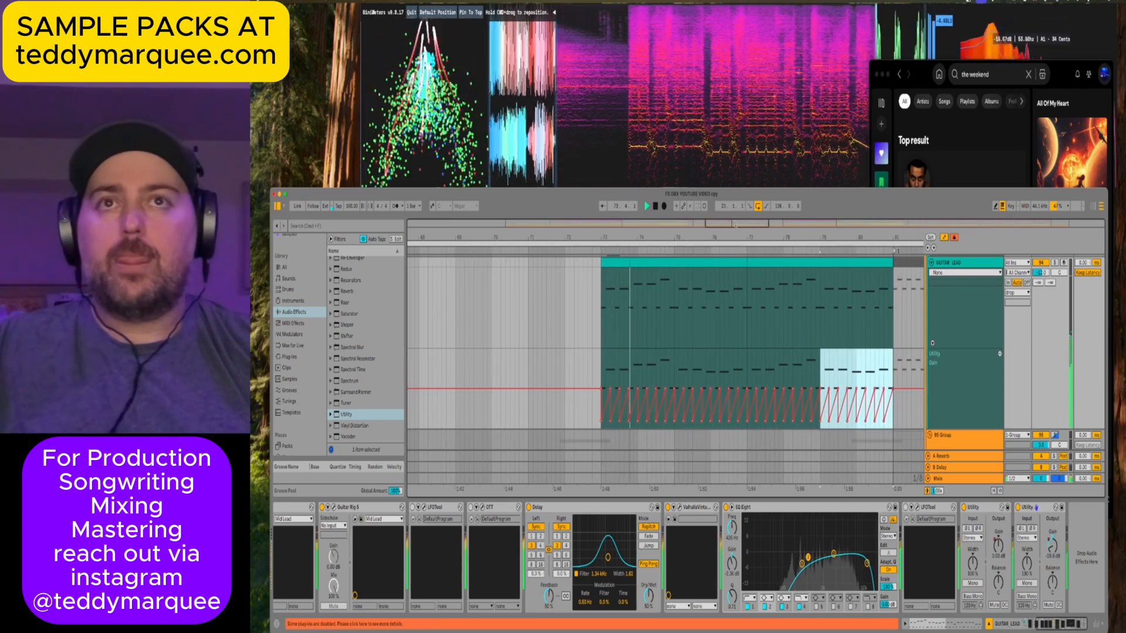
# Audition the guitar lead's Gain pumping through the end of the first drop with the Speaker On automation shown on the main lane.
pyautogui.press('-')
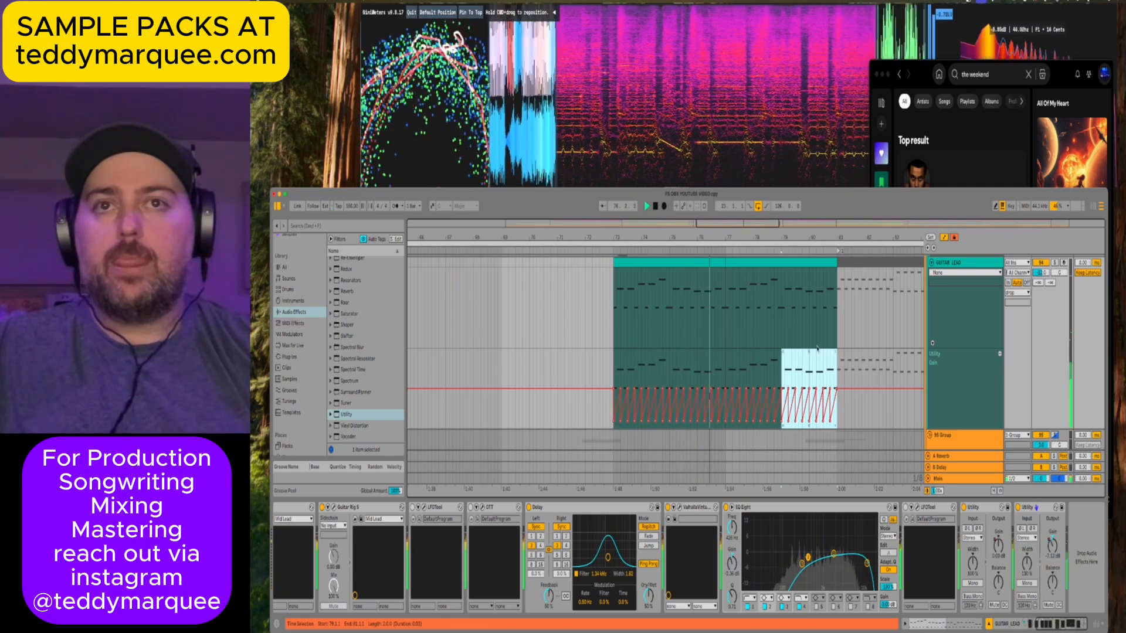
pyautogui.click(675, 327)
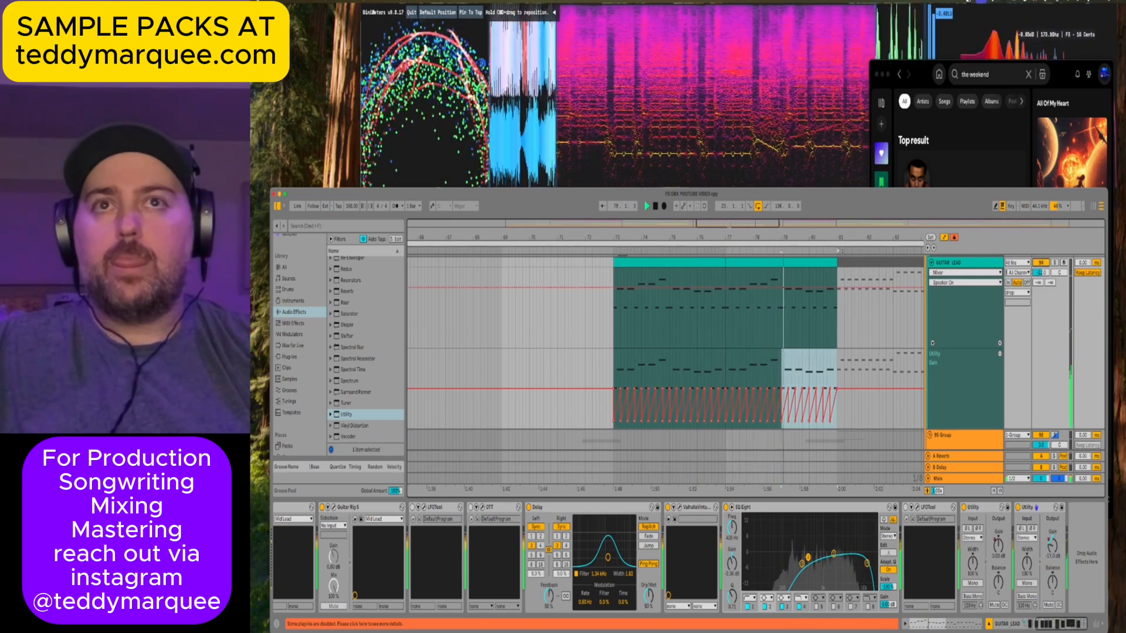
pyautogui.moveTo(729, 226); pyautogui.dragTo(725, 228)
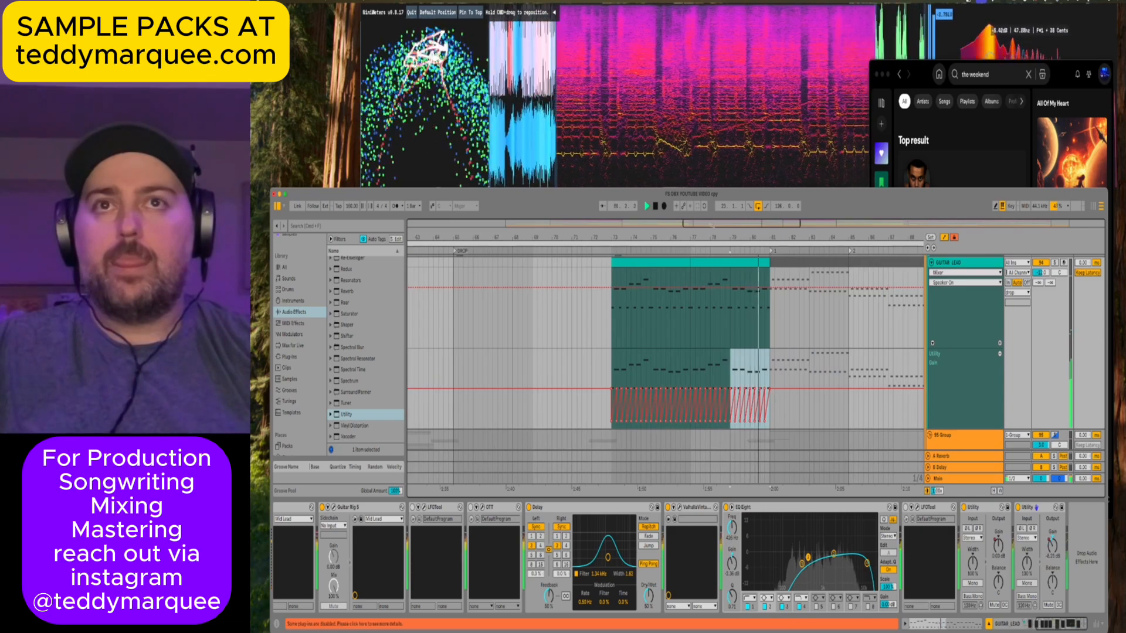
pyautogui.press('-')
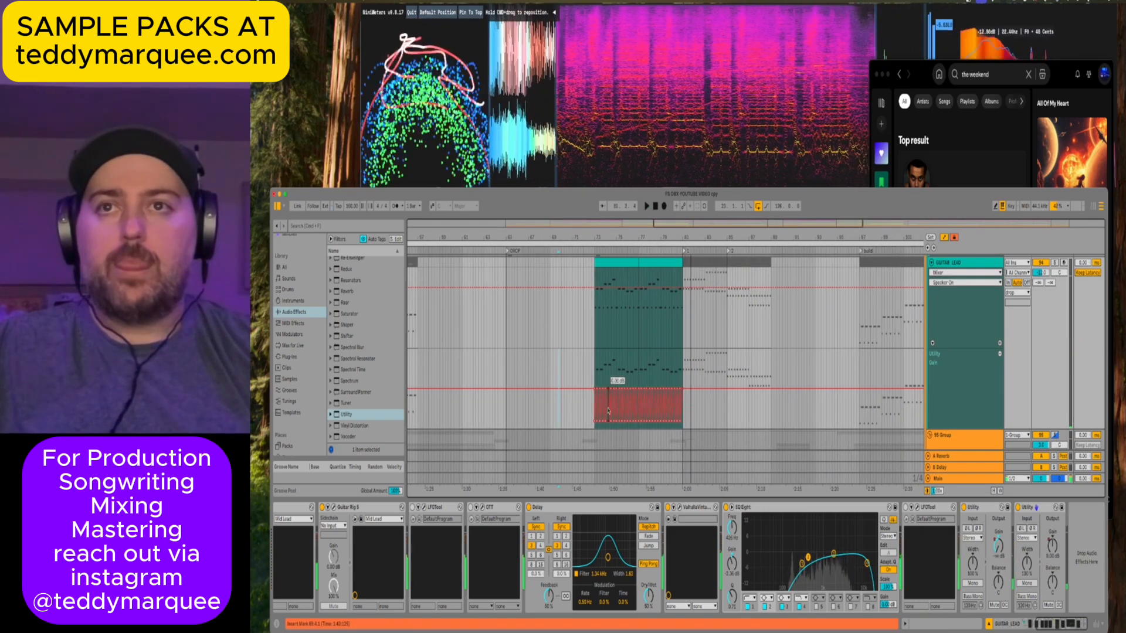
# Make the guitar lead's Utility Gain ramps shallower in bars 73 to 77 and select that four-bar range.
pyautogui.moveTo(600, 390)
pyautogui.mouseDown()
pyautogui.moveTo(593, 421)
pyautogui.moveTo(612, 375)
pyautogui.mouseUp()
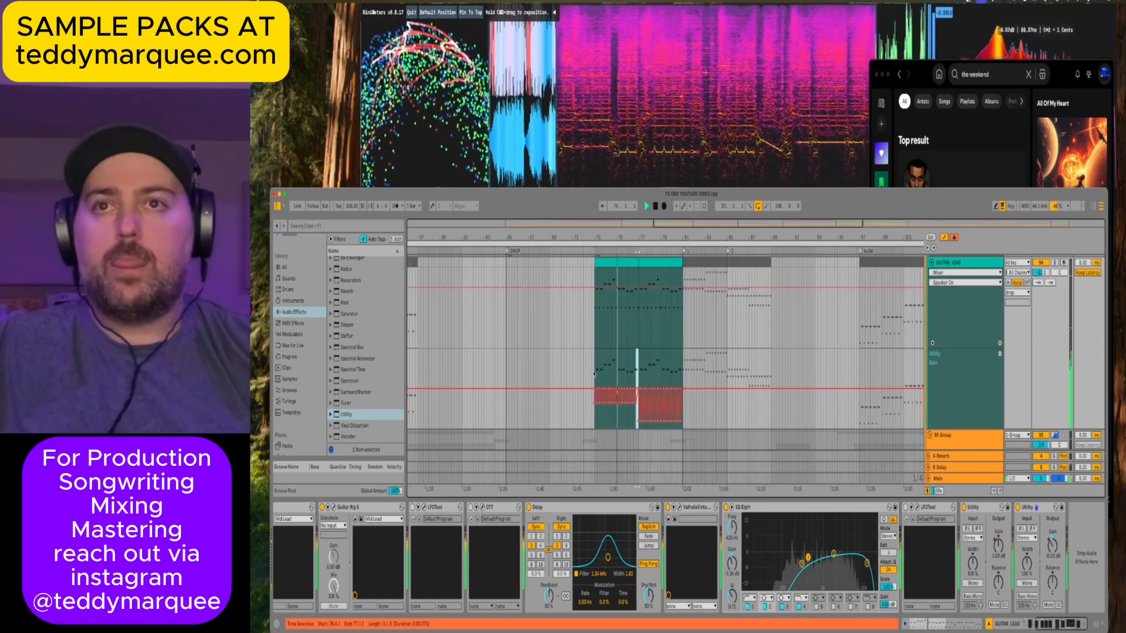
pyautogui.moveTo(596, 373); pyautogui.dragTo(611, 371)
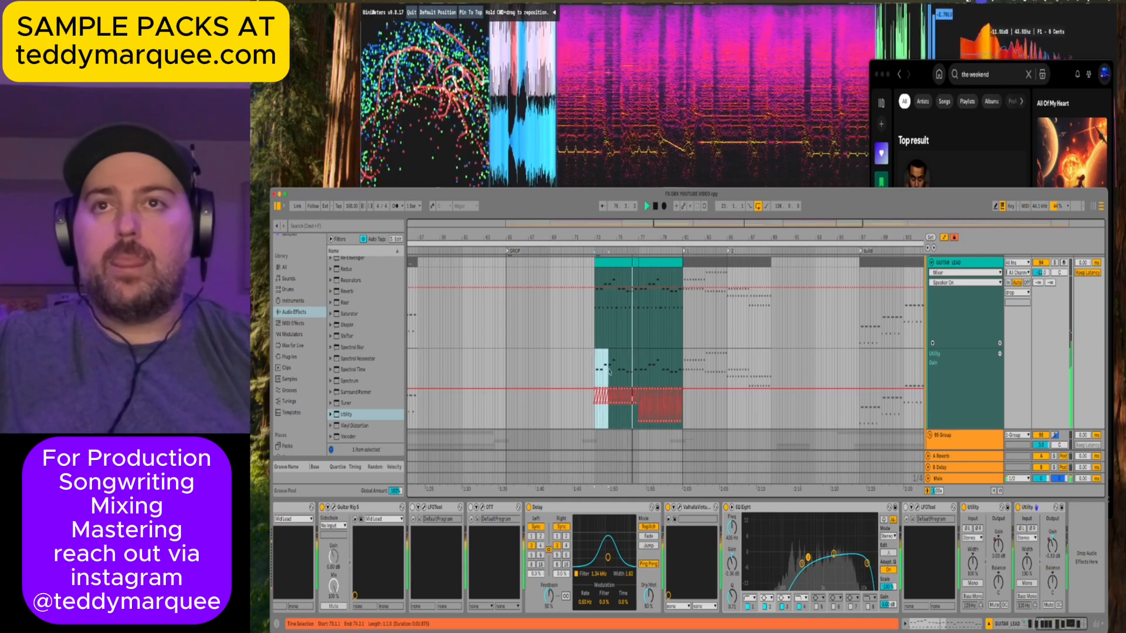
pyautogui.moveTo(637, 366); pyautogui.dragTo(597, 366)
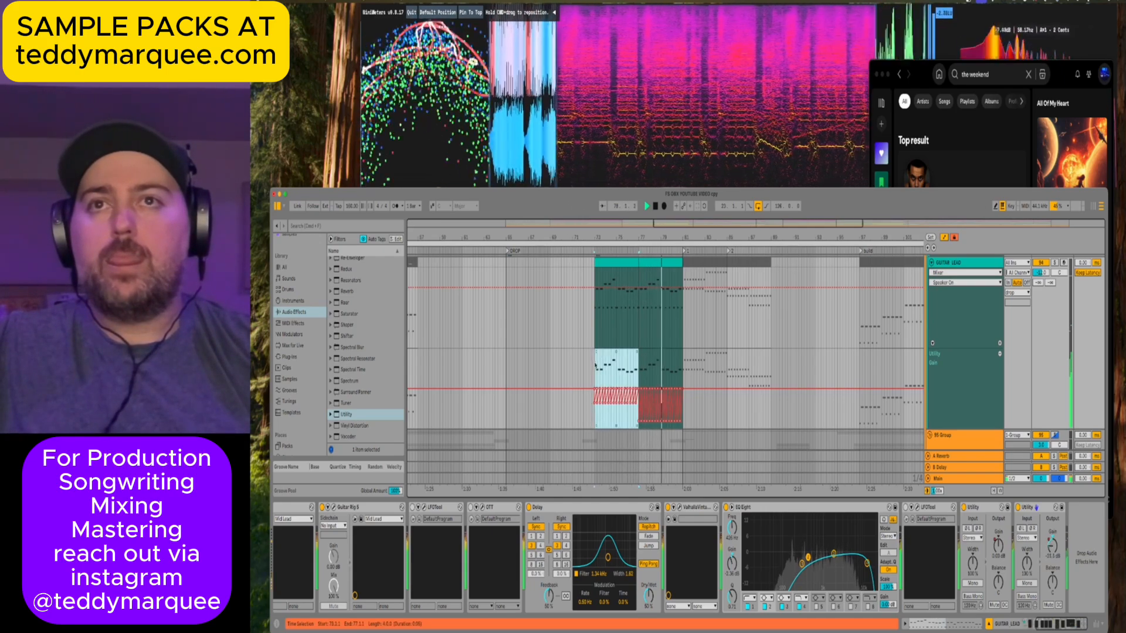
# Copy the shallower four-bar Gain ramps onto both halves of the guitar lead clip at bars 121 to 129 in the second drop.
pyautogui.press('-')
pyautogui.hscroll(6, 702, 397)
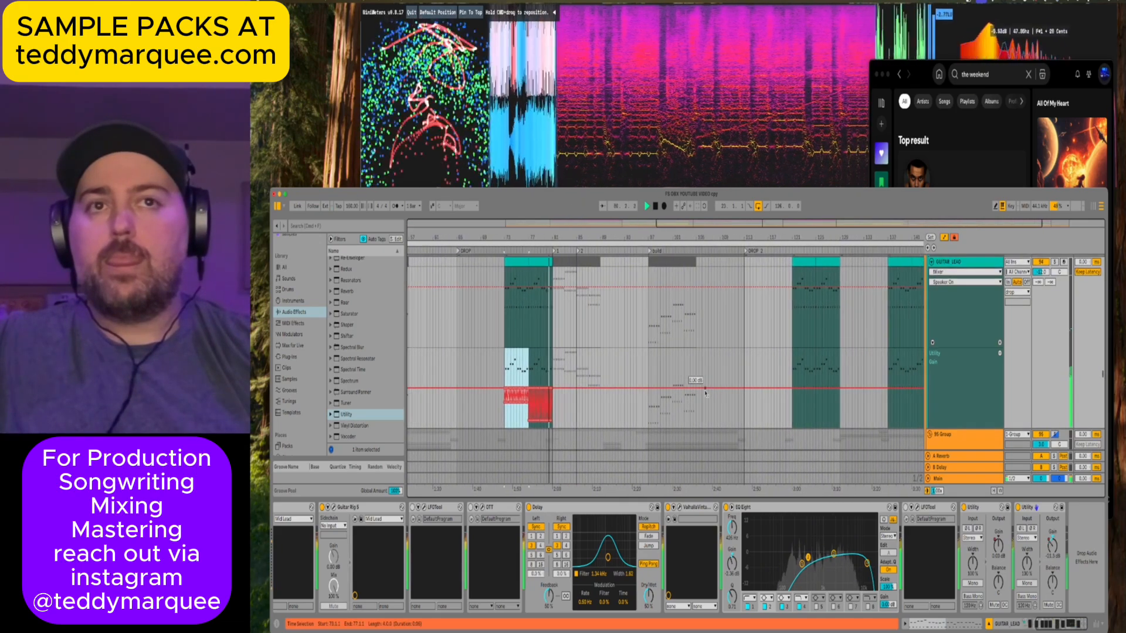
pyautogui.click(742, 356)
pyautogui.hscroll(2, 742, 357)
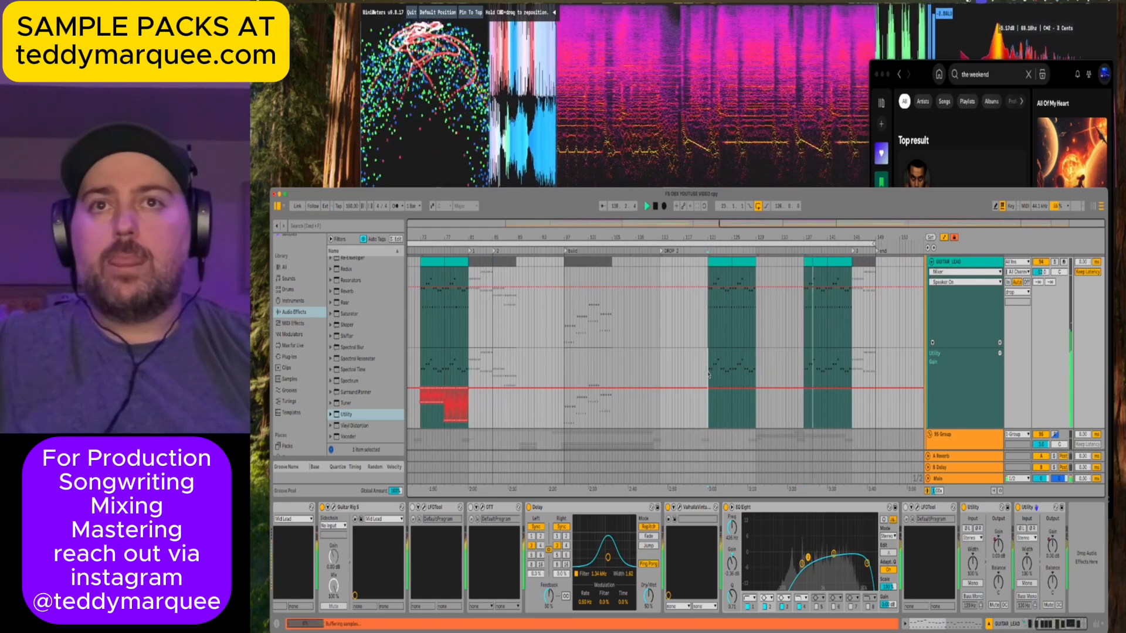
pyautogui.moveTo(733, 352); pyautogui.dragTo(756, 410)
# Copy the deeper Gain ramps from bars 77 to 81 over bars 73 to 77 of the guitar lead in the first drop.
pyautogui.hscroll(-7, 676, 387)
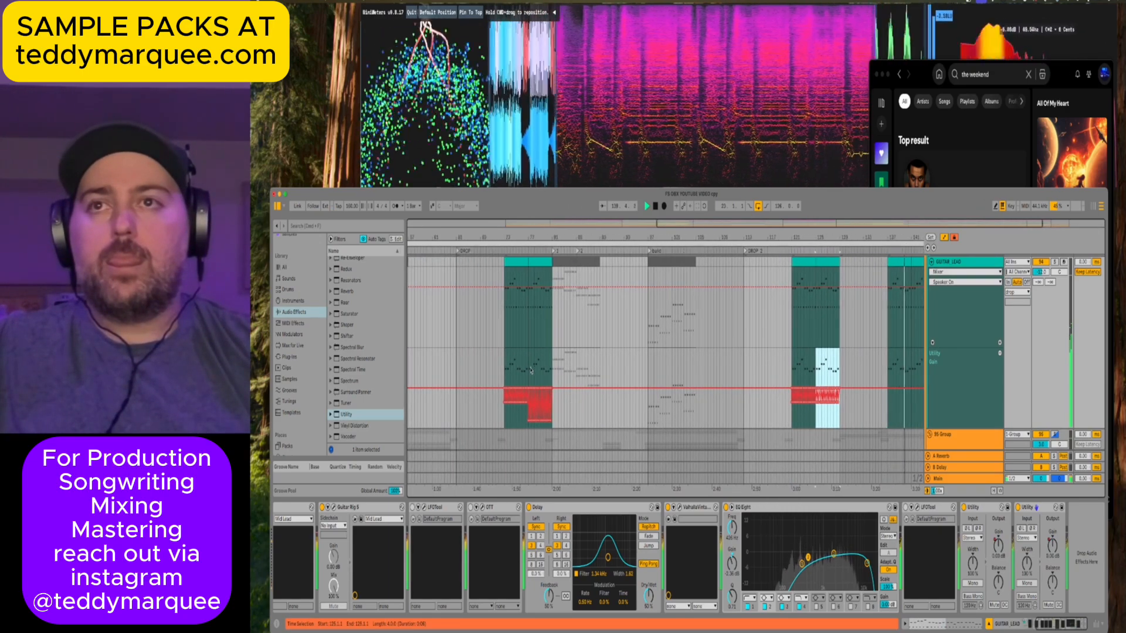
pyautogui.click(503, 371)
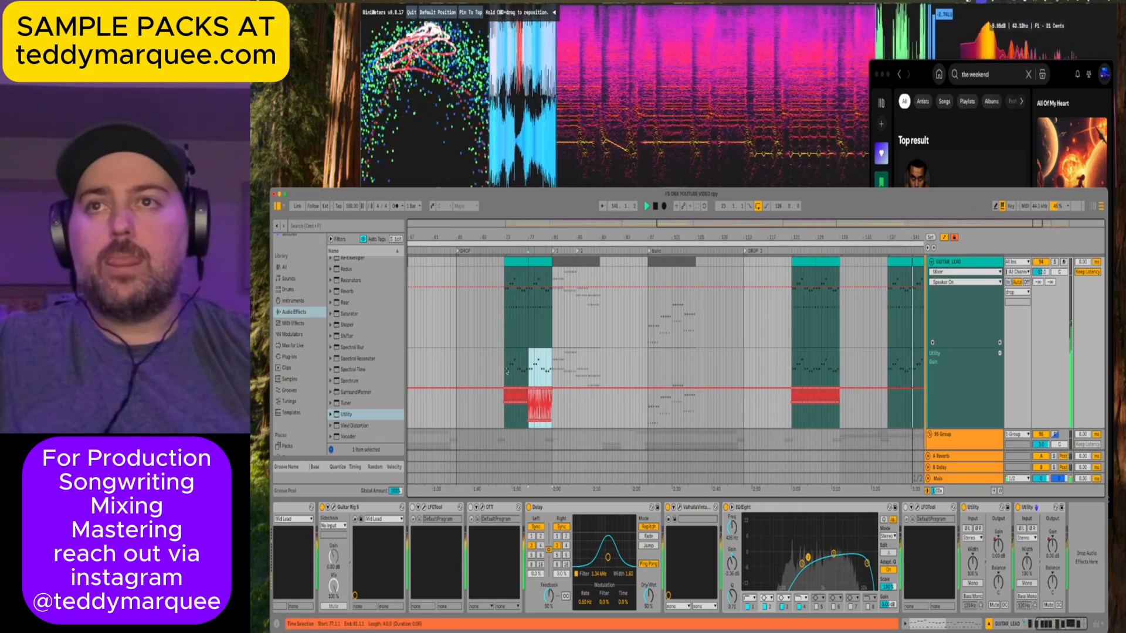
pyautogui.moveTo(503, 371); pyautogui.dragTo(530, 371)
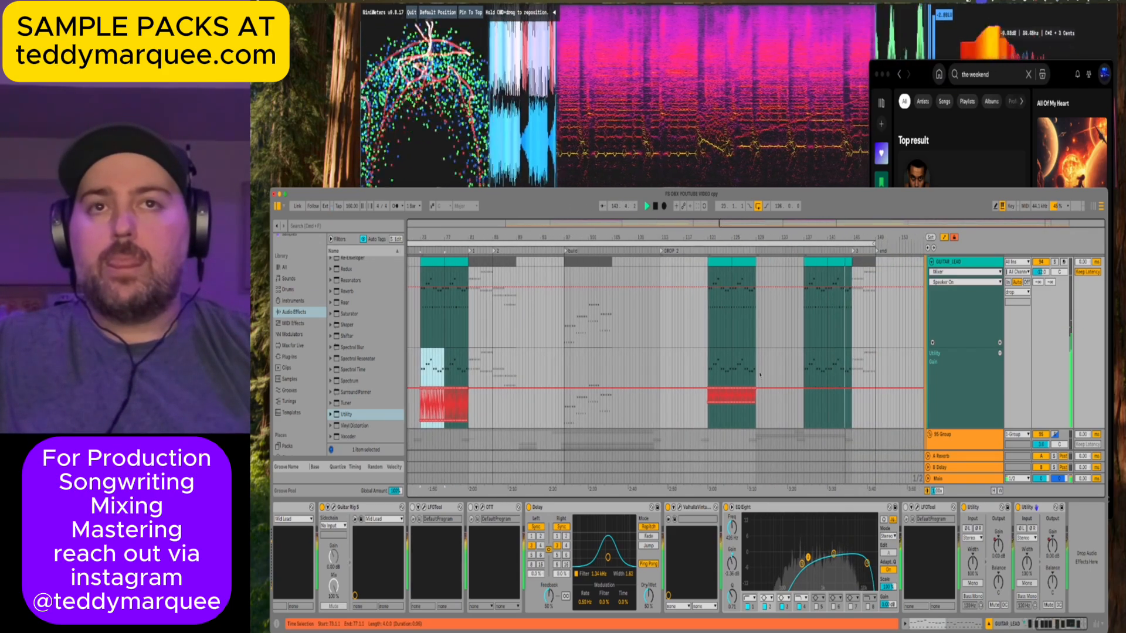
# Audition the guitar lead in the second drop and duplicate its clip at bars 121 to 129 into the gap up to bar 137.
pyautogui.click(710, 367)
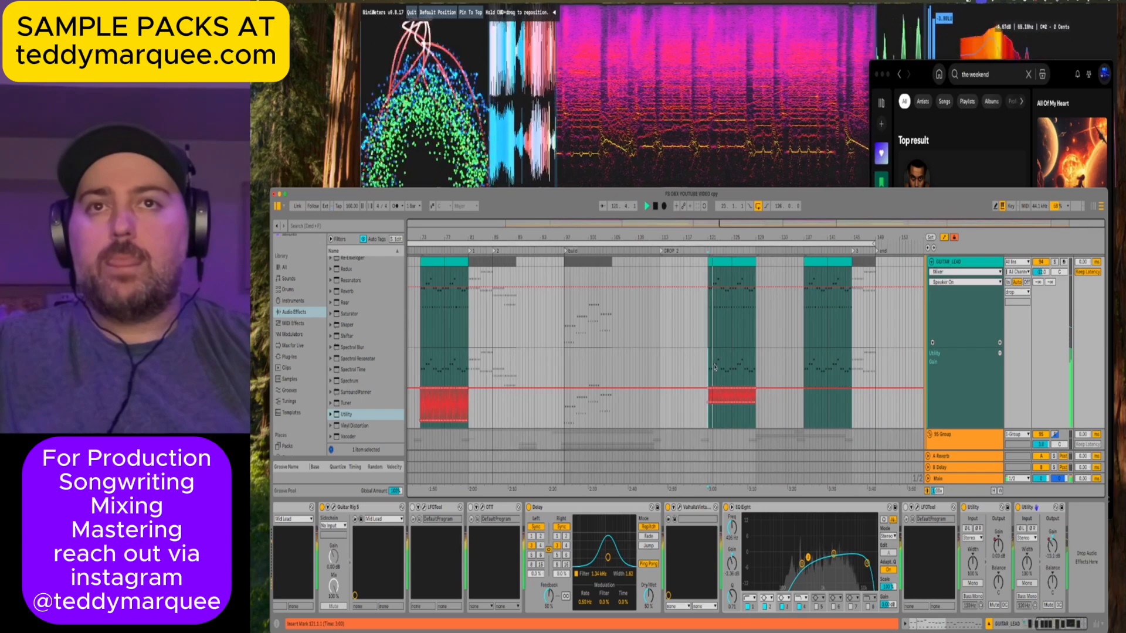
pyautogui.click(749, 364)
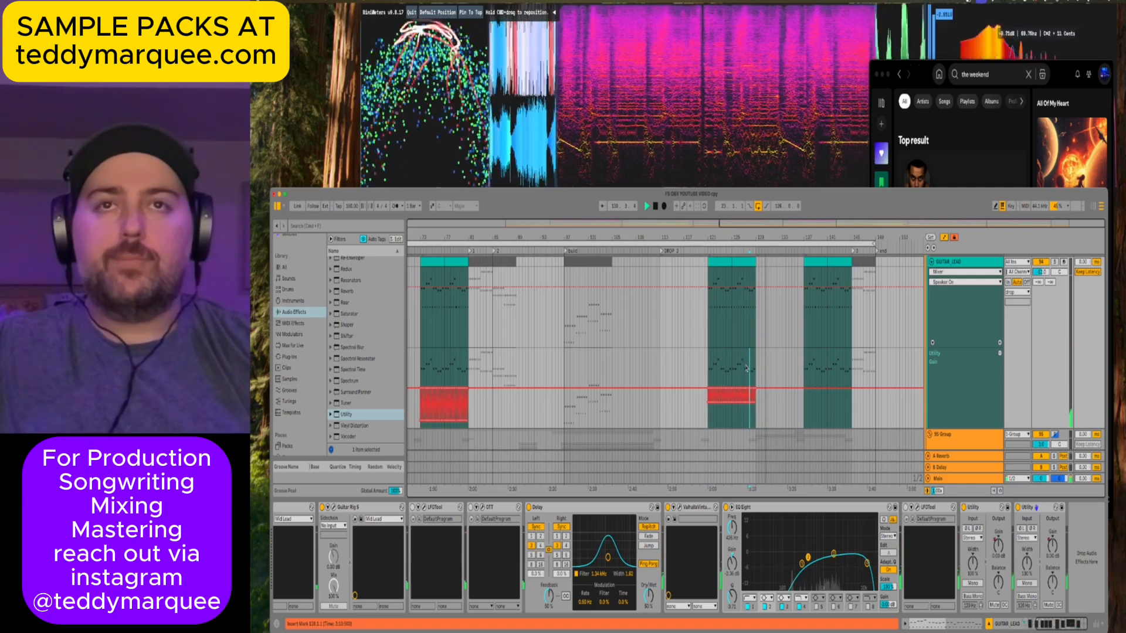
pyautogui.click(760, 341)
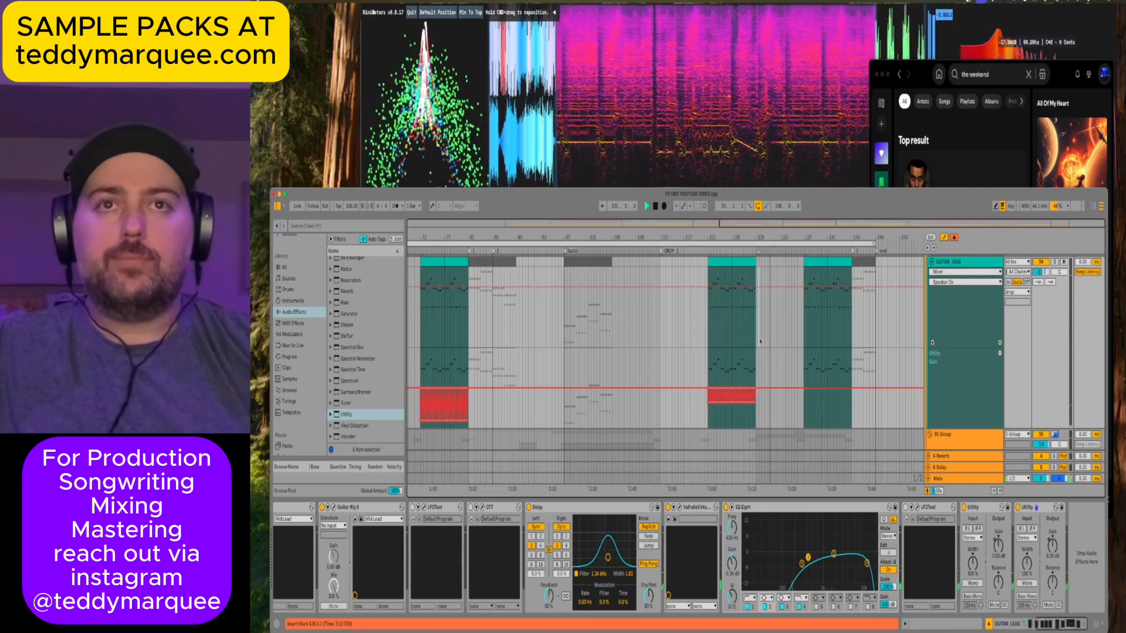
pyautogui.click(800, 336)
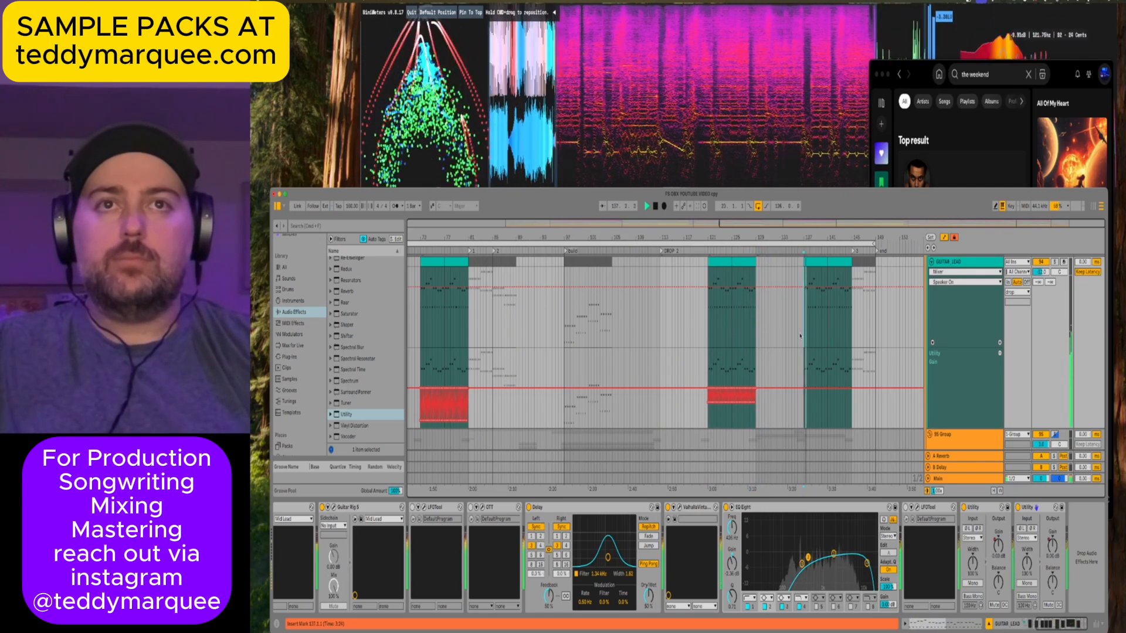
pyautogui.click(709, 329)
pyautogui.click(743, 261)
pyautogui.click(743, 260)
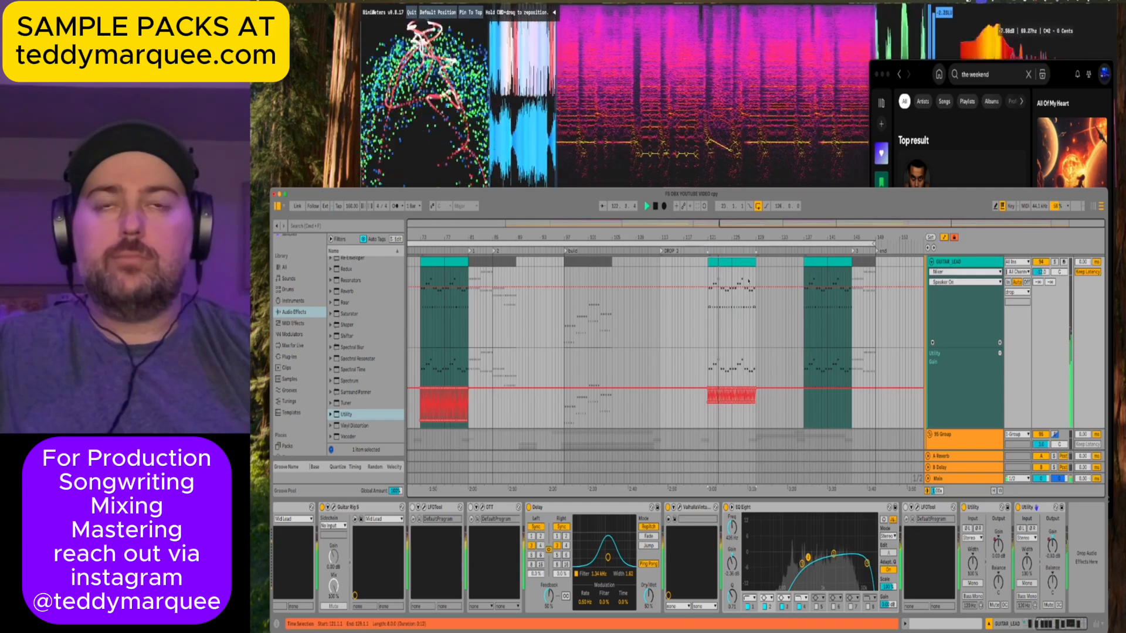
pyautogui.hotkey('ctrl', 'd')
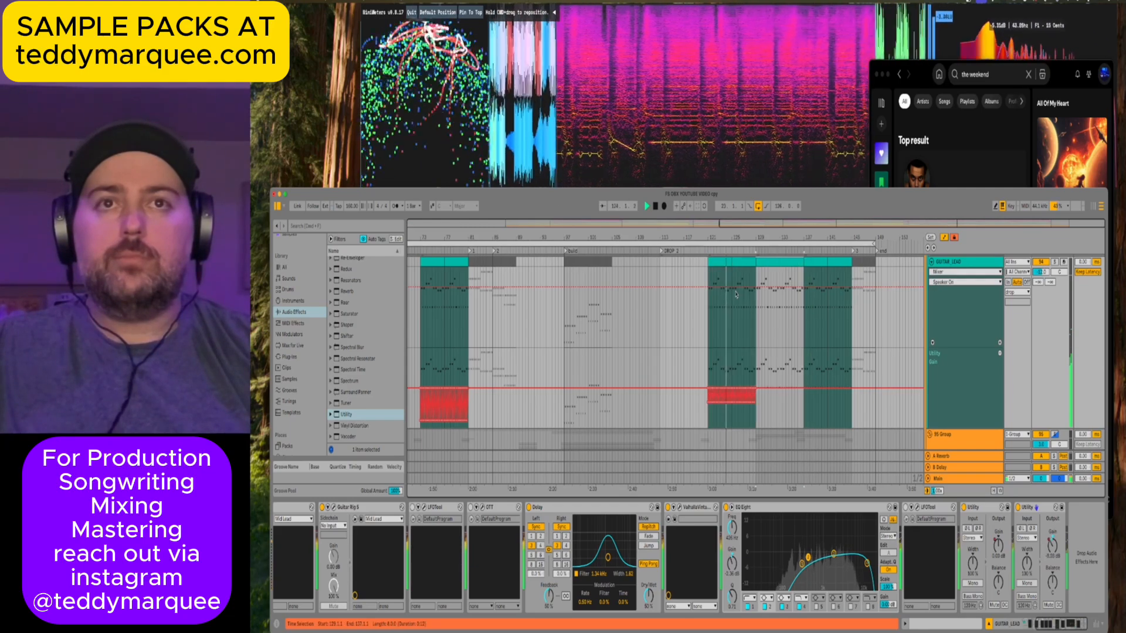
# Duplicate the eight-bar block of shallow Gain ramps at bar 121 across the rest of the second drop's guitar lead, up to bar 145.
pyautogui.click(727, 370)
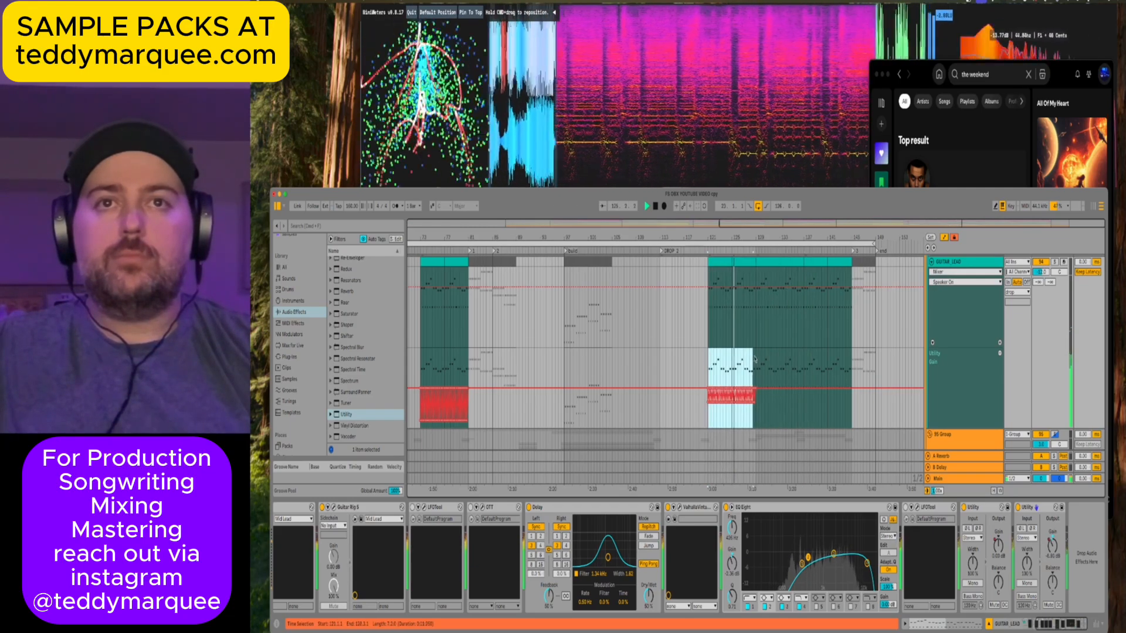
pyautogui.hotkey('ctrl', 'd')
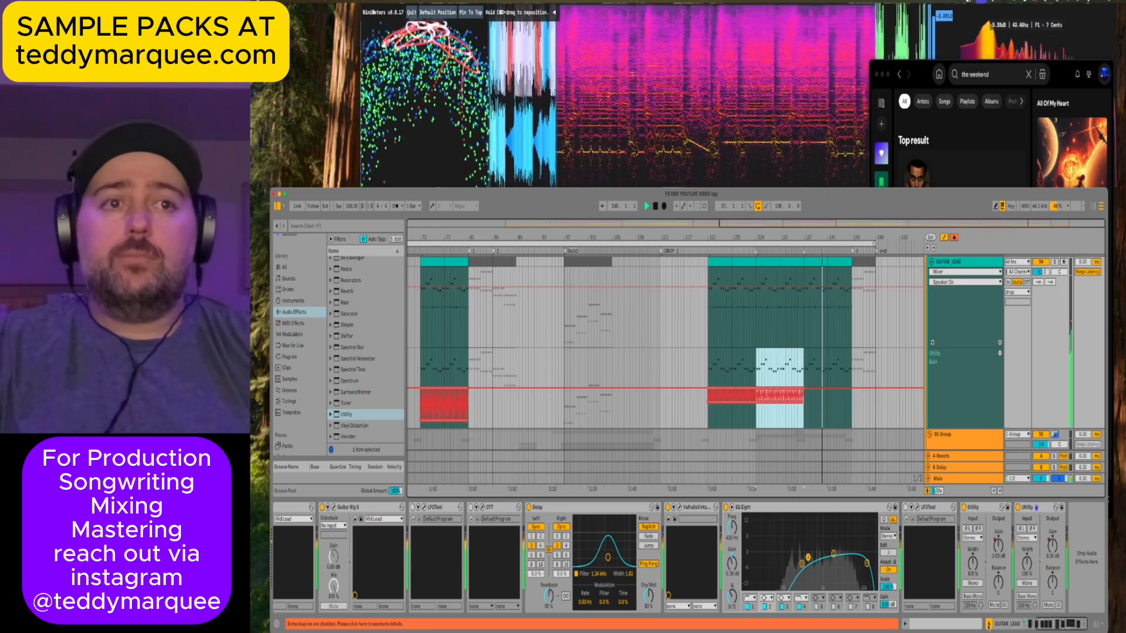
pyautogui.click(802, 362)
pyautogui.moveTo(802, 362); pyautogui.dragTo(756, 372)
pyautogui.hotkey('ctrl', 'd')
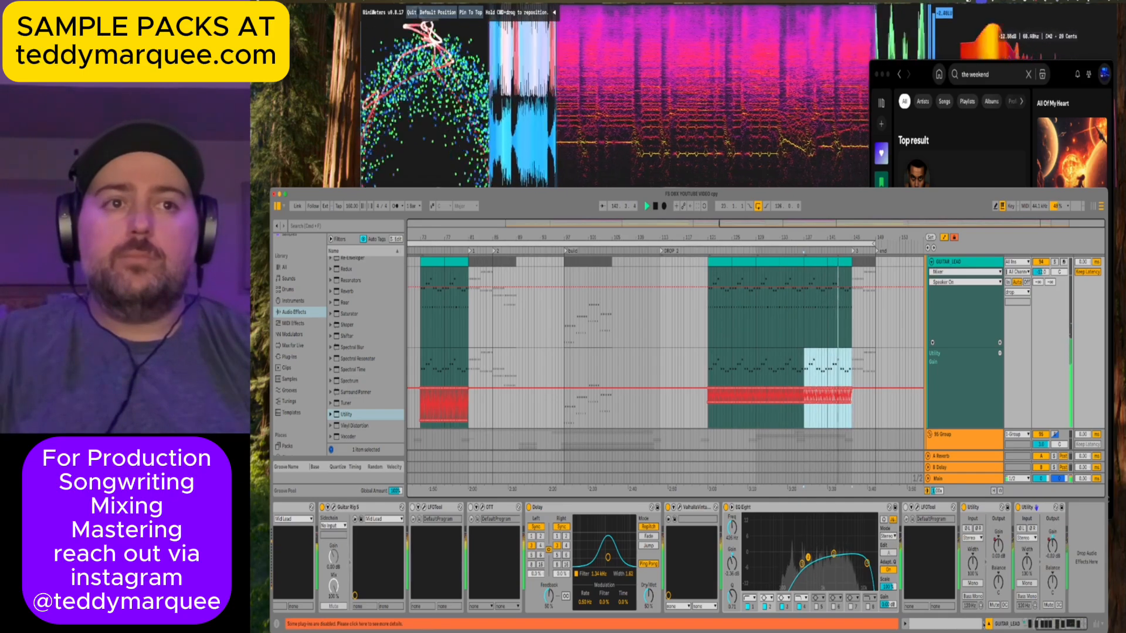
# Hide the device view, audition the first drop's guitar lead pumping, and stop playback with the whole arrangement in view.
pyautogui.hotkey('ctrl', 'alt', 'l')
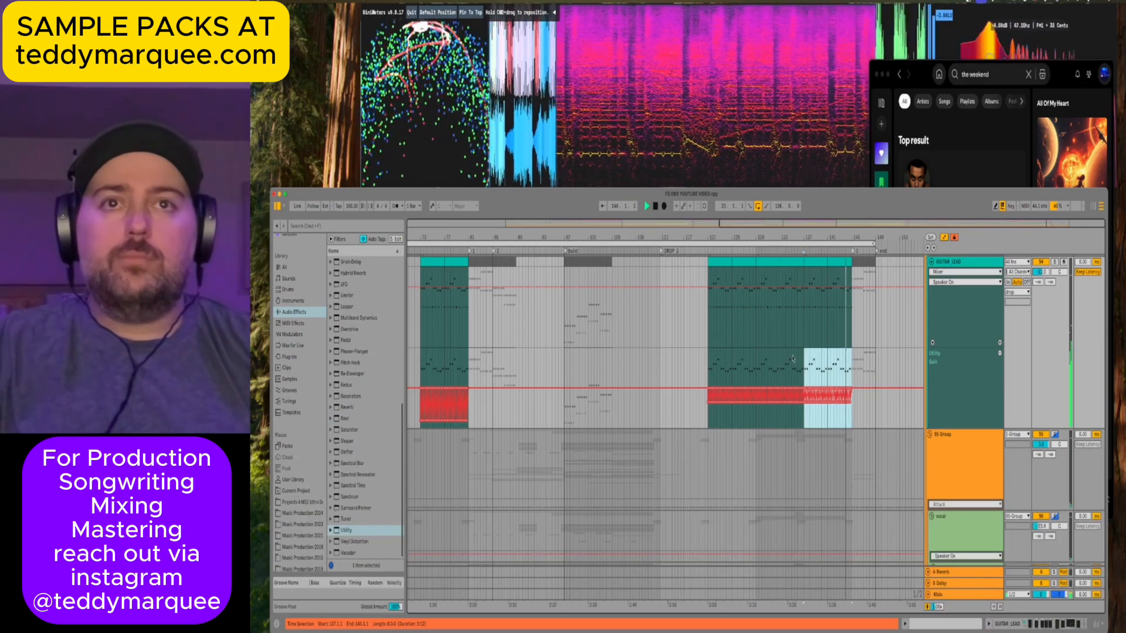
pyautogui.hscroll(-5, 596, 365)
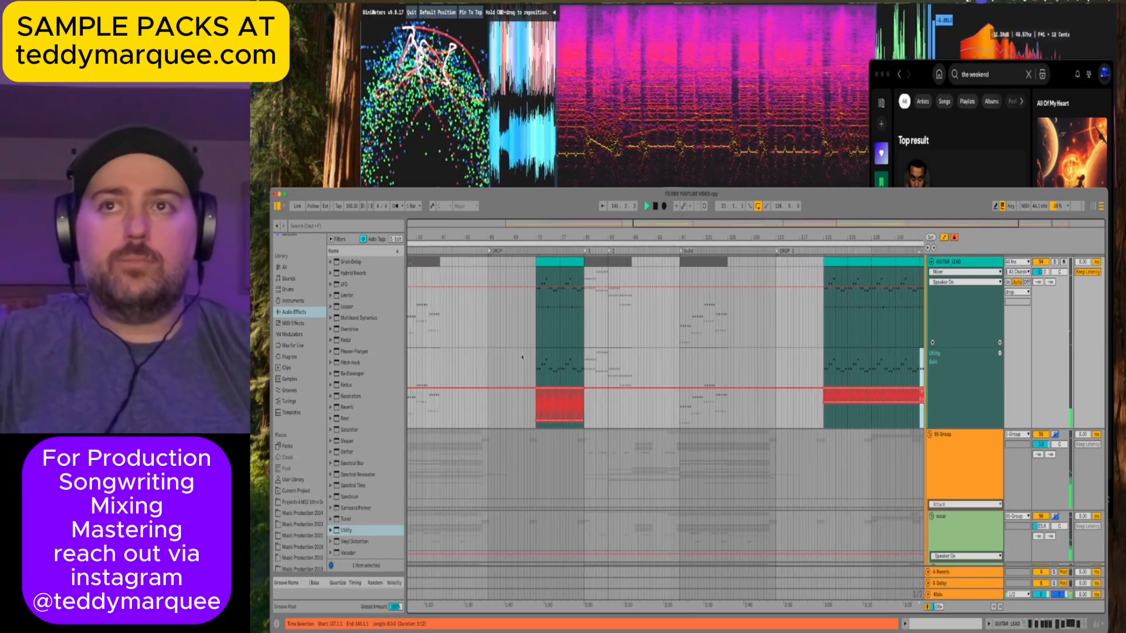
pyautogui.click(531, 352)
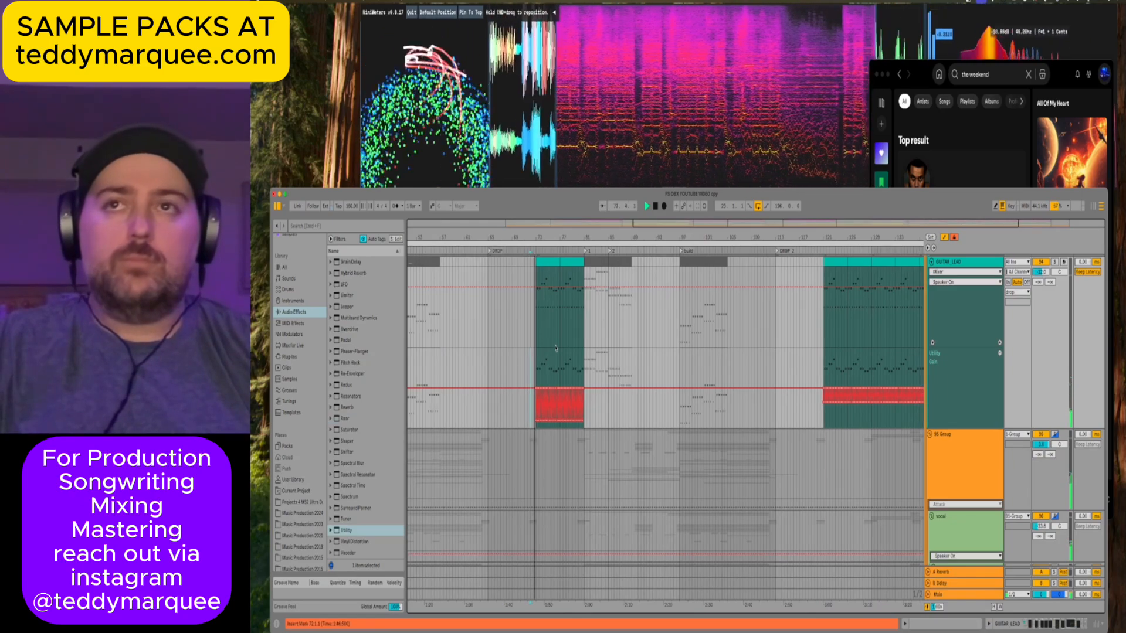
pyautogui.moveTo(824, 360); pyautogui.dragTo(848, 368)
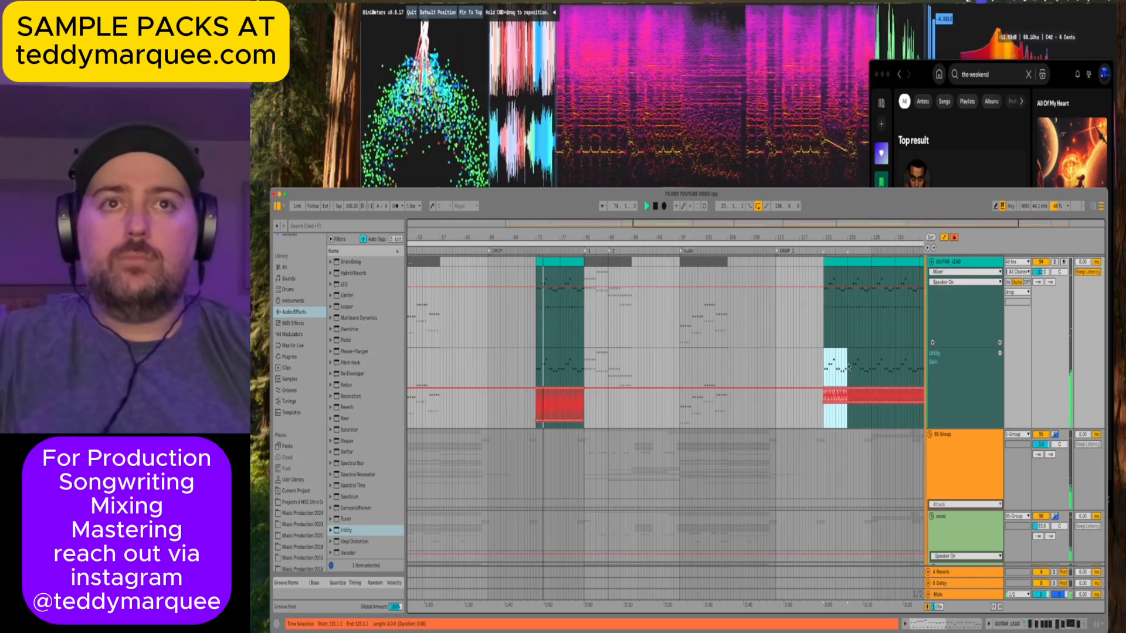
pyautogui.click(533, 365)
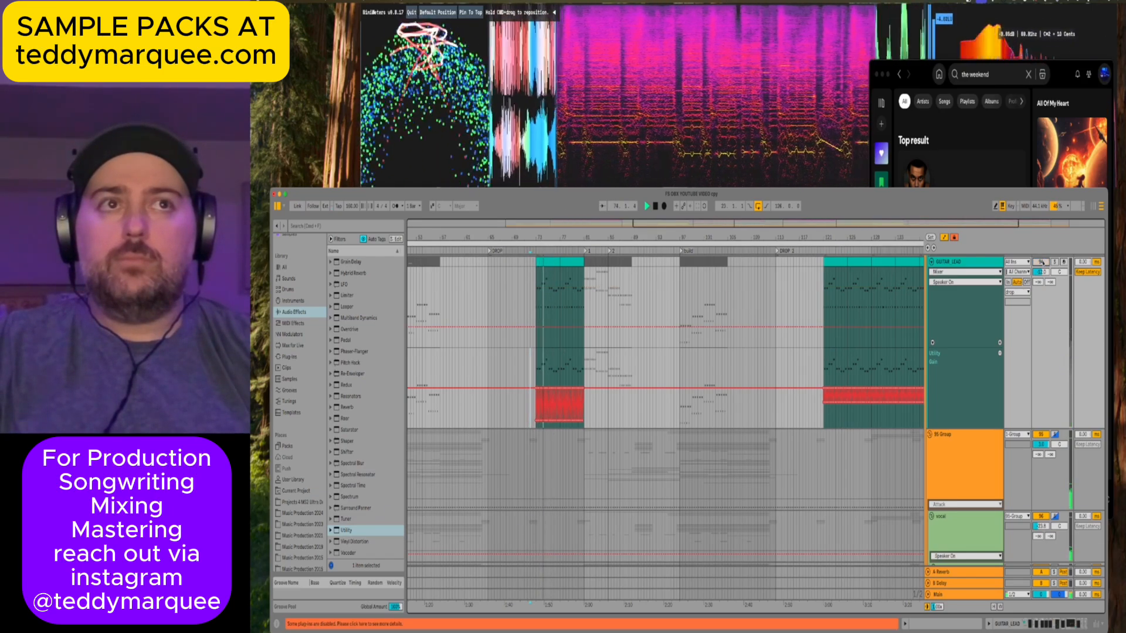
pyautogui.doubleClick(978, 222)
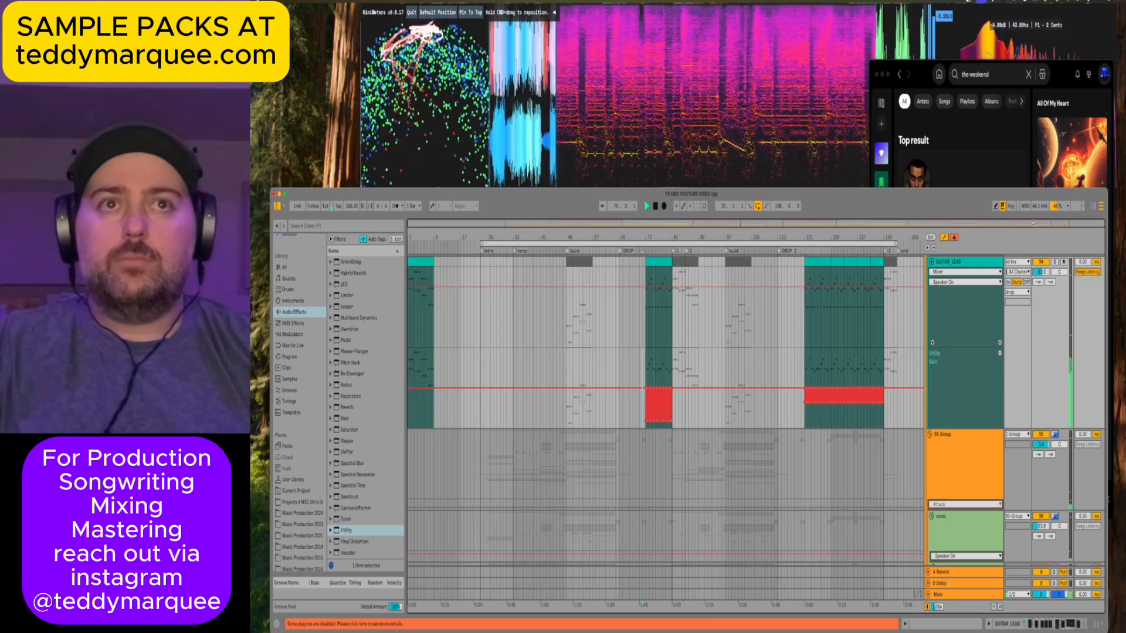
pyautogui.press('space')
pyautogui.click(805, 330)
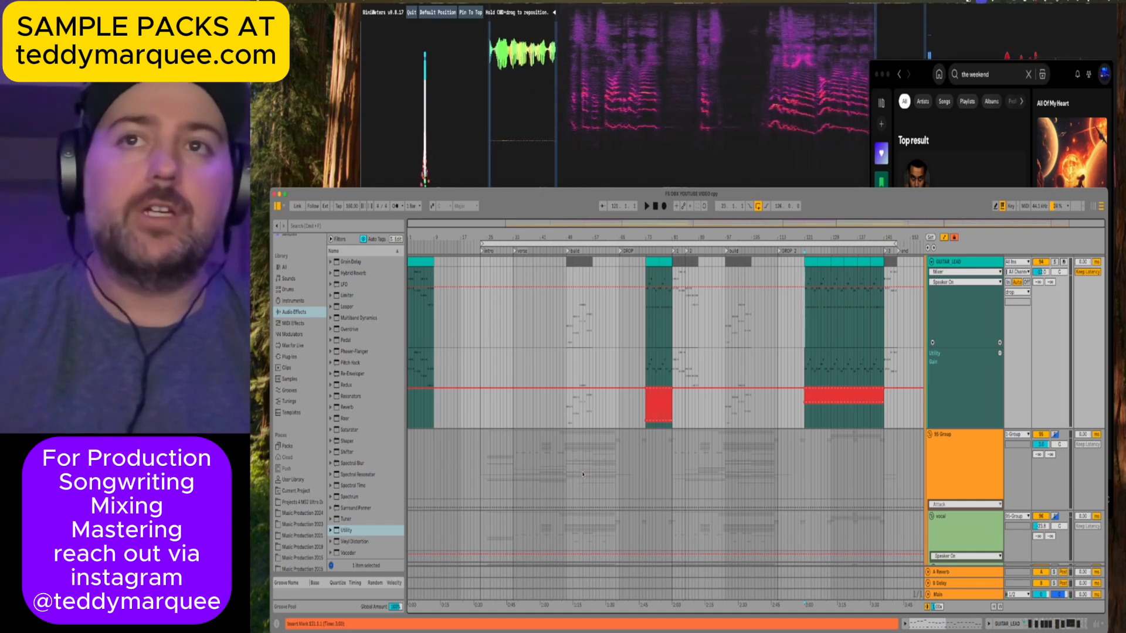
# Select the group track directly below the guitar lead.
pyautogui.click(583, 474)
pyautogui.click(950, 453)
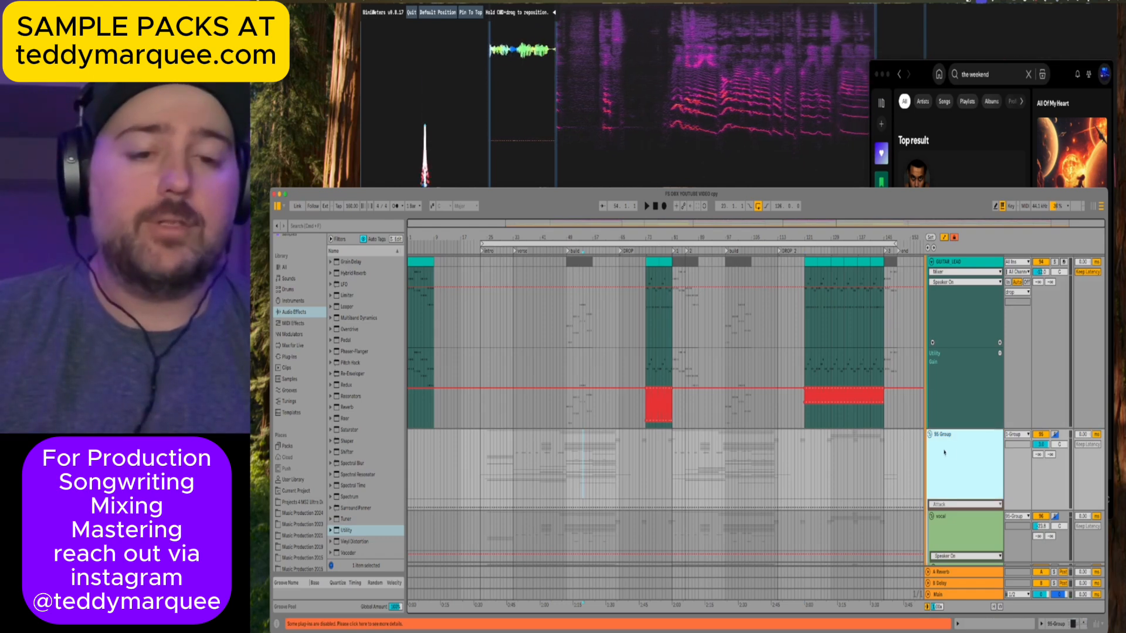